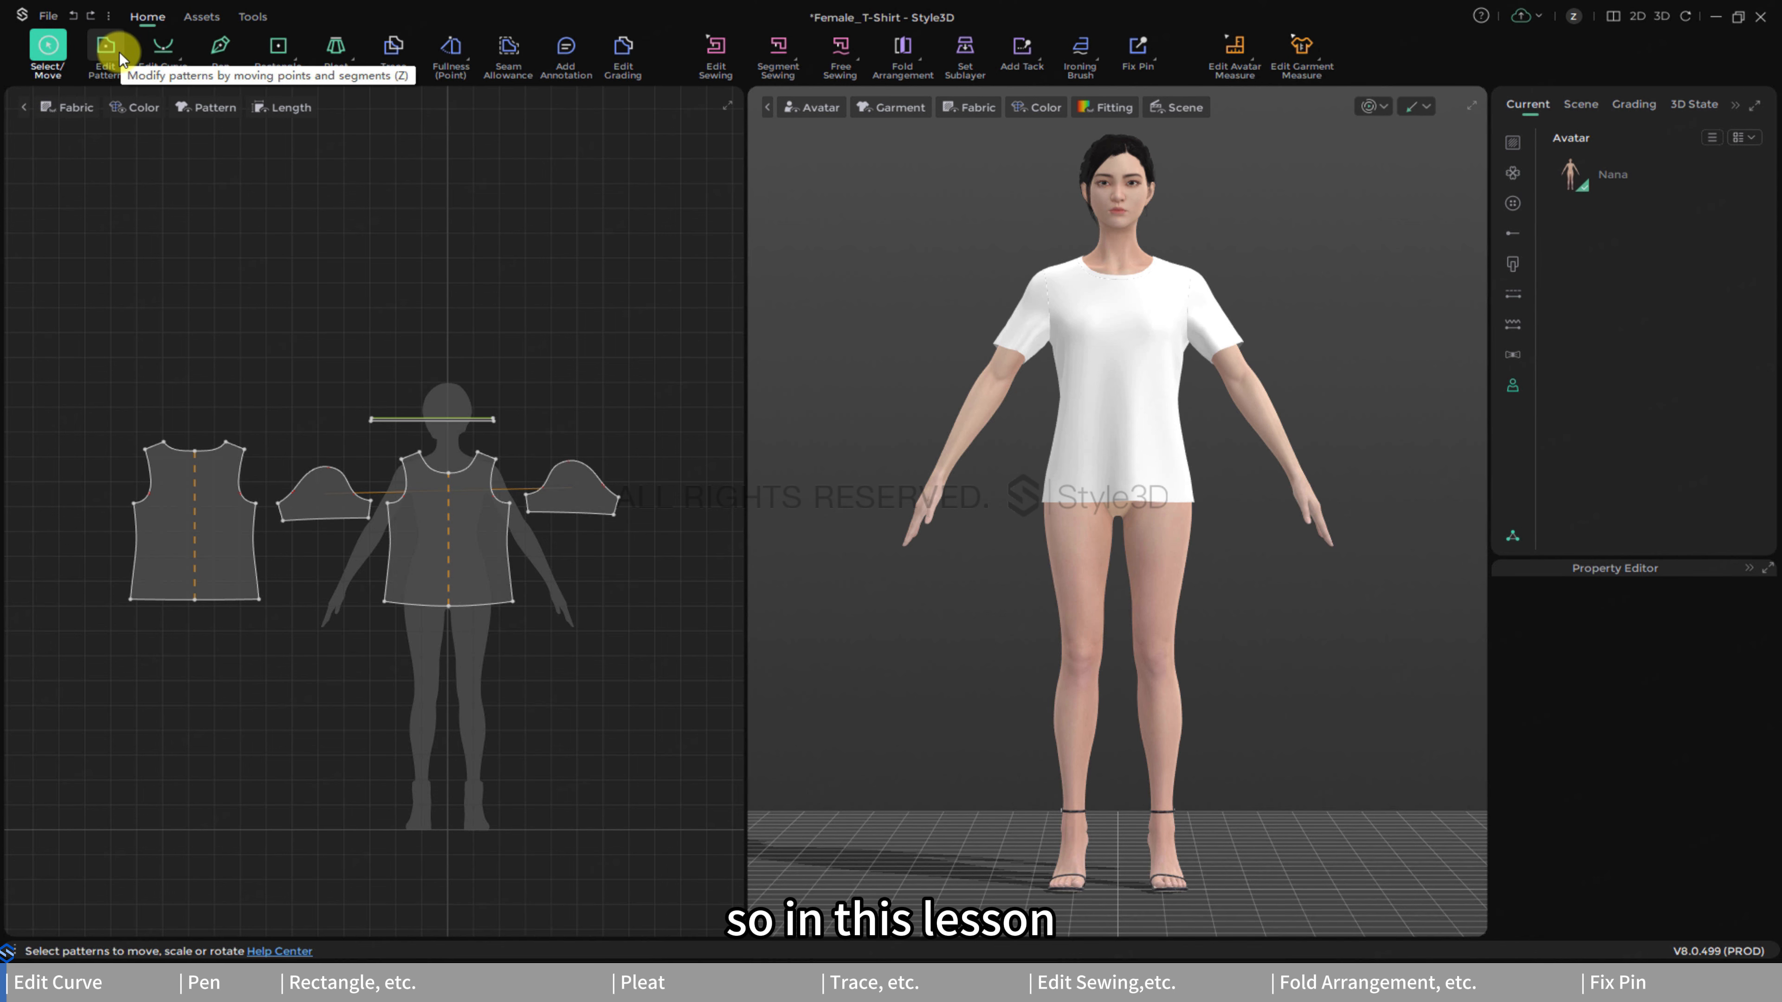
- Add a curve point on the upper part of the back piece's armhole edge with the Edit Curve tool
{"action": "left_click", "coordinate": [160, 48]}
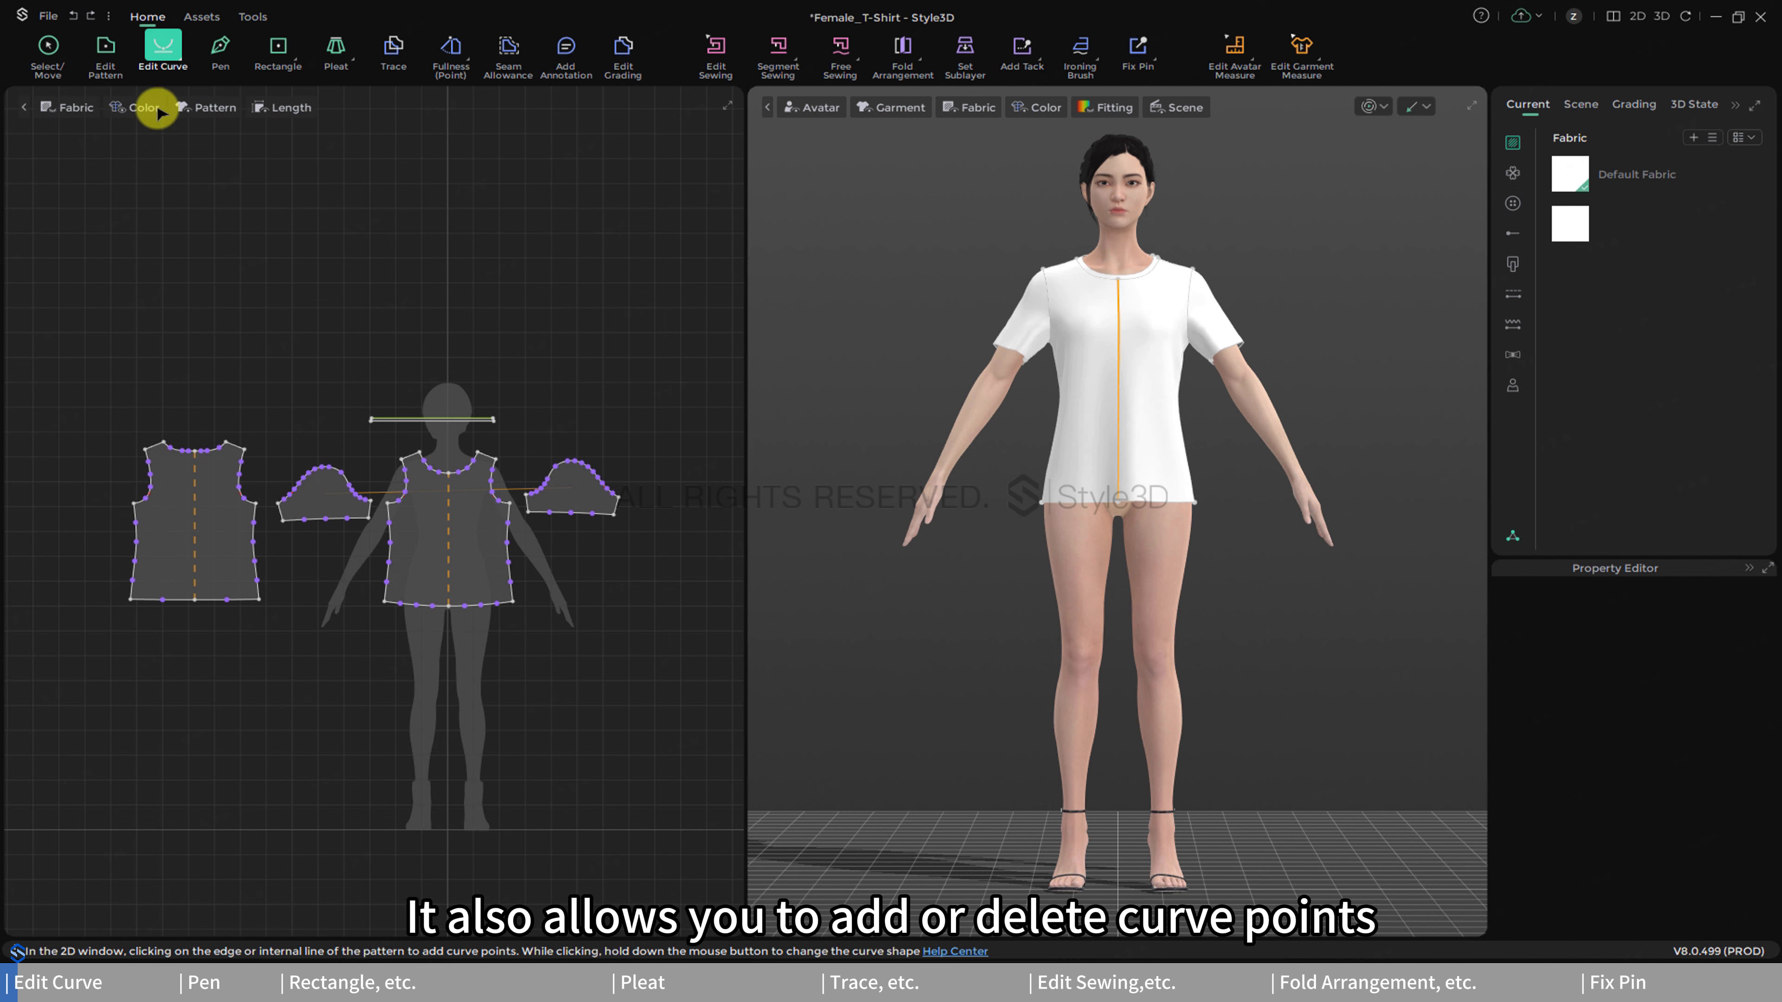
{"action": "scroll", "coordinate": [239, 472], "scroll_direction": "up", "scroll_amount": 9}
{"action": "middle_click_drag", "start_coordinate": [271, 486], "coordinate": [405, 446]}
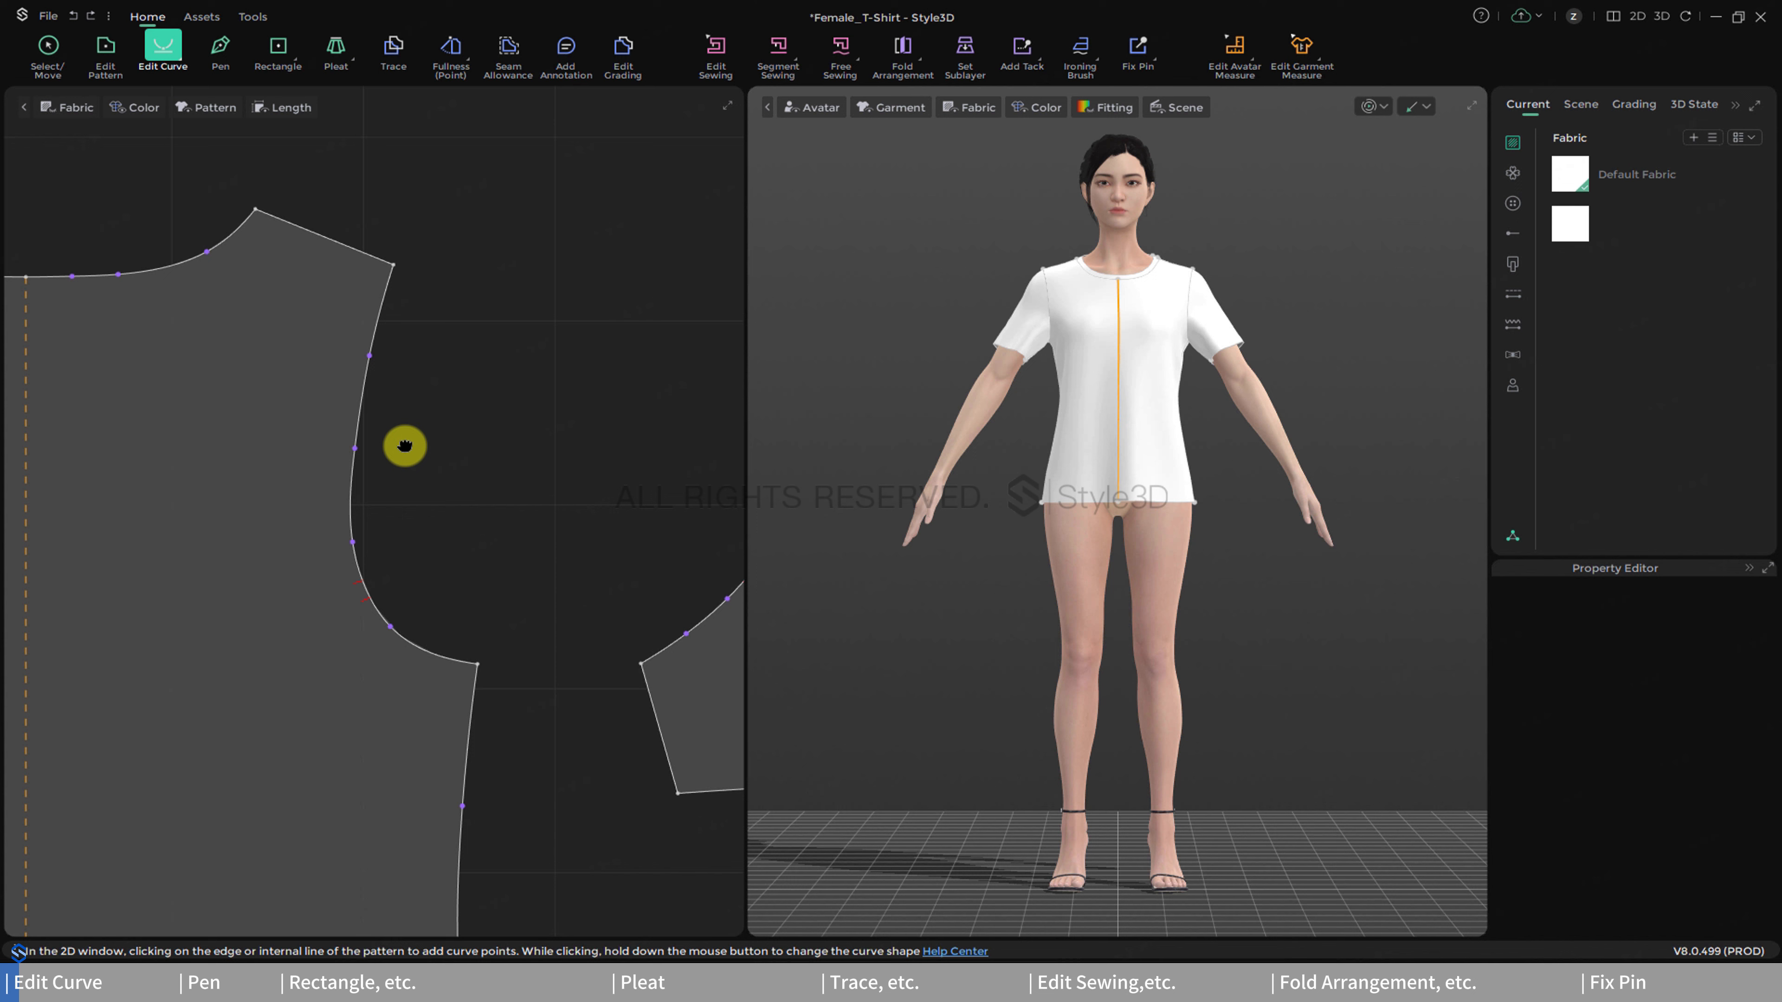
{"action": "left_click", "coordinate": [361, 398]}
{"action": "left_click", "coordinate": [405, 421]}
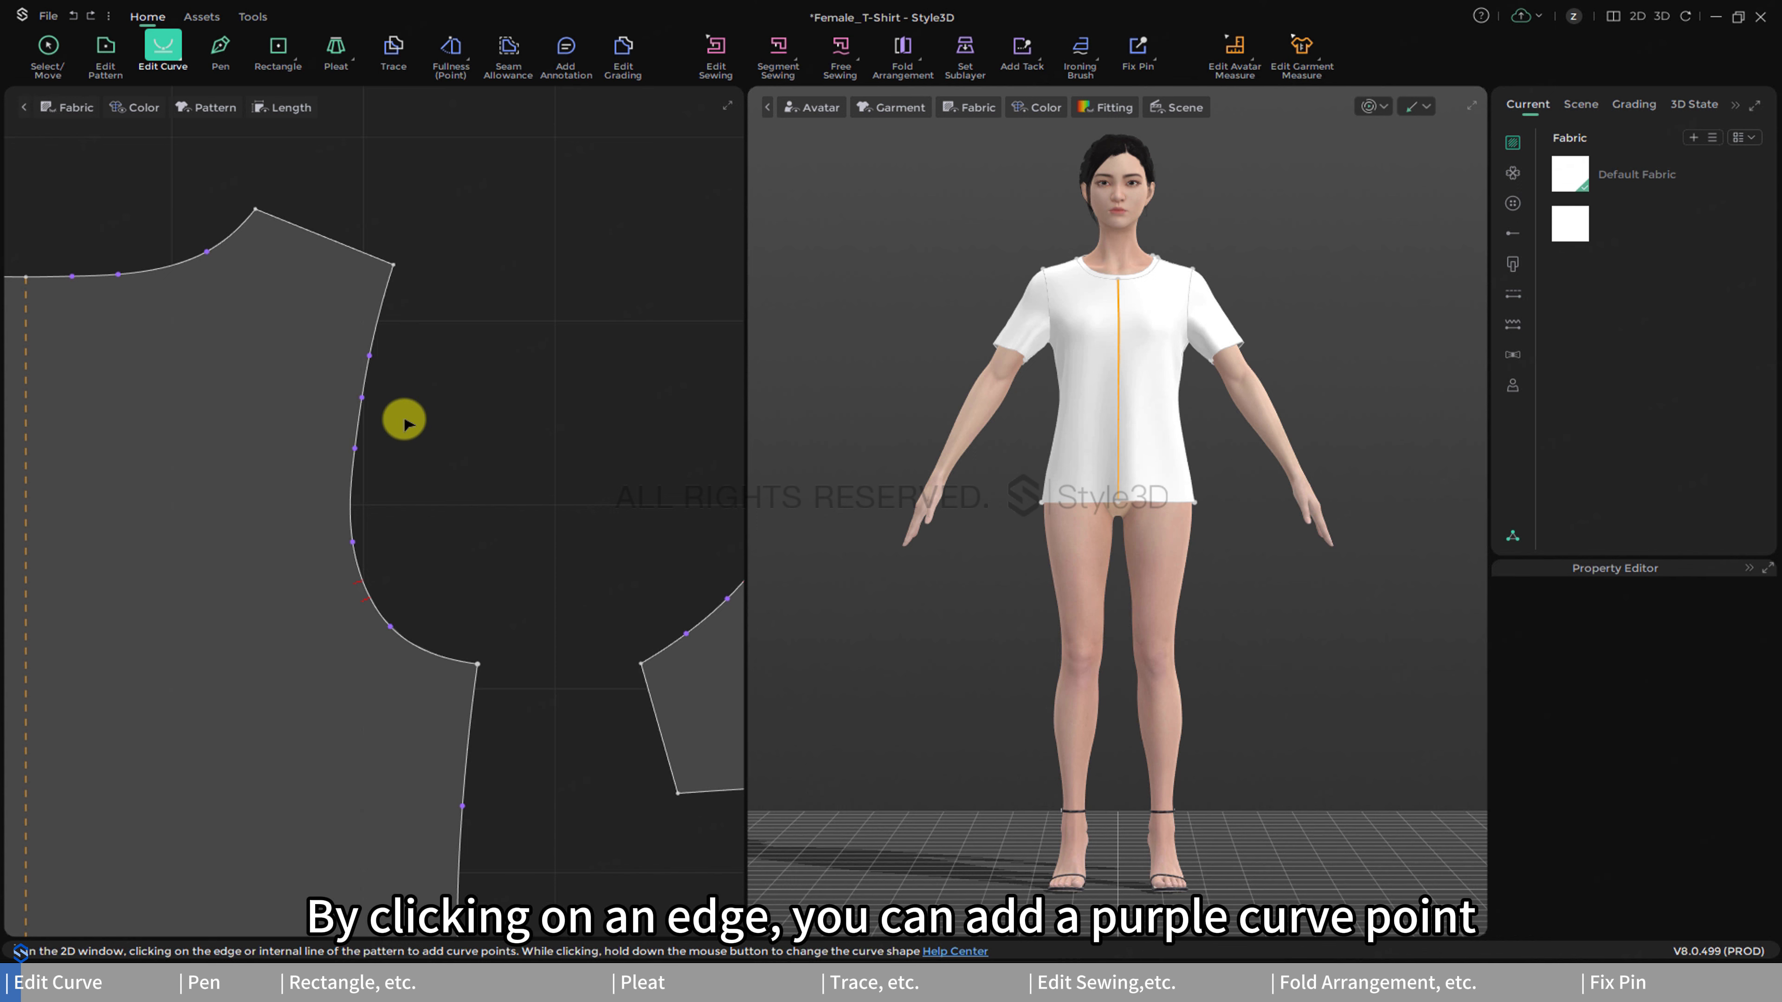
- Try moving the new armhole curve point outward, and undo the move
{"action": "left_click", "coordinate": [363, 399]}
{"action": "left_click_drag", "start_coordinate": [367, 401], "coordinate": [388, 412]}
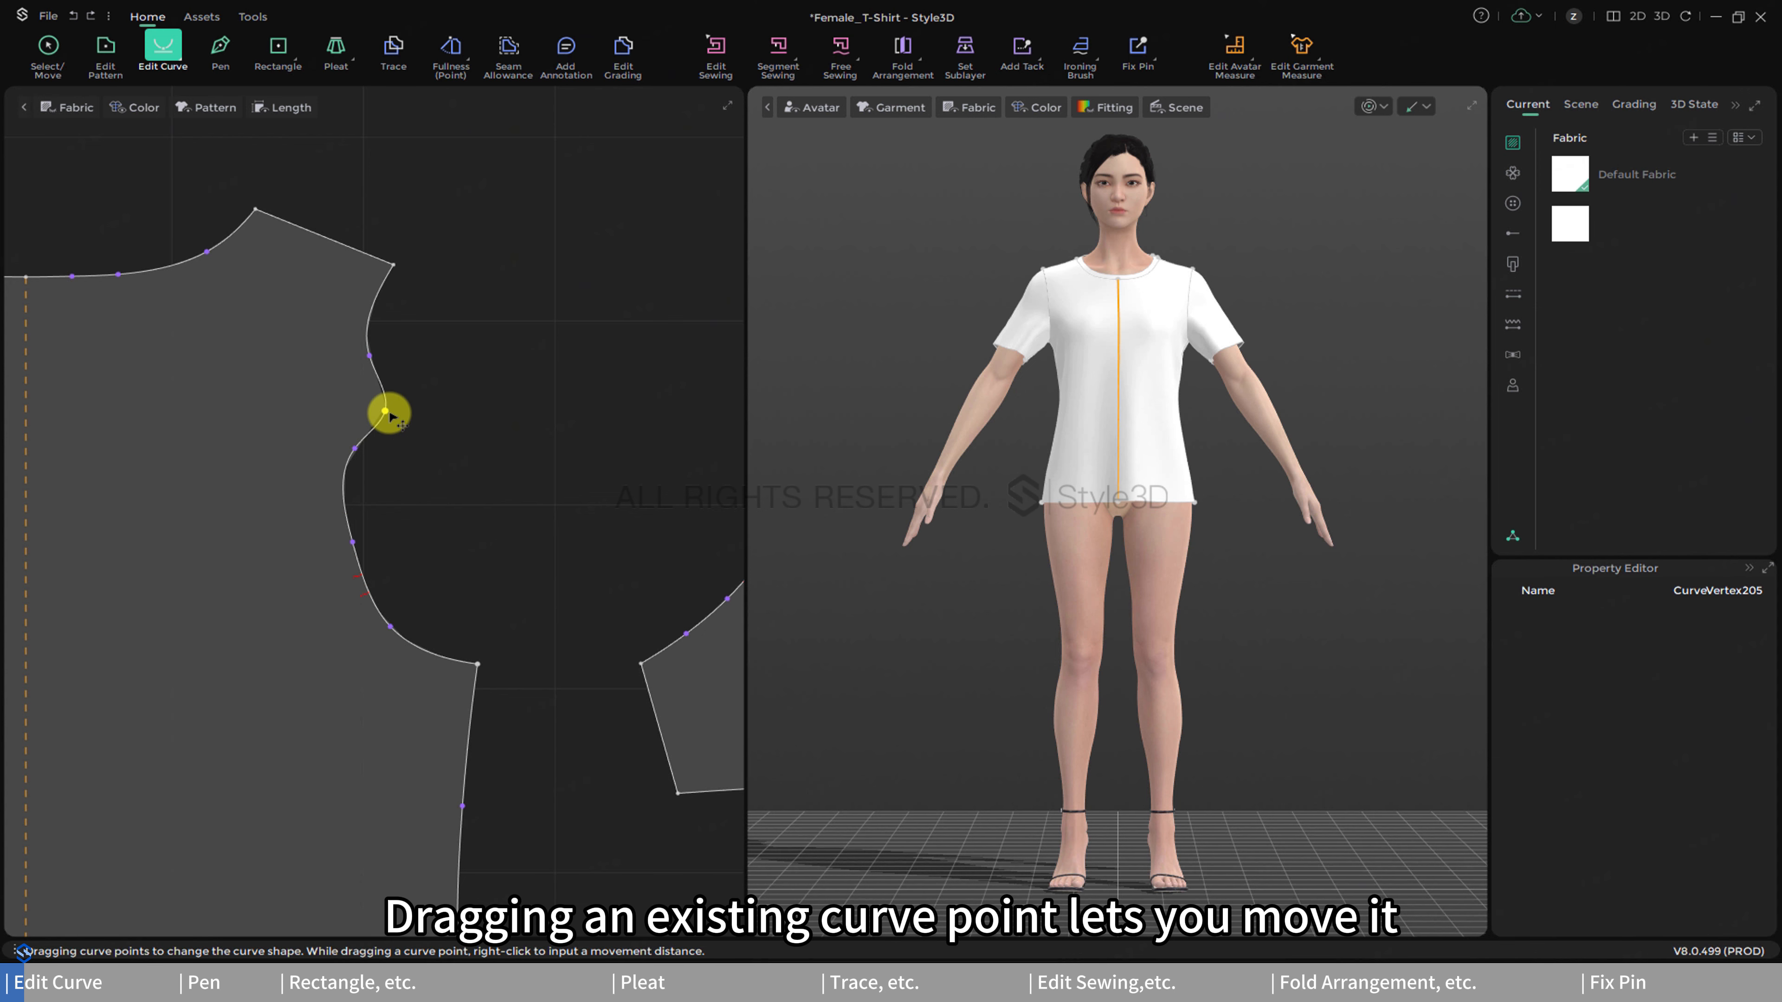
{"action": "key", "text": "ctrl+z"}
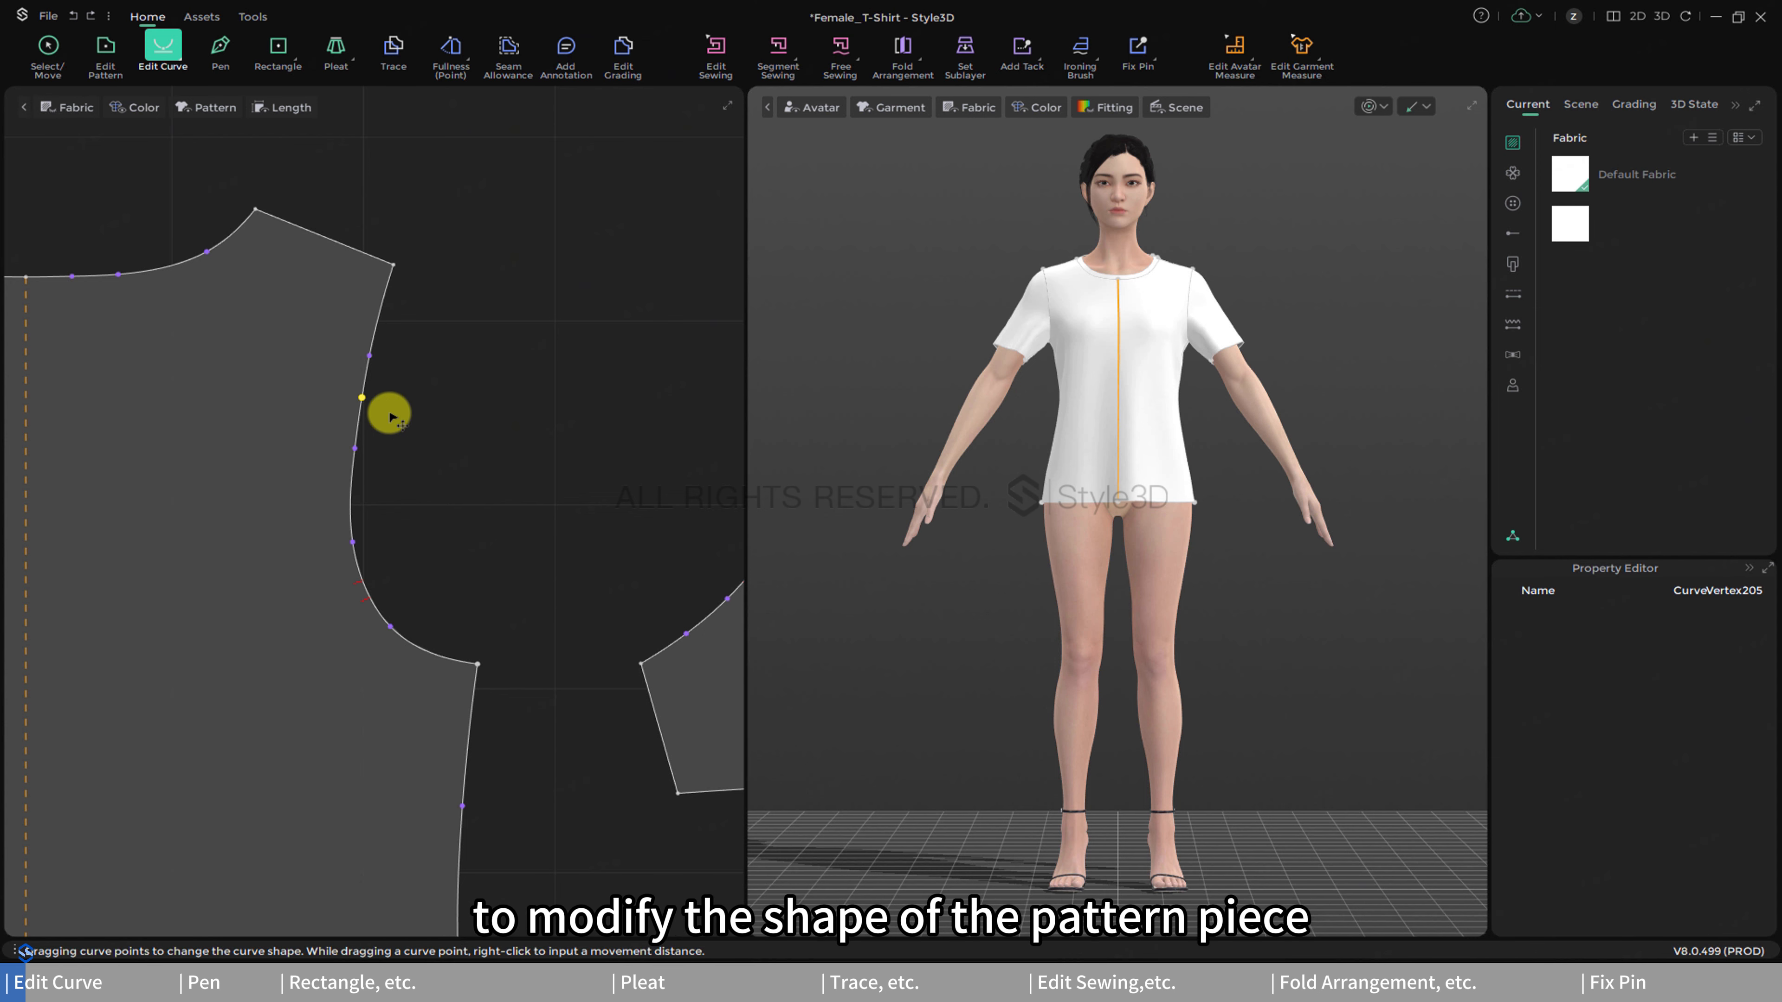
- Optimize the curve points of the back armhole edge to a number of 20
{"action": "right_click", "coordinate": [362, 398]}
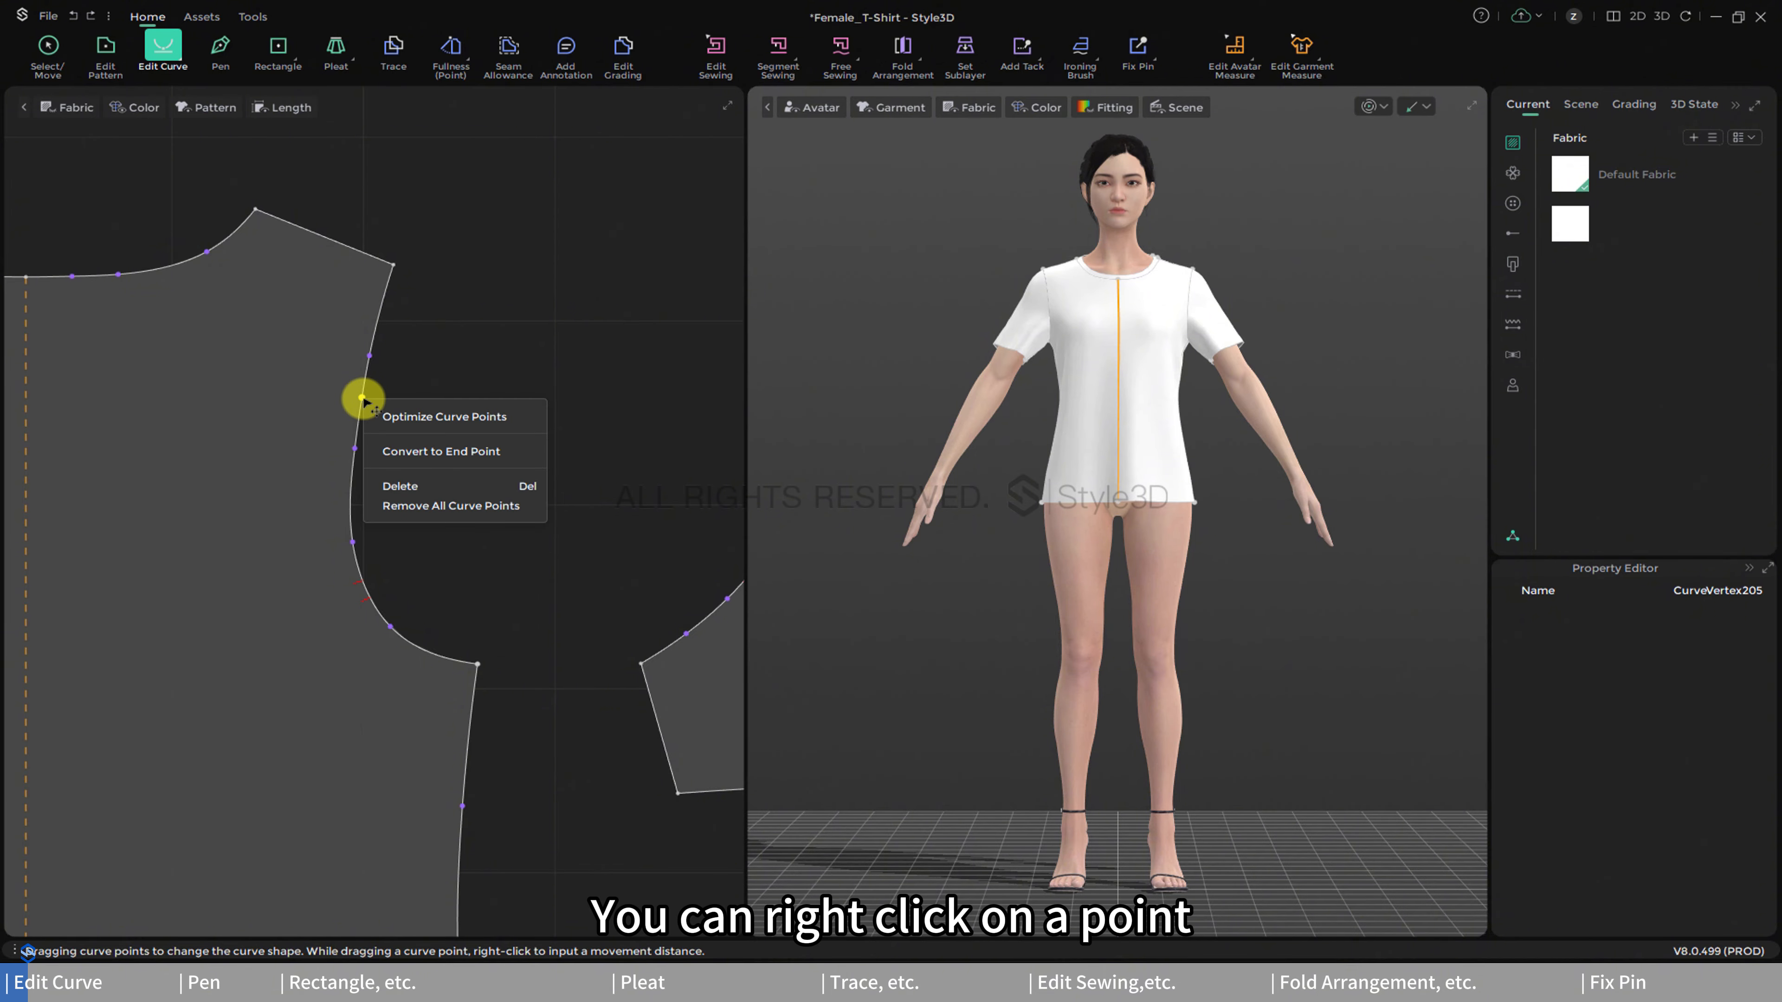
{"action": "left_click", "coordinate": [388, 418]}
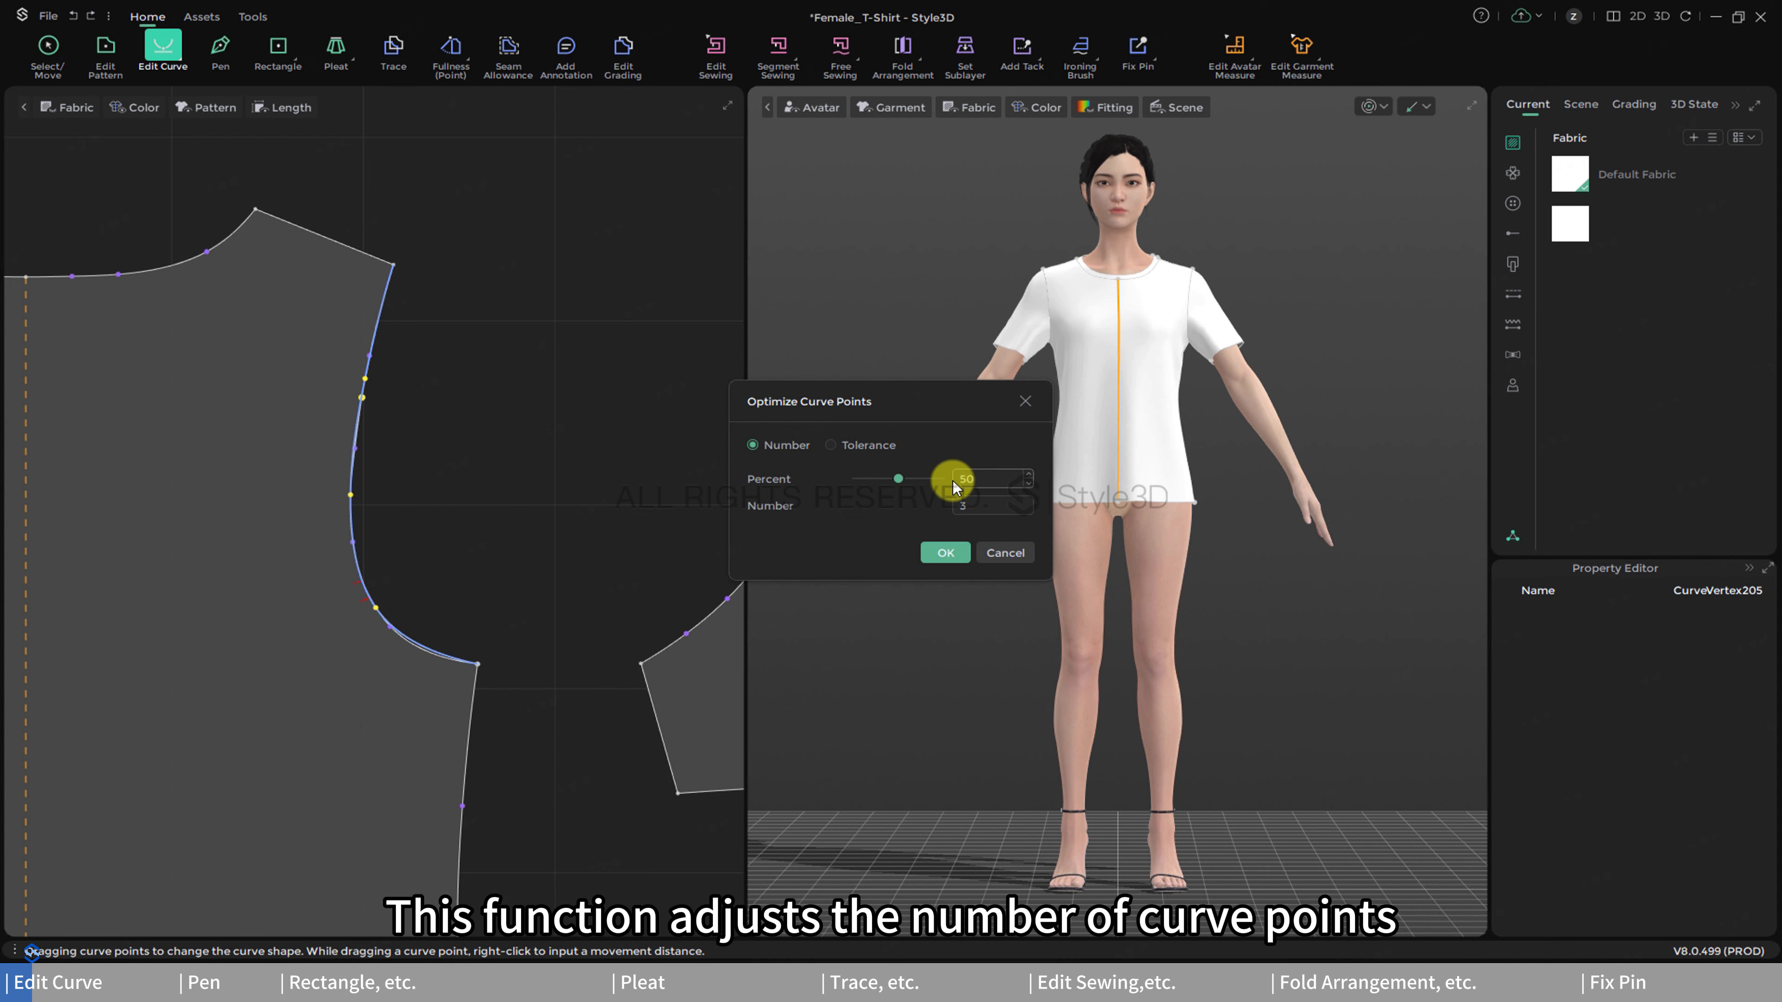
{"action": "double_click", "coordinate": [978, 500]}
{"action": "type", "text": "20"}
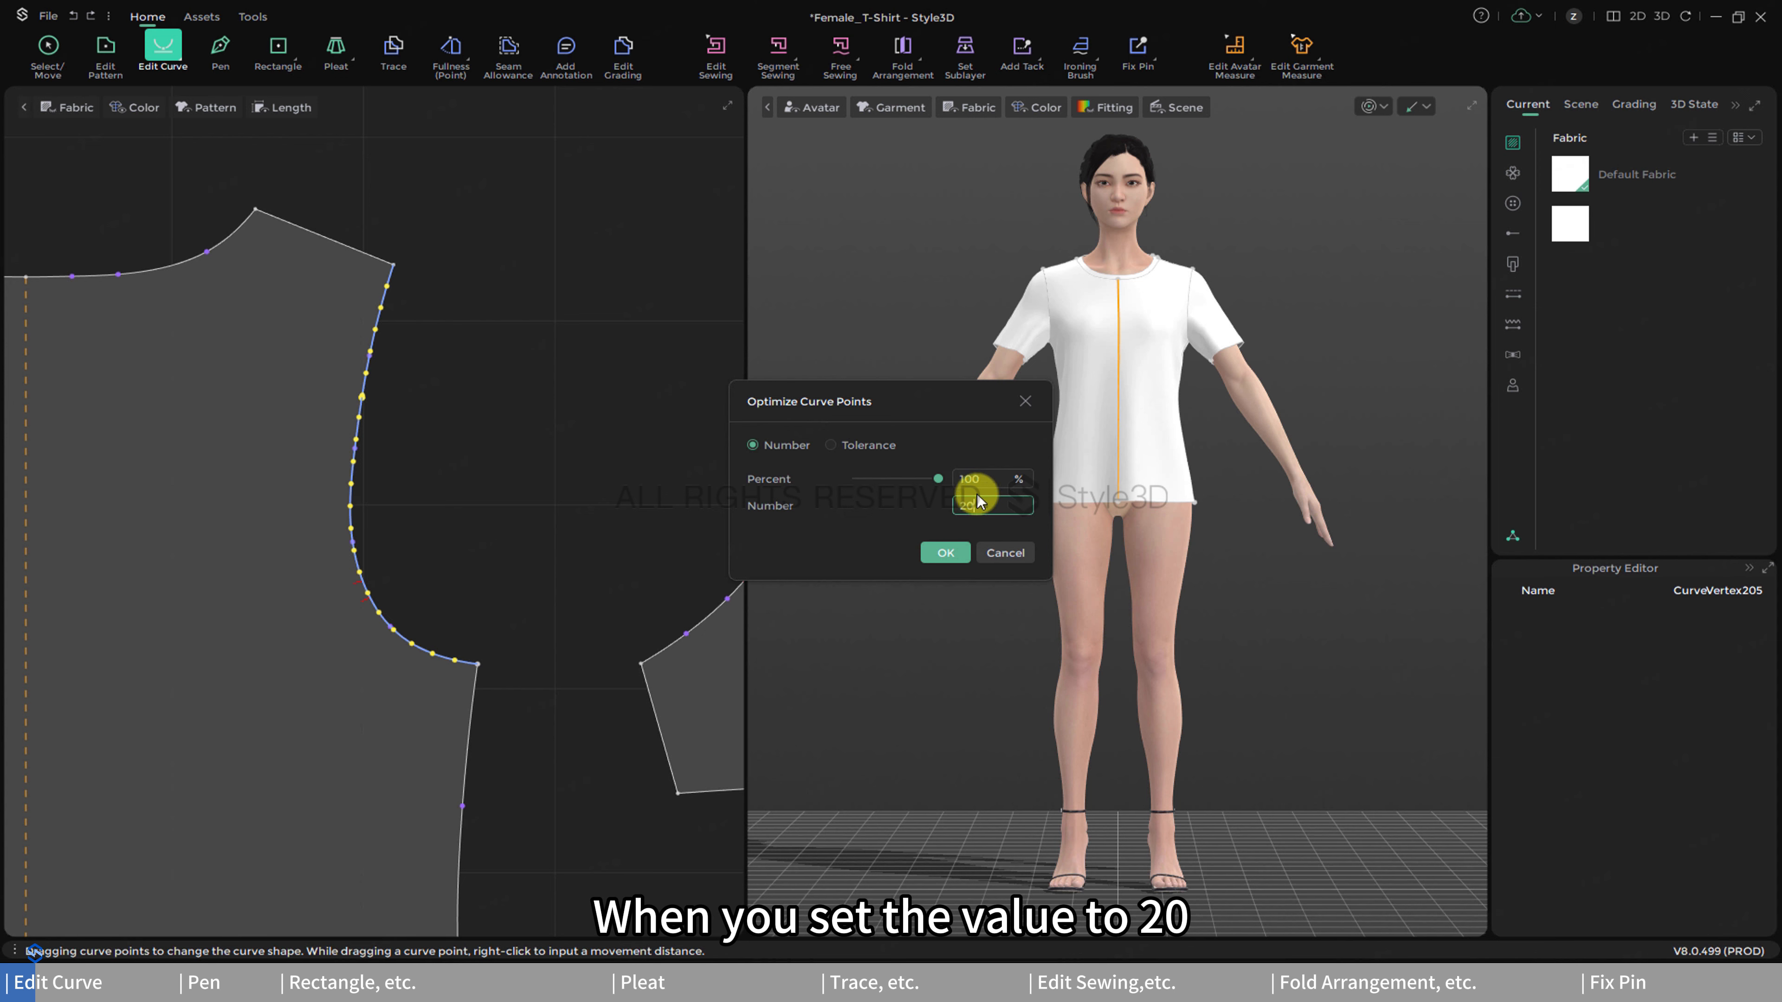
{"action": "left_click", "coordinate": [957, 554]}
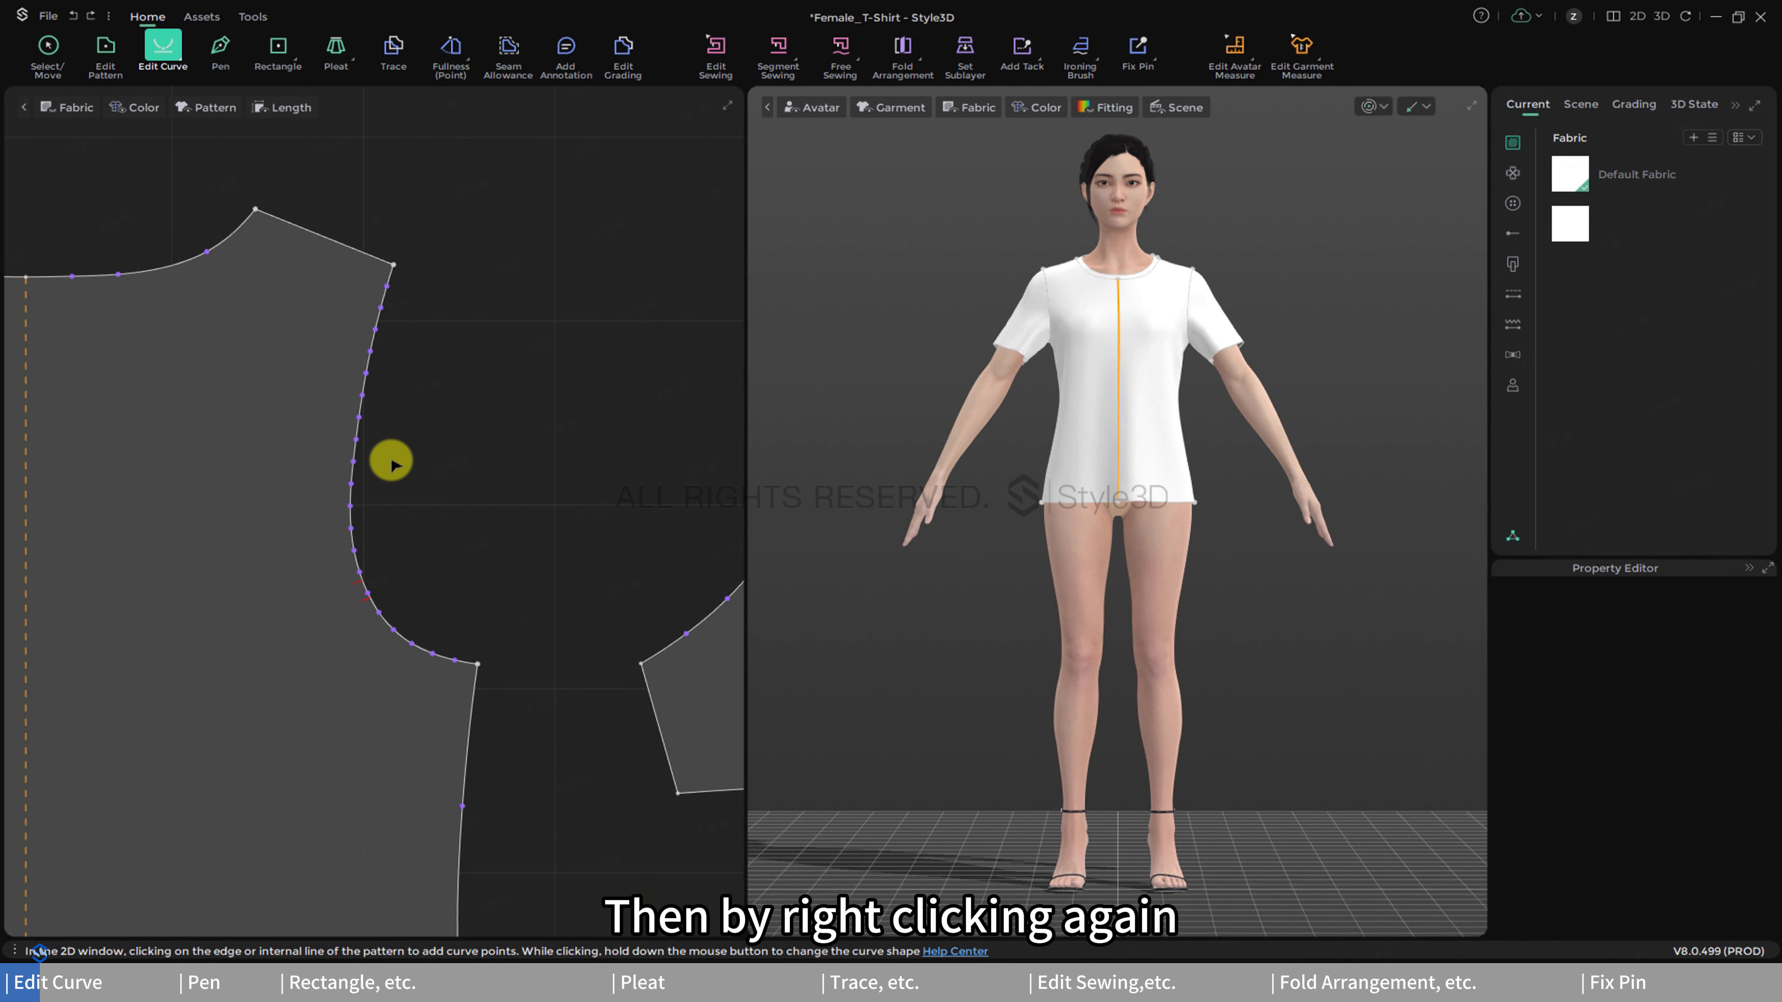
- Reduce the armhole edge's curve points by optimizing them to 50 percent
{"action": "right_click", "coordinate": [357, 440]}
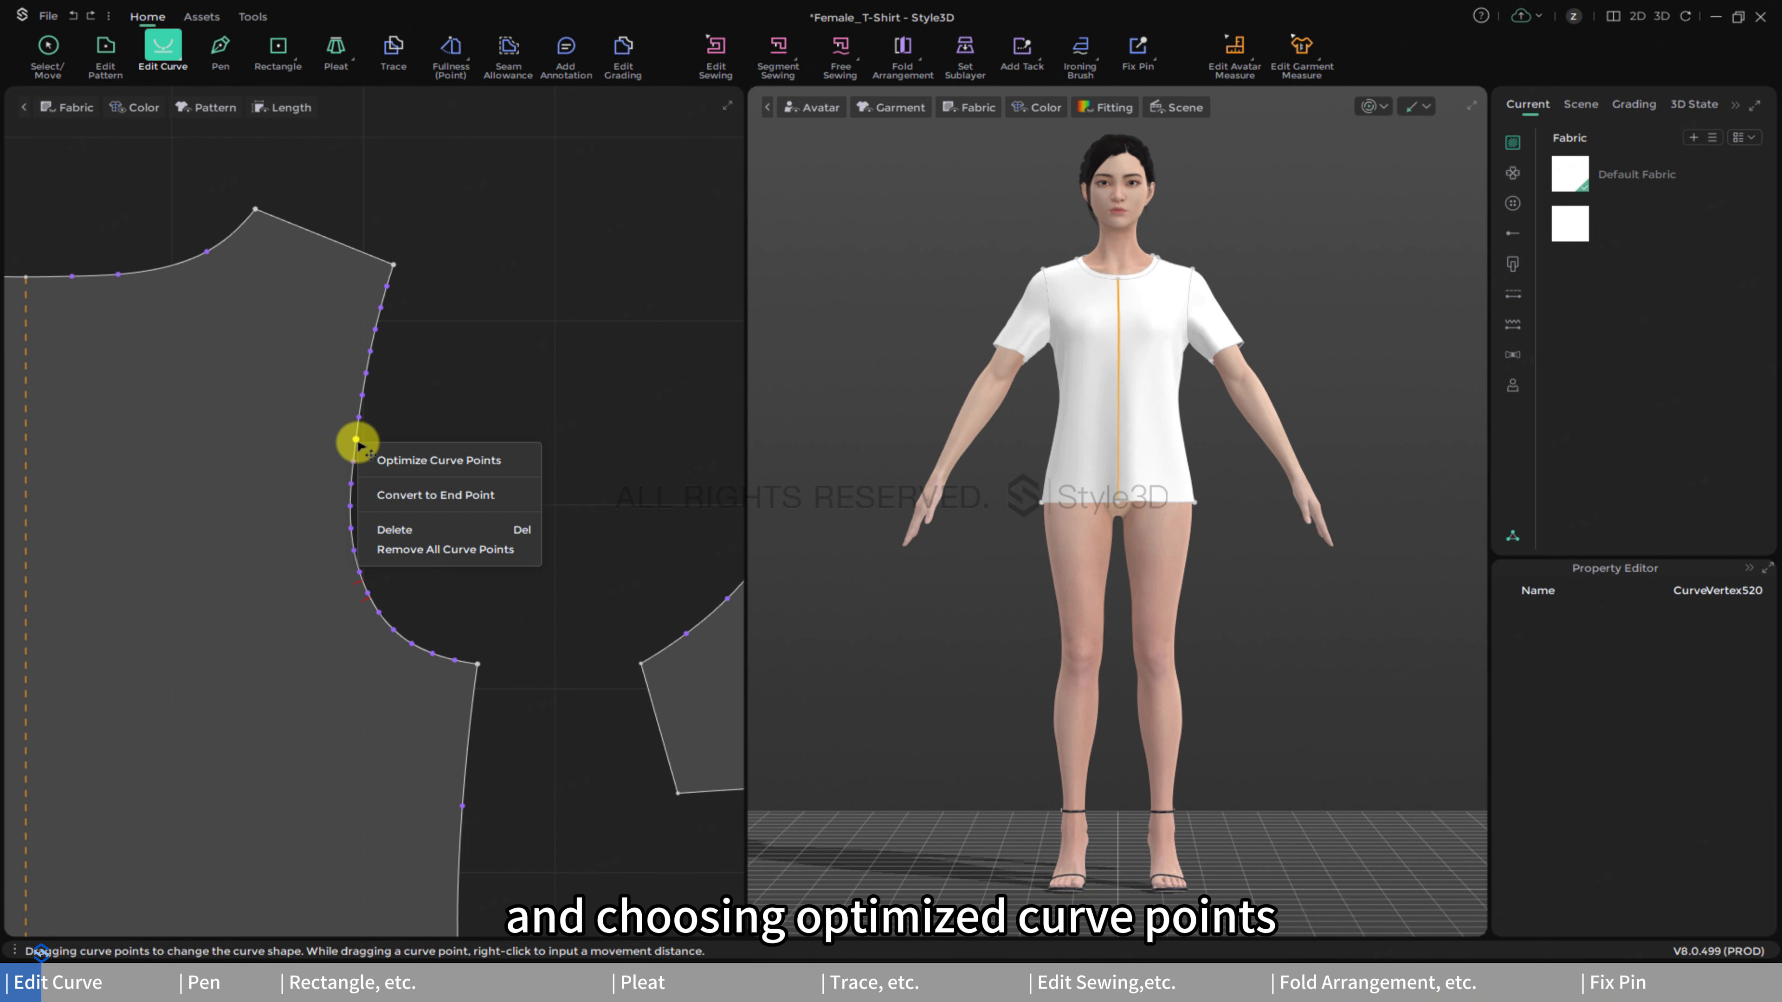
{"action": "left_click", "coordinate": [402, 463]}
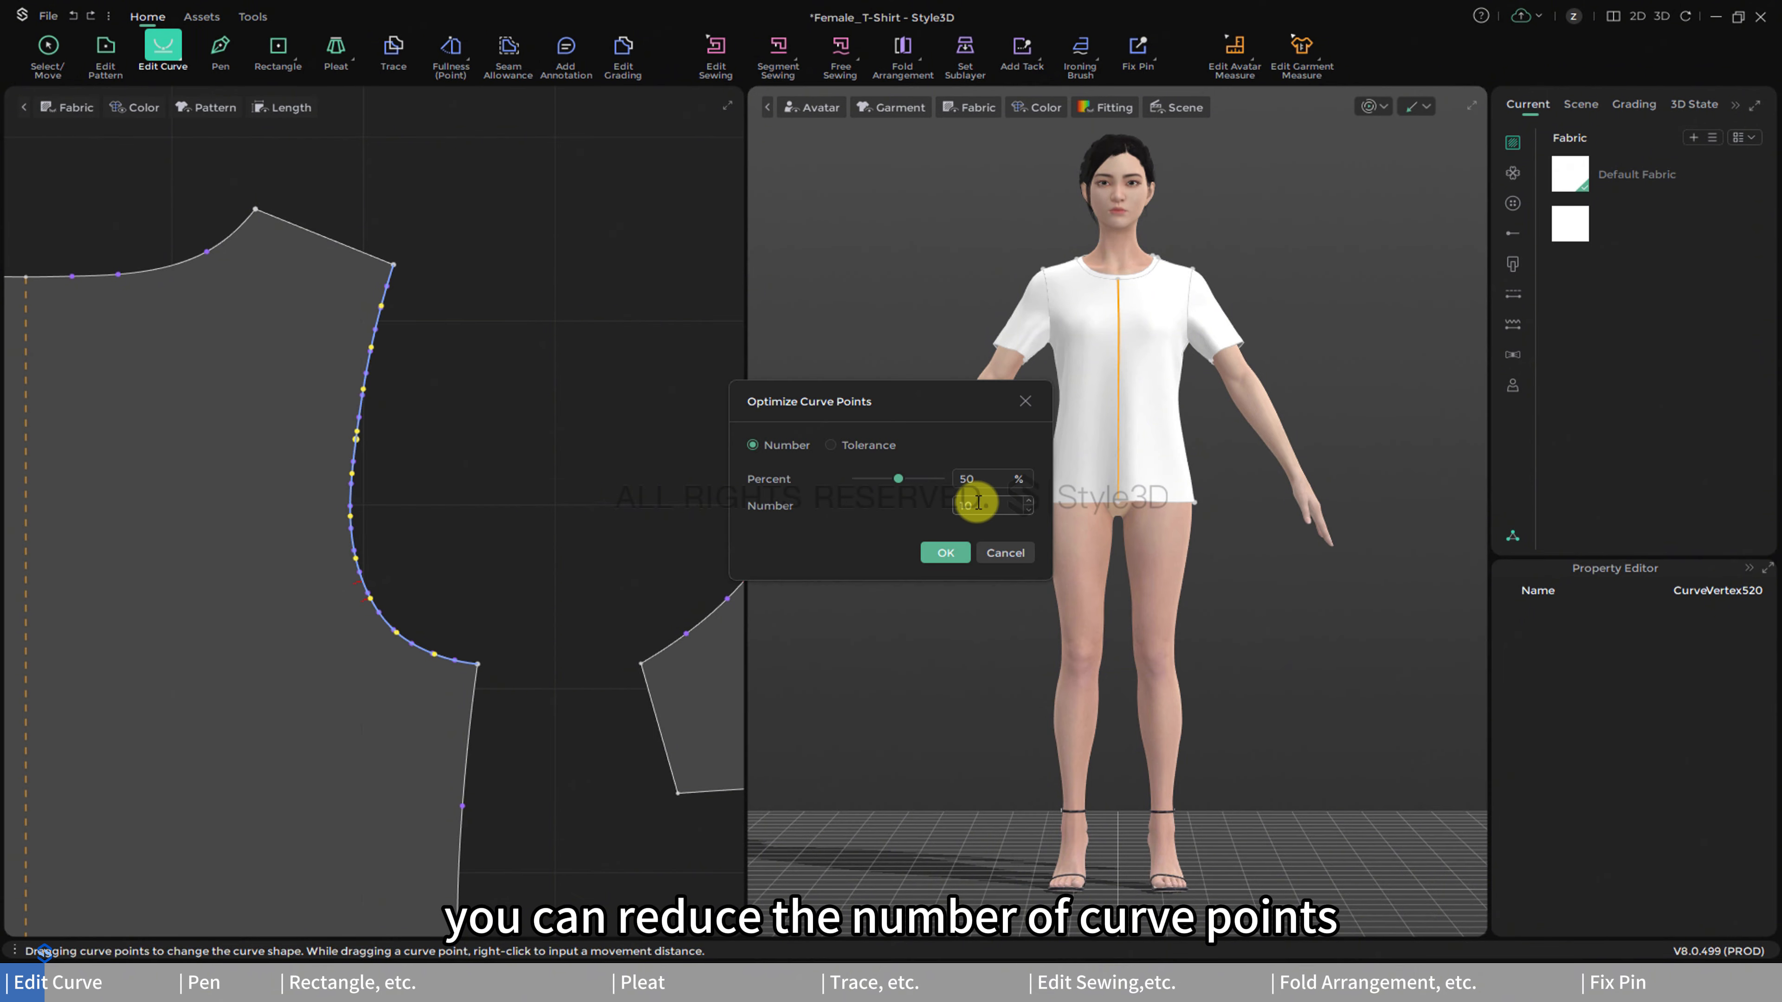
{"action": "left_click", "coordinate": [945, 552]}
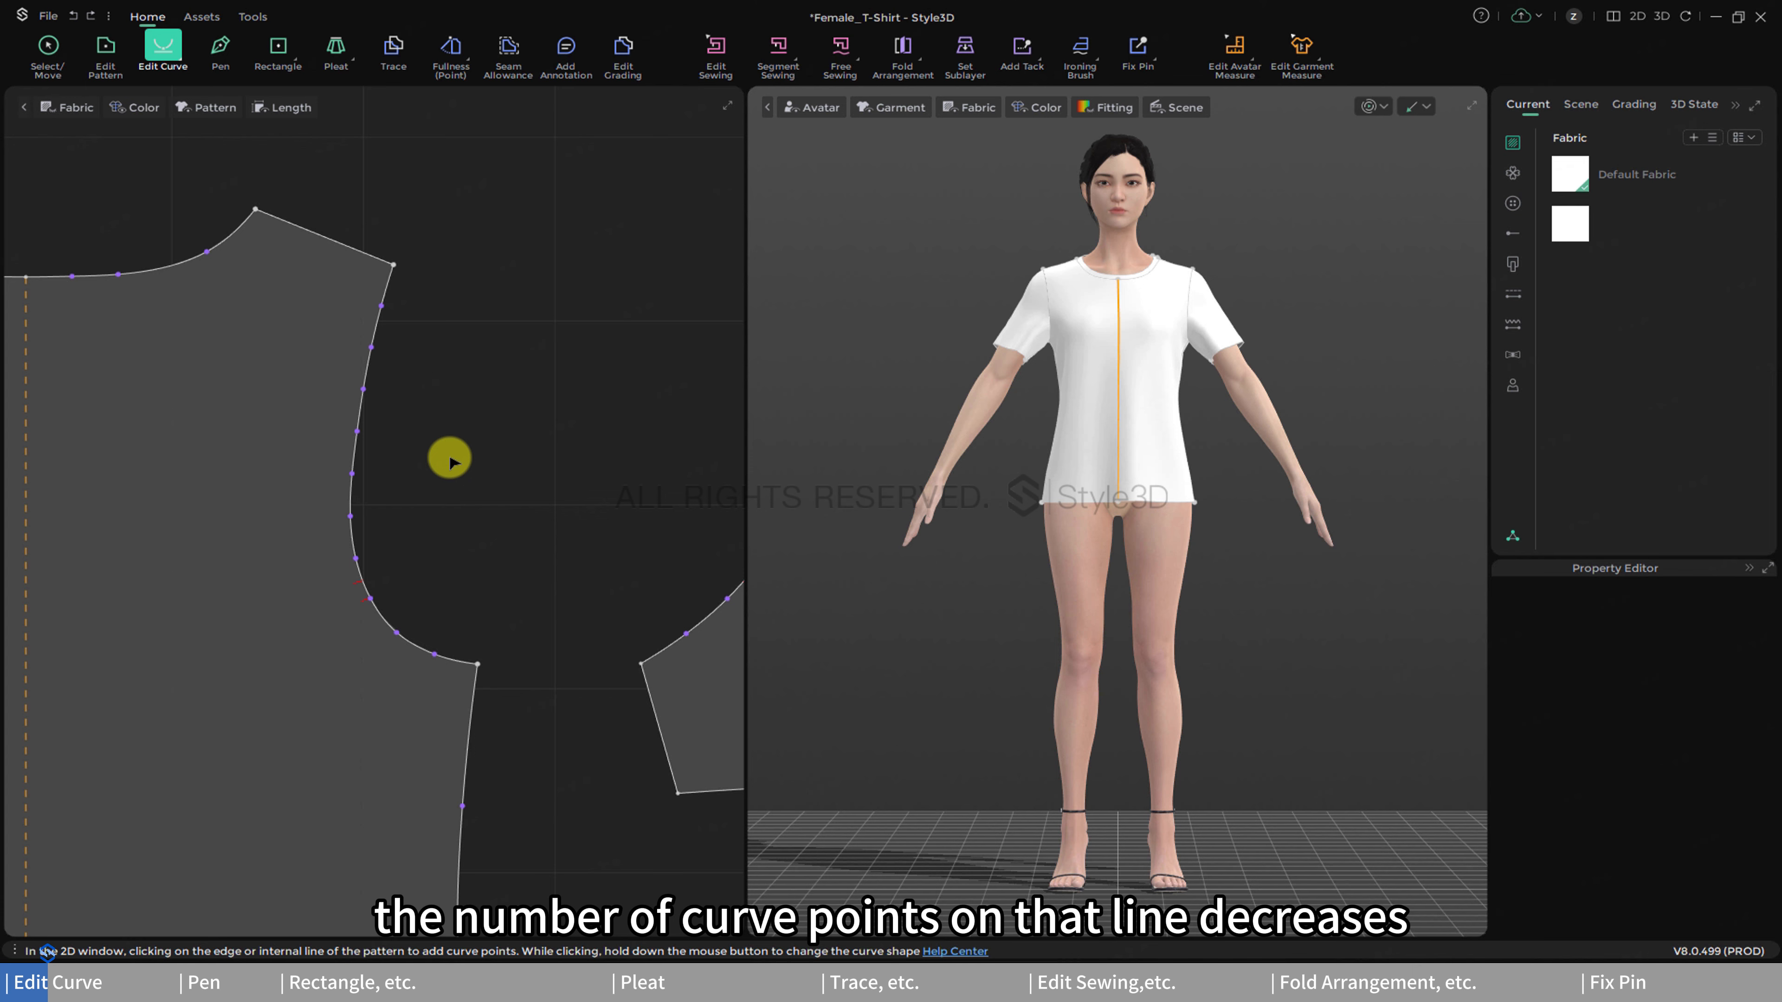
- Convert a middle curve point of the armhole to an end point, and convert it back to a curve point
{"action": "right_click", "coordinate": [358, 432]}
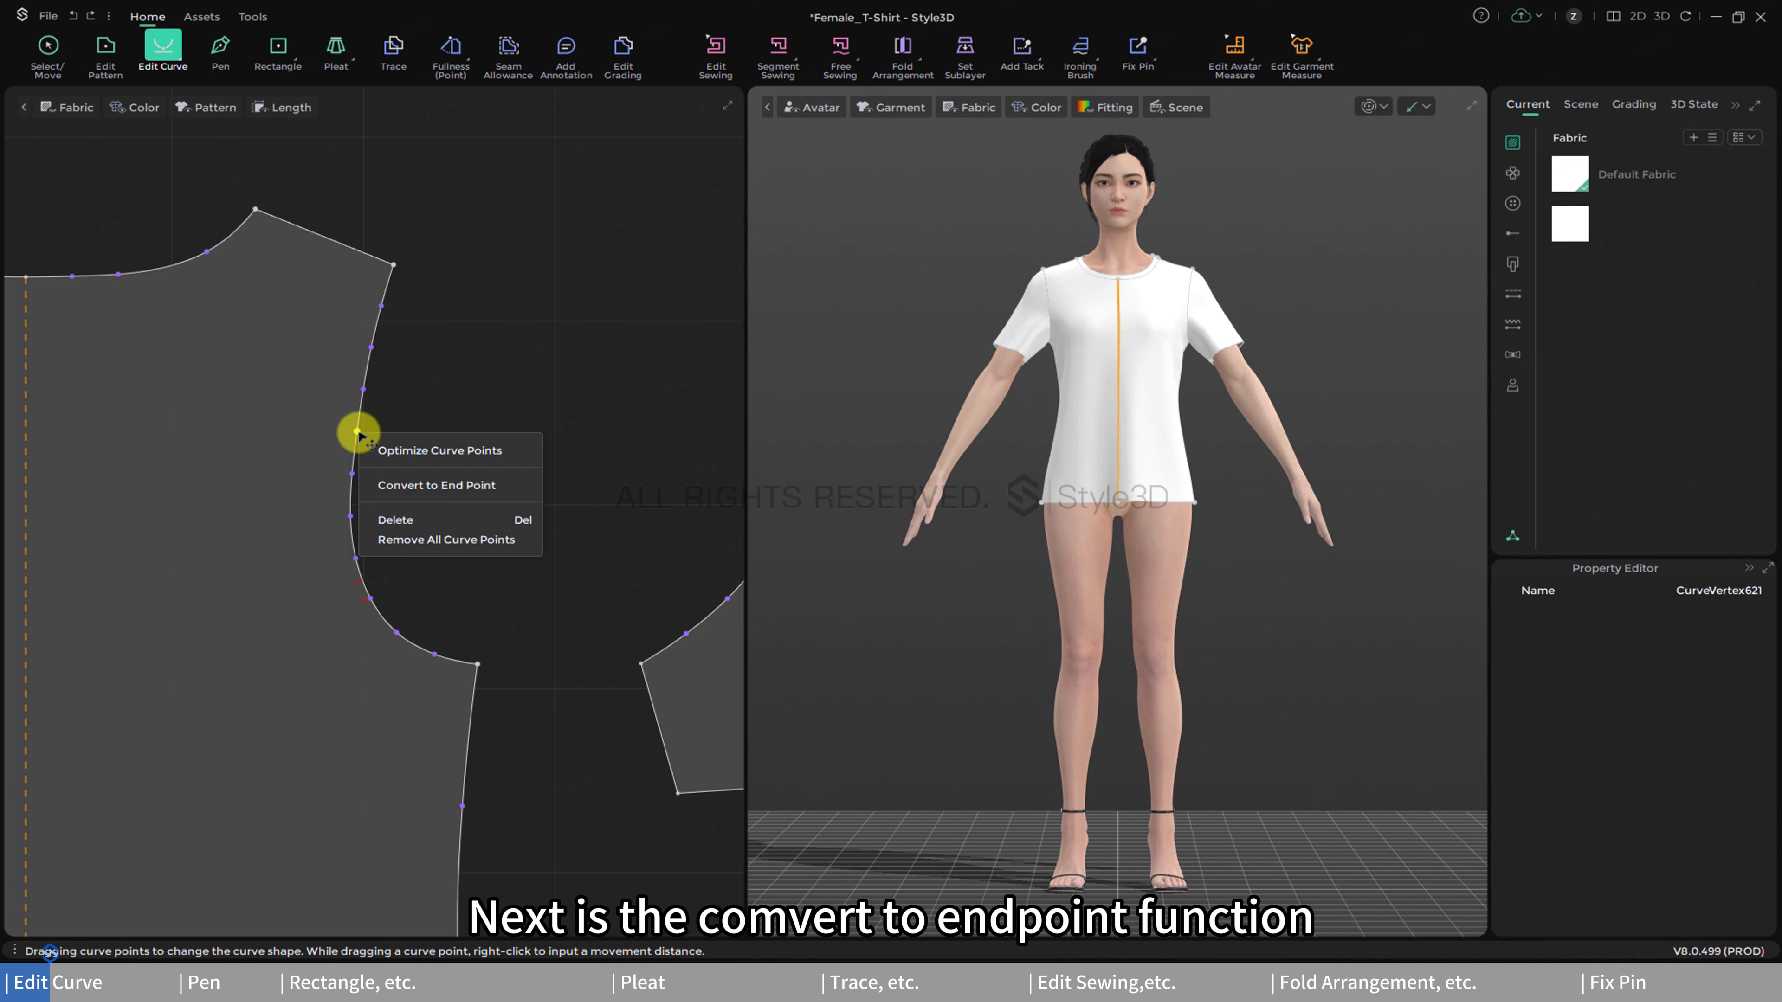
{"action": "left_click", "coordinate": [446, 485]}
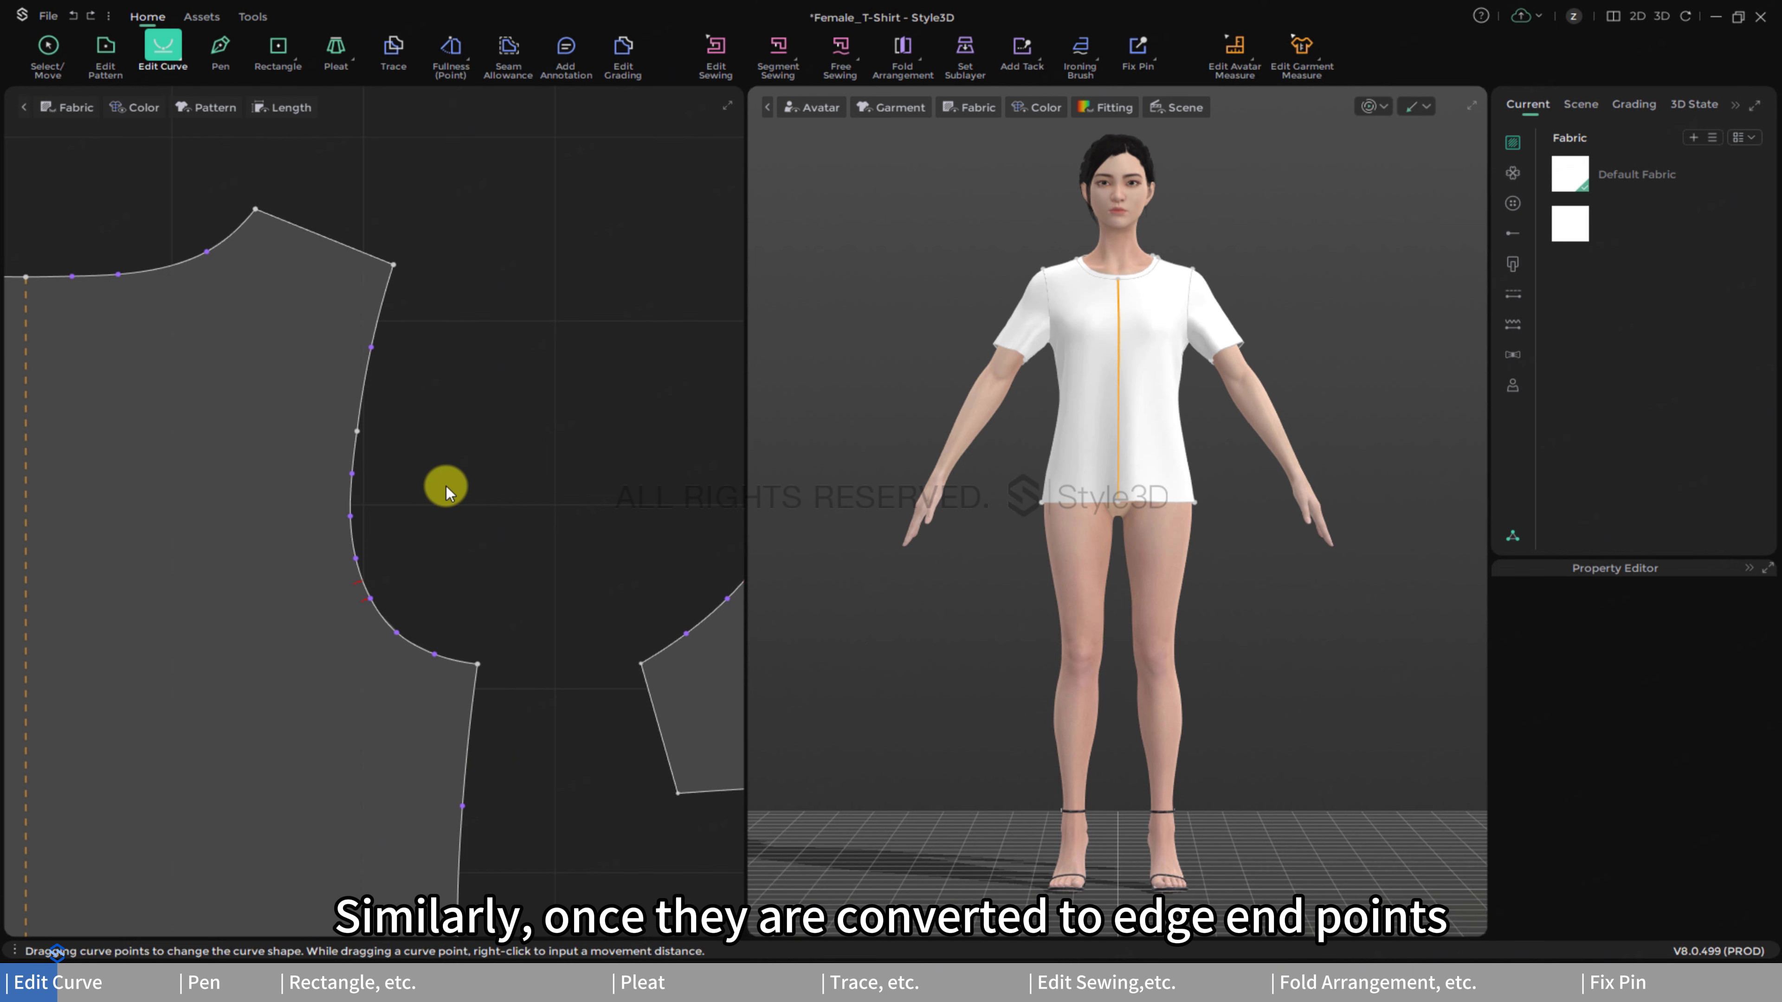
{"action": "right_click", "coordinate": [357, 432]}
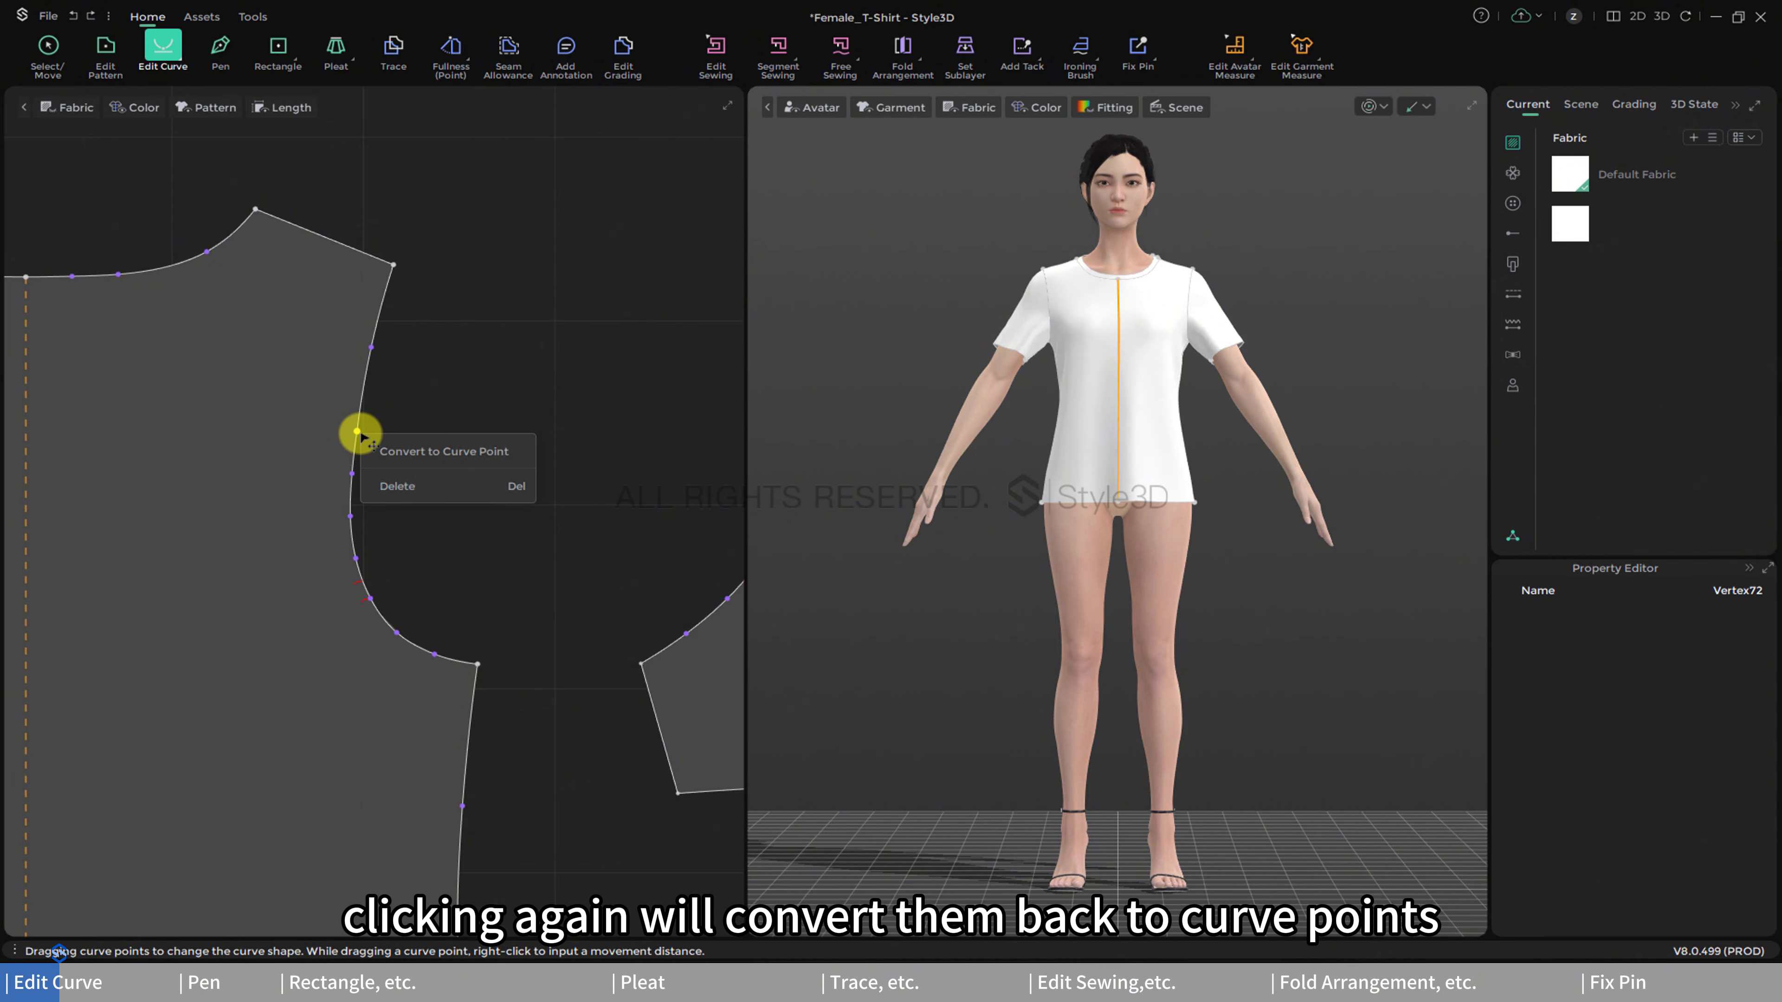
{"action": "left_click", "coordinate": [389, 453]}
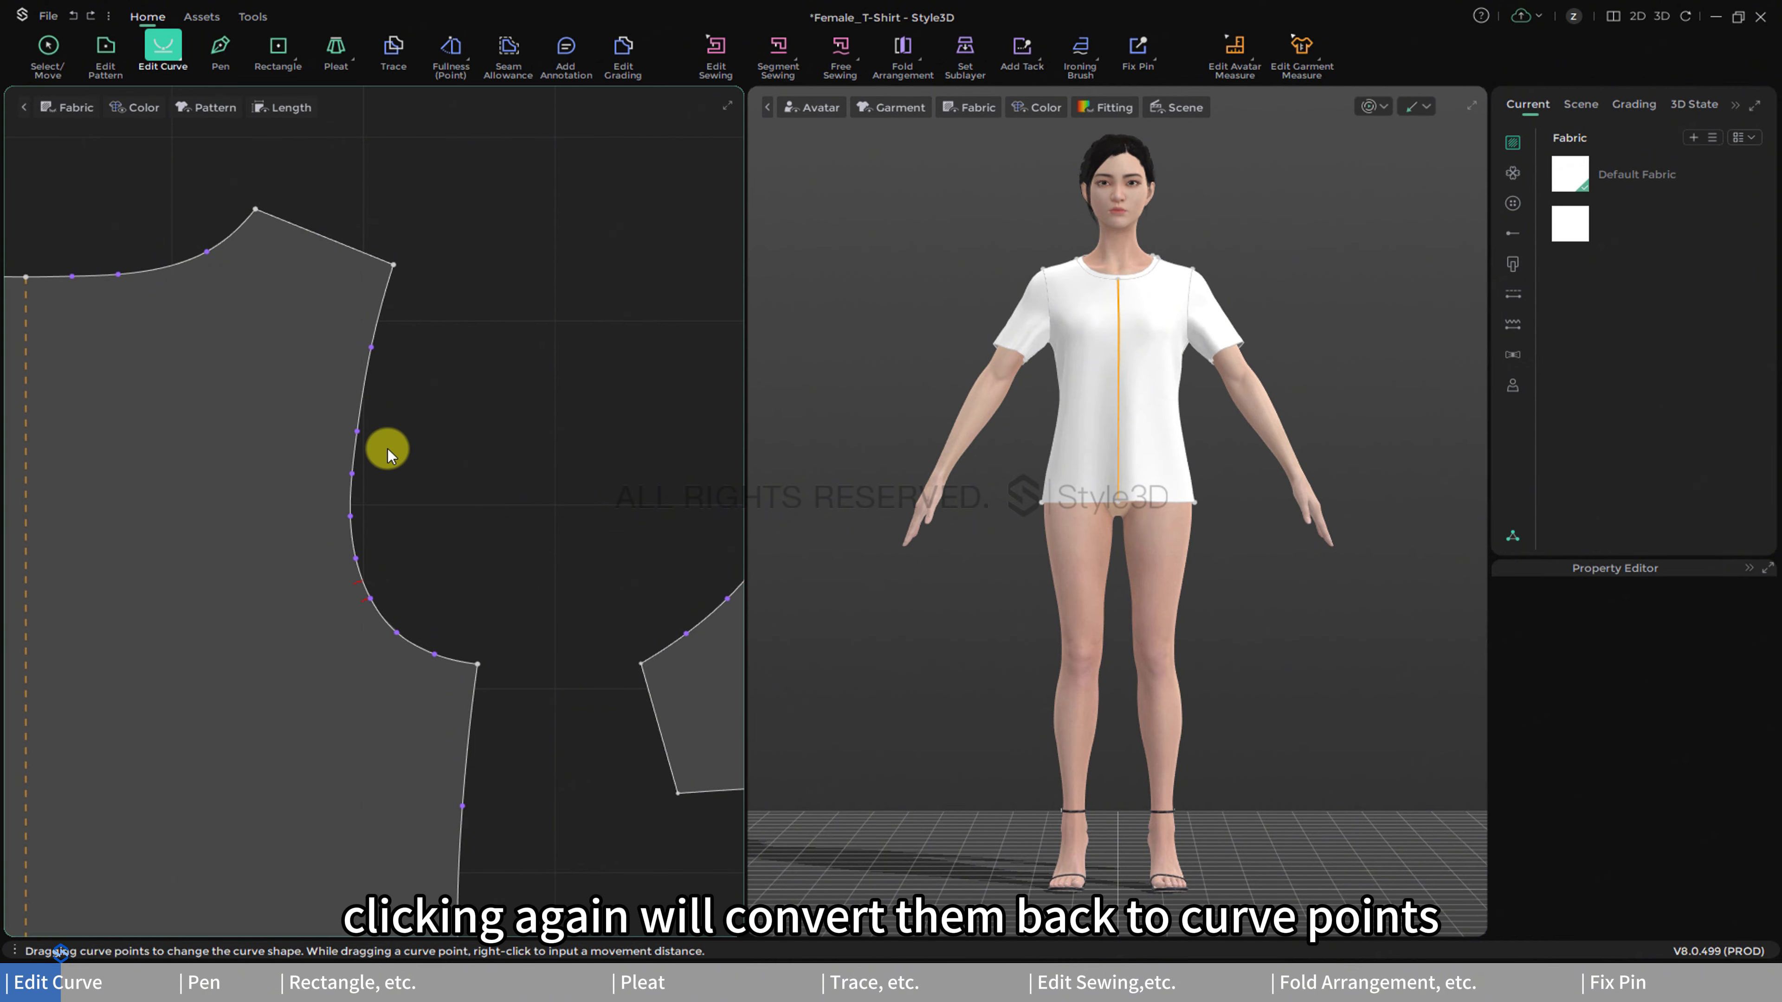
- Delete the middle curve point of the armhole and remove all remaining curve points from that edge
{"action": "right_click", "coordinate": [357, 431]}
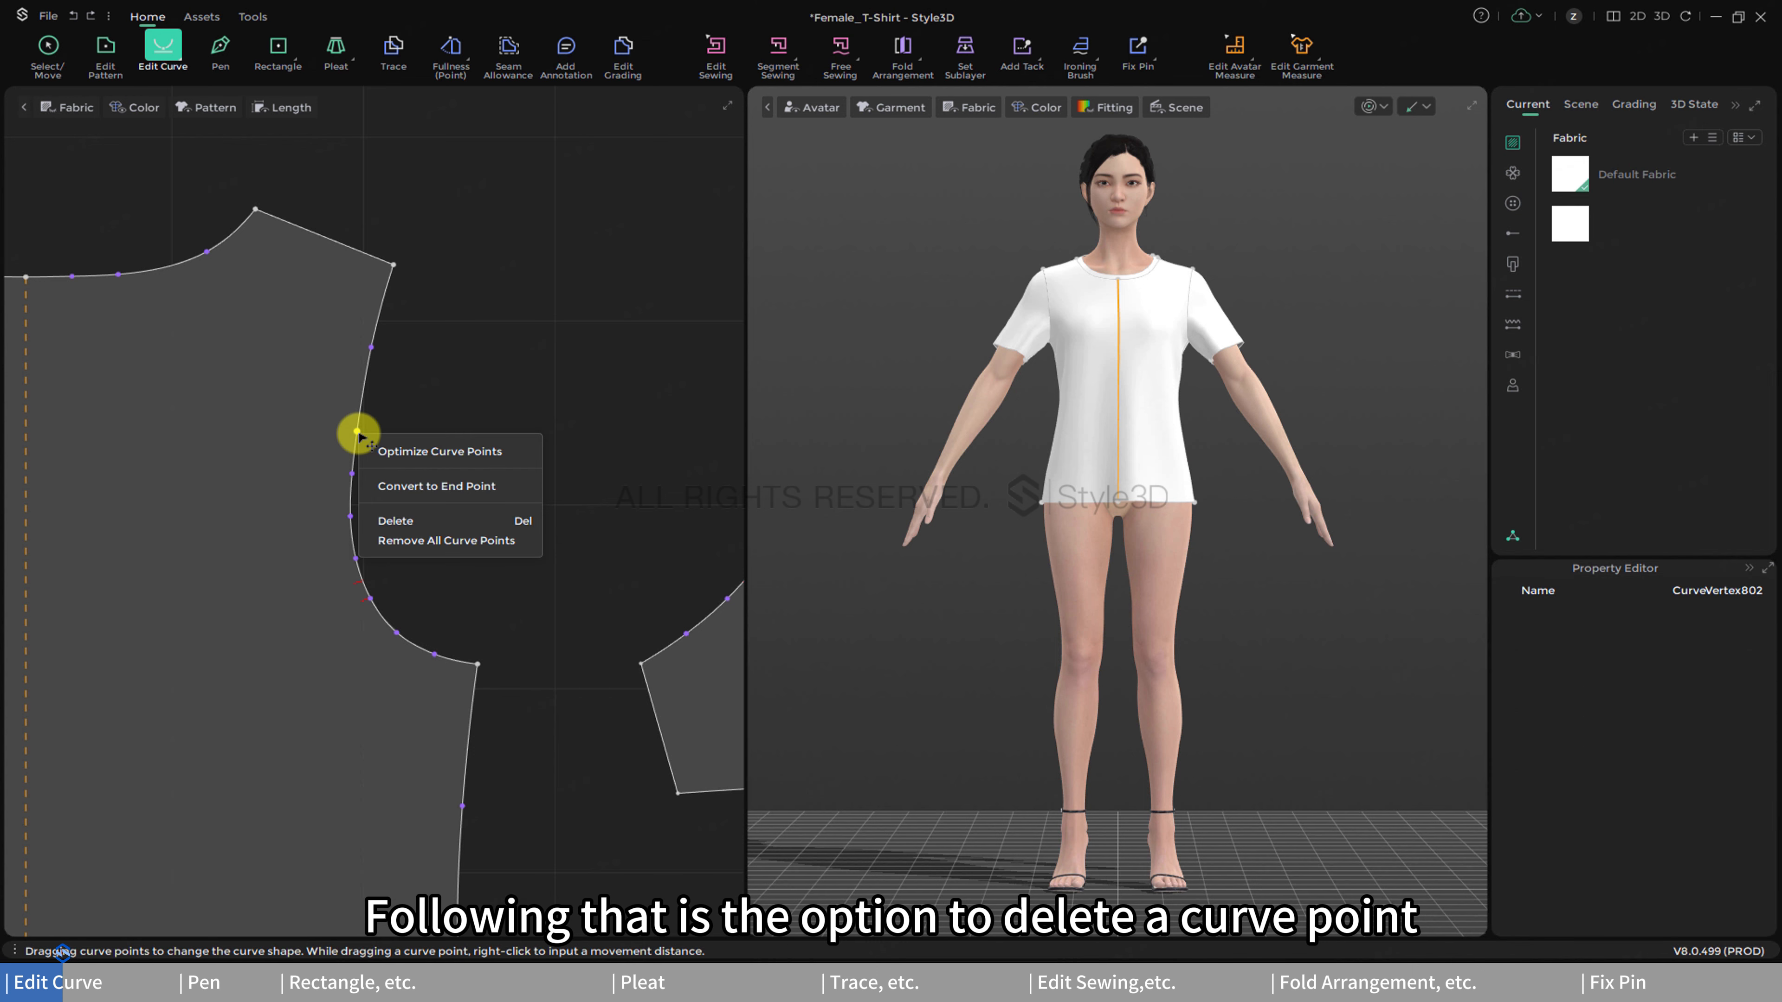
{"action": "left_click", "coordinate": [402, 521]}
{"action": "right_click", "coordinate": [358, 480]}
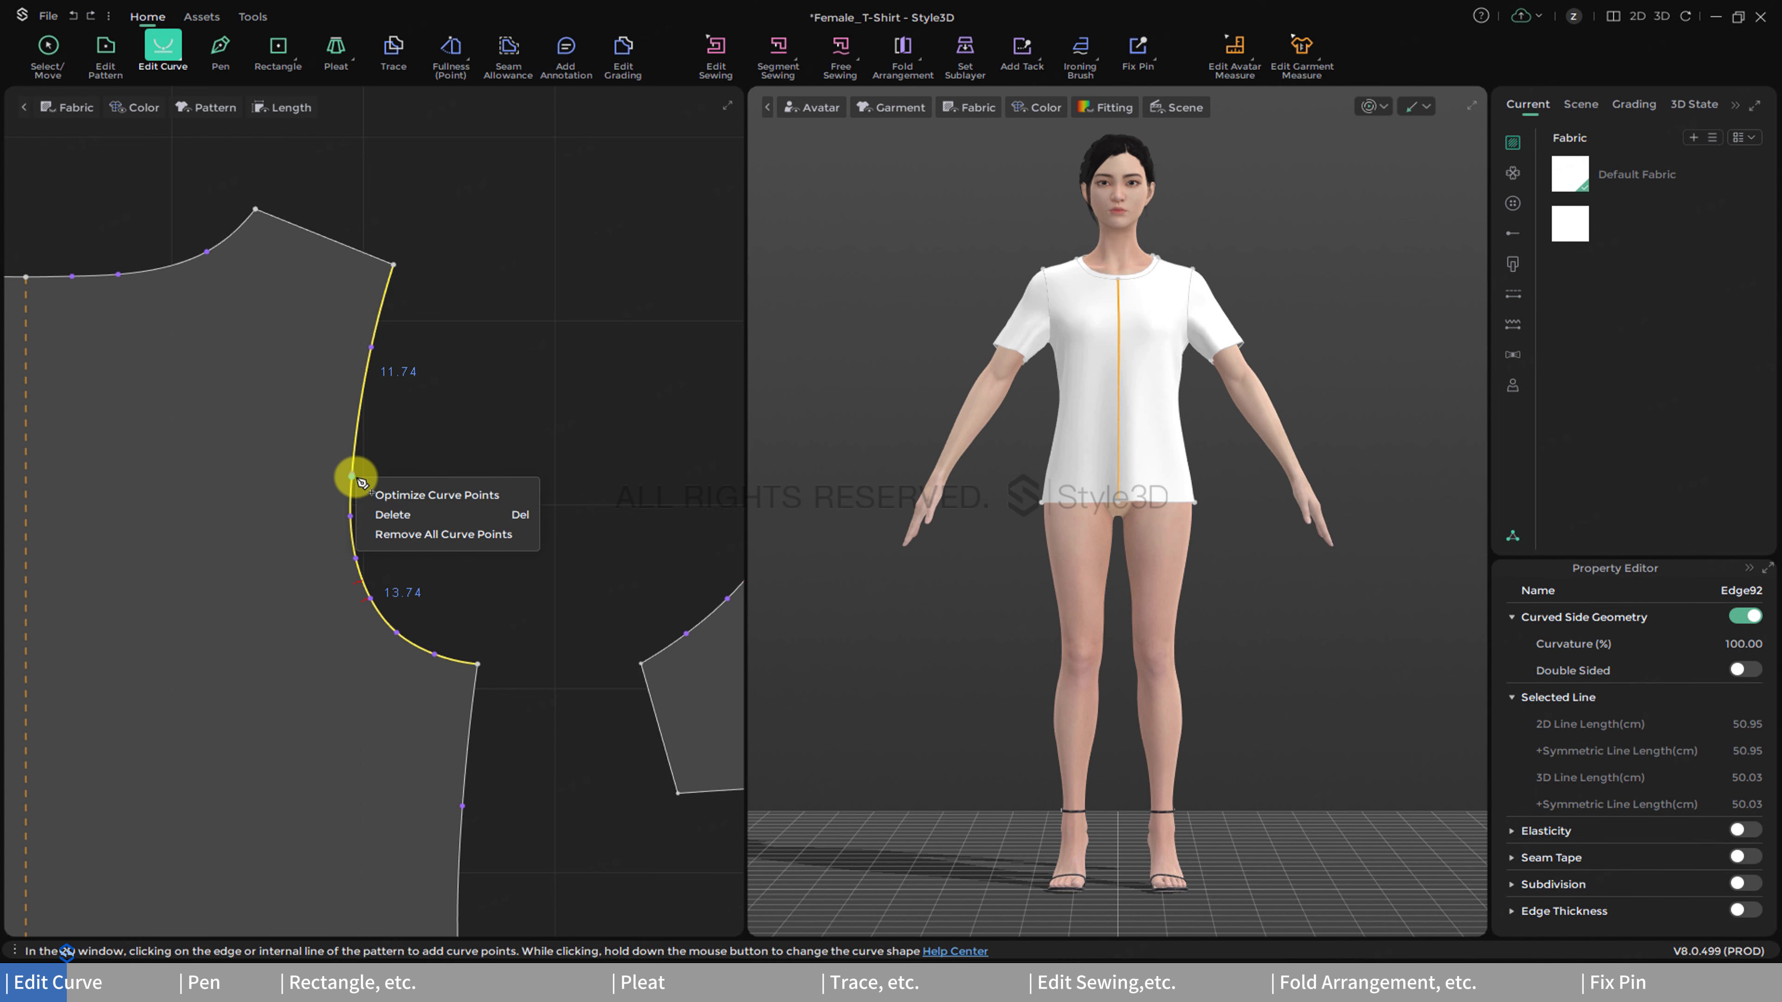
{"action": "left_click", "coordinate": [392, 532]}
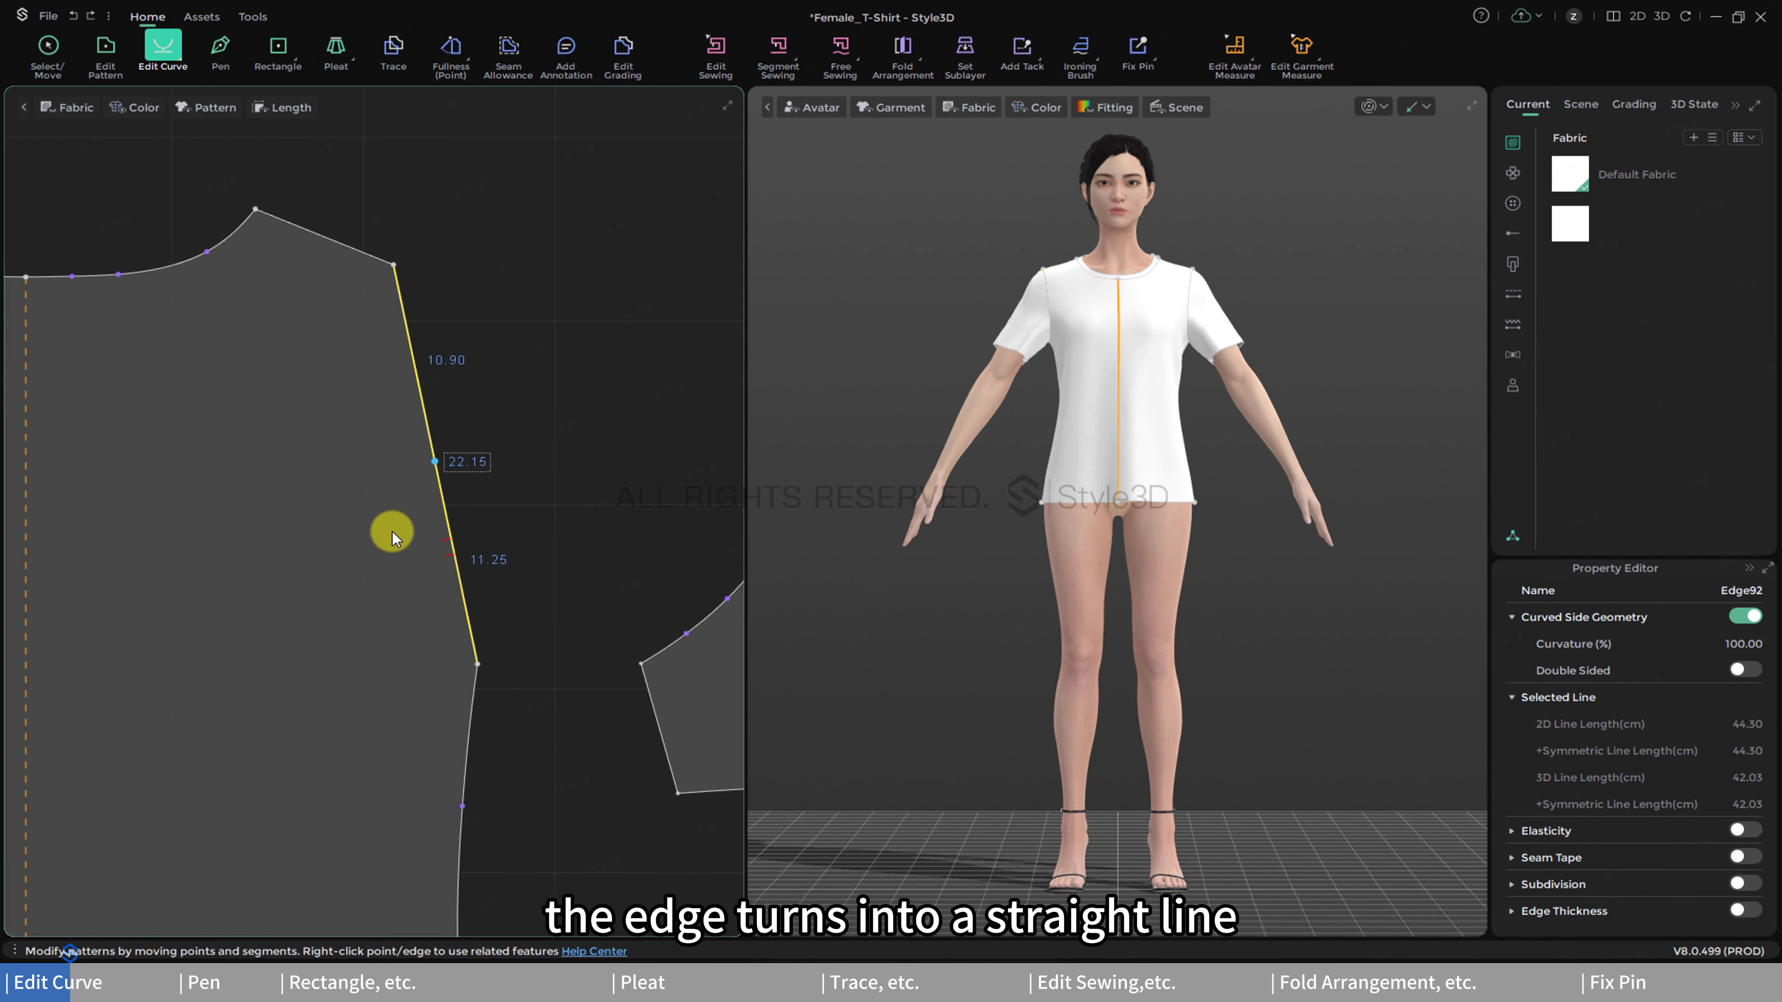
- Draw an internal line on the back piece from the neckline down to the hem with the Pen tool
{"action": "scroll", "coordinate": [588, 506], "scroll_direction": "down", "scroll_amount": 3}
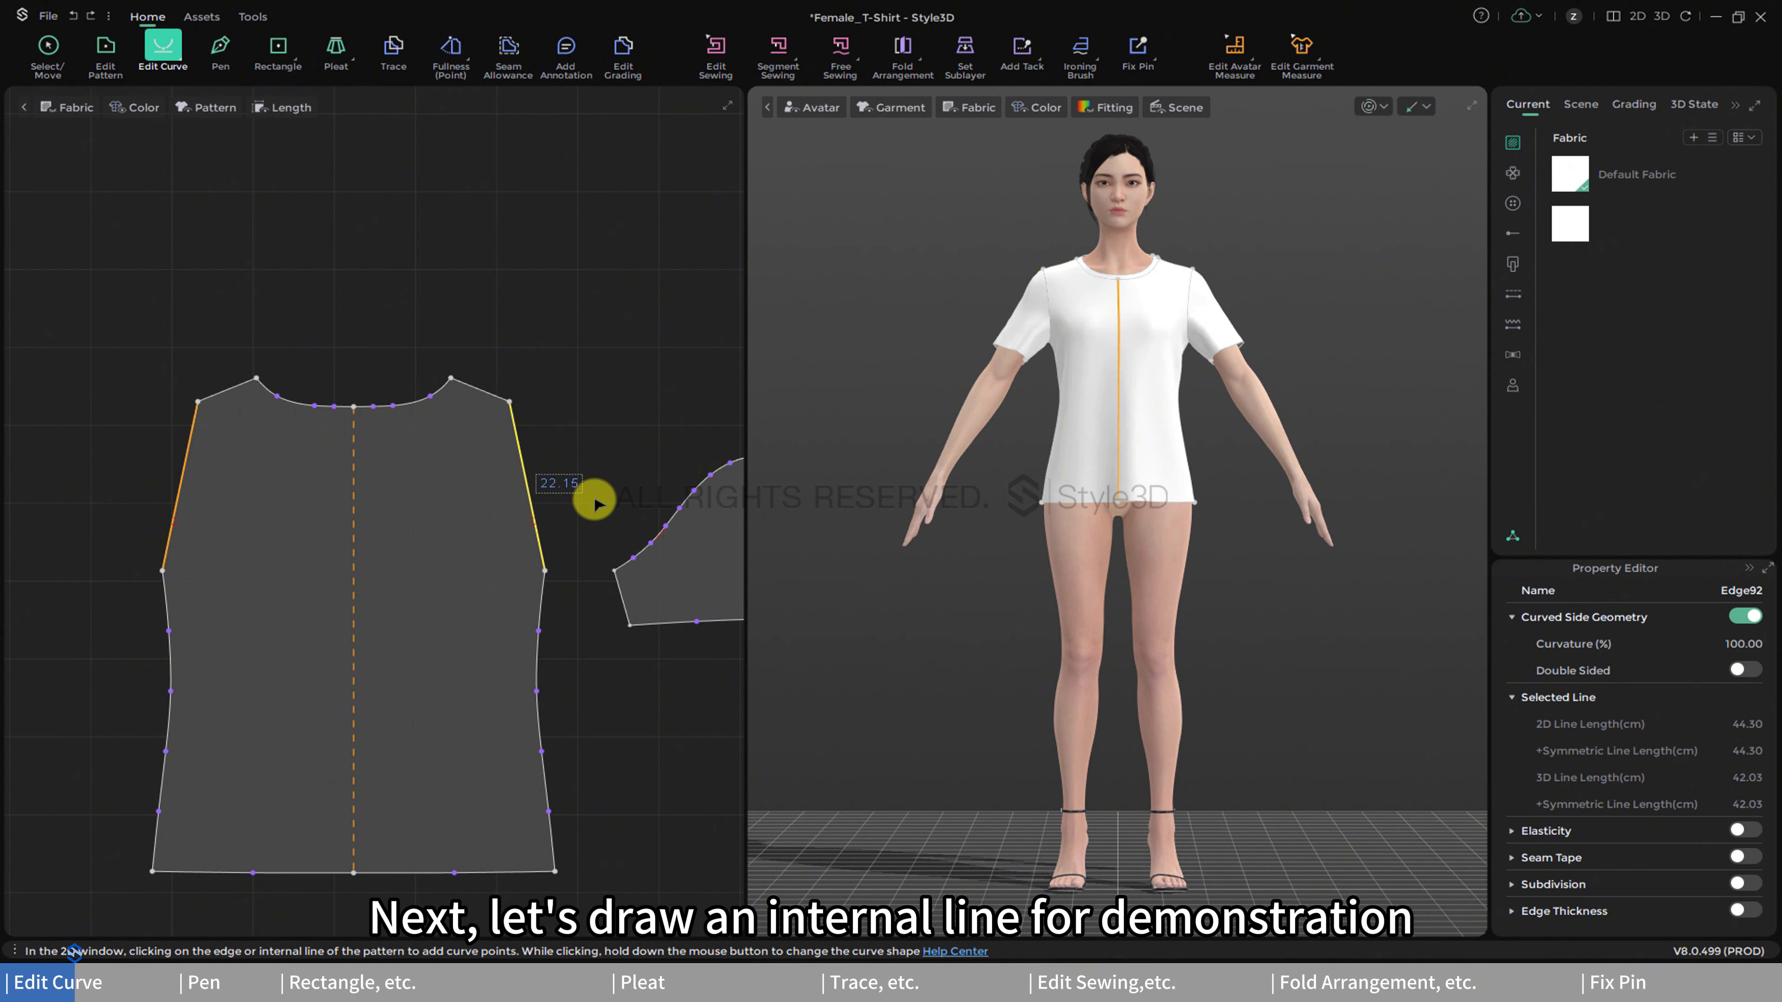
{"action": "left_click", "coordinate": [220, 49]}
{"action": "left_click", "coordinate": [407, 404]}
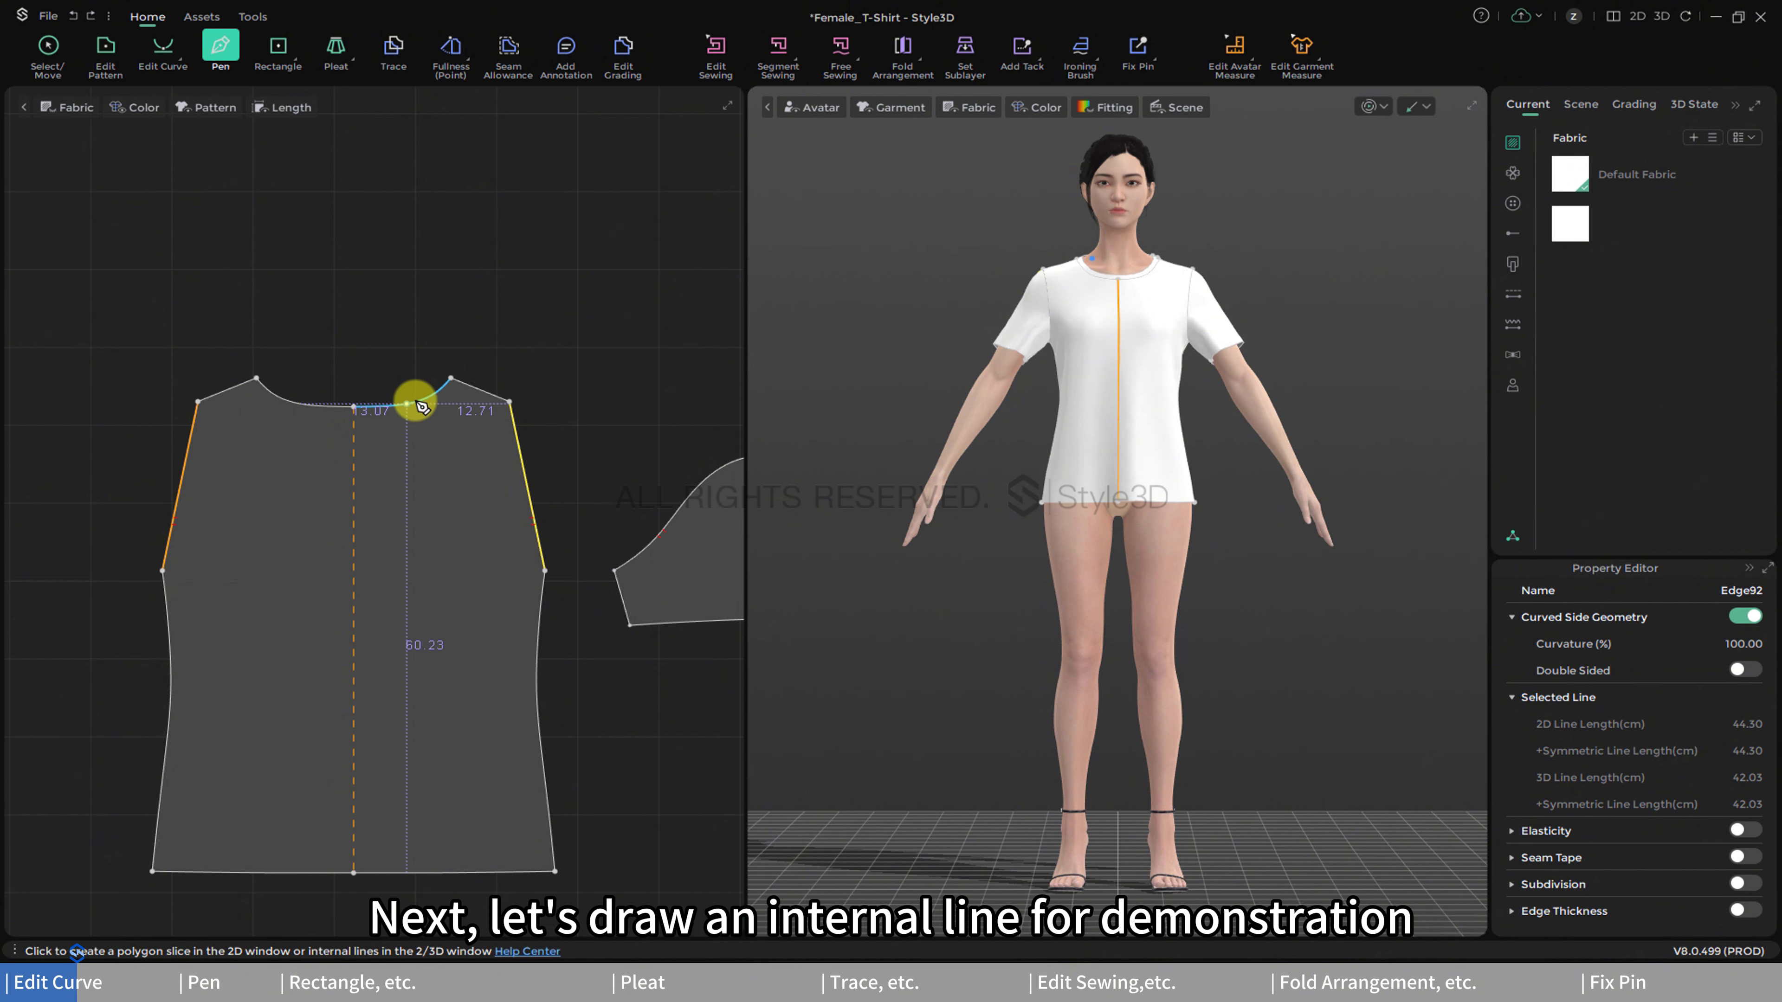
{"action": "left_click", "coordinate": [385, 873]}
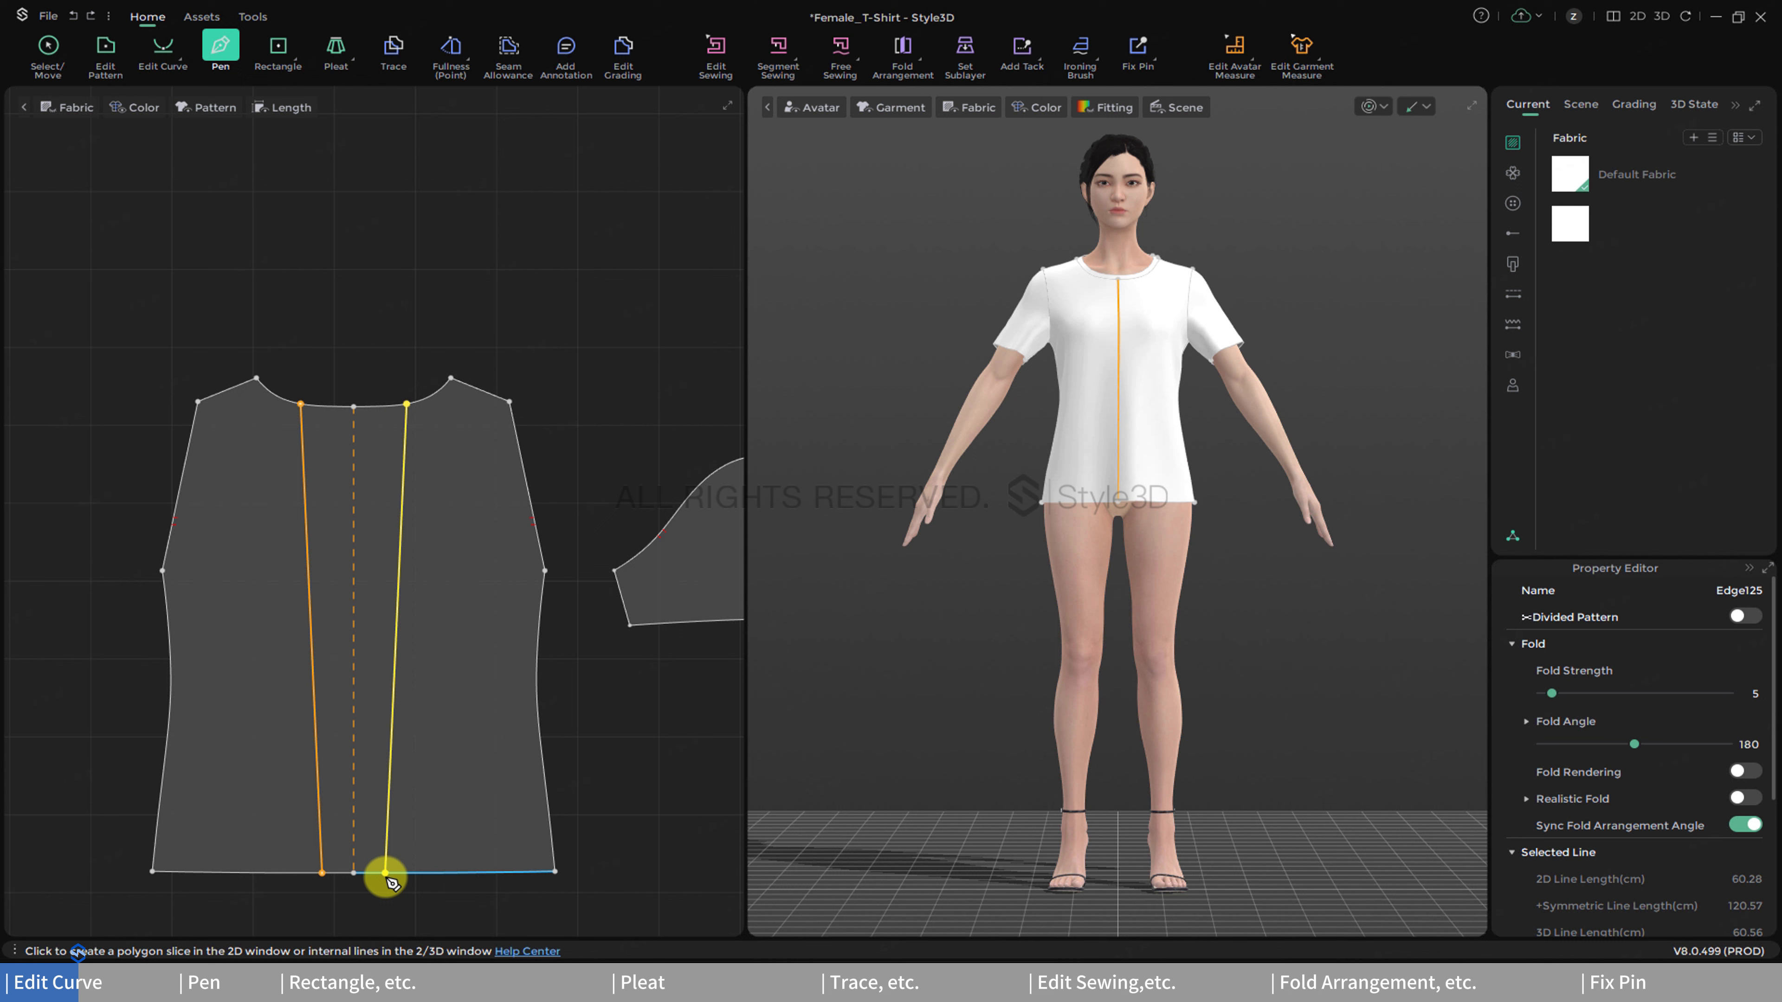
- Add a curve point on the upper part of the internal line with the Edit Curve tool
{"action": "left_click", "coordinate": [164, 47]}
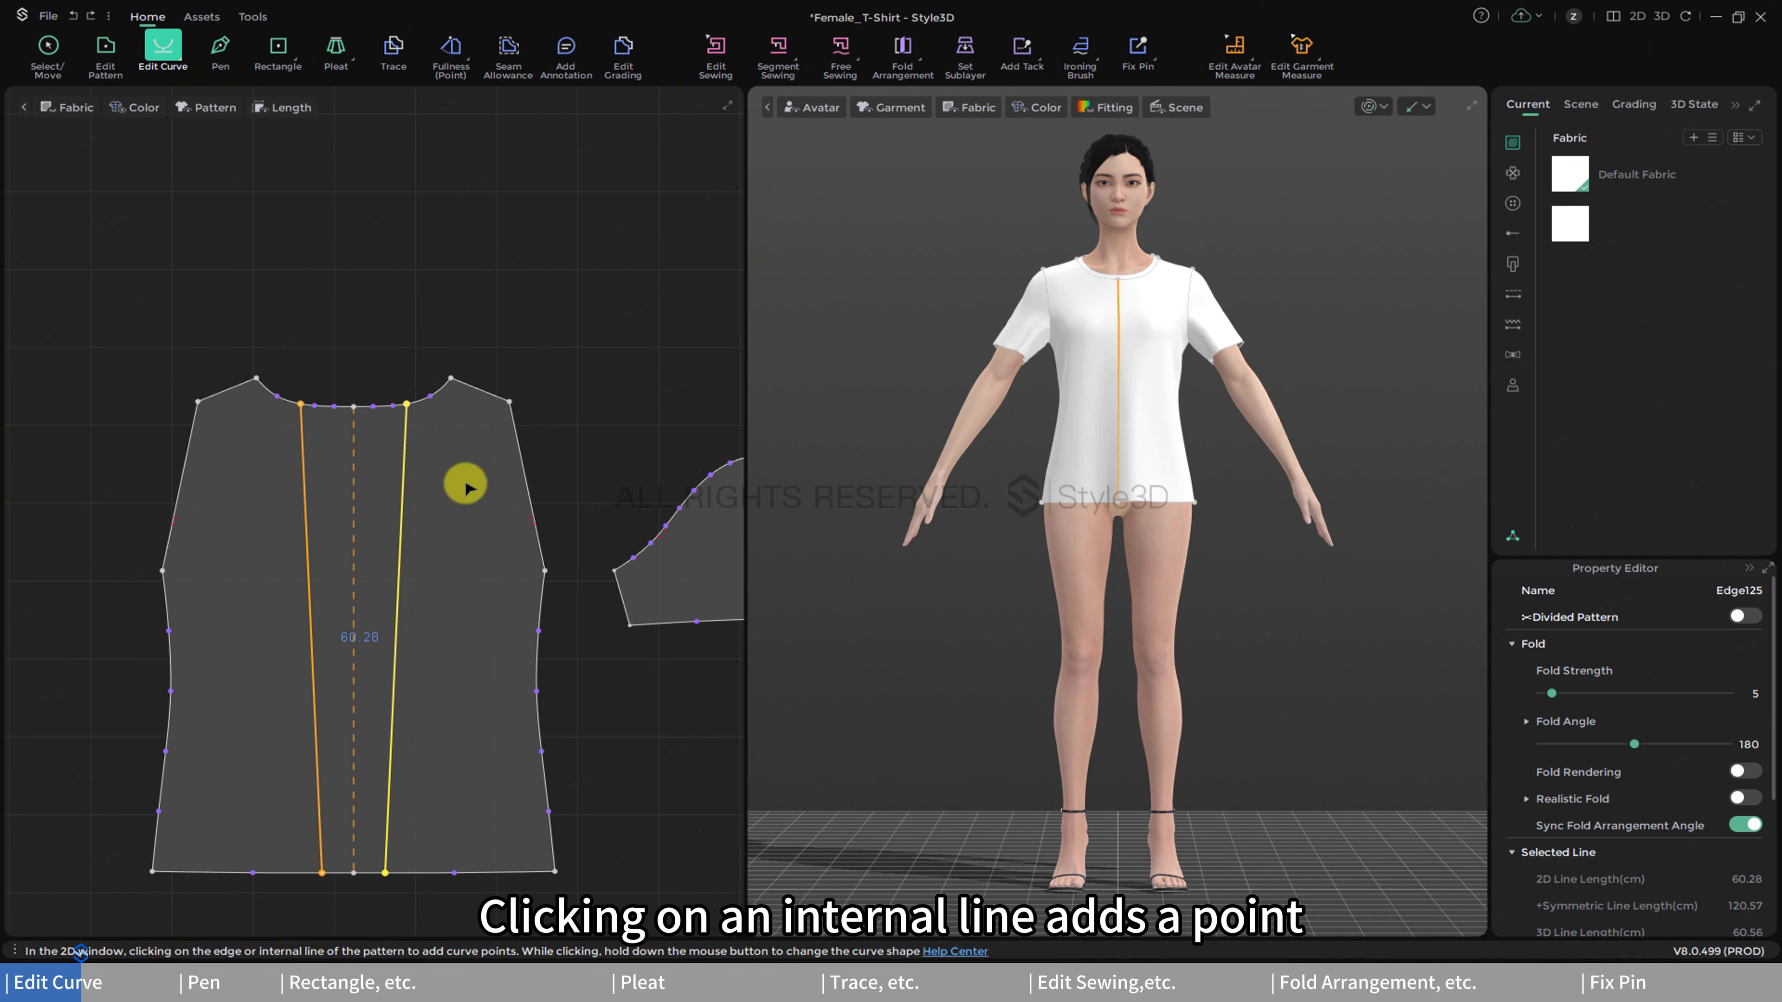
{"action": "left_click", "coordinate": [403, 486]}
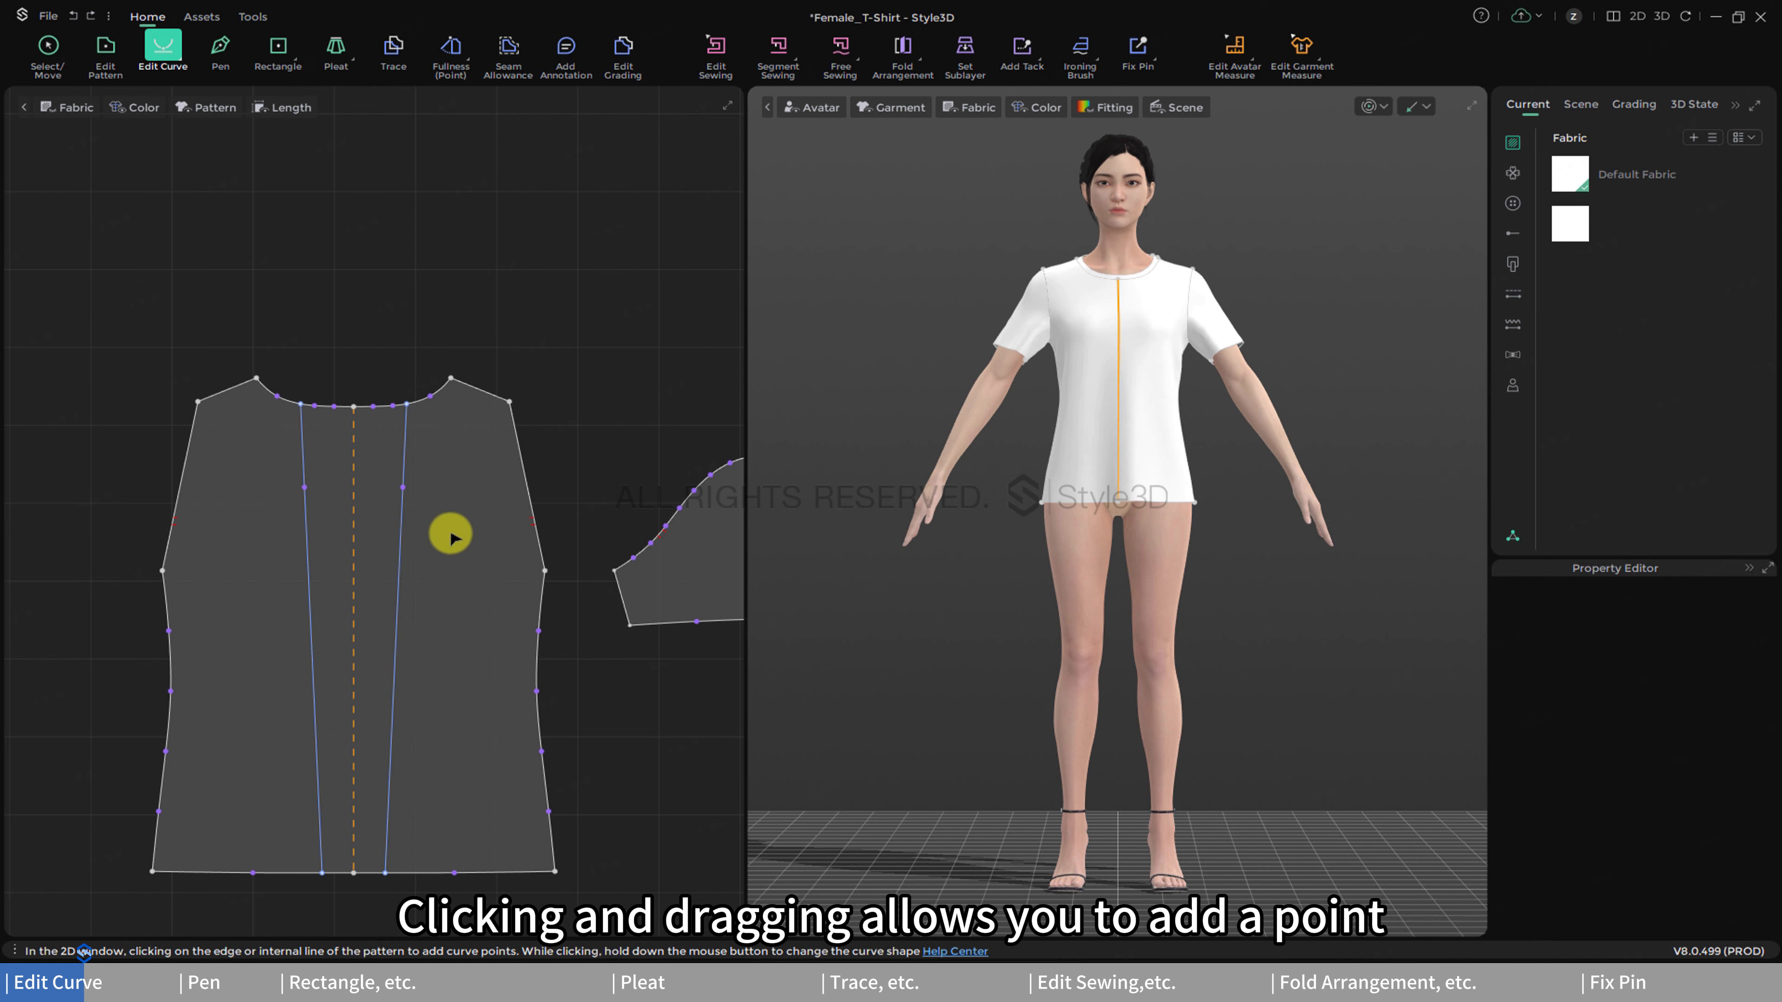
- Try bending the internal line outward with a new curve point on its lower half
{"action": "left_click_drag", "start_coordinate": [399, 654], "coordinate": [428, 661]}
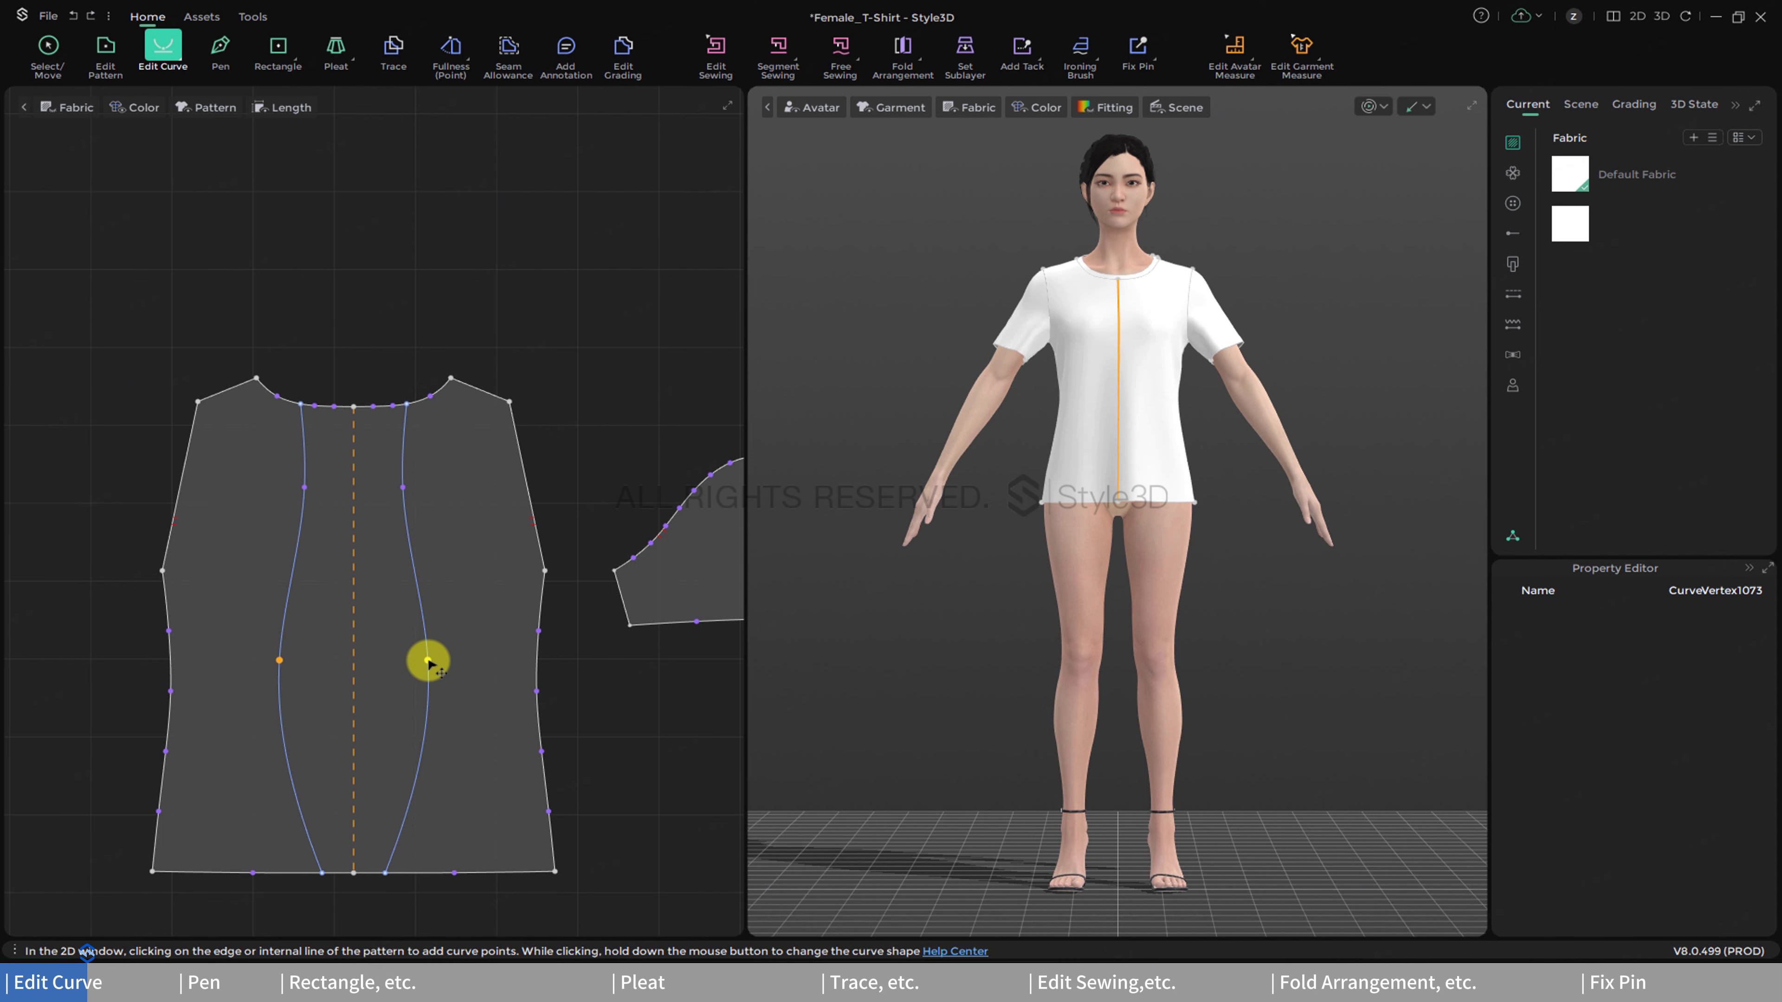
{"action": "right_click", "coordinate": [428, 661]}
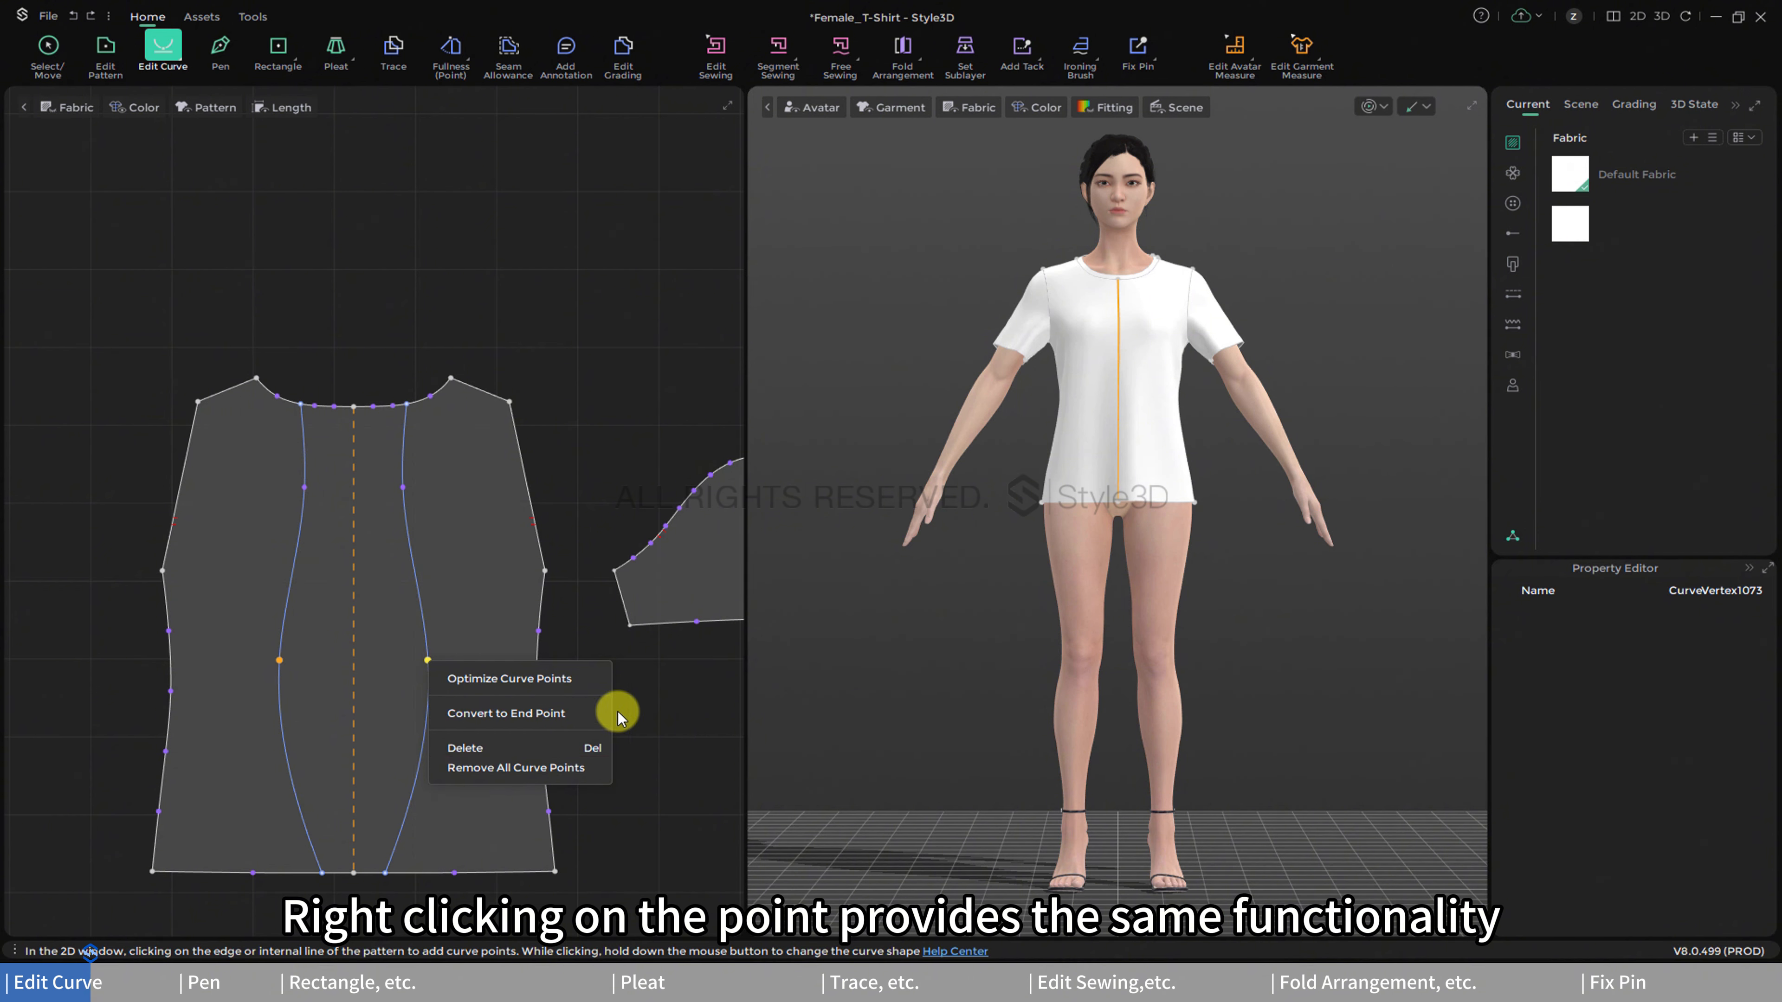
{"action": "left_click", "coordinate": [645, 714]}
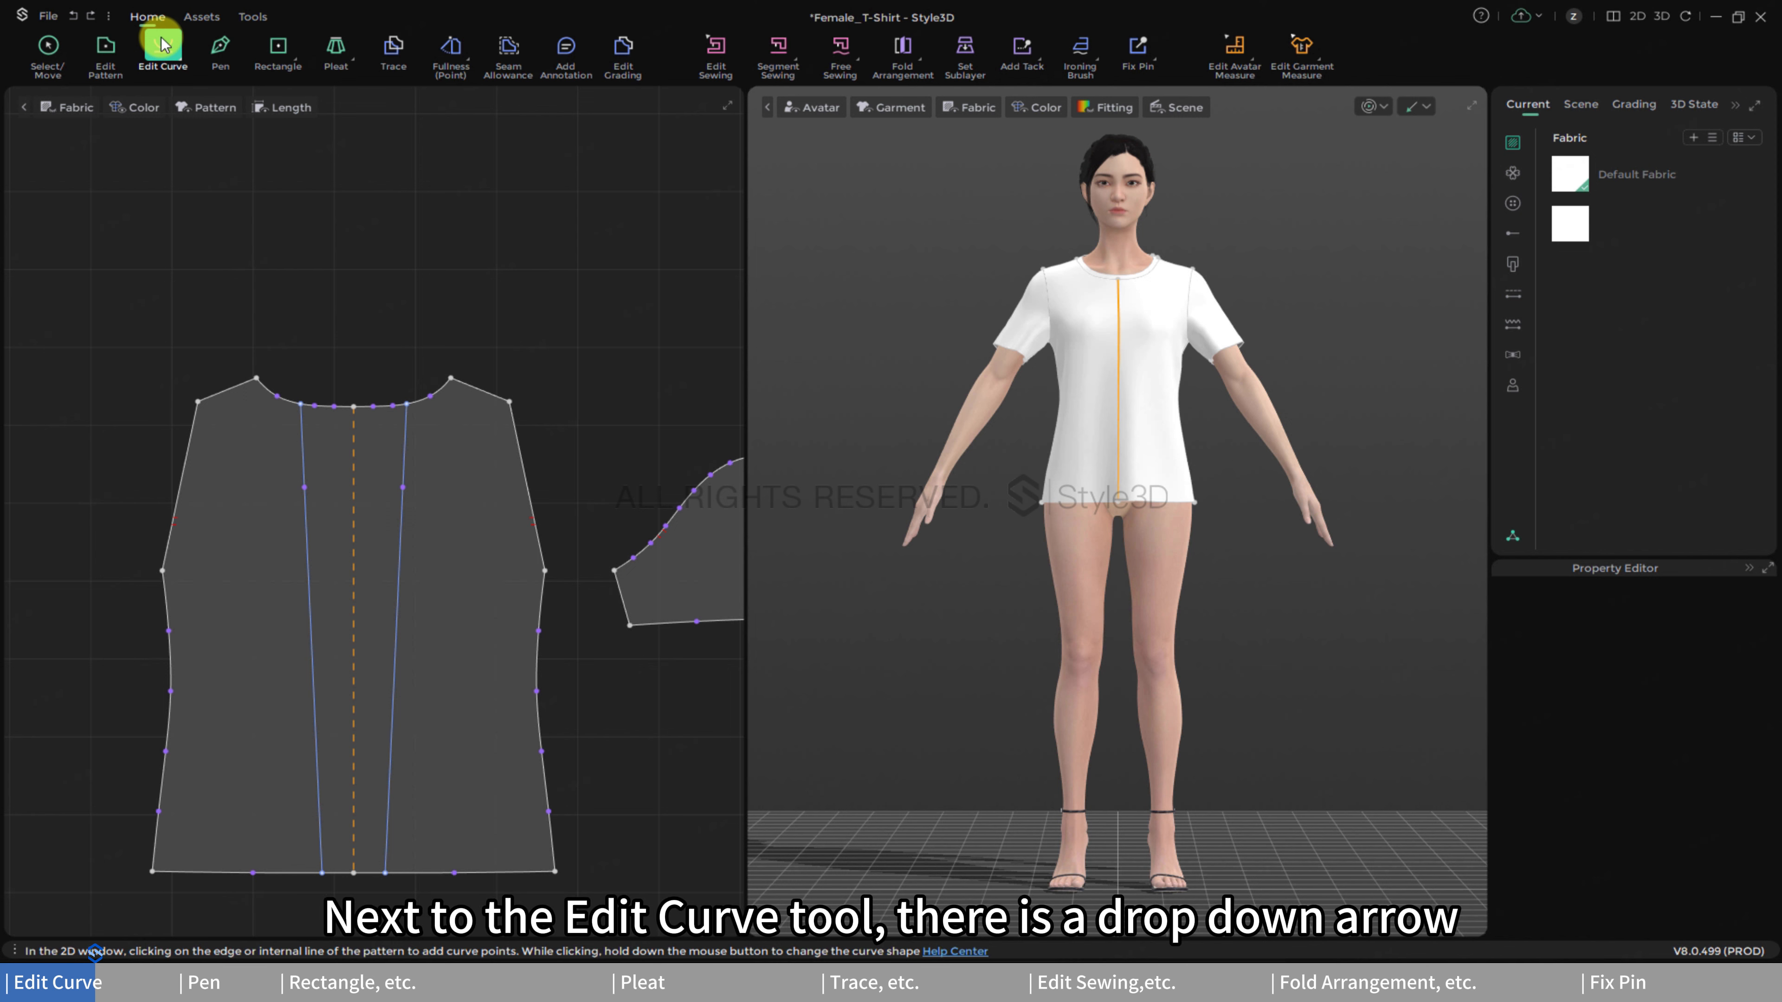
- Bend the back piece's straight armhole edge inward into a curve with the Edit Arc tool
{"action": "left_click", "coordinate": [183, 63]}
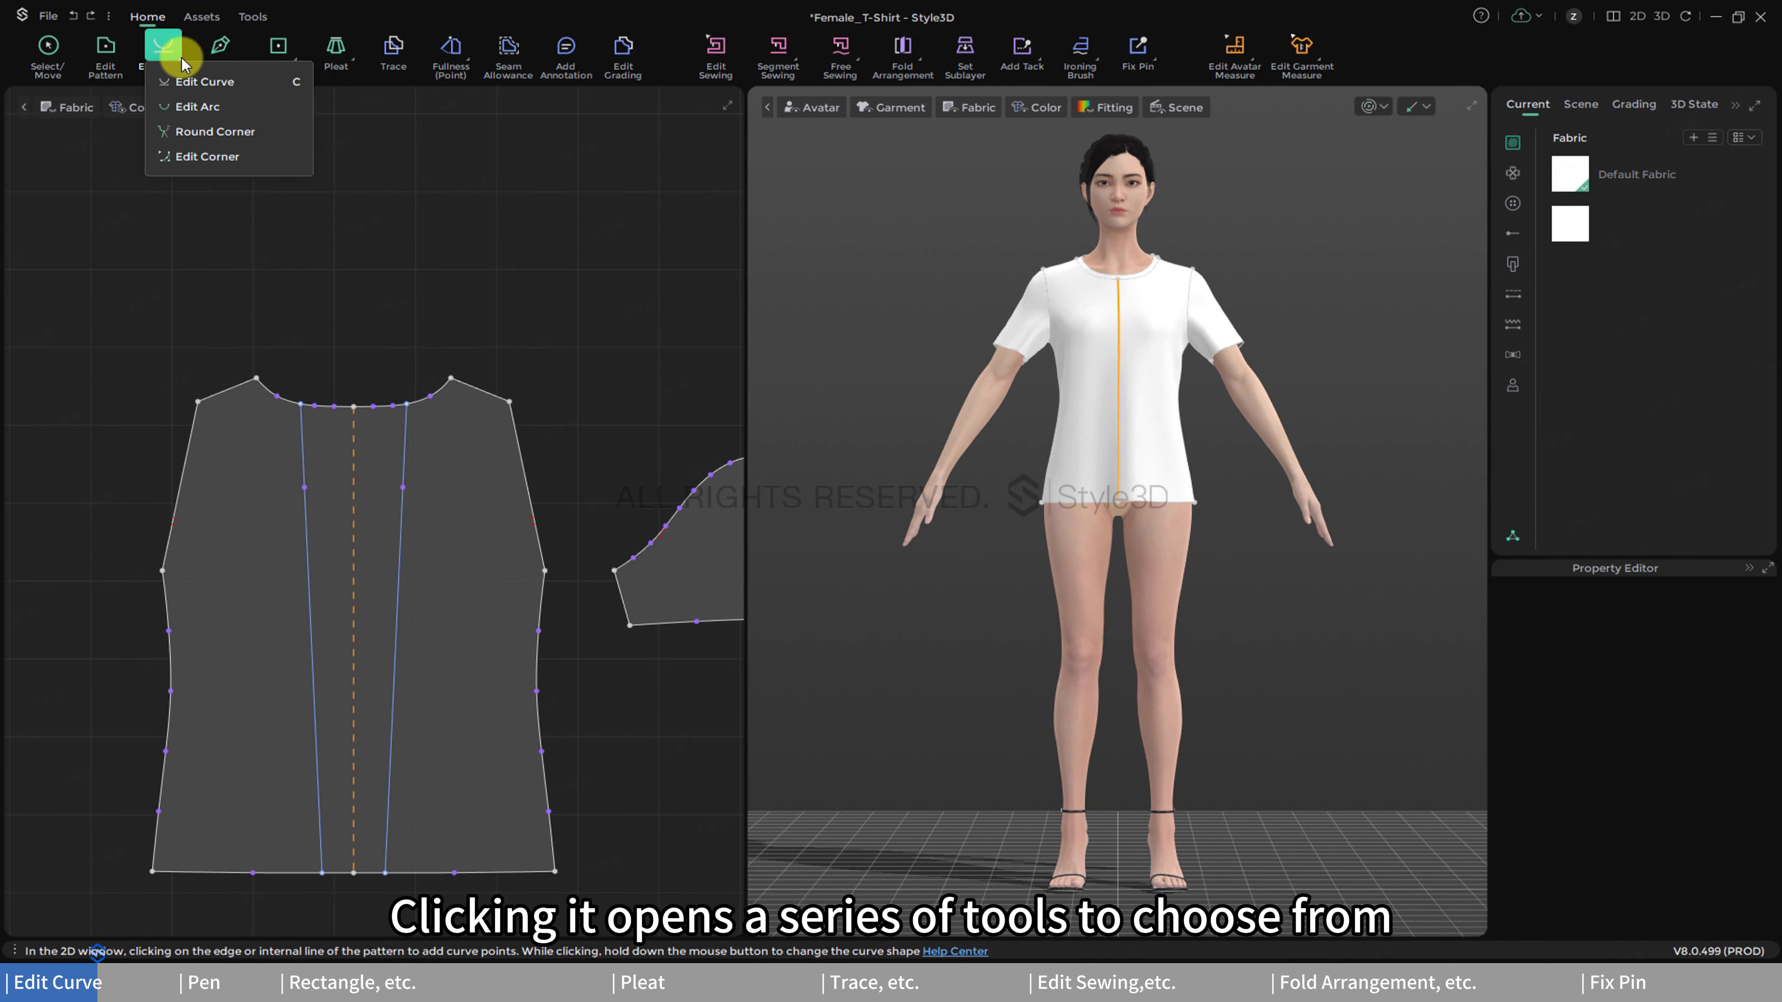
{"action": "left_click", "coordinate": [209, 108]}
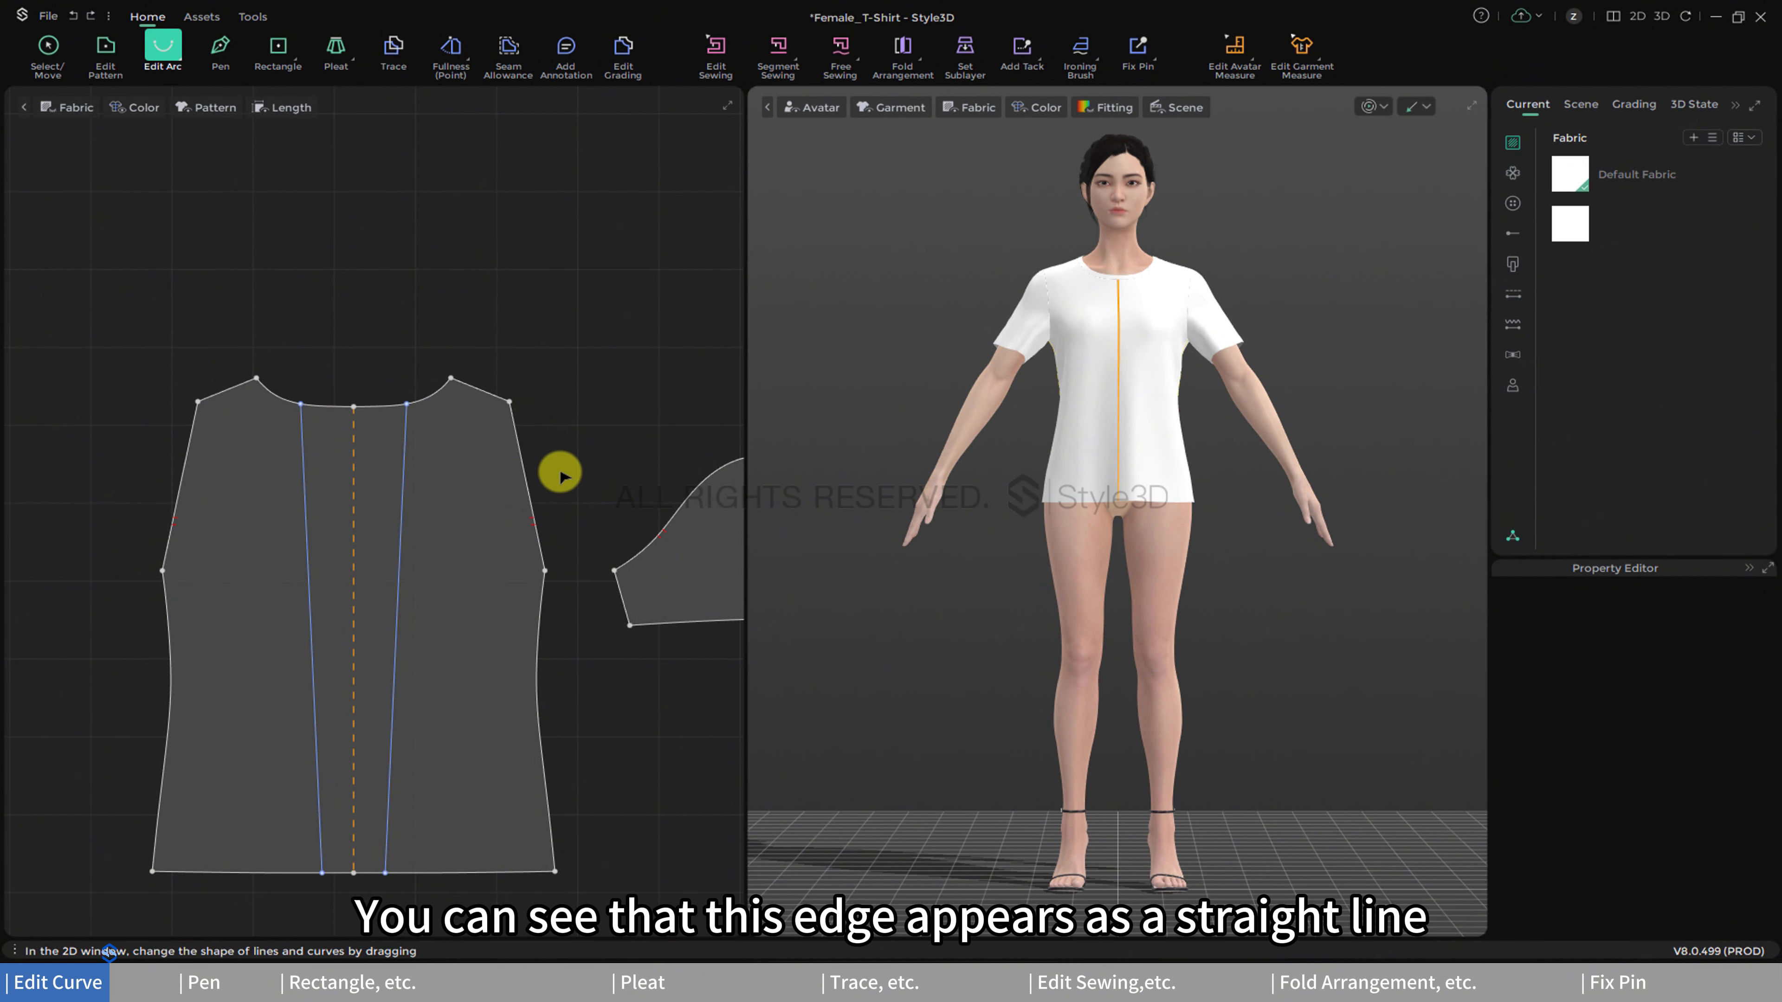
{"action": "left_click", "coordinate": [527, 483]}
{"action": "left_click_drag", "start_coordinate": [528, 483], "coordinate": [481, 500]}
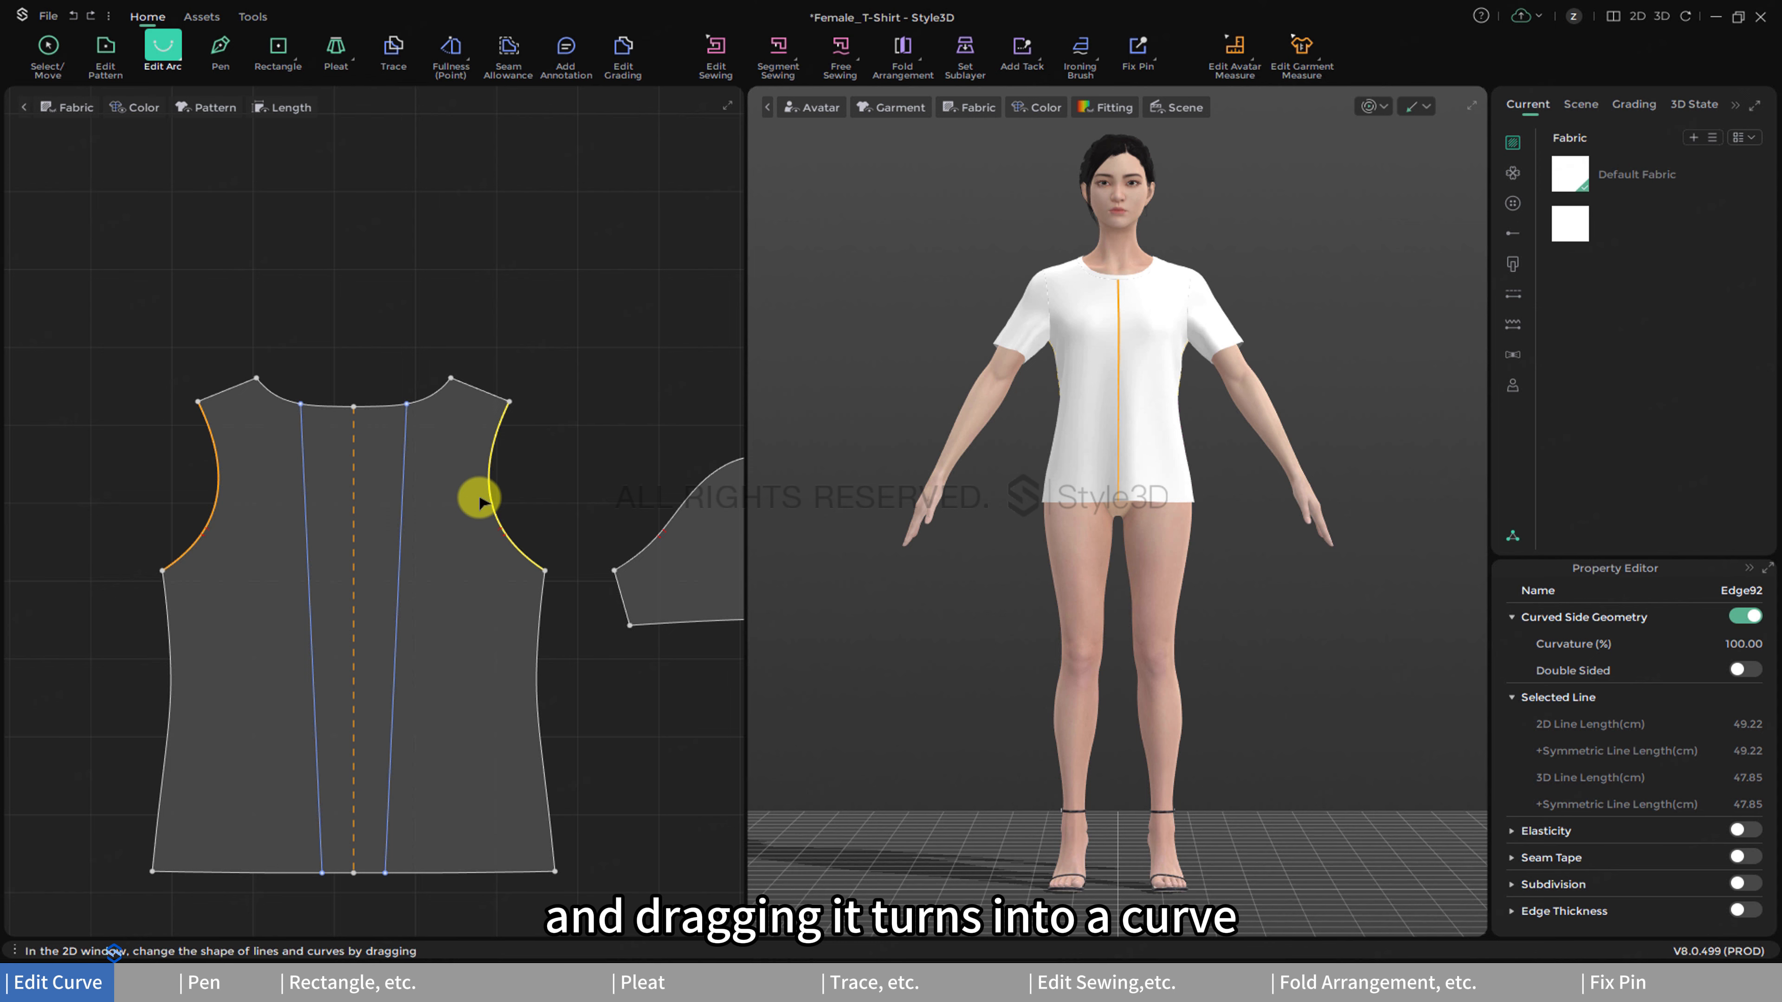
- Pull the back piece's side seam slightly inward to deepen its curve with the Edit Arc tool
{"action": "scroll", "coordinate": [479, 501], "scroll_direction": "down", "scroll_amount": 2}
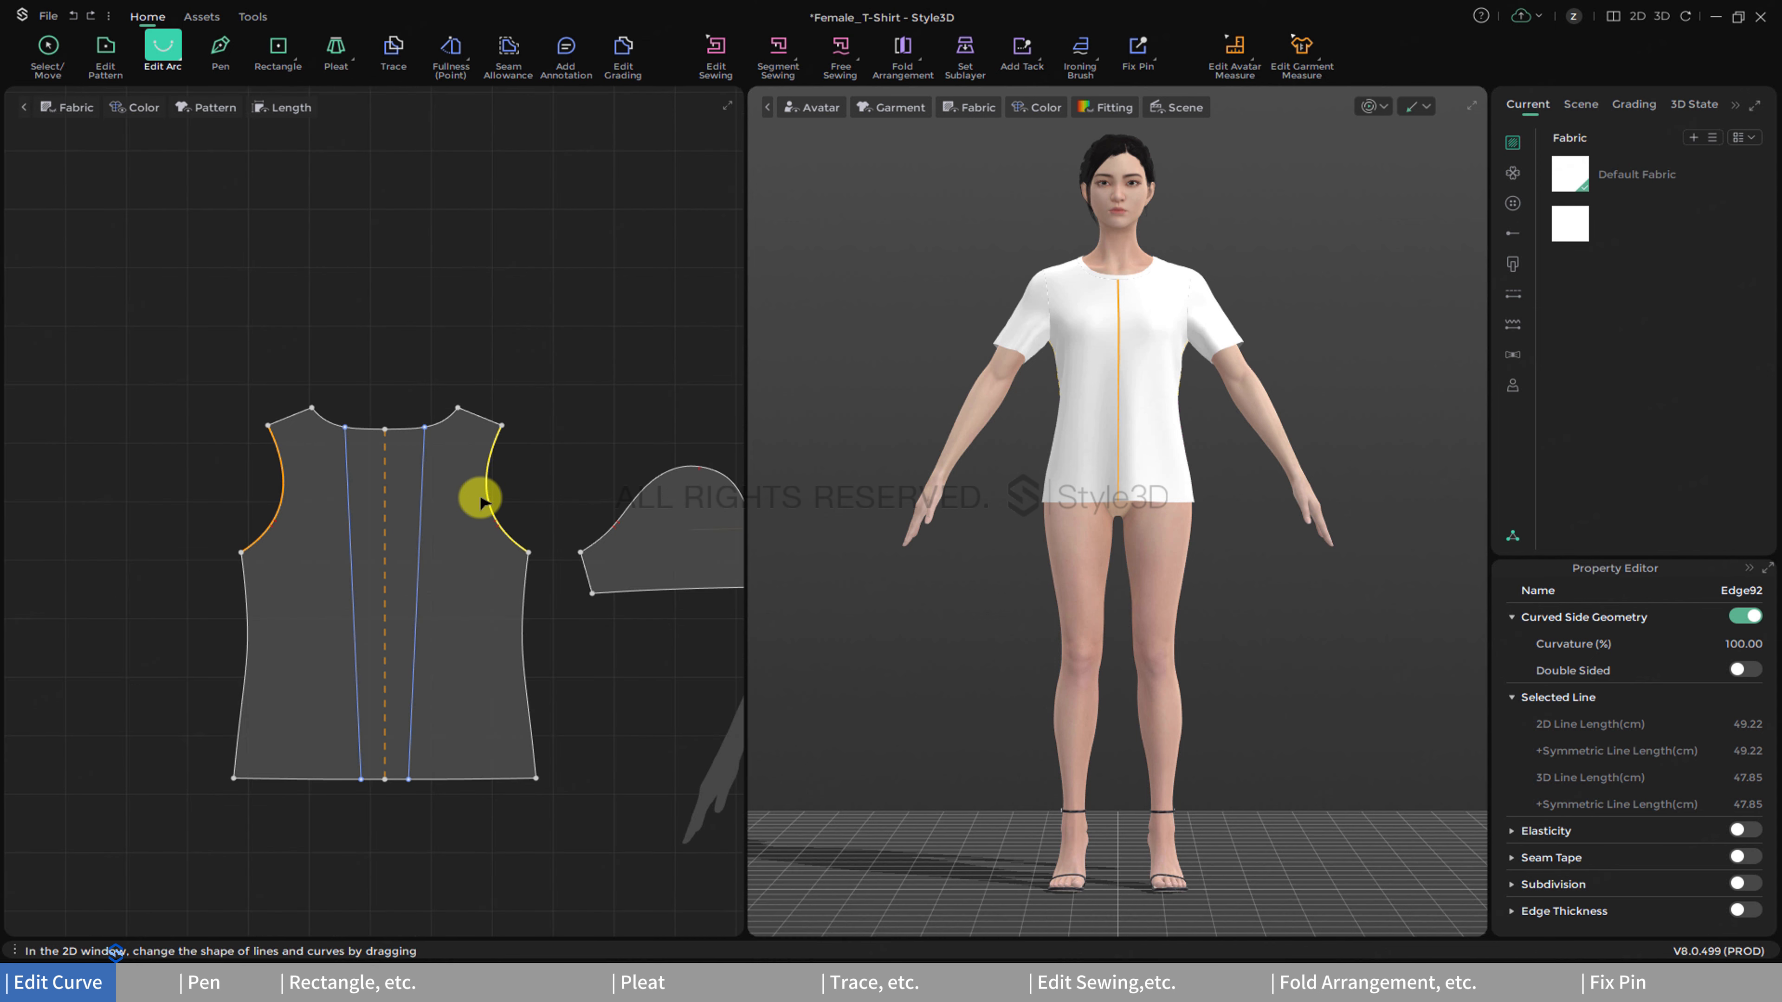
{"action": "left_click", "coordinate": [522, 622]}
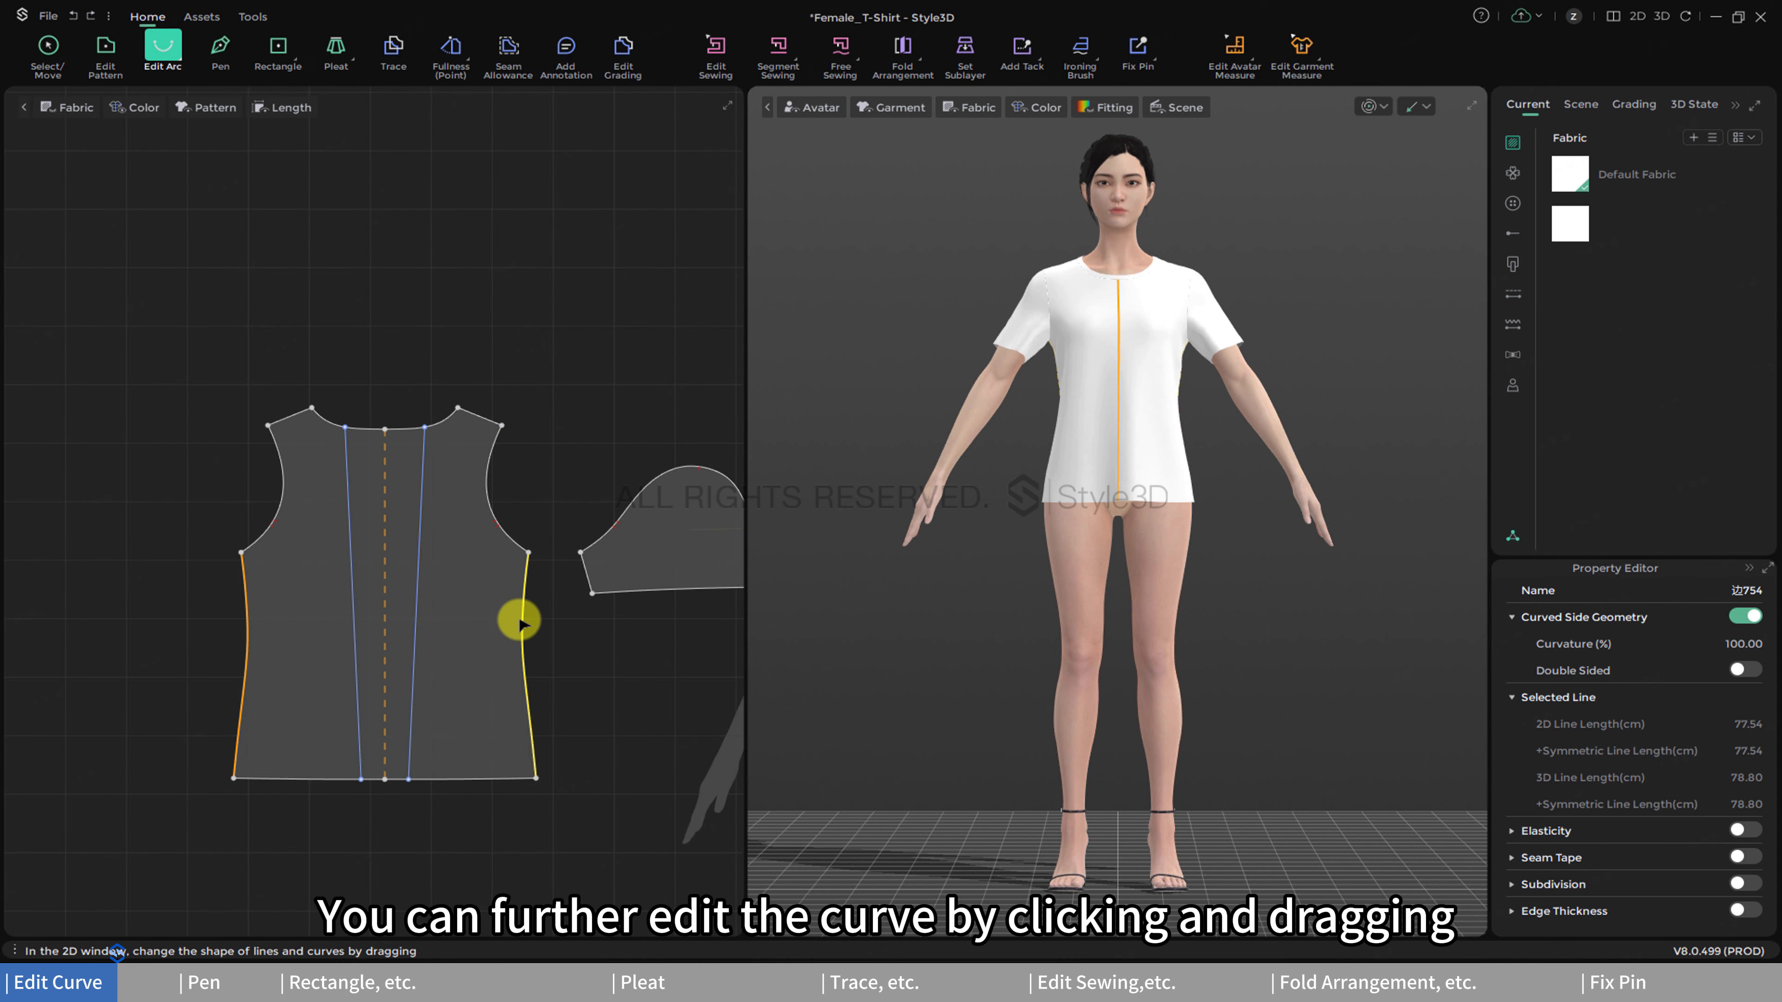
{"action": "left_click_drag", "start_coordinate": [523, 622], "coordinate": [512, 624]}
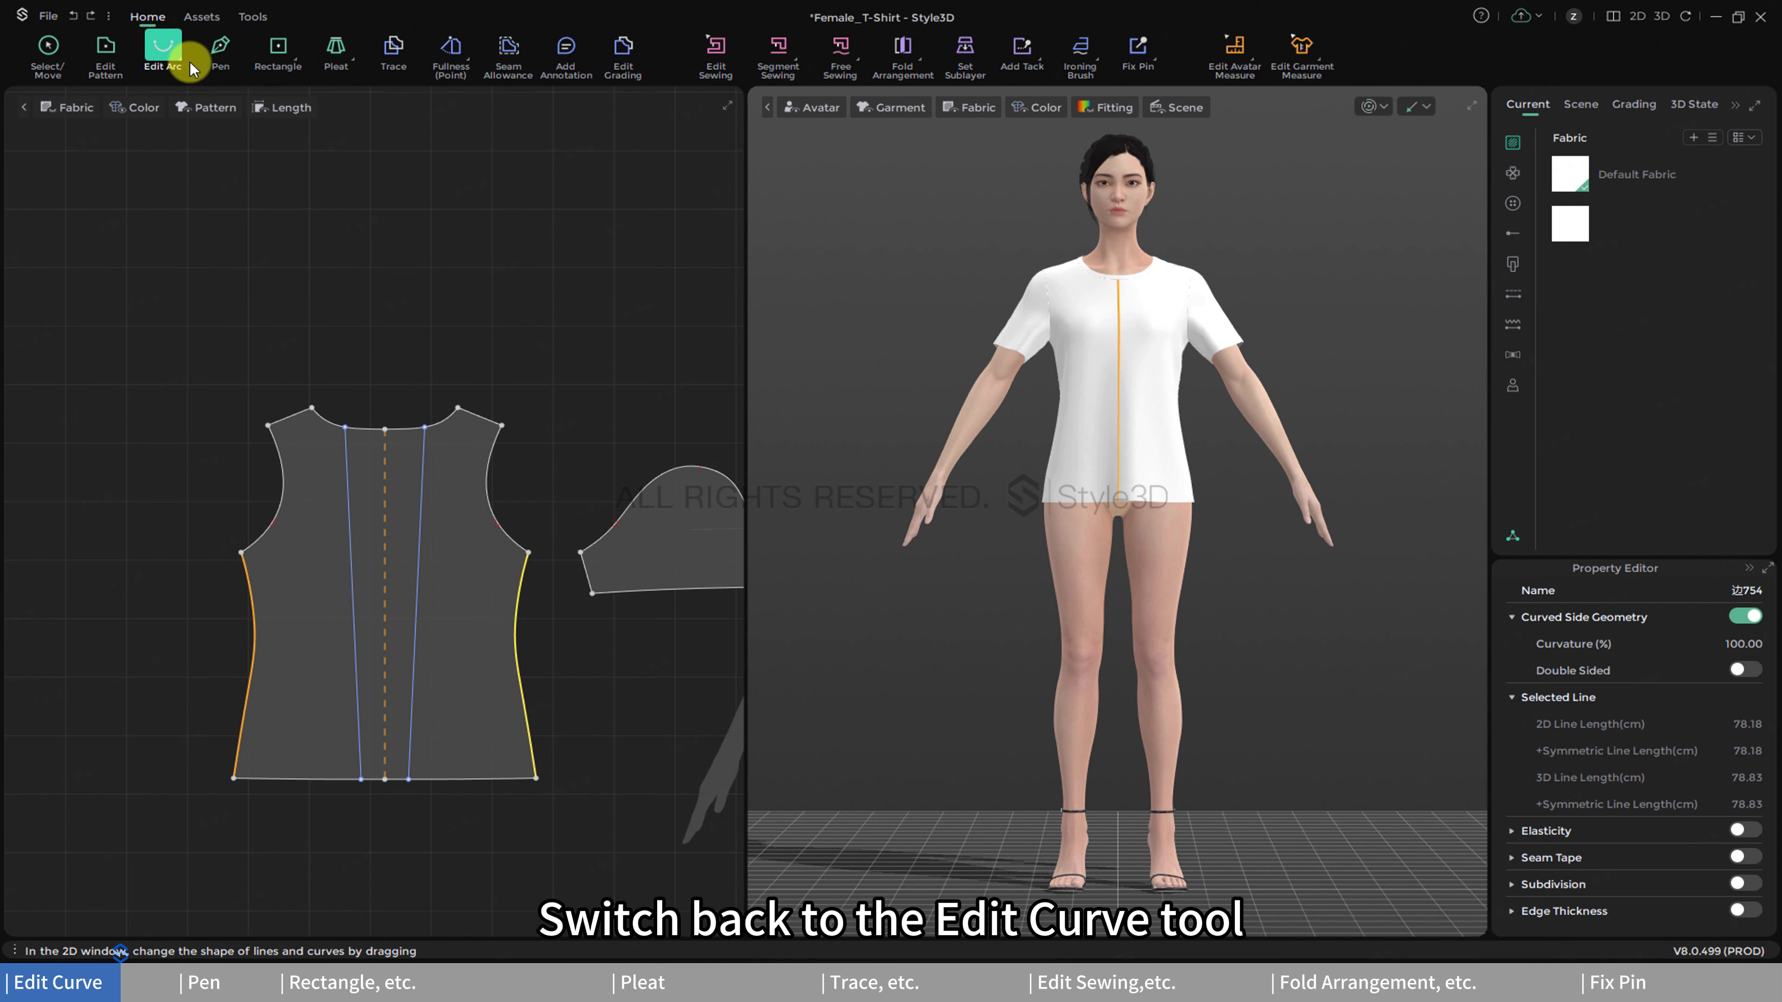
- Select the back piece's armhole end points with the Edit Curve tool and slightly adjust the armhole's lower curve handle
{"action": "left_click", "coordinate": [186, 76]}
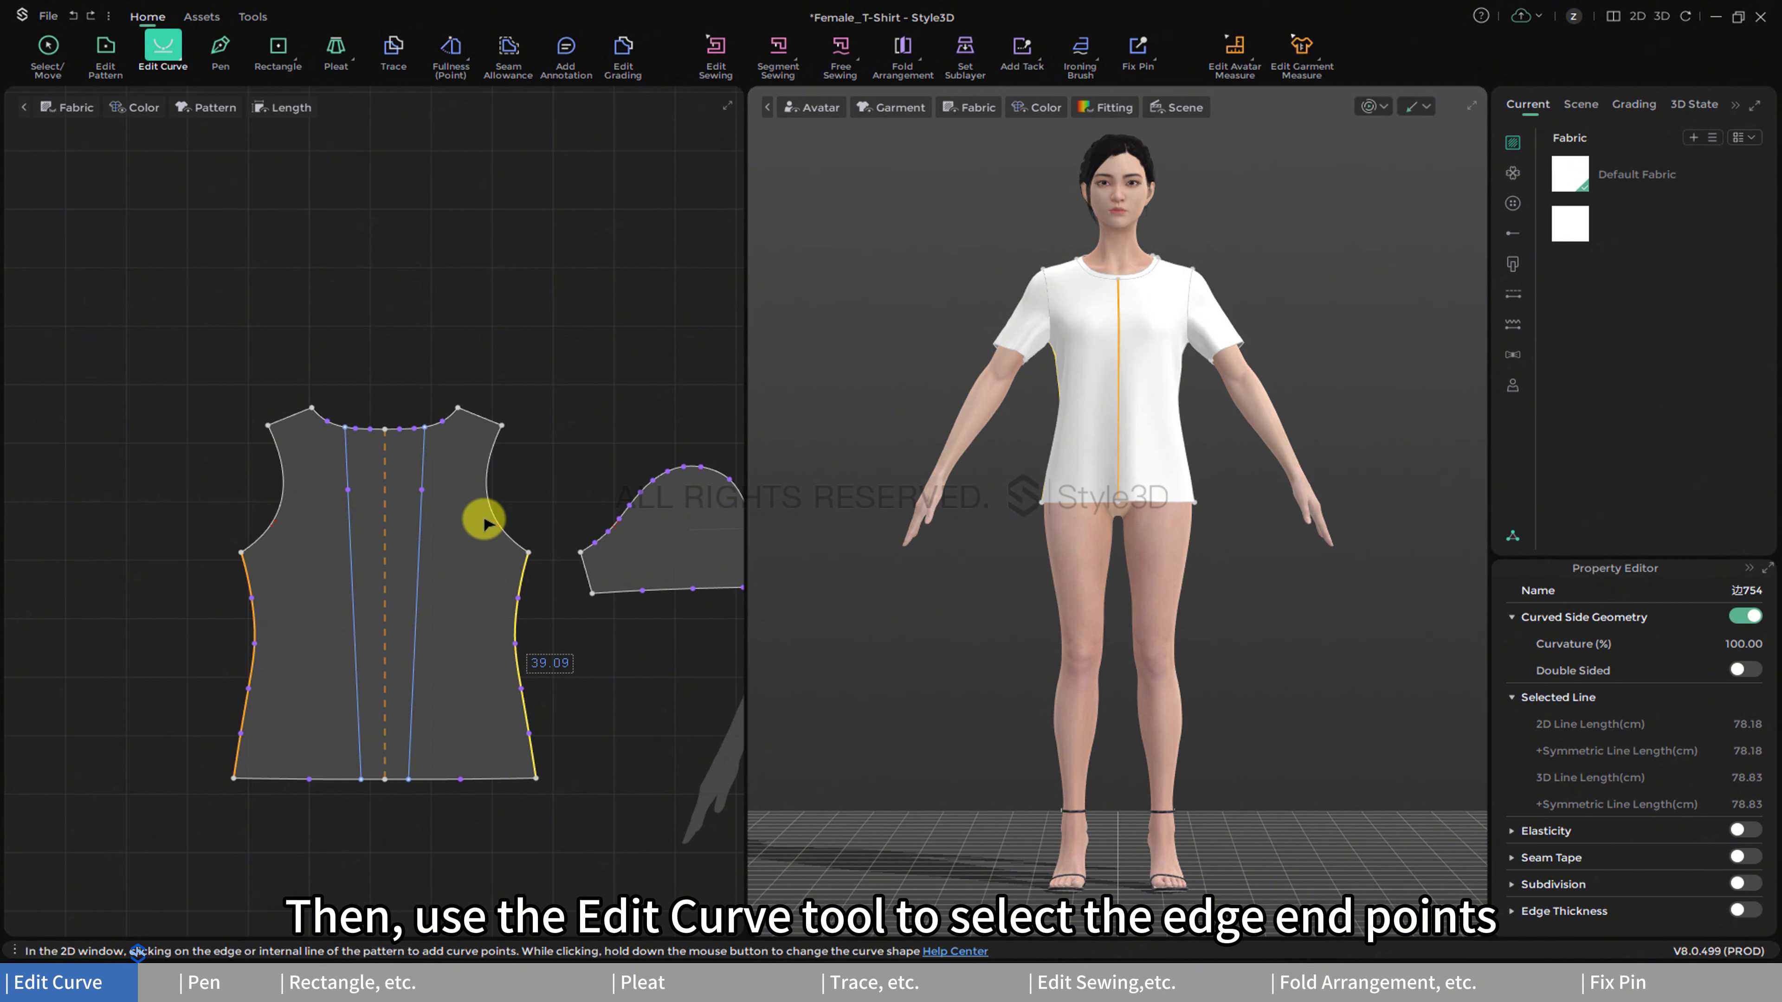
{"action": "left_click", "coordinate": [503, 426]}
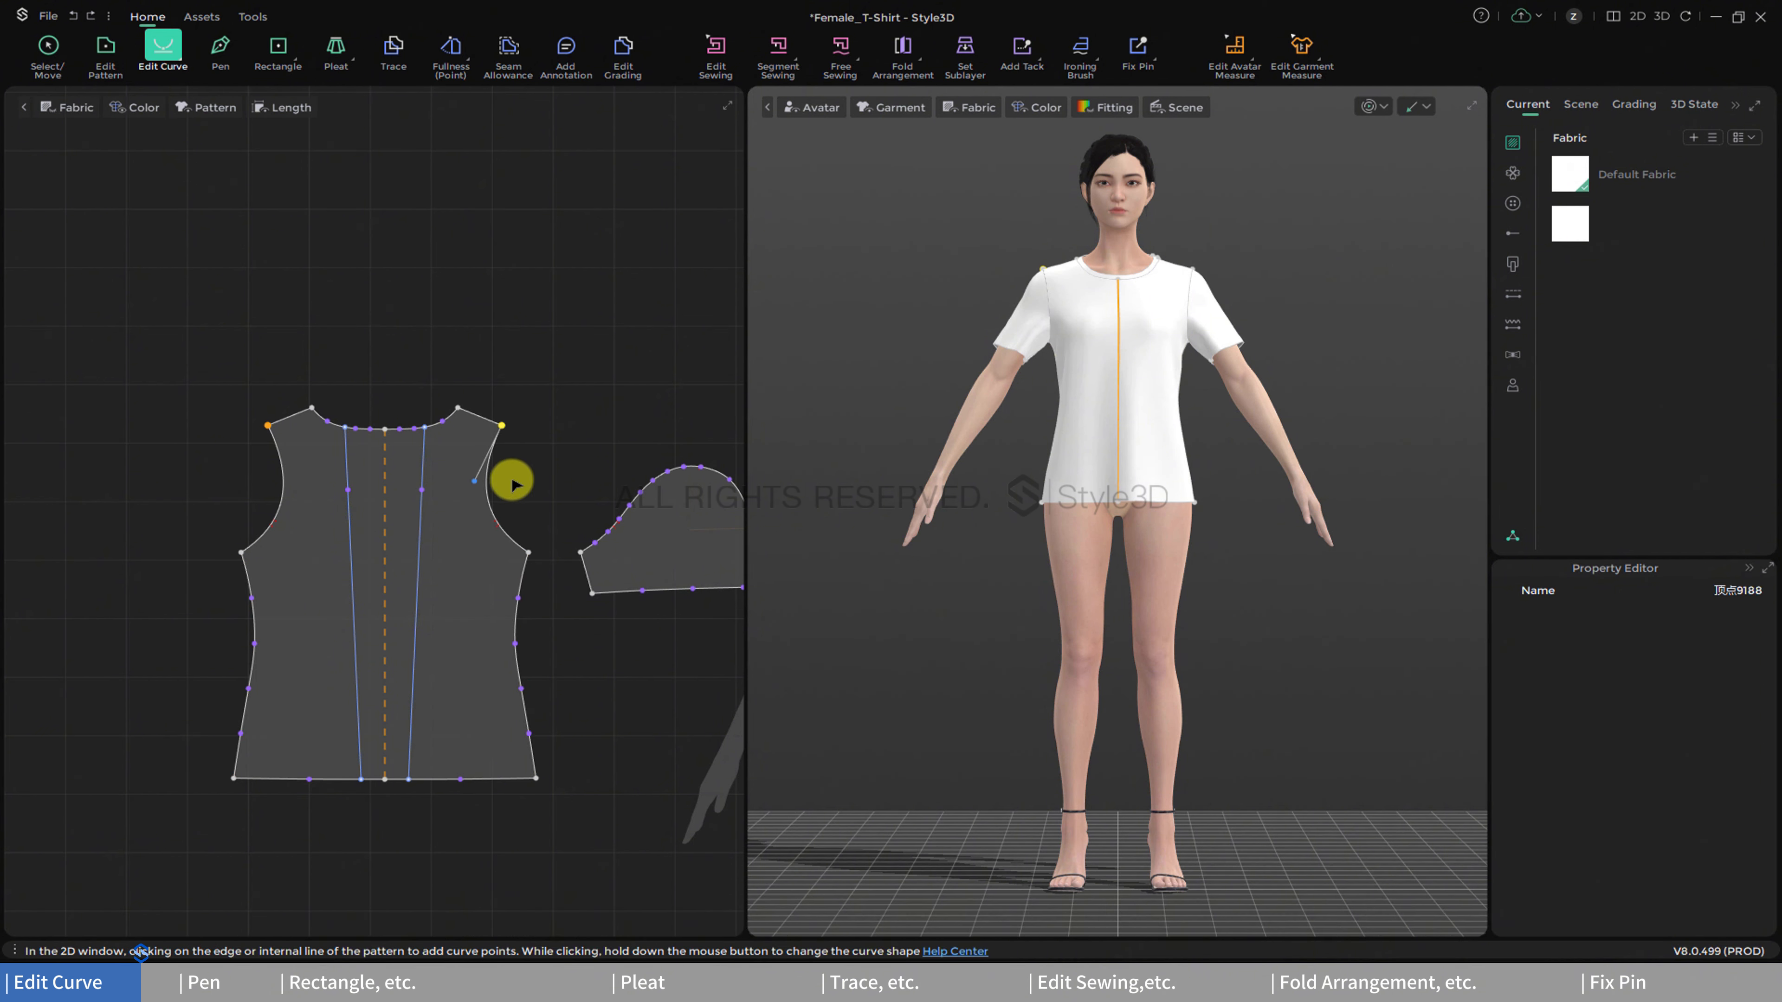
{"action": "left_click", "coordinate": [528, 552]}
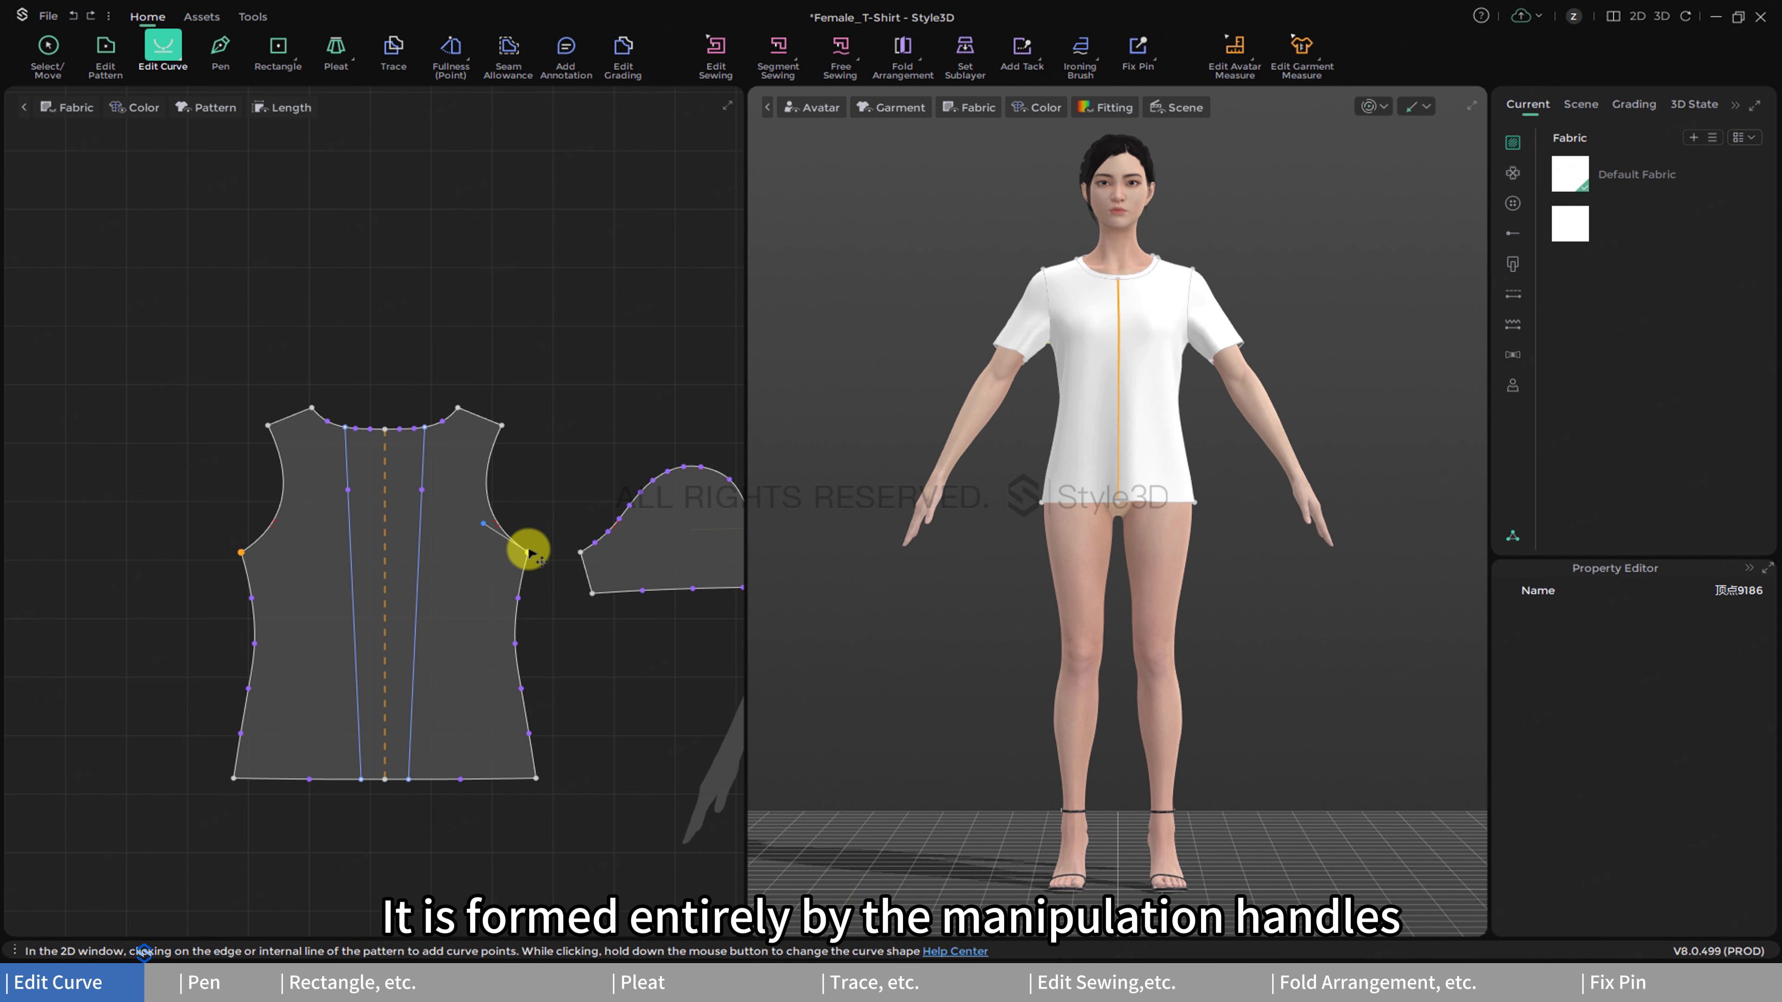
{"action": "left_click", "coordinate": [490, 524]}
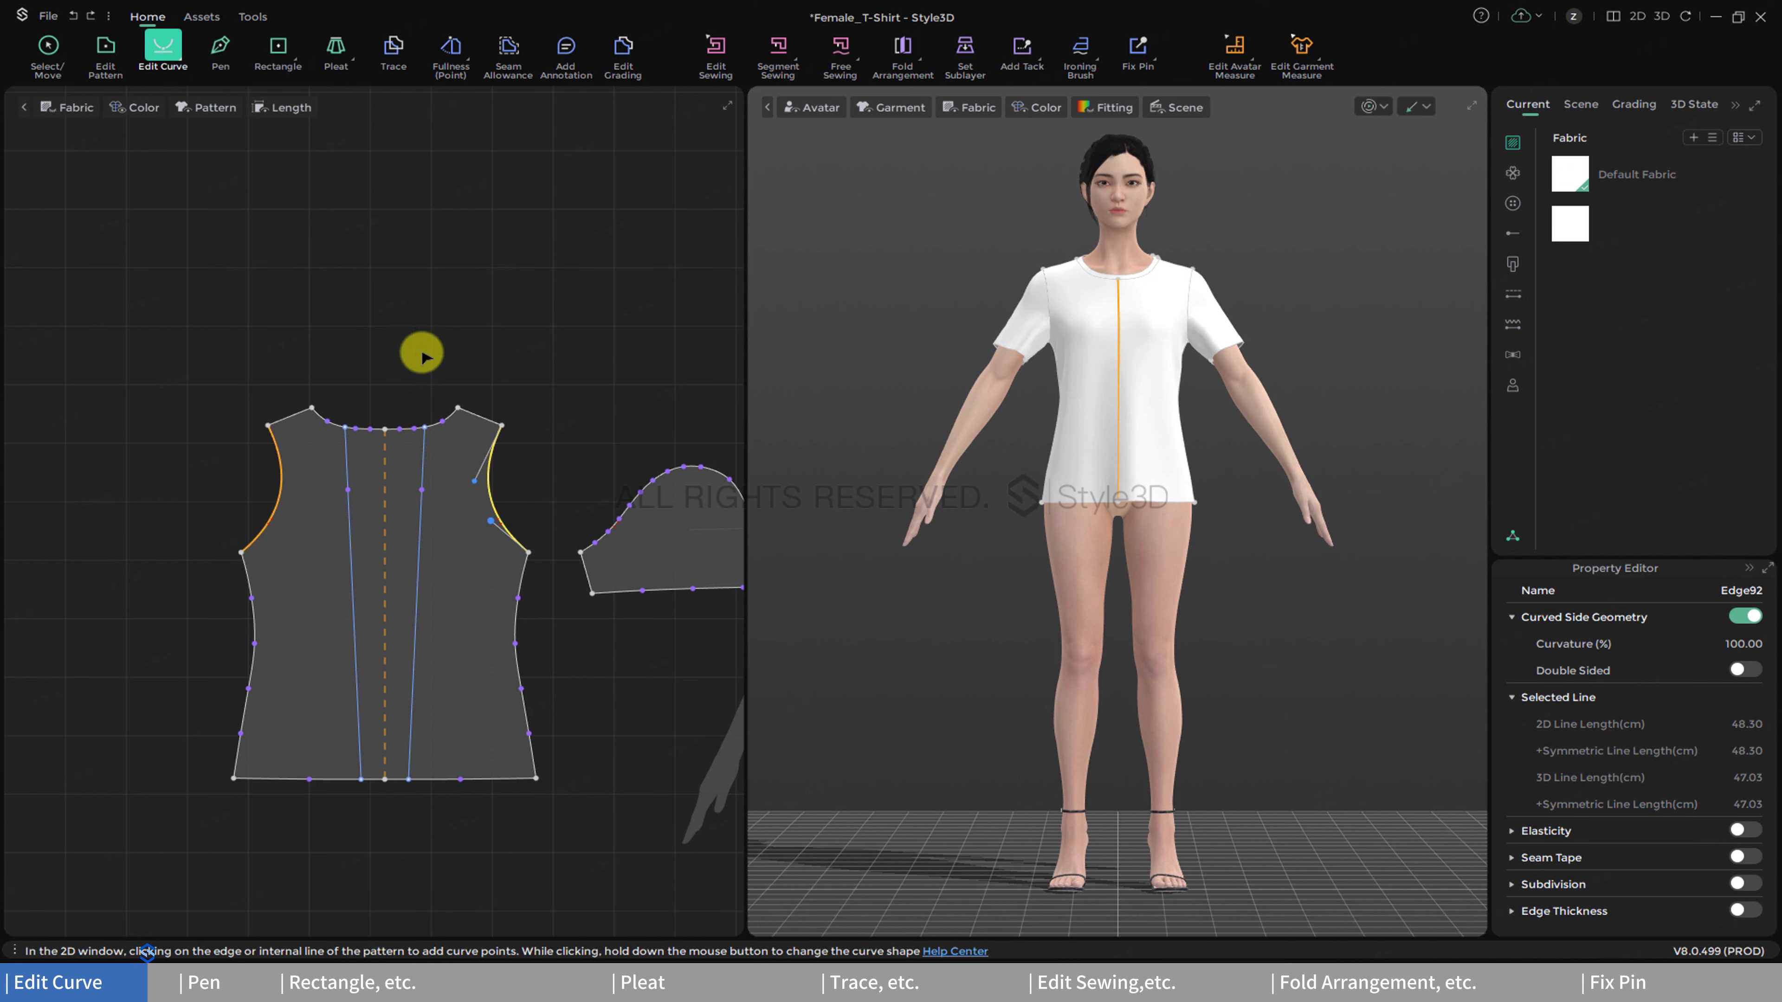
- Align the back armhole edge with the front armhole edge and smooth their joined curve with the Round Corner tool
{"action": "left_click", "coordinate": [186, 65]}
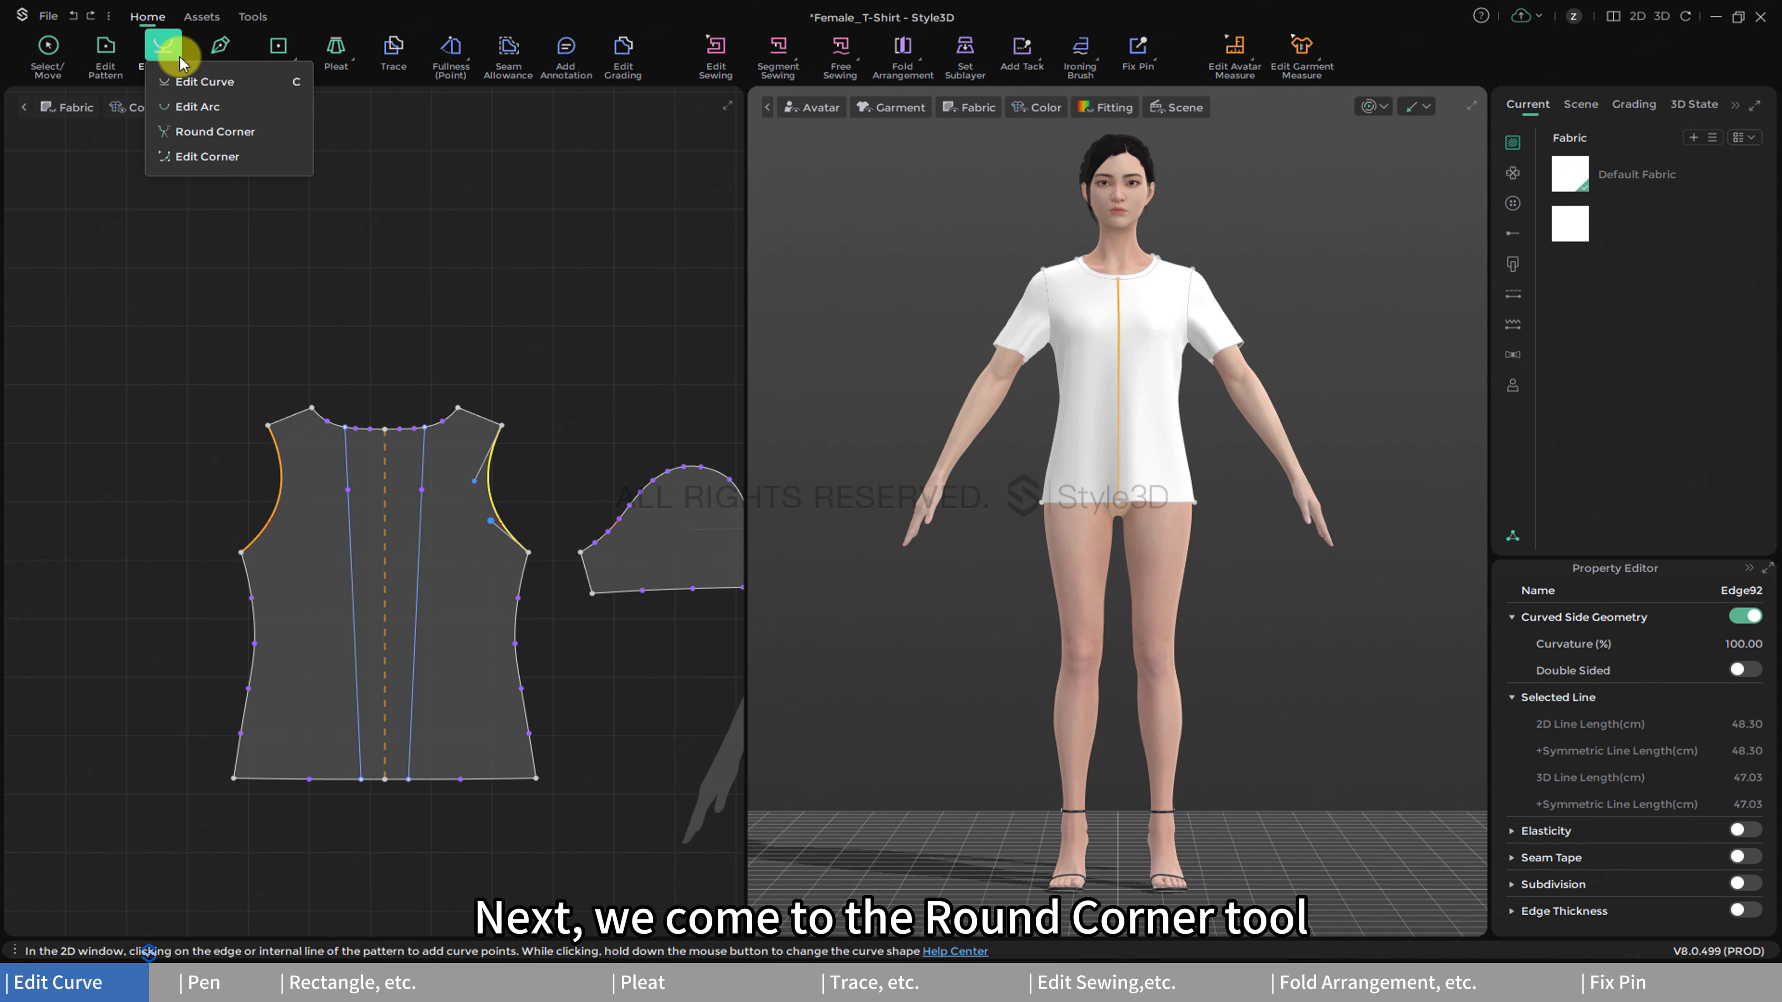
{"action": "left_click", "coordinate": [201, 132]}
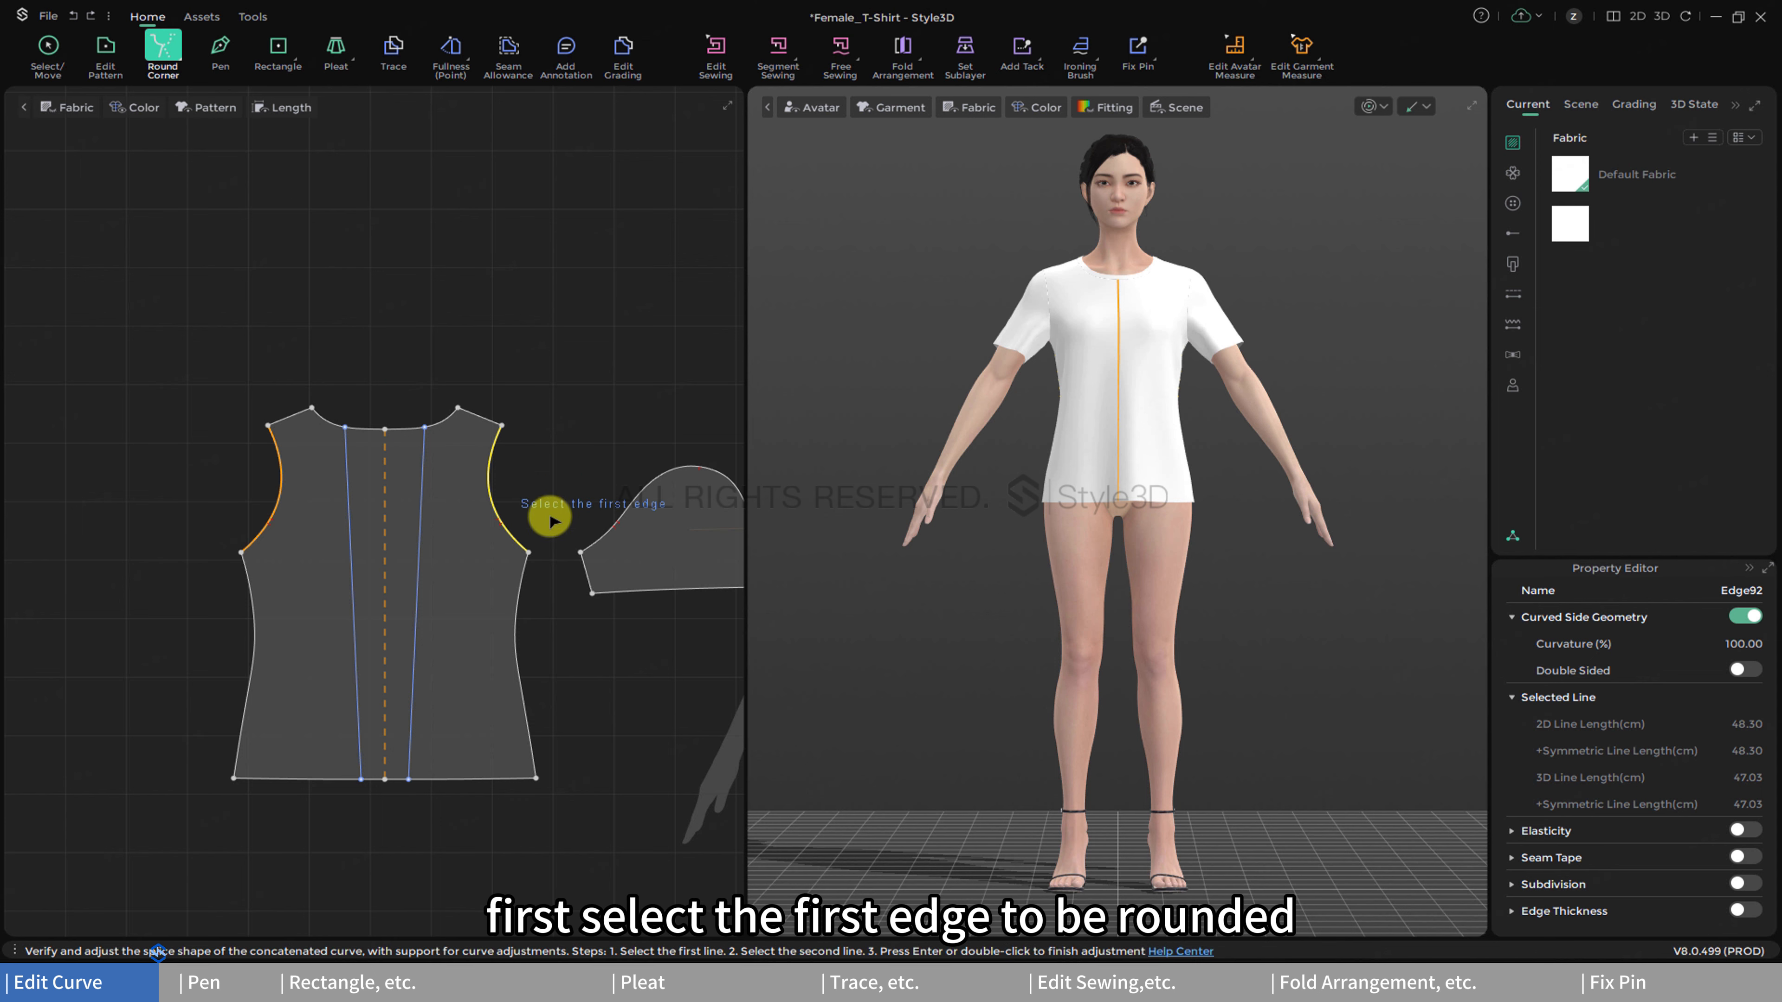
{"action": "middle_click_drag", "start_coordinate": [553, 518], "coordinate": [308, 484]}
{"action": "left_click", "coordinate": [240, 449]}
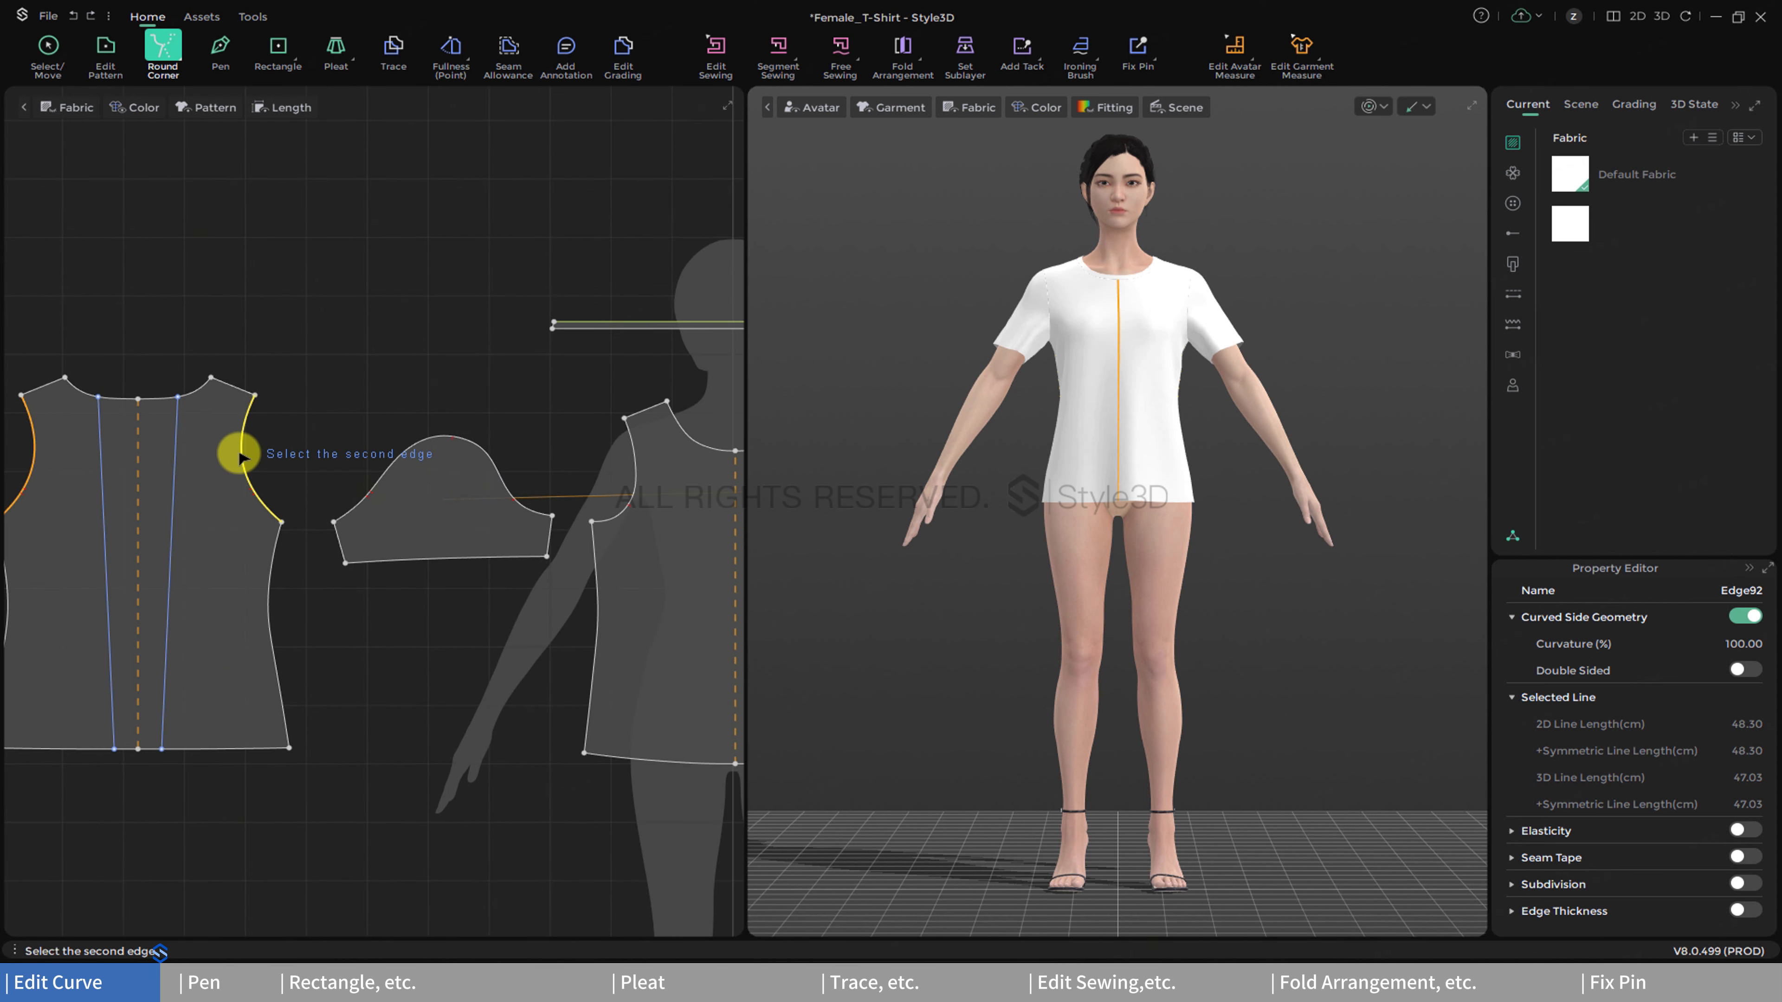
{"action": "left_click", "coordinate": [637, 483]}
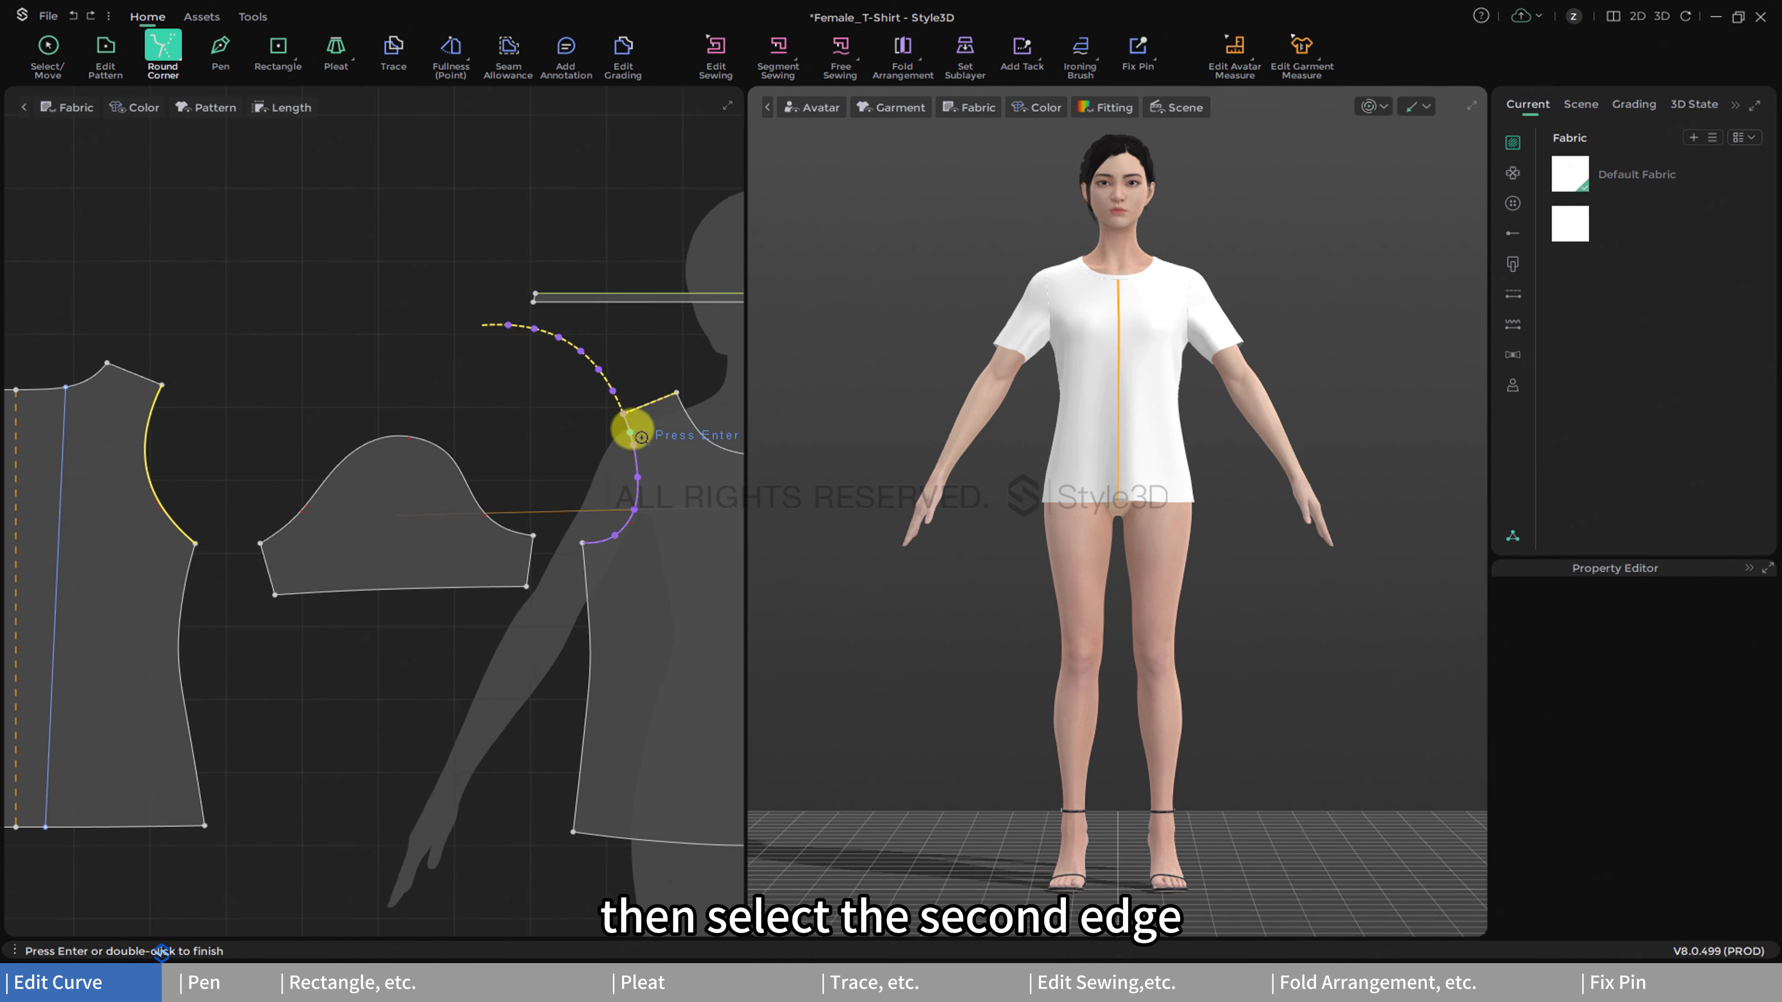
{"action": "scroll", "coordinate": [631, 414], "scroll_direction": "up", "scroll_amount": 5}
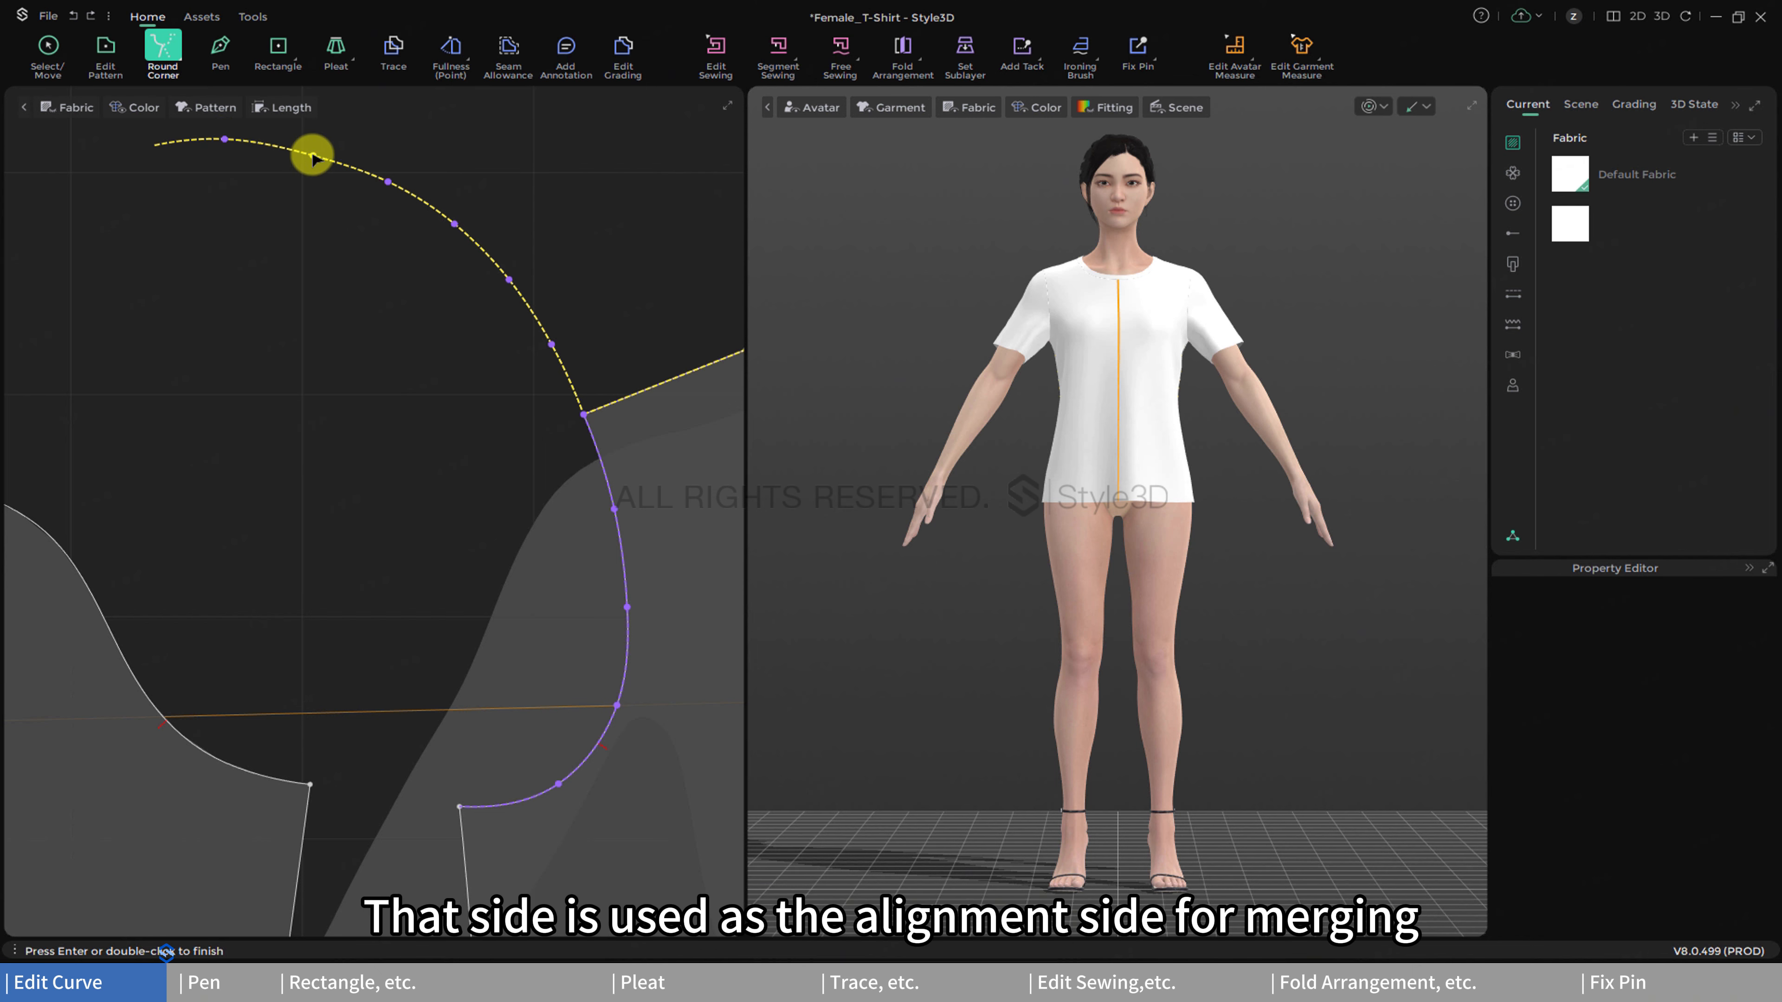
{"action": "key", "text": "Return"}
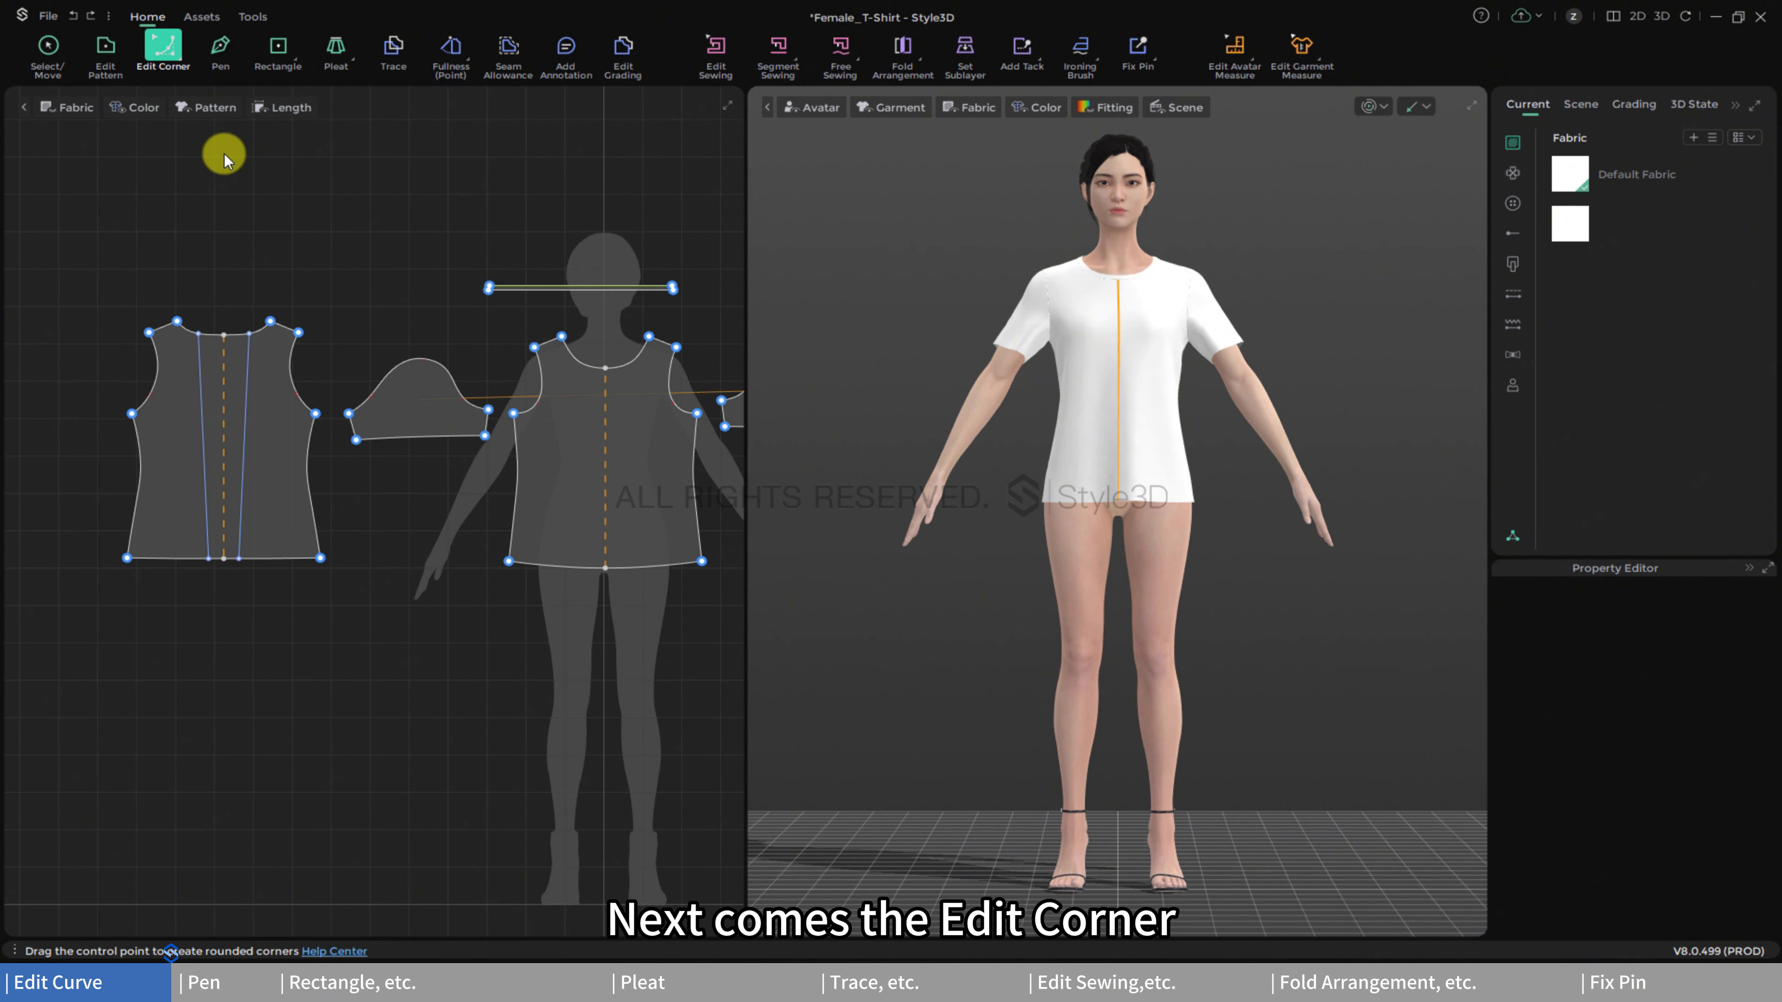
- Try shaping the back piece's shoulder and underarm corners by 5.51 cm with Edit Corner, using Rounded Corner and Angled Corner
{"action": "left_click", "coordinate": [299, 332]}
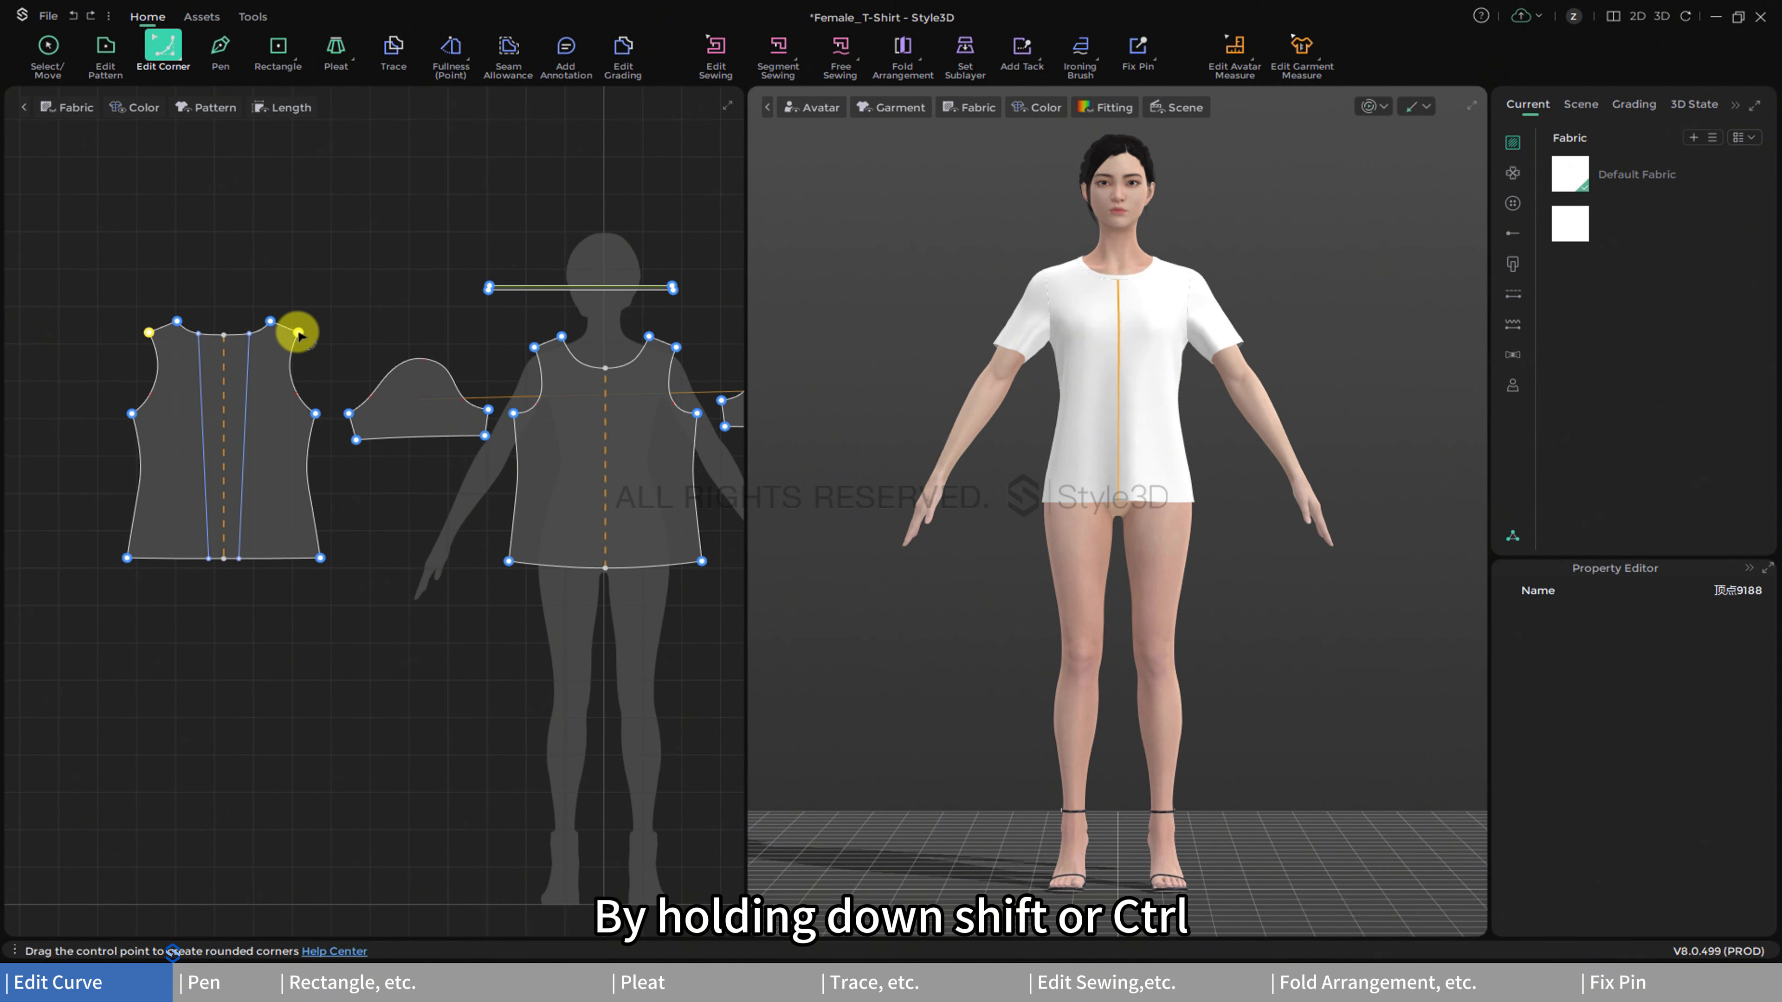
{"action": "left_click_drag", "start_coordinate": [330, 423], "coordinate": [284, 328]}
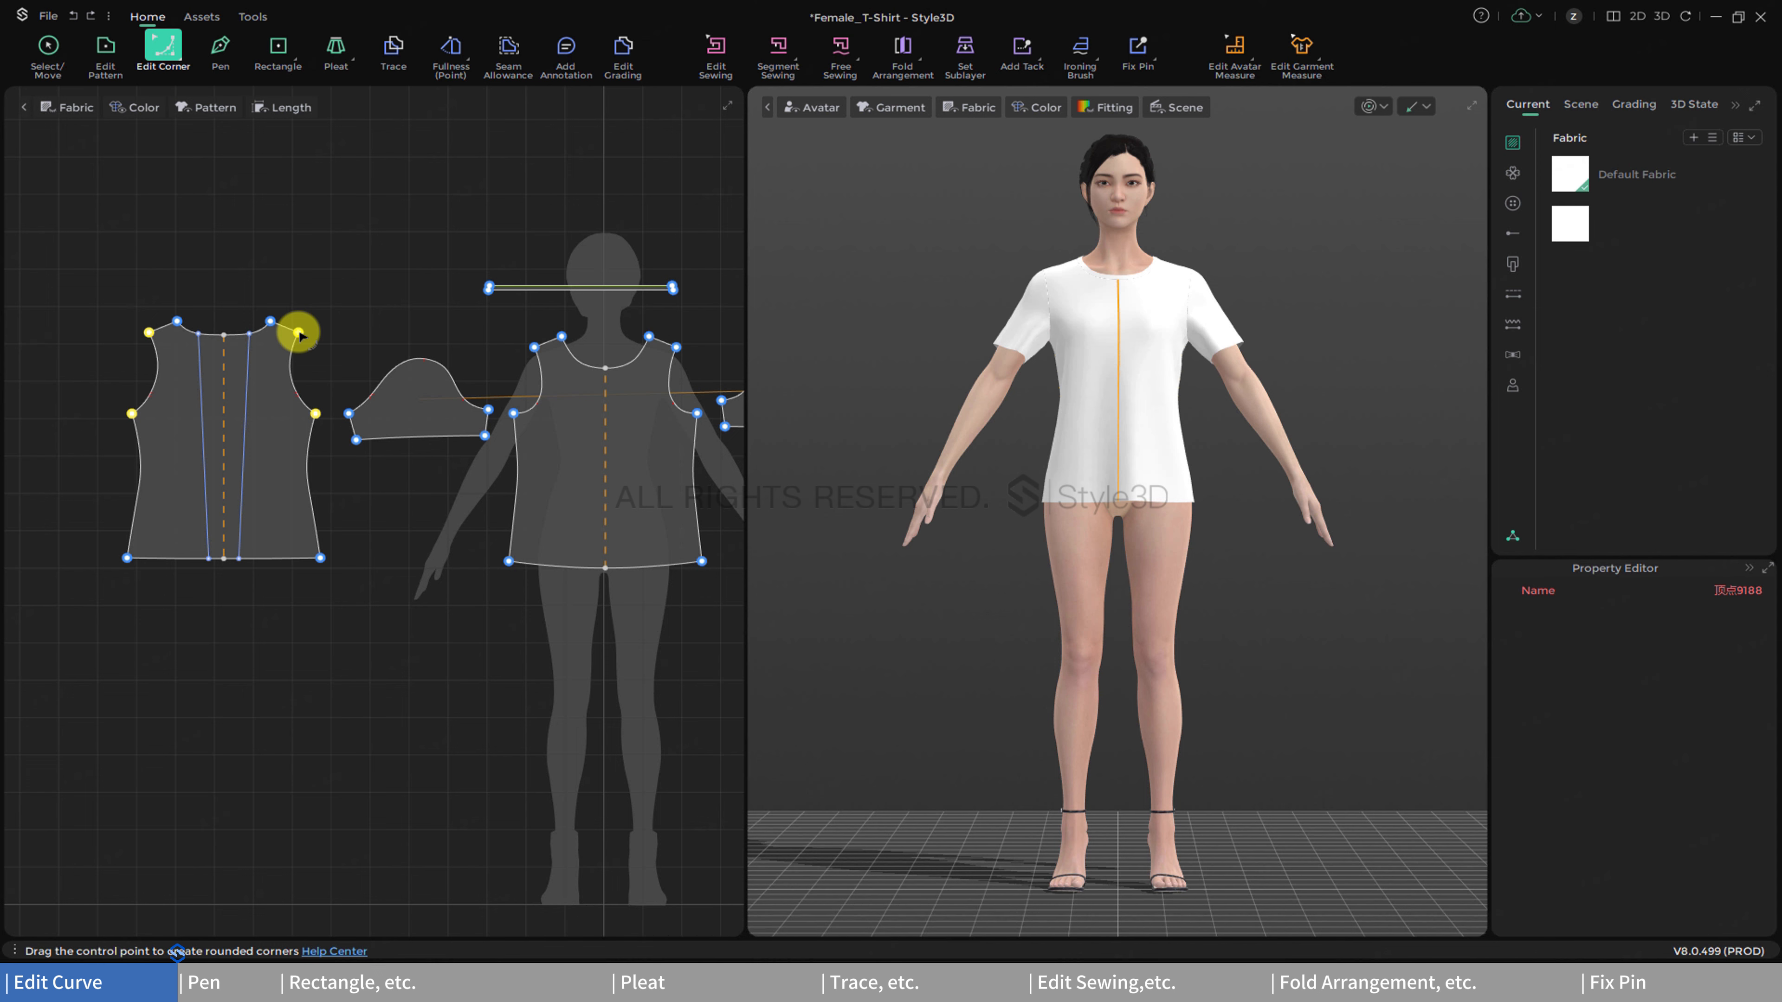
{"action": "left_click_drag", "start_coordinate": [299, 335], "coordinate": [293, 340]}
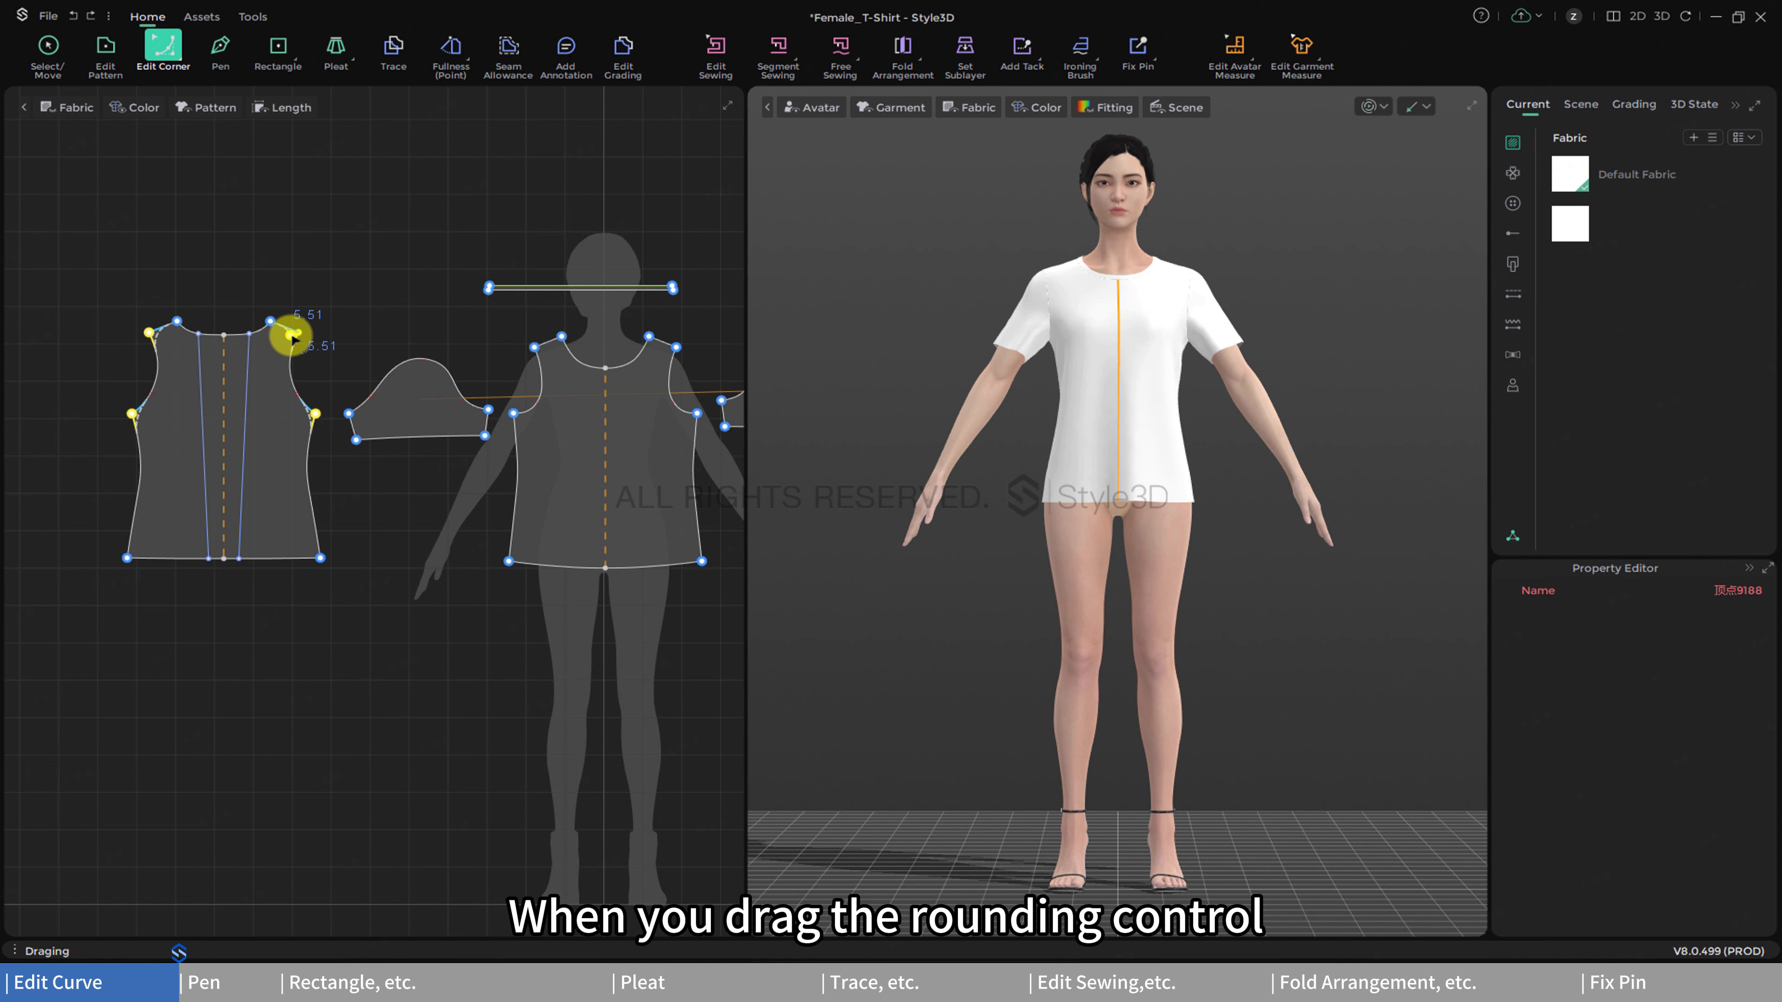
{"action": "right_click", "coordinate": [292, 337]}
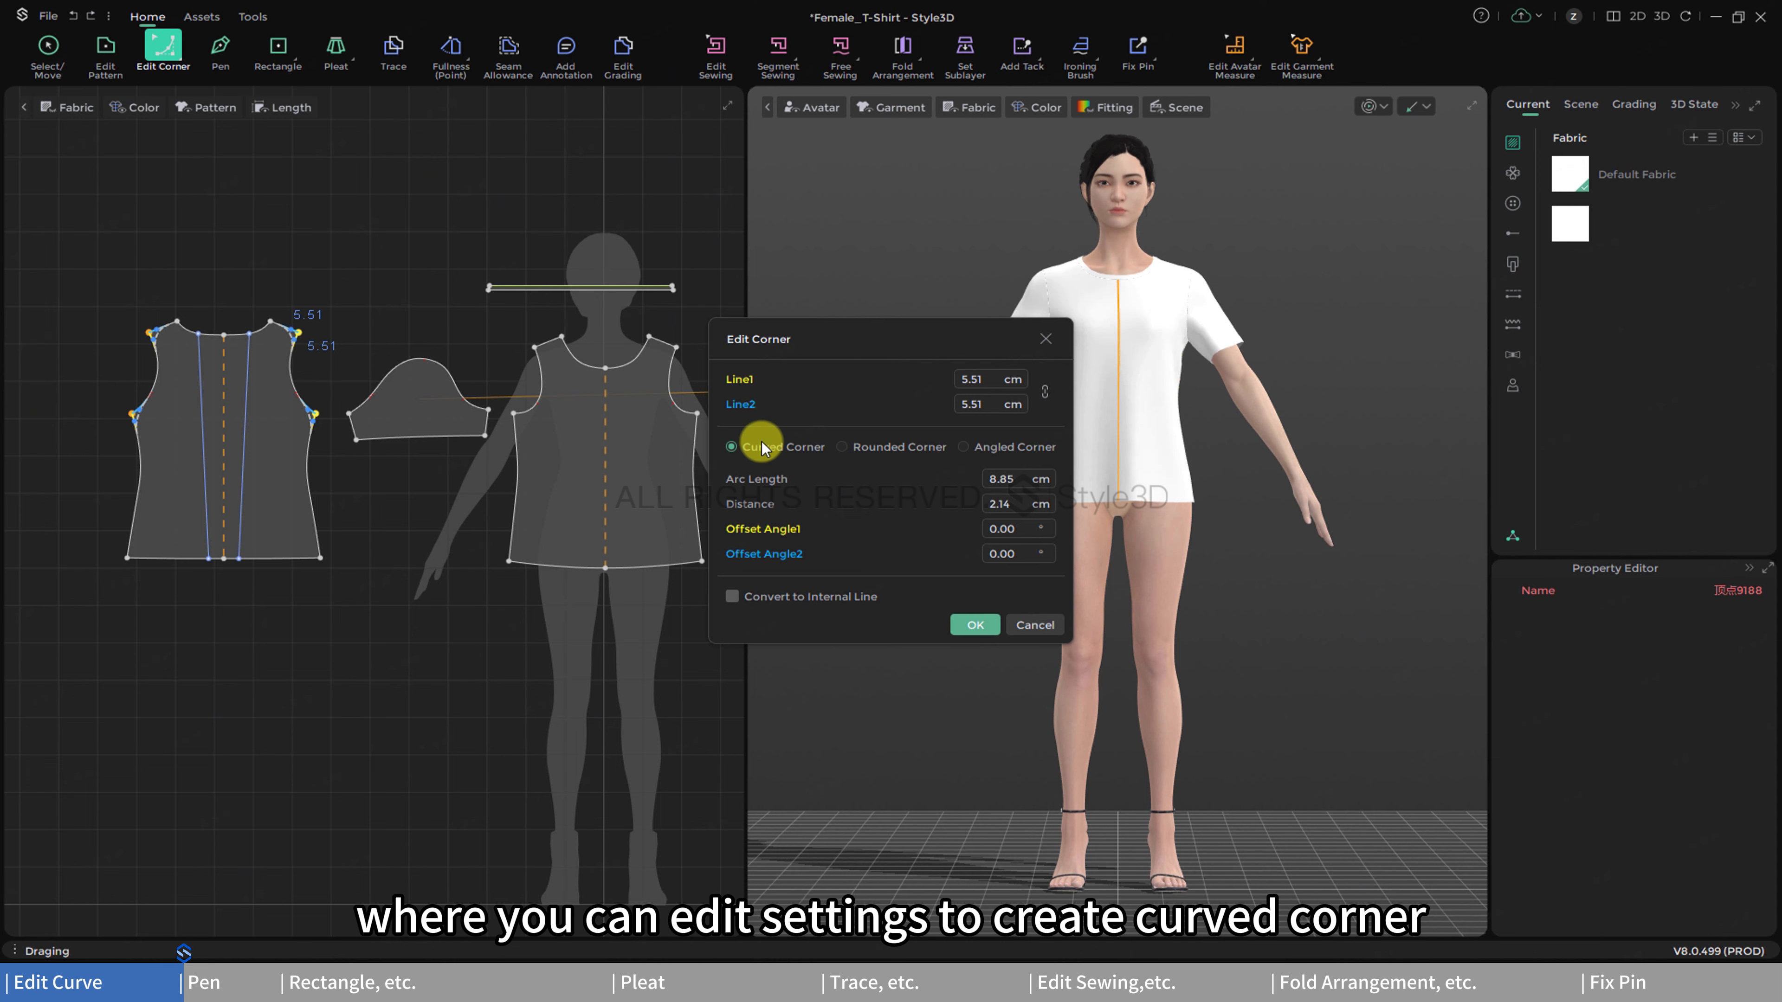
{"action": "left_click", "coordinate": [842, 447]}
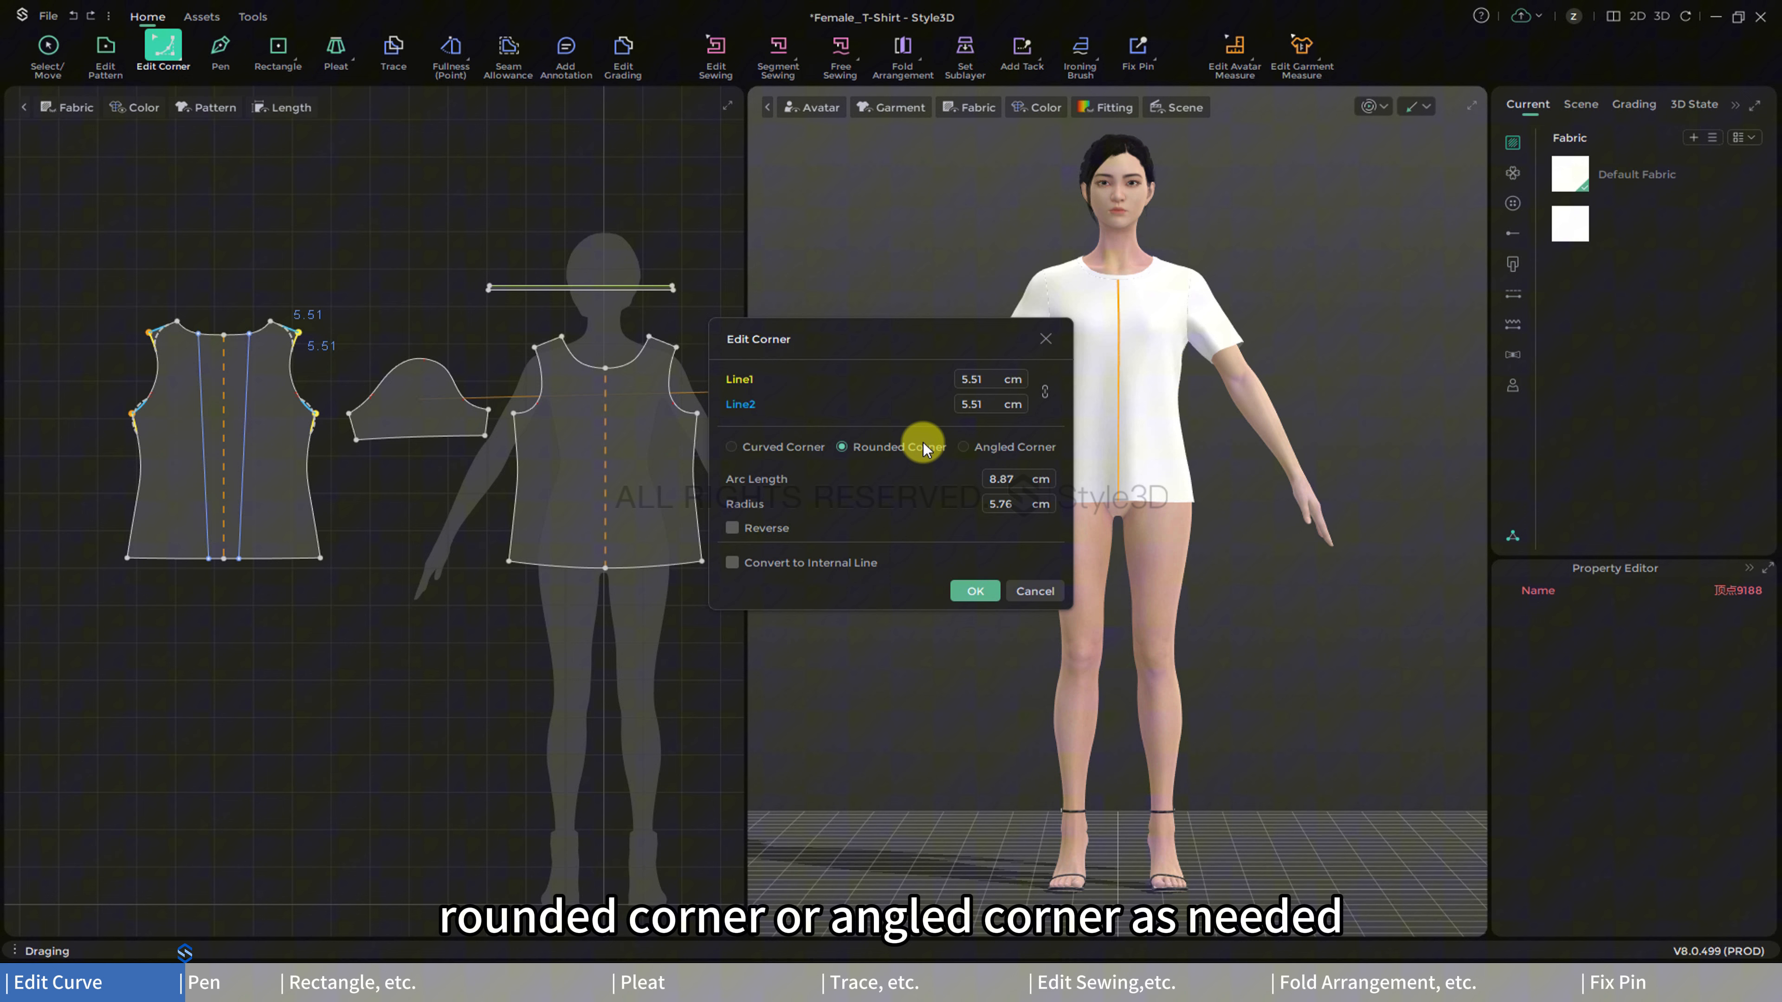
{"action": "left_click", "coordinate": [964, 447]}
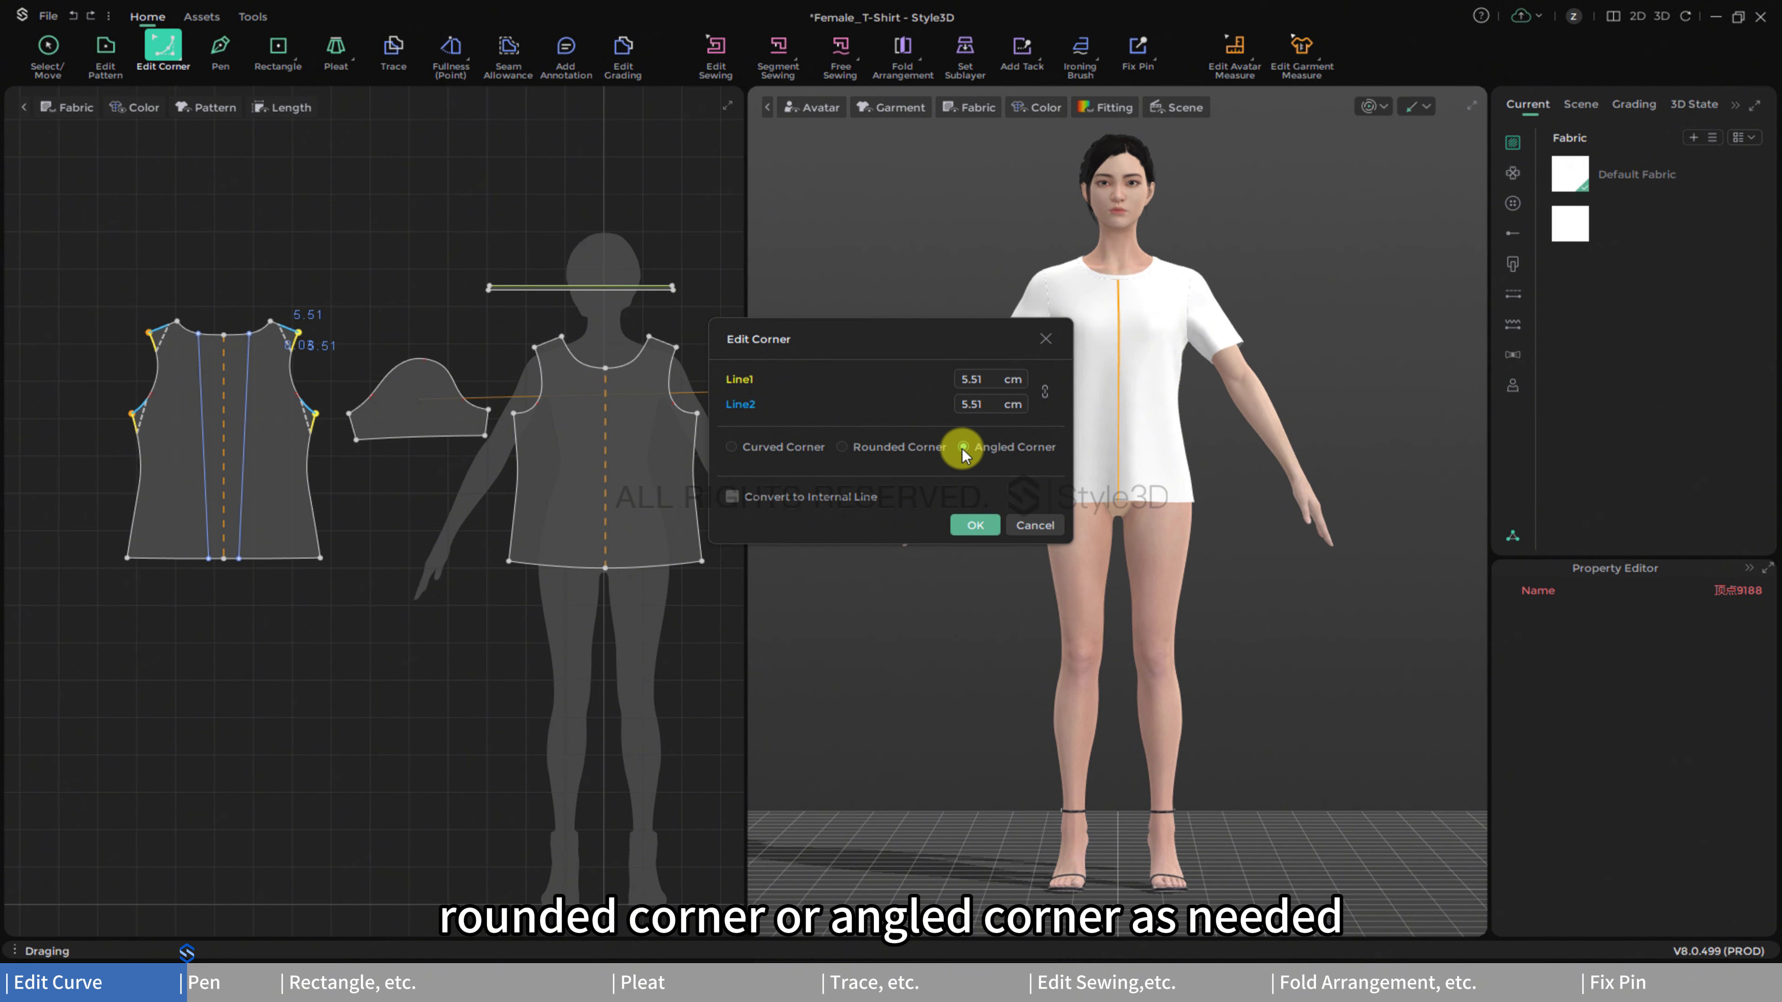
- Draw a triangular pattern piece with sides about 21, 21 and 23 cm in the empty area beside the back piece
{"action": "left_click", "coordinate": [220, 48]}
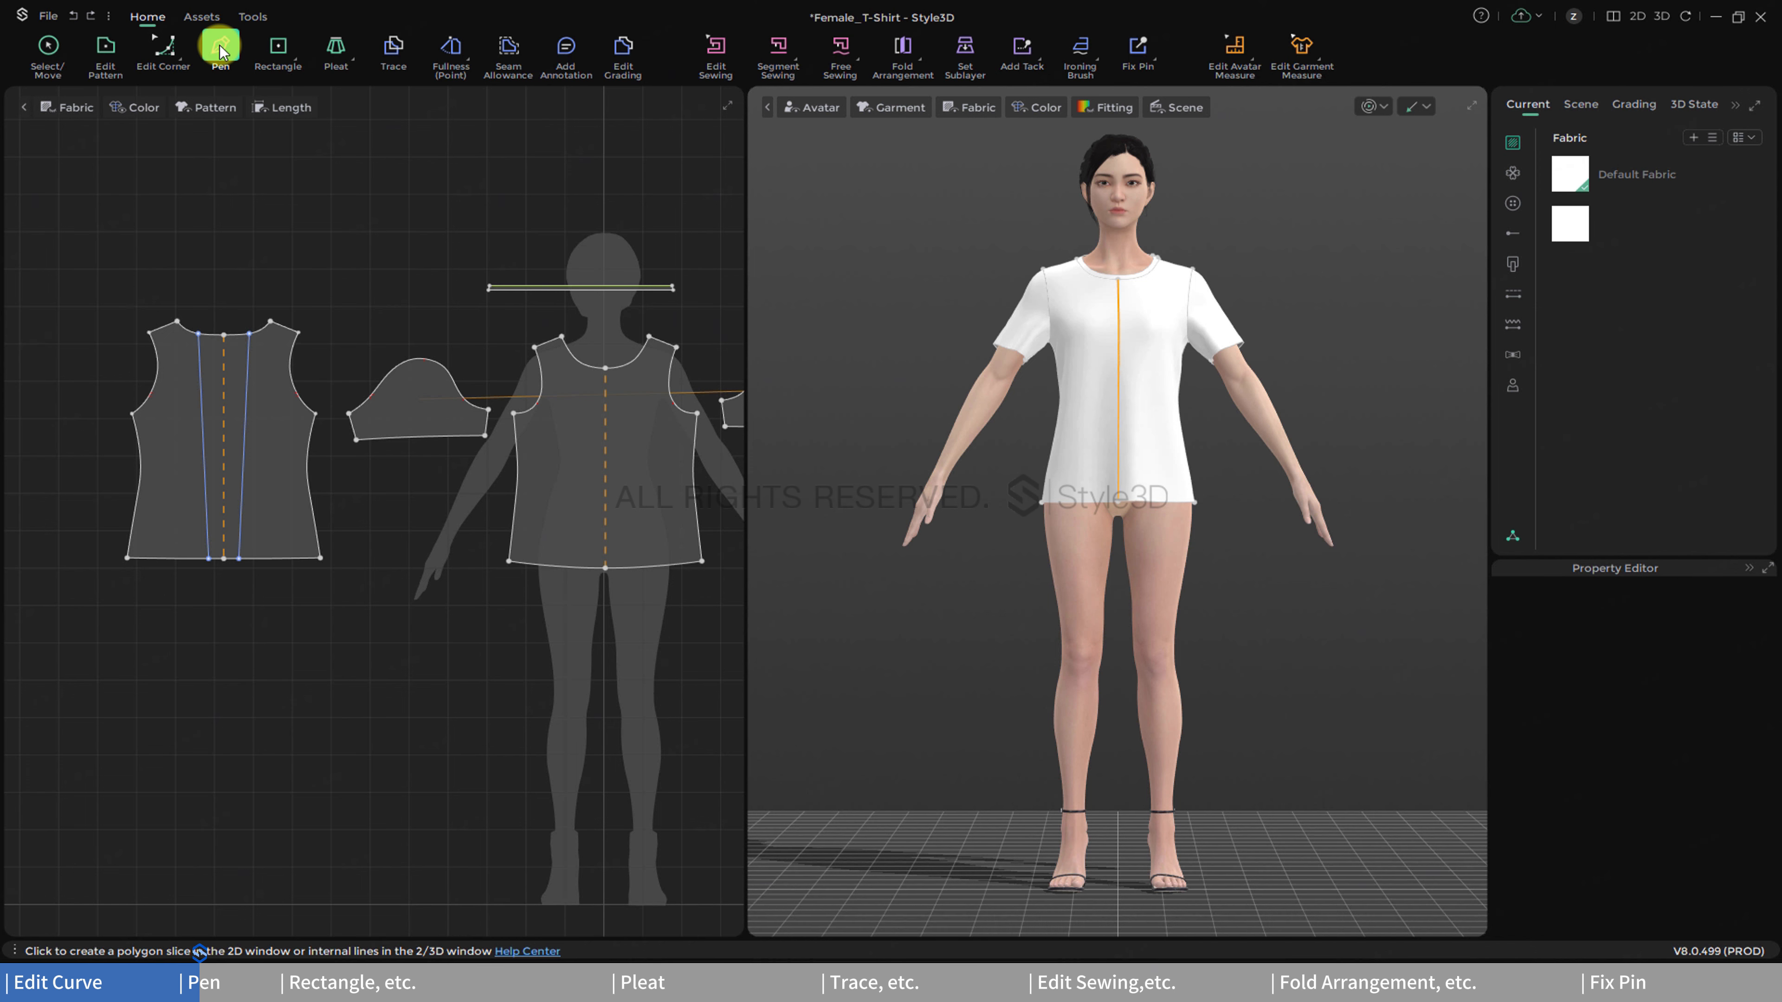
{"action": "middle_click_drag", "start_coordinate": [66, 452], "coordinate": [310, 450]}
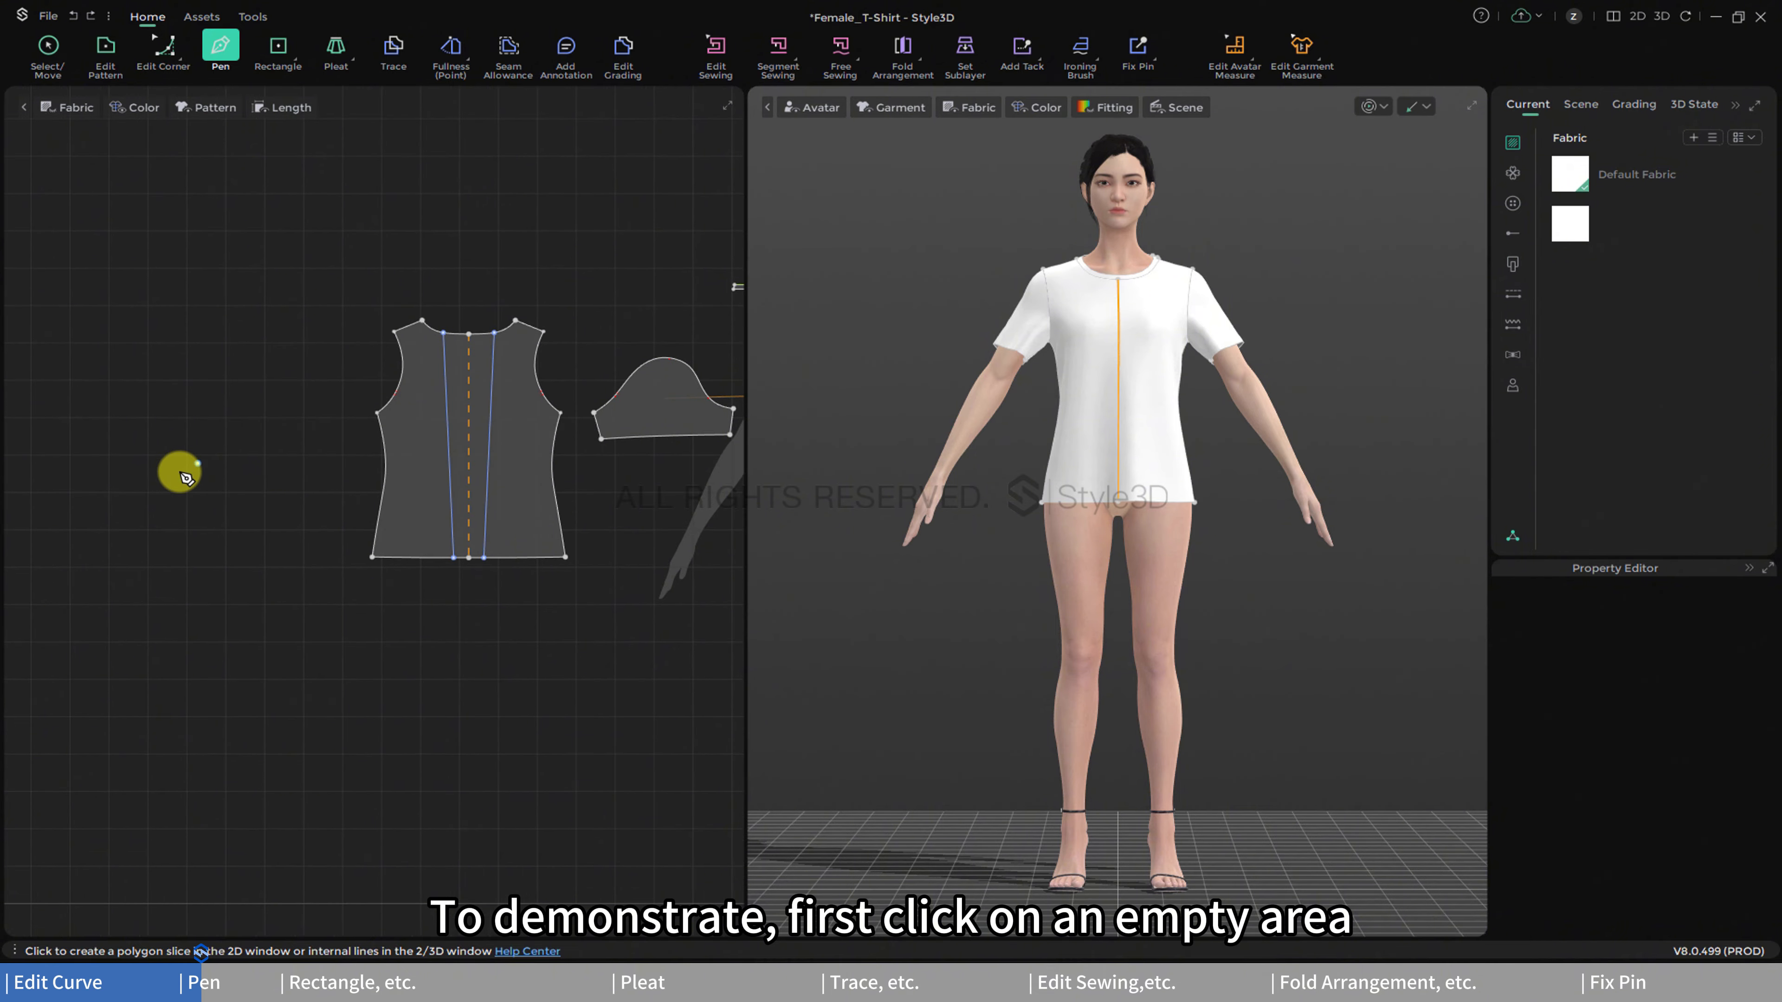
{"action": "left_click", "coordinate": [179, 472]}
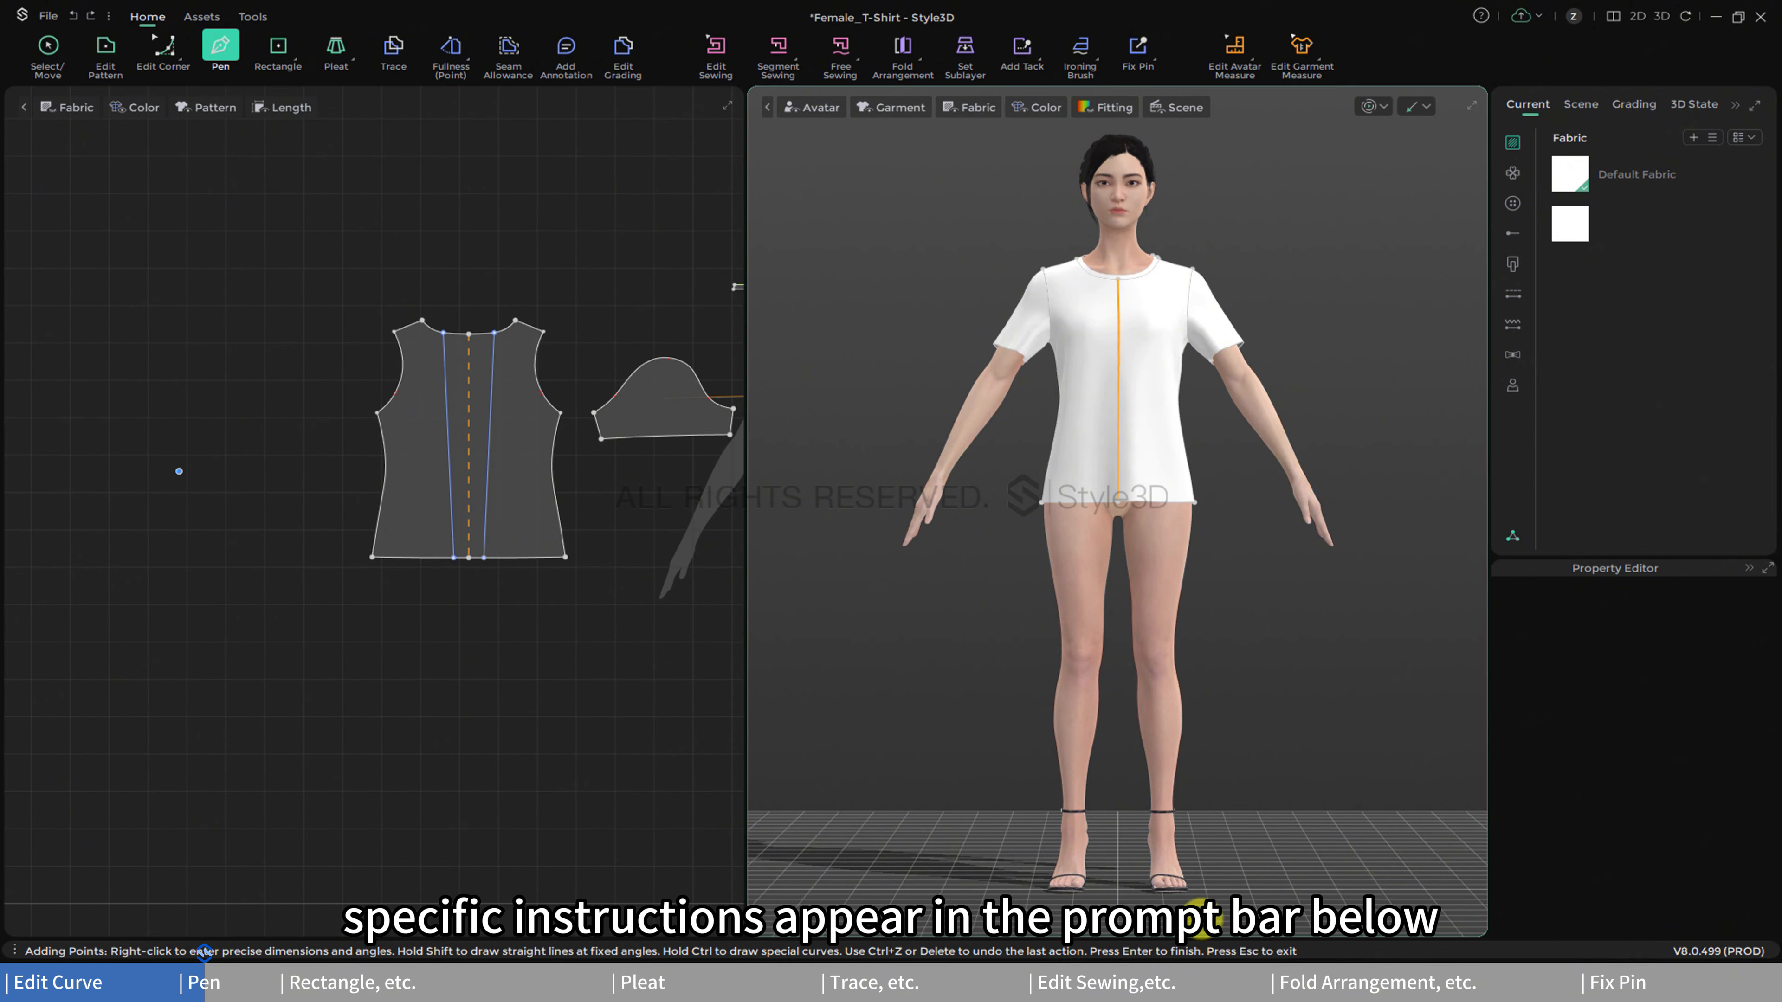
{"action": "left_click", "coordinate": [140, 541]}
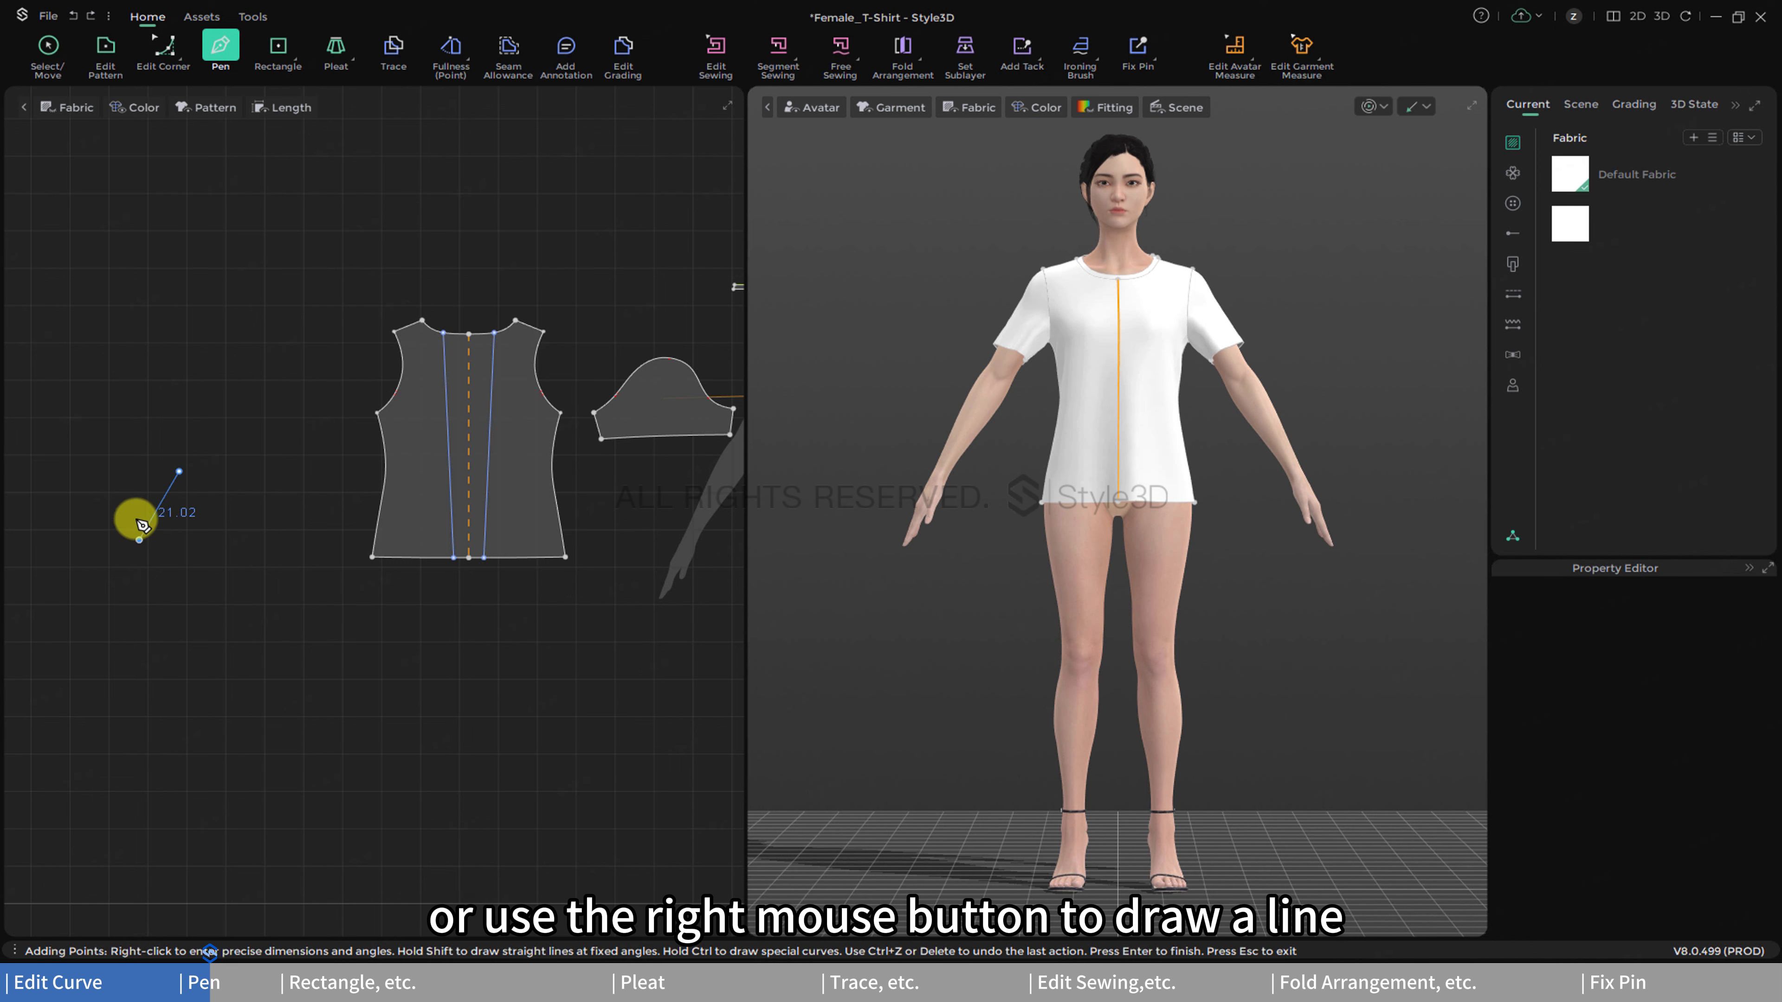
{"action": "right_click", "coordinate": [100, 478]}
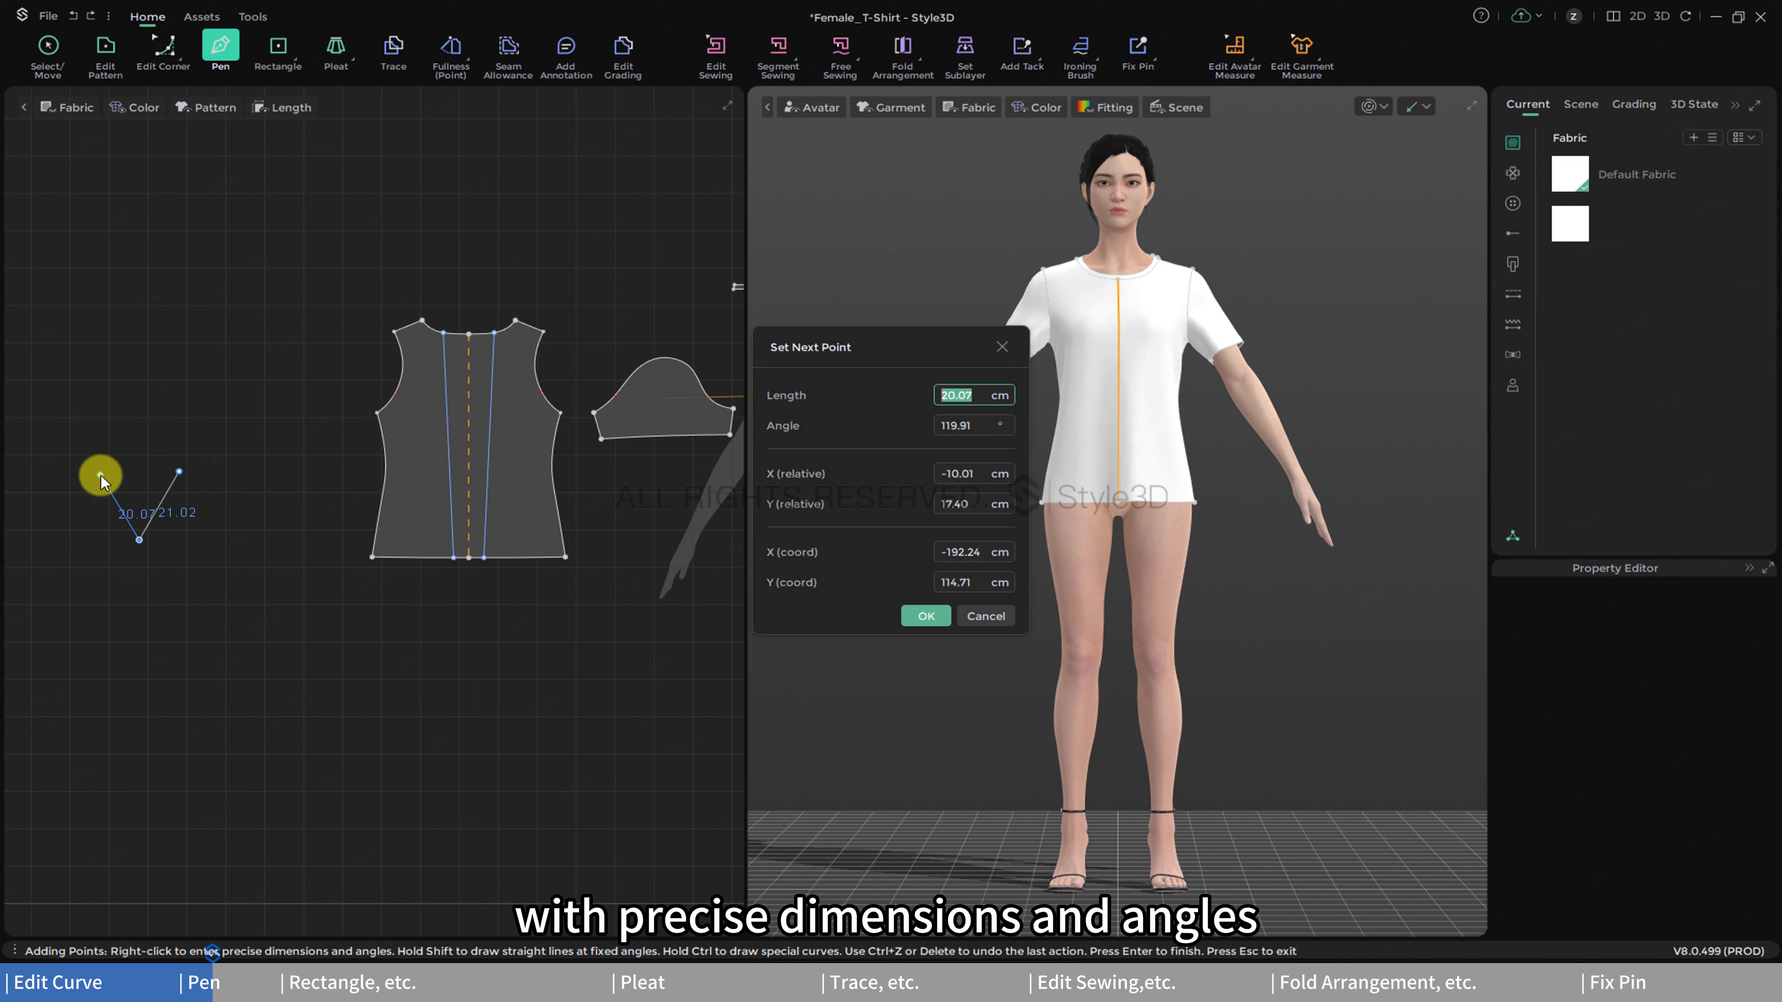
{"action": "left_click", "coordinate": [982, 616]}
{"action": "left_click", "coordinate": [89, 476]}
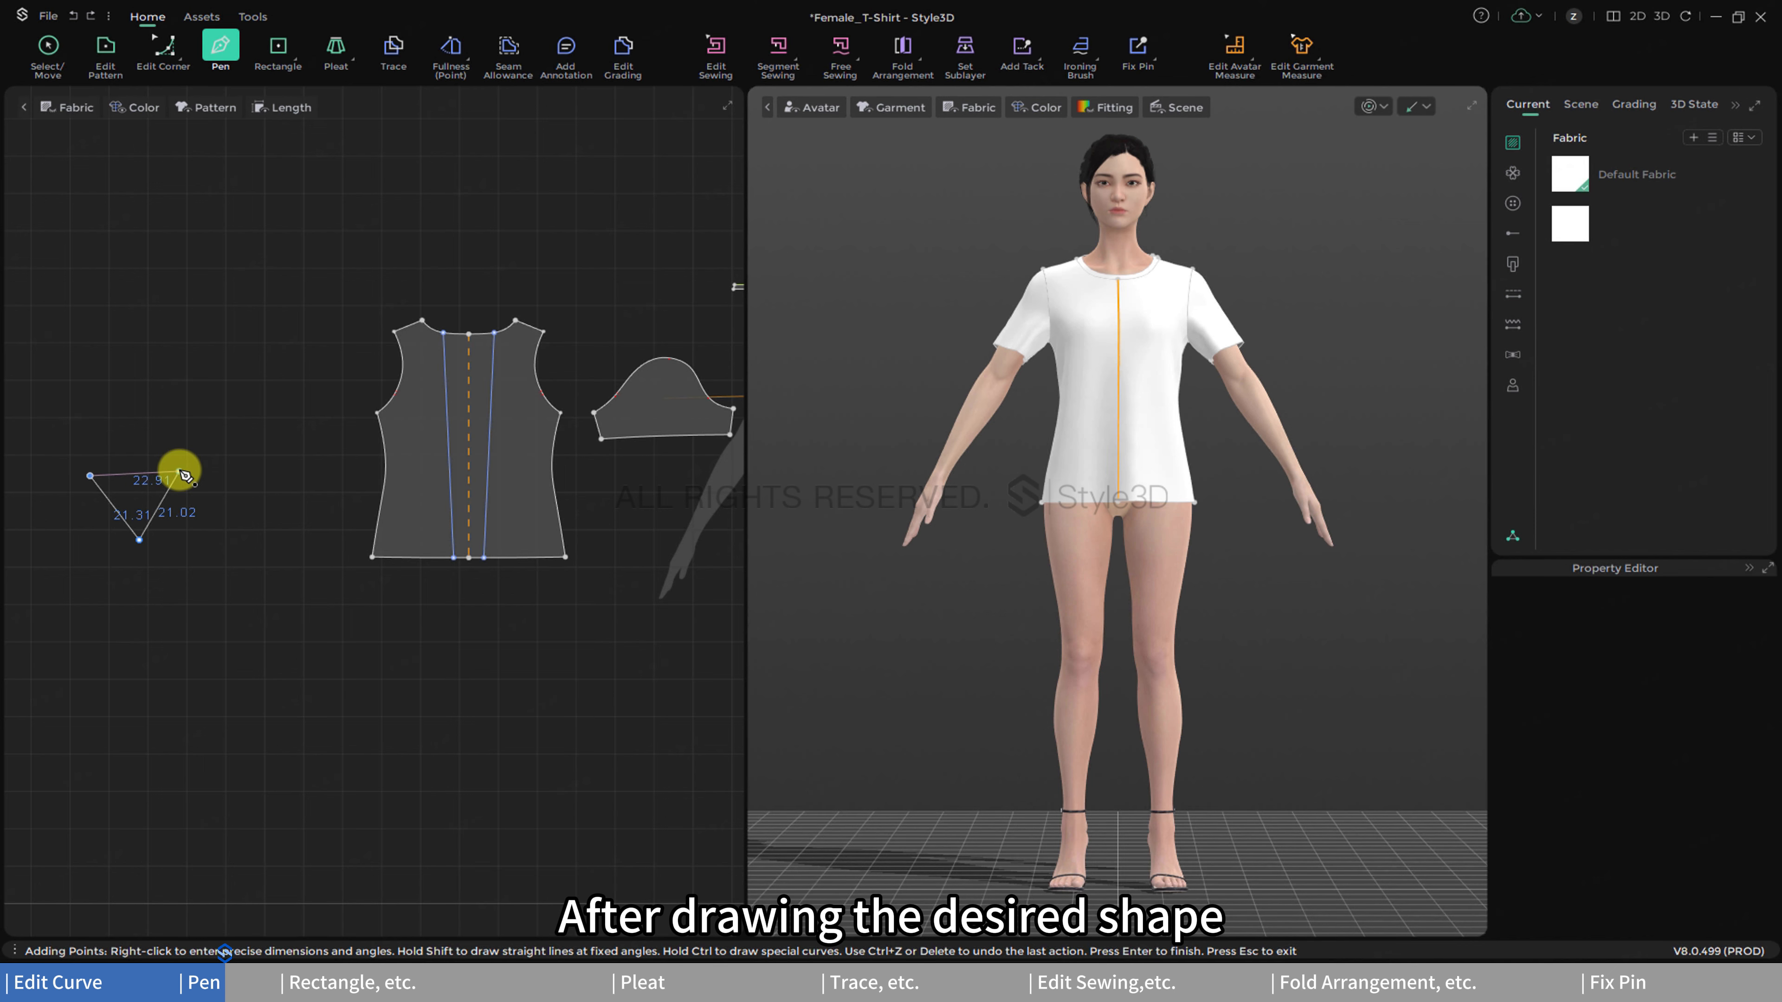
{"action": "double_click", "coordinate": [184, 476]}
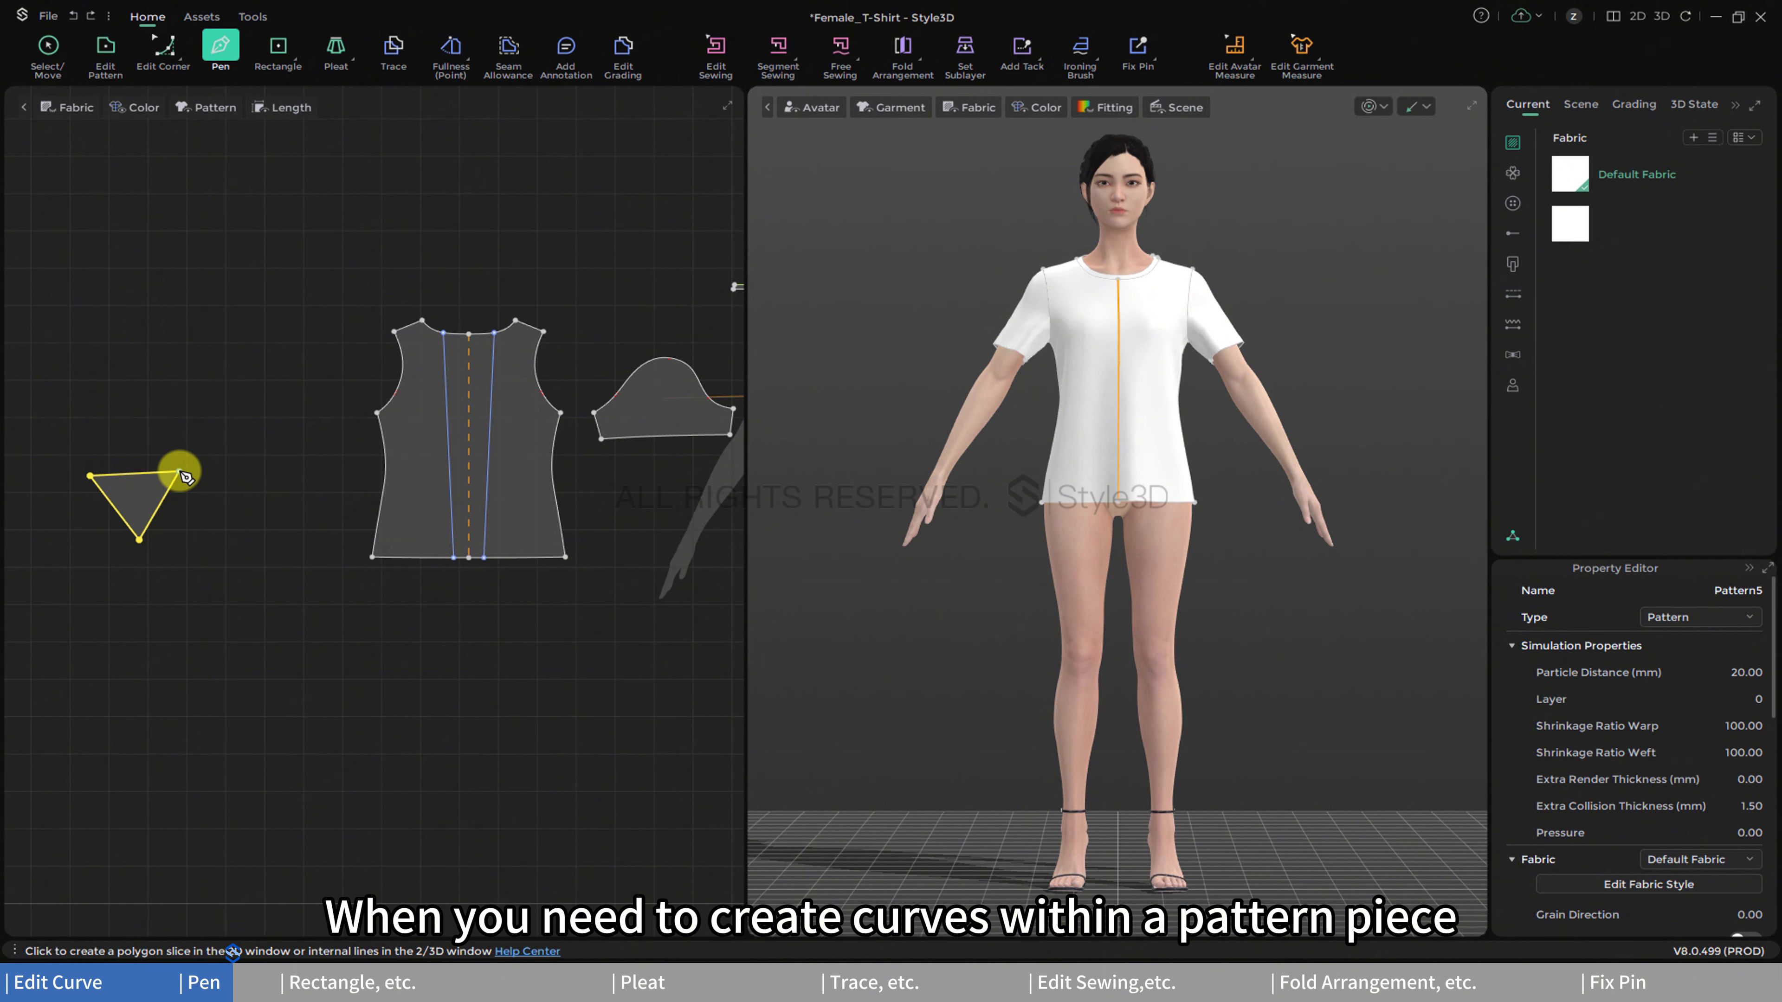
- Try drawing a wavy open curve with the Pen tool below the back piece, removing its last curve point
{"action": "left_click", "coordinate": [220, 608]}
{"action": "left_click", "coordinate": [358, 743], "text": "ctrl"}
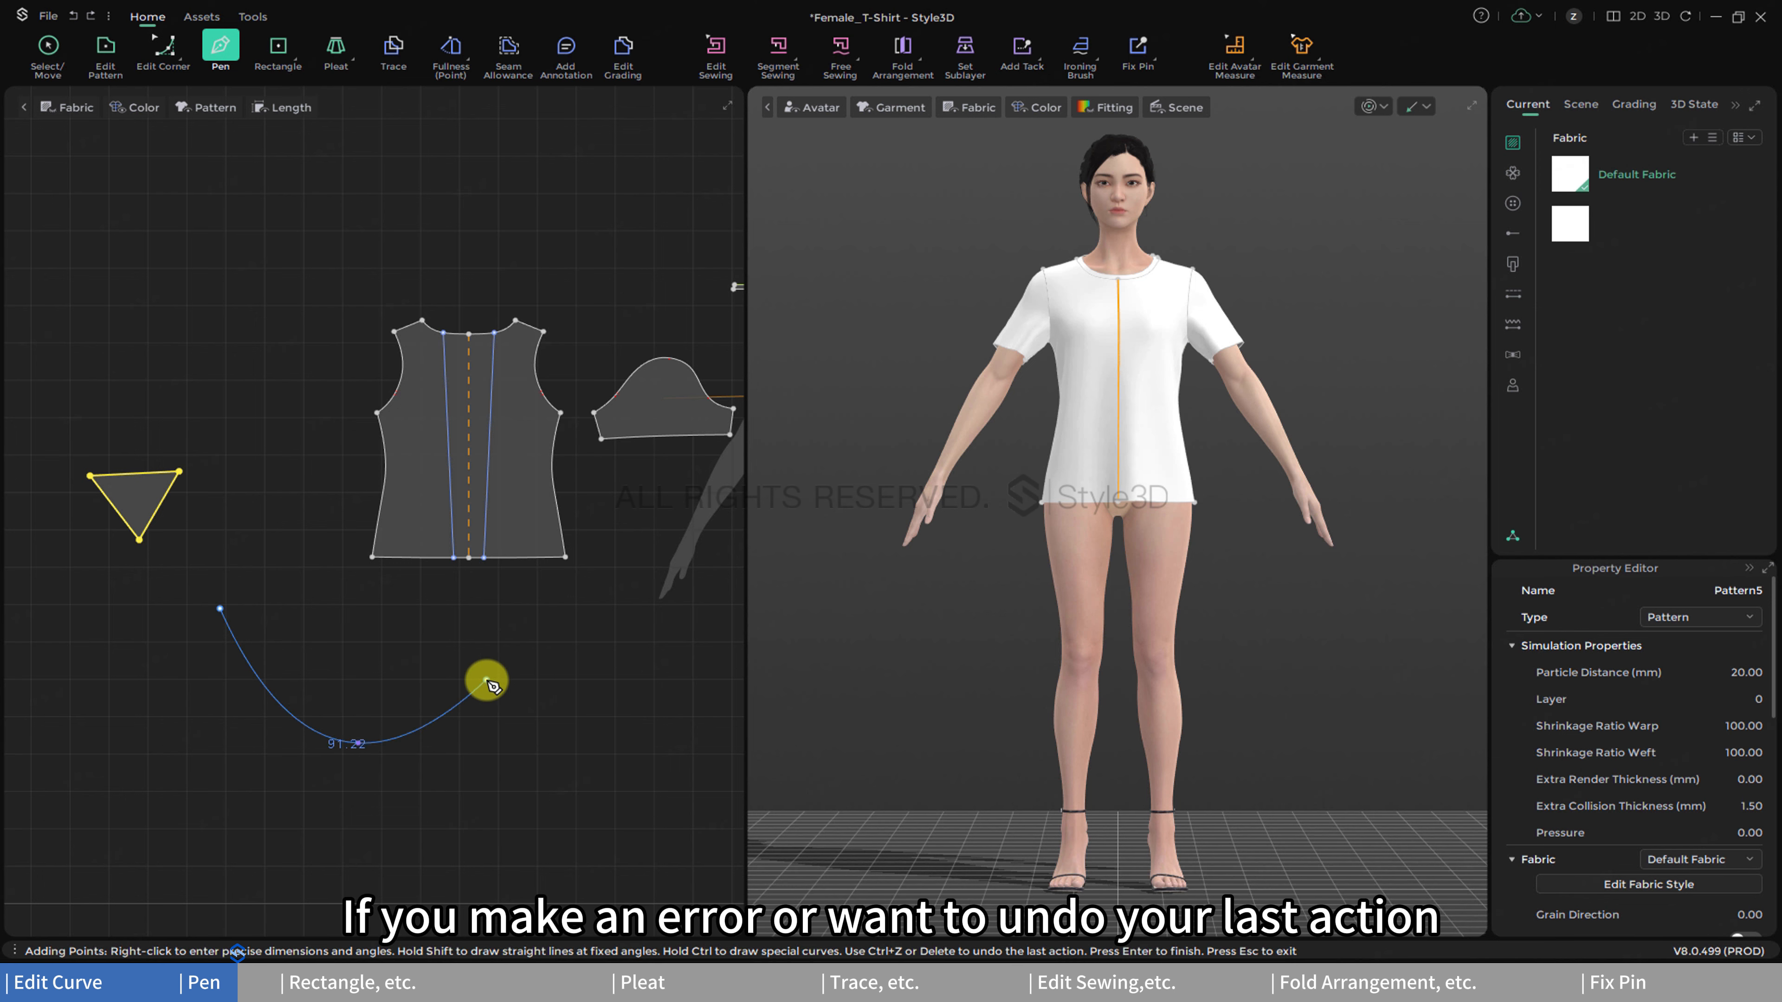
{"action": "left_click", "coordinate": [486, 679], "text": "ctrl"}
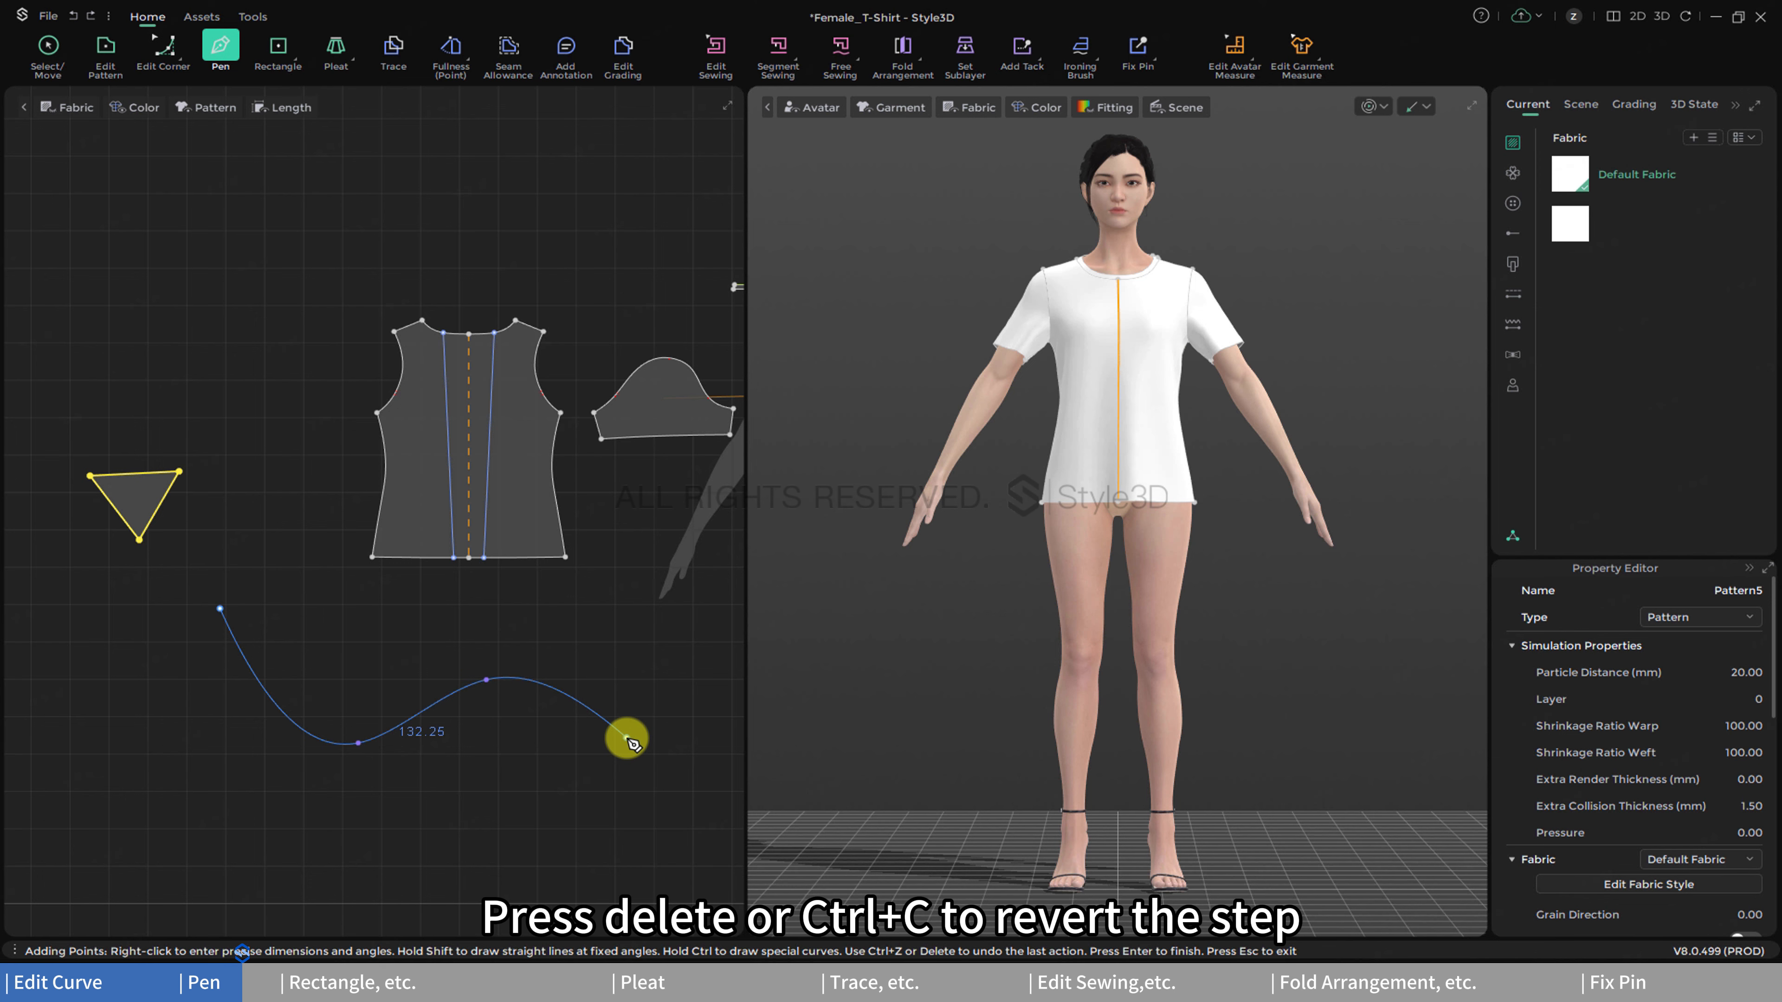
{"action": "key", "text": "Delete"}
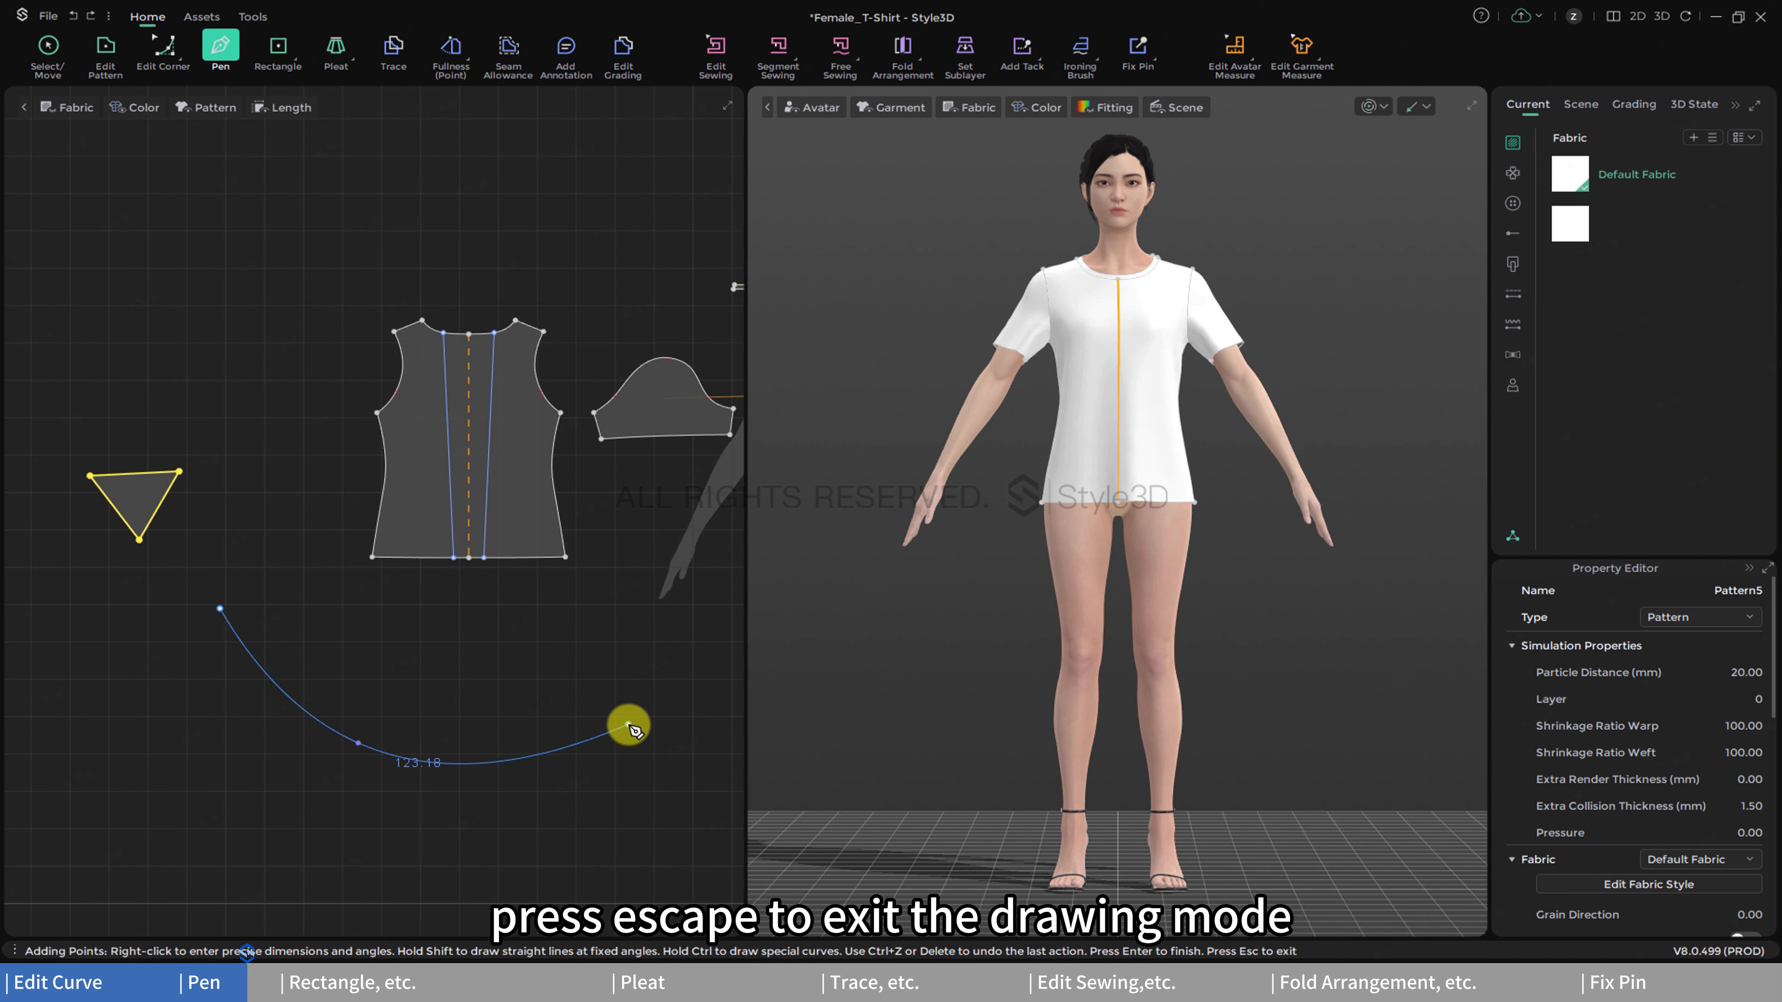
{"action": "key", "text": "Escape"}
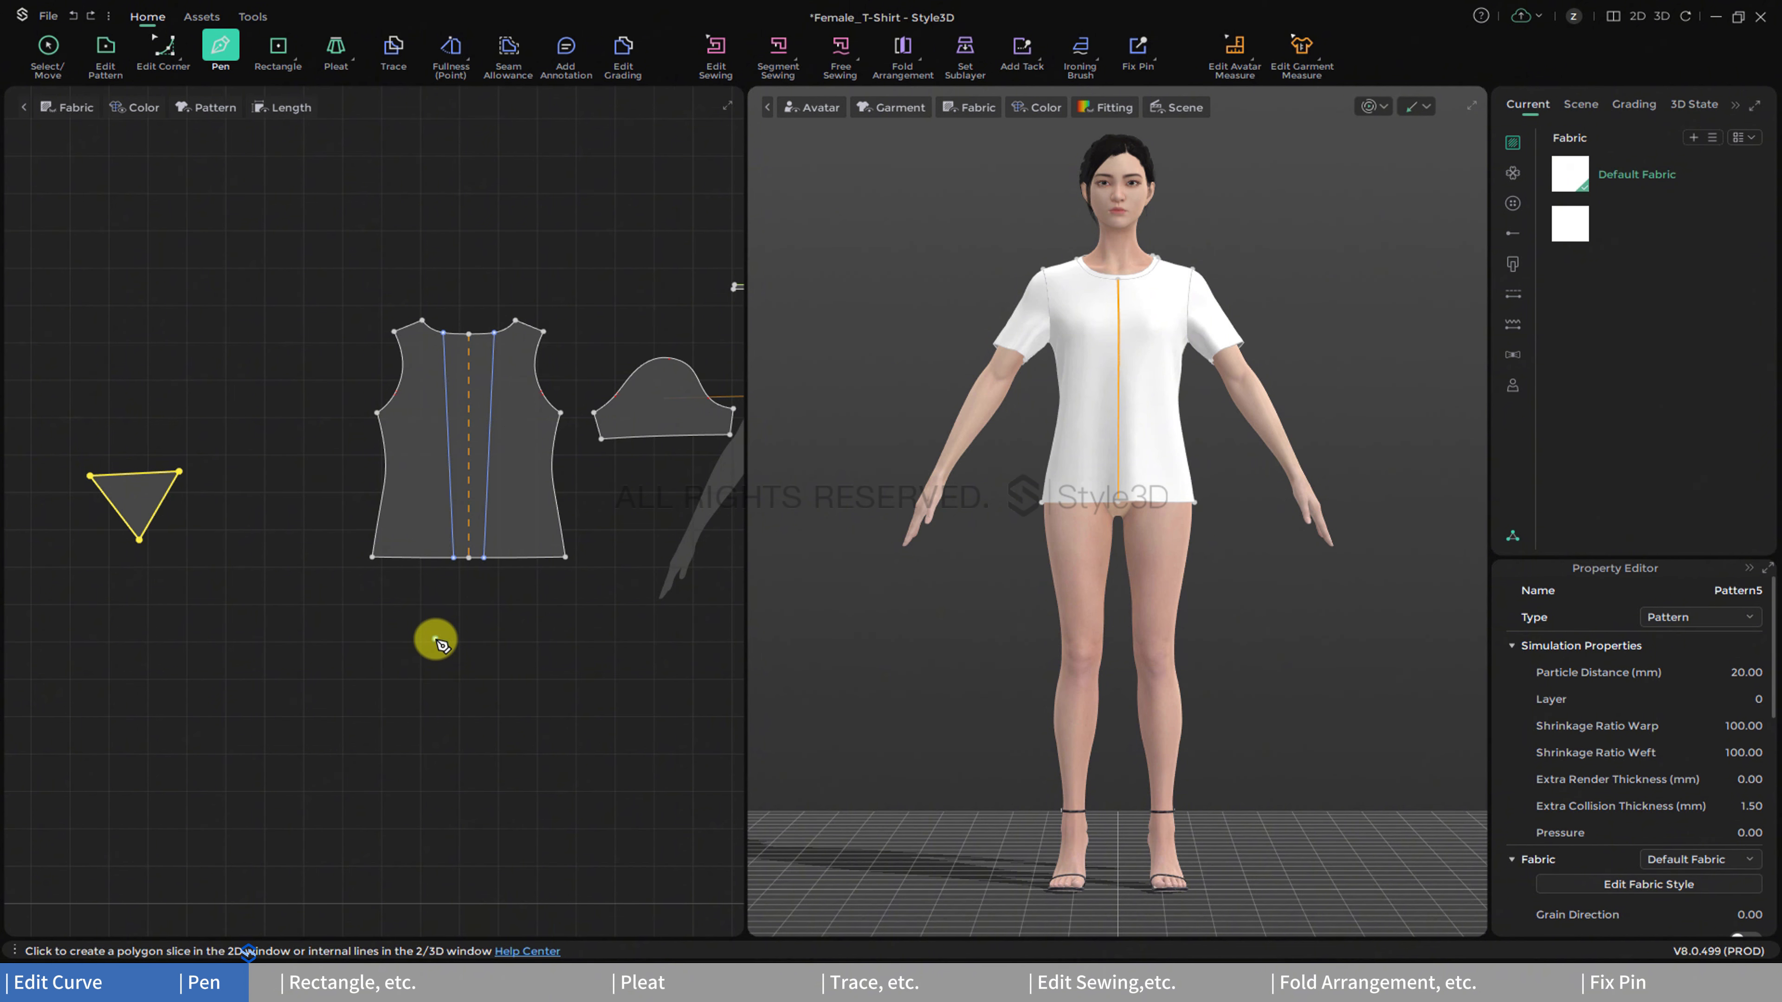
- Draw a closed leaf-shaped pattern piece with curved edges in the empty area below the back piece
{"action": "left_click", "coordinate": [239, 666]}
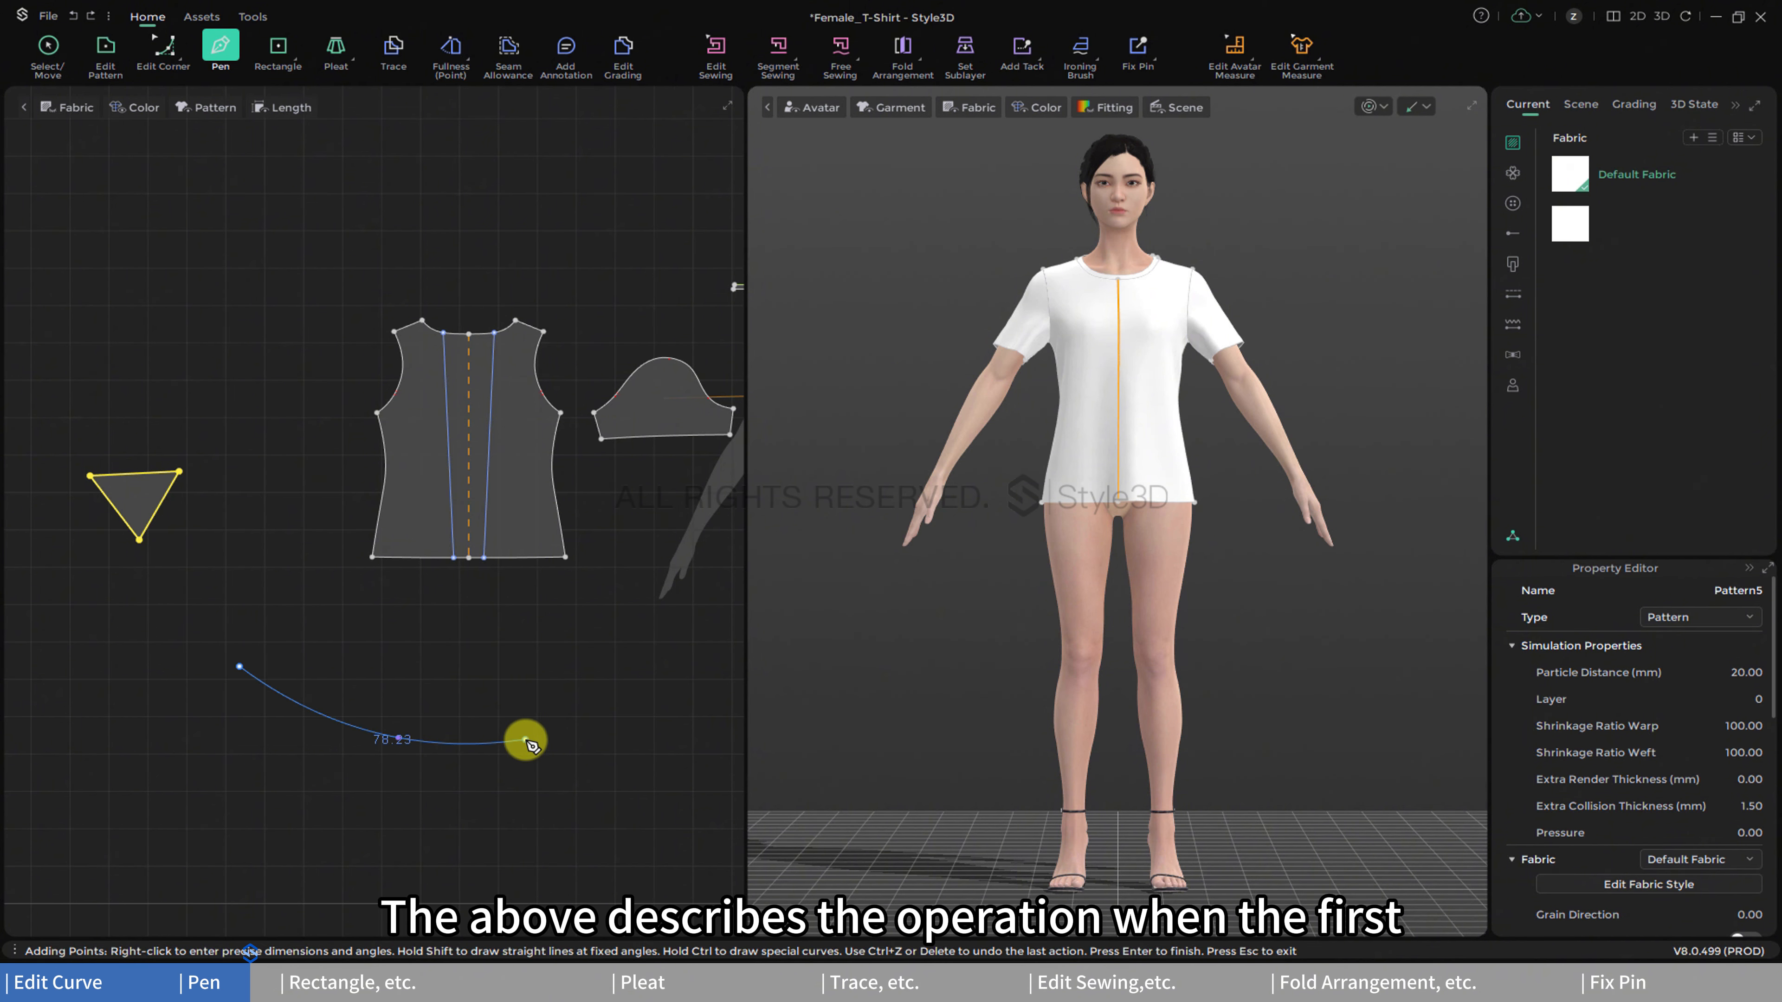
{"action": "left_click", "coordinate": [467, 697], "text": "ctrl"}
{"action": "left_click", "coordinate": [317, 620], "text": "ctrl"}
{"action": "left_click", "coordinate": [240, 666]}
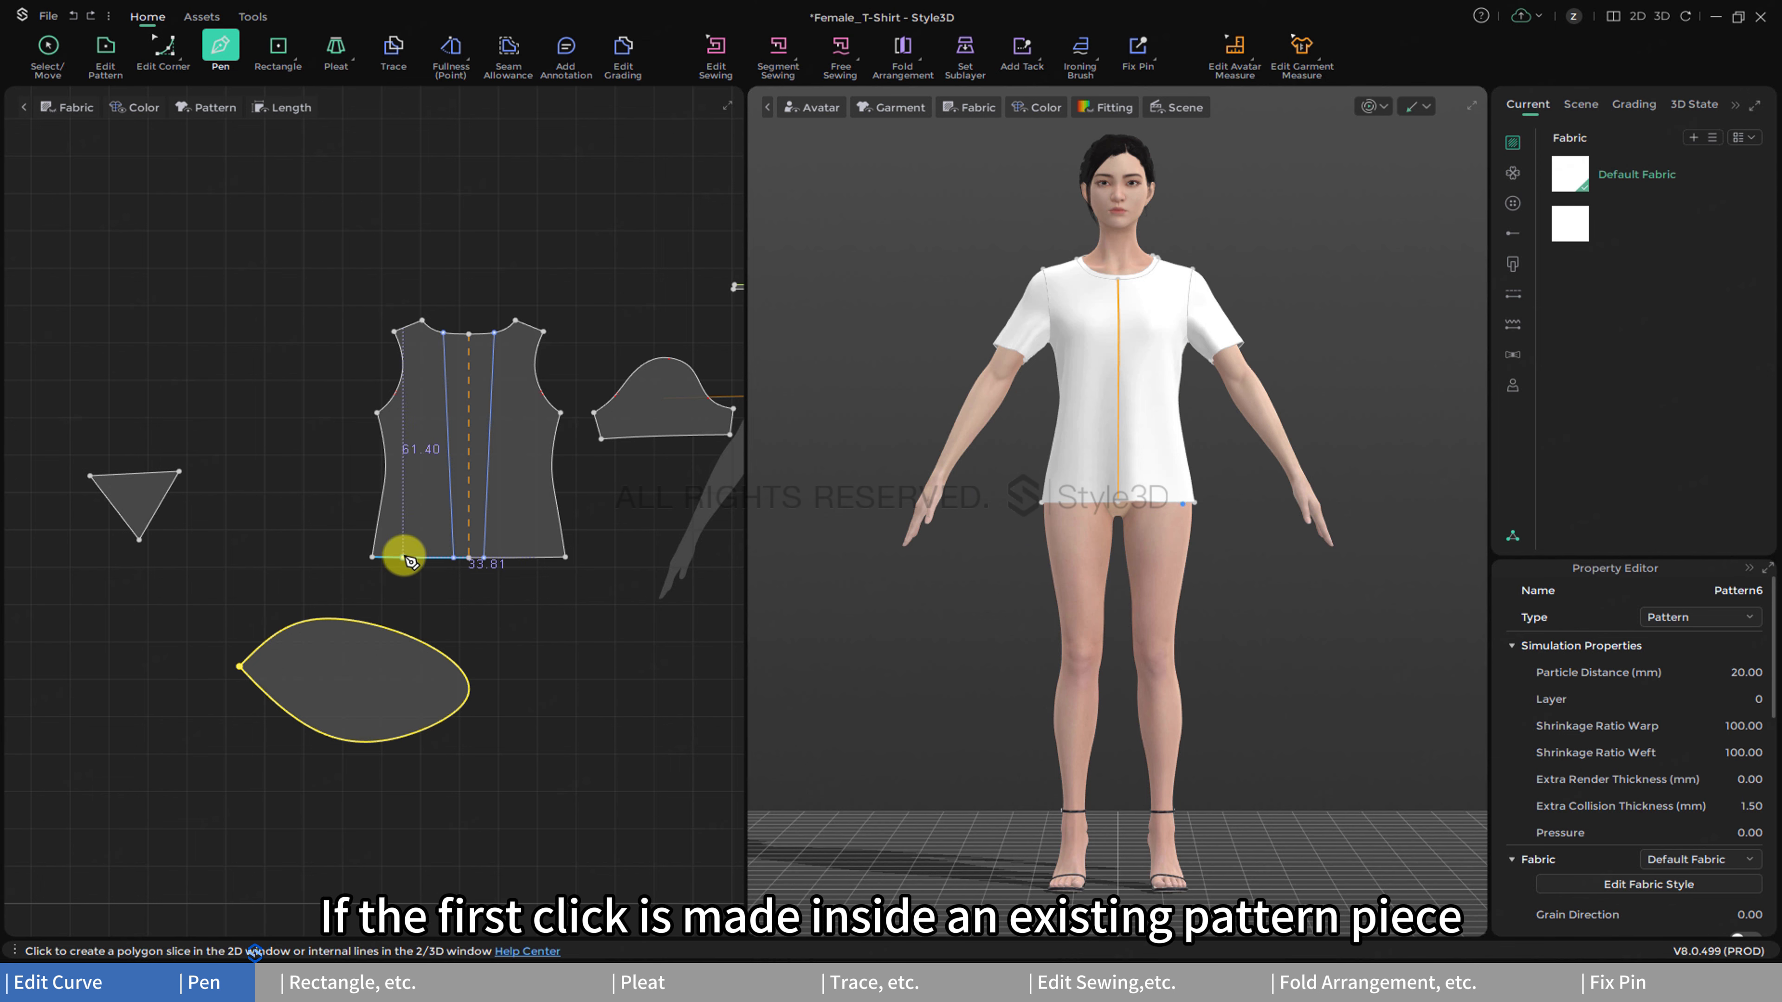
- Draw a closed teardrop-shaped internal line about 39 cm around, starting inside the back piece near the hem and extending below it
{"action": "left_click", "coordinate": [402, 537]}
{"action": "left_click", "coordinate": [411, 585], "text": "ctrl"}
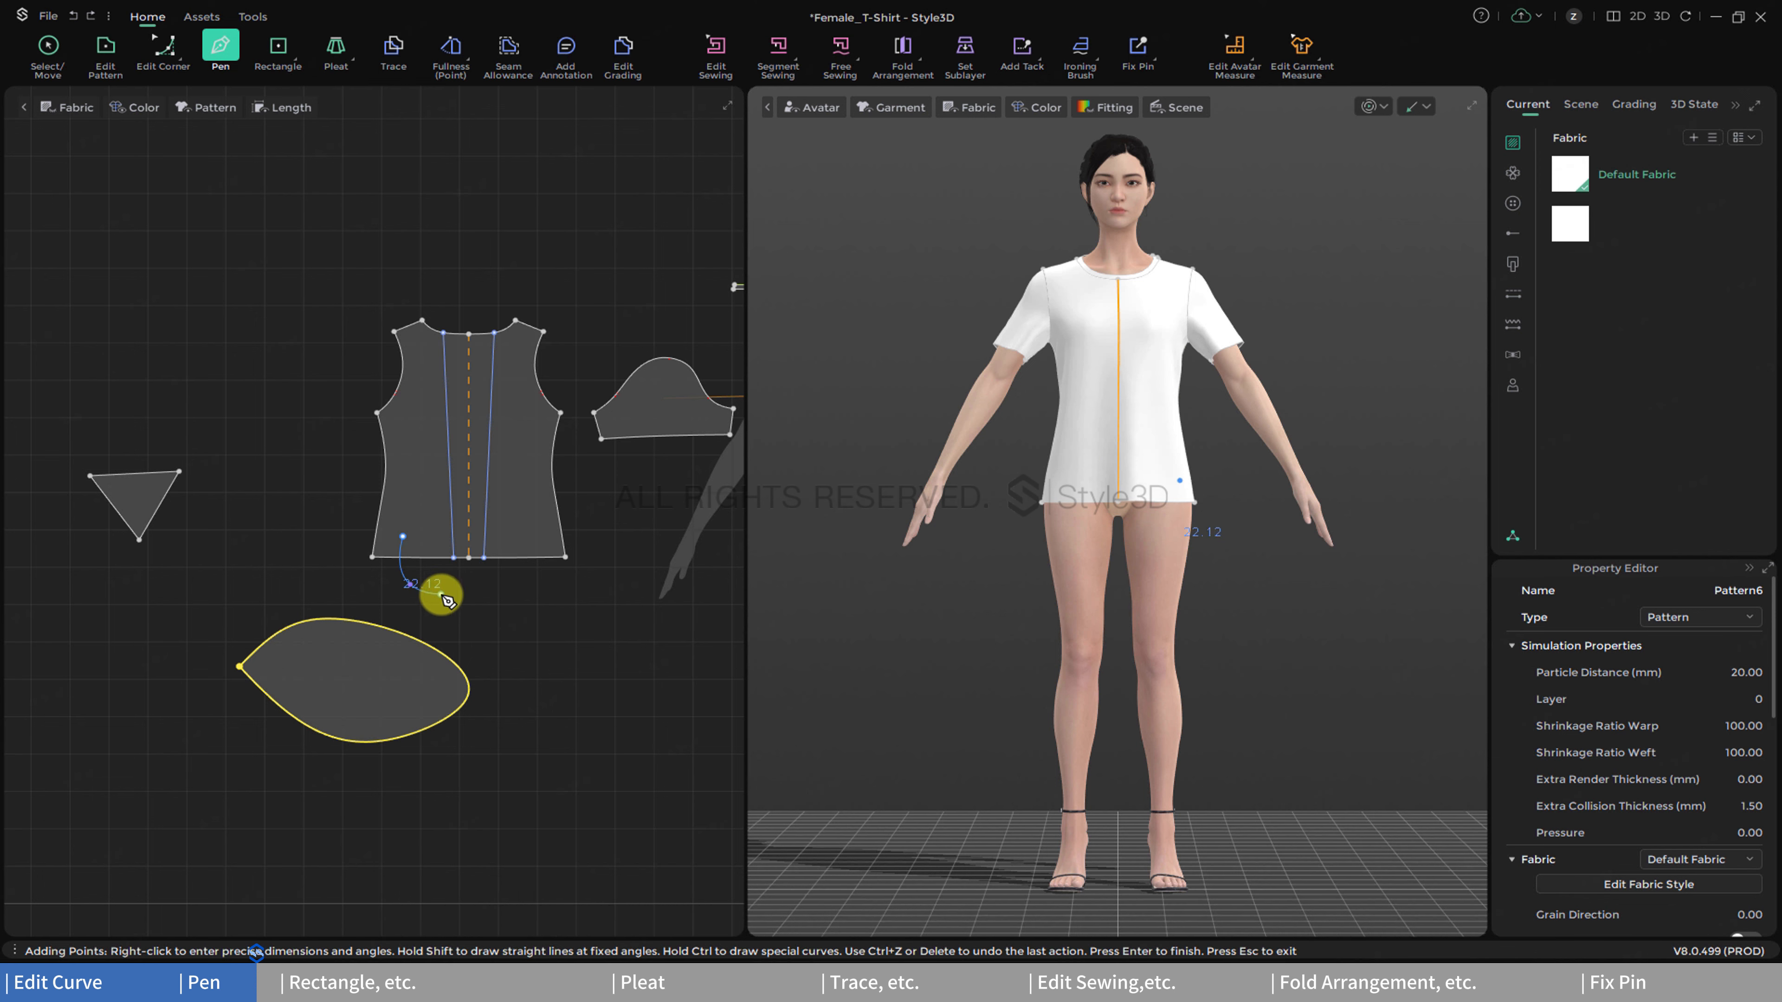
{"action": "left_click", "coordinate": [437, 584], "text": "ctrl"}
{"action": "left_click", "coordinate": [404, 537]}
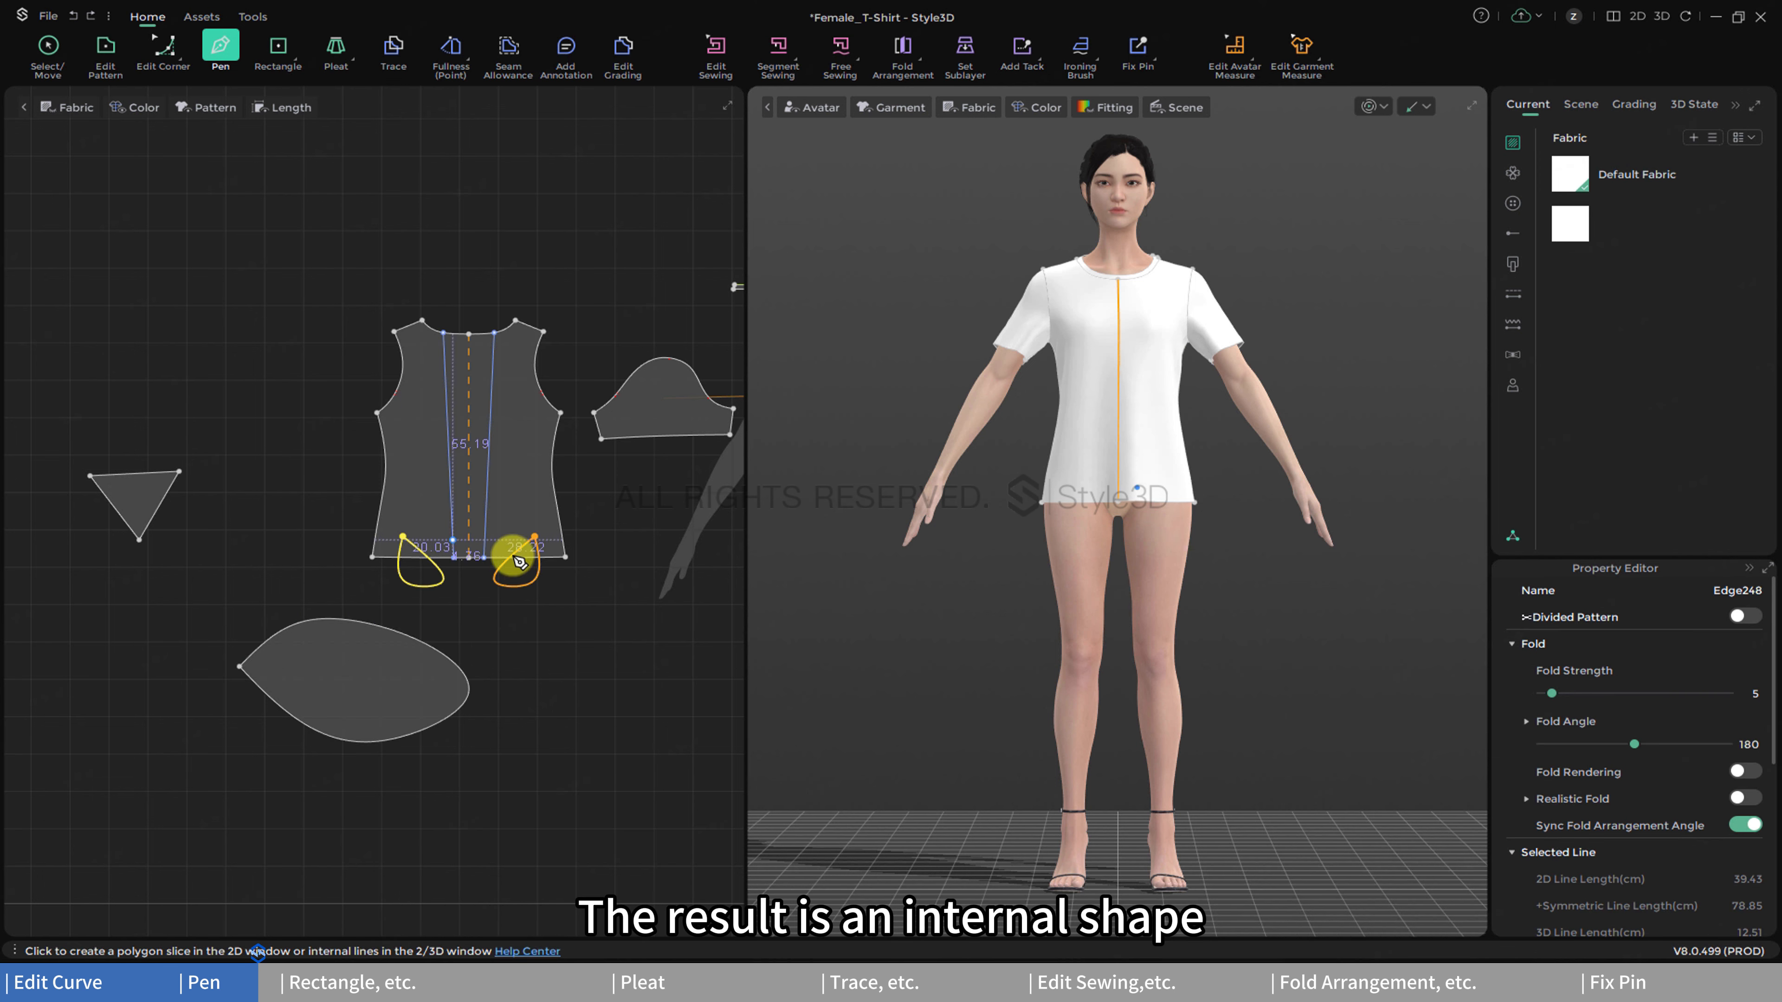
{"action": "left_click", "coordinate": [45, 54]}
{"action": "left_click", "coordinate": [575, 618]}
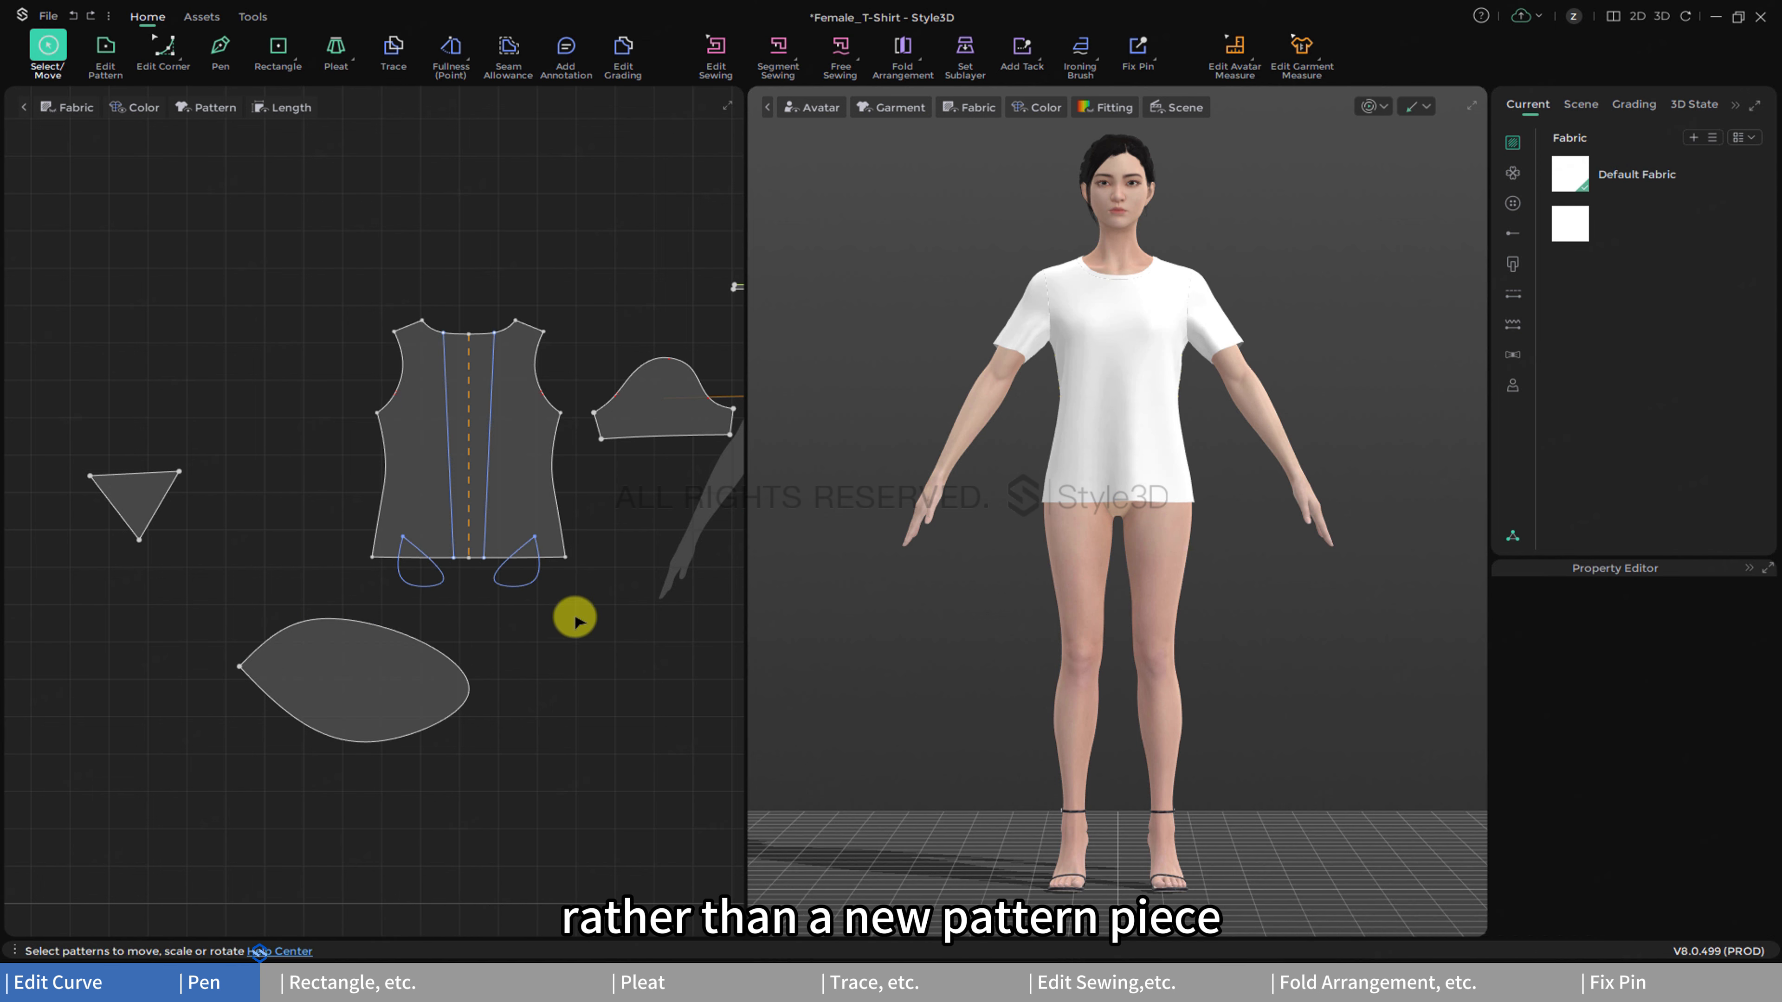
- Activate the Pen tool, hide the garment and show the avatar's lower back from behind
{"action": "left_click", "coordinate": [228, 61]}
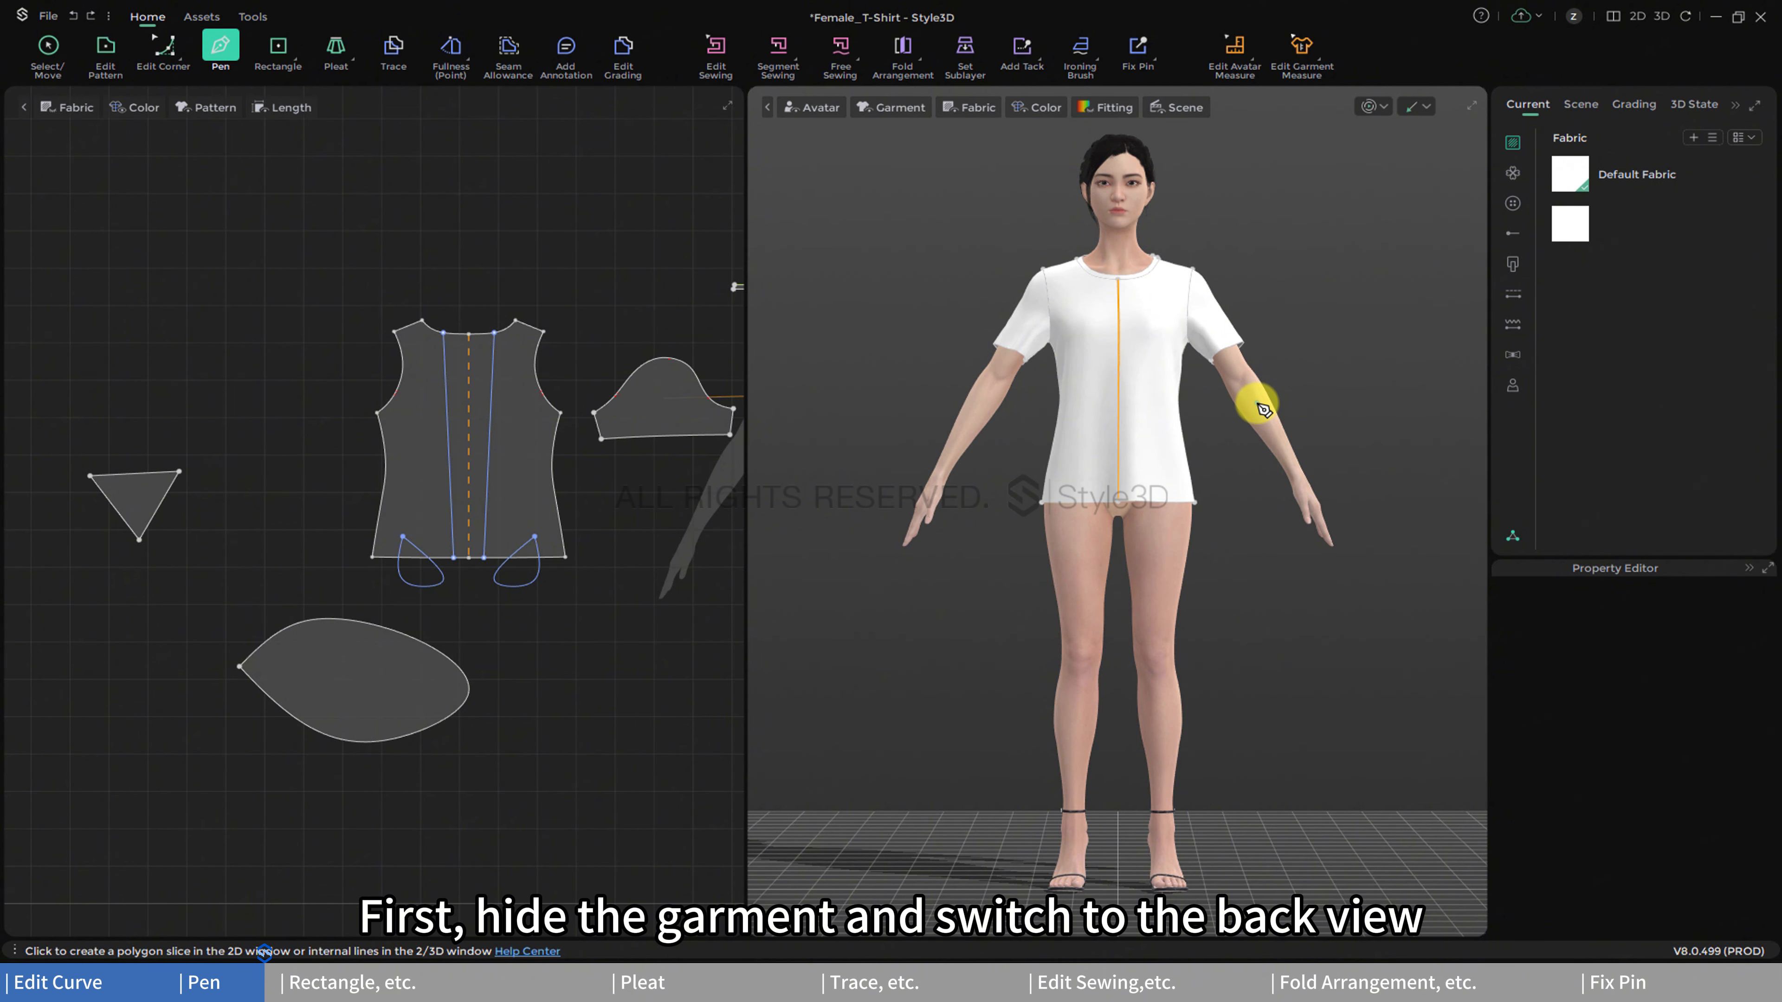
{"action": "key", "text": "shift+c"}
{"action": "key", "text": "8"}
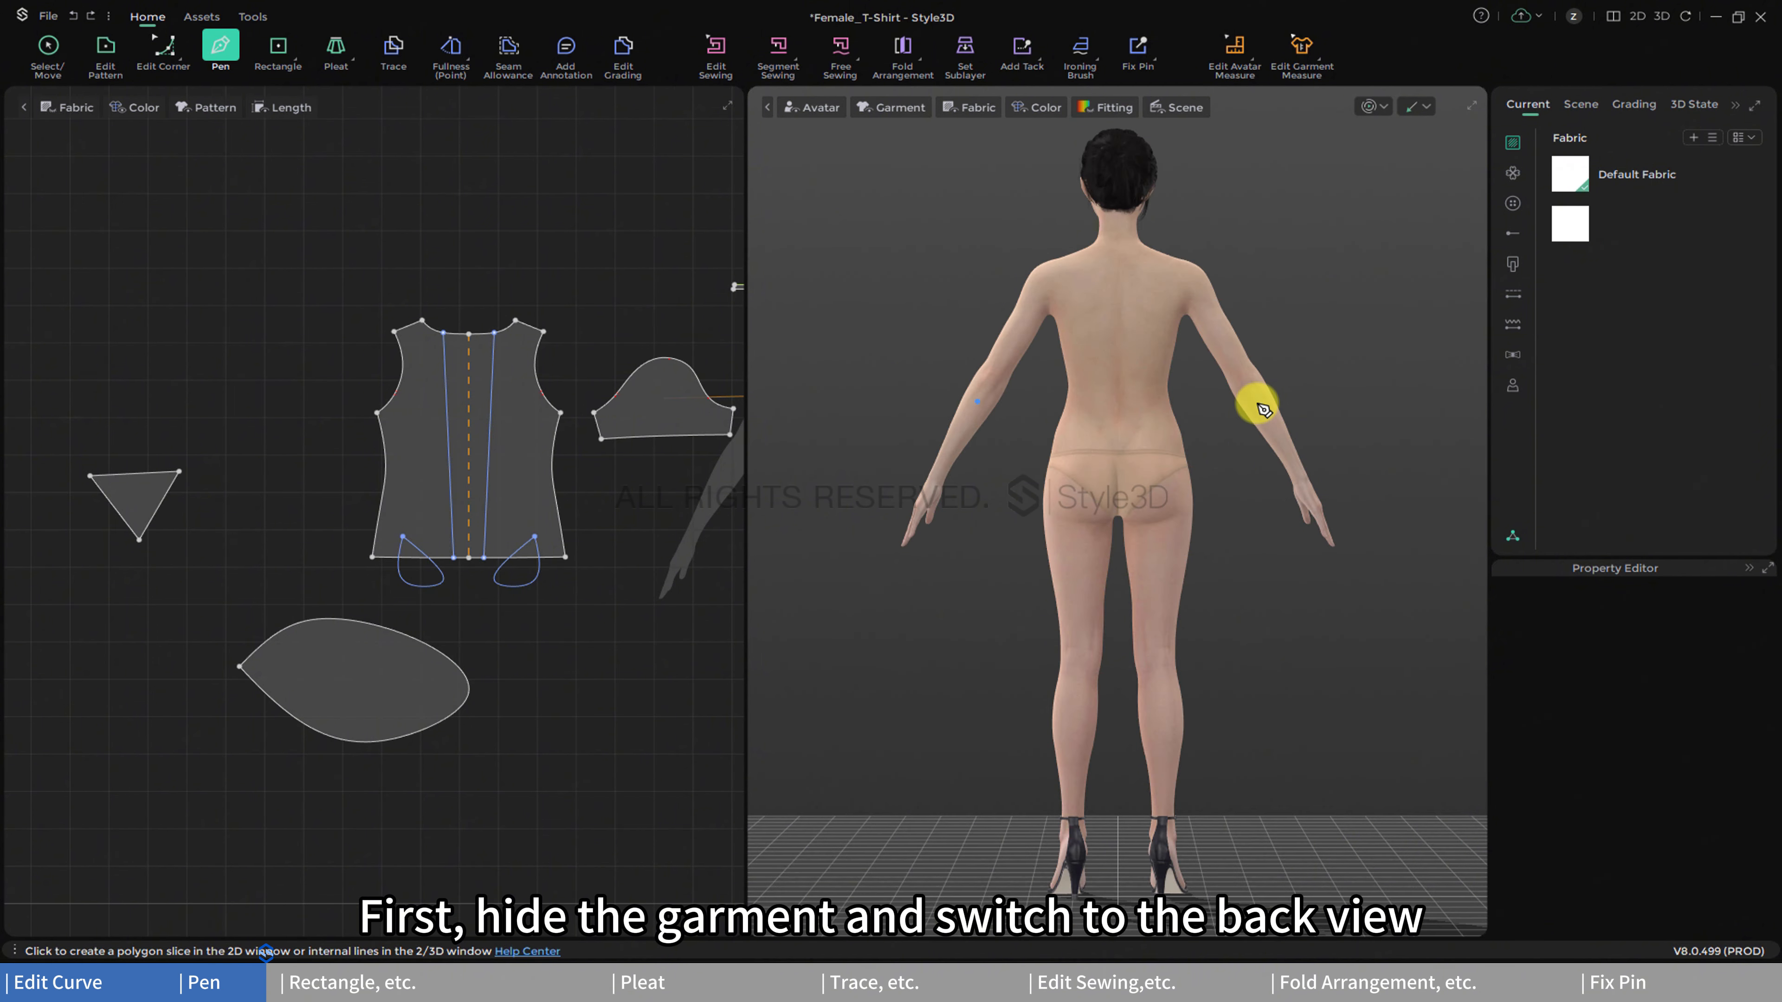
{"action": "scroll", "coordinate": [1156, 309], "scroll_direction": "up", "scroll_amount": 4}
{"action": "scroll", "coordinate": [1148, 301], "scroll_direction": "up", "scroll_amount": 2}
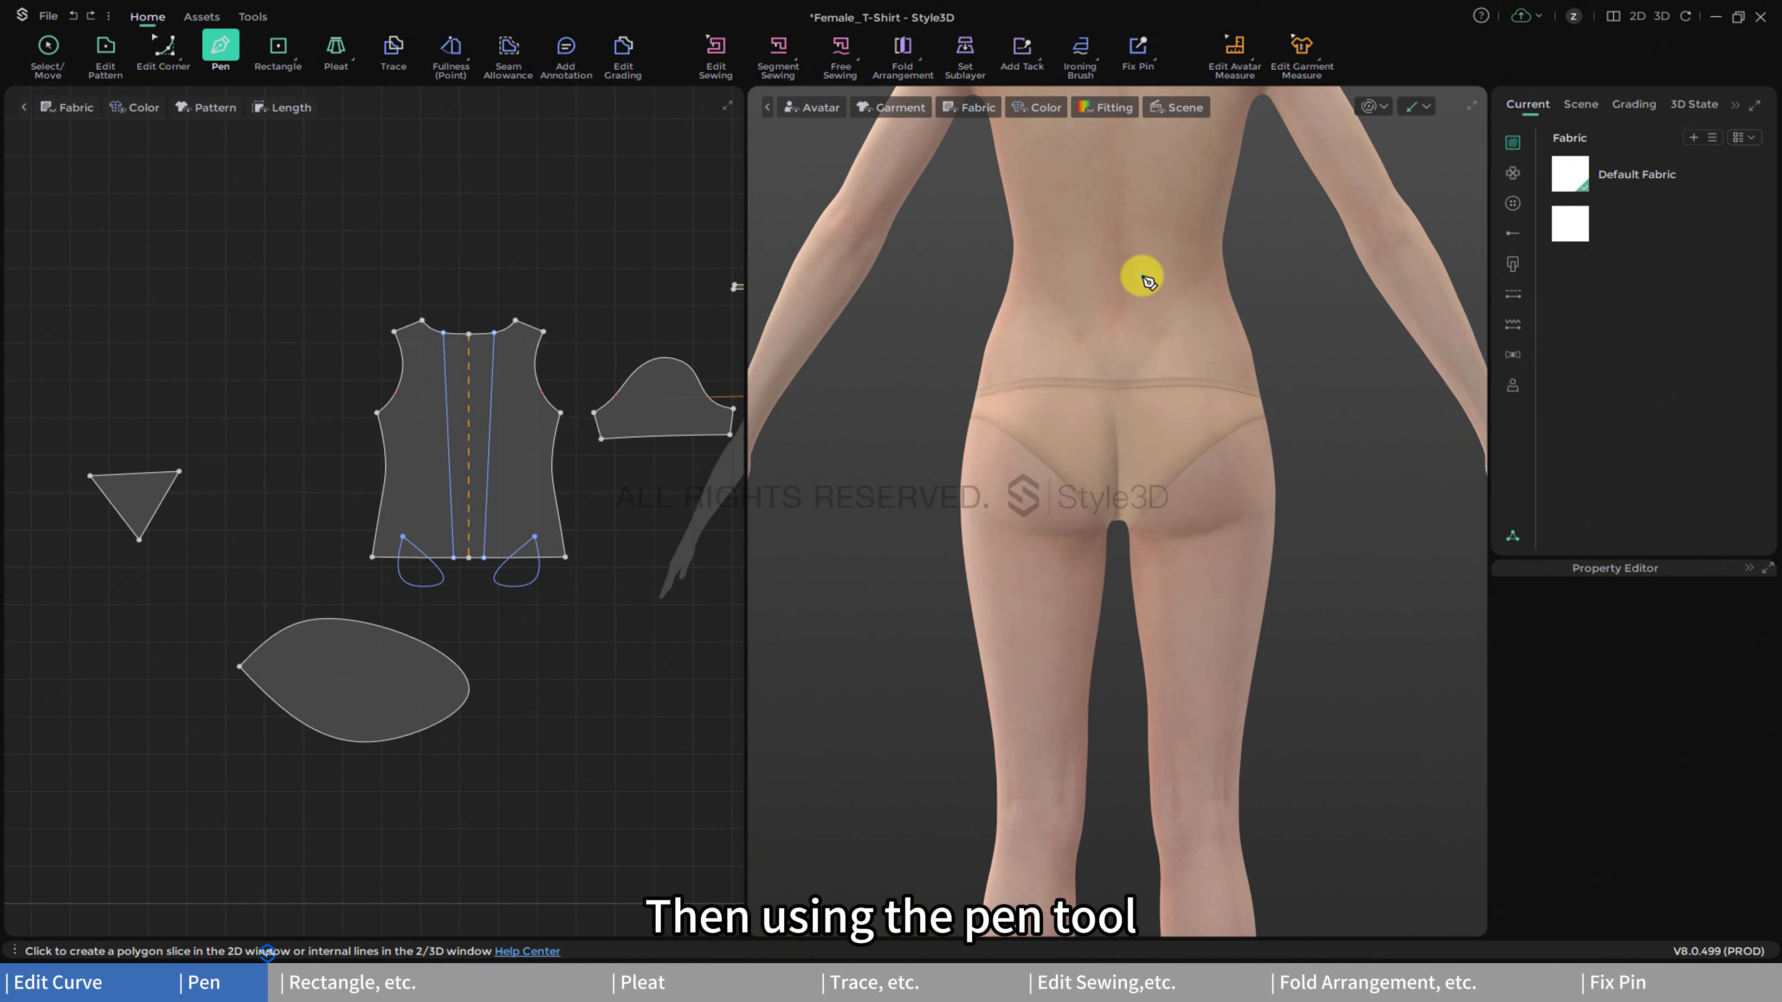
- Draw a closed four-sided outline about 30 cm around on the middle of the avatar's upper back
{"action": "middle_click_drag", "start_coordinate": [1143, 279], "coordinate": [1149, 581]}
{"action": "scroll", "coordinate": [1168, 398], "scroll_direction": "up", "scroll_amount": 3}
{"action": "left_click", "coordinate": [1123, 329]}
{"action": "left_click", "coordinate": [1101, 441]}
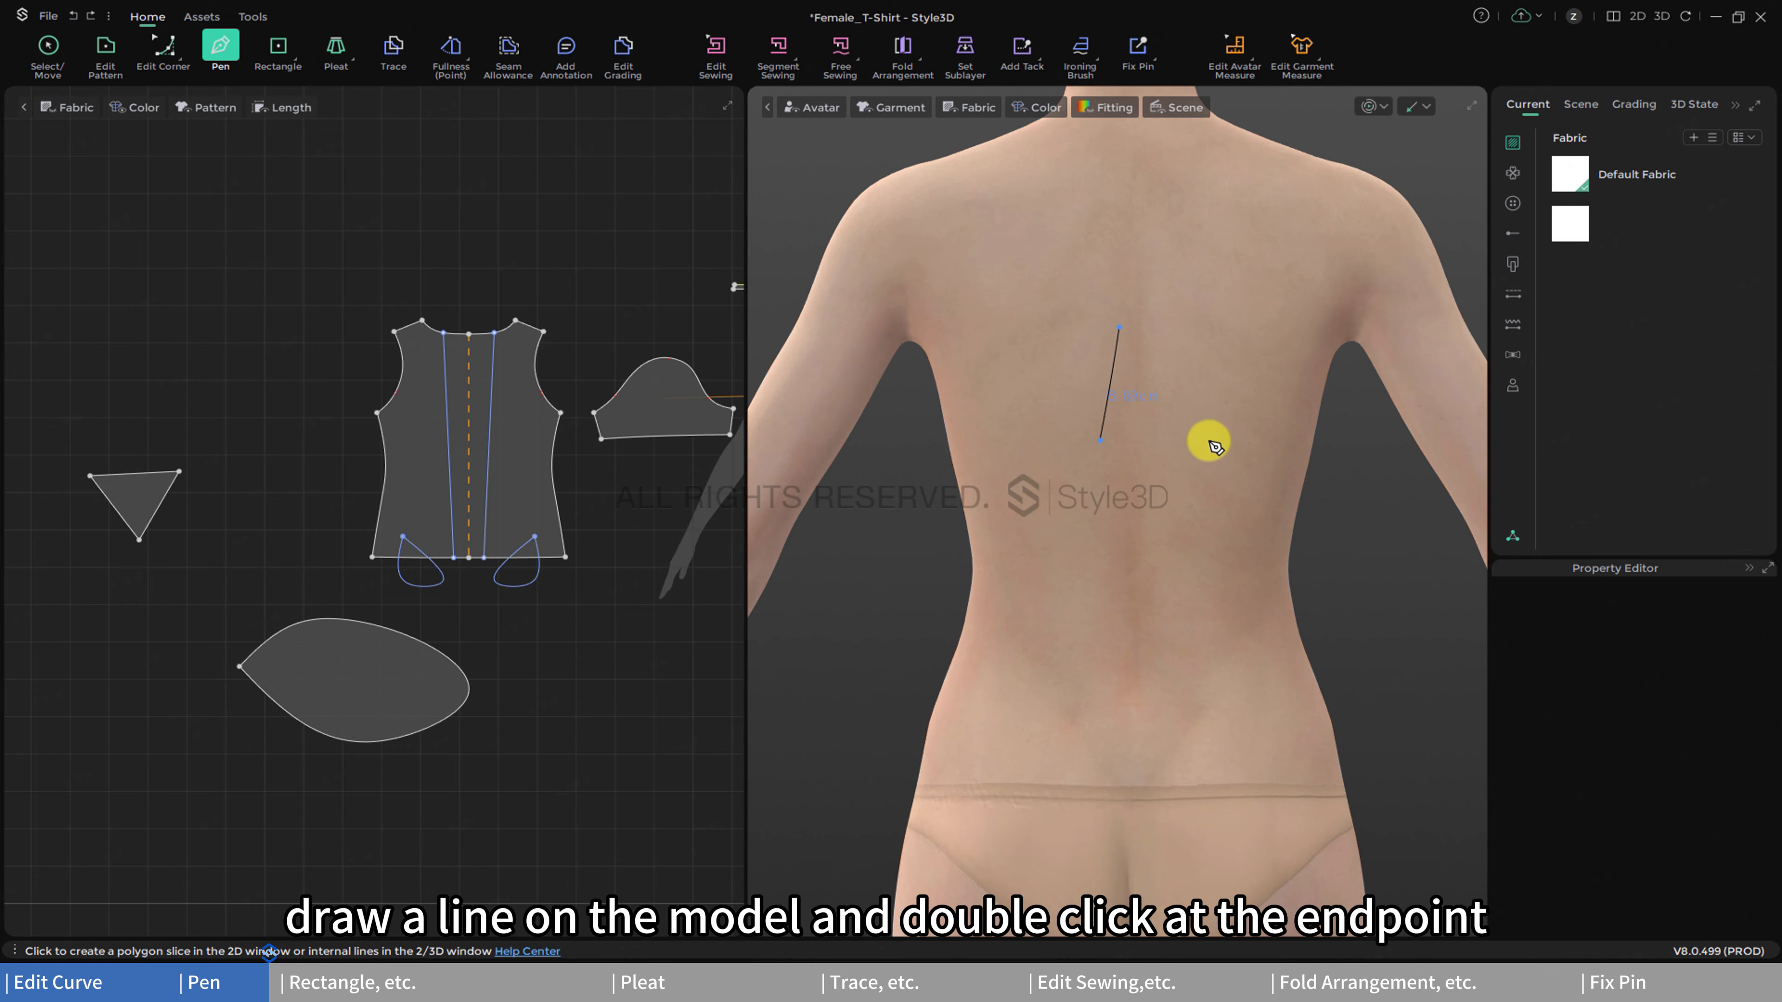
{"action": "left_click", "coordinate": [1219, 441]}
{"action": "left_click", "coordinate": [1225, 341]}
{"action": "double_click", "coordinate": [1122, 329]}
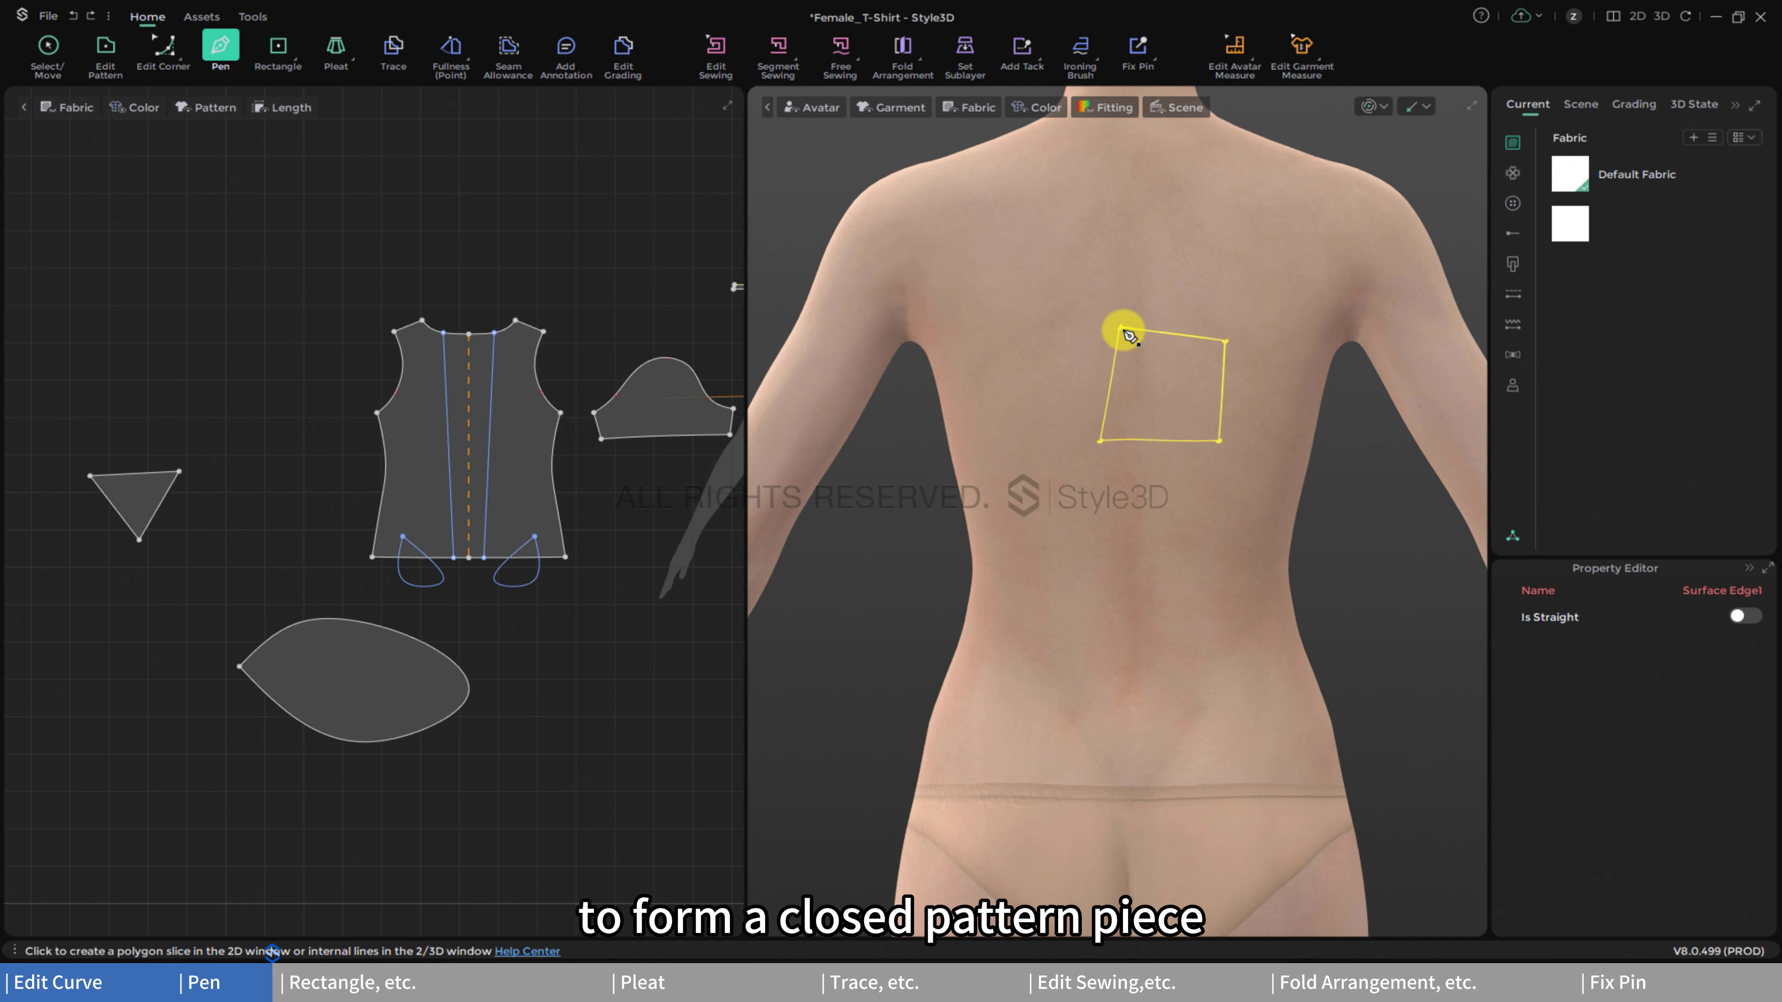
- Flatten the four-sided area on the avatar's upper back into a pattern piece with Edit Pattern
{"action": "left_click", "coordinate": [106, 49]}
{"action": "left_click", "coordinate": [1150, 407]}
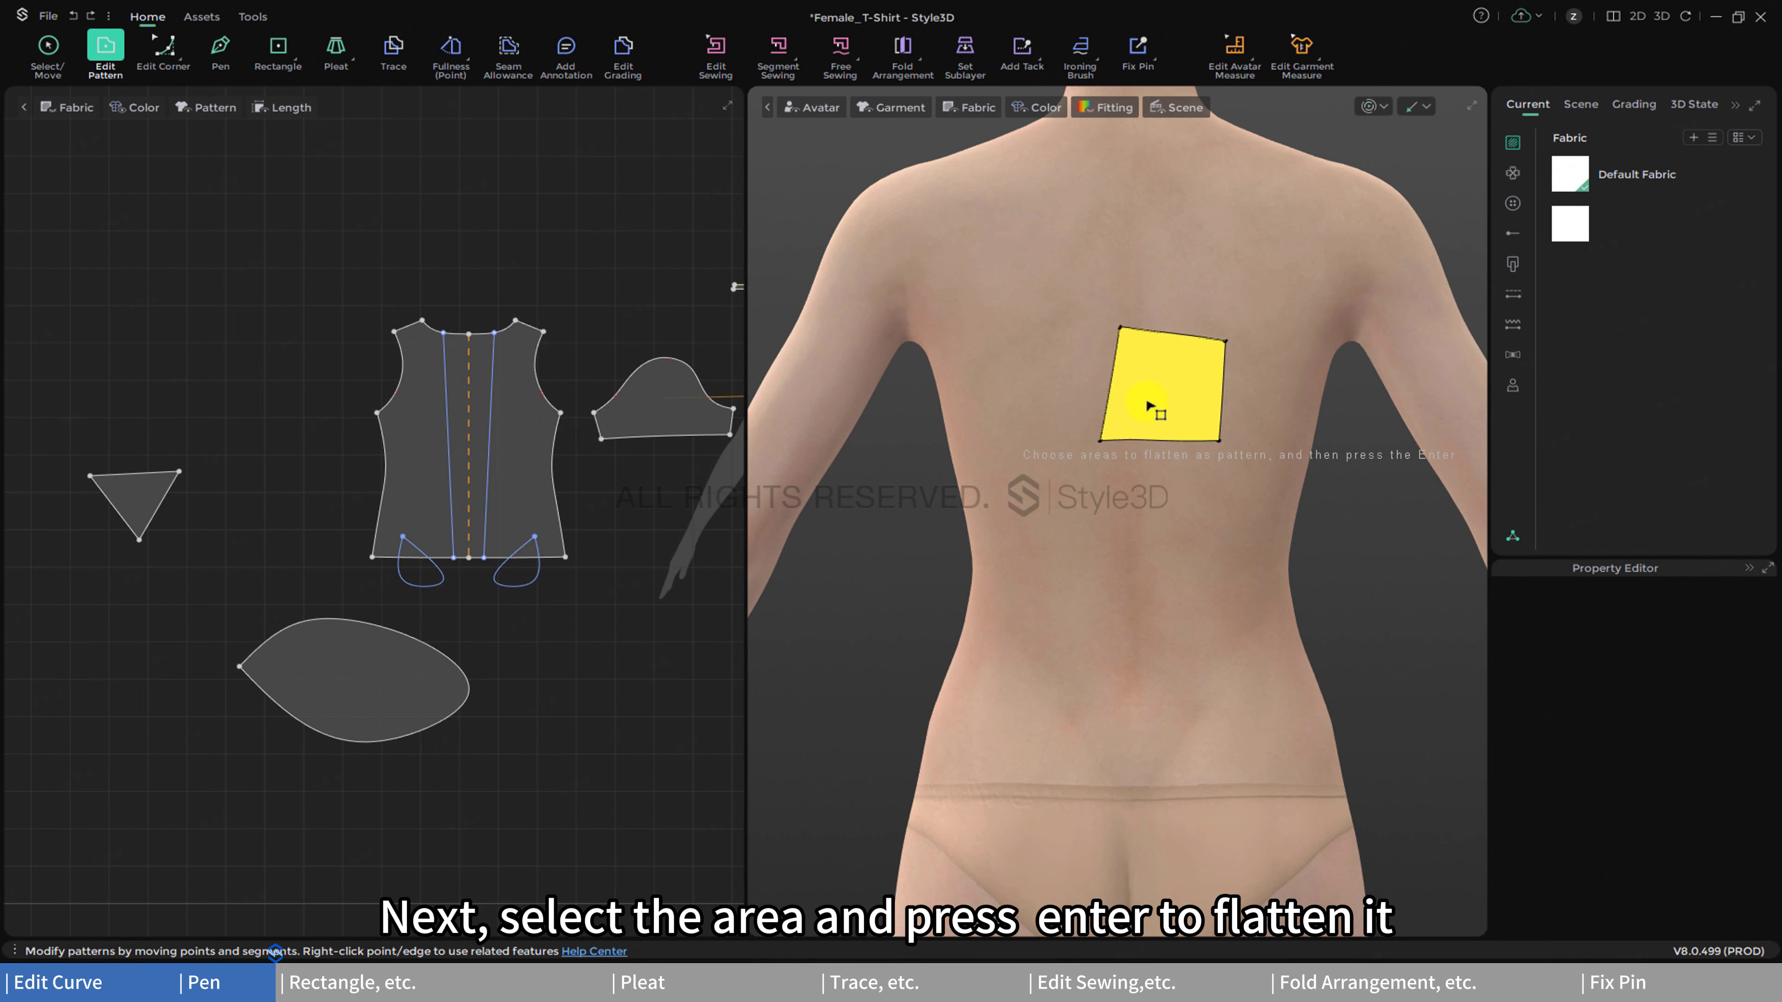
{"action": "key", "text": "Return"}
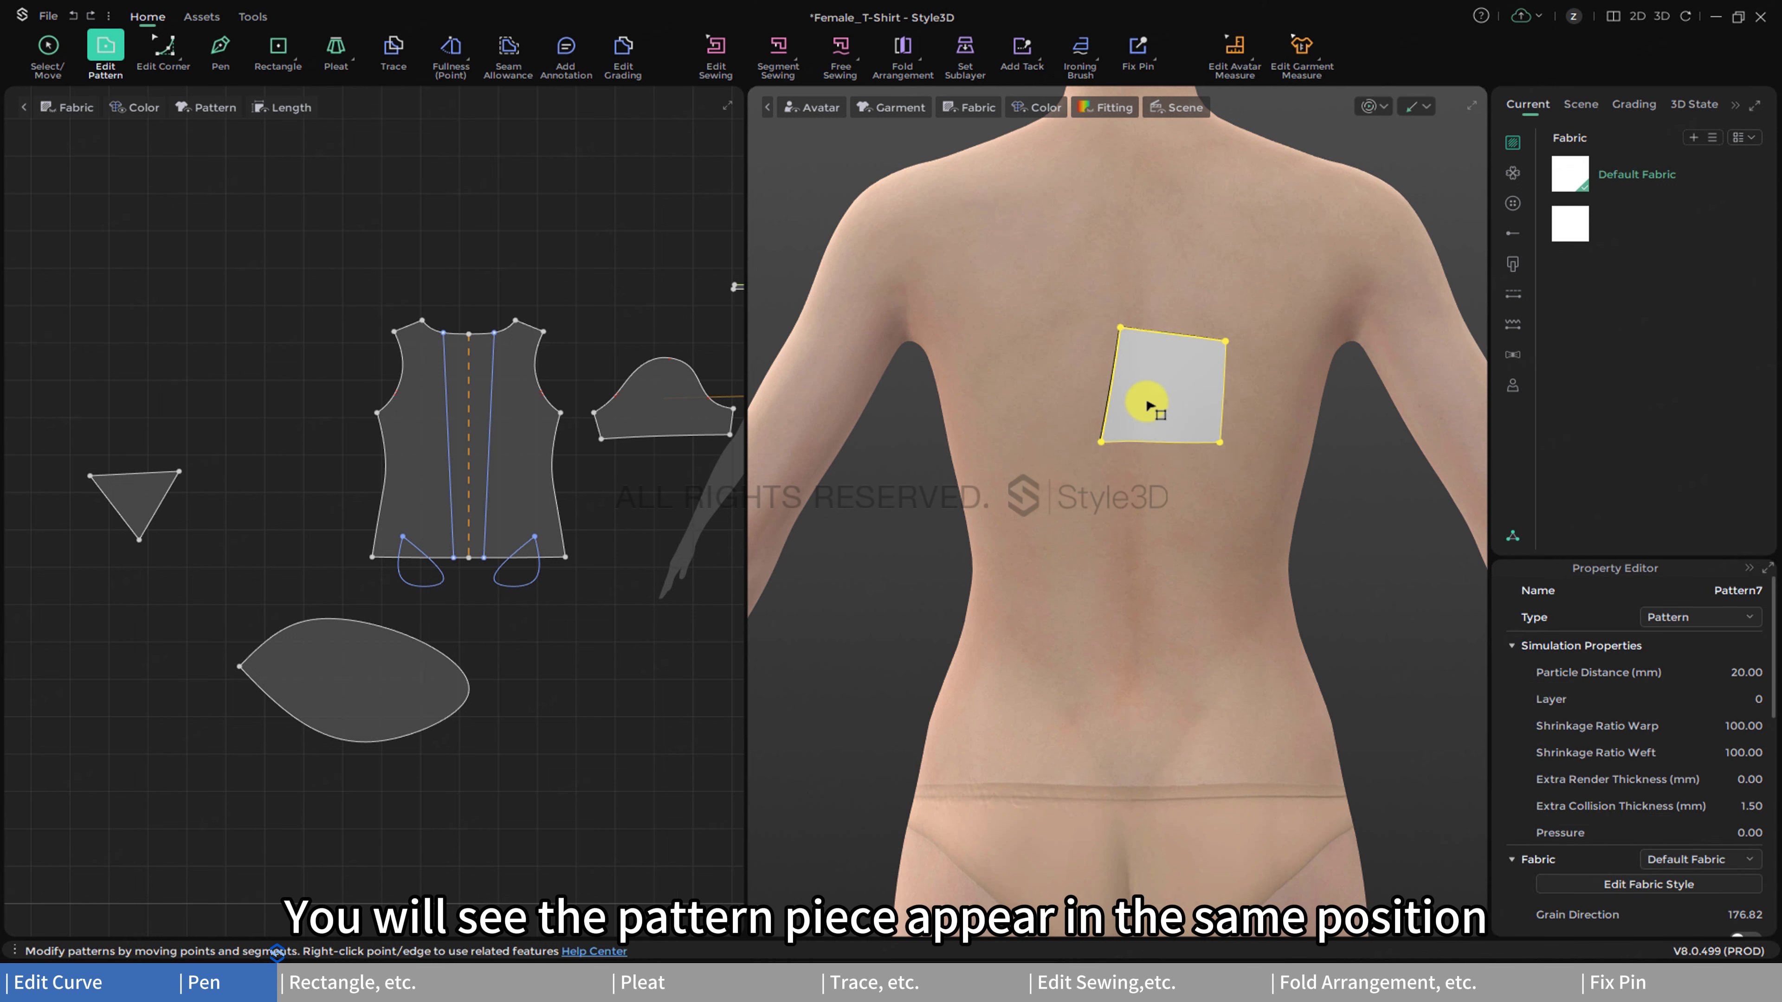
{"action": "scroll", "coordinate": [573, 517], "scroll_direction": "down", "scroll_amount": 3}
{"action": "middle_click_drag", "start_coordinate": [573, 517], "coordinate": [316, 554]}
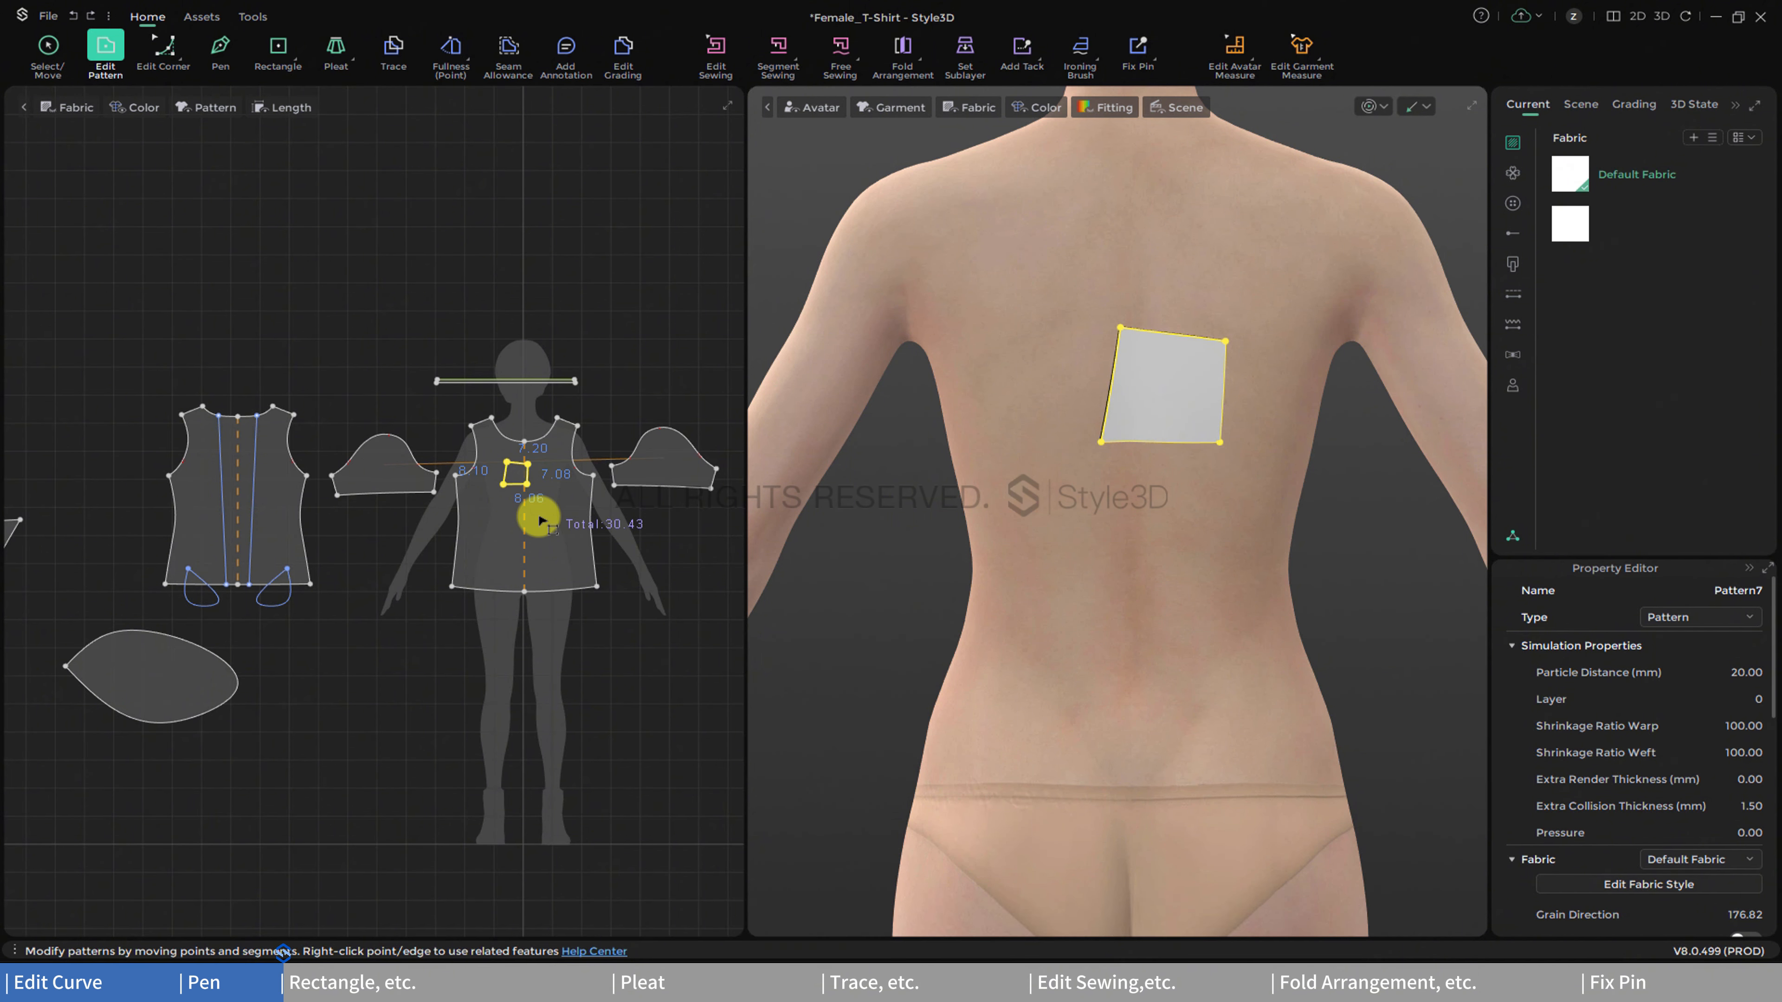
- Draw a wide rectangular pattern piece below the back piece and a small internal rectangle near the back piece's hem
{"action": "left_click", "coordinate": [278, 47]}
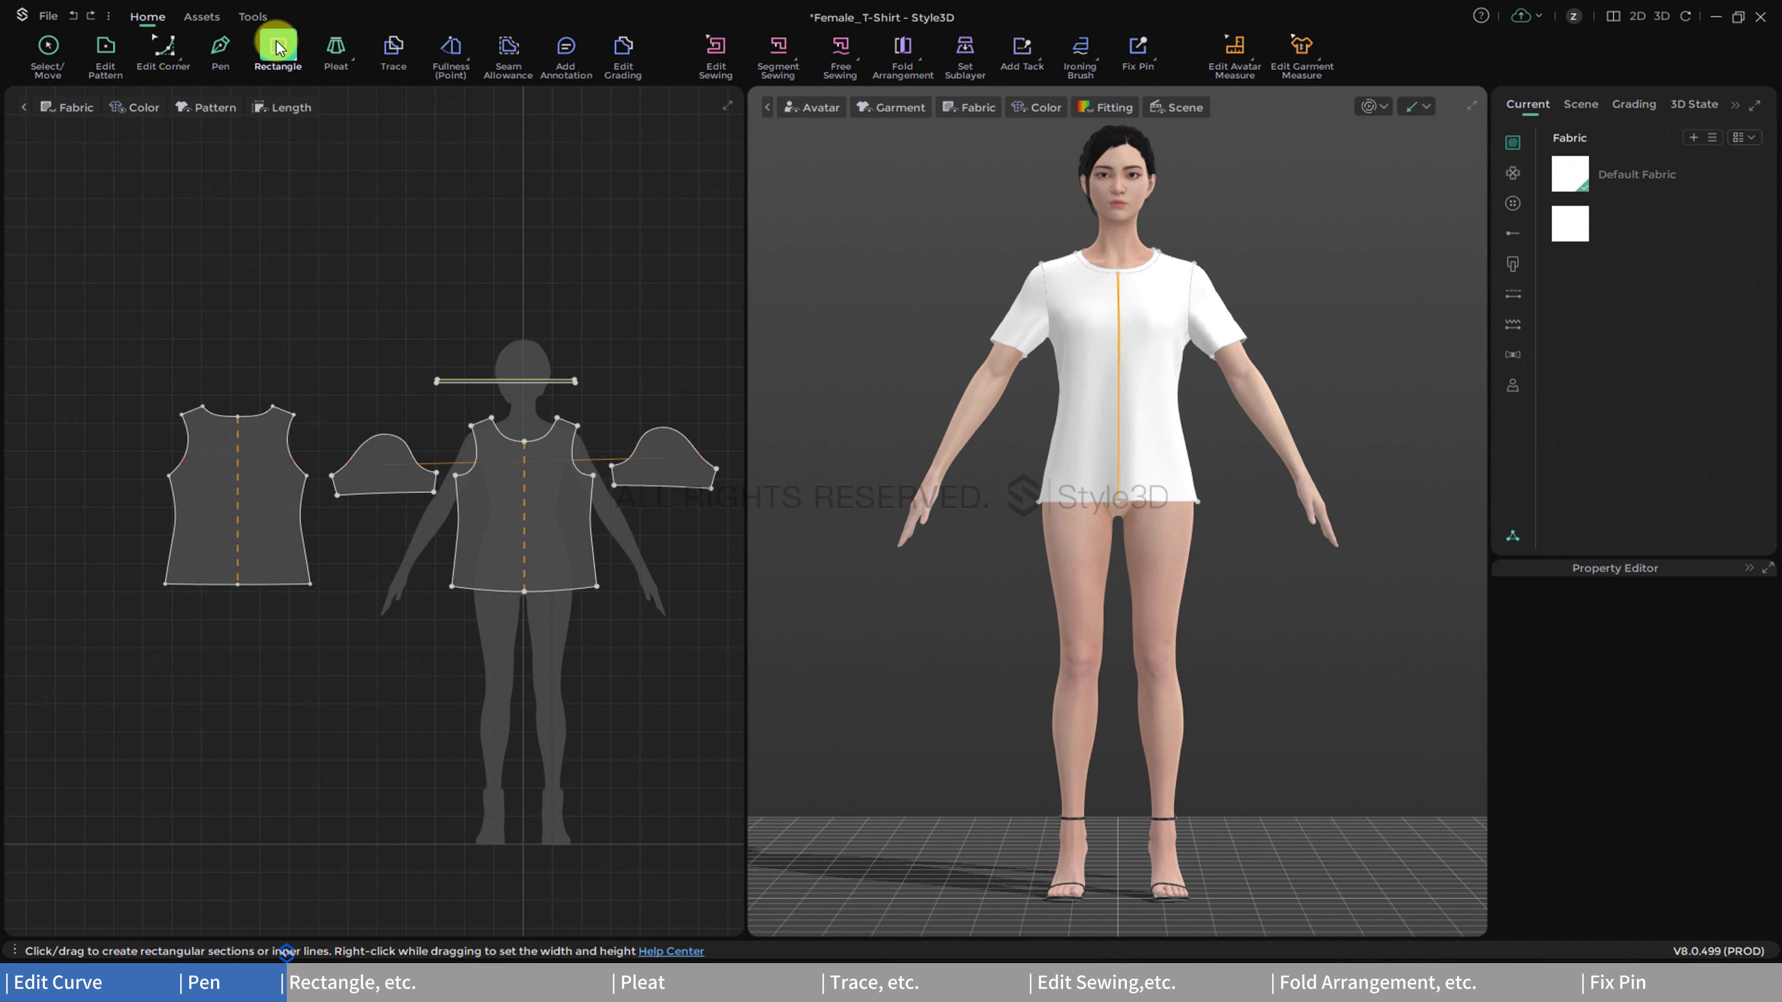
{"action": "left_click", "coordinate": [296, 56]}
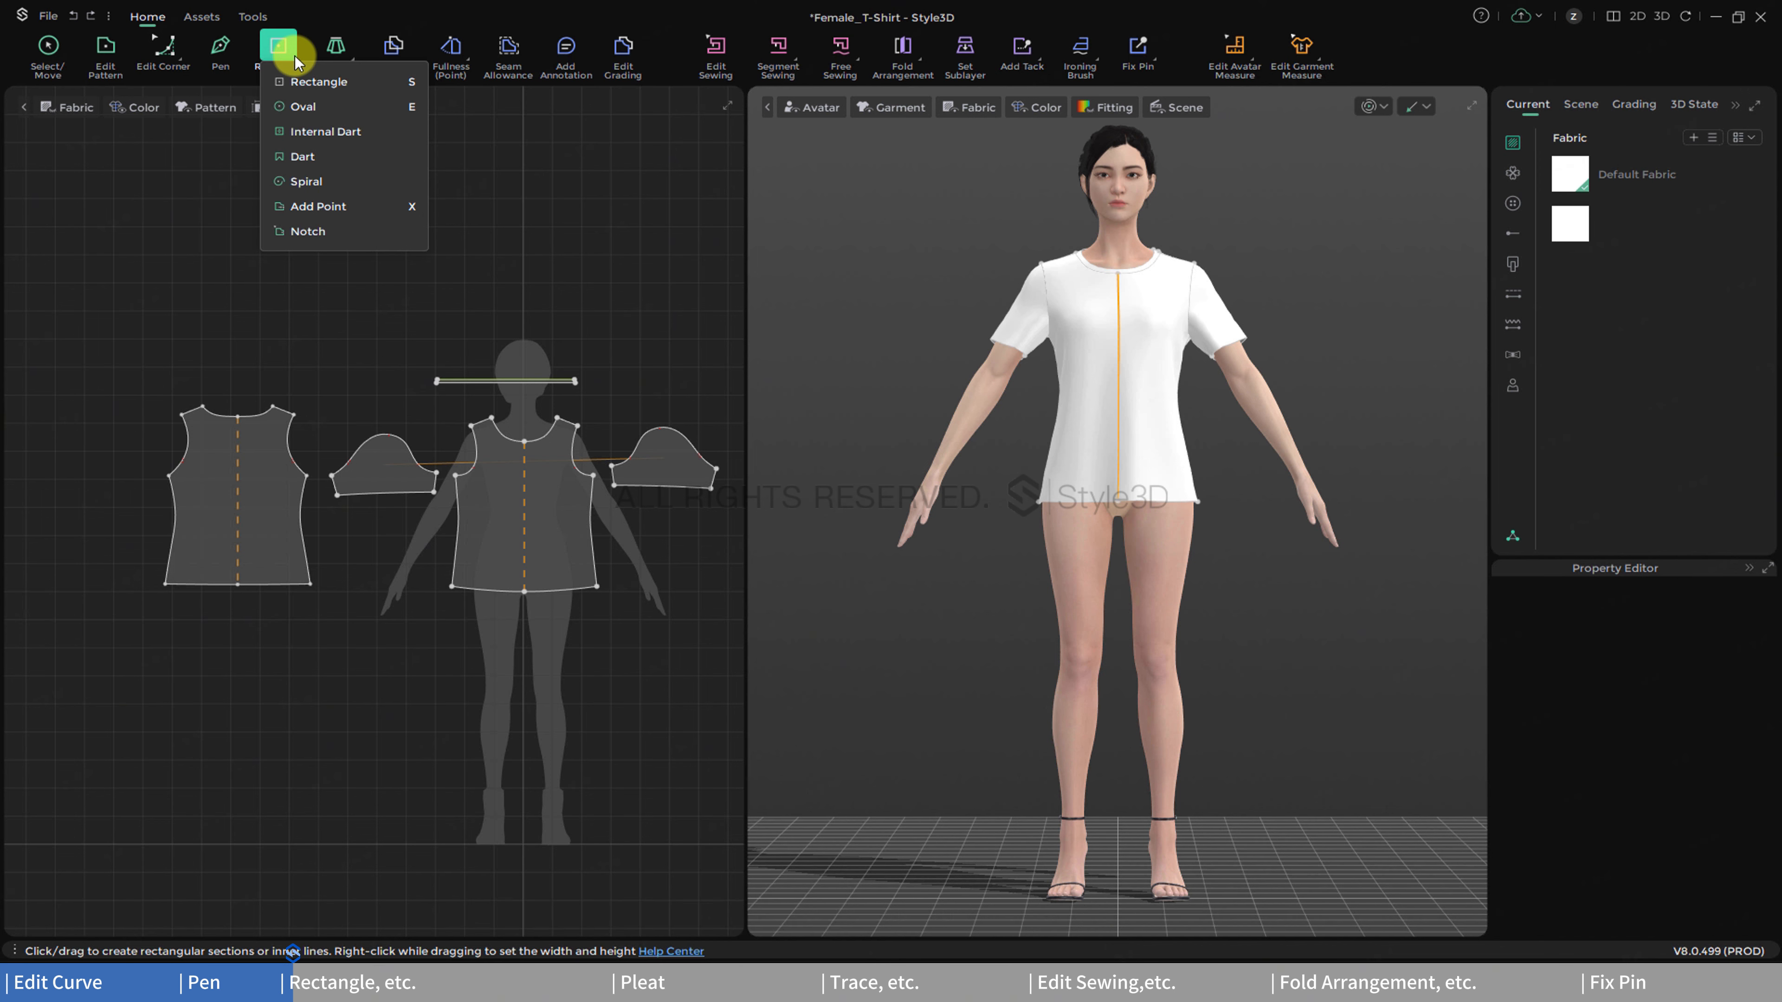
{"action": "left_click", "coordinate": [301, 82]}
{"action": "middle_click_drag", "start_coordinate": [228, 713], "coordinate": [290, 661]}
{"action": "left_click_drag", "start_coordinate": [201, 594], "coordinate": [456, 726]}
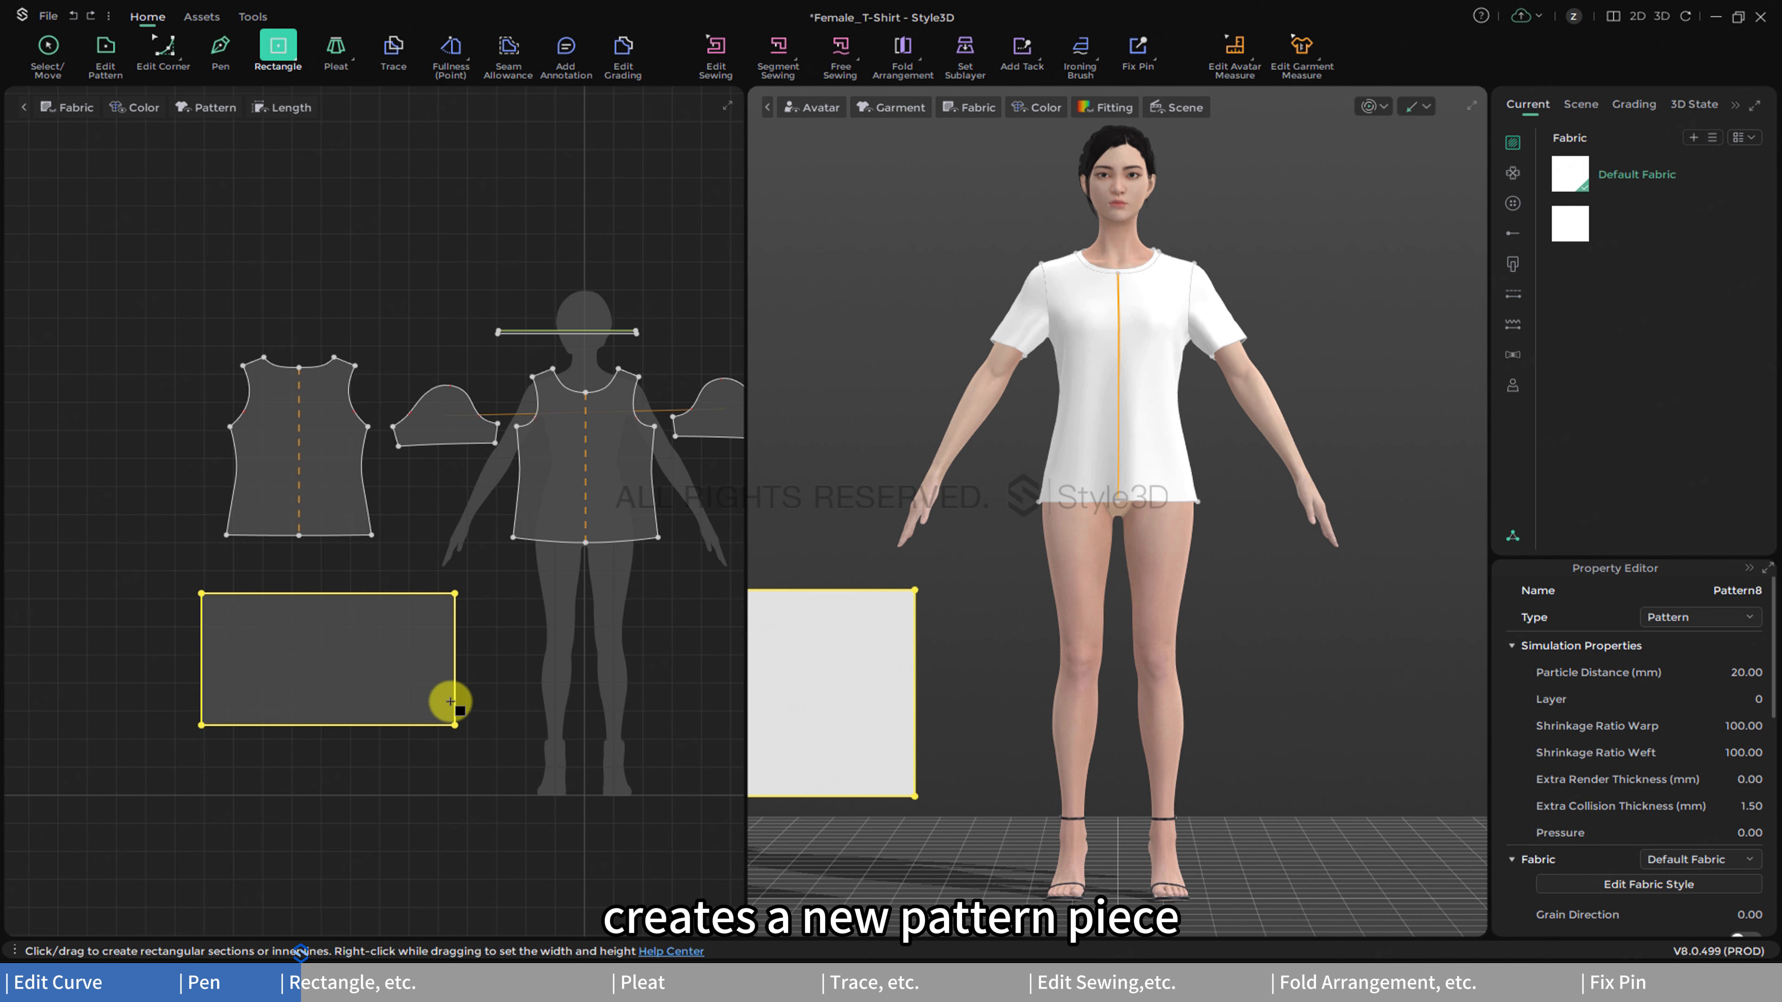
{"action": "left_click_drag", "start_coordinate": [348, 500], "coordinate": [354, 504]}
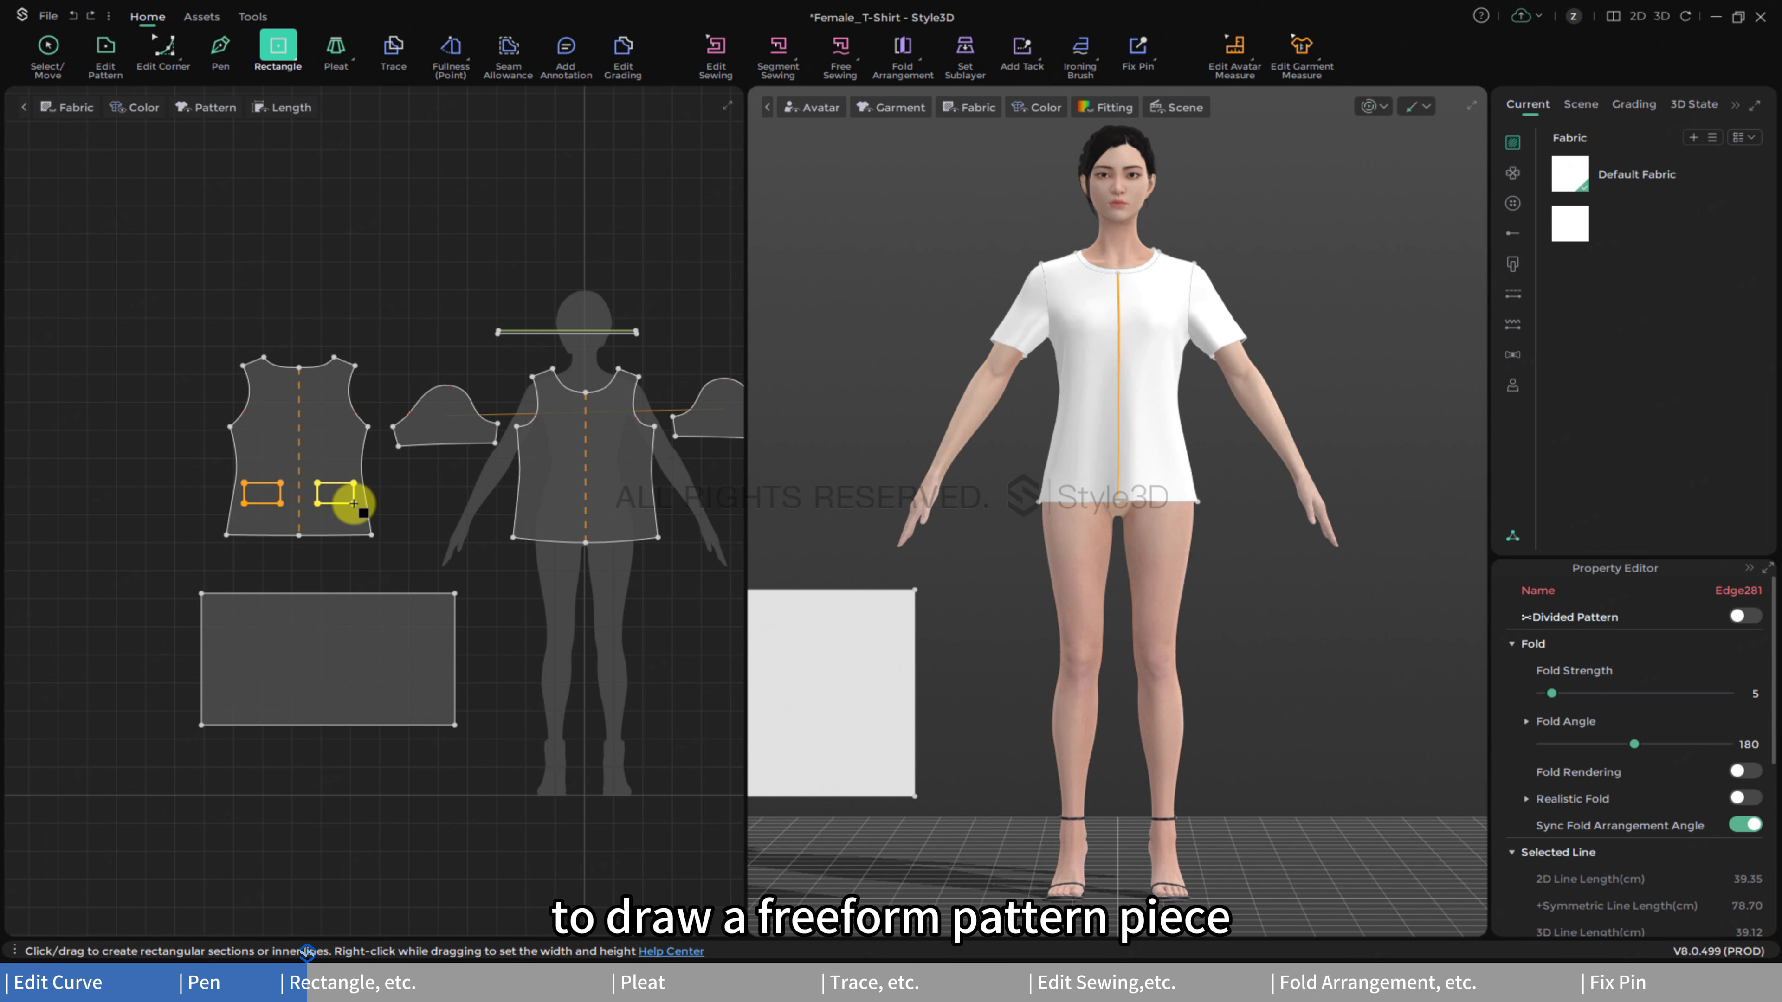
- Create a 50 × 50 cm rectangle piece just below the front piece and draw a larger square piece below the avatar's feet
{"action": "middle_click_drag", "start_coordinate": [577, 665], "coordinate": [409, 629]}
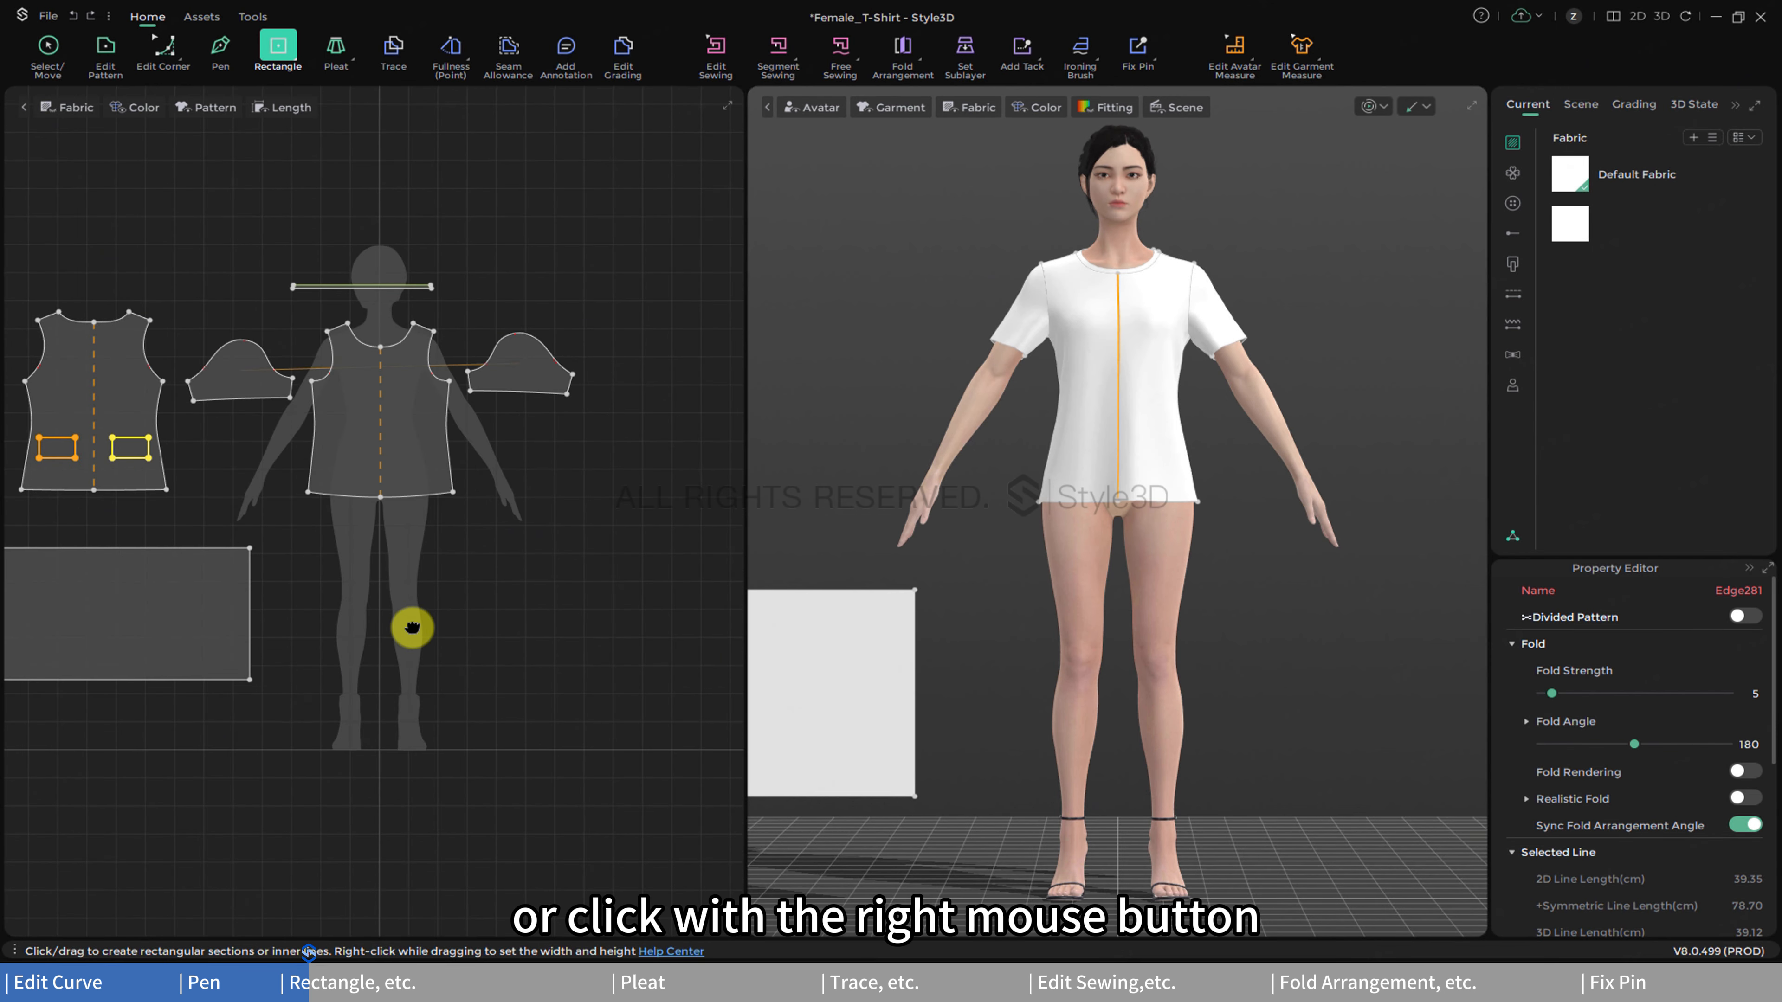
{"action": "right_click", "coordinate": [364, 579]}
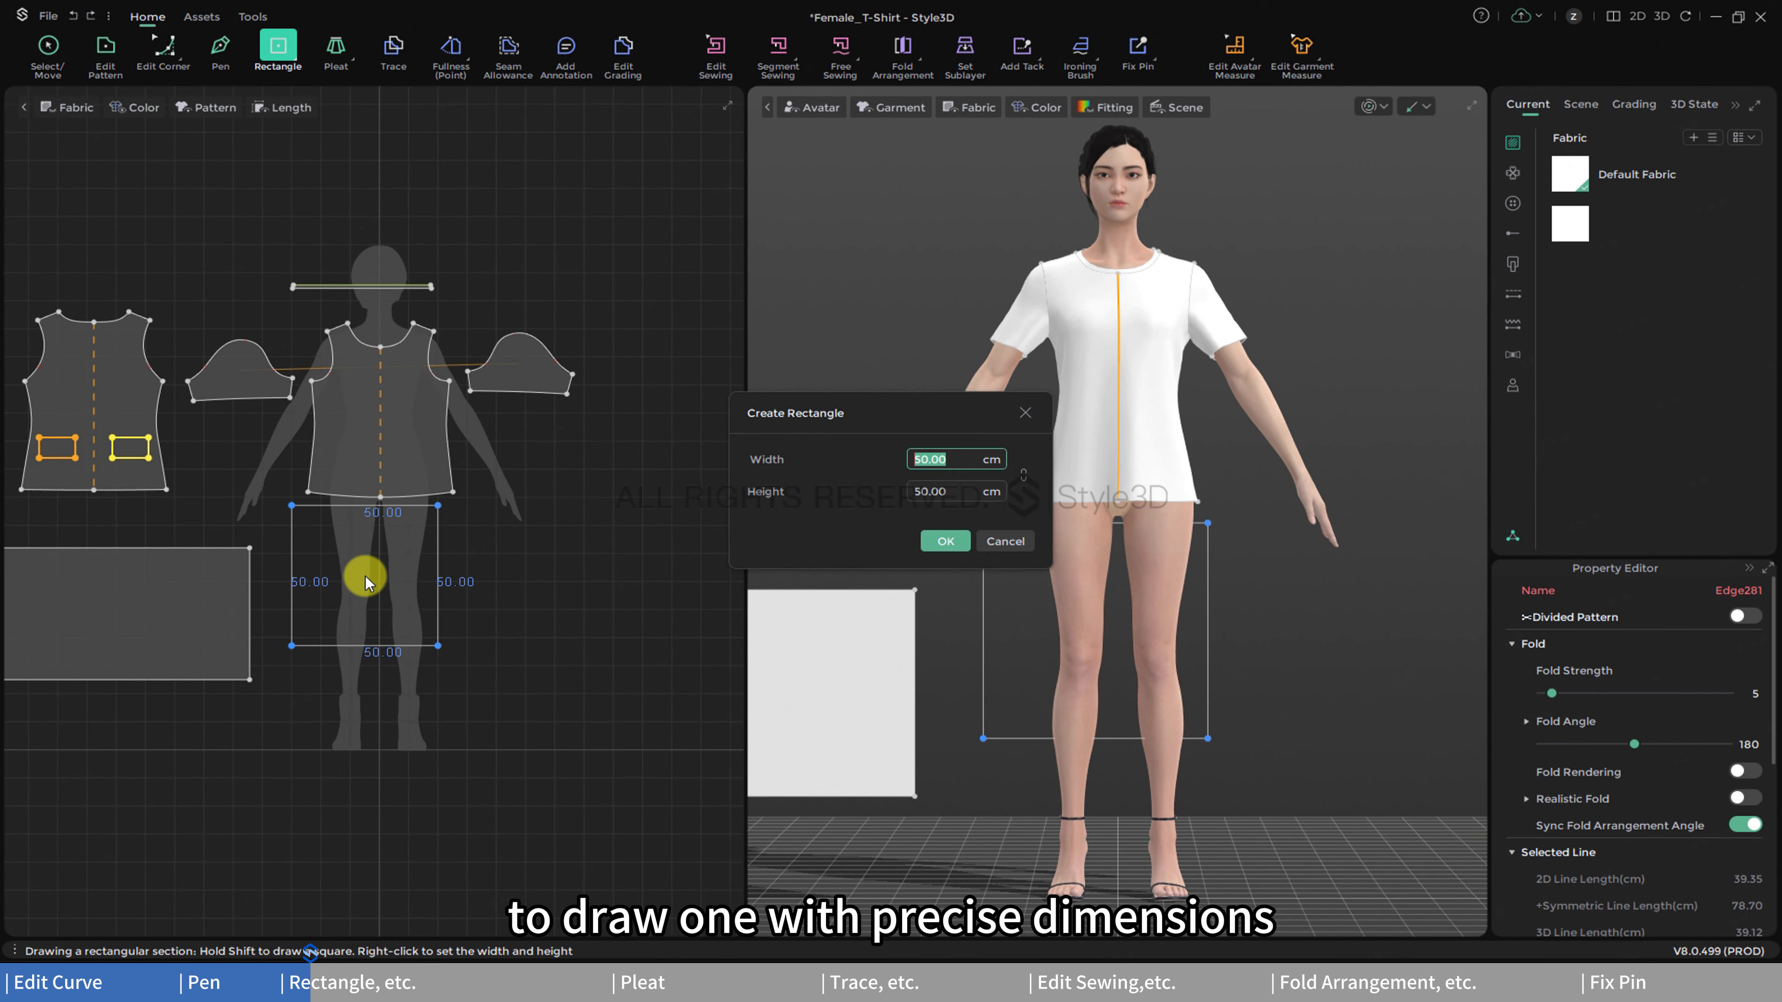
{"action": "left_click", "coordinate": [947, 541]}
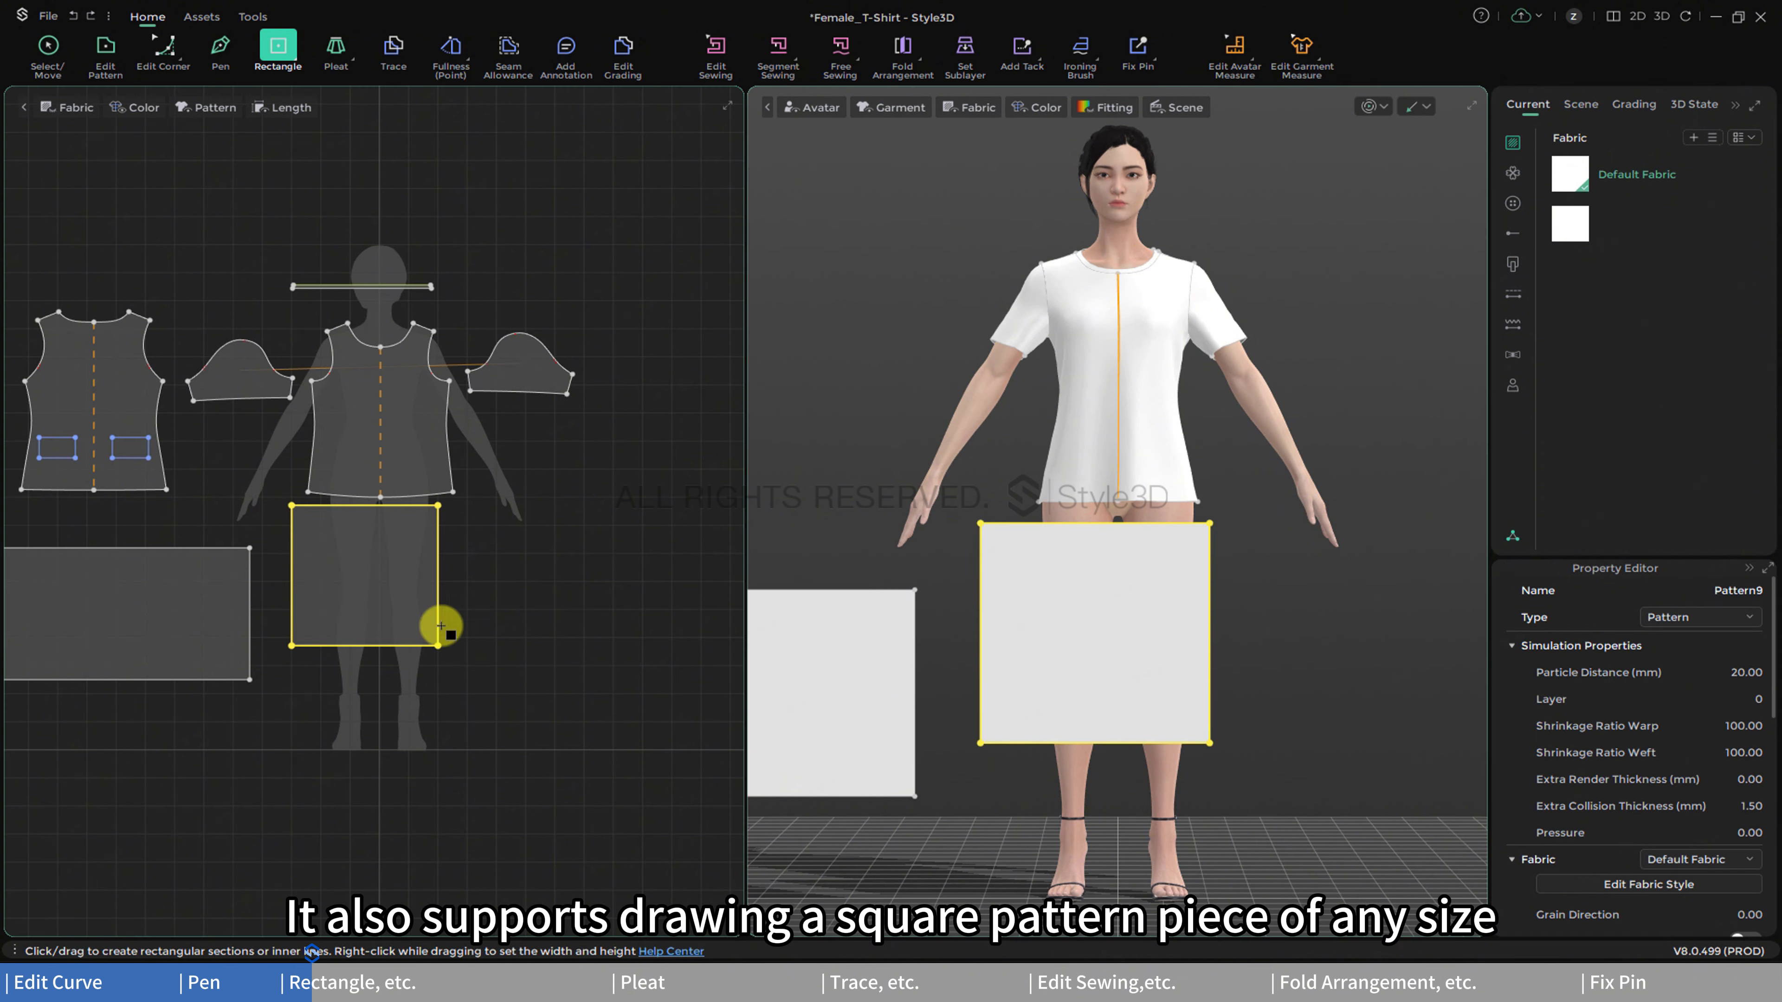
{"action": "middle_click_drag", "start_coordinate": [310, 744], "coordinate": [390, 673]}
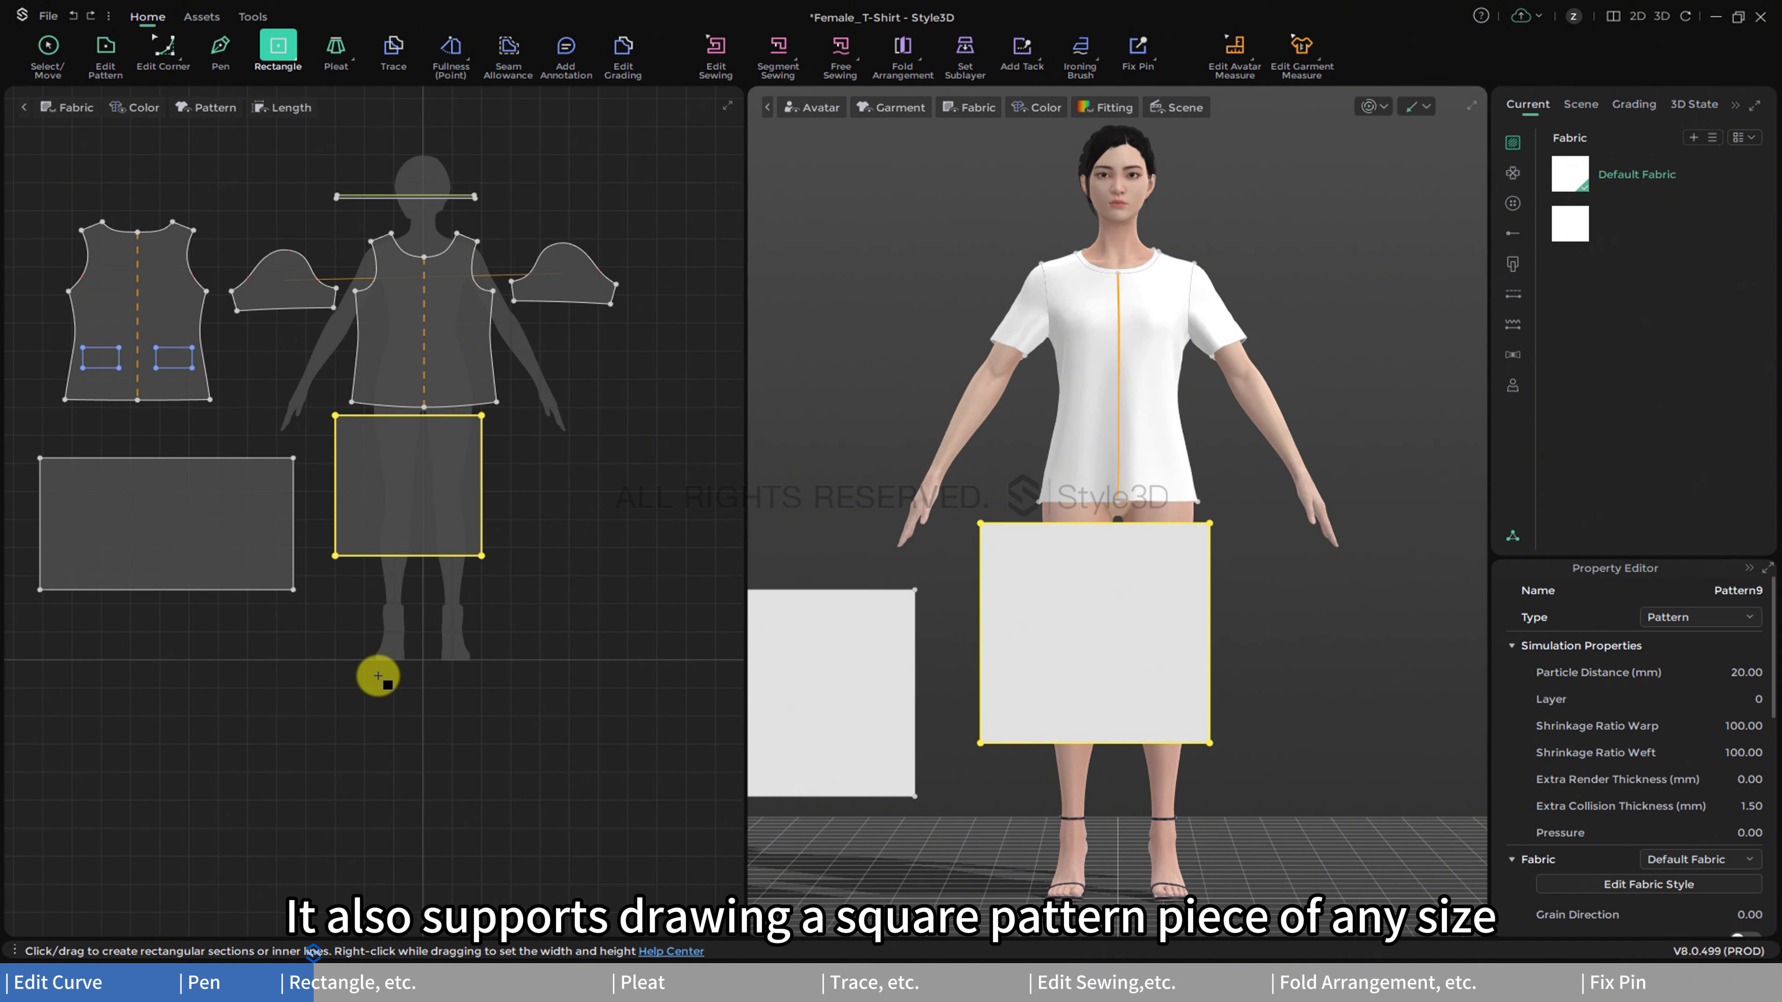
{"action": "mouse_move", "coordinate": [378, 676]}
{"action": "left_mouse_down"}
{"action": "mouse_move", "coordinate": [477, 784]}
{"action": "mouse_move", "coordinate": [595, 865]}
{"action": "left_mouse_up"}
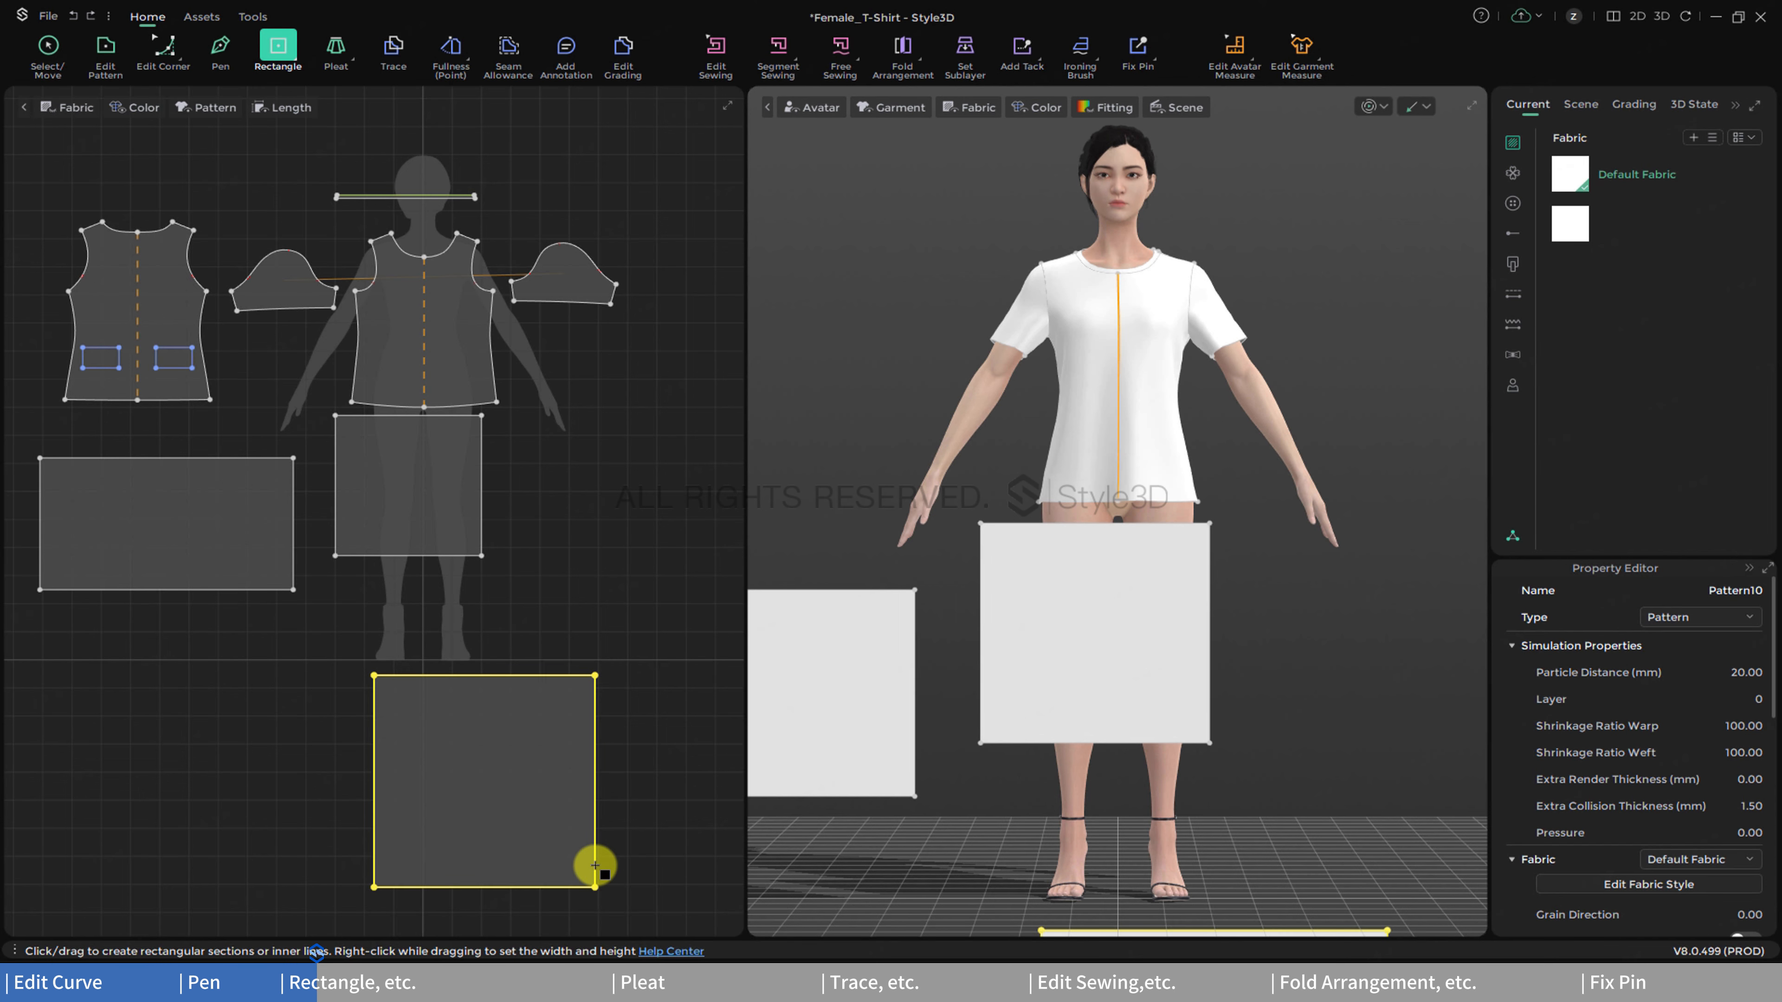
- Create a 50 × 50 cm circular piece with the Oval tool below the wide rectangle and draw a flat horizontal ellipse beneath it
{"action": "left_click", "coordinate": [292, 59]}
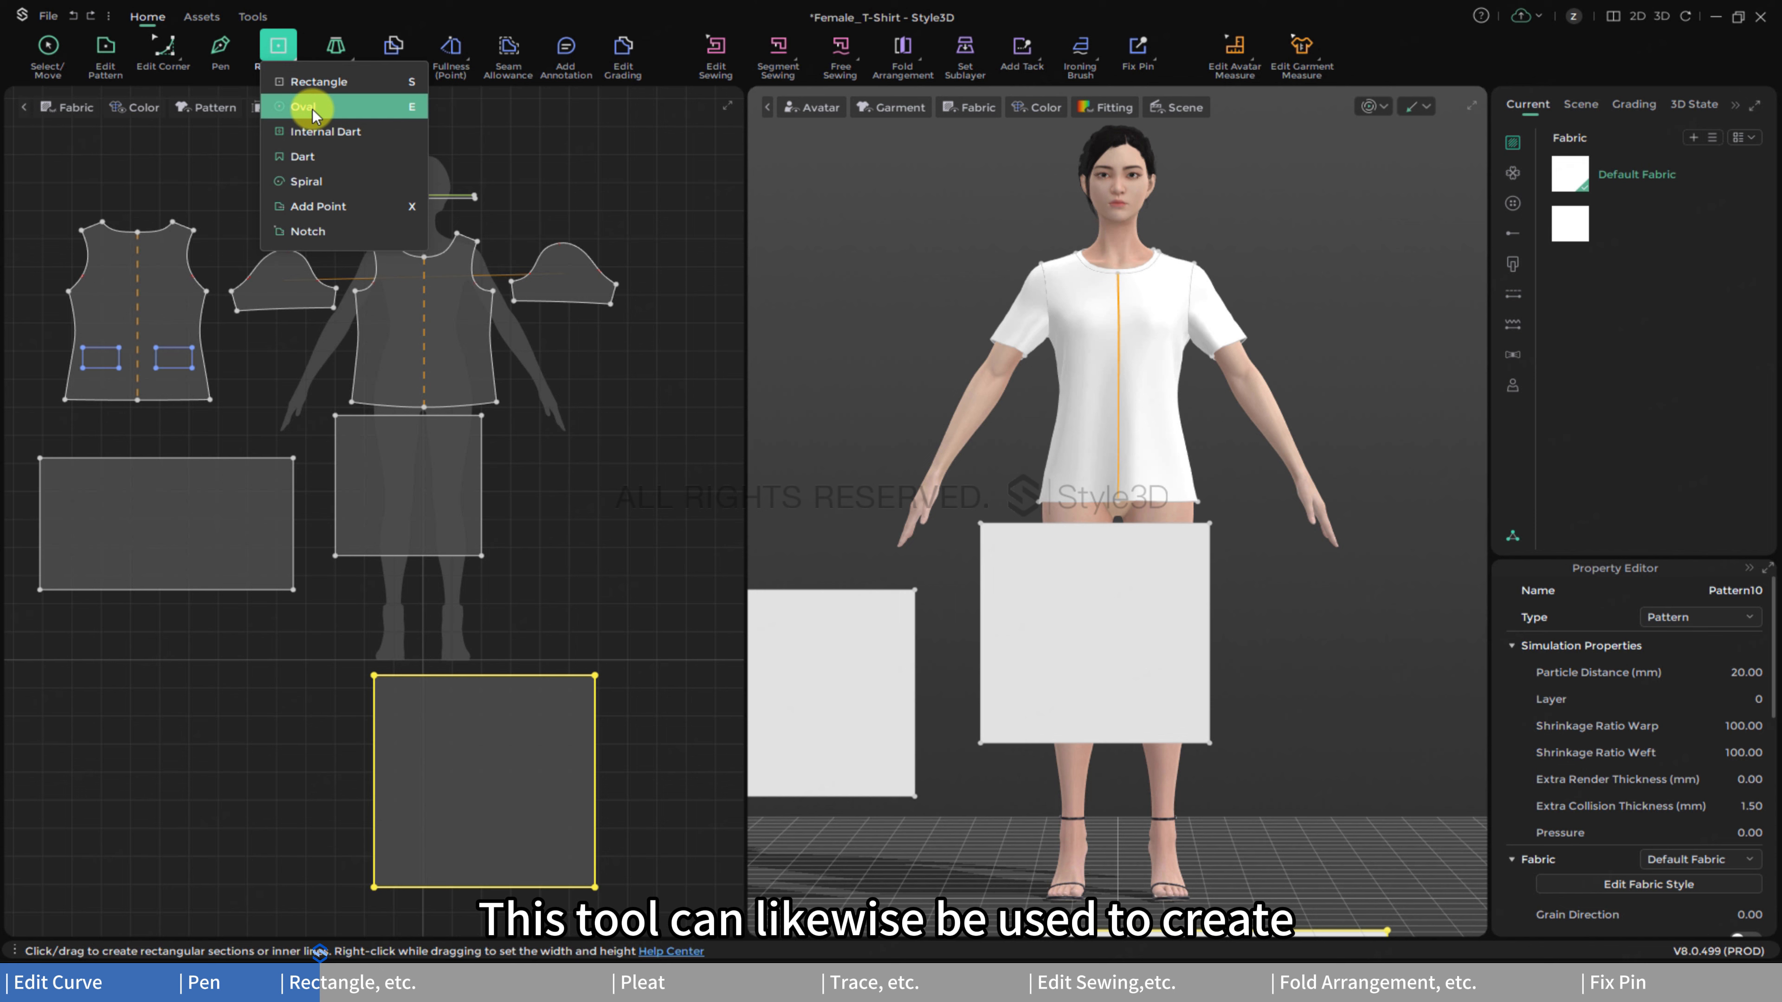
{"action": "left_click", "coordinate": [308, 107]}
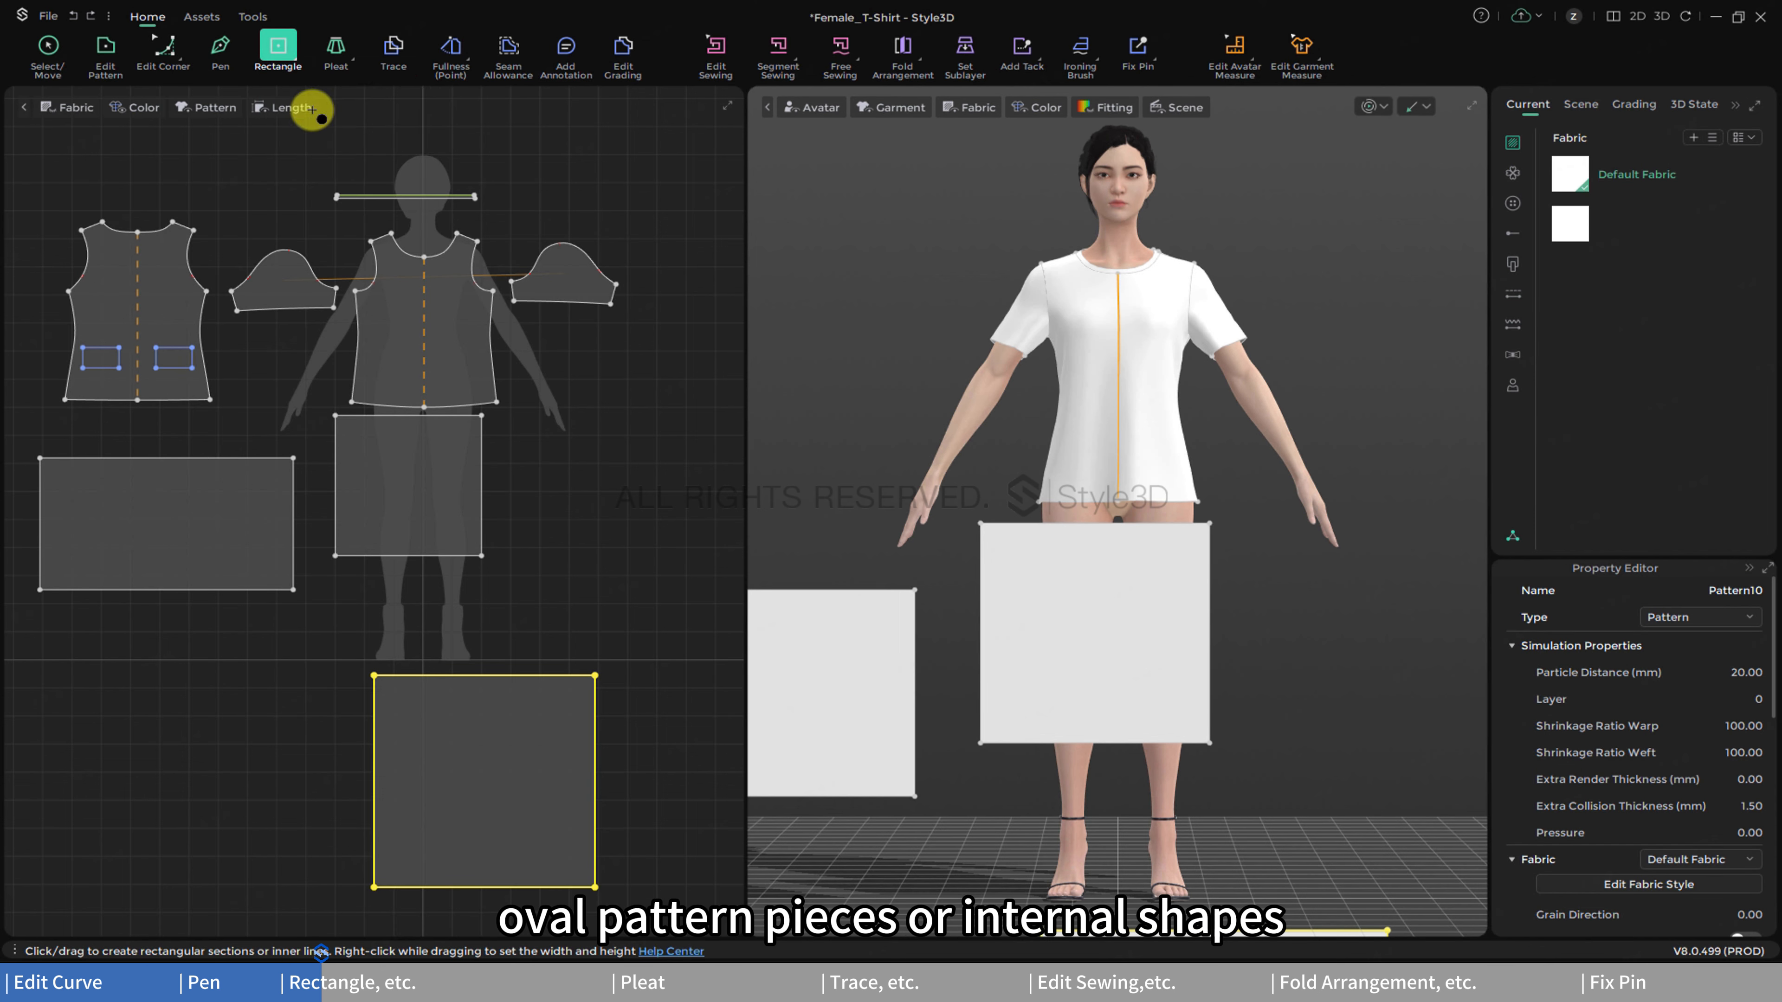
{"action": "left_click", "coordinate": [104, 680]}
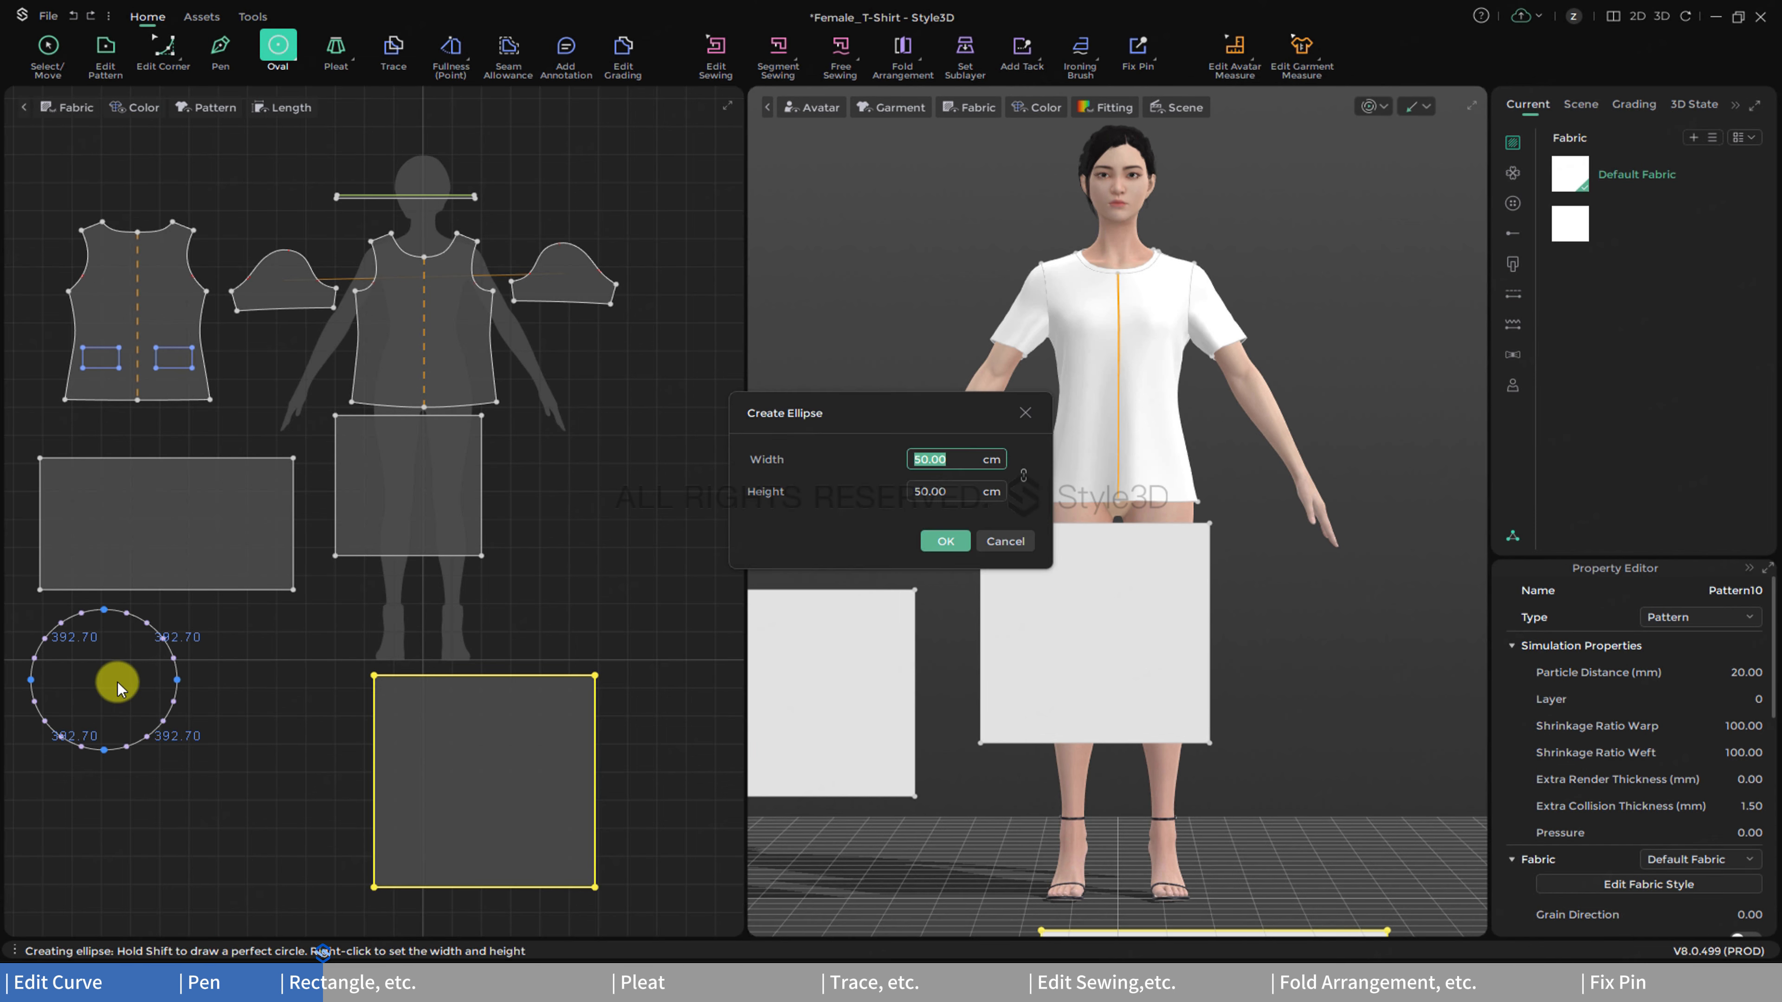
{"action": "left_click", "coordinate": [945, 541]}
{"action": "middle_click_drag", "start_coordinate": [270, 701], "coordinate": [485, 676]}
{"action": "left_click_drag", "start_coordinate": [281, 756], "coordinate": [484, 812]}
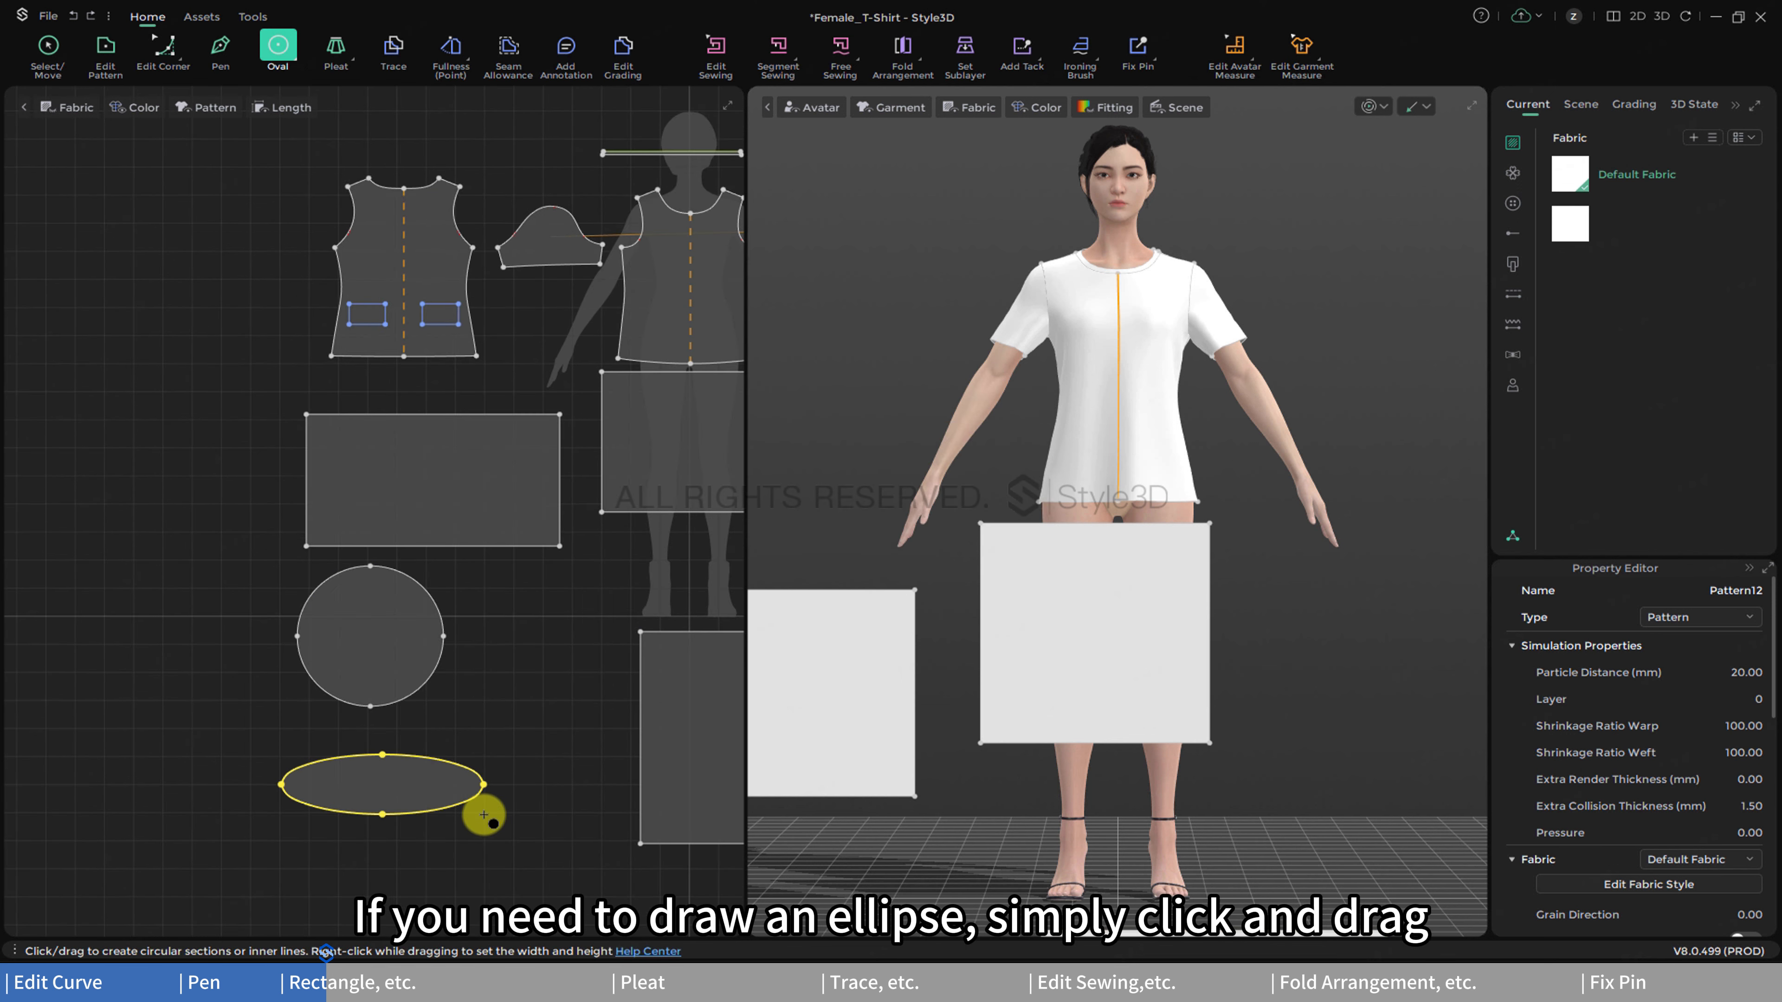
- Draw a perfect circle pattern piece in the empty area beside the back piece and the wide rectangle
{"action": "scroll", "coordinate": [544, 698], "scroll_direction": "down", "scroll_amount": 2}
{"action": "scroll", "coordinate": [545, 698], "scroll_direction": "down", "scroll_amount": 2}
{"action": "middle_click_drag", "start_coordinate": [561, 671], "coordinate": [449, 676]}
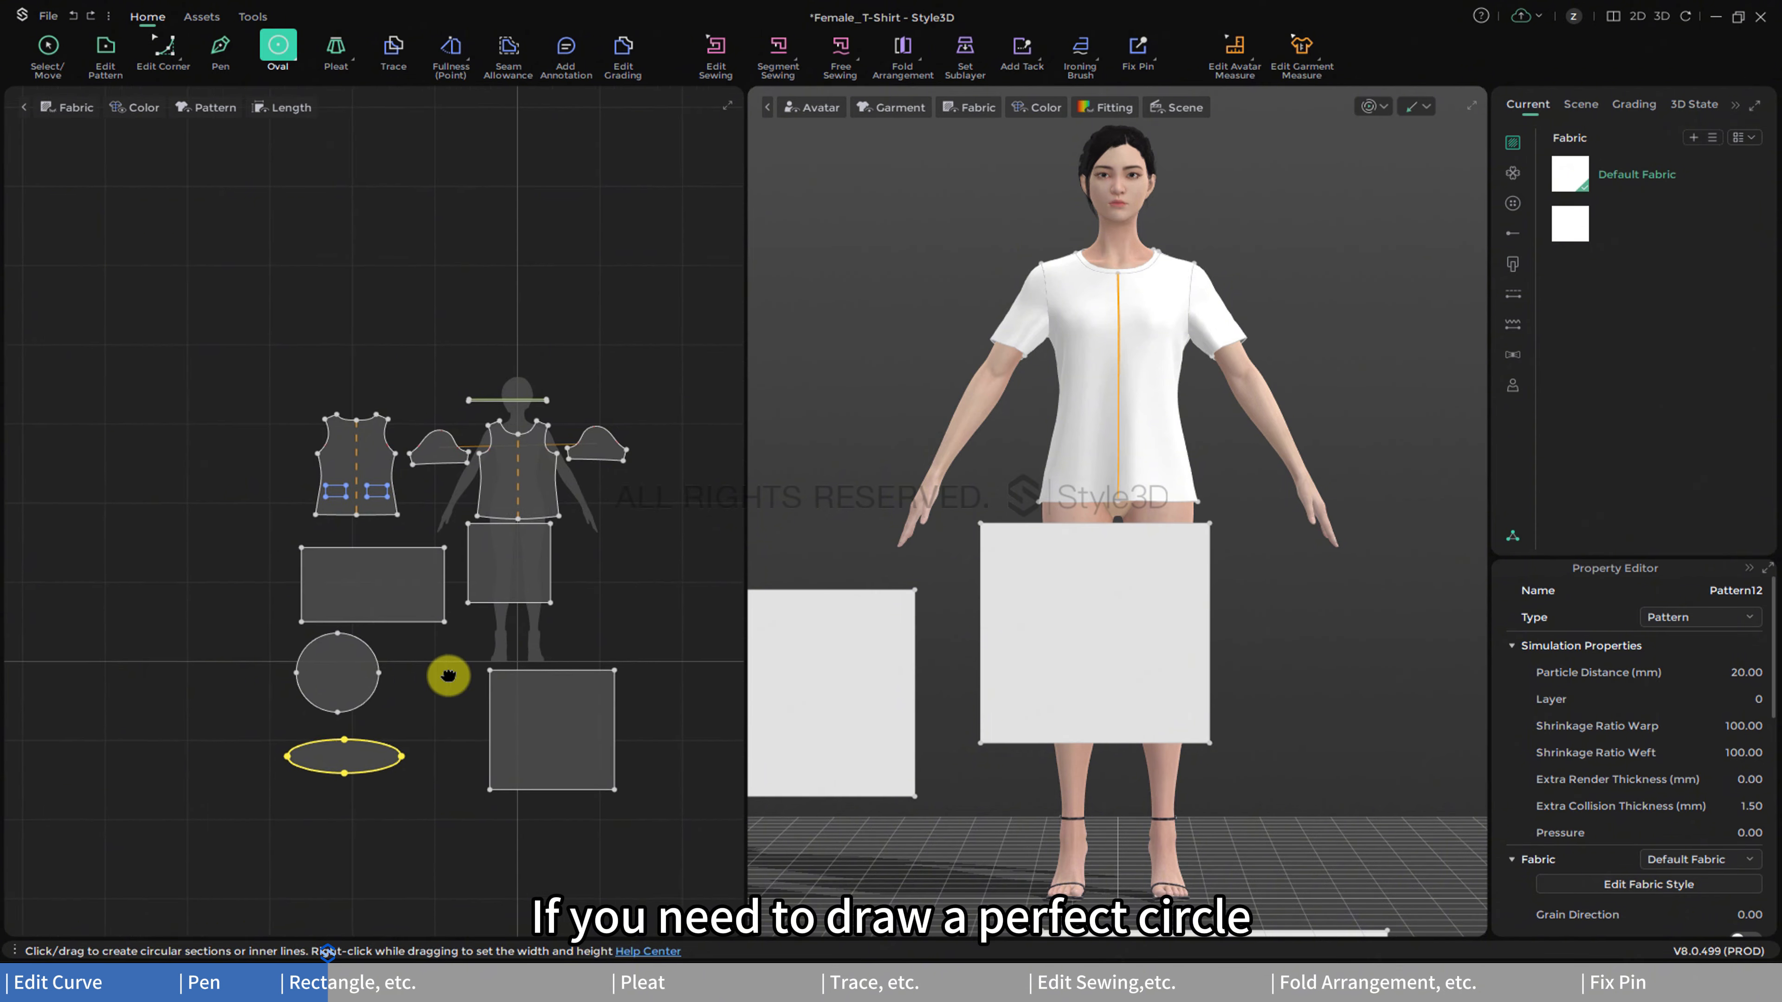
{"action": "scroll", "coordinate": [452, 676], "scroll_direction": "up", "scroll_amount": 2}
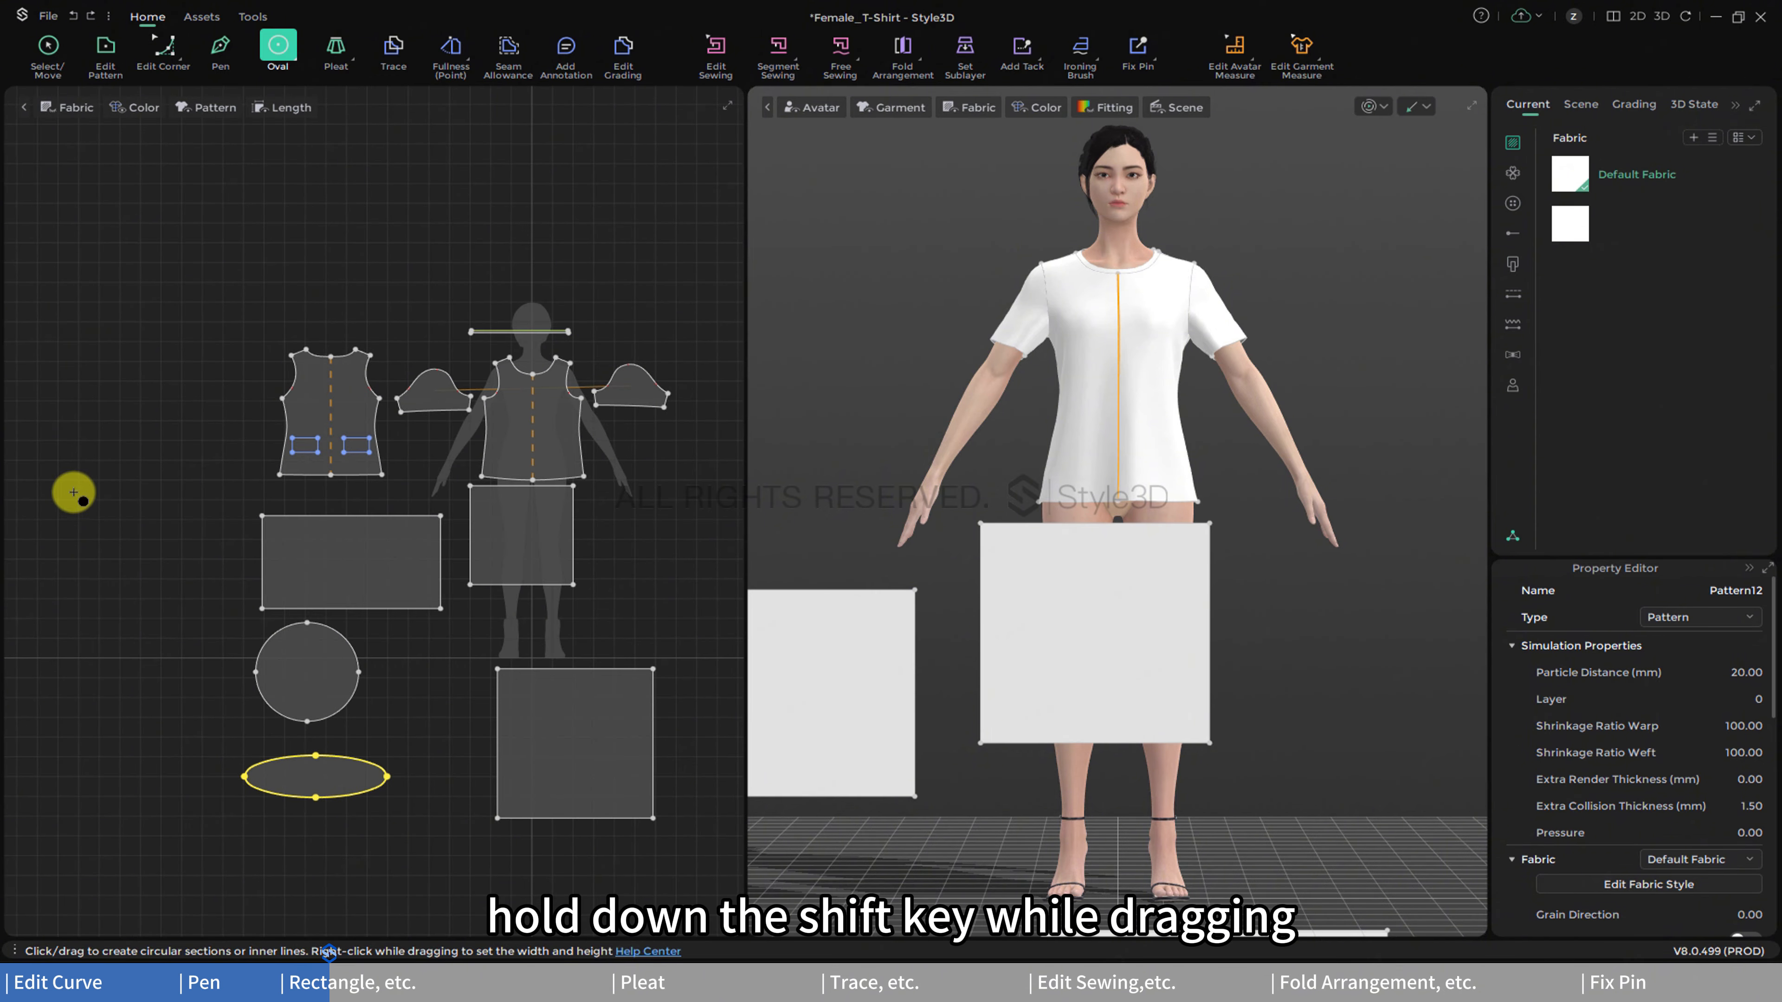
{"action": "left_click_drag", "start_coordinate": [70, 491], "coordinate": [202, 632], "text": "shift"}
- Try symmetric internal darts on the front piece, 1.50 cm wide per side and 10.00 cm up and down, with Sewing disabled, and undo them
{"action": "left_click", "coordinate": [278, 50]}
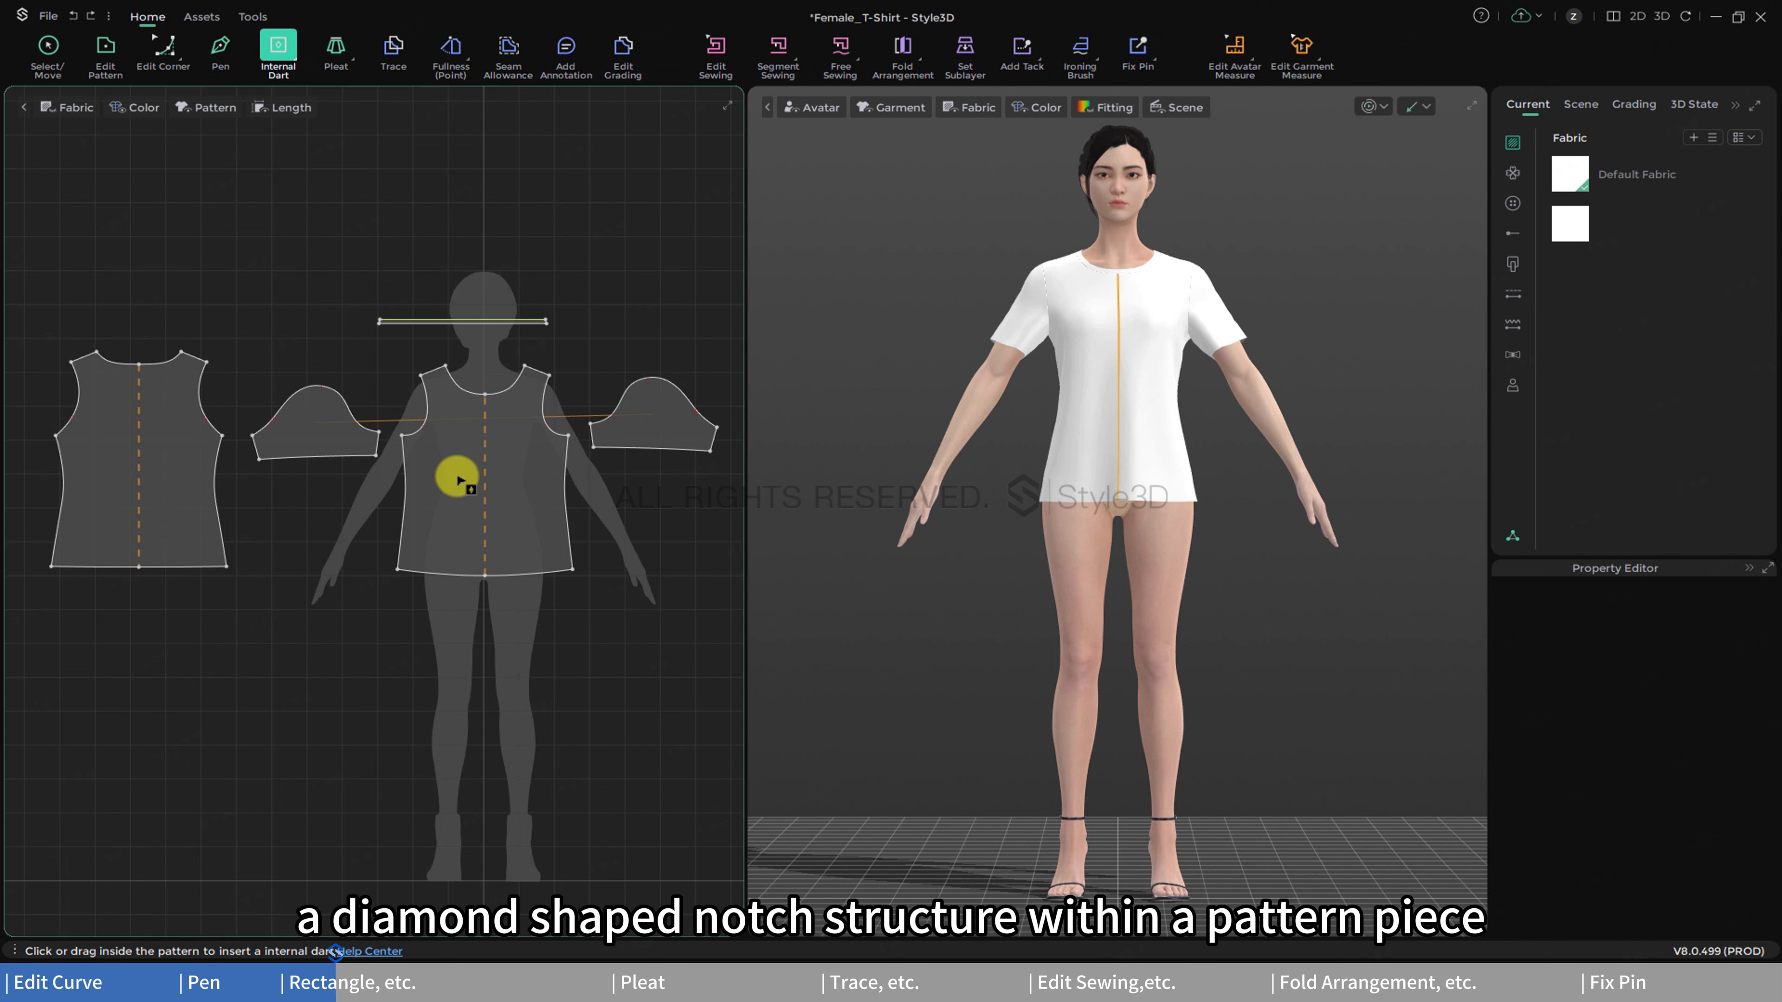
{"action": "left_click", "coordinate": [457, 511]}
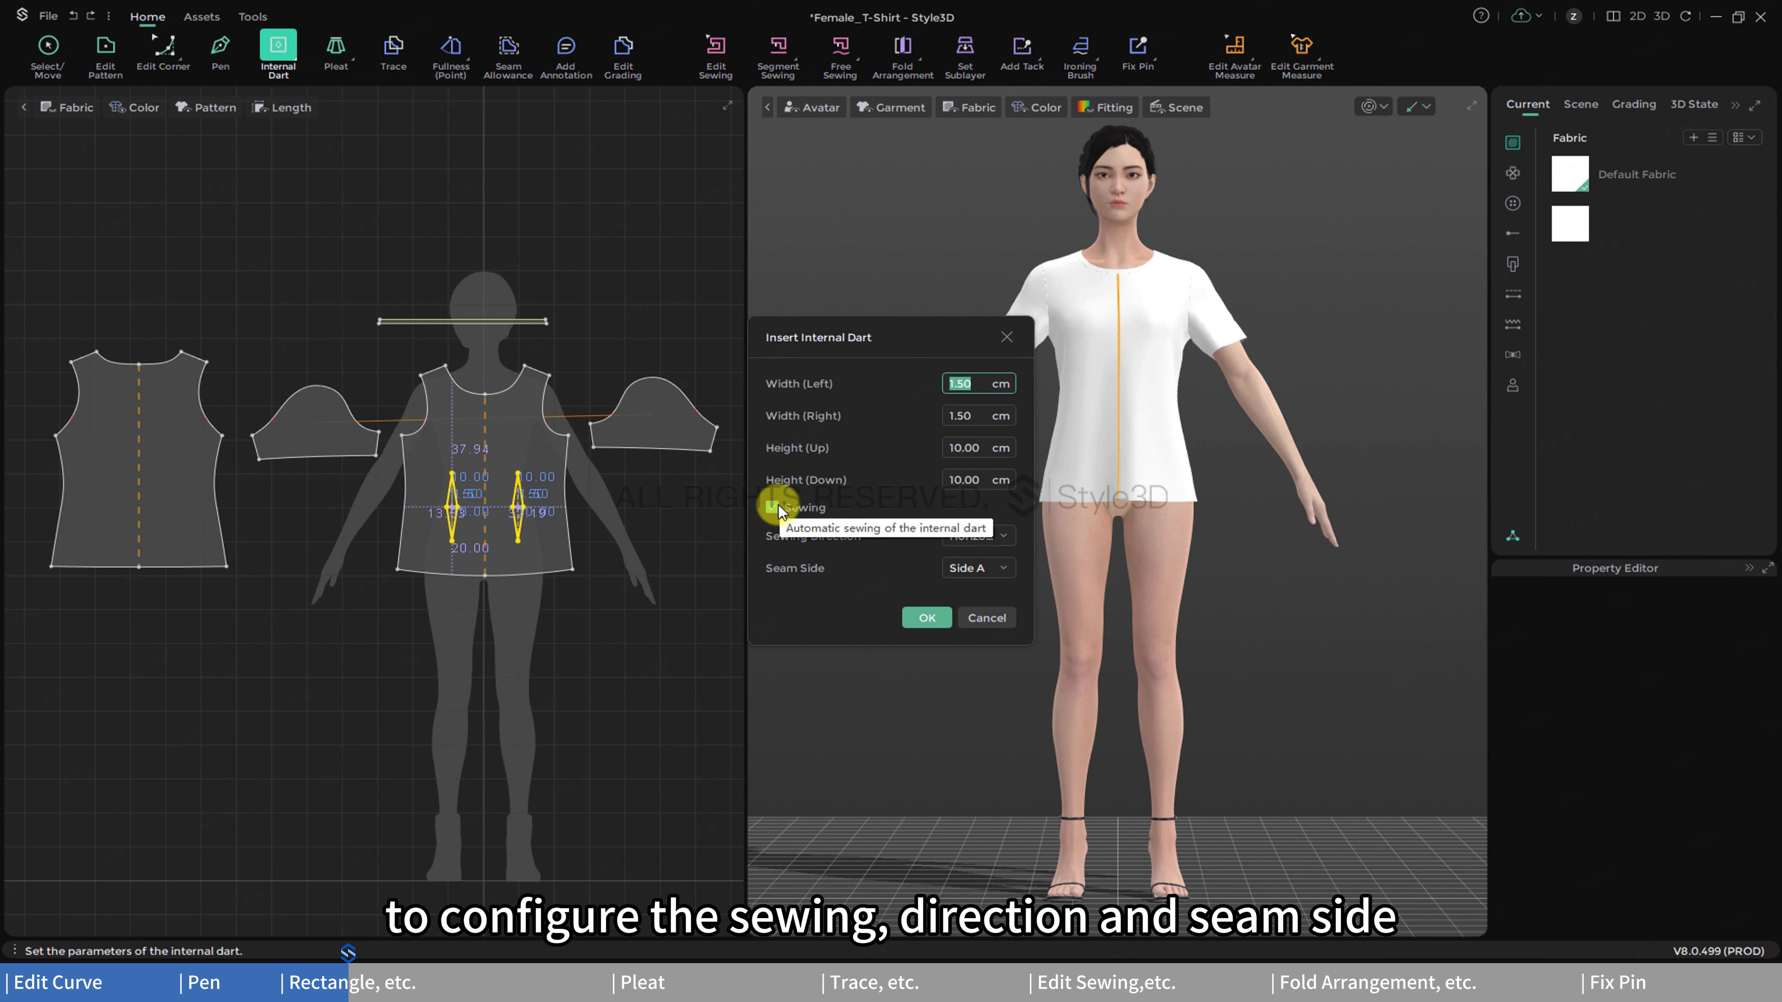
{"action": "left_click", "coordinate": [1003, 569]}
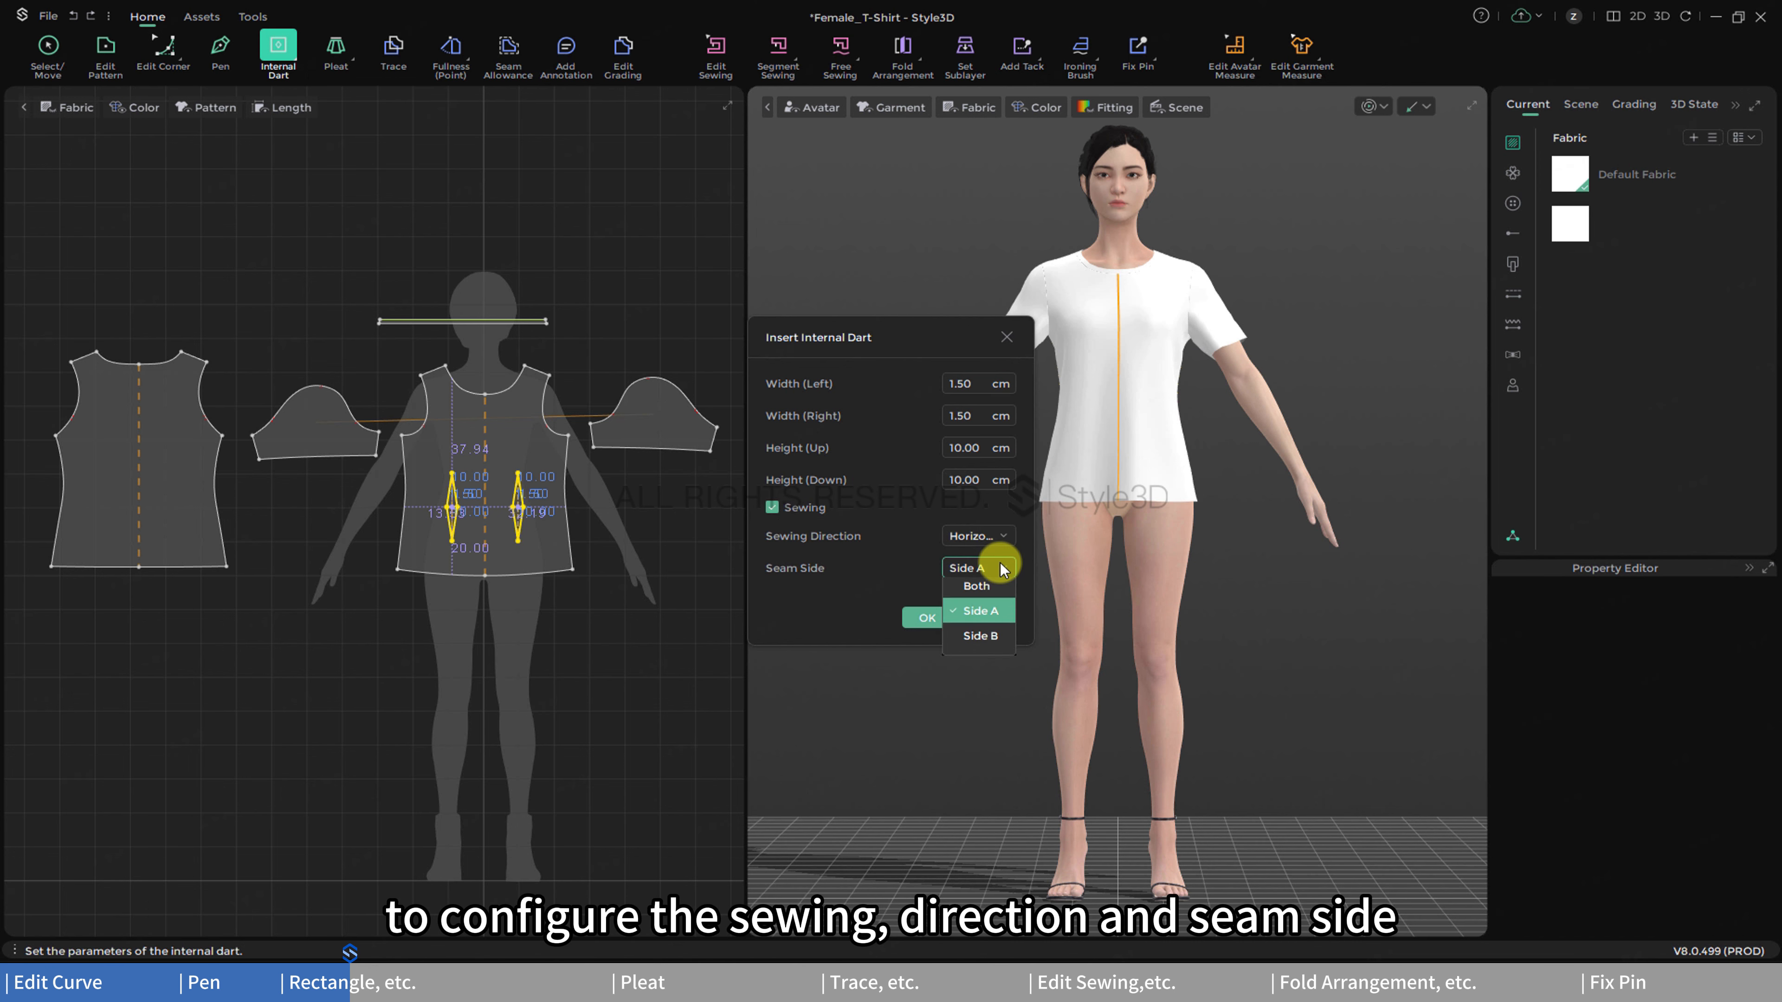
{"action": "left_click", "coordinate": [1001, 566]}
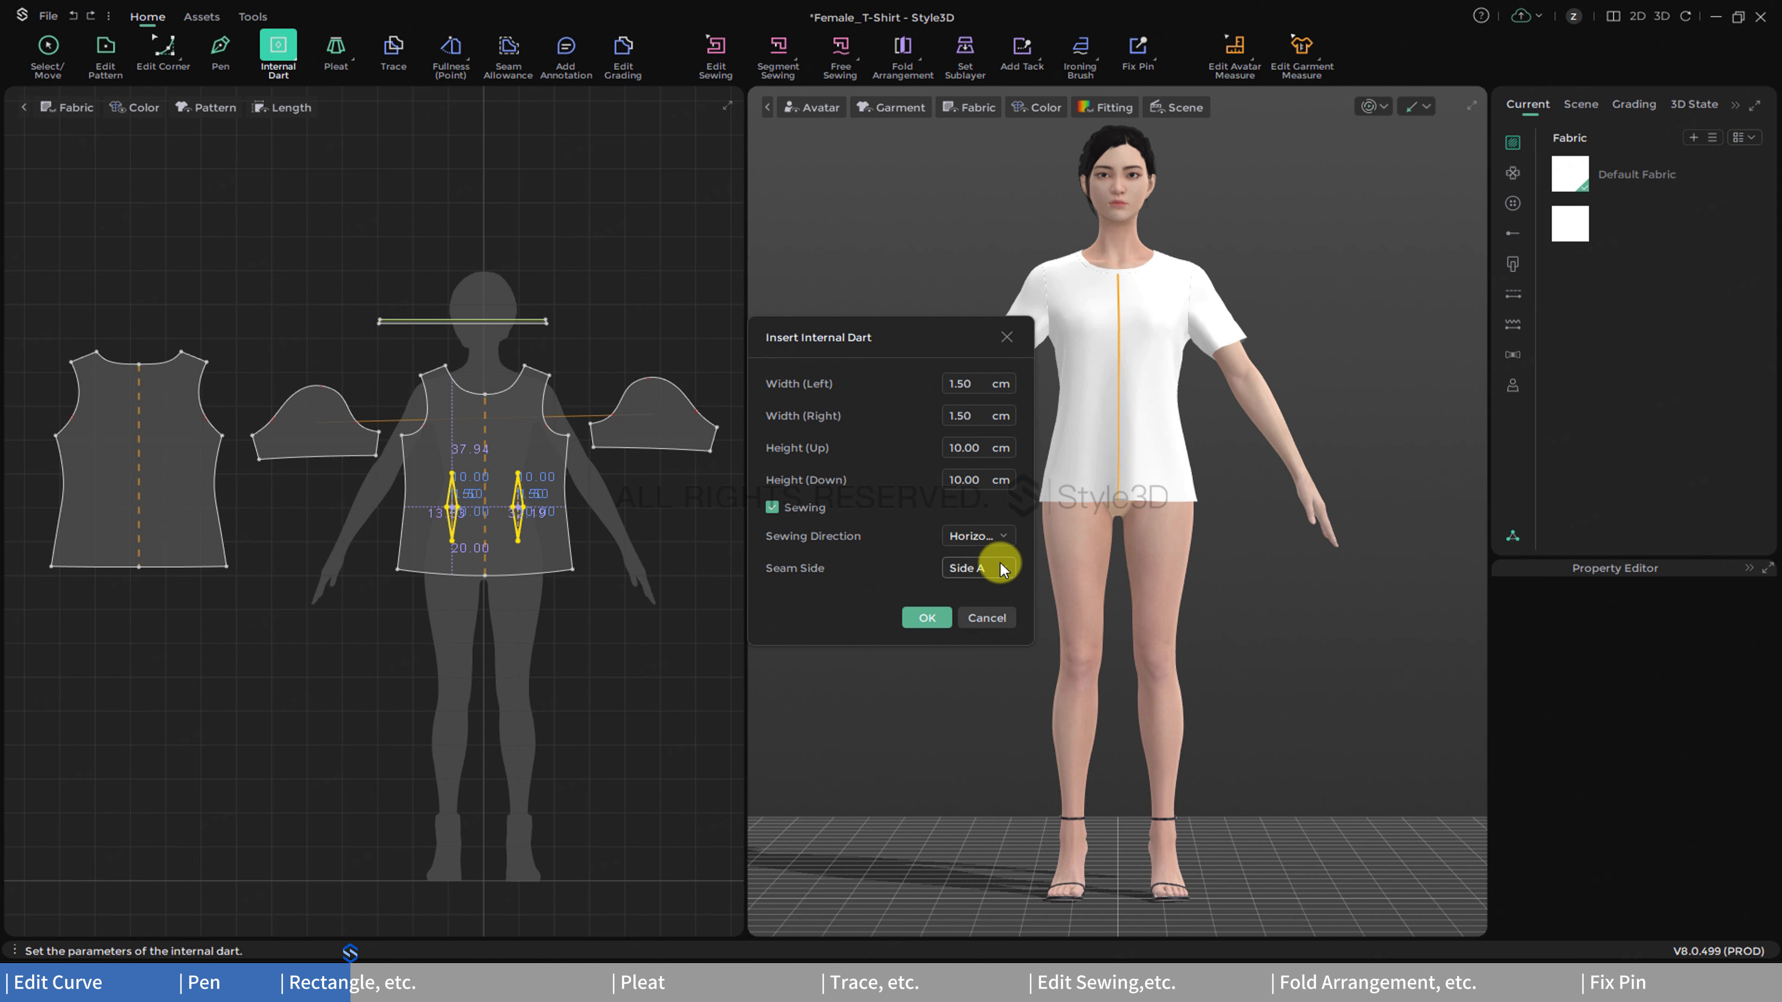
{"action": "left_click", "coordinate": [774, 507]}
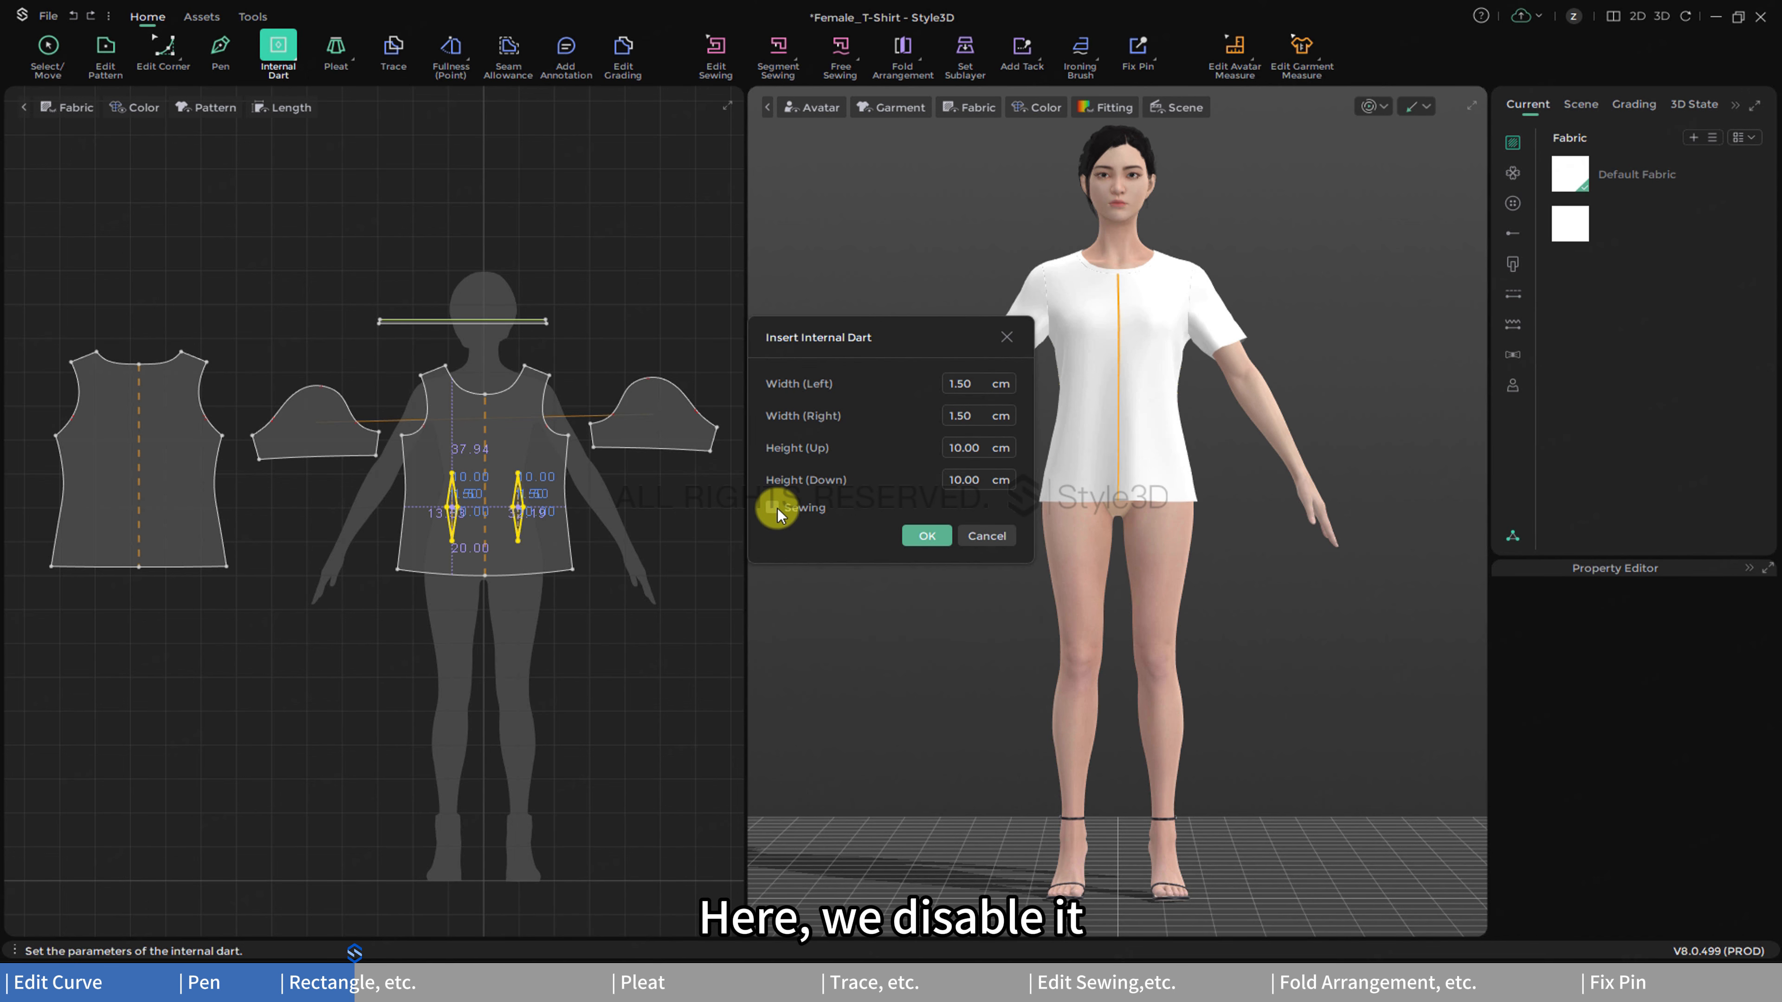
{"action": "left_click", "coordinate": [929, 531]}
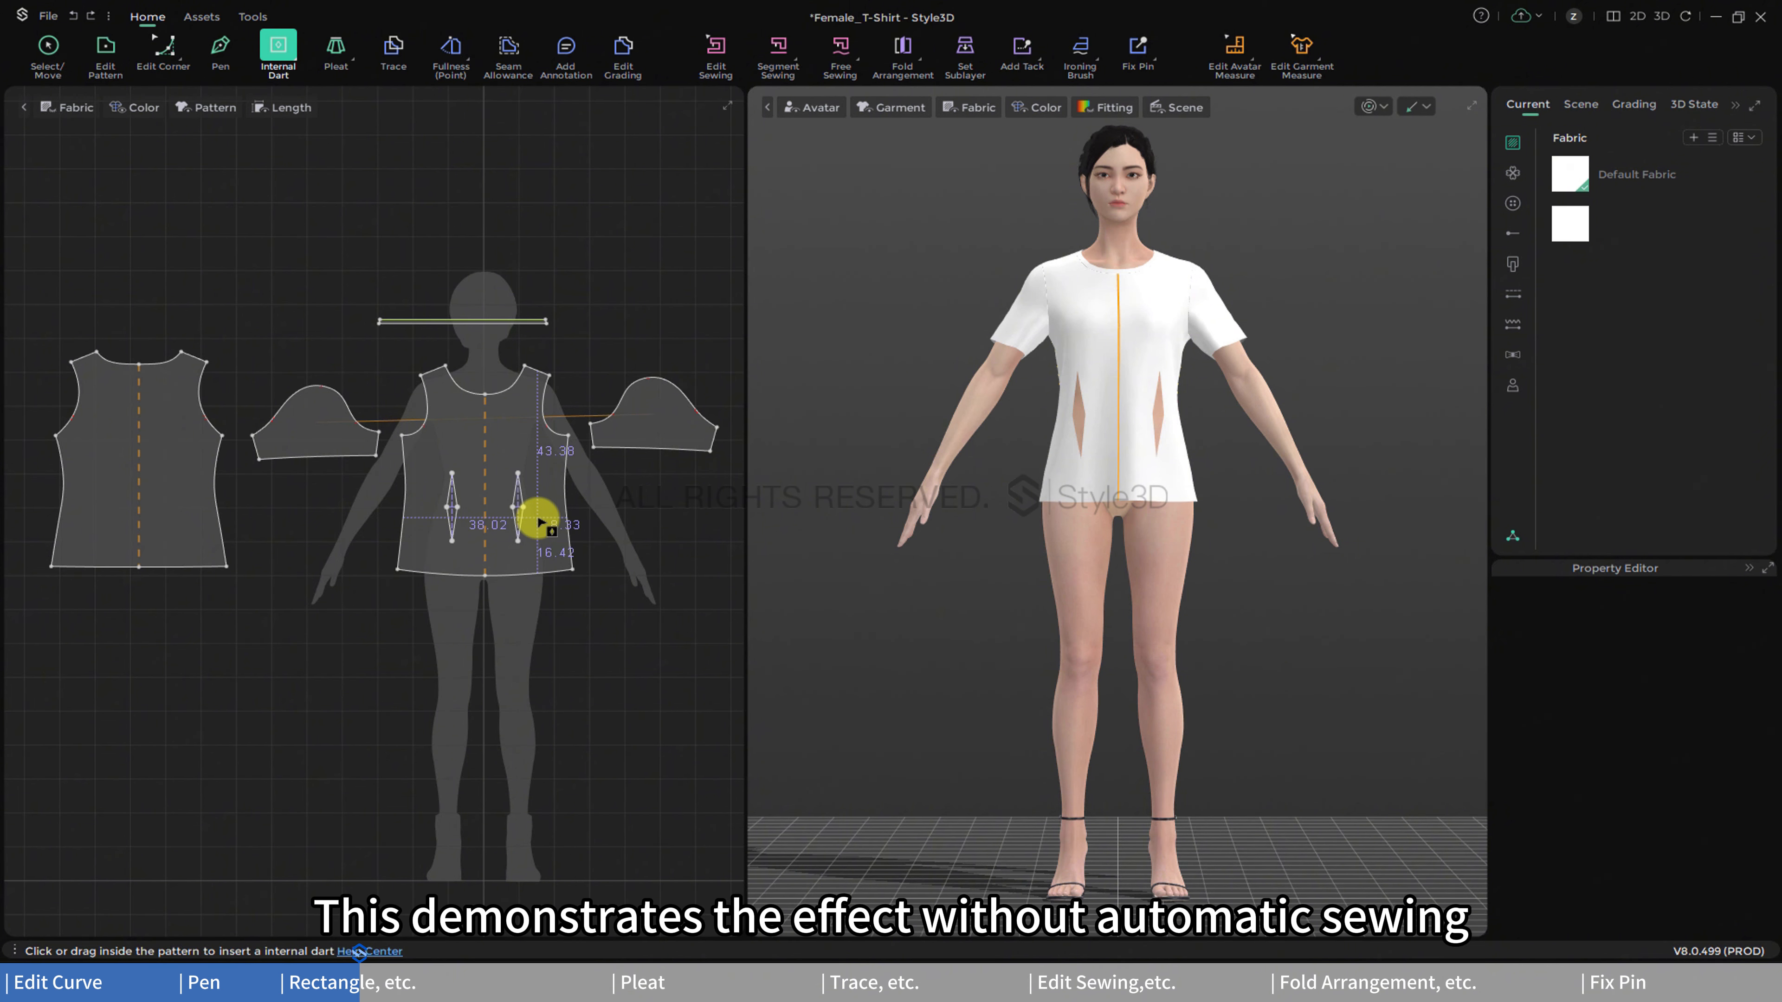
{"action": "scroll", "coordinate": [1087, 432], "scroll_direction": "up", "scroll_amount": 5}
{"action": "scroll", "coordinate": [1069, 482], "scroll_direction": "up", "scroll_amount": 6}
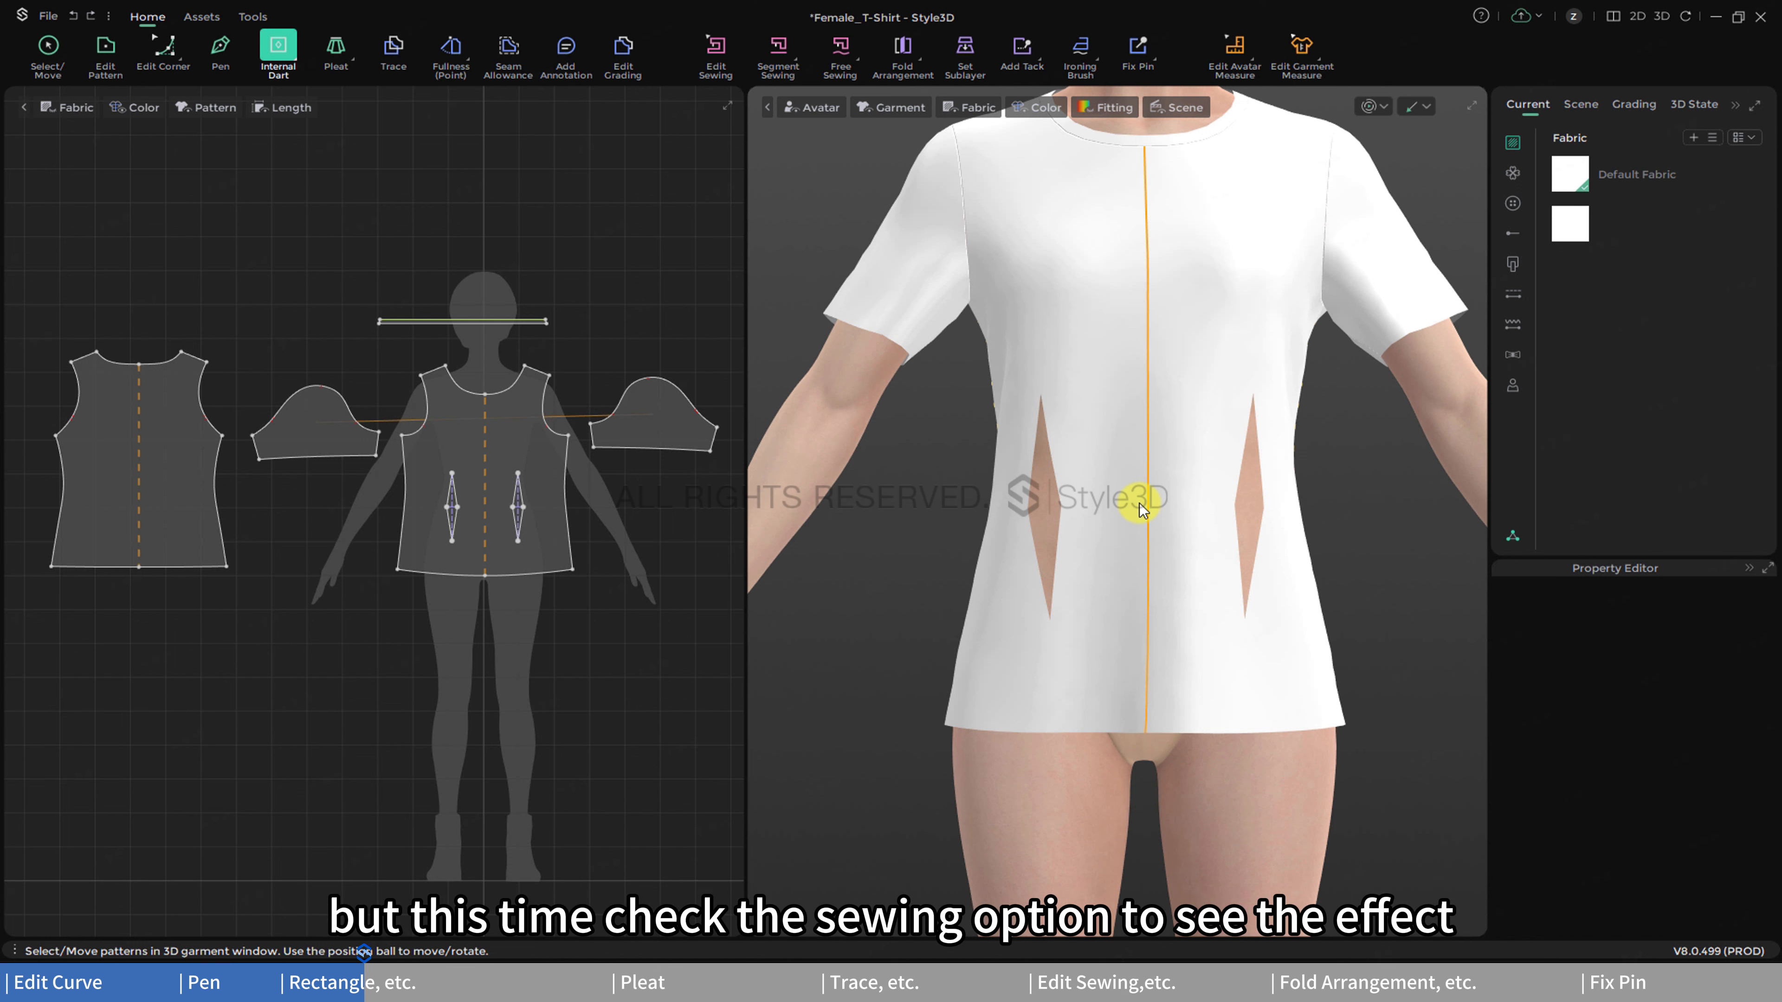
{"action": "key", "text": "ctrl+z"}
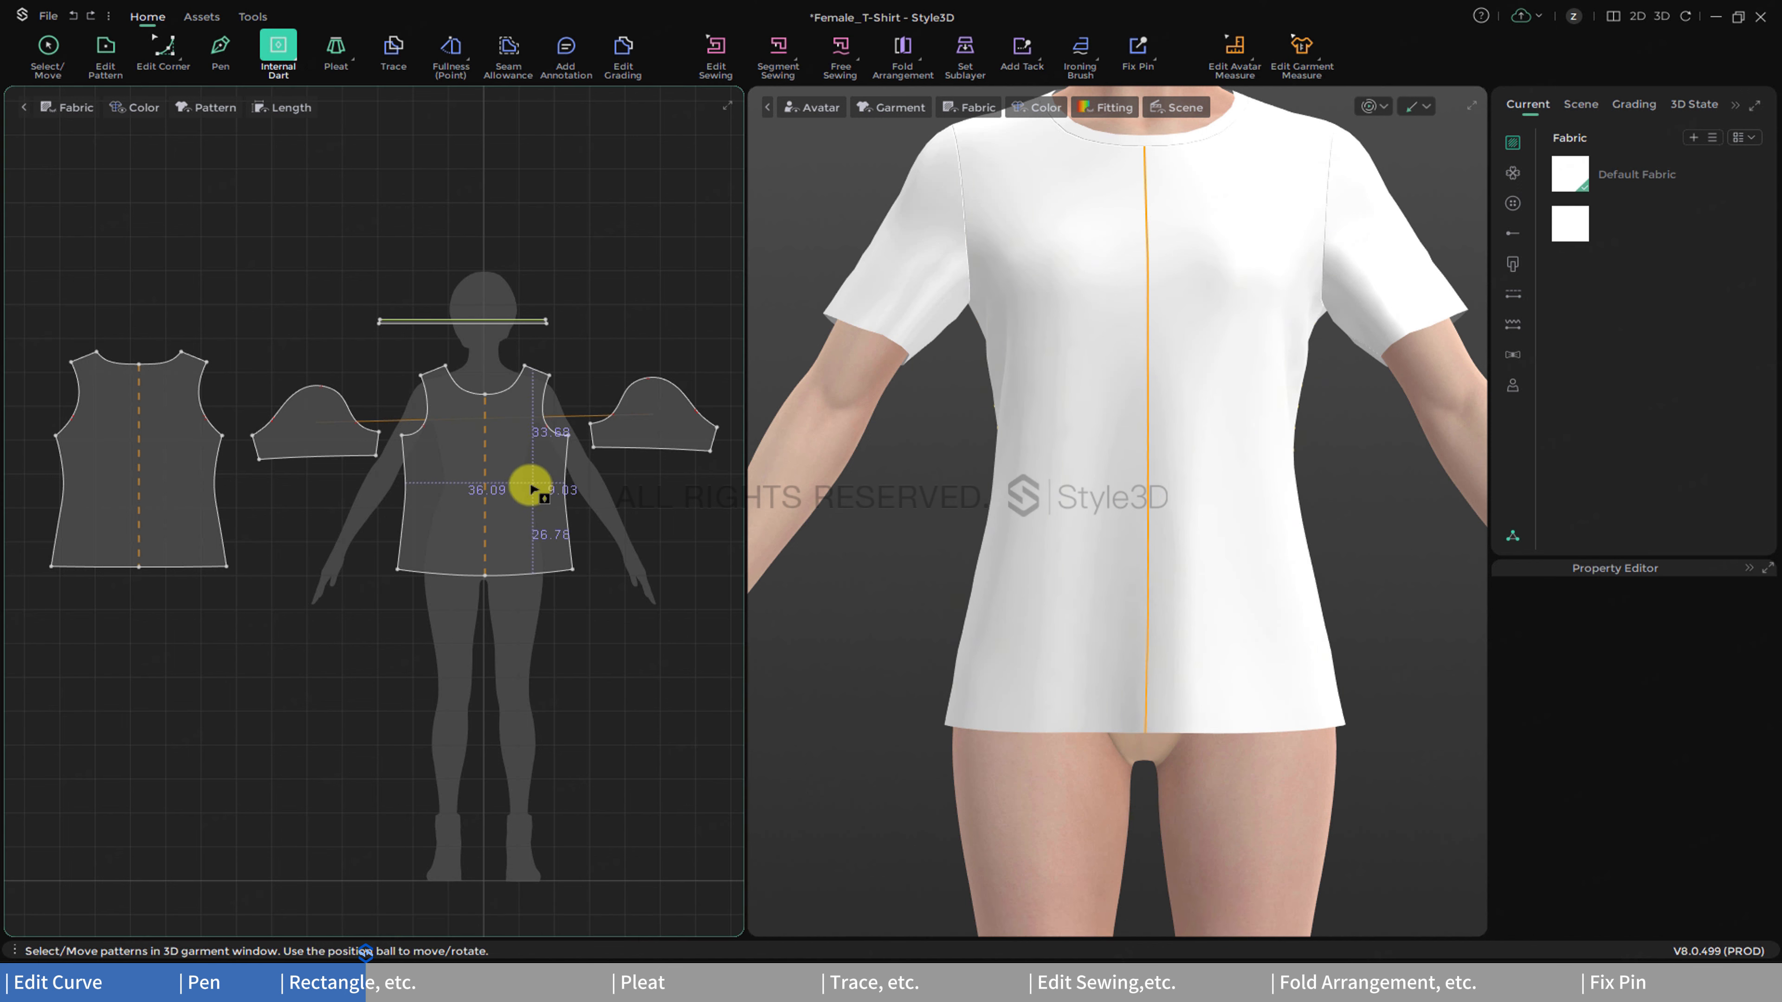
- Insert symmetric internal darts on the front piece with Sewing enabled, horizontal direction and seam on Side A, and simulate the garment
{"action": "left_click", "coordinate": [521, 496]}
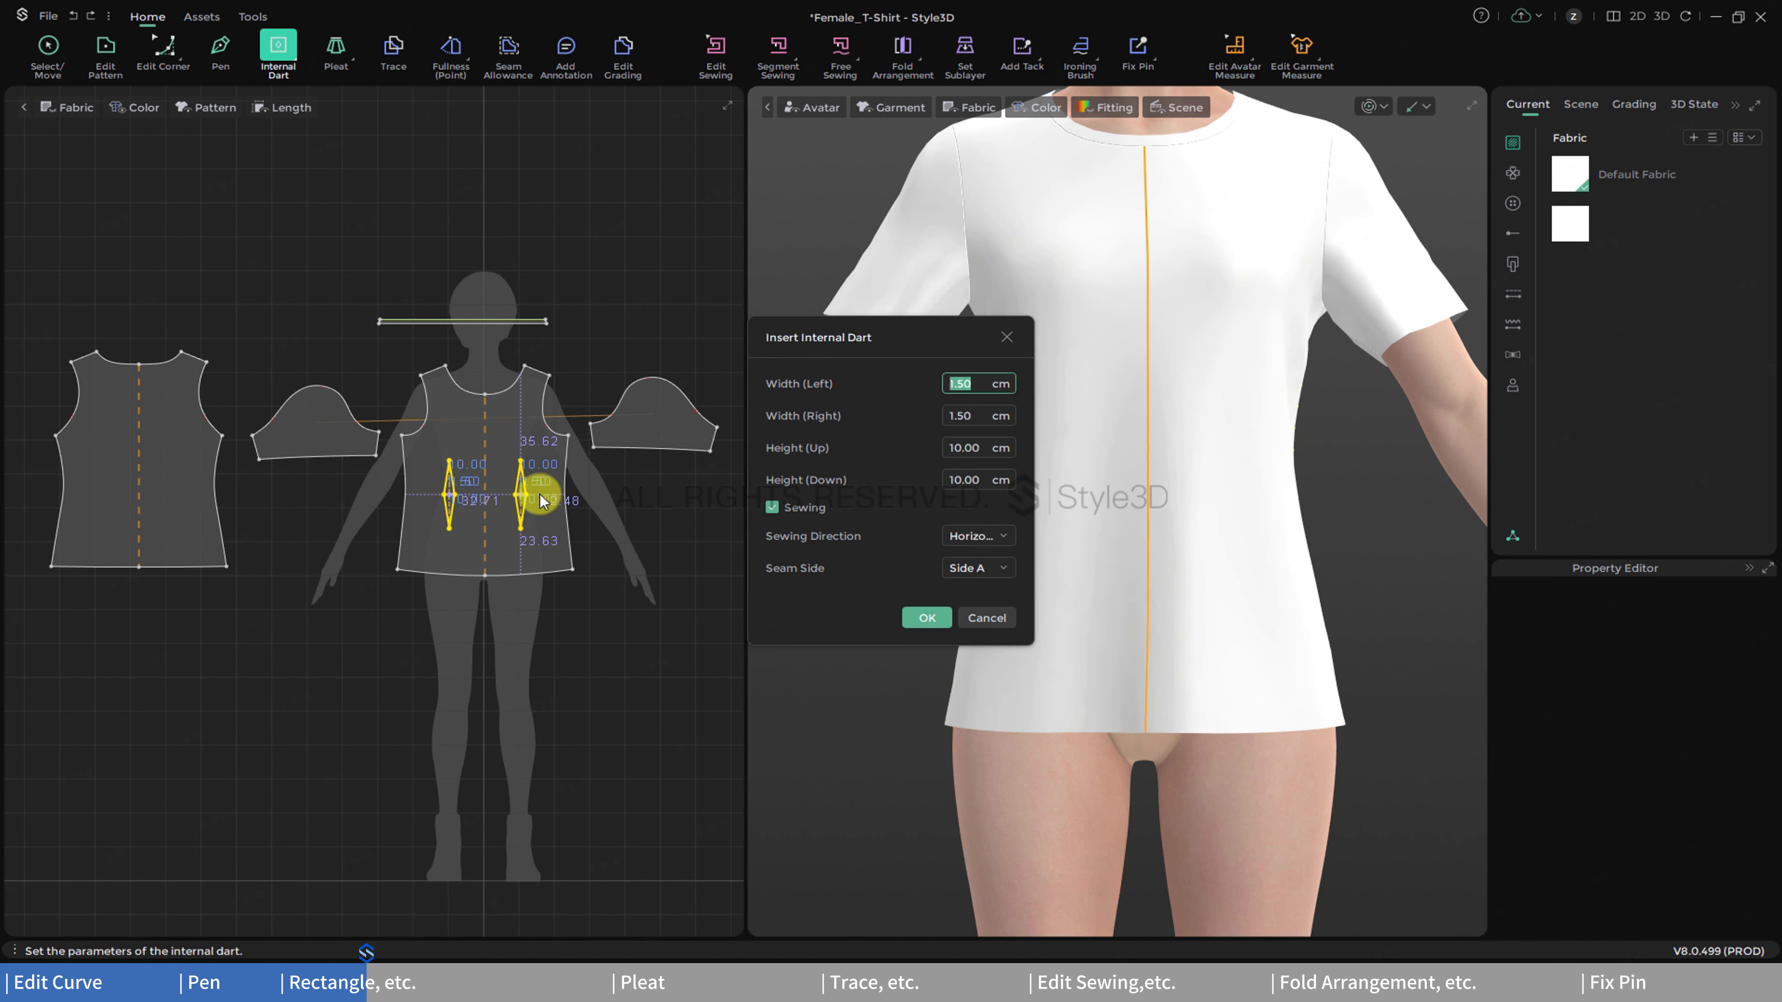
{"action": "left_click", "coordinate": [913, 616]}
{"action": "key", "text": "space"}
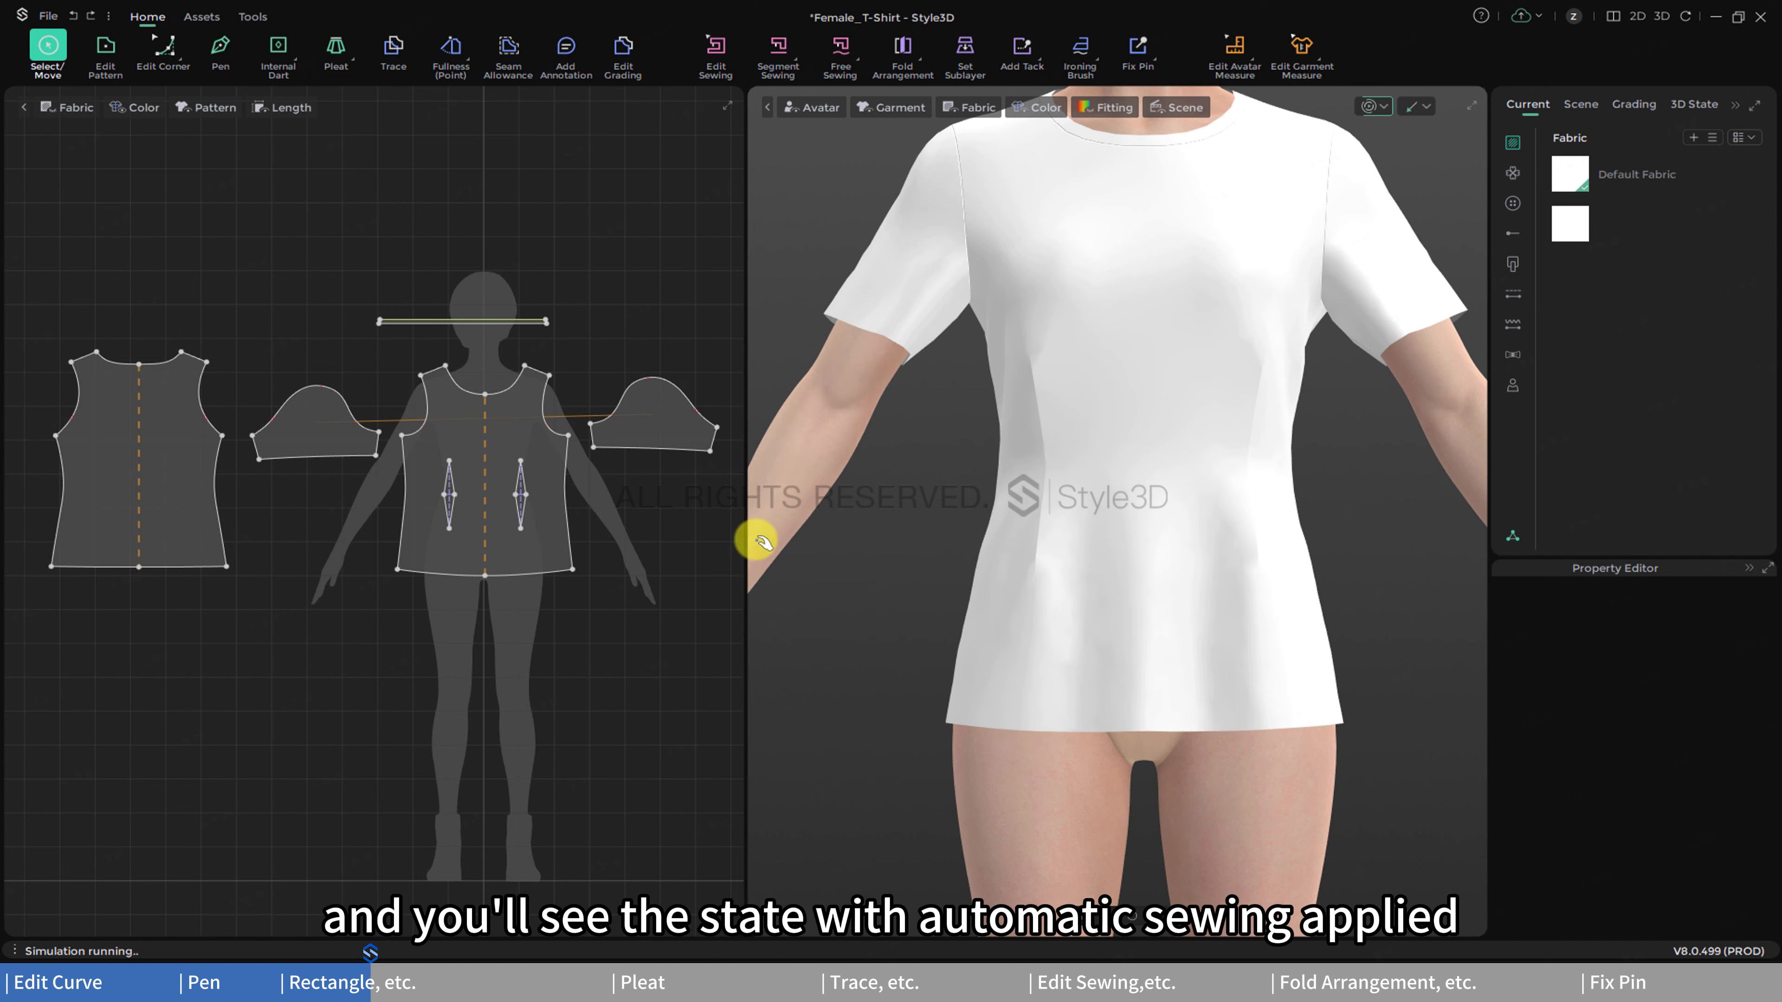
- Delete the sewn internal darts from the front piece and draw a new internal dart freehand between its centre line and side seam
{"action": "left_click", "coordinate": [527, 496]}
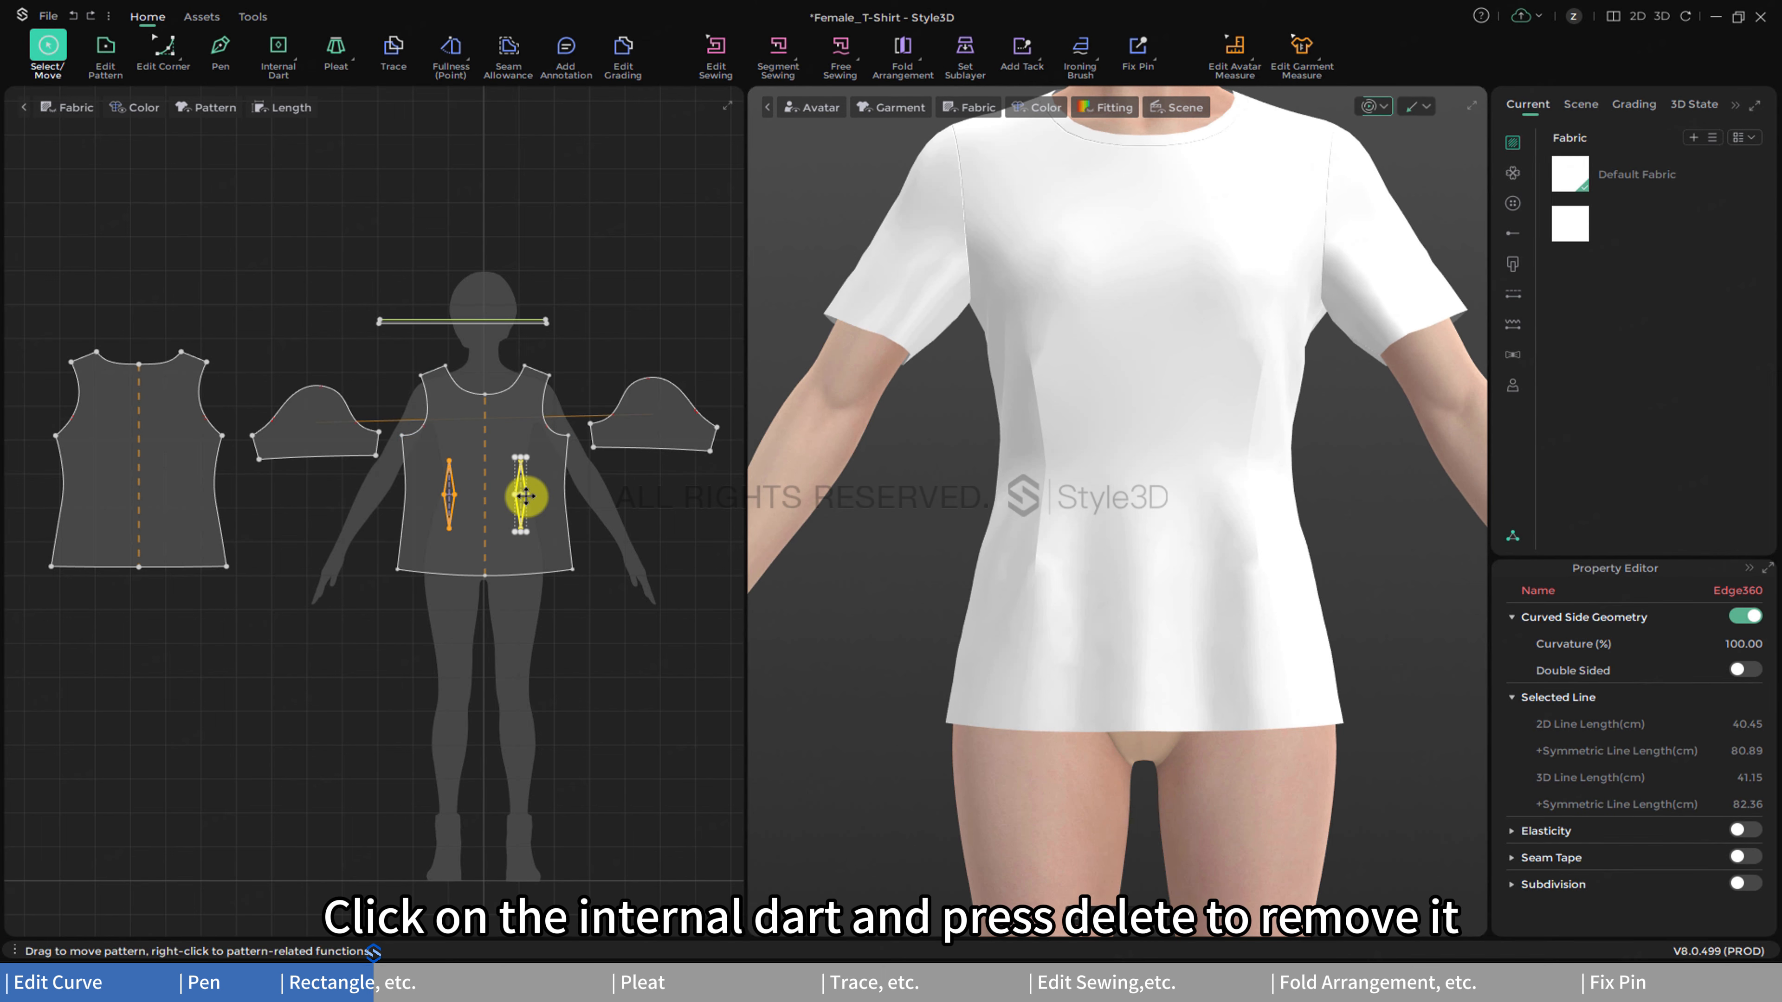
{"action": "key", "text": "Delete"}
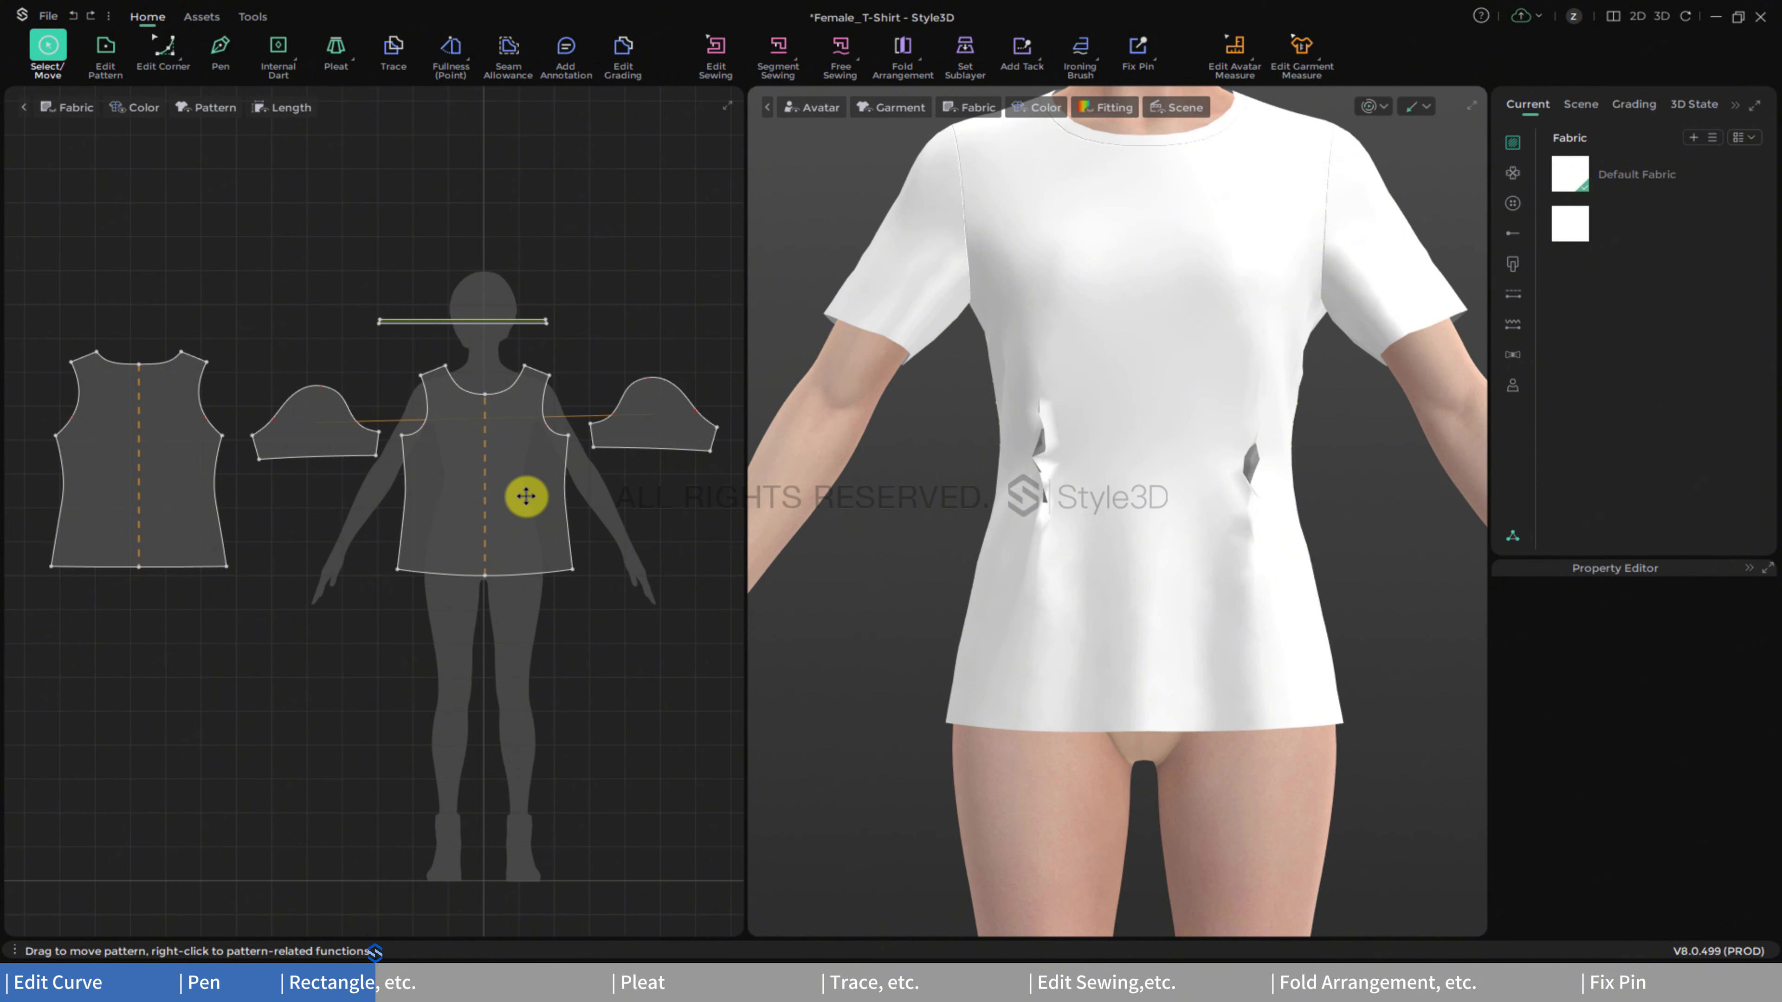
{"action": "left_click", "coordinate": [293, 74]}
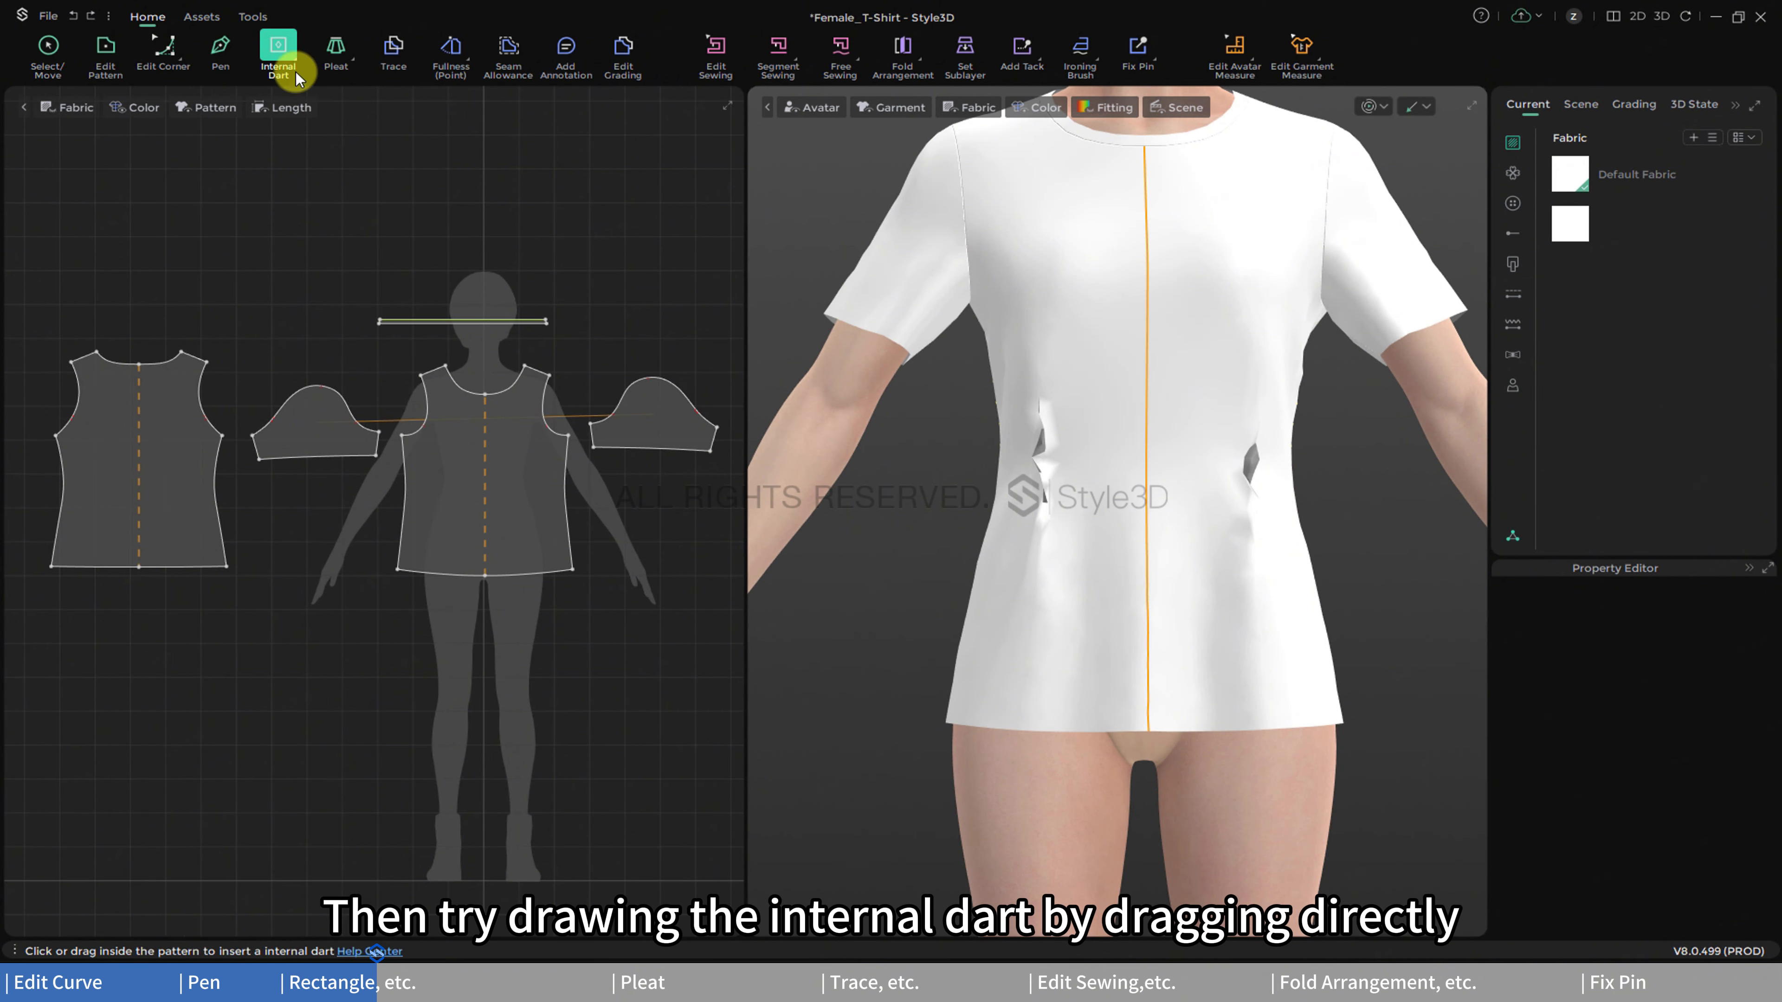
{"action": "left_click_drag", "start_coordinate": [534, 465], "coordinate": [550, 558]}
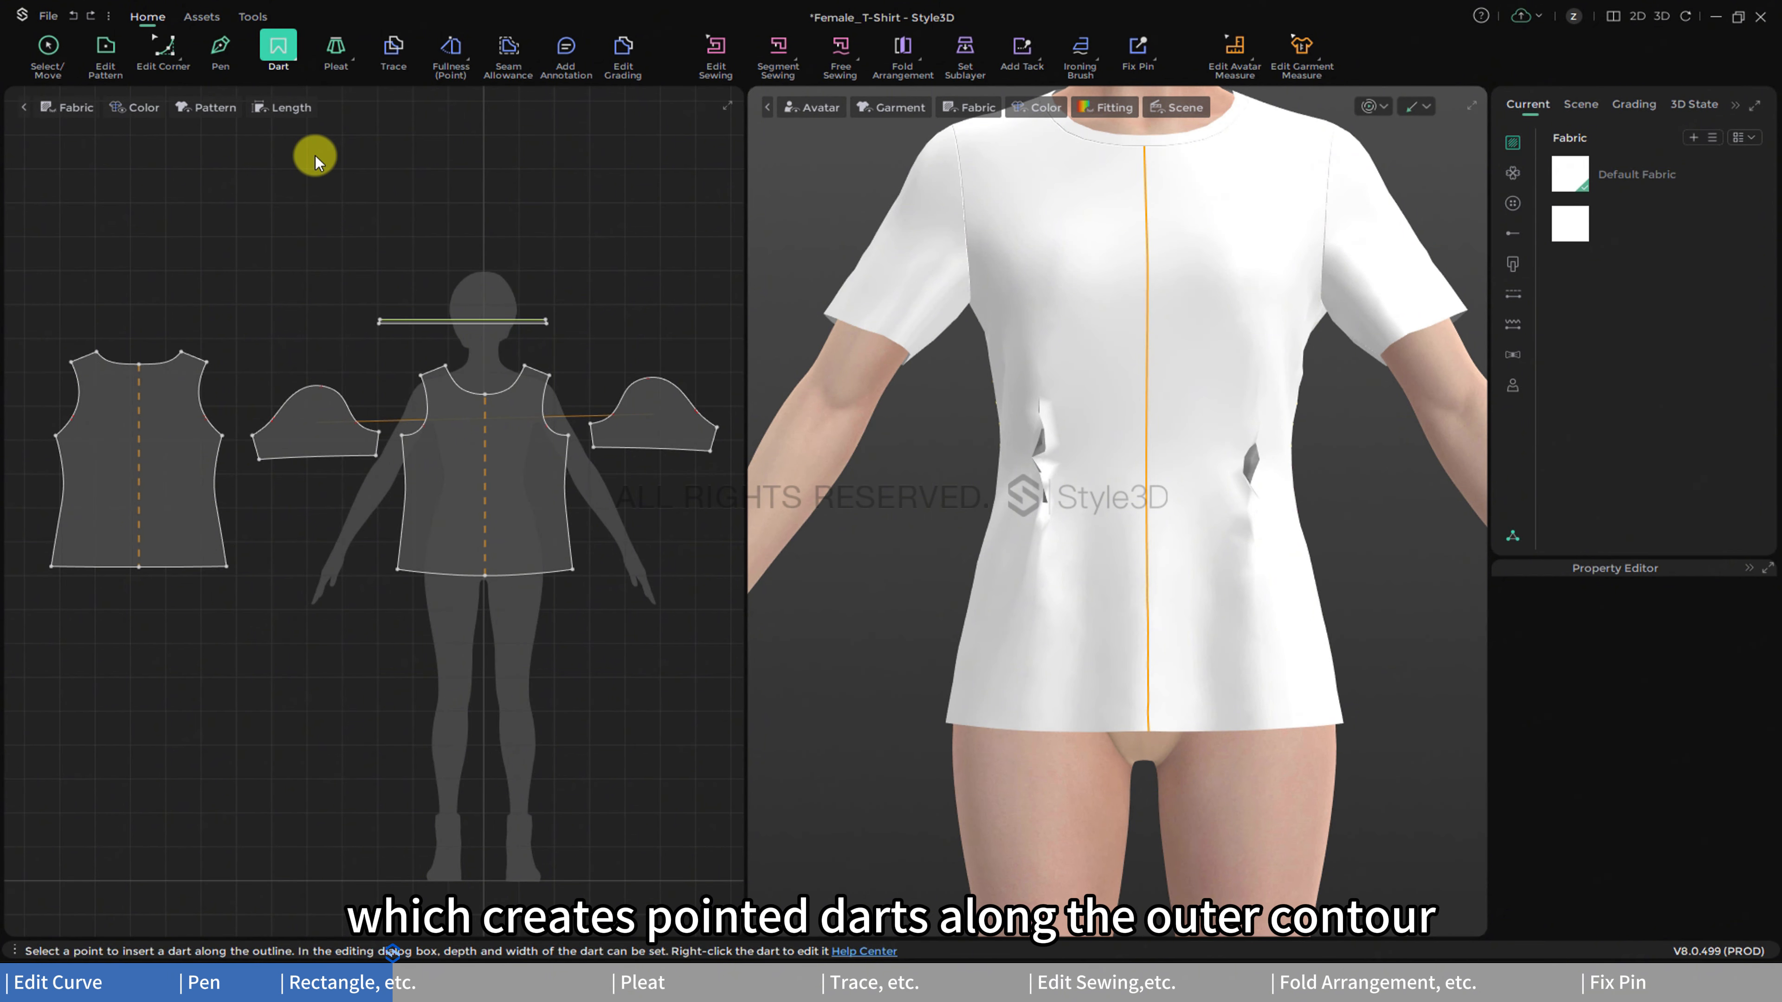
- Insert symmetric outline darts at the front hem, 10.00 cm deep and 2.50 cm wide, with Round Corner, Sewing and seam Side B
{"action": "scroll", "coordinate": [529, 510], "scroll_direction": "up", "scroll_amount": 5}
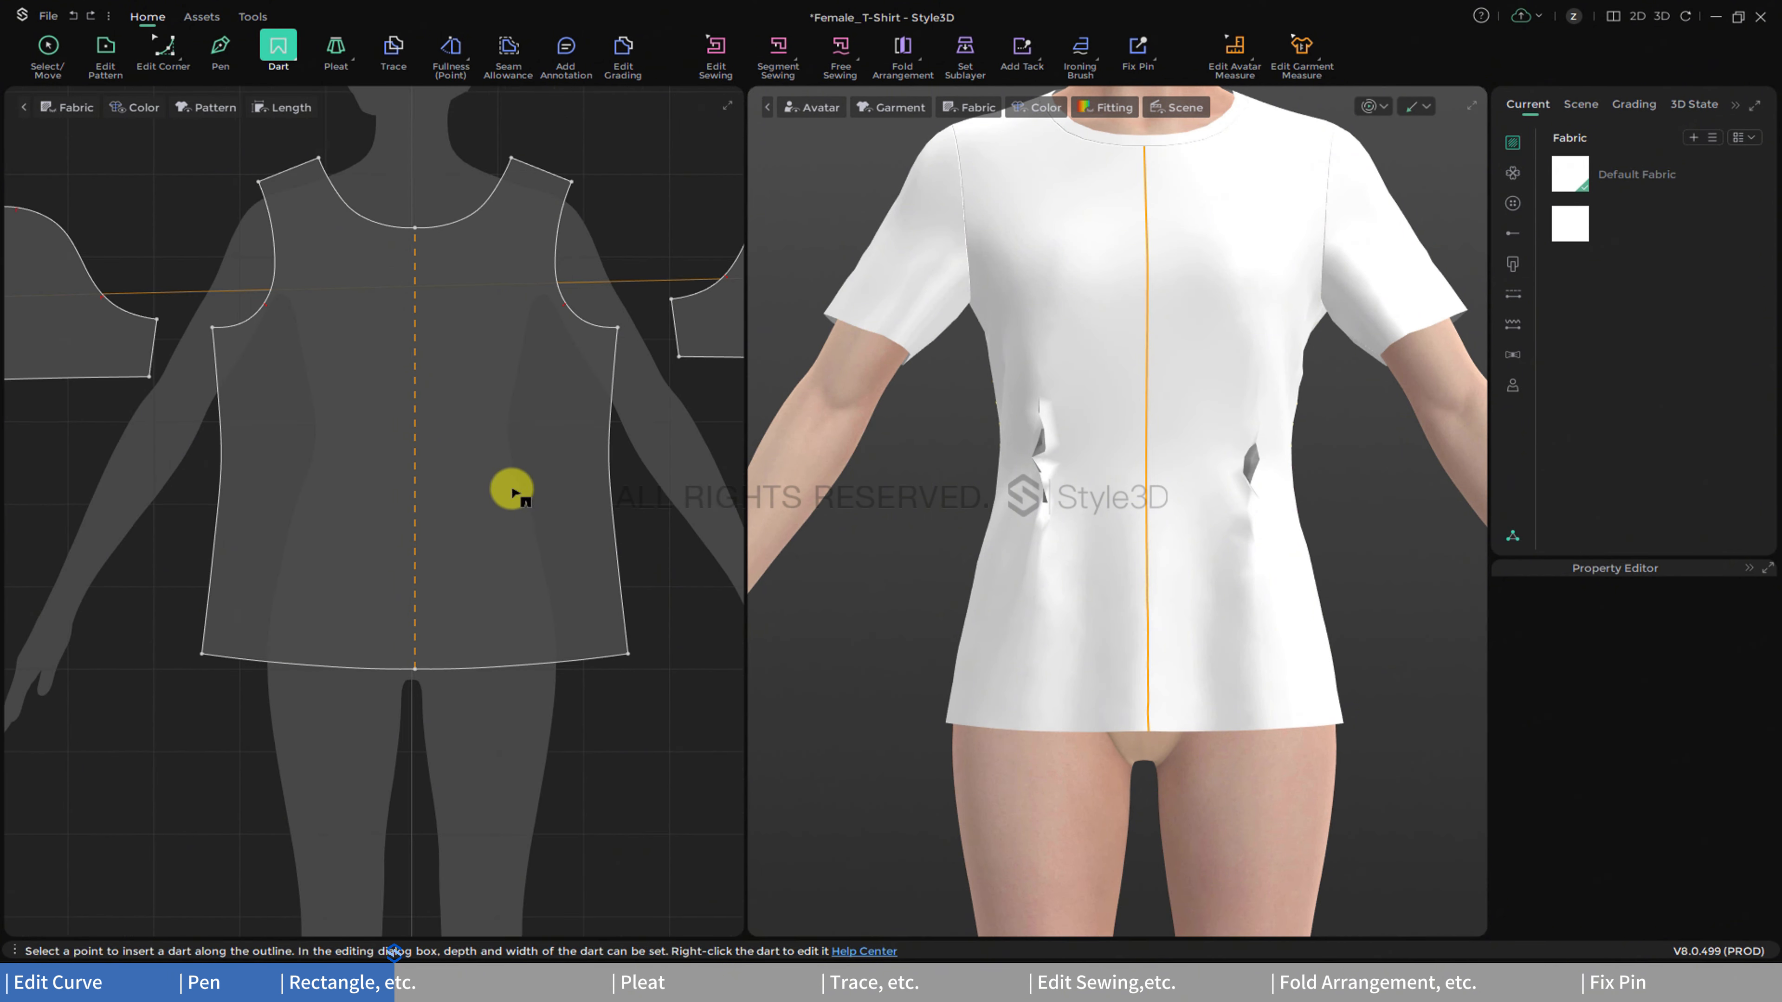
{"action": "right_click_drag", "start_coordinate": [509, 486], "coordinate": [534, 529]}
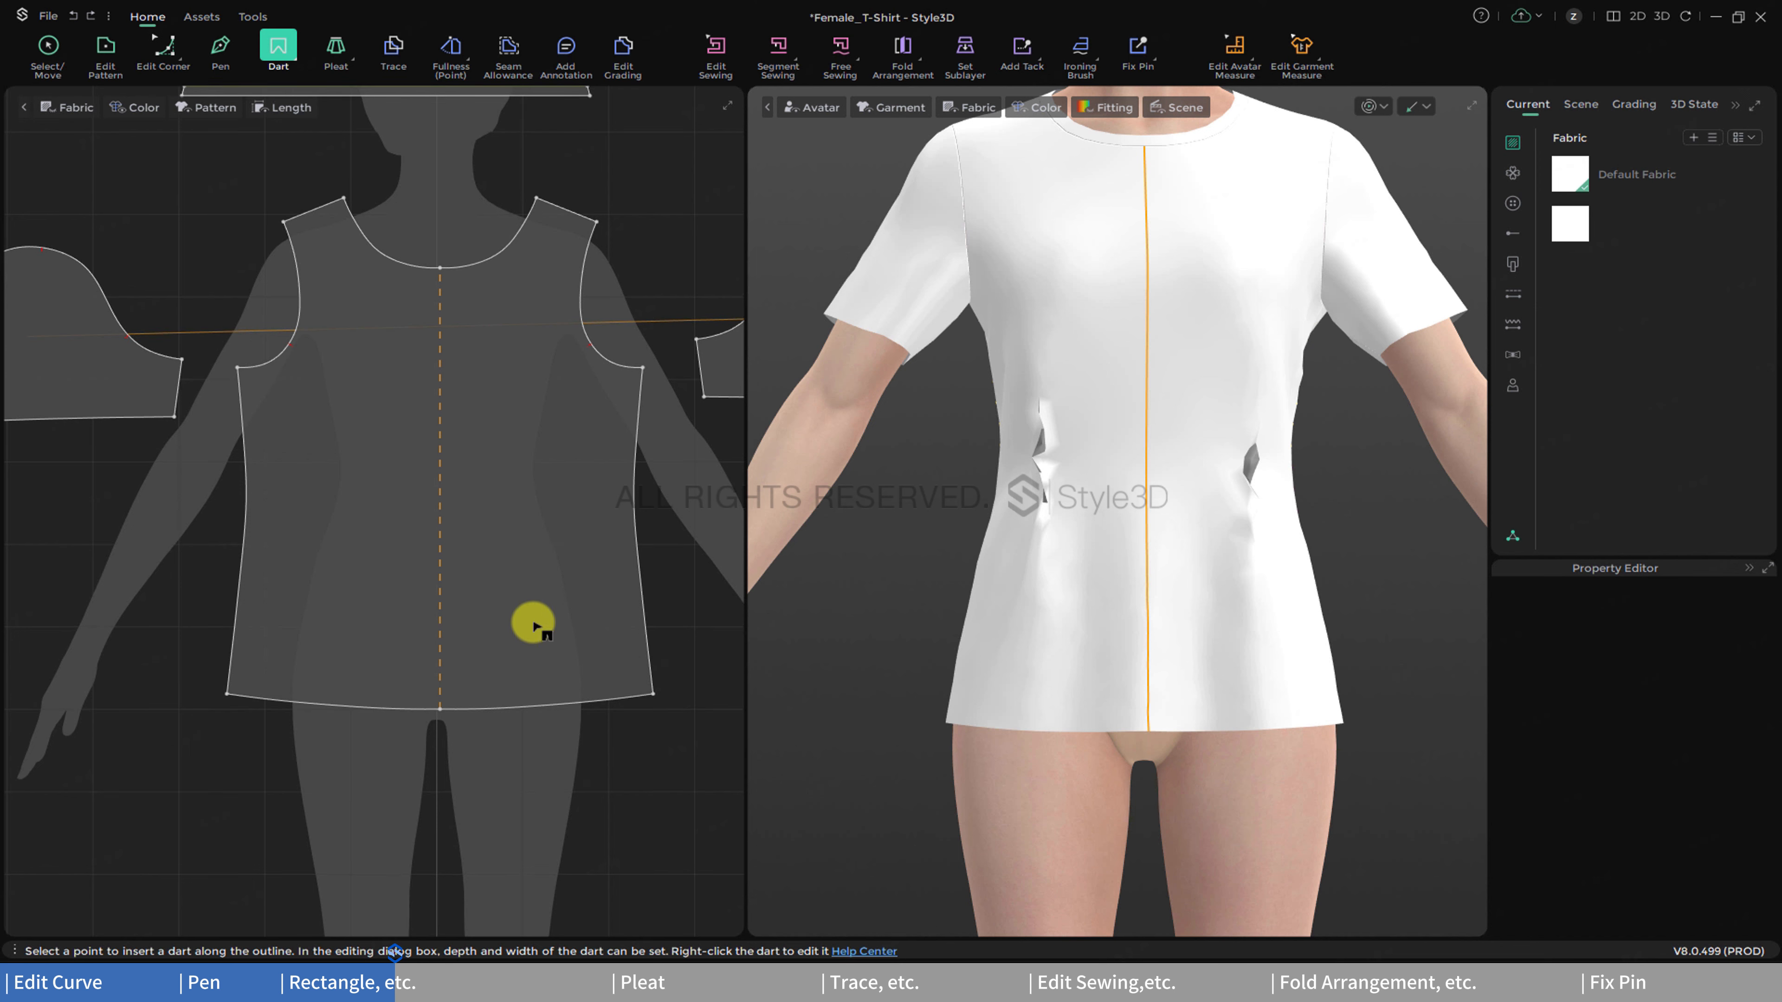
{"action": "left_click", "coordinate": [542, 704]}
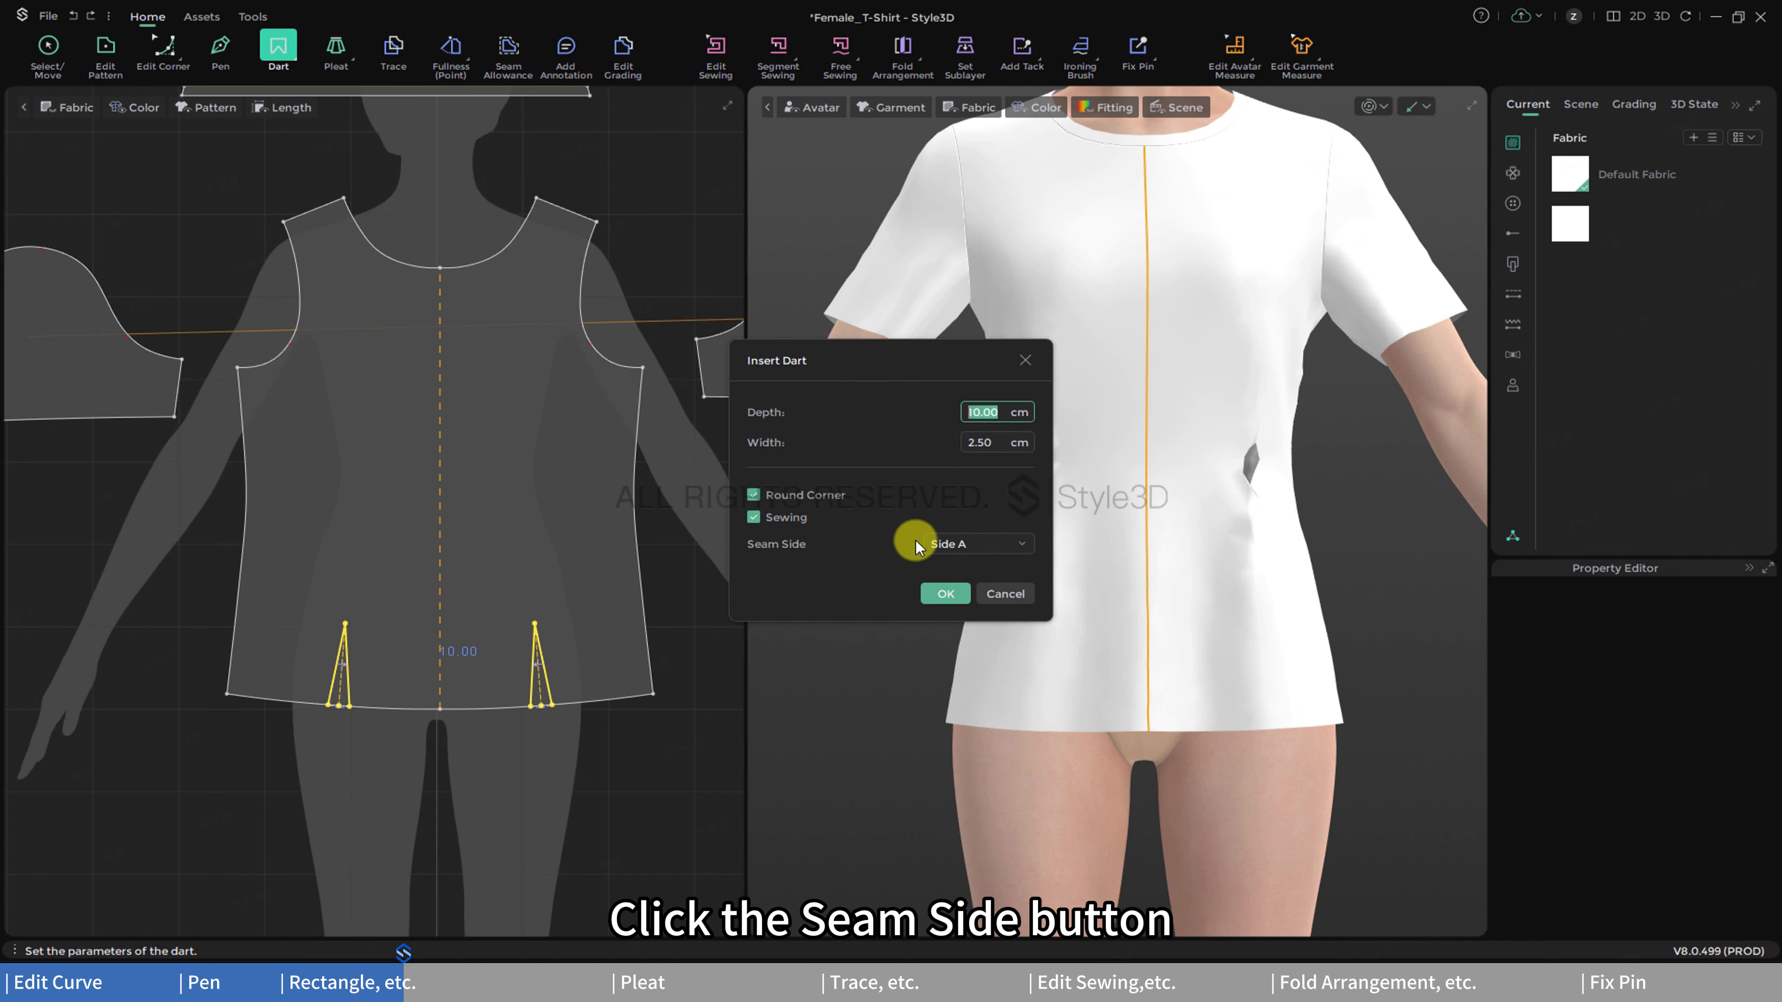
{"action": "left_click", "coordinate": [954, 546]}
{"action": "left_click", "coordinate": [958, 624]}
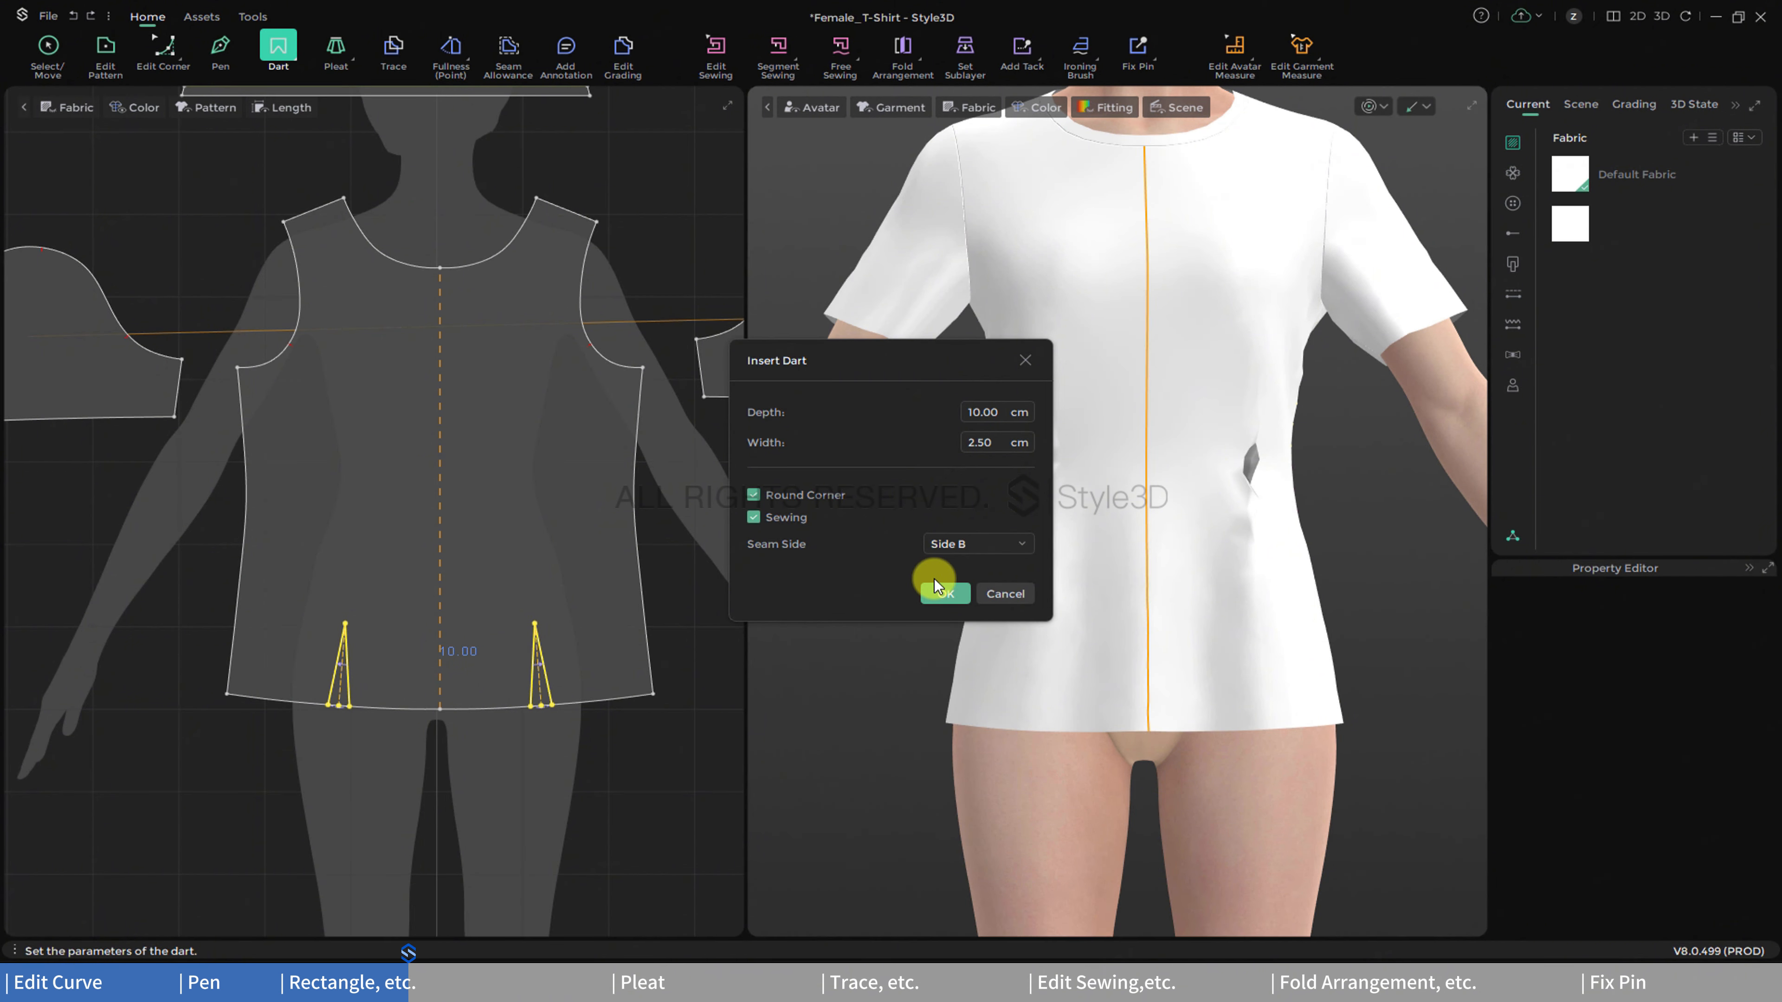
{"action": "left_click", "coordinate": [940, 590]}
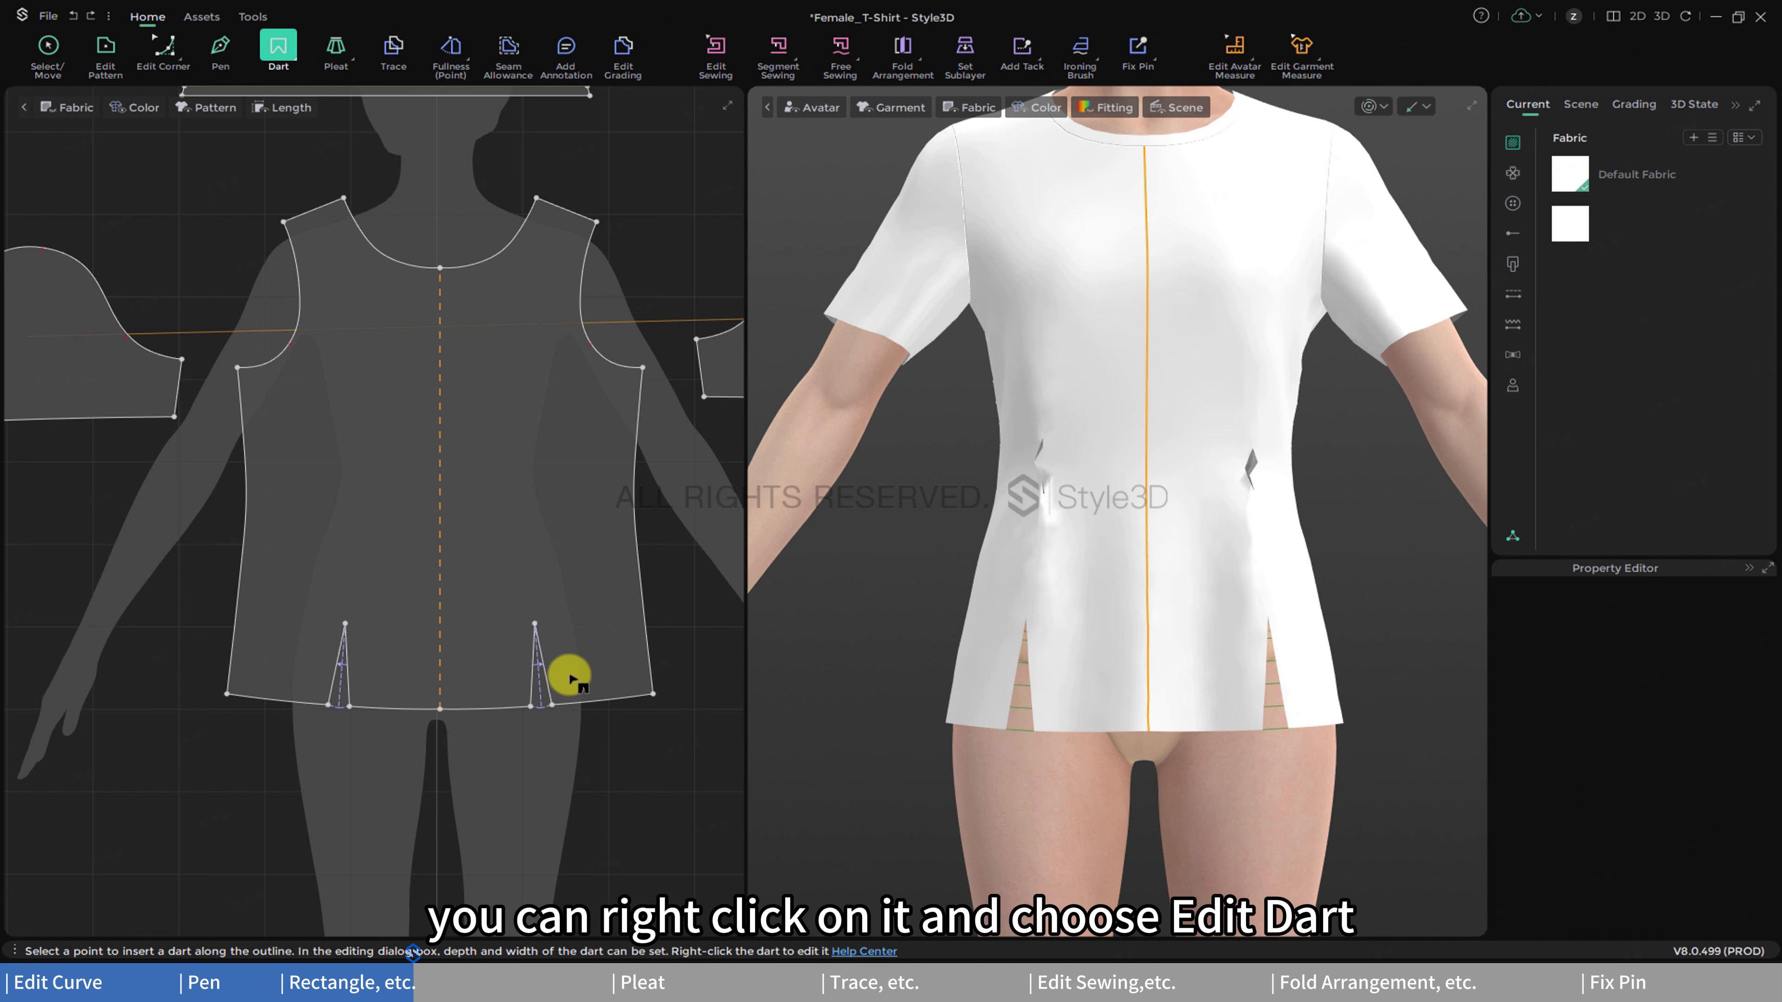
- Review the hem dart's depth, width and seam settings in the Edit Dart dialog without changing them
{"action": "right_click", "coordinate": [546, 670]}
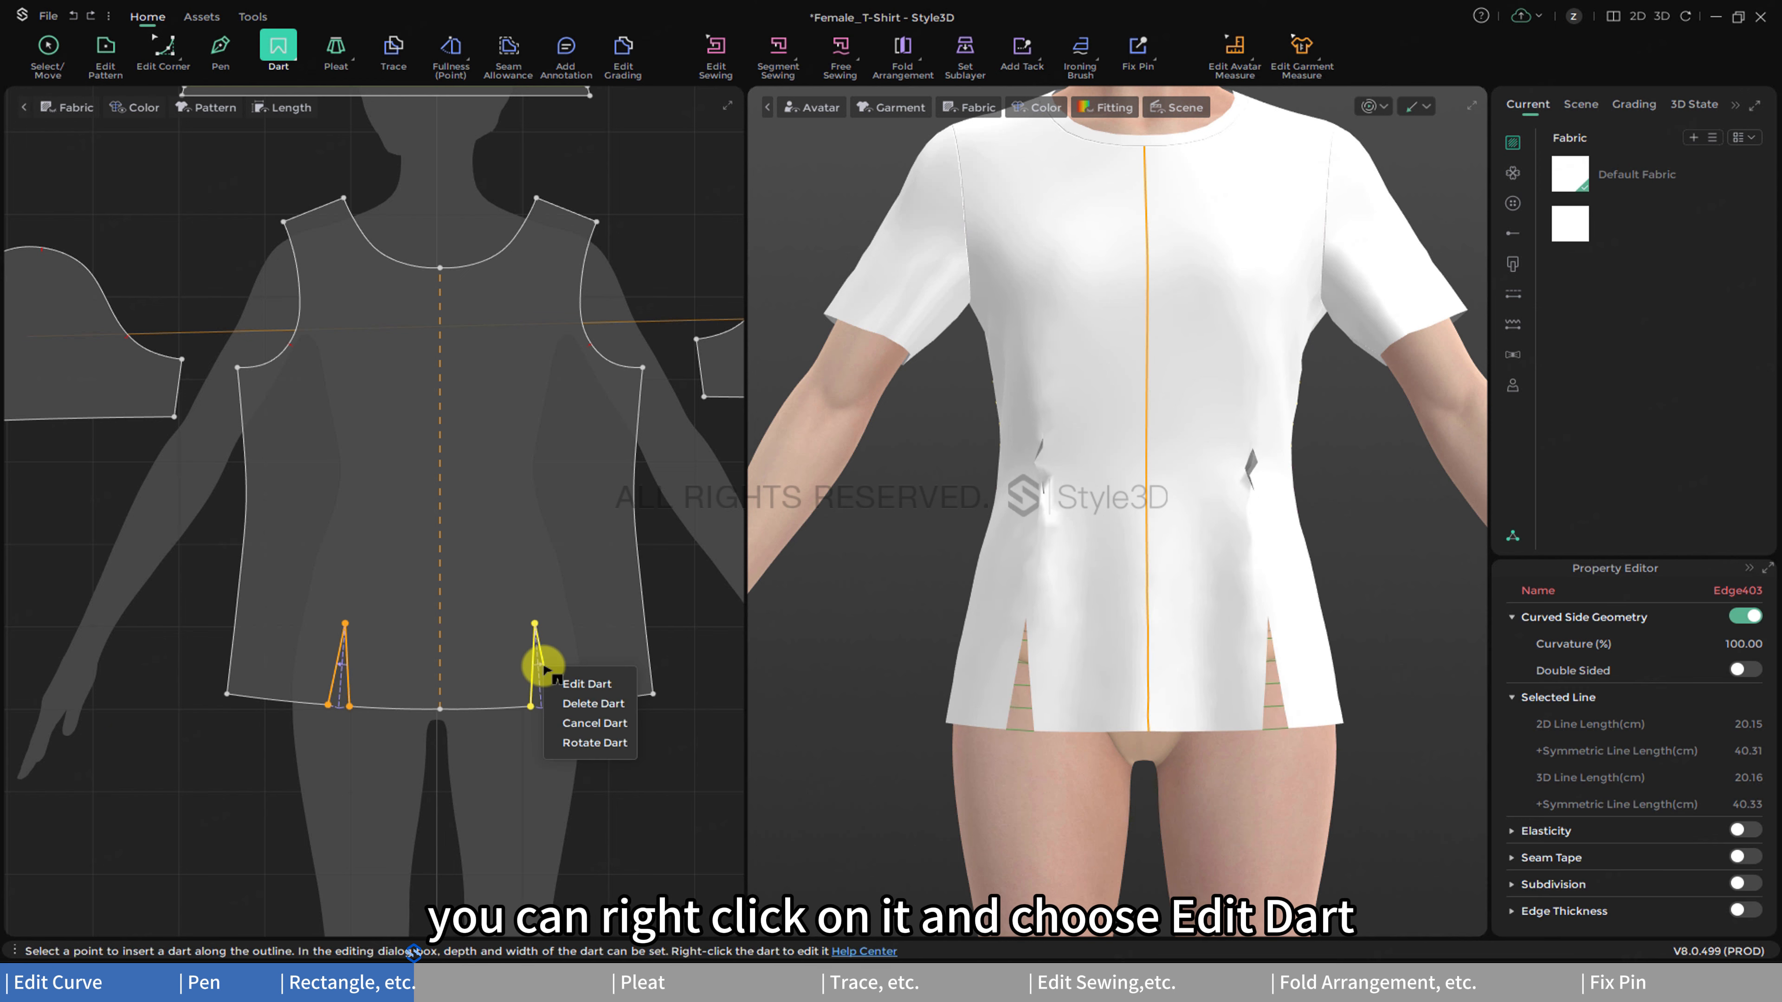
{"action": "left_click", "coordinate": [564, 685]}
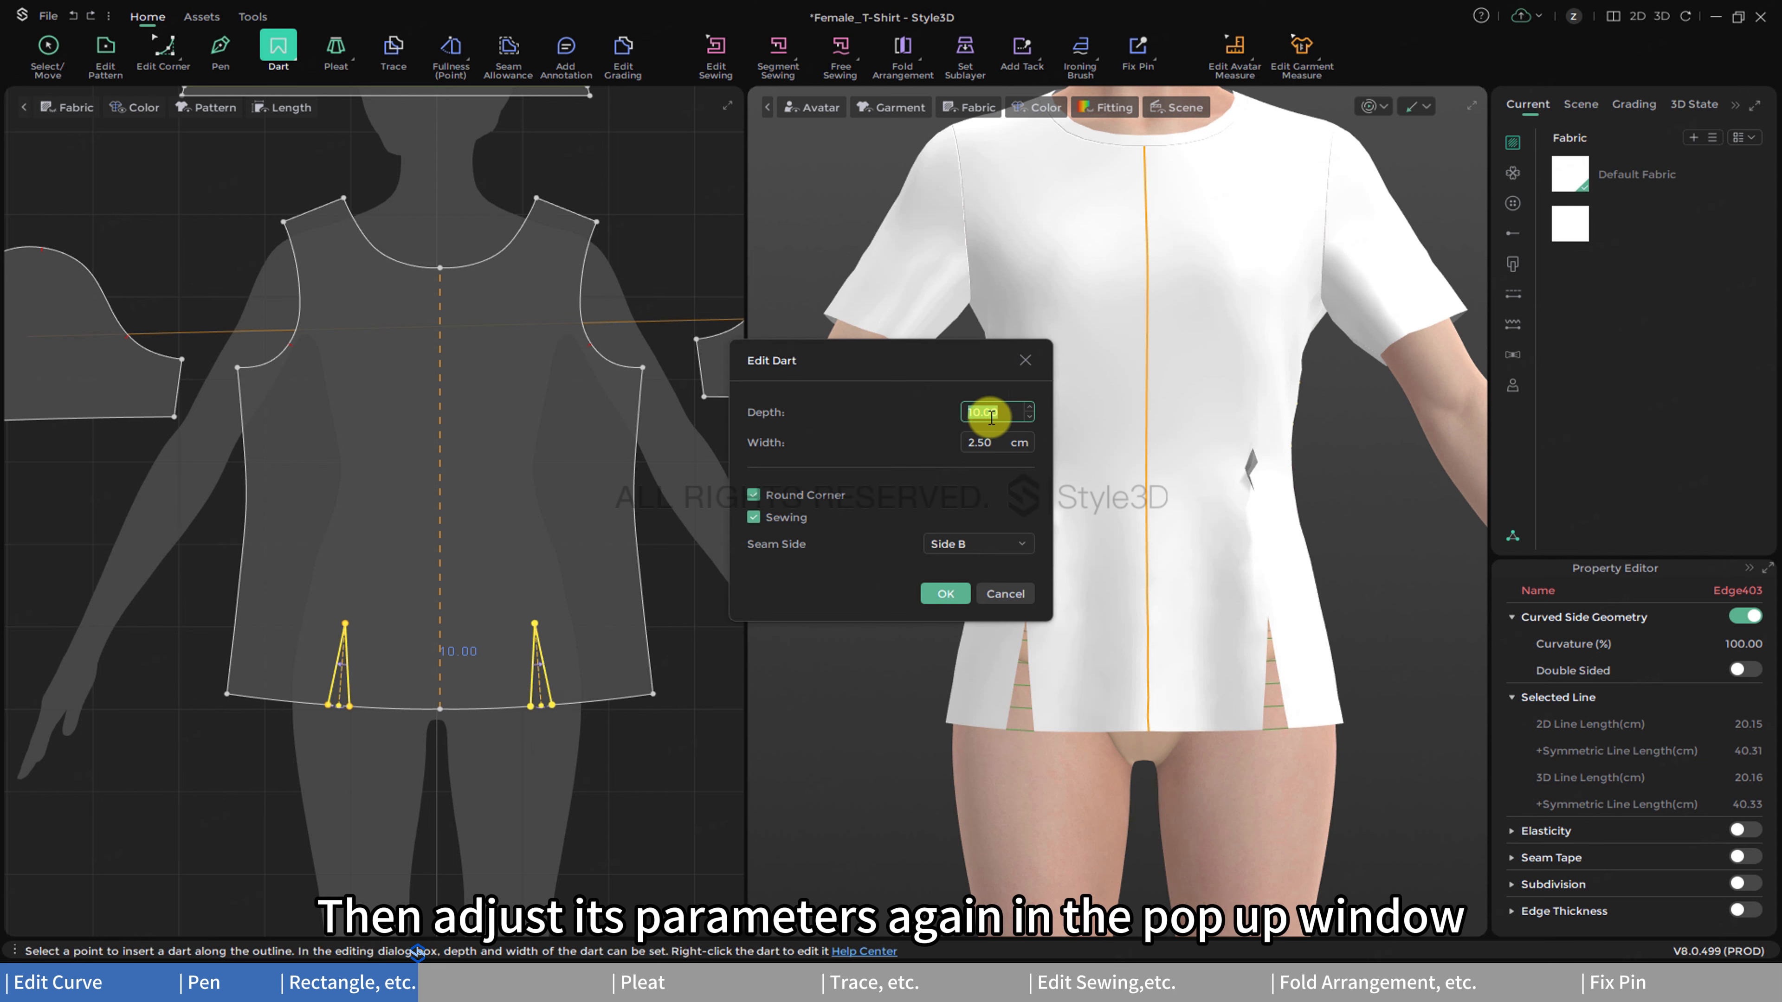
{"action": "left_click", "coordinate": [998, 587]}
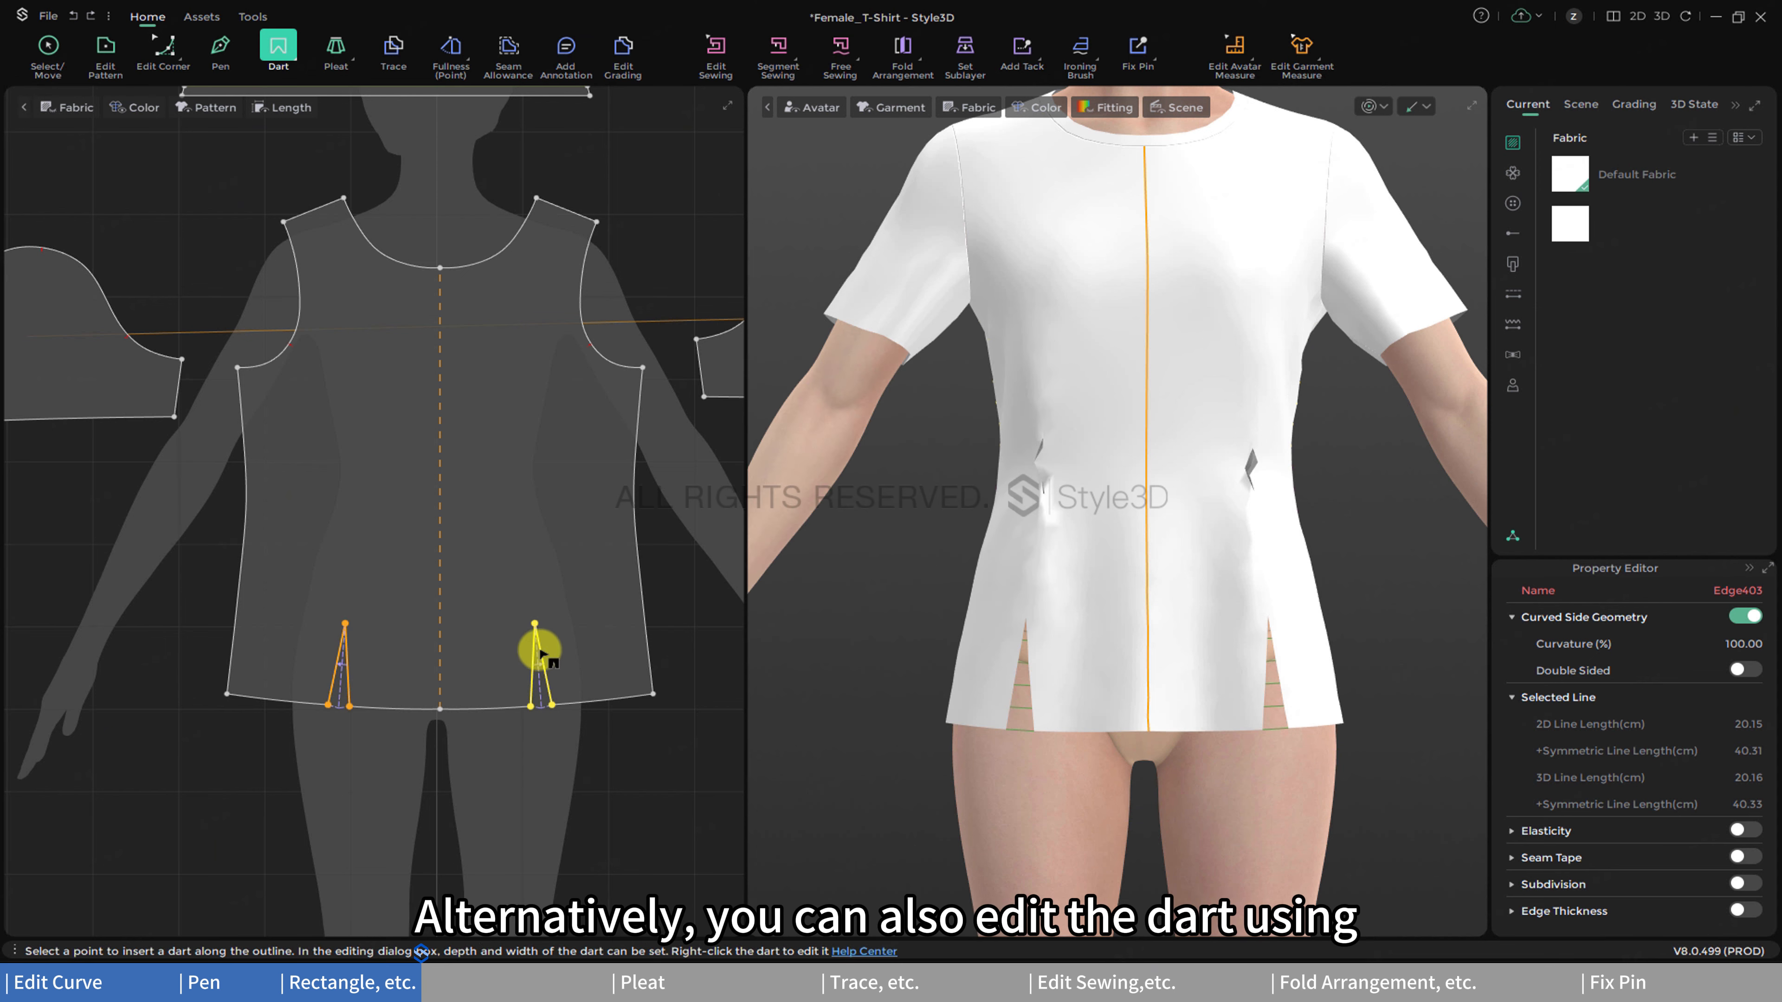
{"action": "left_click", "coordinate": [62, 45]}
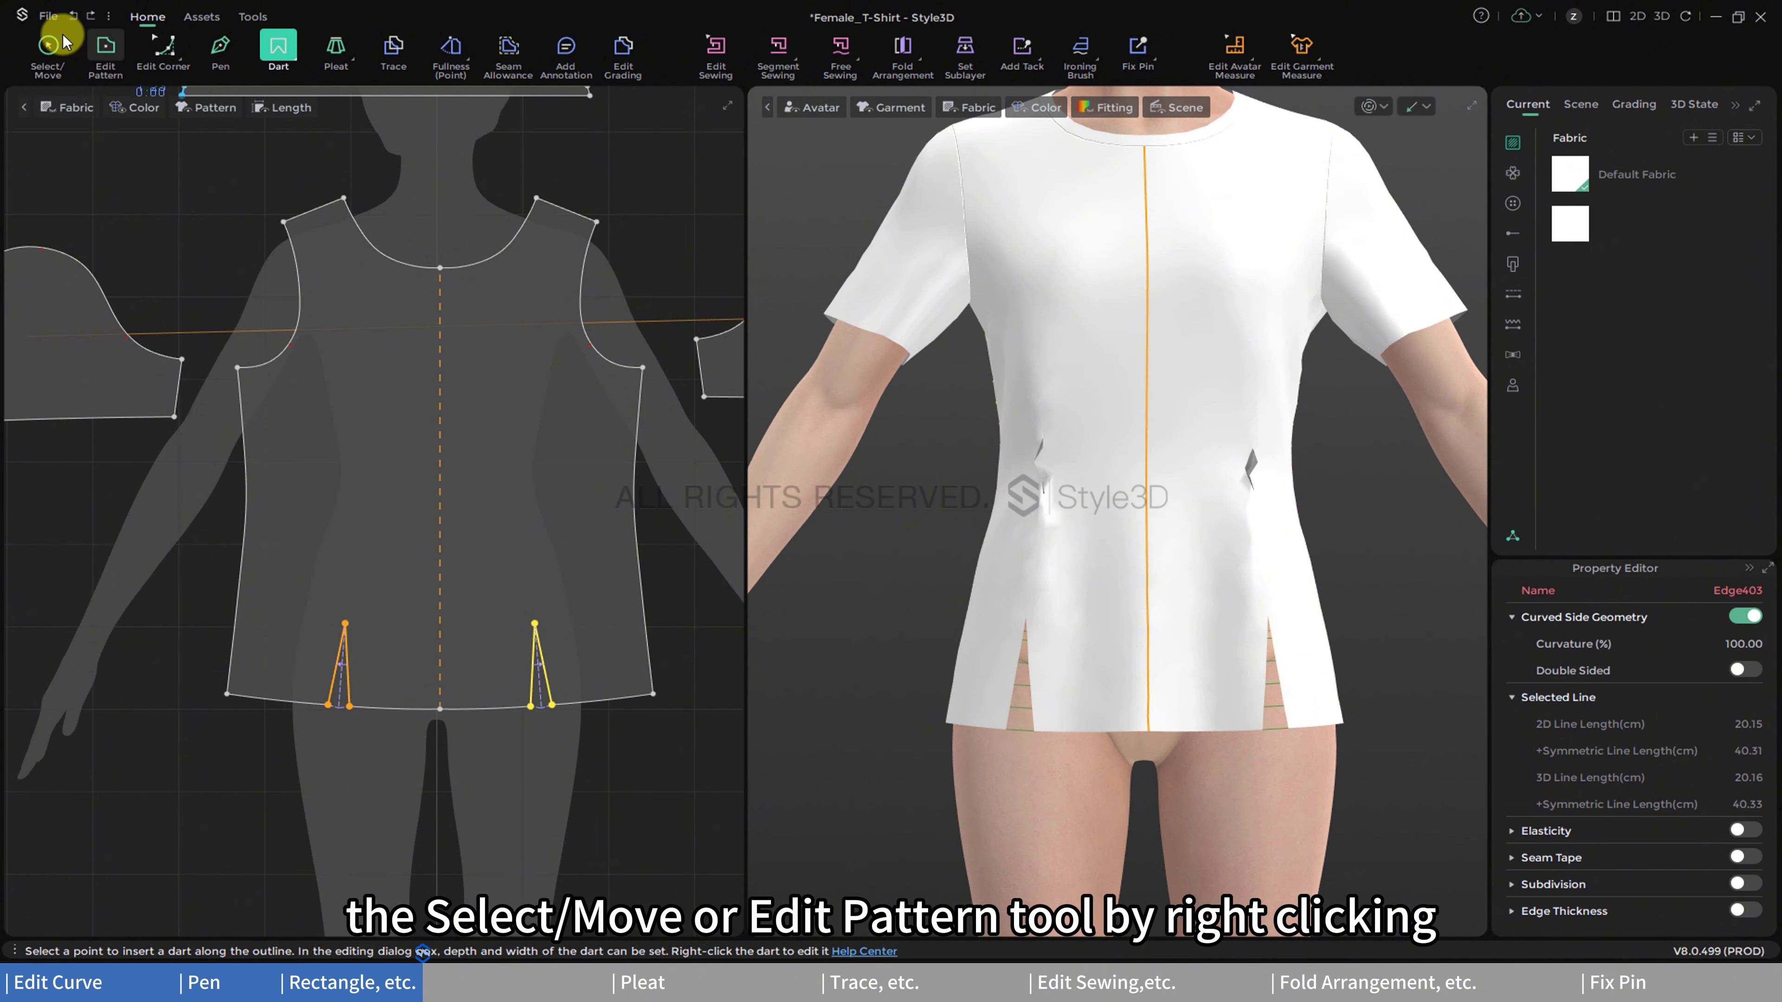
{"action": "left_click", "coordinate": [107, 48]}
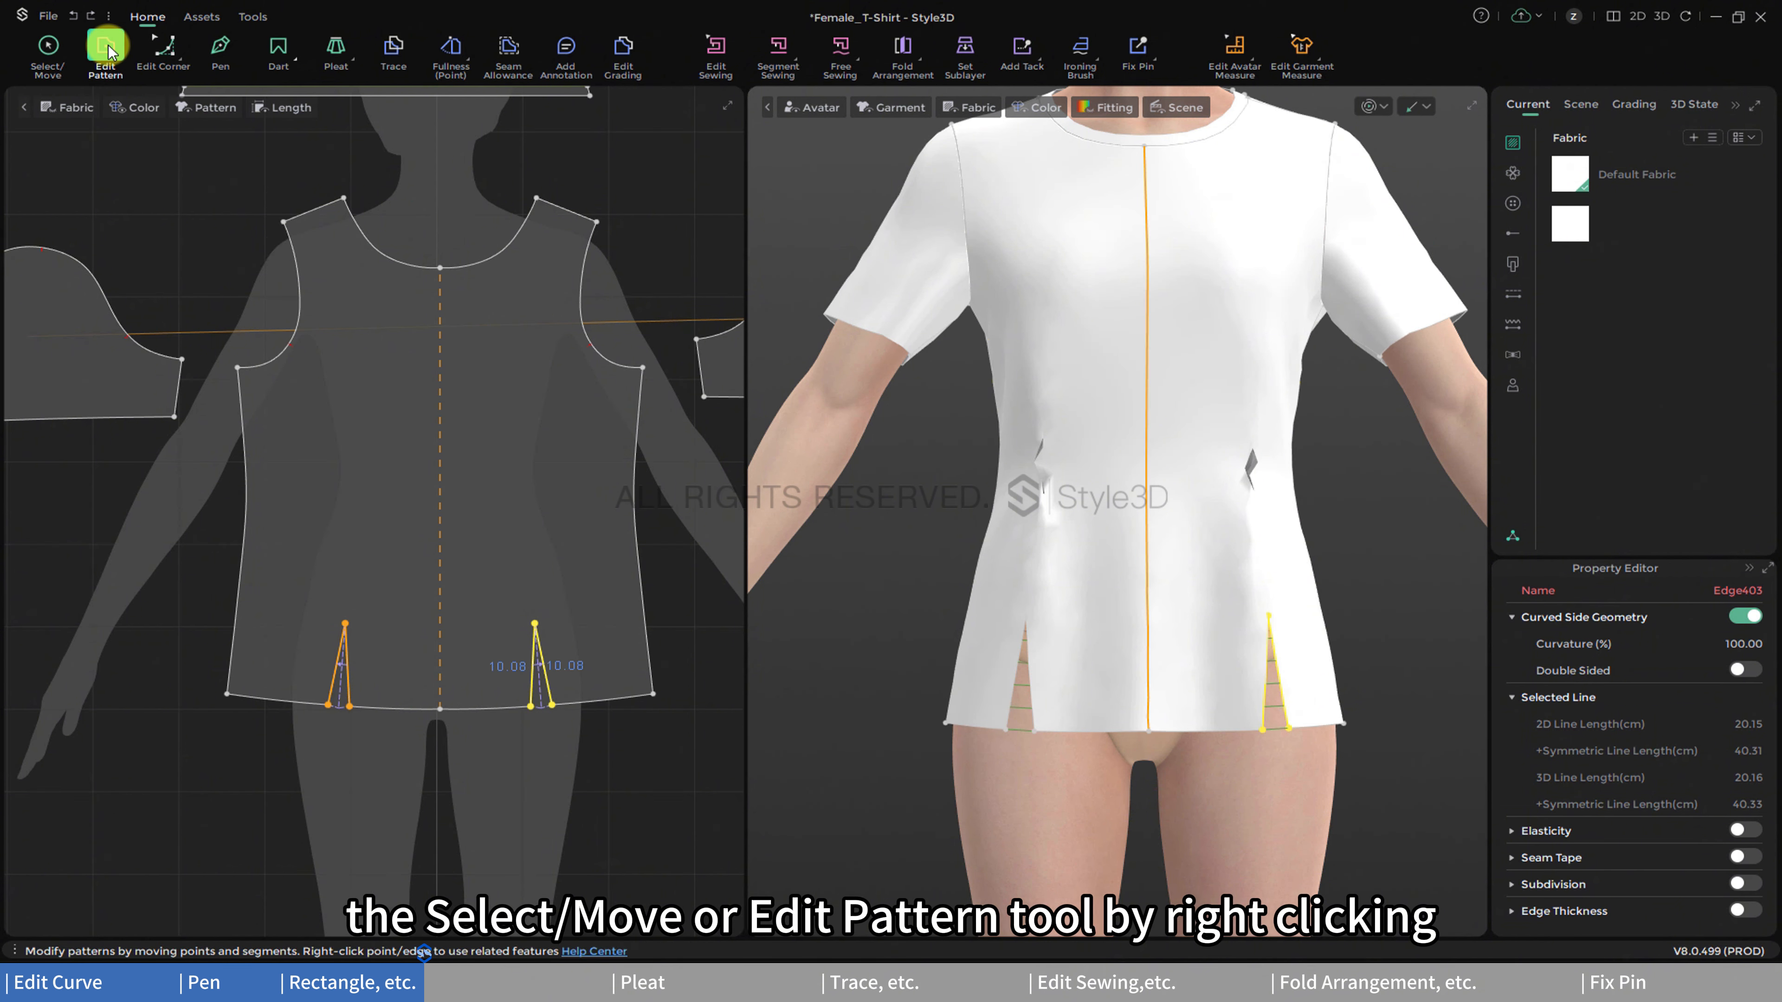
{"action": "left_click", "coordinate": [277, 47]}
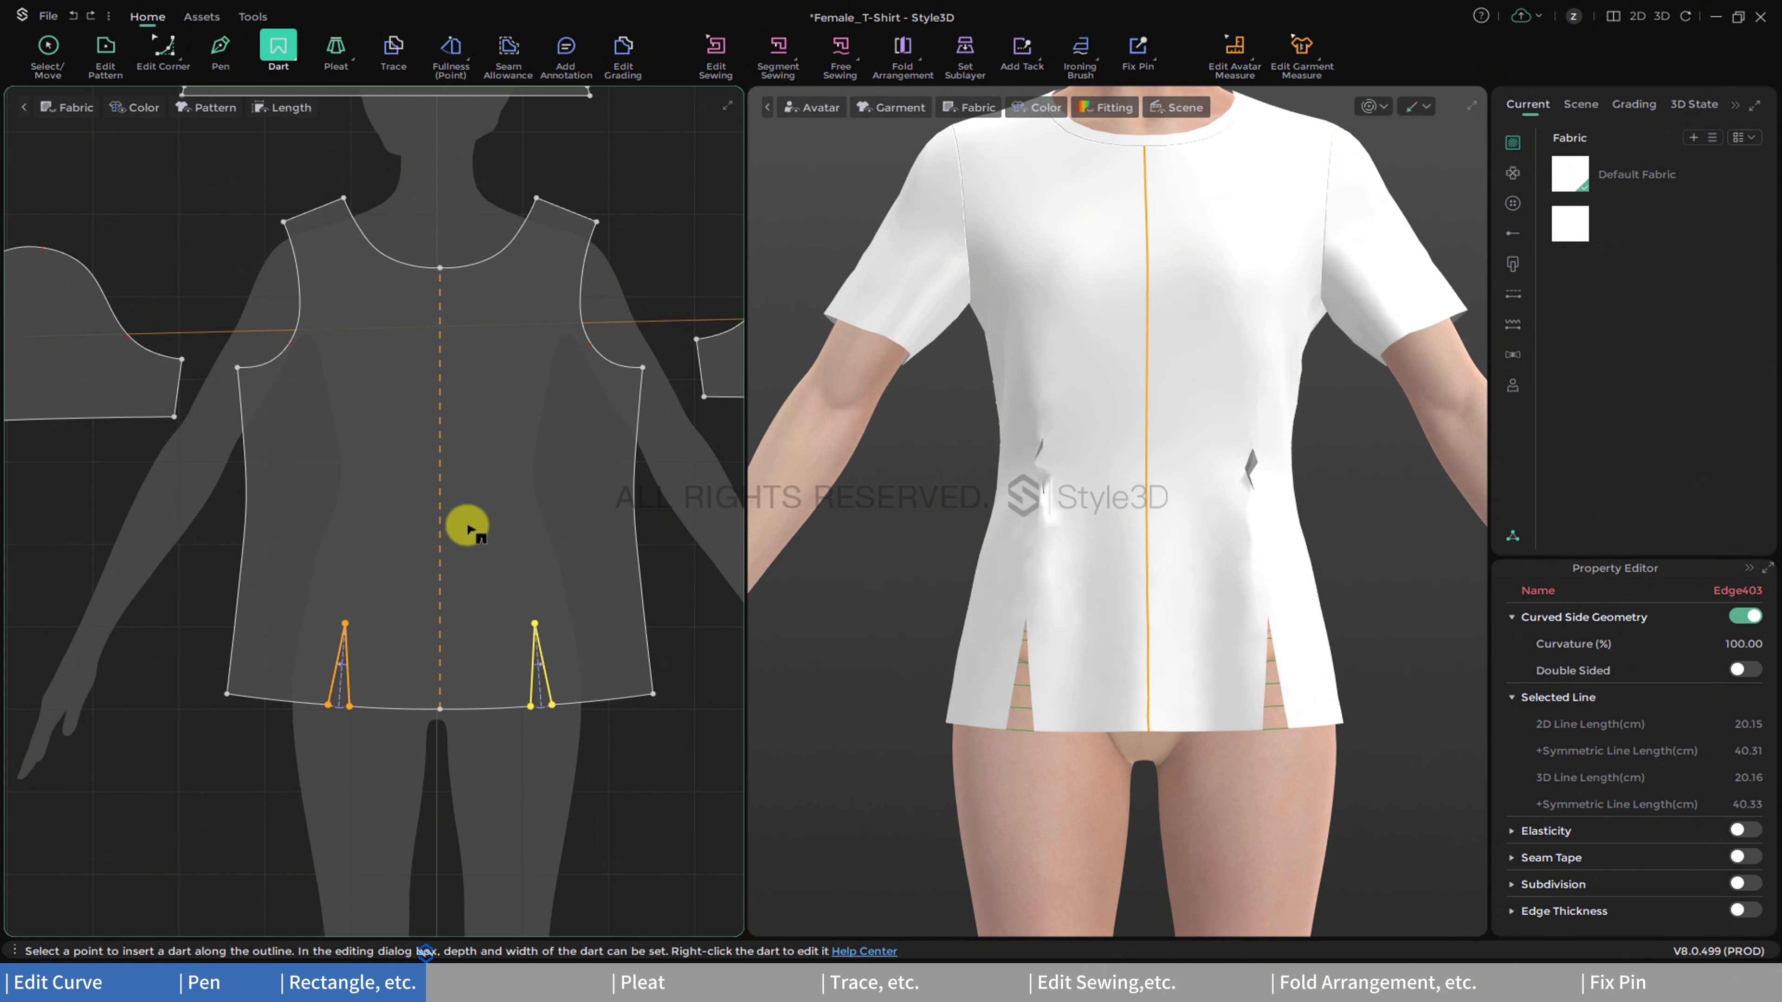
- Try Delete Dart on the symmetric darts at the front piece's hem
{"action": "right_click", "coordinate": [535, 643]}
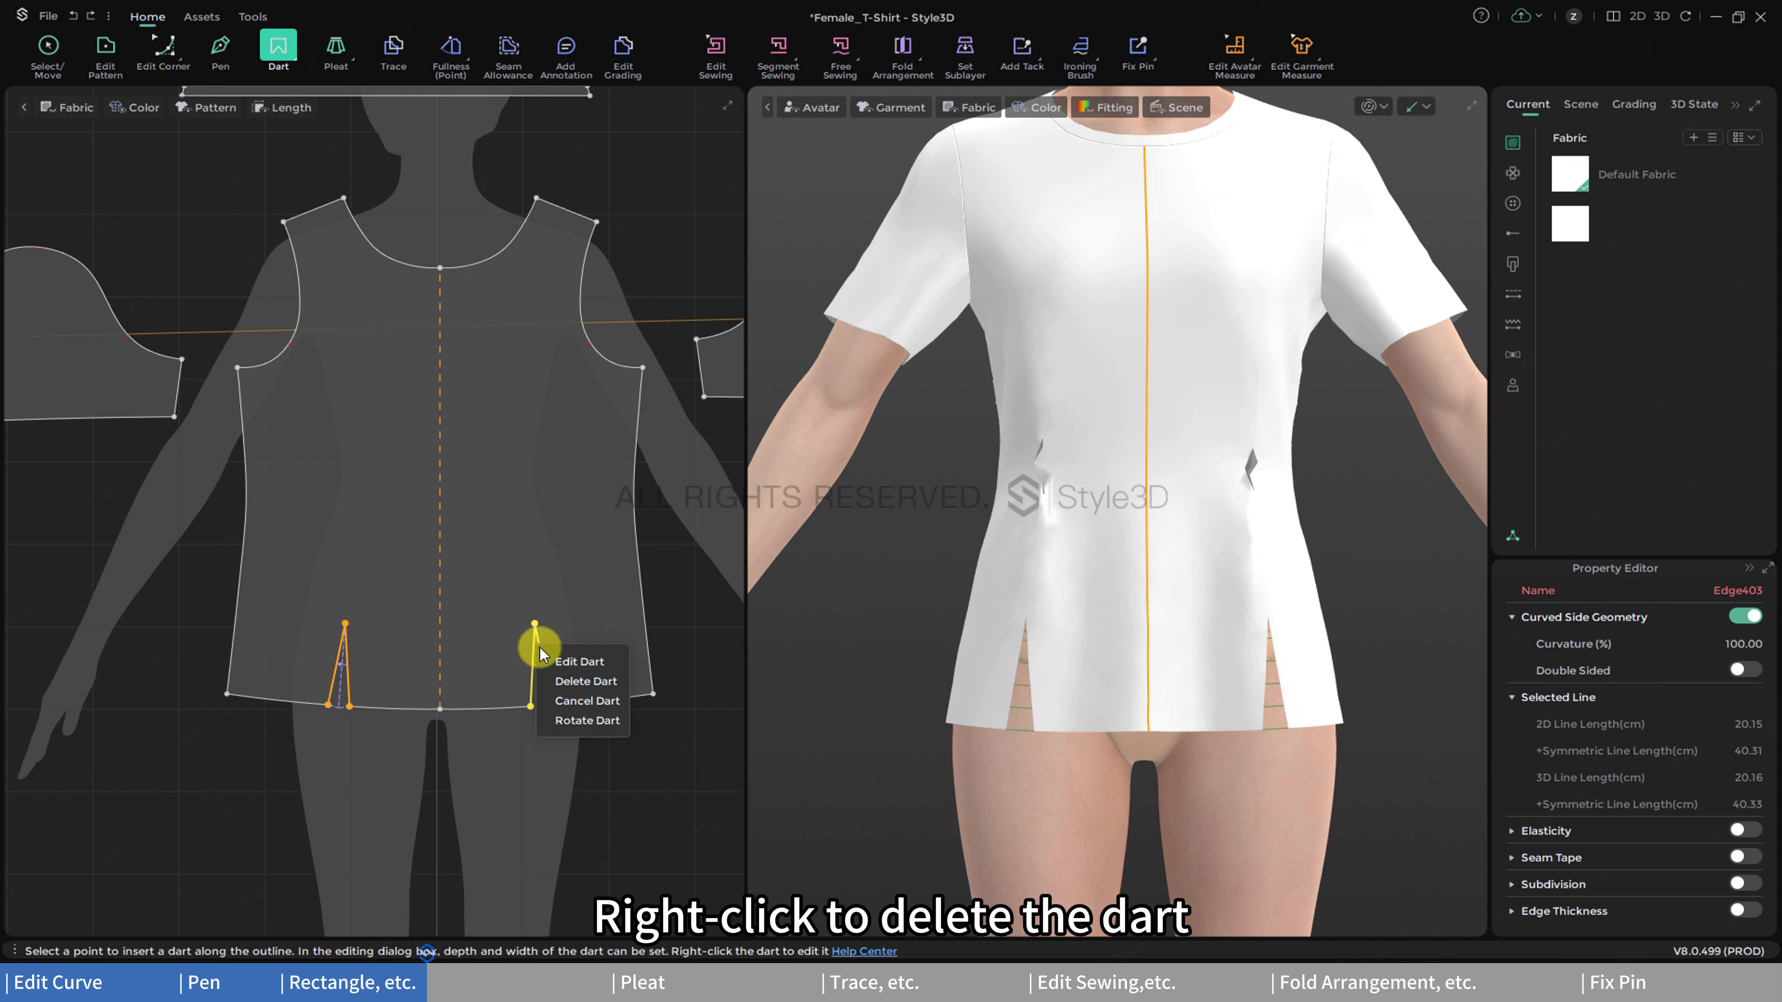
{"action": "left_click", "coordinate": [564, 680]}
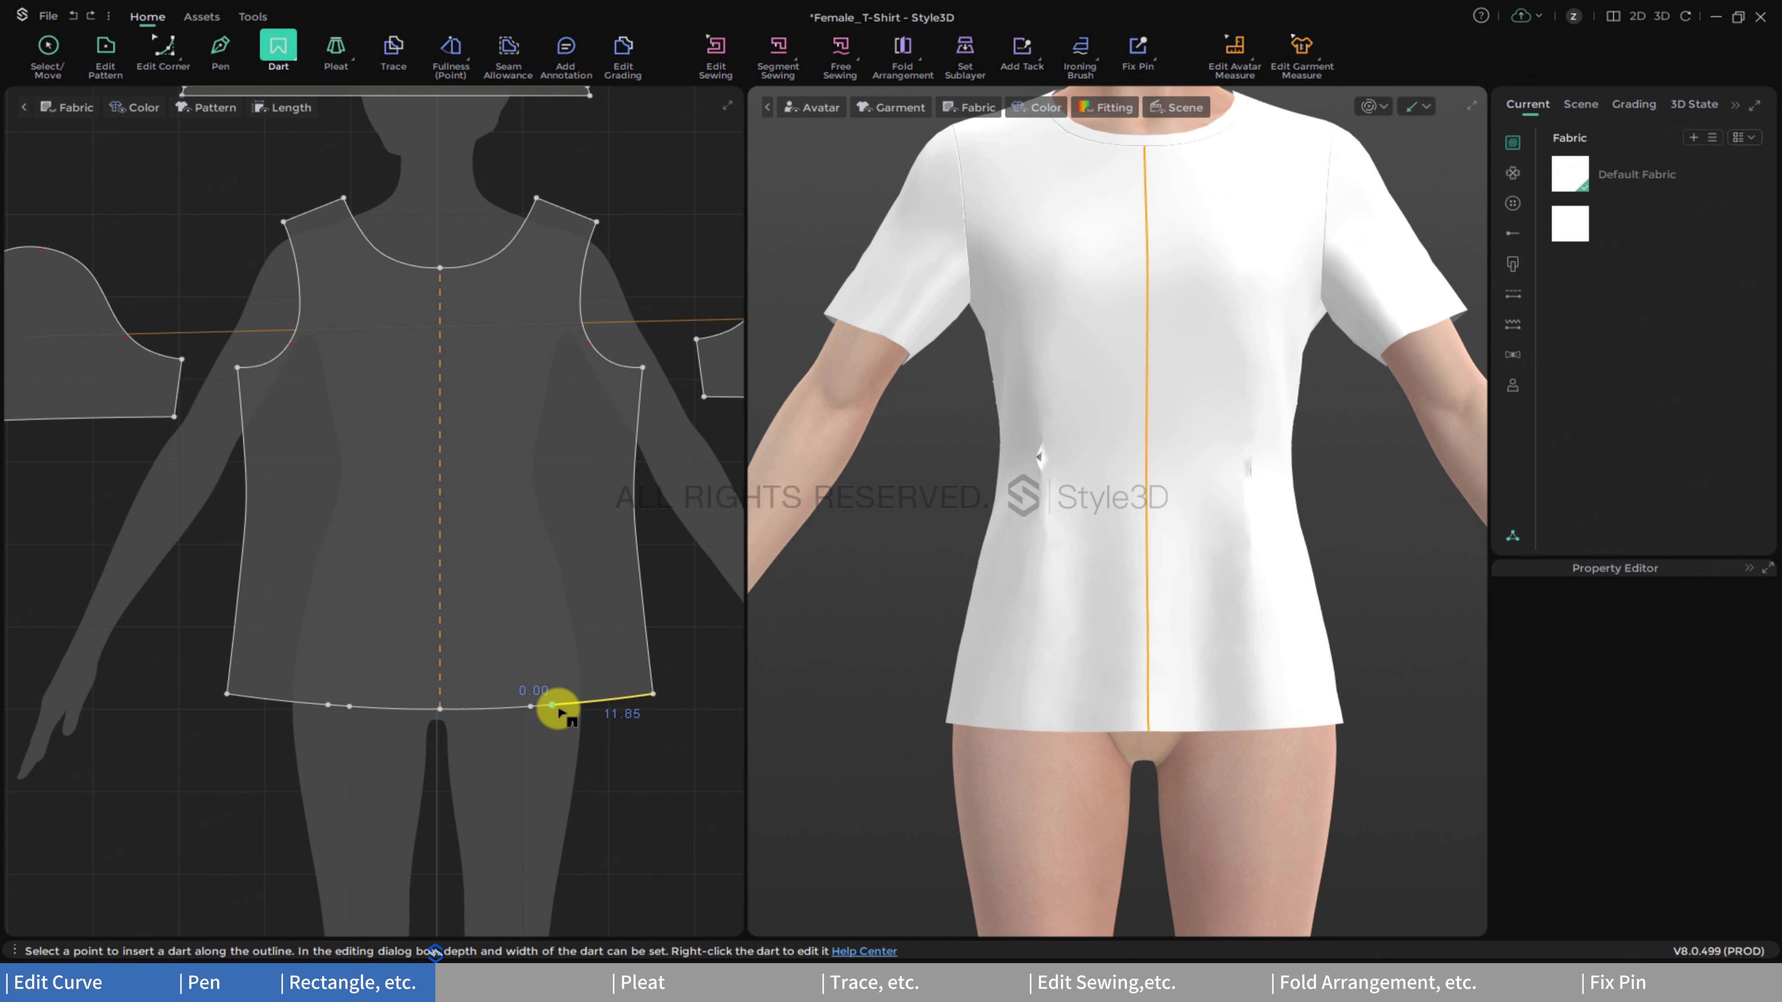
{"action": "left_click", "coordinate": [559, 709]}
- Apply Cancel Dart to the symmetric darts at the front piece's hem
{"action": "right_click", "coordinate": [545, 664]}
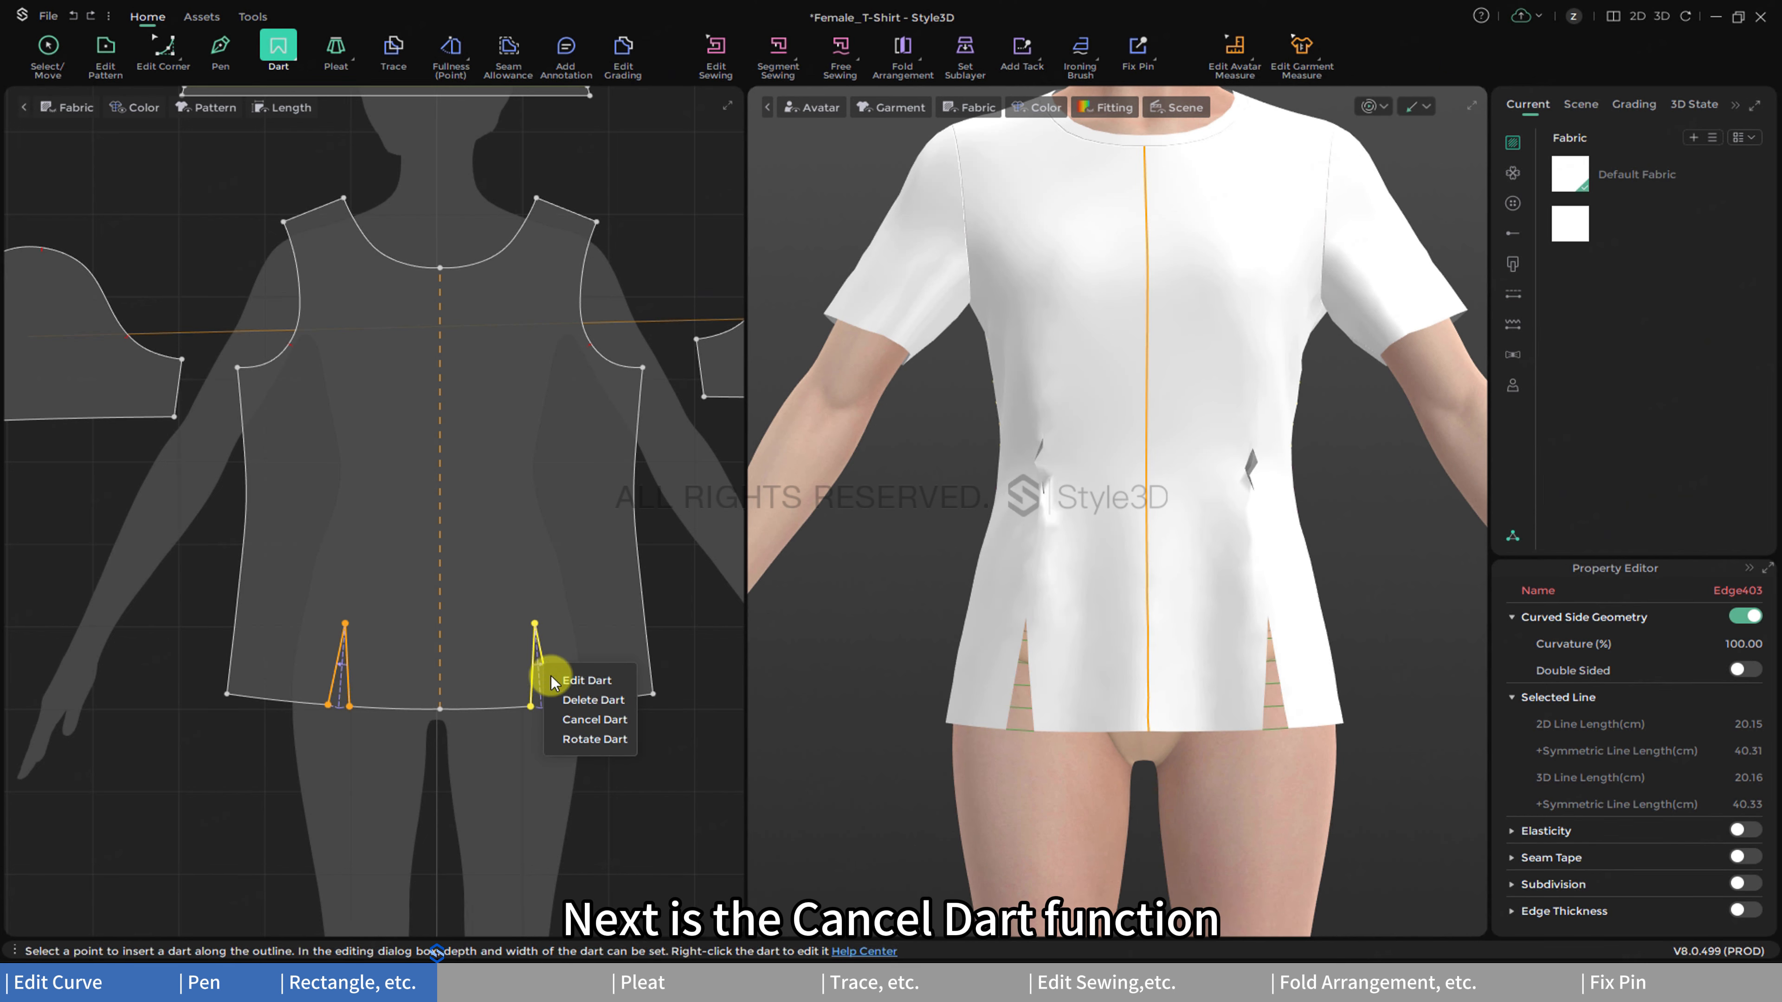
{"action": "left_click", "coordinate": [571, 718]}
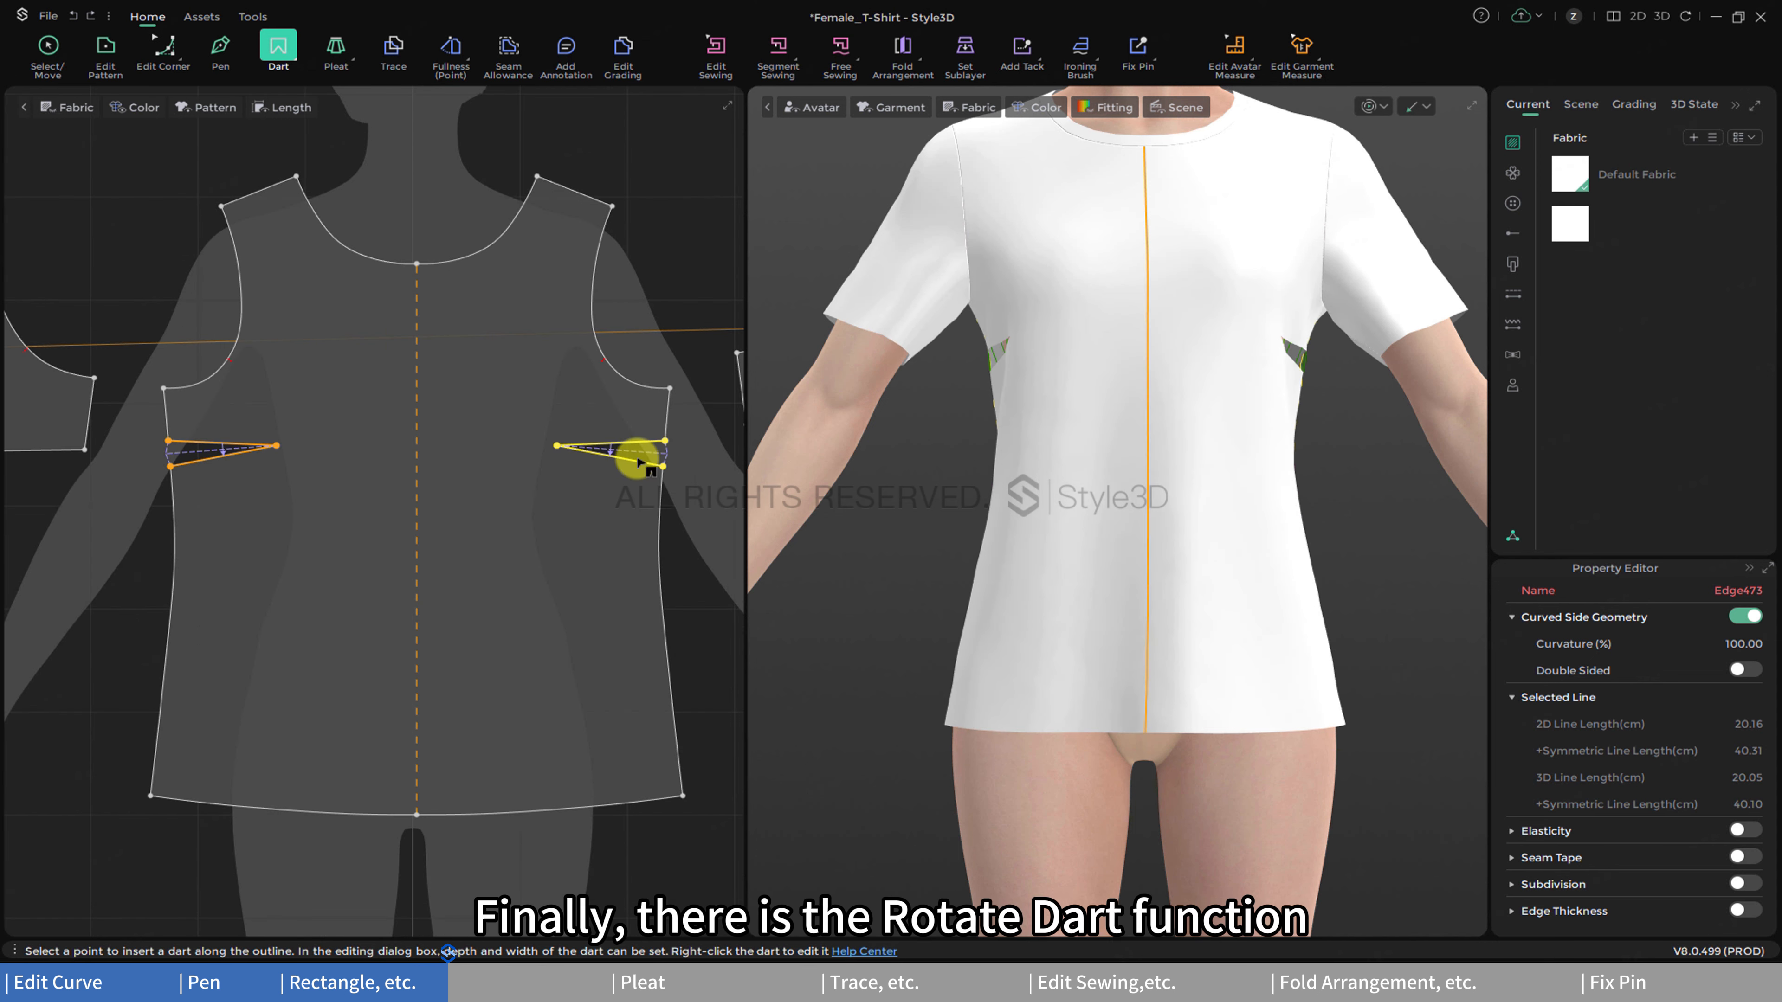
- Try rotating the front piece's side-seam dart to a single point on the hem, using the Equal Dart option
{"action": "right_click", "coordinate": [640, 461]}
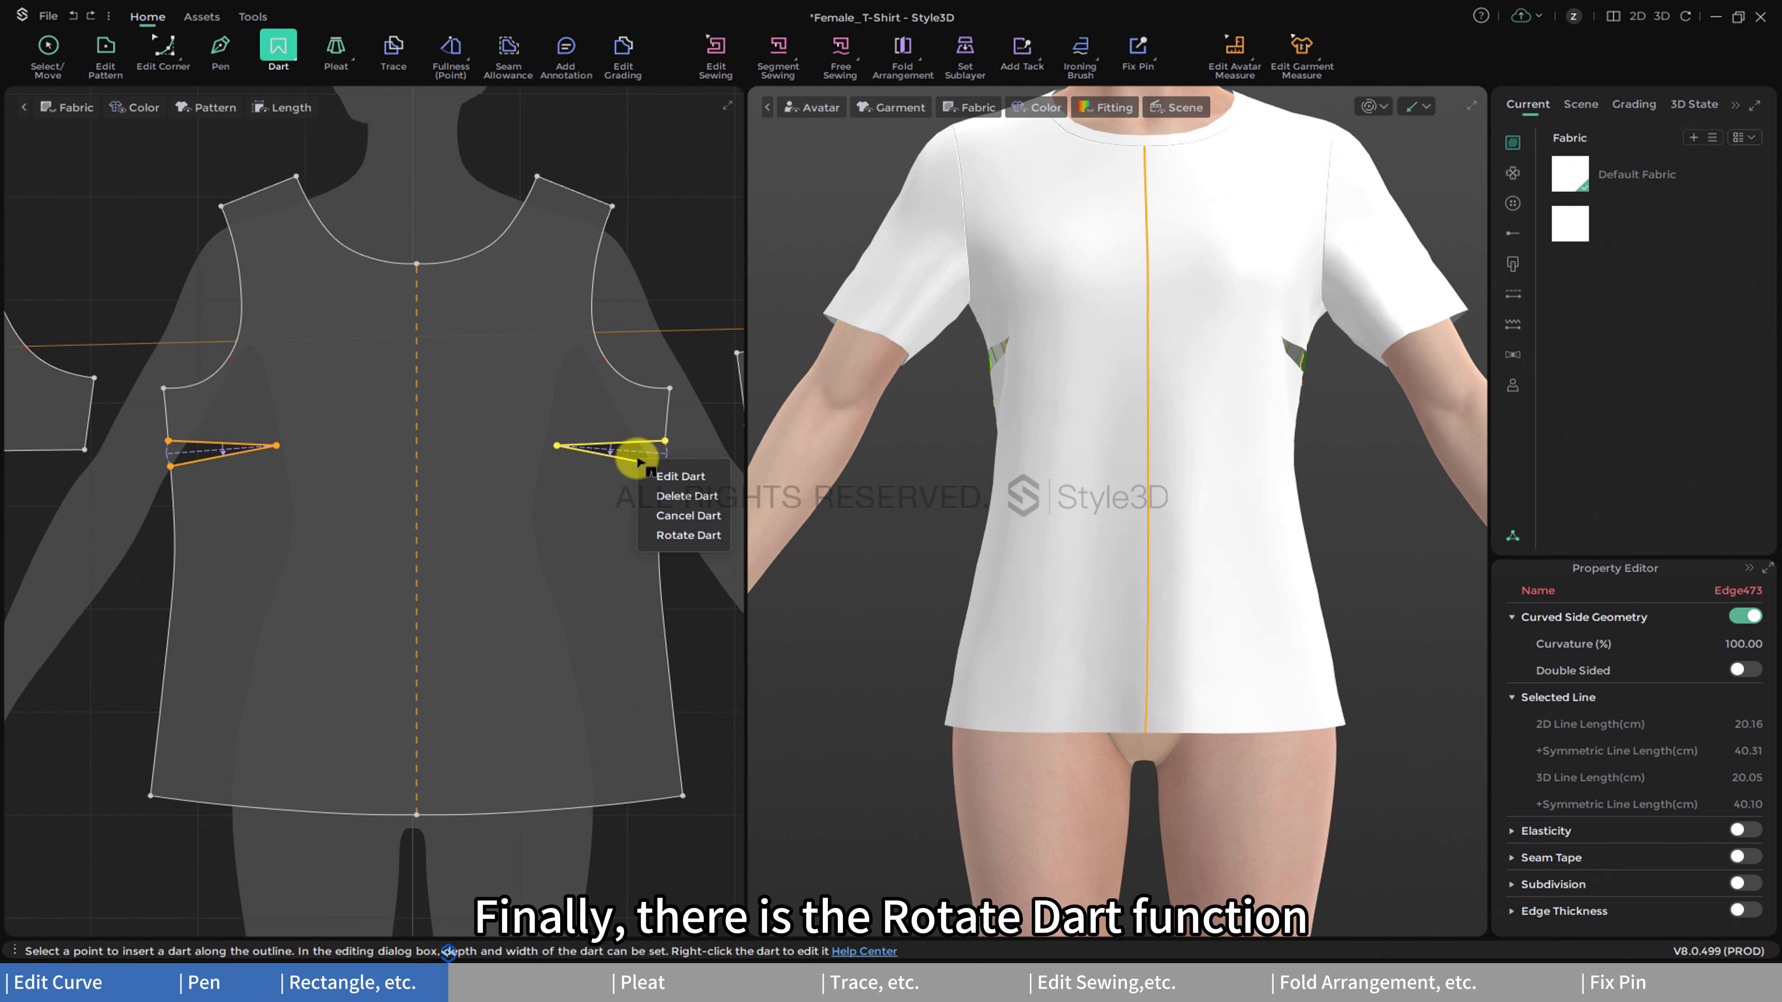
{"action": "left_click", "coordinate": [685, 535]}
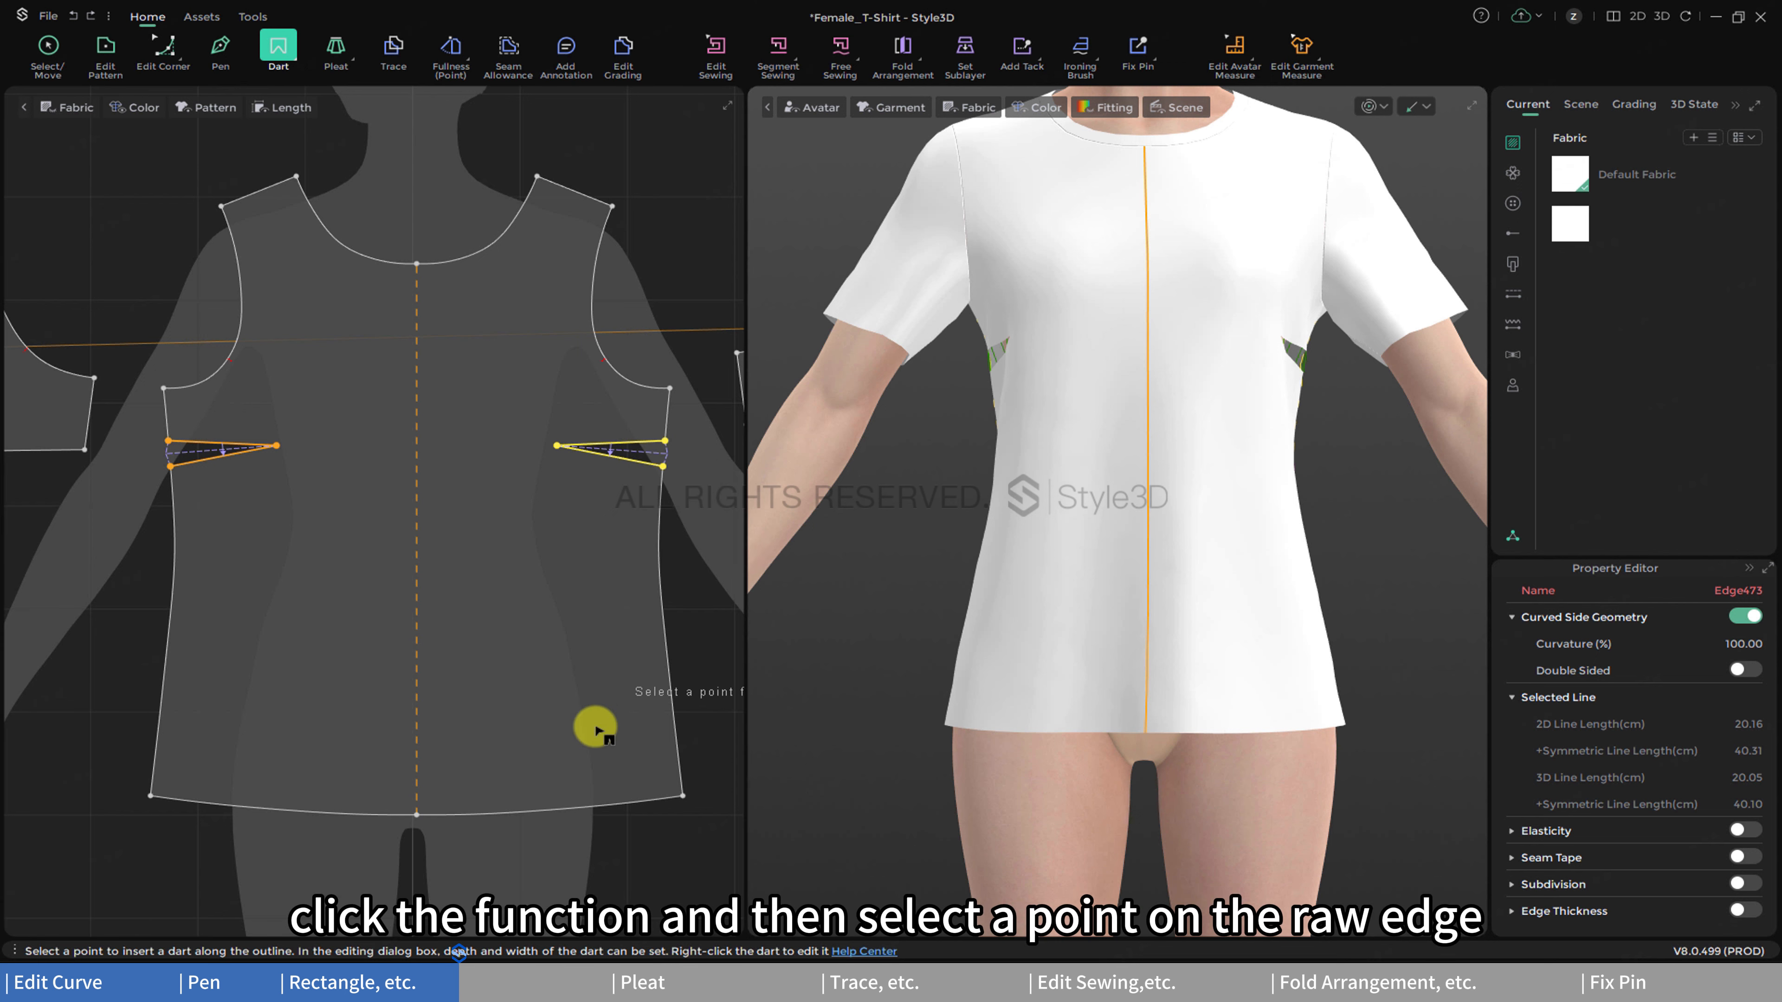
{"action": "double_click", "coordinate": [587, 808]}
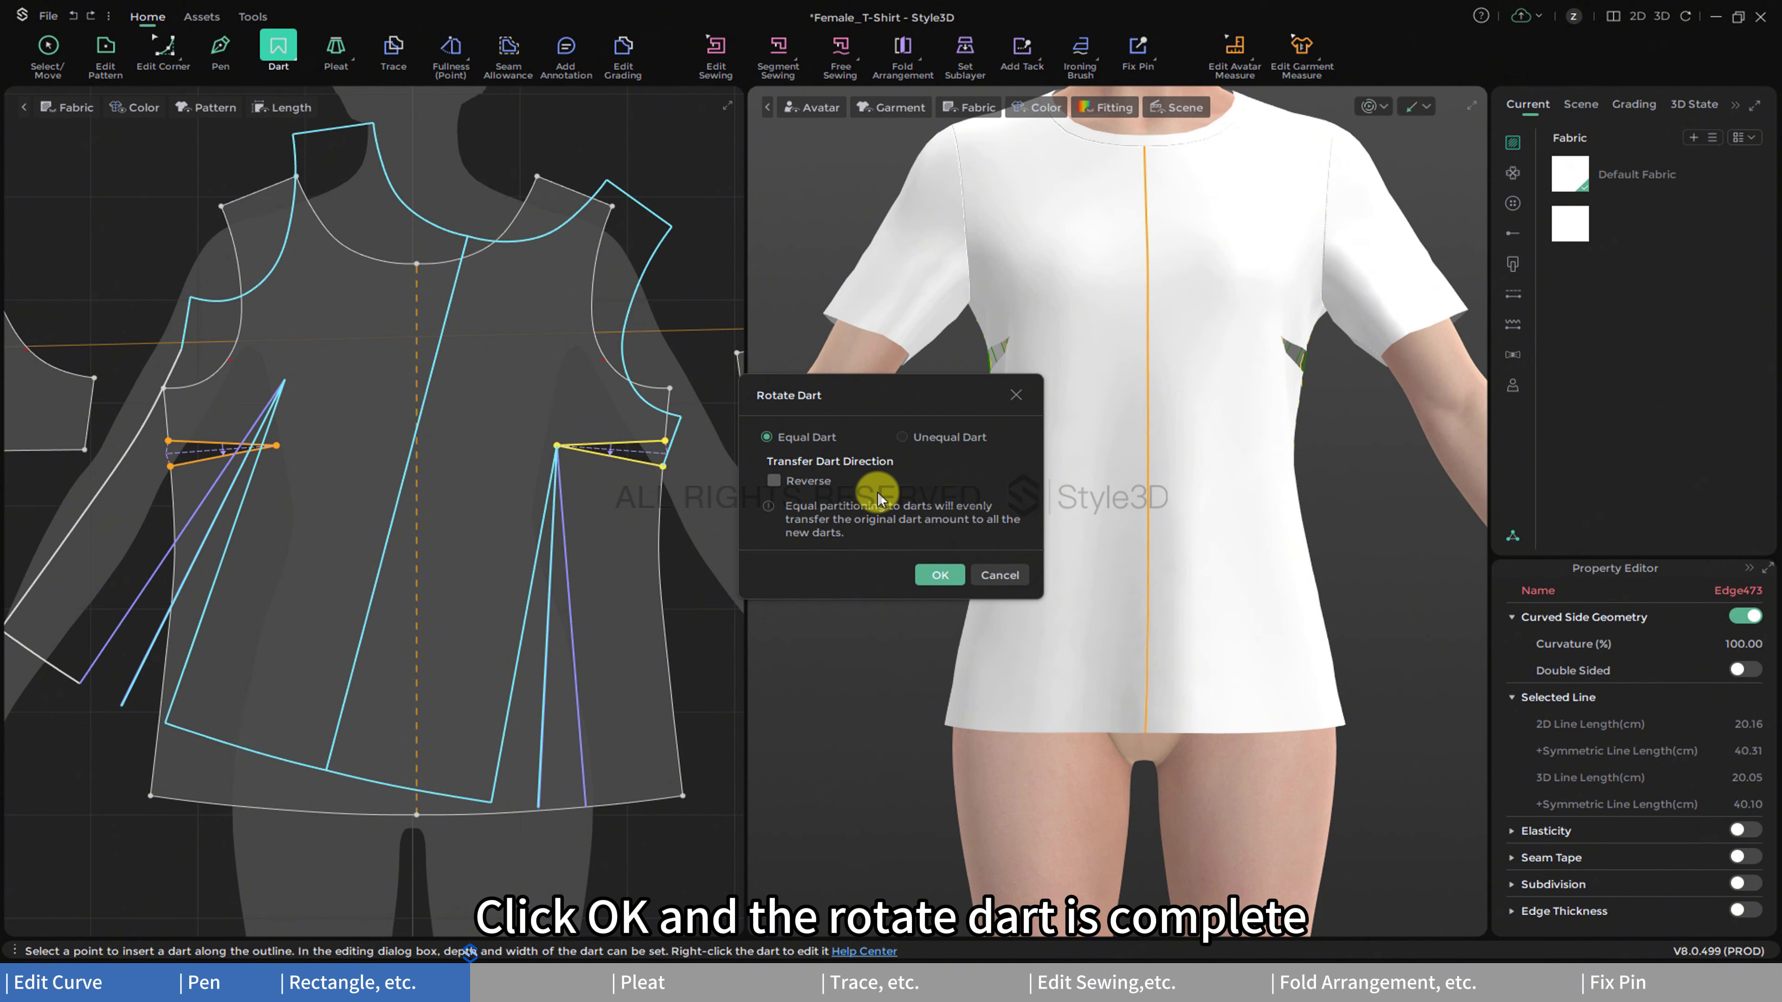
{"action": "left_click", "coordinate": [940, 575]}
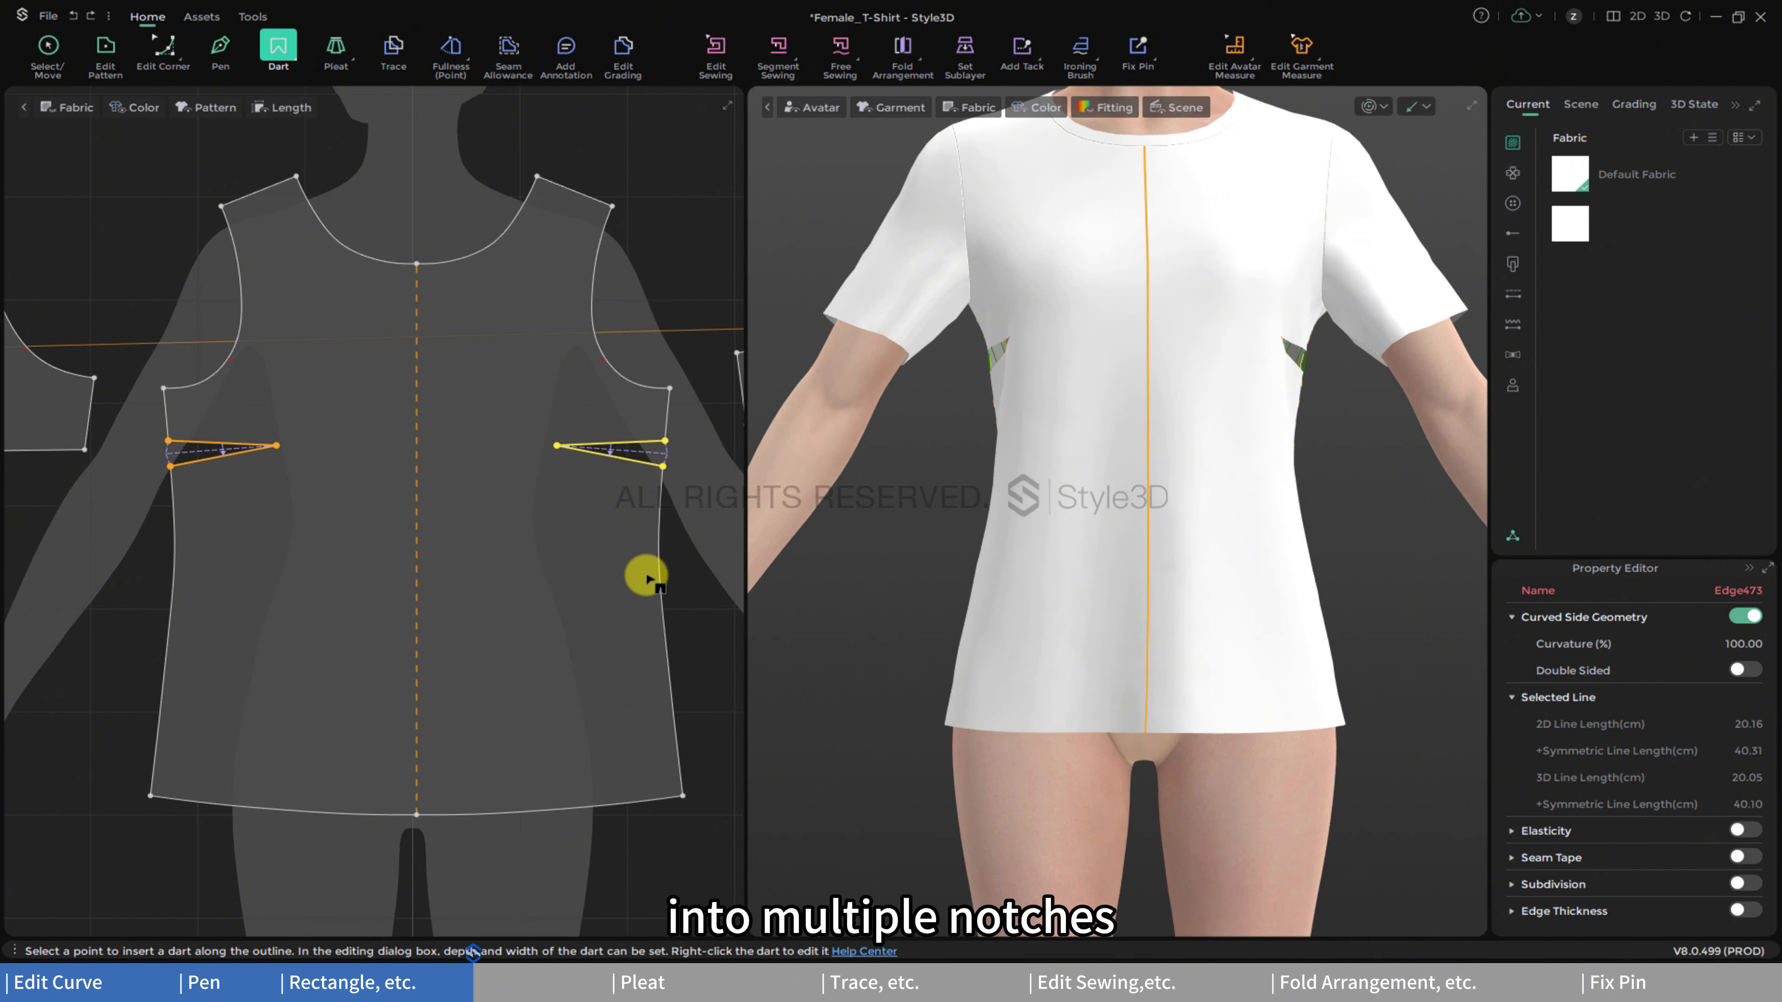
- Rotate the side-seam dart into two equal darts, one on the side seam above it and one on the front hem
{"action": "right_click", "coordinate": [624, 460]}
{"action": "left_click", "coordinate": [644, 518]}
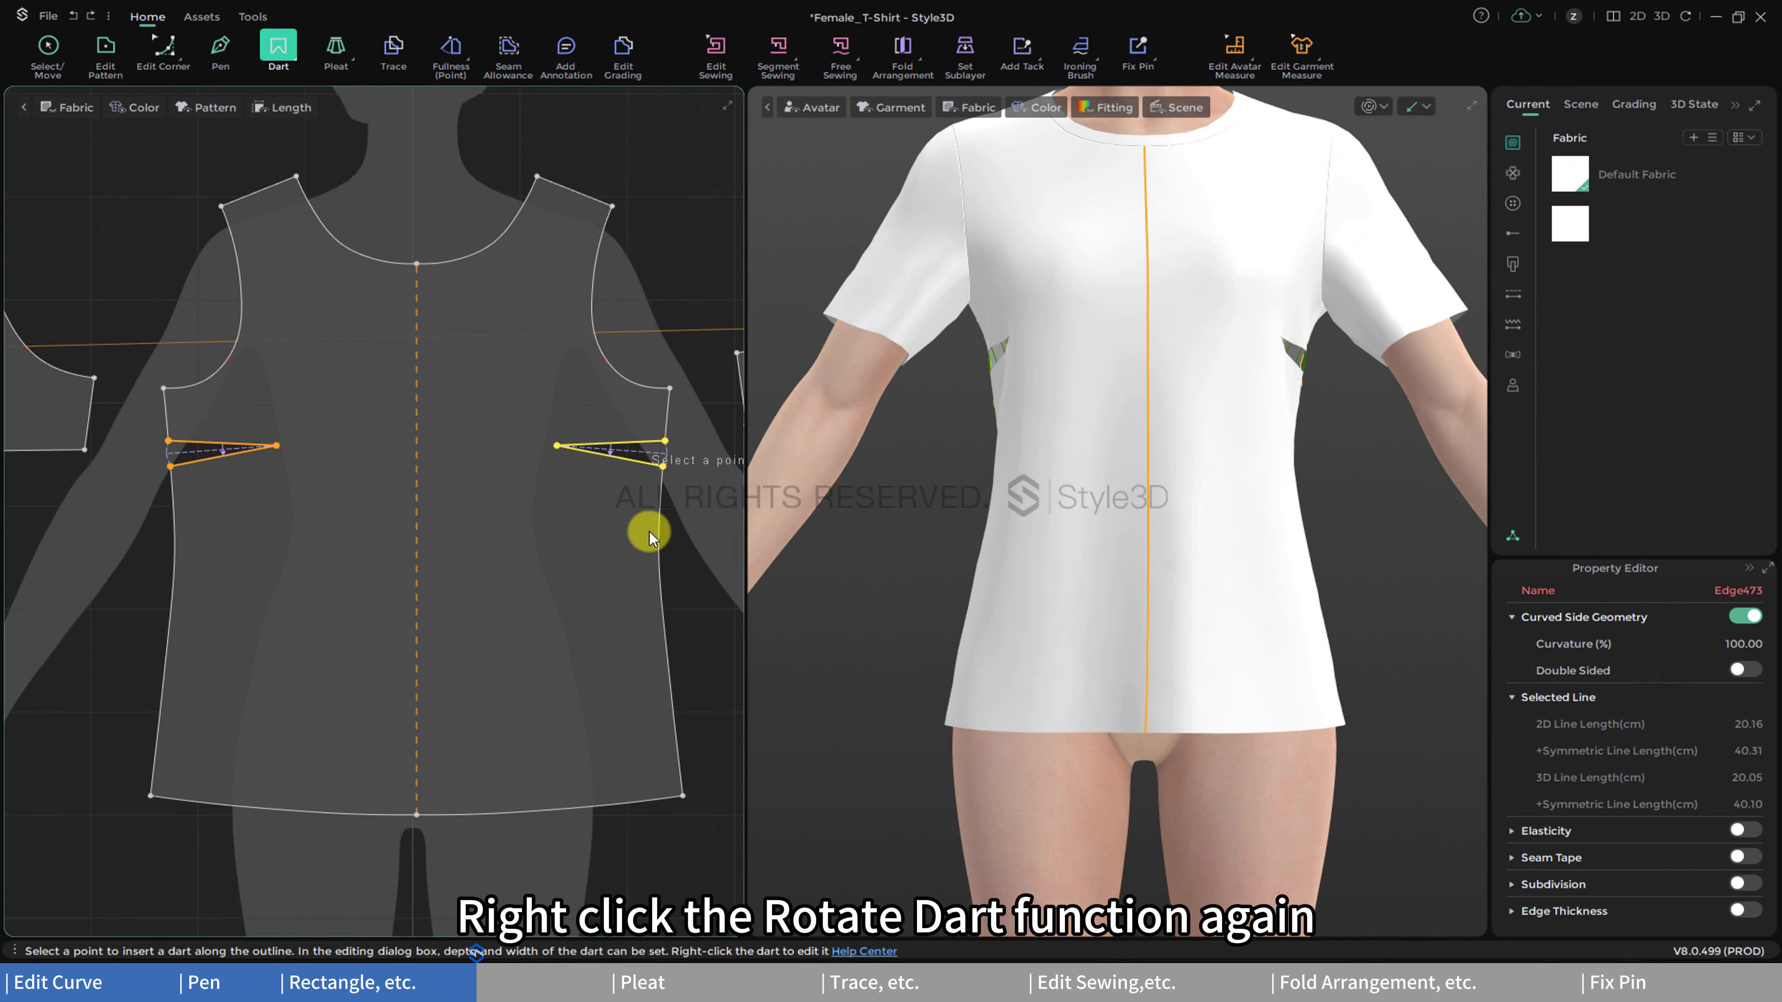
{"action": "left_click", "coordinate": [665, 443]}
{"action": "left_click", "coordinate": [668, 407]}
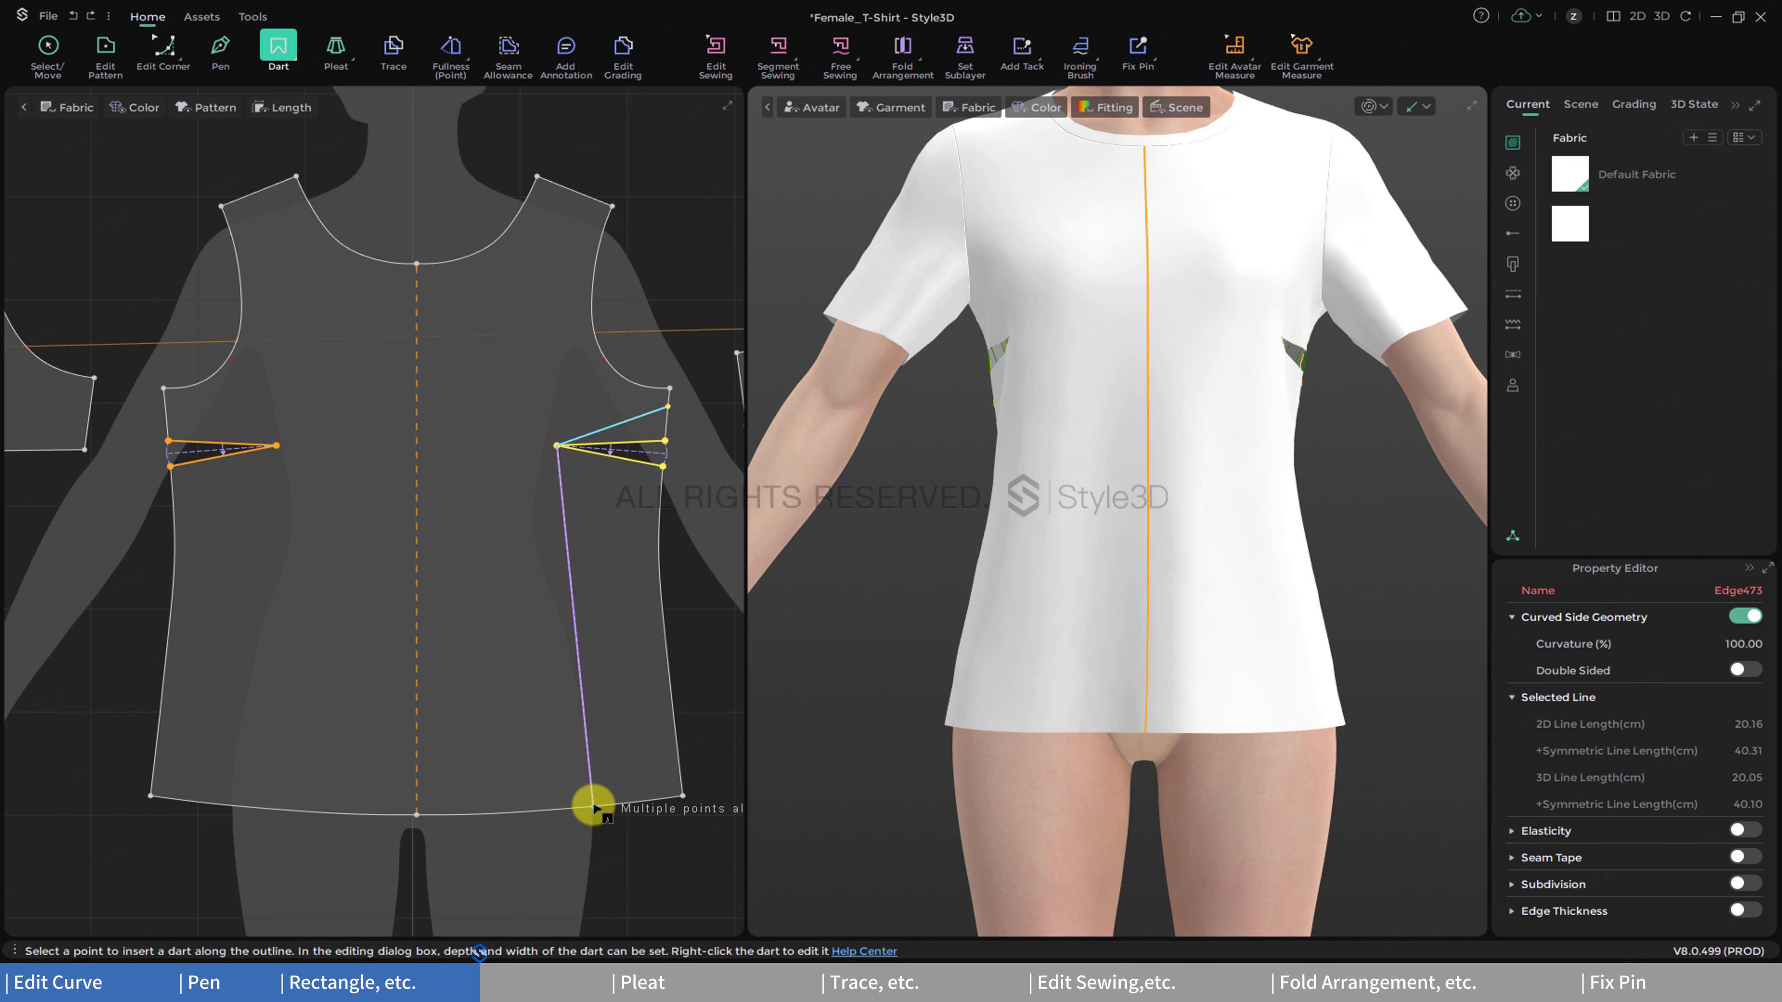
{"action": "double_click", "coordinate": [639, 830]}
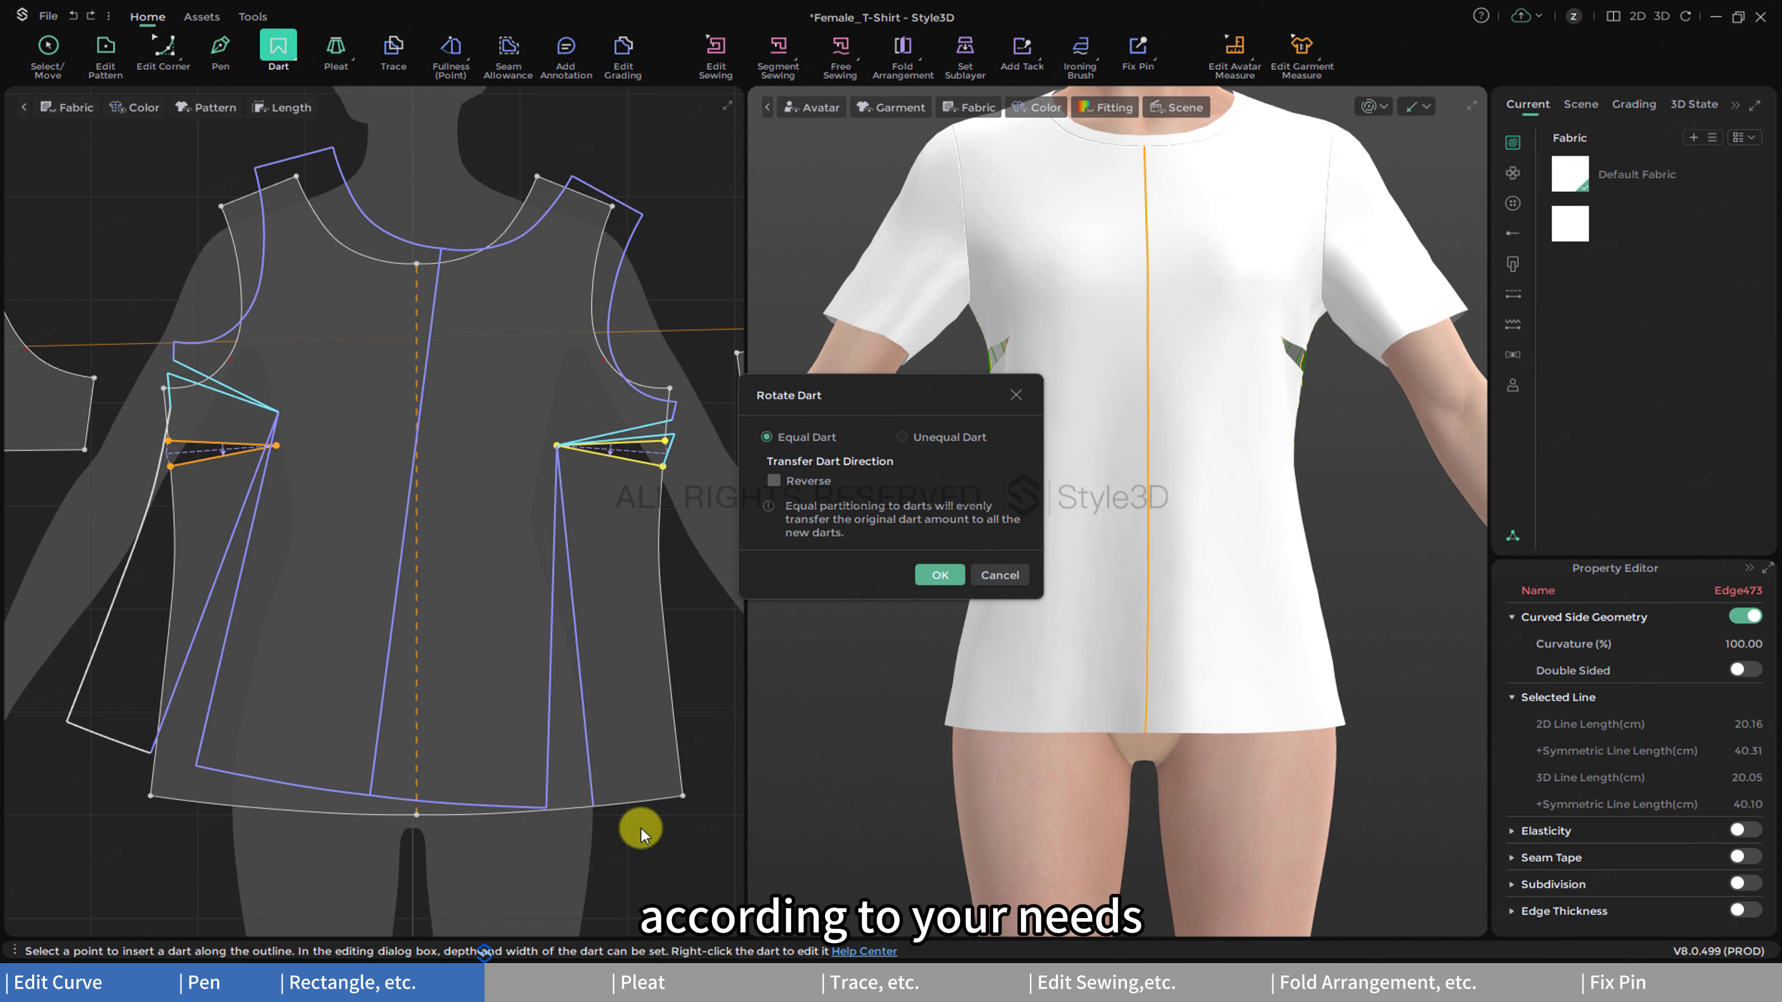
{"action": "left_click", "coordinate": [923, 578]}
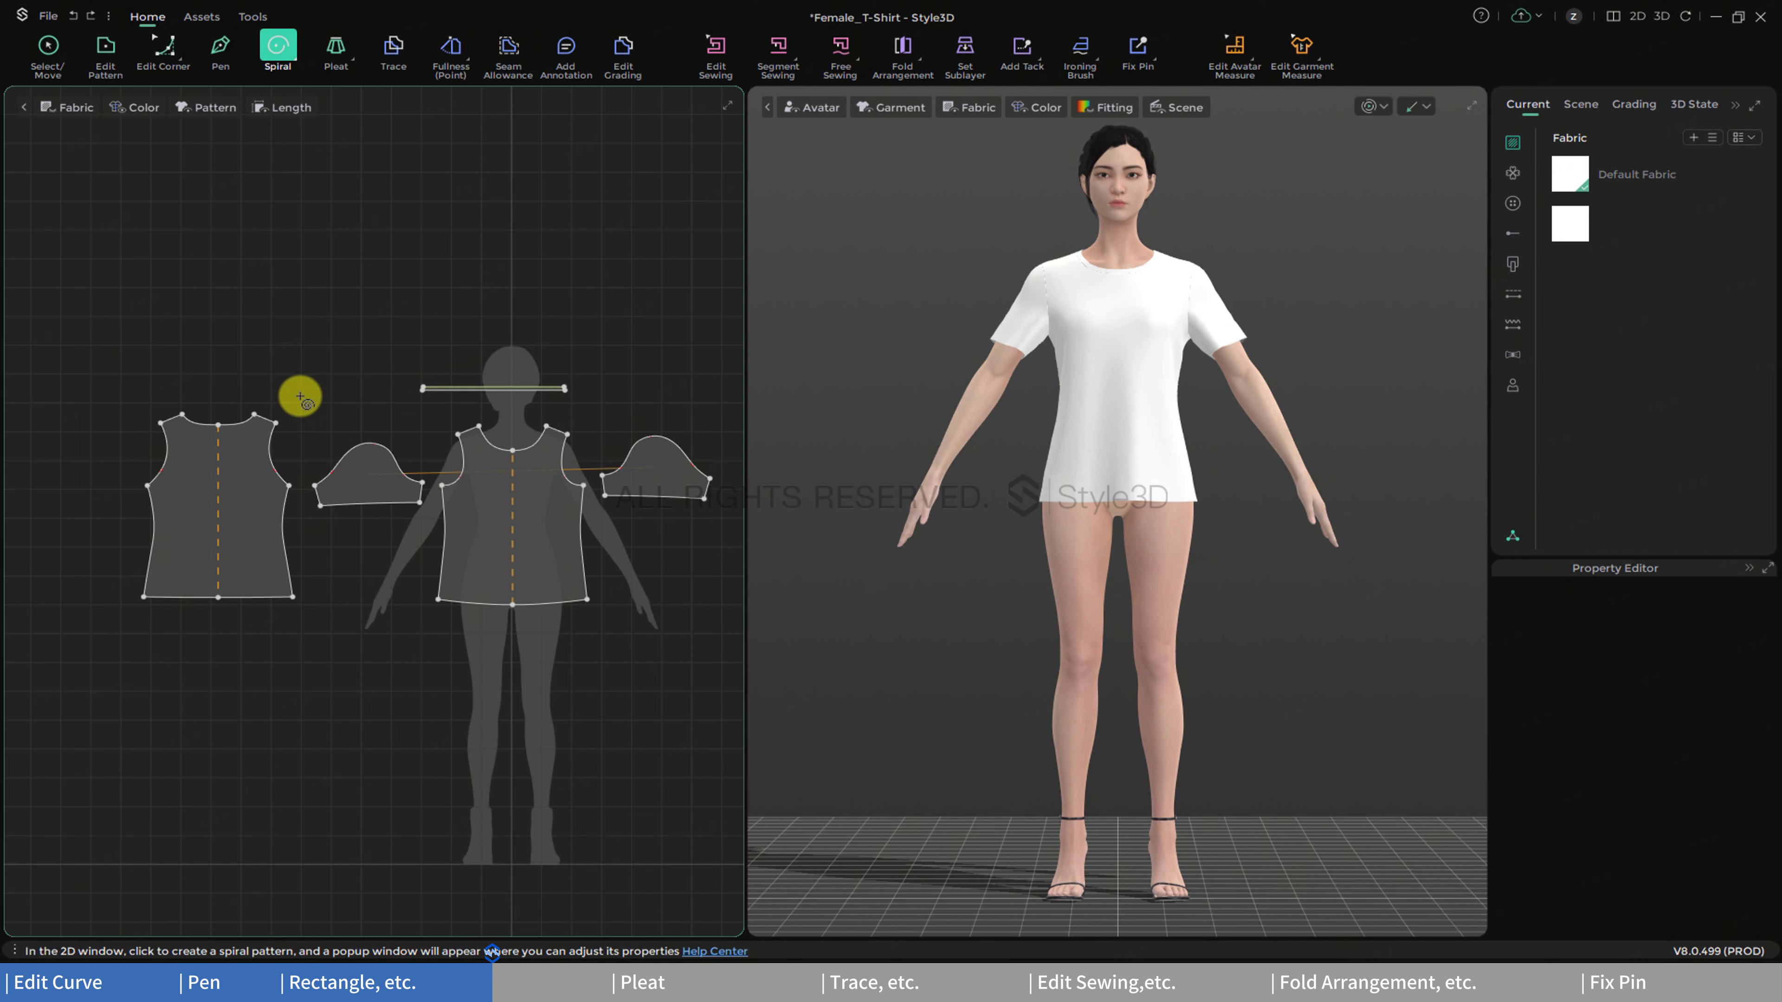
- Create a clockwise spiral pattern piece between the back and front pieces, with 10.00 cm start radius, 10.00 cm widths and 15.00 cm offset
{"action": "left_click", "coordinate": [370, 675]}
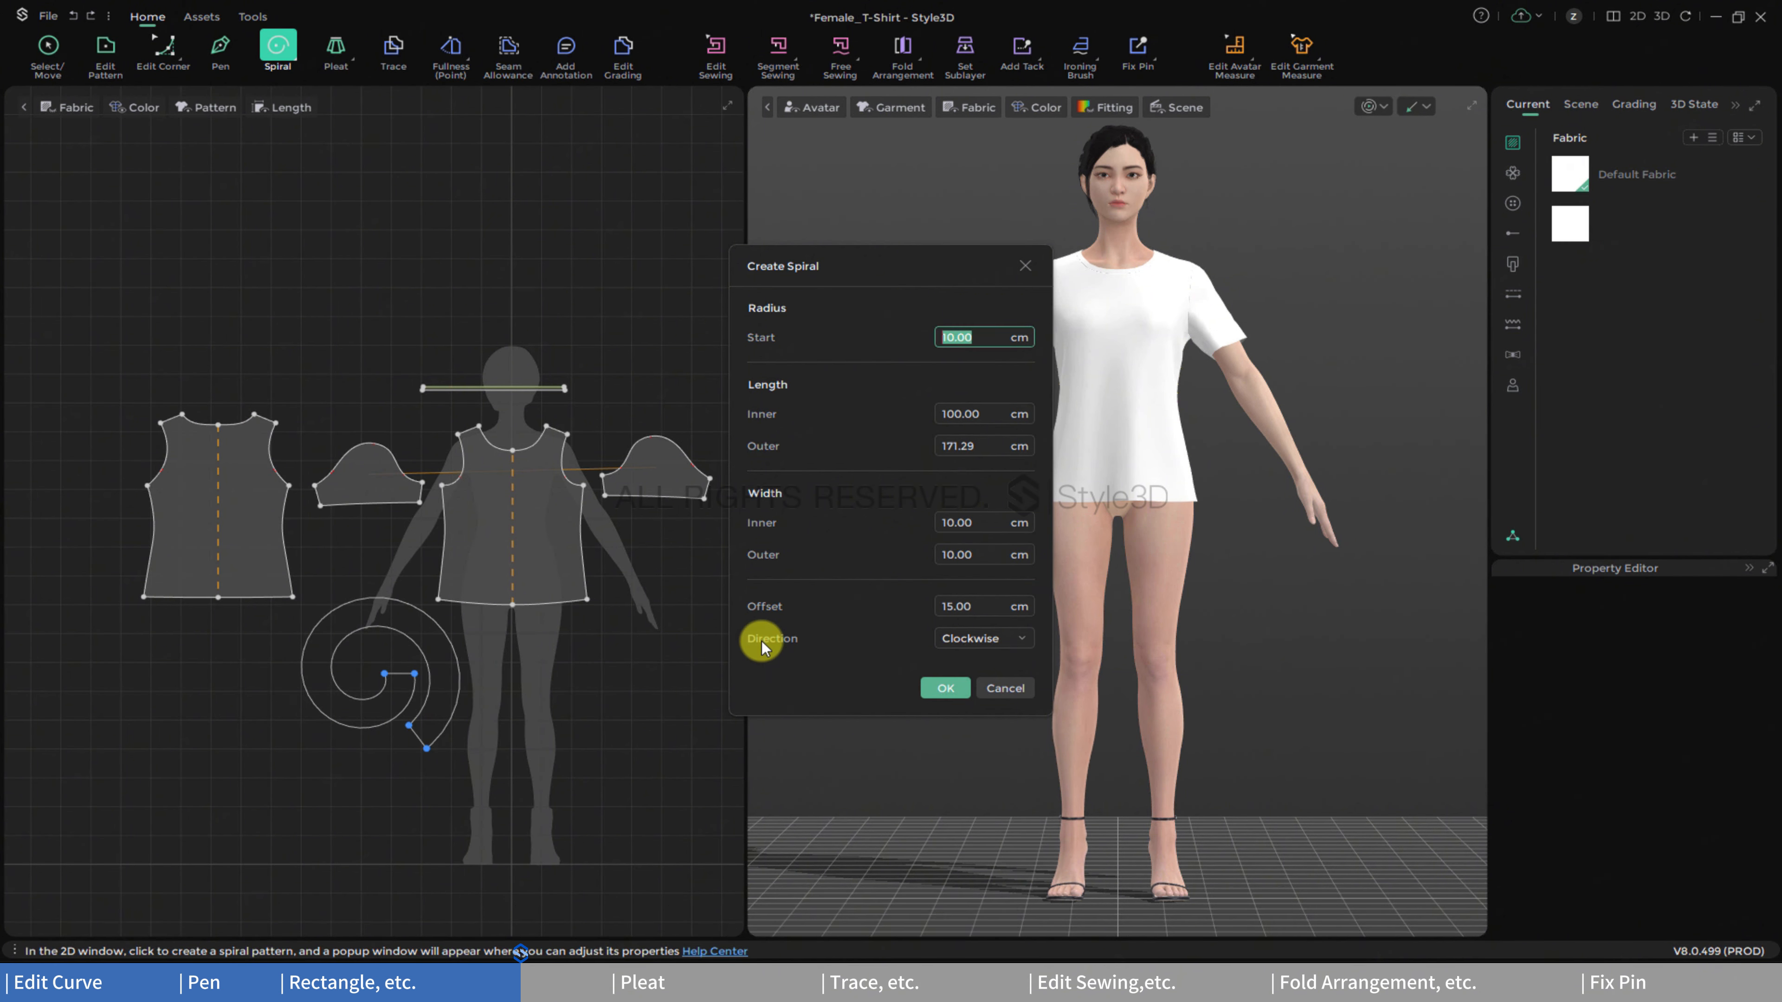
{"action": "left_click", "coordinate": [991, 635]}
{"action": "left_click", "coordinate": [991, 672]}
{"action": "left_click", "coordinate": [990, 642]}
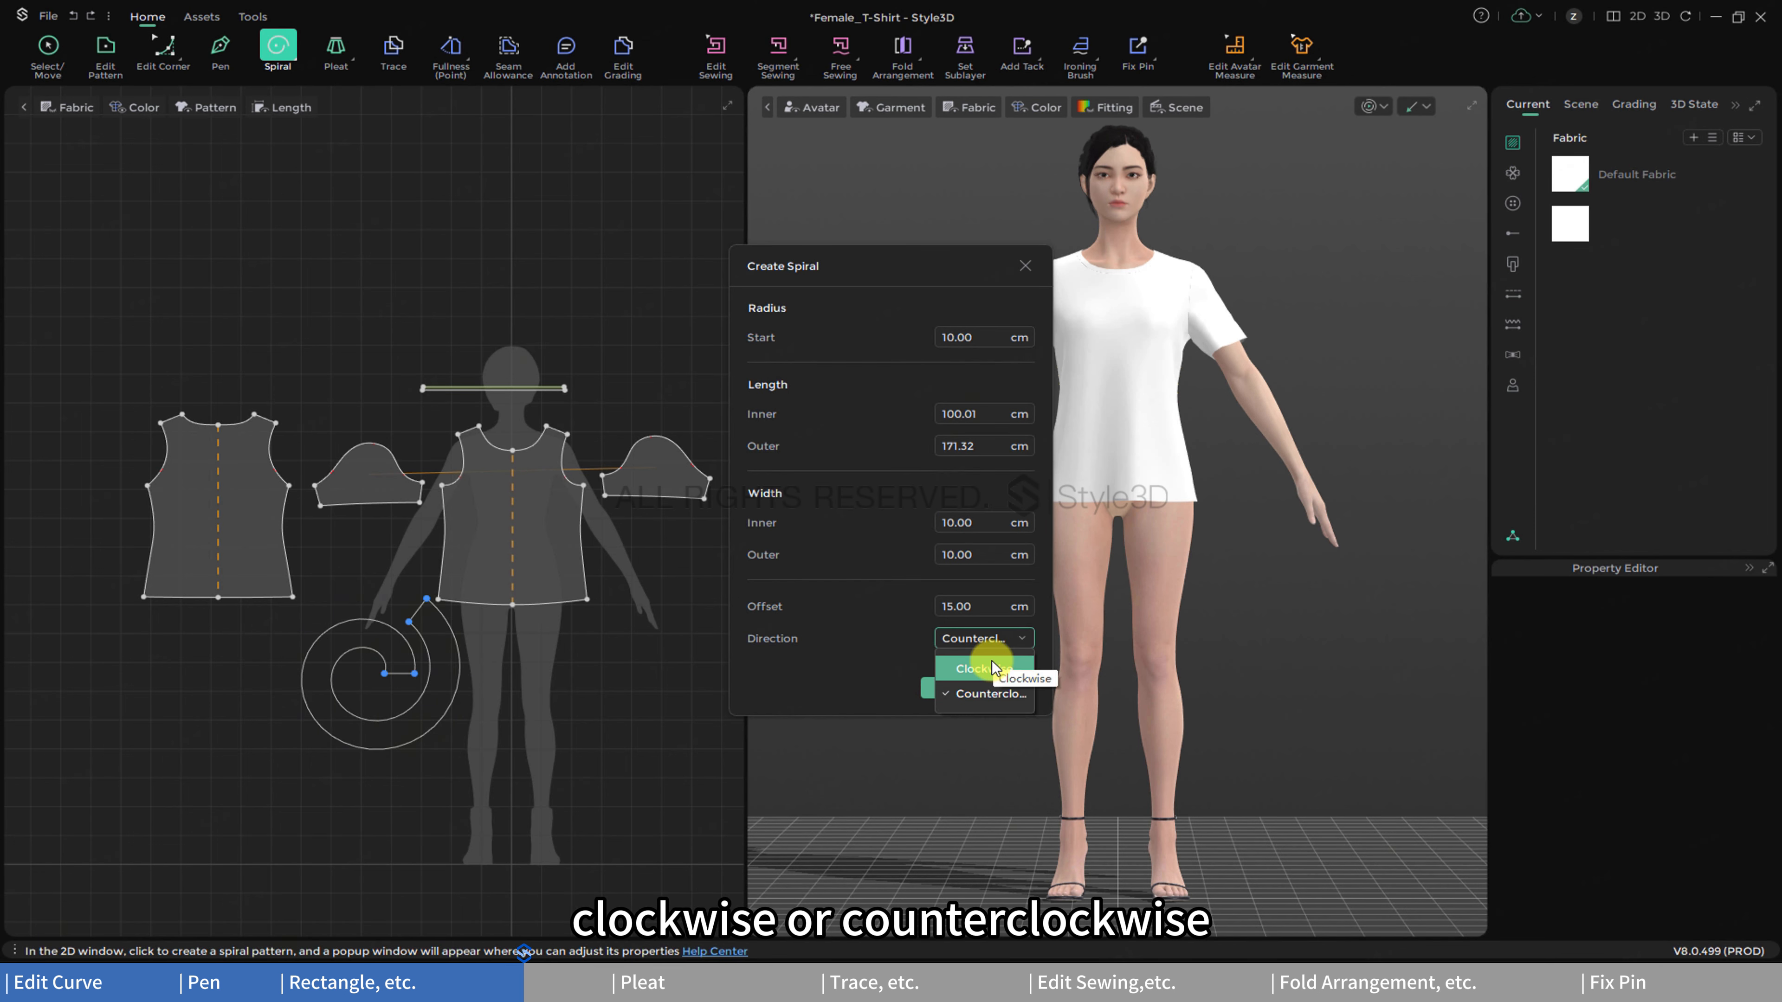
{"action": "left_click", "coordinate": [993, 667]}
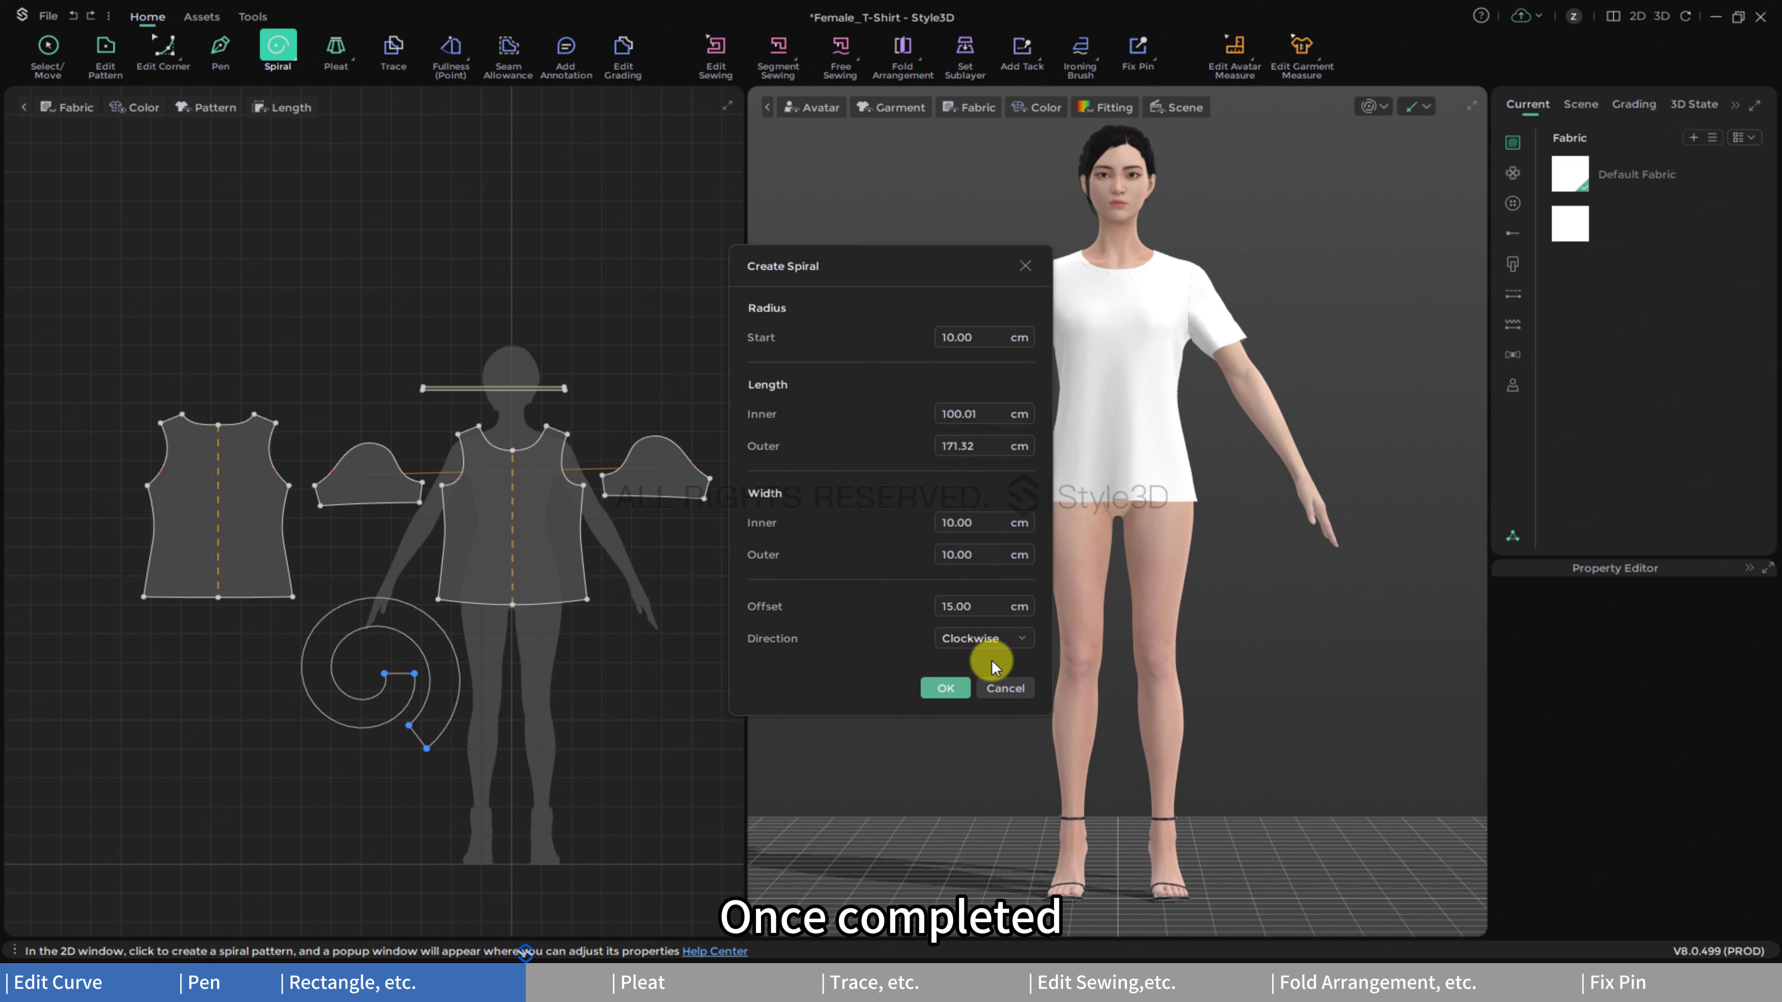
{"action": "left_click", "coordinate": [947, 688]}
- Add a point on the cuff edge of the sleeve beside the back piece, and split the longer cuff segment uniformly into 2 segments
{"action": "left_click", "coordinate": [278, 47]}
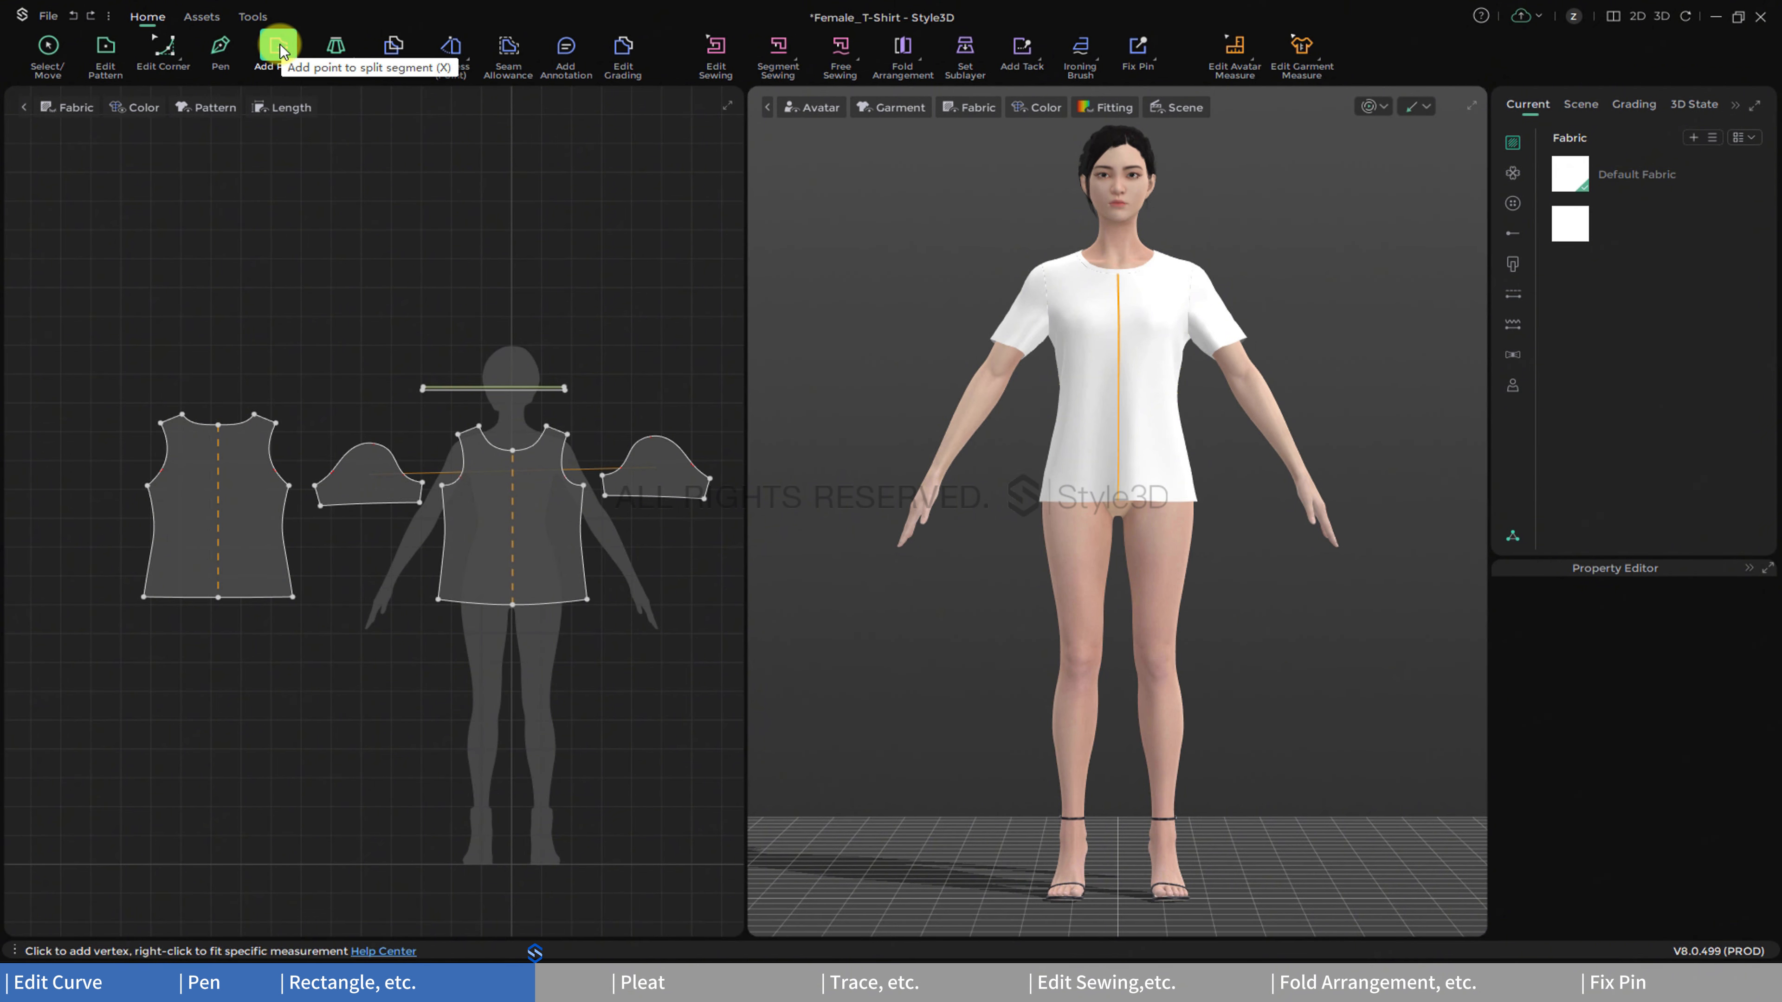
{"action": "scroll", "coordinate": [378, 470], "scroll_direction": "up", "scroll_amount": 5}
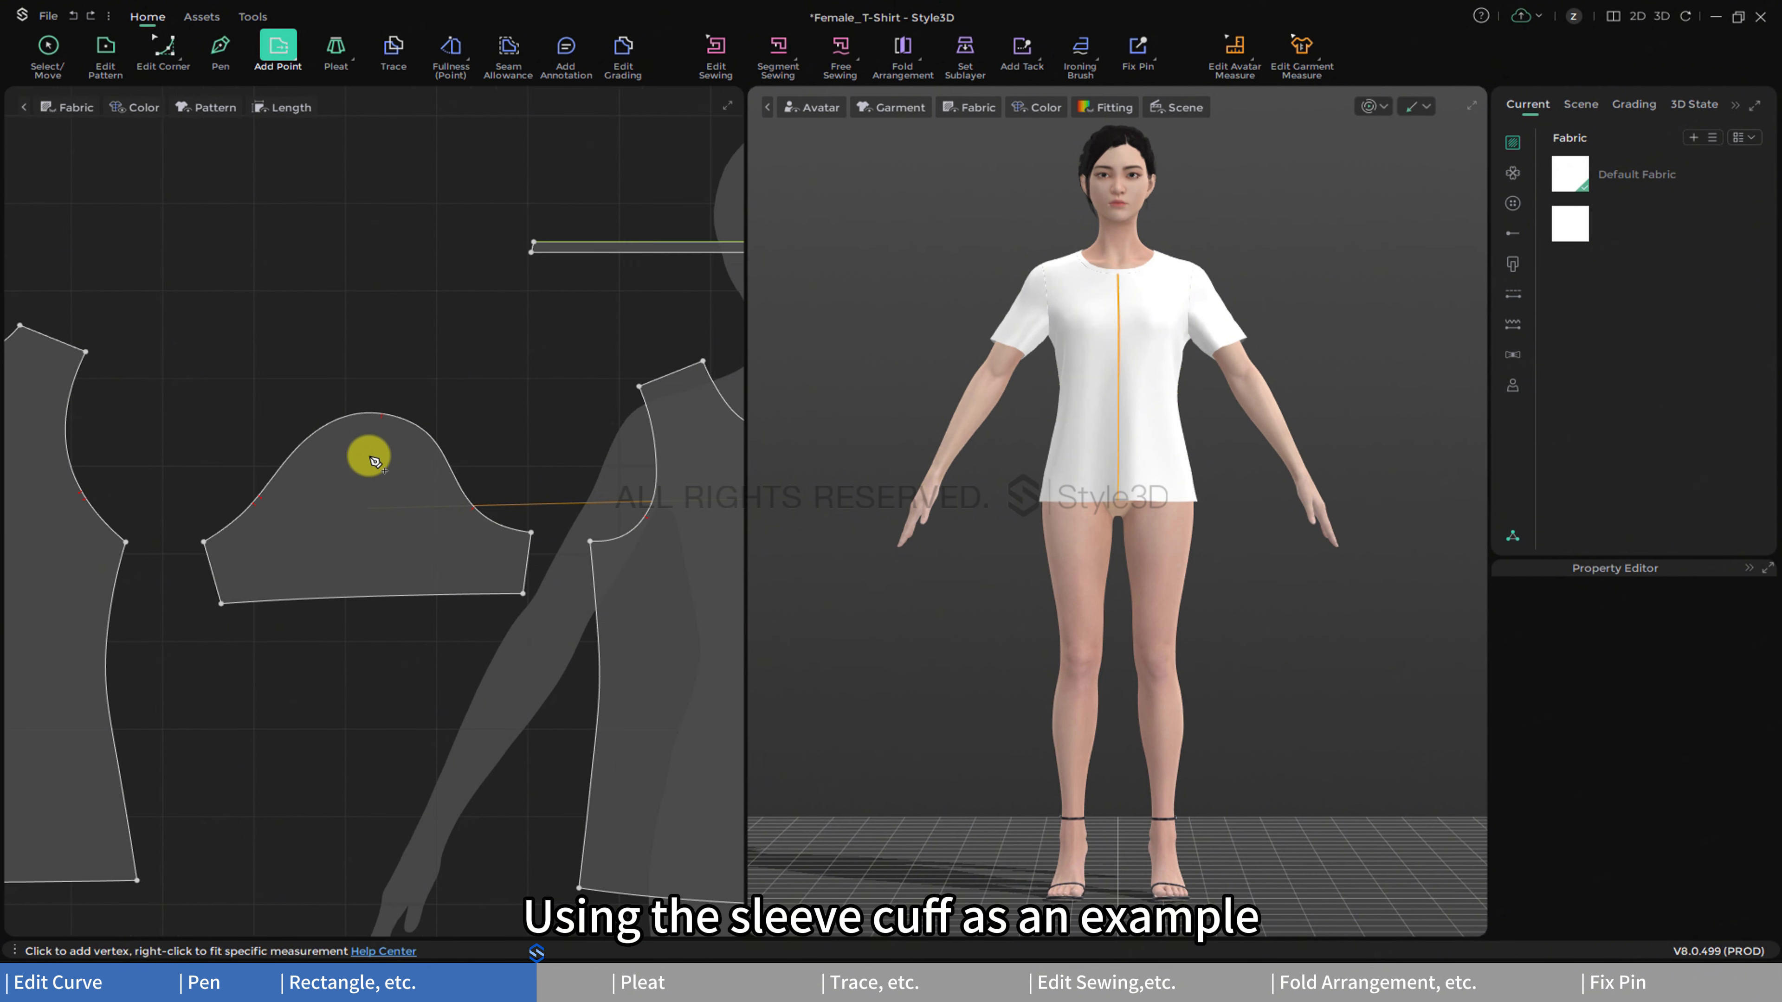
{"action": "left_click", "coordinate": [349, 597]}
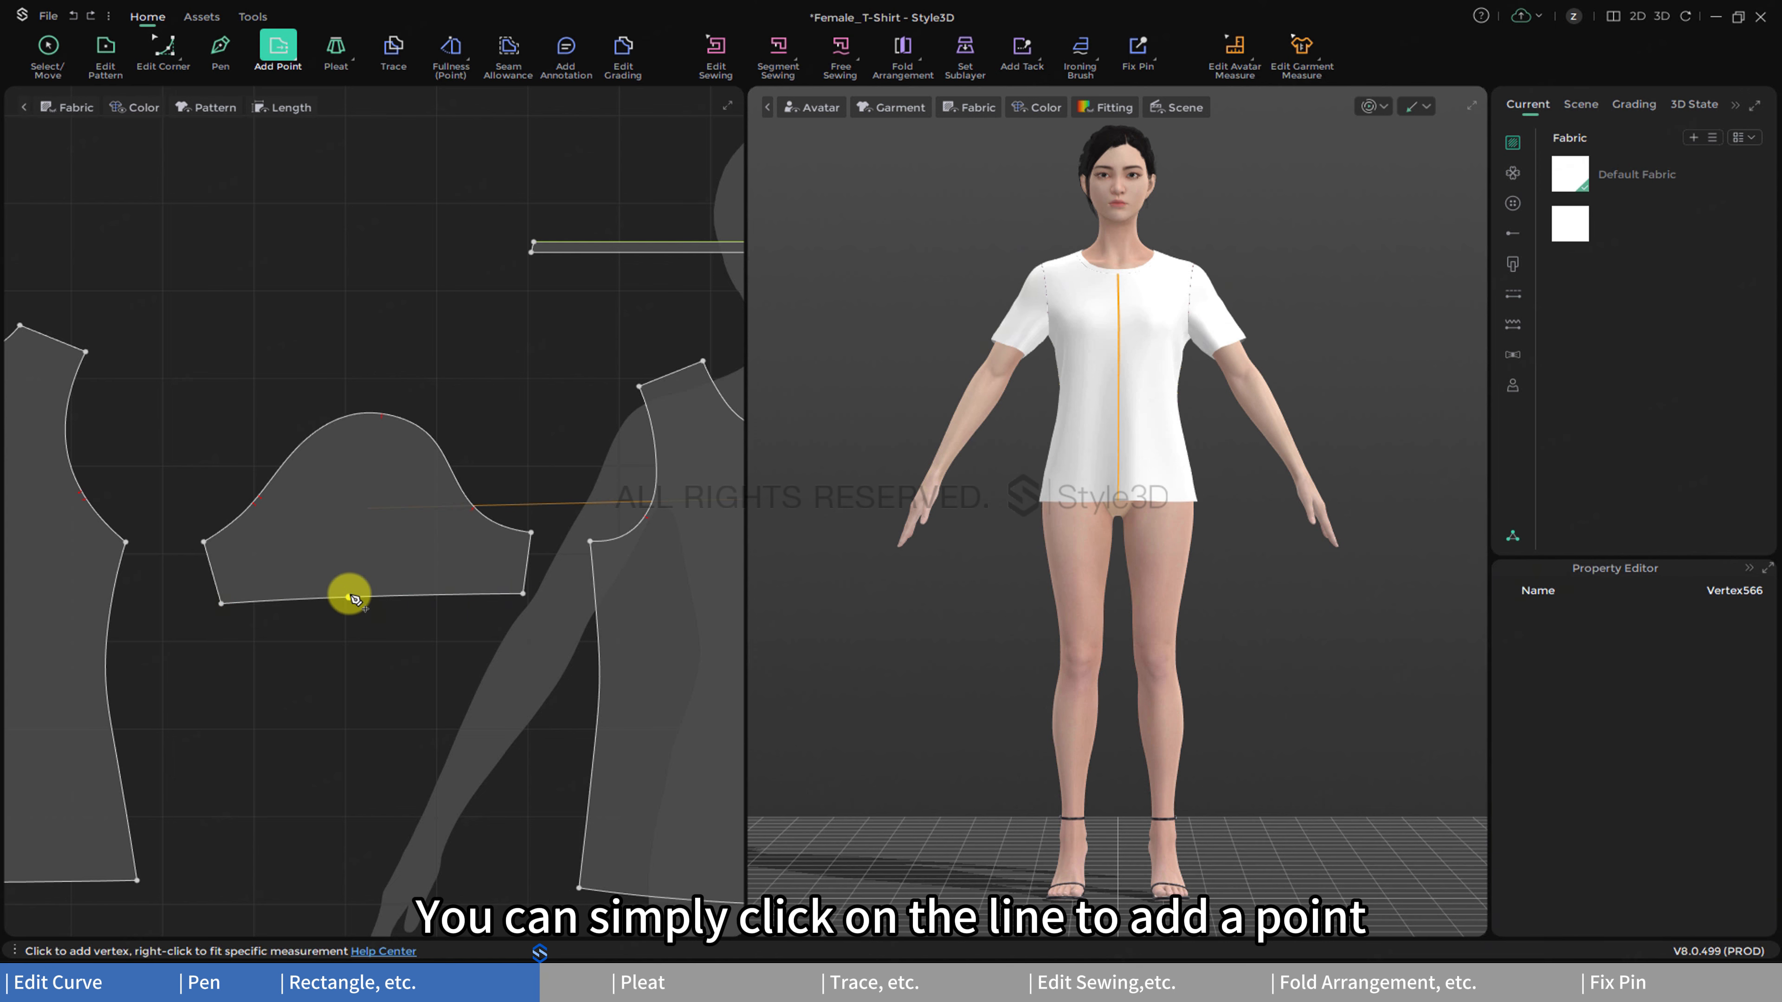
{"action": "right_click", "coordinate": [406, 596]}
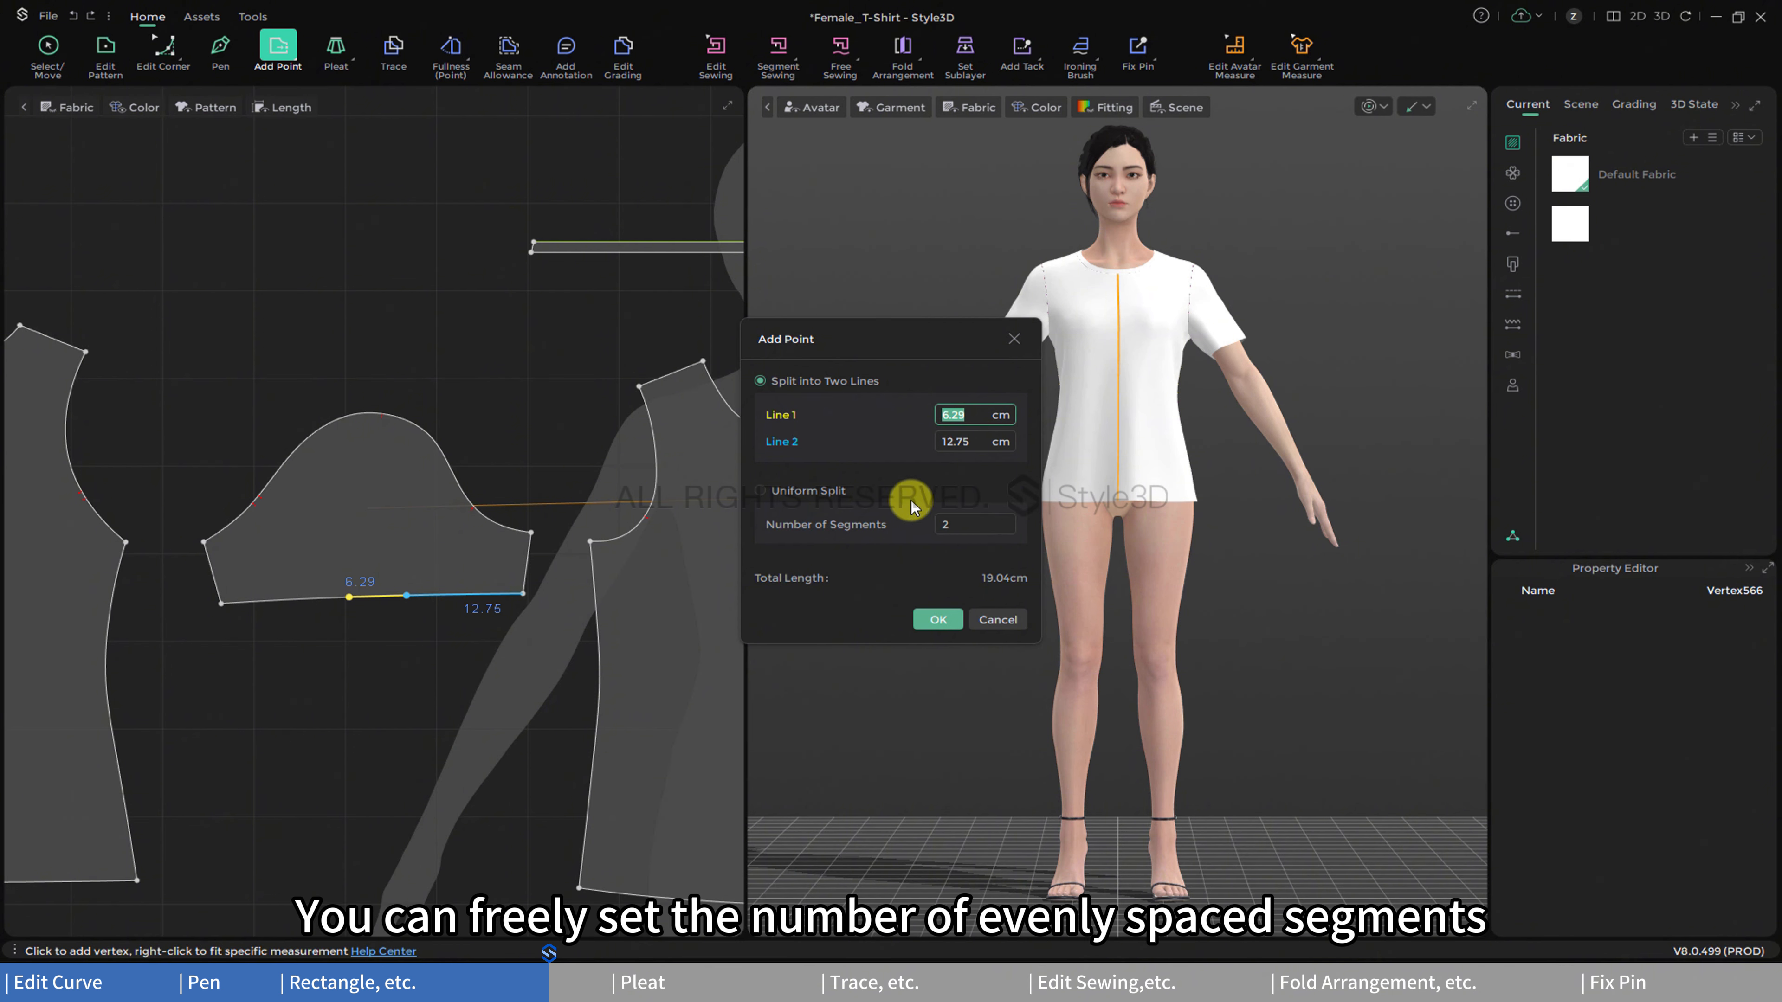
{"action": "left_click", "coordinate": [764, 490]}
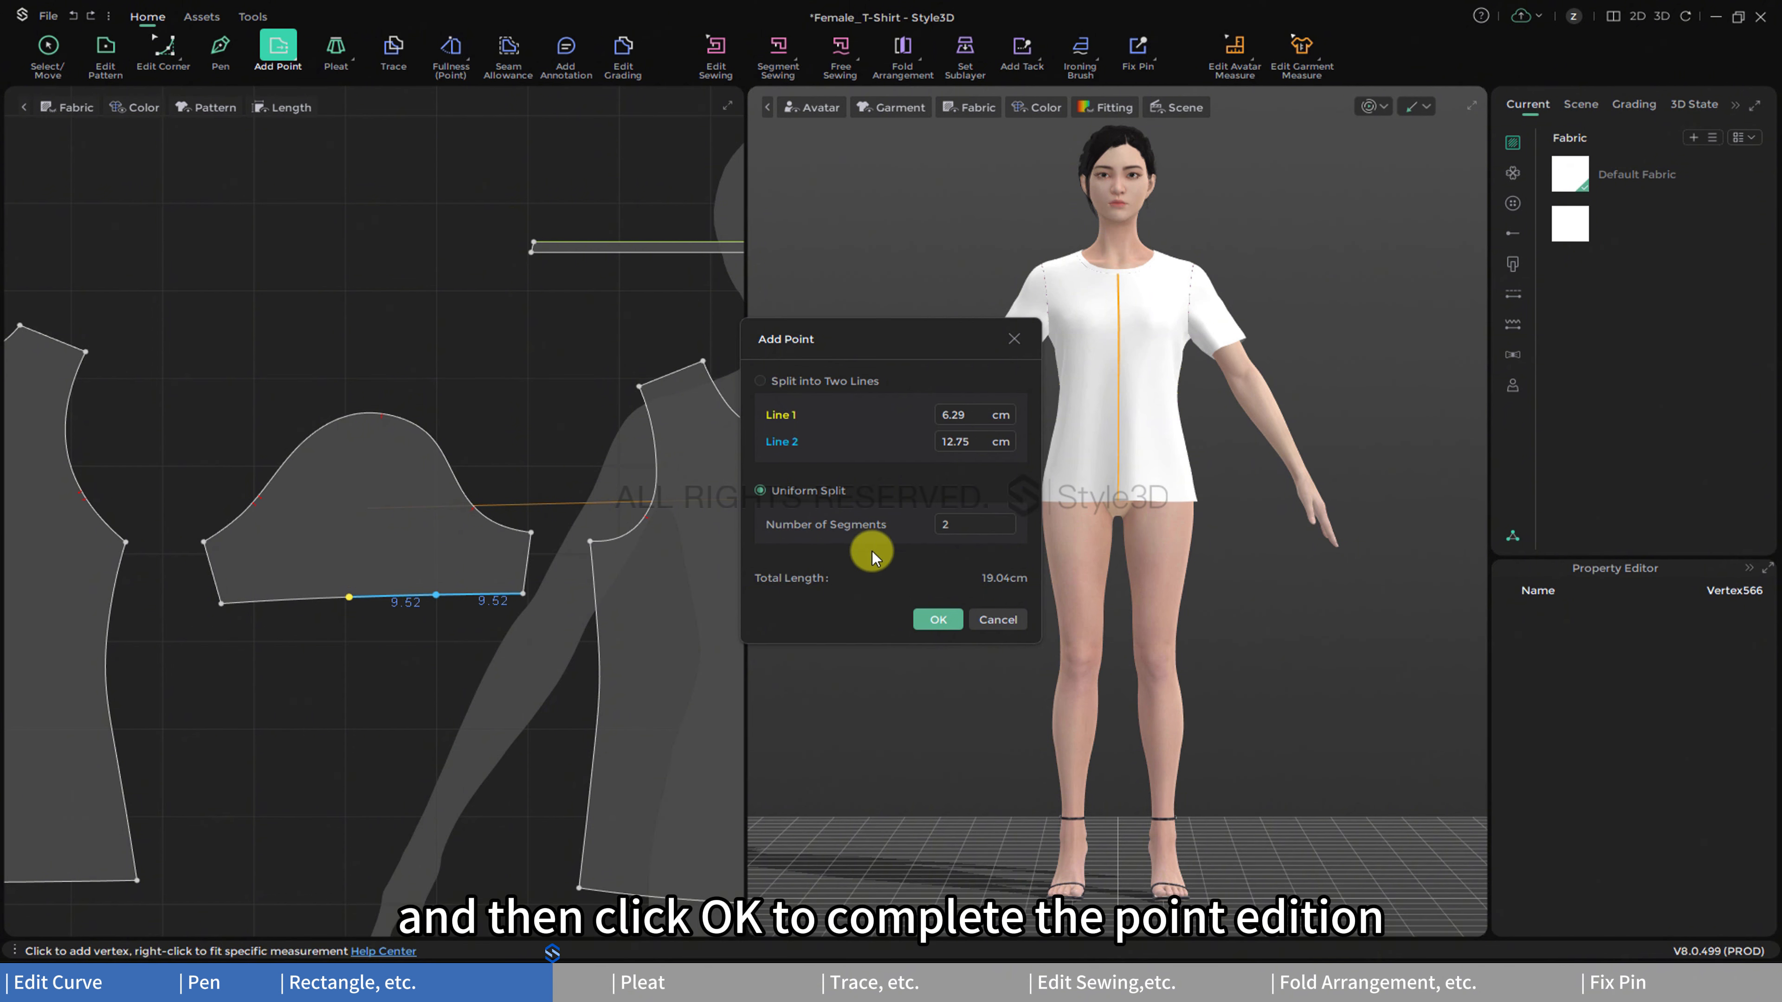
{"action": "left_click", "coordinate": [927, 611]}
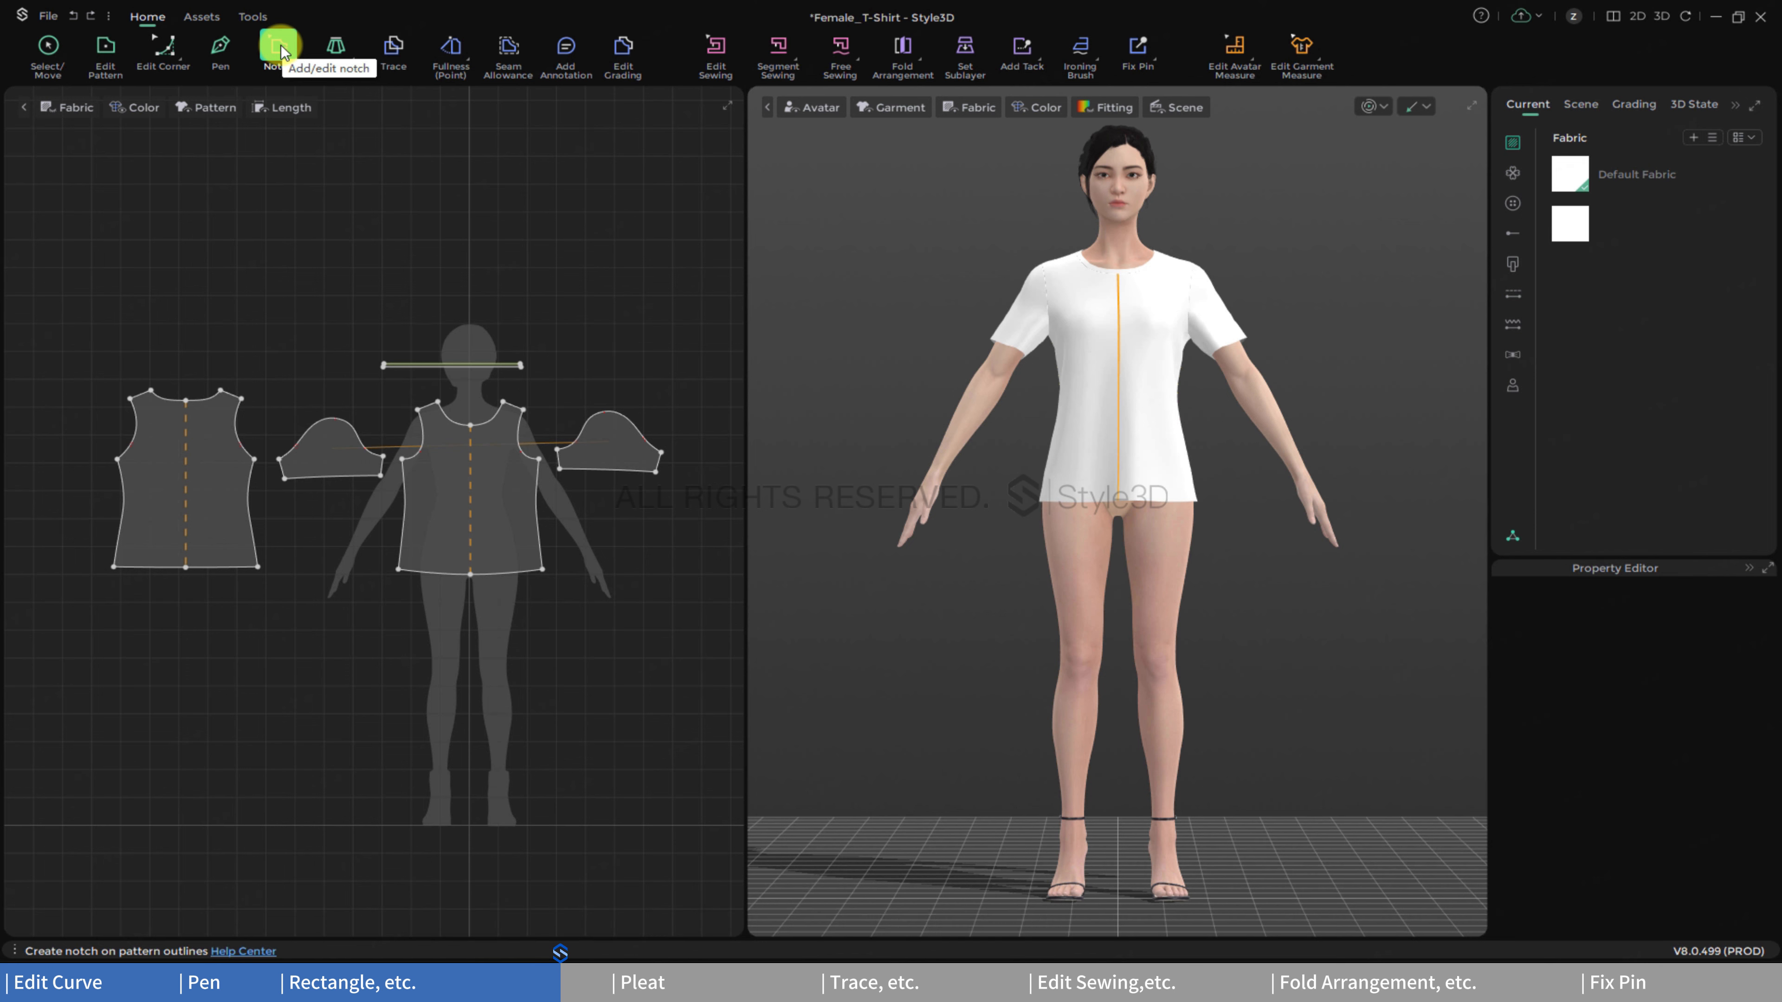
- Add two notches on the cuff edge of the sleeve beside the back piece, the second as a ratio notch with Line1 15.92 cm
{"action": "scroll", "coordinate": [338, 462], "scroll_direction": "up", "scroll_amount": 8}
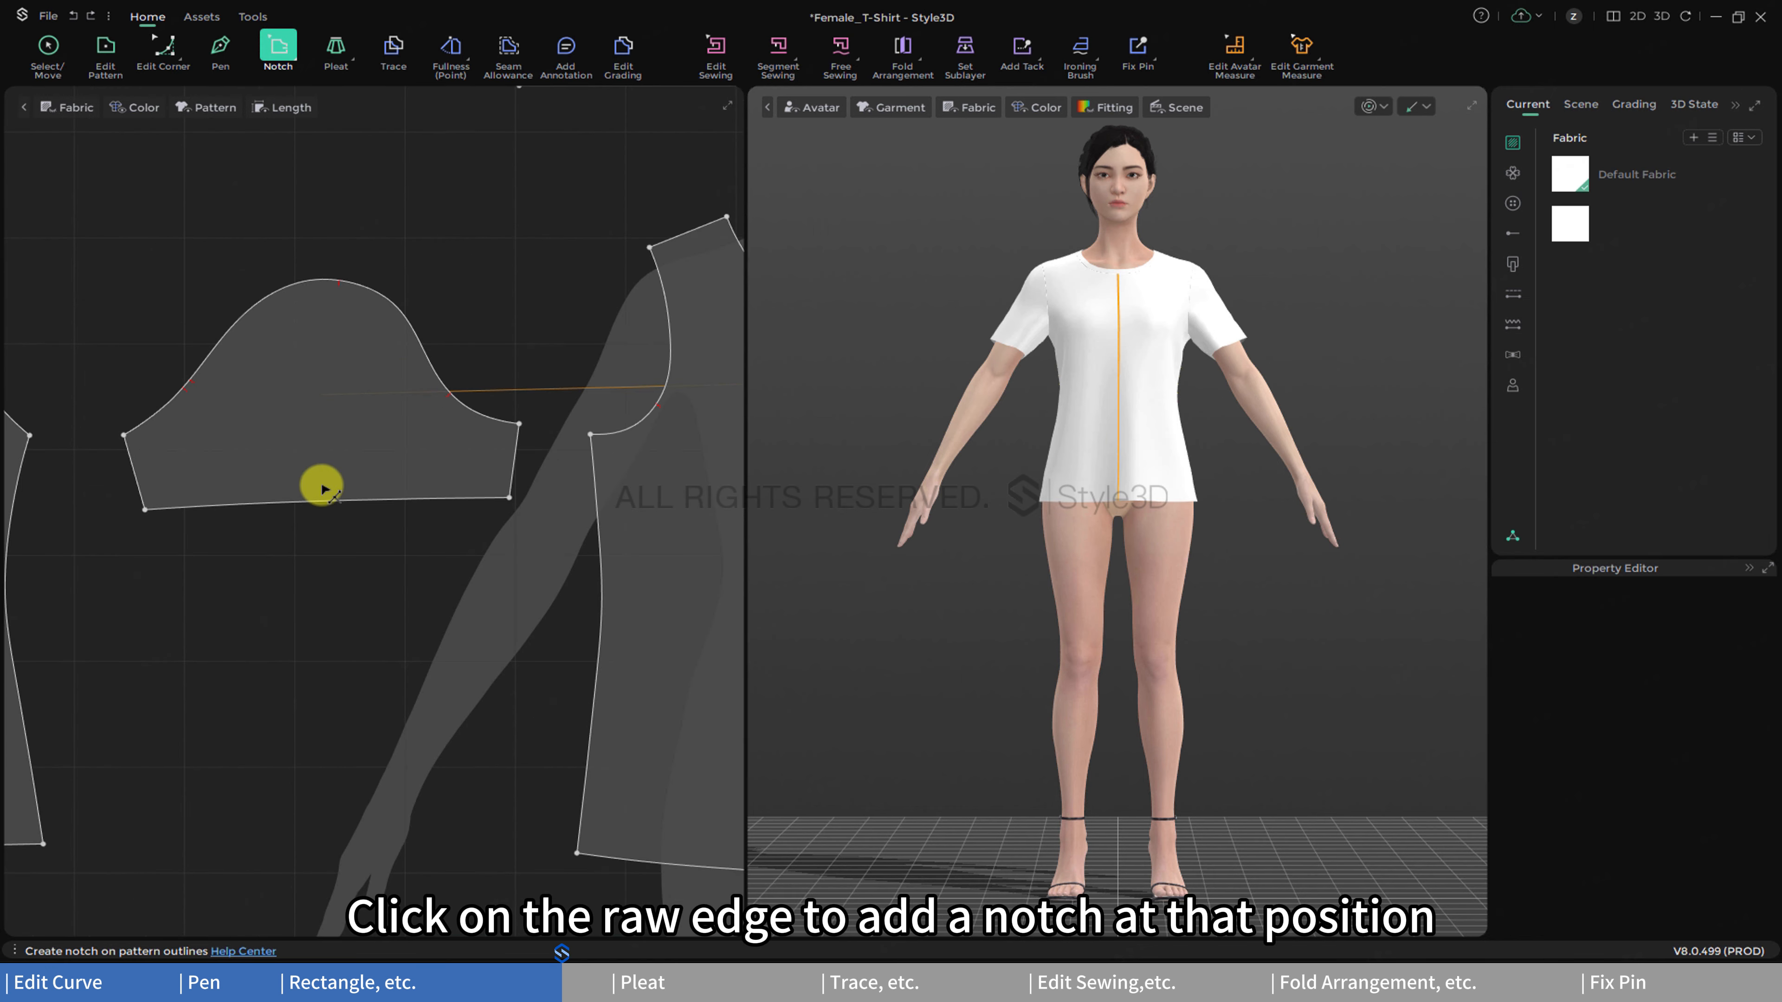
{"action": "left_click", "coordinate": [268, 505]}
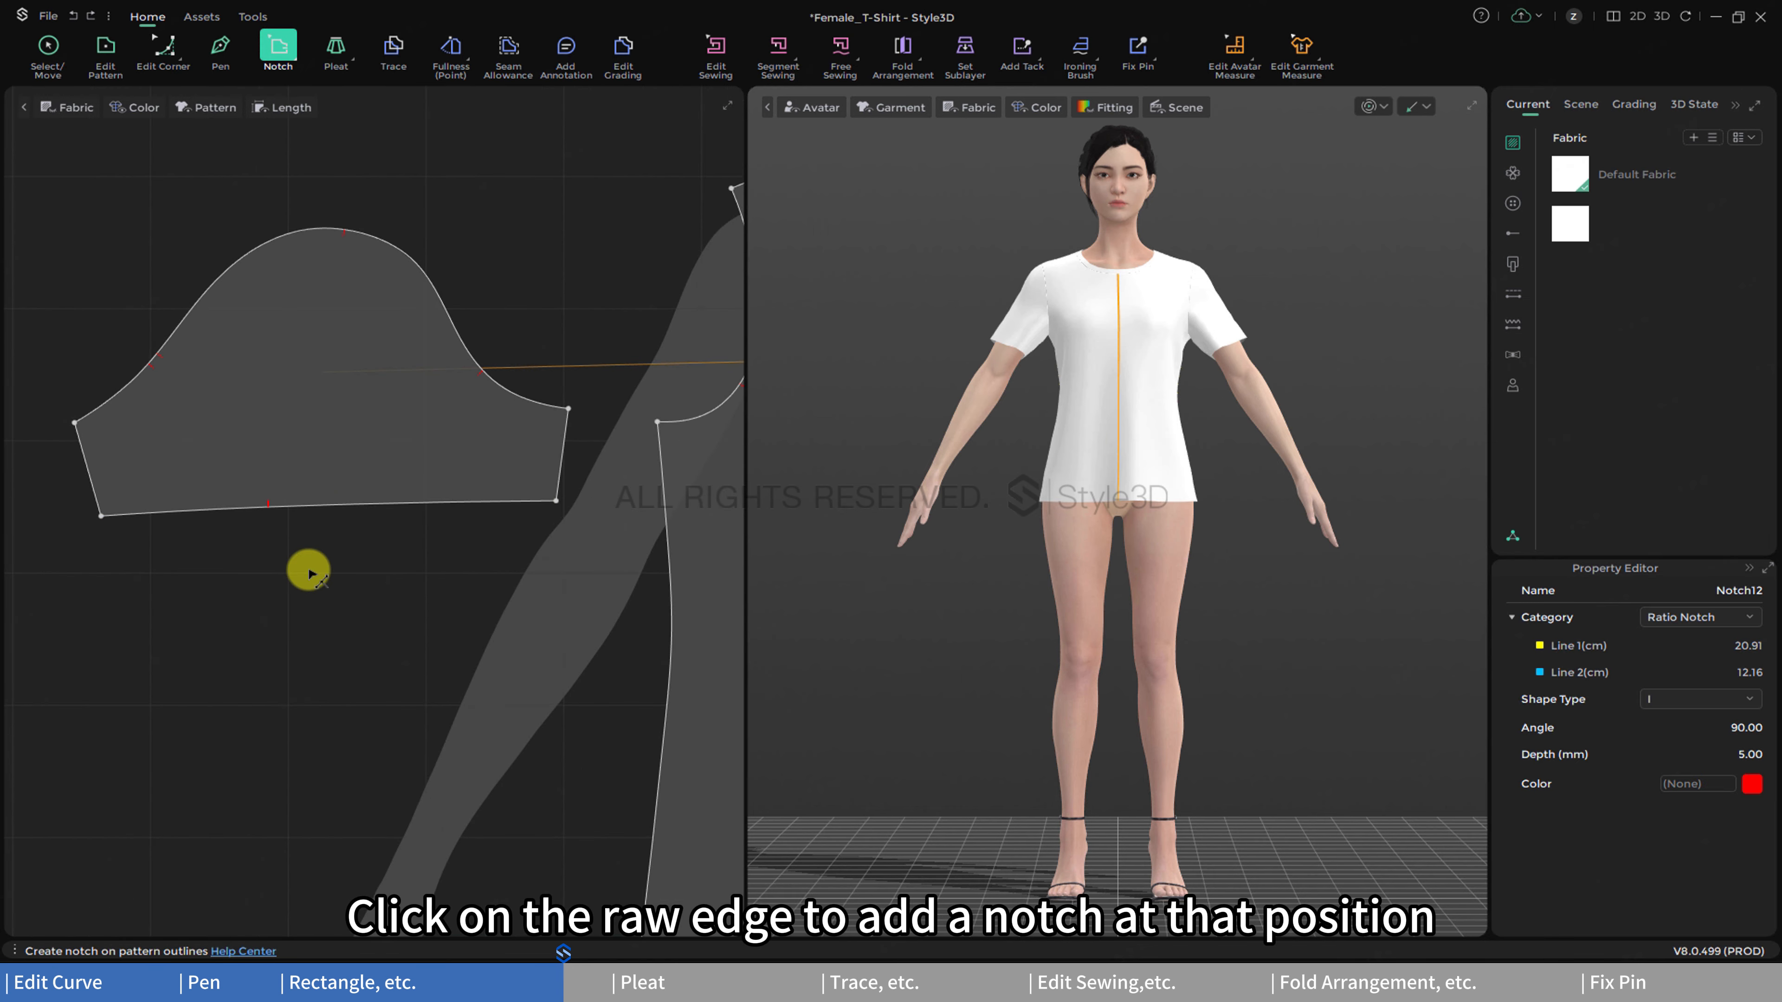
{"action": "right_click", "coordinate": [338, 507]}
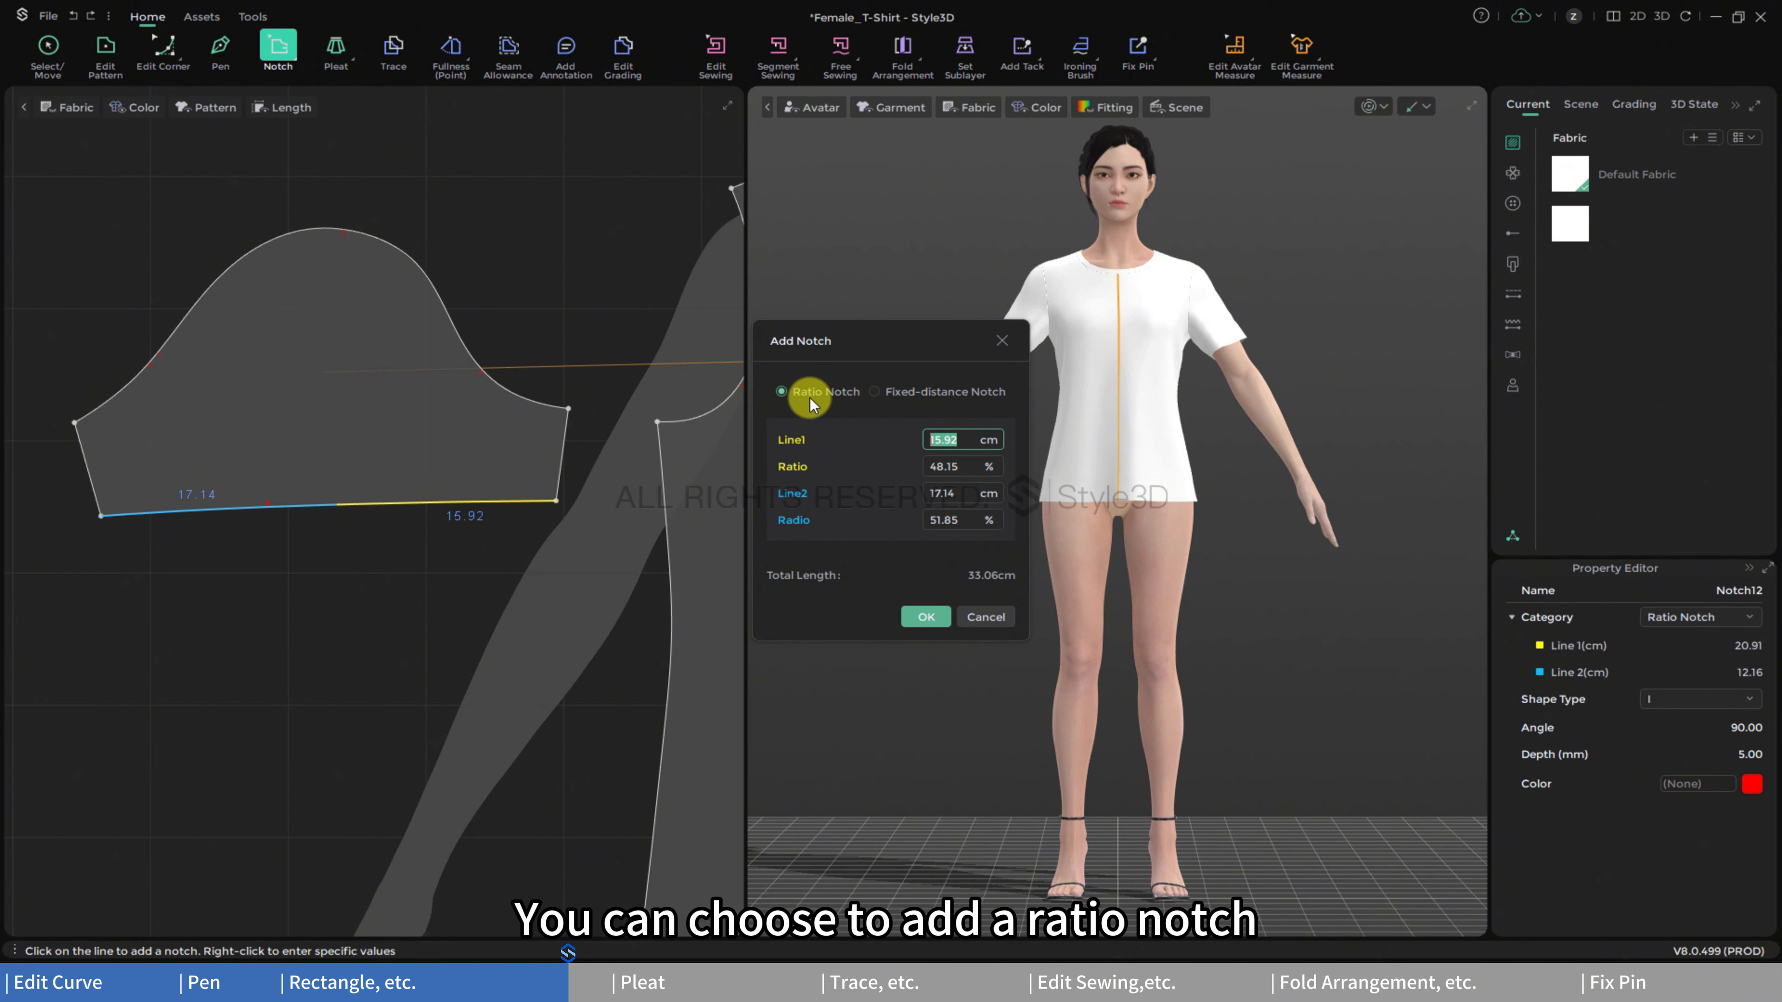
{"action": "left_click", "coordinate": [875, 392]}
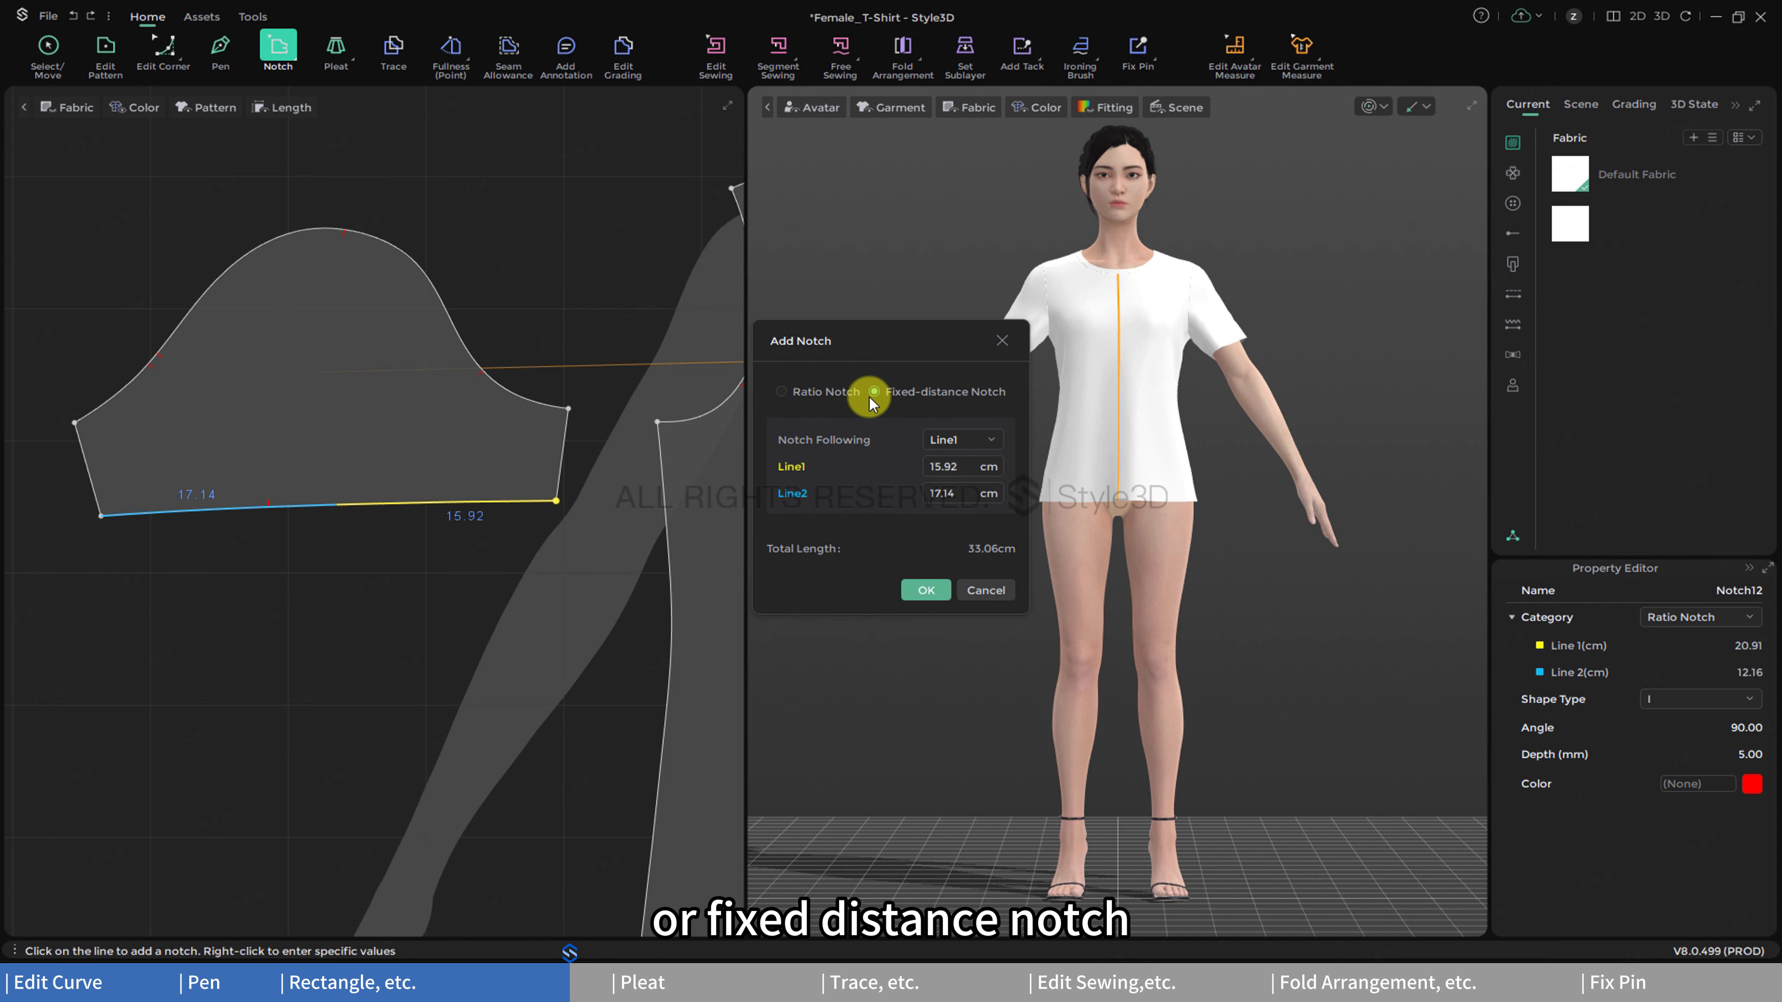
{"action": "left_click", "coordinate": [783, 391]}
{"action": "left_click", "coordinate": [923, 616]}
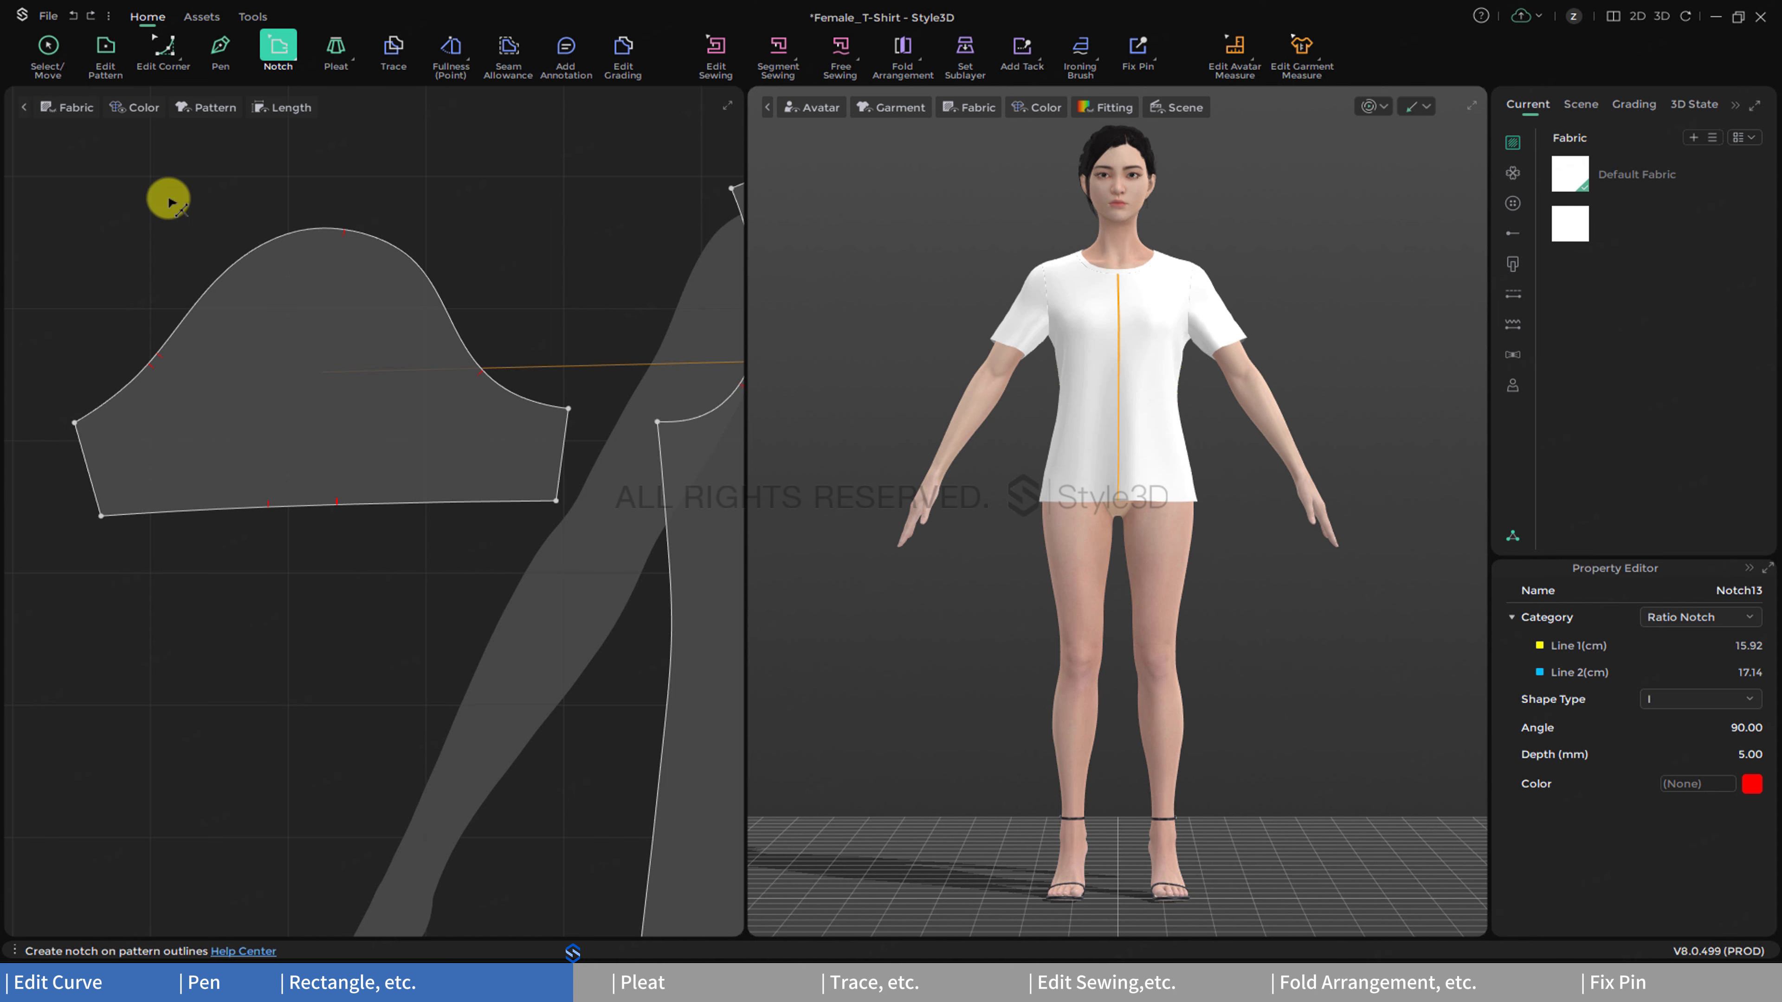
- Try lengthening the sleeve's cuff edge by moving its front-side corner point across the front piece
{"action": "left_click", "coordinate": [106, 50]}
{"action": "middle_click_drag", "start_coordinate": [517, 618], "coordinate": [370, 652]}
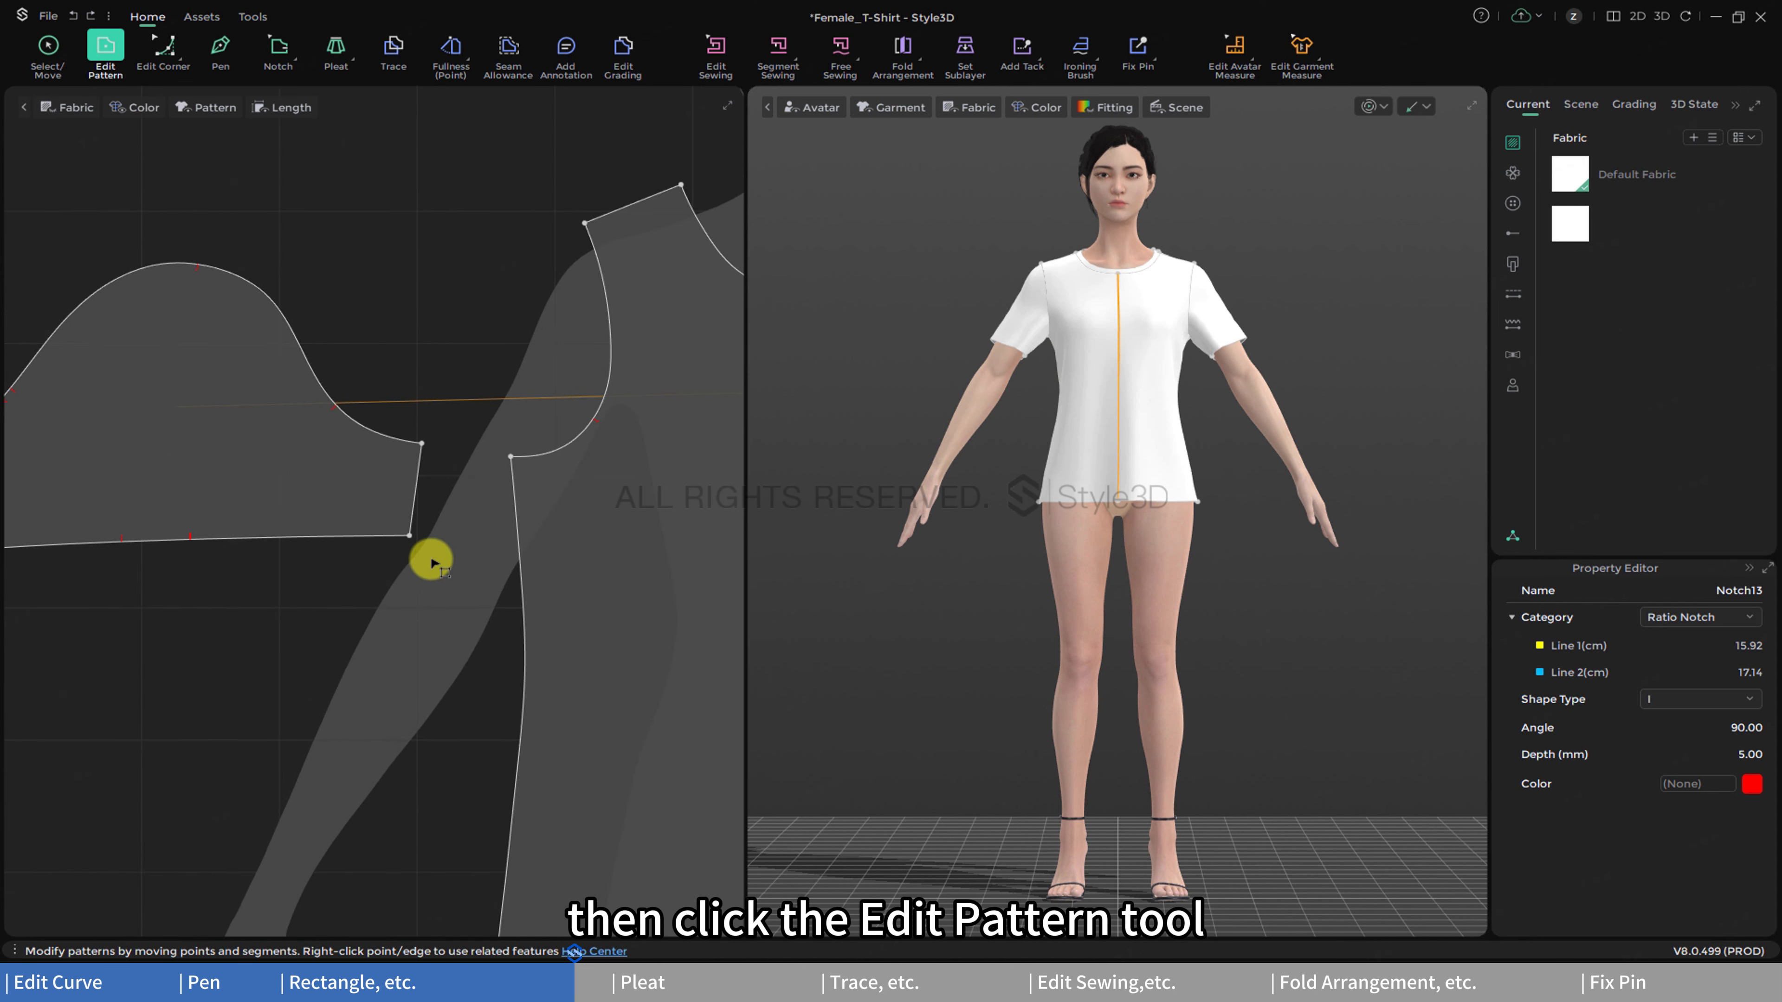
{"action": "left_click_drag", "start_coordinate": [411, 533], "coordinate": [738, 551]}
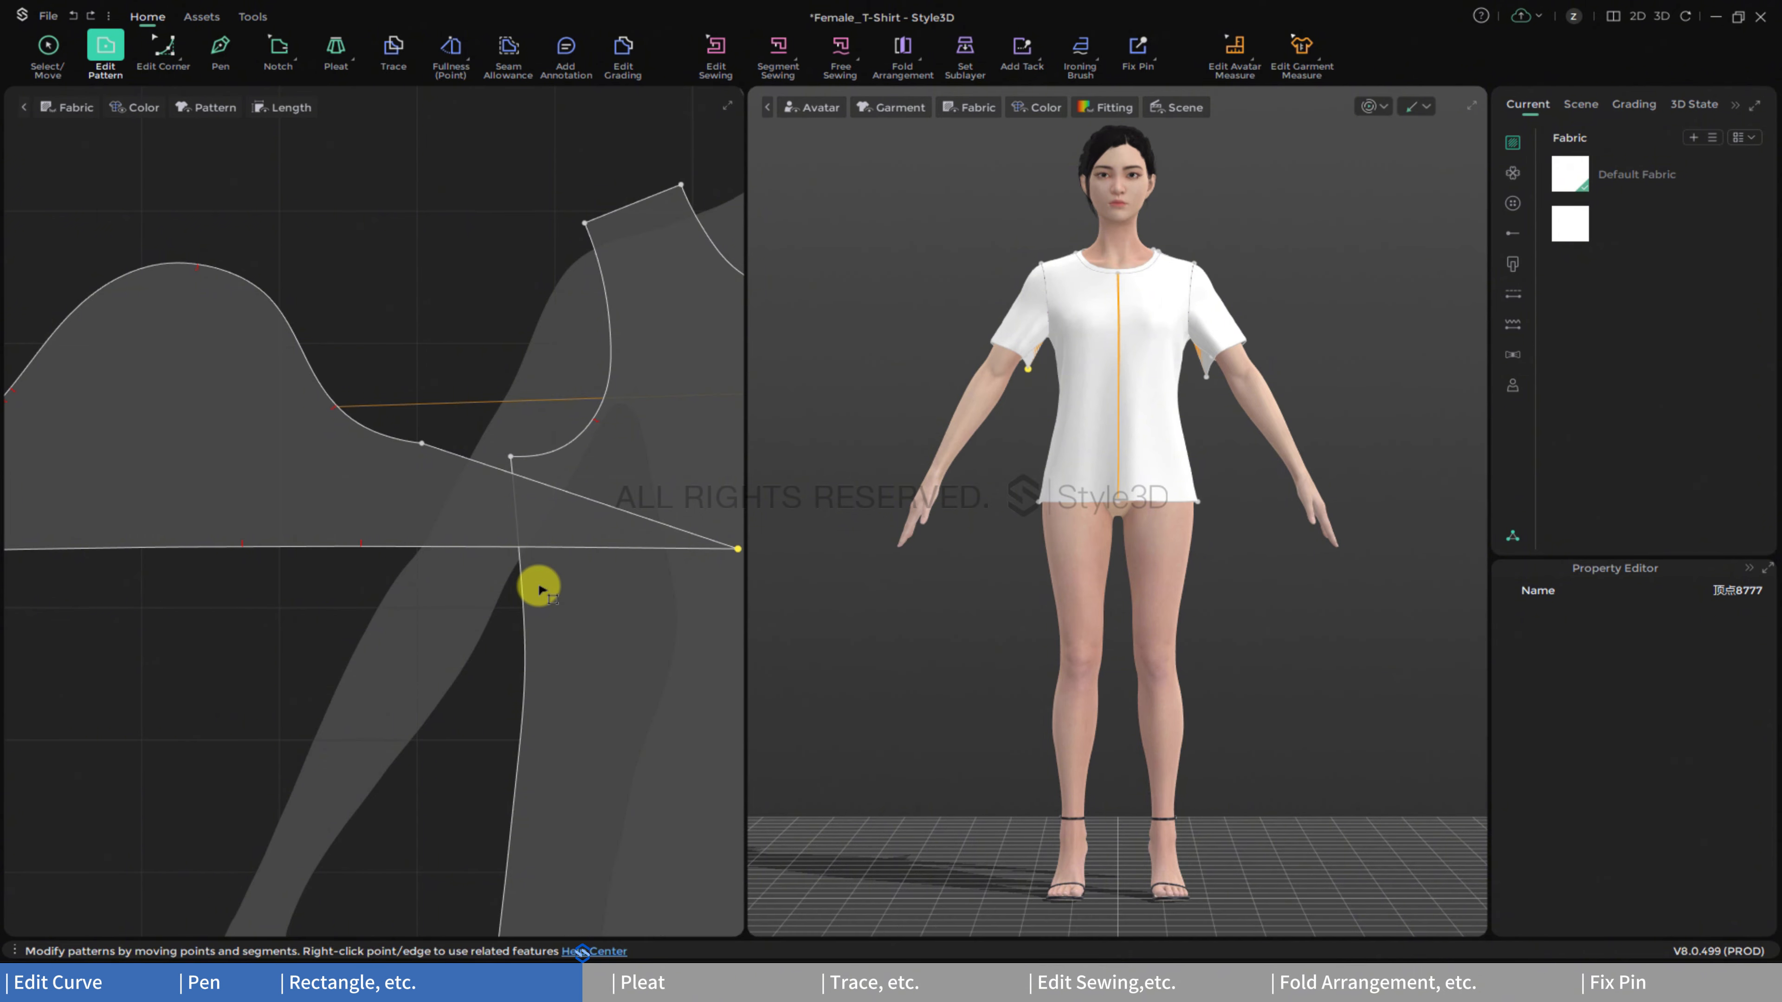
- Add a fixed-distance notch on the same sleeve's cuff edge, with Line1 at 13.22 cm and Line2 at 19.85 cm
{"action": "left_click", "coordinate": [278, 49]}
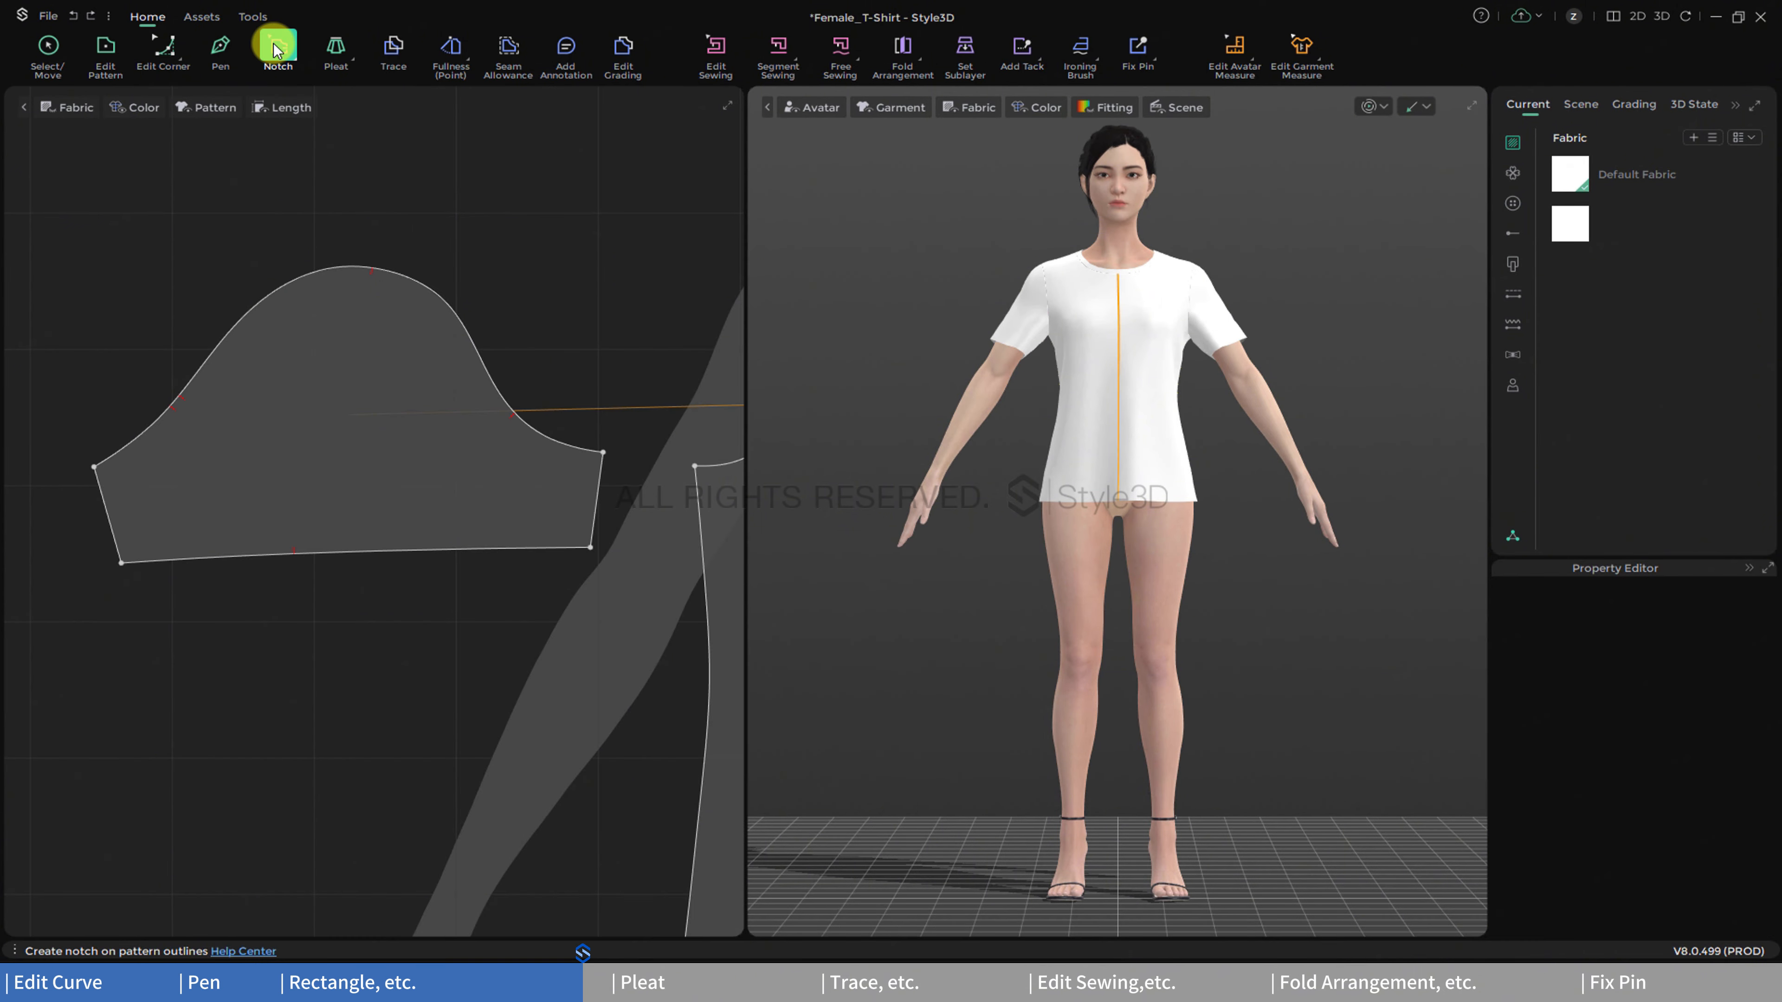
{"action": "right_click", "coordinate": [402, 554]}
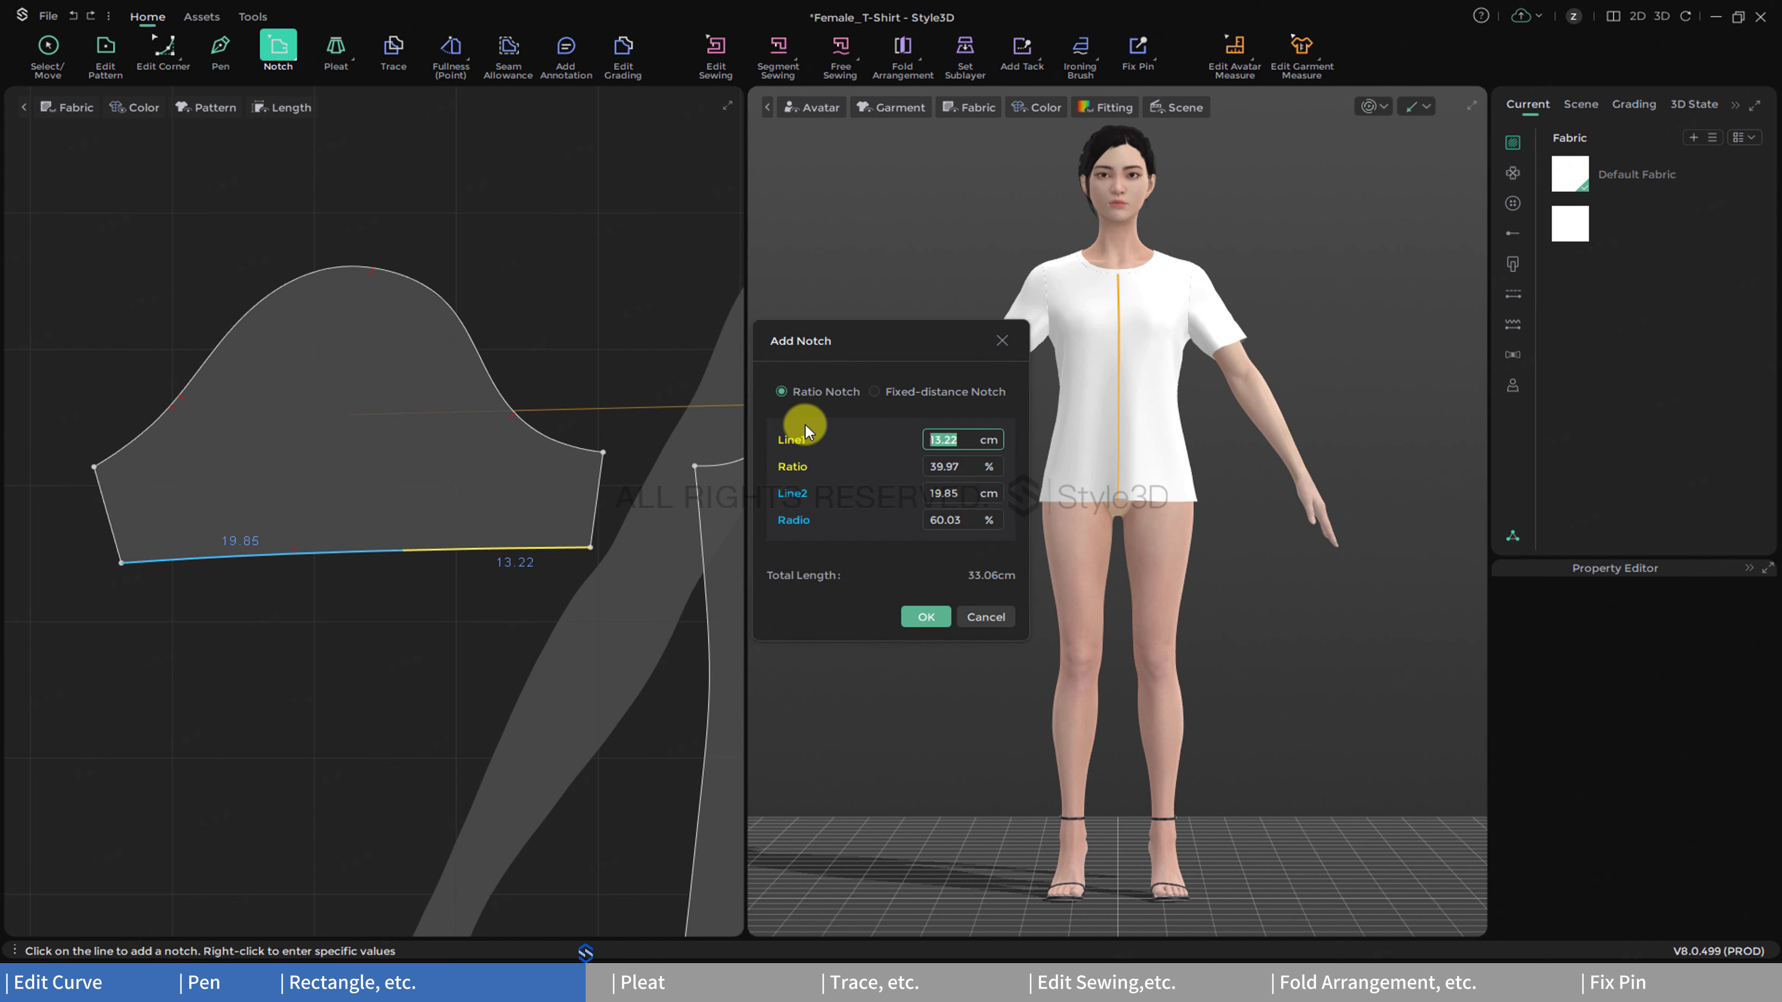
{"action": "left_click", "coordinate": [872, 391]}
{"action": "left_click", "coordinate": [938, 593]}
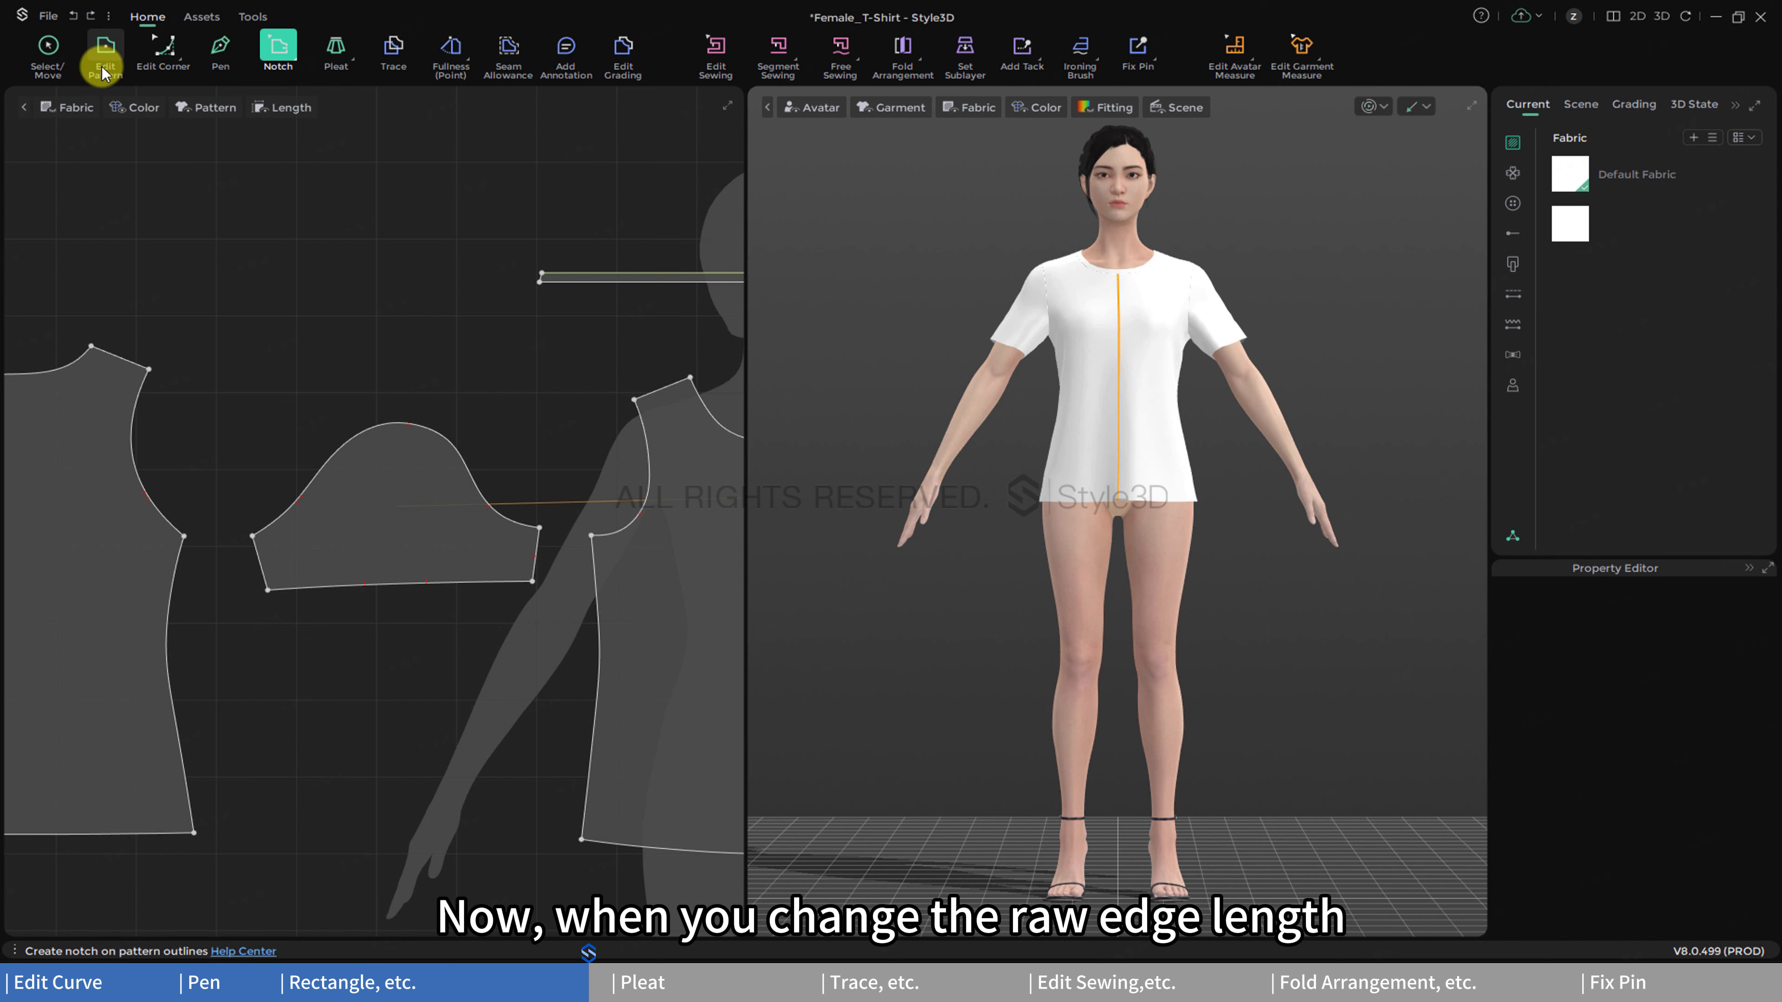
- Try stretching the cuff's front-side corner past the front piece's center line to test the fixed-distance notch
{"action": "left_click", "coordinate": [105, 48]}
{"action": "left_click_drag", "start_coordinate": [531, 582], "coordinate": [815, 577]}
{"action": "scroll", "coordinate": [510, 645], "scroll_direction": "down", "scroll_amount": 2}
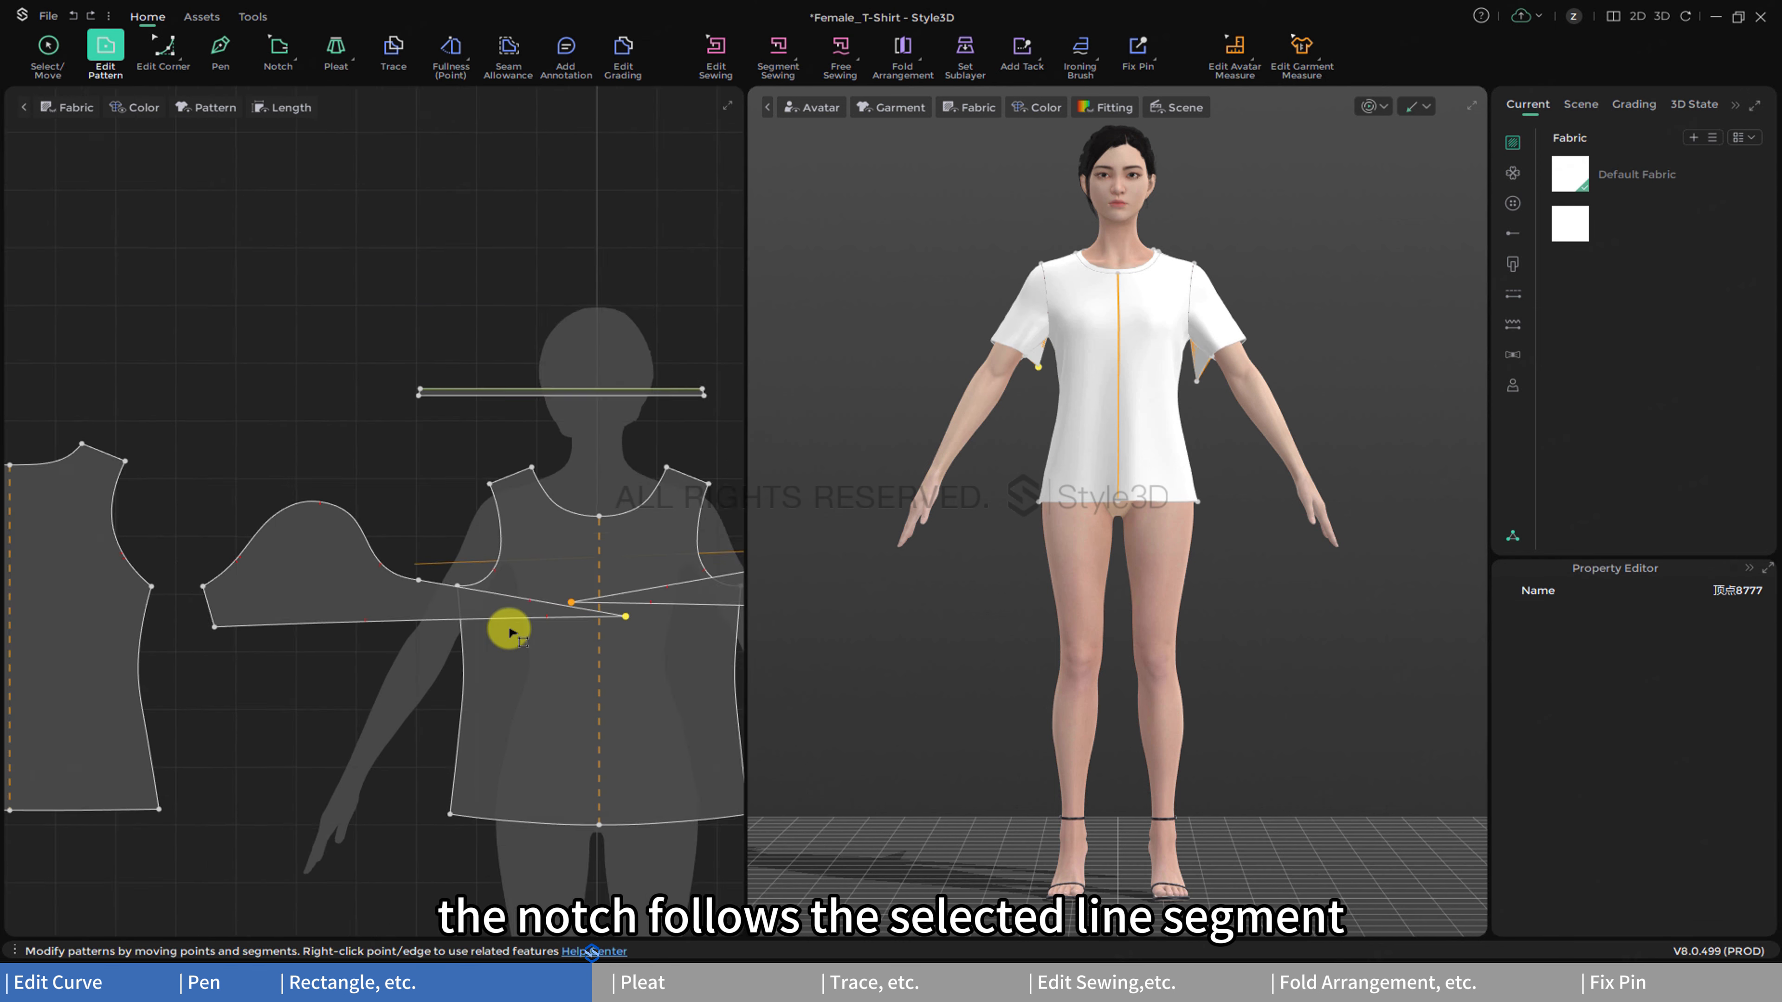
{"action": "scroll", "coordinate": [595, 634], "scroll_direction": "up", "scroll_amount": 3}
{"action": "scroll", "coordinate": [594, 634], "scroll_direction": "up", "scroll_amount": 3}
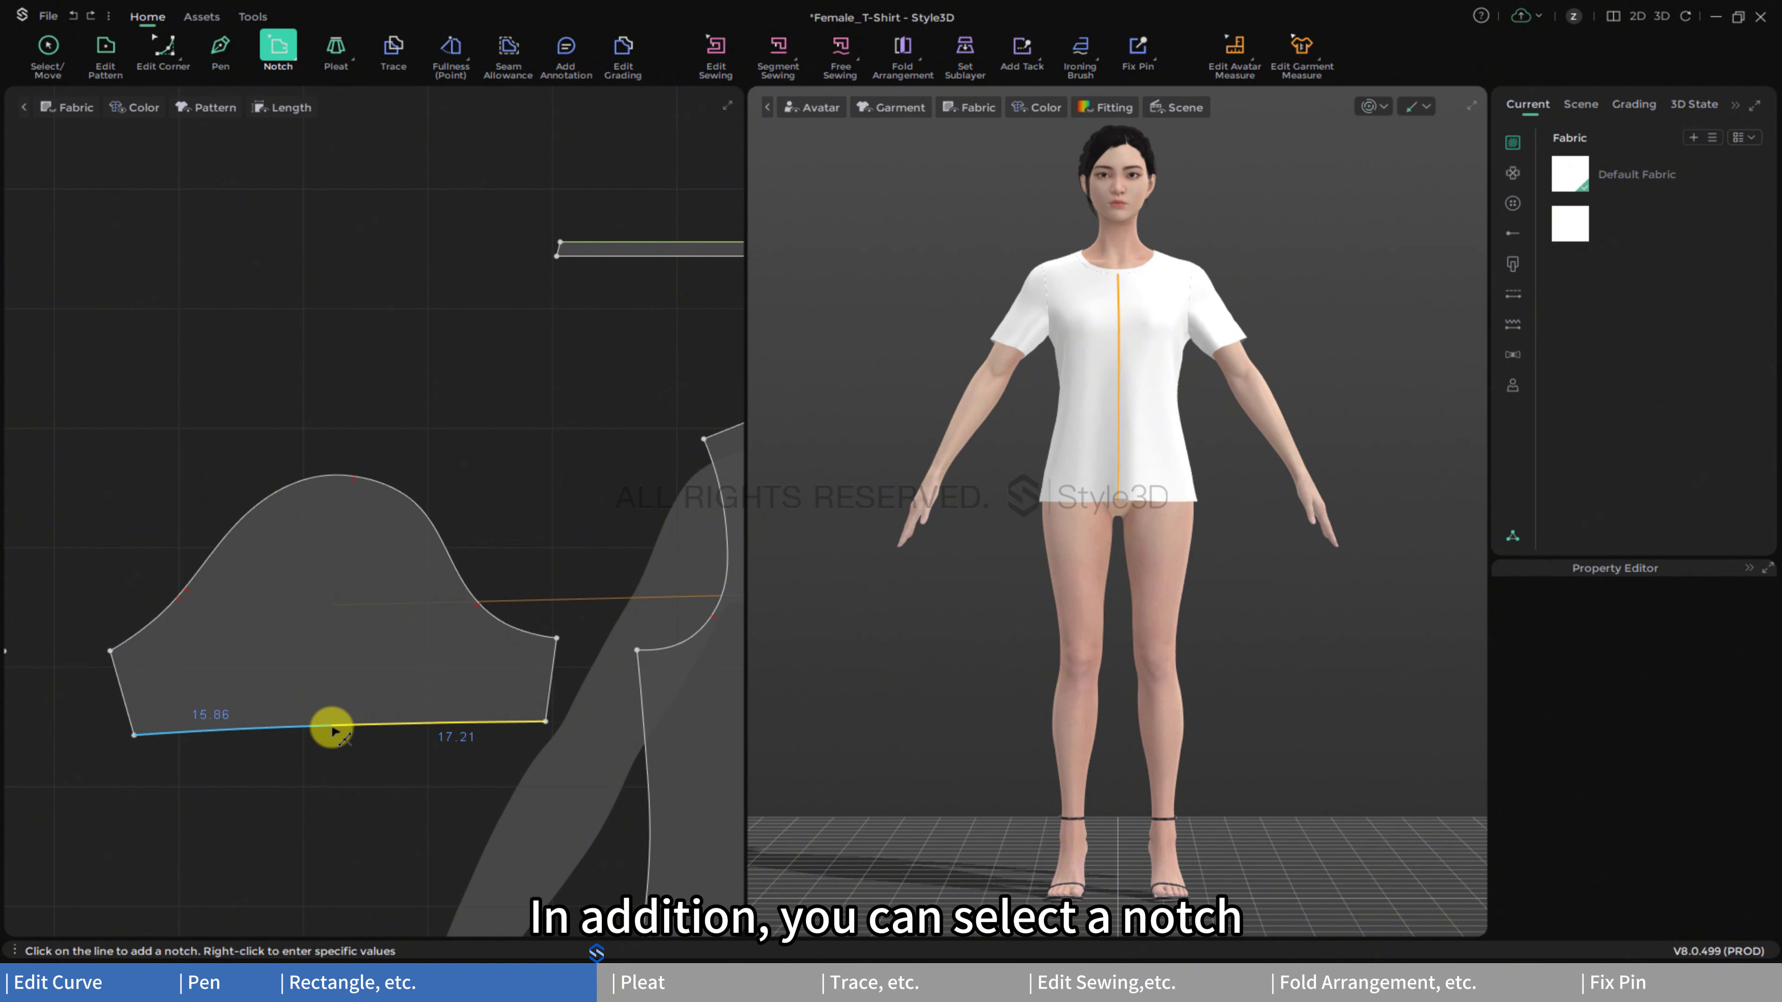
- Slide a new notch along the sleeve's cuff edge until Line 1 is 12.93 cm, and delete that notch
{"action": "left_click_drag", "start_coordinate": [333, 730], "coordinate": [385, 754]}
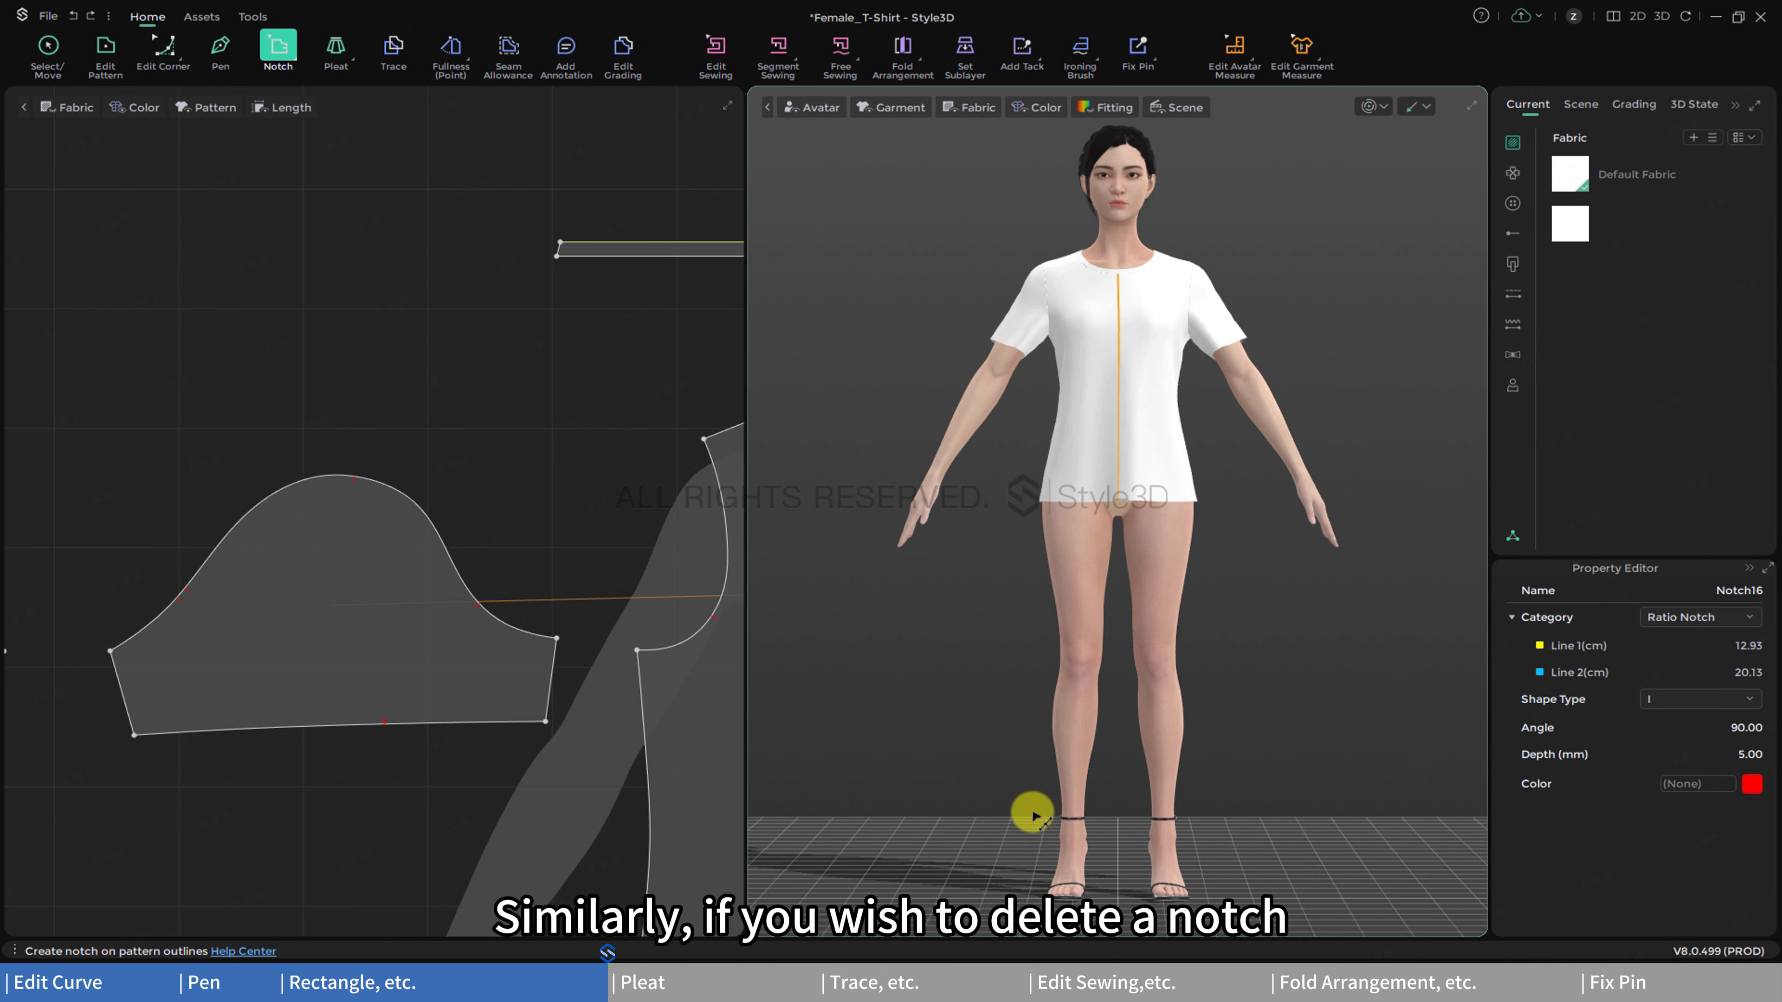
{"action": "right_click", "coordinate": [383, 728]}
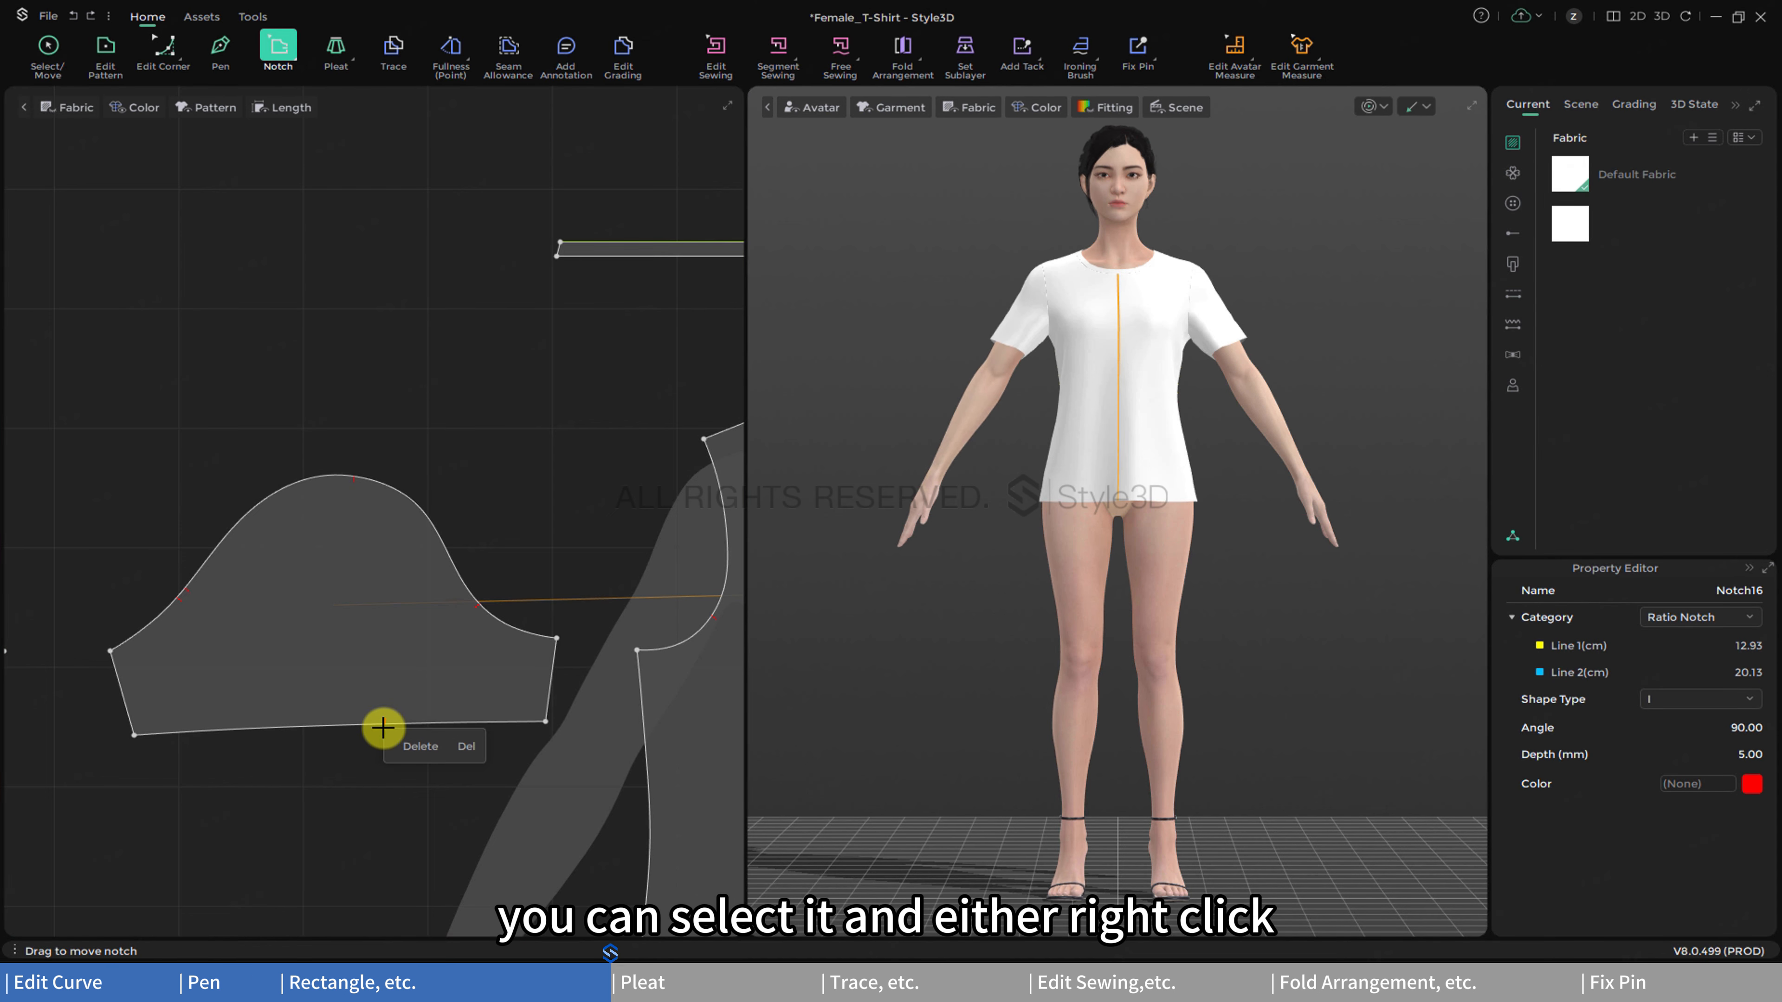
{"action": "left_click", "coordinate": [406, 748]}
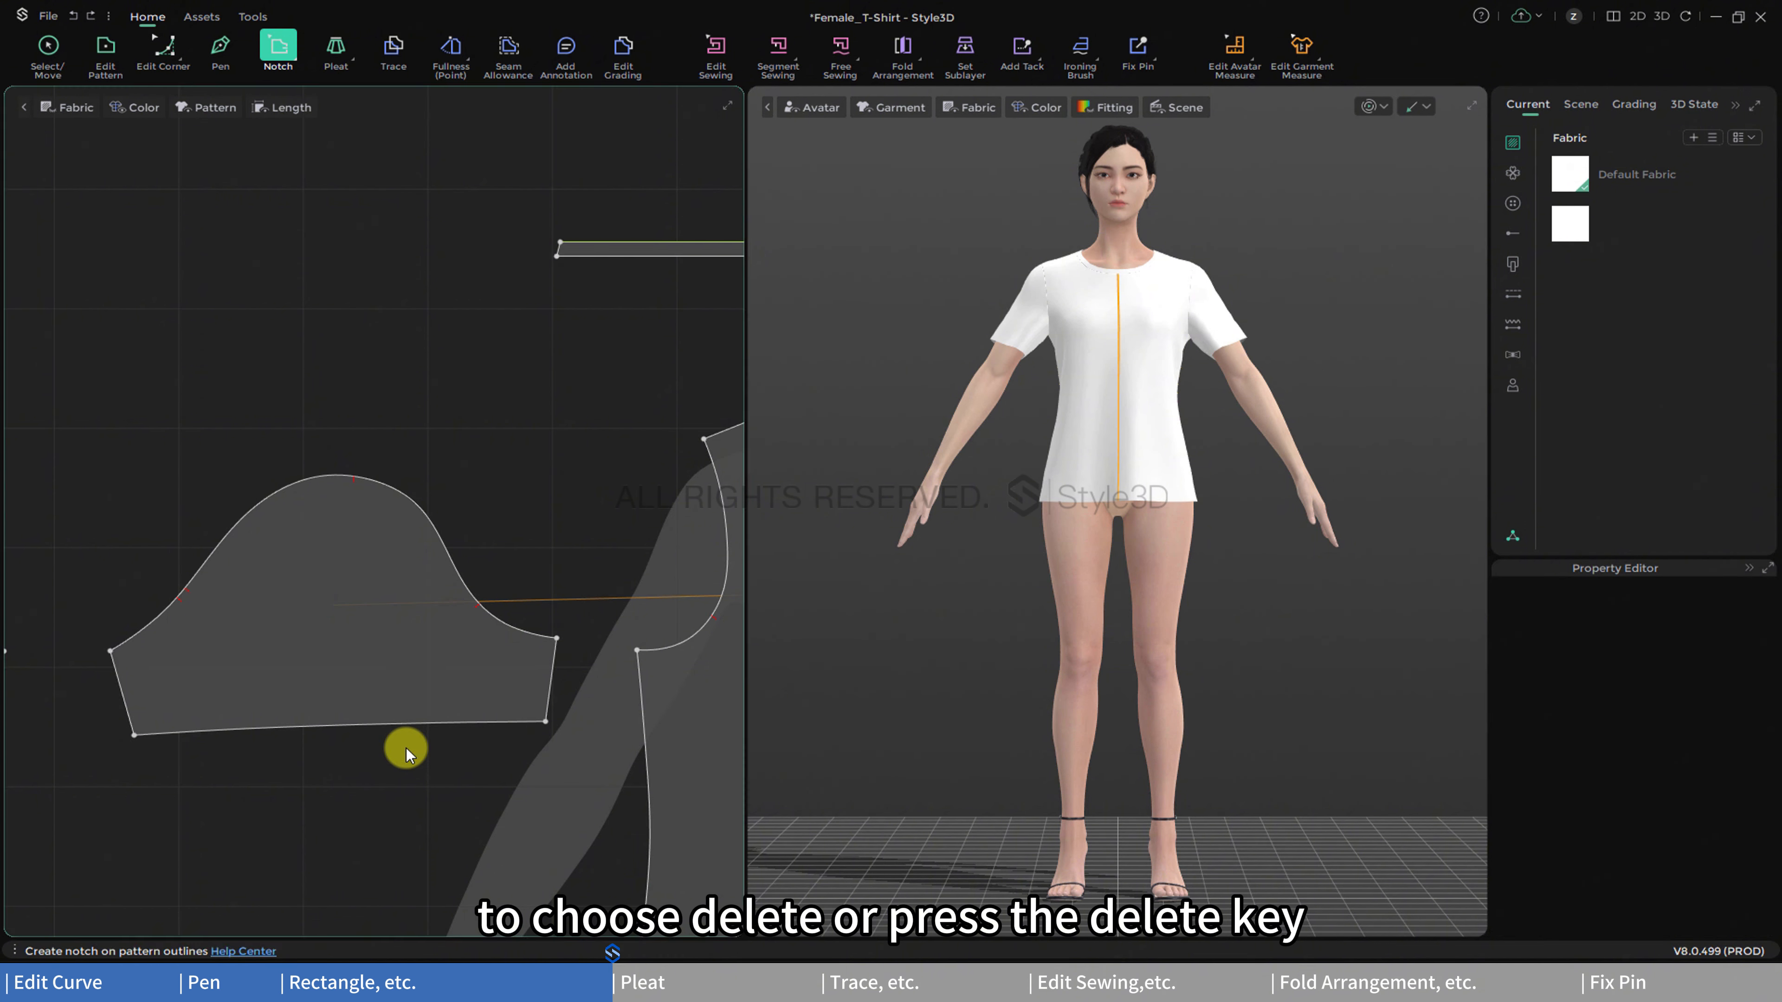
- Draw a rectangular pattern piece below and between the back and front pieces with the Rectangle tool
{"action": "left_click", "coordinate": [335, 46]}
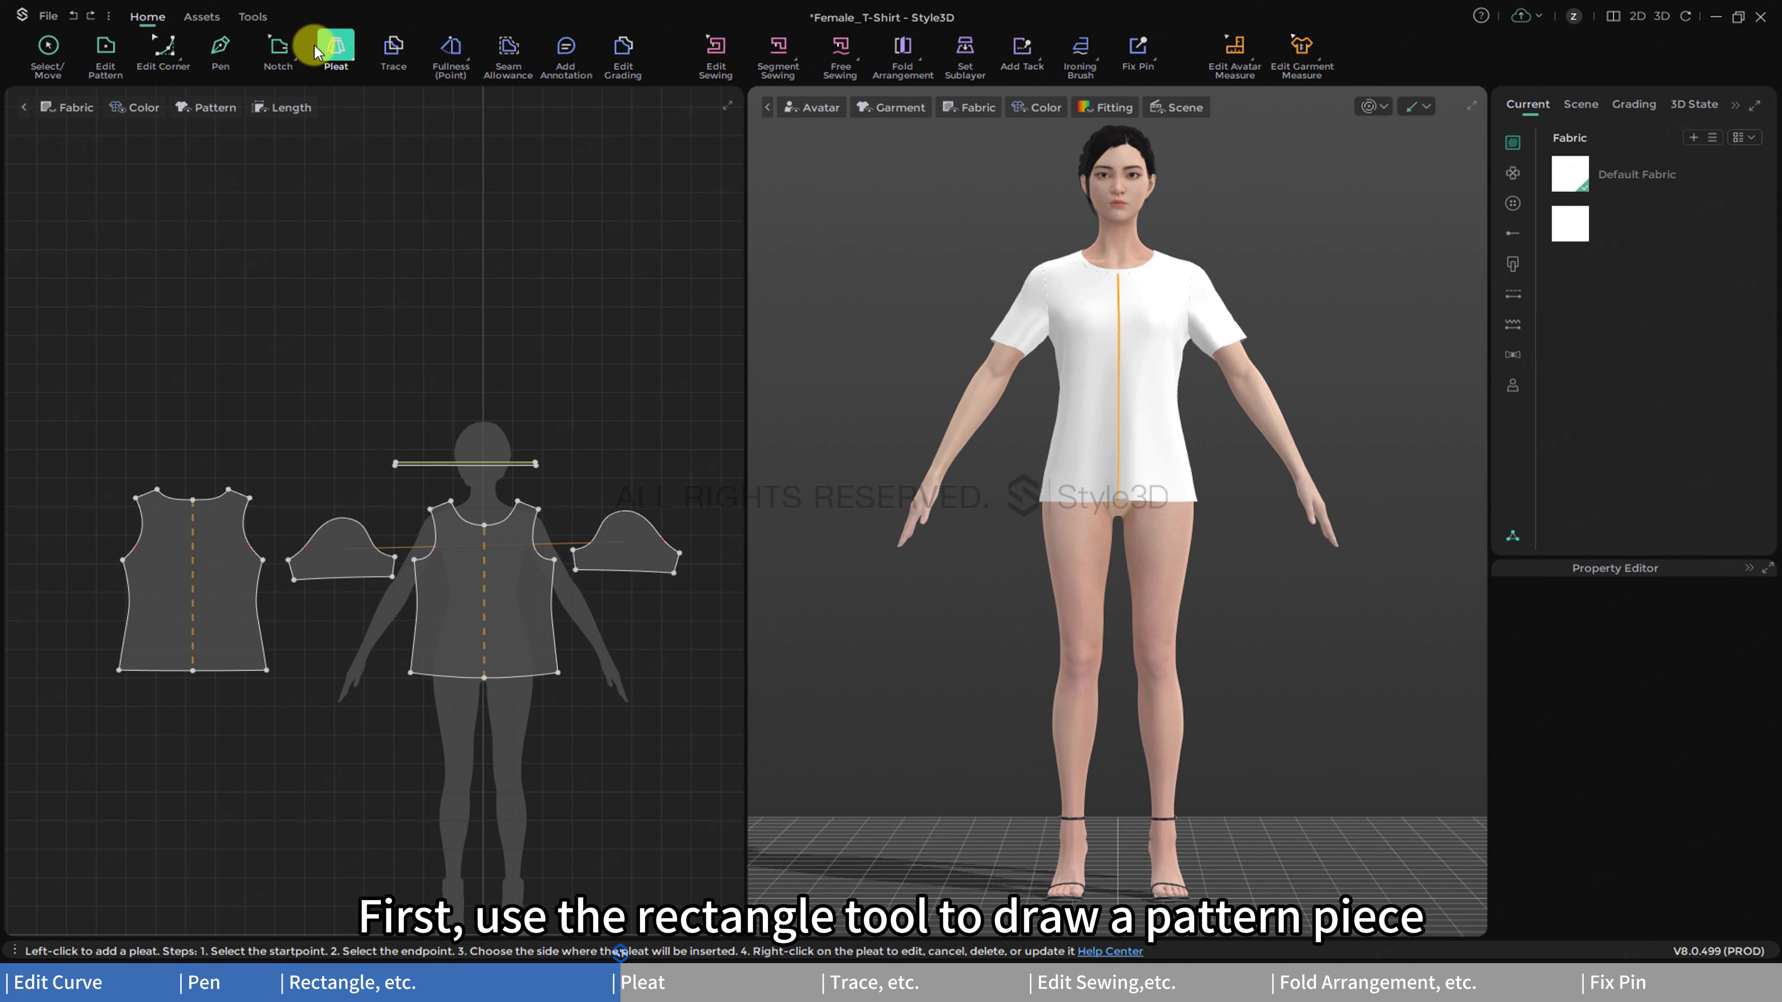
{"action": "left_click", "coordinate": [285, 51]}
{"action": "left_click", "coordinate": [301, 82]}
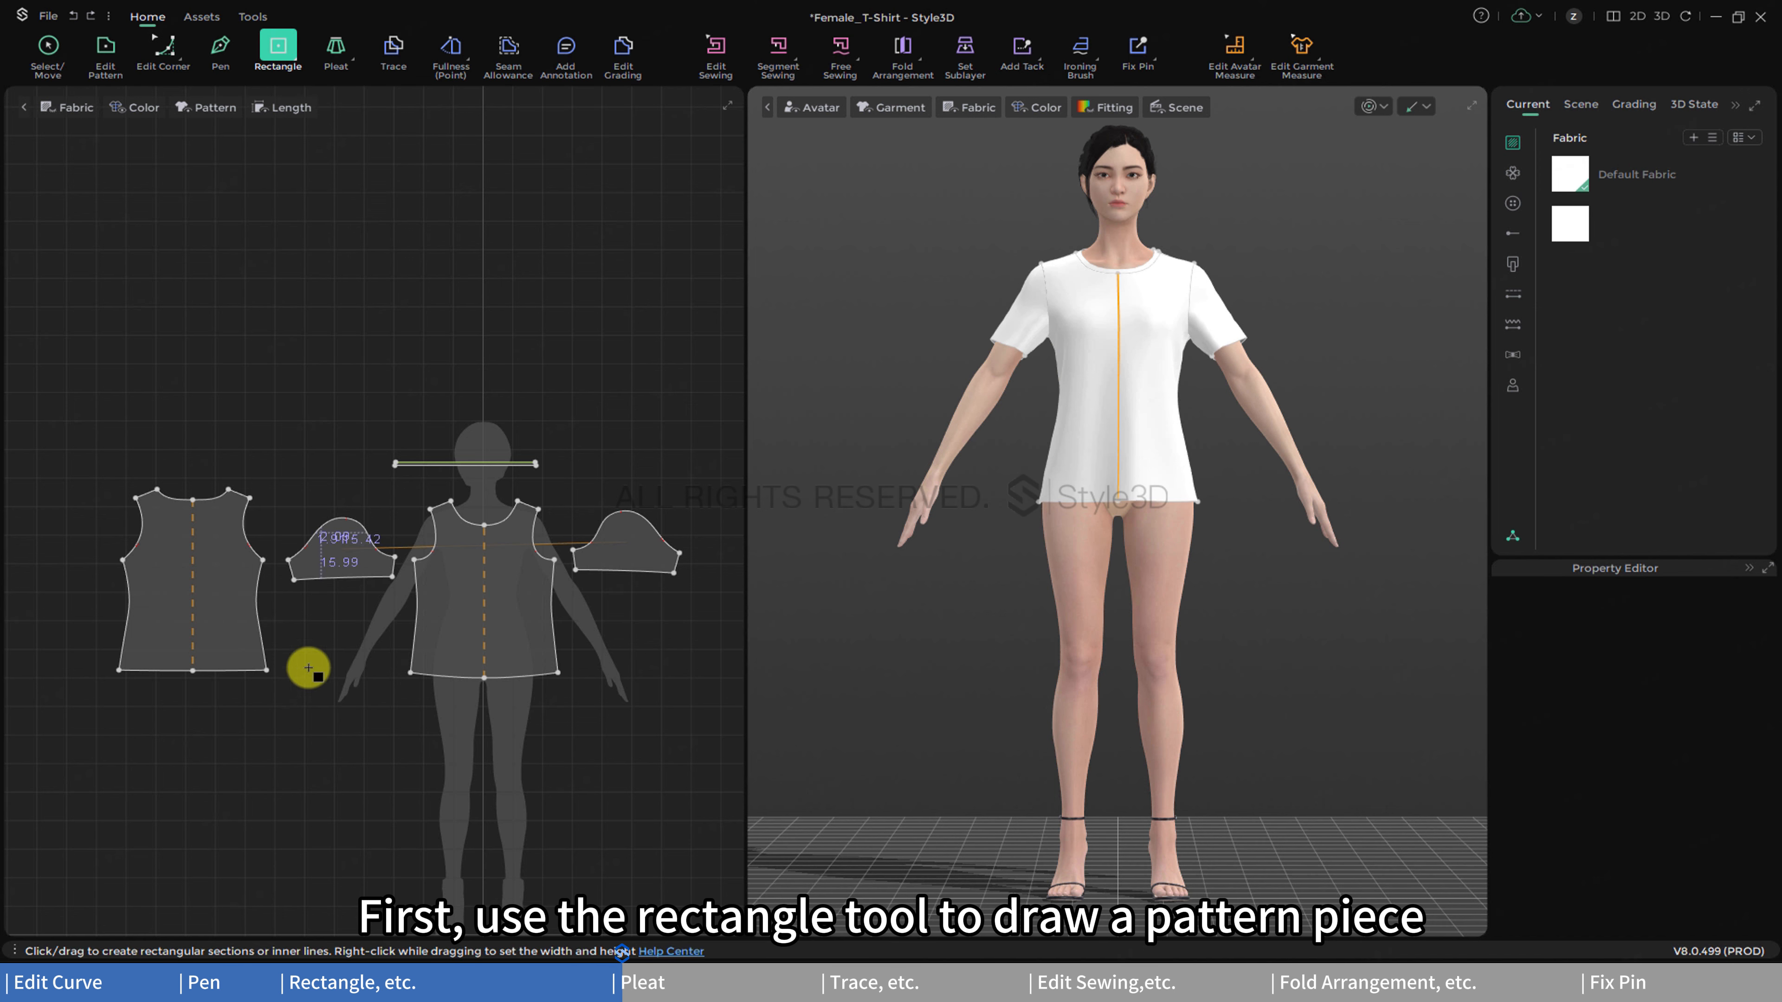
{"action": "left_click_drag", "start_coordinate": [207, 711], "coordinate": [295, 802]}
{"action": "left_click_drag", "start_coordinate": [380, 841], "coordinate": [451, 851]}
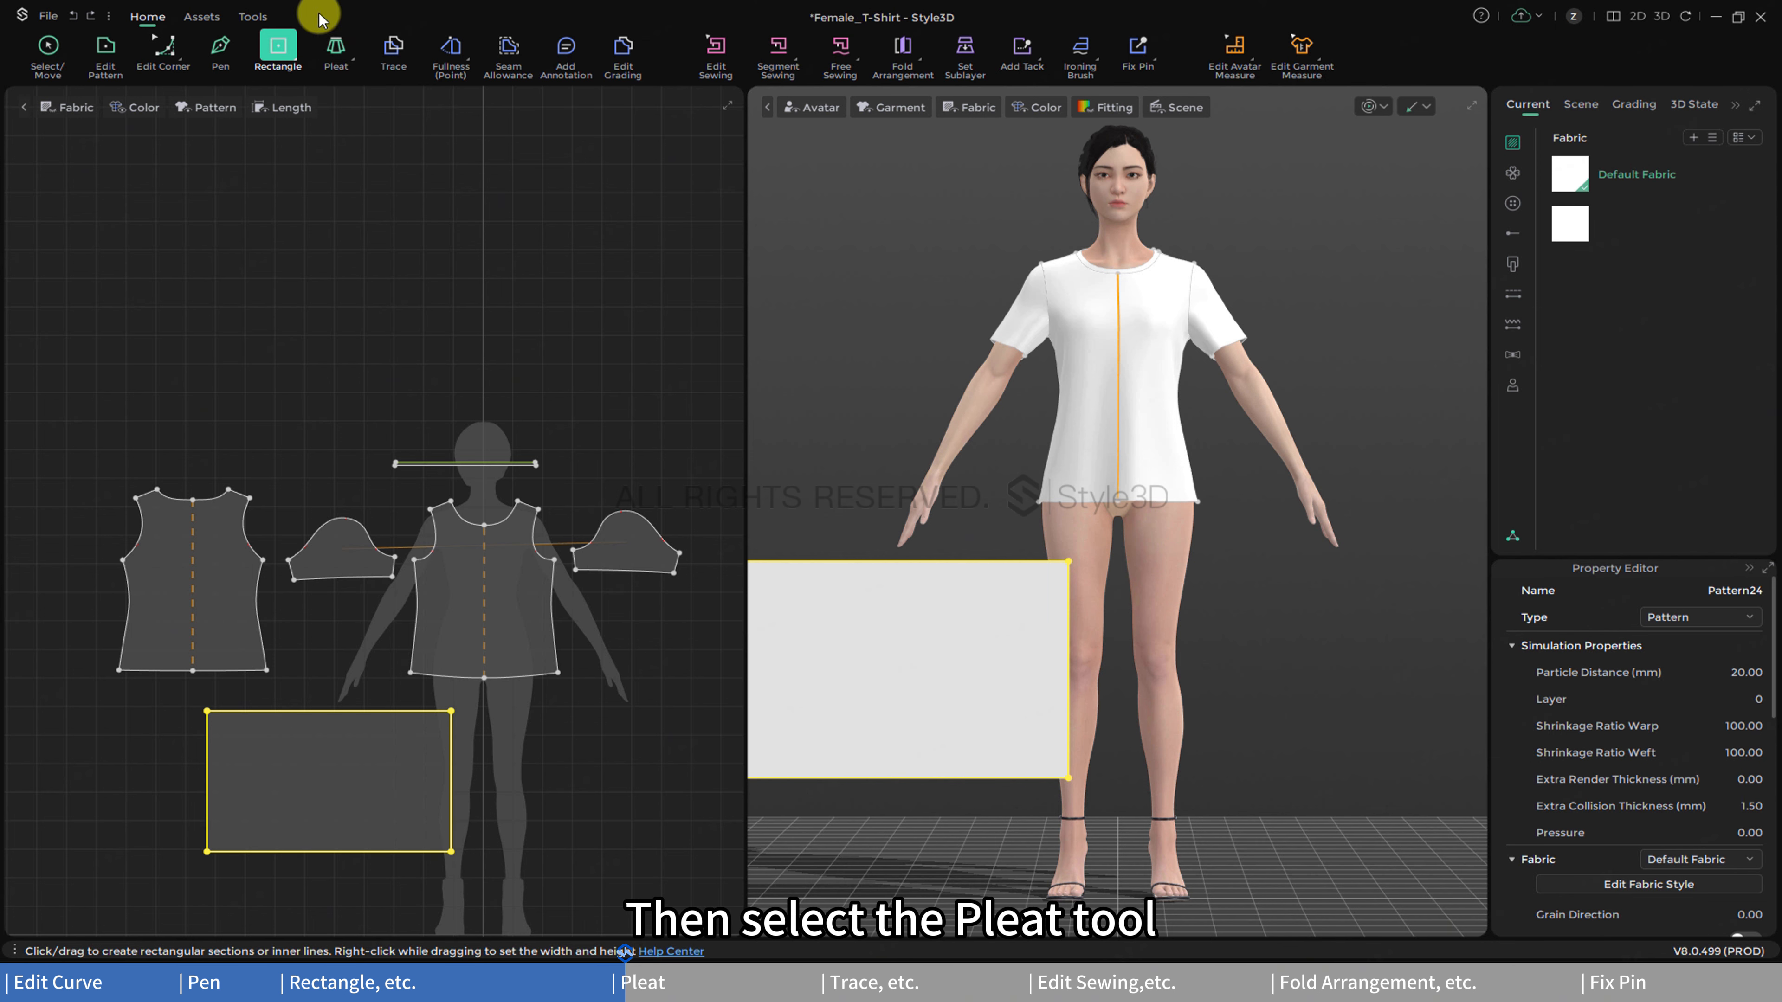
- Place a vertical pleat line from the upper to the lower edge of the rectangle, about a quarter across, inserting on the wider side
{"action": "left_click", "coordinate": [335, 48]}
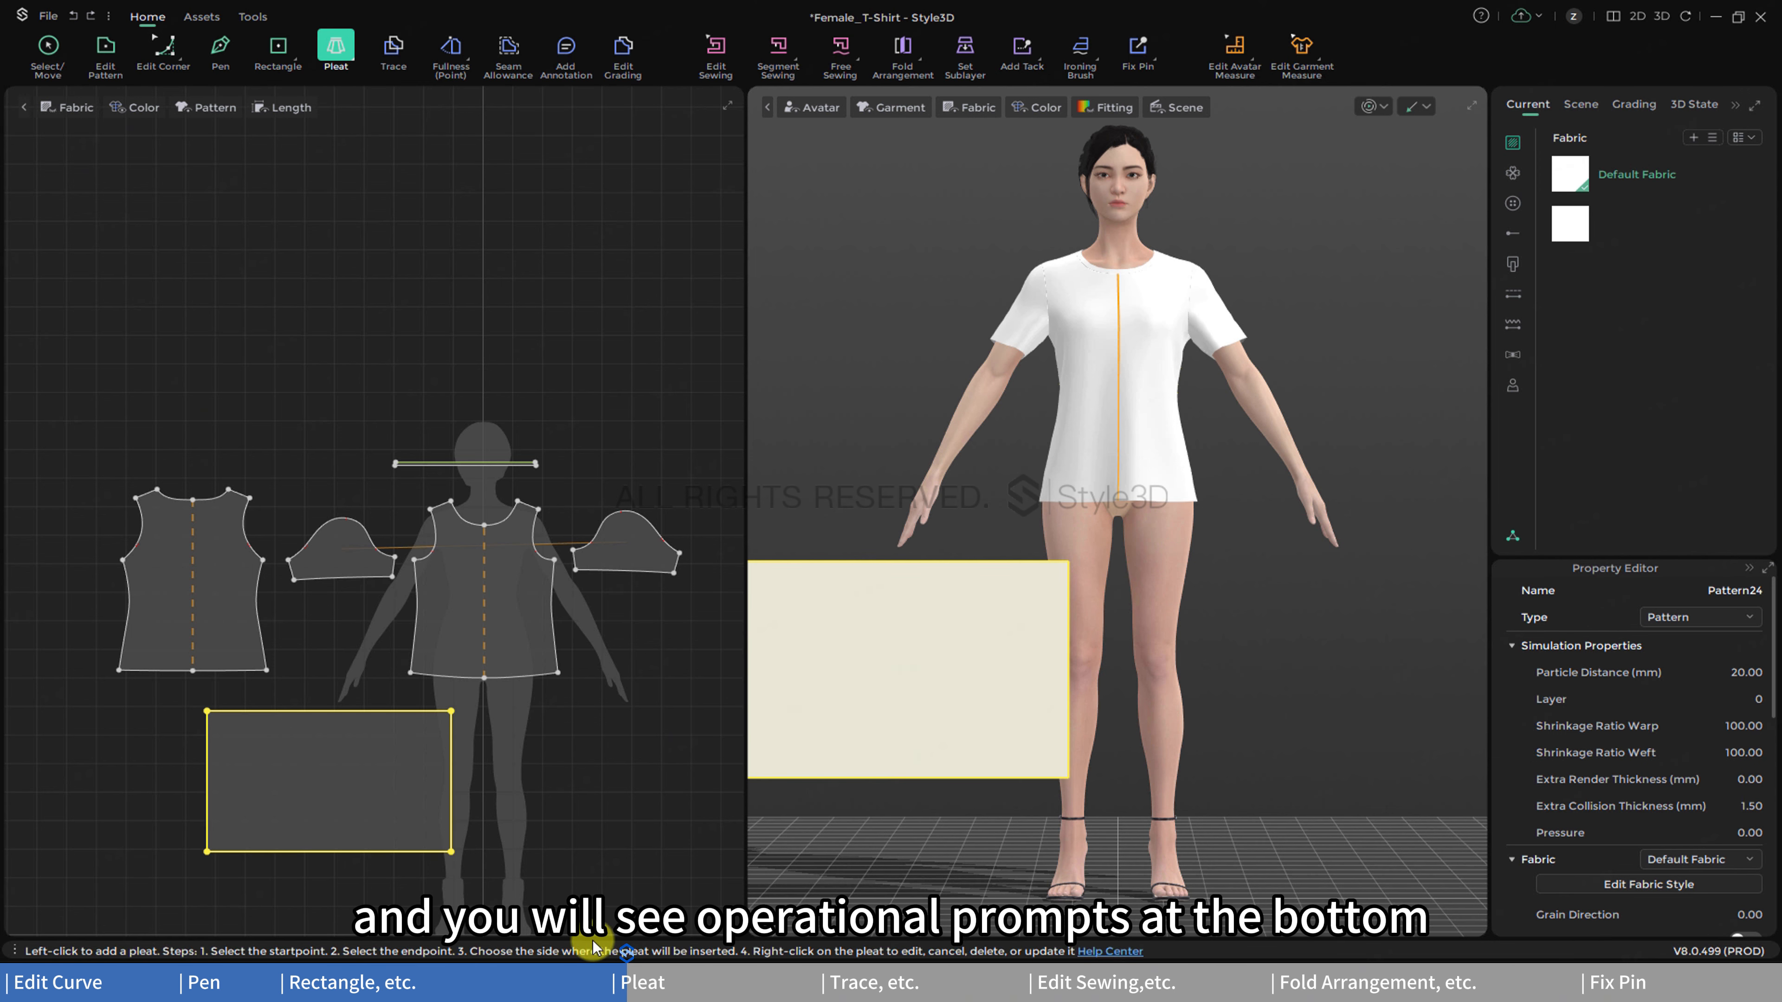
{"action": "left_click", "coordinate": [267, 712]}
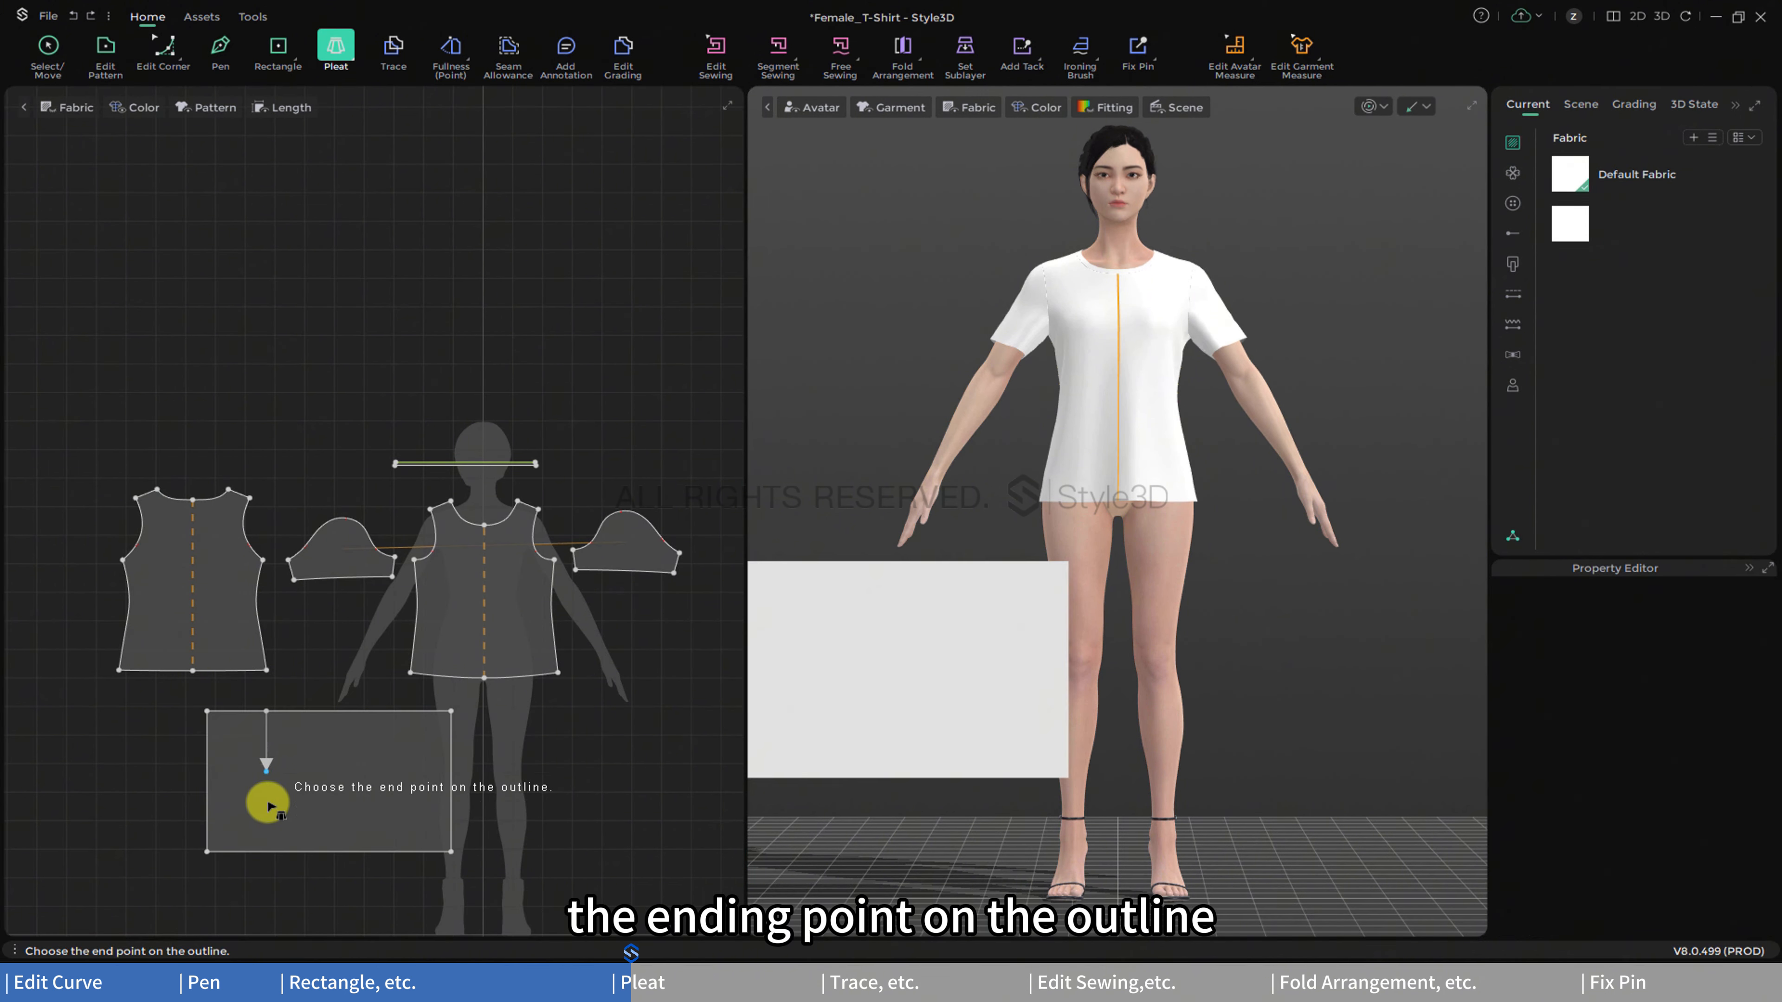
{"action": "left_click", "coordinate": [267, 850]}
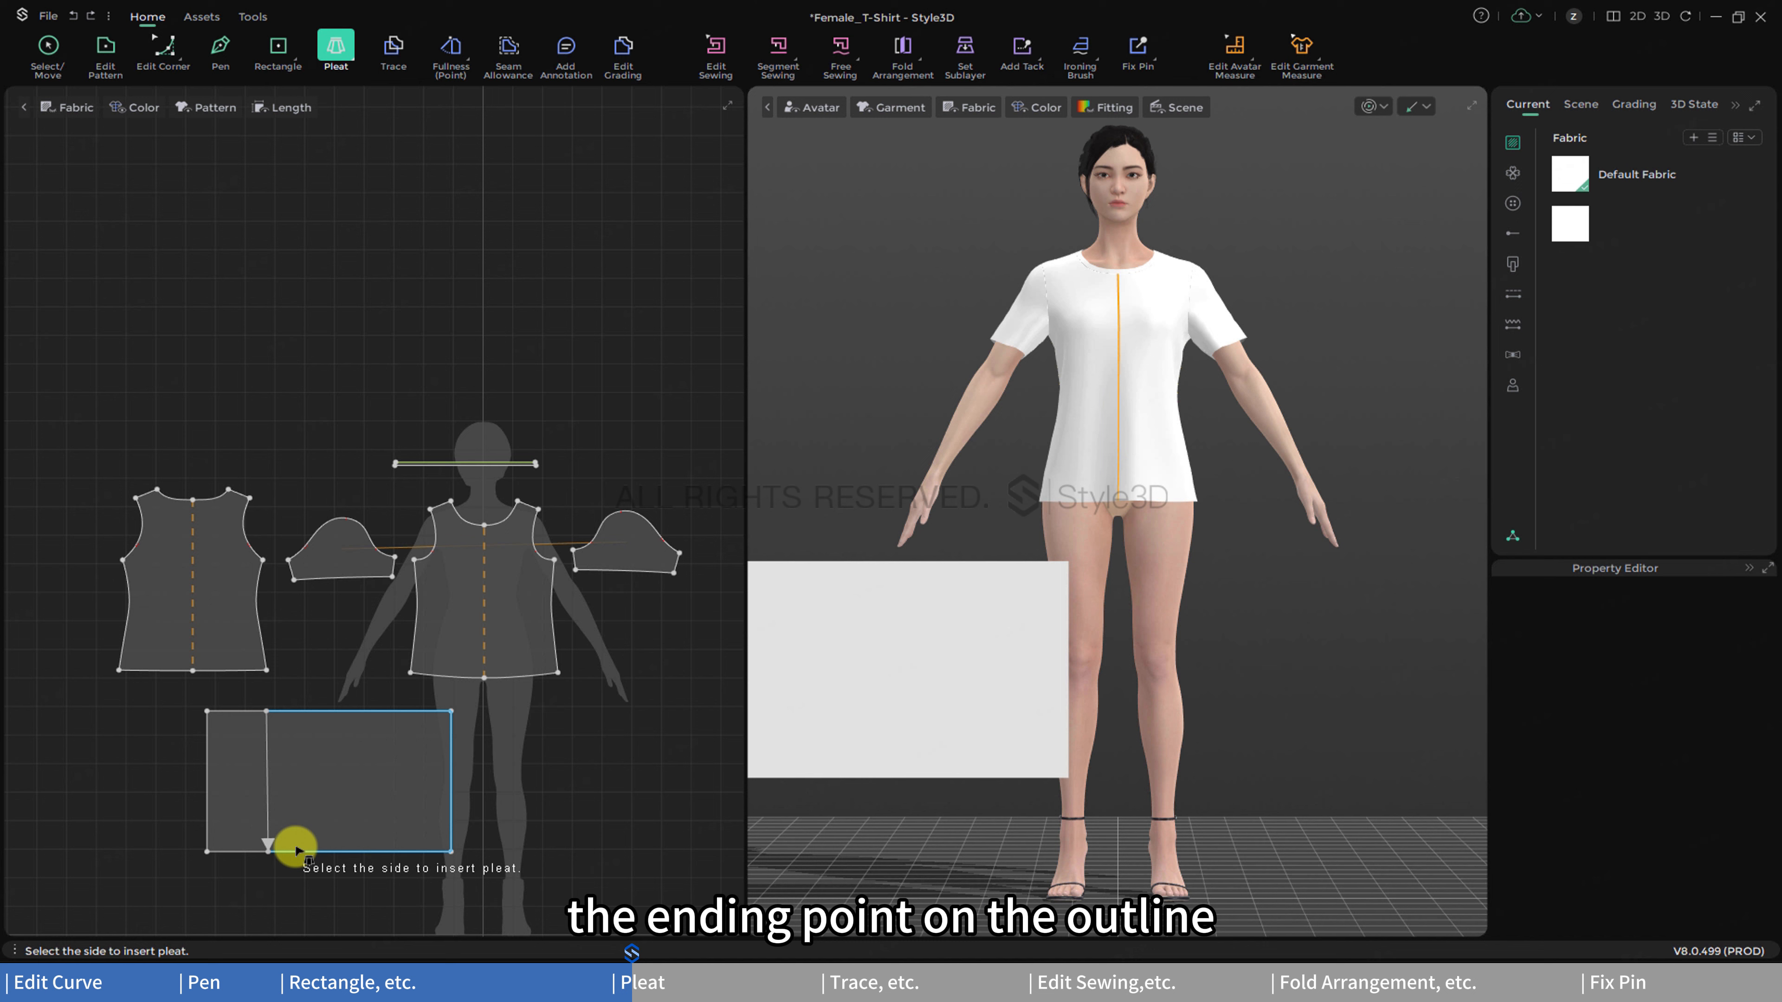
{"action": "left_click", "coordinate": [322, 849]}
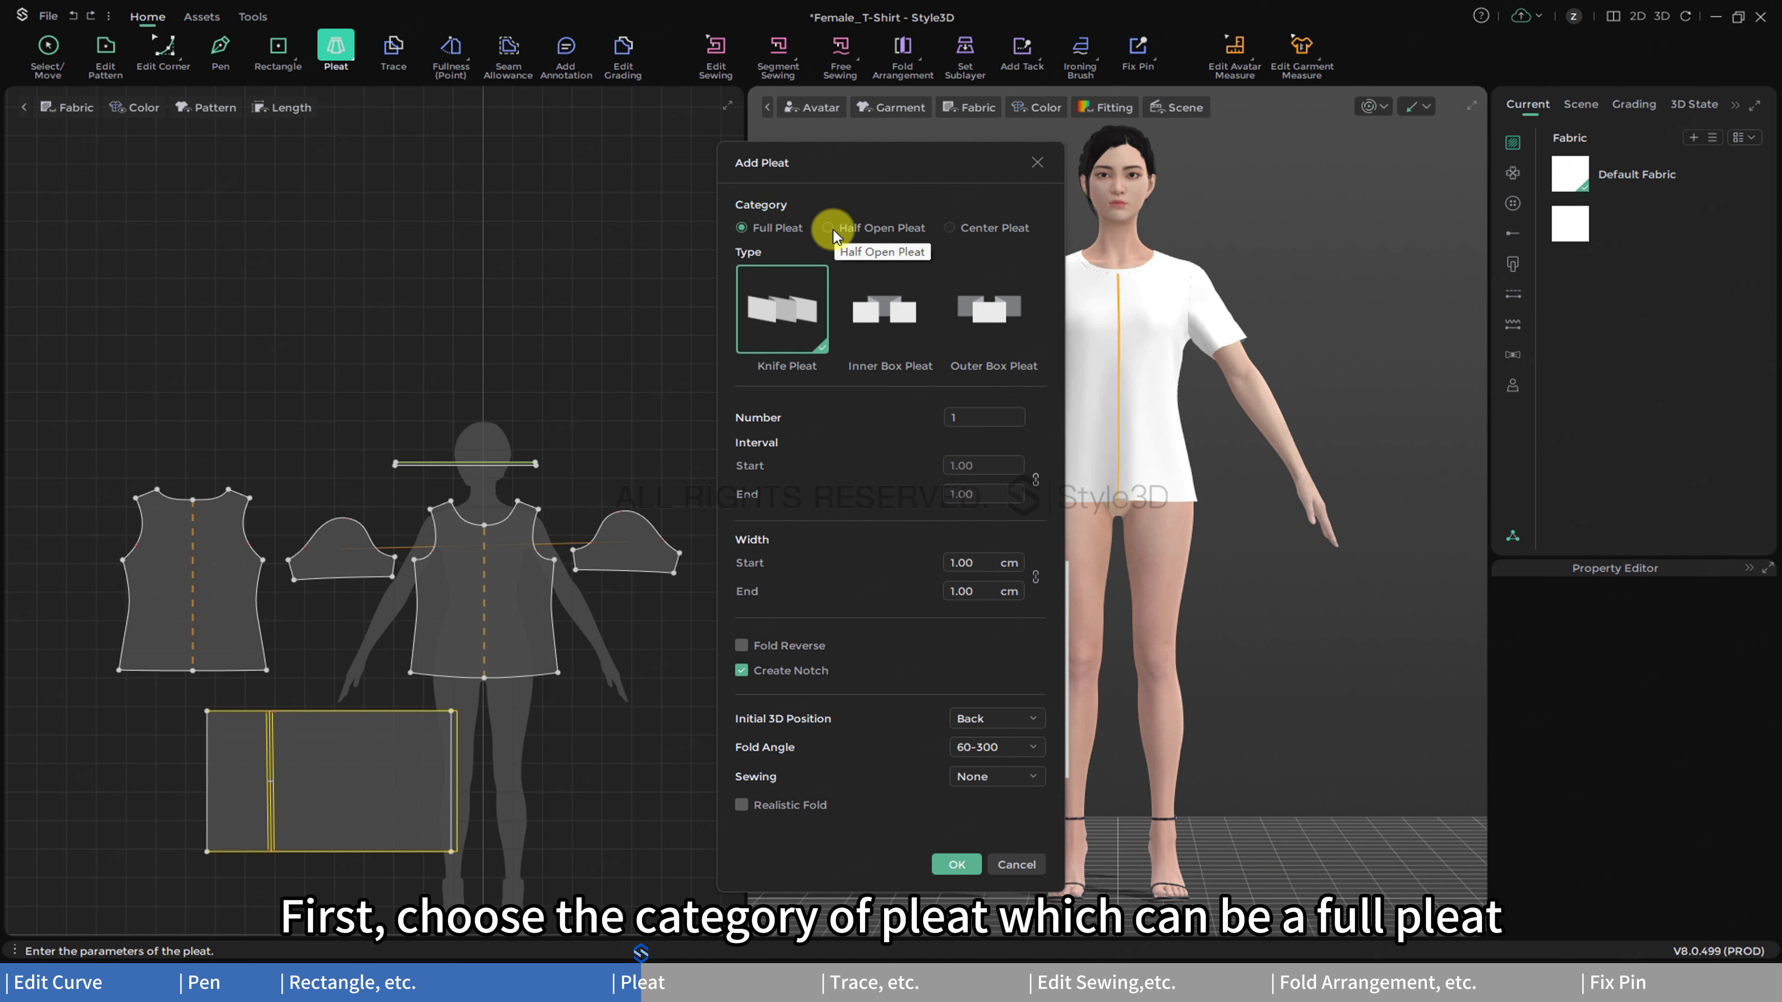
- Compare the Half Open and Center Pleat categories, keep Full Pleat with the Knife Pleat type, and set the number of pleats to 4
{"action": "left_click", "coordinate": [880, 228]}
{"action": "left_click", "coordinate": [949, 228]}
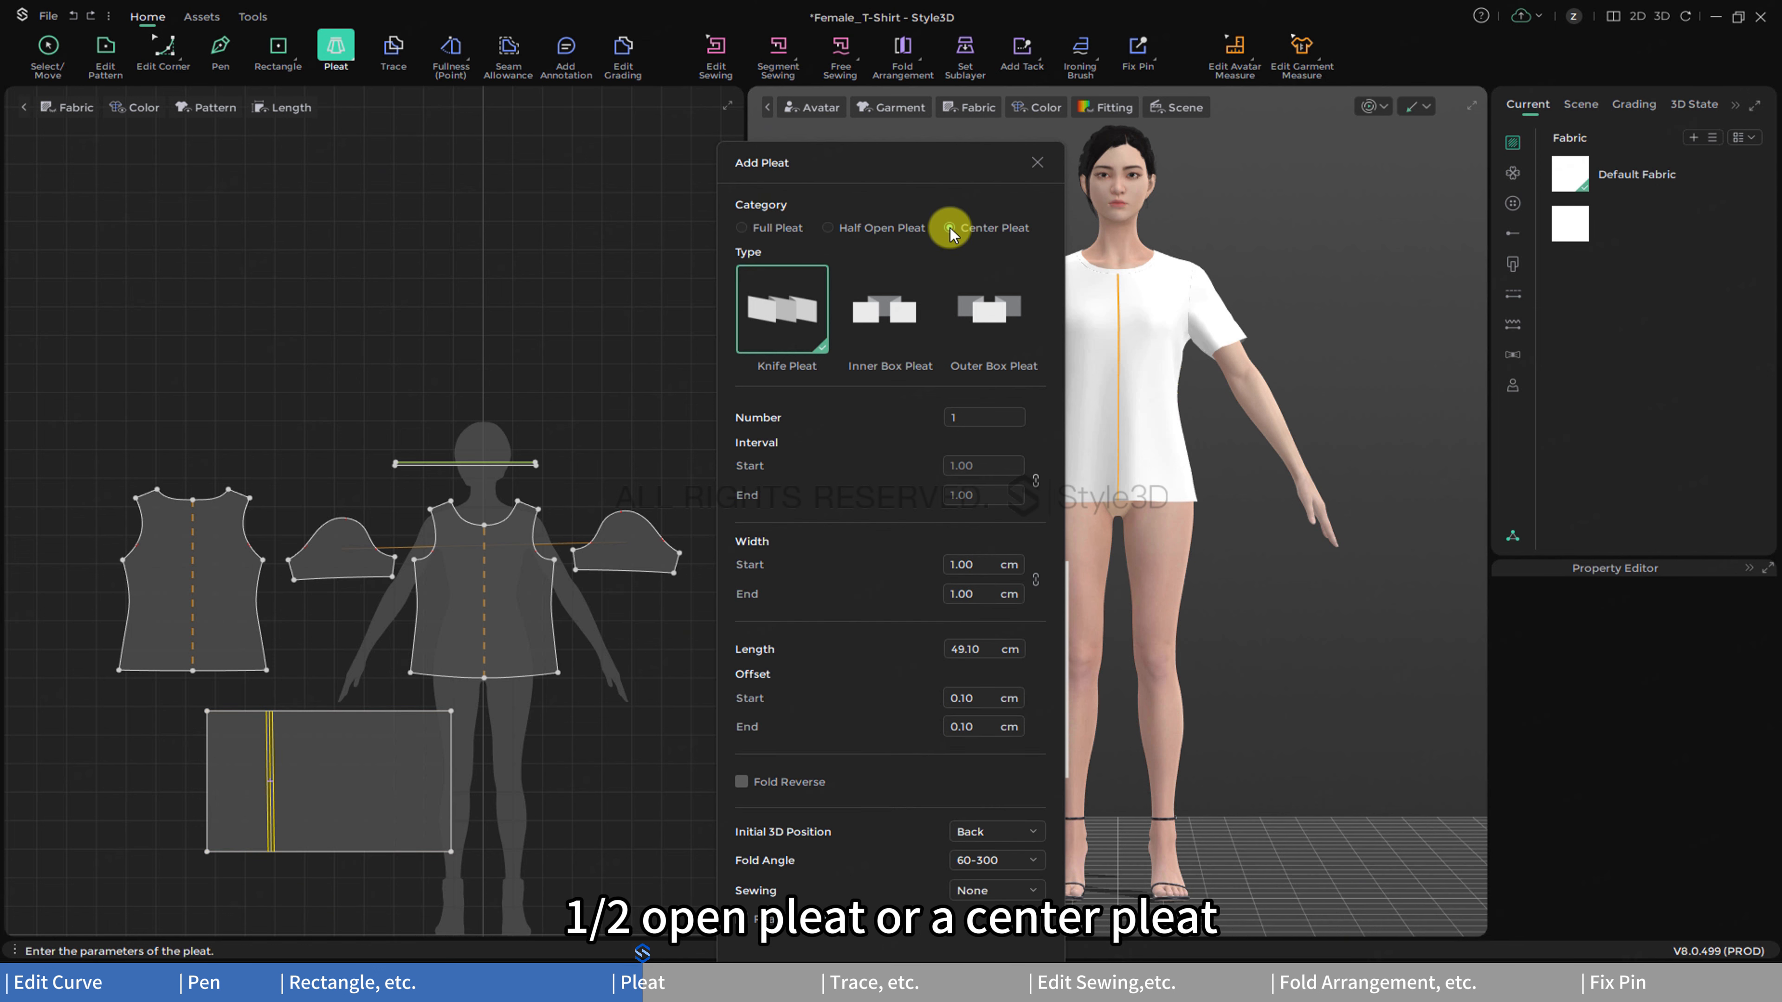
{"action": "left_click", "coordinate": [741, 228]}
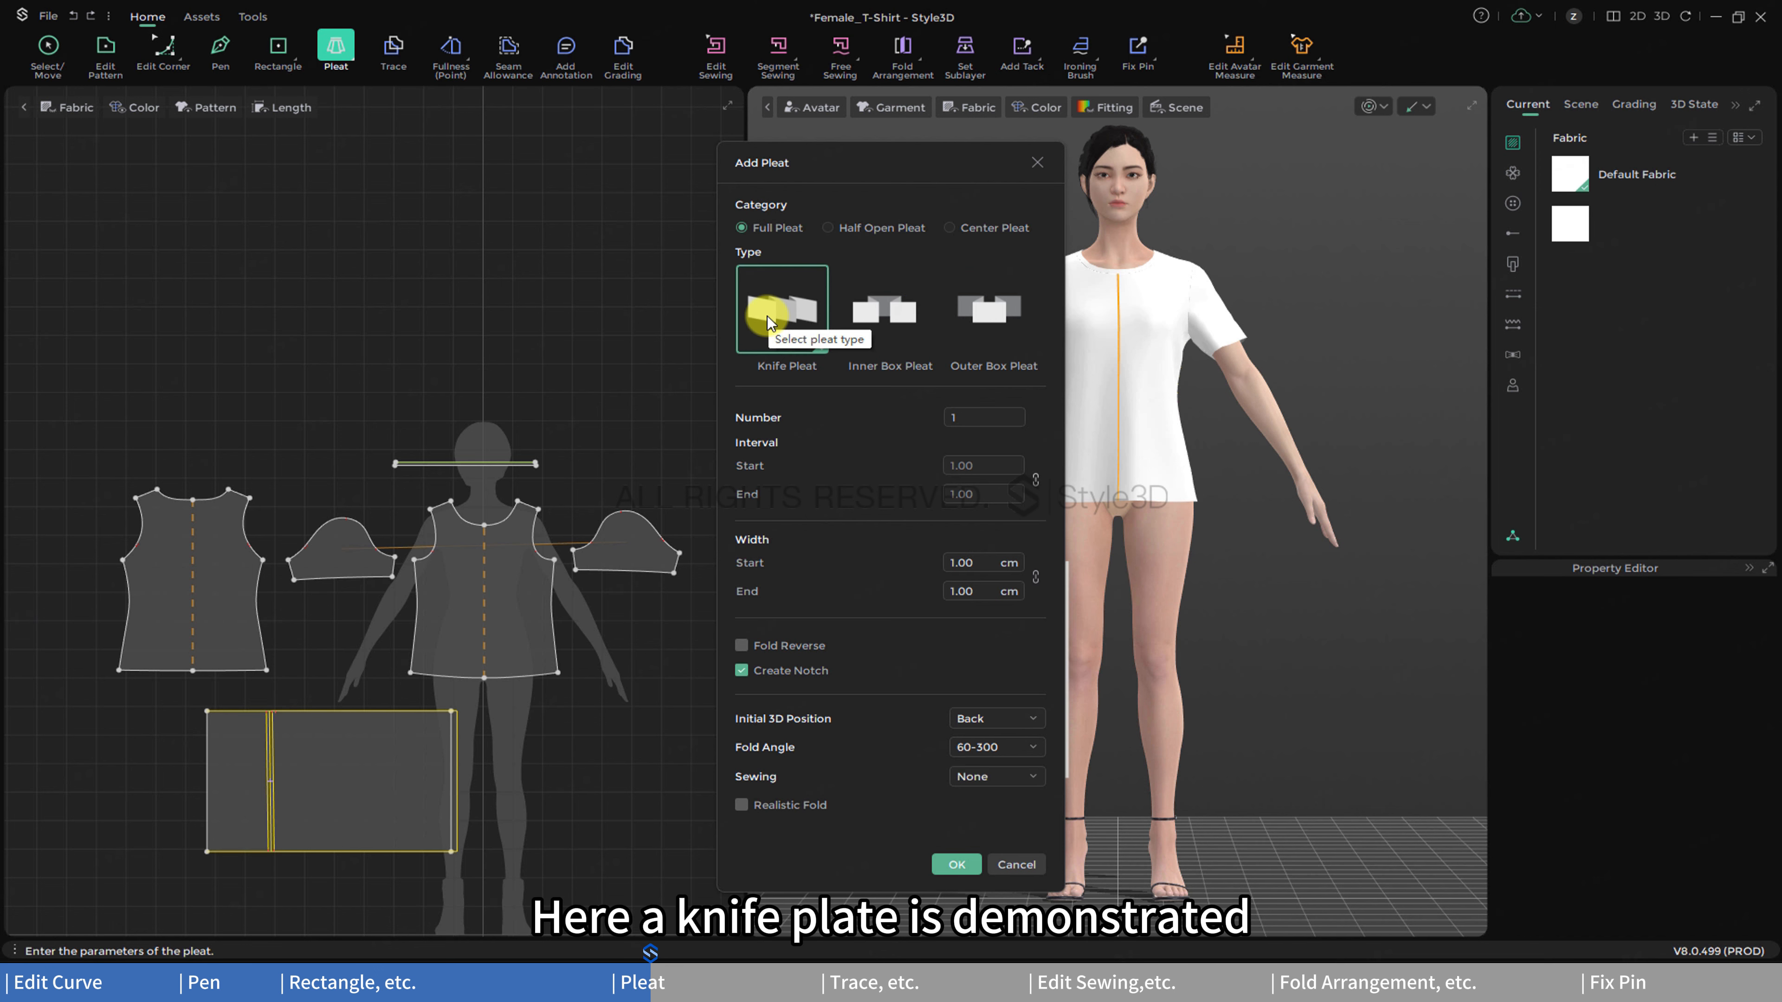
{"action": "left_click", "coordinate": [971, 413]}
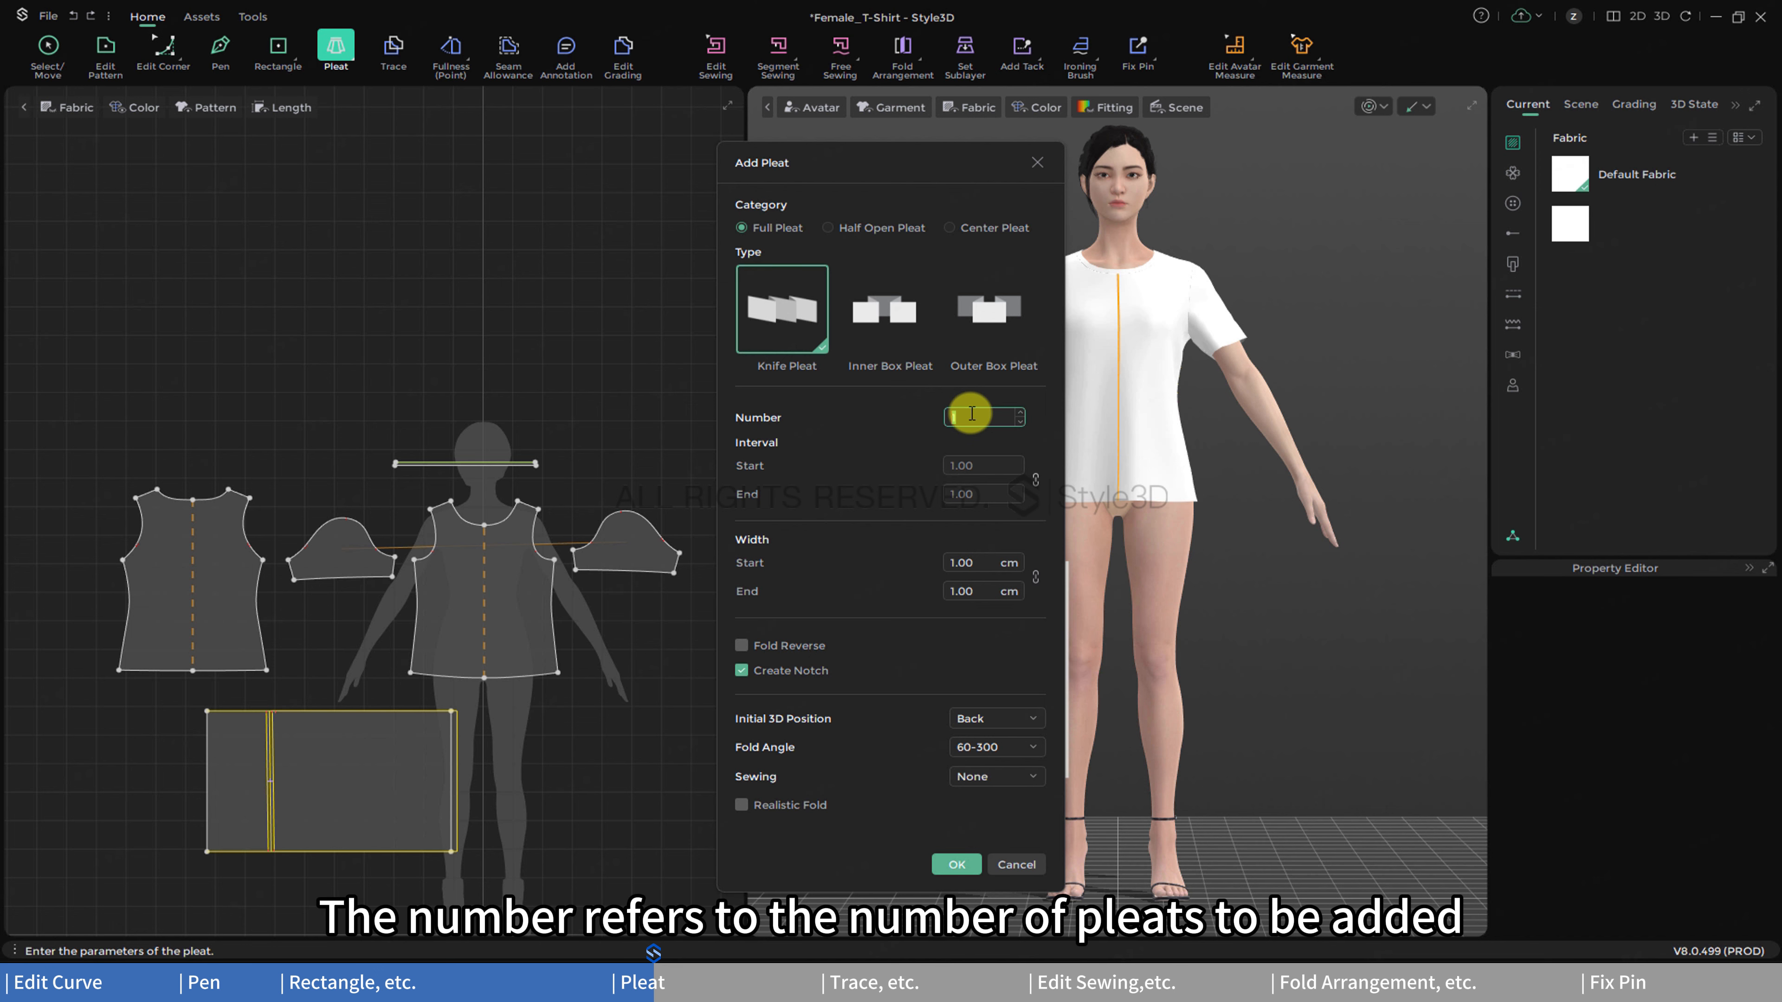
{"action": "type", "text": "4"}
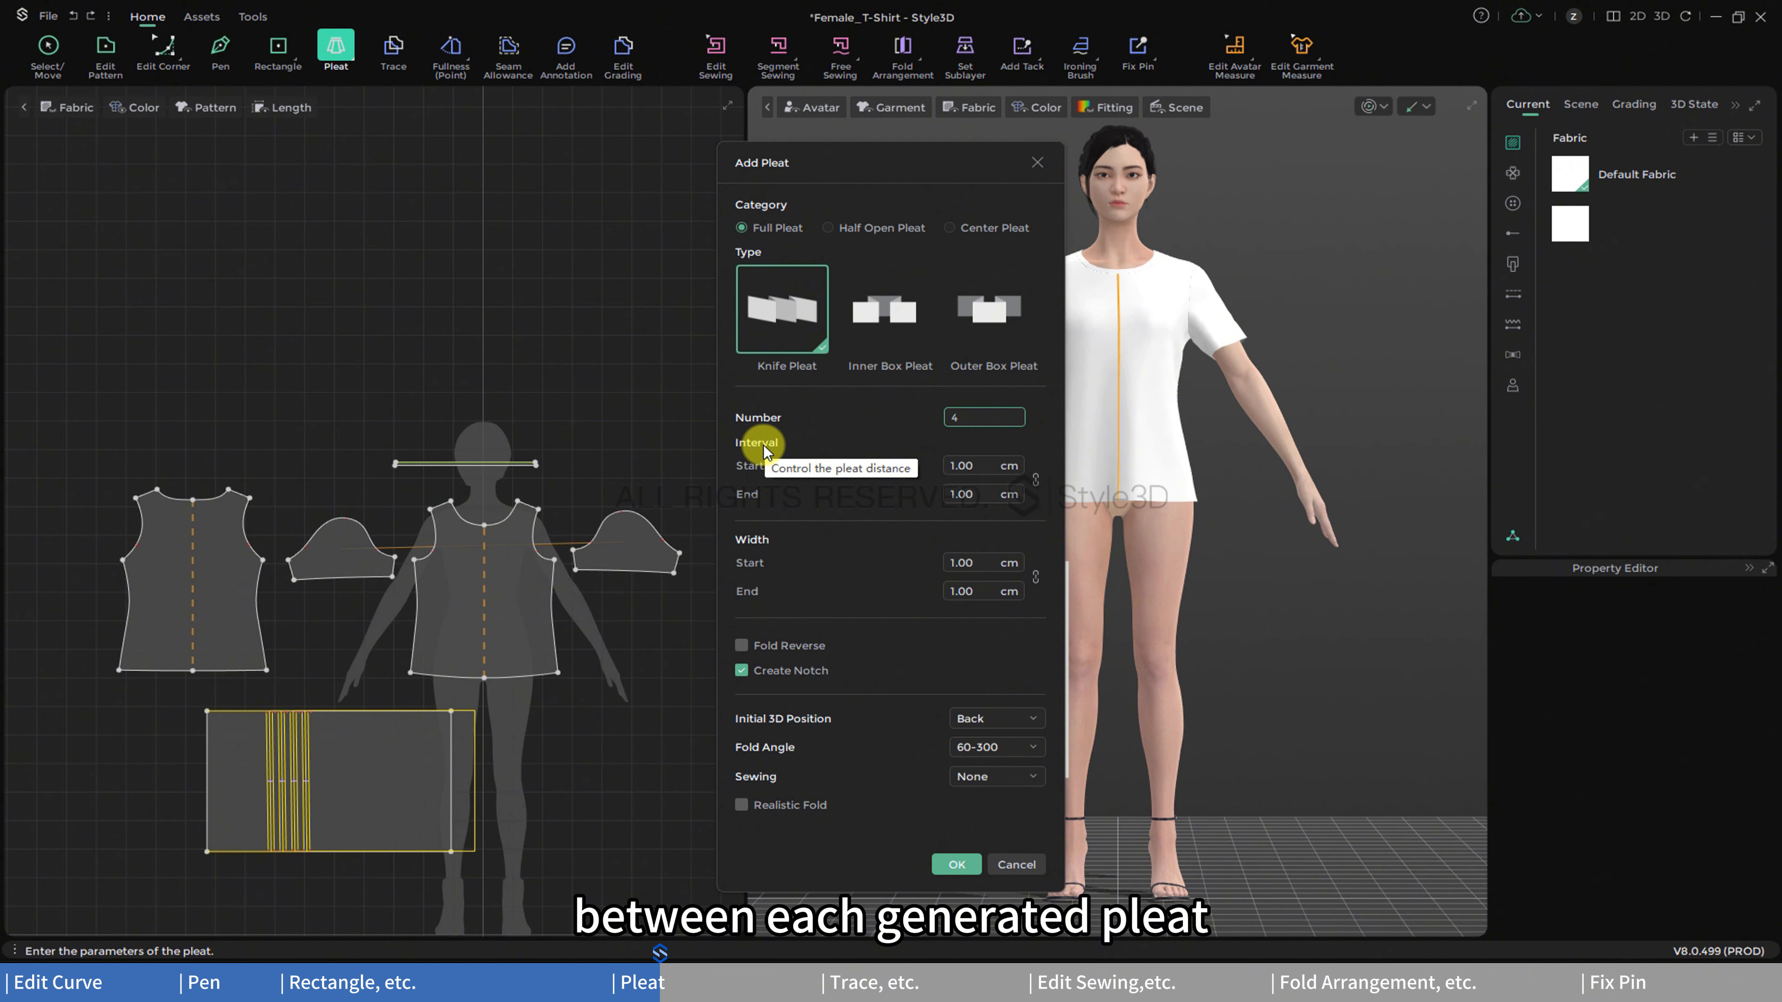
- Set the pleat interval to 2 cm at both ends, unlink the two values, and set the start interval to 1 cm
{"action": "left_click", "coordinate": [987, 464]}
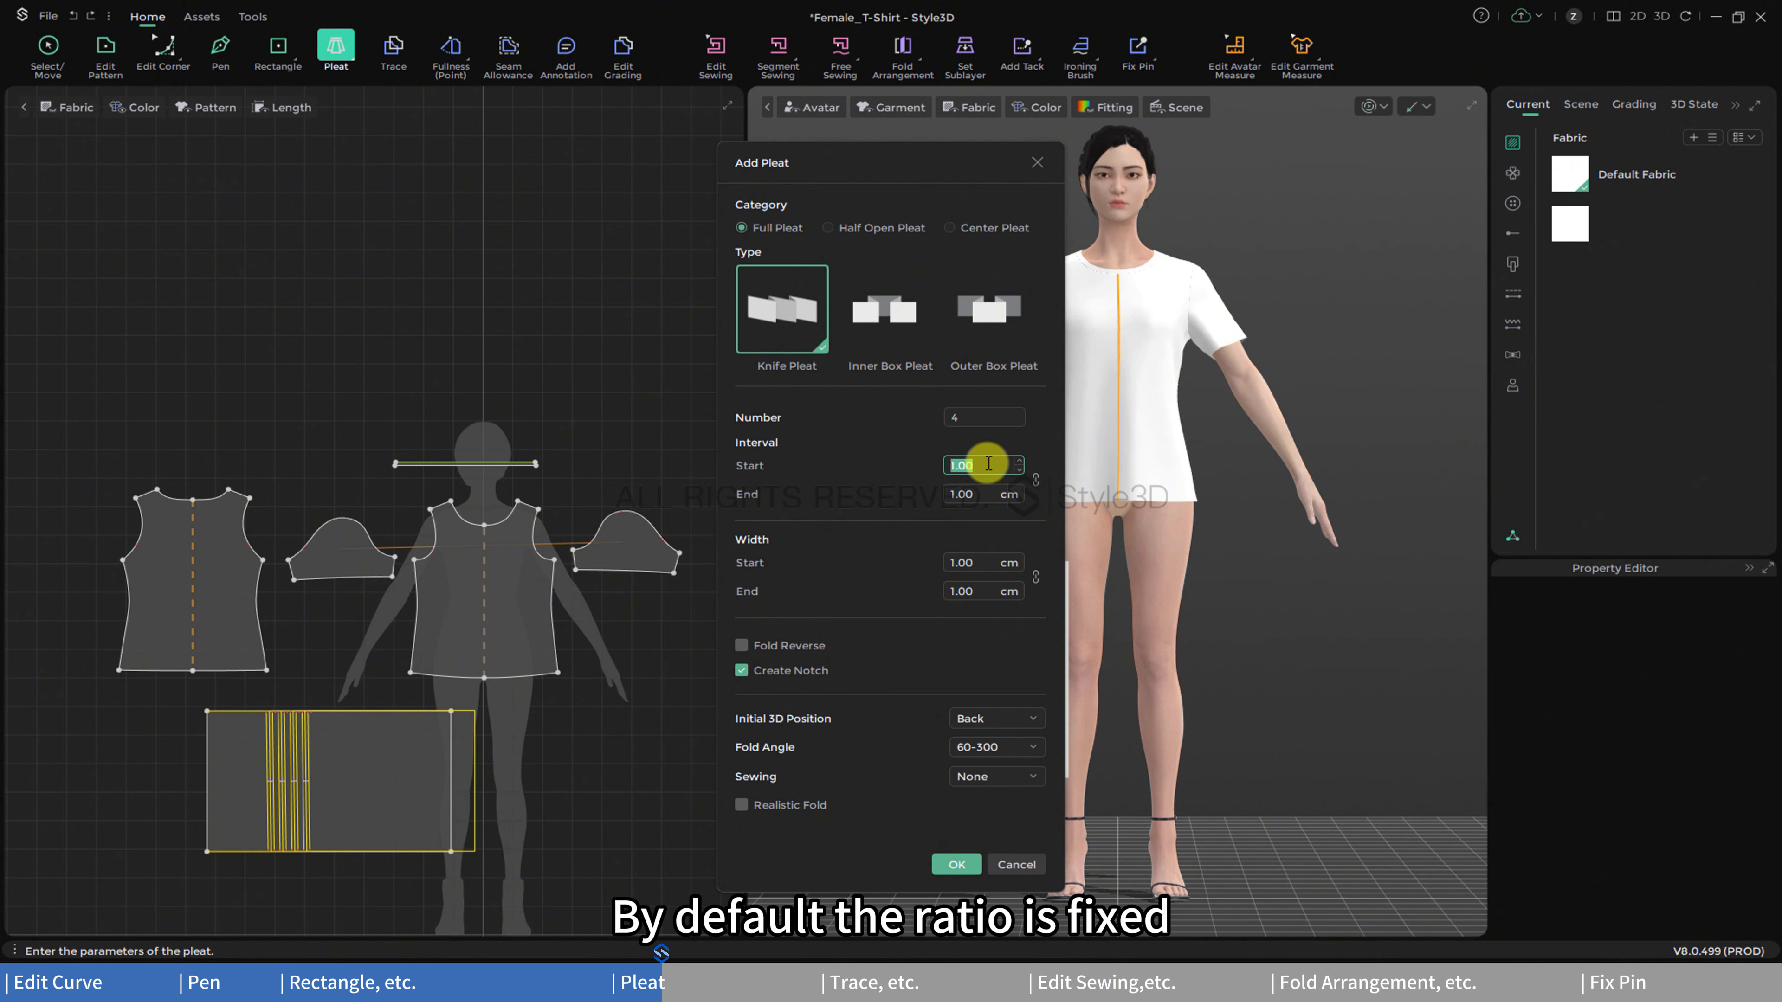
{"action": "type", "text": "2"}
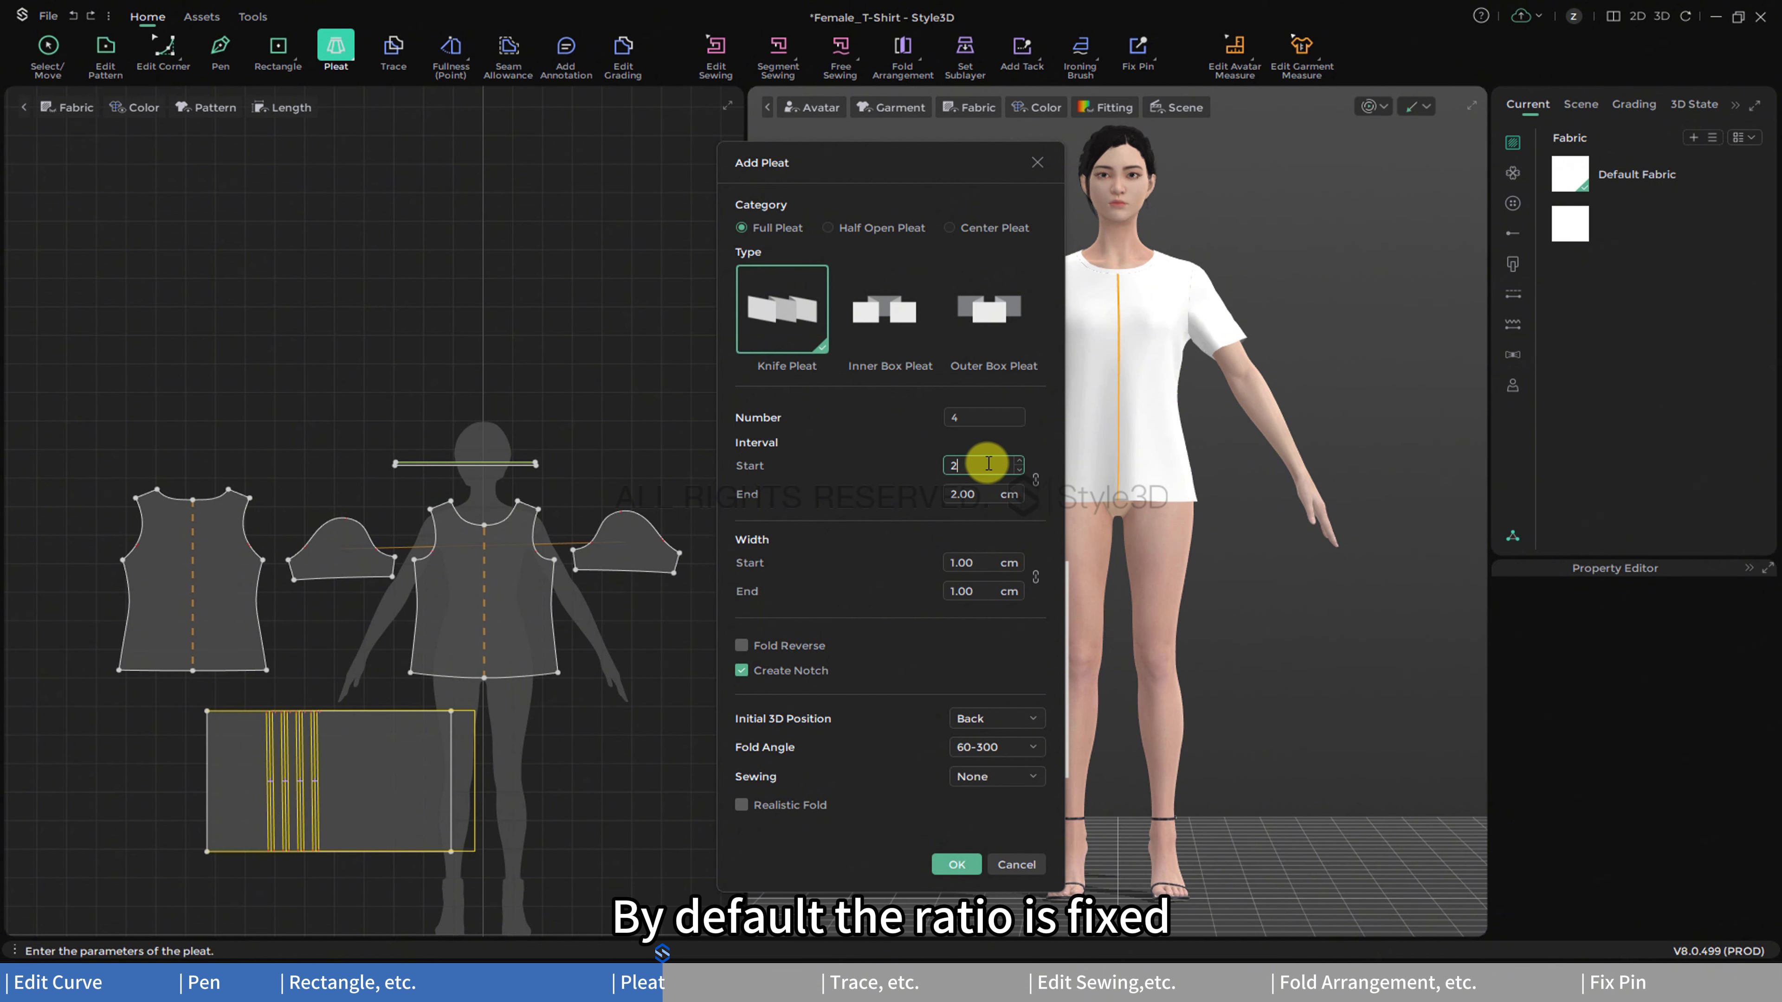
{"action": "left_click", "coordinate": [1035, 479]}
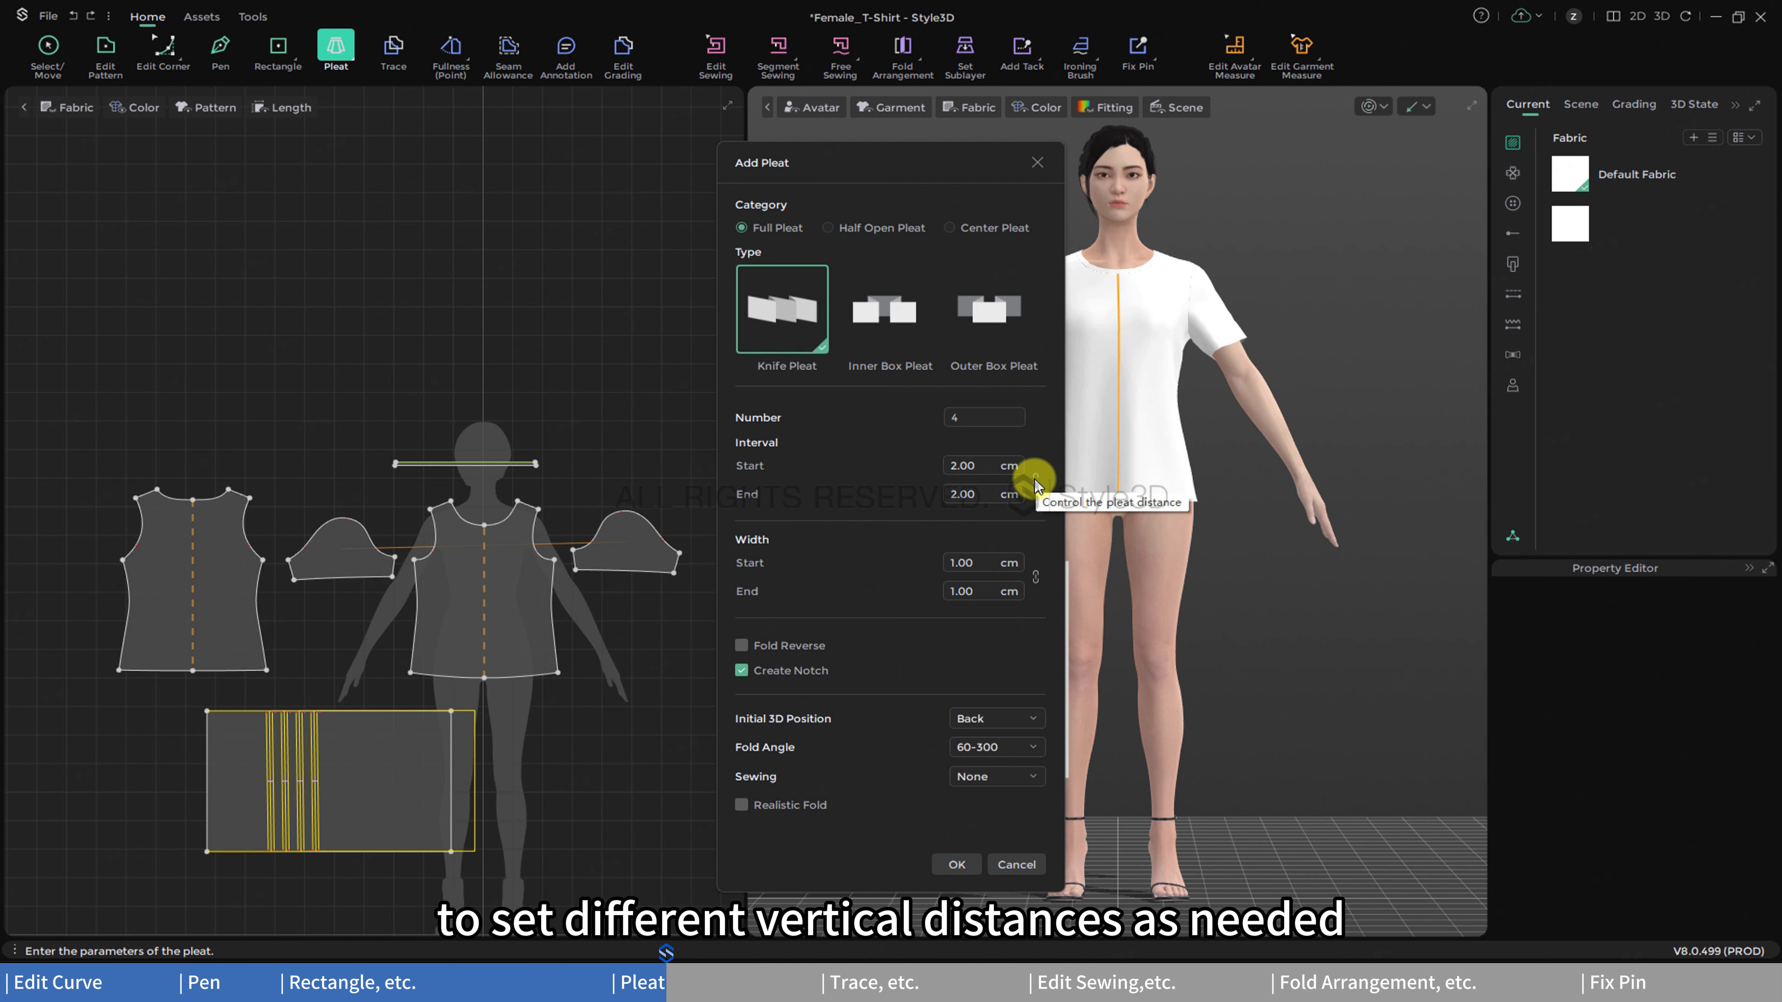
{"action": "double_click", "coordinate": [998, 470]}
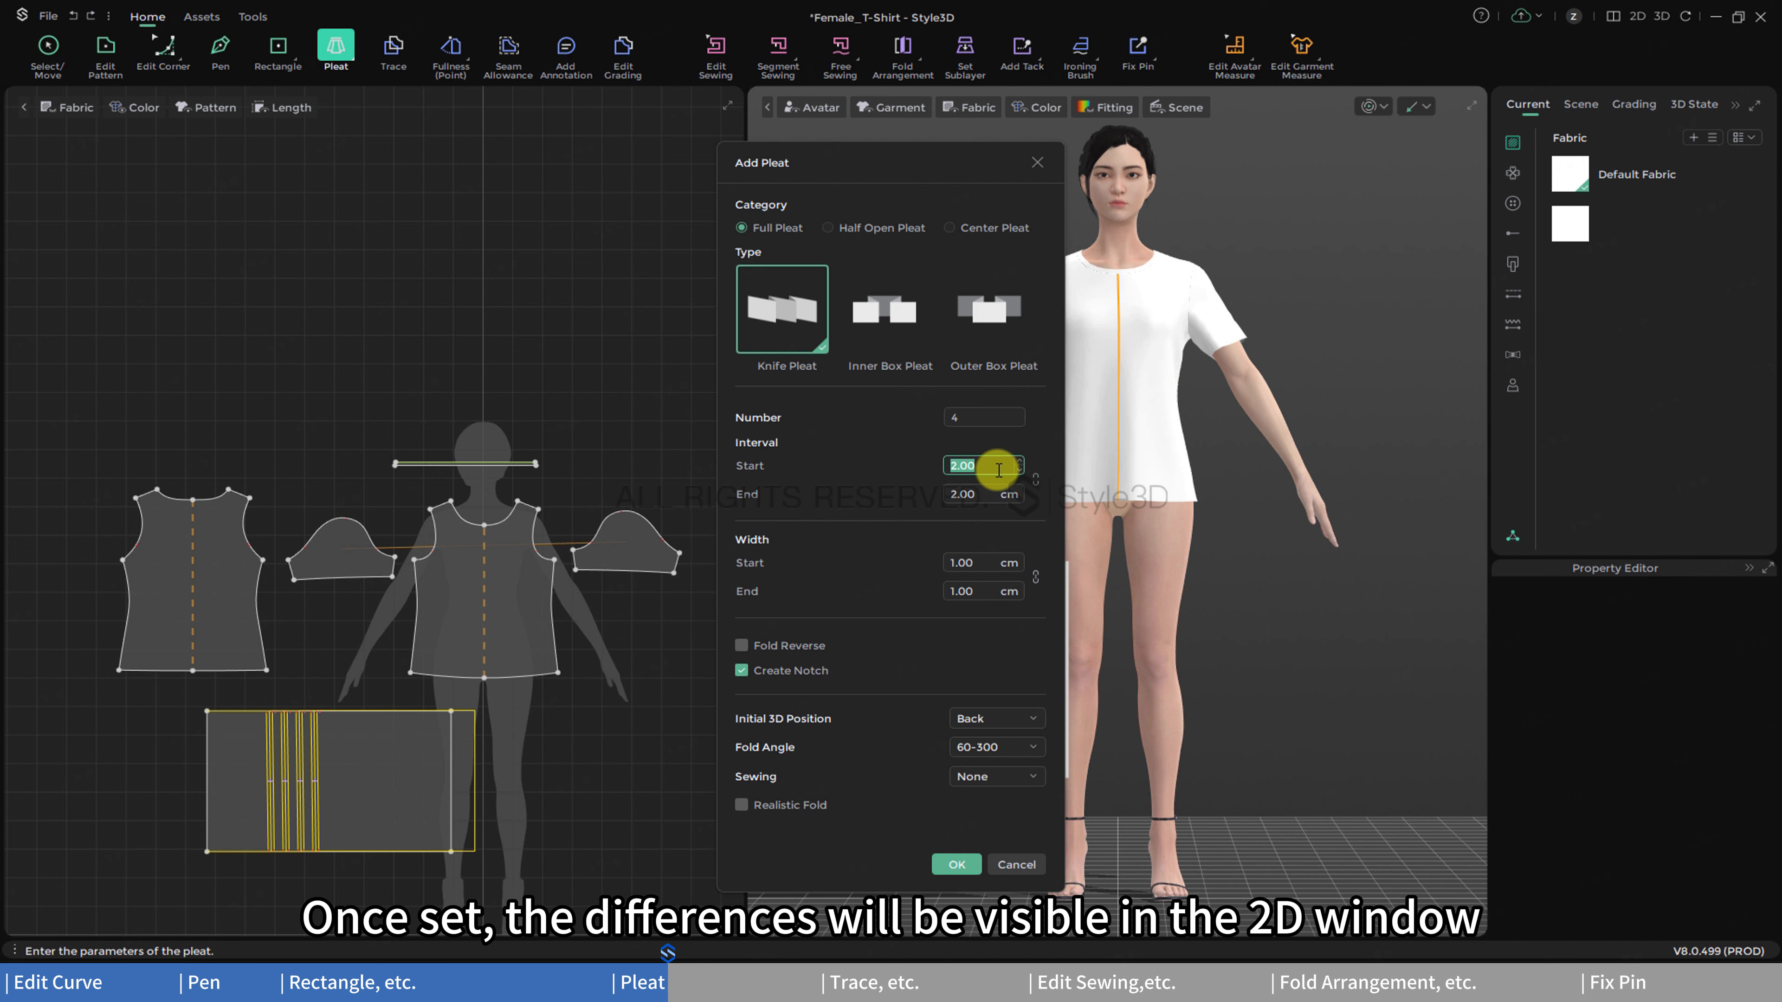
{"action": "type", "text": "1"}
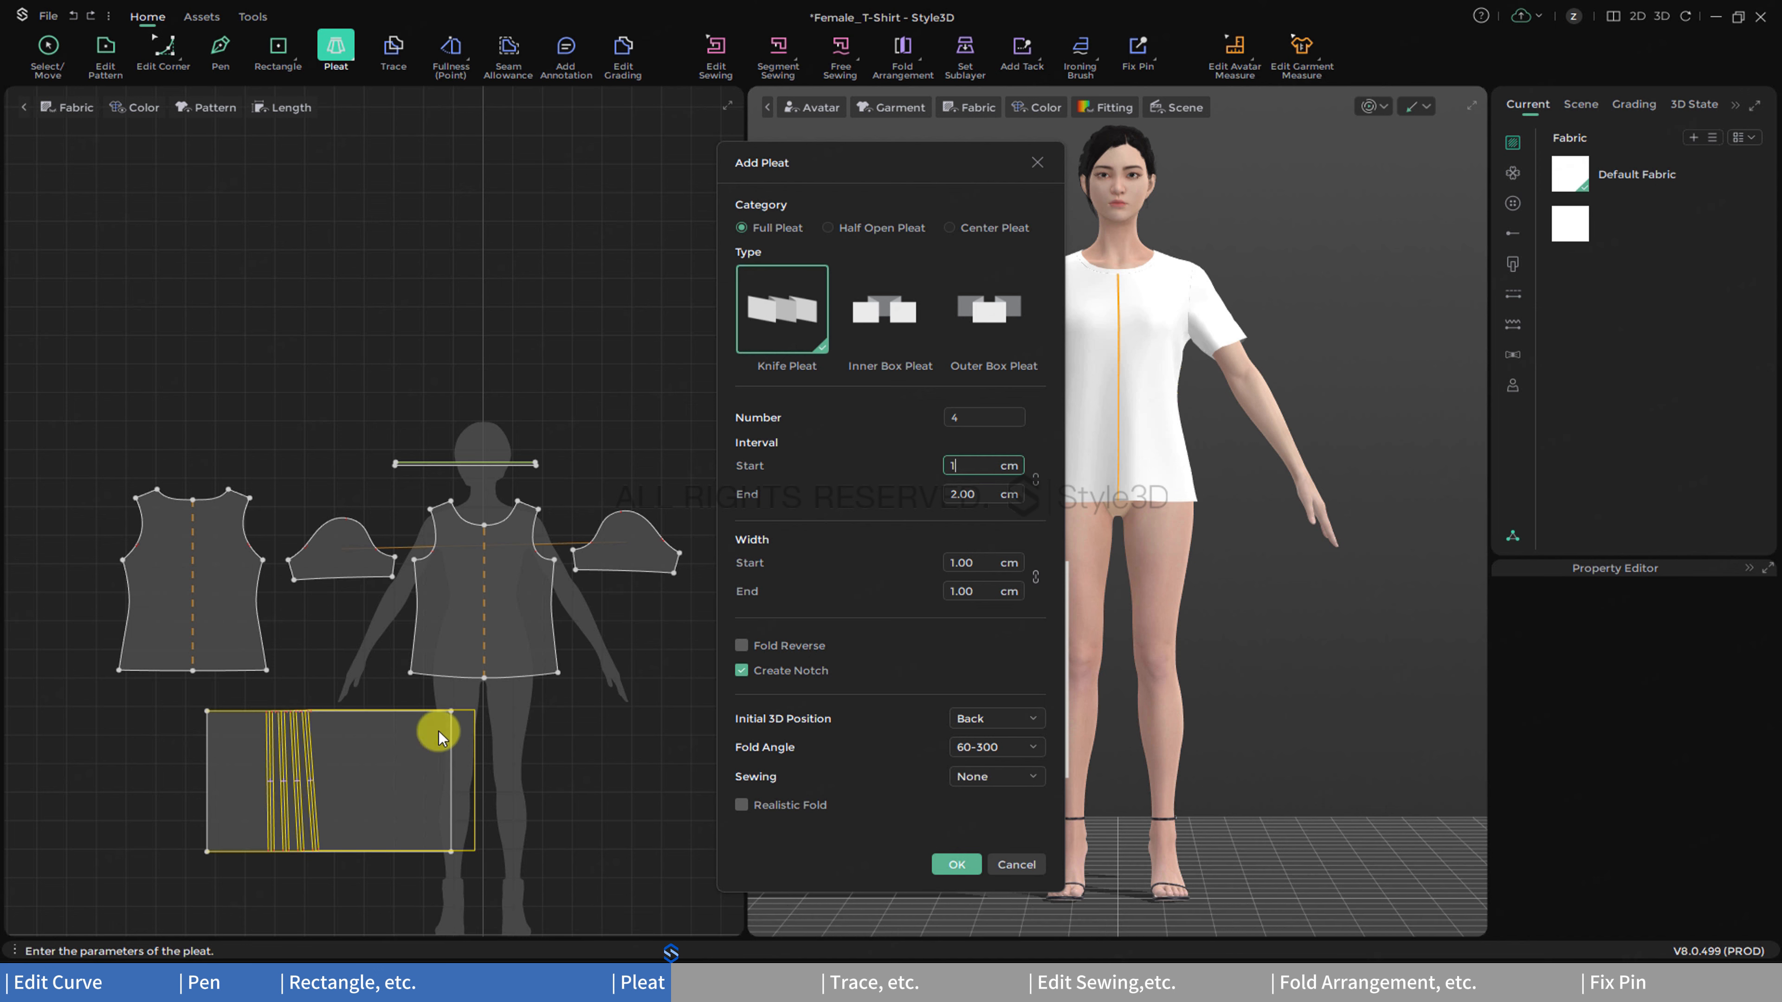
- Set the pleat width to 1.5 cm at both ends, unlink the two values, and set the start width to 2 cm
{"action": "left_click", "coordinate": [981, 562]}
{"action": "type", "text": "1"}
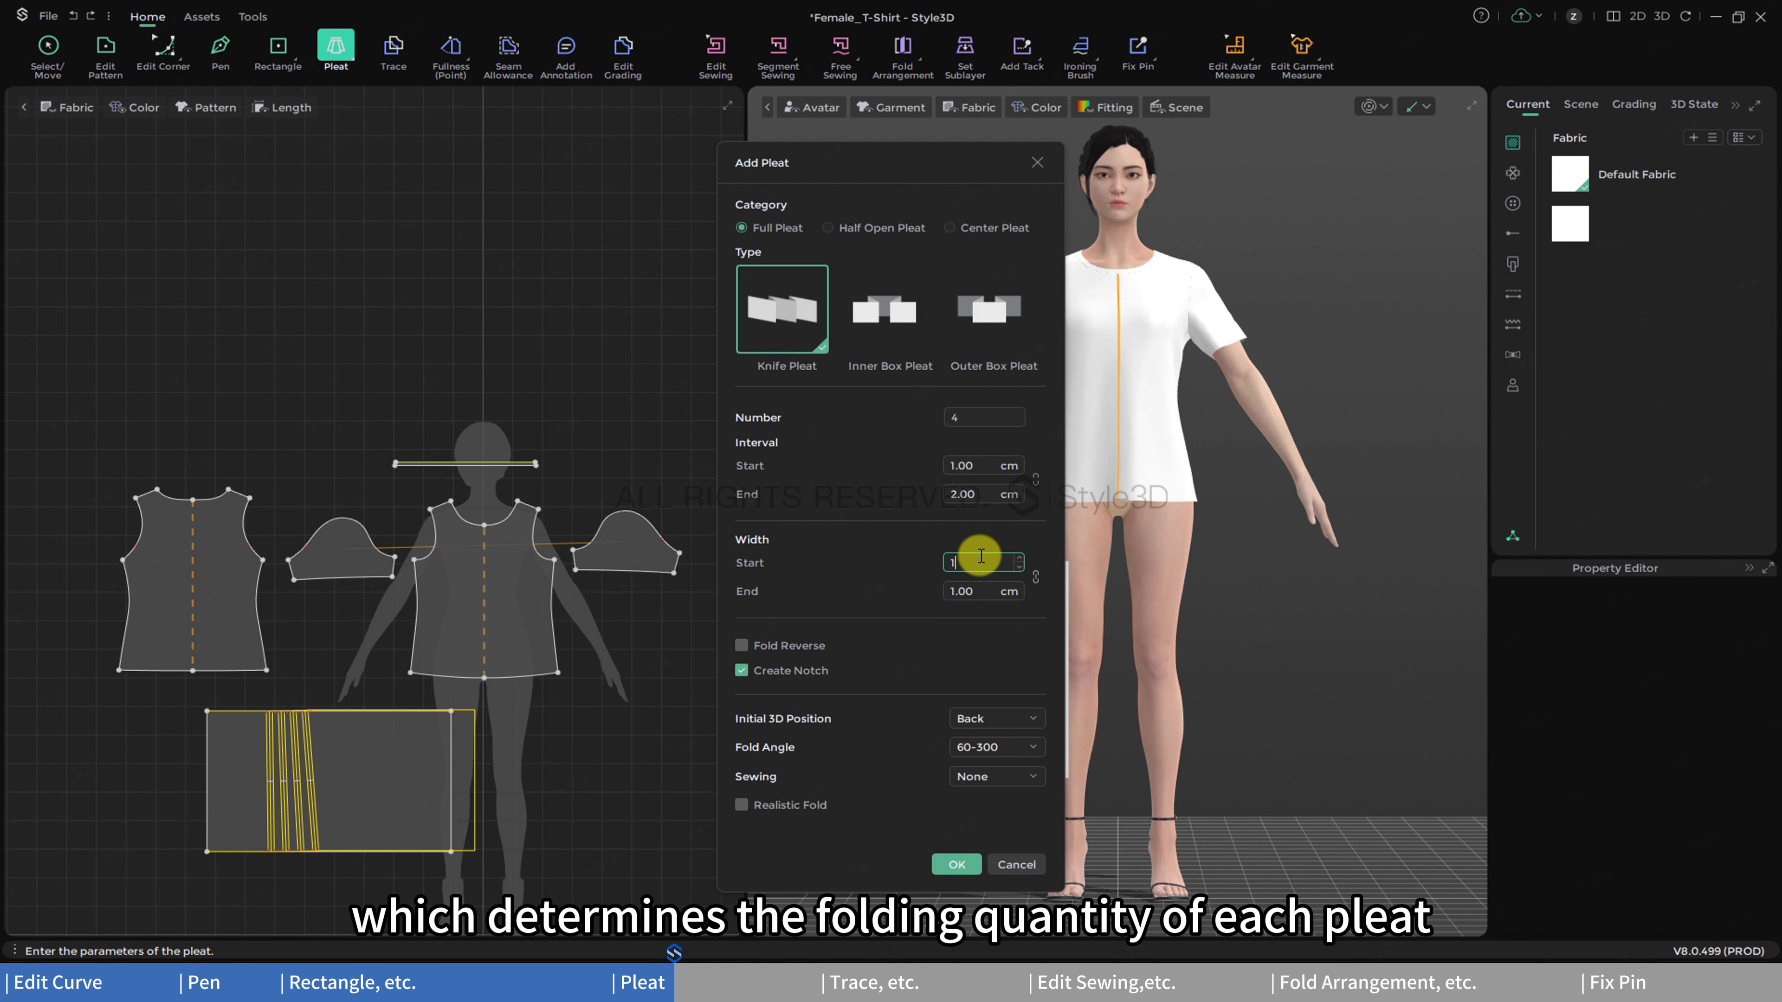
{"action": "type", "text": ".5"}
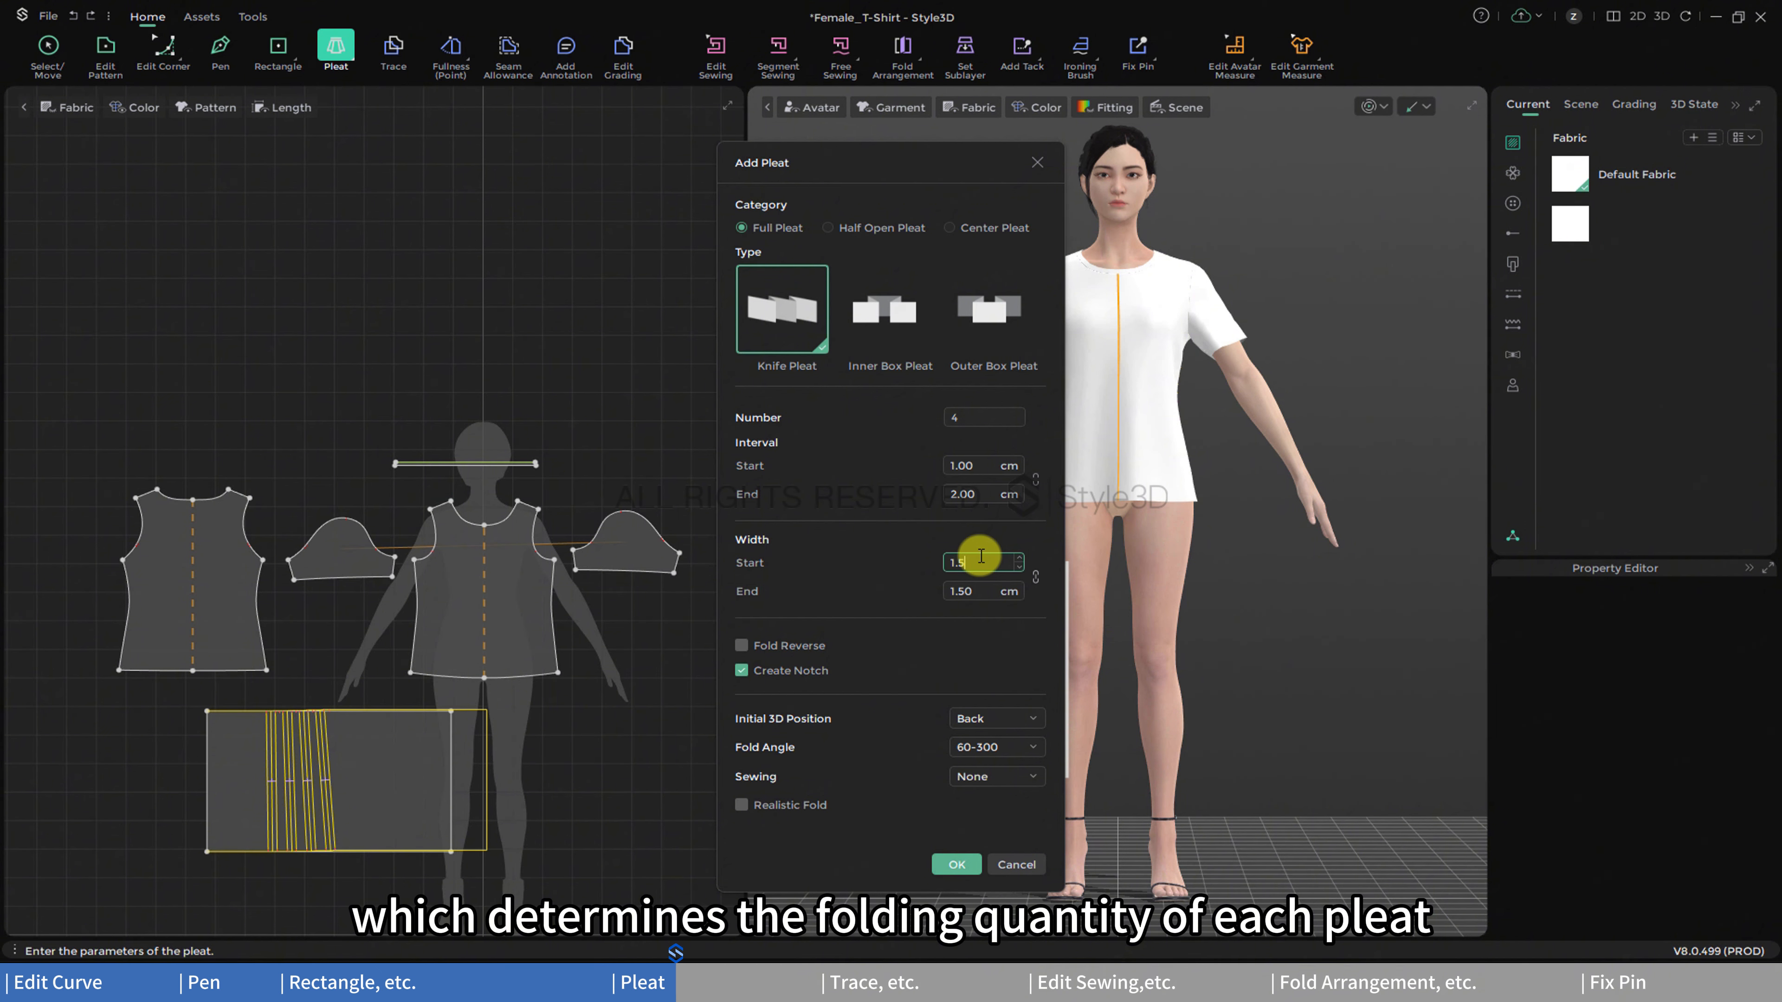
{"action": "left_click", "coordinate": [1035, 574]}
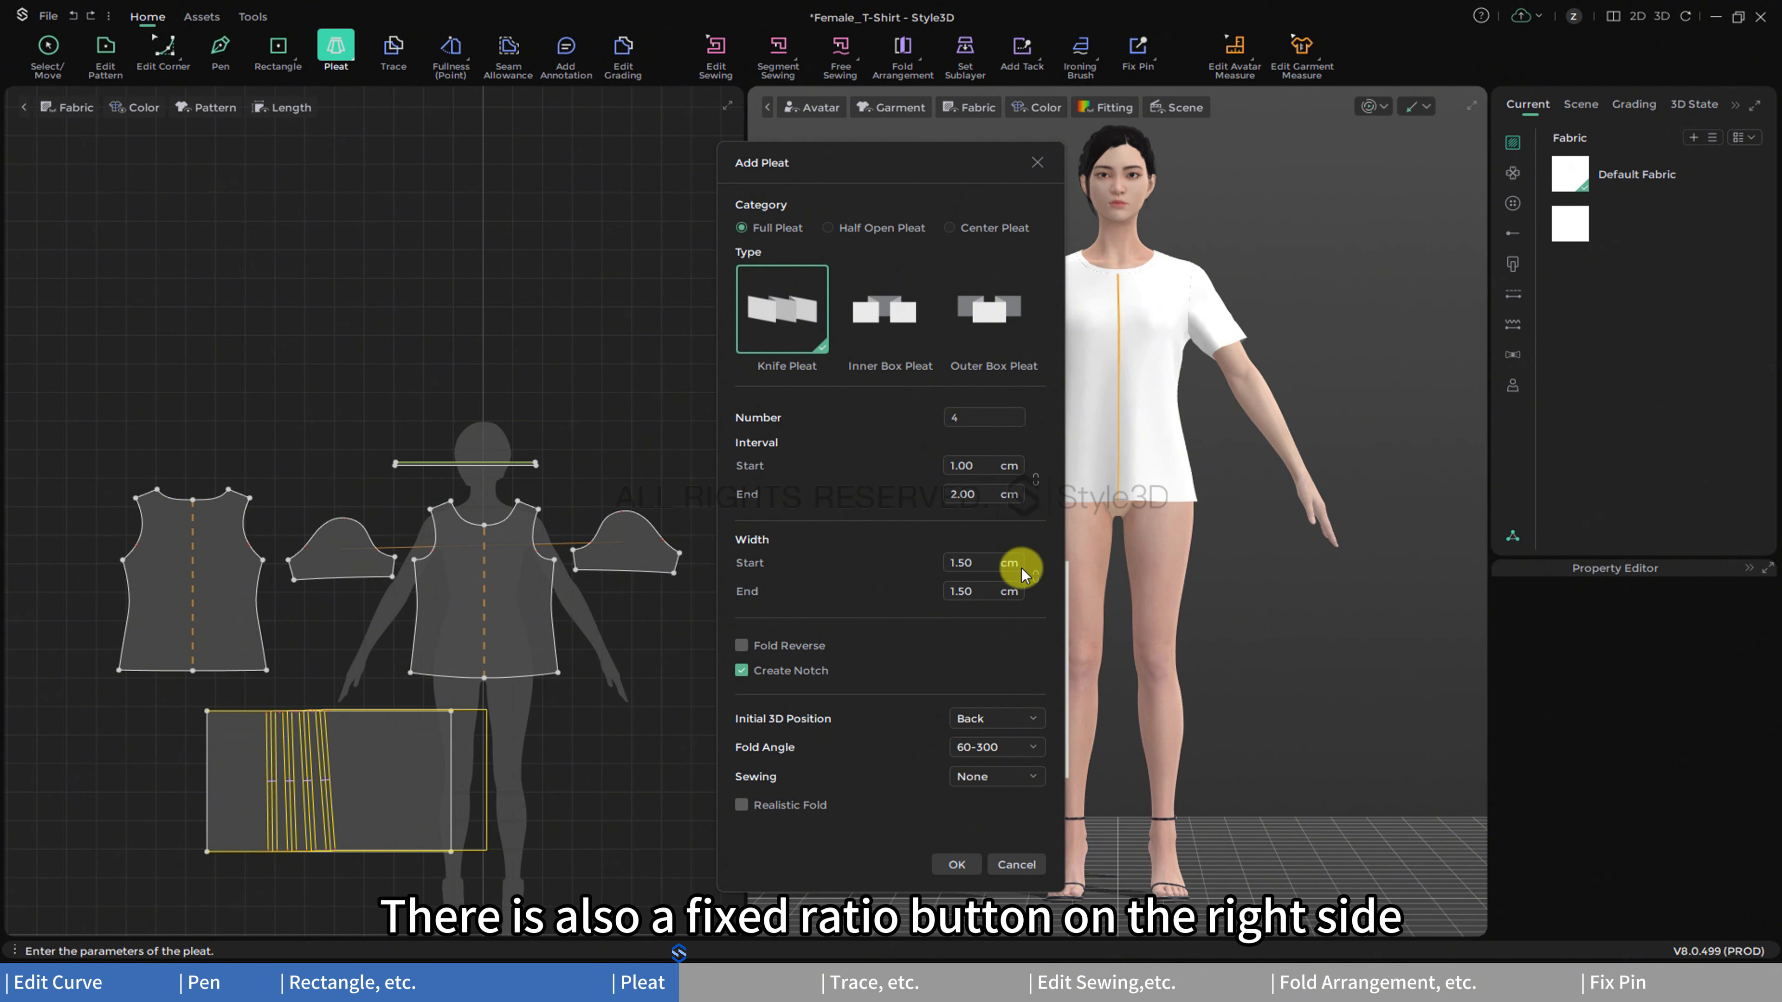
{"action": "double_click", "coordinate": [978, 565]}
{"action": "type", "text": "2"}
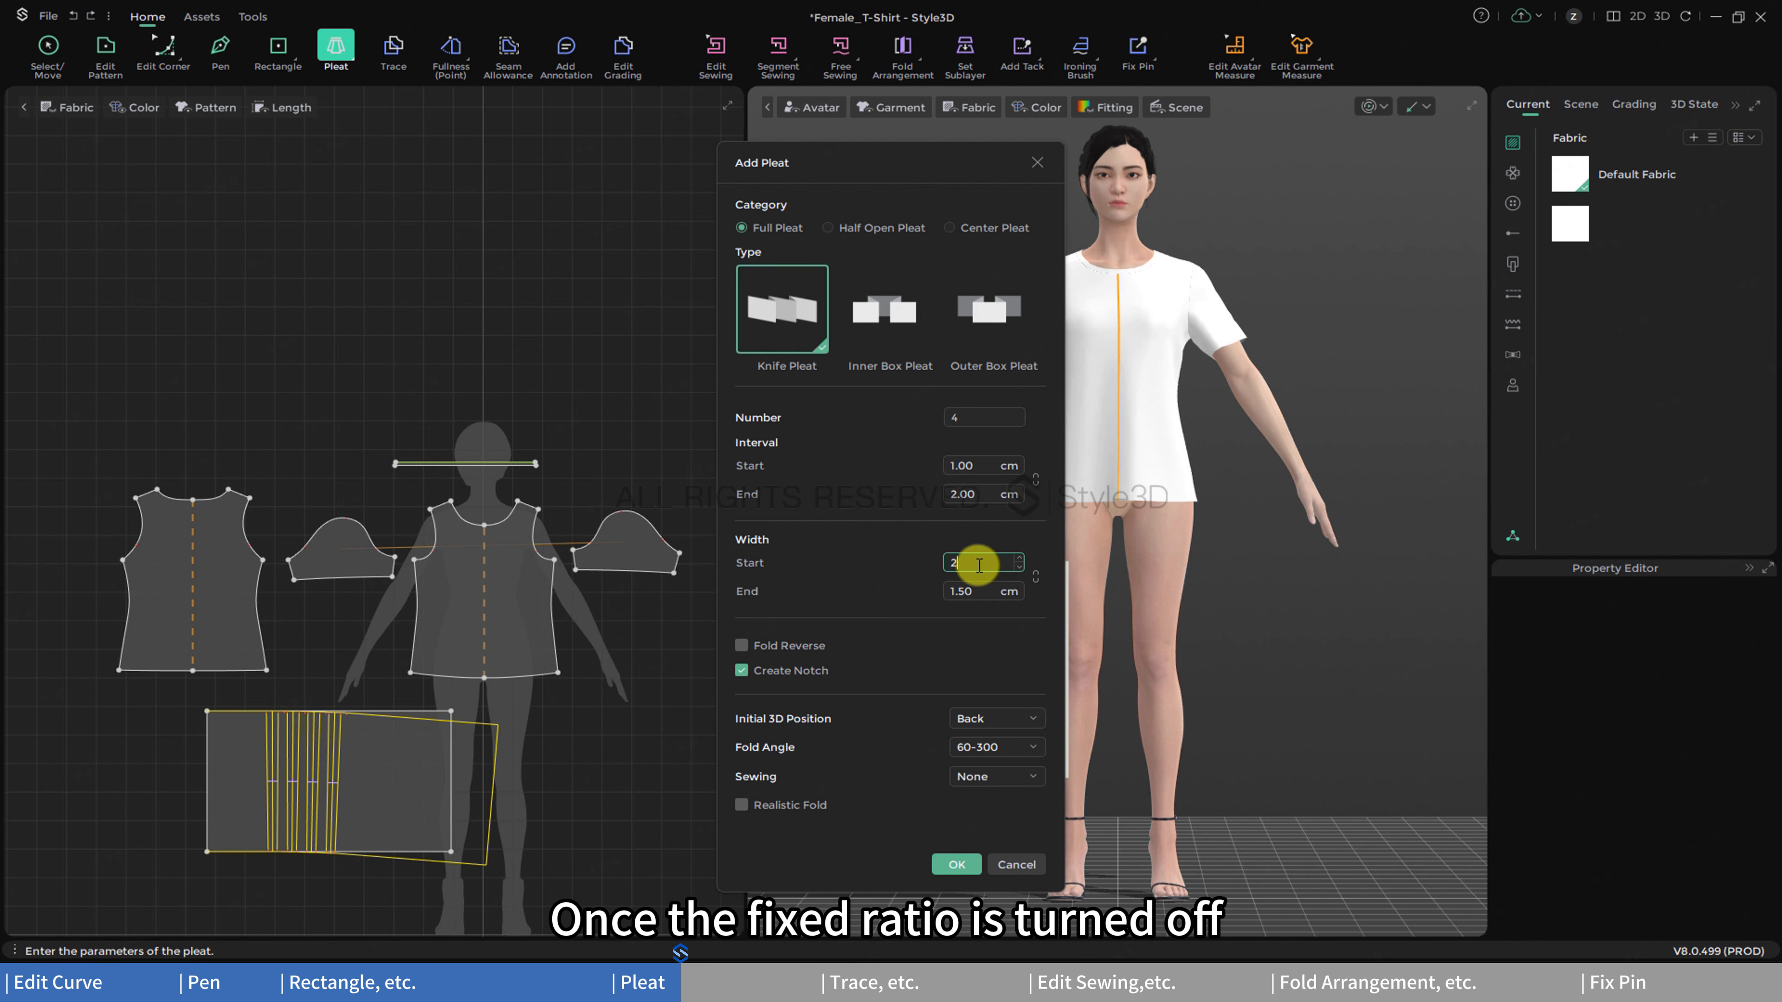
- Set the pleat's end width to 3 cm and enable Fold Reverse
{"action": "double_click", "coordinate": [982, 592]}
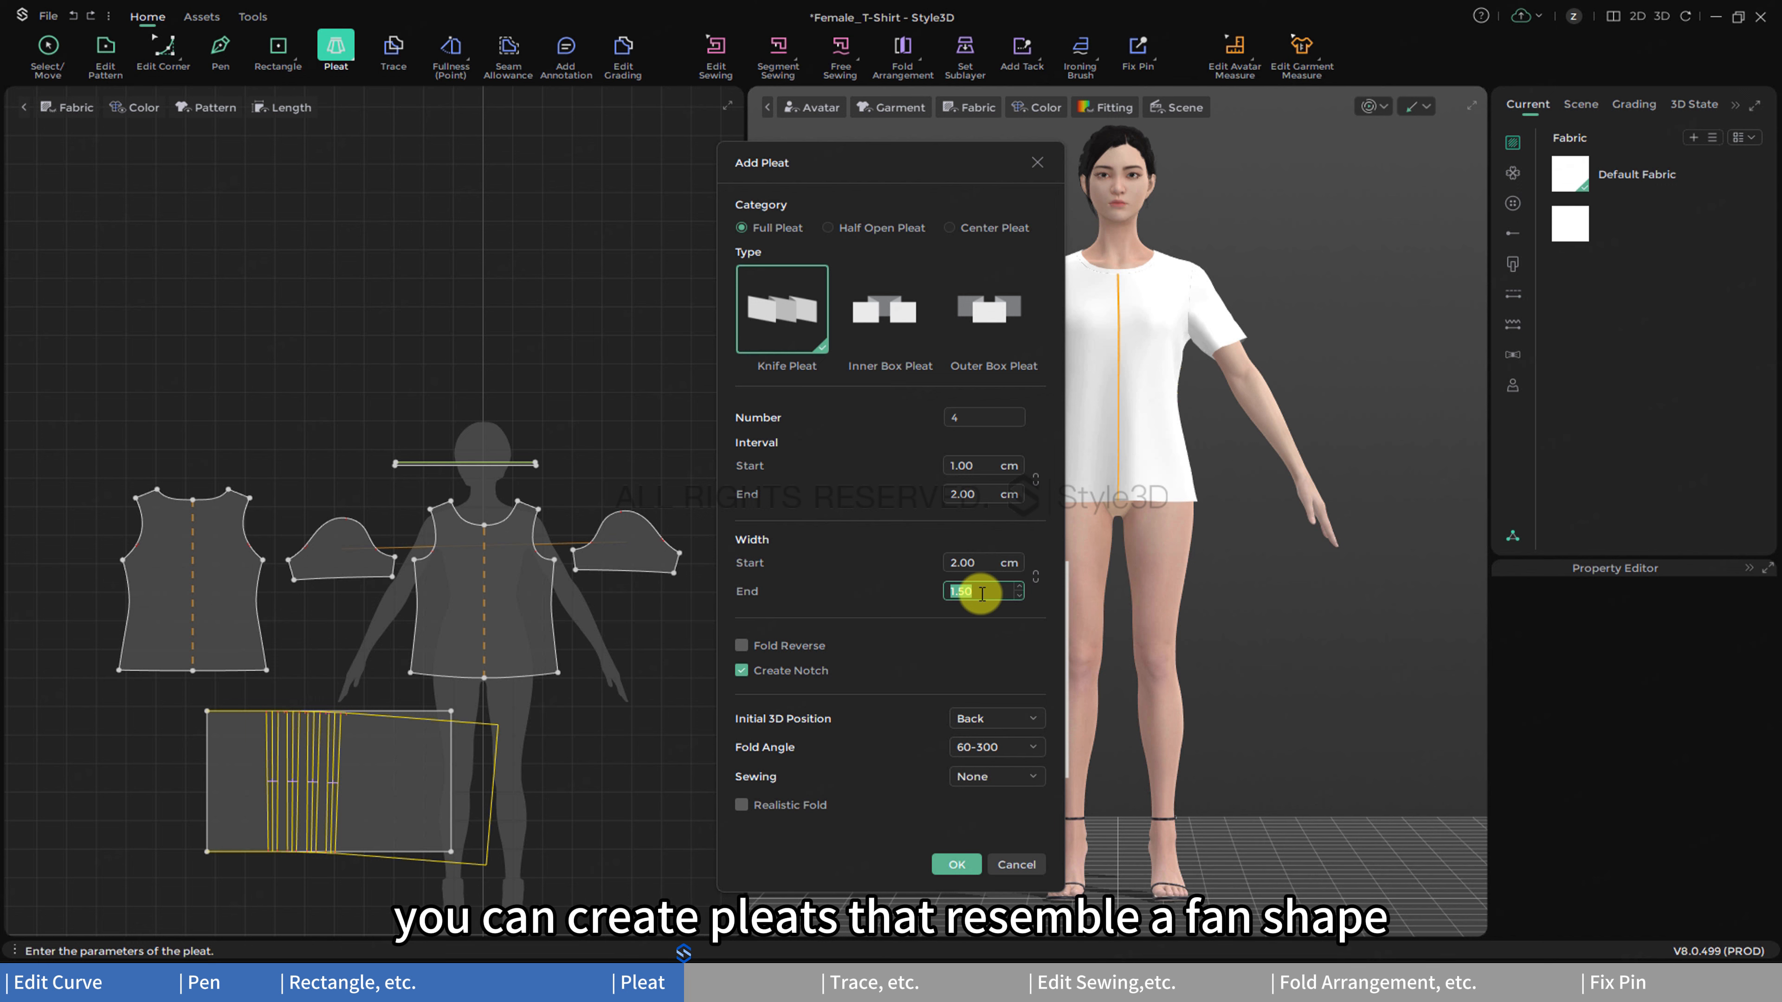
{"action": "type", "text": "3"}
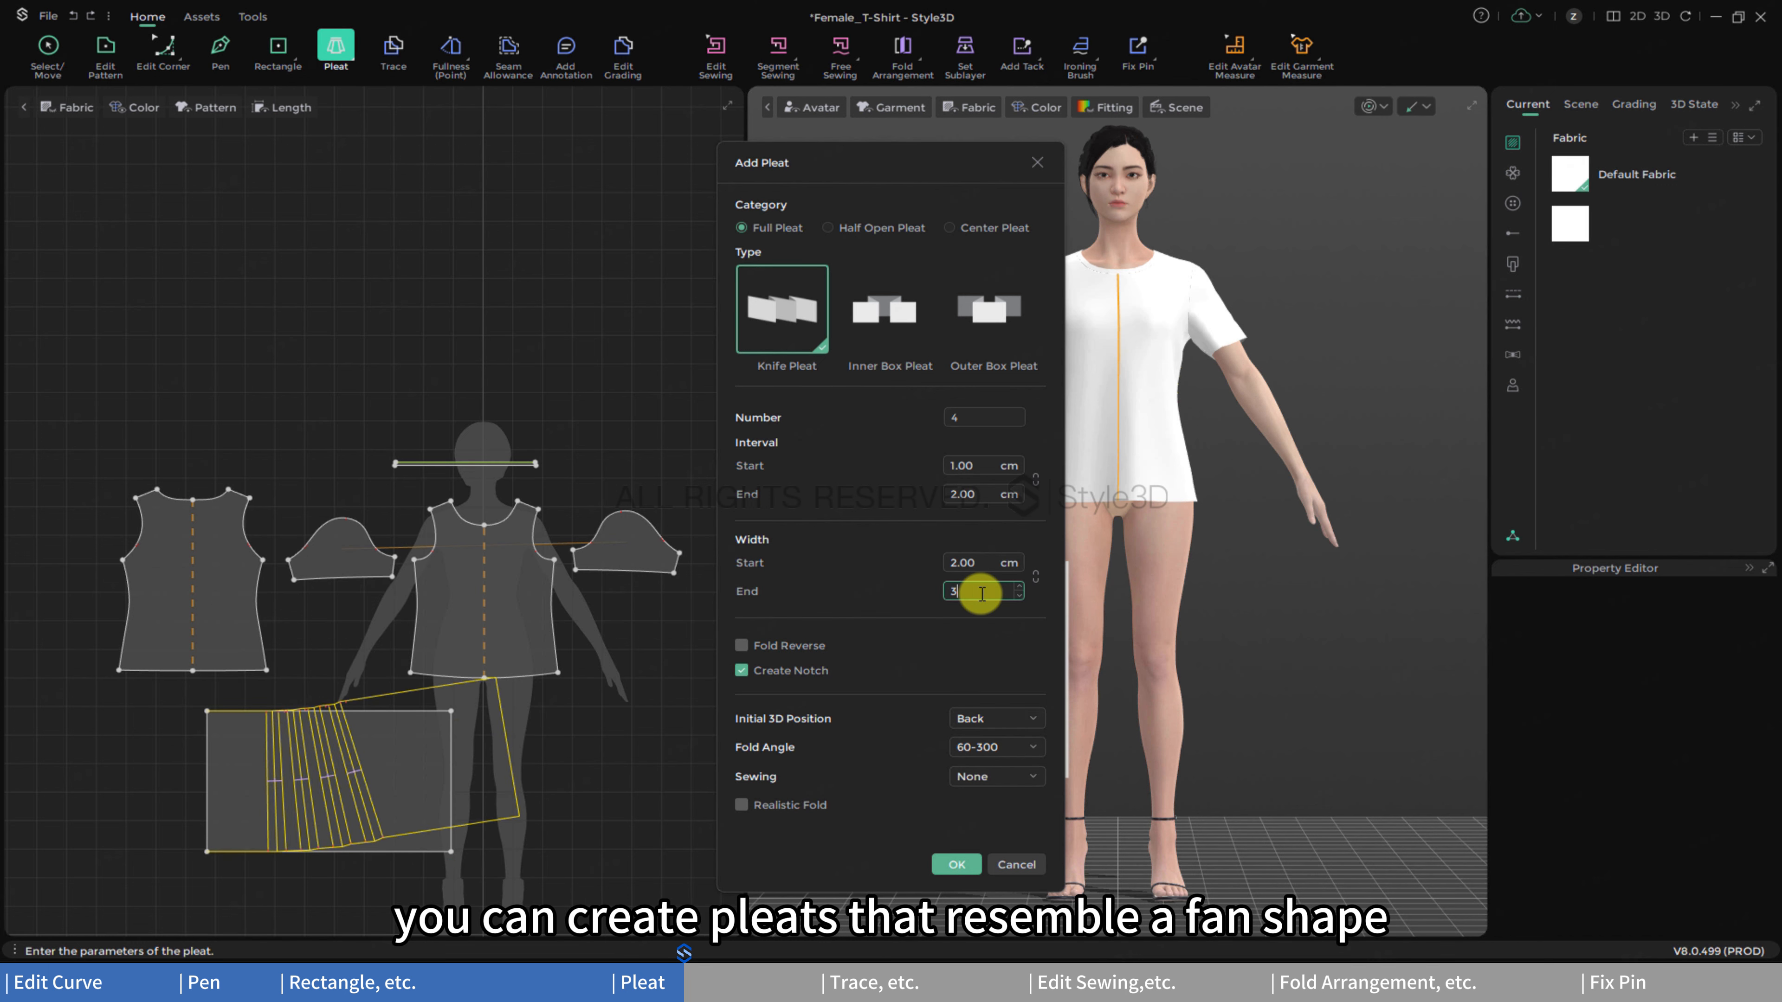
{"action": "left_click", "coordinate": [740, 646]}
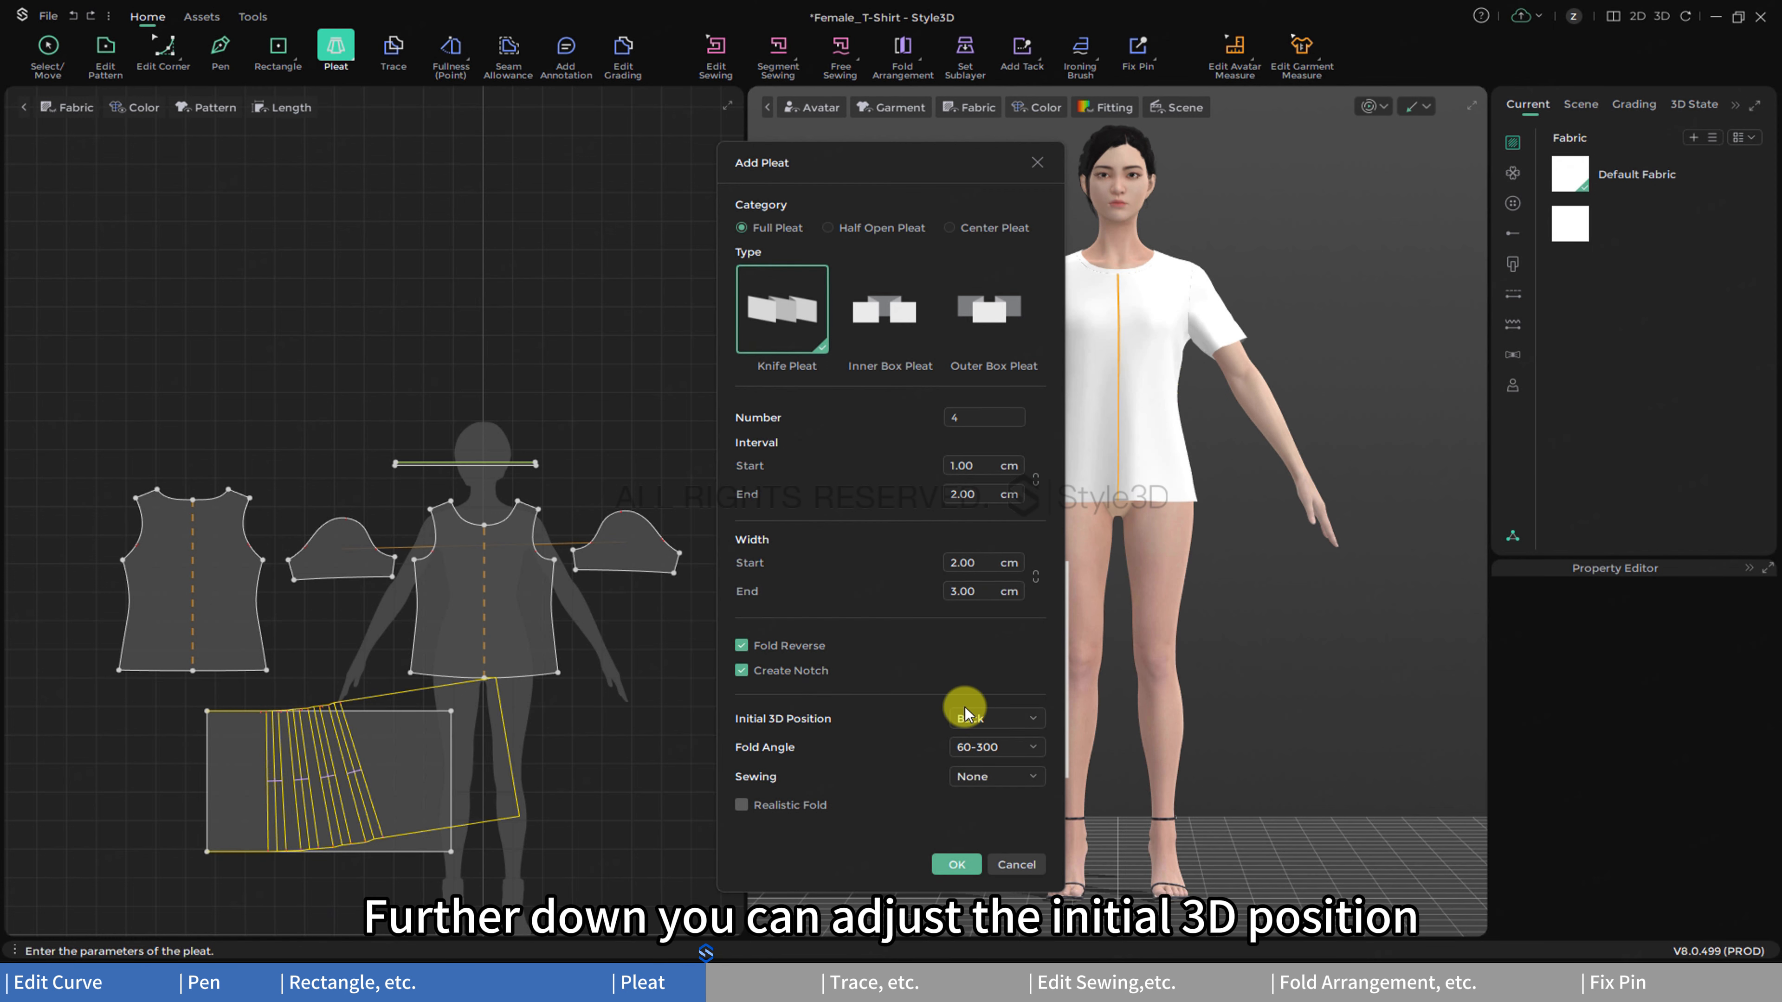
- Keep the fold angle at 60-300, set Sewing to Start, enable Realistic Fold and generate the pleats
{"action": "left_click", "coordinate": [988, 749]}
{"action": "left_click", "coordinate": [988, 763]}
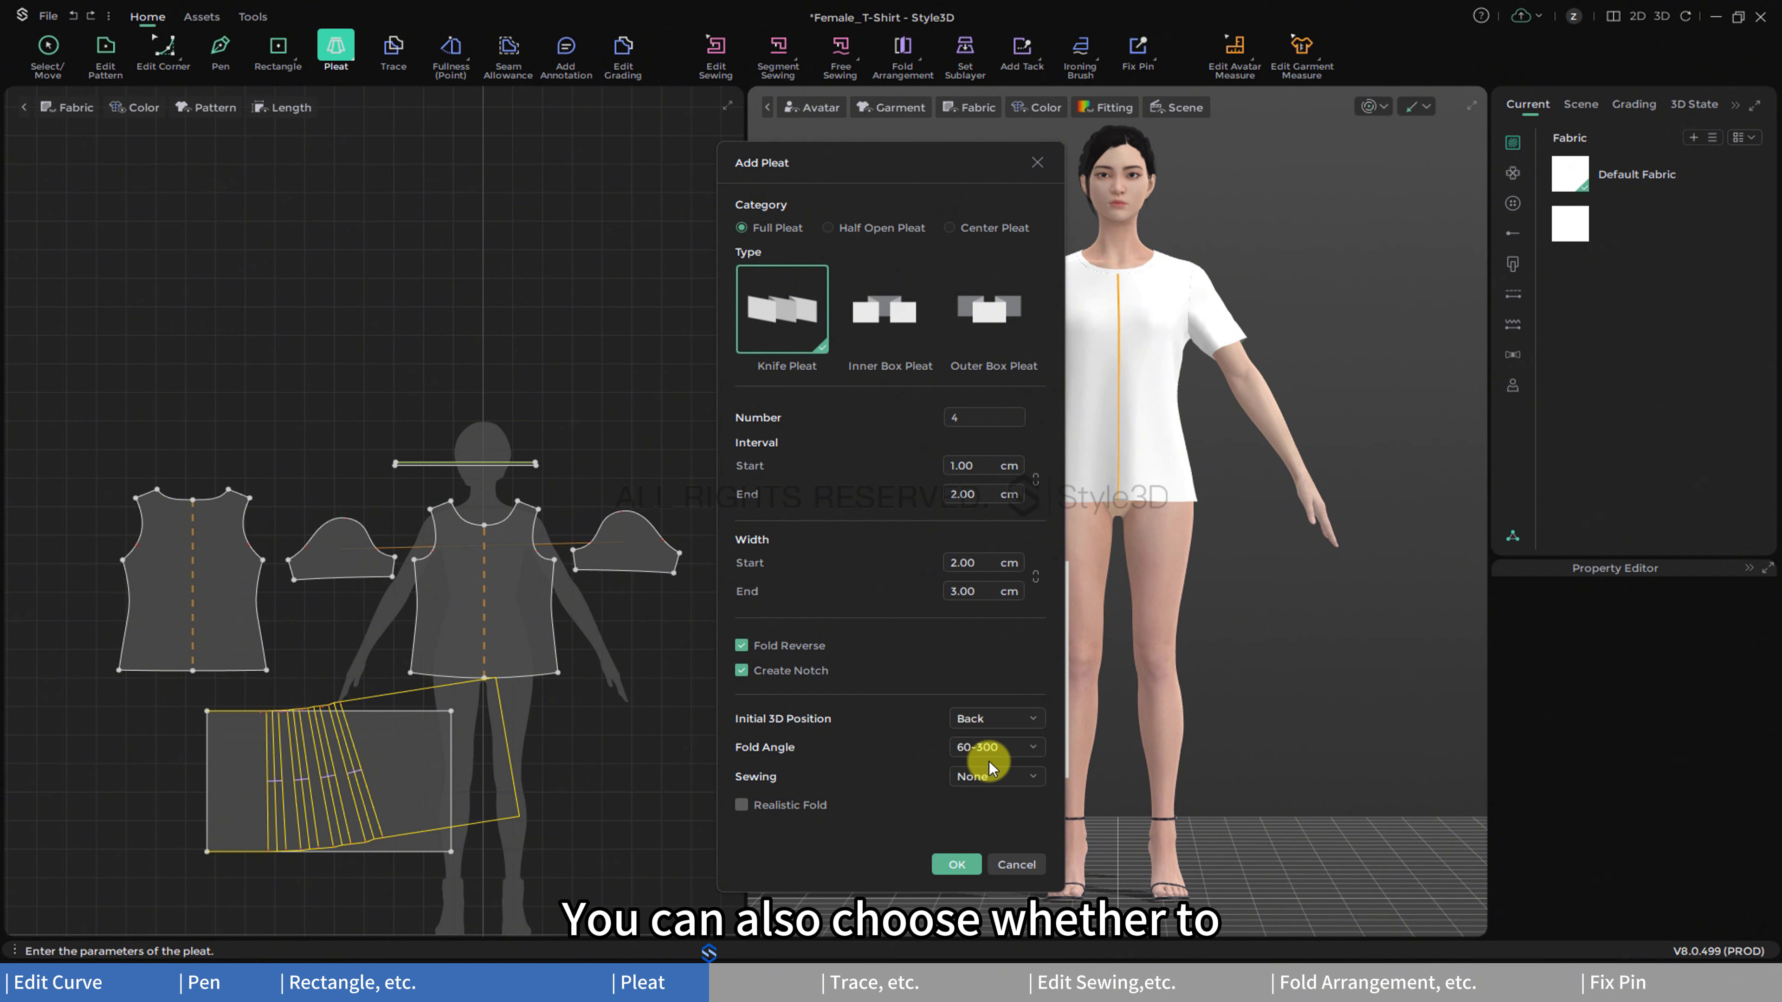
{"action": "left_click", "coordinate": [991, 771]}
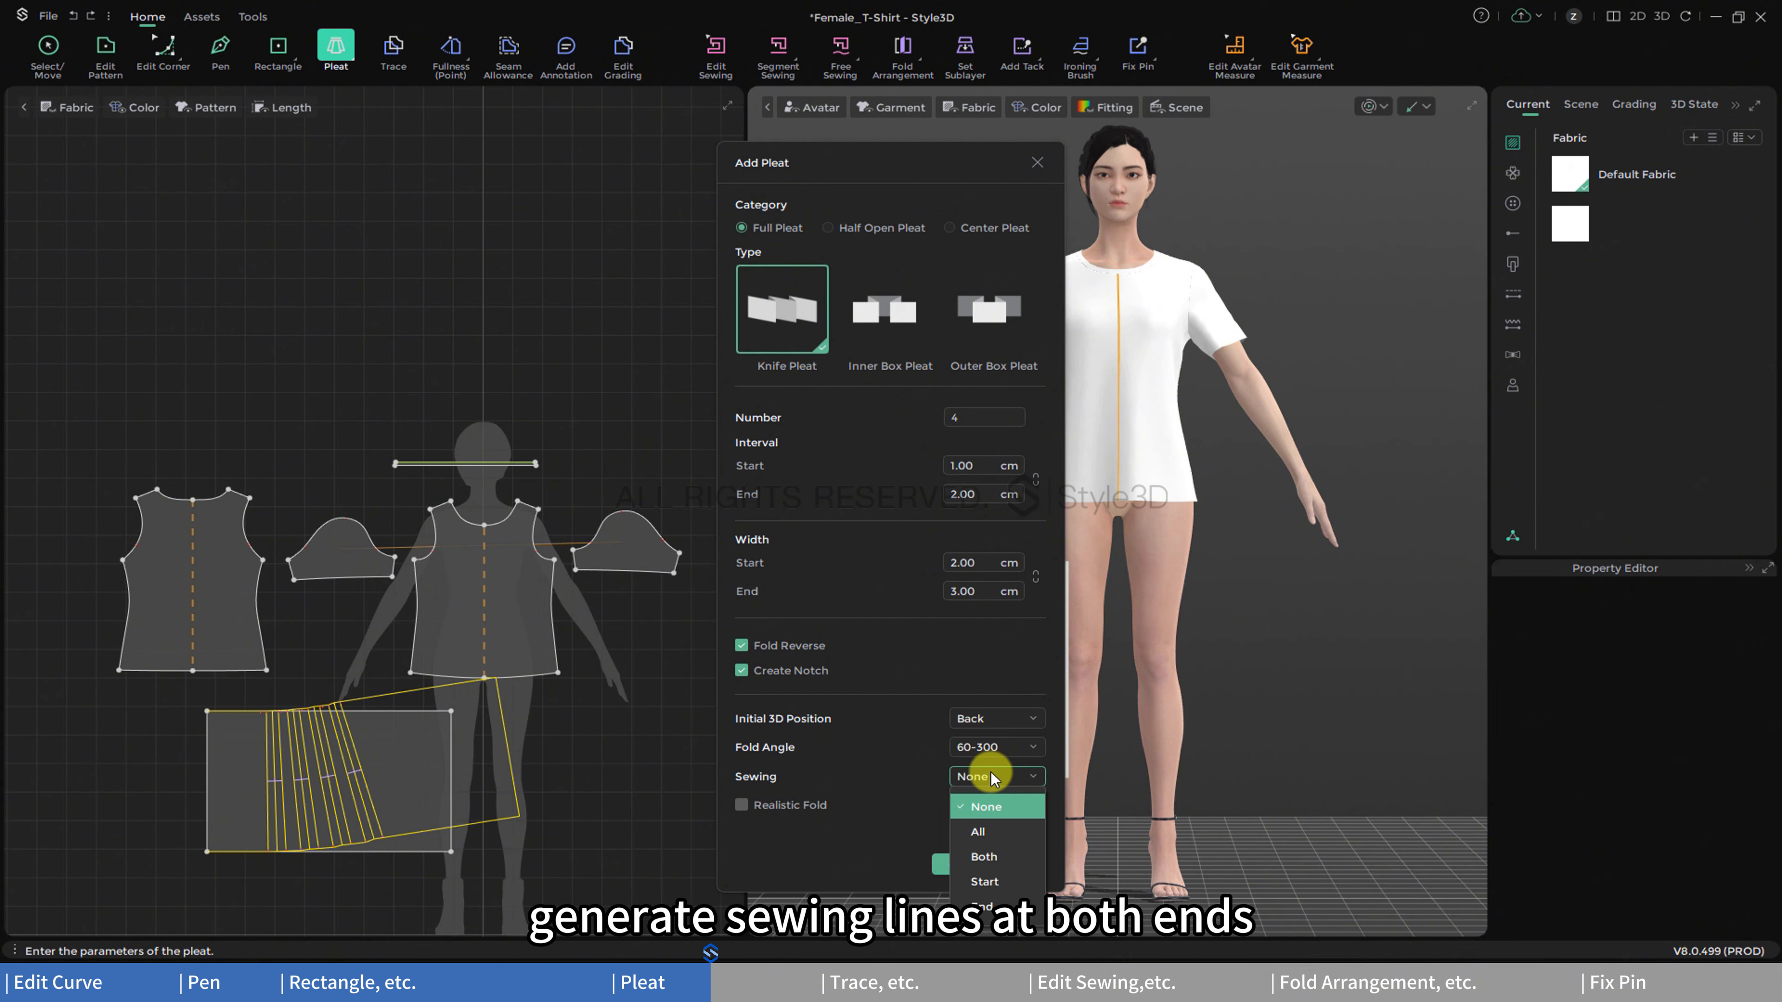
{"action": "left_click", "coordinate": [990, 880]}
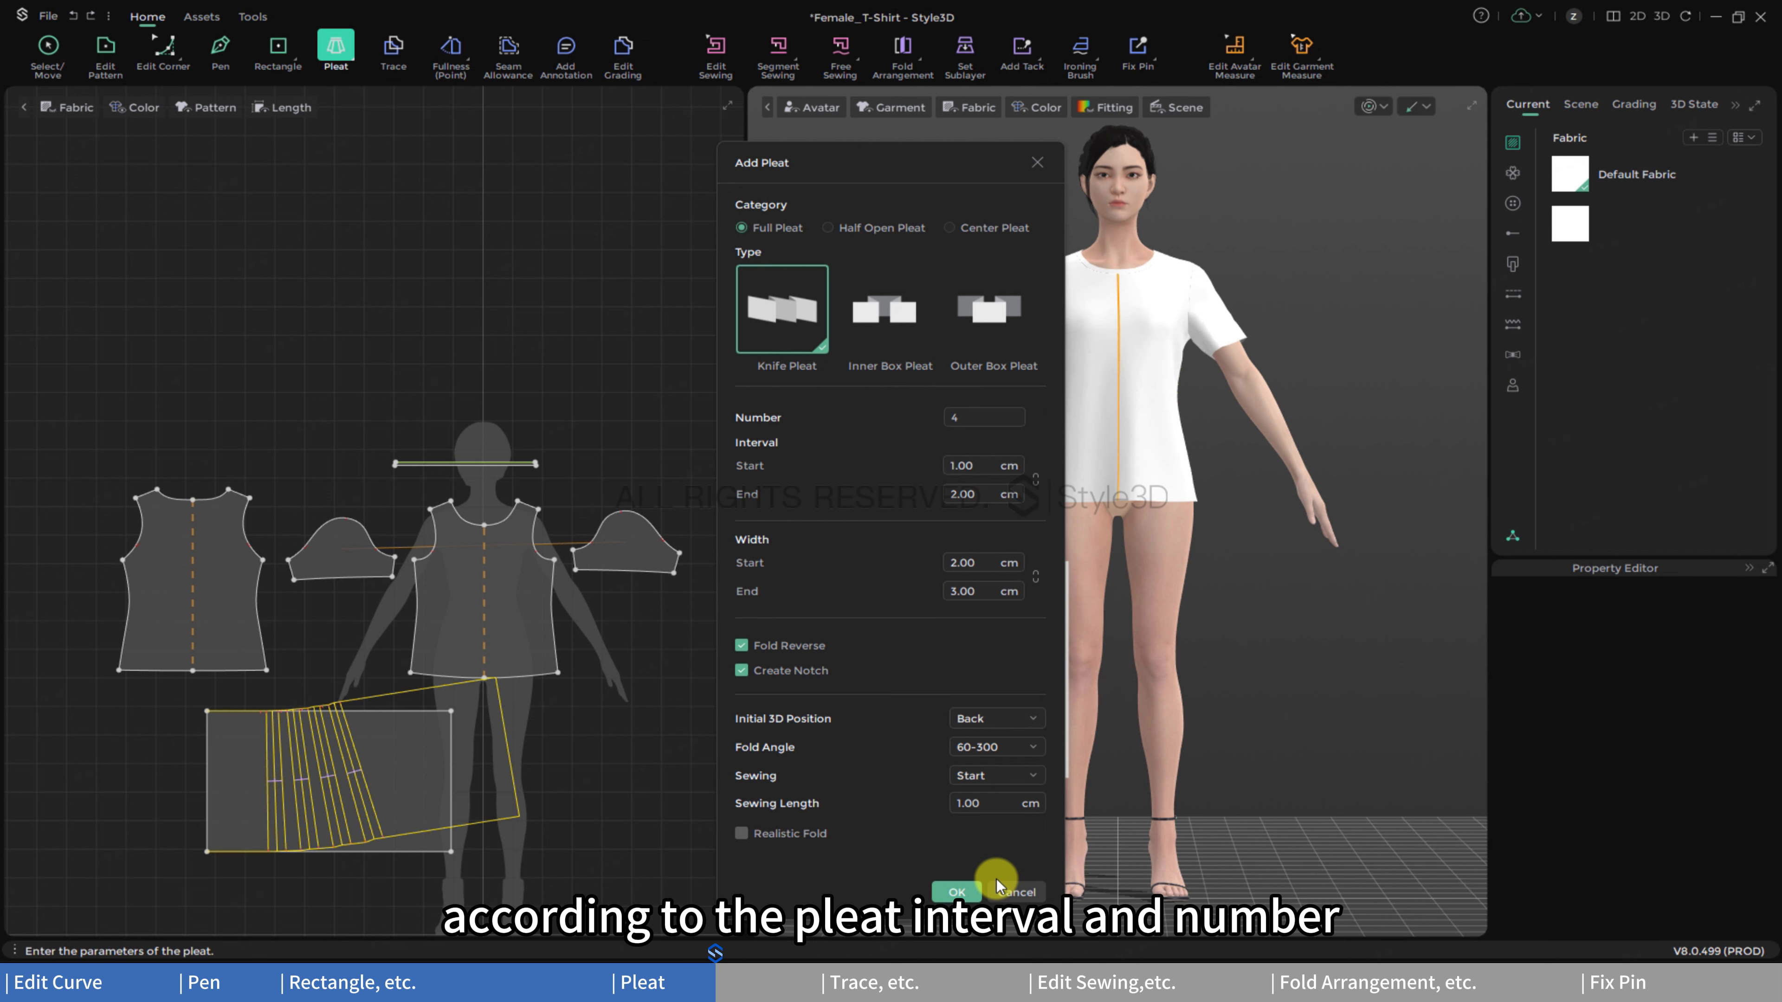
{"action": "left_click", "coordinate": [741, 833]}
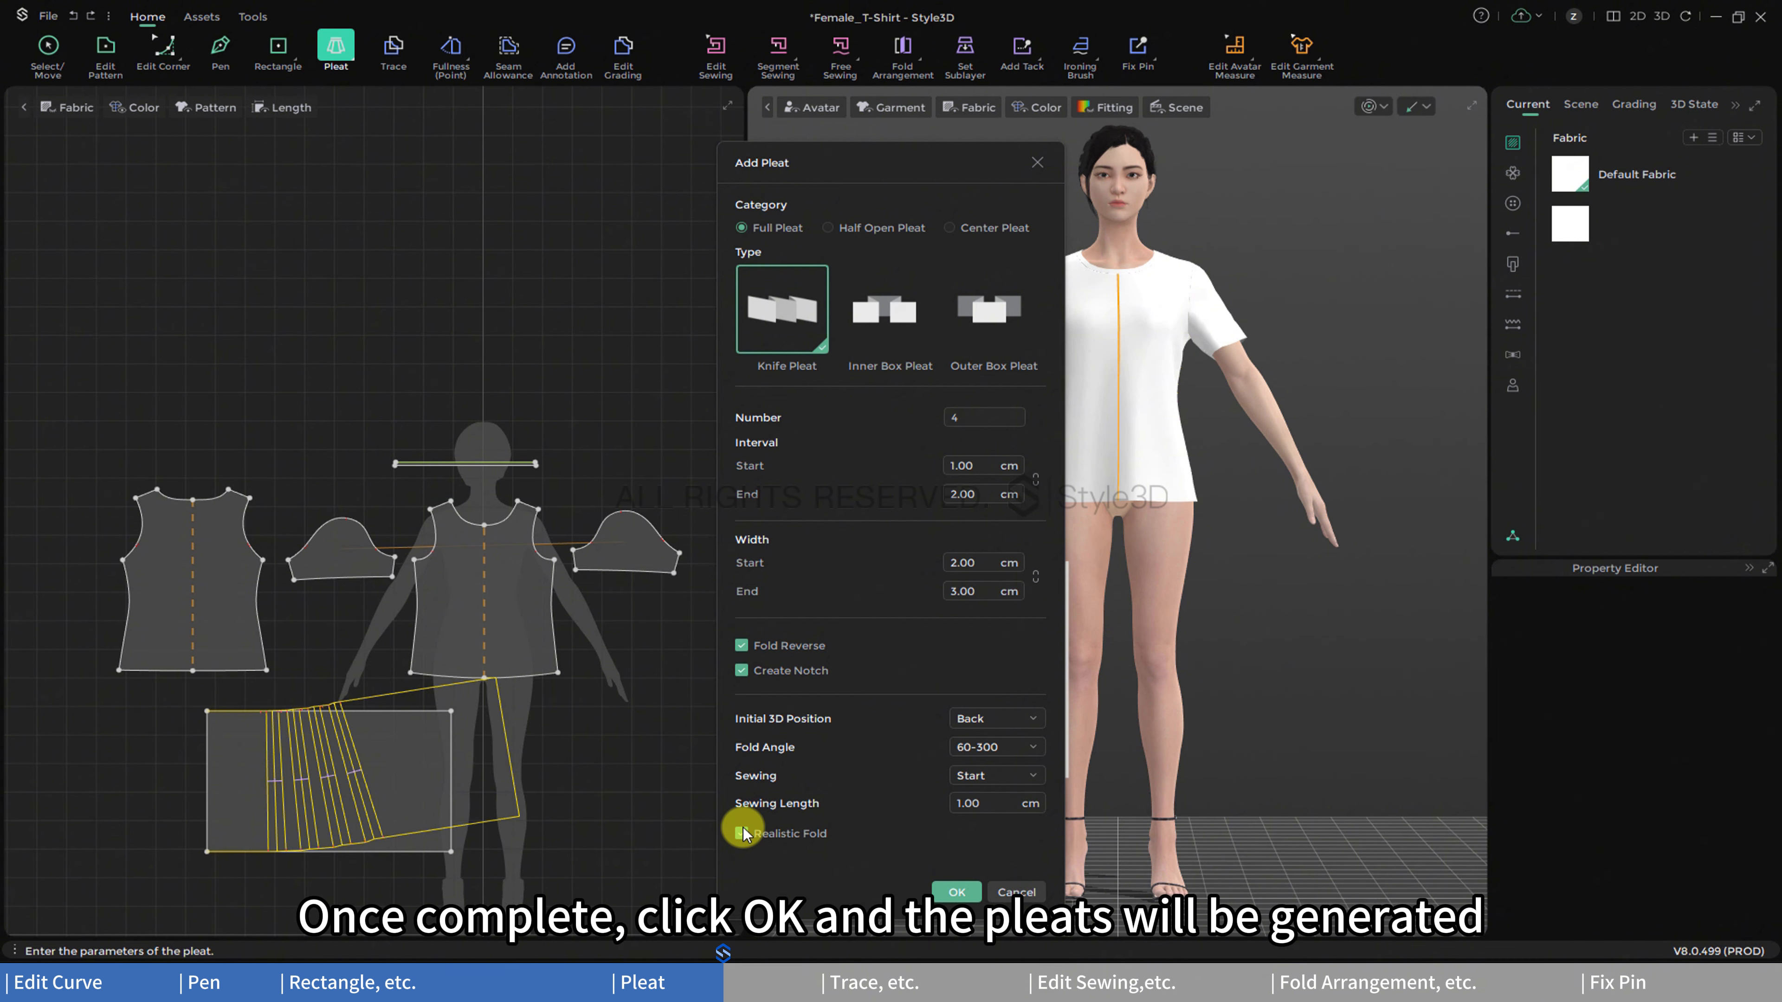
{"action": "left_click", "coordinate": [952, 890]}
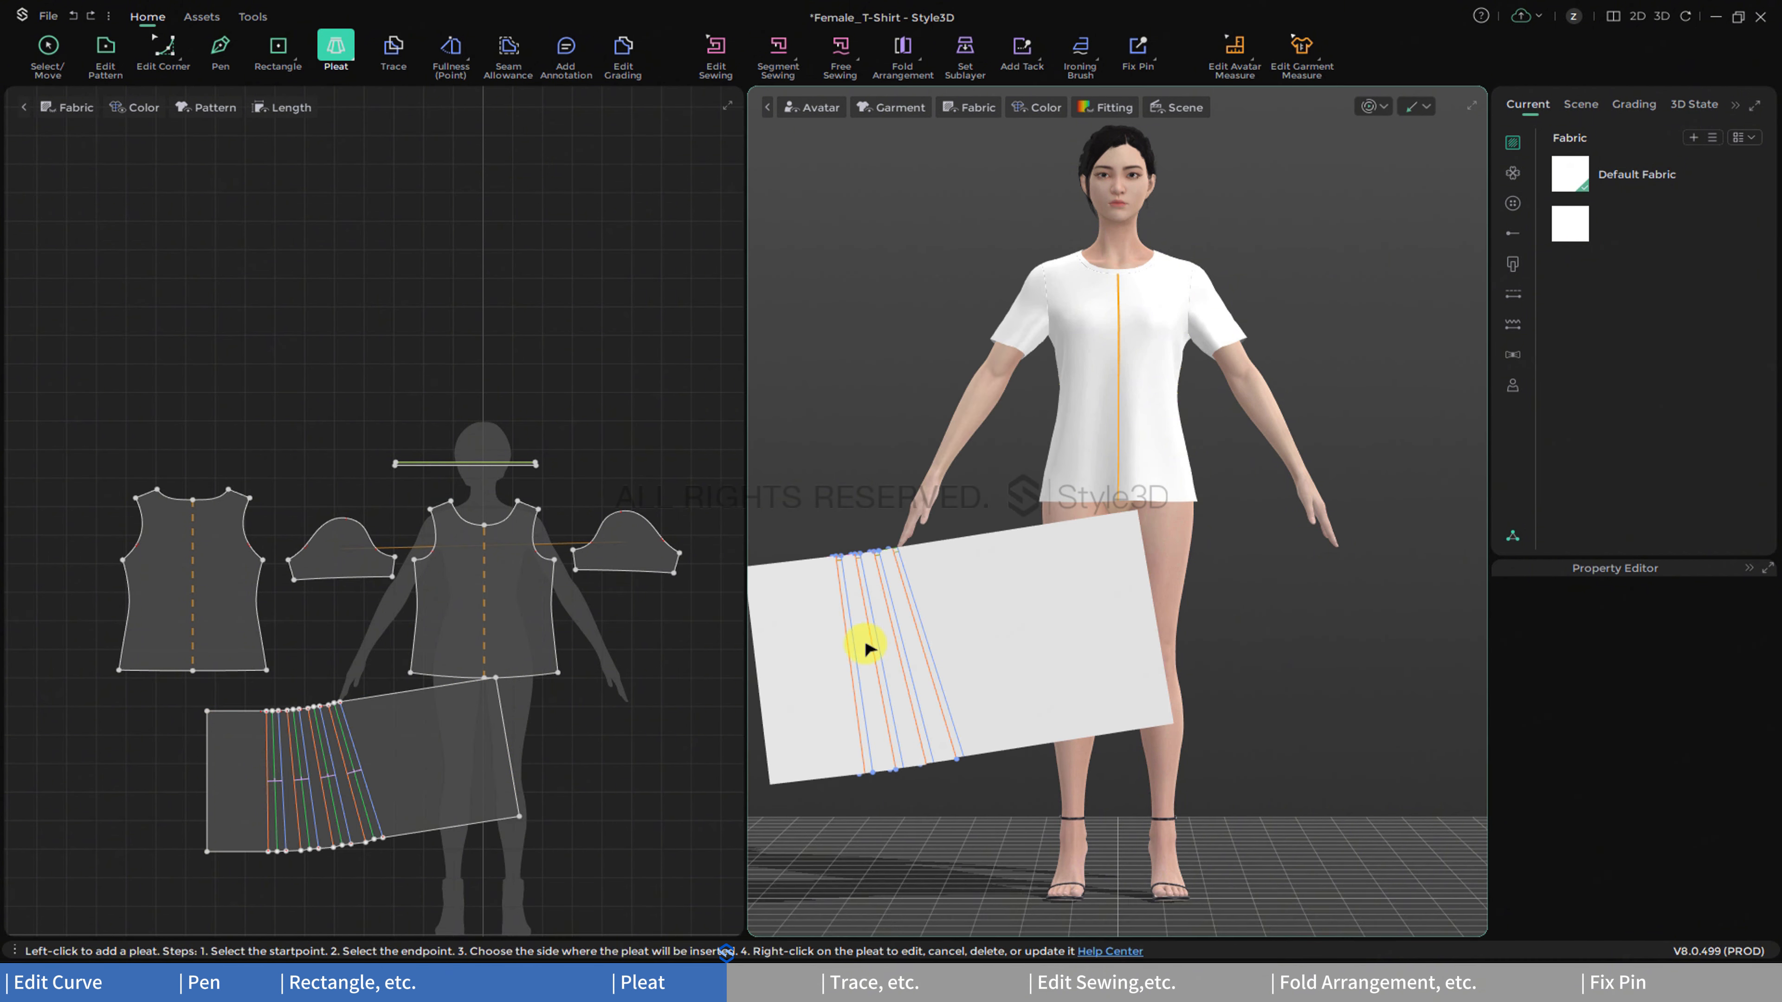
- Add fixed pins along the upper edge of the pleated rectangle, one patch on each side of the pleats
{"action": "left_click", "coordinate": [1137, 46]}
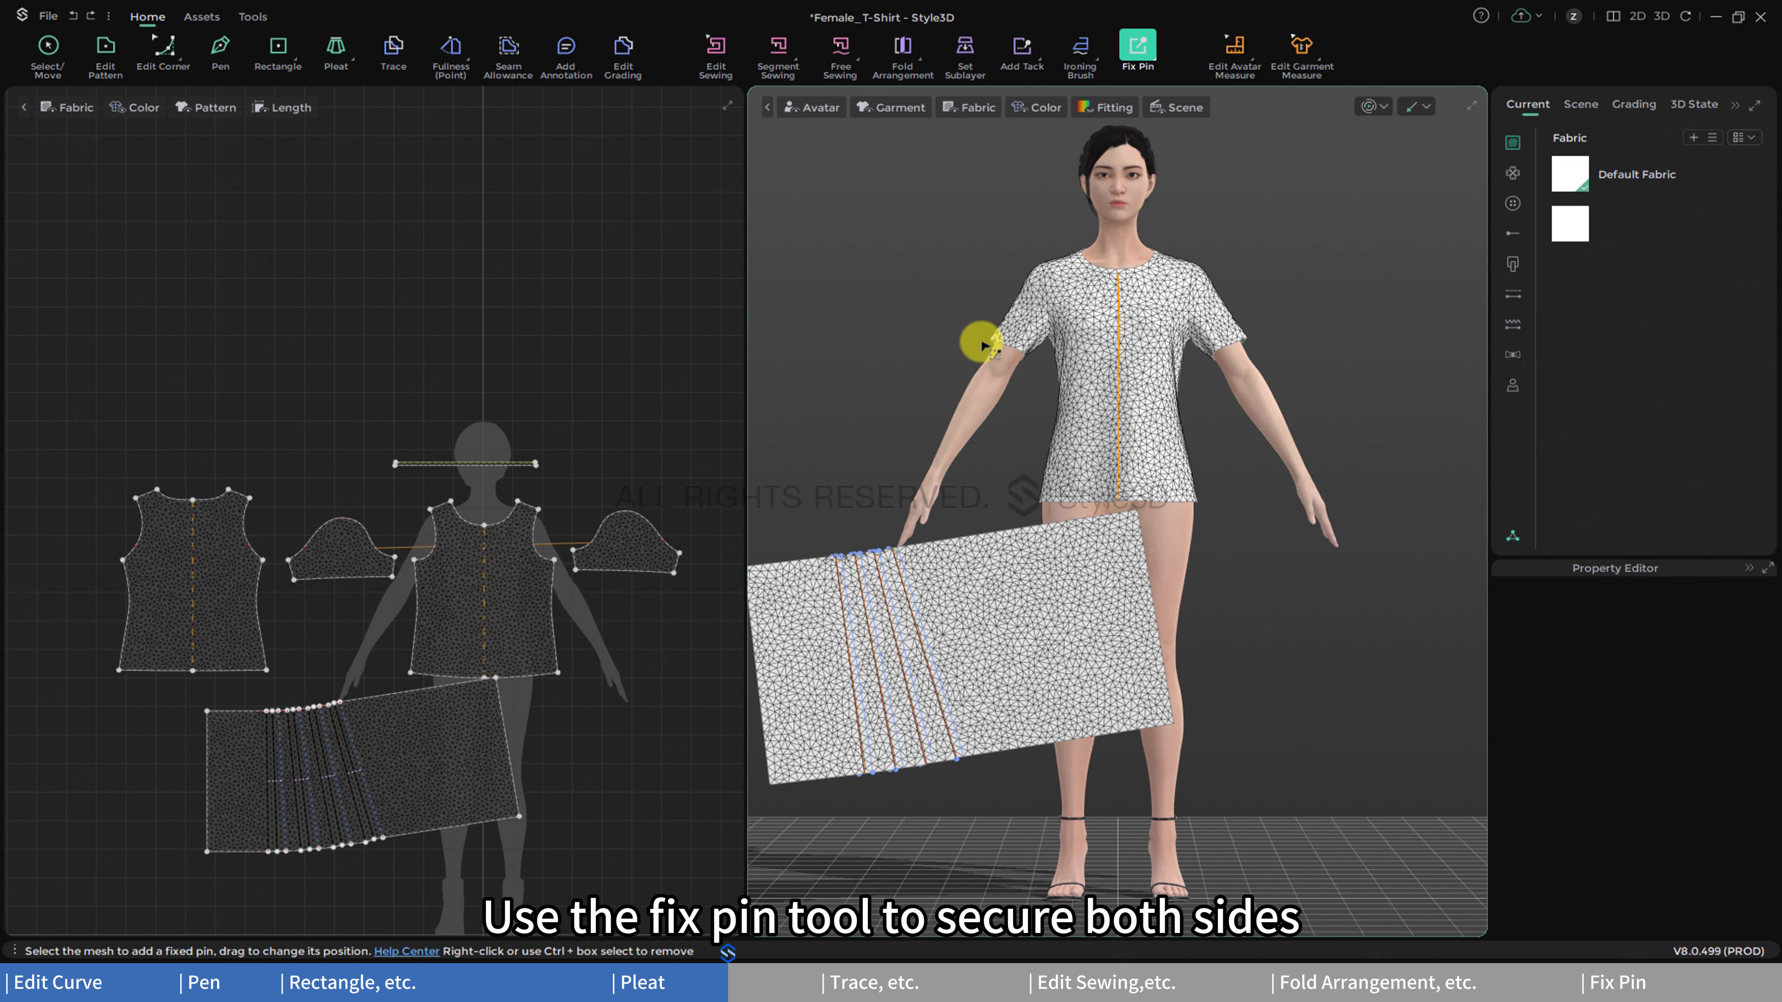
{"action": "left_click_drag", "start_coordinate": [211, 701], "coordinate": [251, 723]}
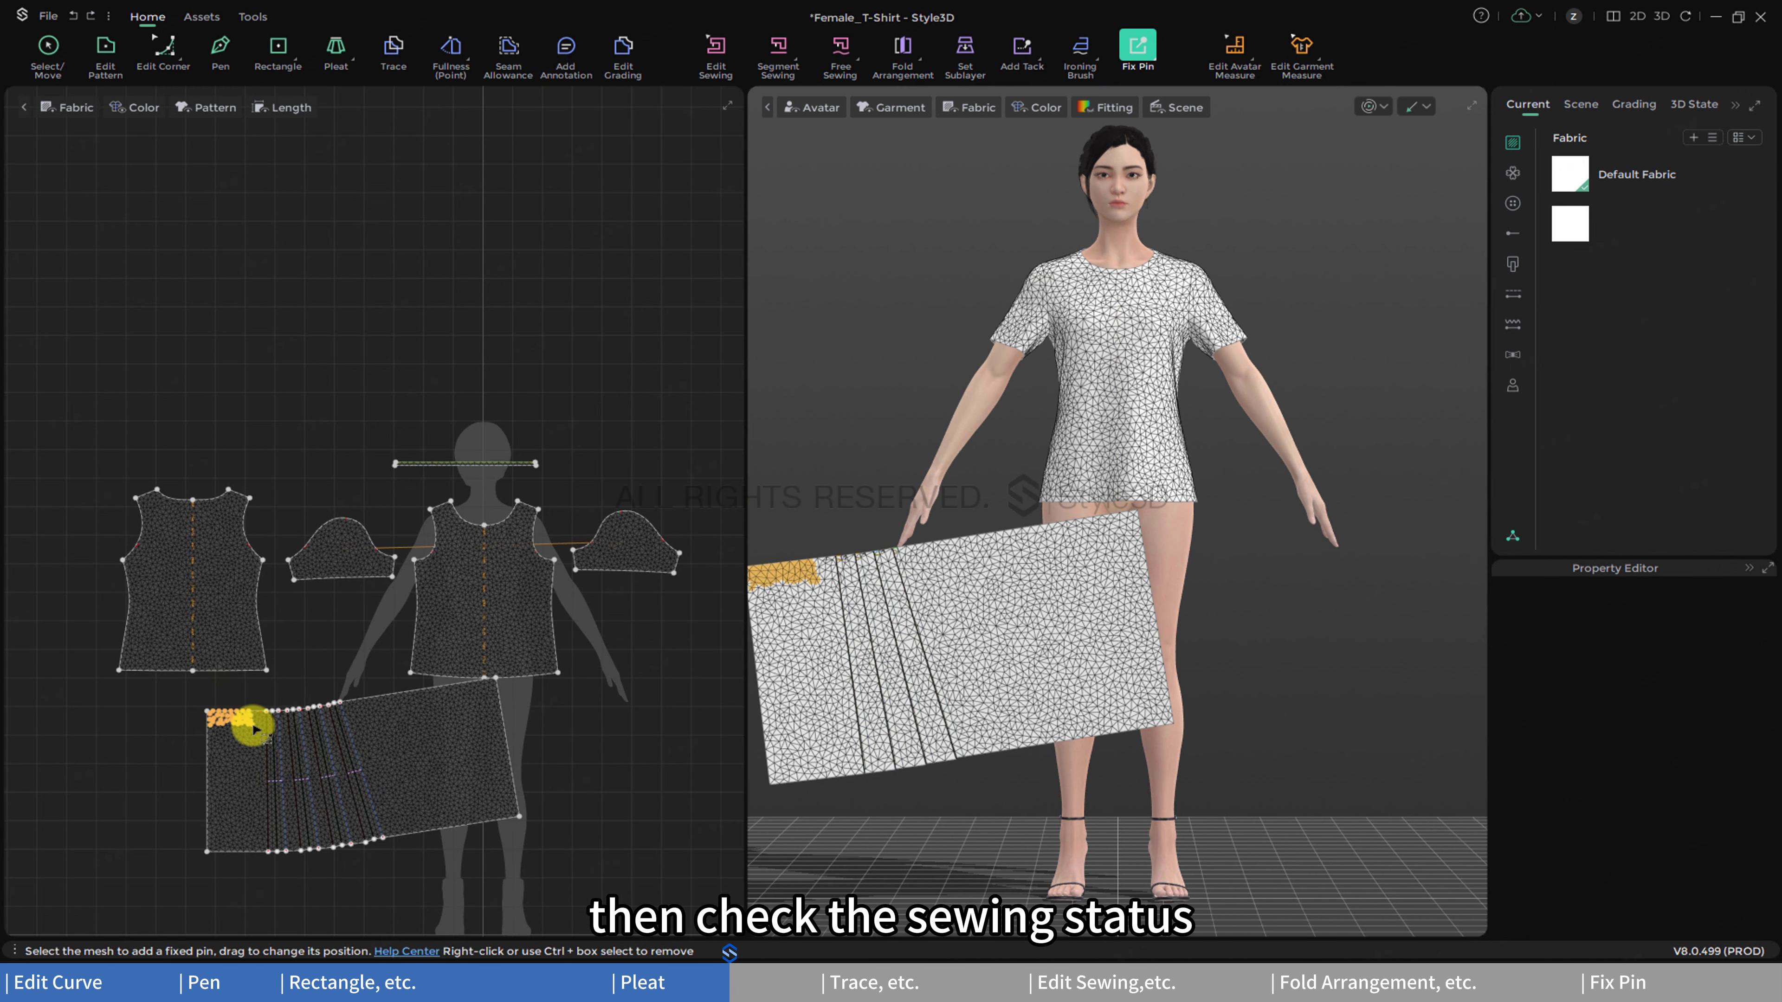
{"action": "left_click_drag", "start_coordinate": [360, 692], "coordinate": [426, 710]}
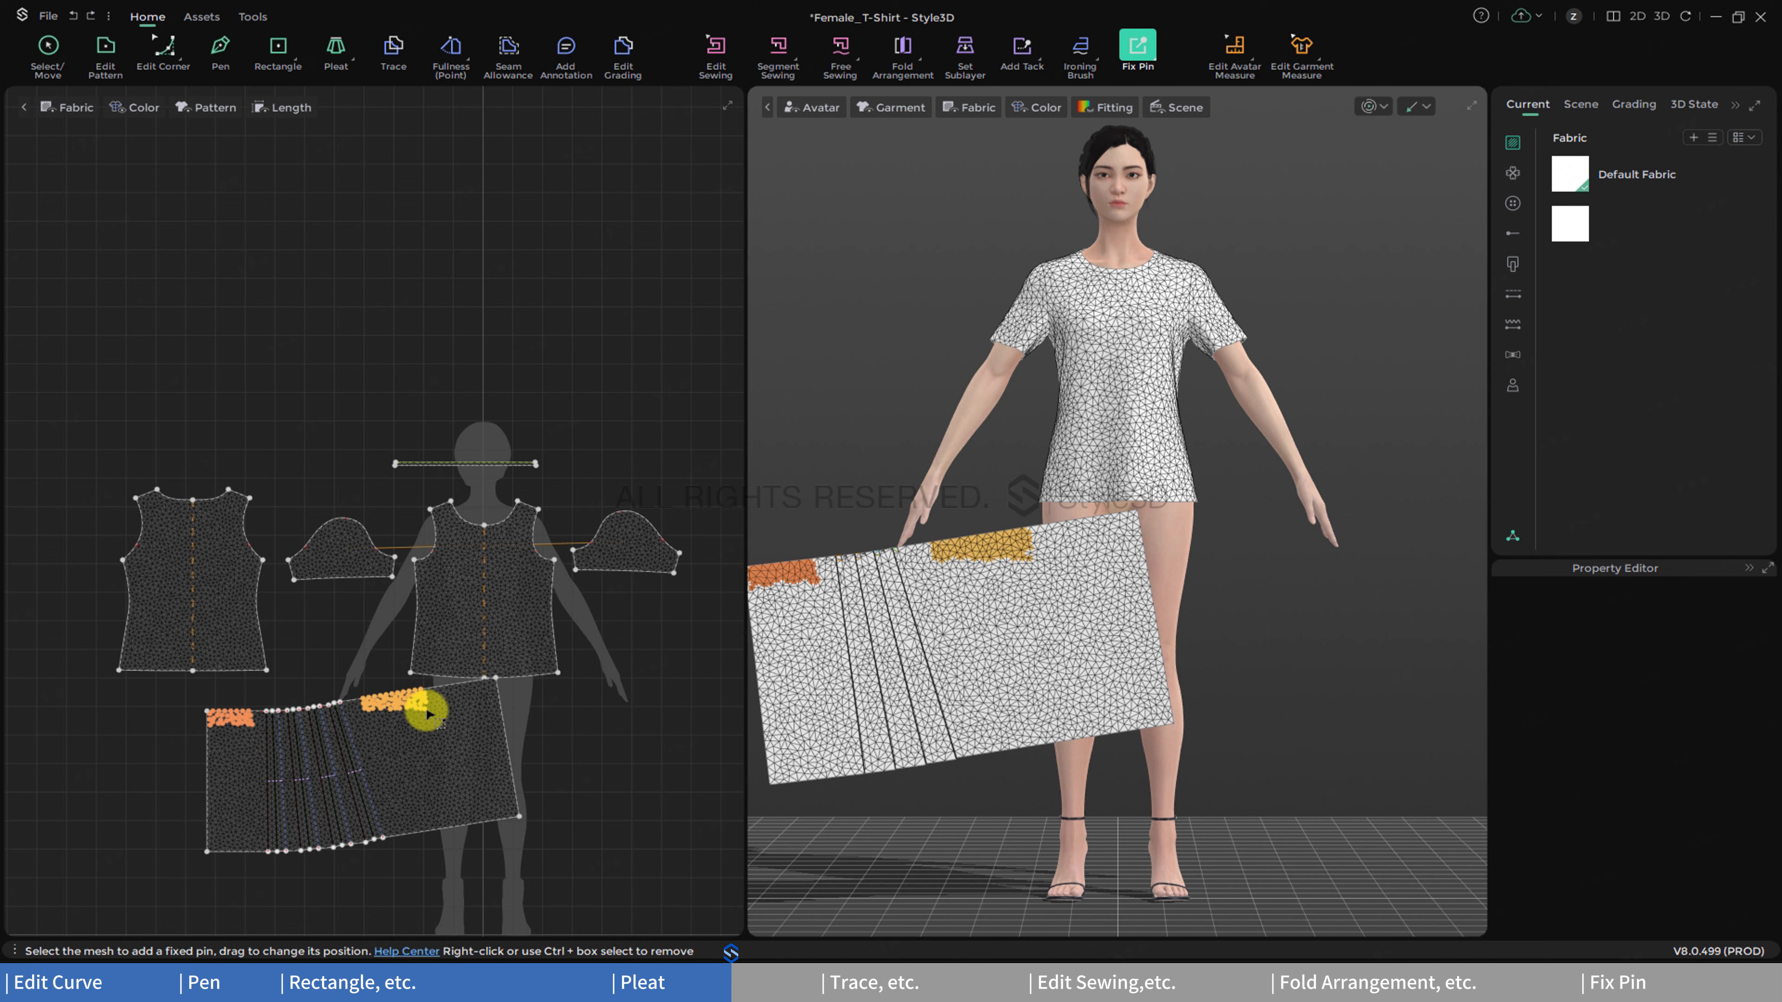
- Simulate the pinned, pleated piece and pull the cloth near its lower edge in 3D to spread the pleats
{"action": "key", "text": "space"}
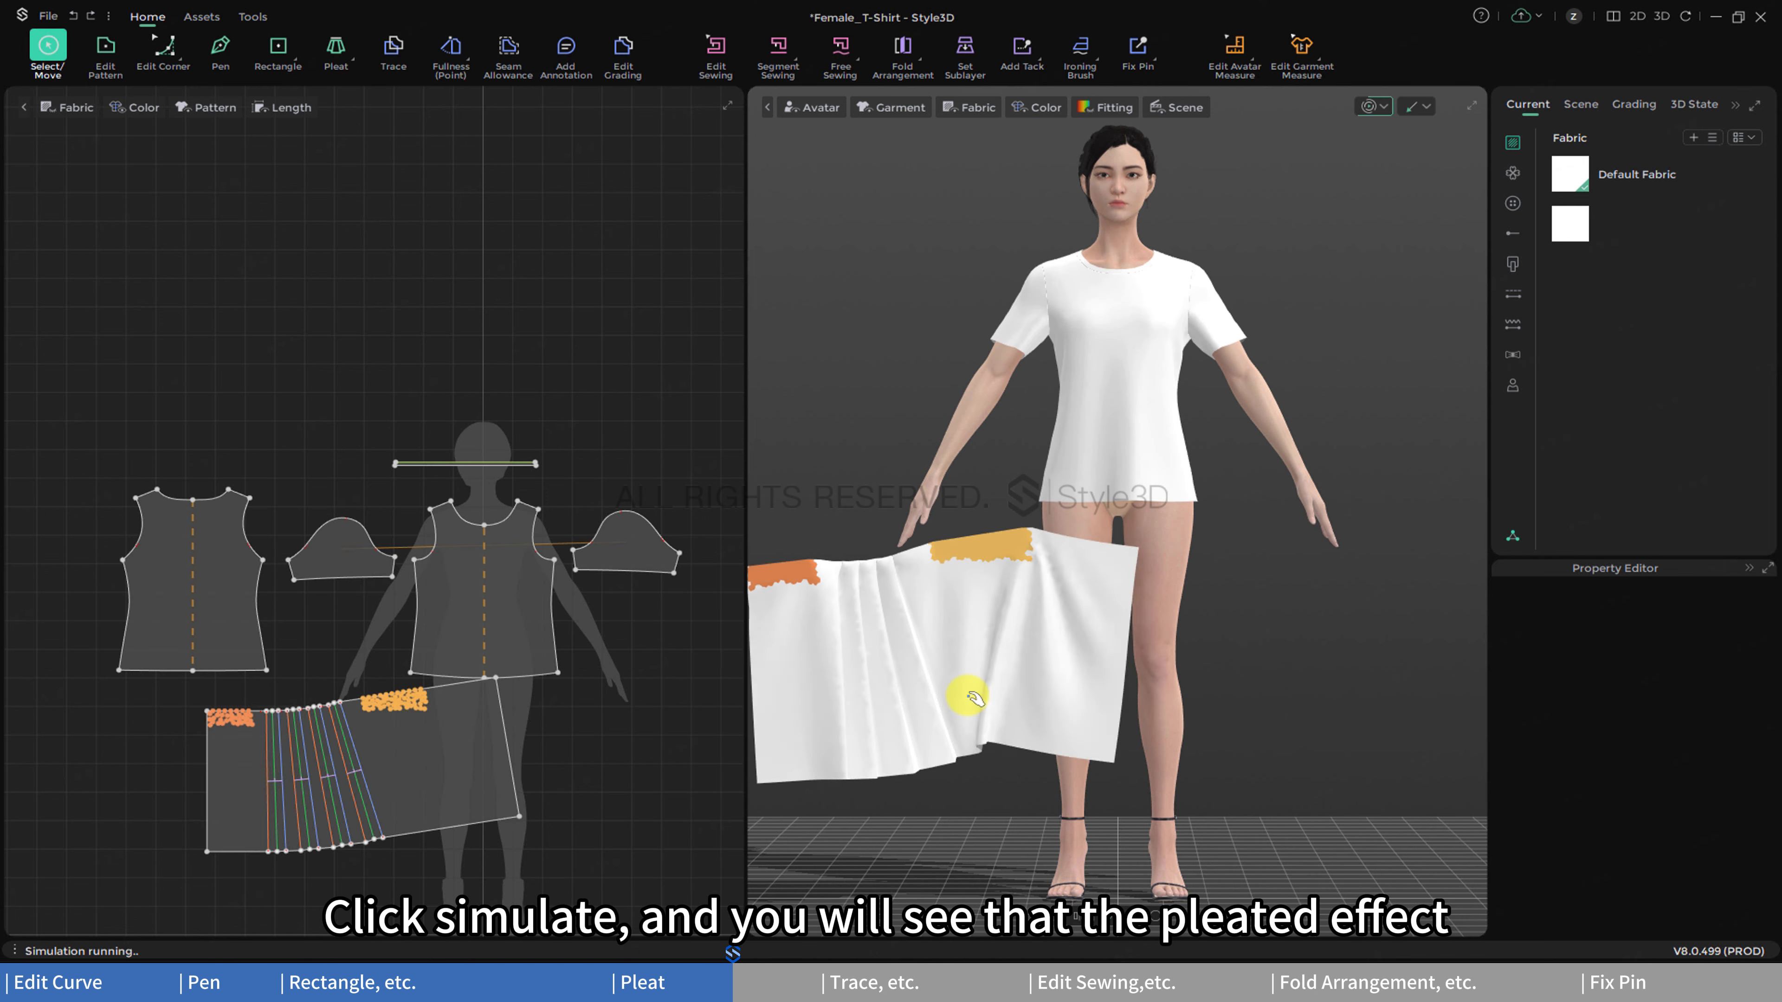
{"action": "scroll", "coordinate": [926, 677], "scroll_direction": "up", "scroll_amount": 6}
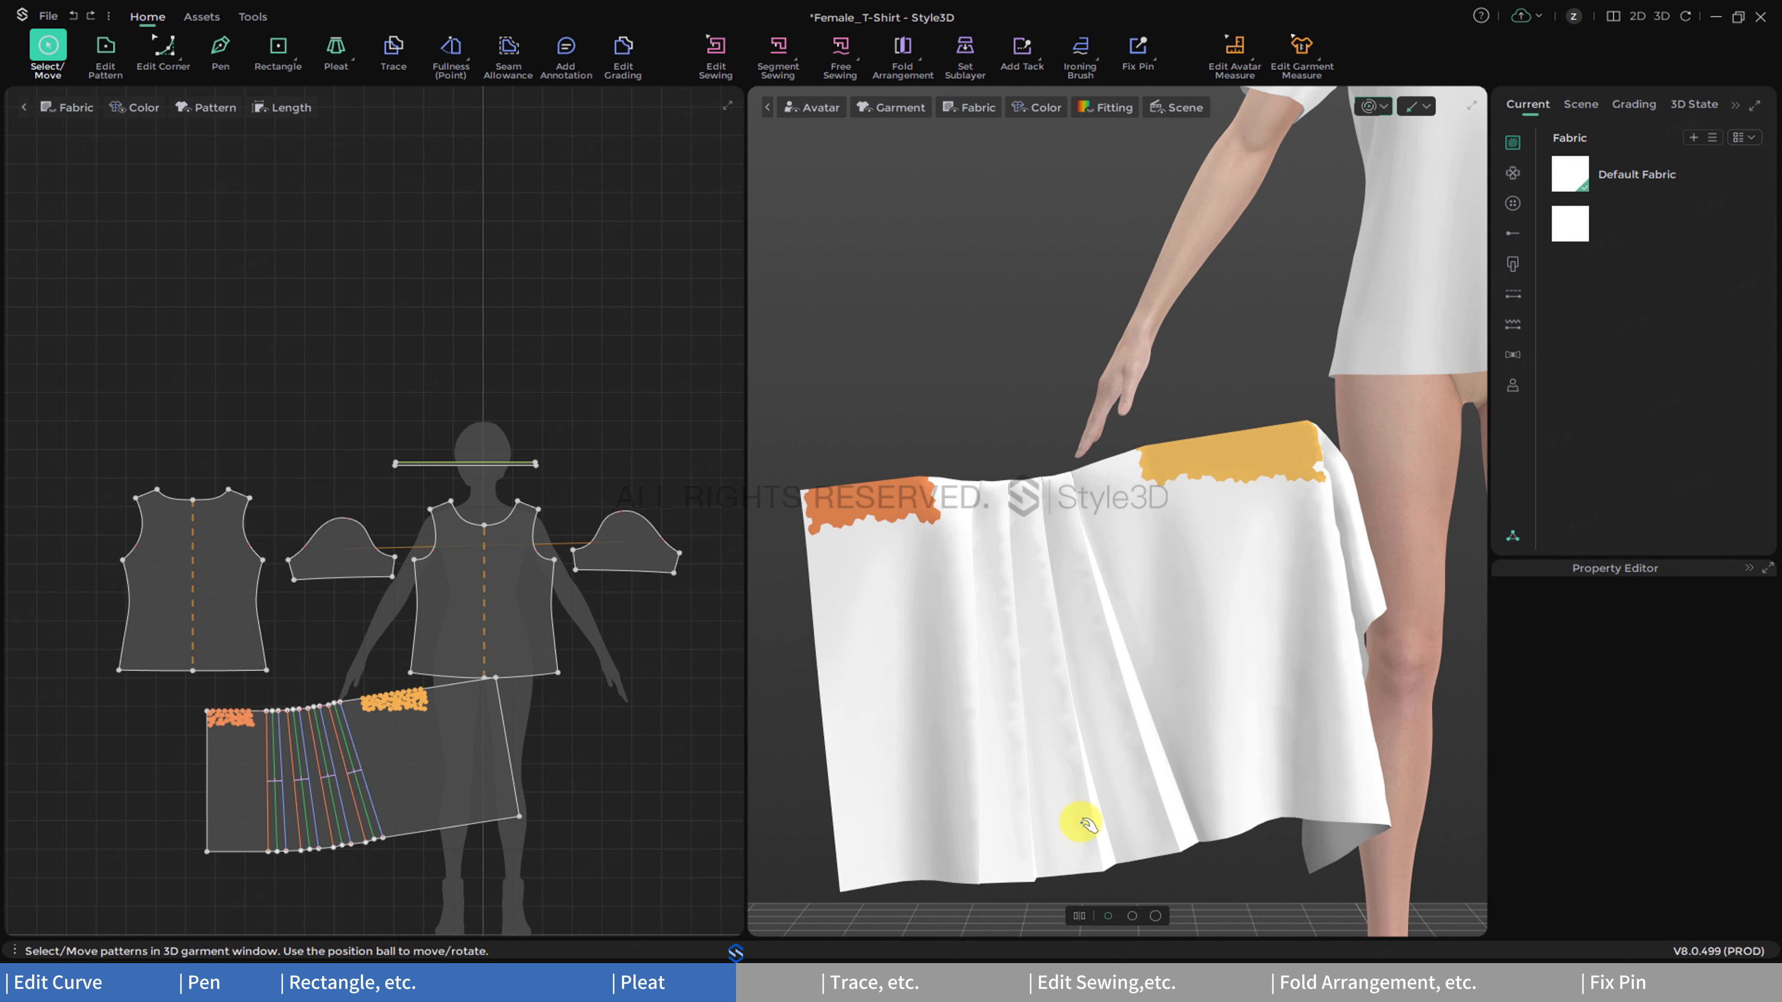
{"action": "left_click_drag", "start_coordinate": [974, 877], "coordinate": [867, 883]}
{"action": "left_click_drag", "start_coordinate": [1261, 799], "coordinate": [1293, 789]}
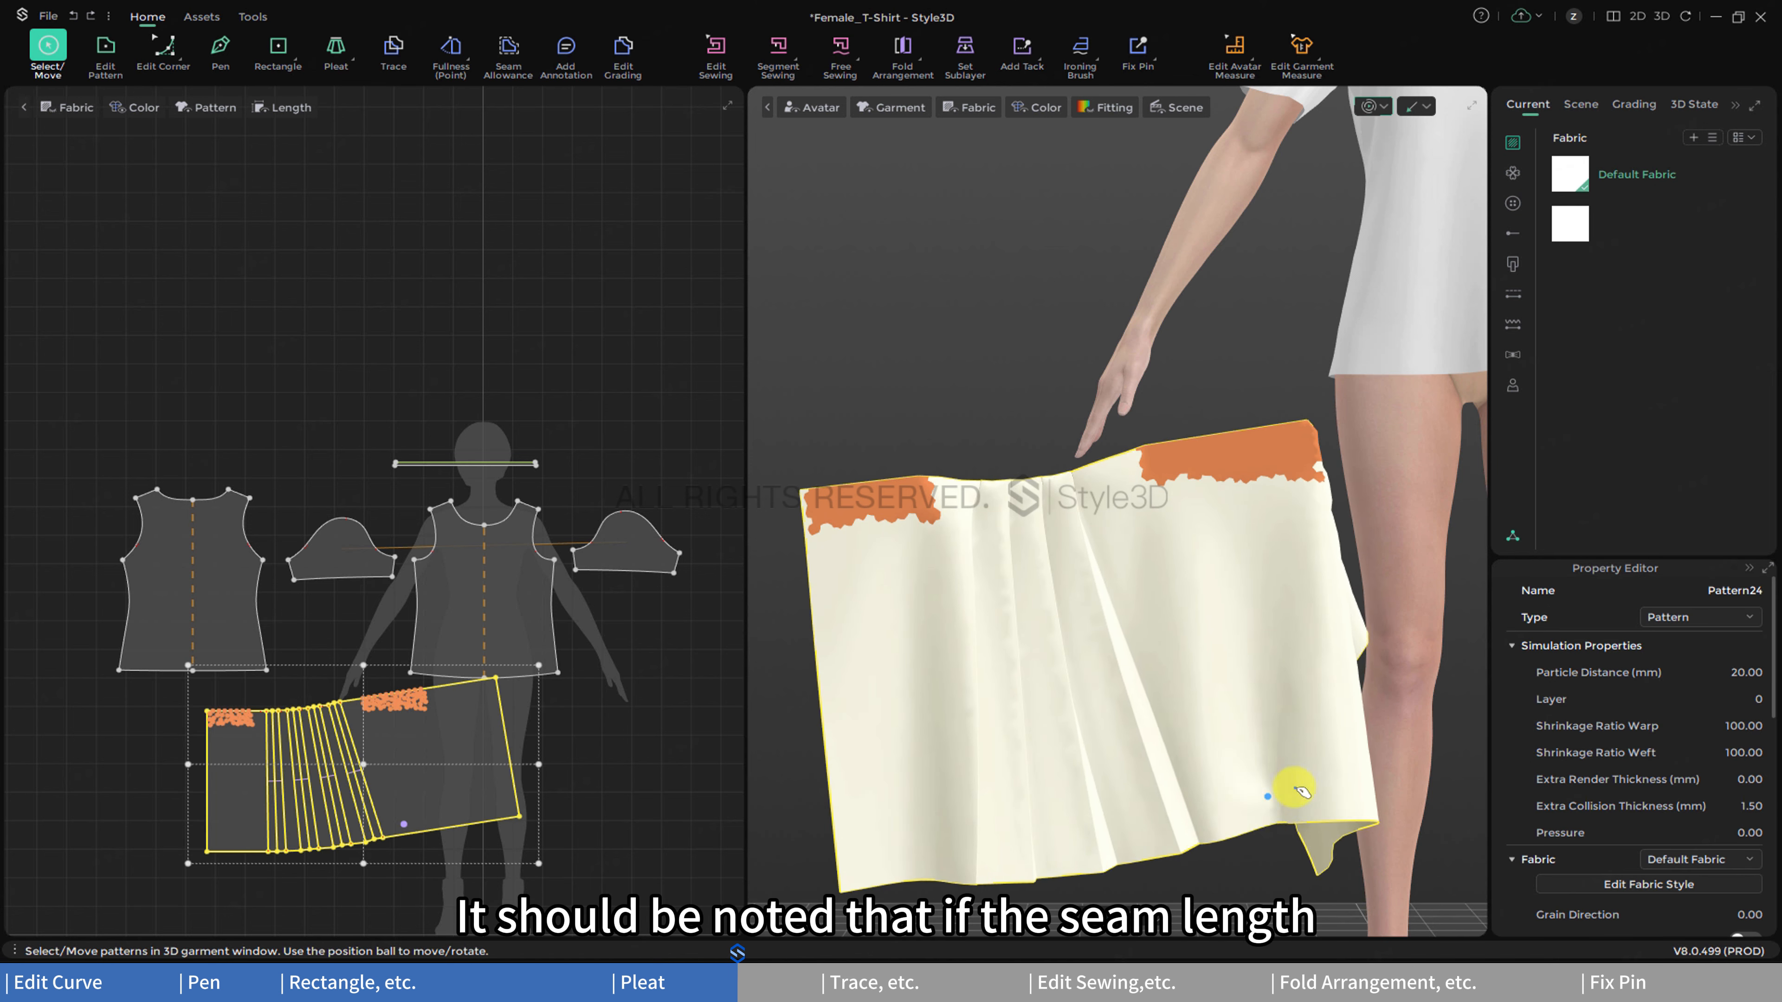
{"action": "left_click", "coordinate": [1309, 862]}
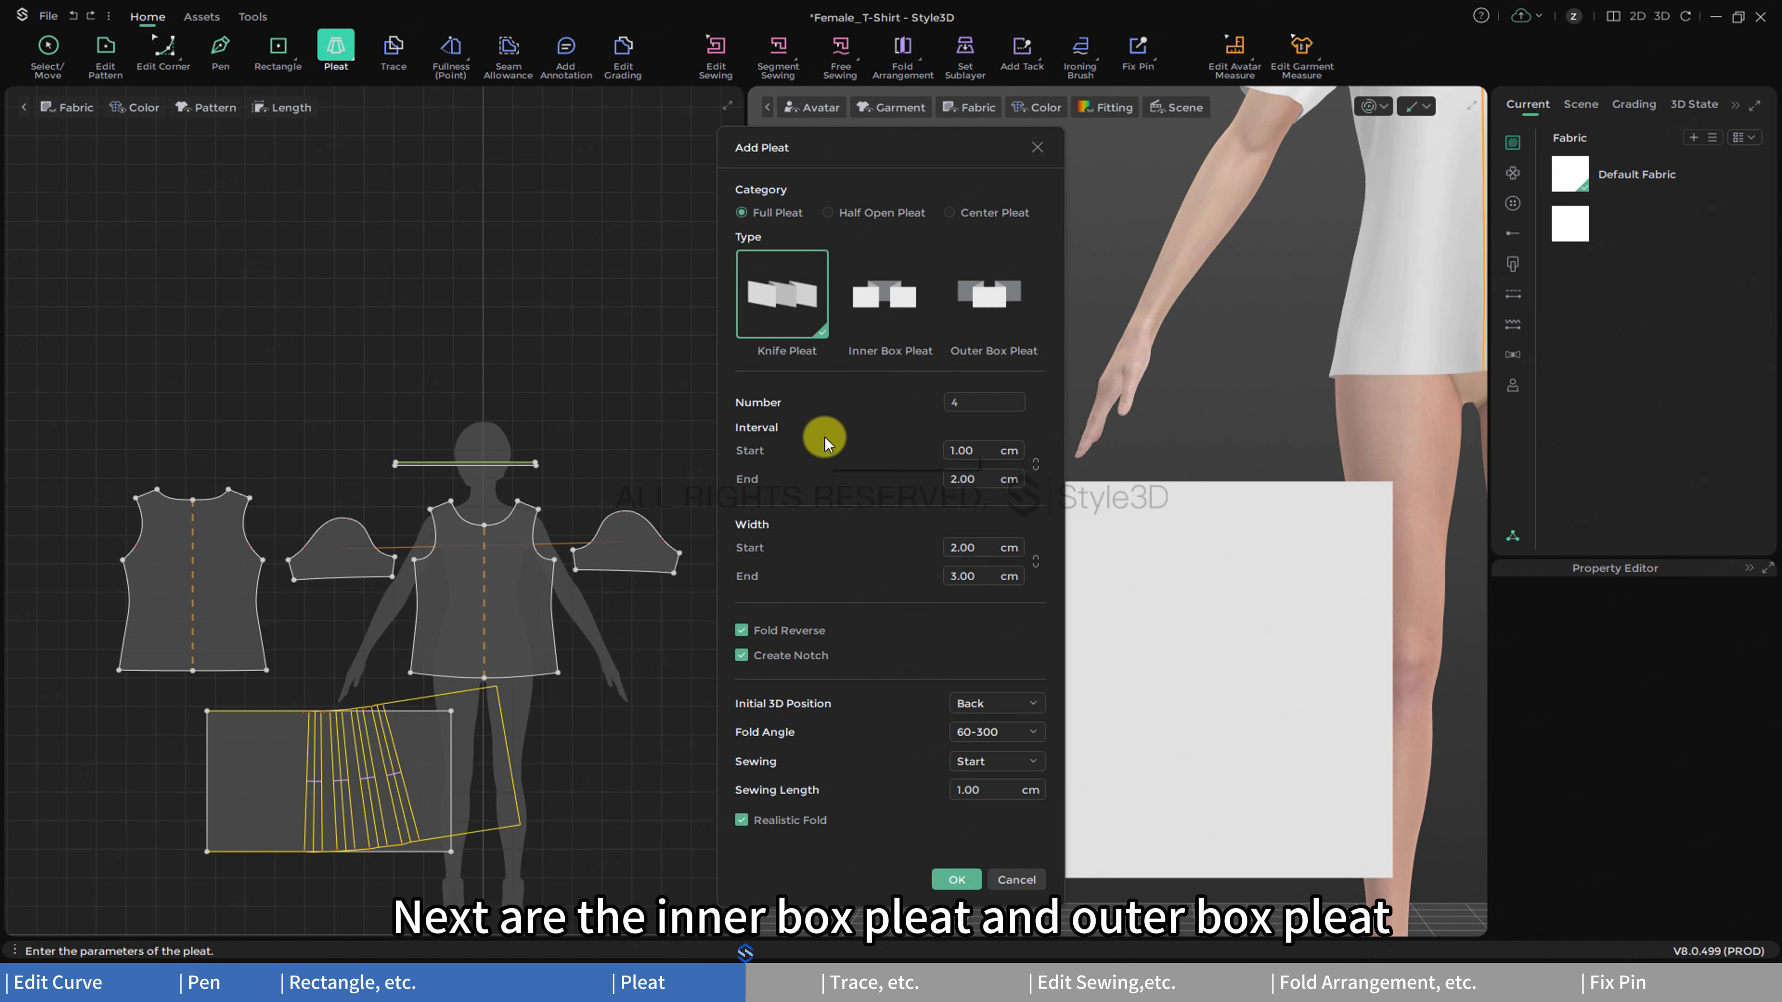
- Preview the Inner Box Pleat and Outer Box Pleat types for the rectangle, and cancel the pleat
{"action": "left_click", "coordinate": [865, 325]}
{"action": "left_click", "coordinate": [979, 334]}
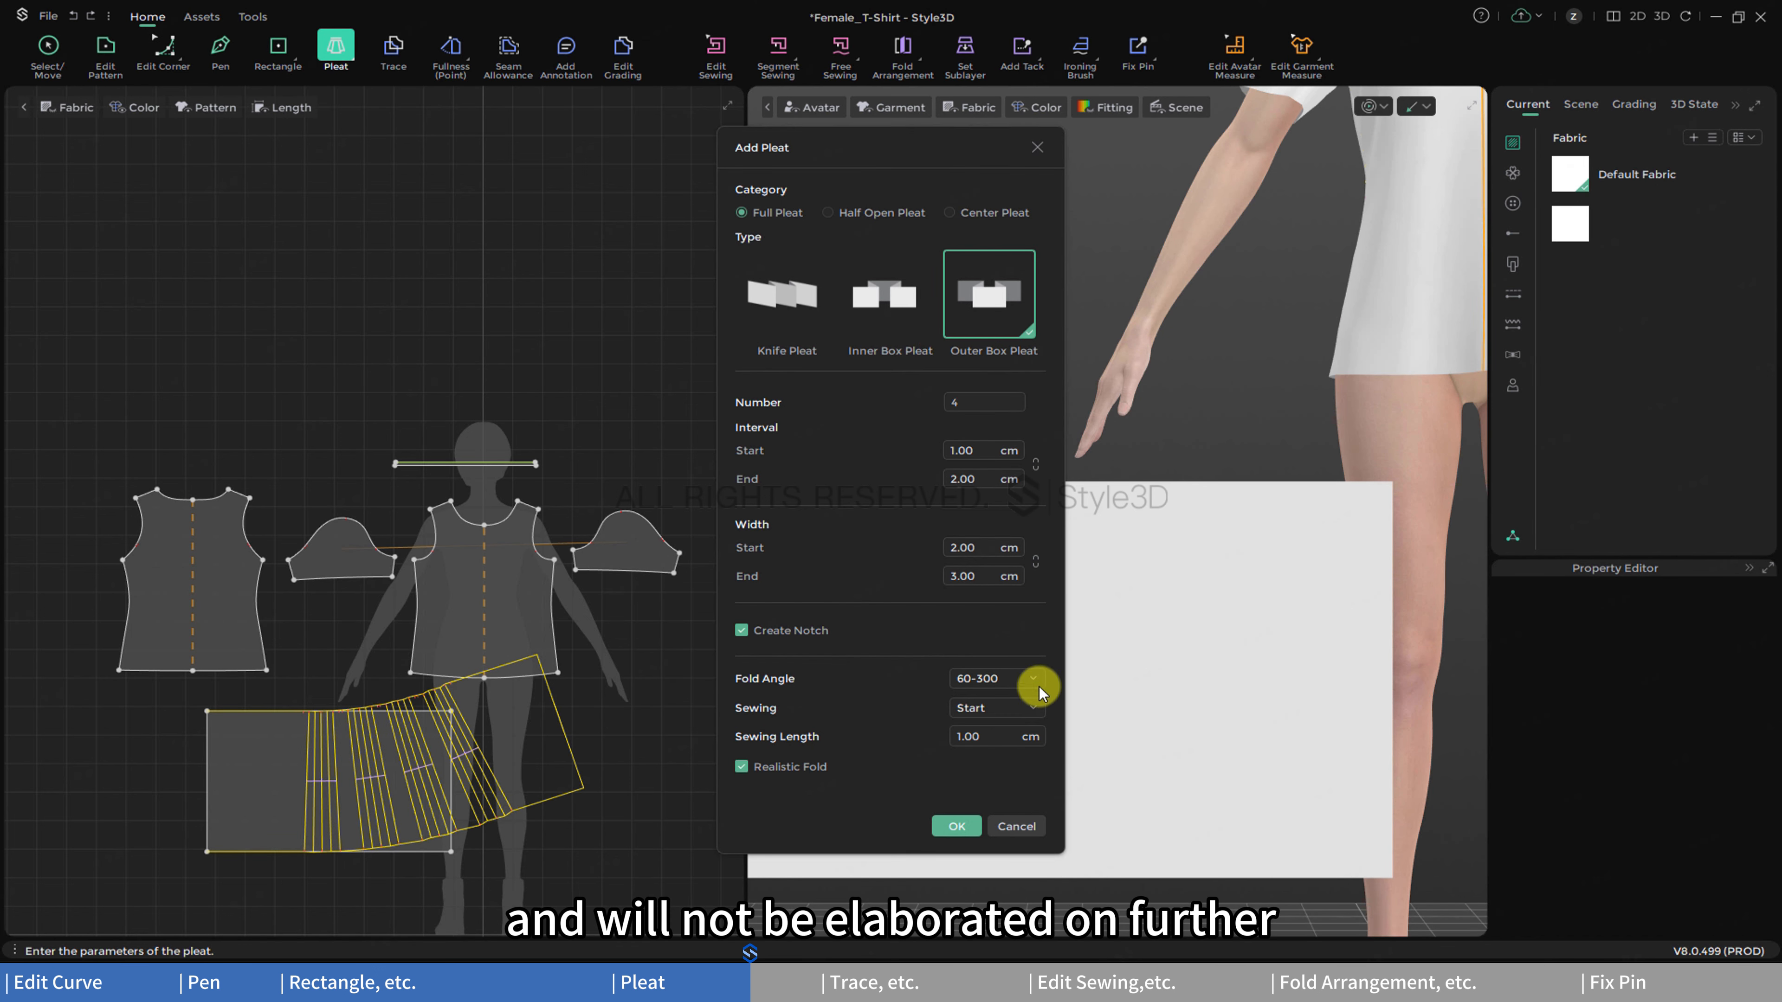
{"action": "left_click", "coordinate": [1027, 827]}
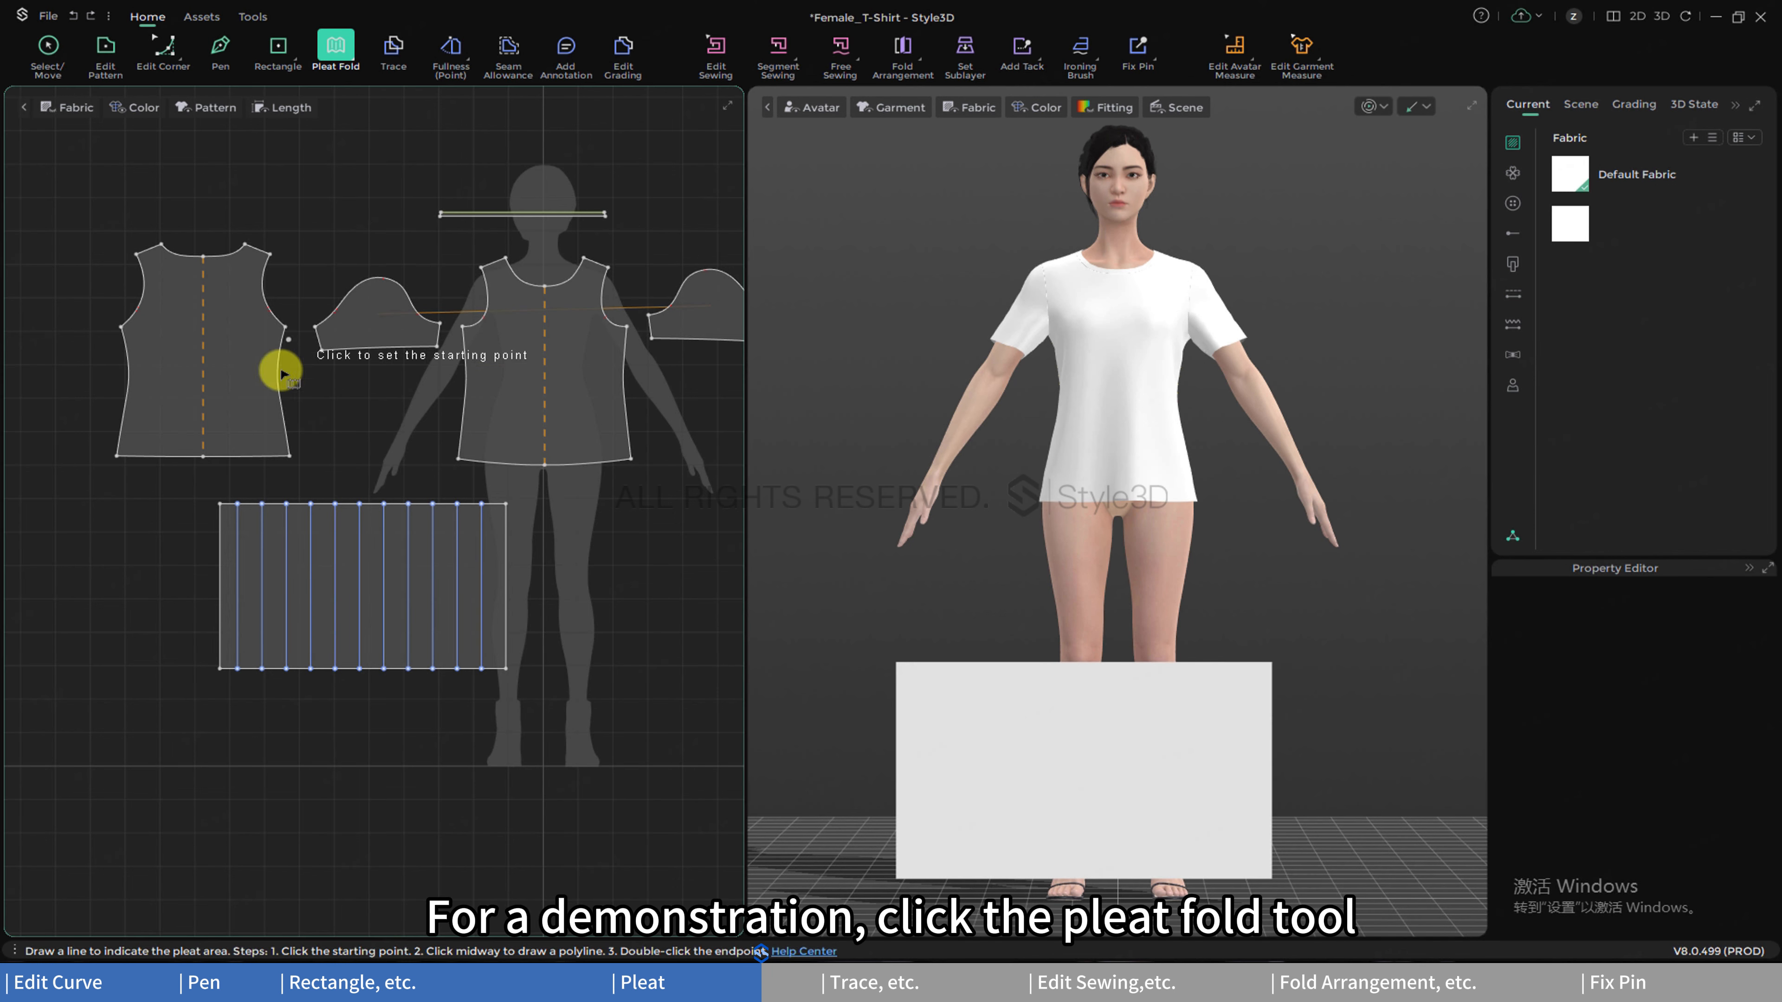
- Draw a horizontal Pleat Fold line across the rectangle's internal lines and preview Knife Pleat with 2 and 3 internal lines per pleat
{"action": "left_click", "coordinate": [180, 584]}
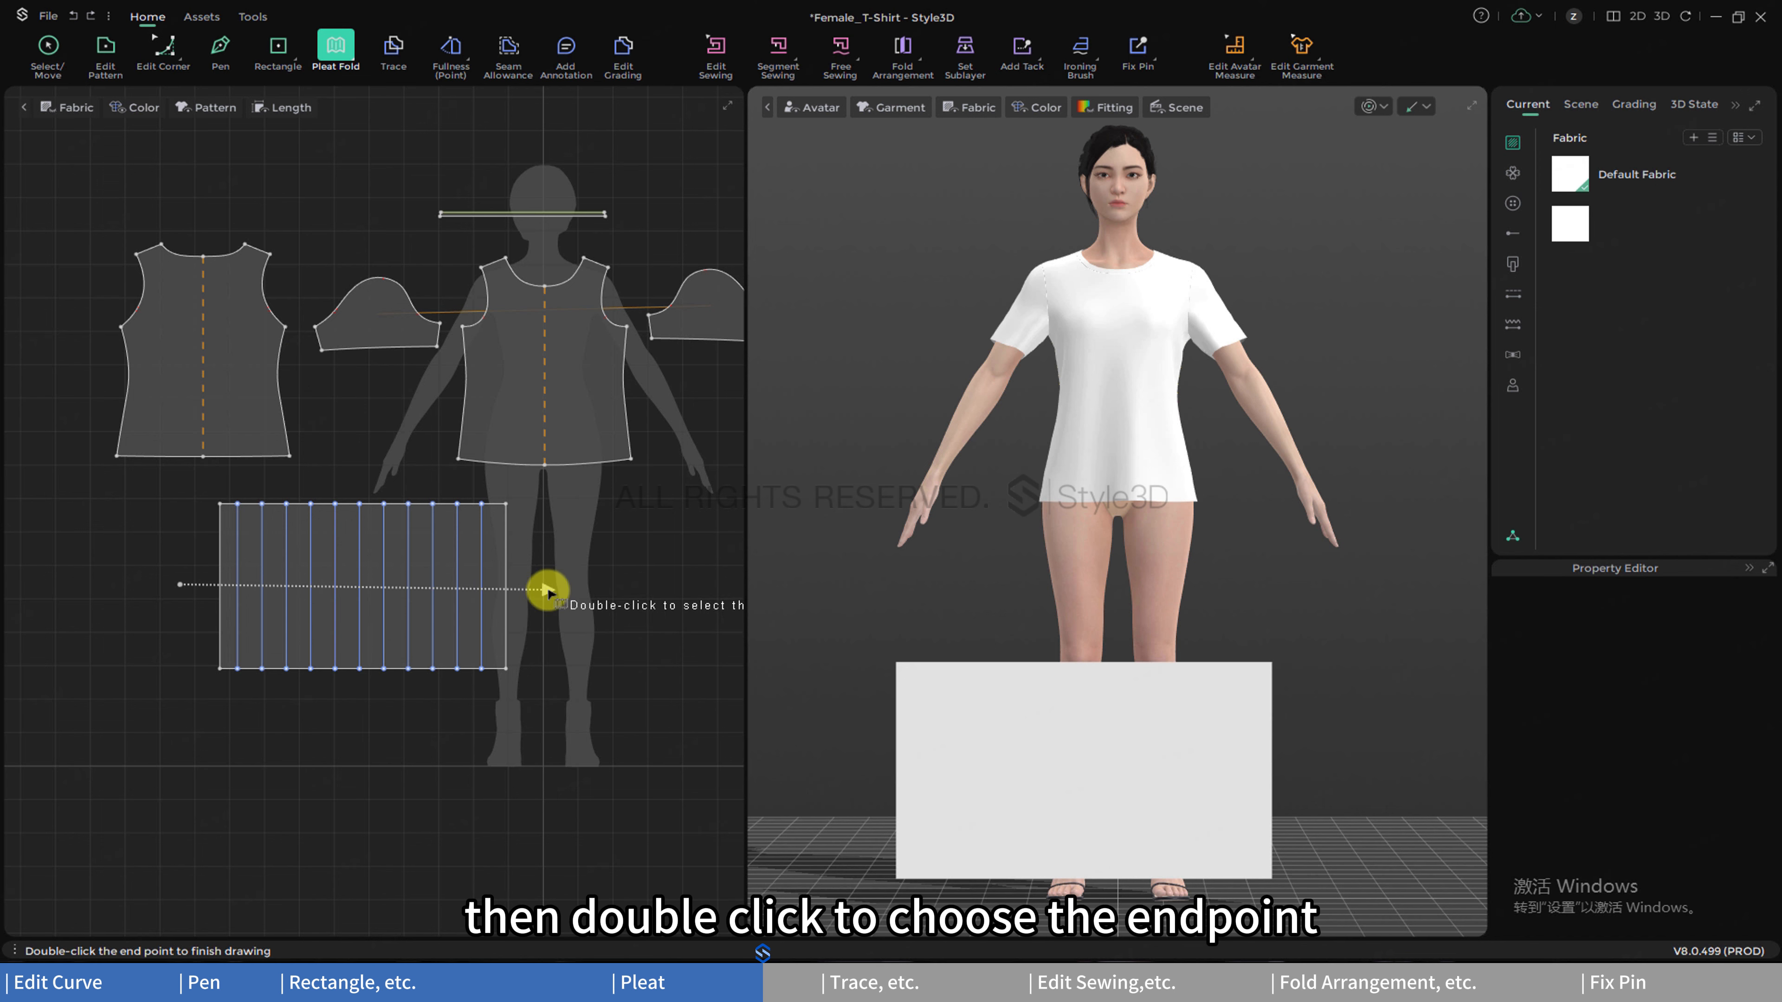
{"action": "double_click", "coordinate": [559, 587]}
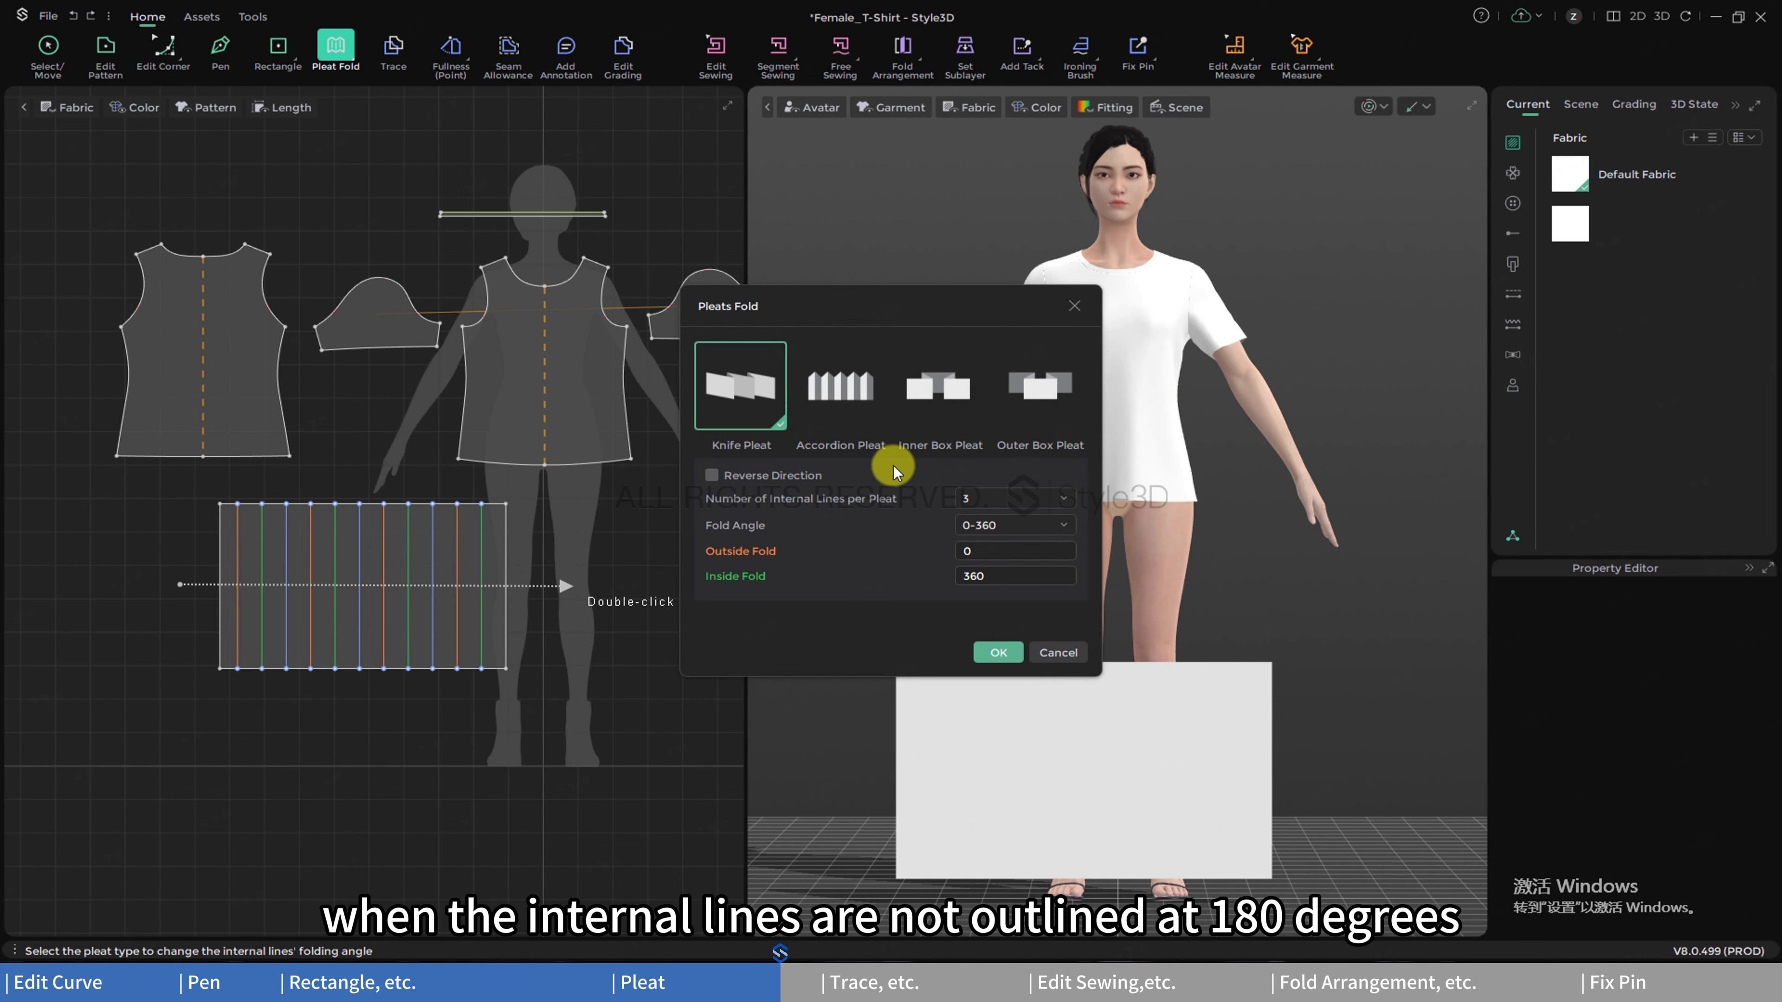
{"action": "left_click", "coordinate": [1038, 498]}
{"action": "left_click", "coordinate": [1041, 527]}
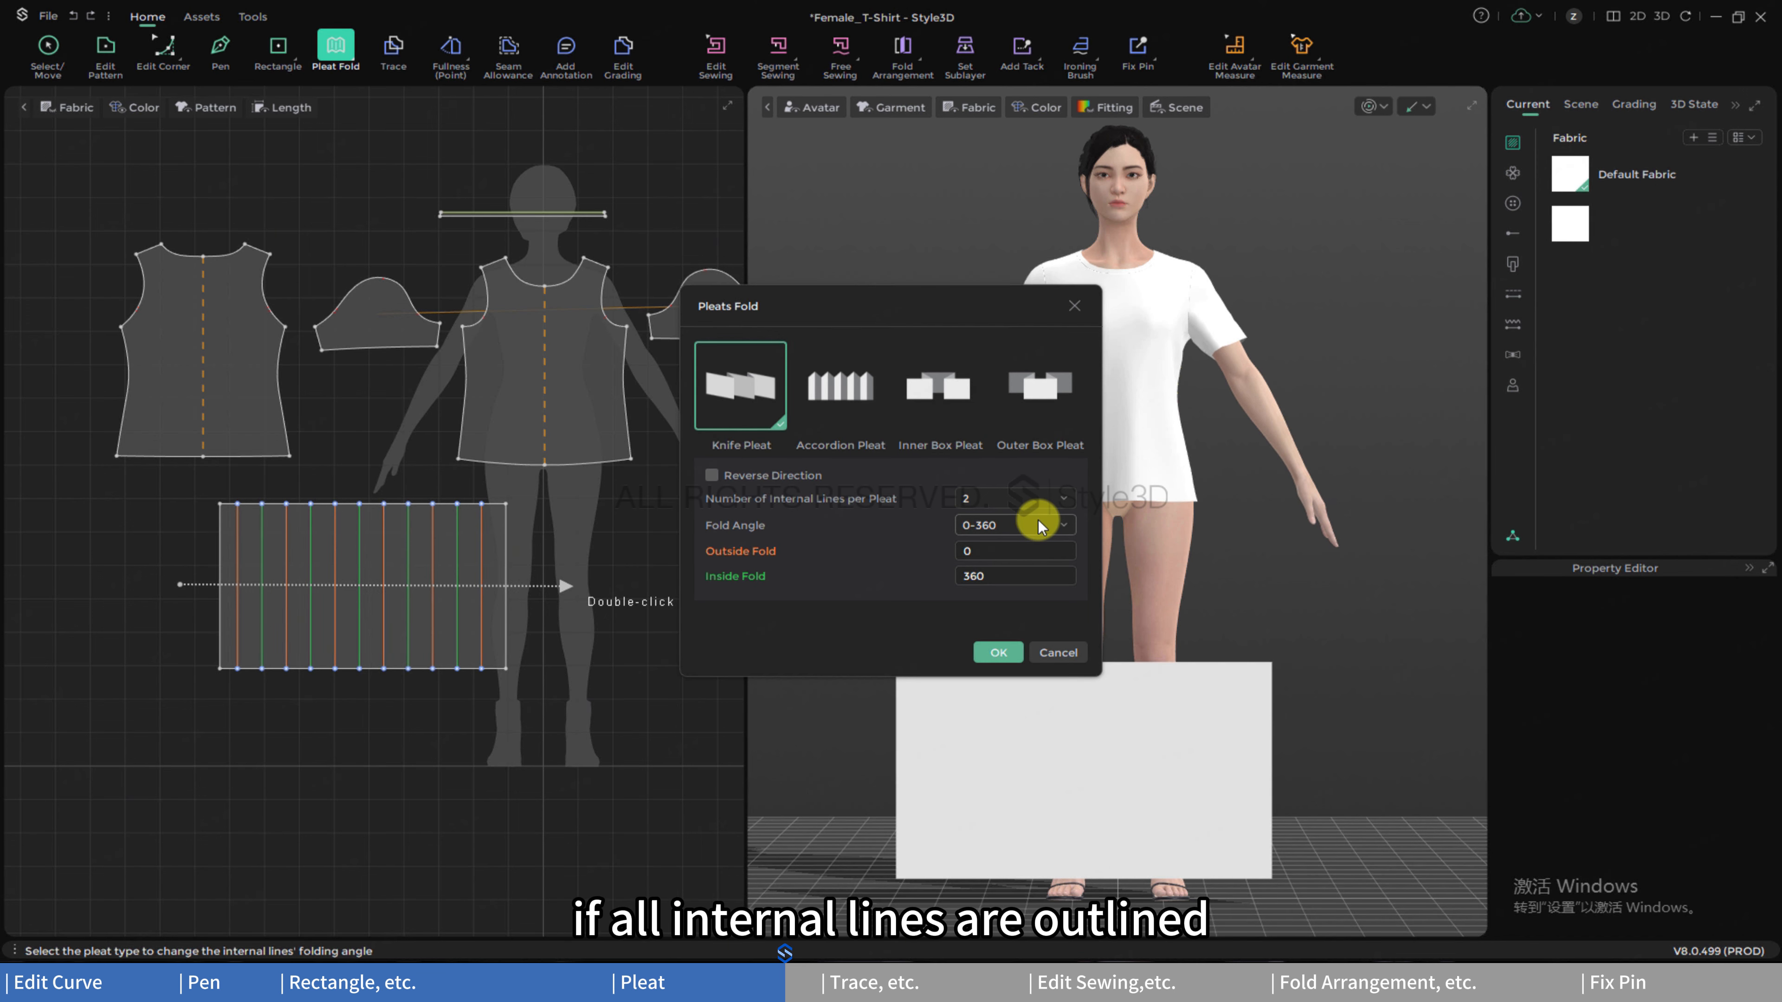
{"action": "left_click", "coordinate": [1041, 499]}
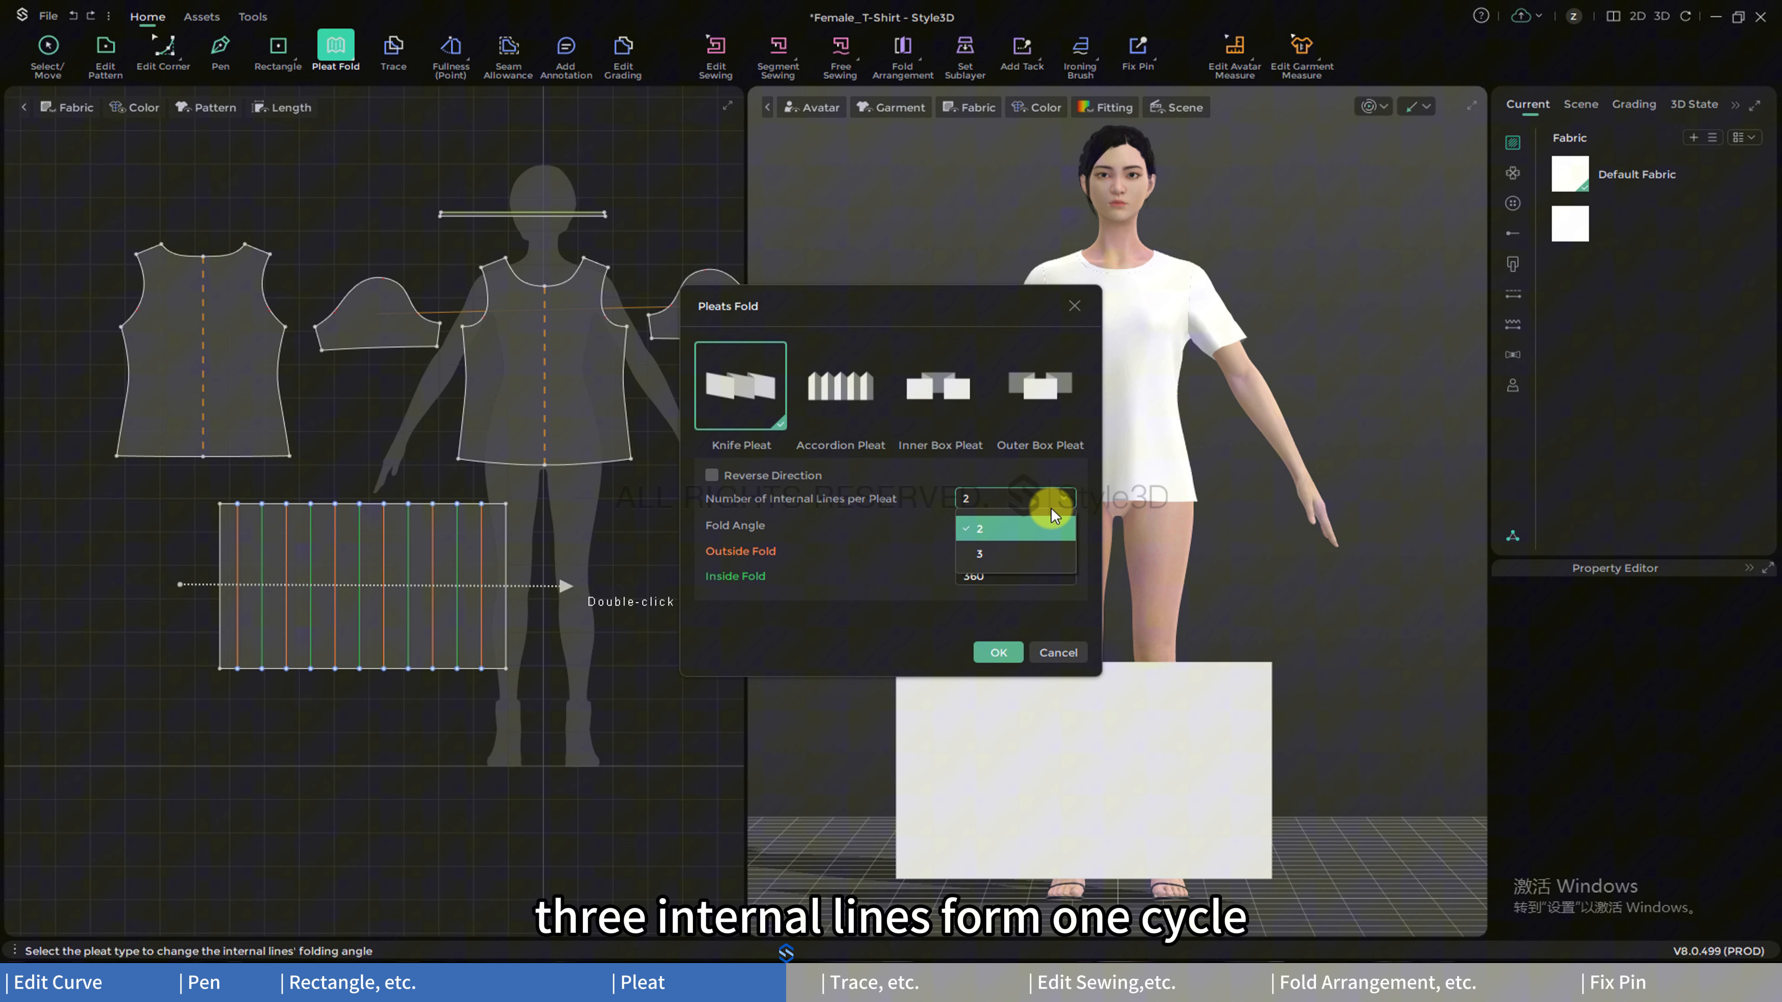
{"action": "left_click", "coordinate": [1042, 551]}
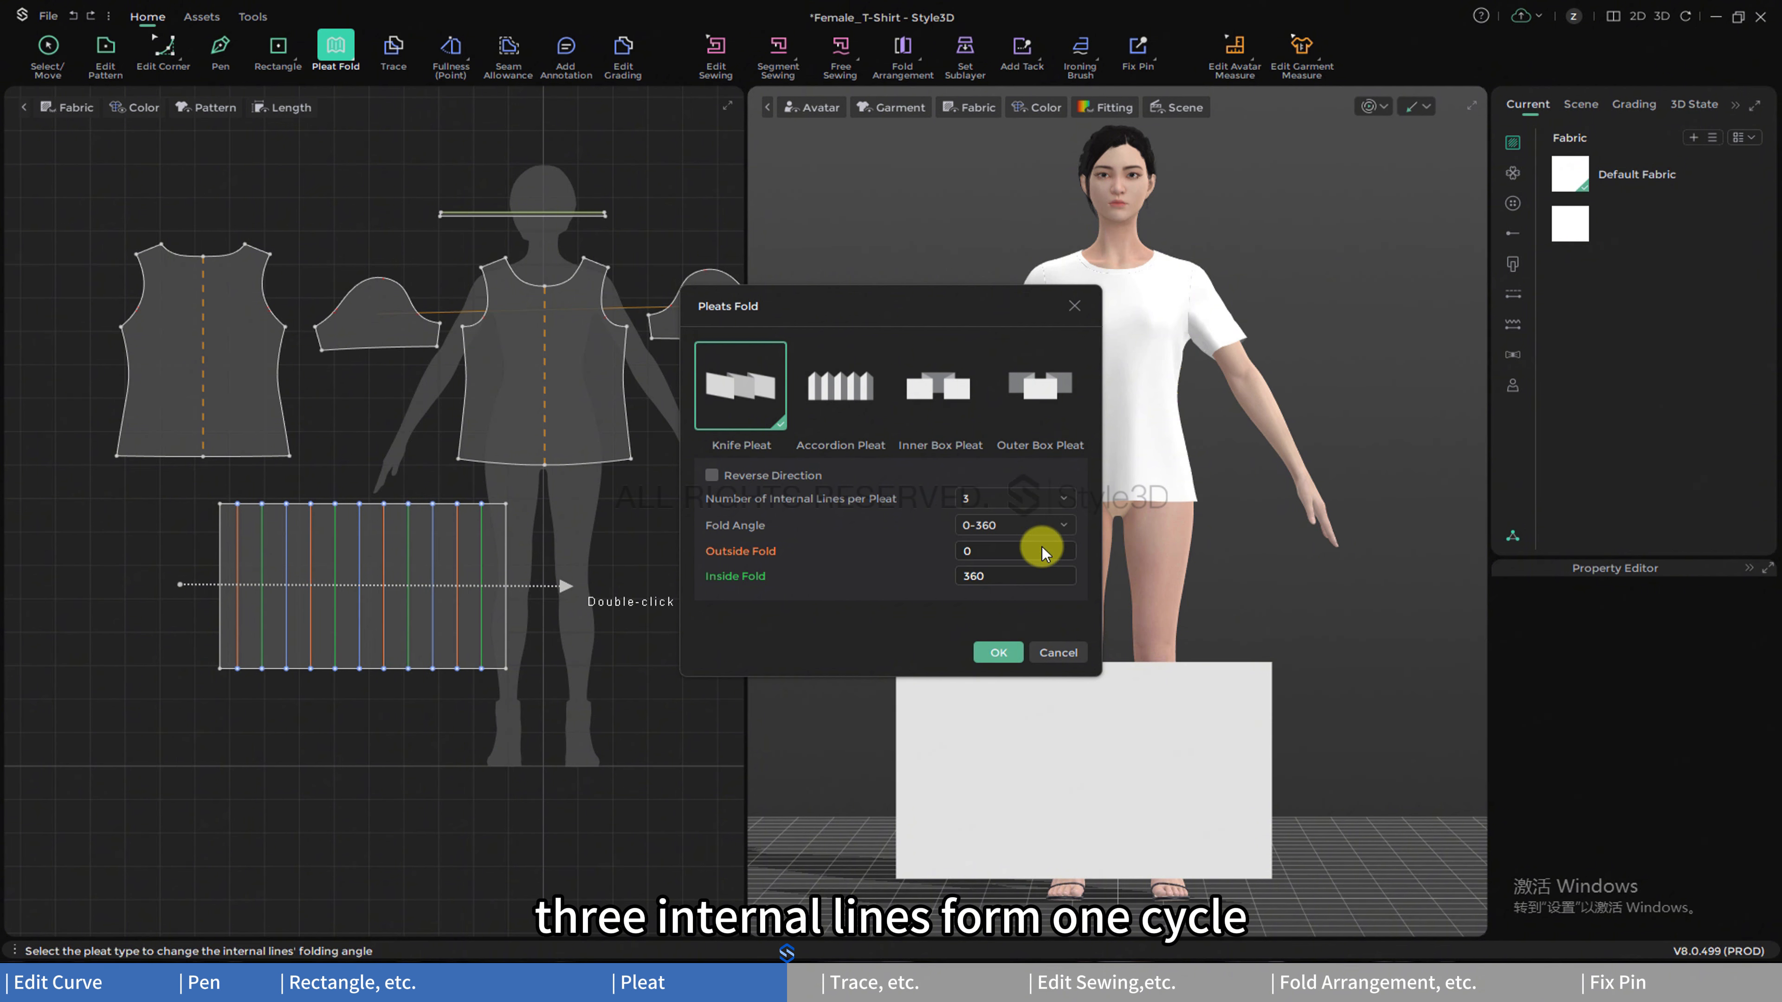
- Preview the Accordion and Outer Box fold types, try Inner Box Pleat with 4, 5 and 6 internal lines per pleat, and cancel
{"action": "left_click", "coordinate": [852, 399]}
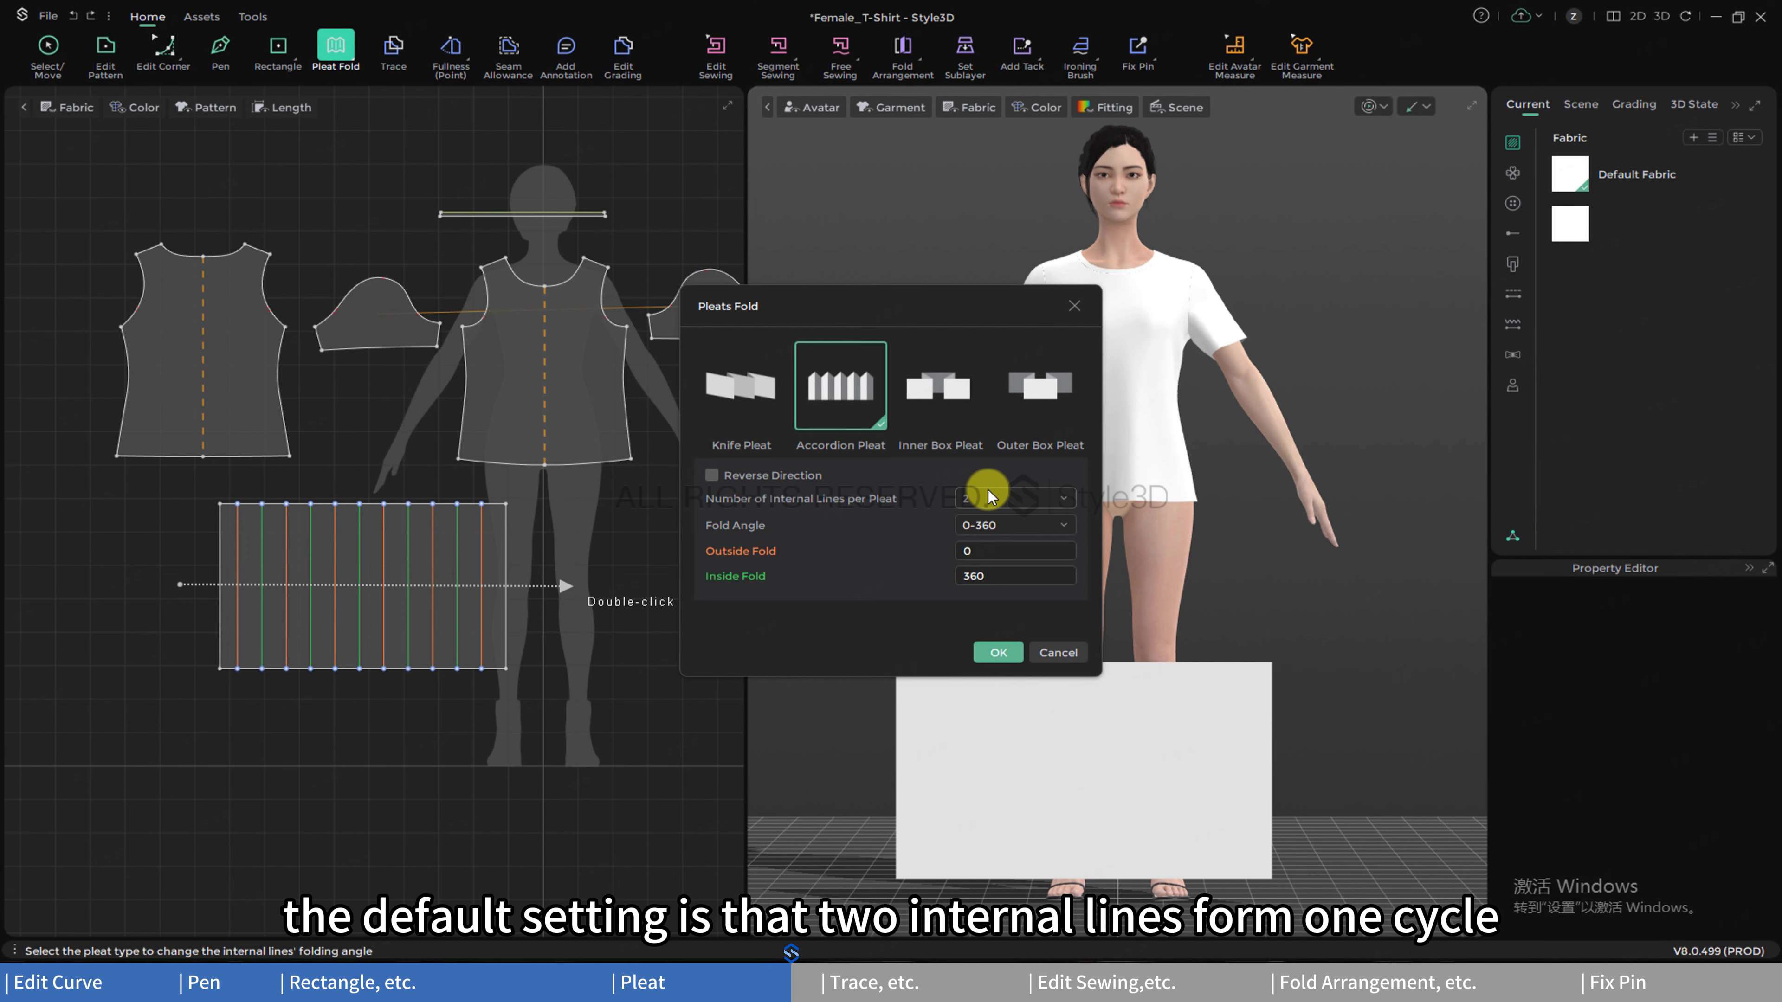
{"action": "left_click", "coordinate": [939, 401]}
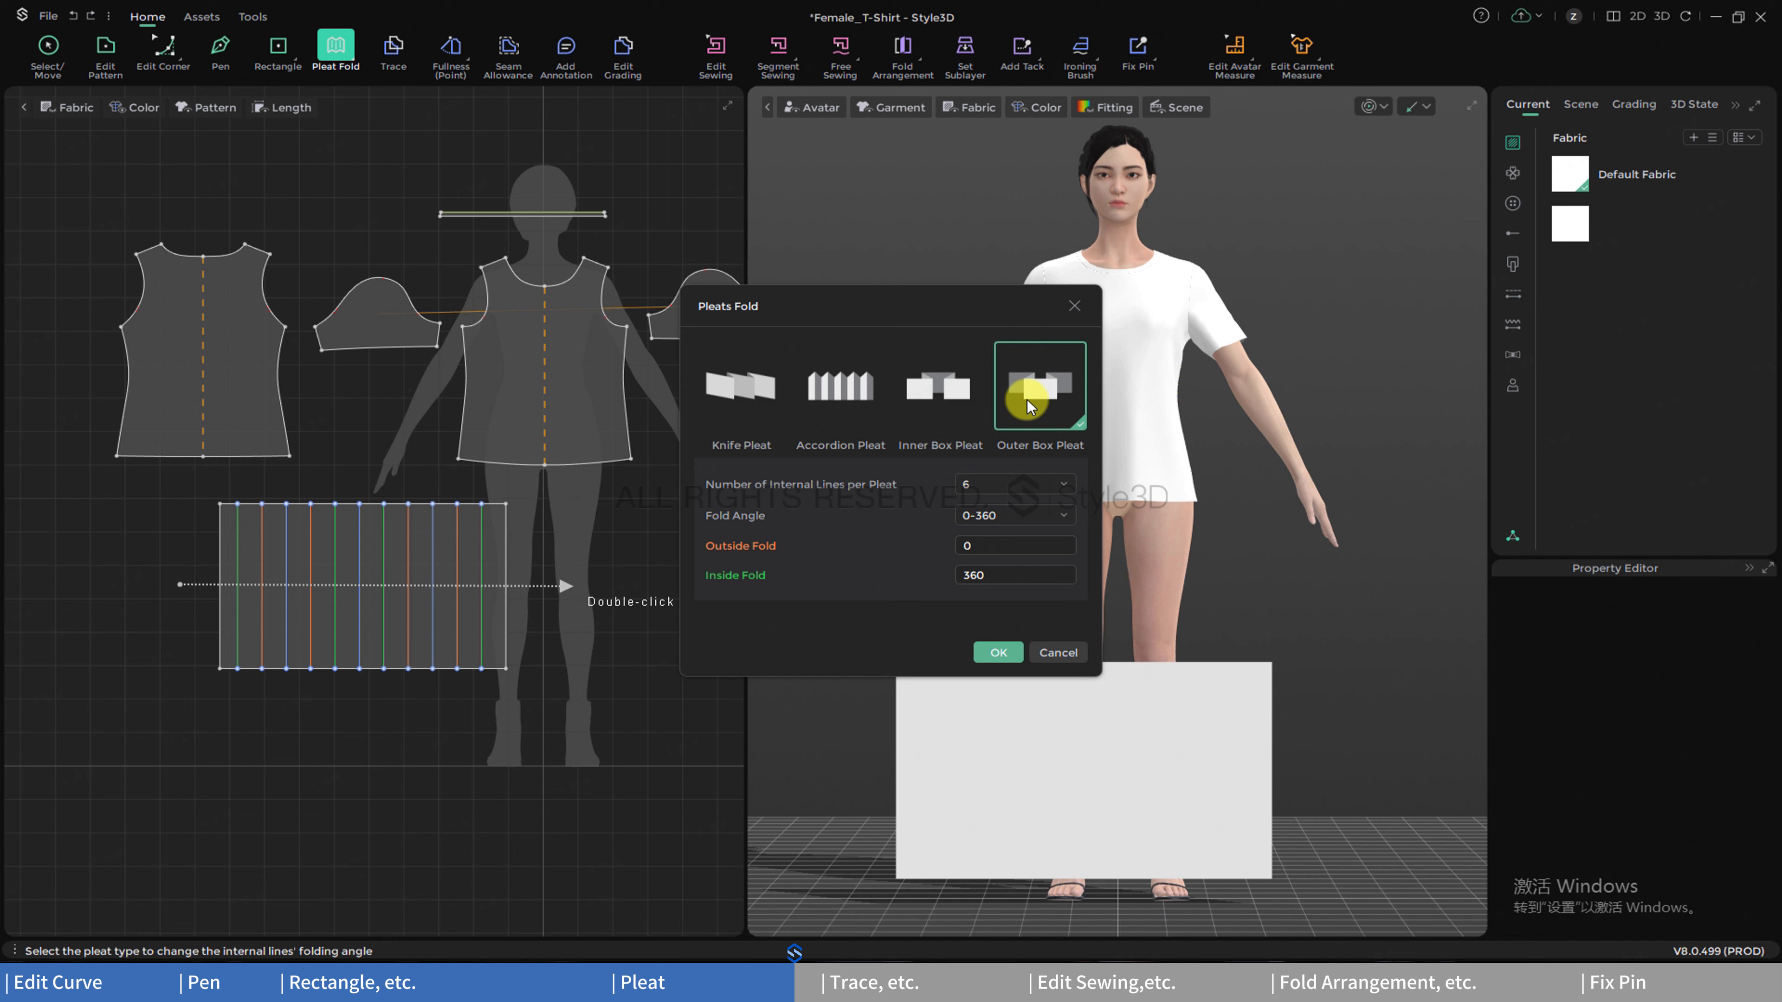
{"action": "left_click", "coordinate": [975, 394]}
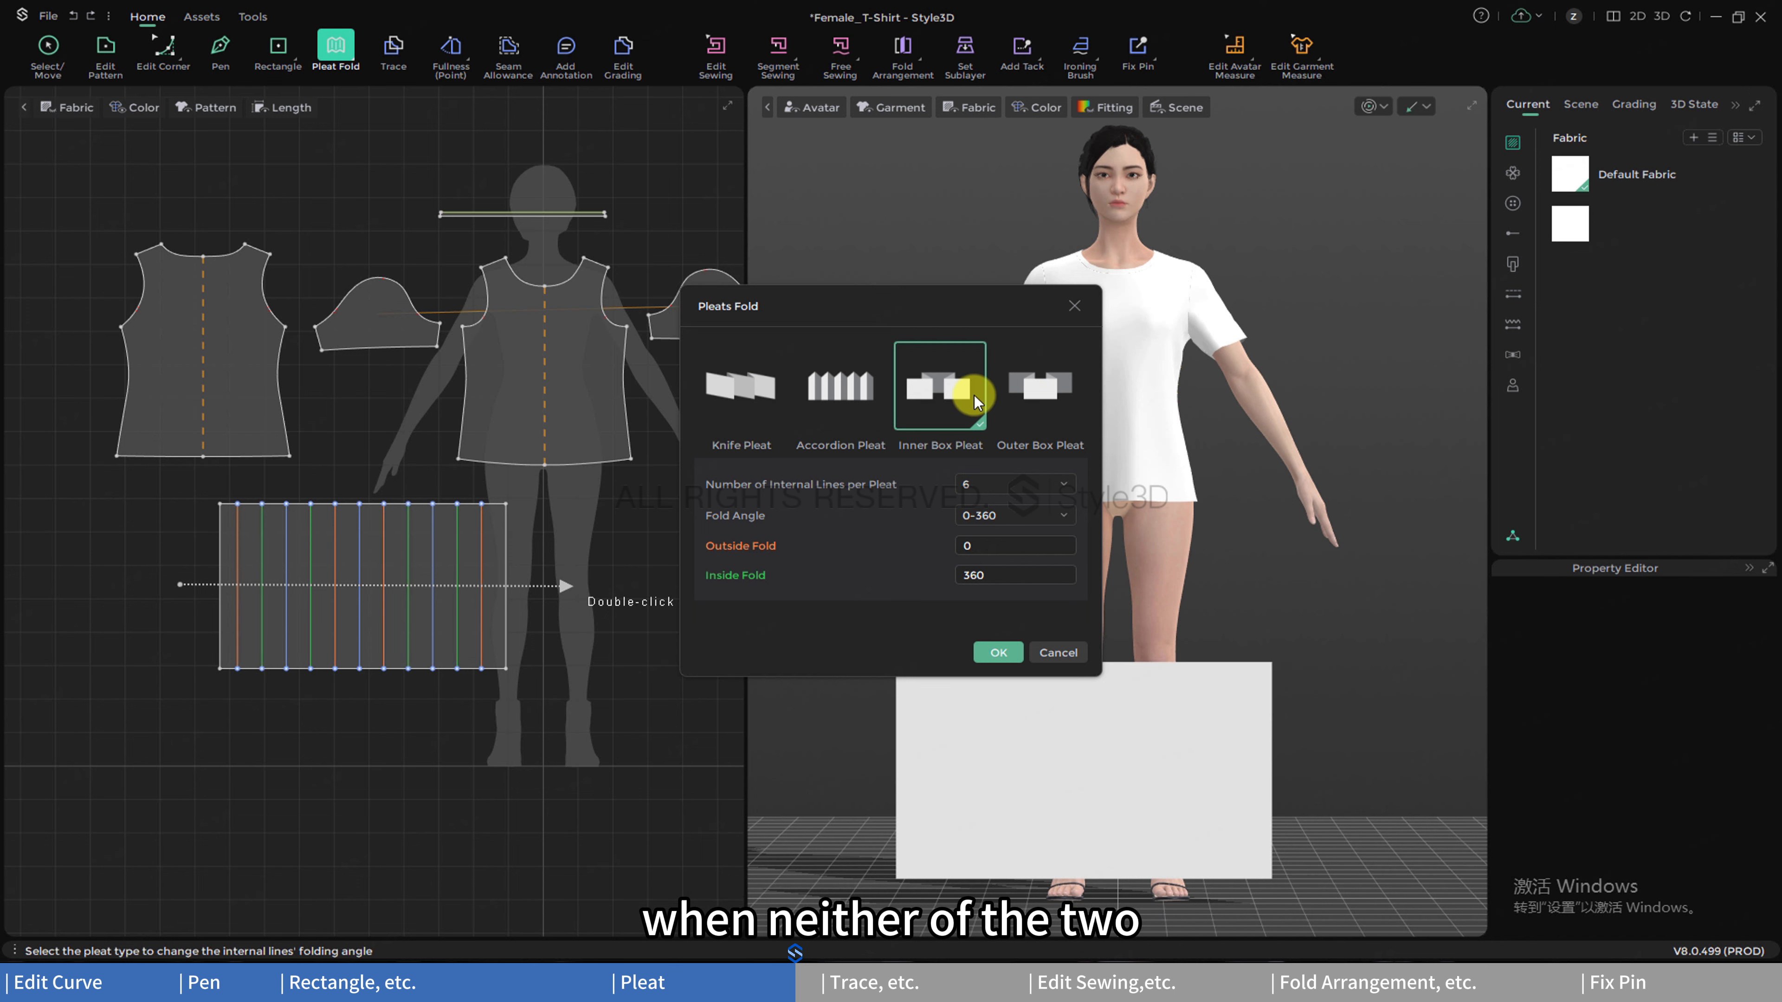
{"action": "left_click", "coordinate": [1061, 488]}
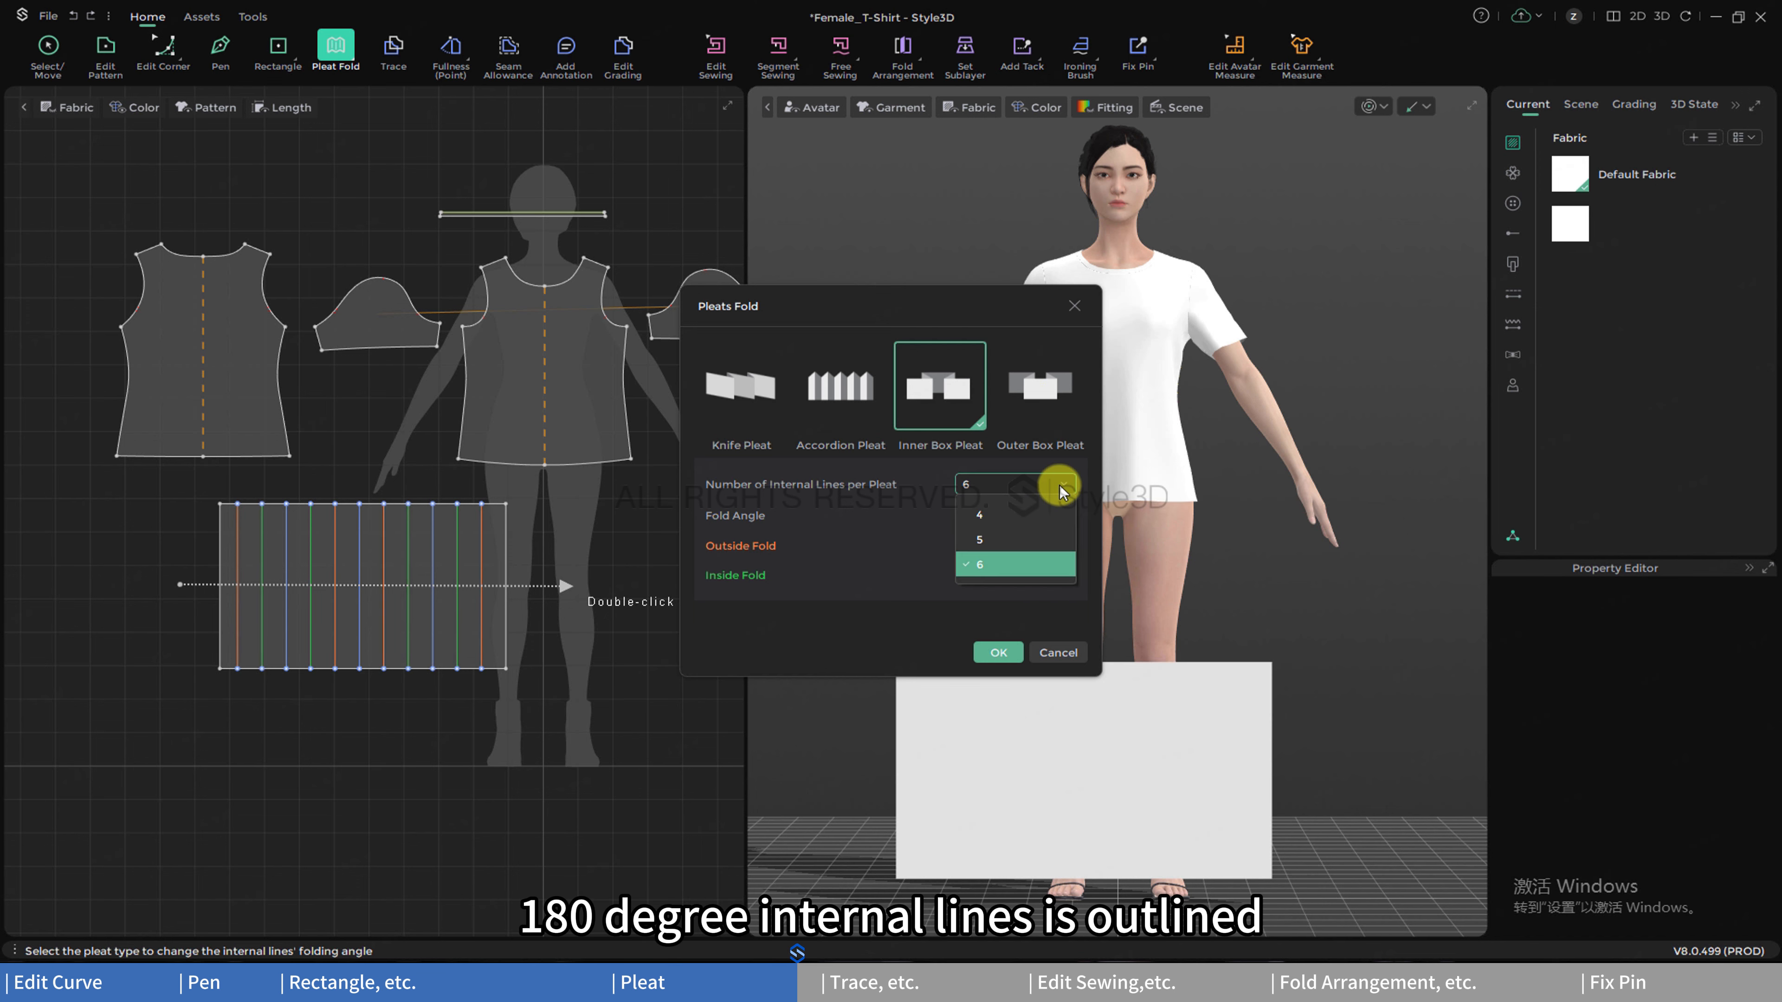
{"action": "left_click", "coordinate": [1053, 514]}
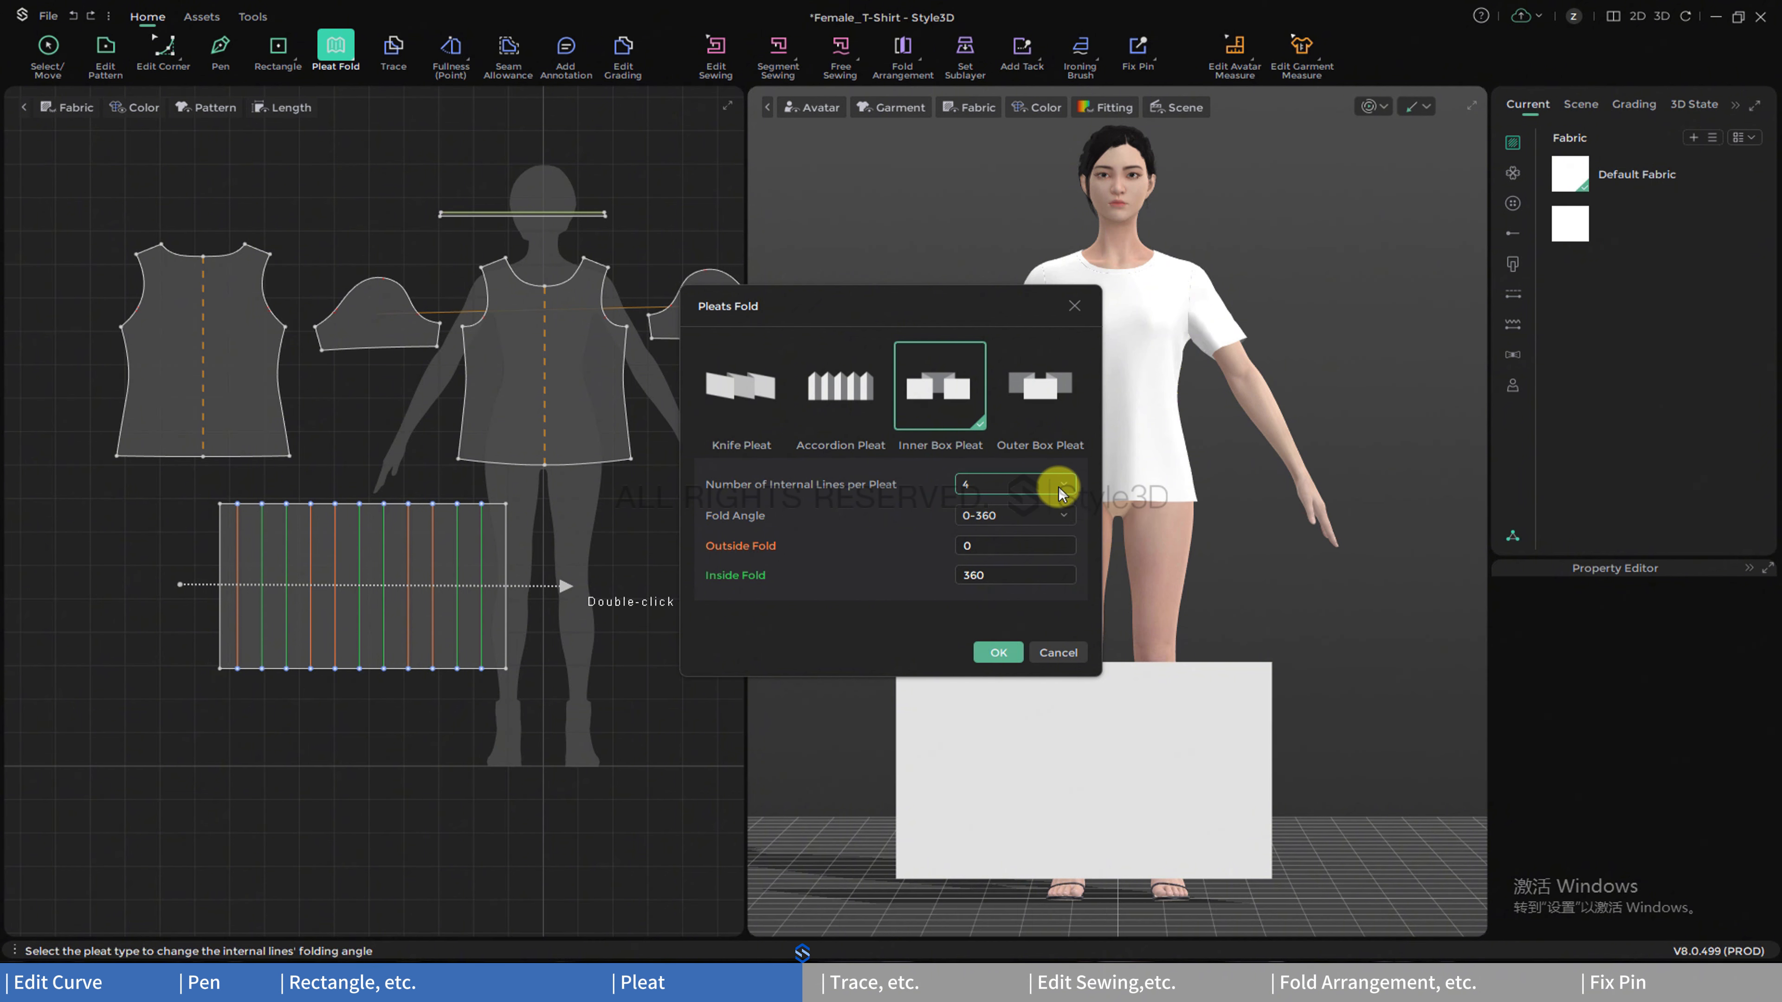
{"action": "left_click", "coordinate": [1058, 486]}
{"action": "left_click", "coordinate": [1051, 538]}
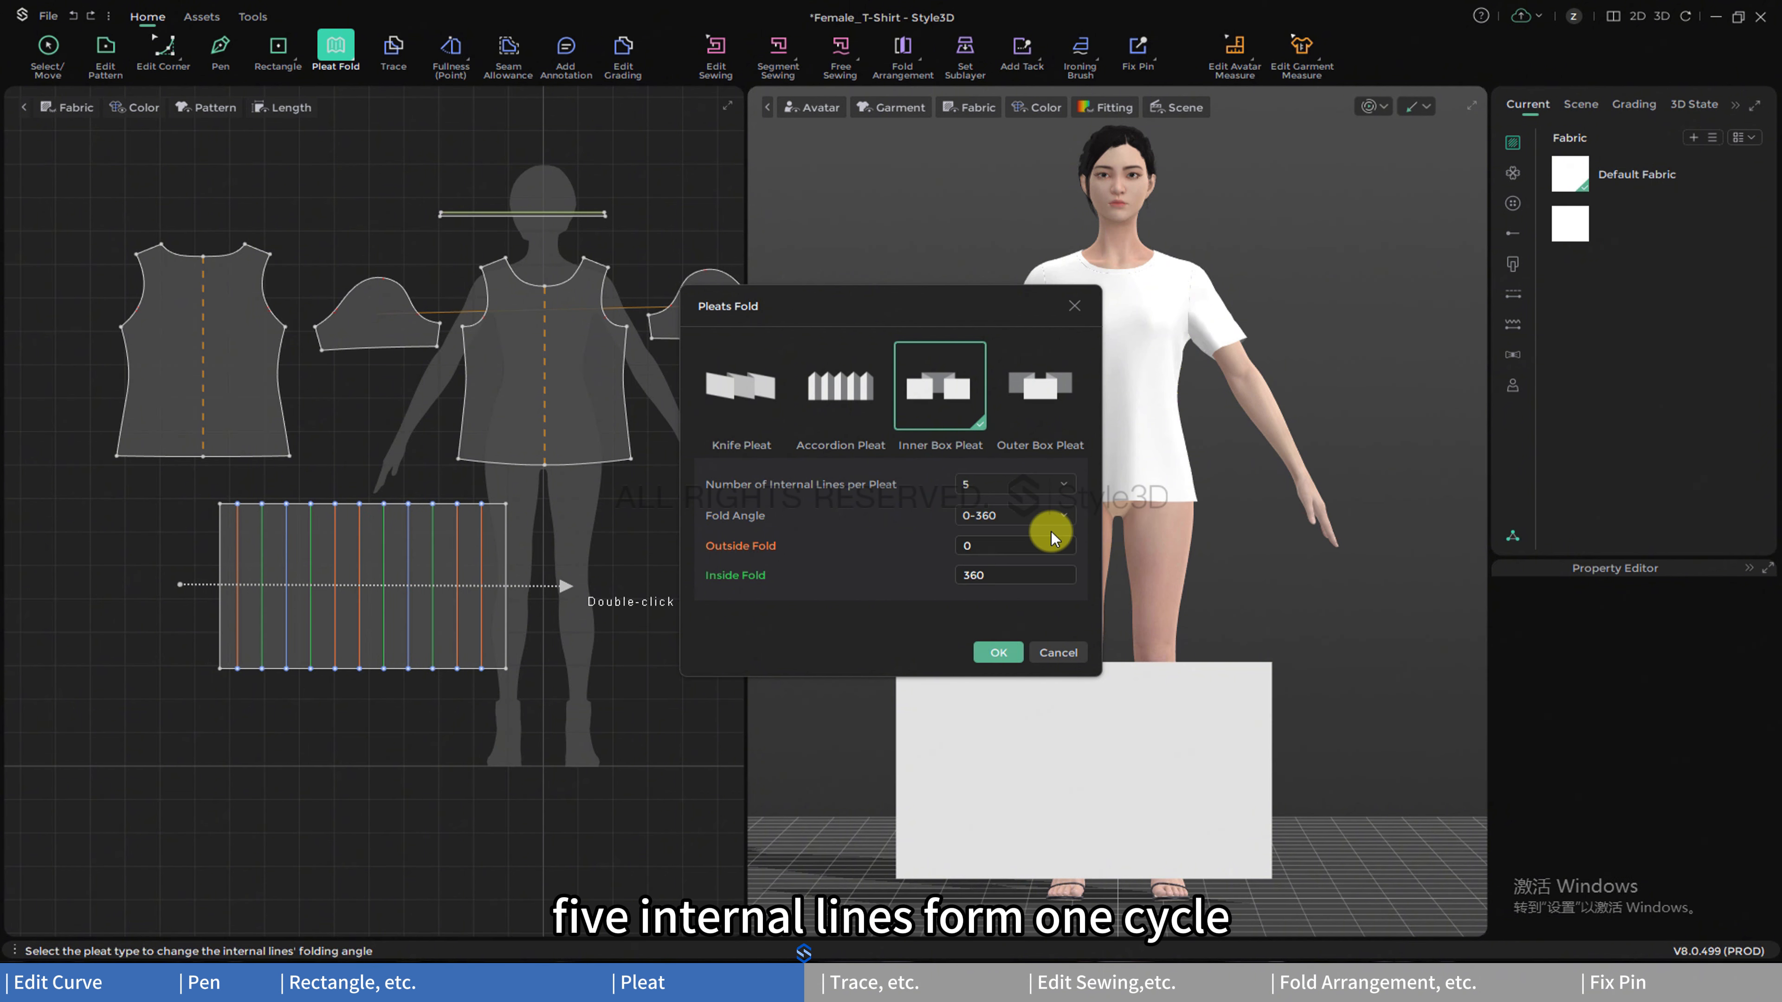
{"action": "left_click", "coordinate": [1069, 489]}
{"action": "left_click", "coordinate": [1052, 554]}
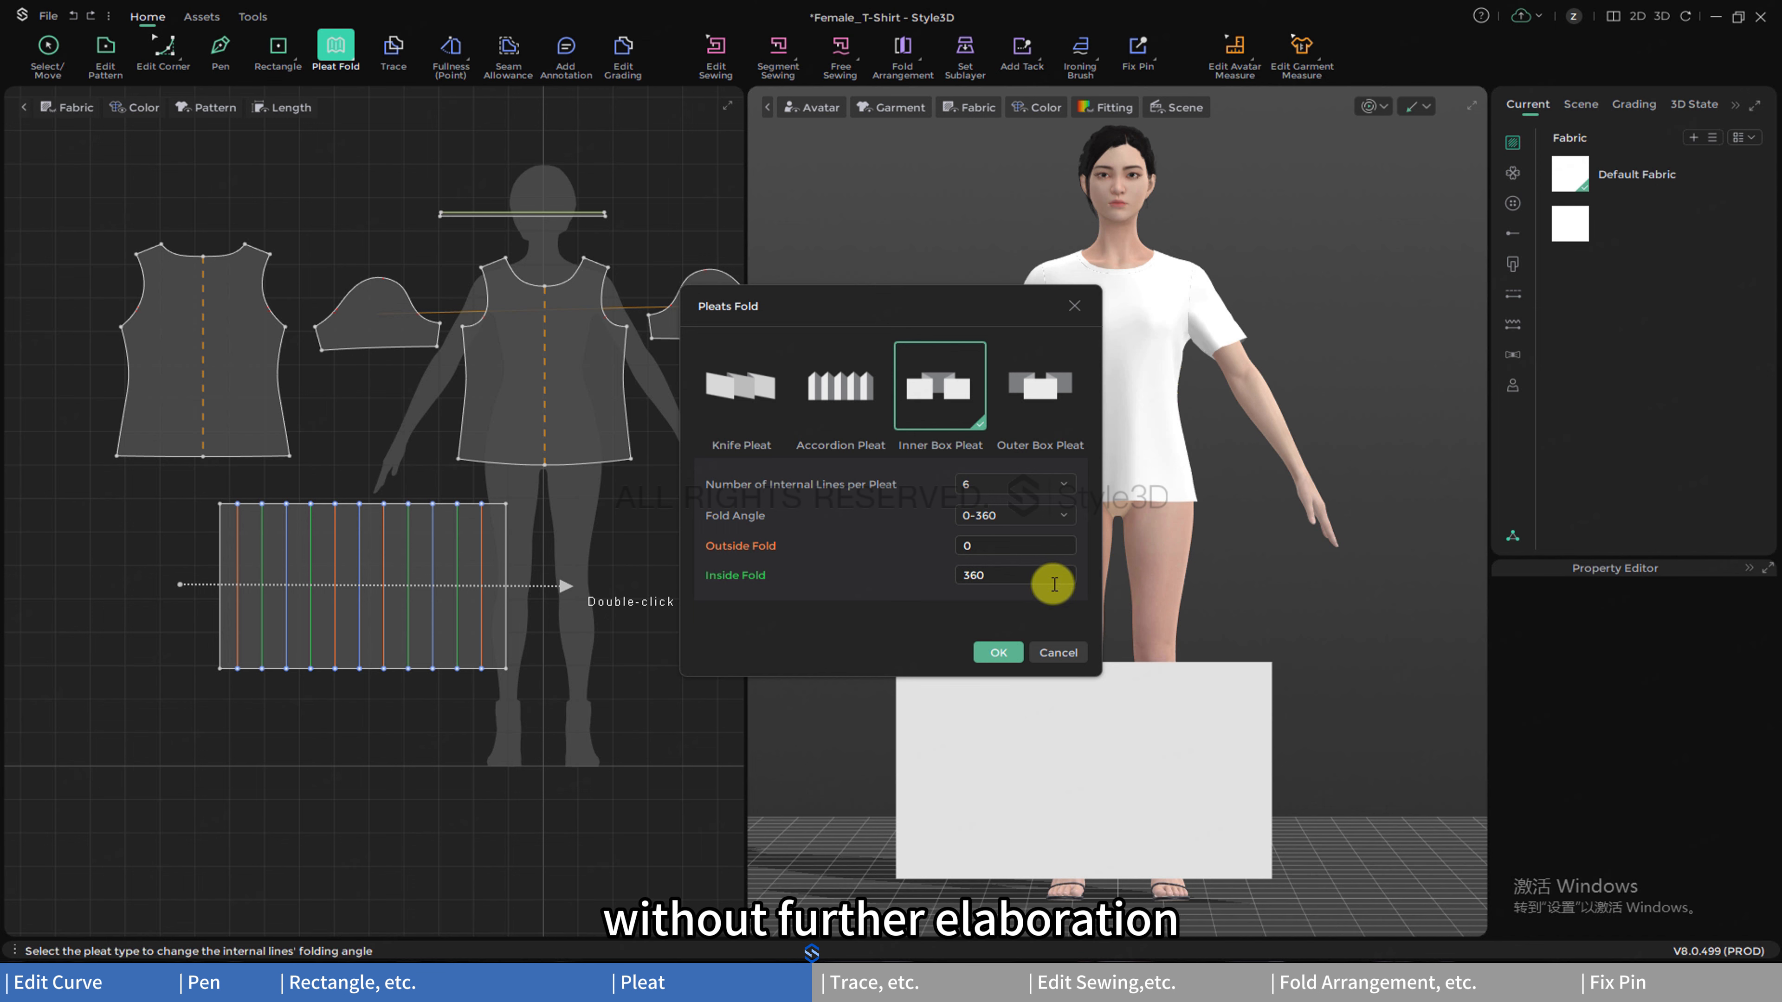
{"action": "left_click", "coordinate": [1058, 648]}
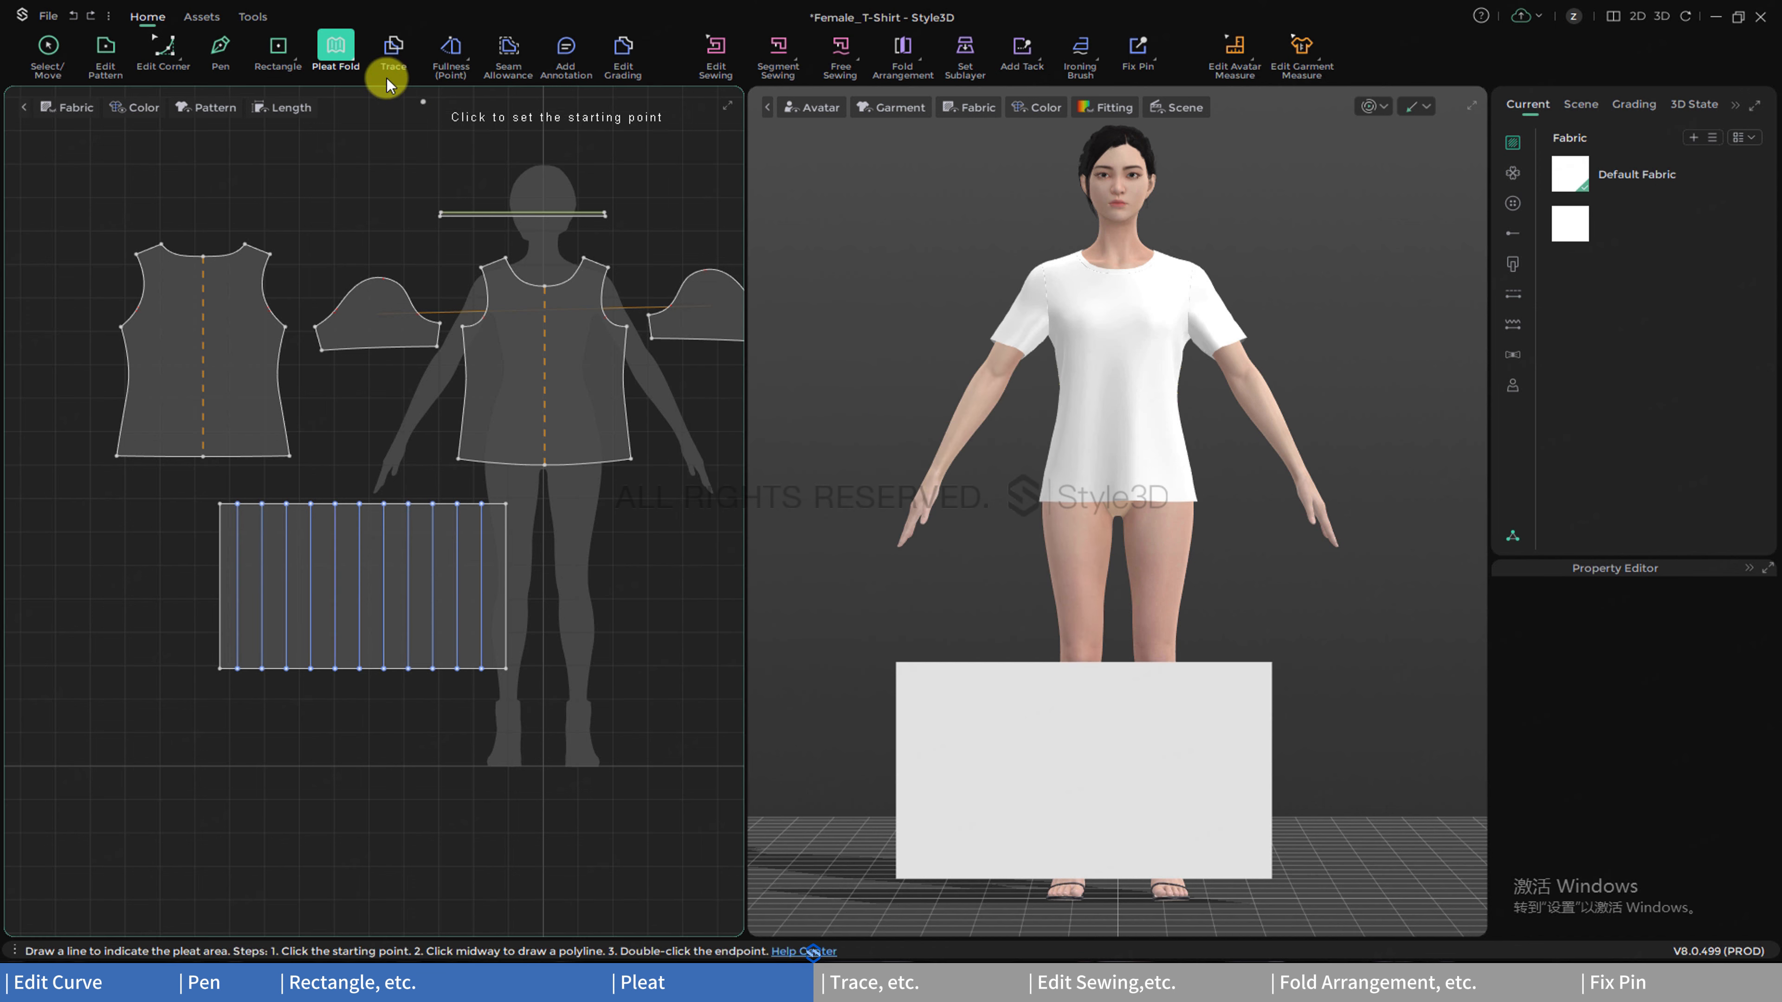
{"action": "left_click", "coordinate": [344, 57]}
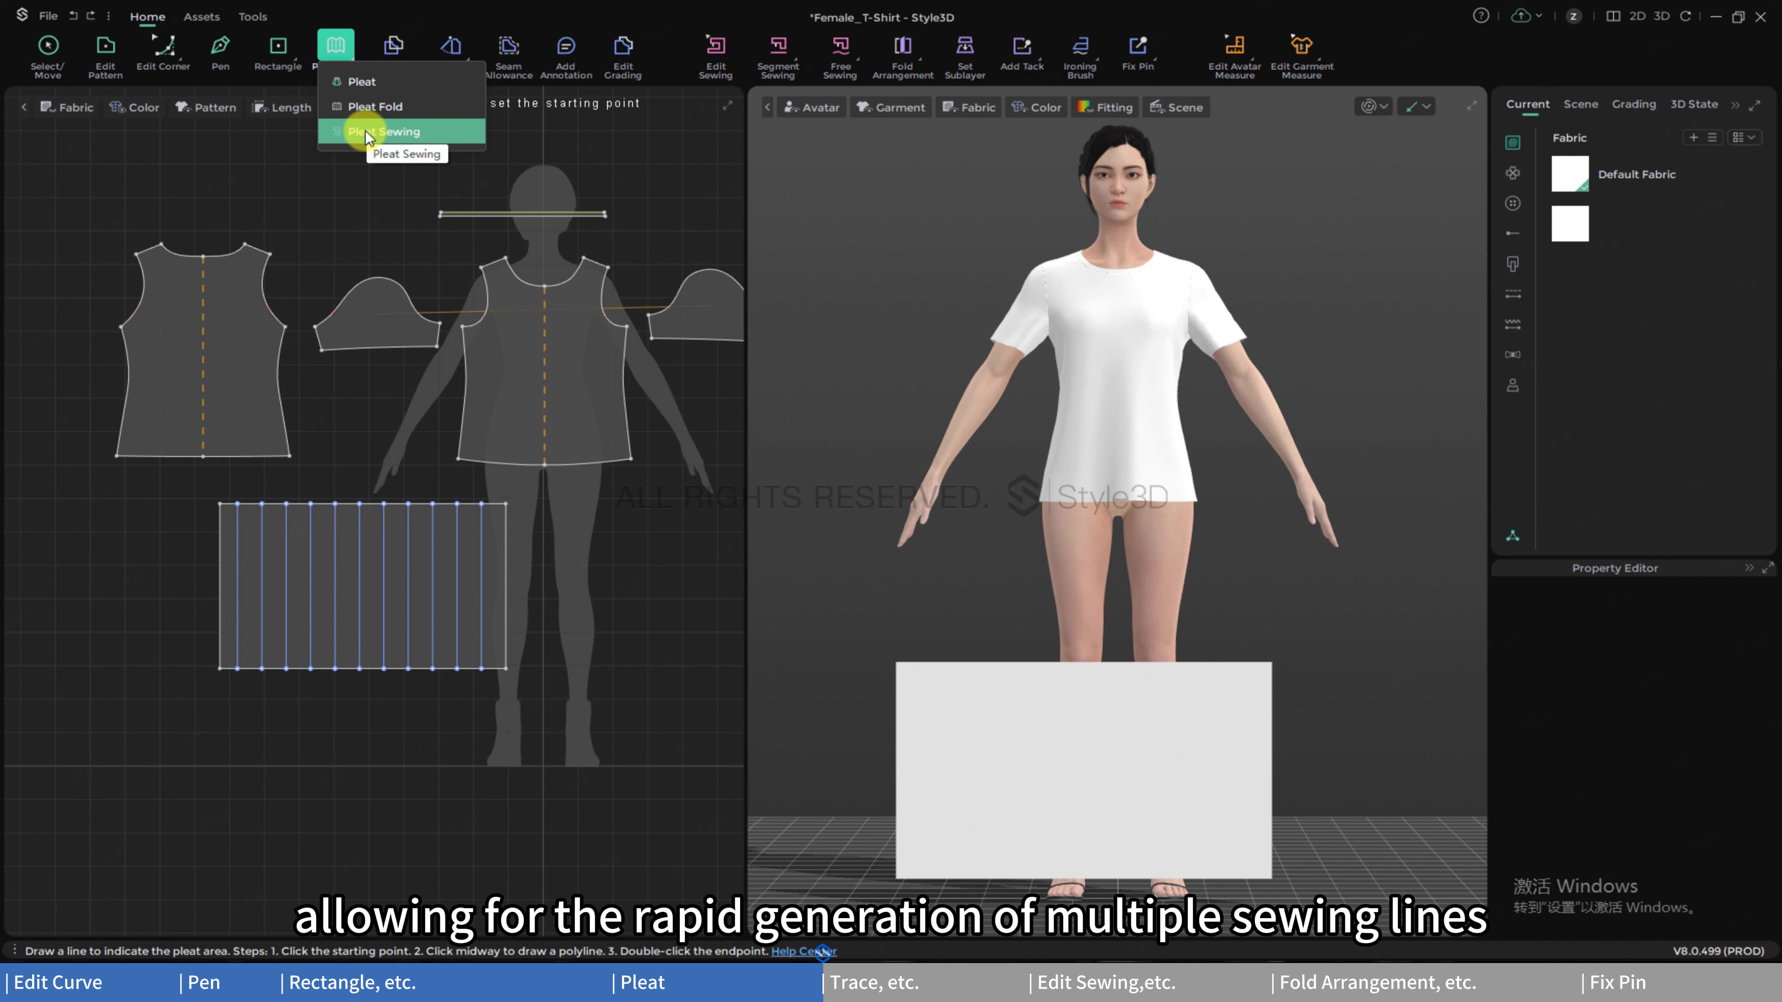
- Using the Trace tool, convert the complete rectangular baseline on the sleeve between the back and front pieces to an internal line/shape
{"action": "left_click", "coordinate": [393, 46]}
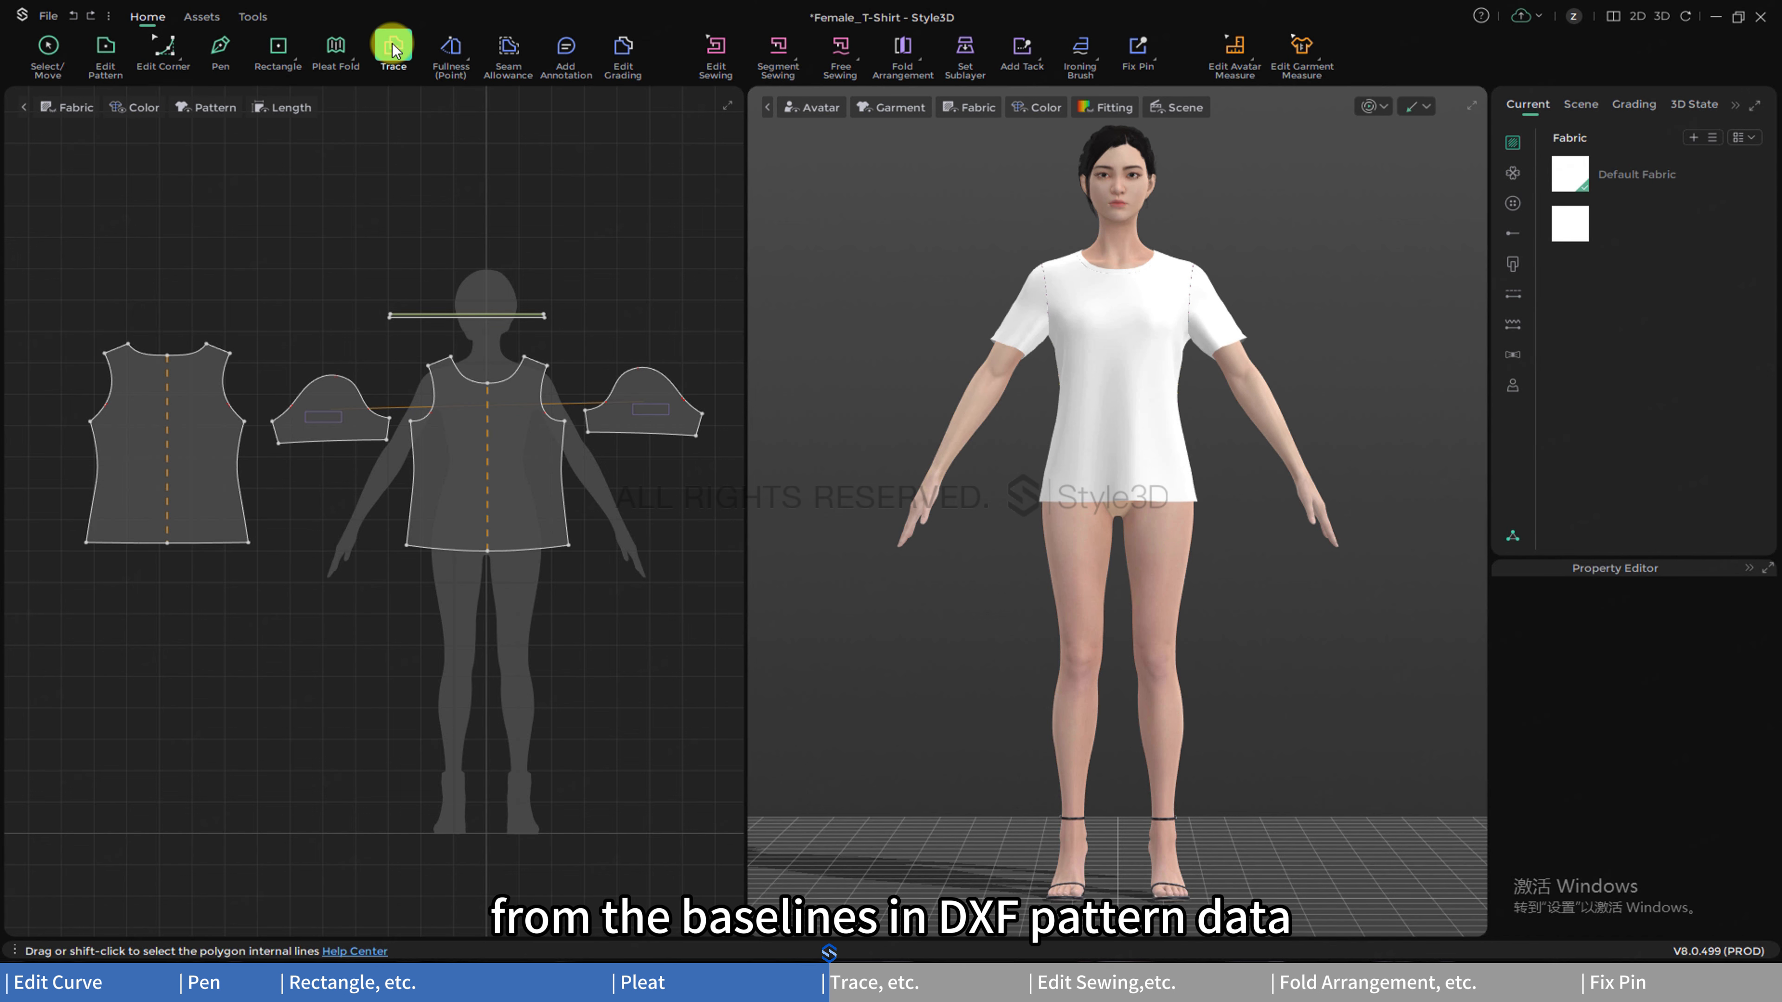
{"action": "scroll", "coordinate": [329, 421], "scroll_direction": "up", "scroll_amount": 5}
{"action": "right_click", "coordinate": [351, 416]}
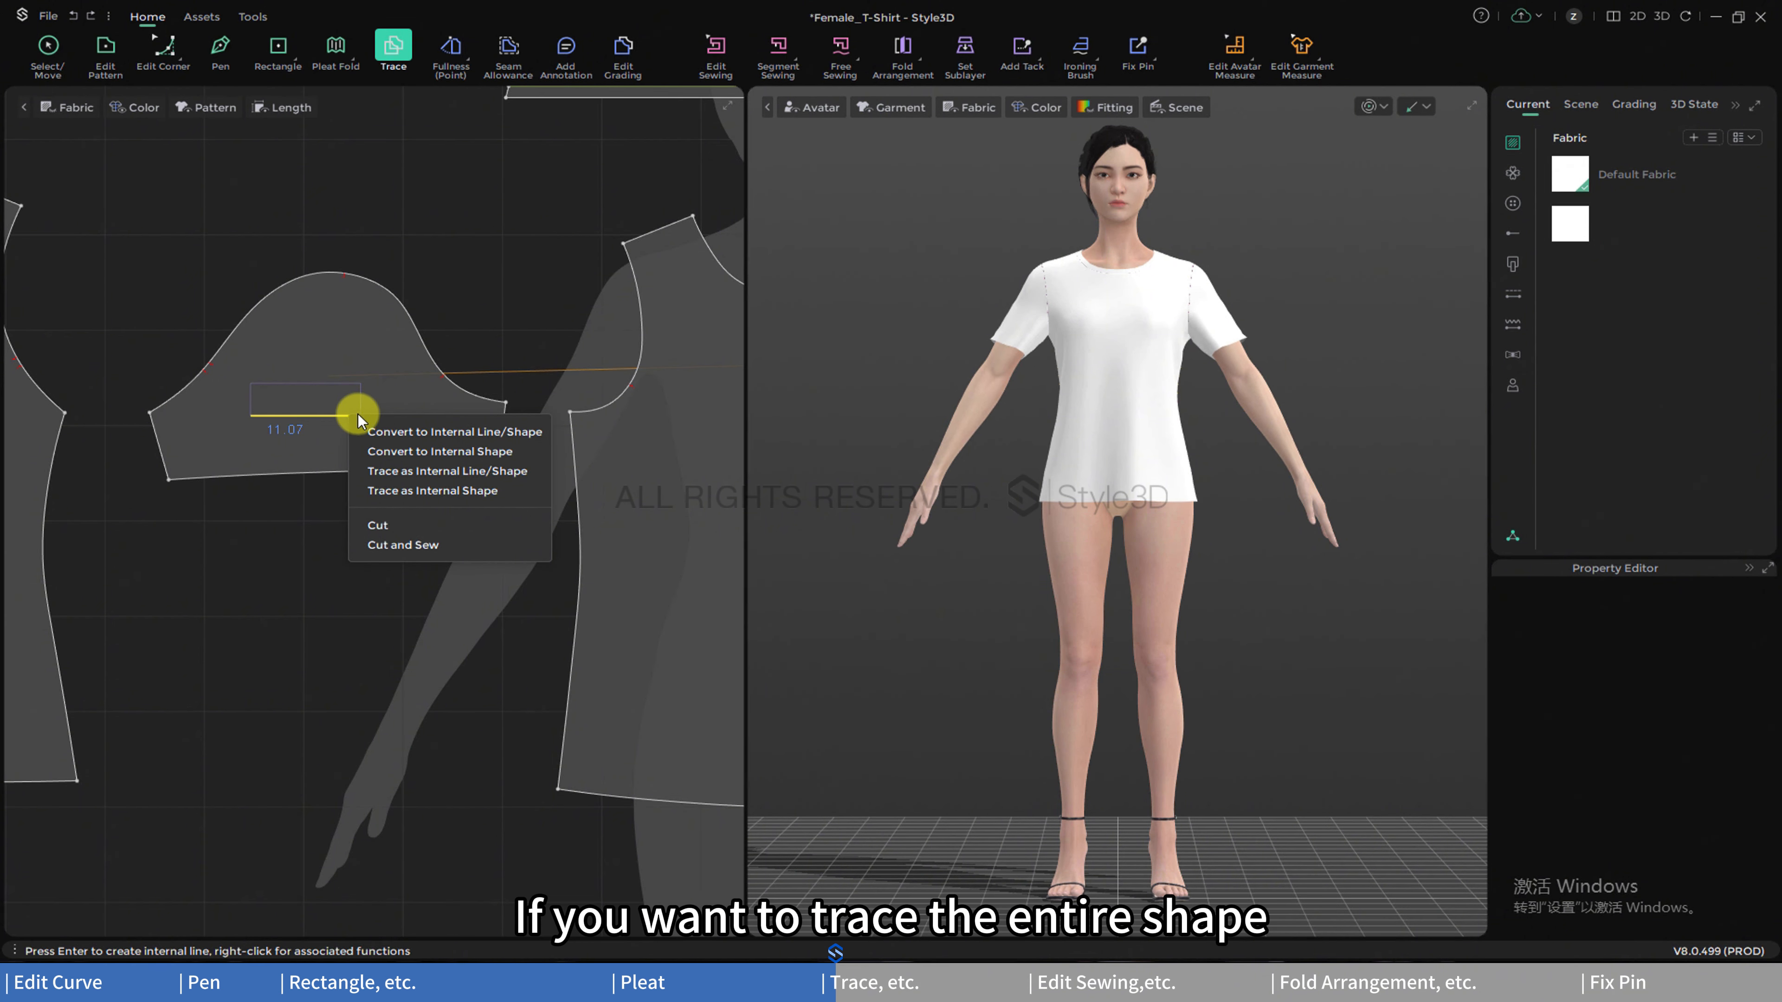
{"action": "left_click", "coordinate": [323, 438]}
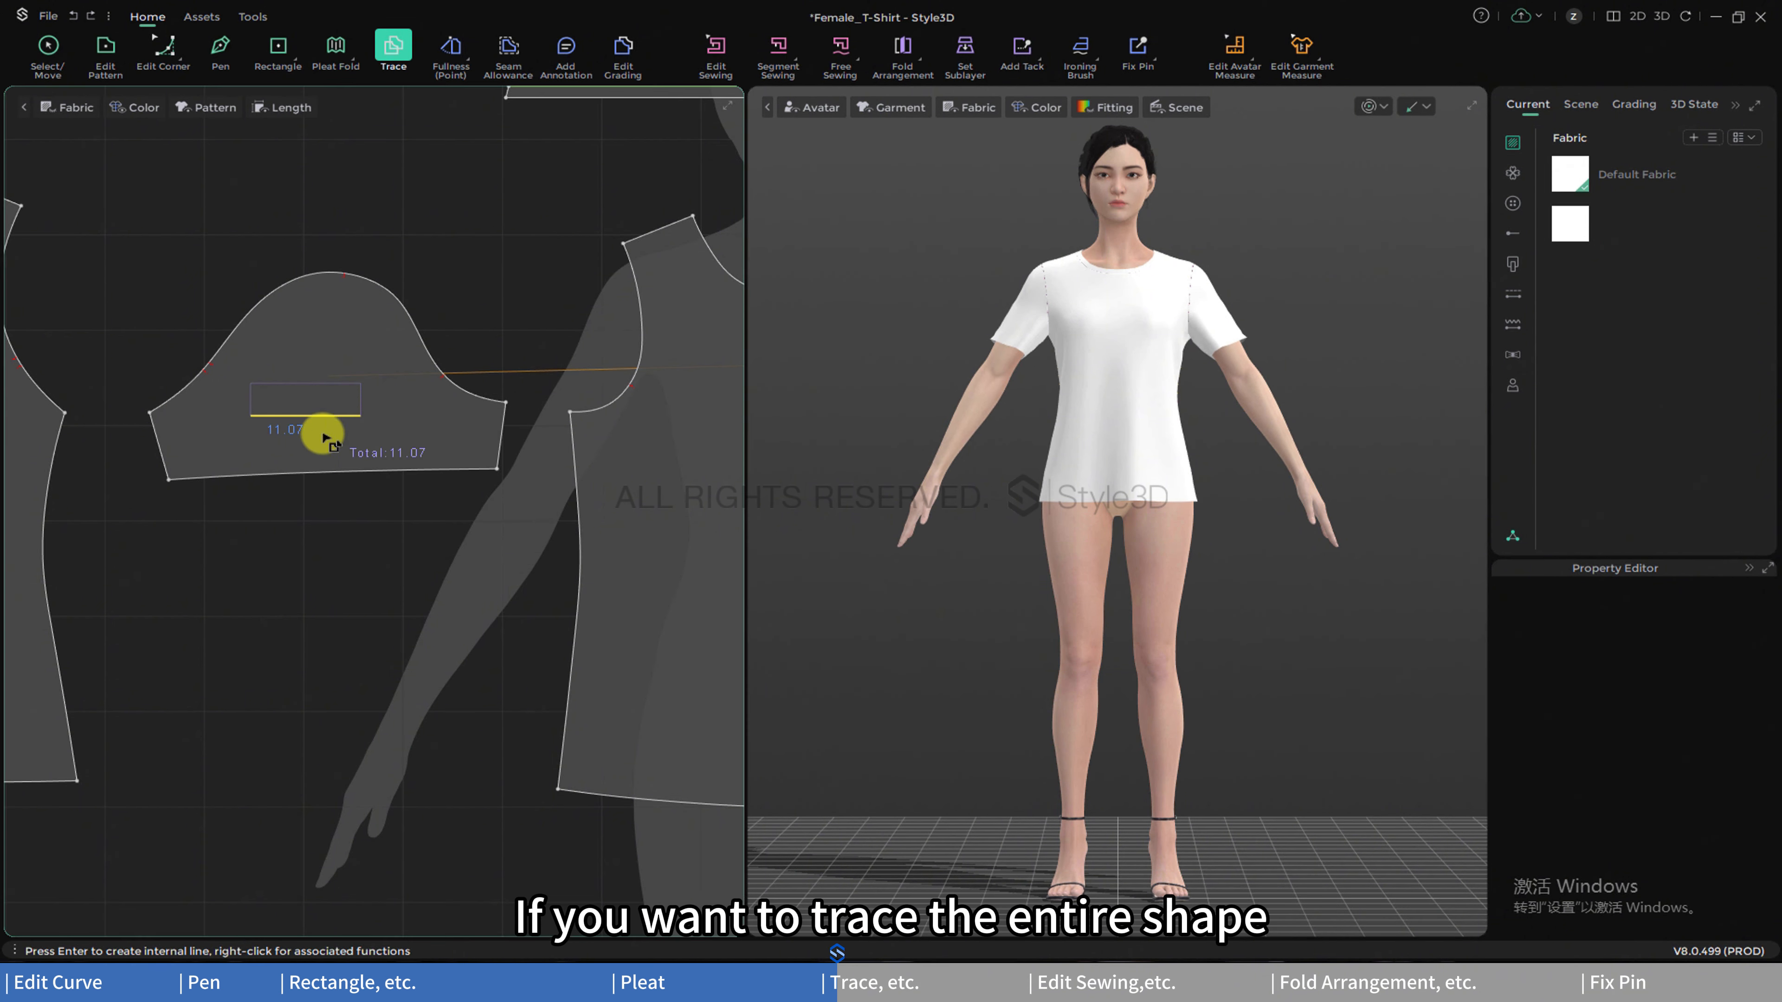
{"action": "double_click", "coordinate": [325, 417]}
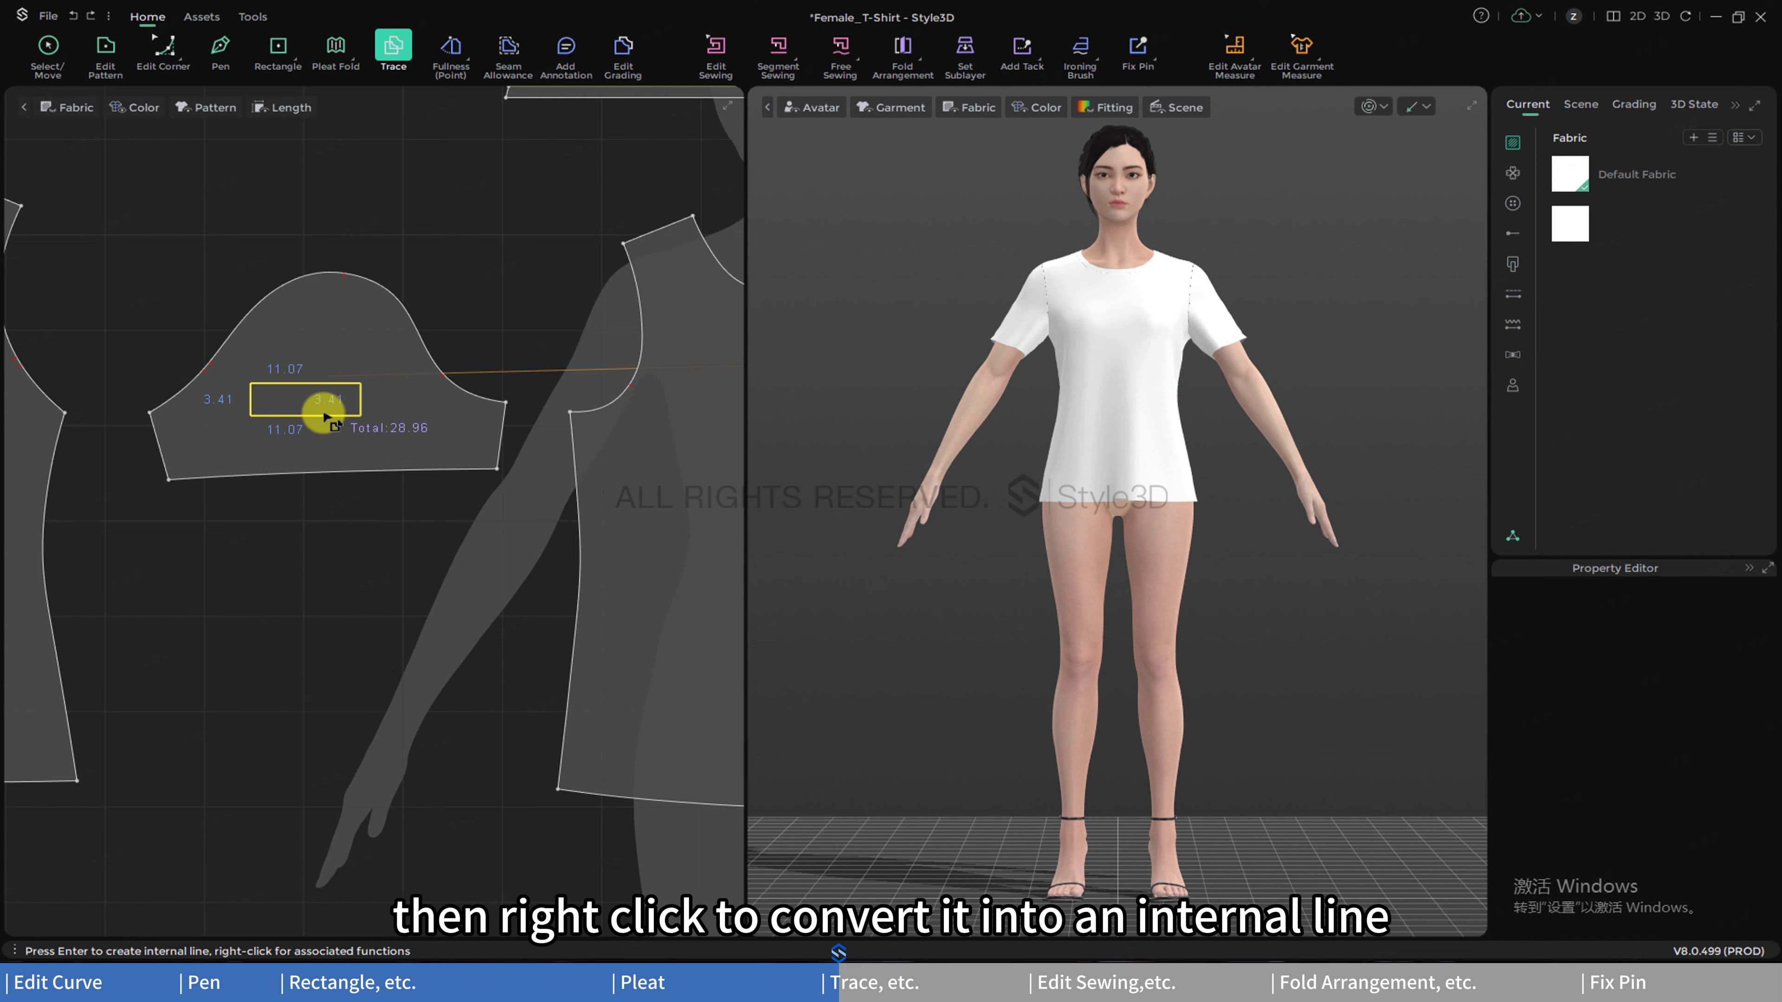
{"action": "right_click", "coordinate": [325, 416]}
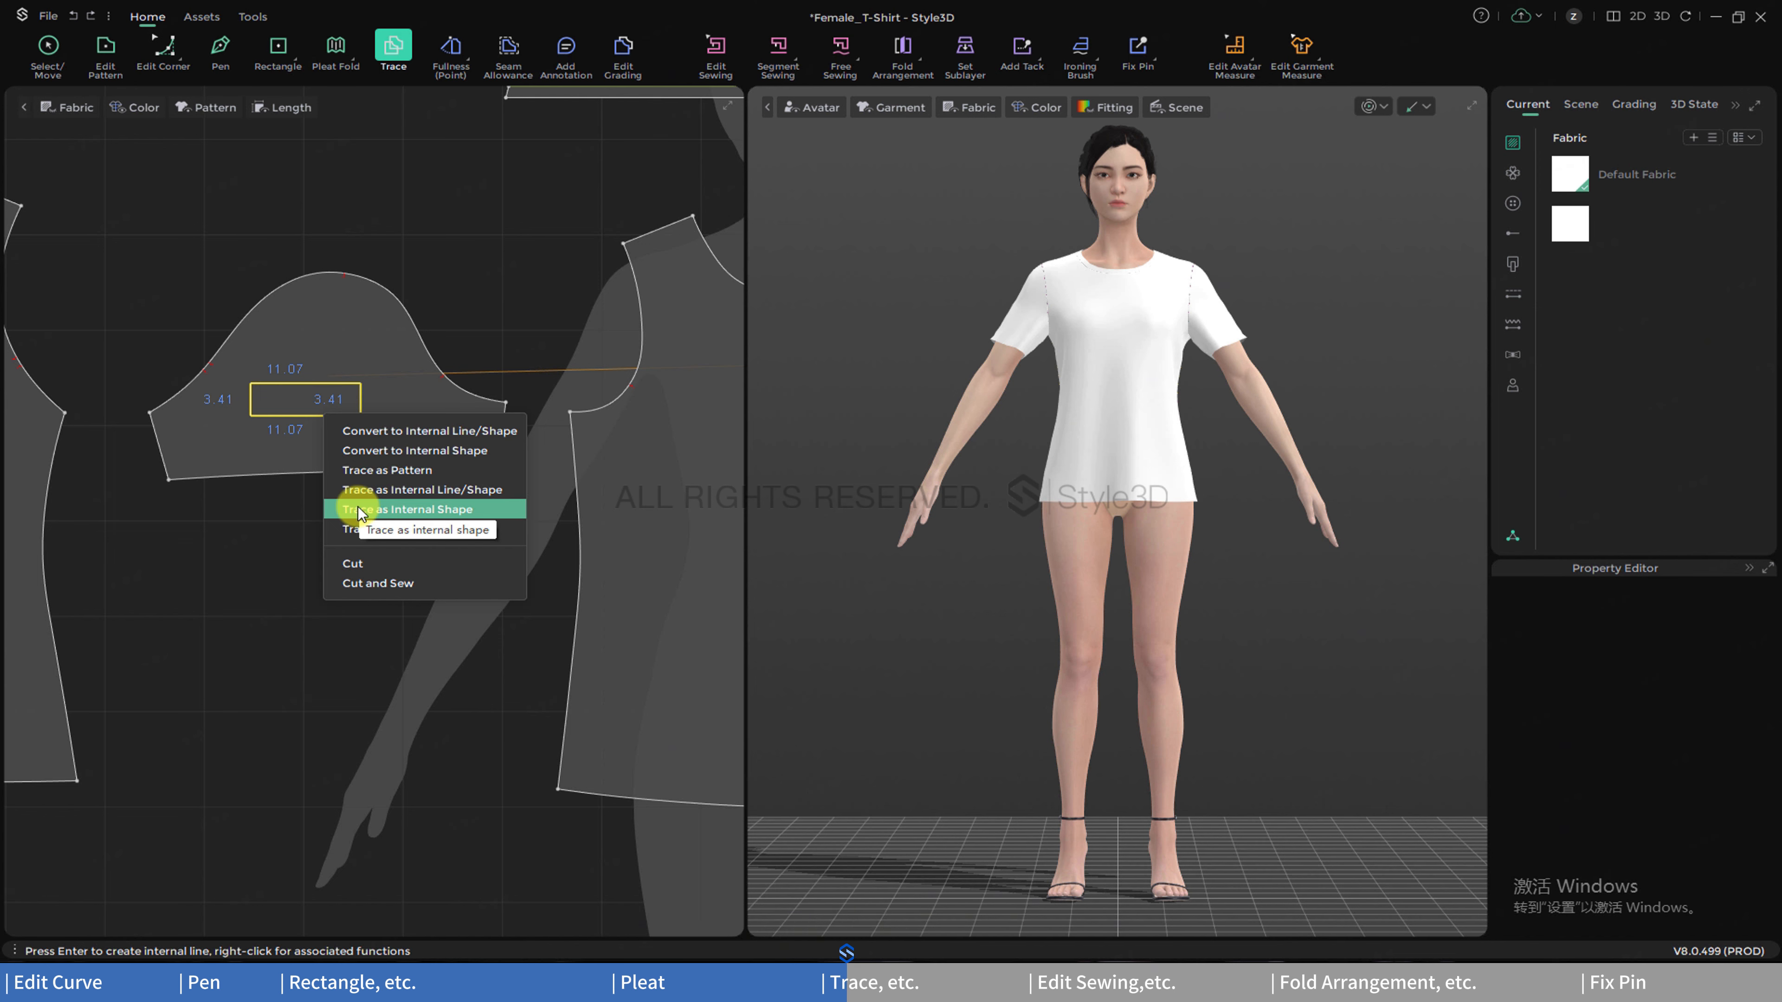
{"action": "left_click", "coordinate": [377, 431]}
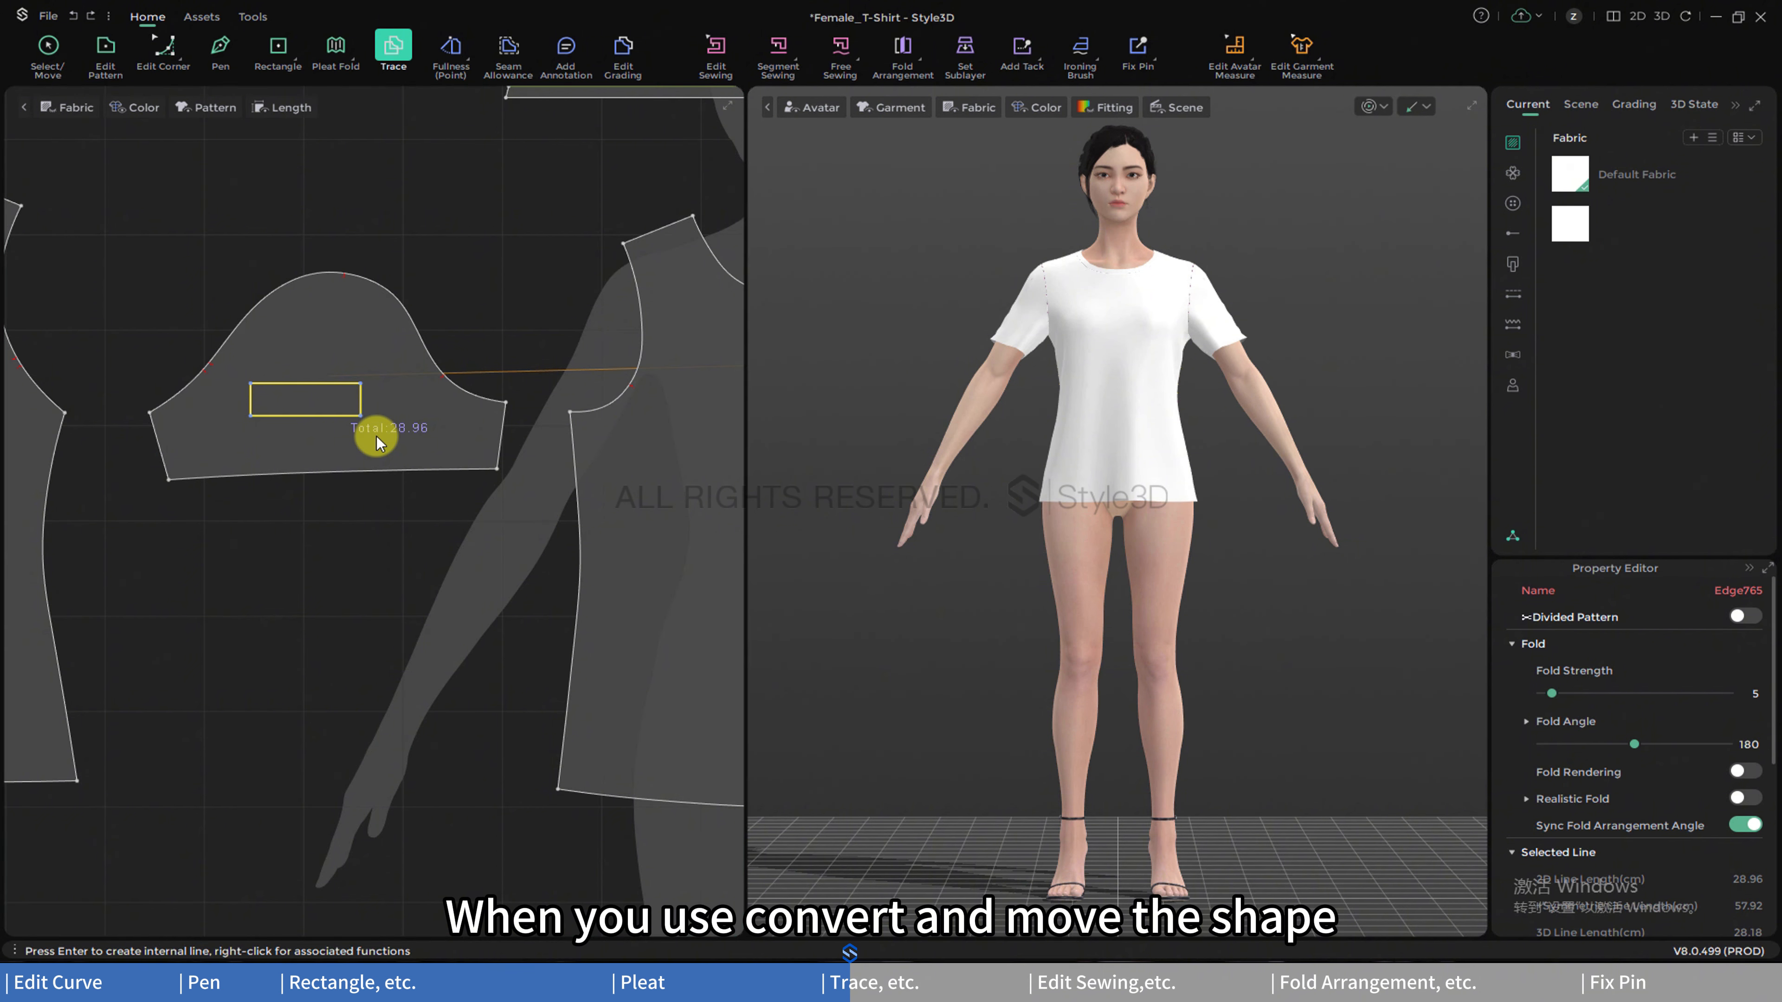
- Move the converted rectangle toward the sleeve's lower left corner with Edit Pattern
{"action": "left_click", "coordinate": [104, 48]}
{"action": "left_click", "coordinate": [286, 384]}
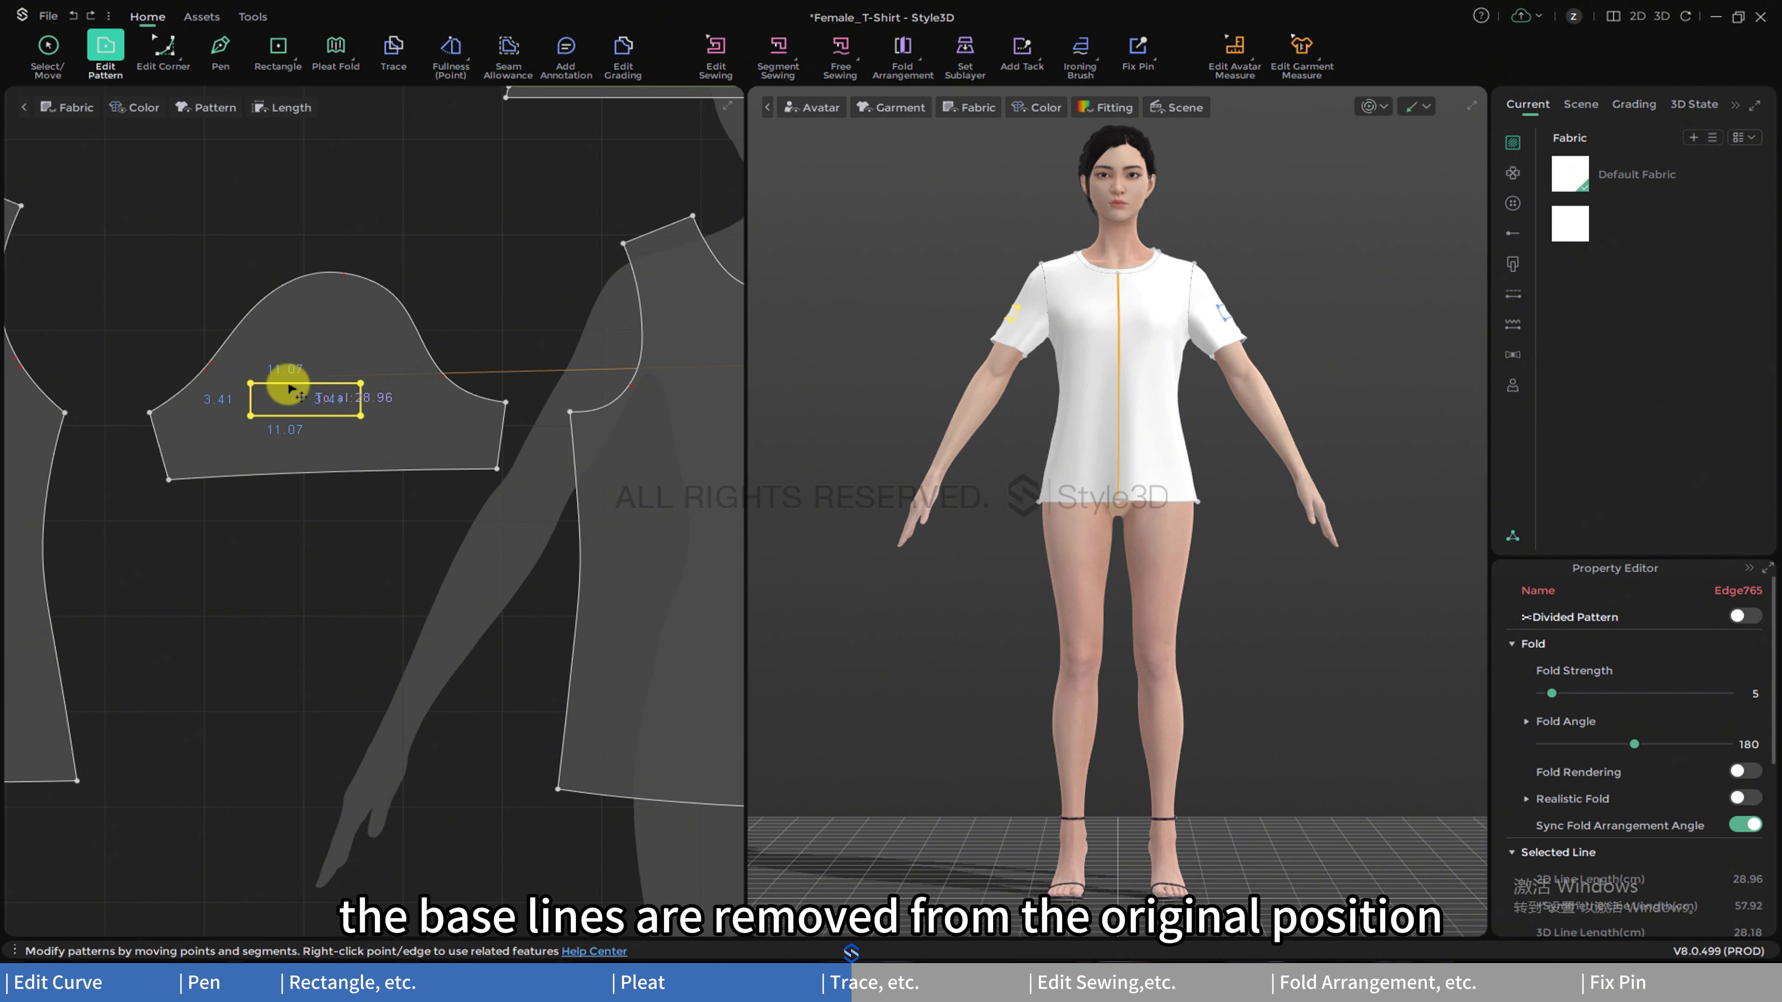
{"action": "left_click_drag", "start_coordinate": [286, 385], "coordinate": [216, 425]}
- Trace the sleeve's rectangular baseline as an internal line/shape and move the traced rectangle down and to the left
{"action": "left_click", "coordinate": [379, 393]}
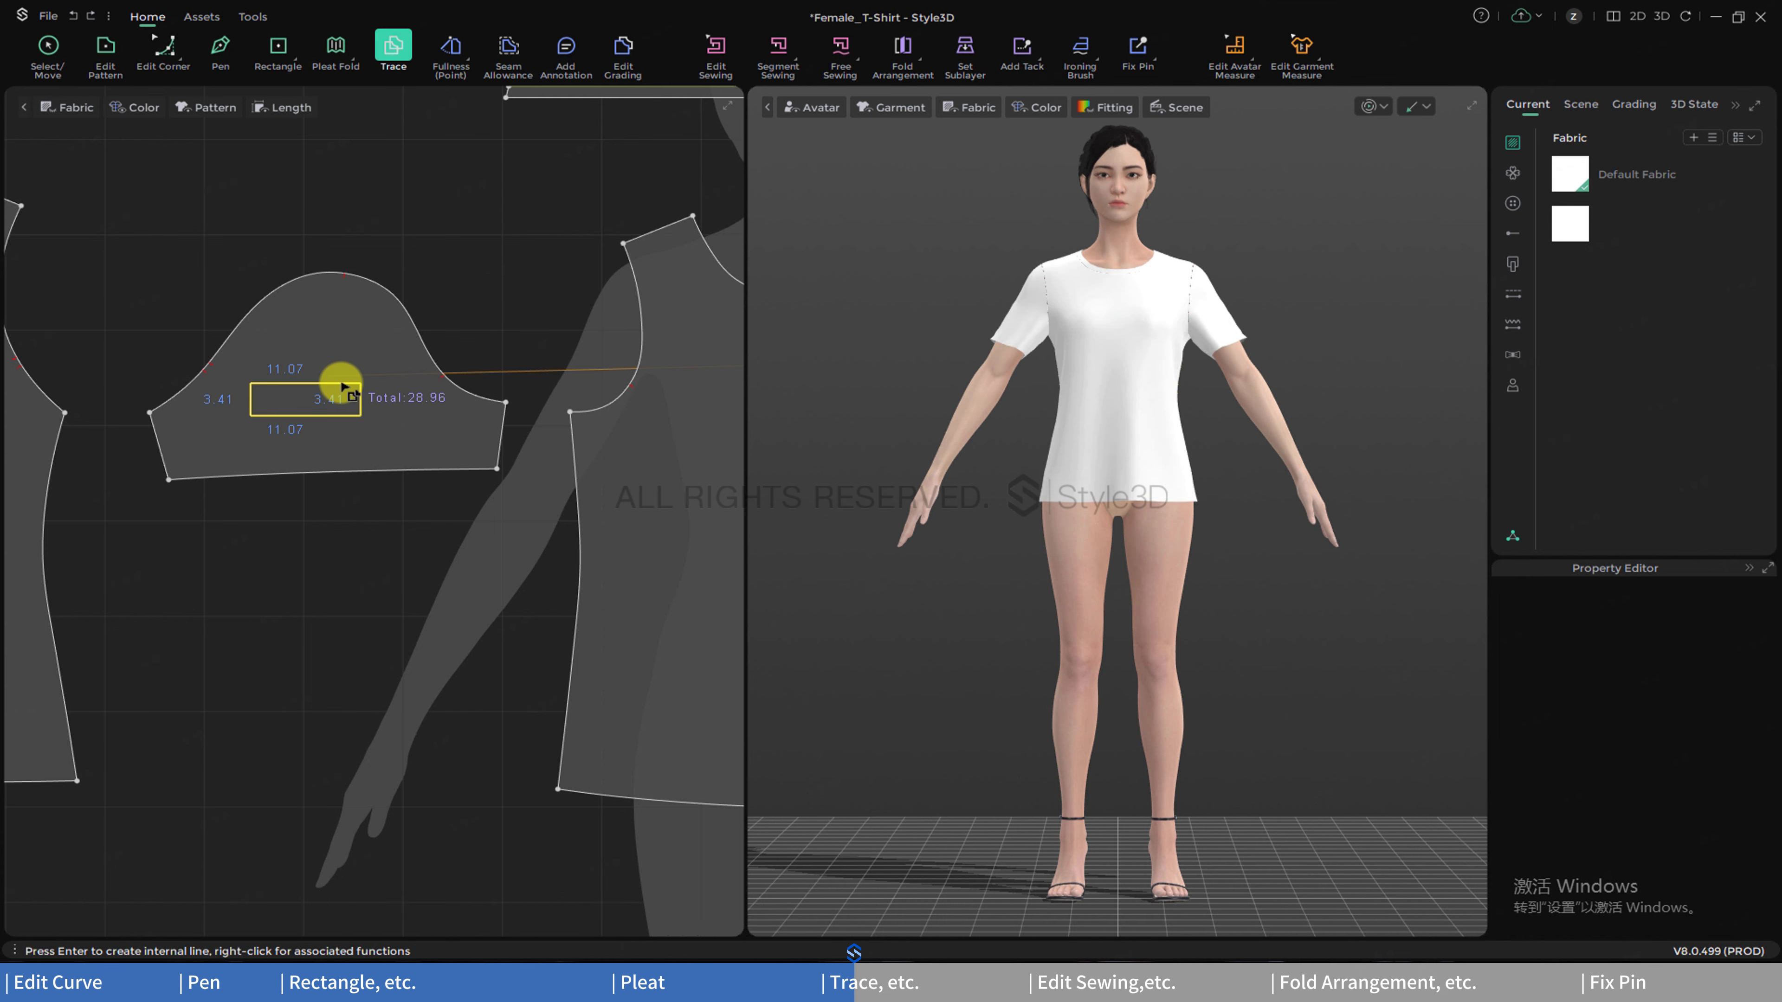
{"action": "right_click", "coordinate": [344, 386]}
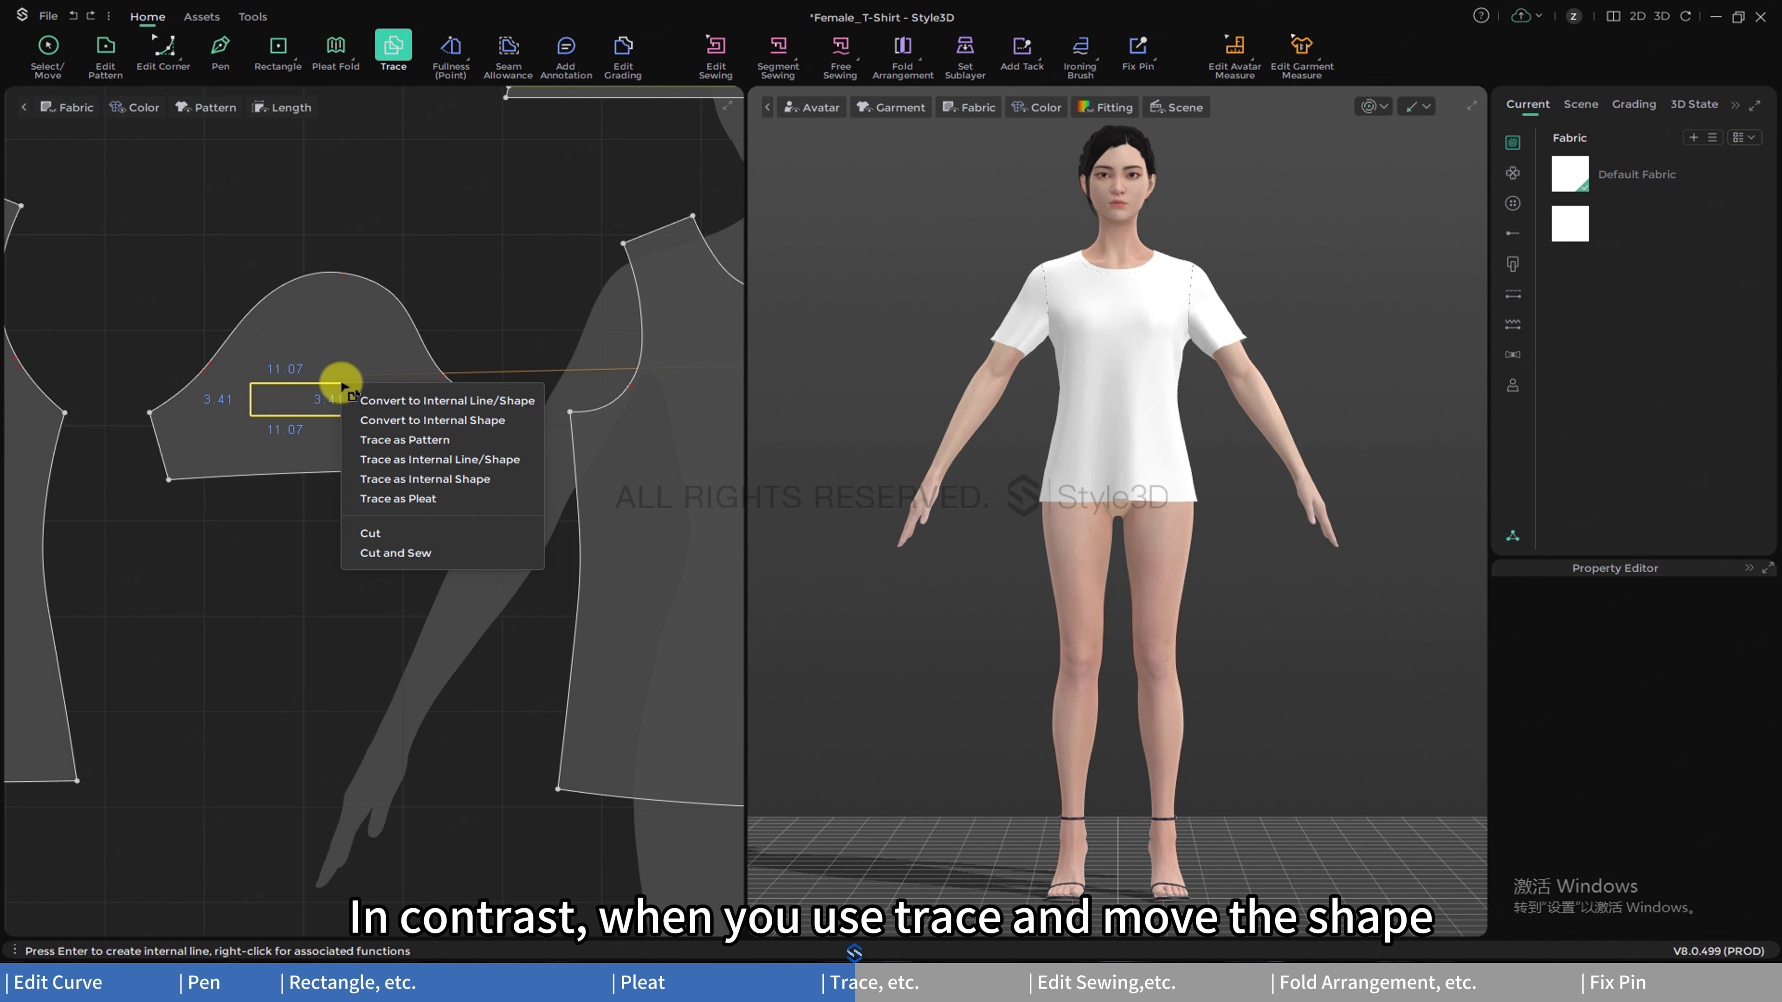
{"action": "left_click", "coordinate": [401, 465]}
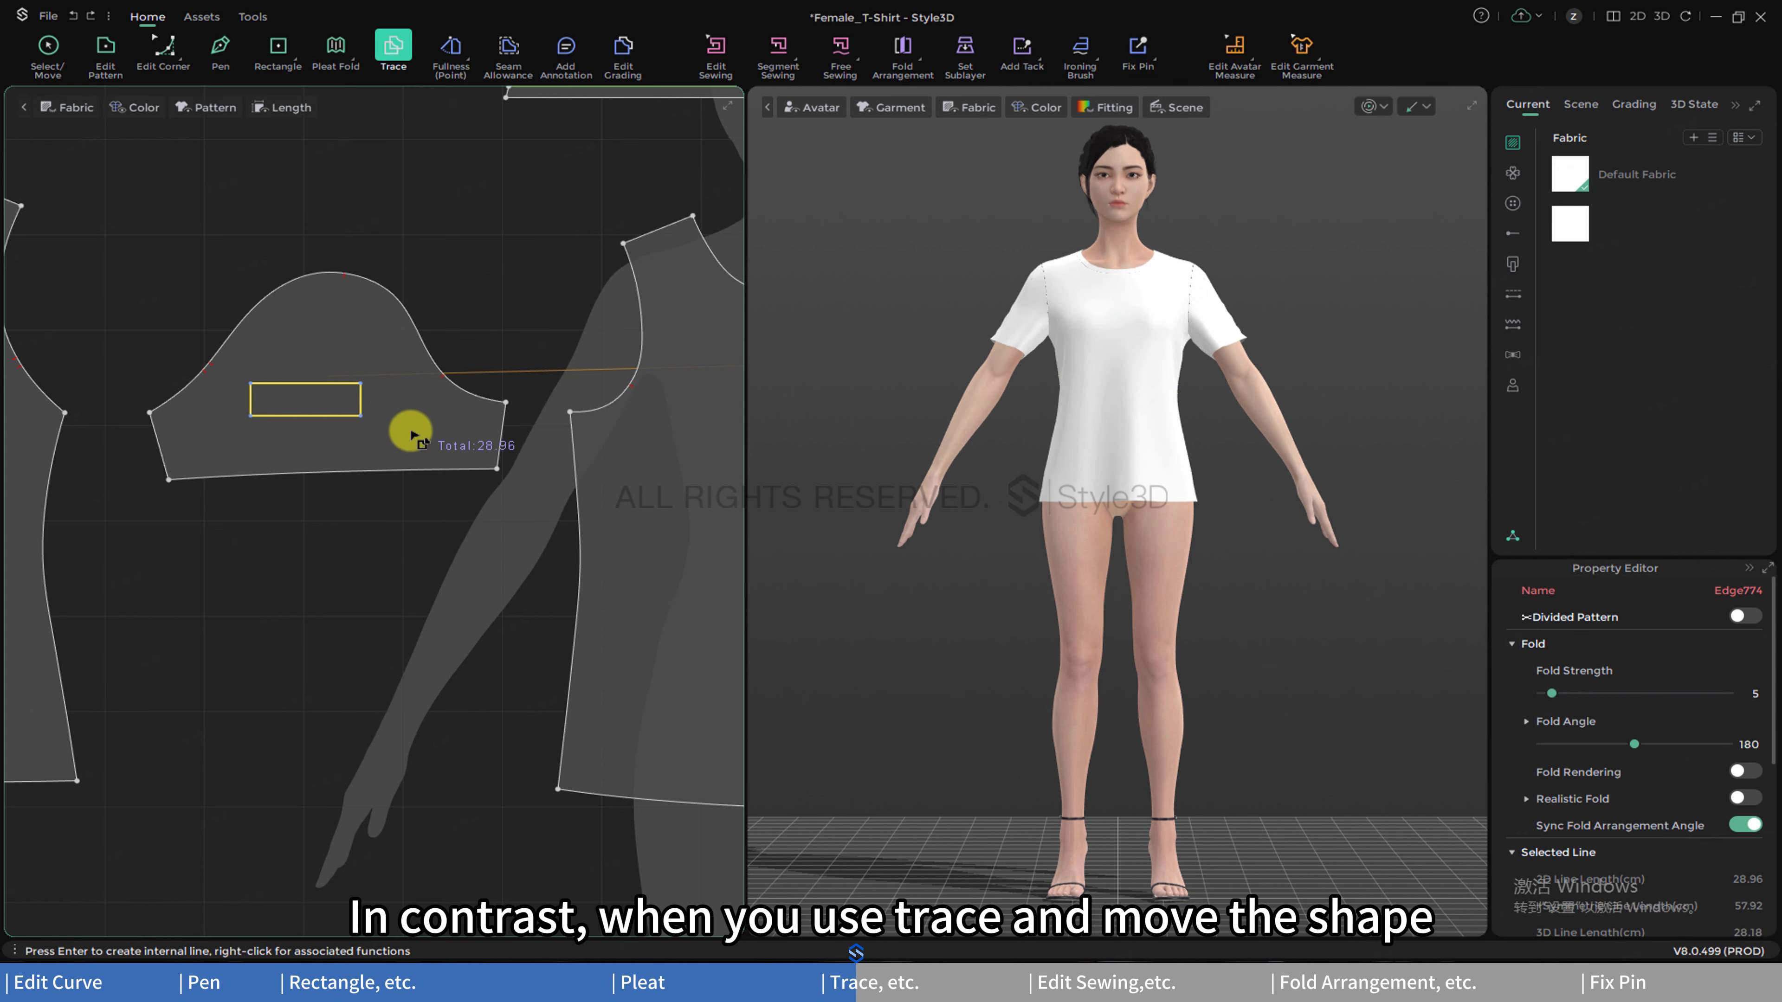
{"action": "key", "text": "z"}
{"action": "left_click", "coordinate": [317, 382]}
{"action": "left_click_drag", "start_coordinate": [298, 386], "coordinate": [248, 408]}
- Trace the sleeve's closed rectangular baseline as a pattern and place the new piece just below the sleeve
{"action": "left_click", "coordinate": [426, 396]}
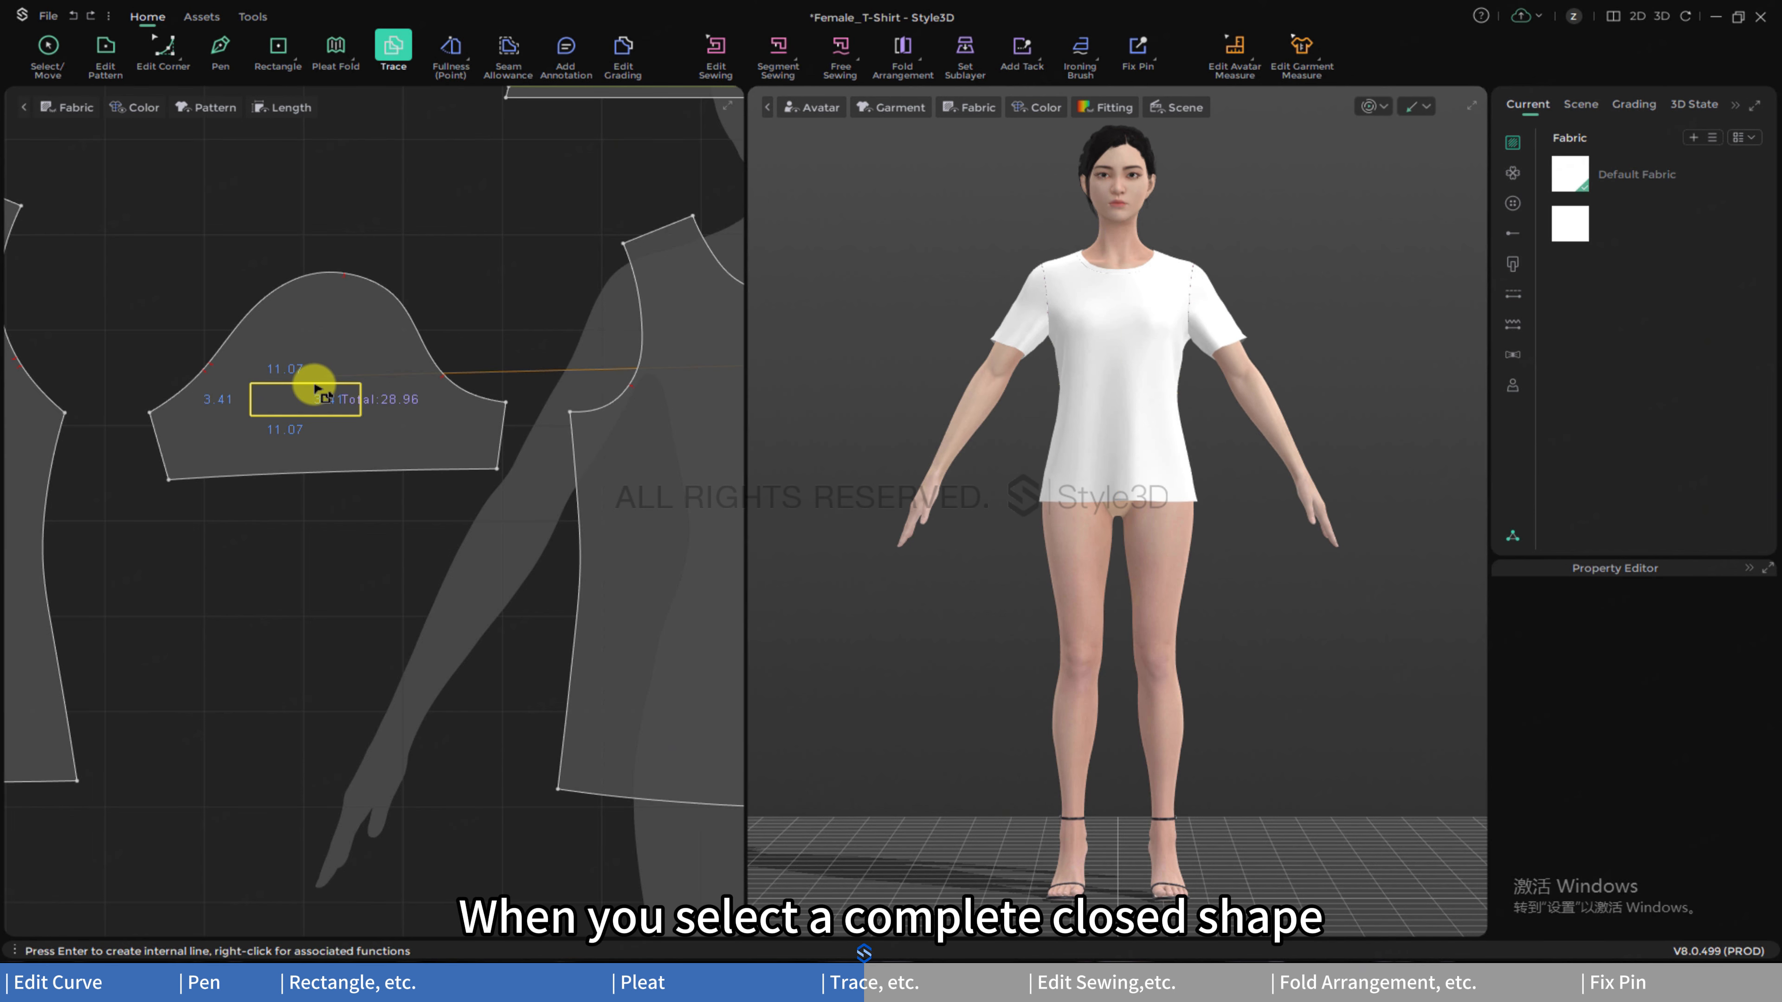
{"action": "right_click", "coordinate": [317, 391]}
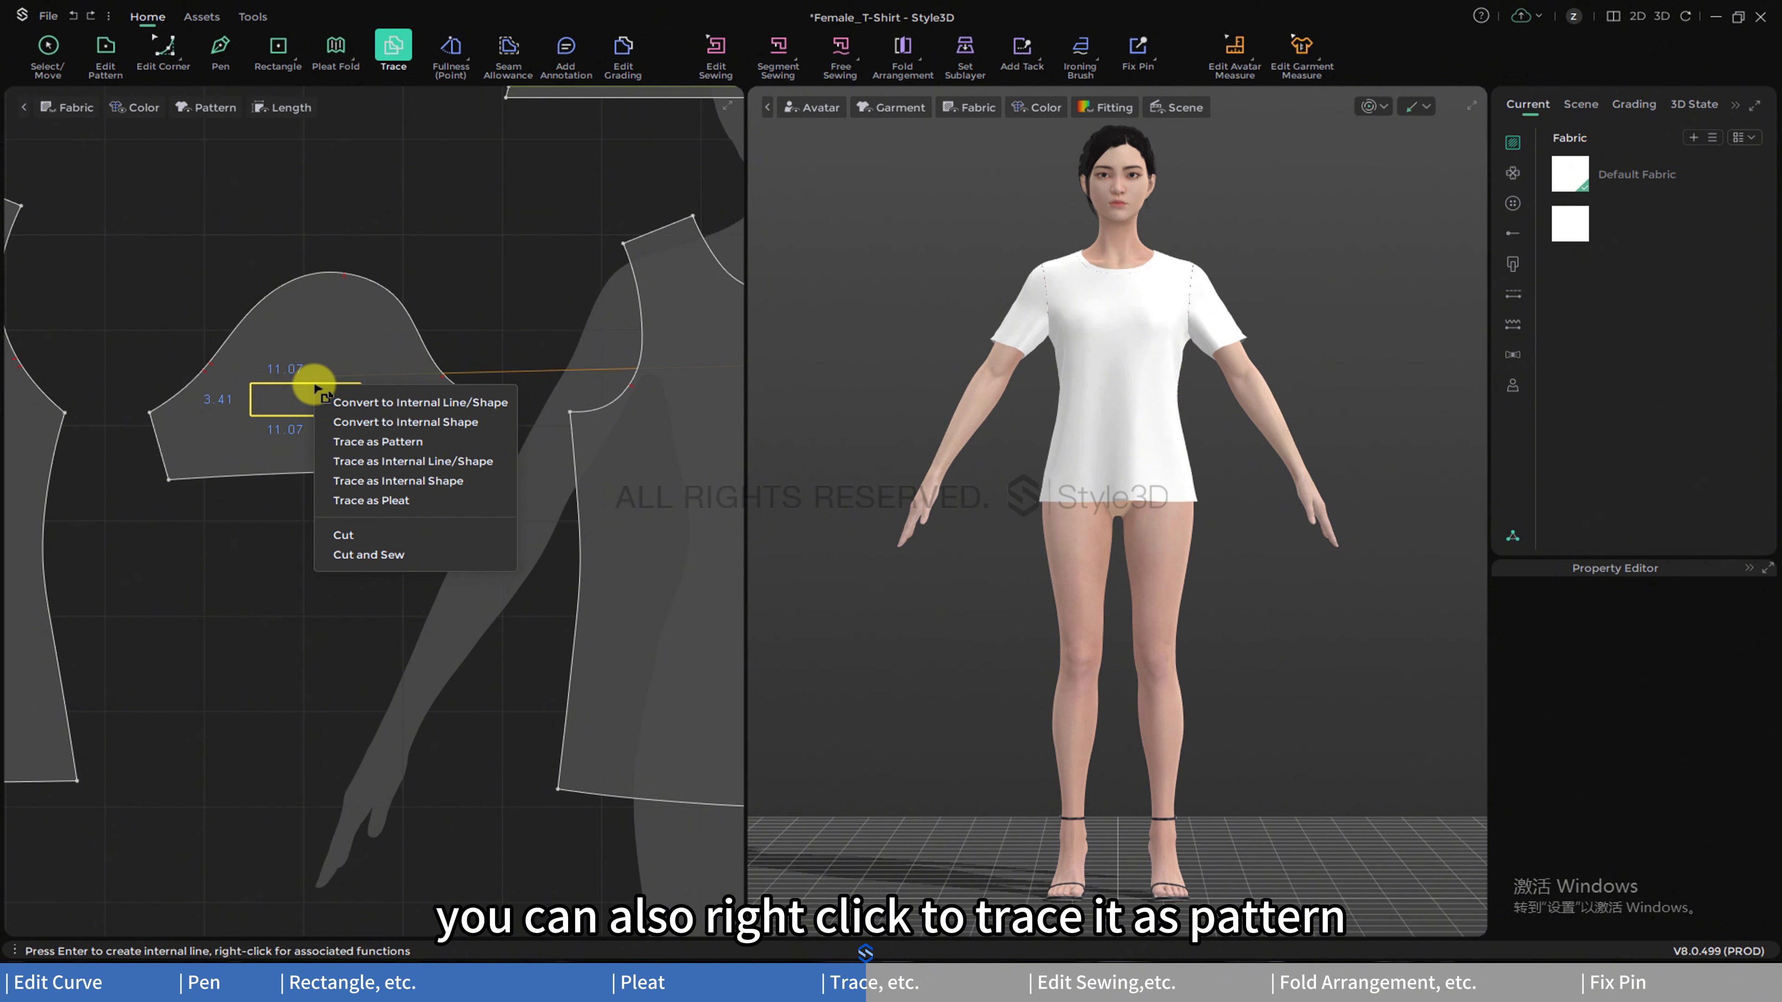
{"action": "left_click", "coordinate": [344, 443]}
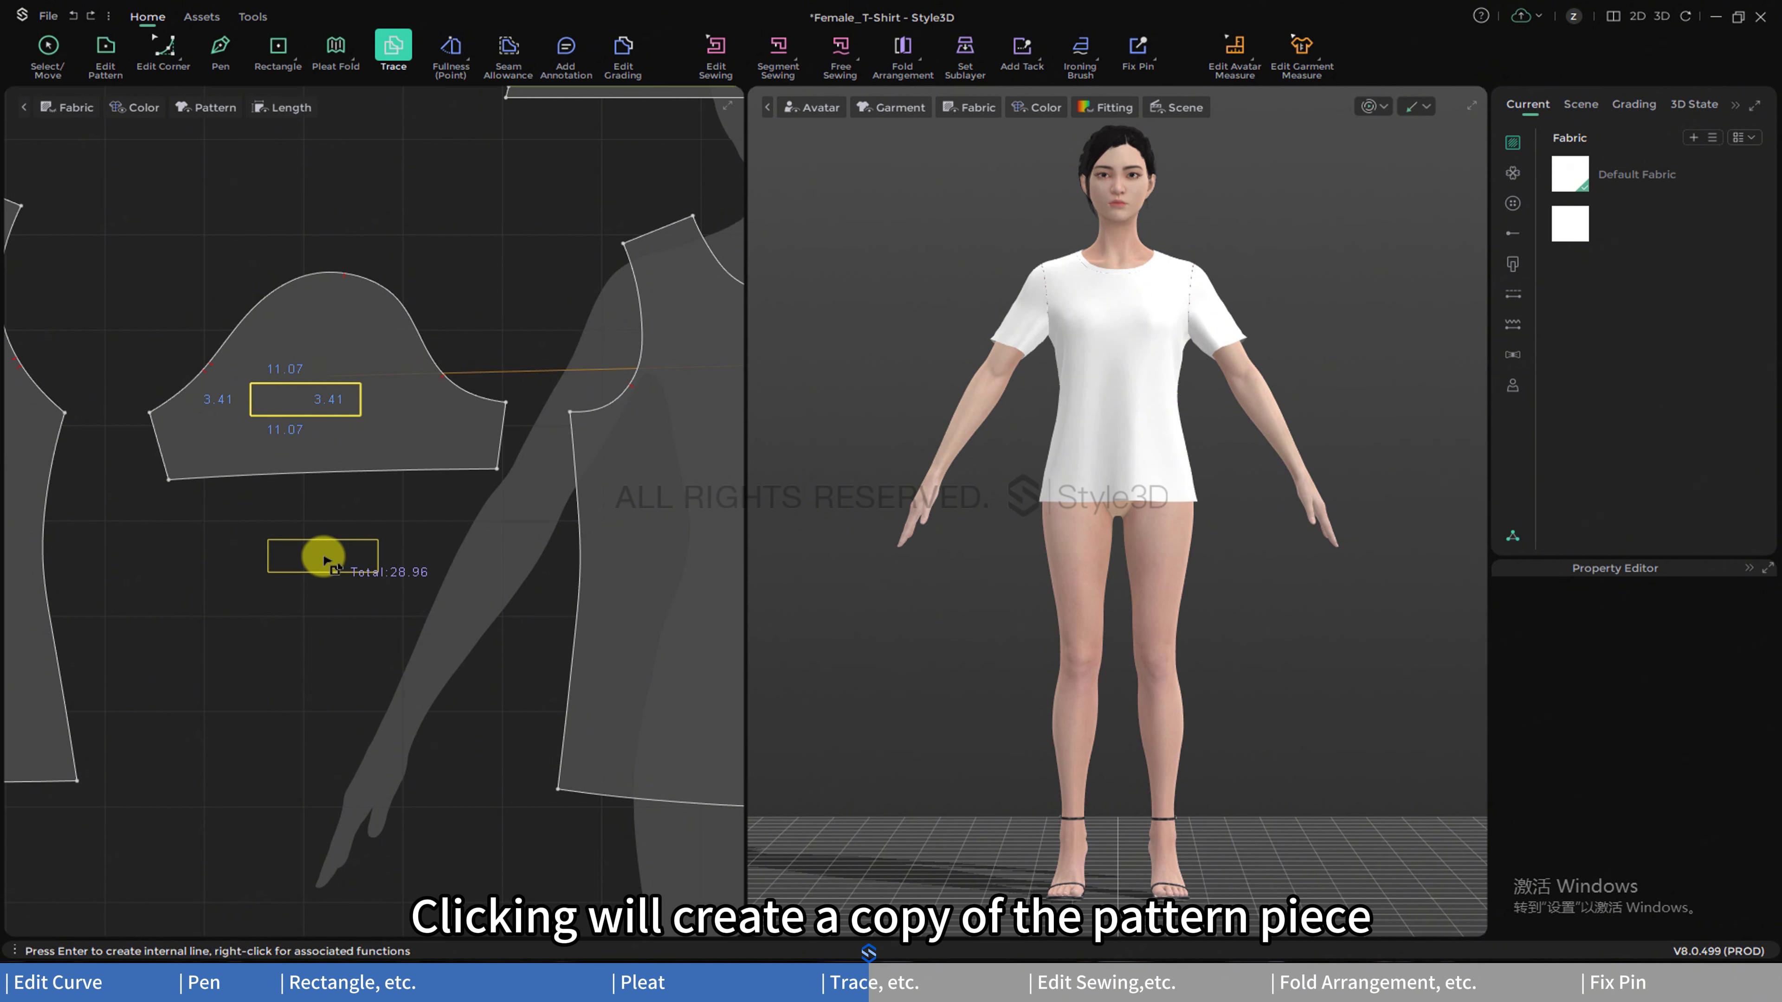
{"action": "left_click", "coordinate": [324, 560]}
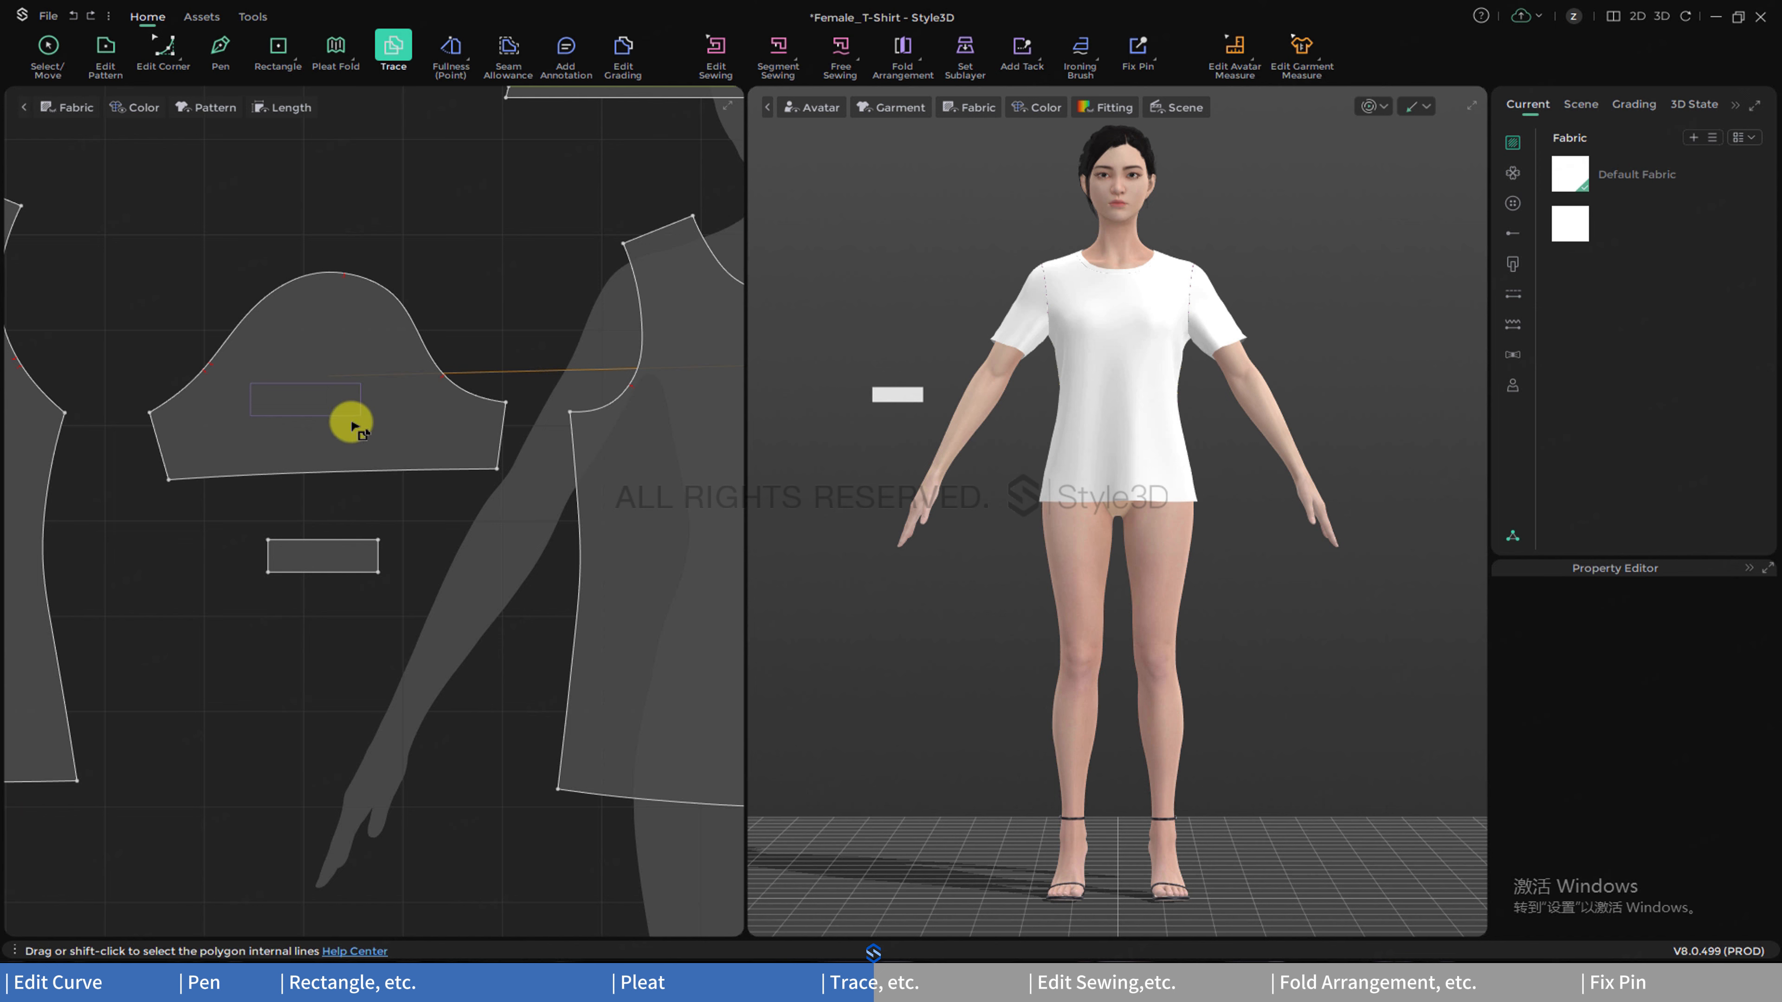
- Cut the sleeve along its complete rectangular baseline with the Cut option
{"action": "left_click", "coordinate": [360, 399]}
{"action": "right_click", "coordinate": [359, 400]}
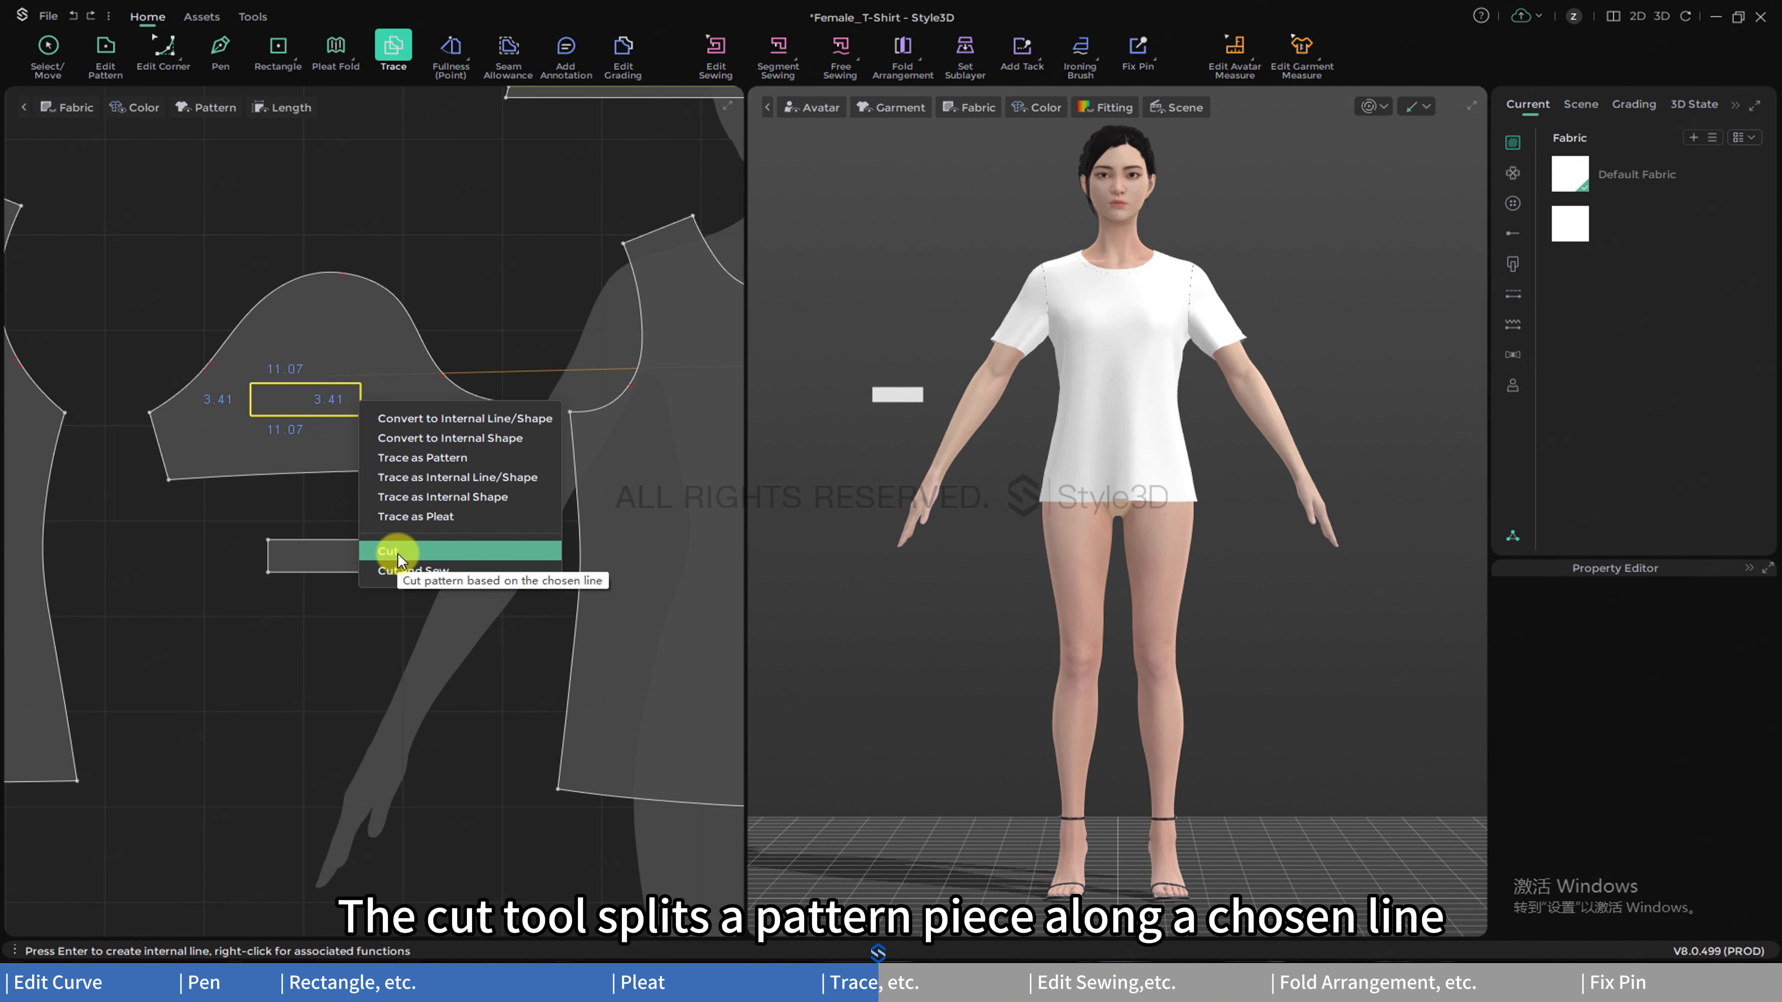
{"action": "left_click", "coordinate": [399, 552]}
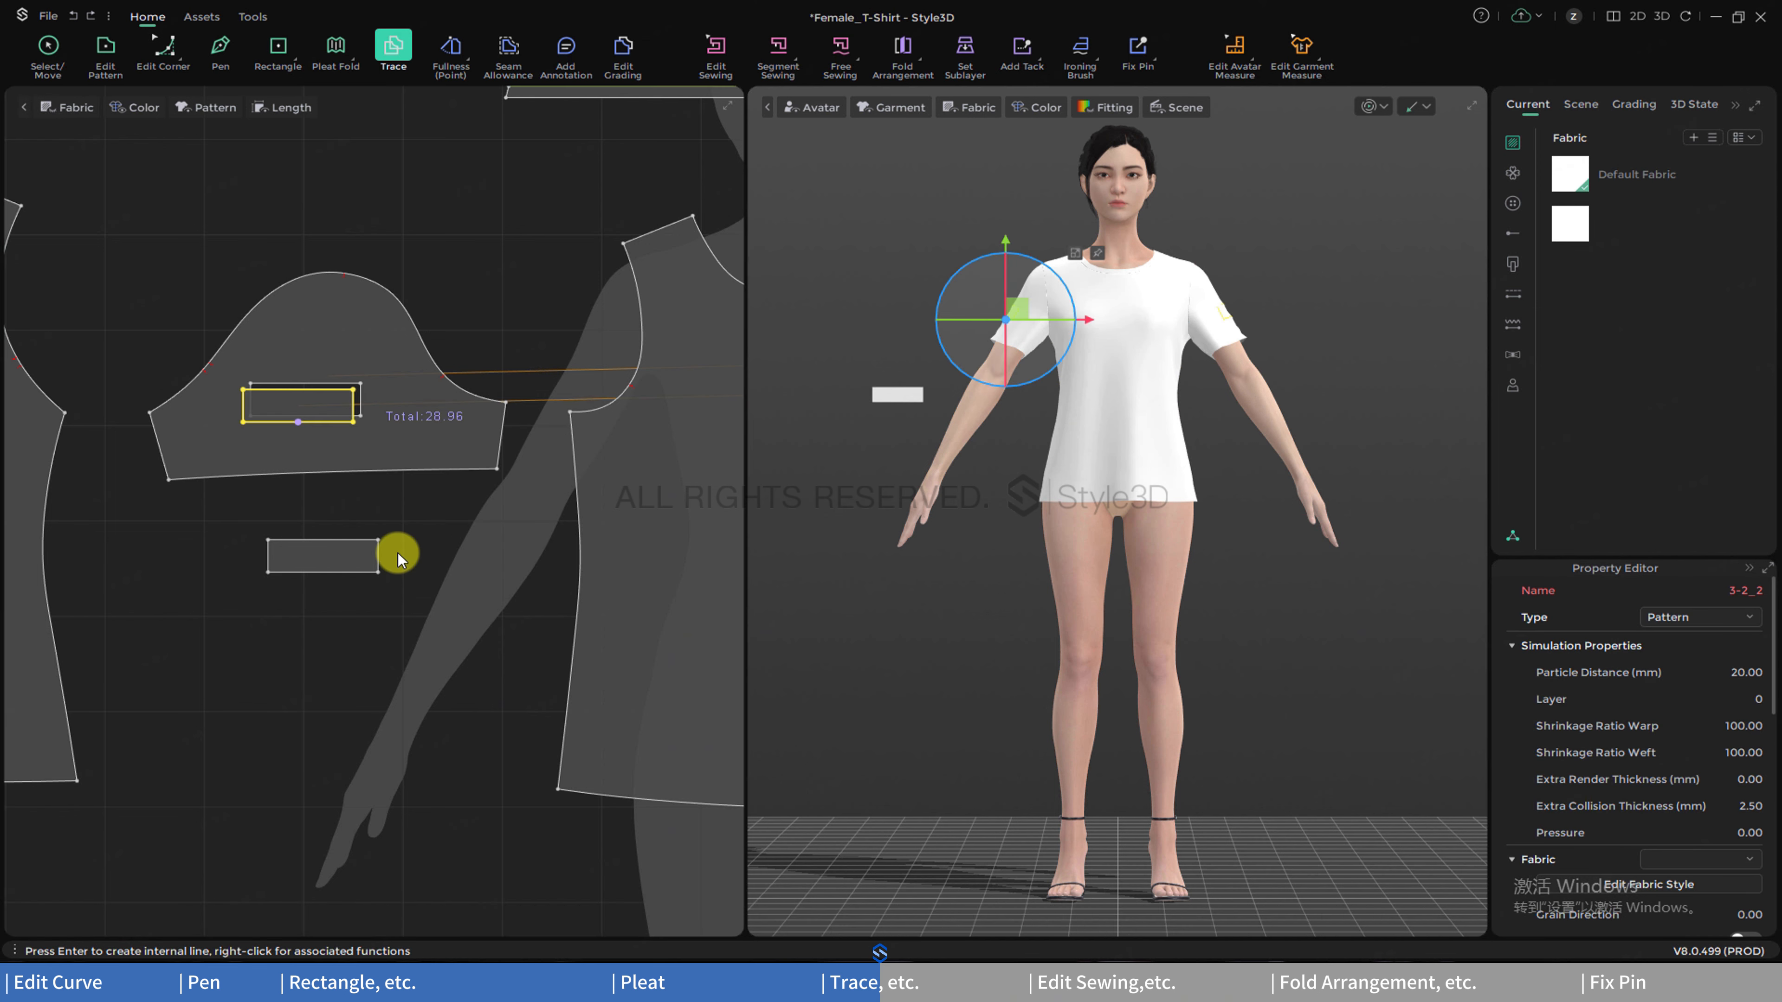
- Apply Cut and Sew to the sleeve's rectangular baseline and inspect the sewing lines around the cut with Edit Sewing
{"action": "right_click", "coordinate": [398, 558]}
{"action": "left_click", "coordinate": [401, 566]}
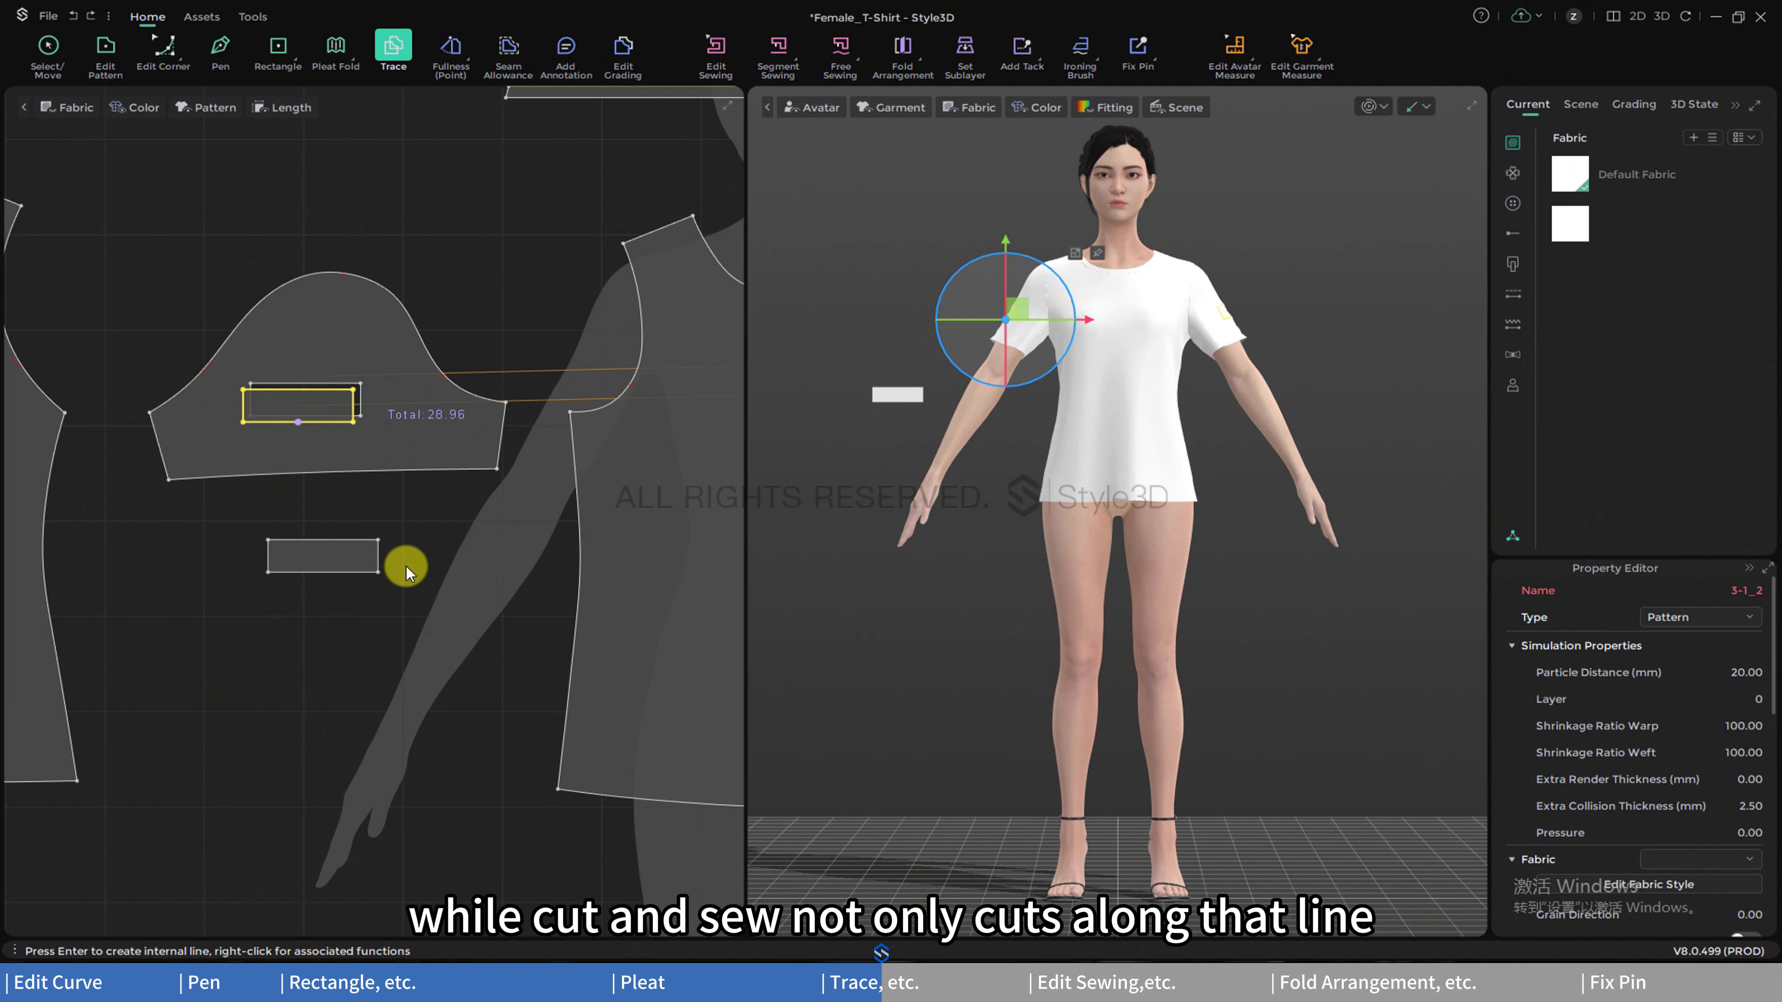
{"action": "left_click", "coordinate": [716, 47]}
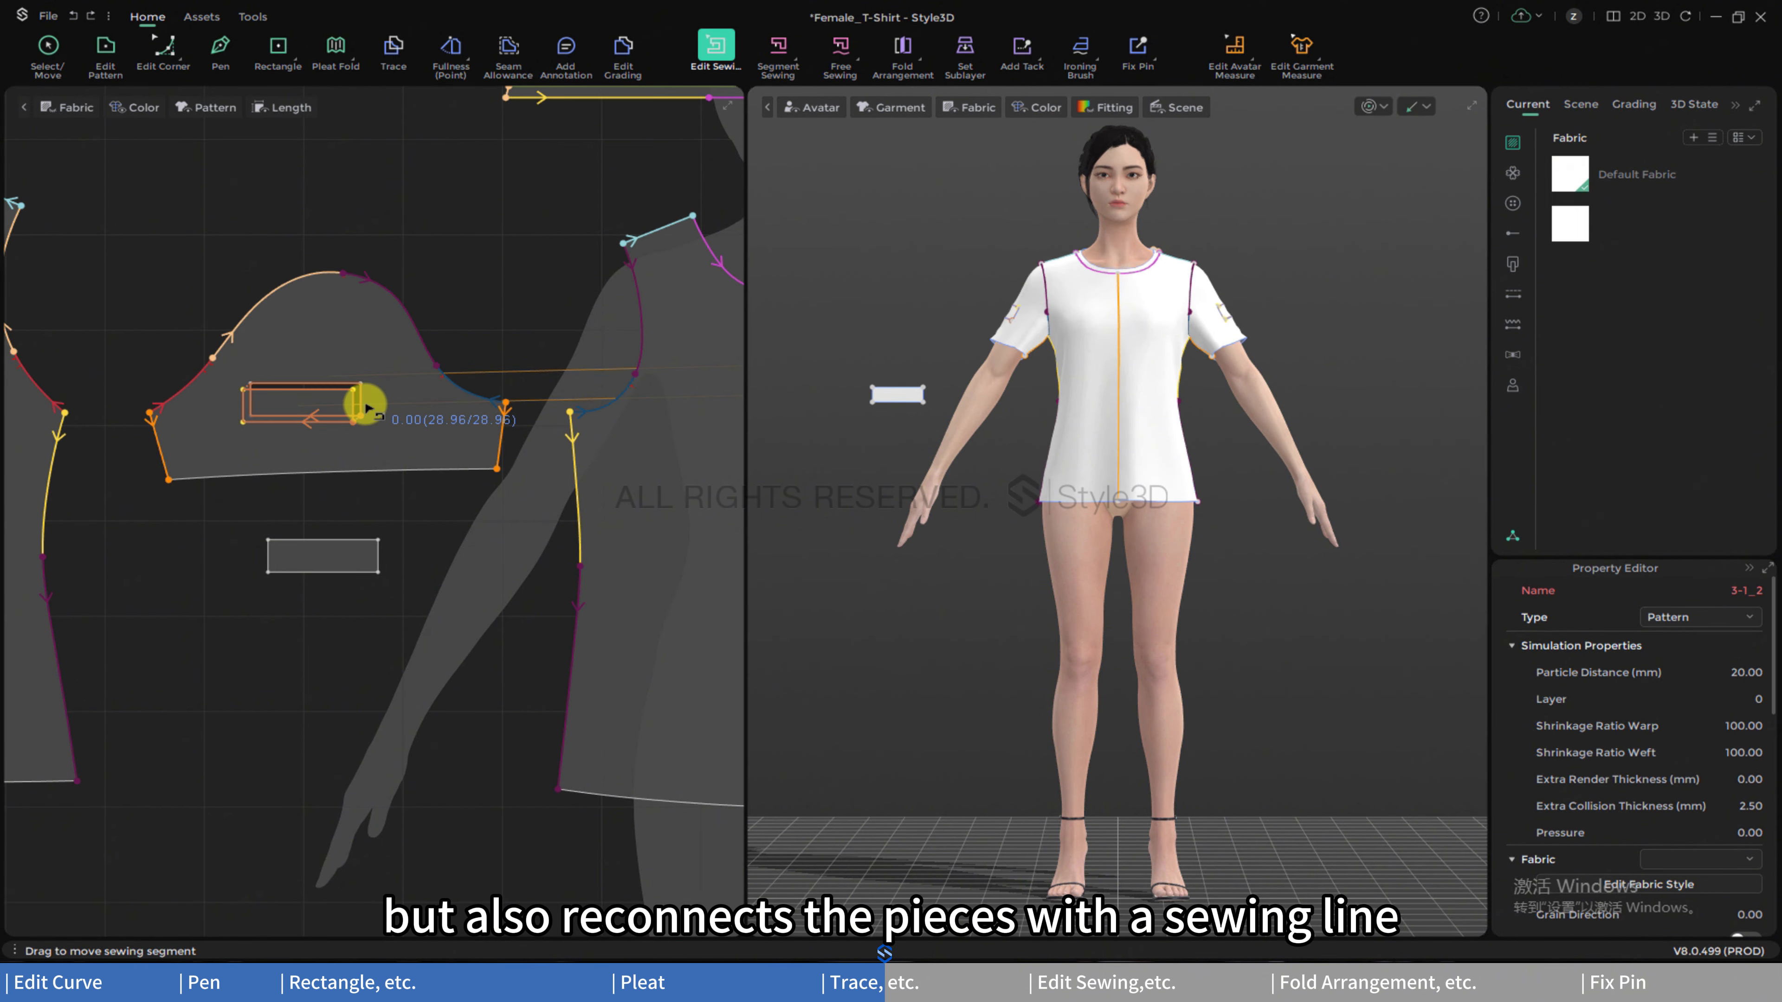
- Start the Fullness (Point) tool and bring up its Point and Line variants
{"action": "left_click", "coordinate": [450, 48]}
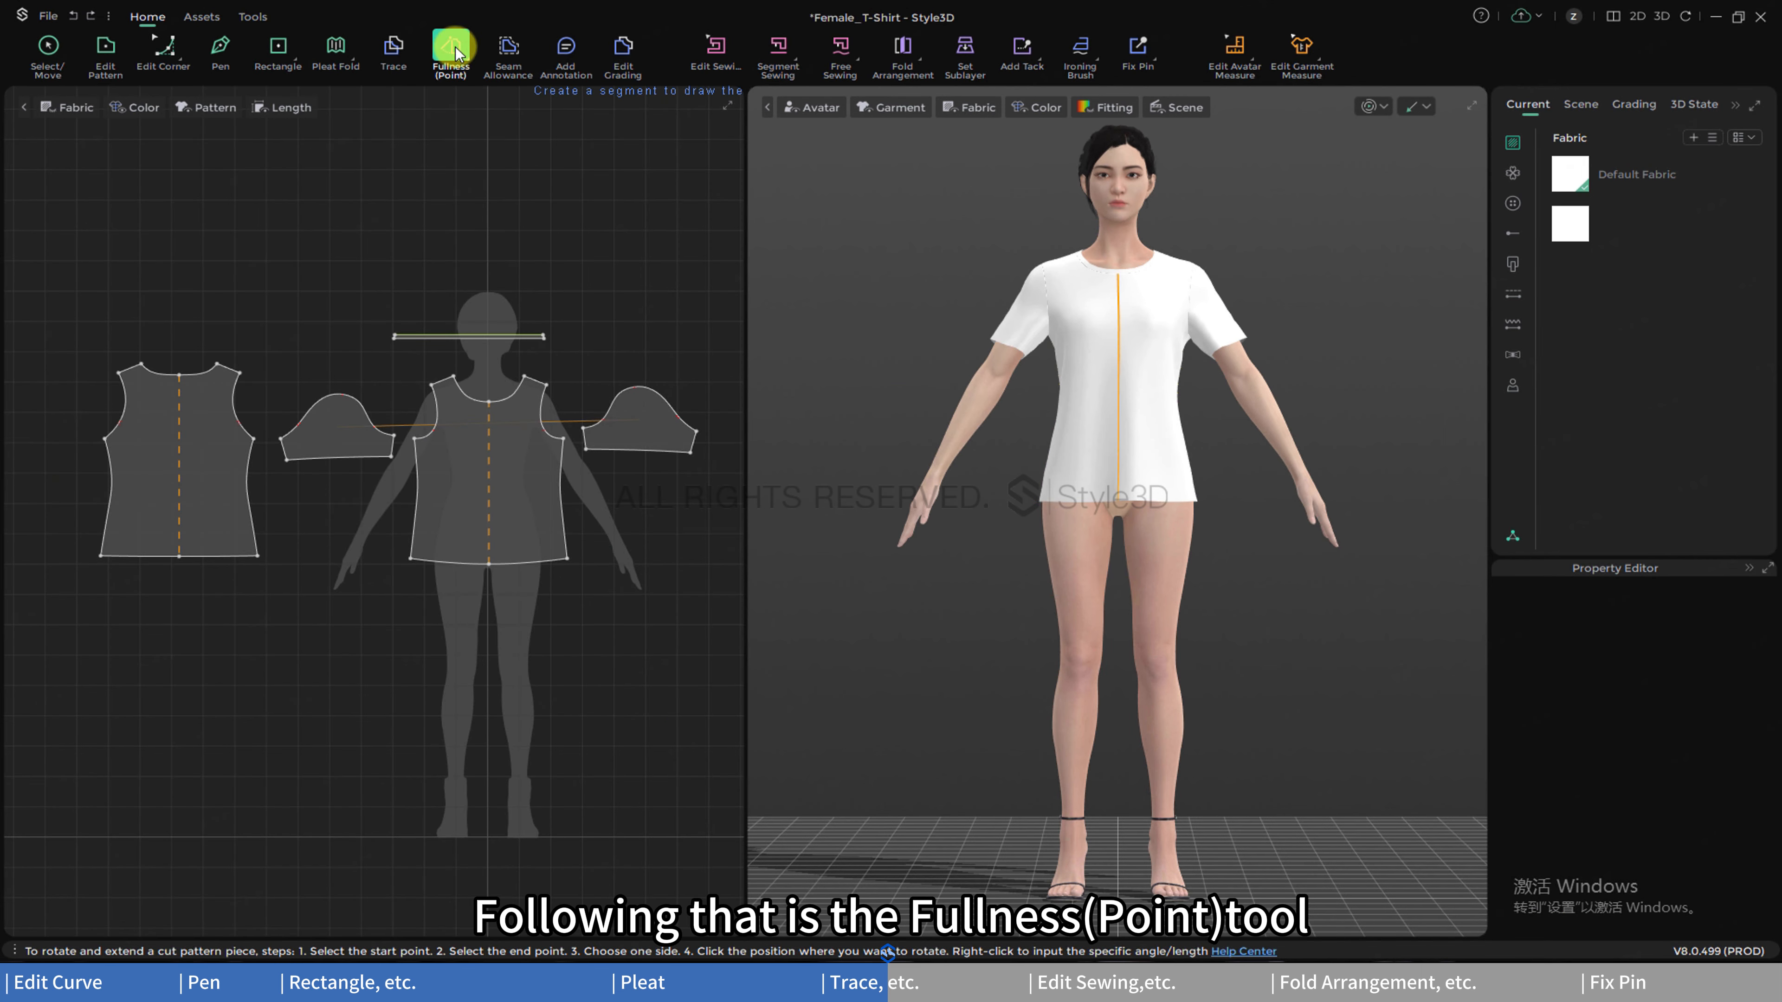
{"action": "left_click", "coordinate": [467, 55]}
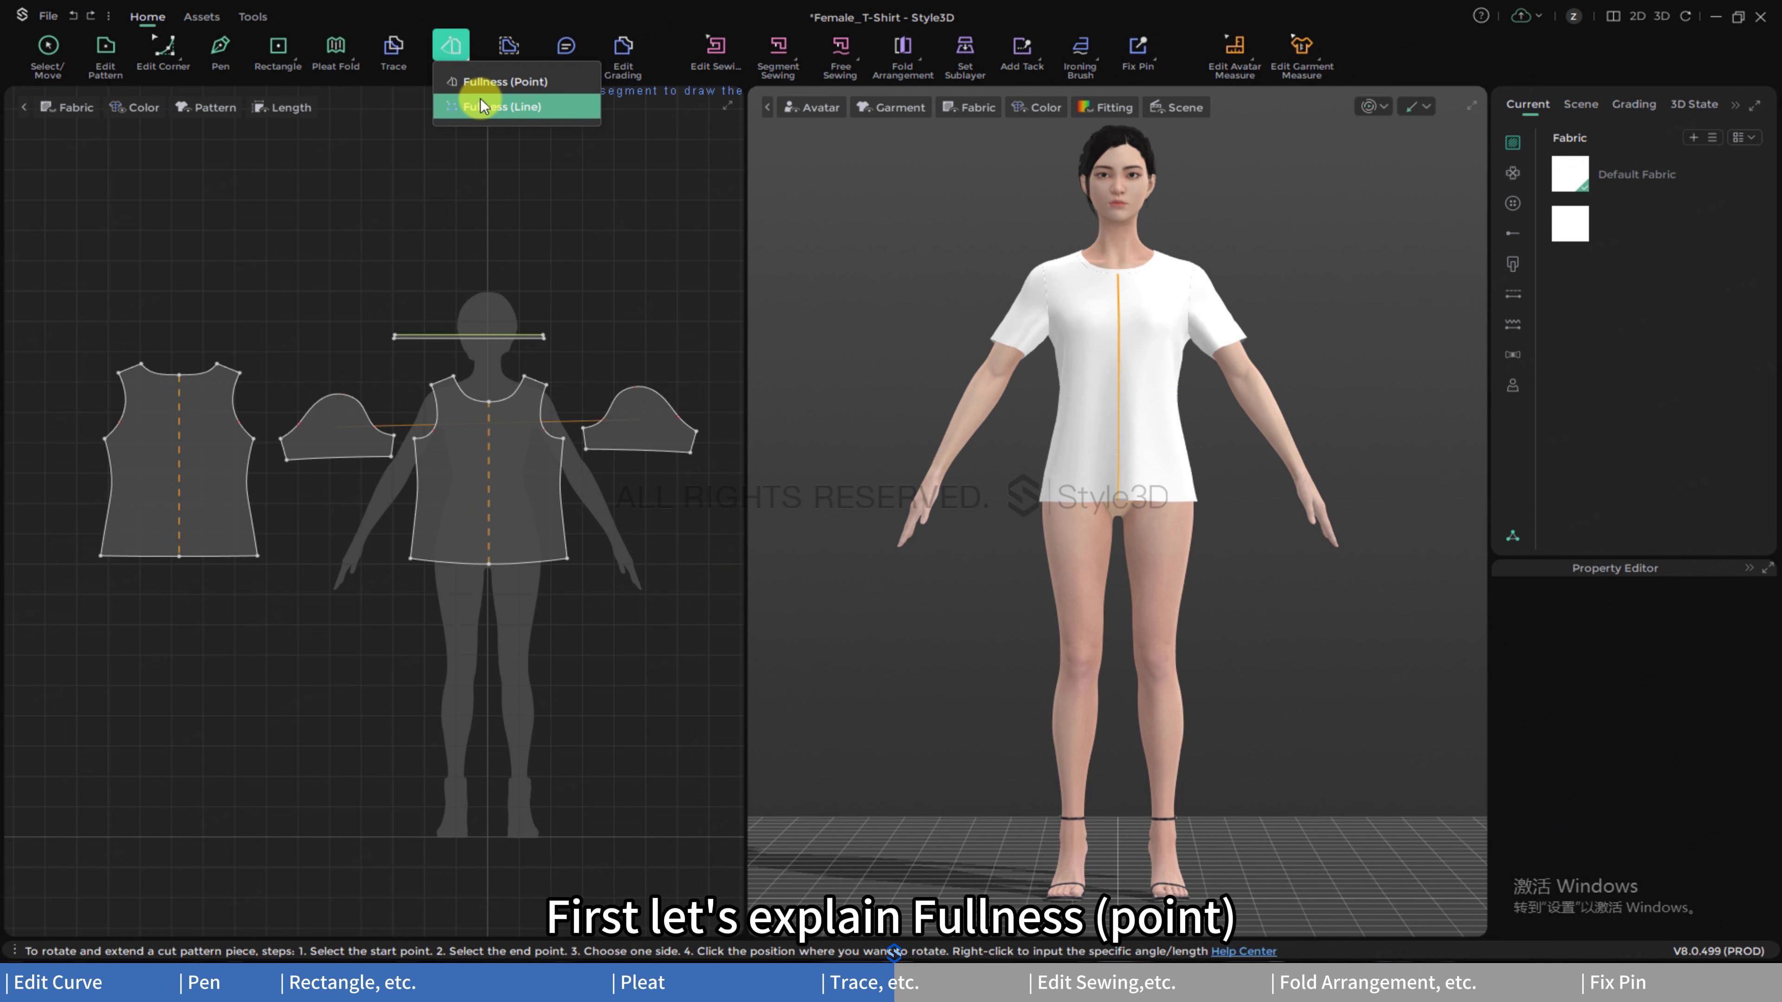
- Try Fullness (Point) on the right-hand sleeve piece, slashing from cap to hem and rotating the right part by about 14°
{"action": "left_click", "coordinate": [488, 81]}
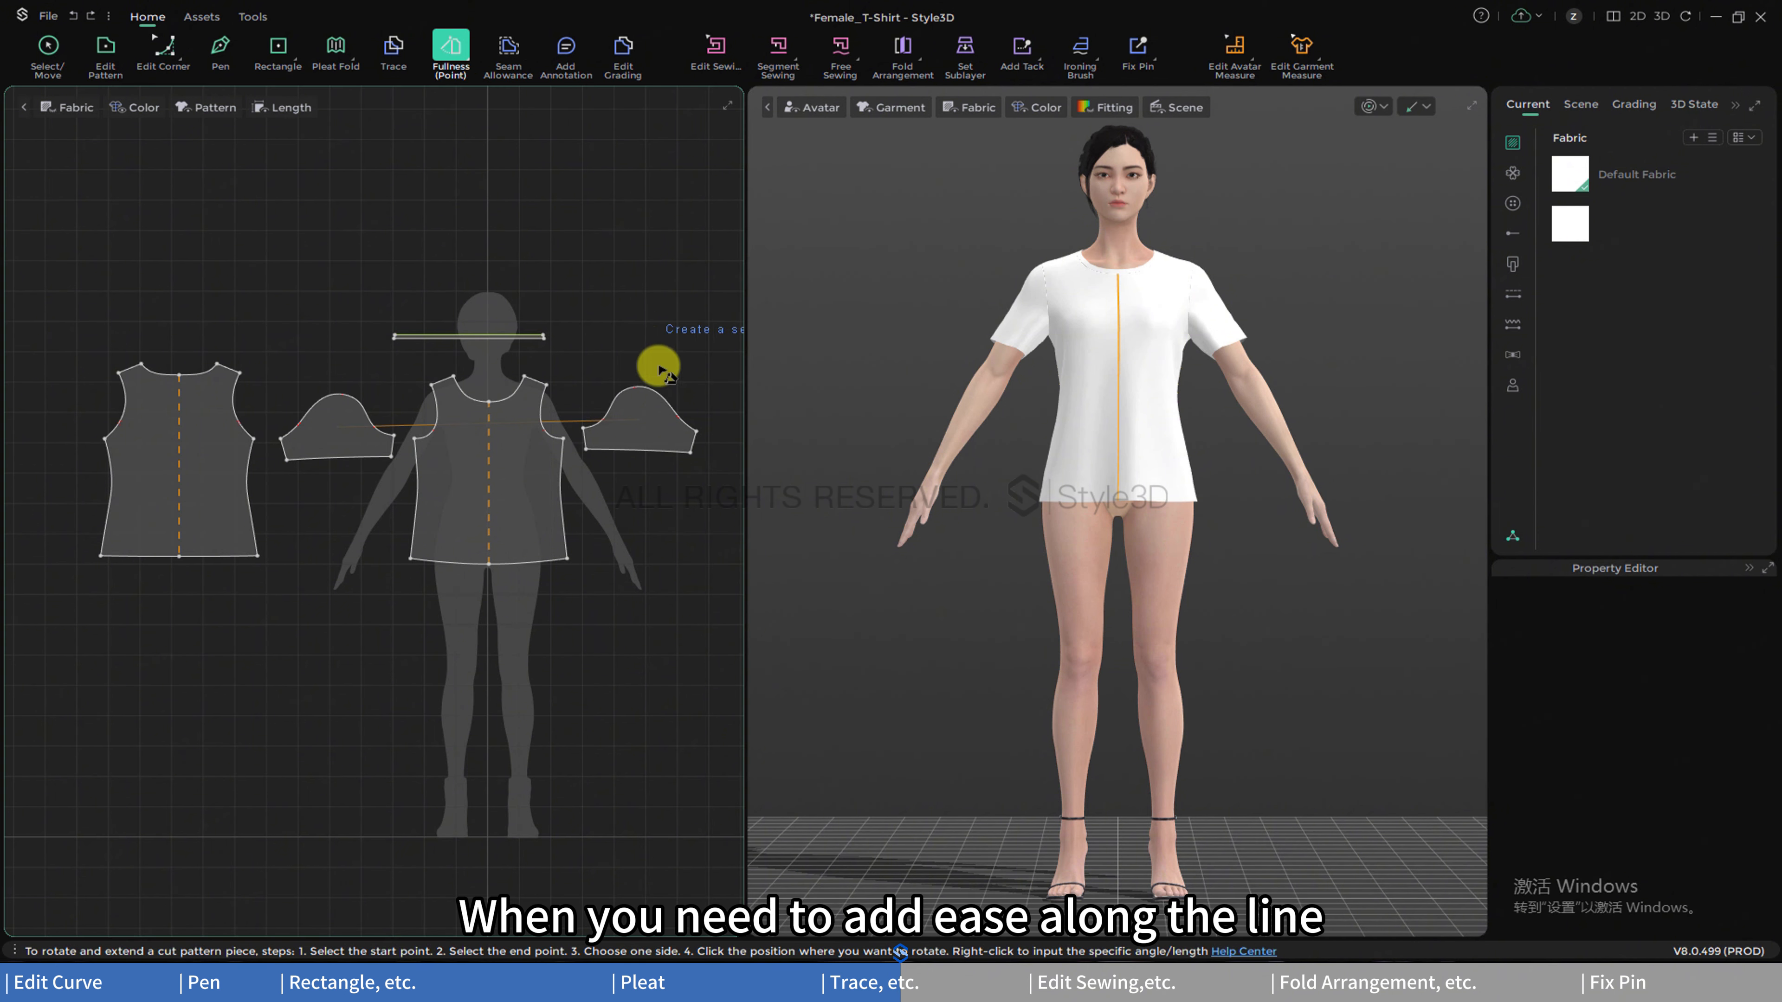
{"action": "scroll", "coordinate": [665, 386], "scroll_direction": "up", "scroll_amount": 5}
{"action": "scroll", "coordinate": [665, 386], "scroll_direction": "up", "scroll_amount": 3}
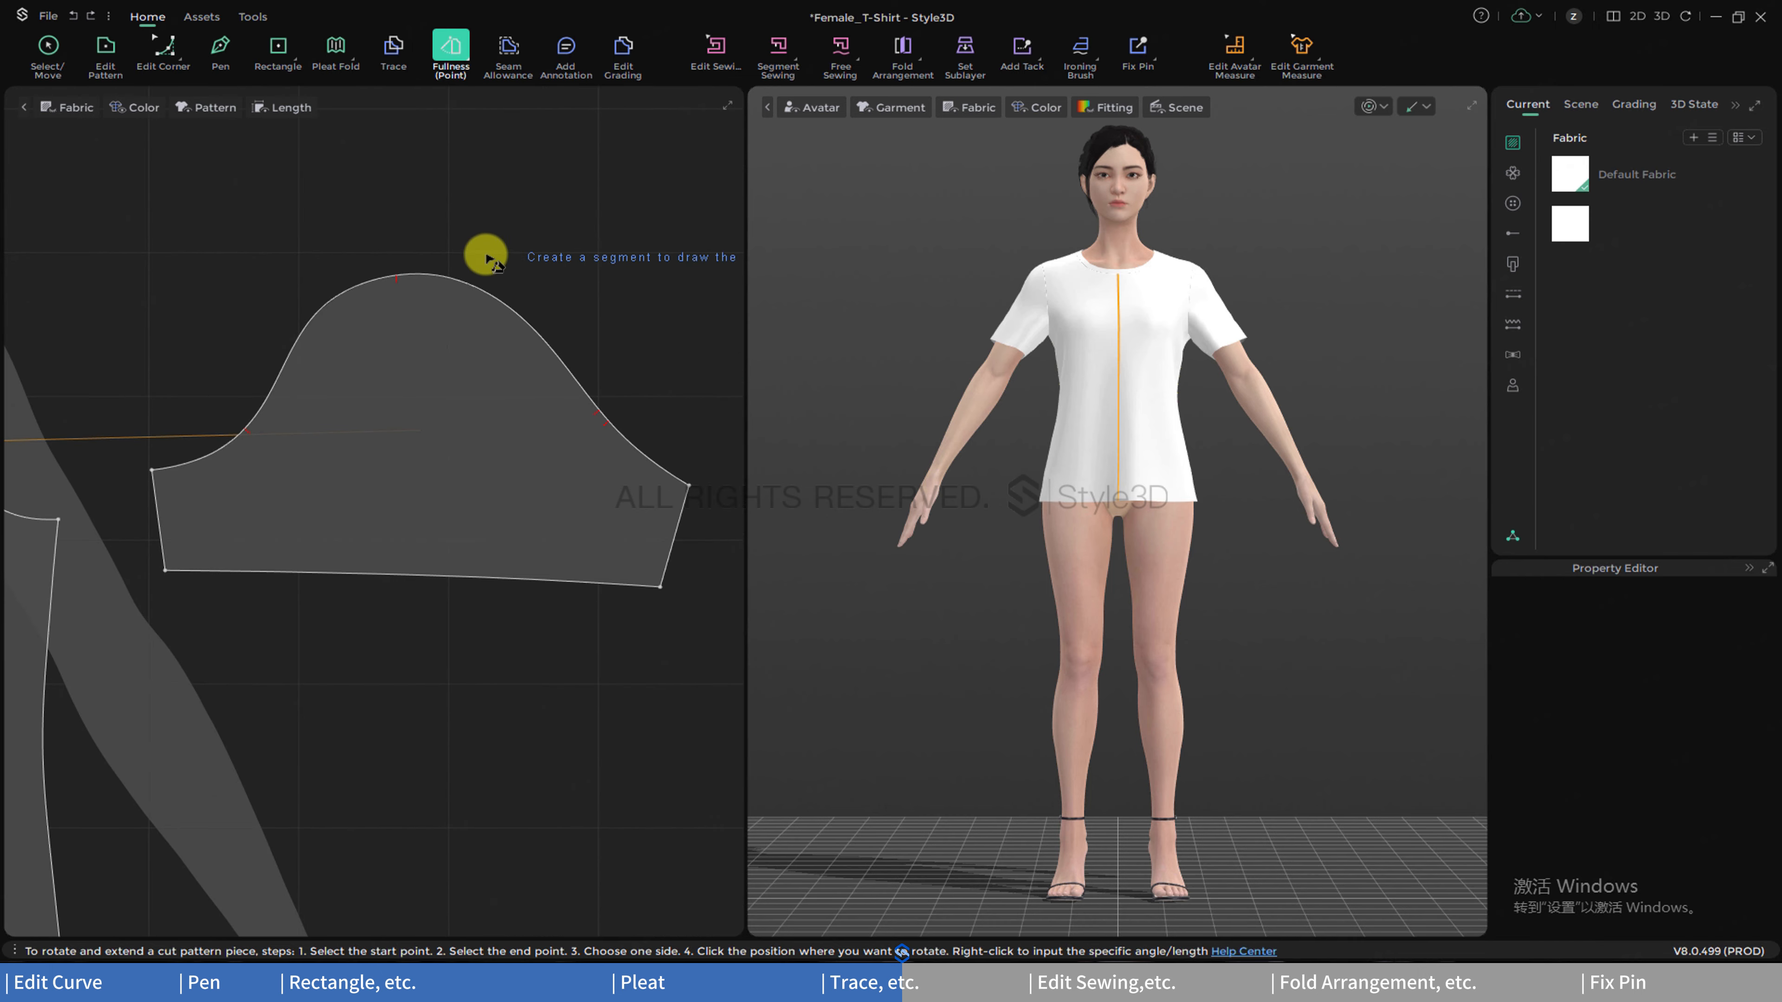
{"action": "left_click", "coordinate": [393, 276]}
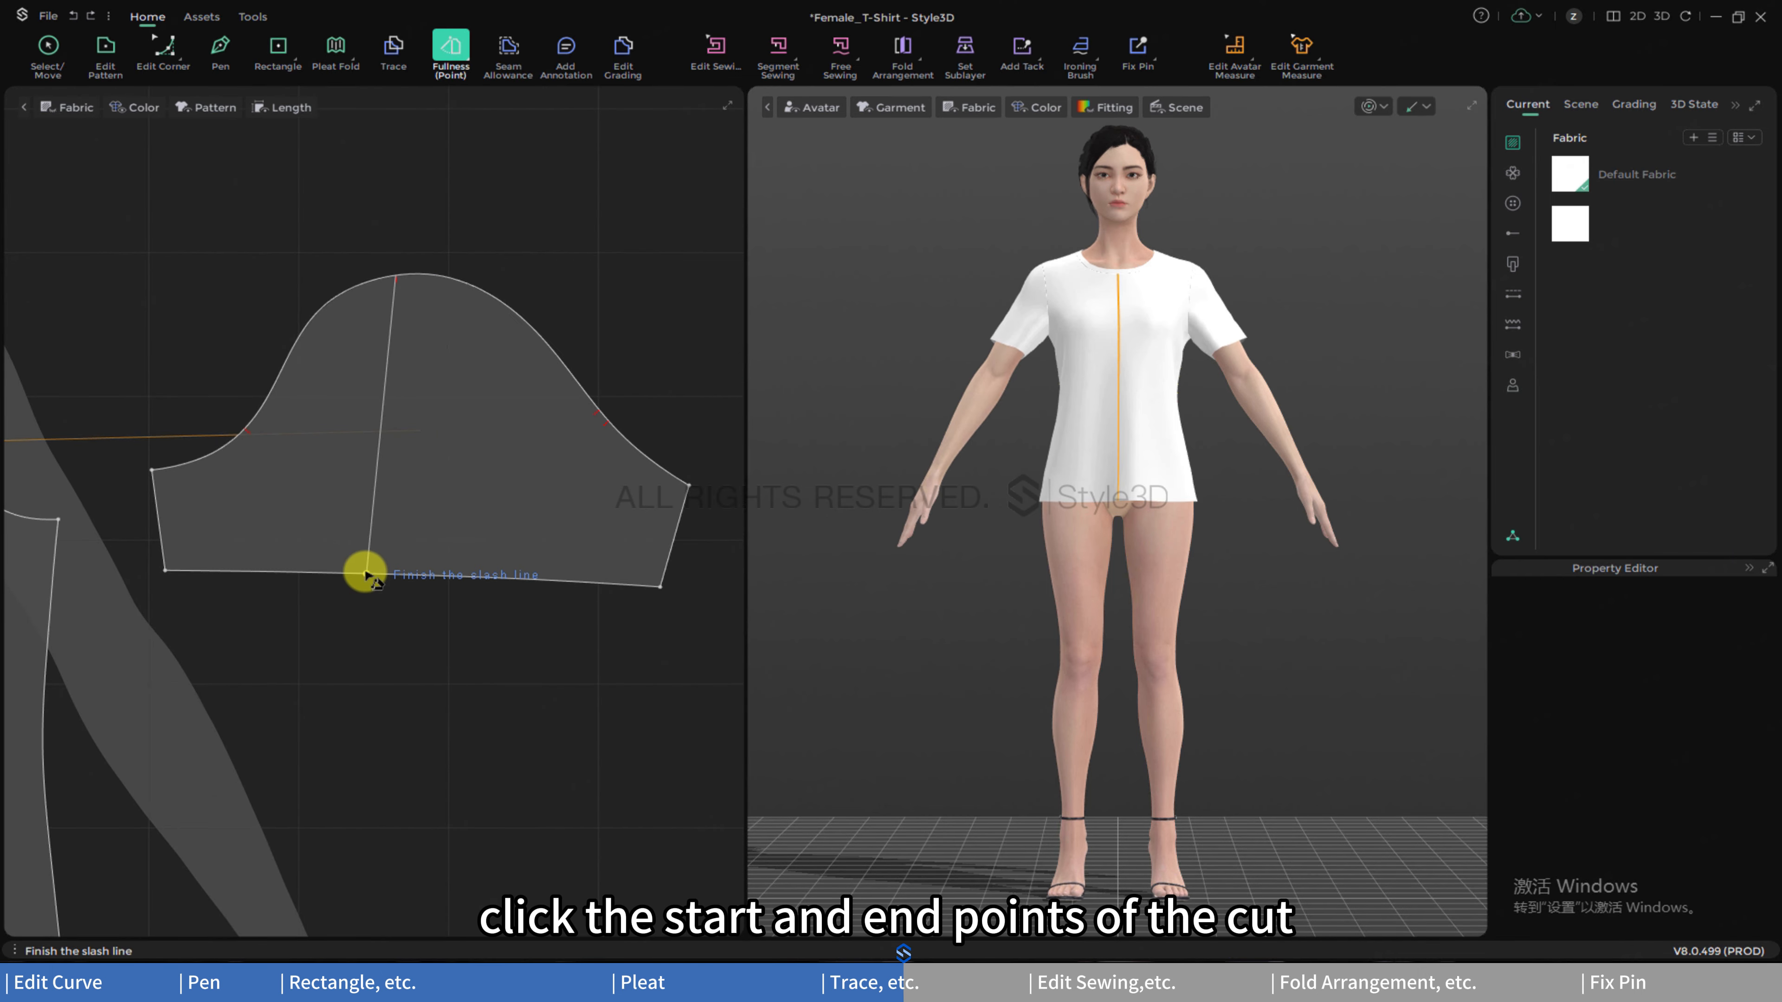
{"action": "left_click", "coordinate": [365, 573]}
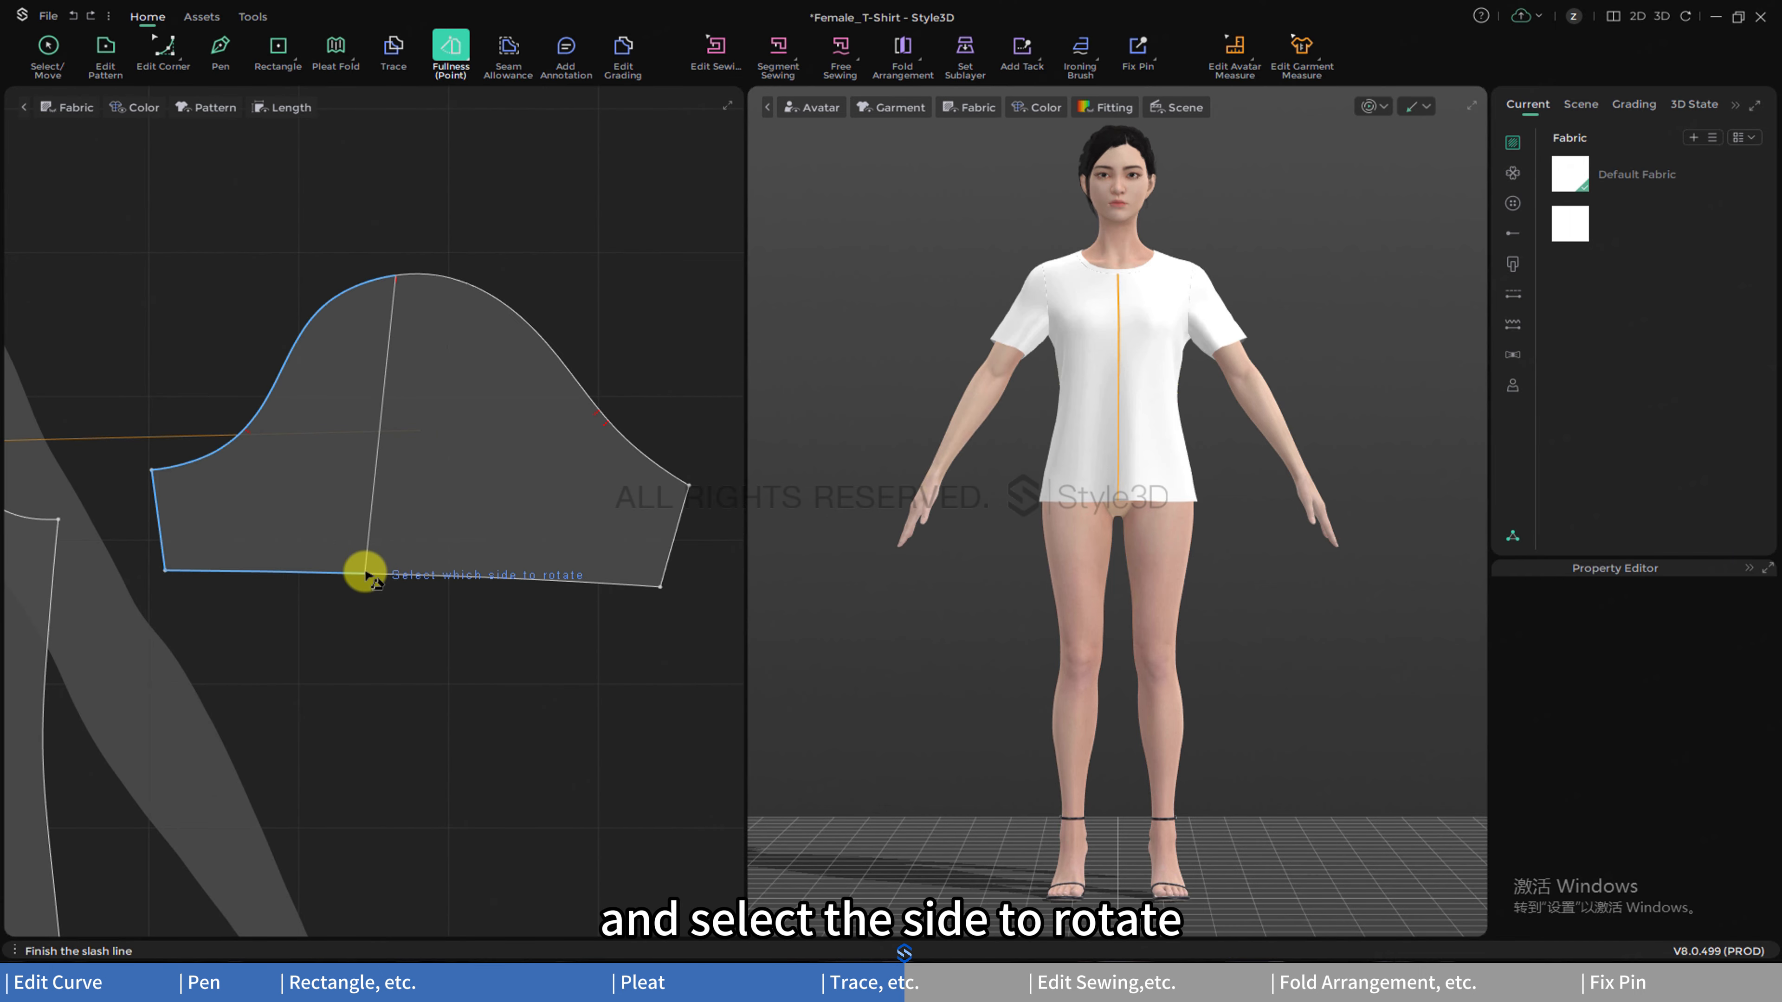
{"action": "left_click", "coordinate": [410, 584]}
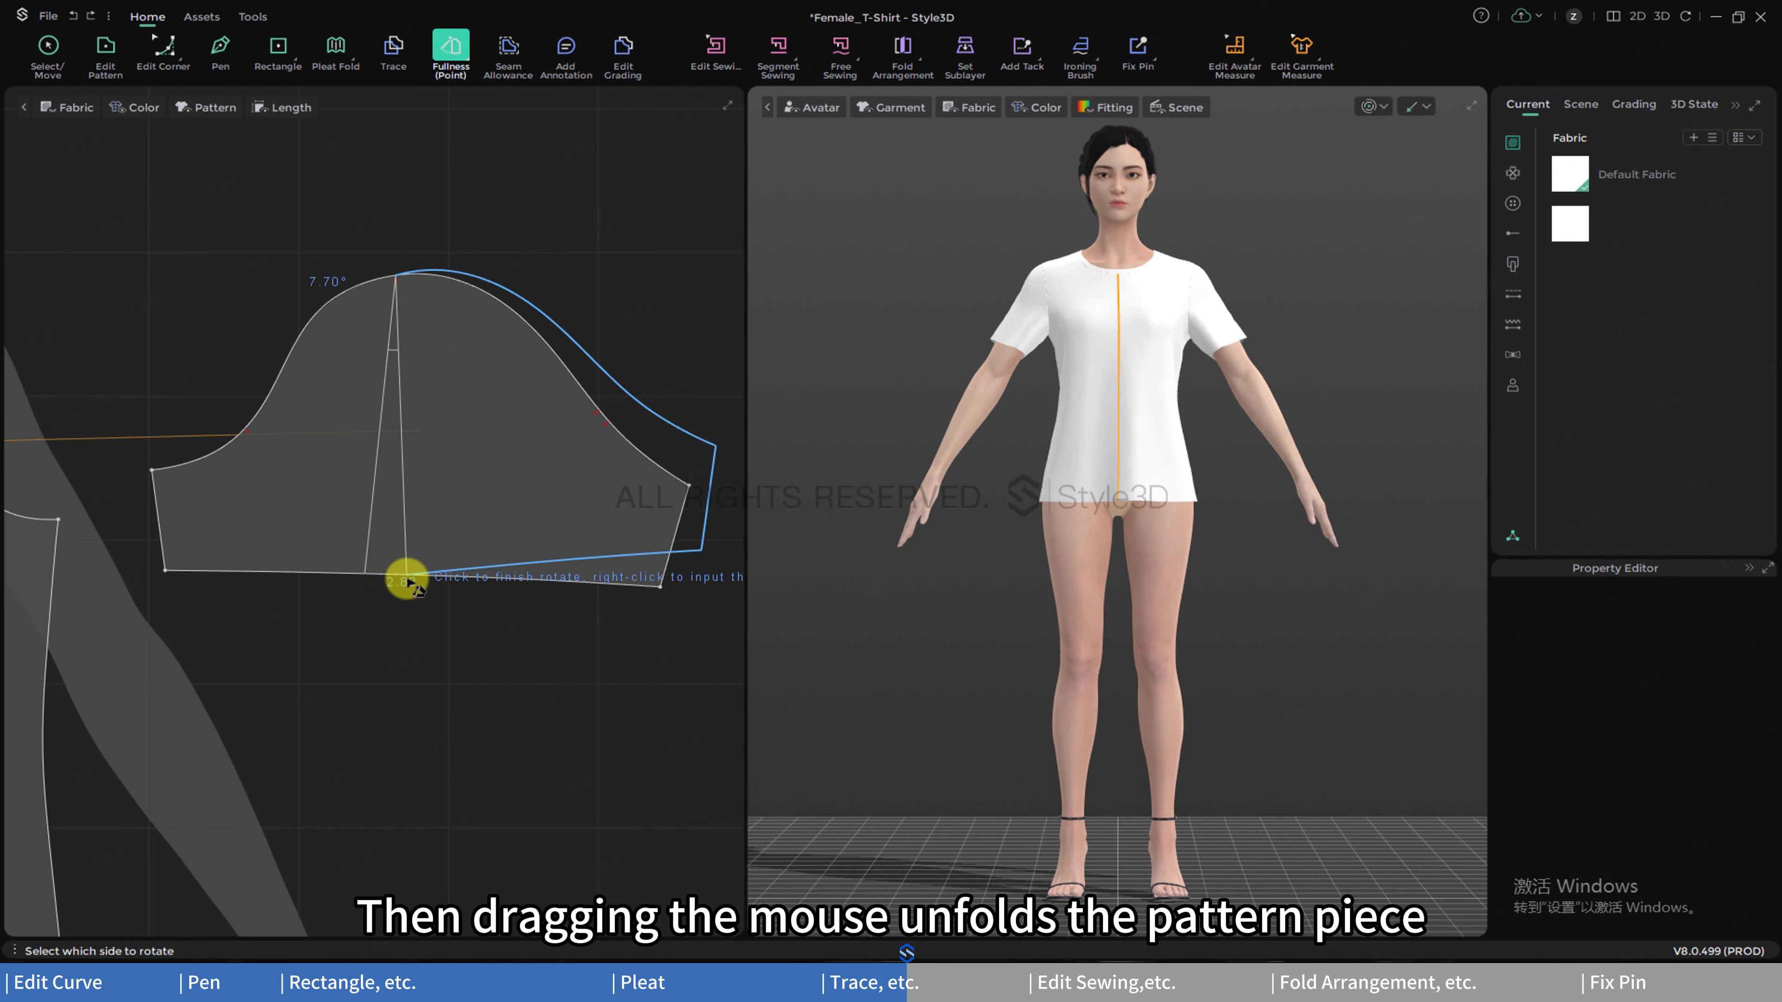
{"action": "right_click", "coordinate": [446, 569]}
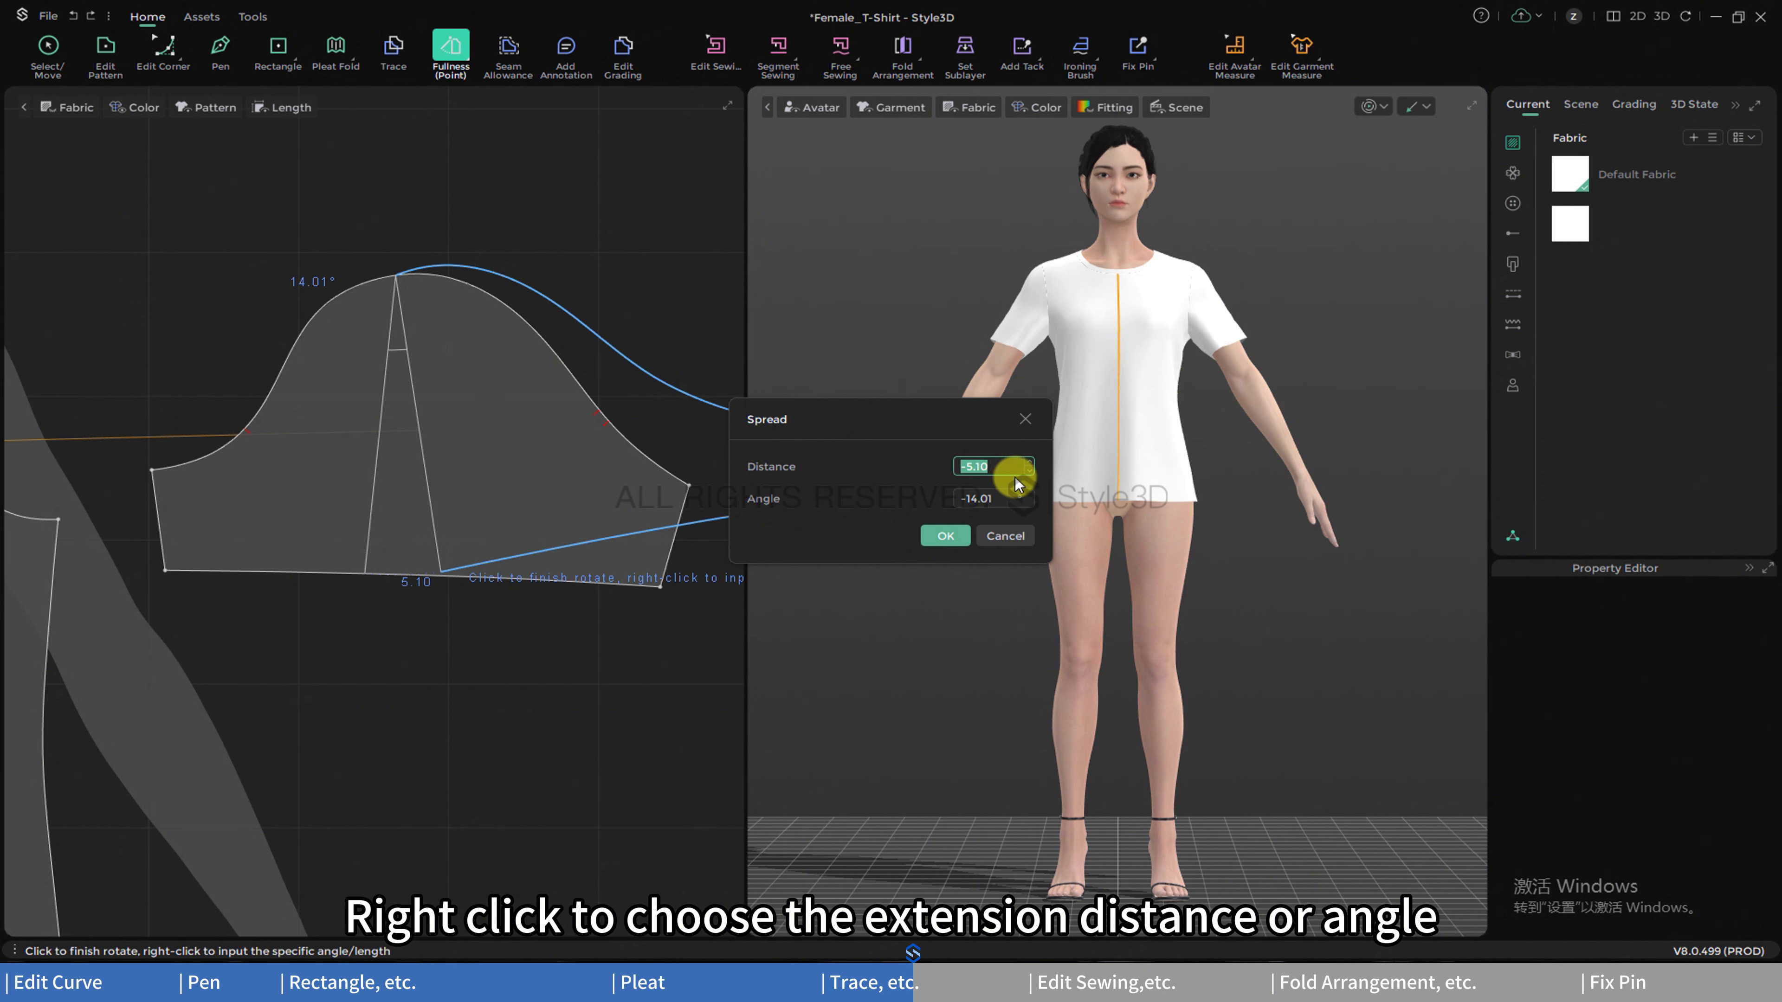
{"action": "left_click", "coordinate": [1008, 532]}
{"action": "key", "text": "Escape"}
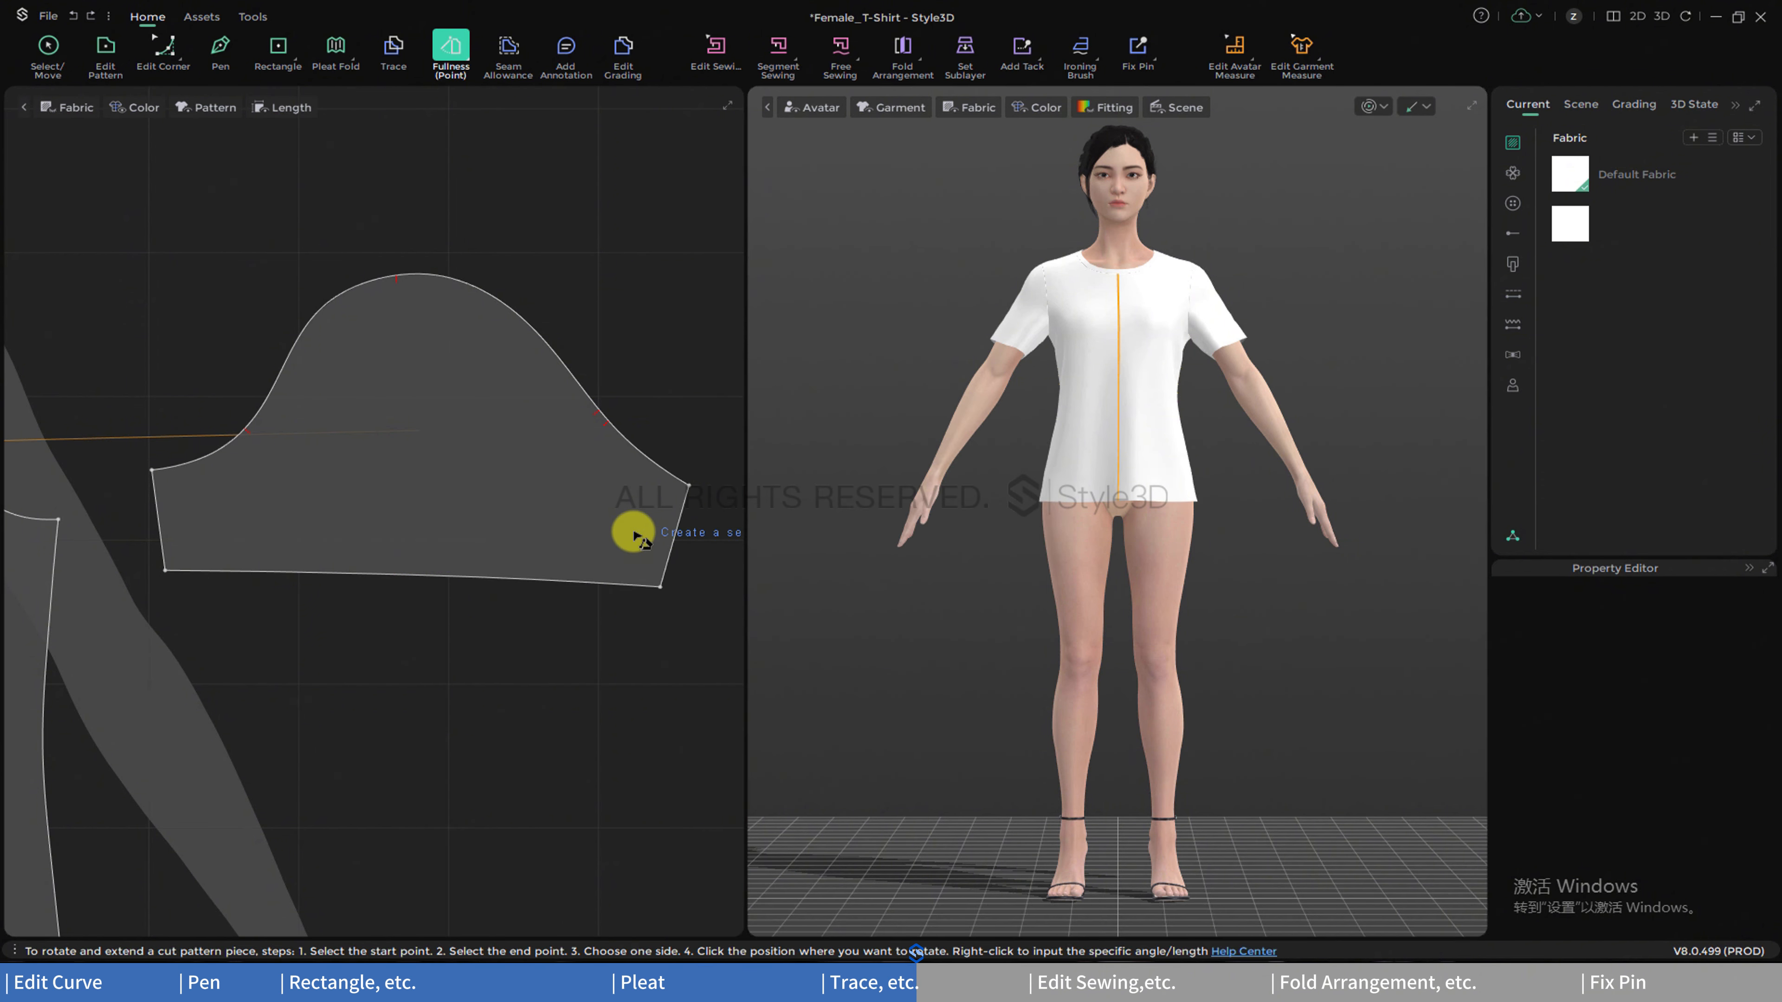
- Try Fullness (Line) on the same sleeve, using a cap segment as the fixed side and a hem segment as the fullness side
{"action": "left_click", "coordinate": [468, 60]}
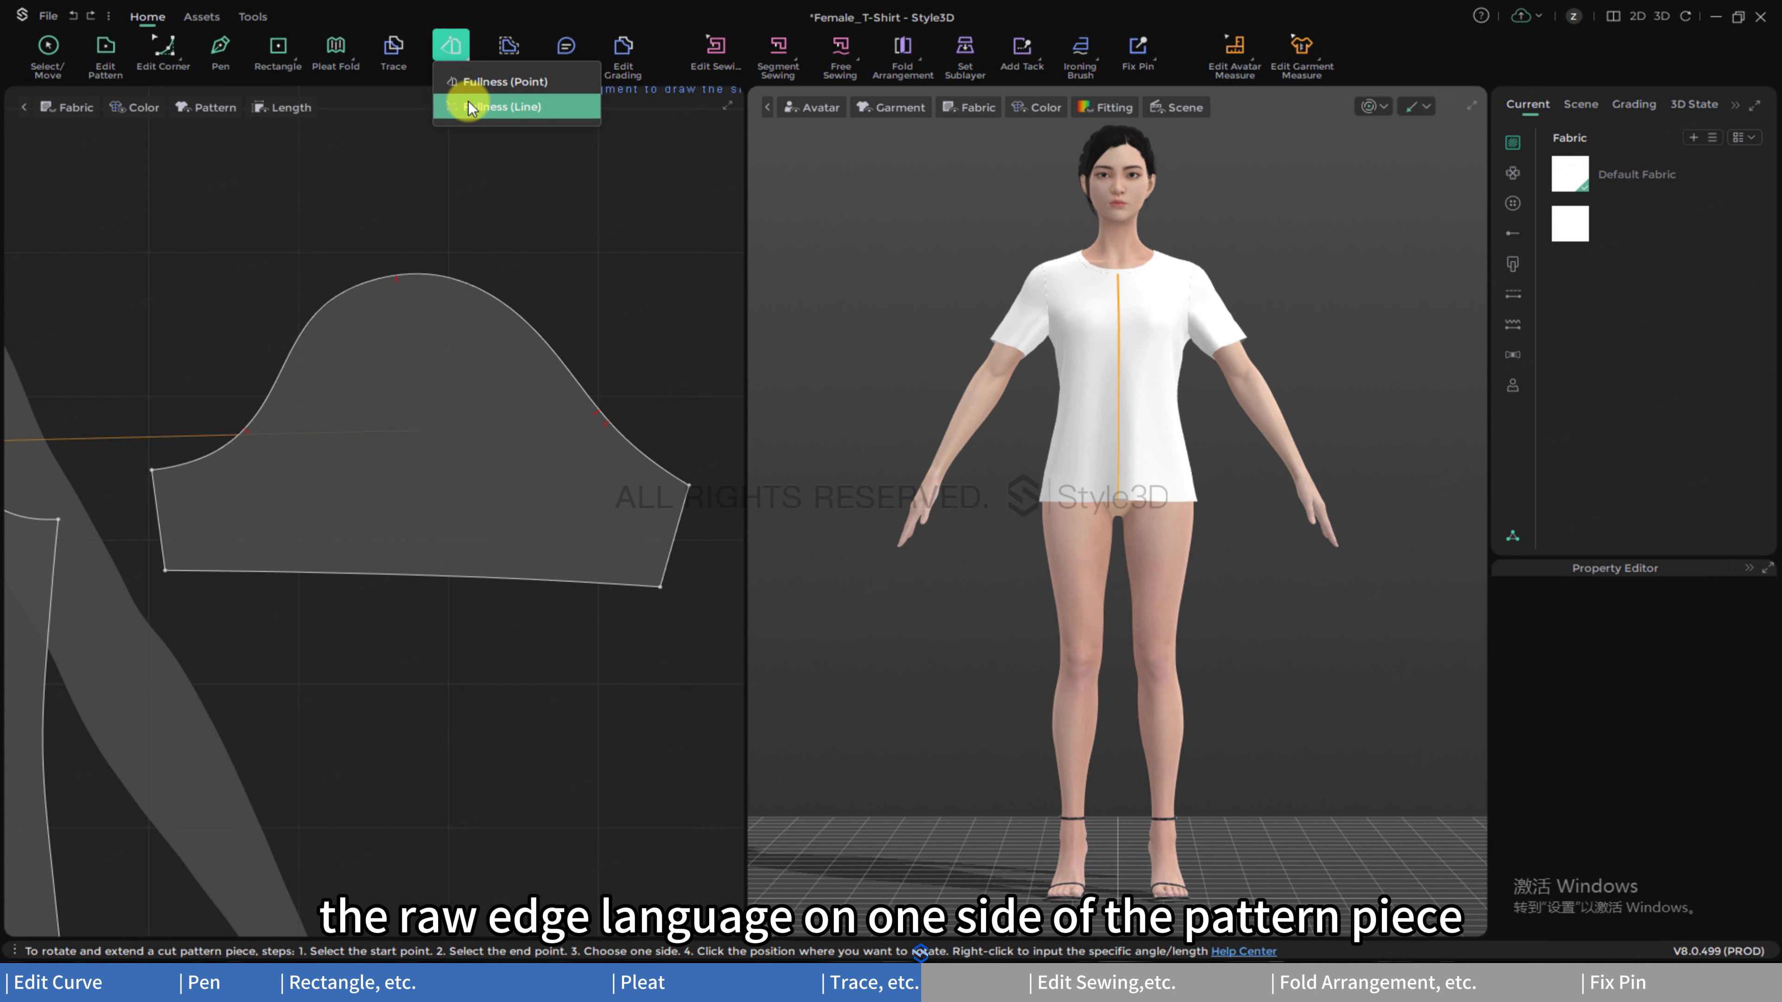
{"action": "left_click", "coordinate": [468, 102]}
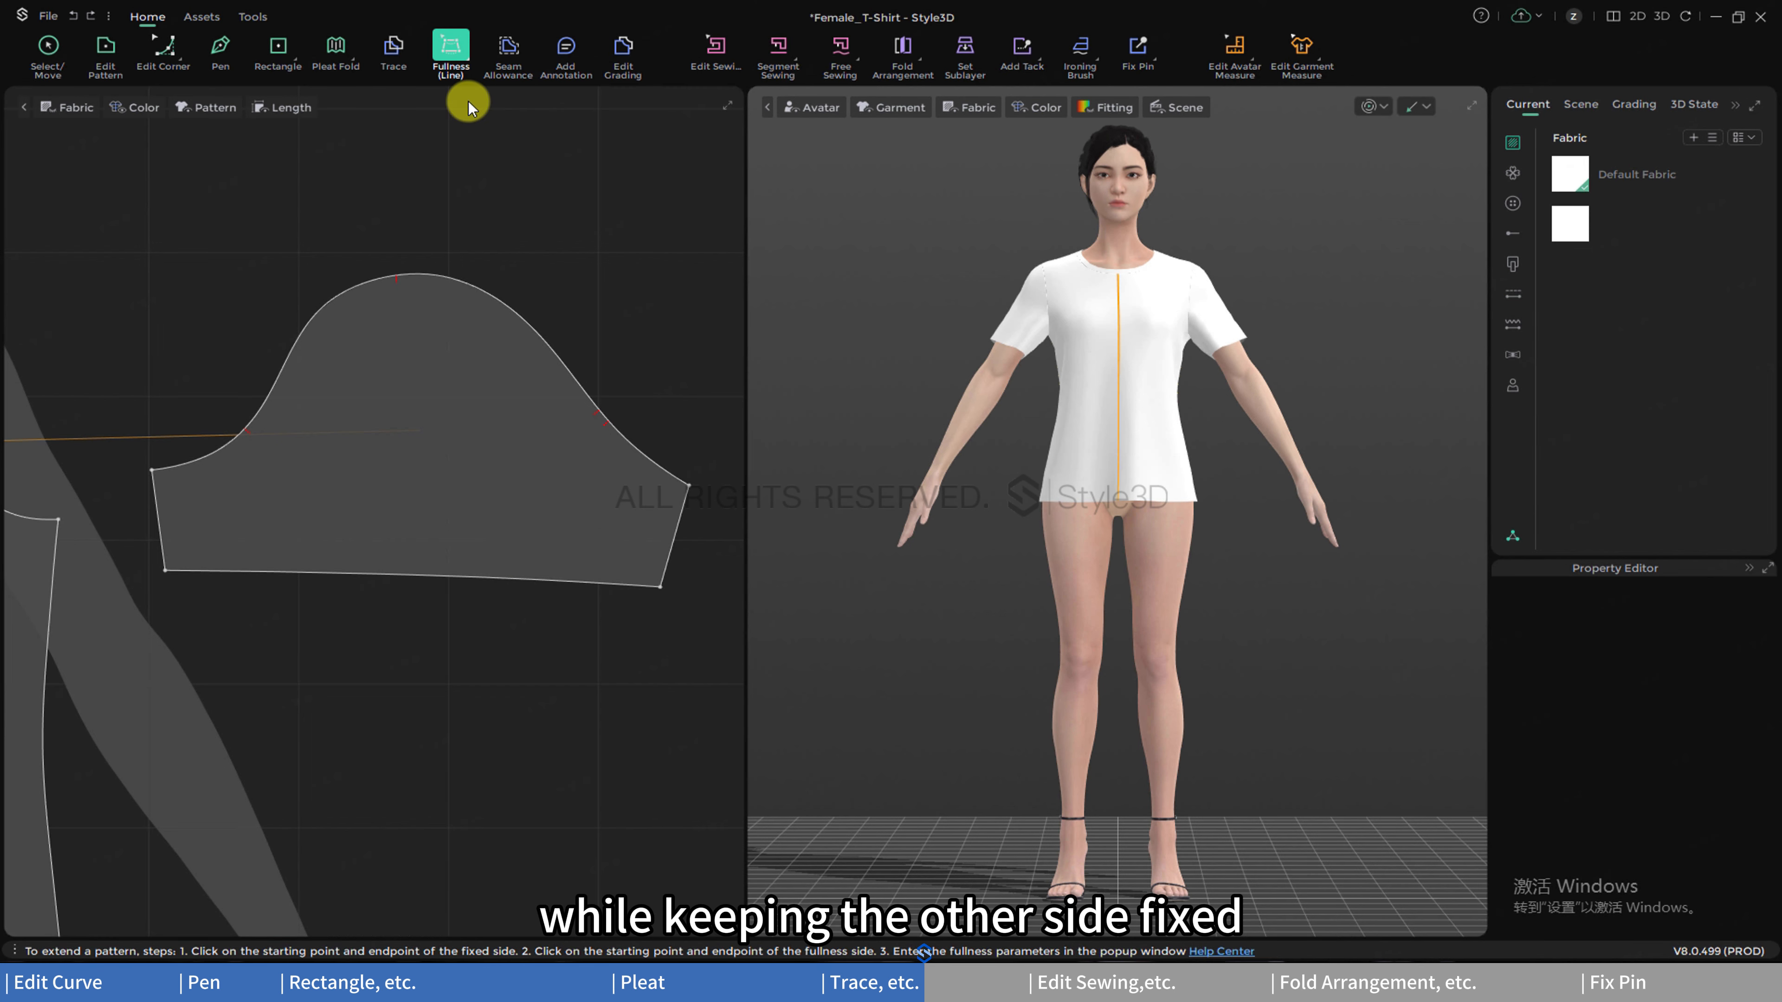
{"action": "left_click", "coordinate": [352, 288]}
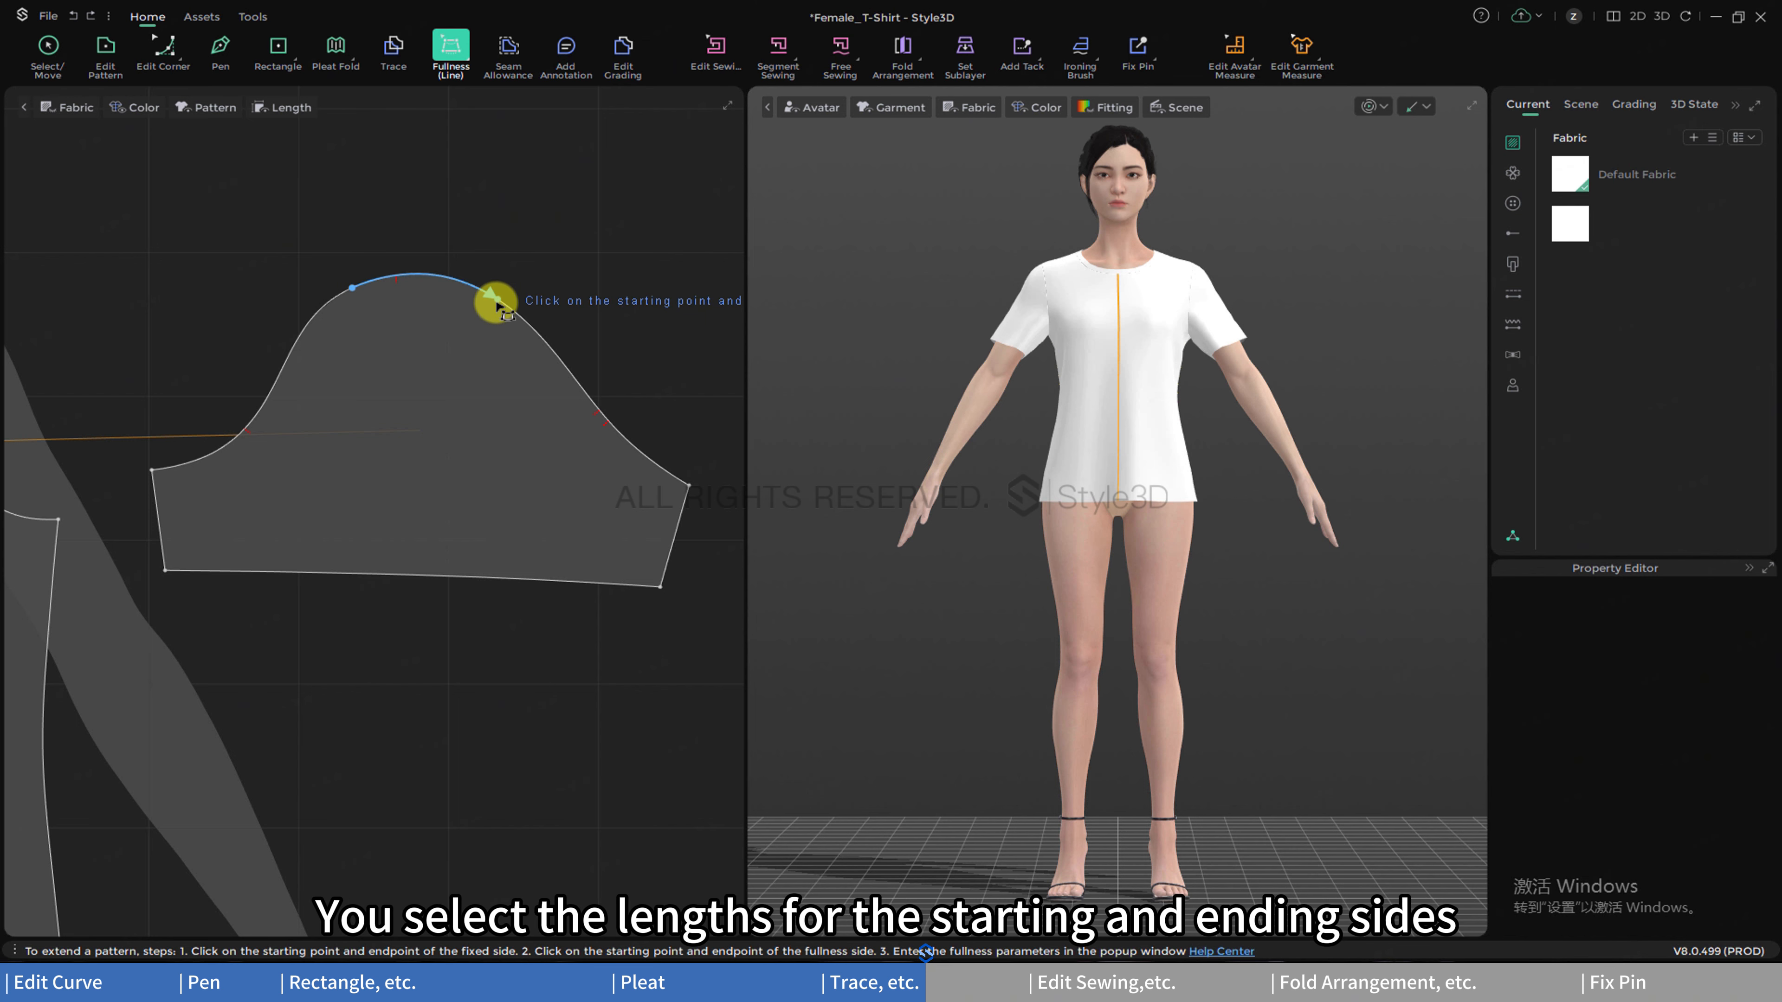
{"action": "left_click", "coordinate": [497, 299]}
{"action": "left_click", "coordinate": [347, 574]}
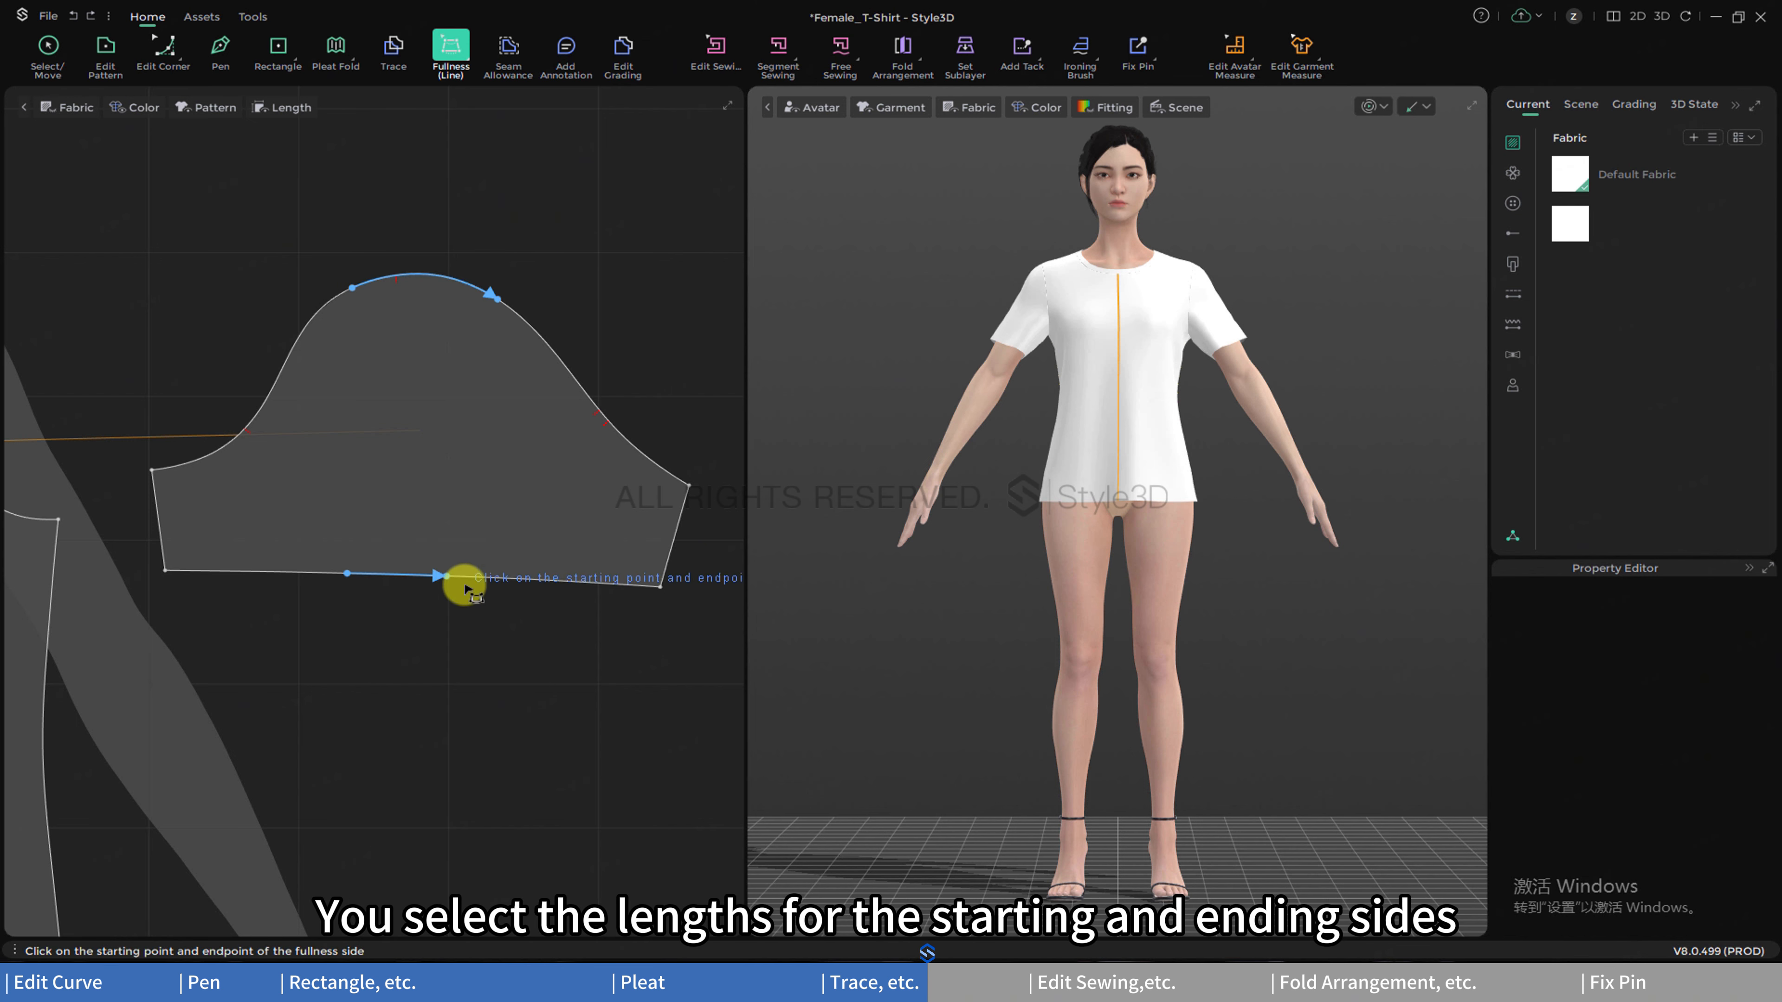
{"action": "left_click", "coordinate": [517, 578]}
{"action": "left_click", "coordinate": [957, 453]}
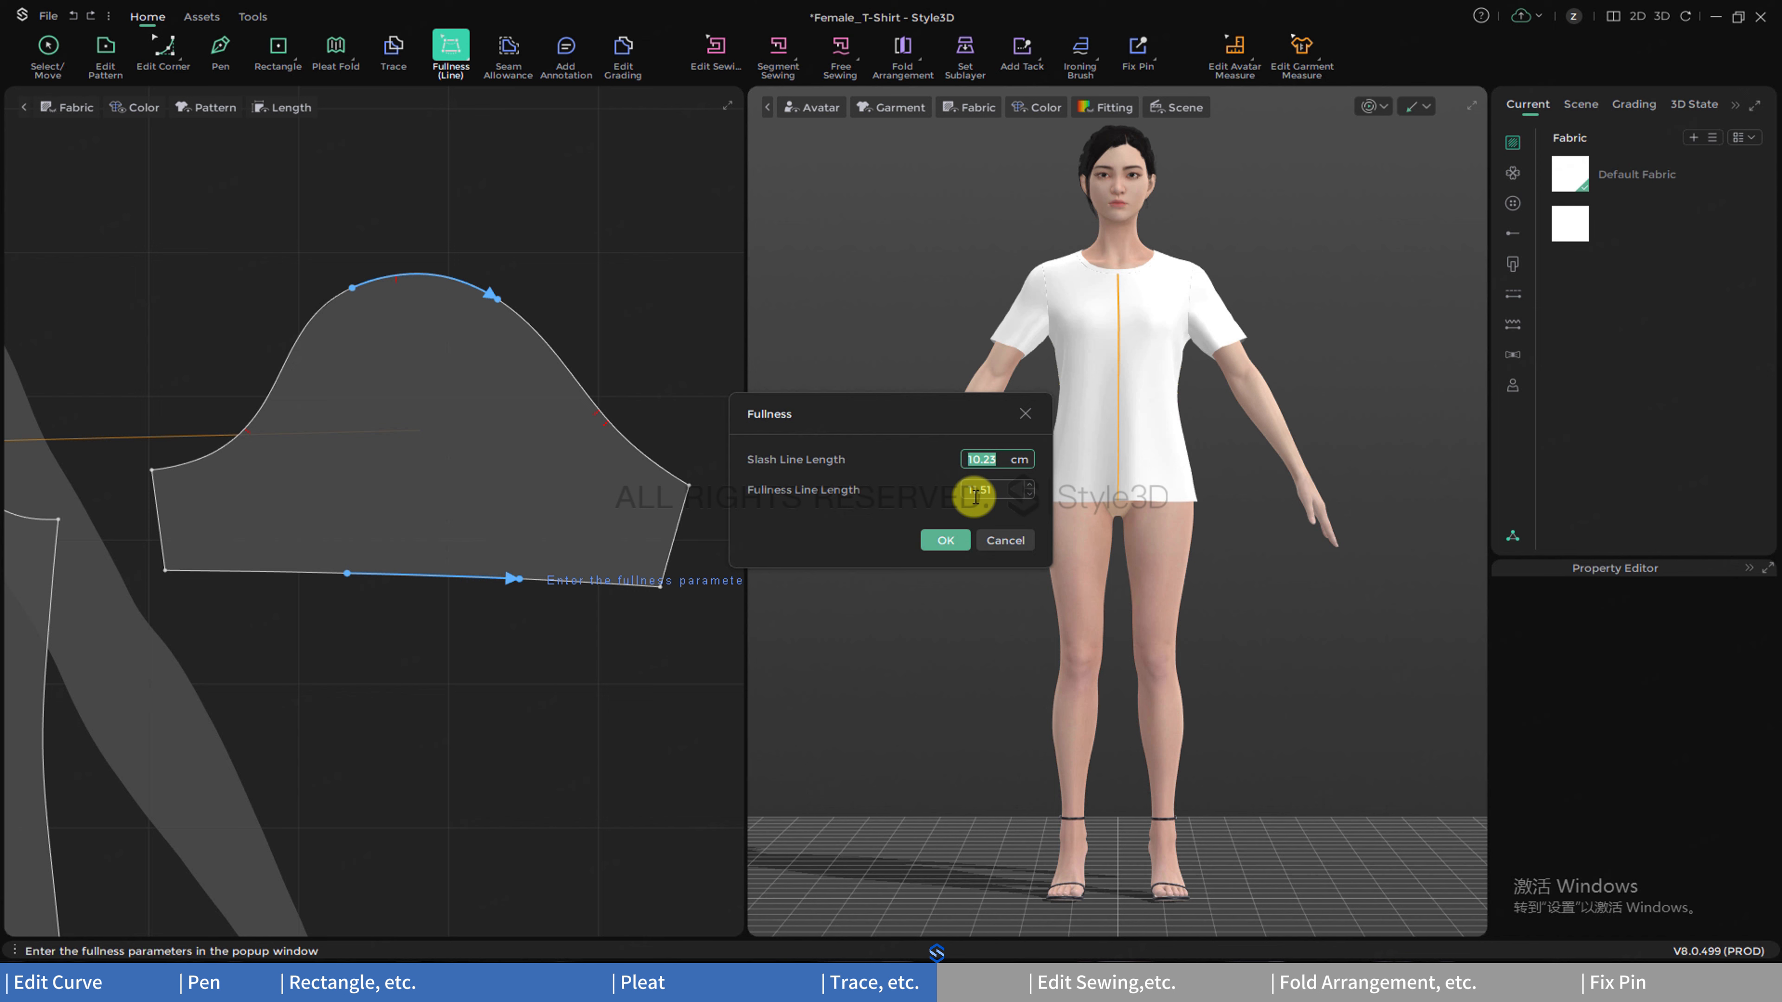
{"action": "left_click", "coordinate": [996, 539]}
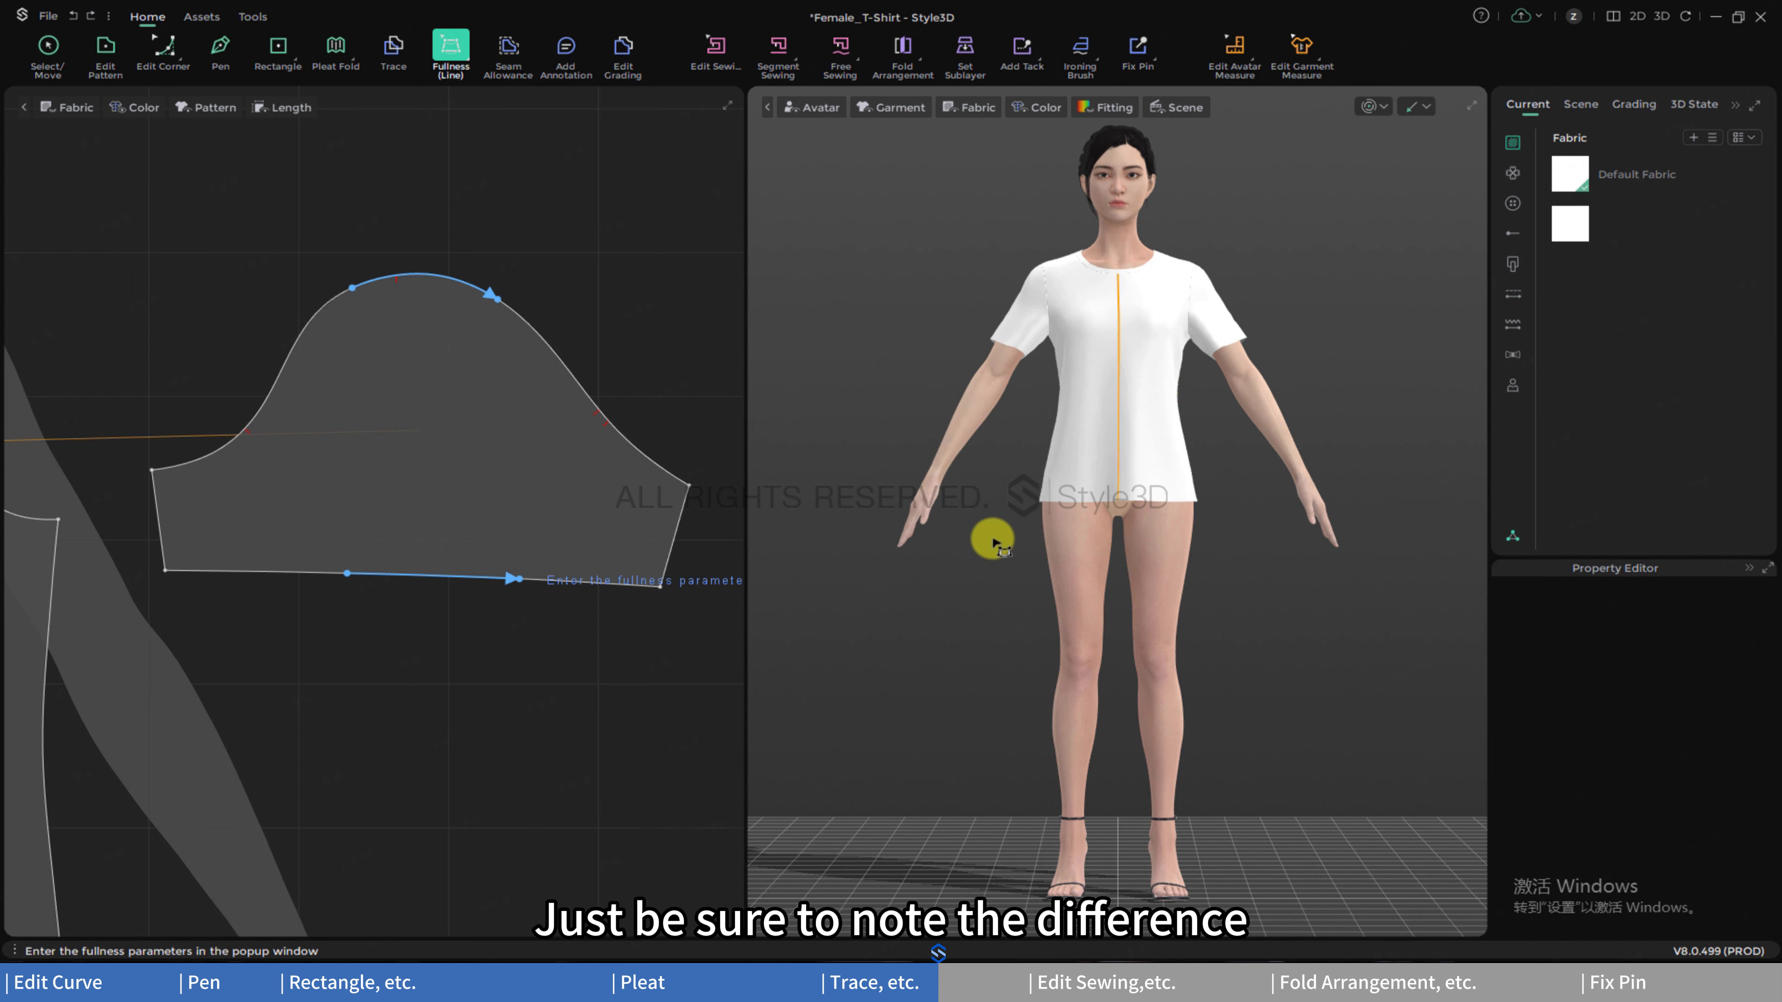
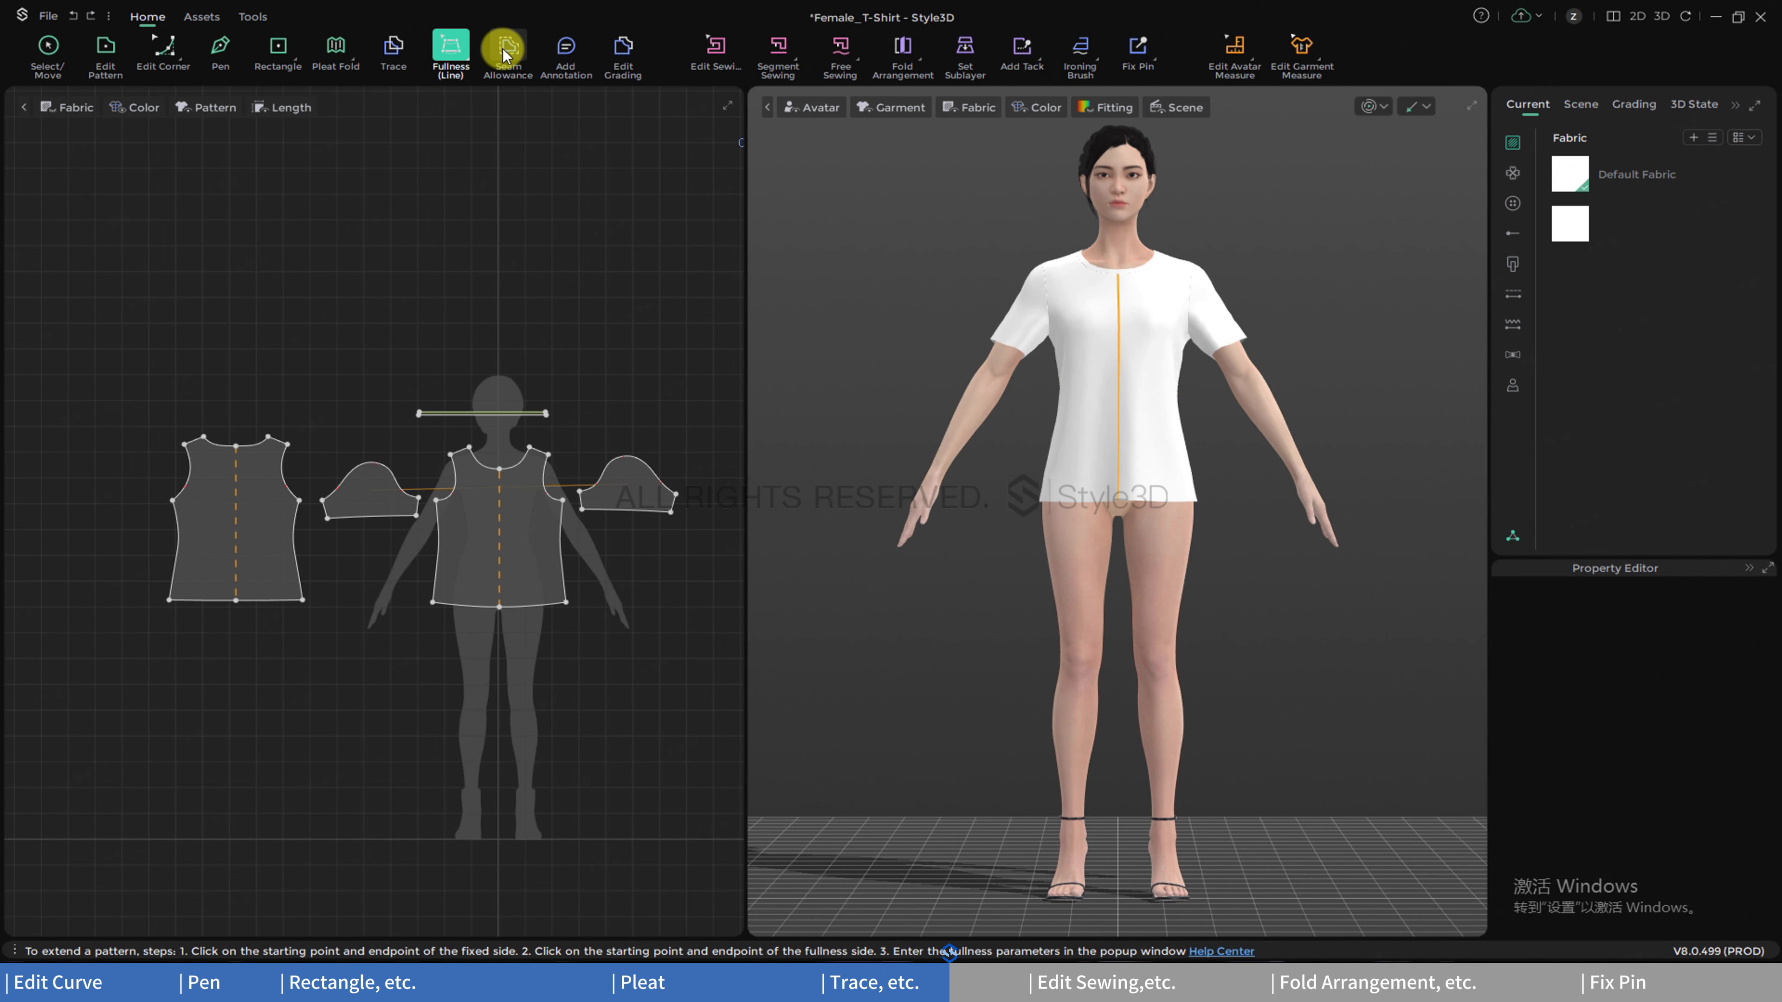
- Delete the seam allowances from all pattern pieces
{"action": "left_click", "coordinate": [504, 48]}
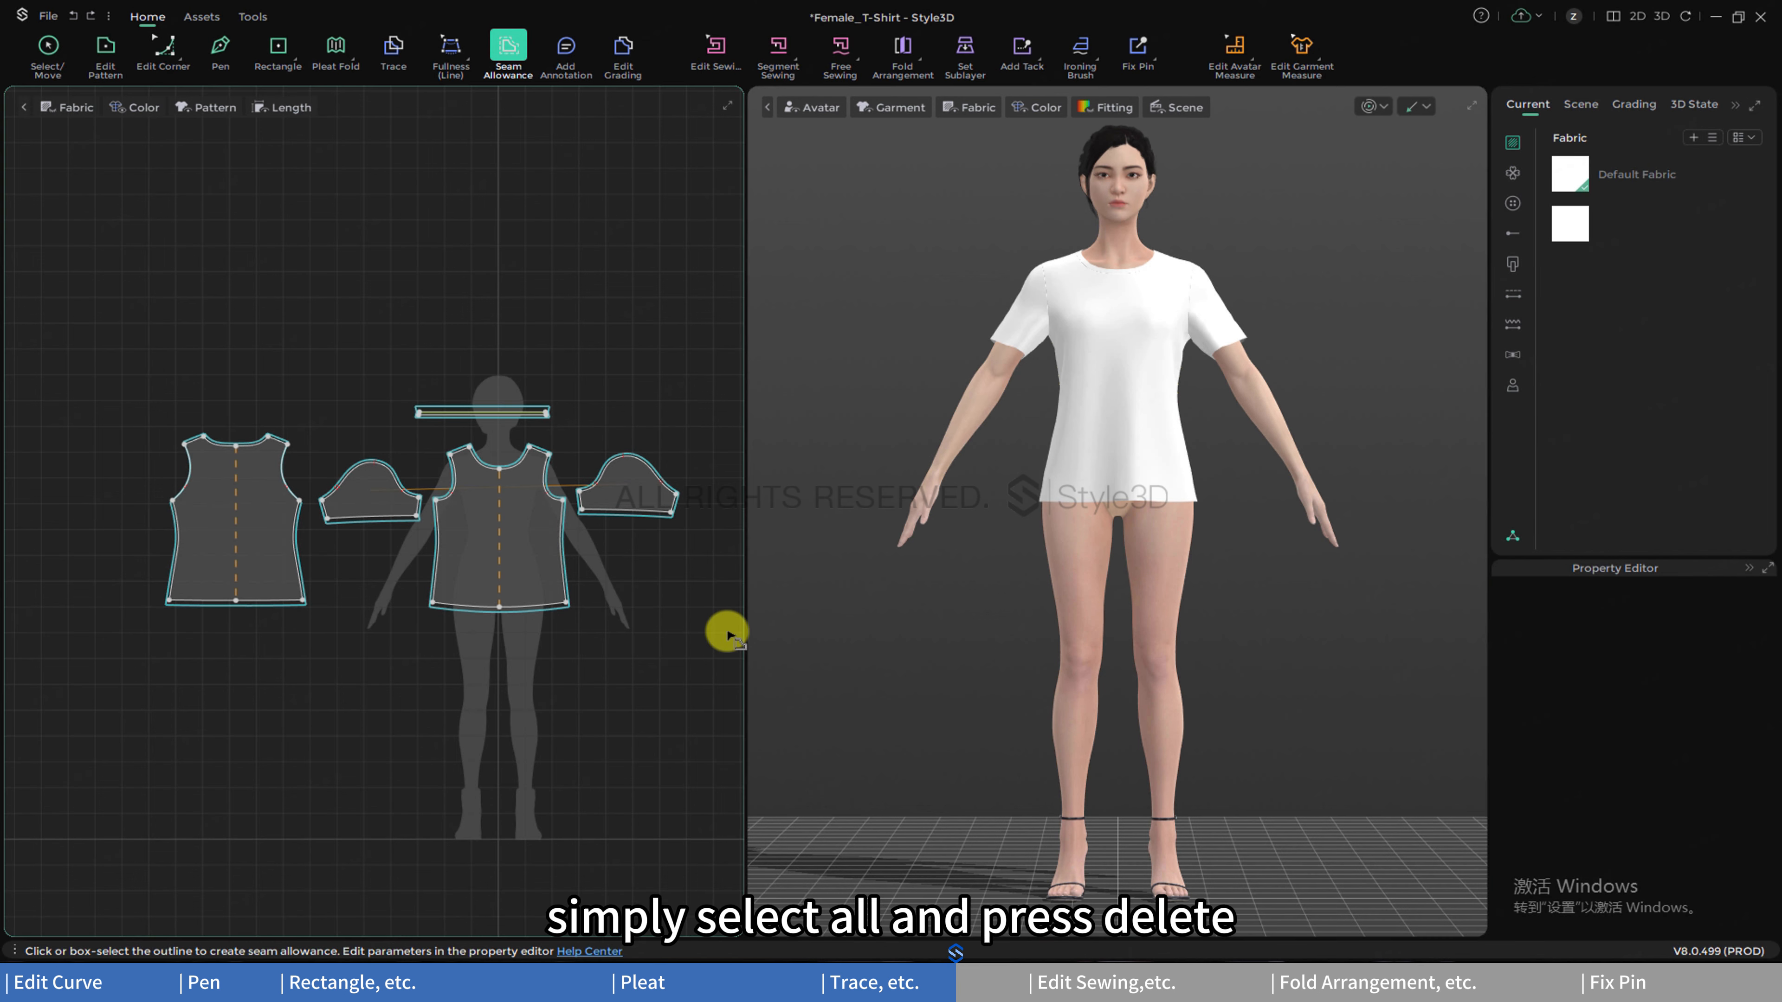
{"action": "left_click_drag", "start_coordinate": [727, 630], "coordinate": [144, 393]}
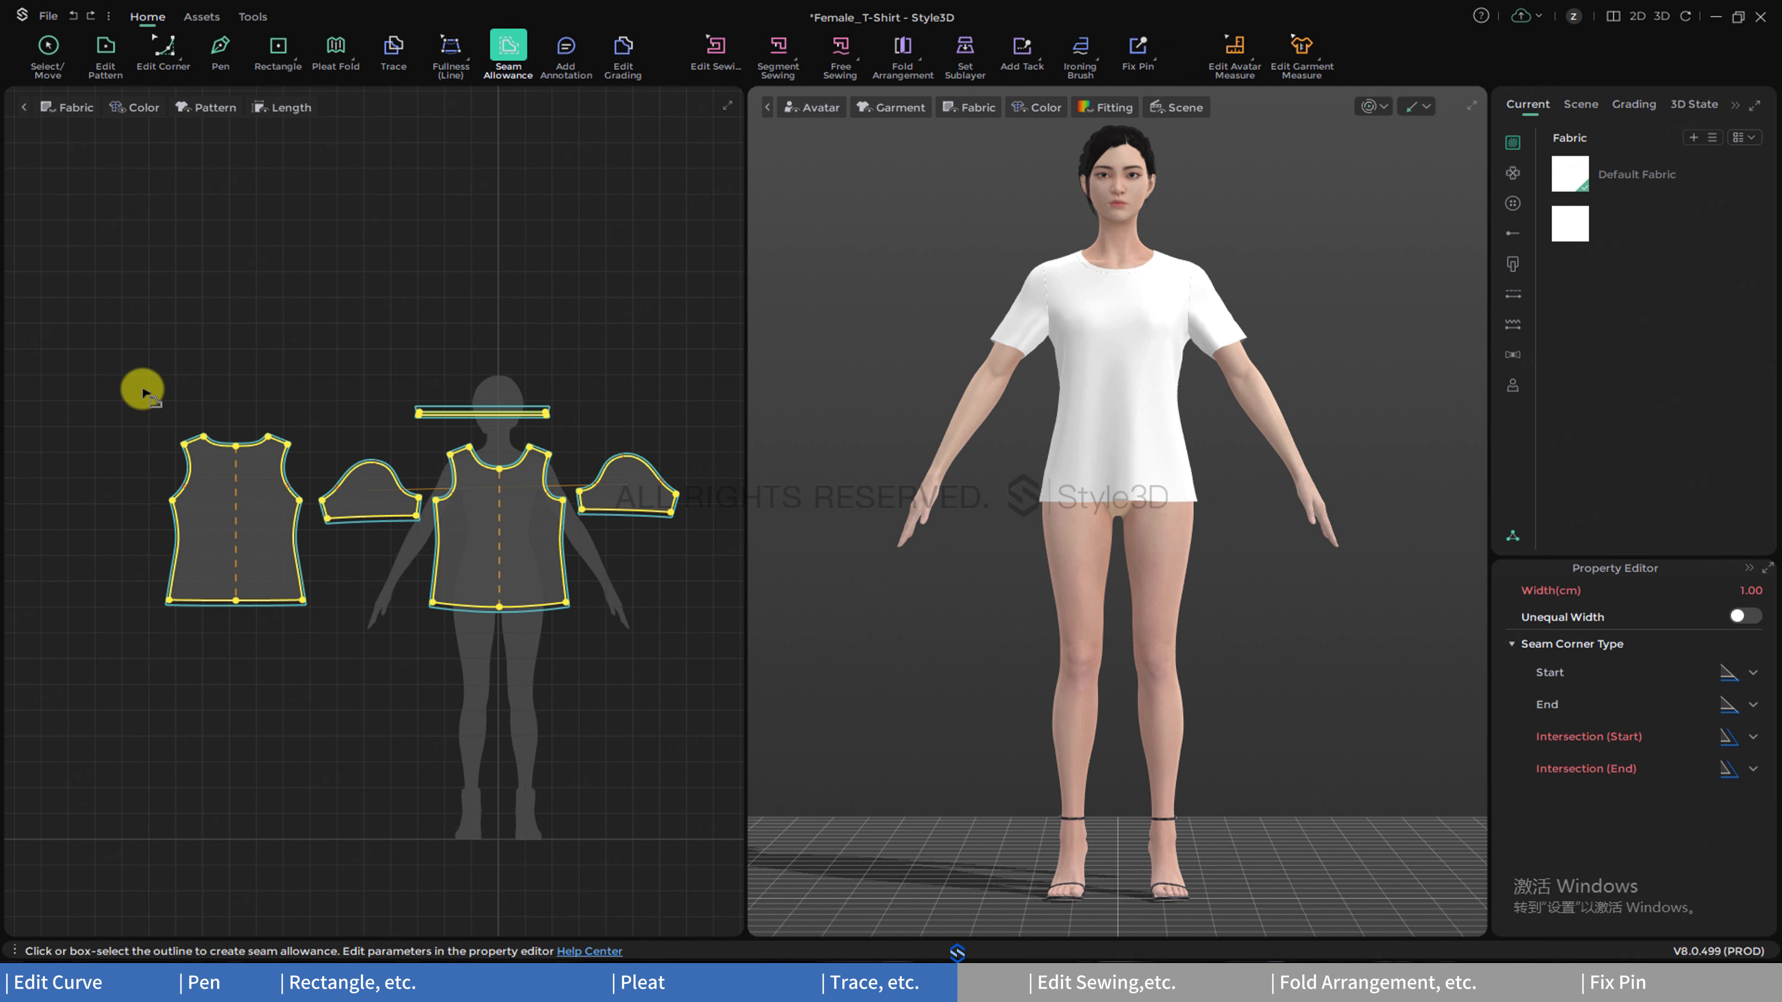
{"action": "key", "text": "Delete"}
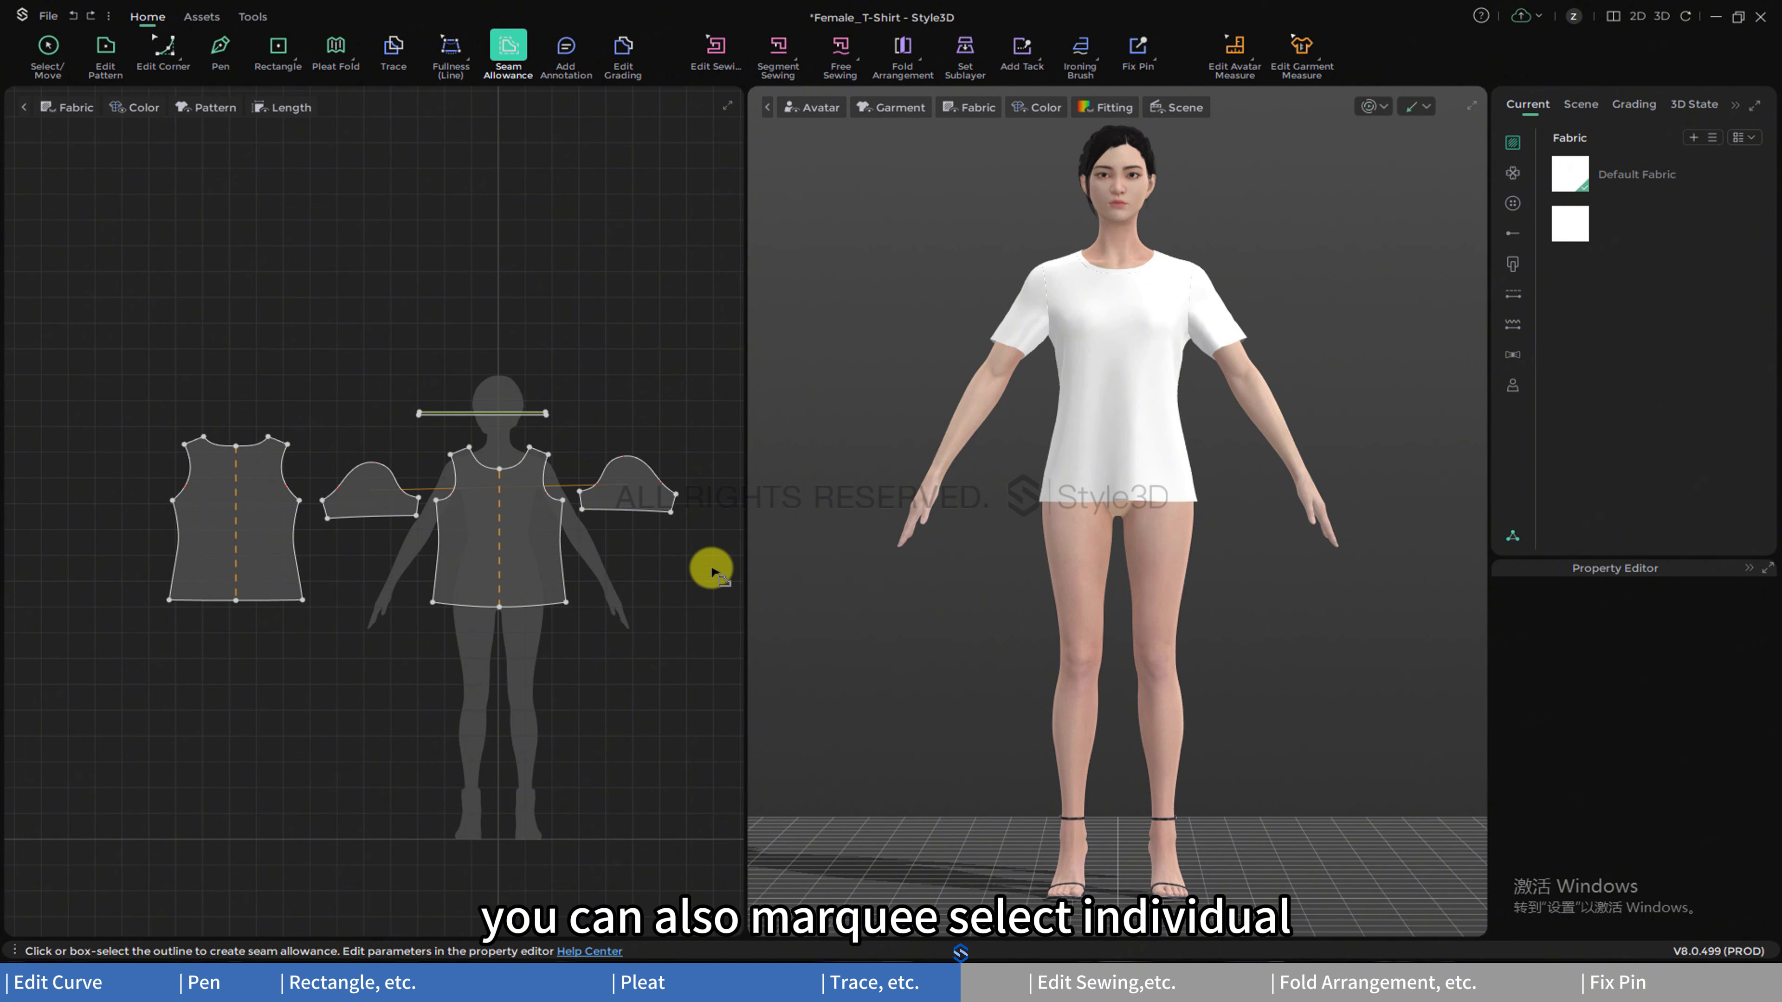
- Recreate 1.00 cm seam allowances on the sleeves and all other pattern pieces, apply the default seam allowance, and select the sleeve cap's allowance
{"action": "left_click_drag", "start_coordinate": [704, 557], "coordinate": [582, 455]}
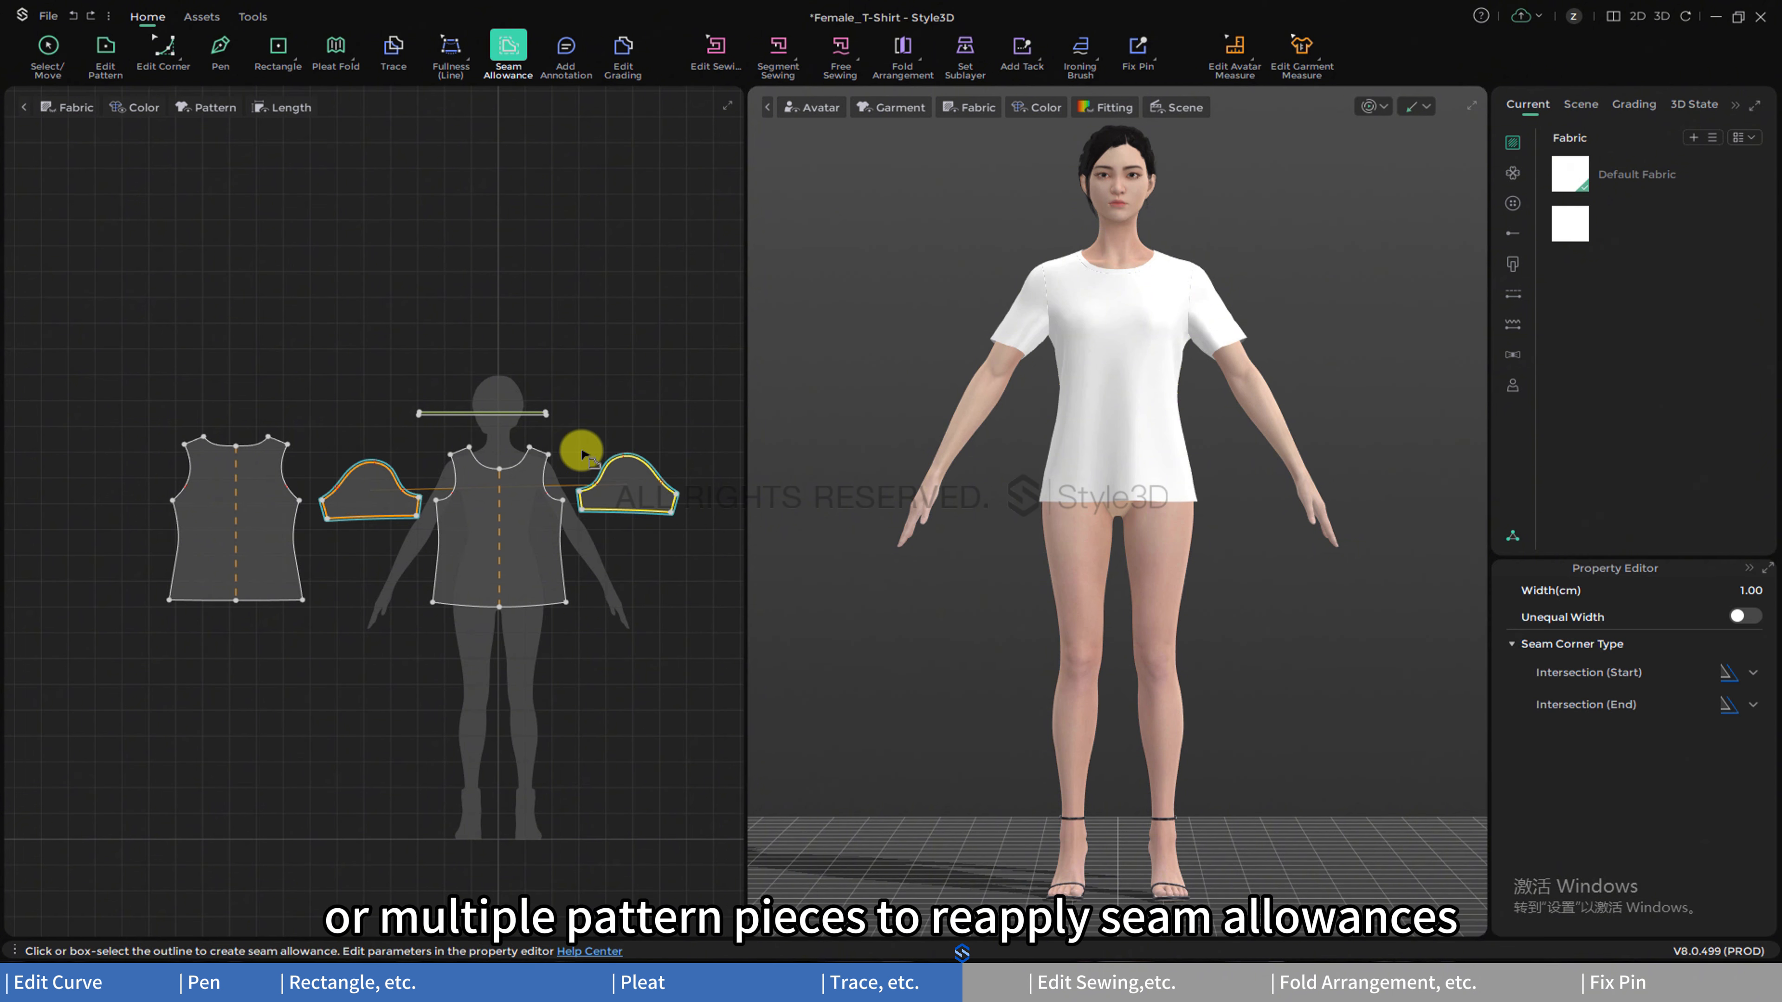
{"action": "left_click_drag", "start_coordinate": [690, 632], "coordinate": [171, 367]}
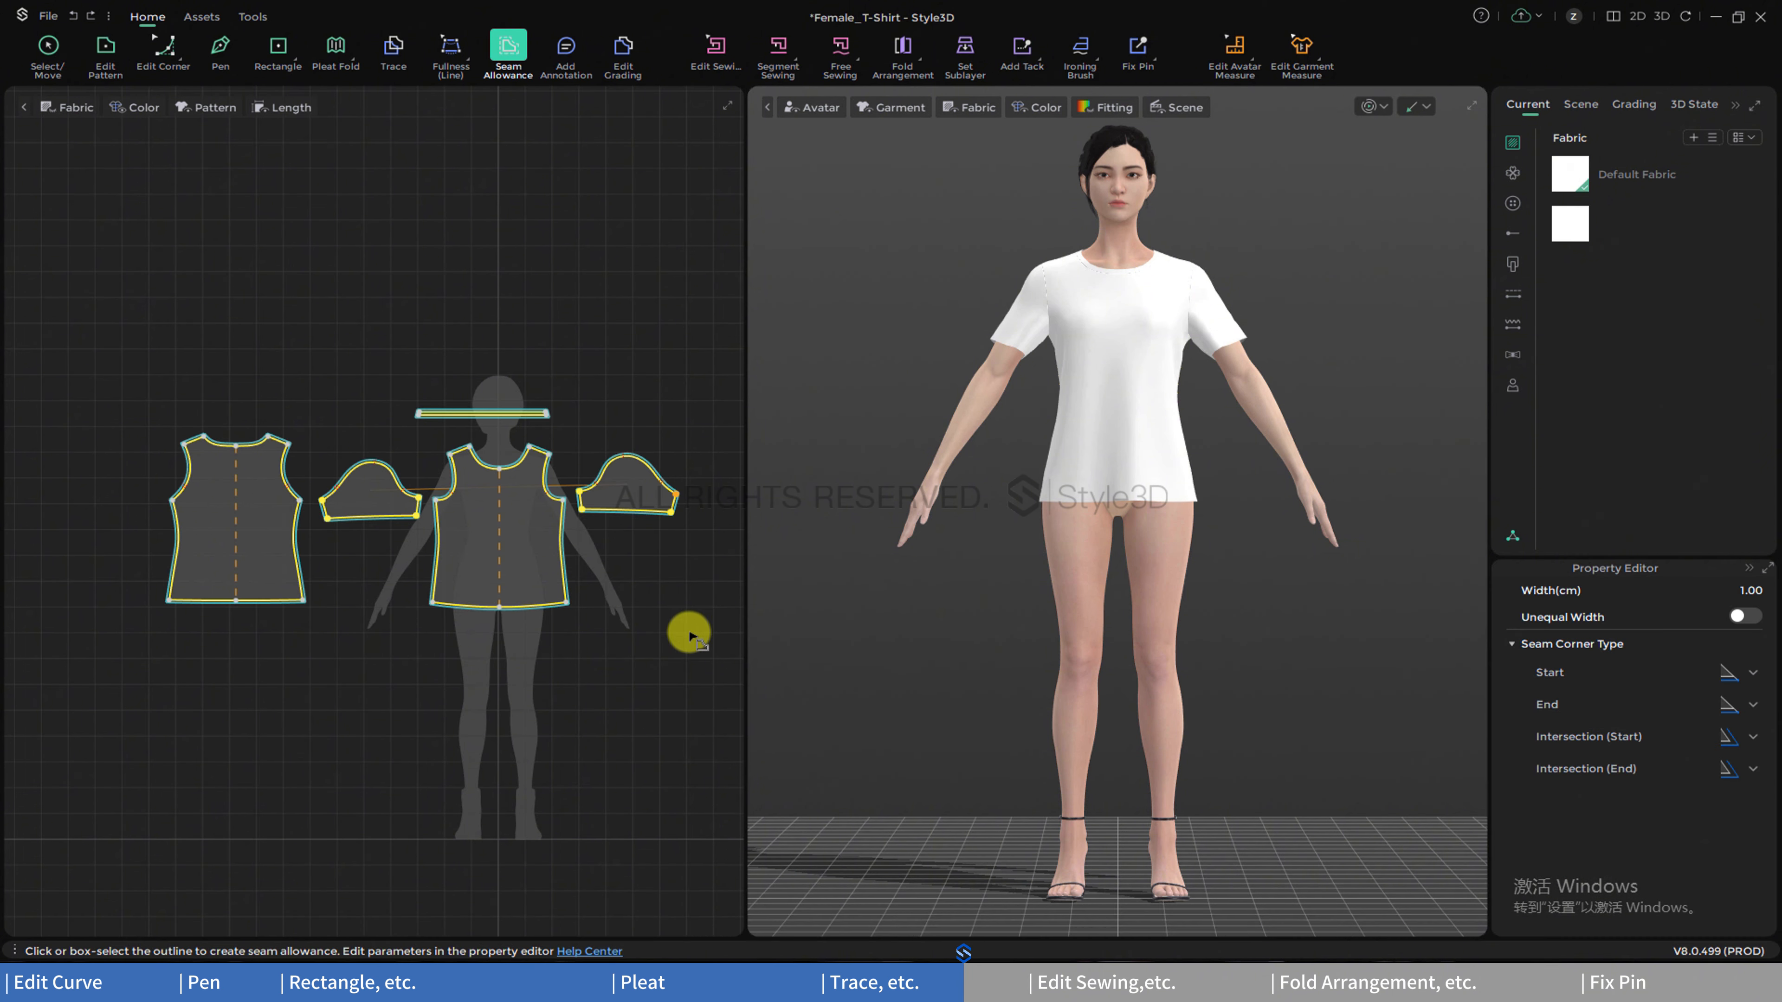
{"action": "right_click", "coordinate": [638, 566]}
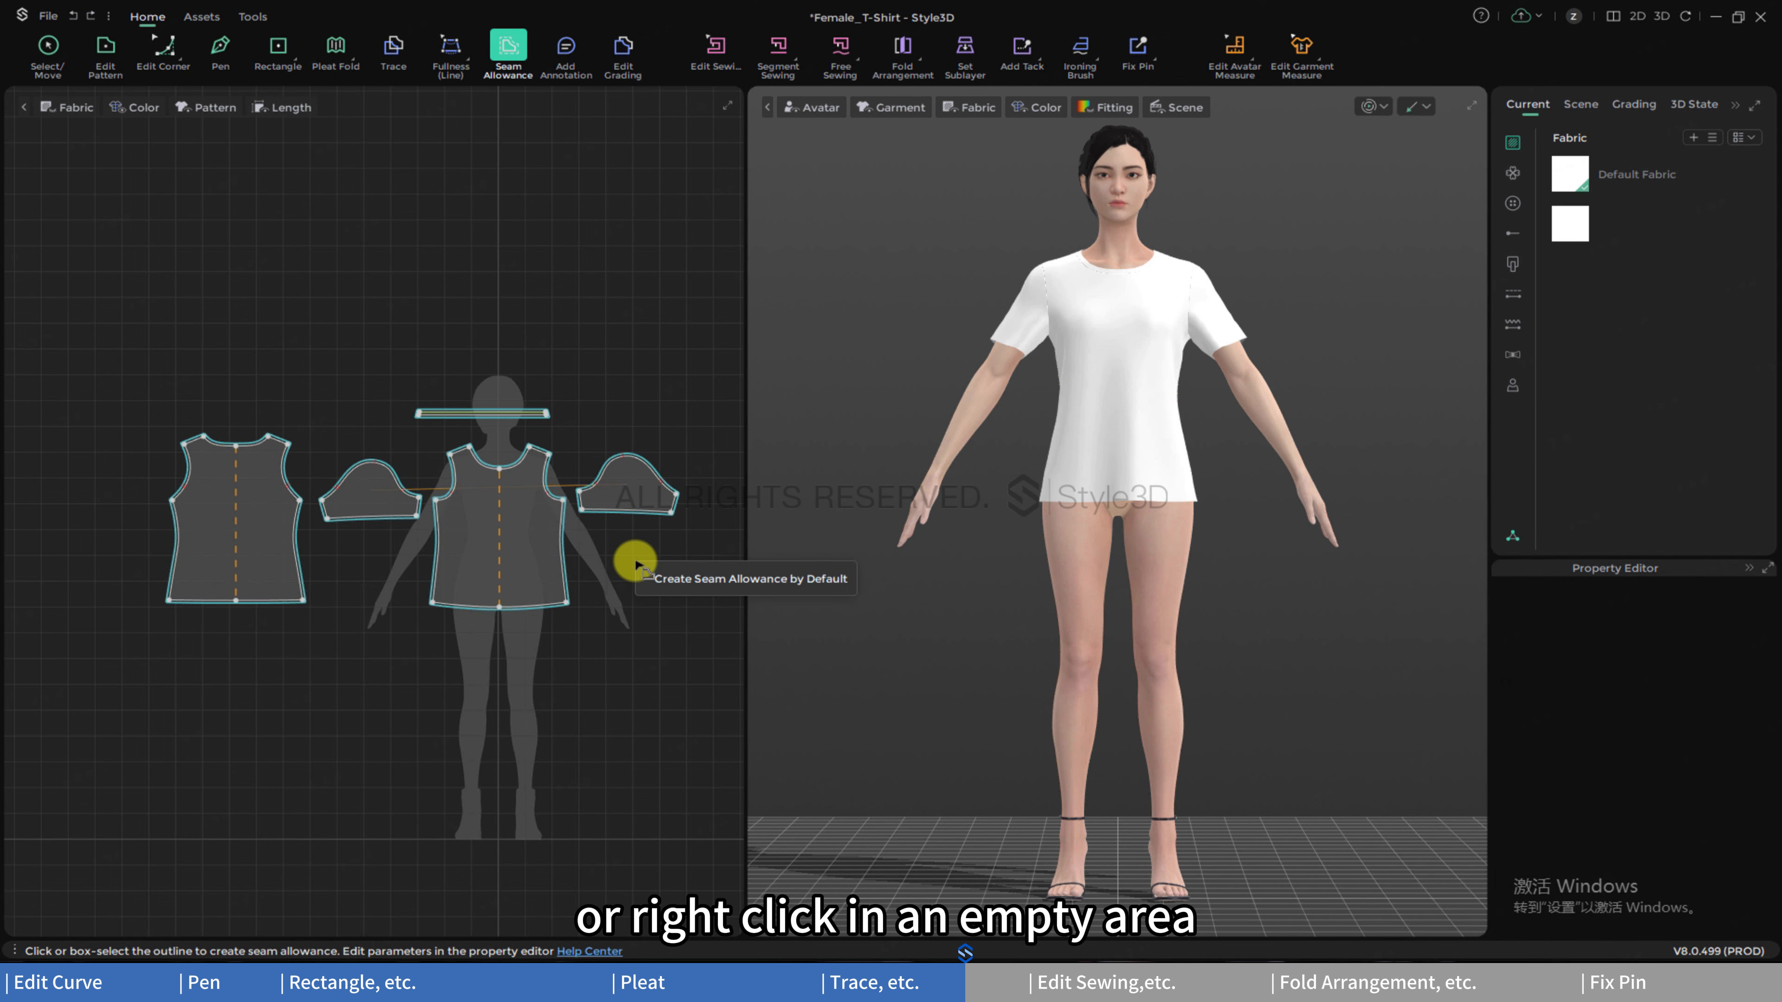
{"action": "left_click", "coordinate": [673, 587]}
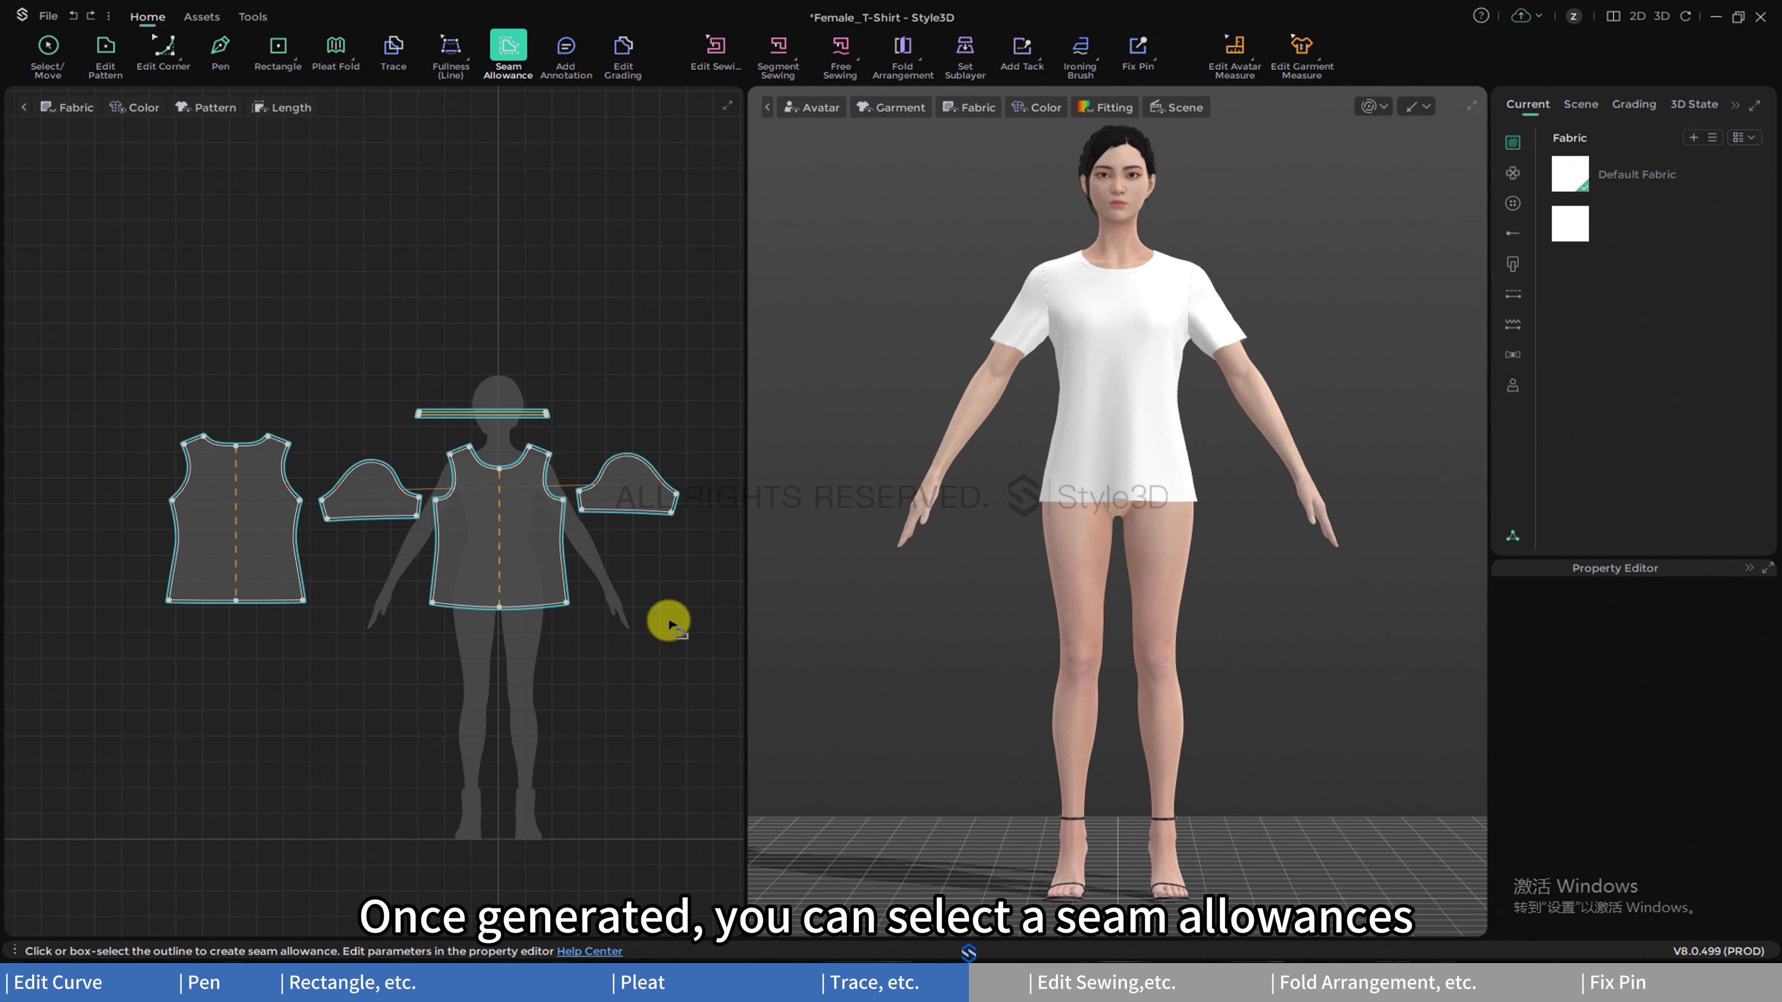
{"action": "left_click", "coordinate": [639, 461]}
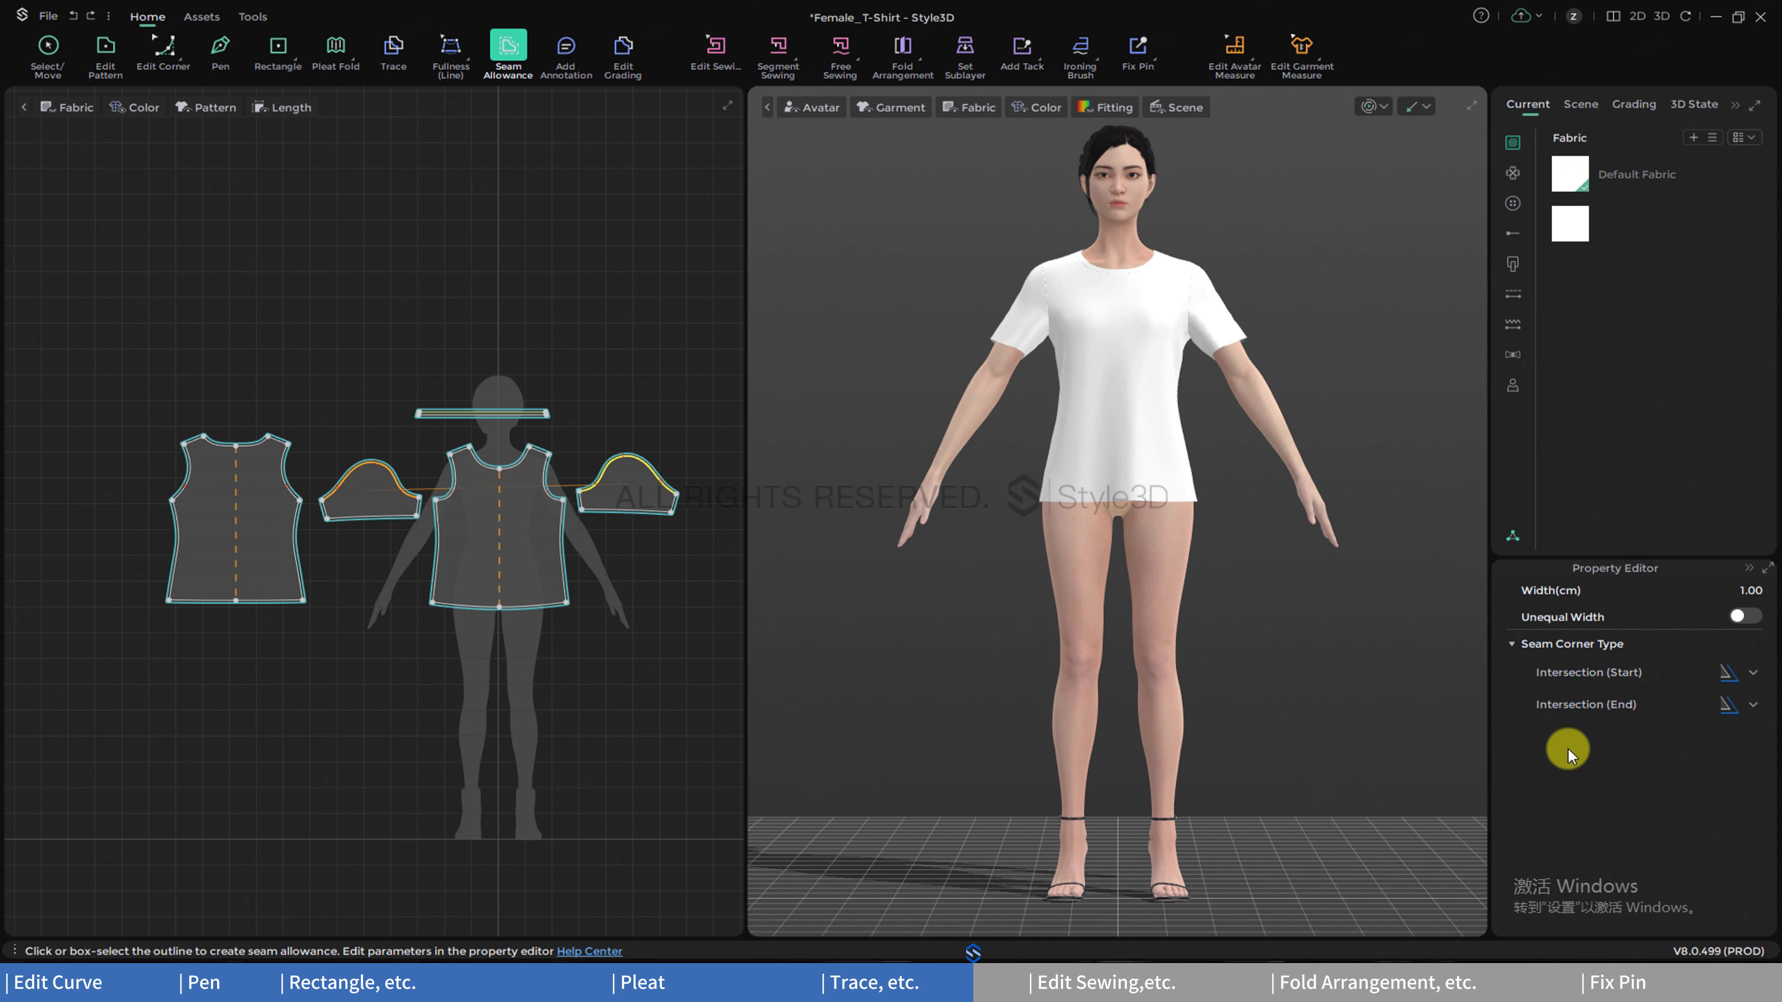
- Add the annotation "123" inside the right-hand sleeve piece
{"action": "left_click", "coordinate": [567, 46]}
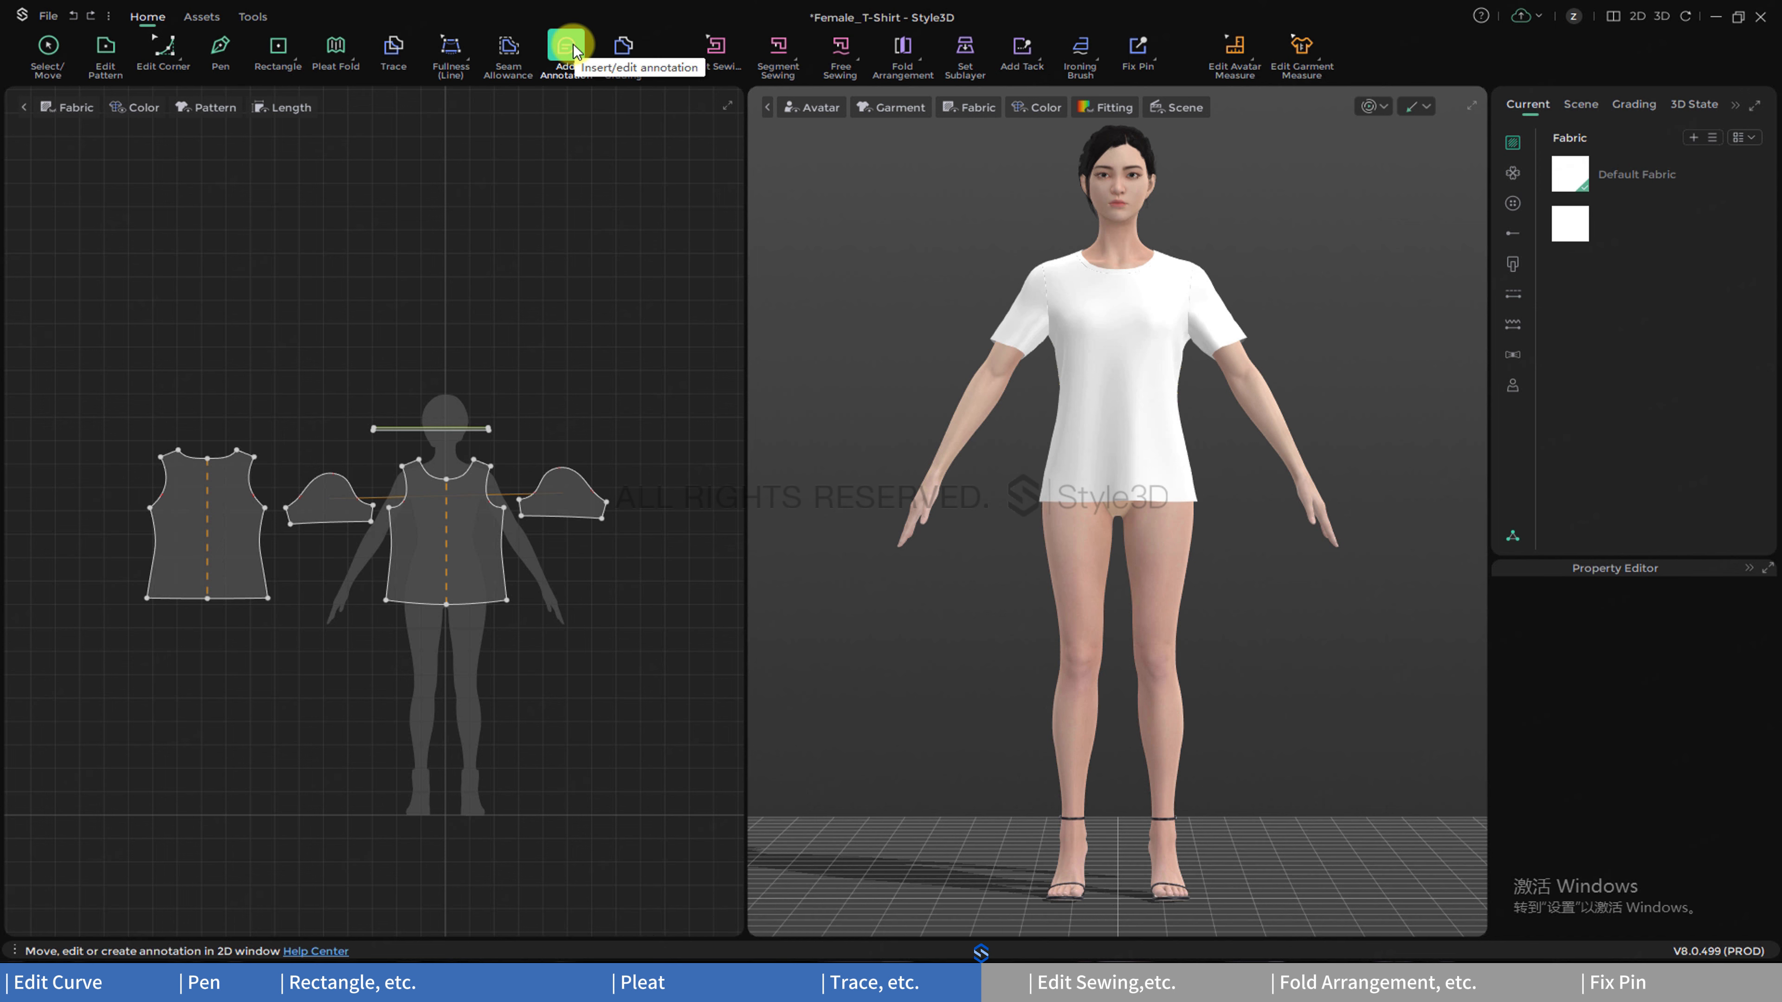
{"action": "scroll", "coordinate": [569, 518], "scroll_direction": "up", "scroll_amount": 6}
{"action": "middle_click_drag", "start_coordinate": [621, 468], "coordinate": [491, 494]}
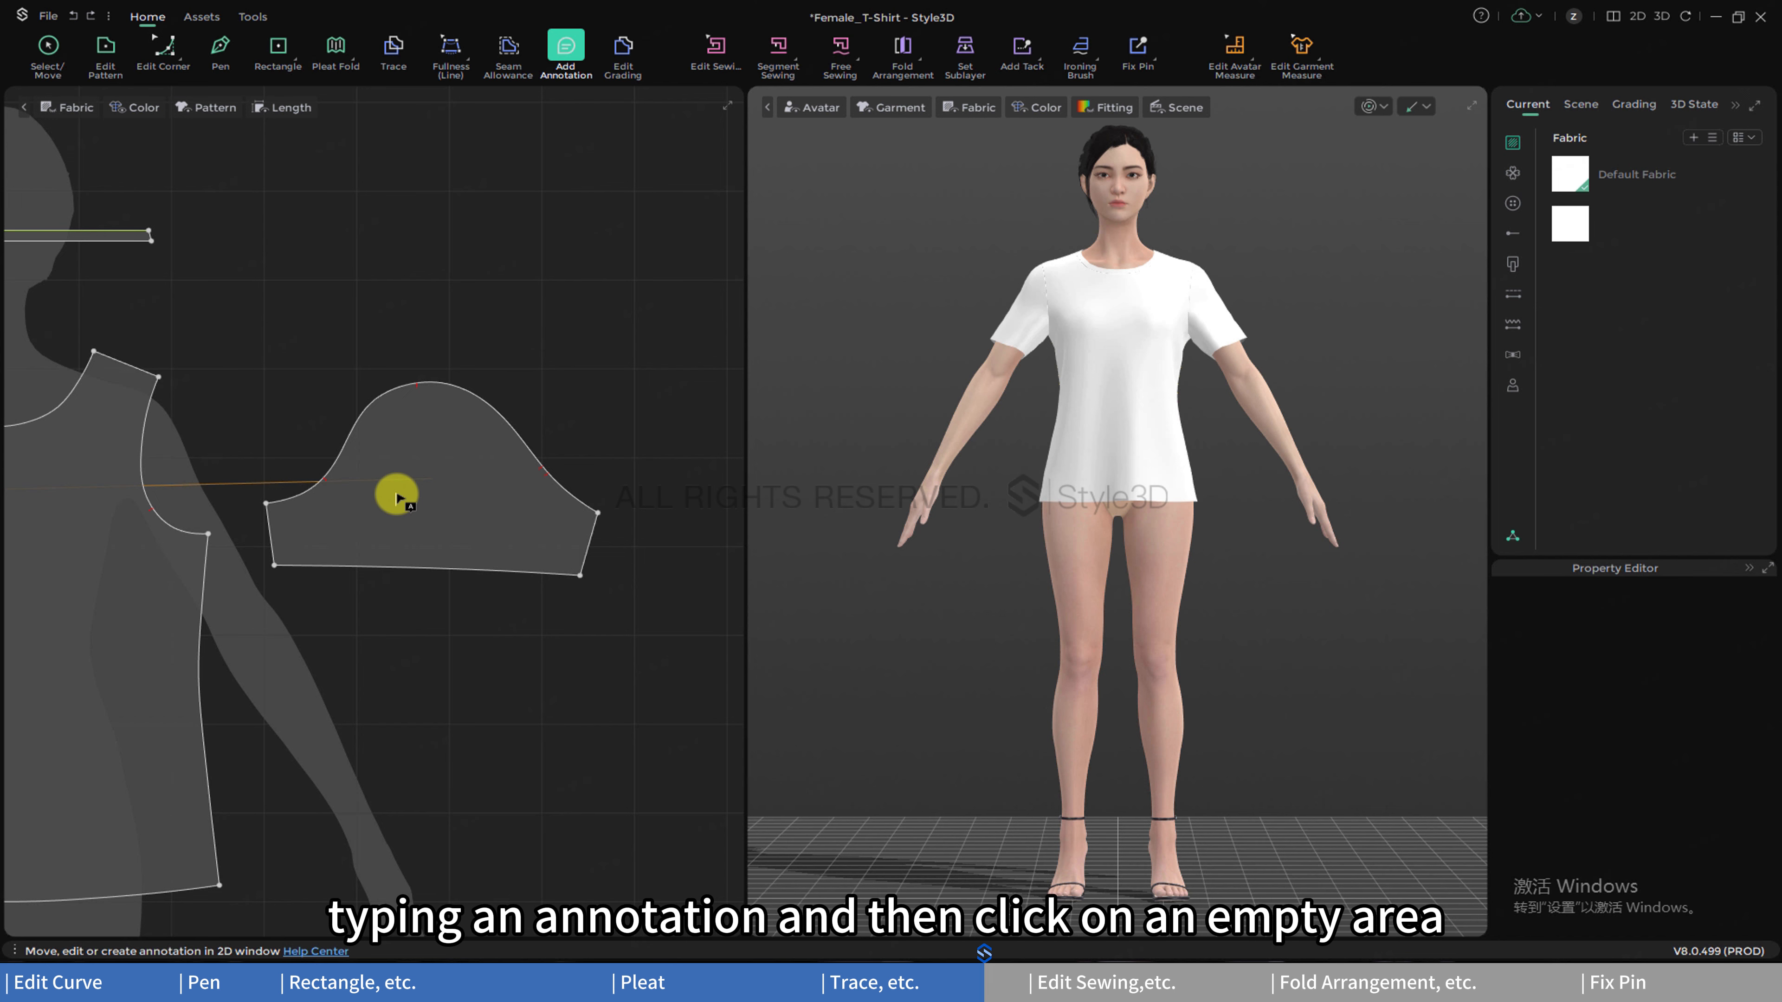
{"action": "left_click", "coordinate": [398, 498]}
{"action": "type", "text": "123"}
{"action": "left_click", "coordinate": [474, 524]}
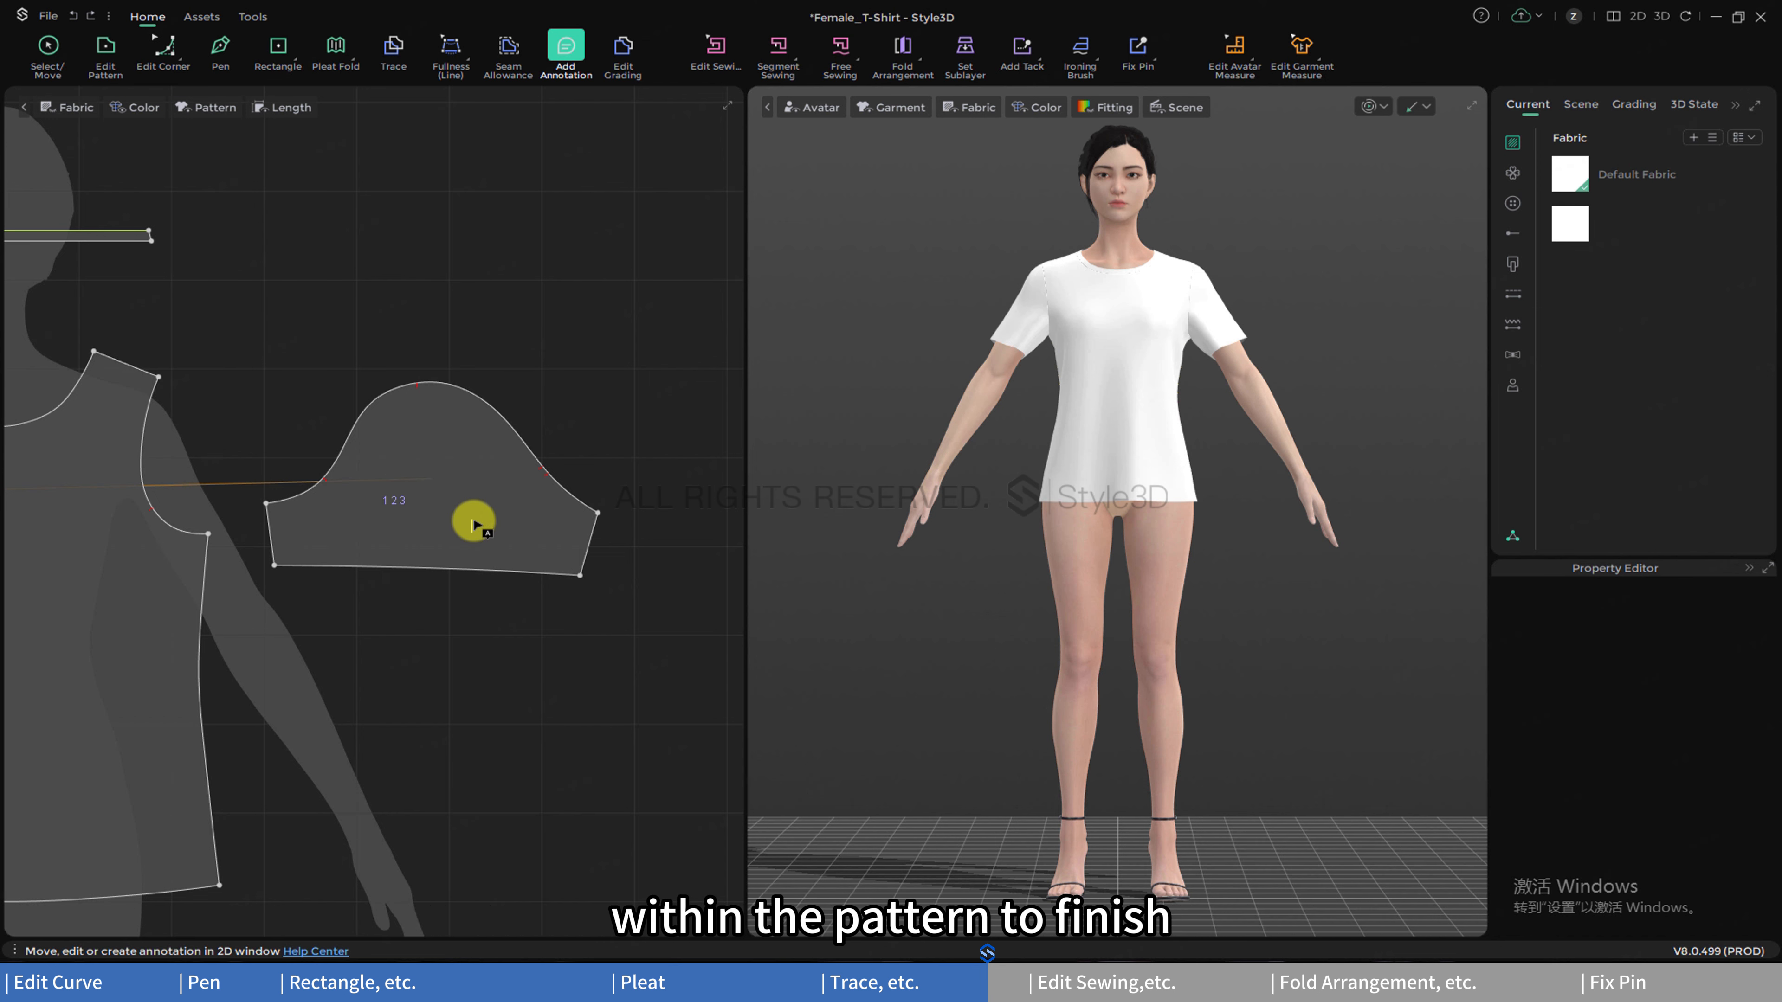
- Add the annotation "1234" along the sleeve's hem edge and display its properties
{"action": "left_click", "coordinate": [429, 568]}
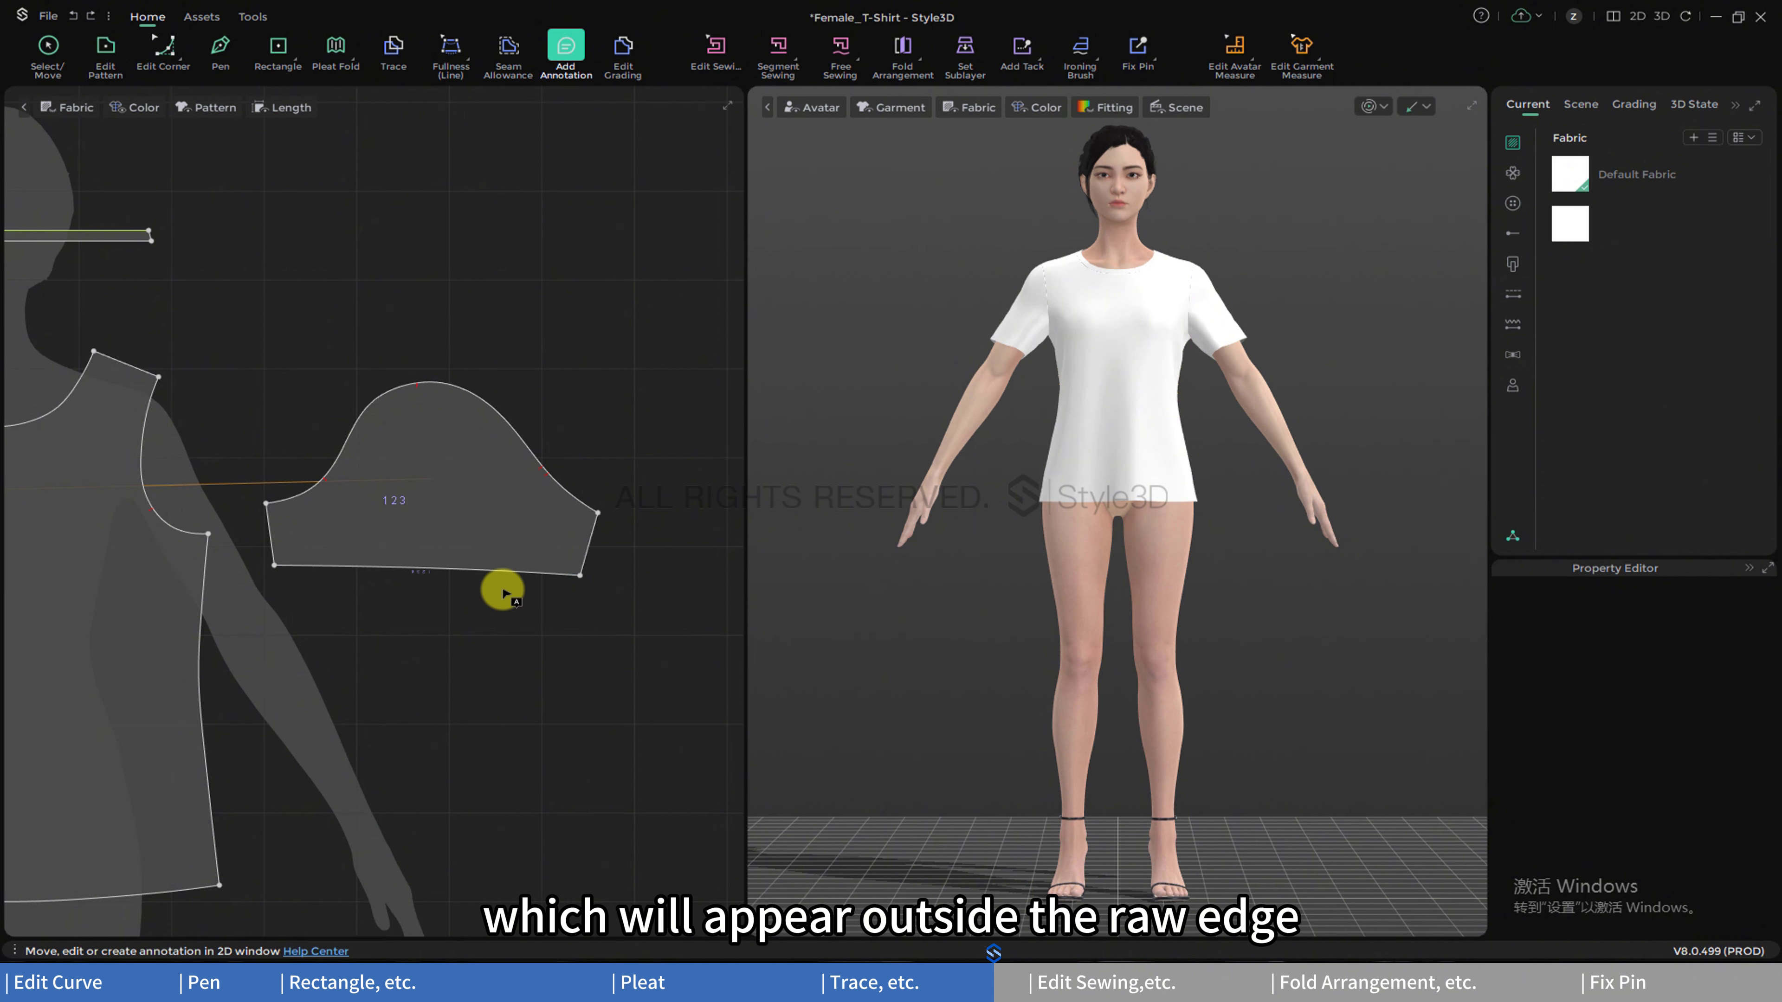
{"action": "scroll", "coordinate": [438, 573], "scroll_direction": "up", "scroll_amount": 3}
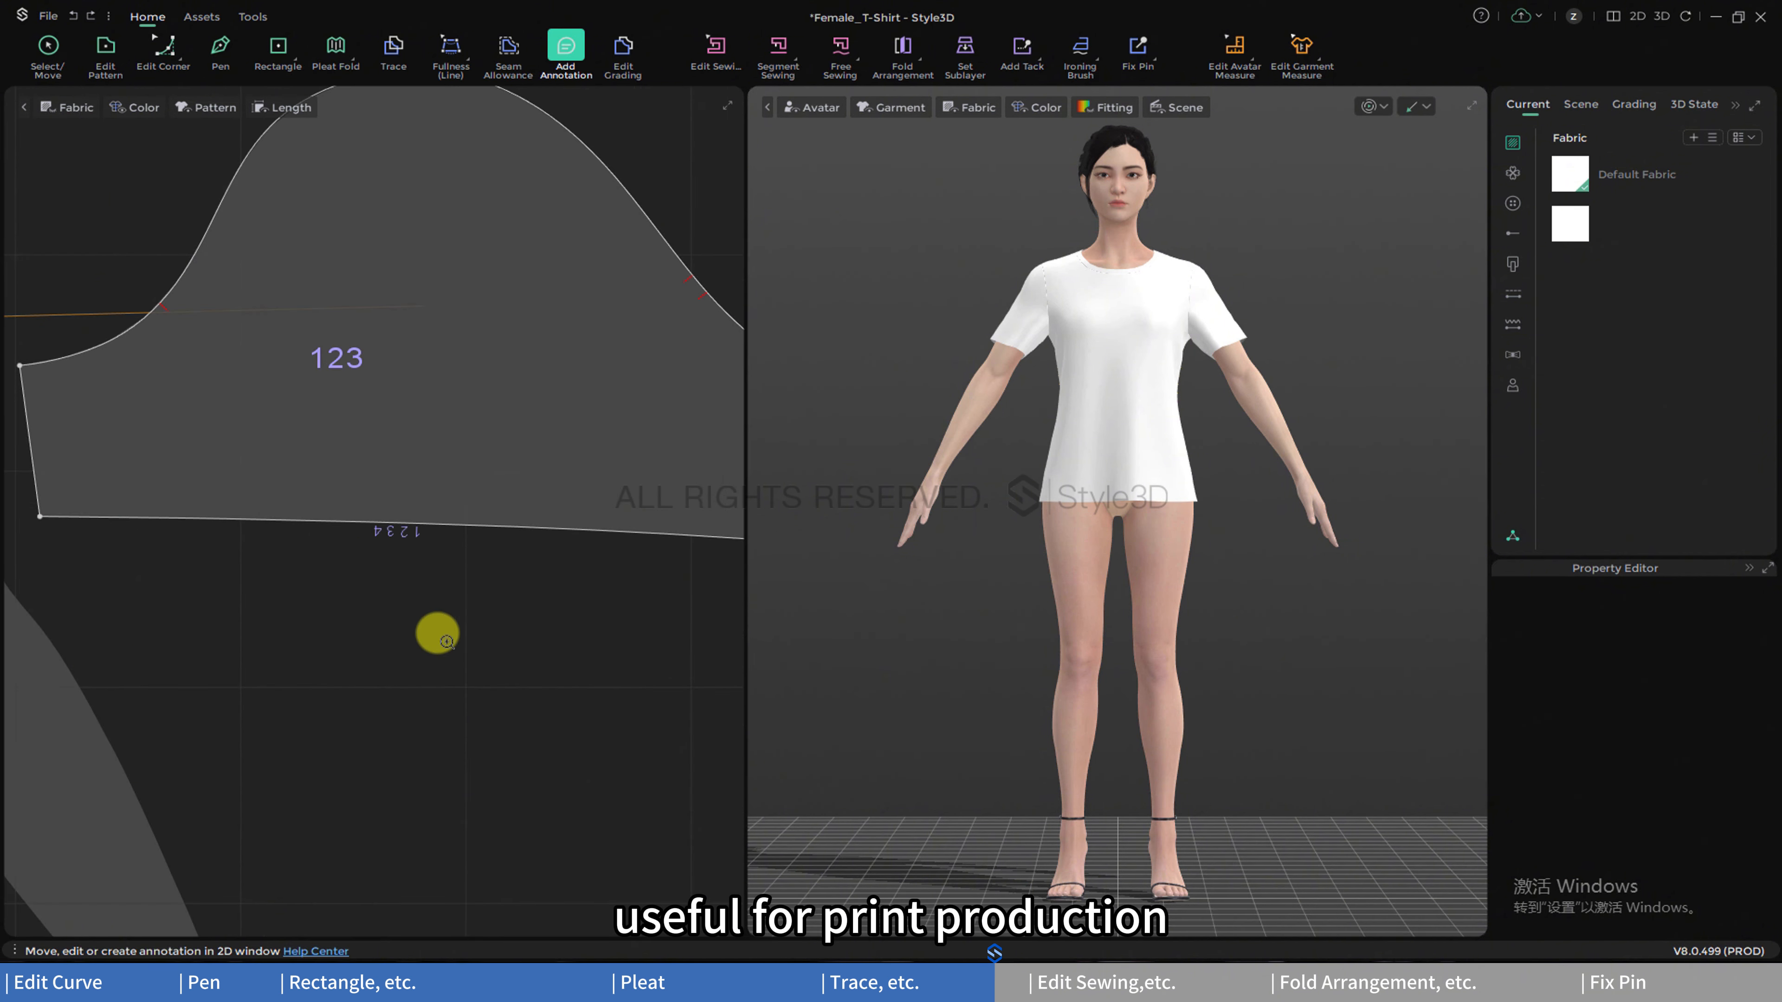
{"action": "scroll", "coordinate": [405, 533], "scroll_direction": "down", "scroll_amount": 3}
{"action": "left_click", "coordinate": [398, 530]}
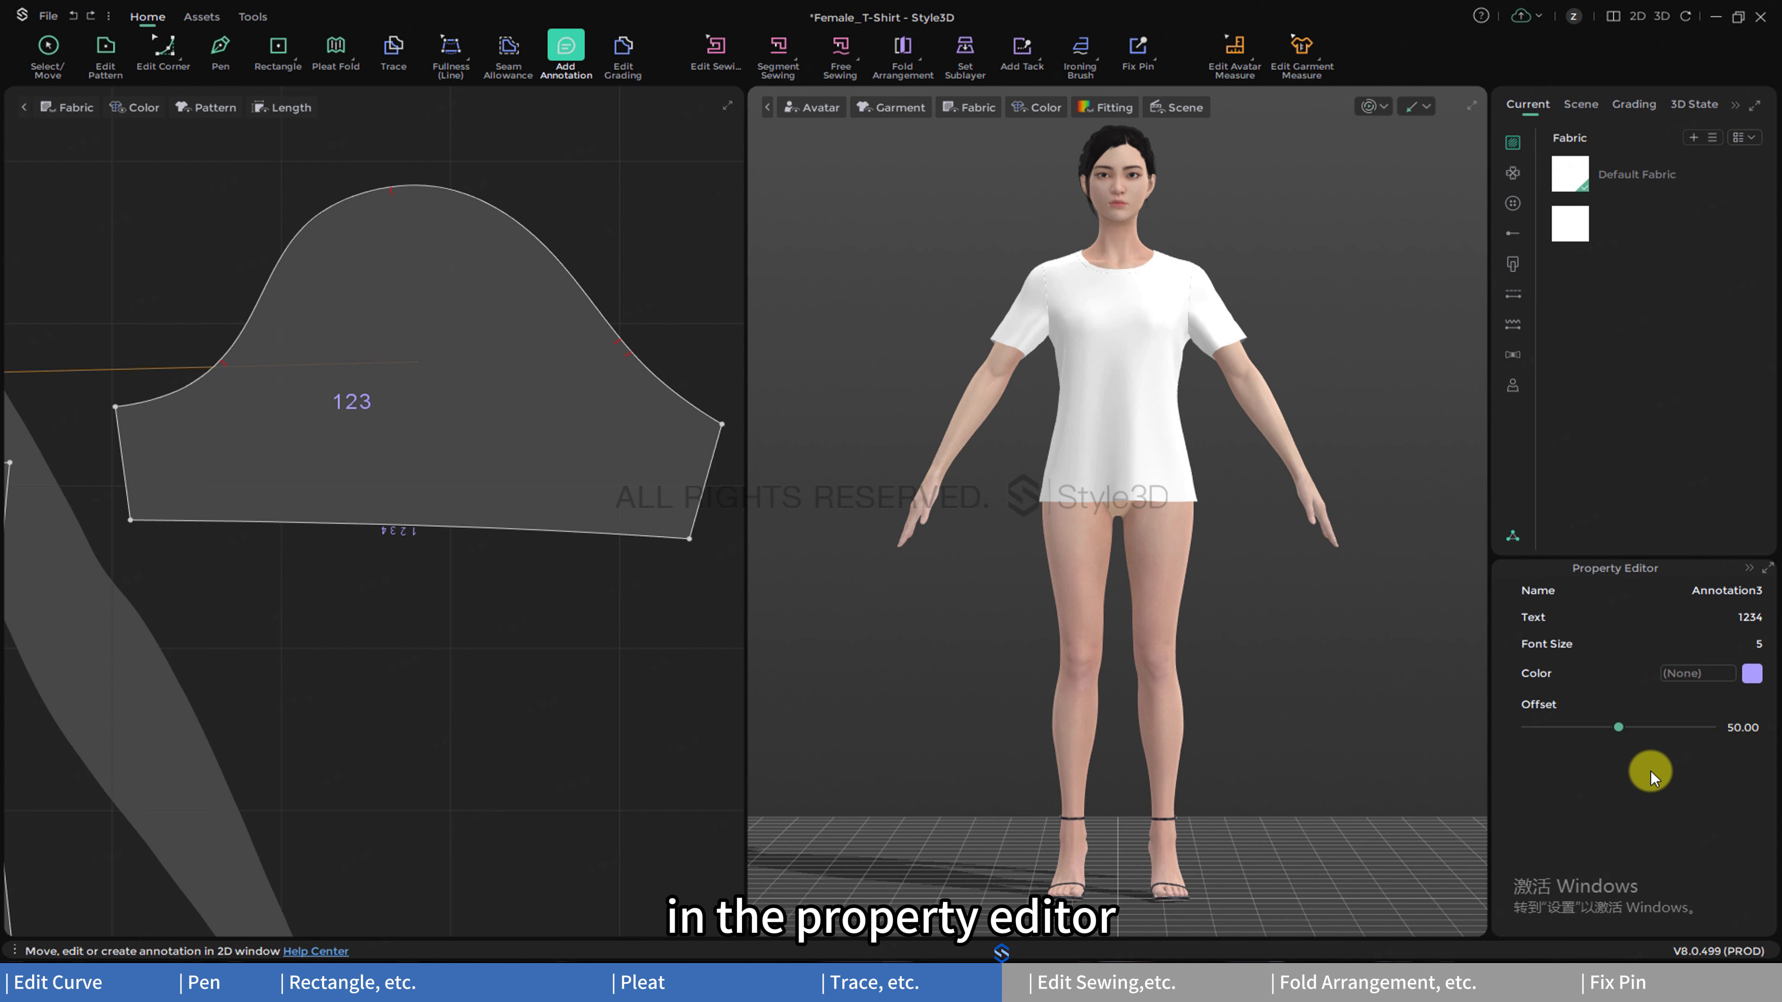
- Examine the grading values of the sleeve's left underarm point and the grading and alignment options of its left hem corner
{"action": "left_click", "coordinate": [617, 48]}
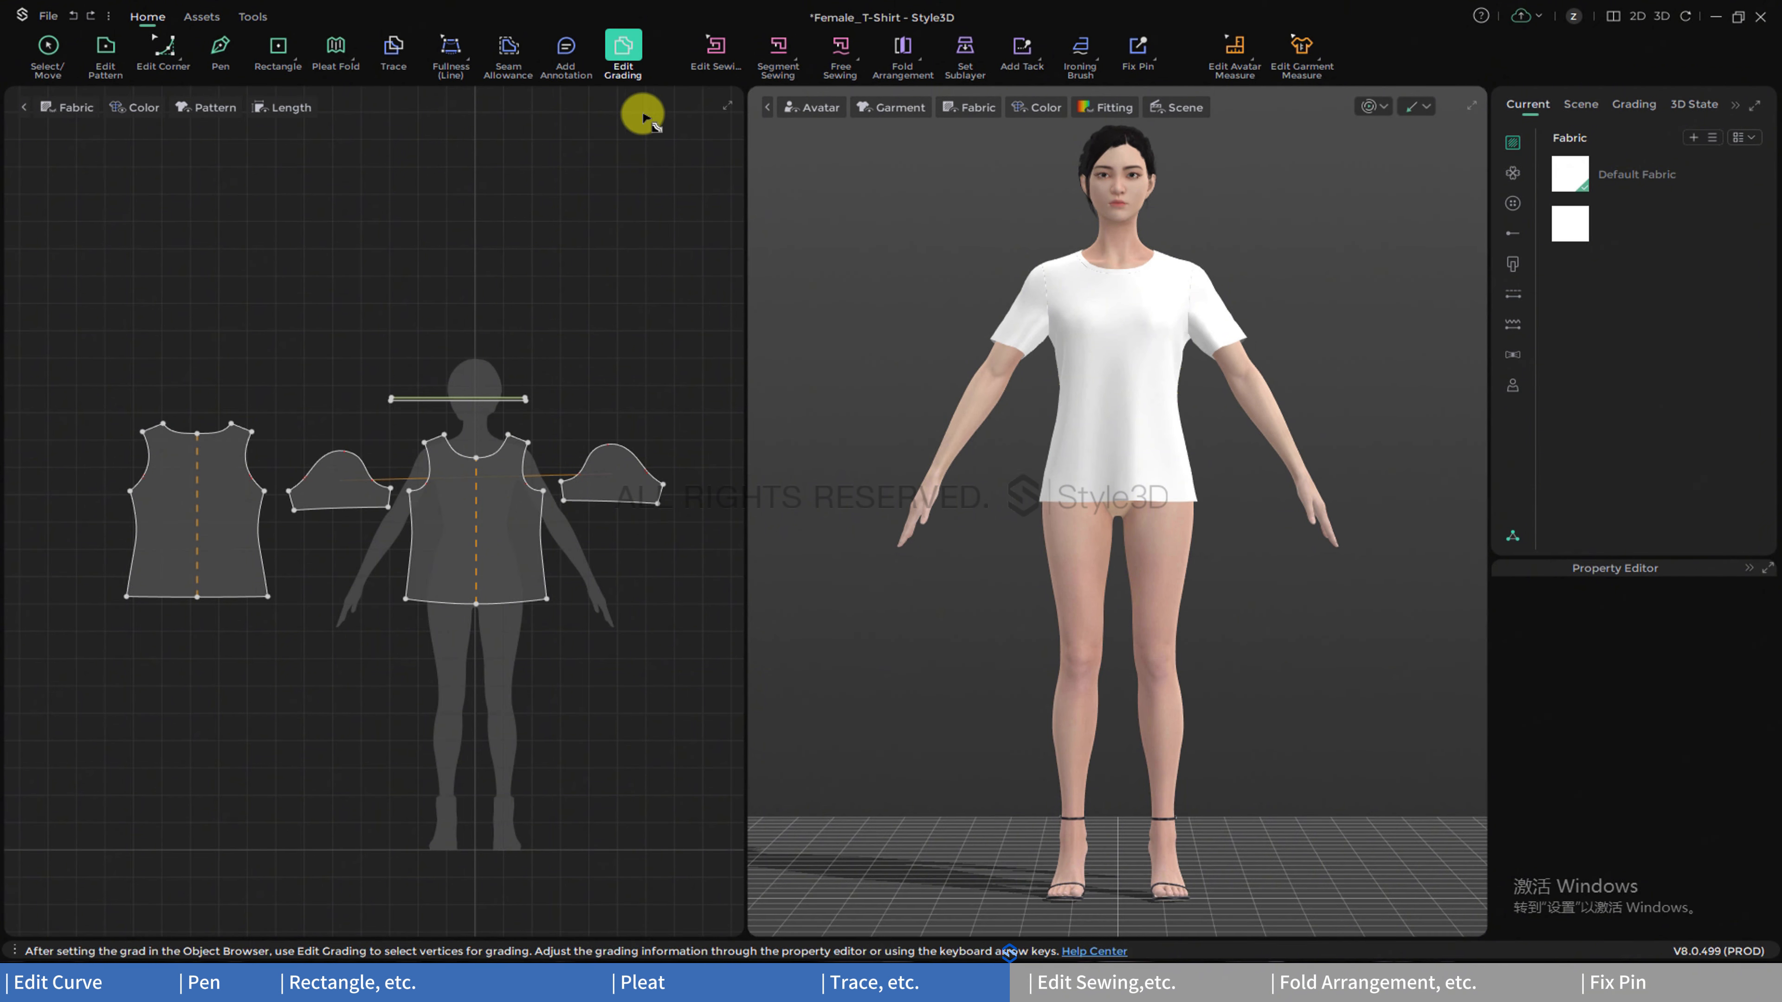
{"action": "scroll", "coordinate": [668, 417], "scroll_direction": "up", "scroll_amount": 3}
{"action": "scroll", "coordinate": [659, 460], "scroll_direction": "up", "scroll_amount": 5}
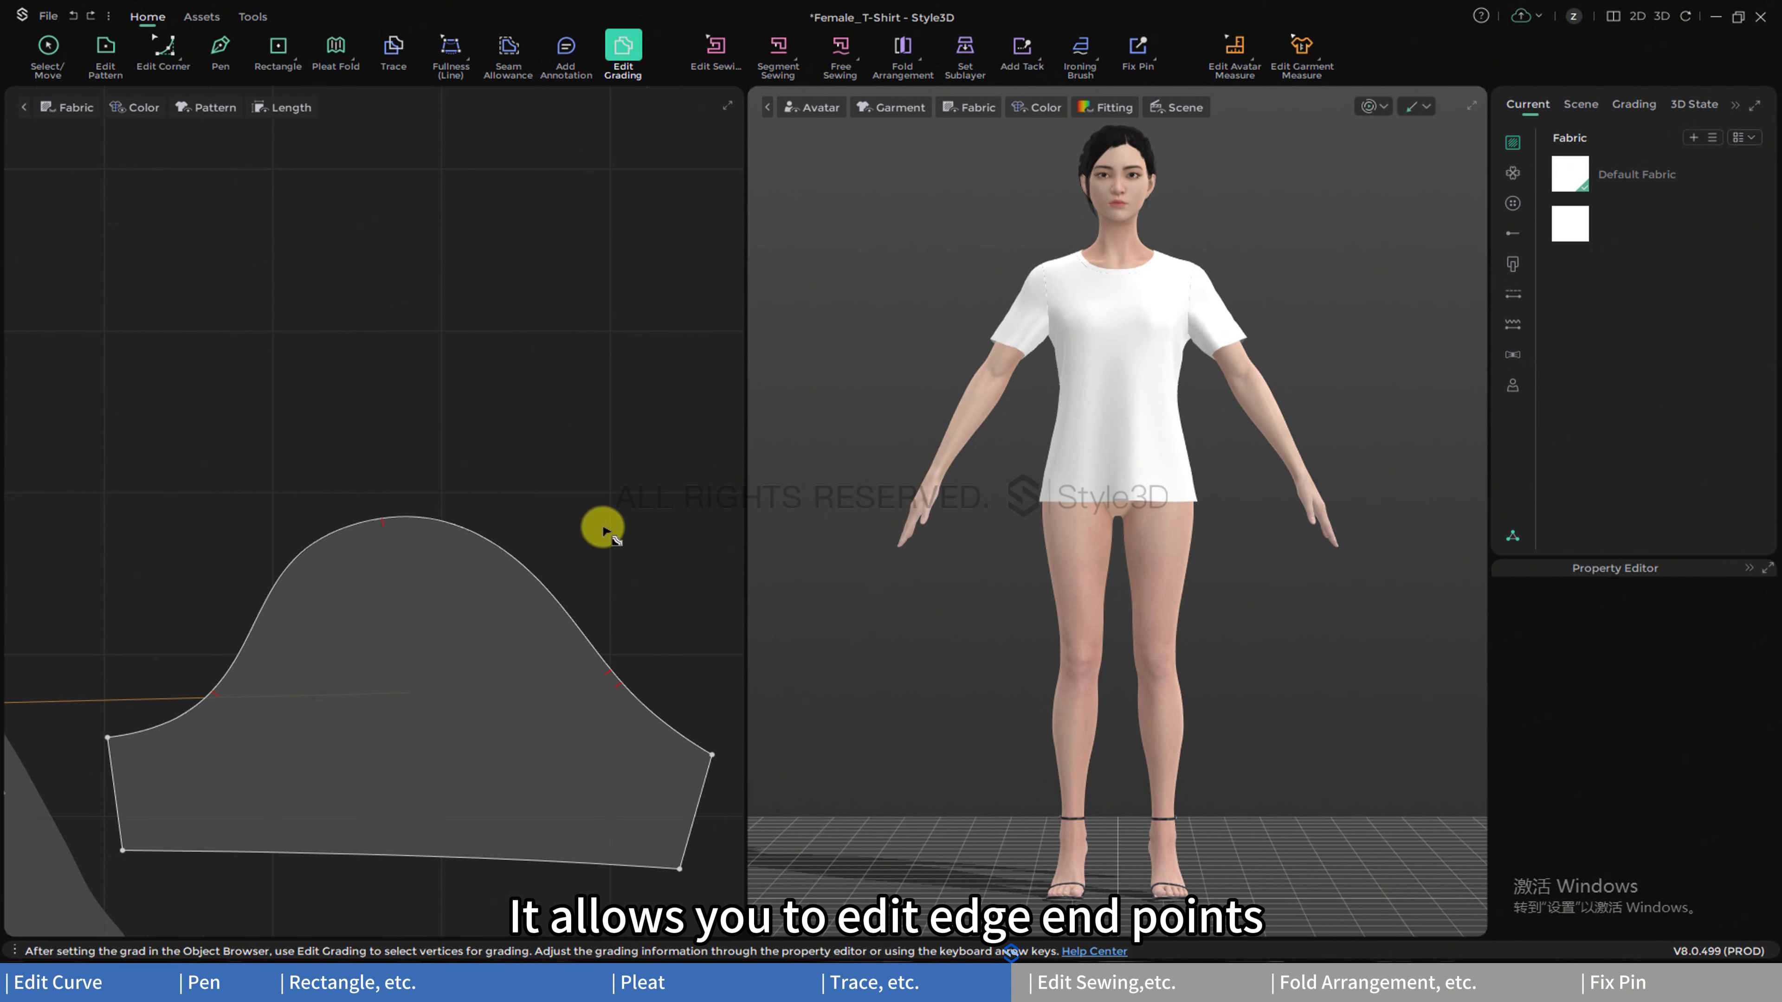
{"action": "left_click", "coordinate": [156, 619]}
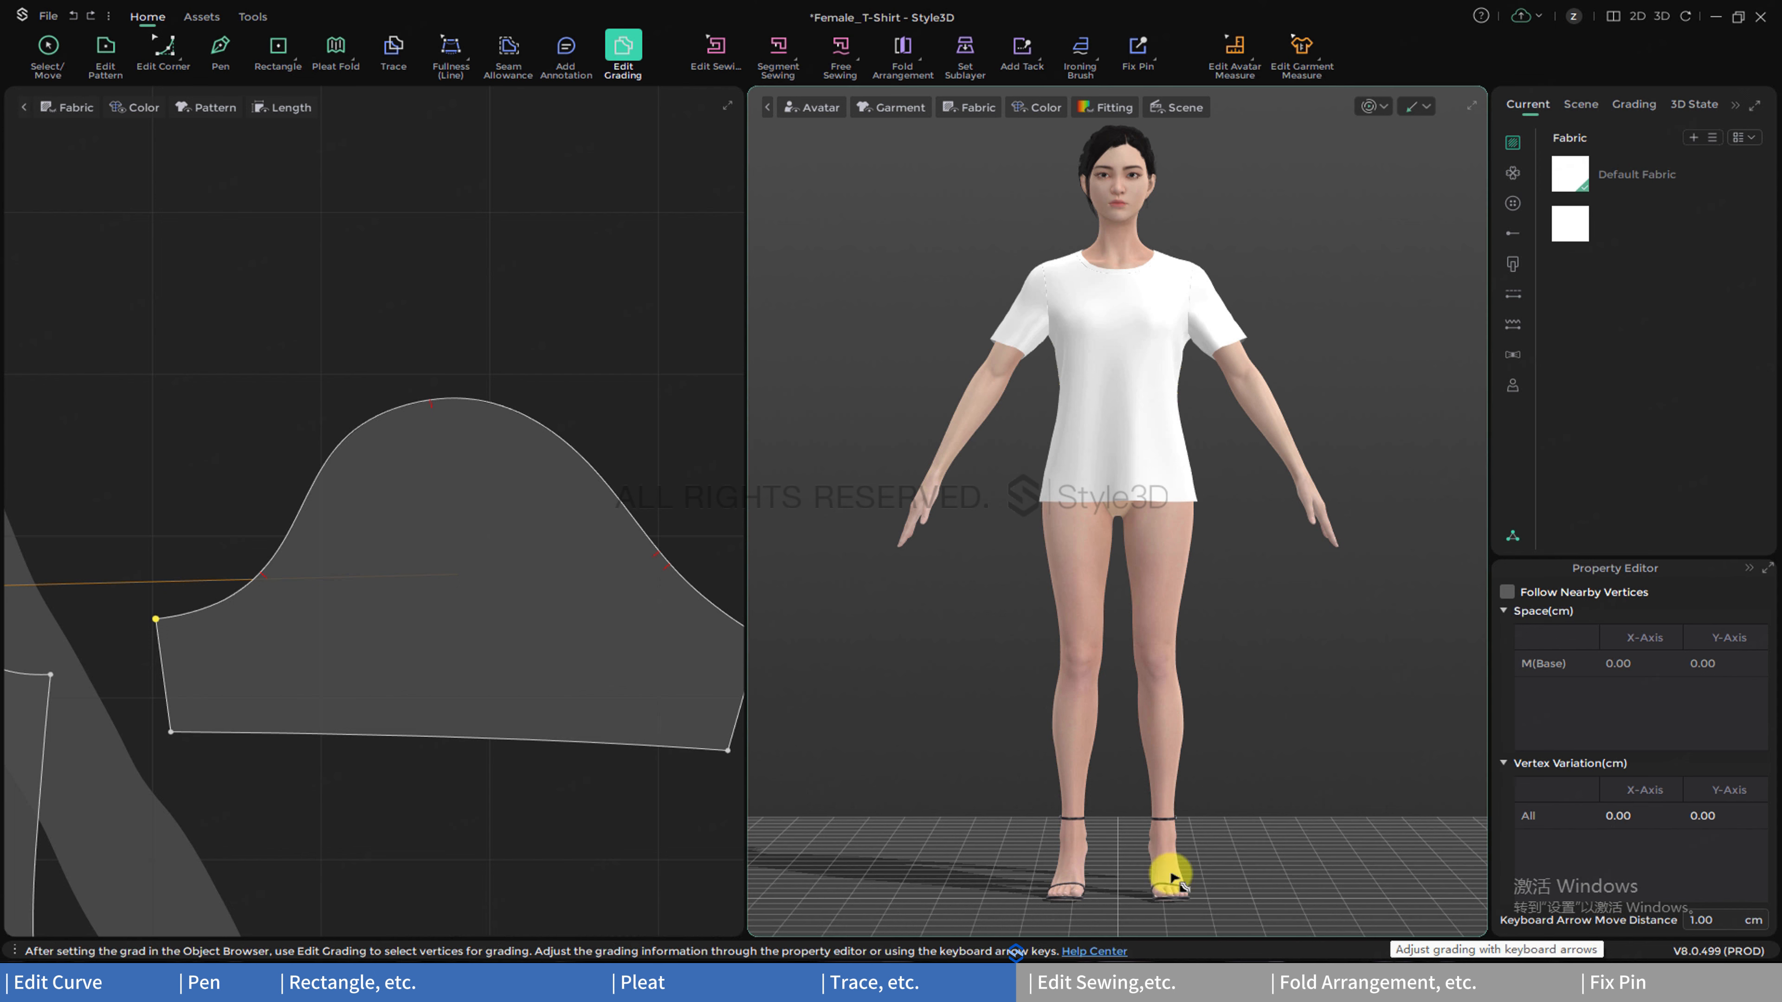
{"action": "right_click", "coordinate": [171, 733]}
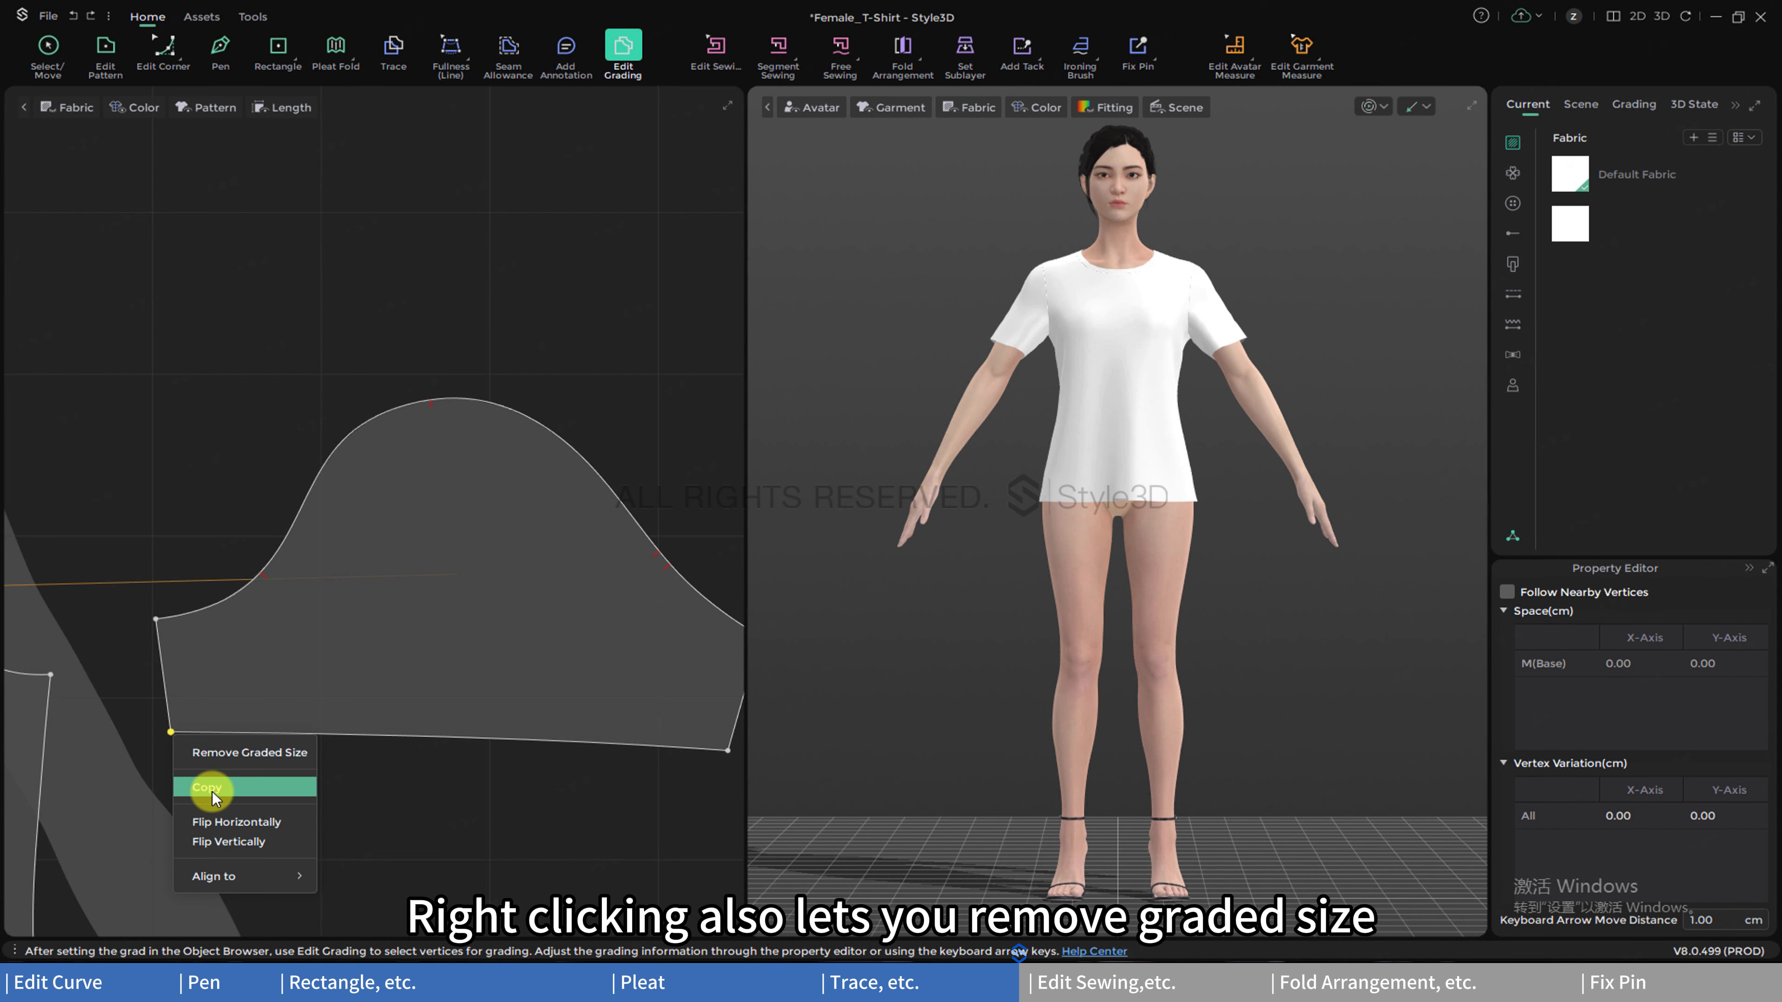
{"action": "mouse_move", "coordinate": [218, 875]}
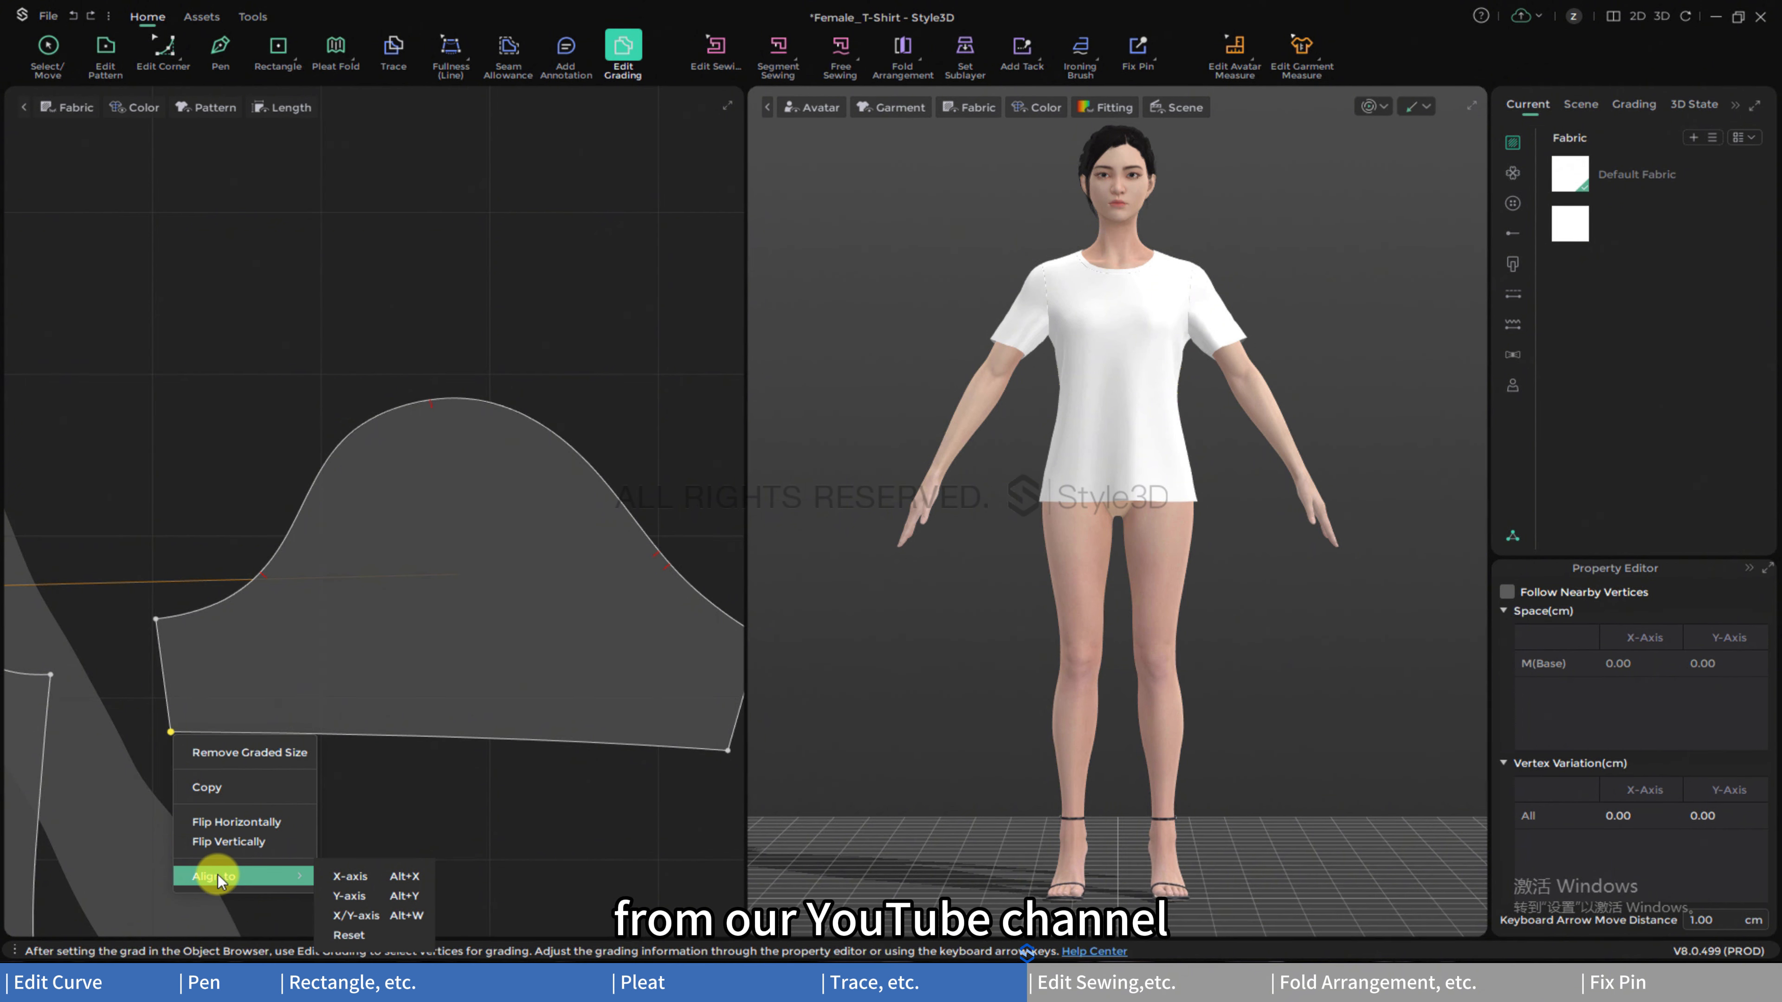
- Examine the sewing type, fold, elastic and 3D seamline properties of the left-hand sleeve's underarm sewing line
{"action": "left_click", "coordinate": [717, 51]}
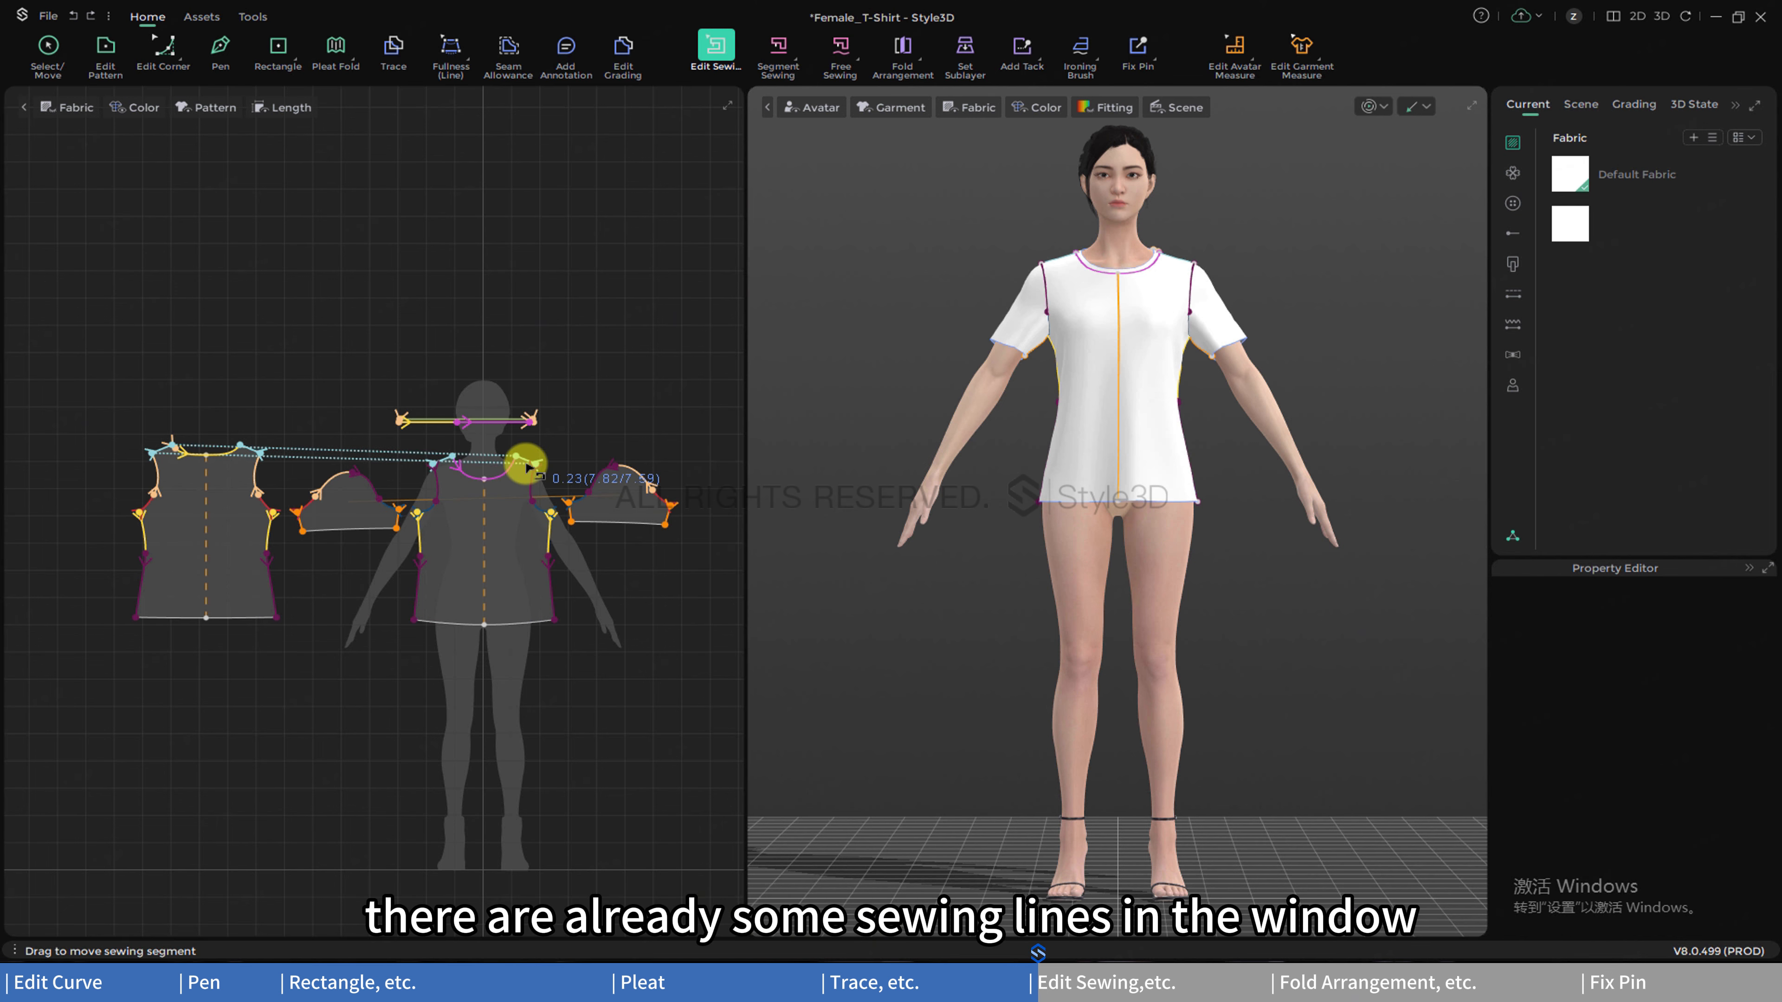
{"action": "scroll", "coordinate": [367, 517], "scroll_direction": "up", "scroll_amount": 5}
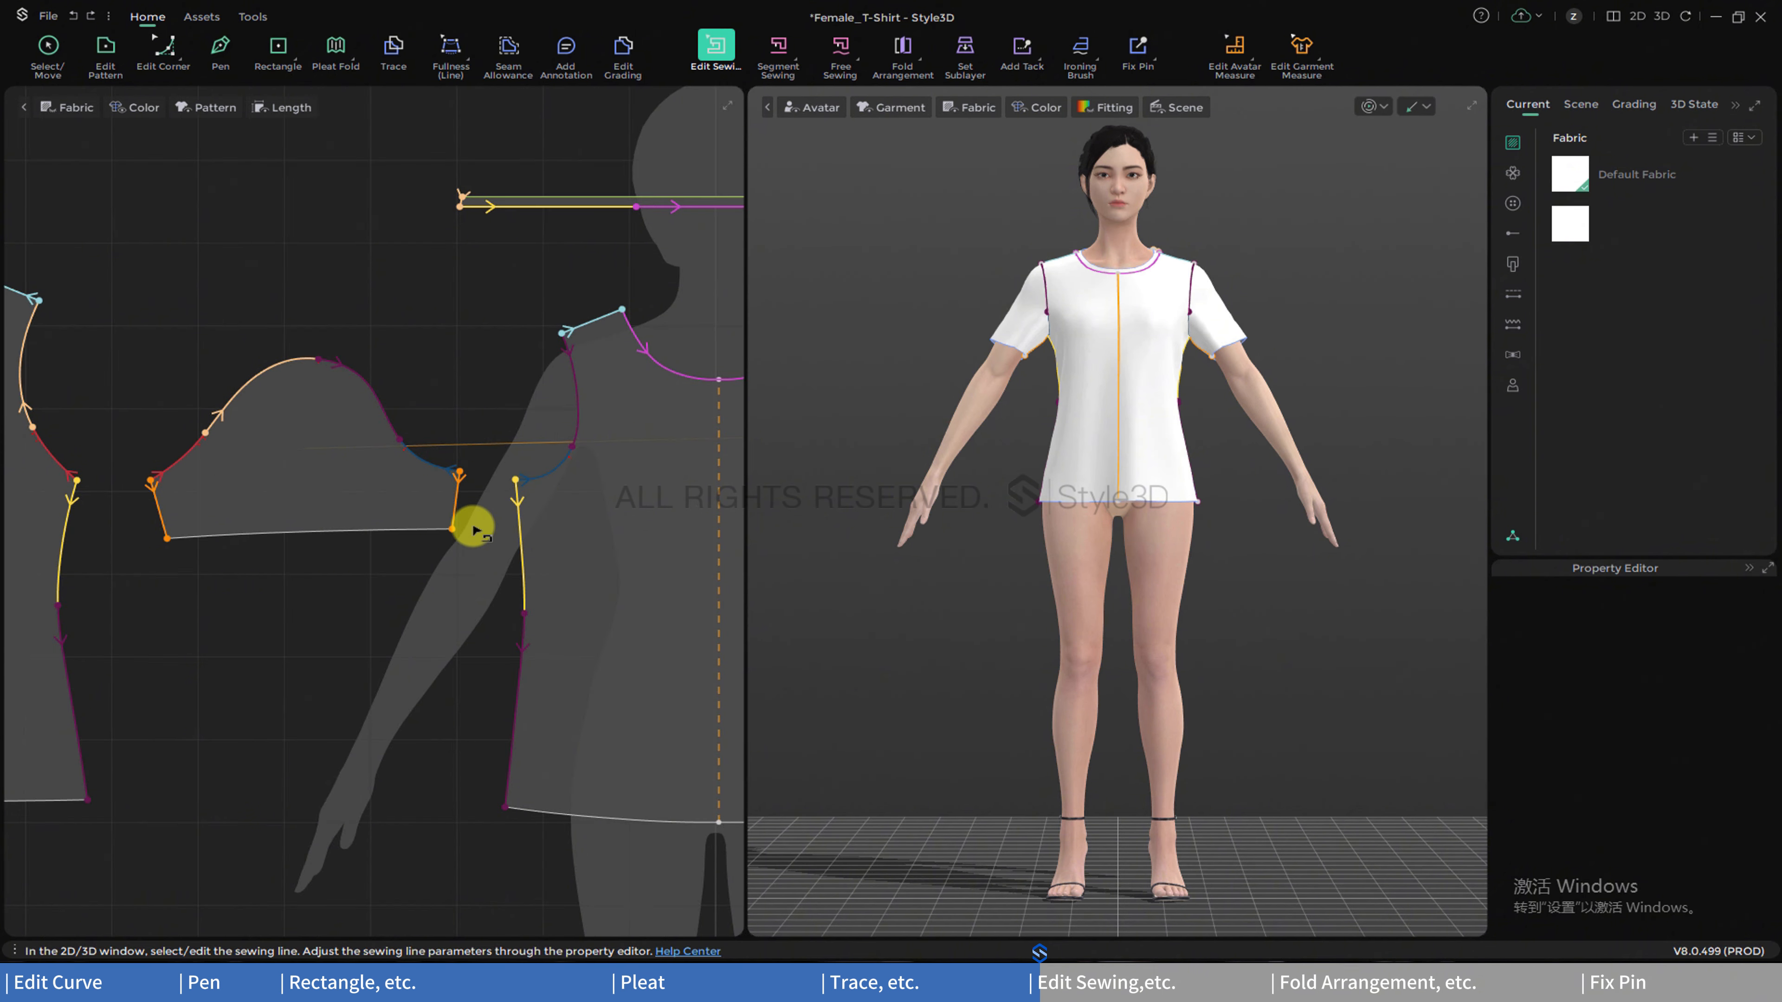
{"action": "left_click", "coordinate": [458, 504]}
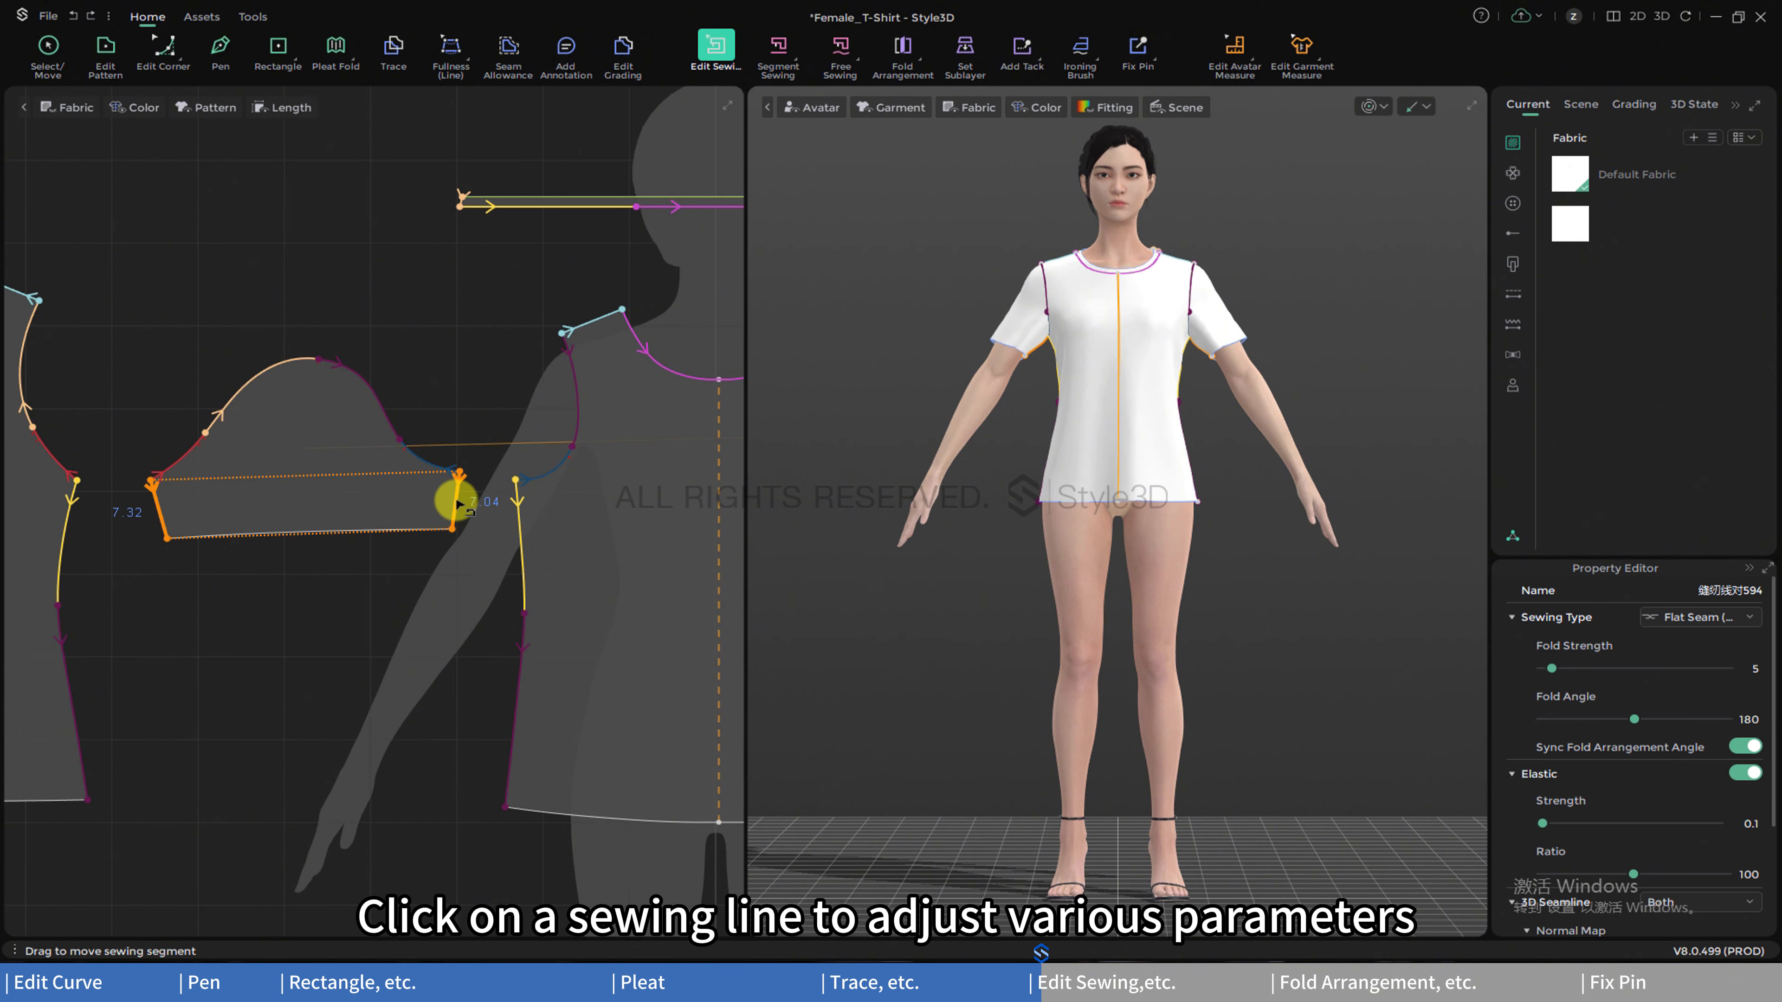
{"action": "scroll", "coordinate": [1620, 692], "scroll_direction": "down", "scroll_amount": 3}
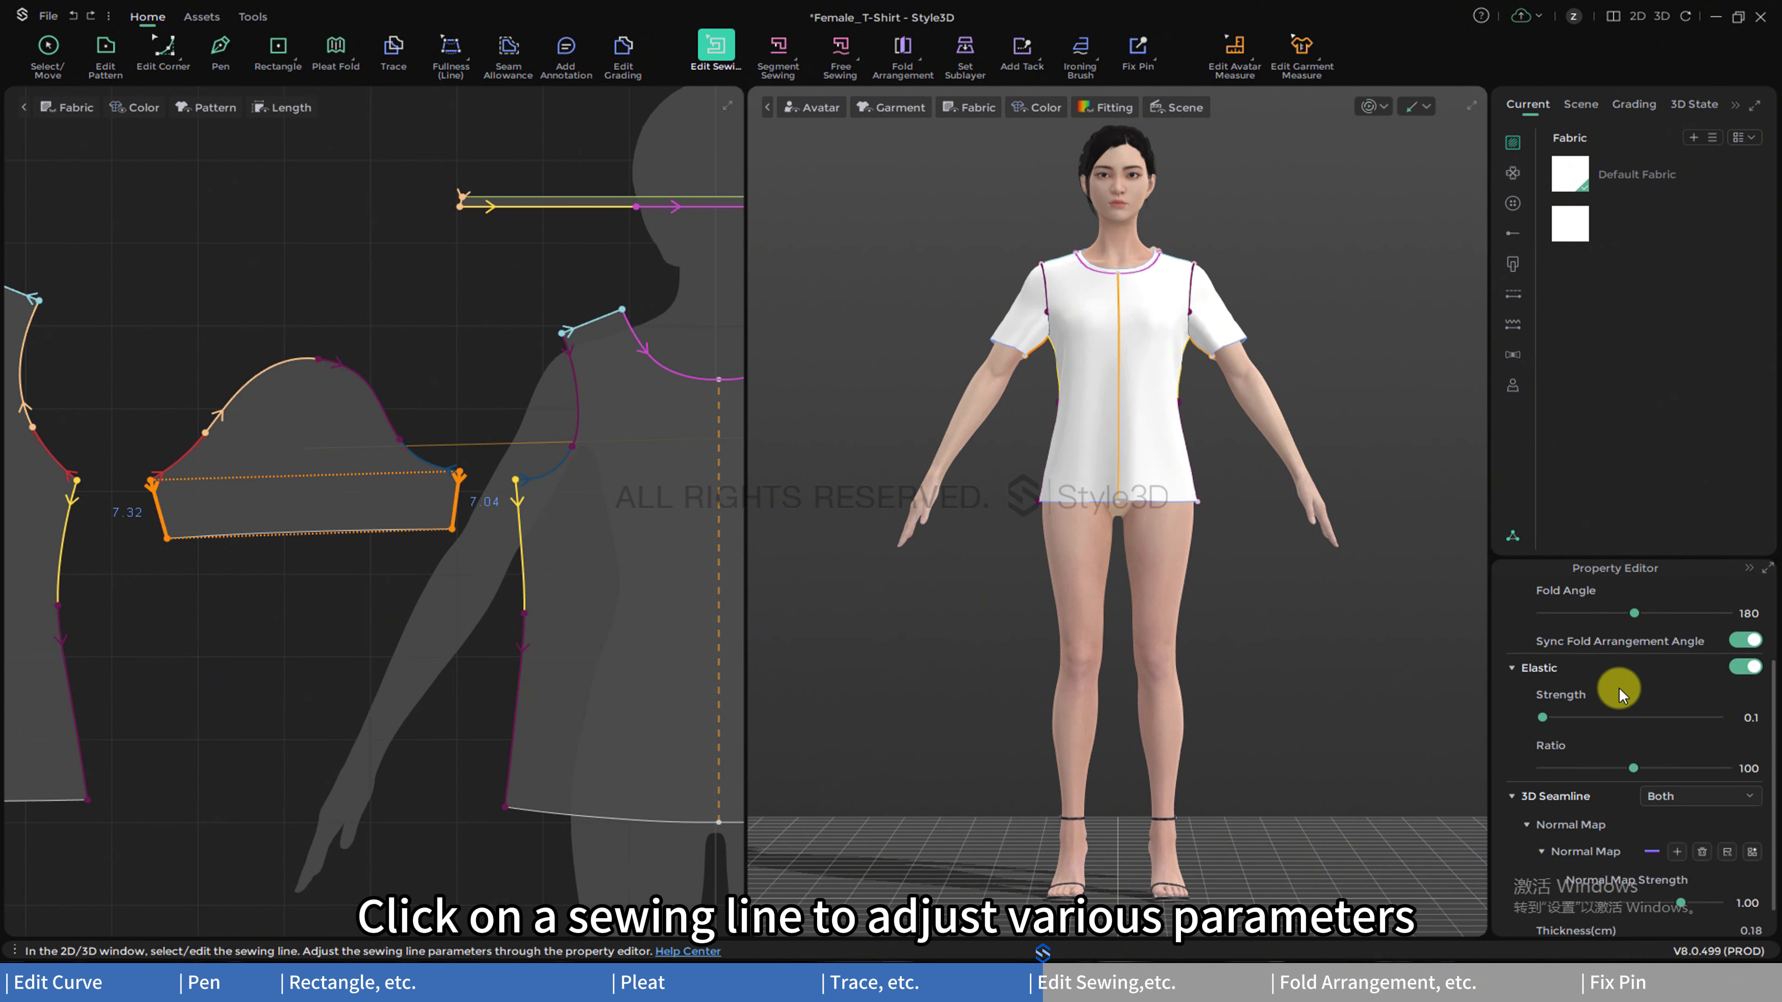
{"action": "scroll", "coordinate": [1626, 712], "scroll_direction": "up", "scroll_amount": 3}
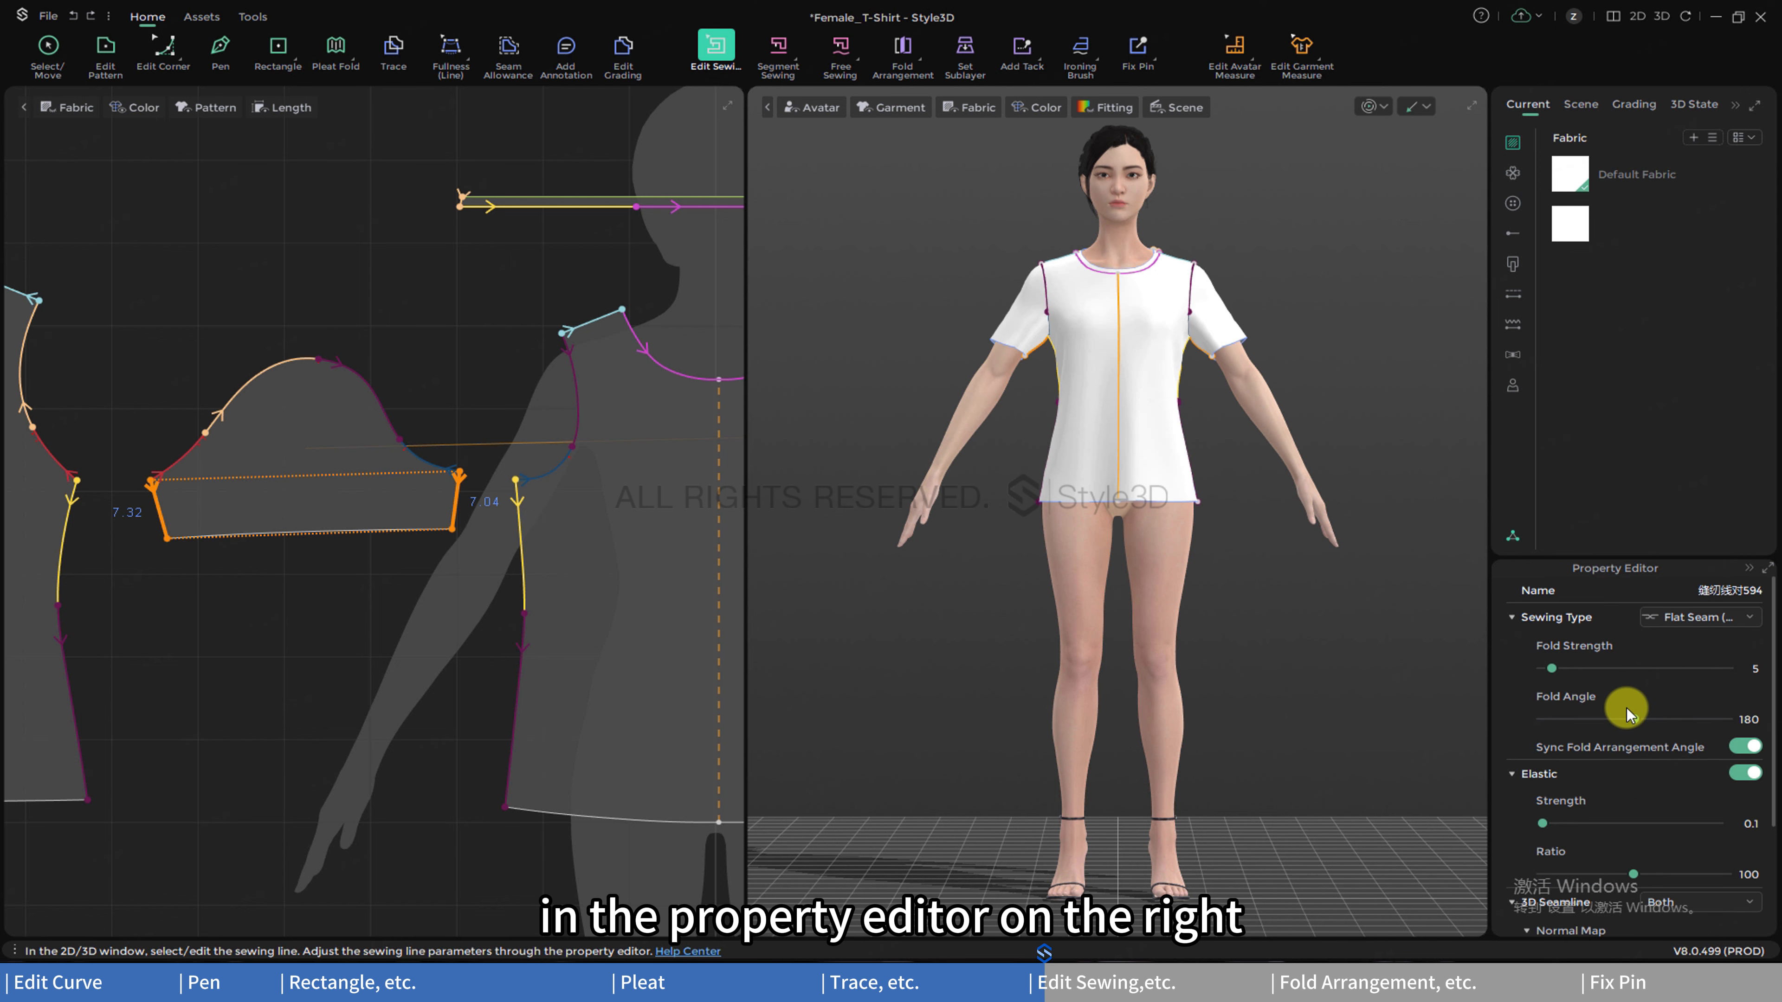
{"action": "left_click", "coordinate": [1739, 617]}
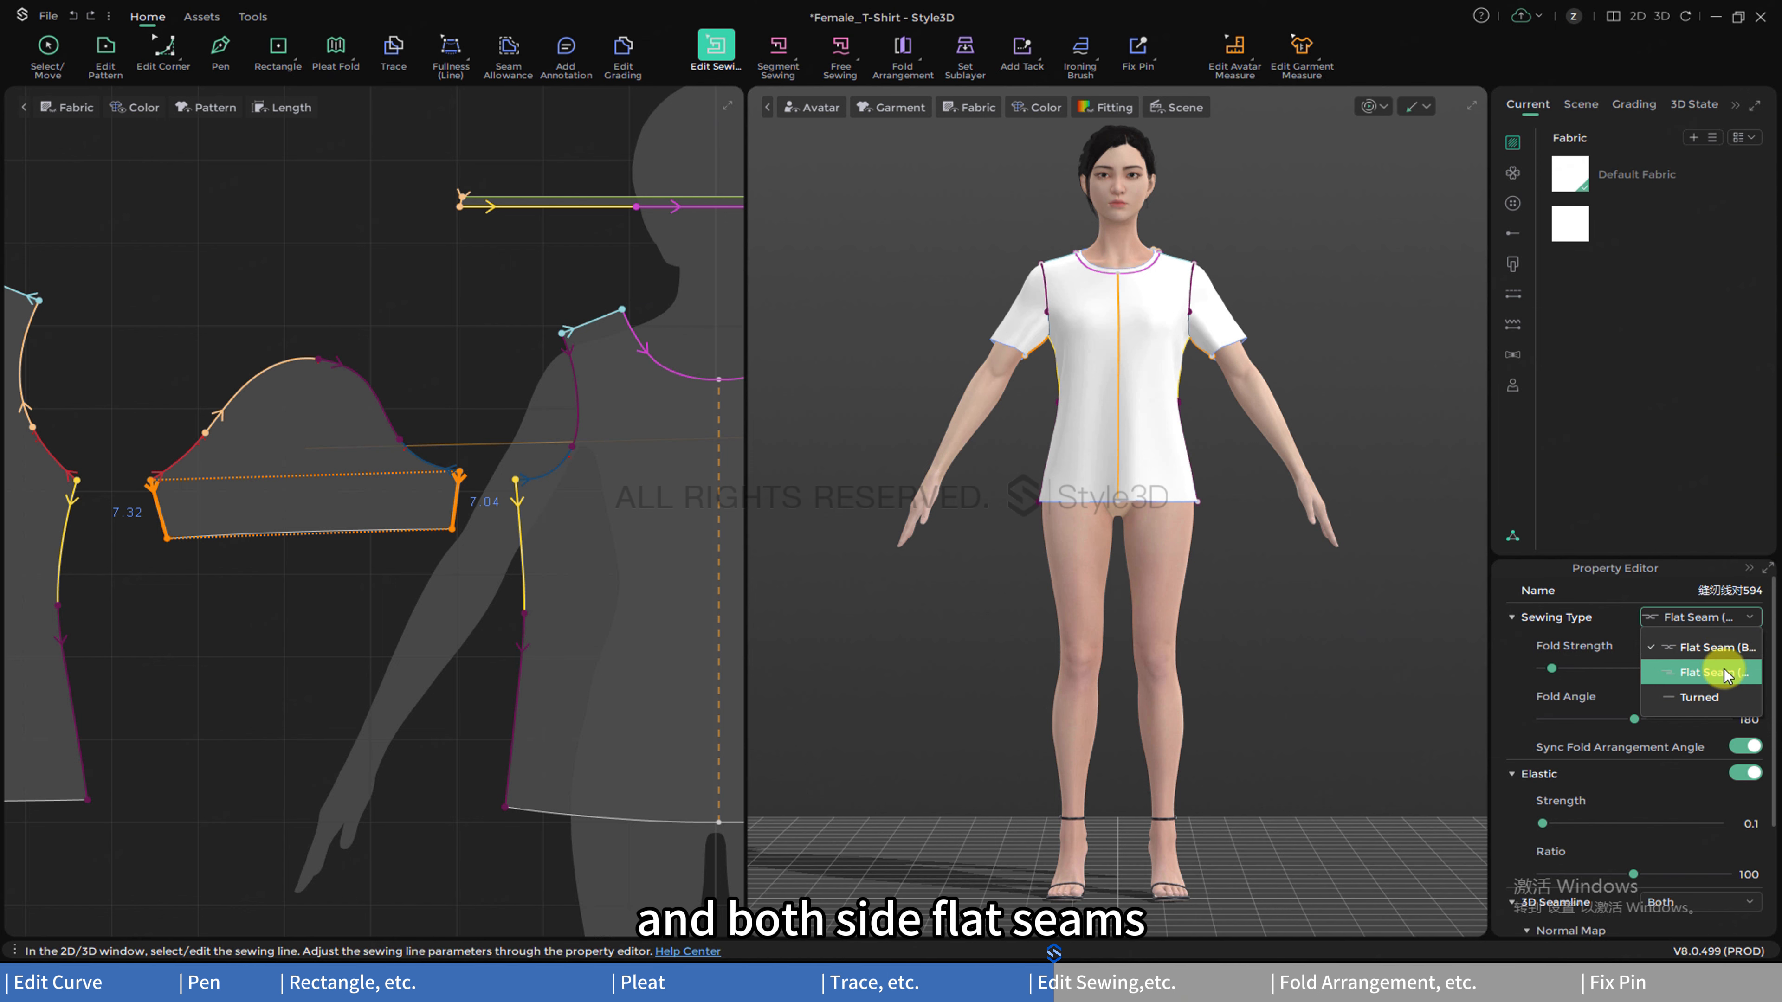
{"action": "left_click", "coordinate": [1632, 587]}
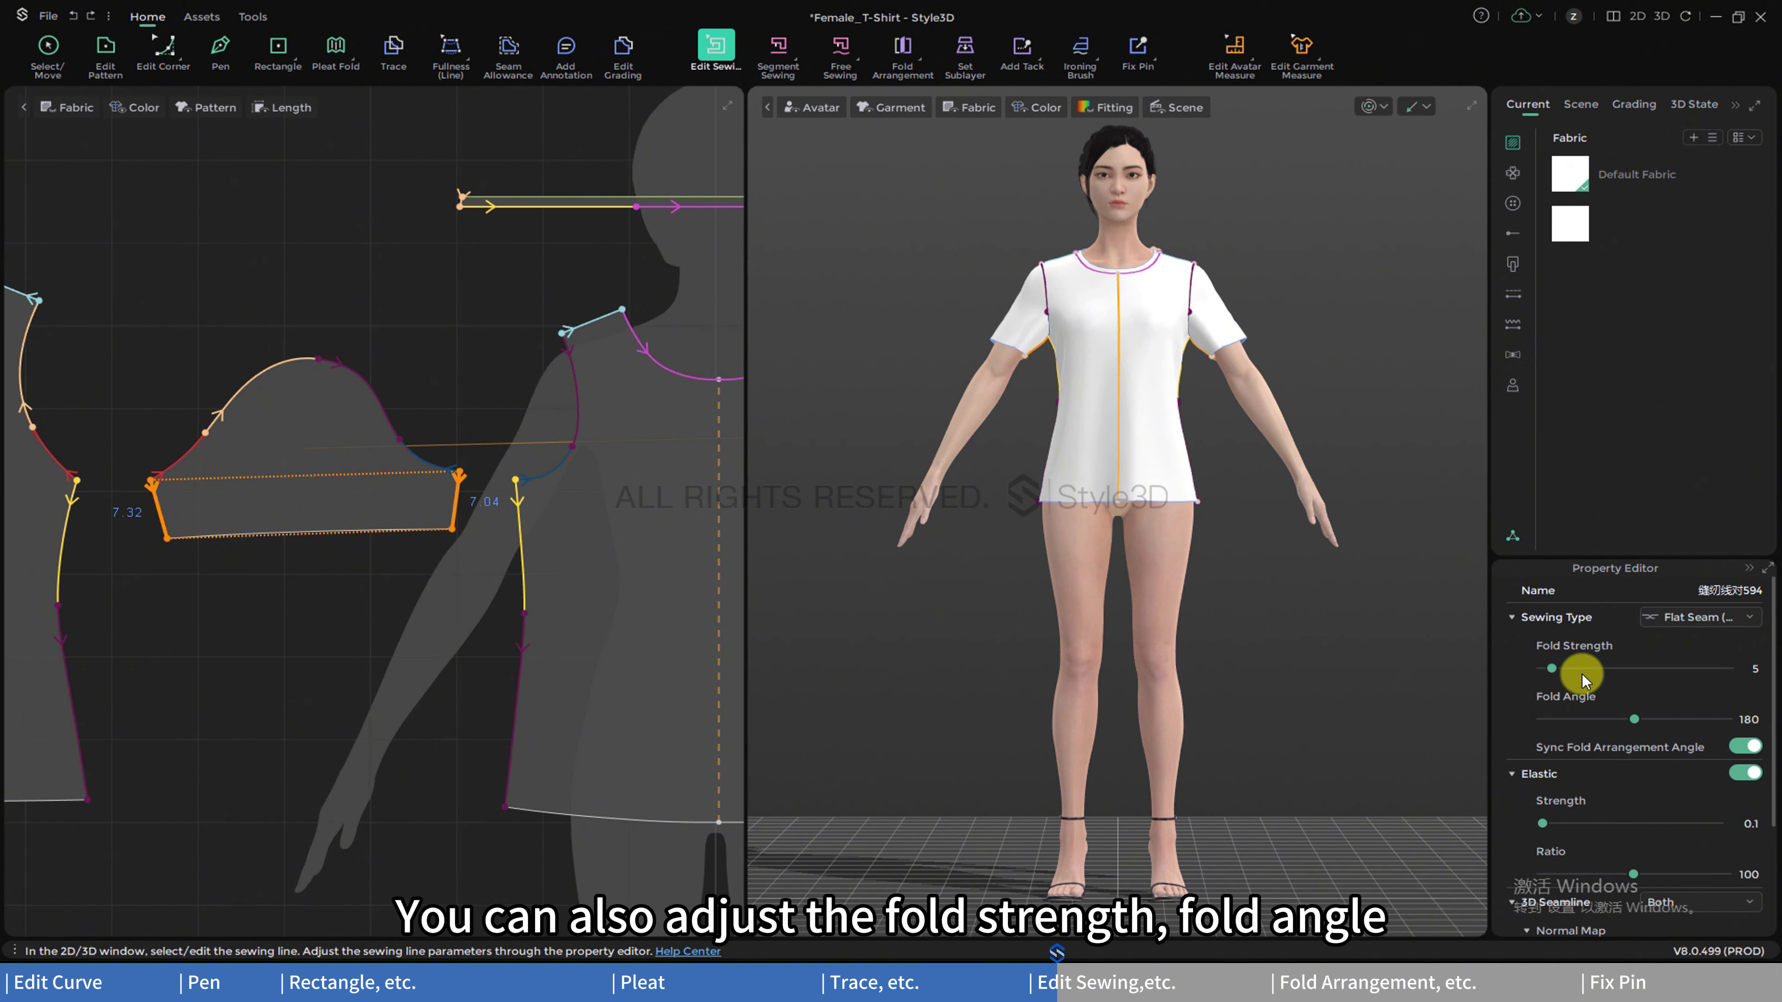
{"action": "scroll", "coordinate": [1579, 737], "scroll_direction": "down", "scroll_amount": 3}
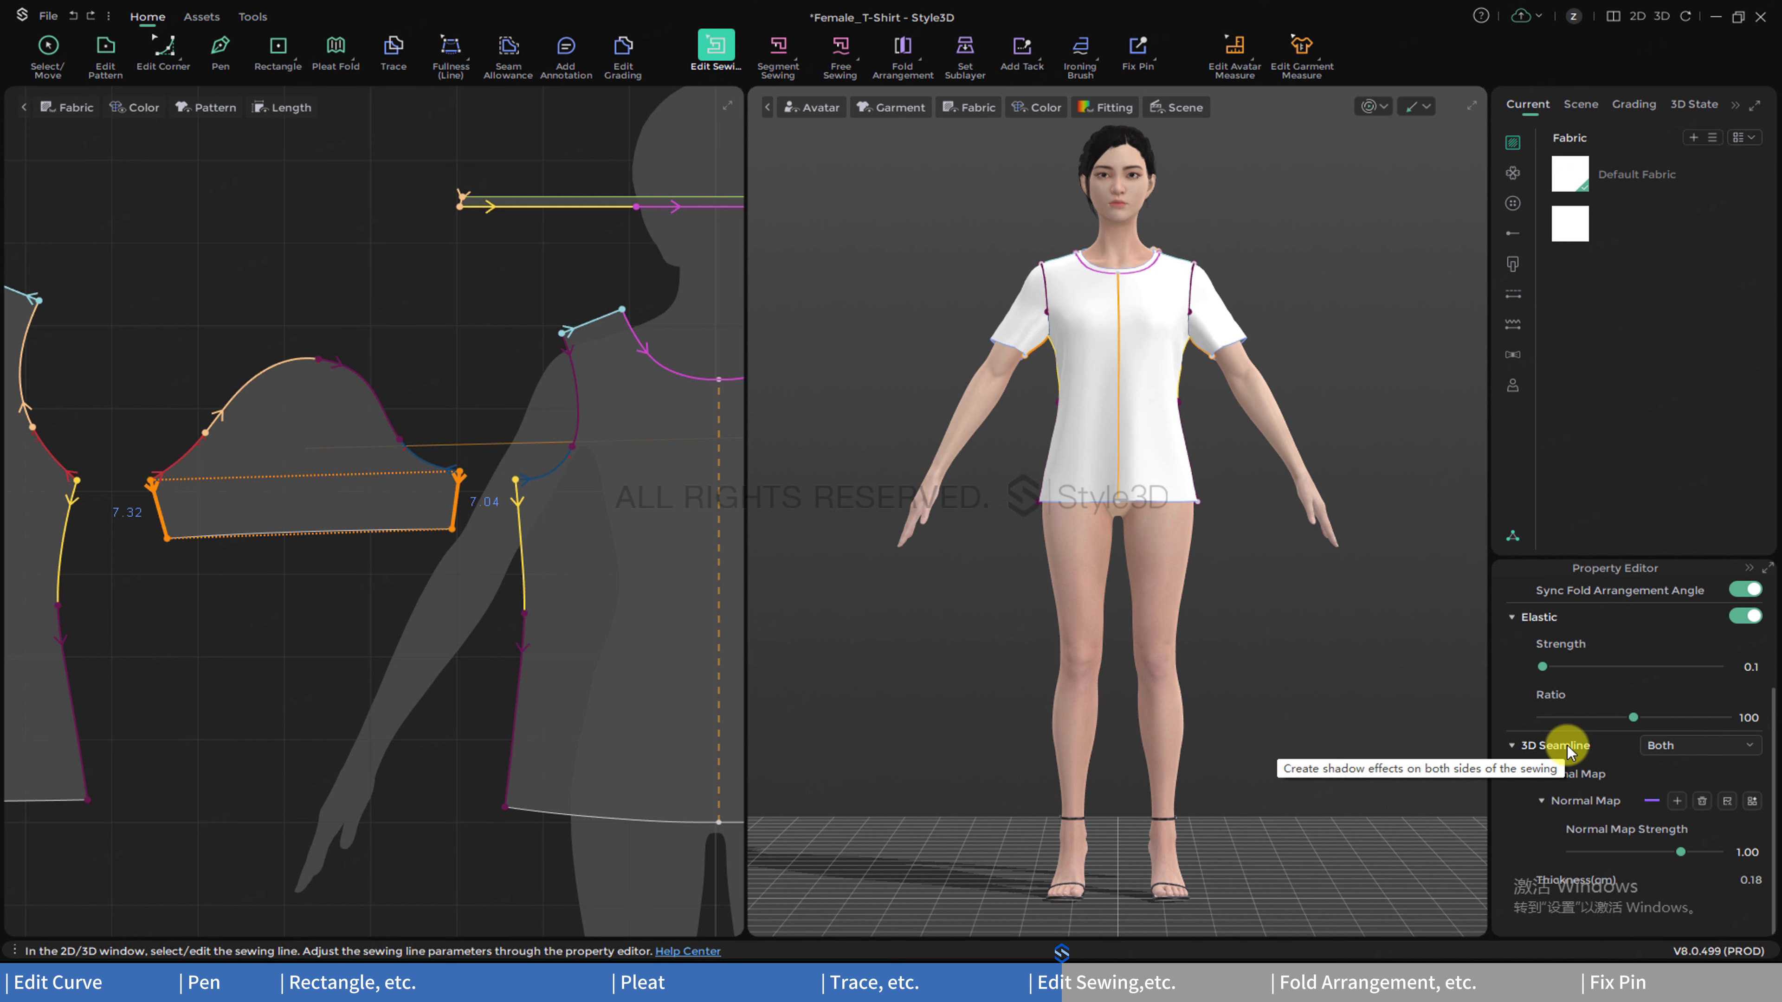
- Deactivate the left-hand sleeve's underarm sewing and run the simulation with a close view of the sleeve hem
{"action": "right_click", "coordinate": [459, 494]}
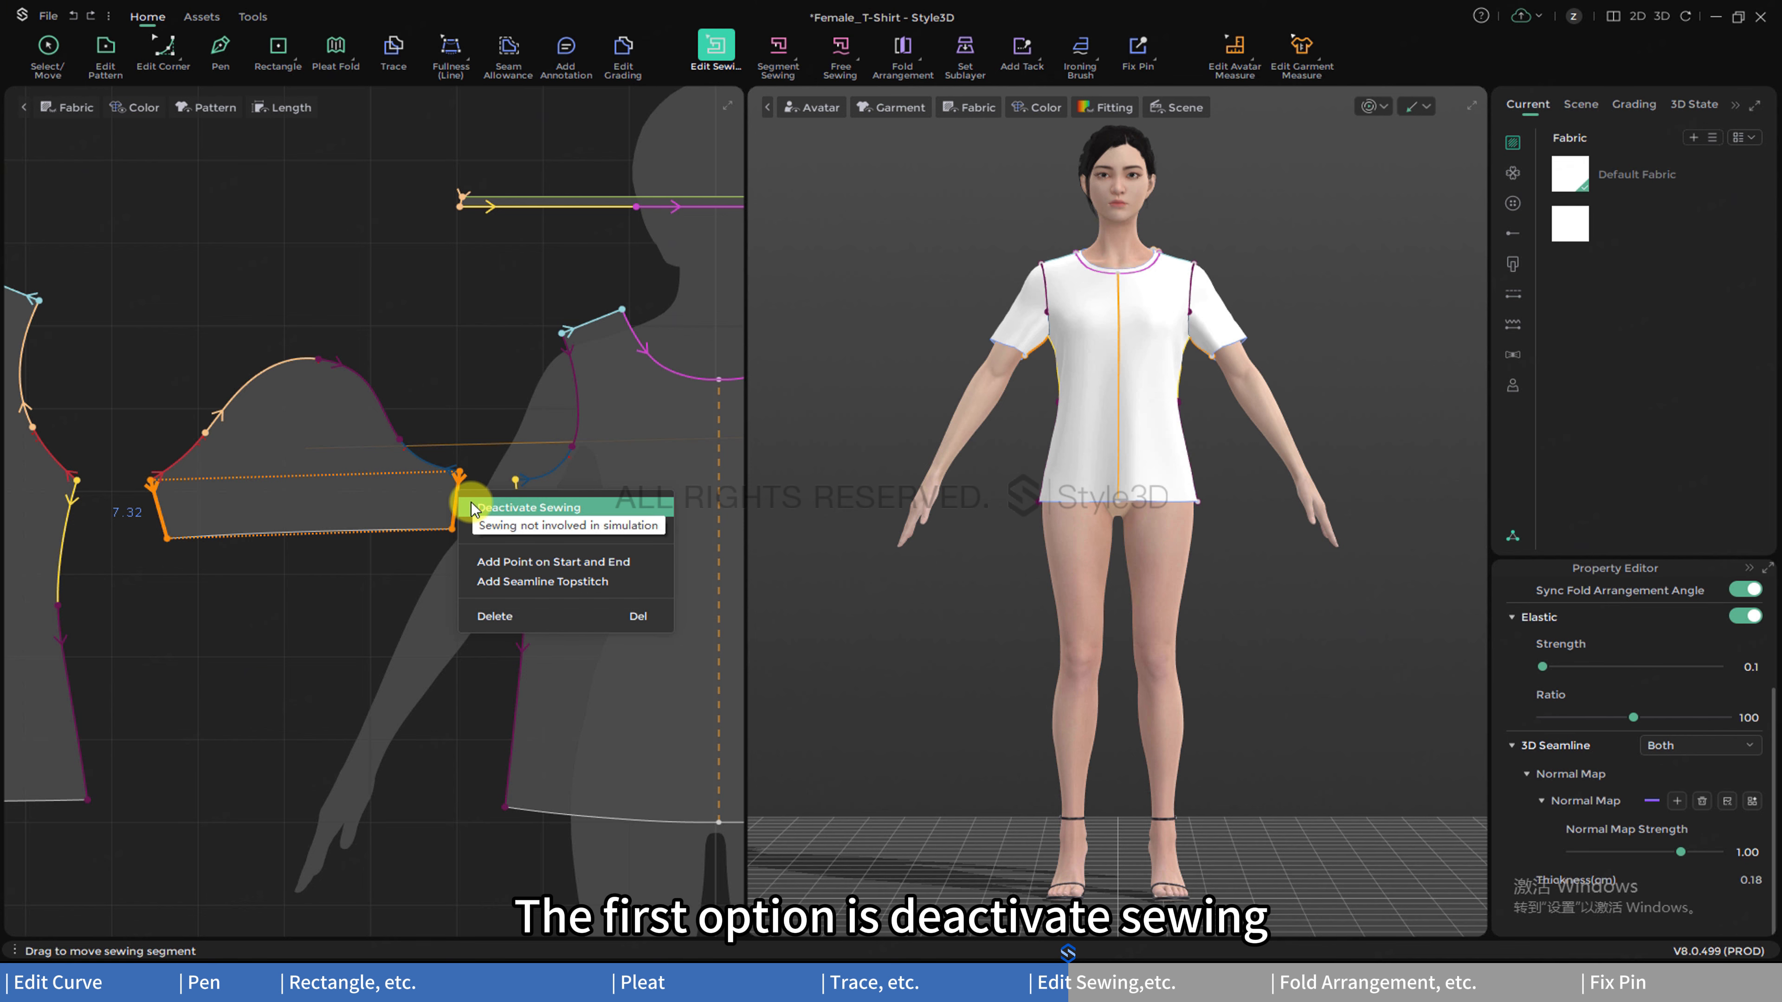
{"action": "left_click", "coordinate": [471, 508]}
{"action": "right_click_drag", "start_coordinate": [891, 374], "coordinate": [1059, 407]}
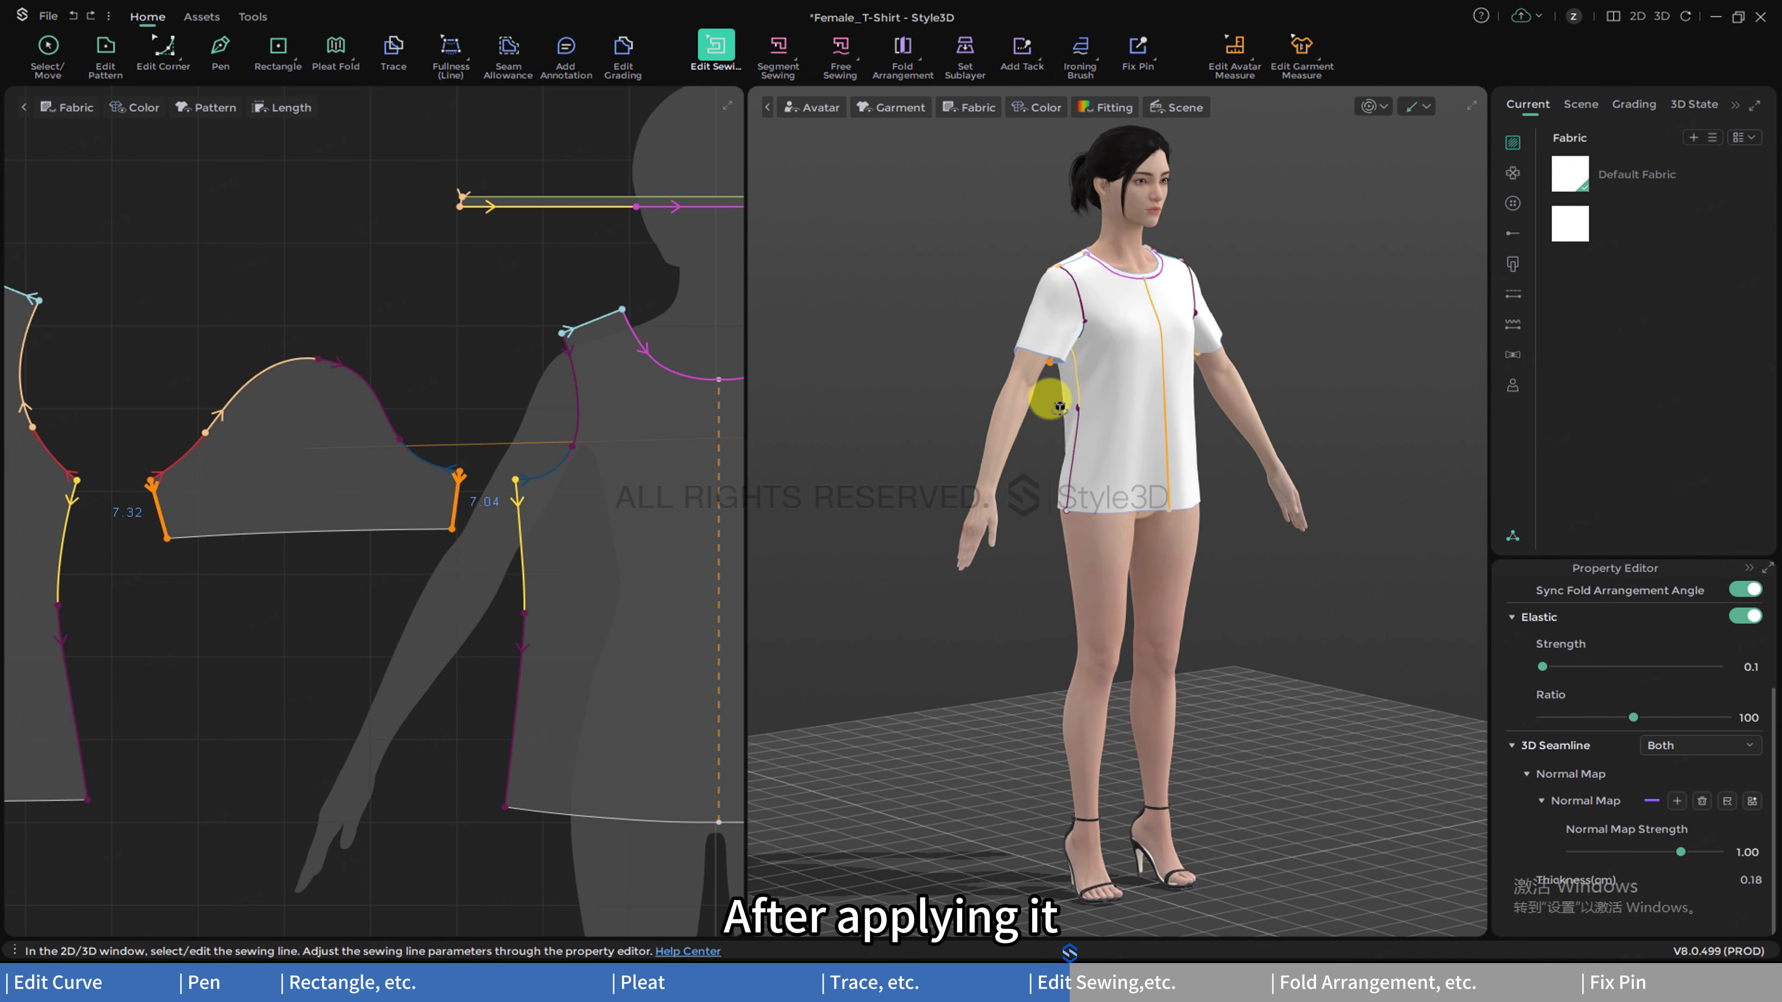
{"action": "scroll", "coordinate": [1086, 350], "scroll_direction": "up", "scroll_amount": 4}
{"action": "middle_click_drag", "start_coordinate": [1086, 351], "coordinate": [1074, 231]}
{"action": "middle_click_drag", "start_coordinate": [1116, 407], "coordinate": [1086, 242]}
{"action": "scroll", "coordinate": [1232, 848], "scroll_direction": "up", "scroll_amount": 3}
{"action": "scroll", "coordinate": [1089, 459], "scroll_direction": "up", "scroll_amount": 4}
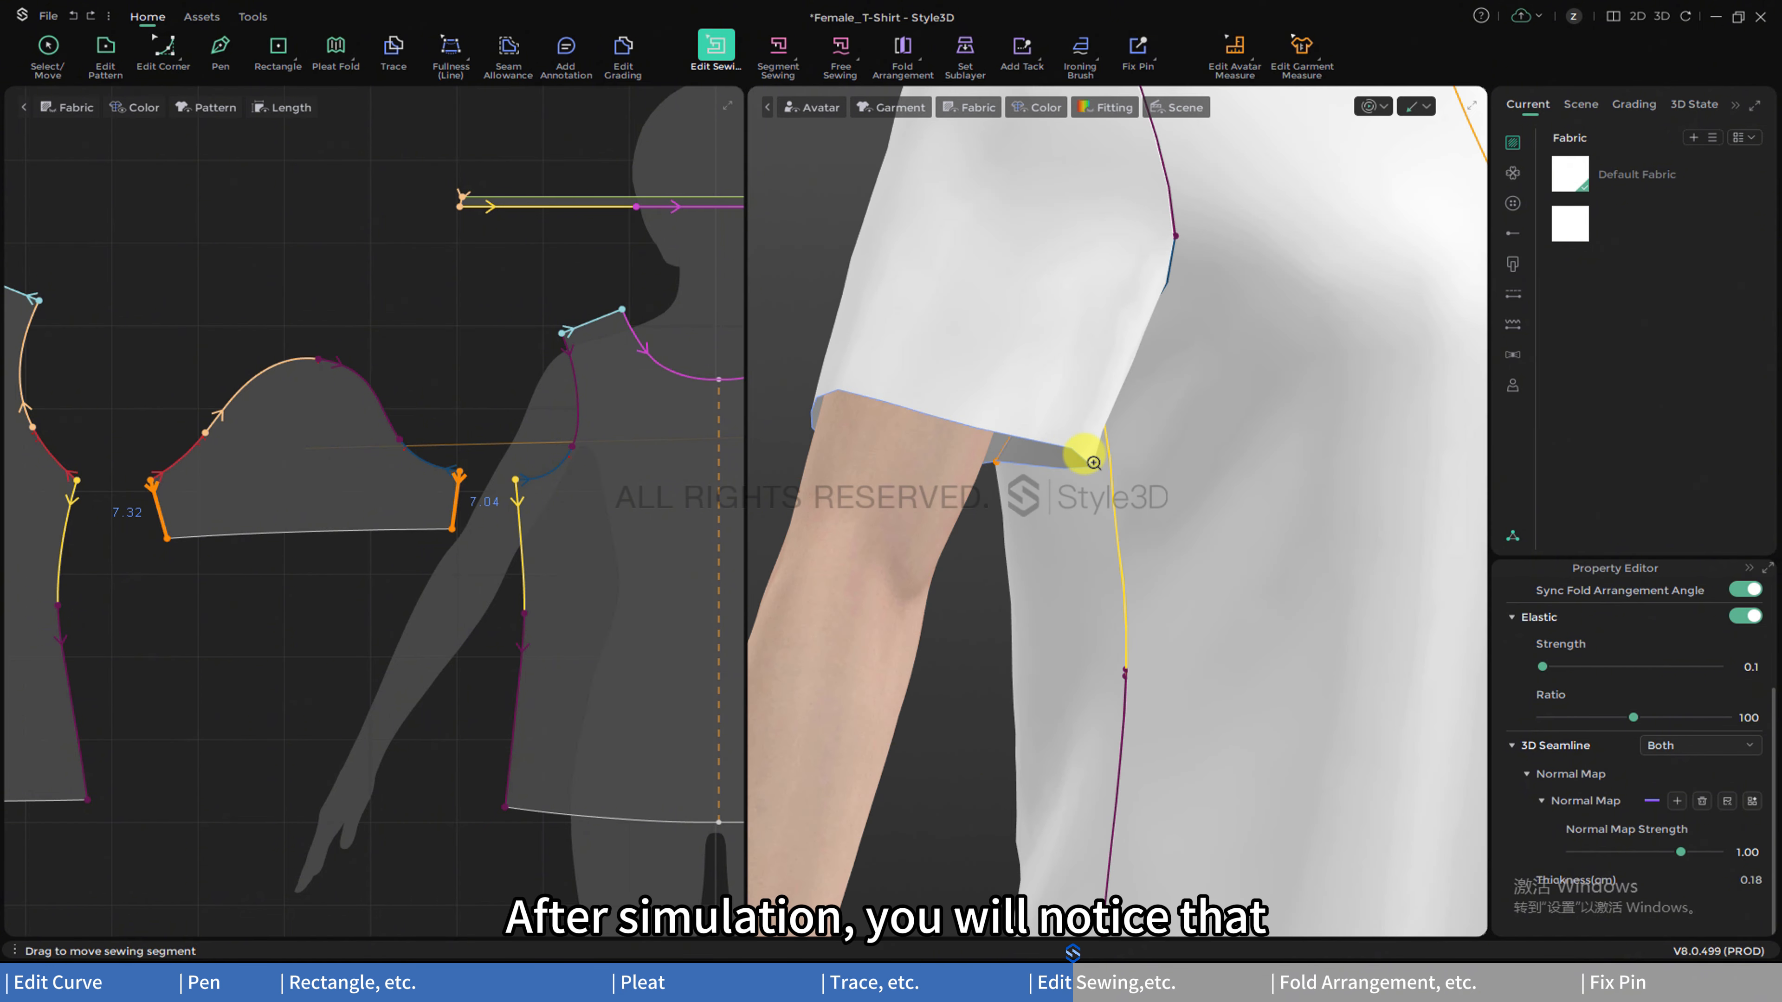
{"action": "key", "text": "space"}
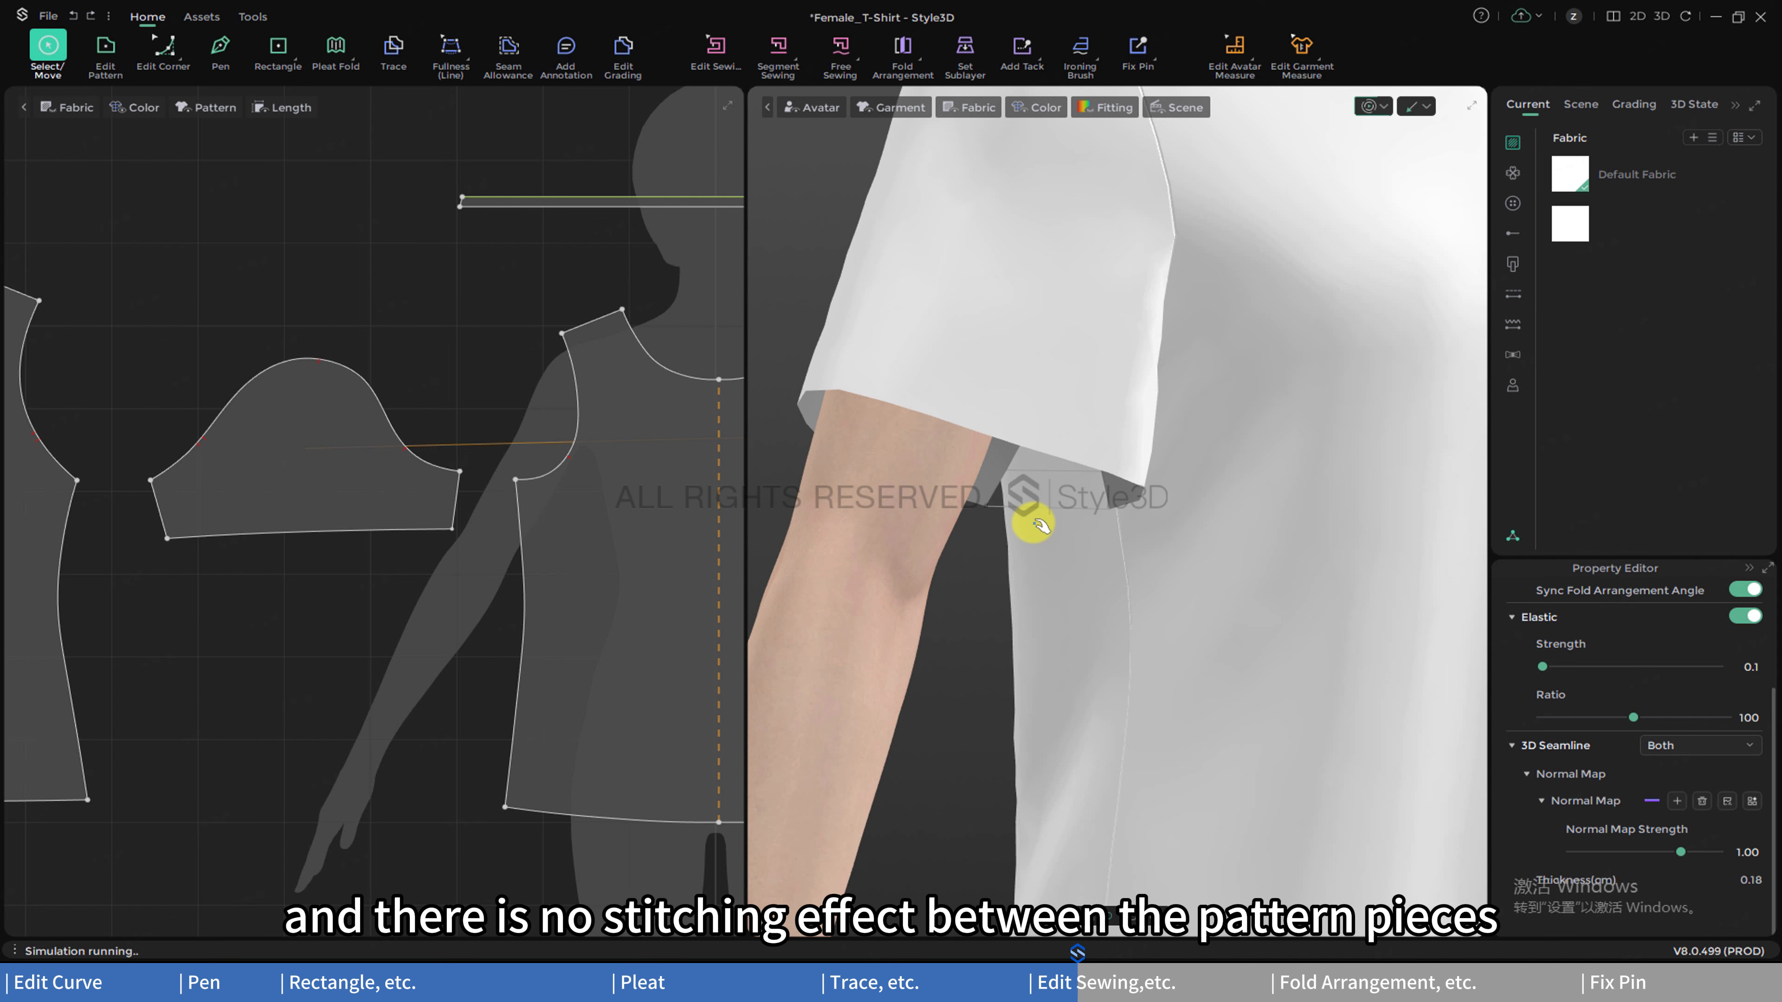
- Reactivate the left-hand sleeve's underarm sewing, then run the simulation and stop it
{"action": "key", "text": "b"}
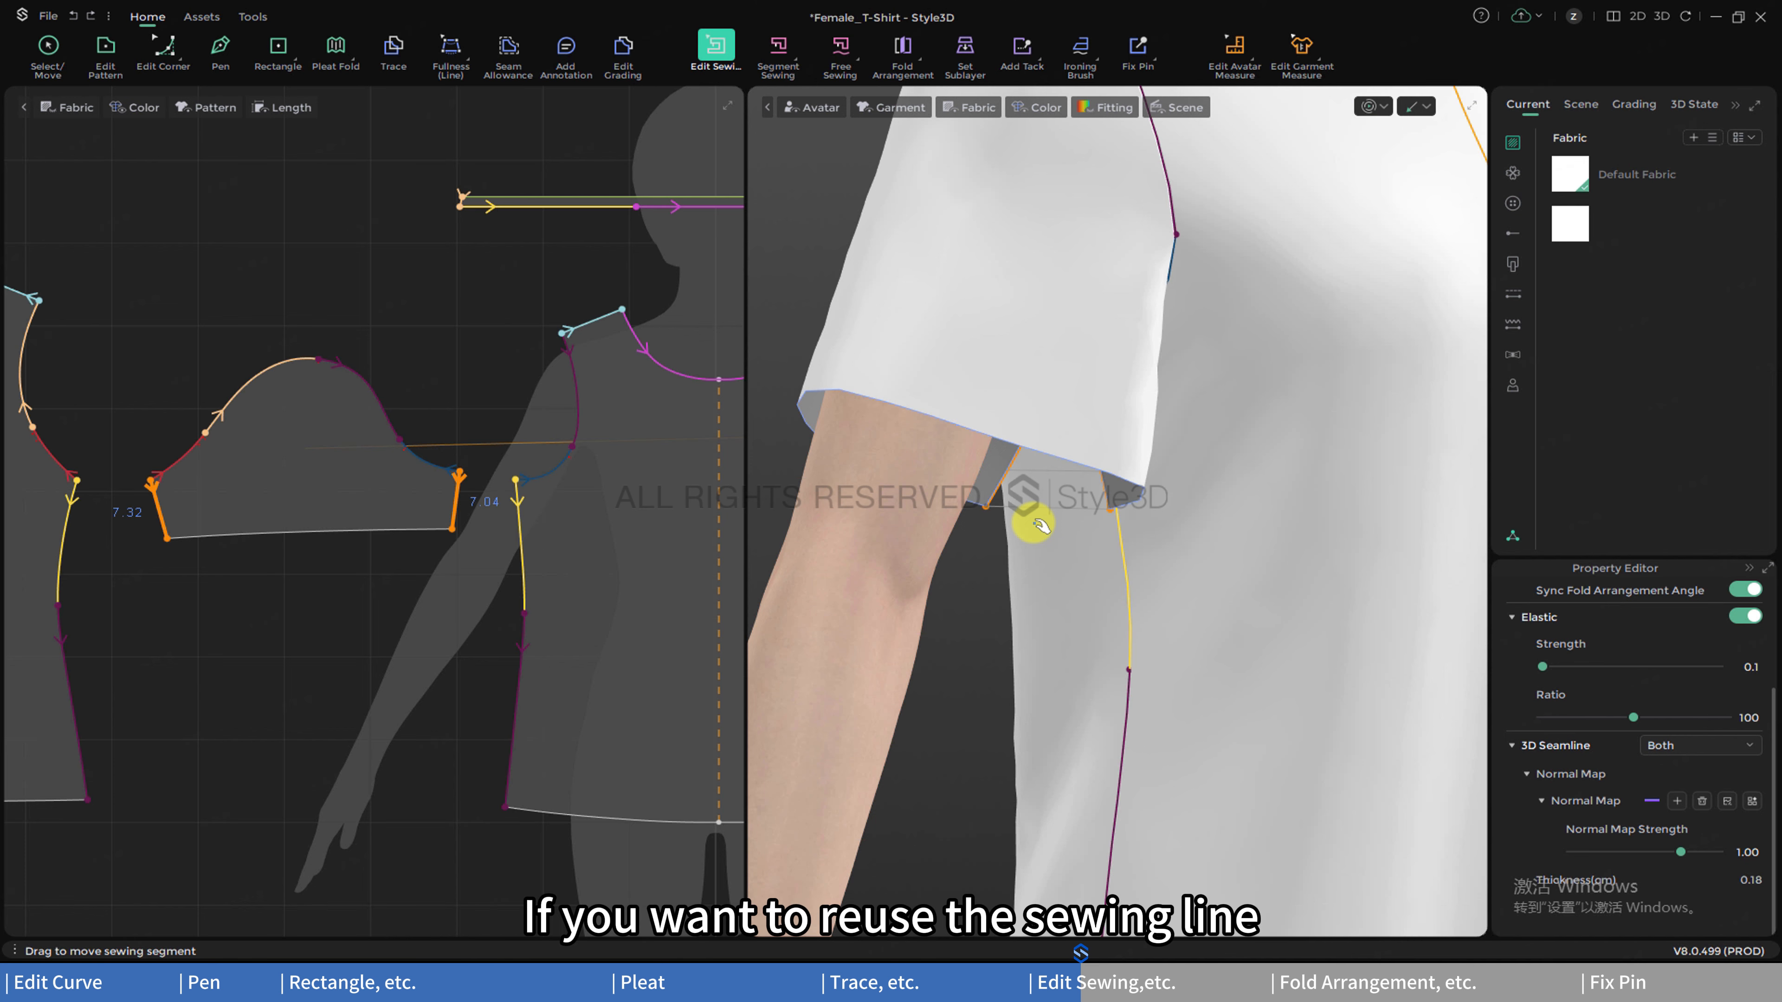
{"action": "right_click", "coordinate": [456, 499]}
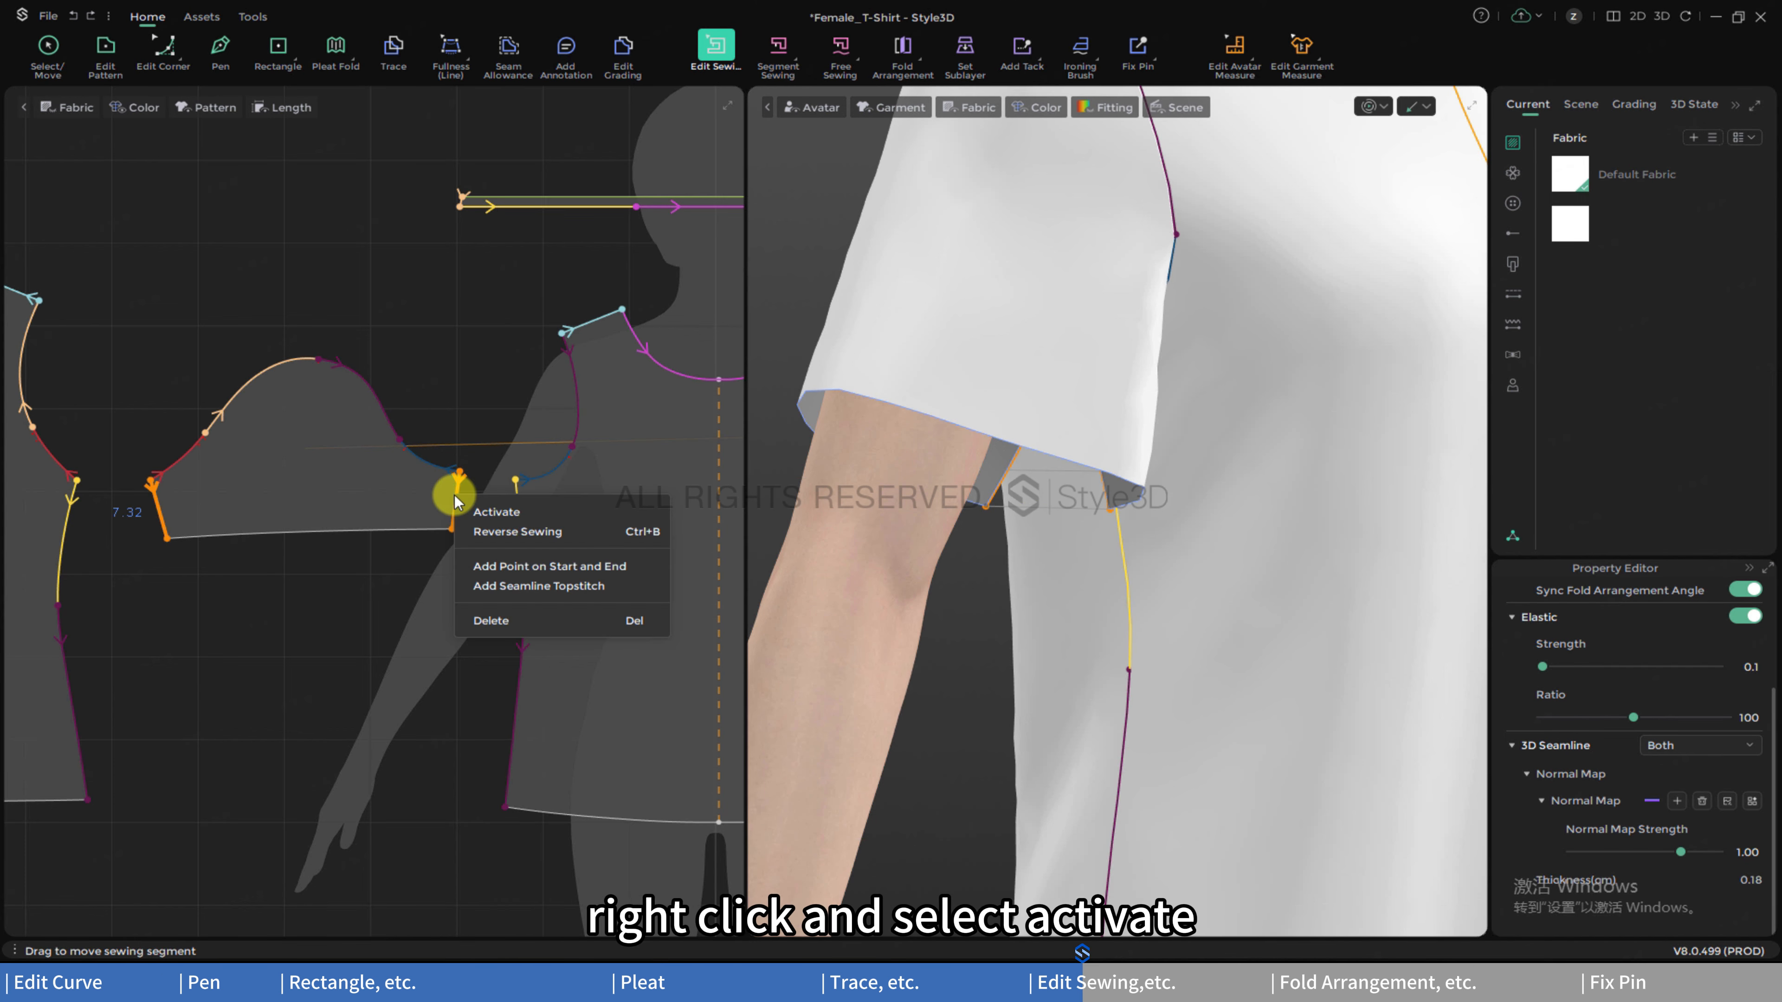
{"action": "left_click", "coordinate": [472, 509]}
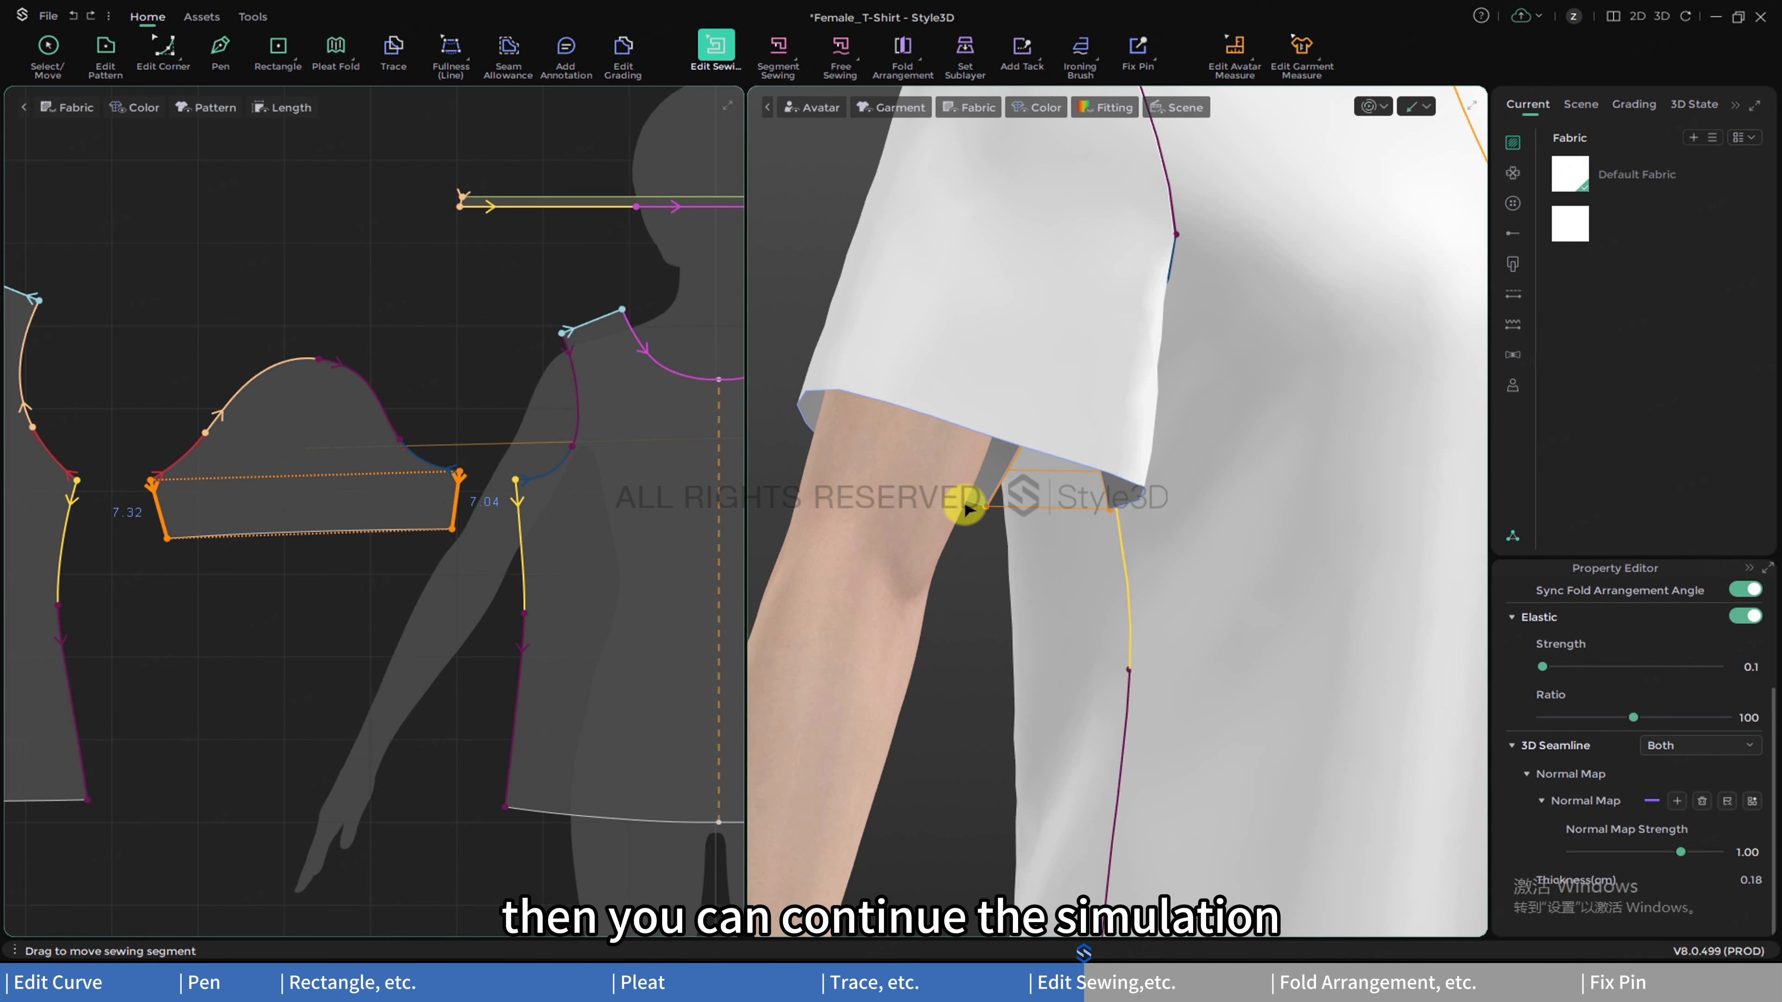
{"action": "key", "text": "space"}
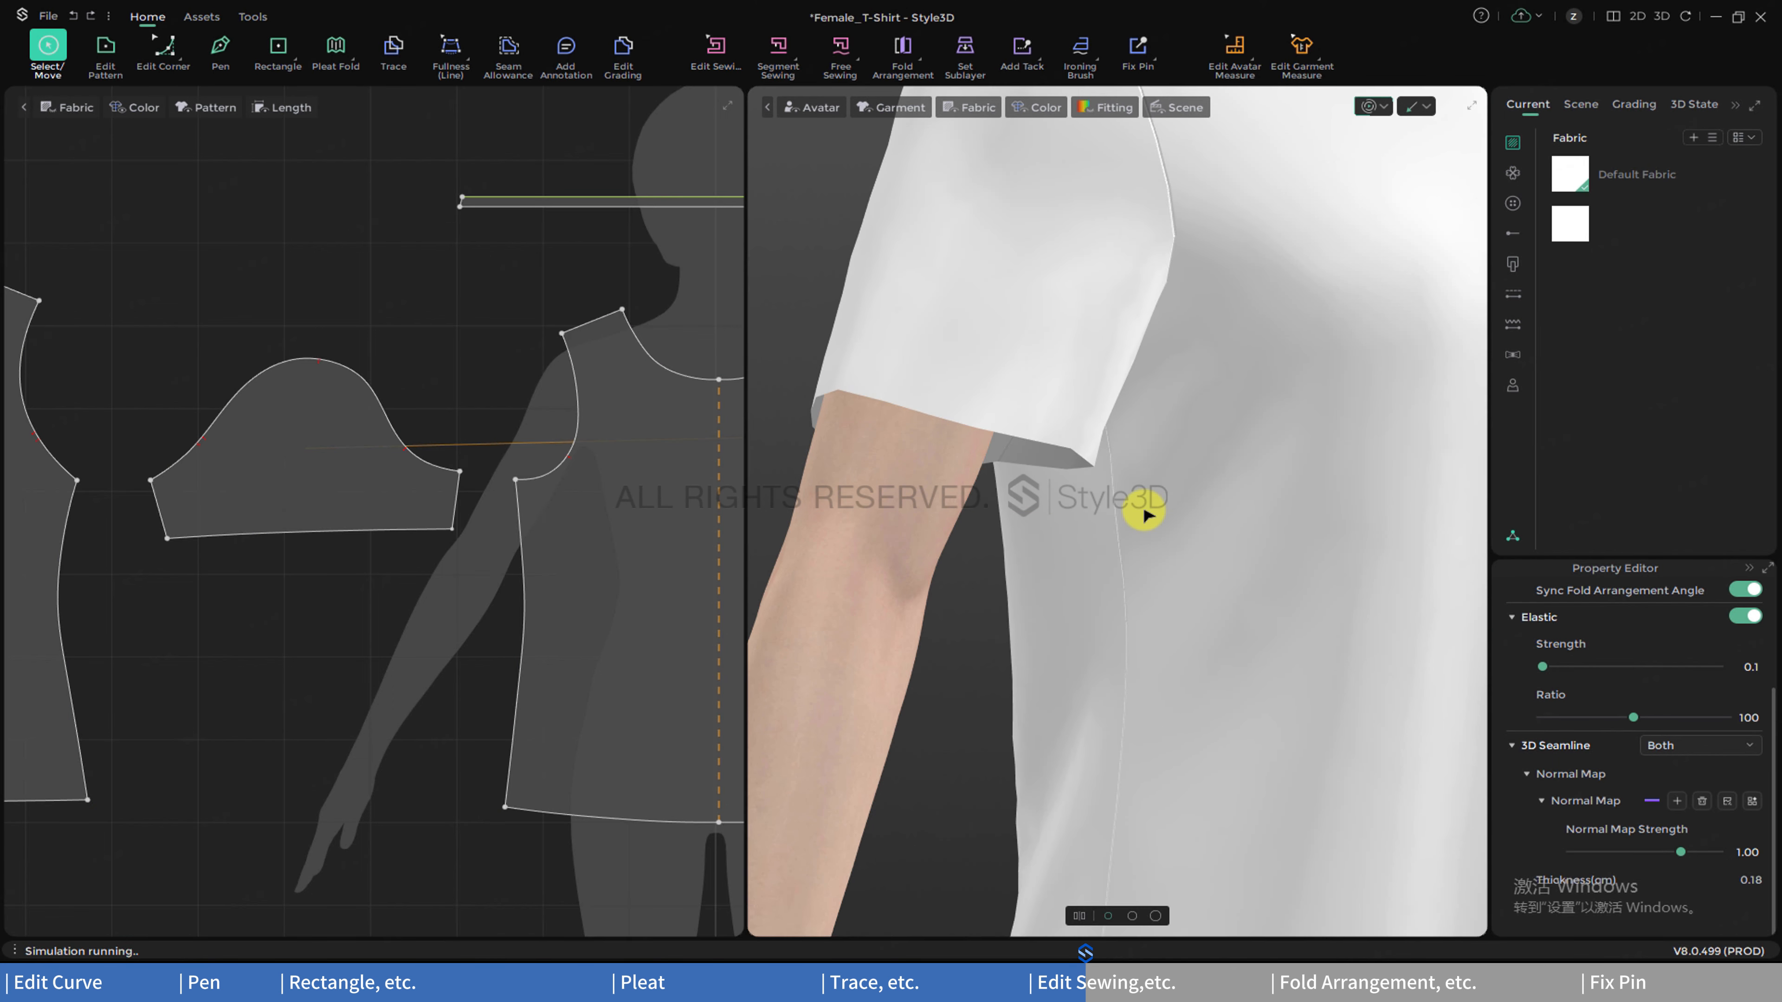
{"action": "key", "text": "space"}
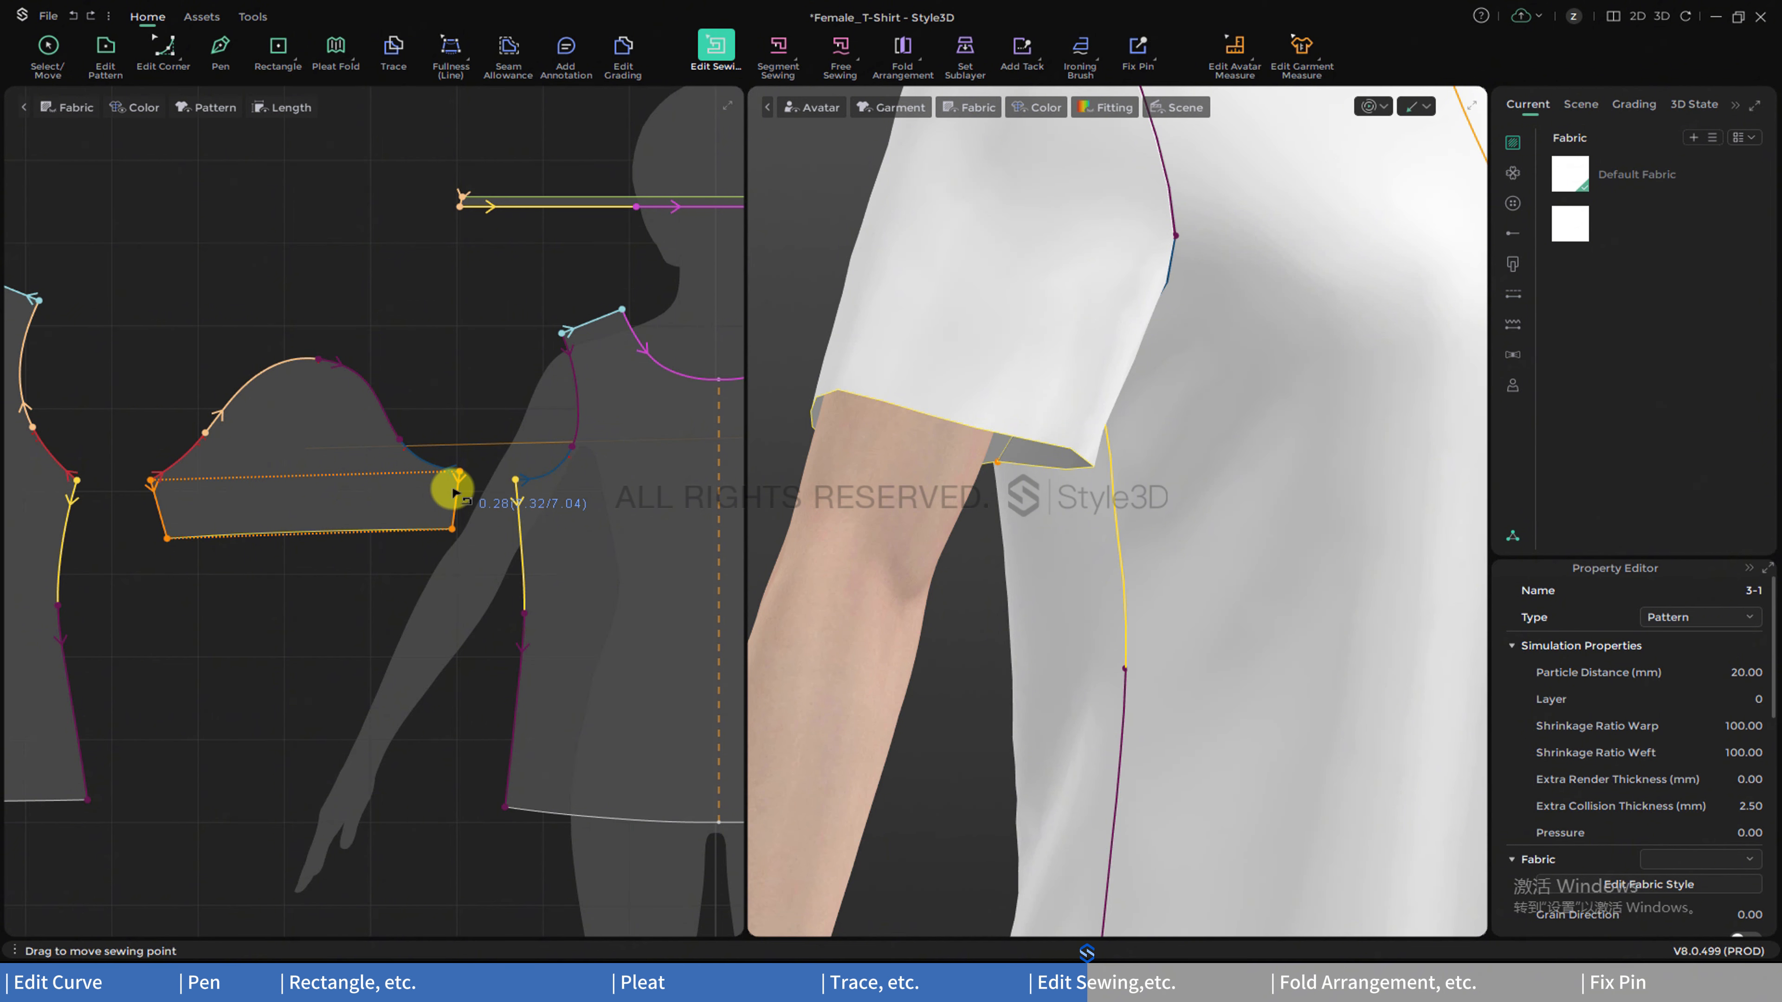
- Reverse the direction of the sleeve's underarm sewing, then reverse it back
{"action": "right_click", "coordinate": [455, 492]}
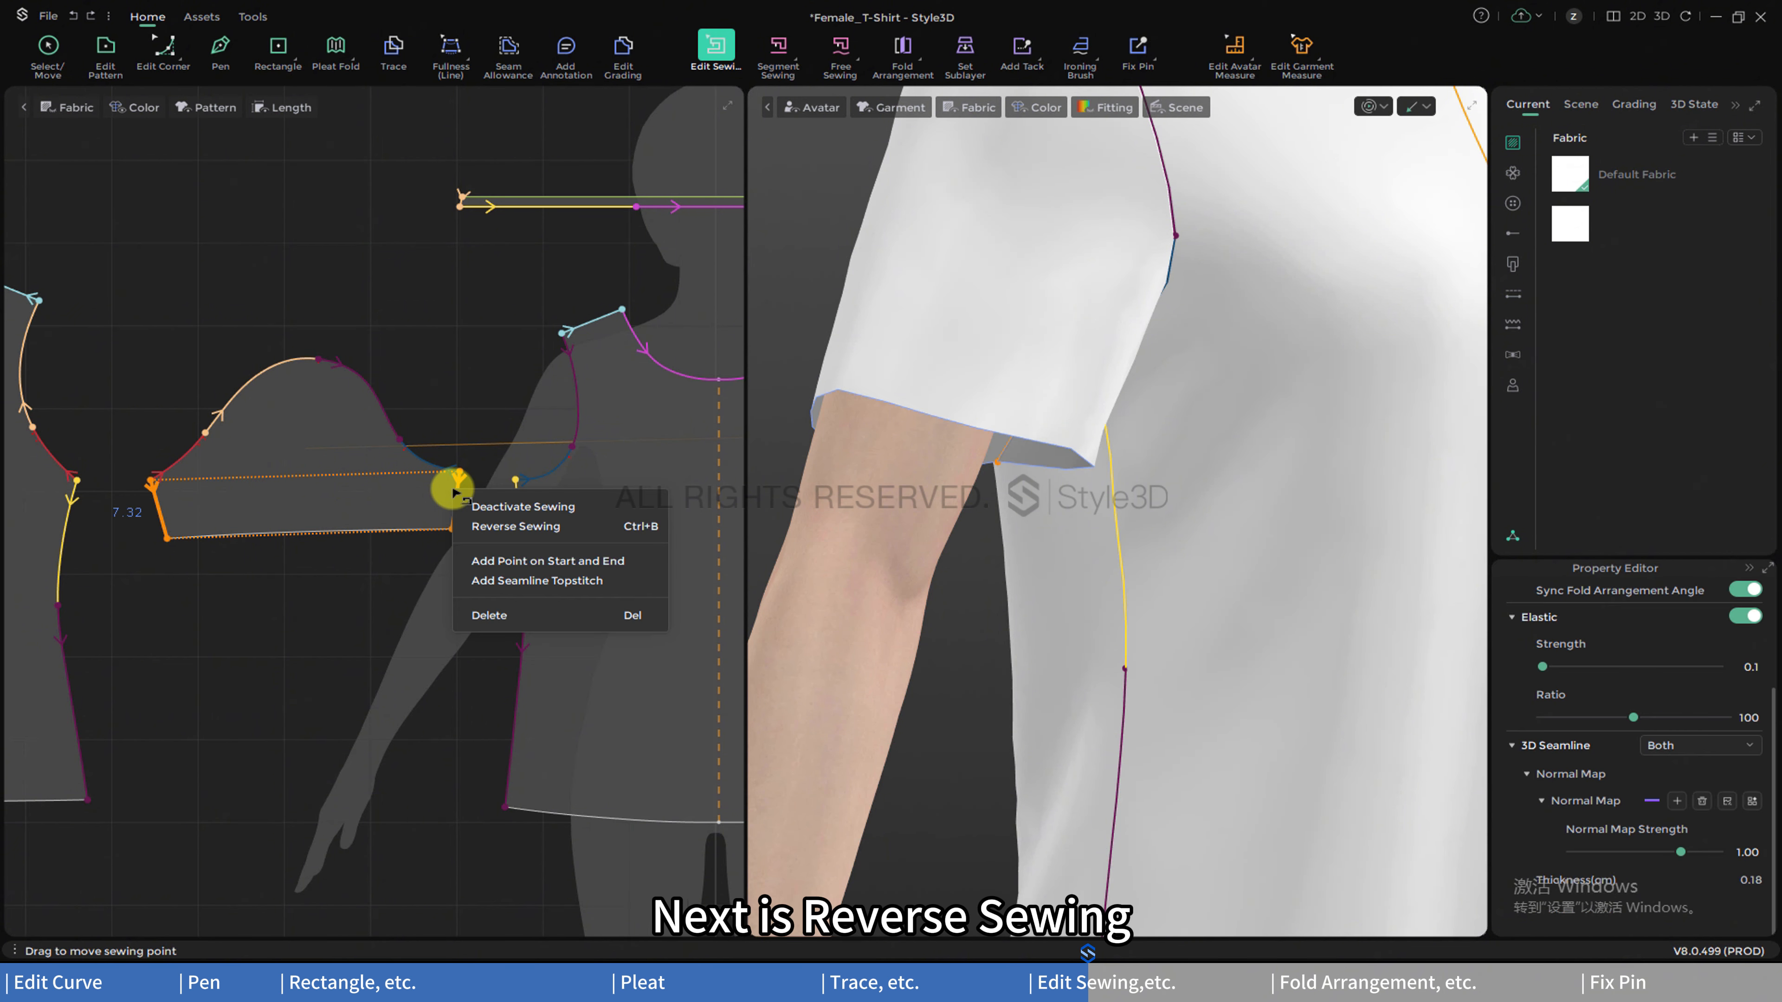
{"action": "left_click", "coordinate": [485, 530]}
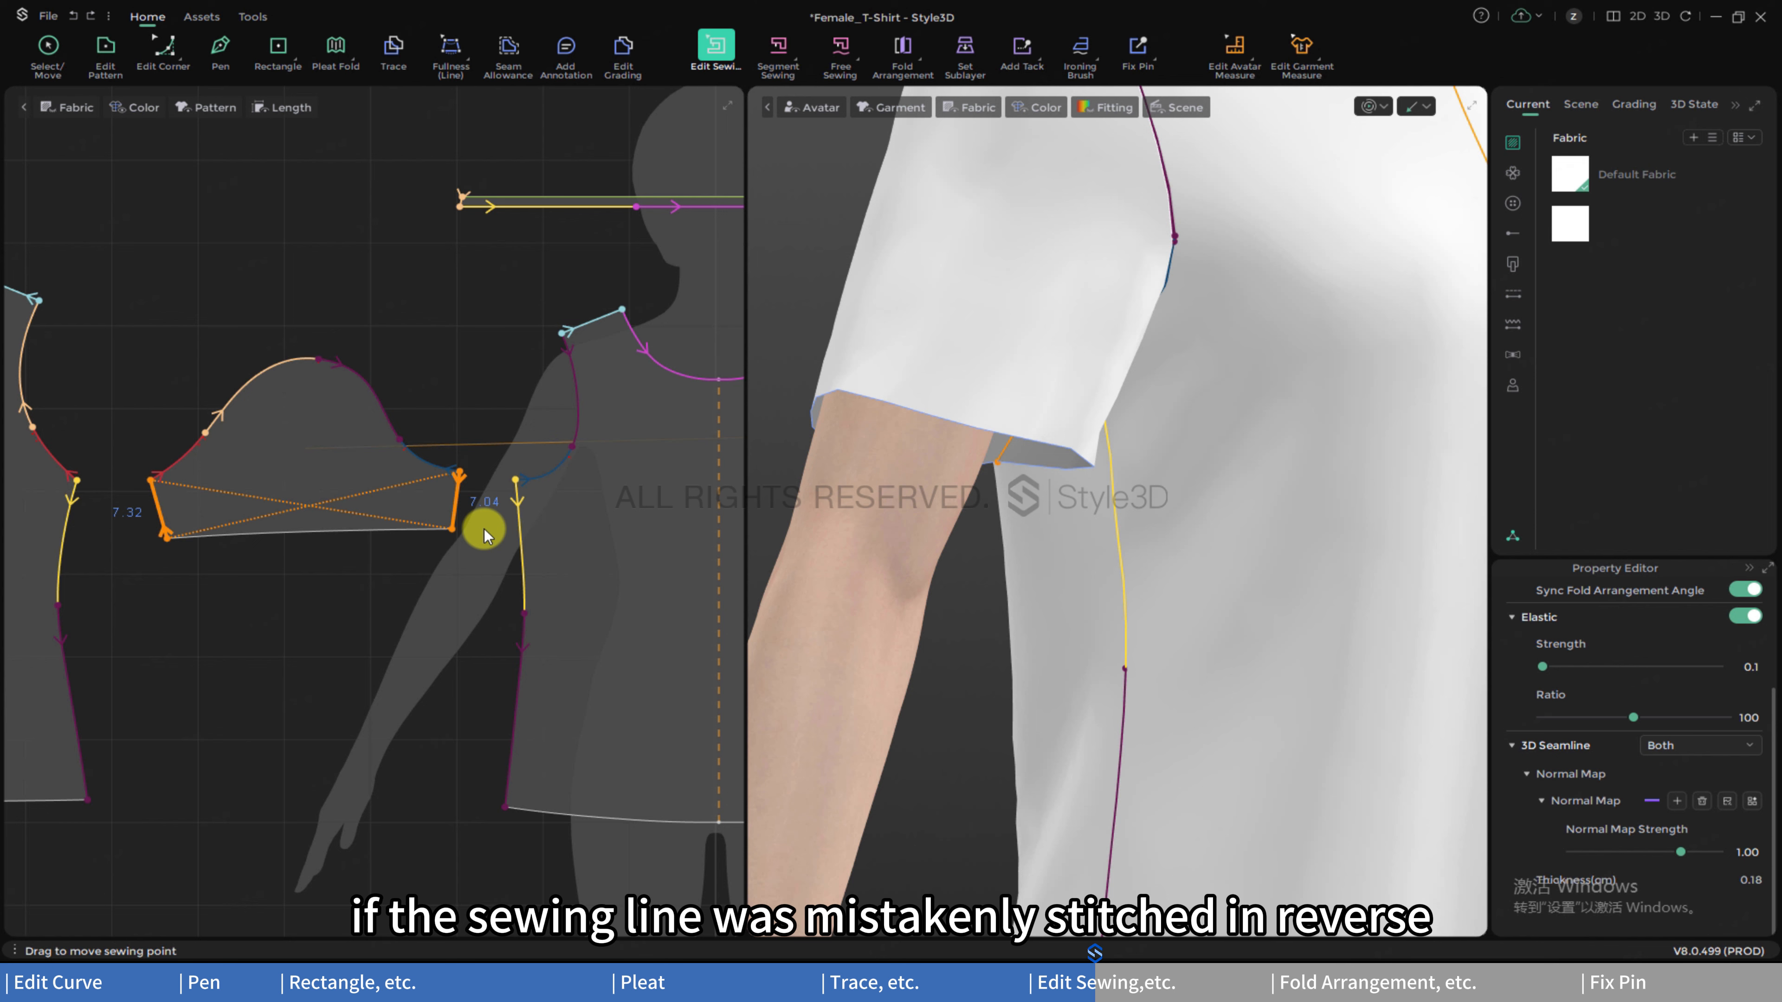
{"action": "right_click", "coordinate": [463, 499]}
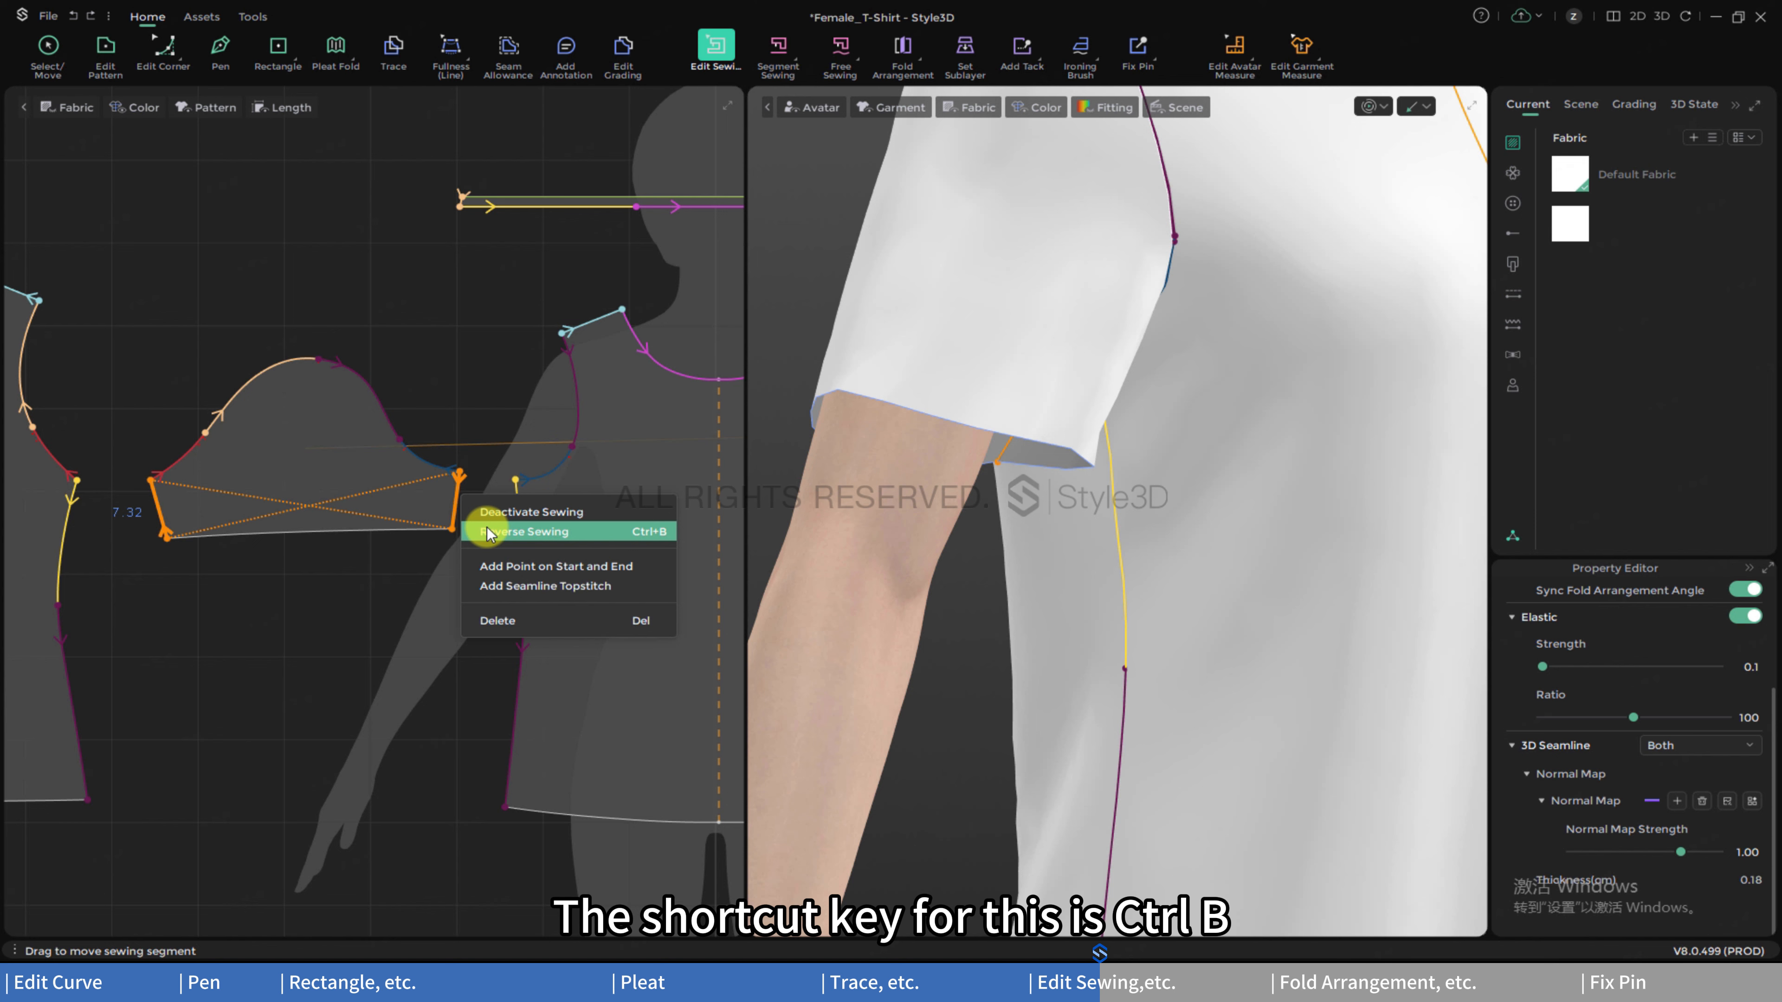
{"action": "left_click", "coordinate": [489, 532]}
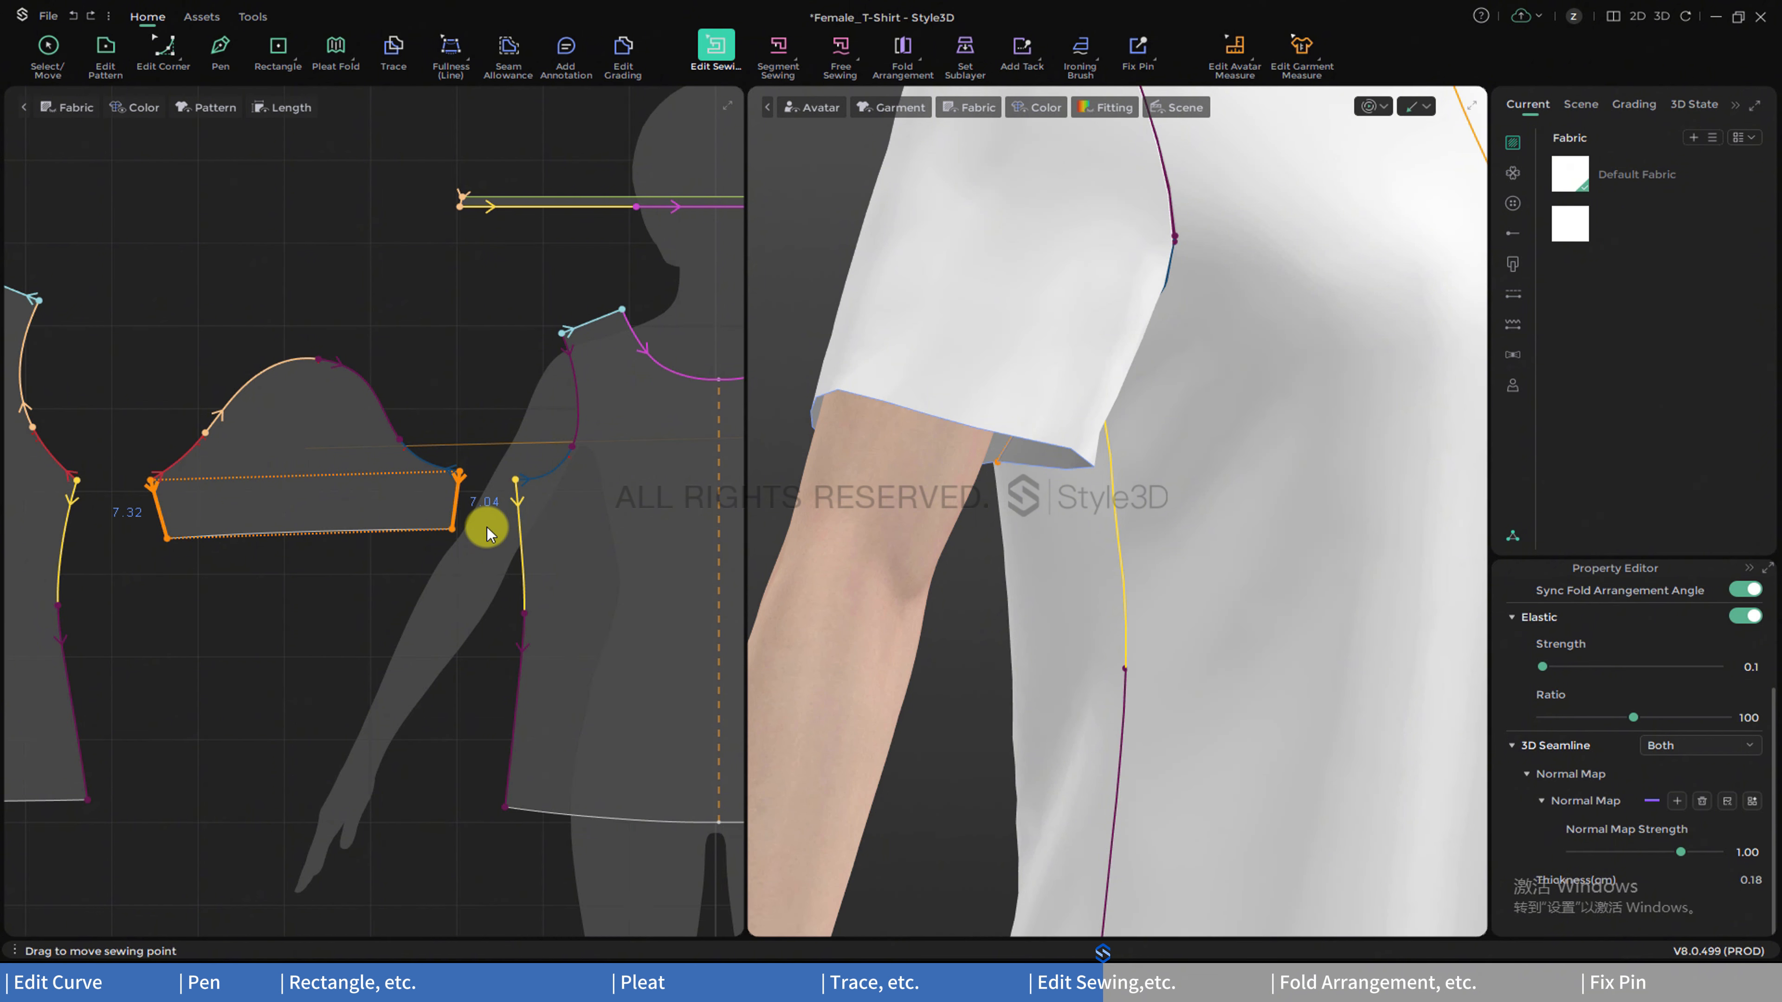
- Add a seamline topstitch to the left-hand sleeve's underarm sewing line and inspect it along the edge
{"action": "right_click", "coordinate": [460, 495]}
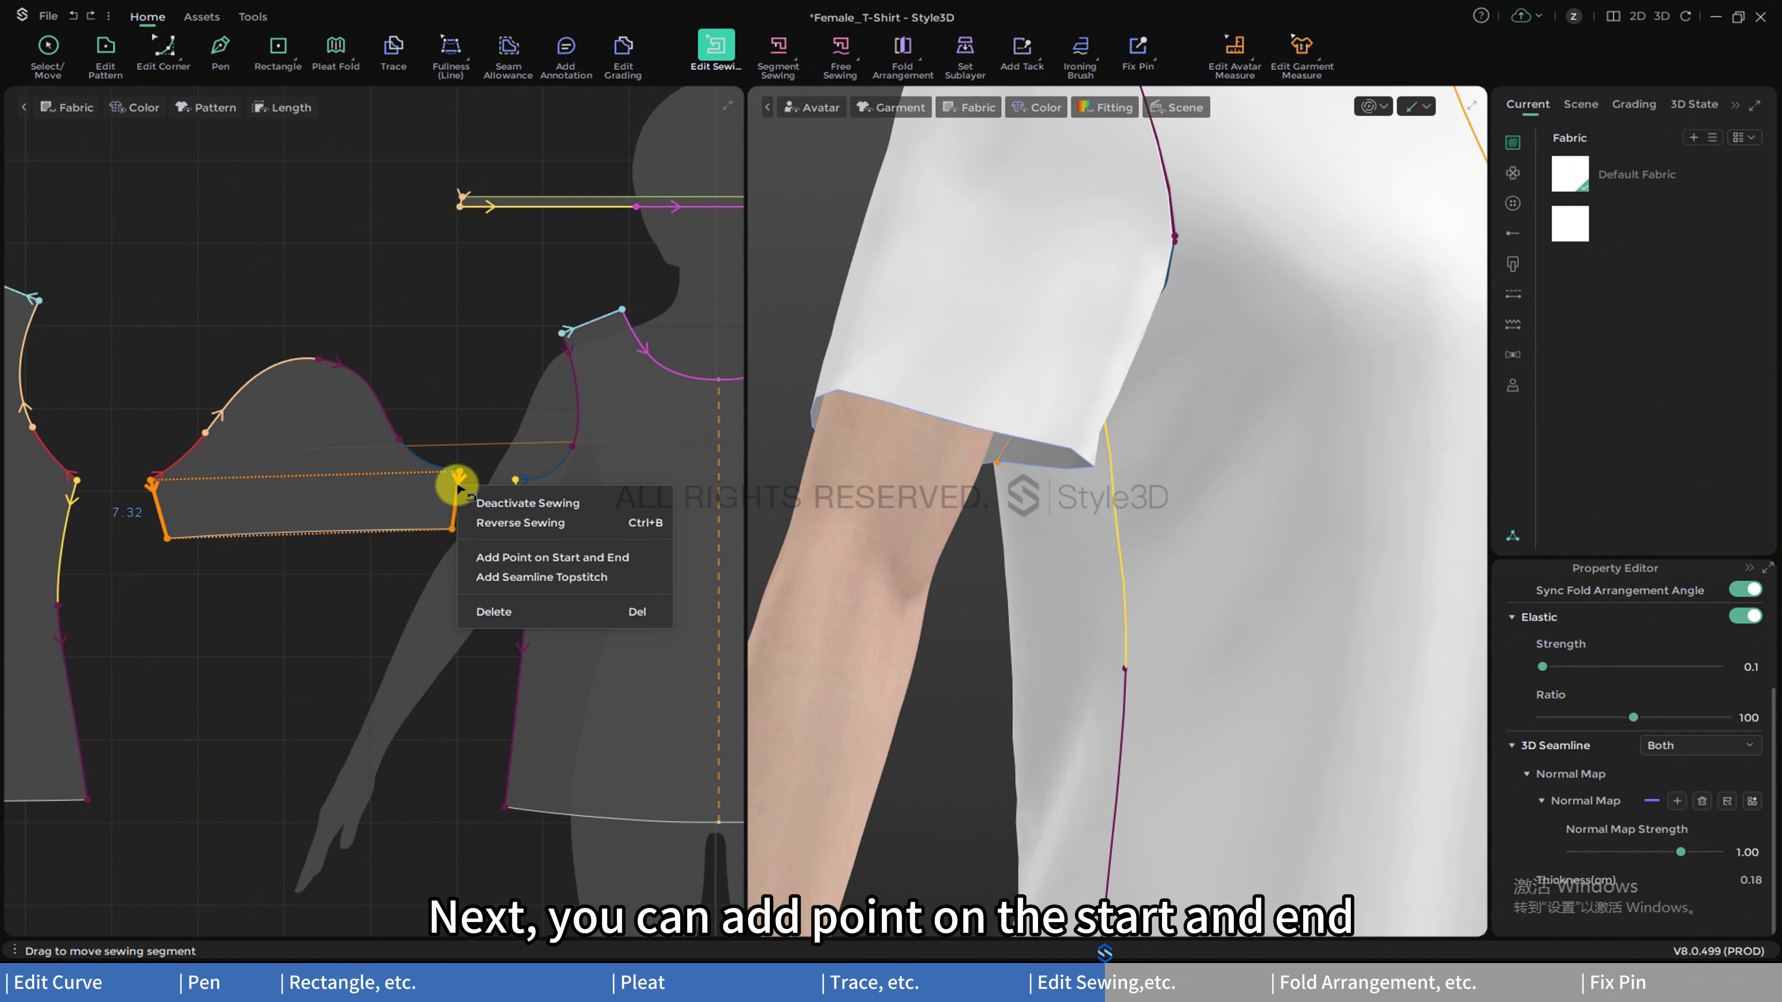
{"action": "left_click", "coordinate": [490, 580]}
{"action": "scroll", "coordinate": [471, 506], "scroll_direction": "up", "scroll_amount": 5}
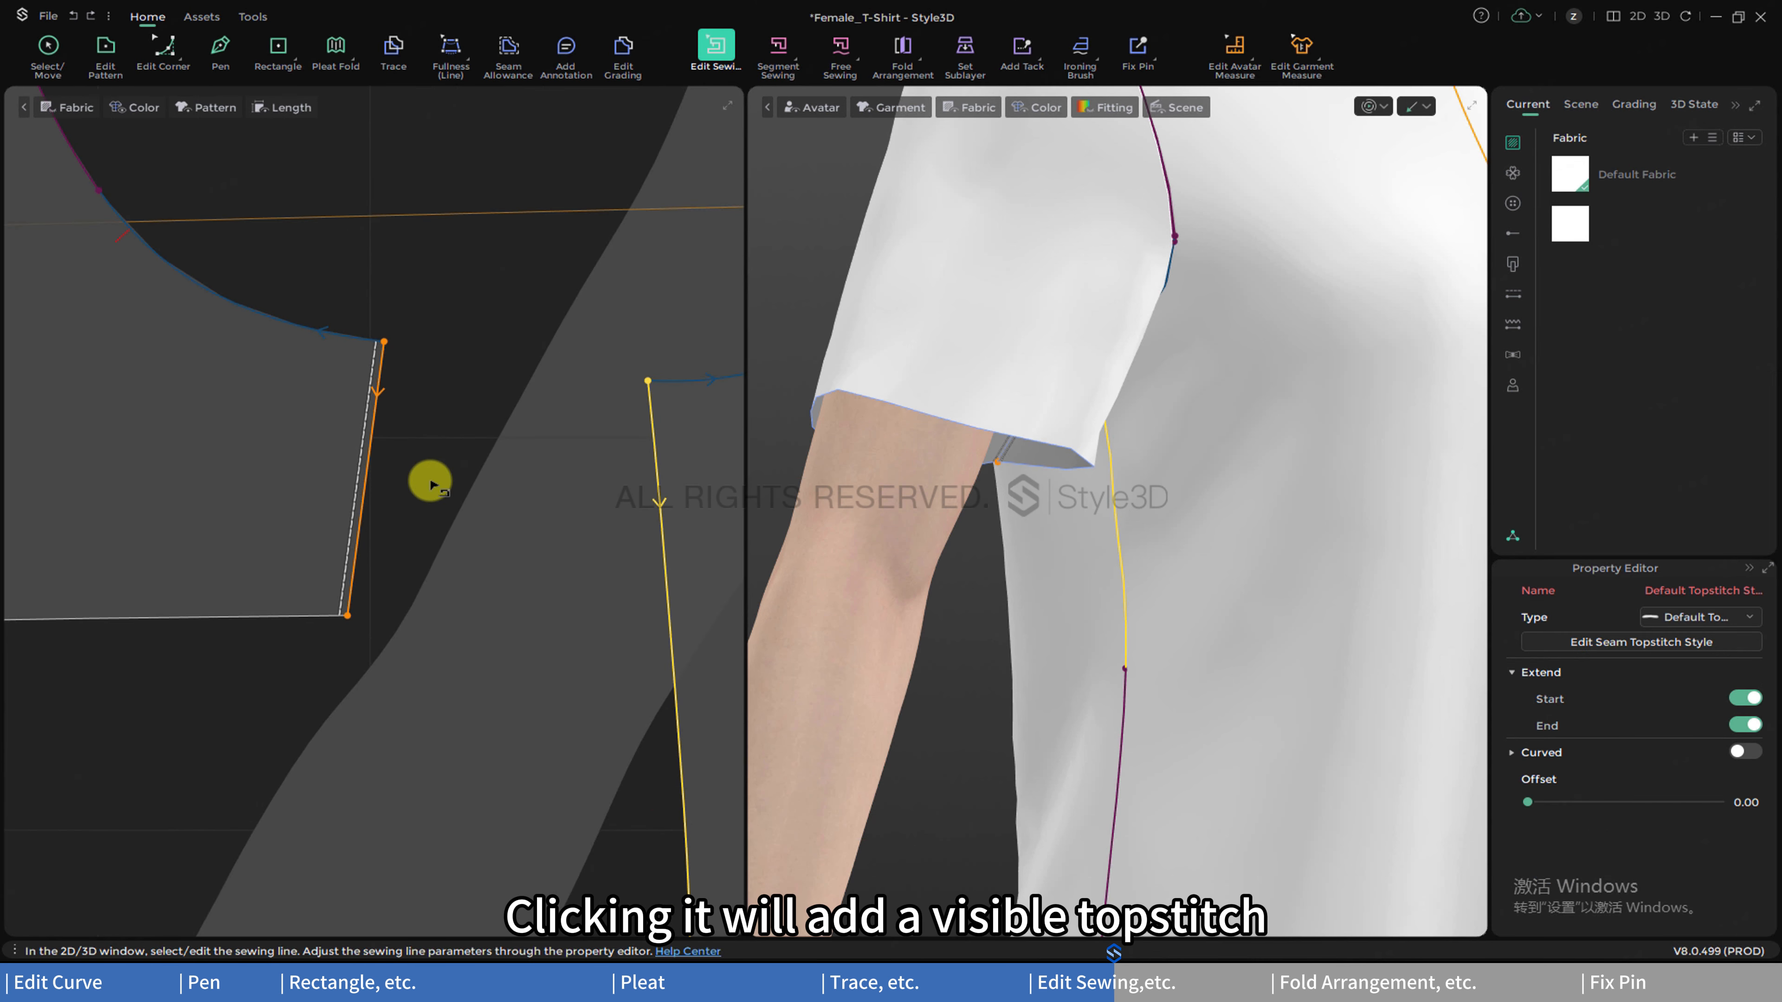
{"action": "middle_click_drag", "start_coordinate": [429, 483], "coordinate": [647, 515]}
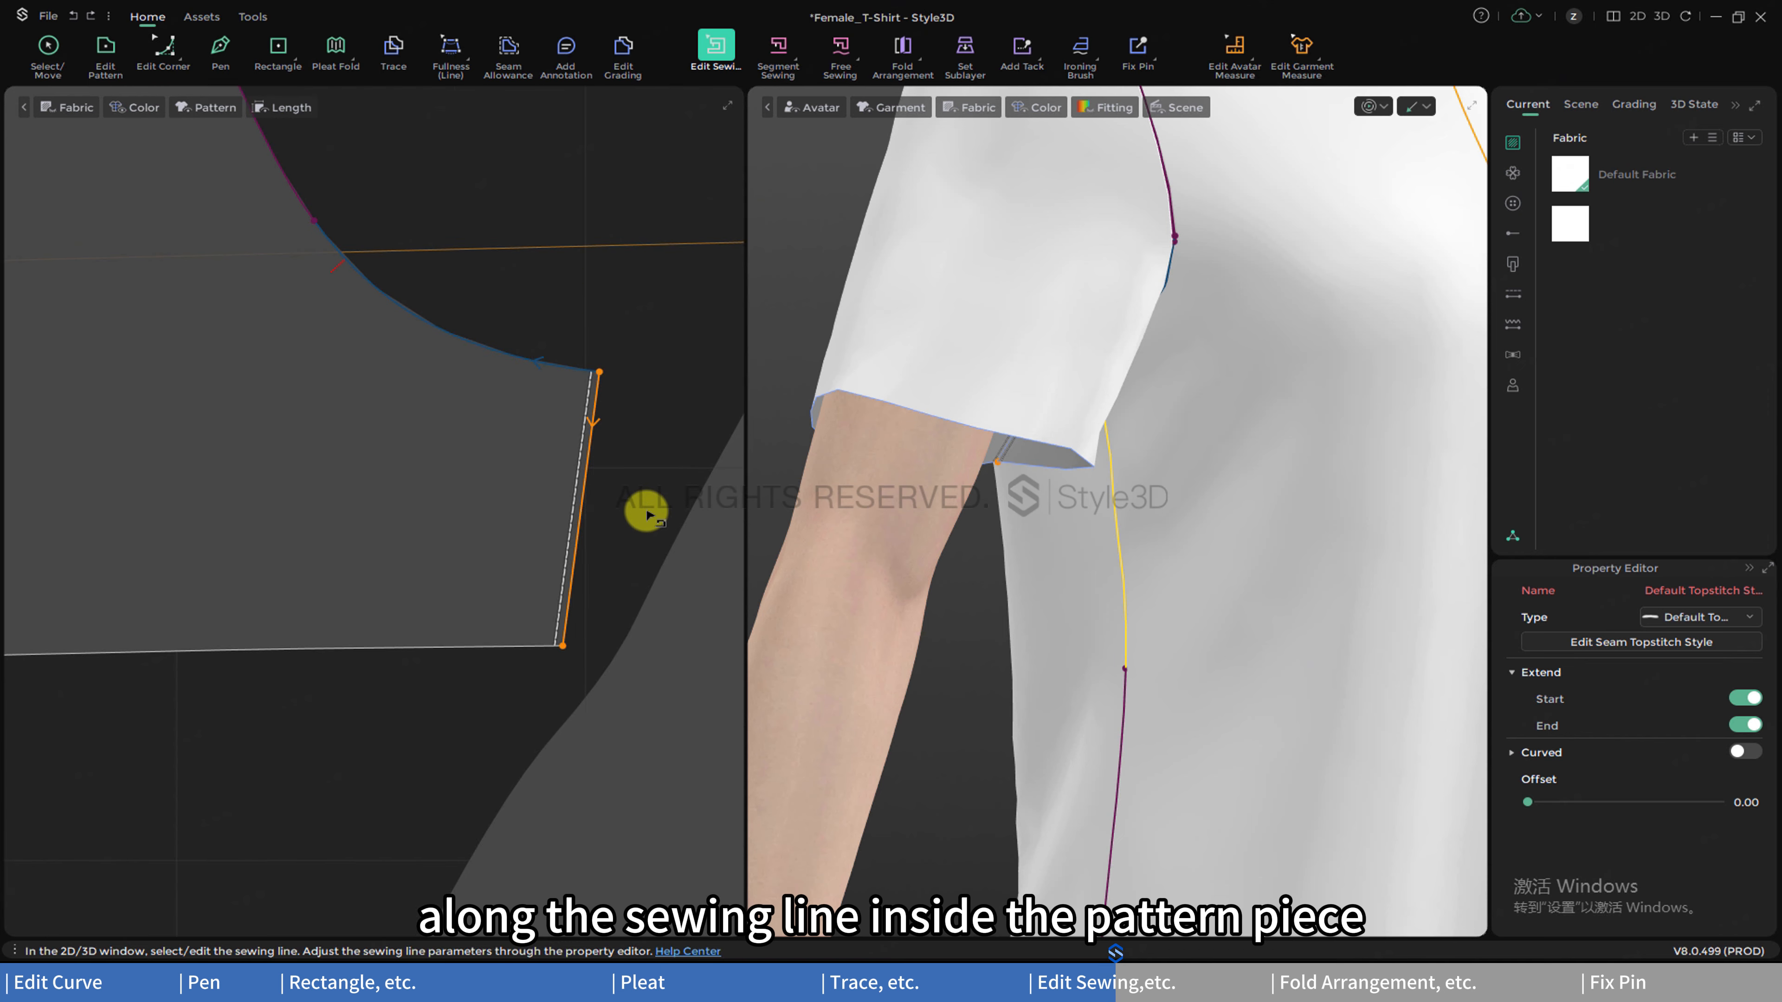
- Shorten the sewing line on the sleeve's underarm edge to about 3.12 cm, add points at its start and end, and check them on the pattern
{"action": "right_click", "coordinate": [590, 462]}
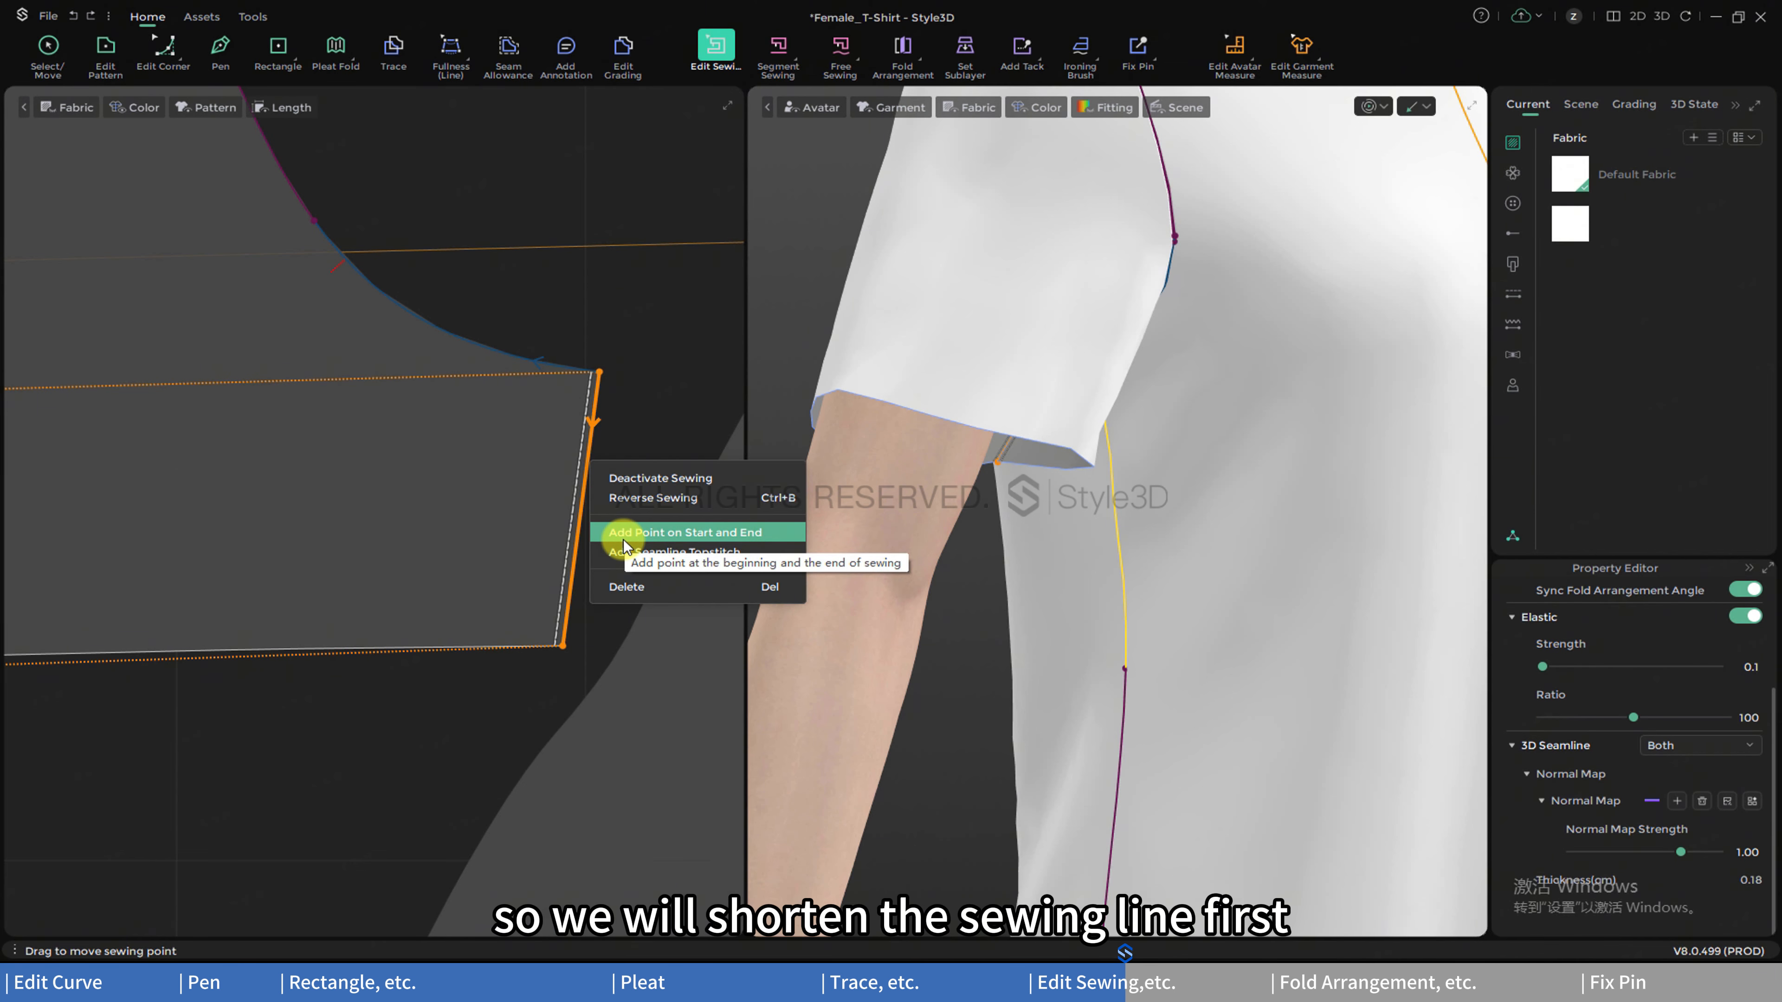
{"action": "left_click", "coordinate": [649, 413]}
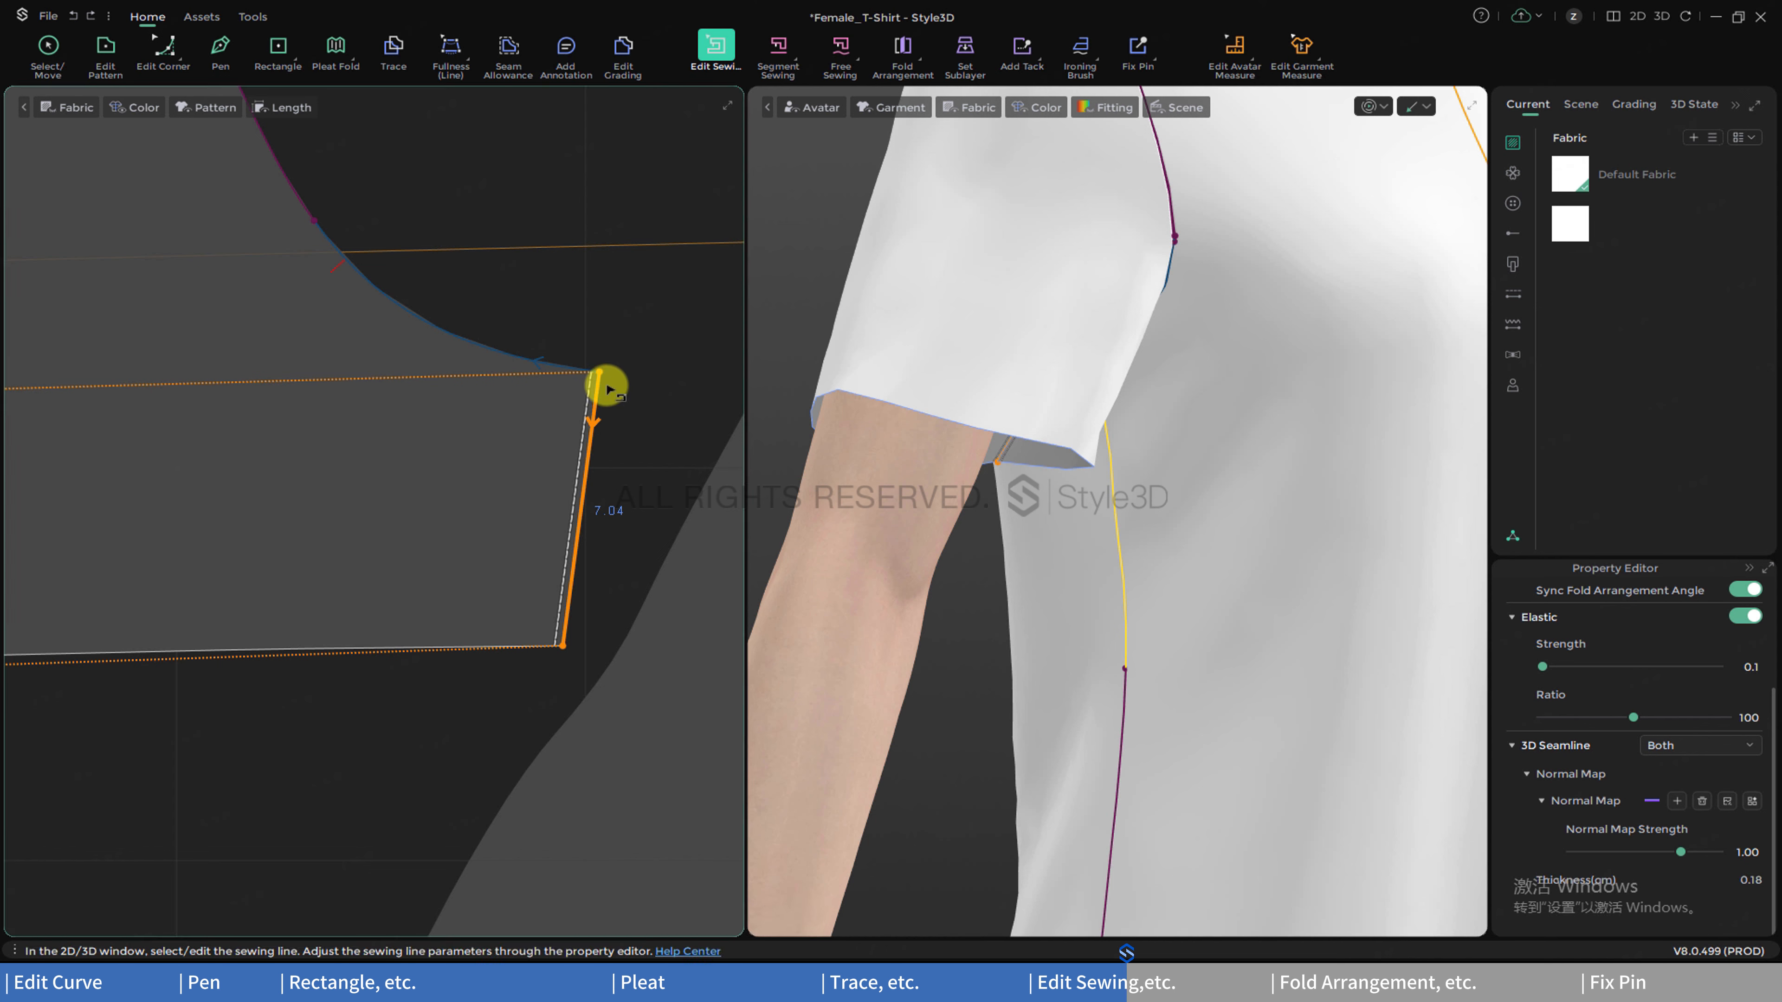
{"action": "left_click_drag", "start_coordinate": [596, 375], "coordinate": [592, 568]}
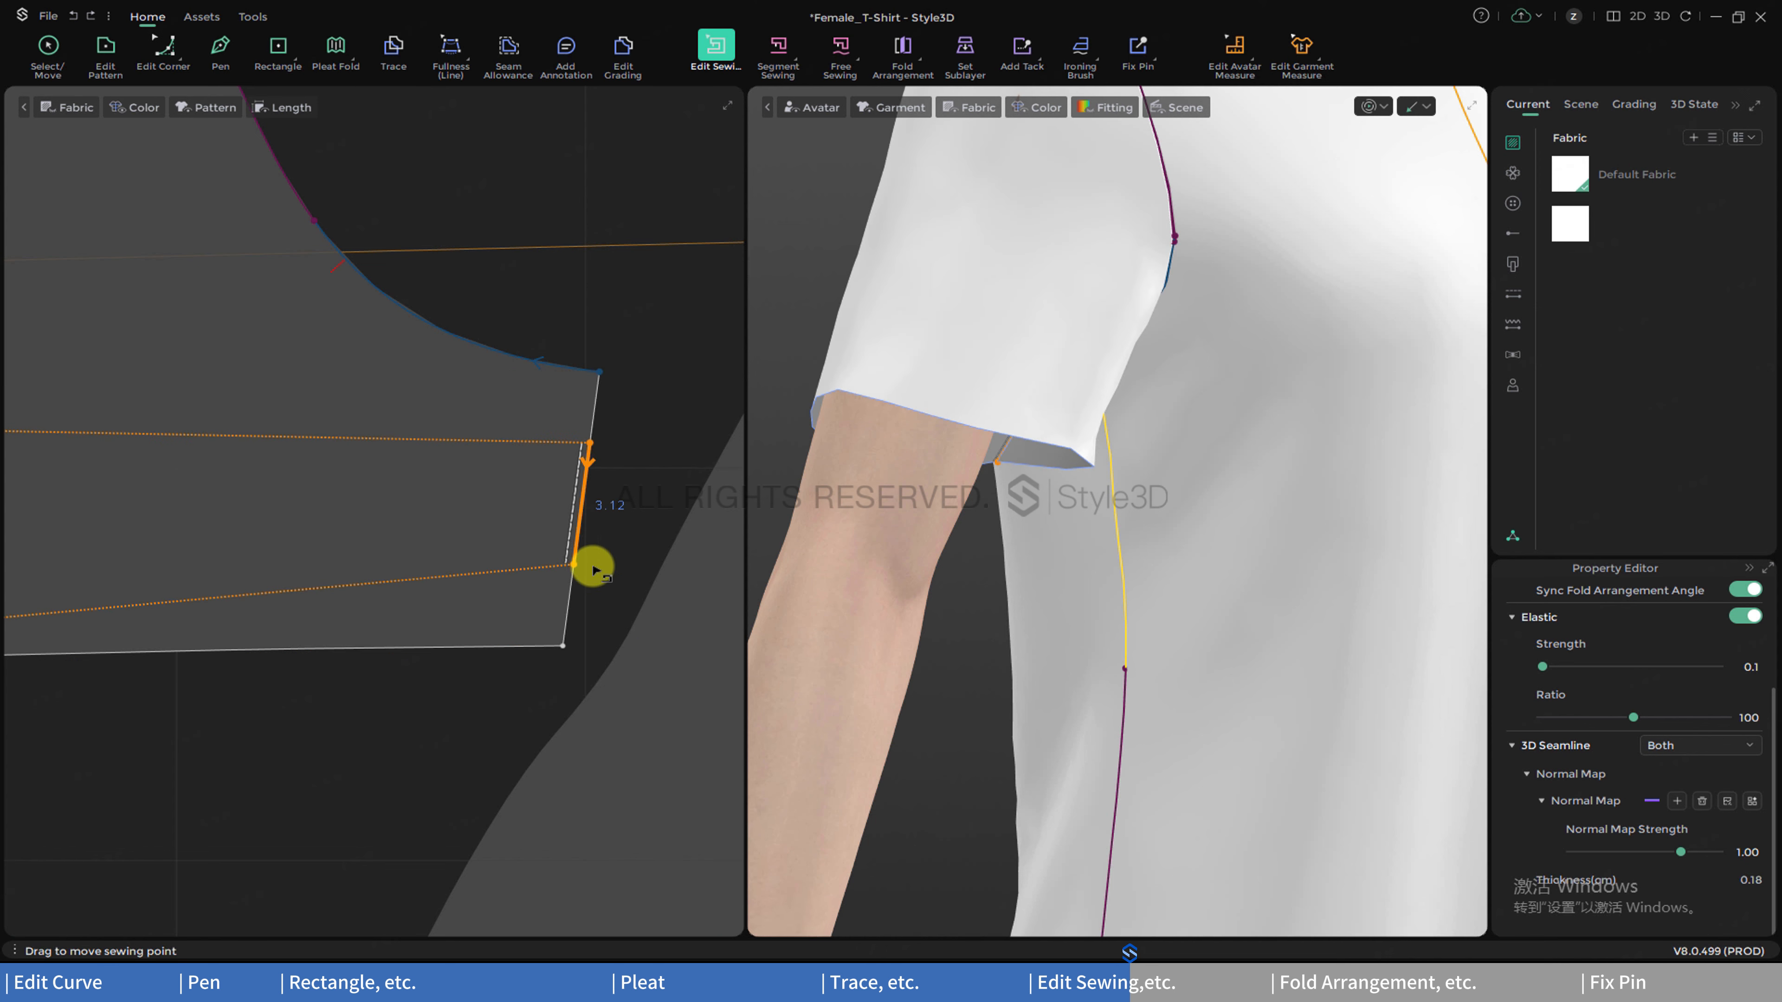
{"action": "right_click", "coordinate": [584, 505]}
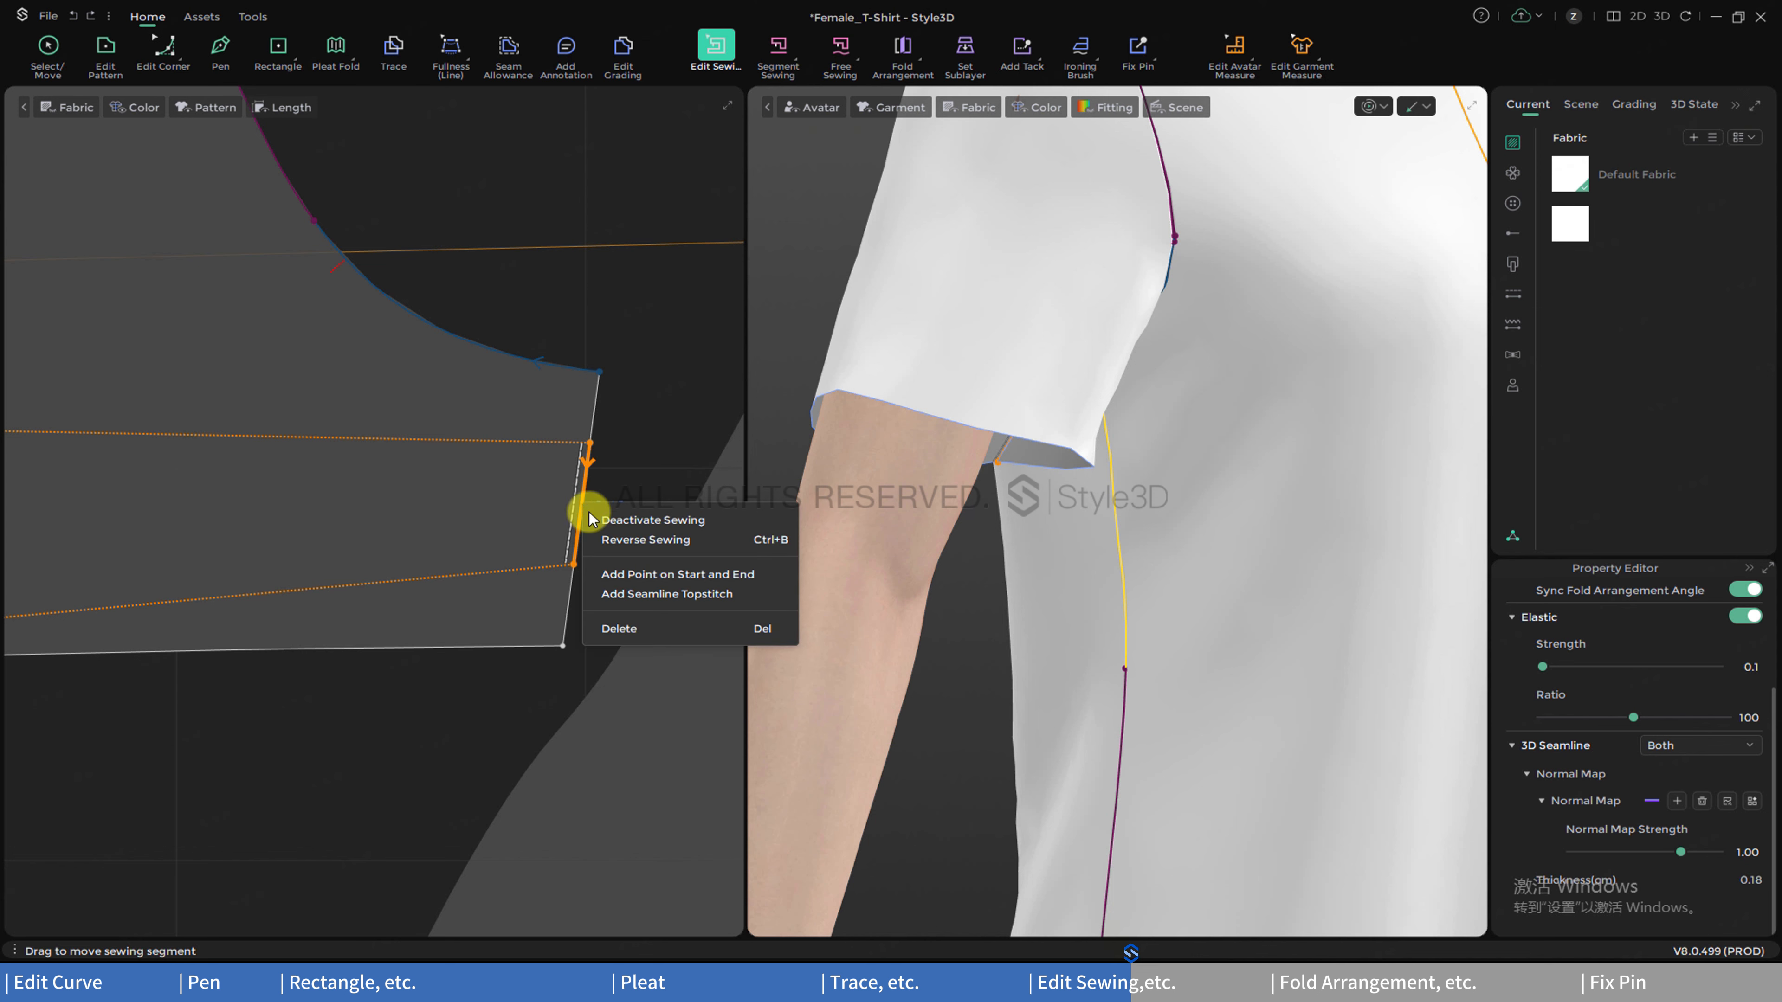
{"action": "left_click", "coordinate": [635, 569]}
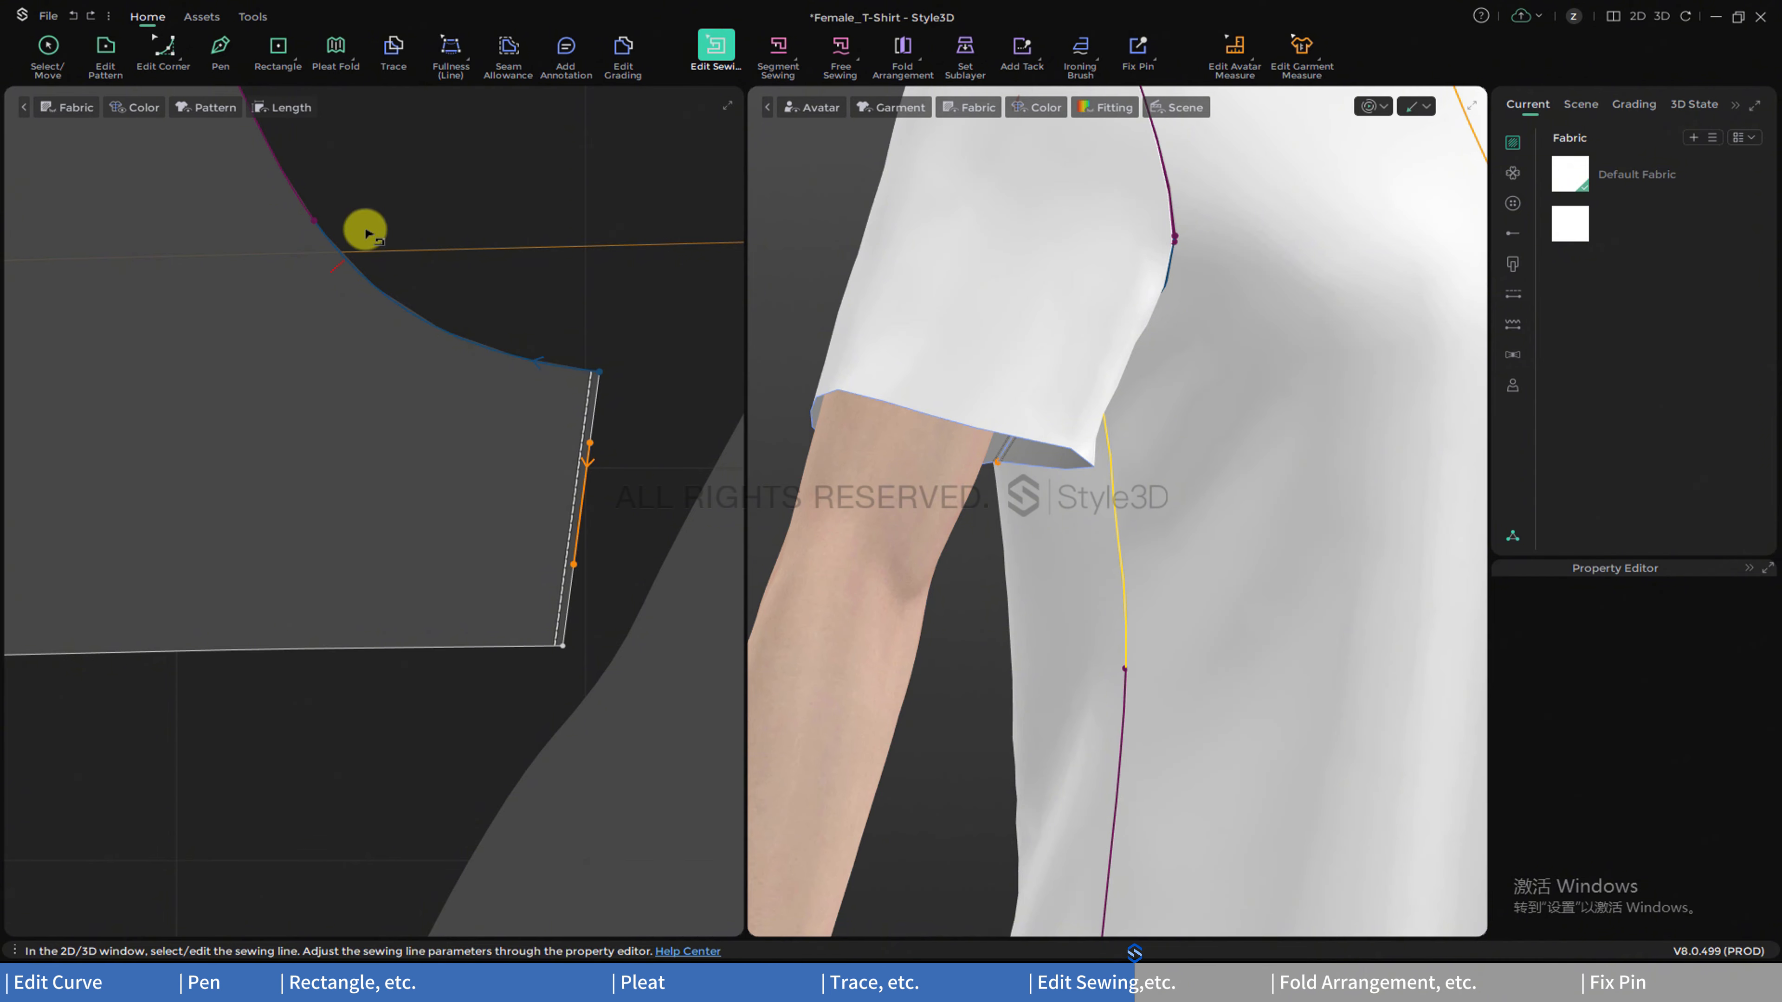
{"action": "left_click", "coordinate": [107, 51]}
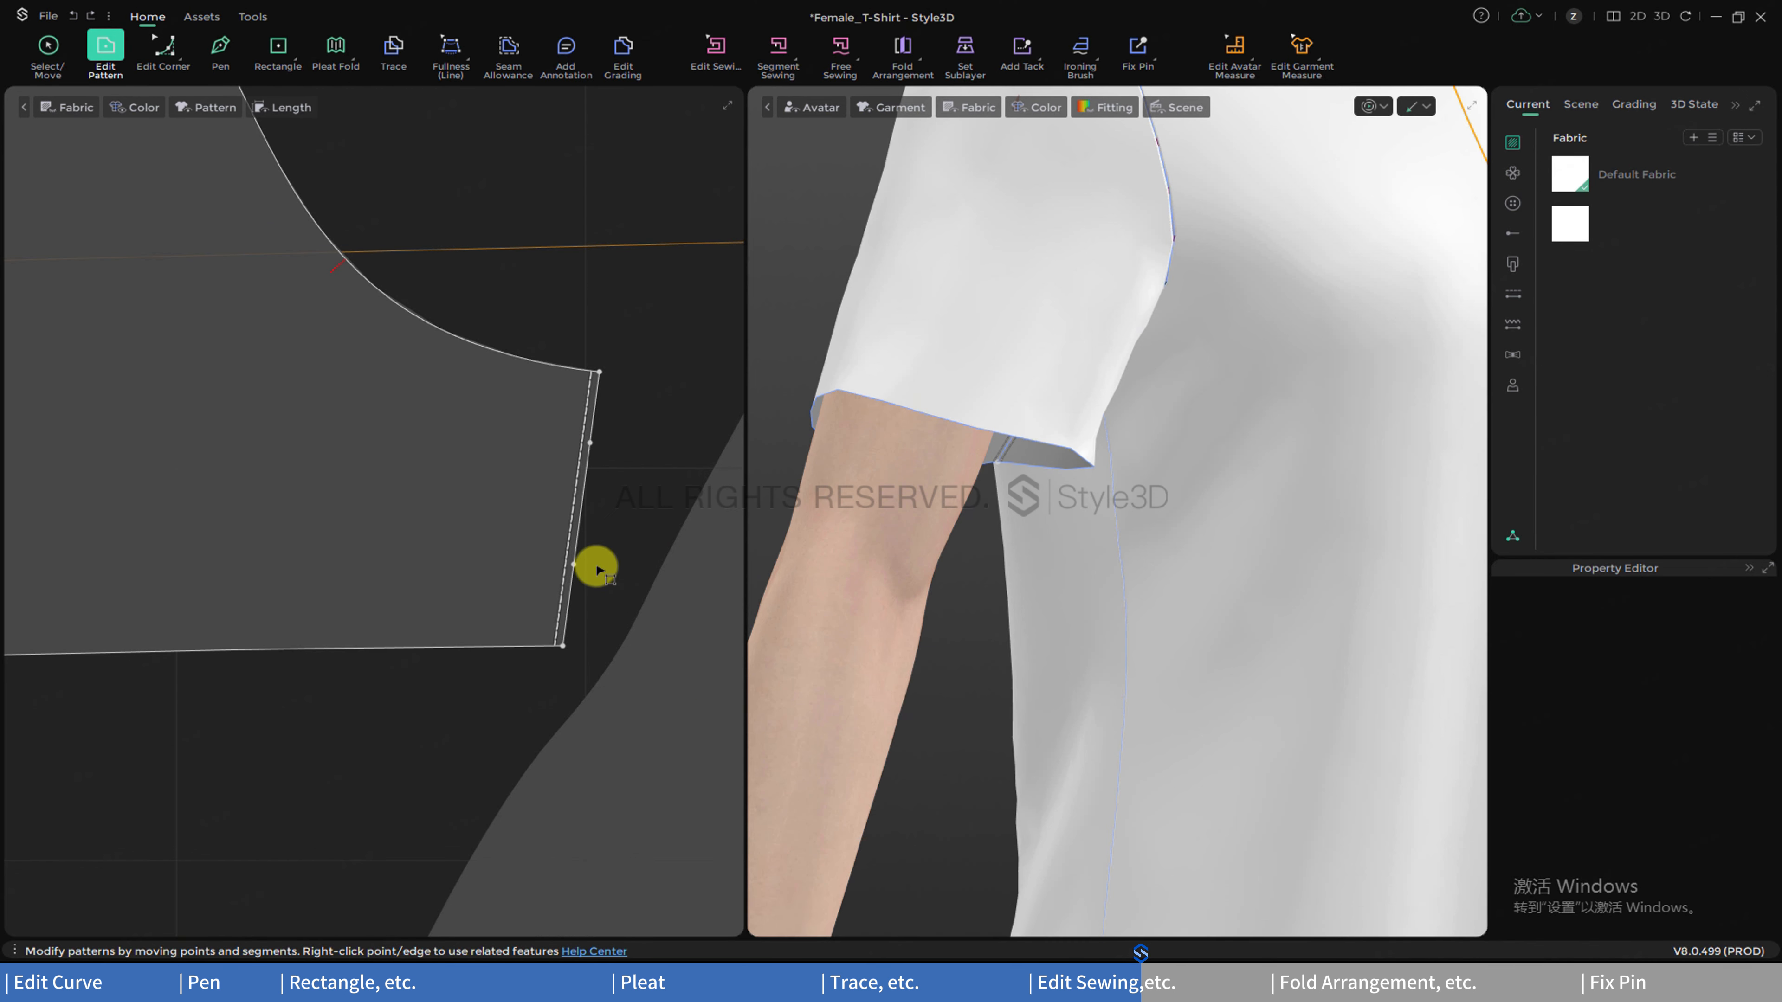
- Delete the shortened underarm sewing line from the left-hand sleeve
{"action": "left_click", "coordinate": [715, 48]}
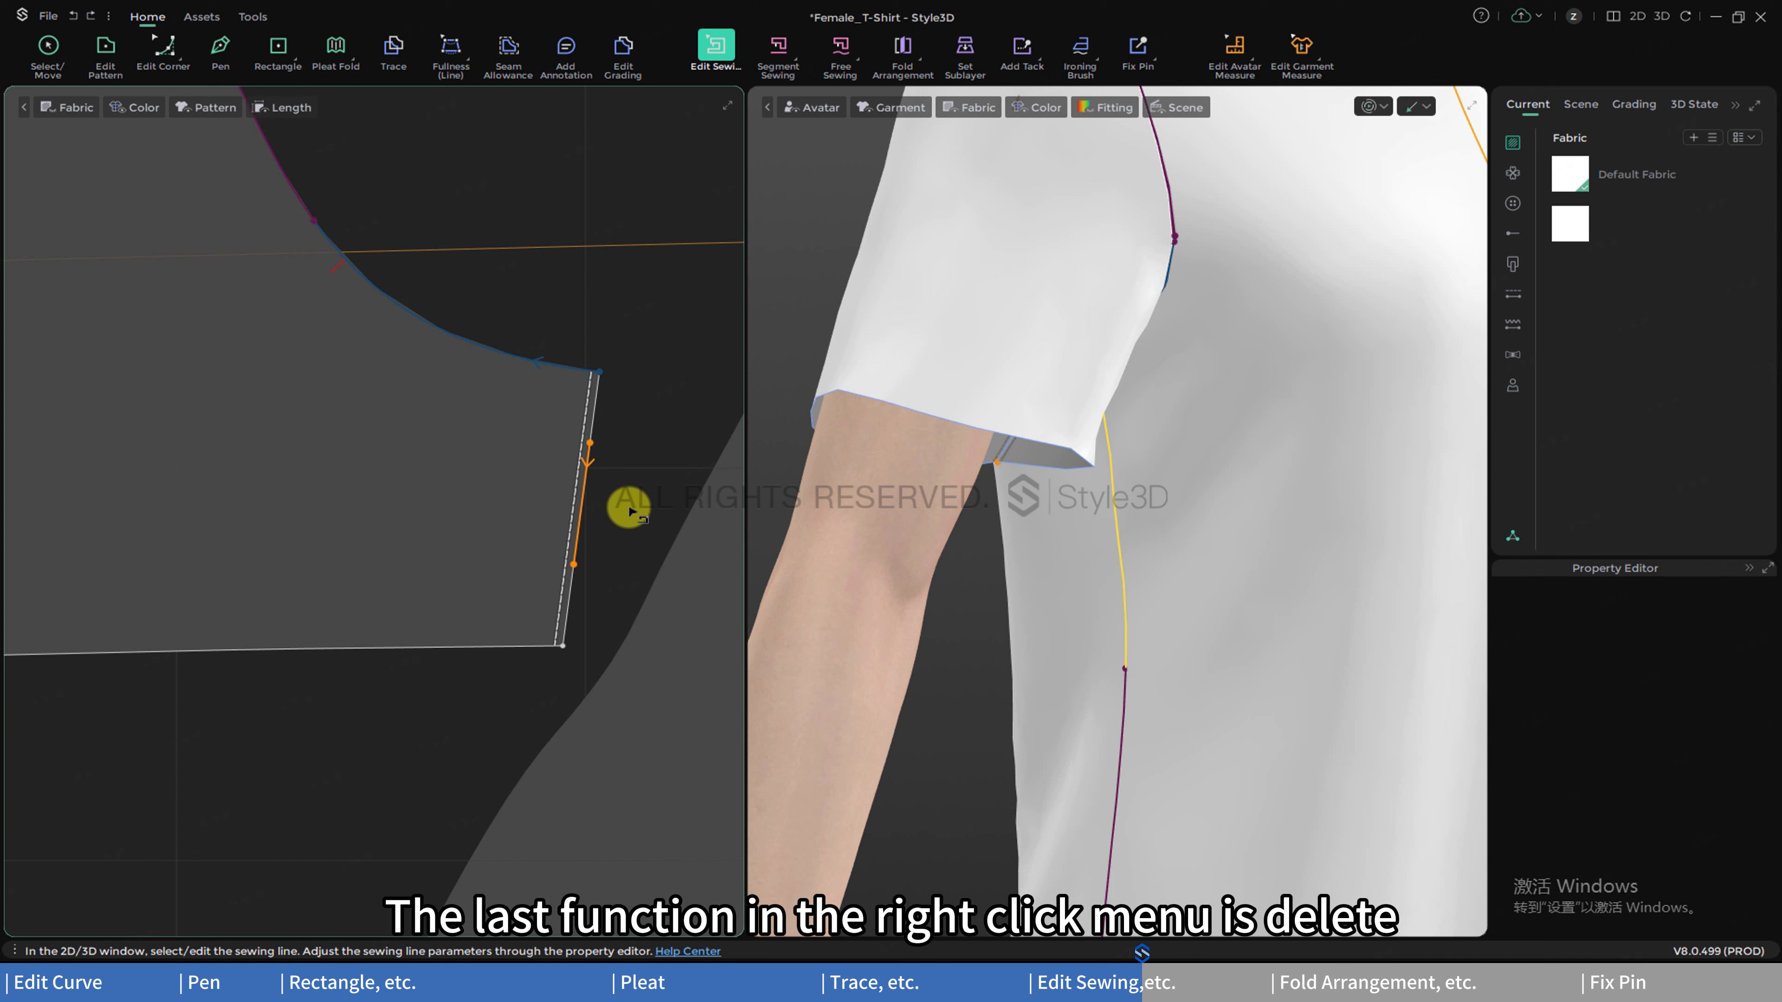
{"action": "right_click", "coordinate": [587, 504]}
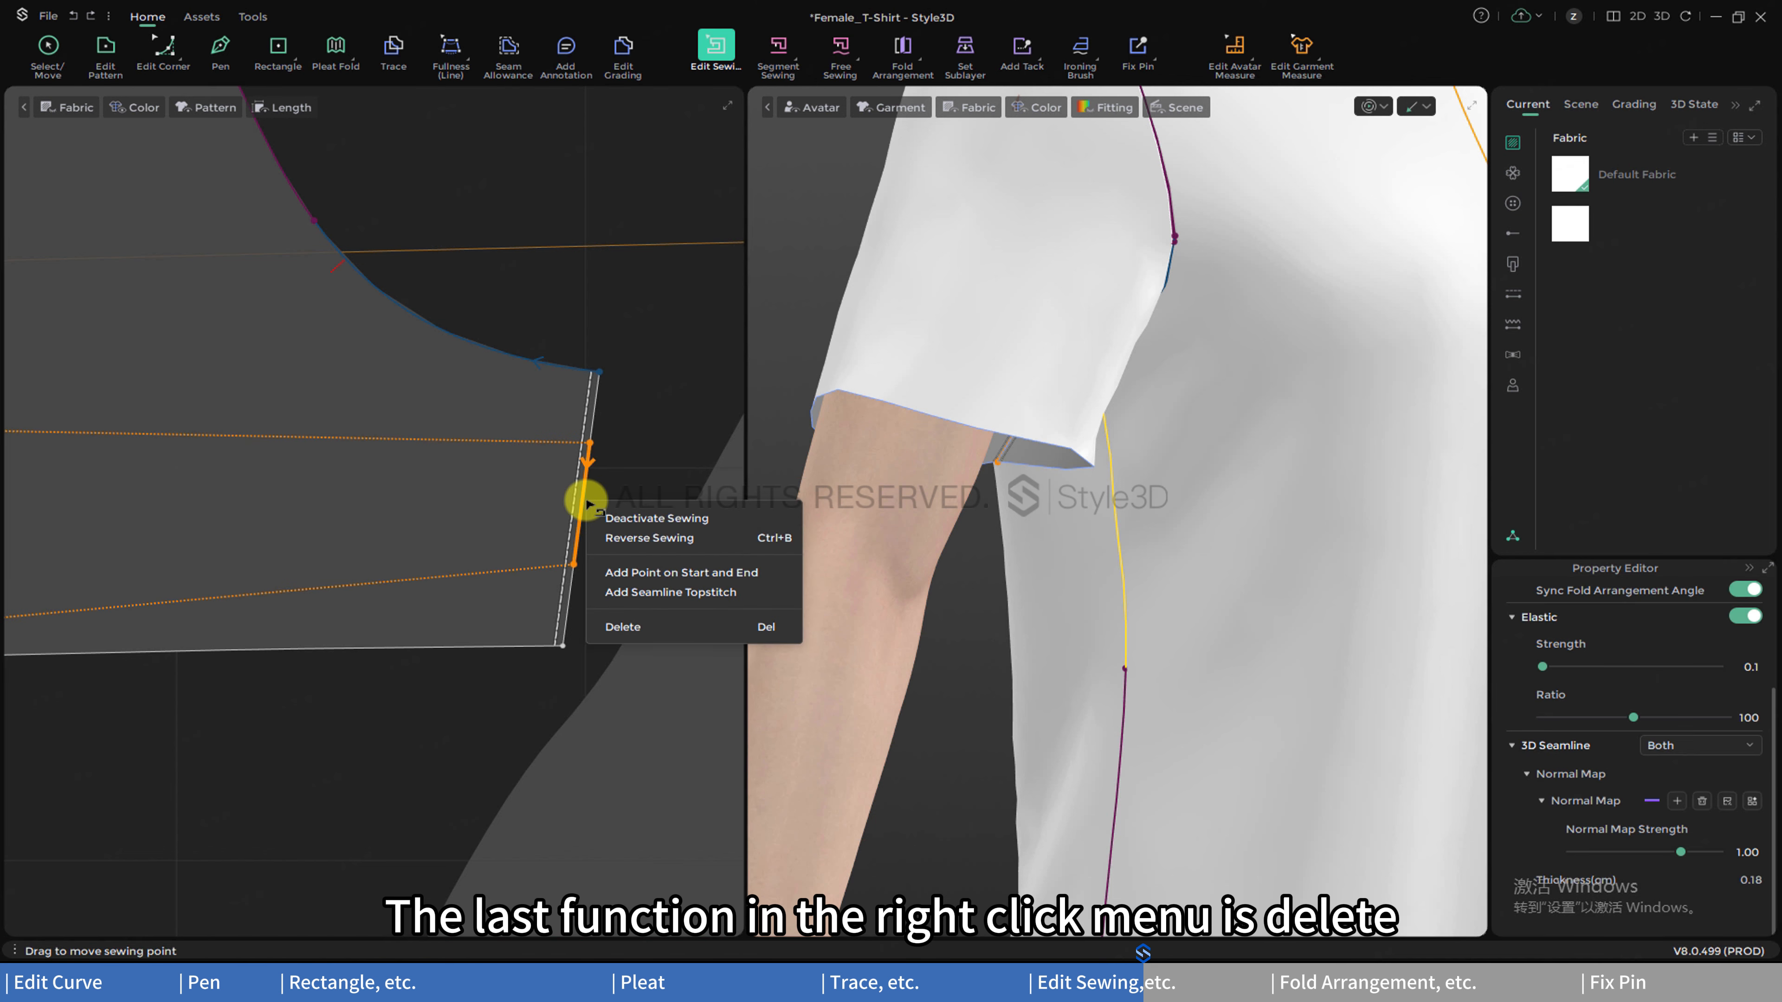
{"action": "left_click", "coordinate": [640, 624]}
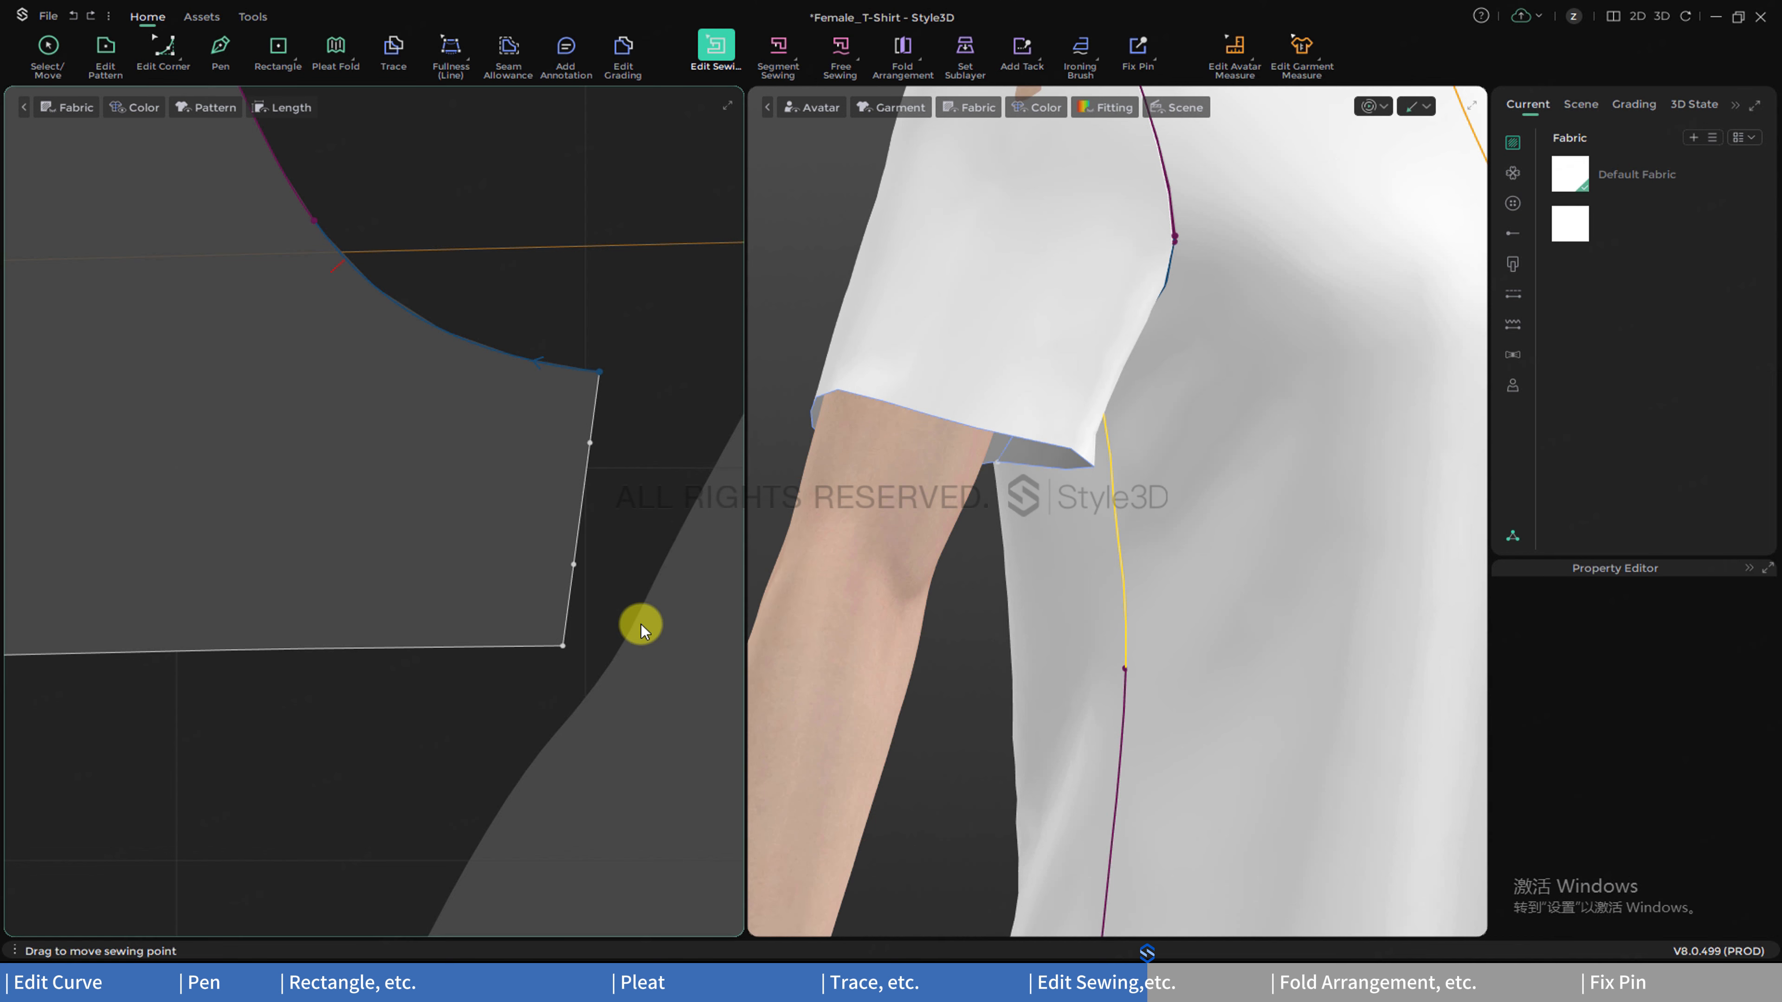
- Sew the two underarm edges of the left-hand sleeve together with Segment Sewing
{"action": "left_click", "coordinate": [780, 48]}
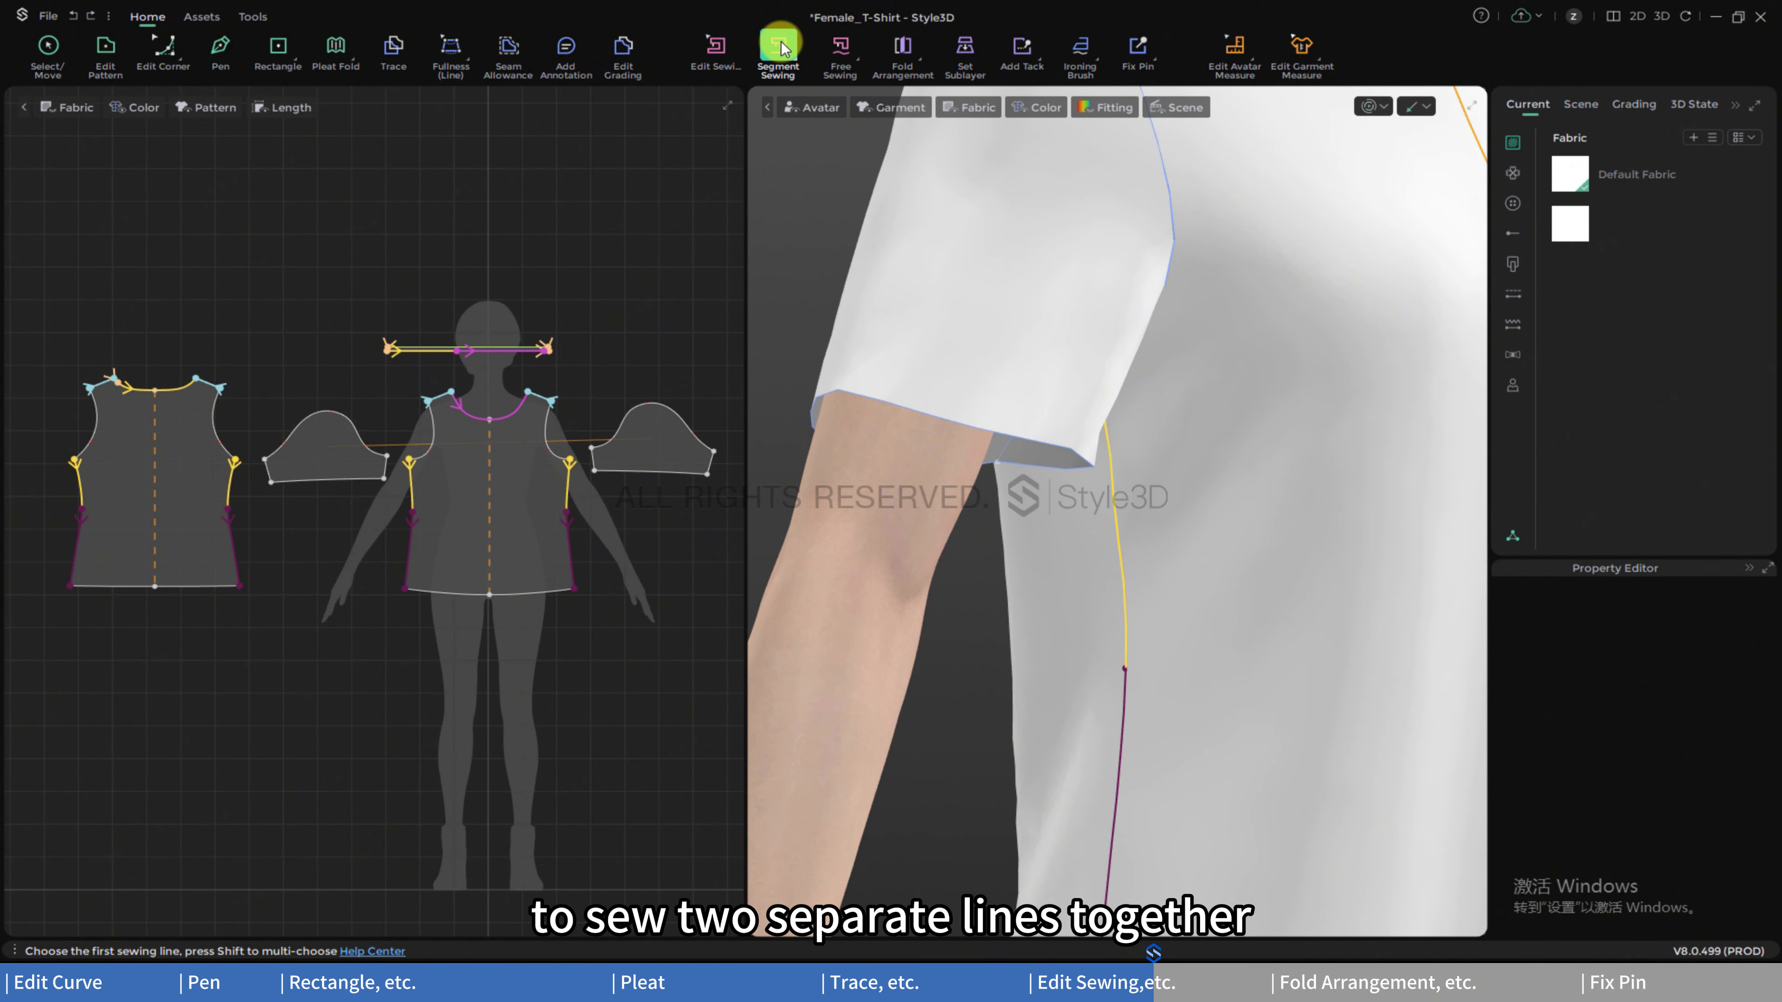
{"action": "left_click", "coordinate": [795, 56]}
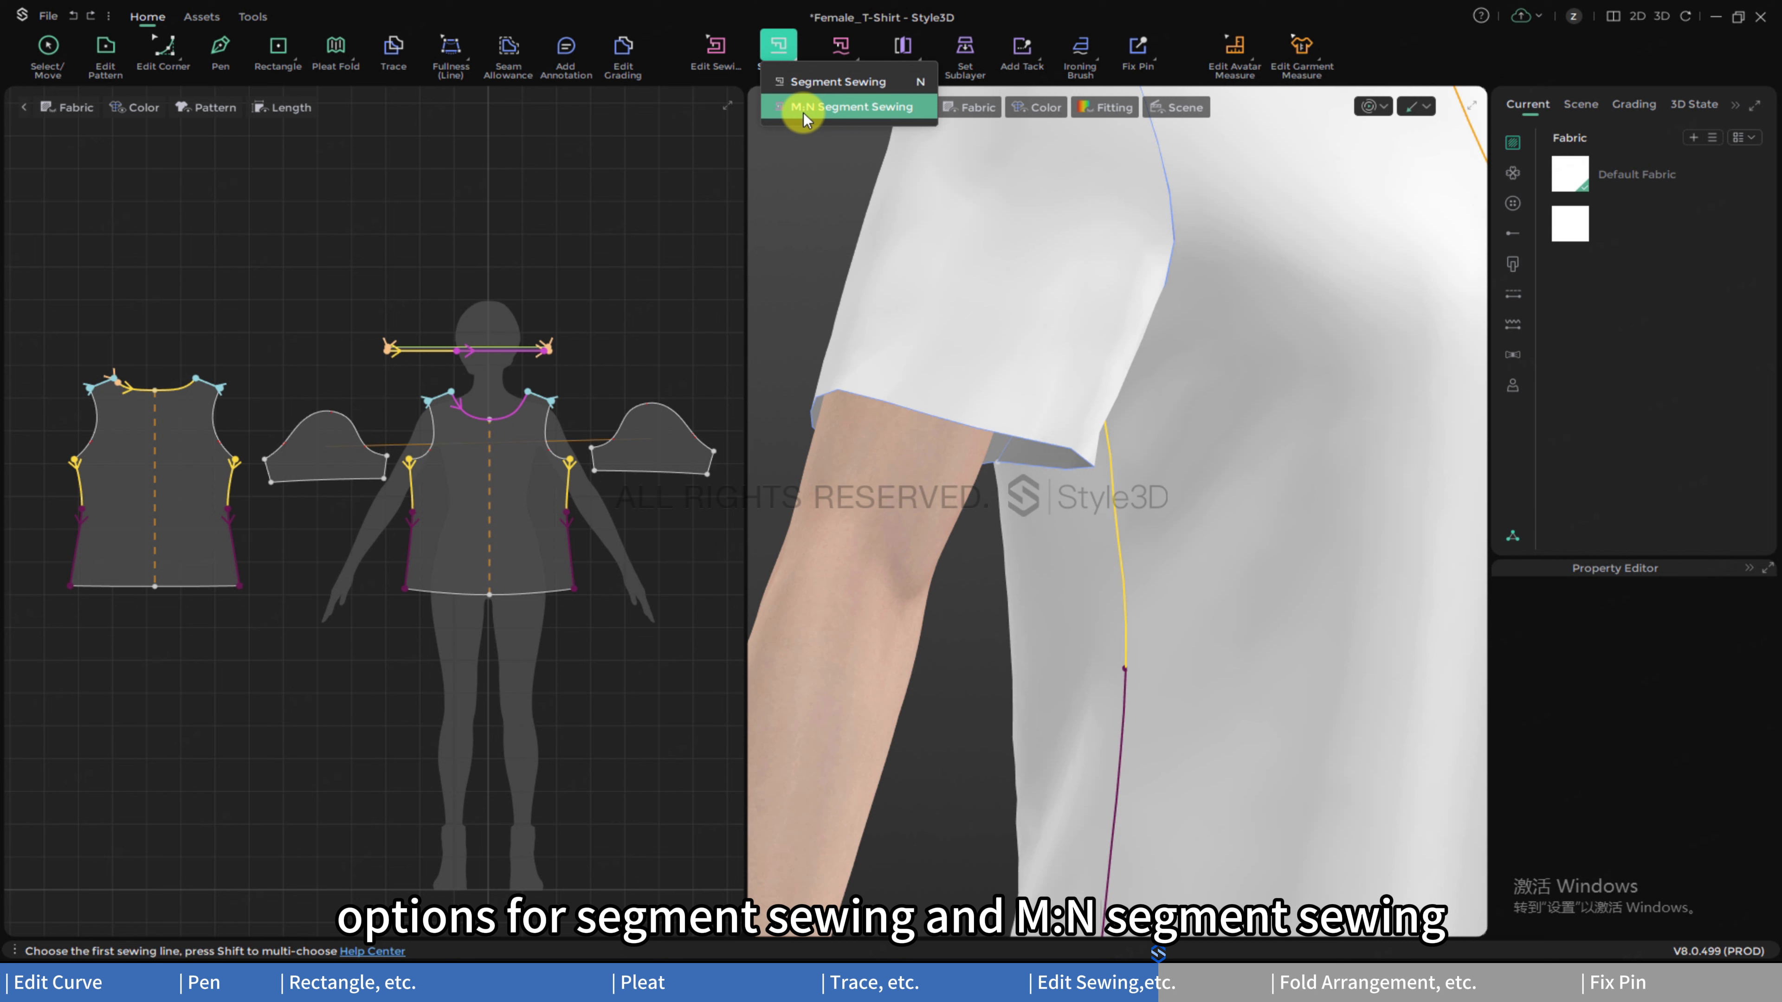
{"action": "left_click", "coordinate": [804, 83]}
{"action": "scroll", "coordinate": [330, 400], "scroll_direction": "up", "scroll_amount": 3}
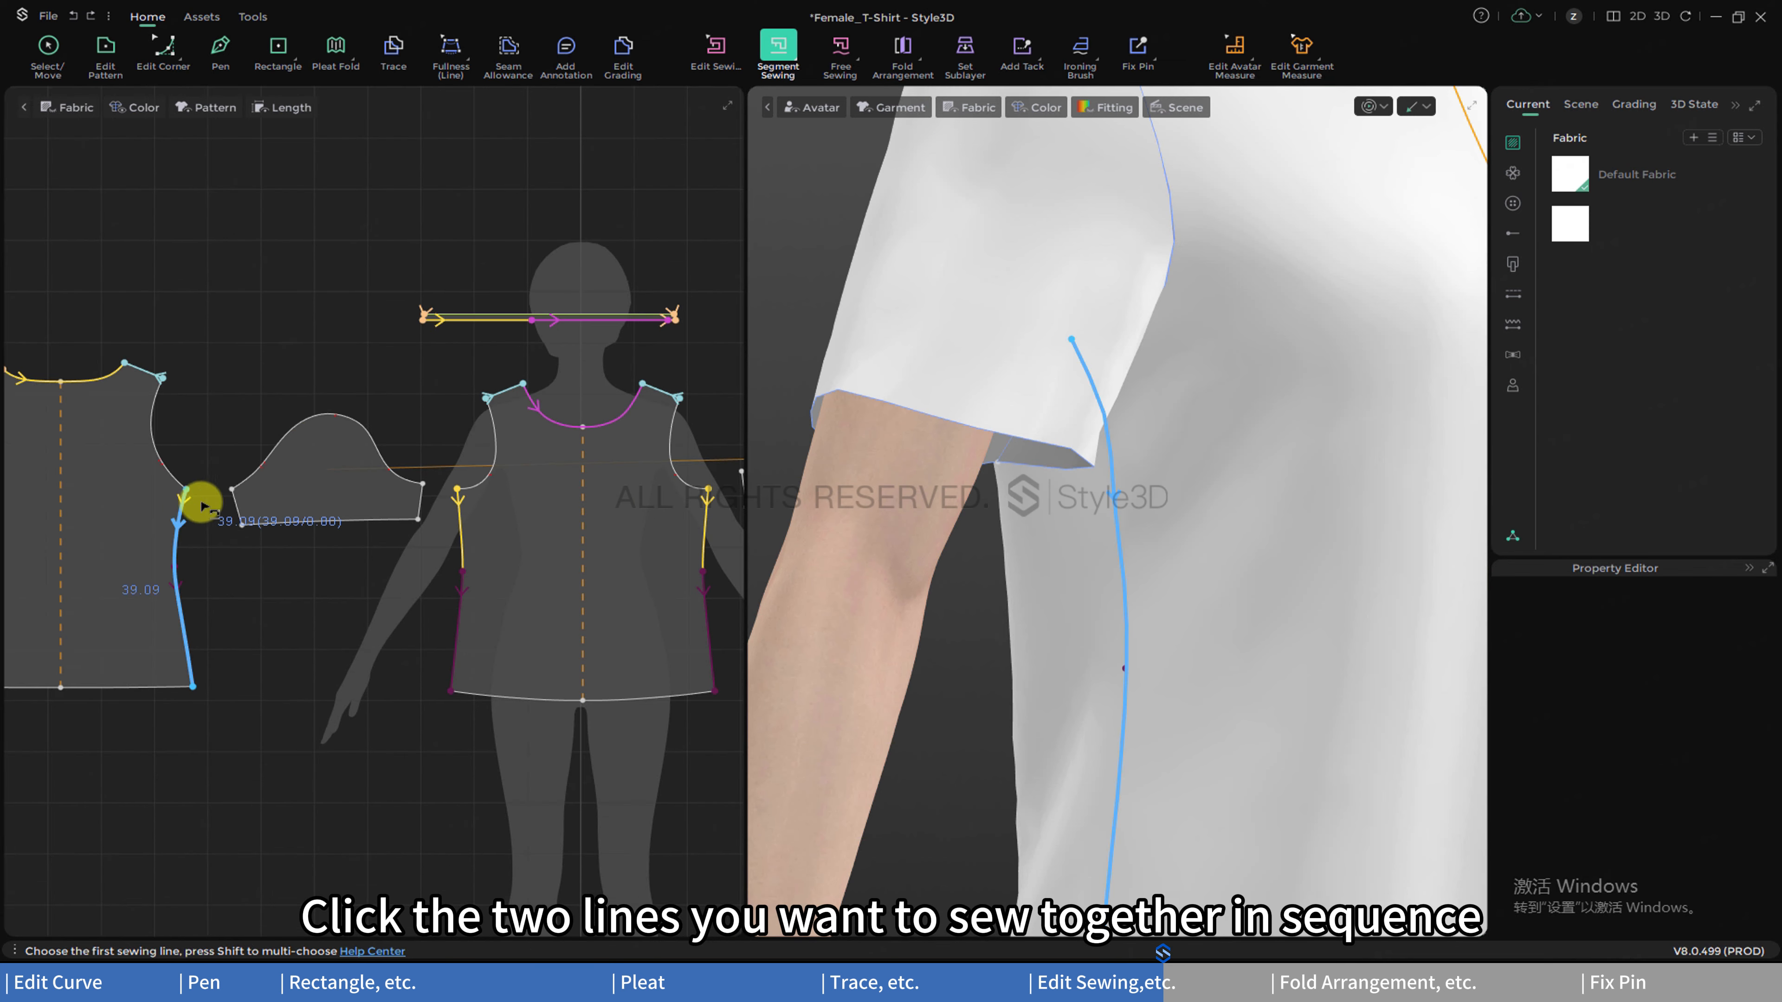
{"action": "left_click", "coordinate": [236, 503]}
{"action": "left_click", "coordinate": [426, 491]}
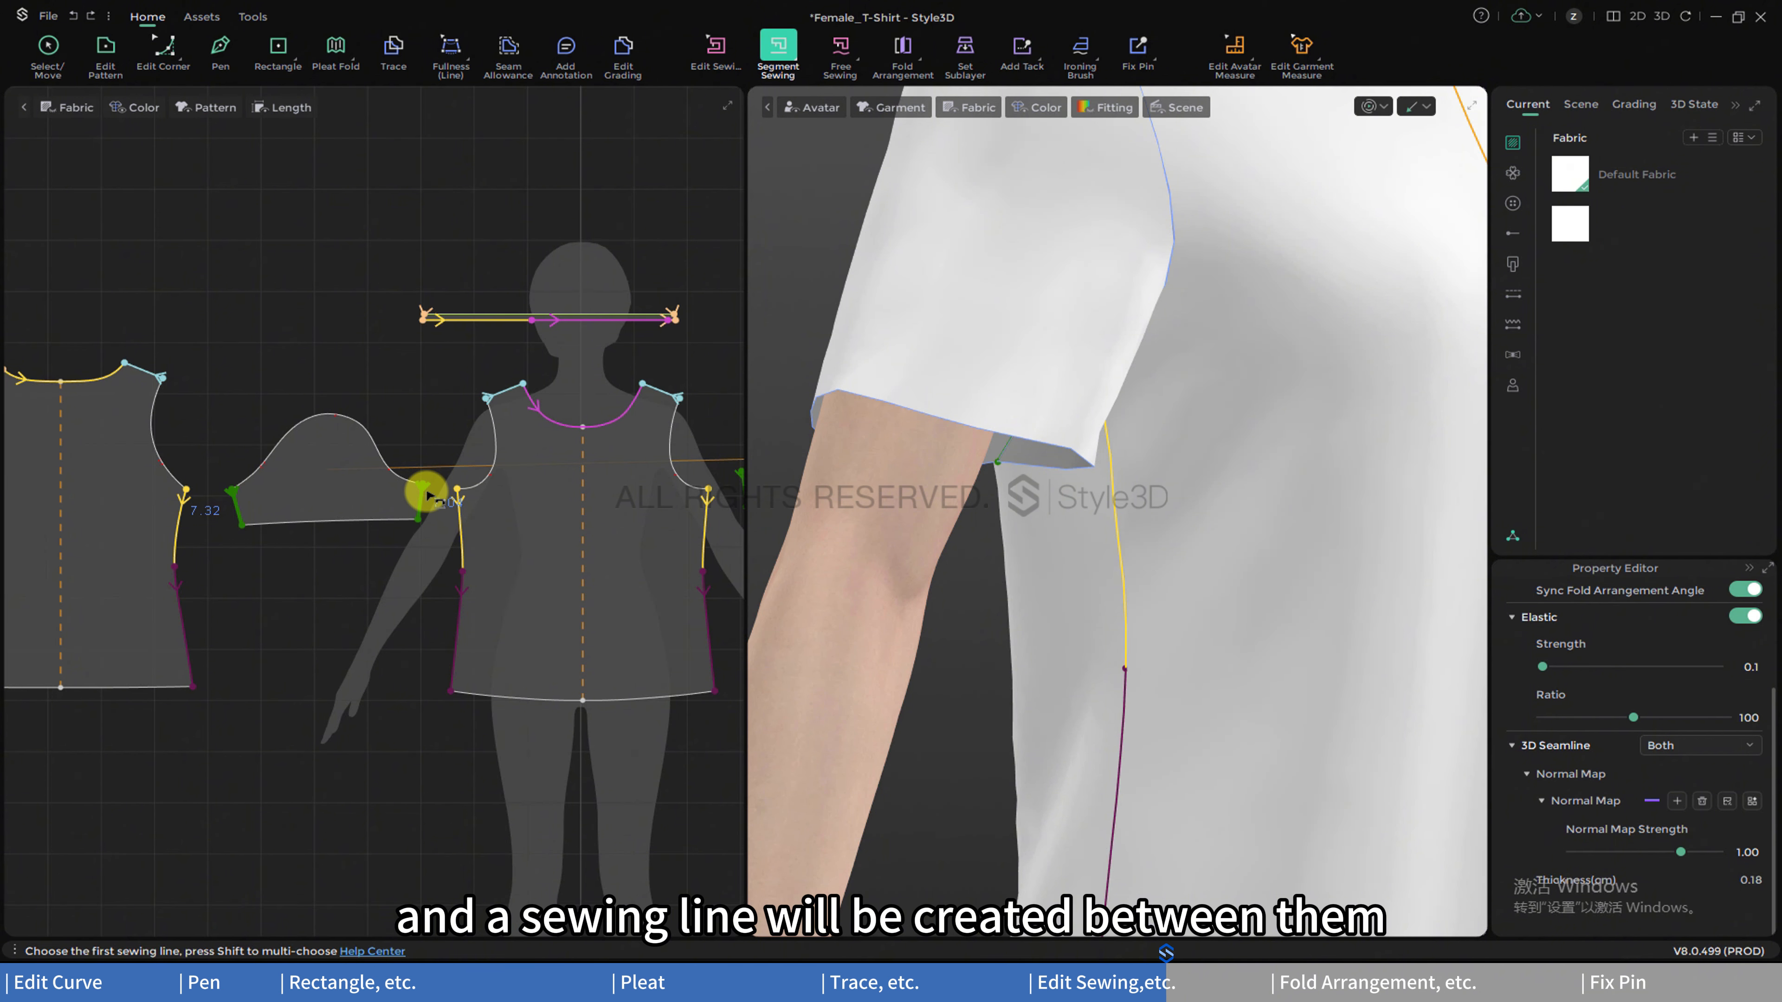
- Use M:N Segment Sewing to join the two back sleeve cap segments to the two segments of the back piece's adjacent armhole
{"action": "left_click", "coordinate": [796, 57]}
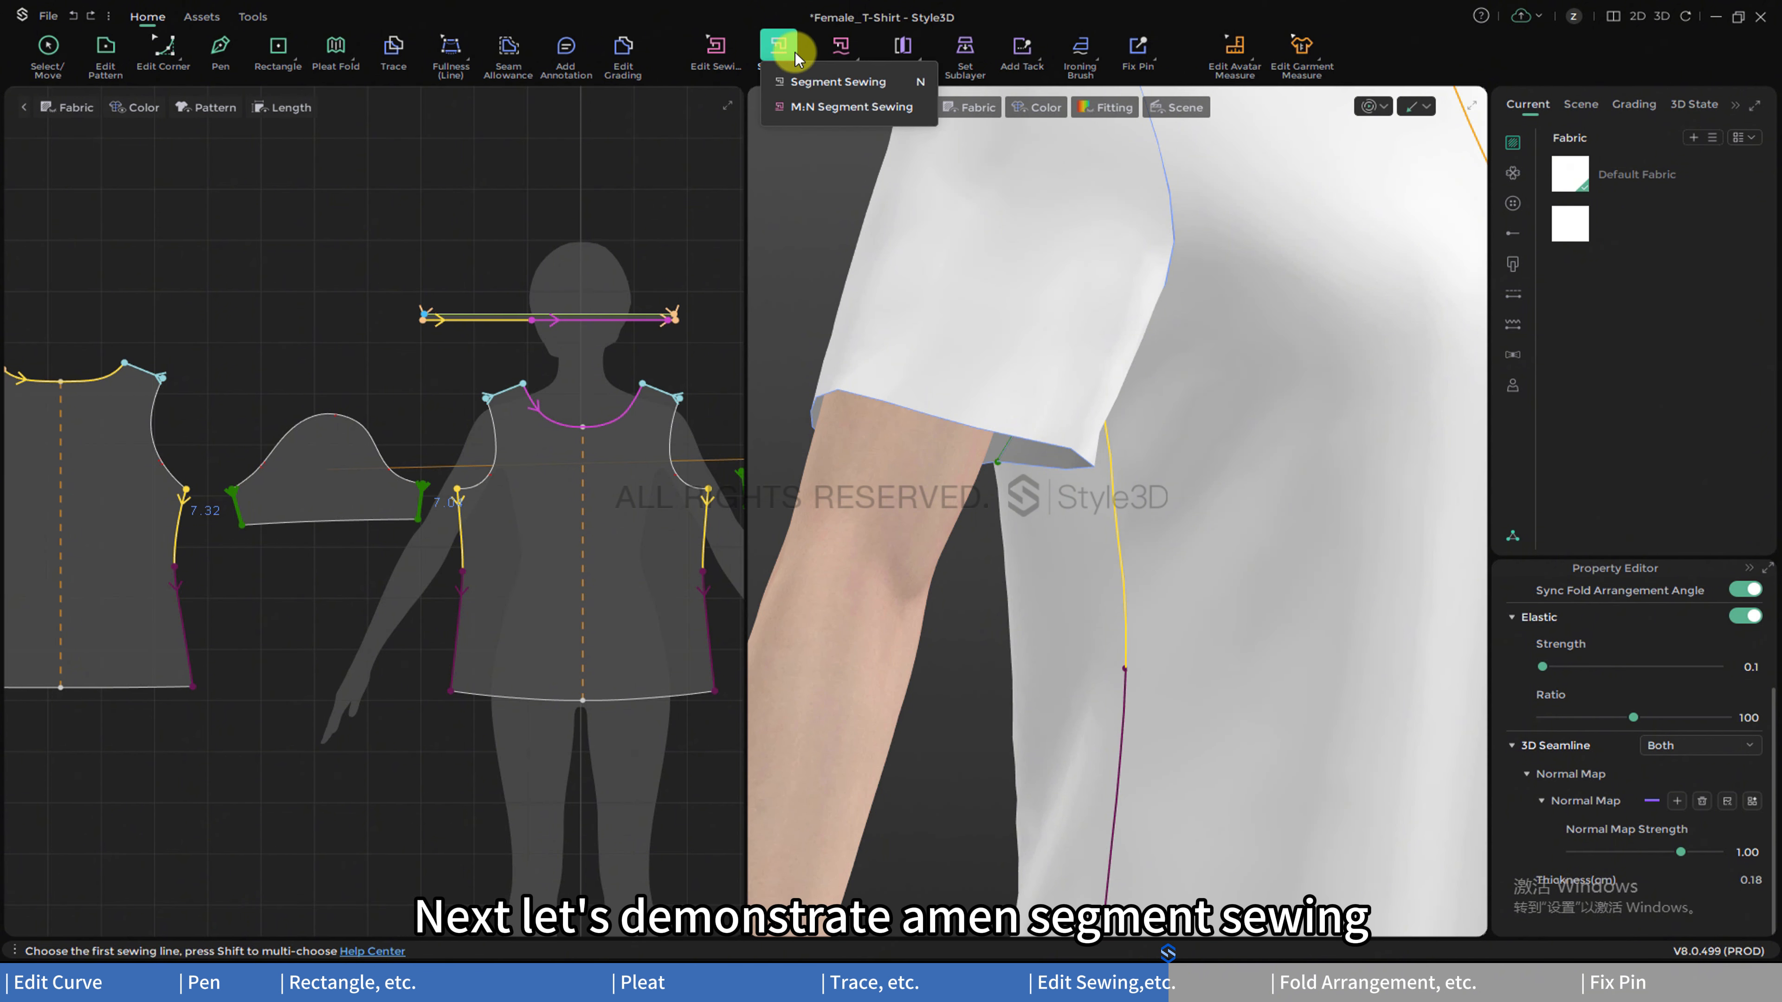
{"action": "left_click", "coordinate": [807, 109]}
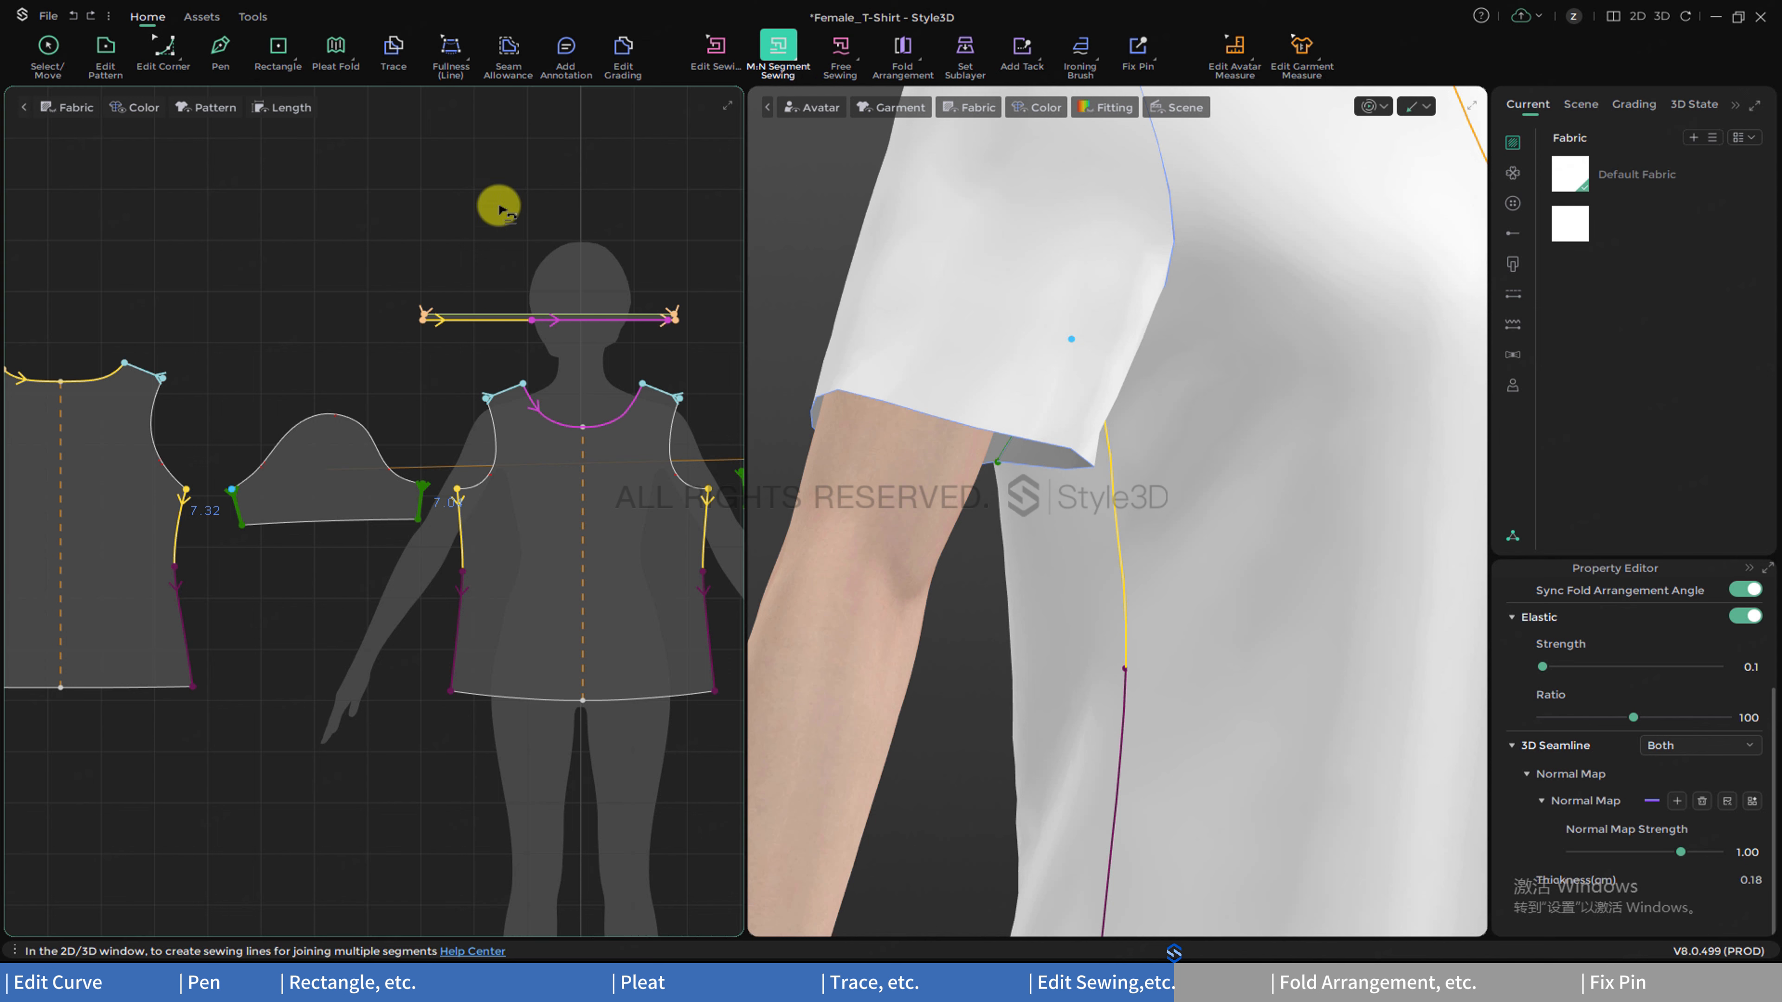
{"action": "left_click", "coordinate": [330, 414]}
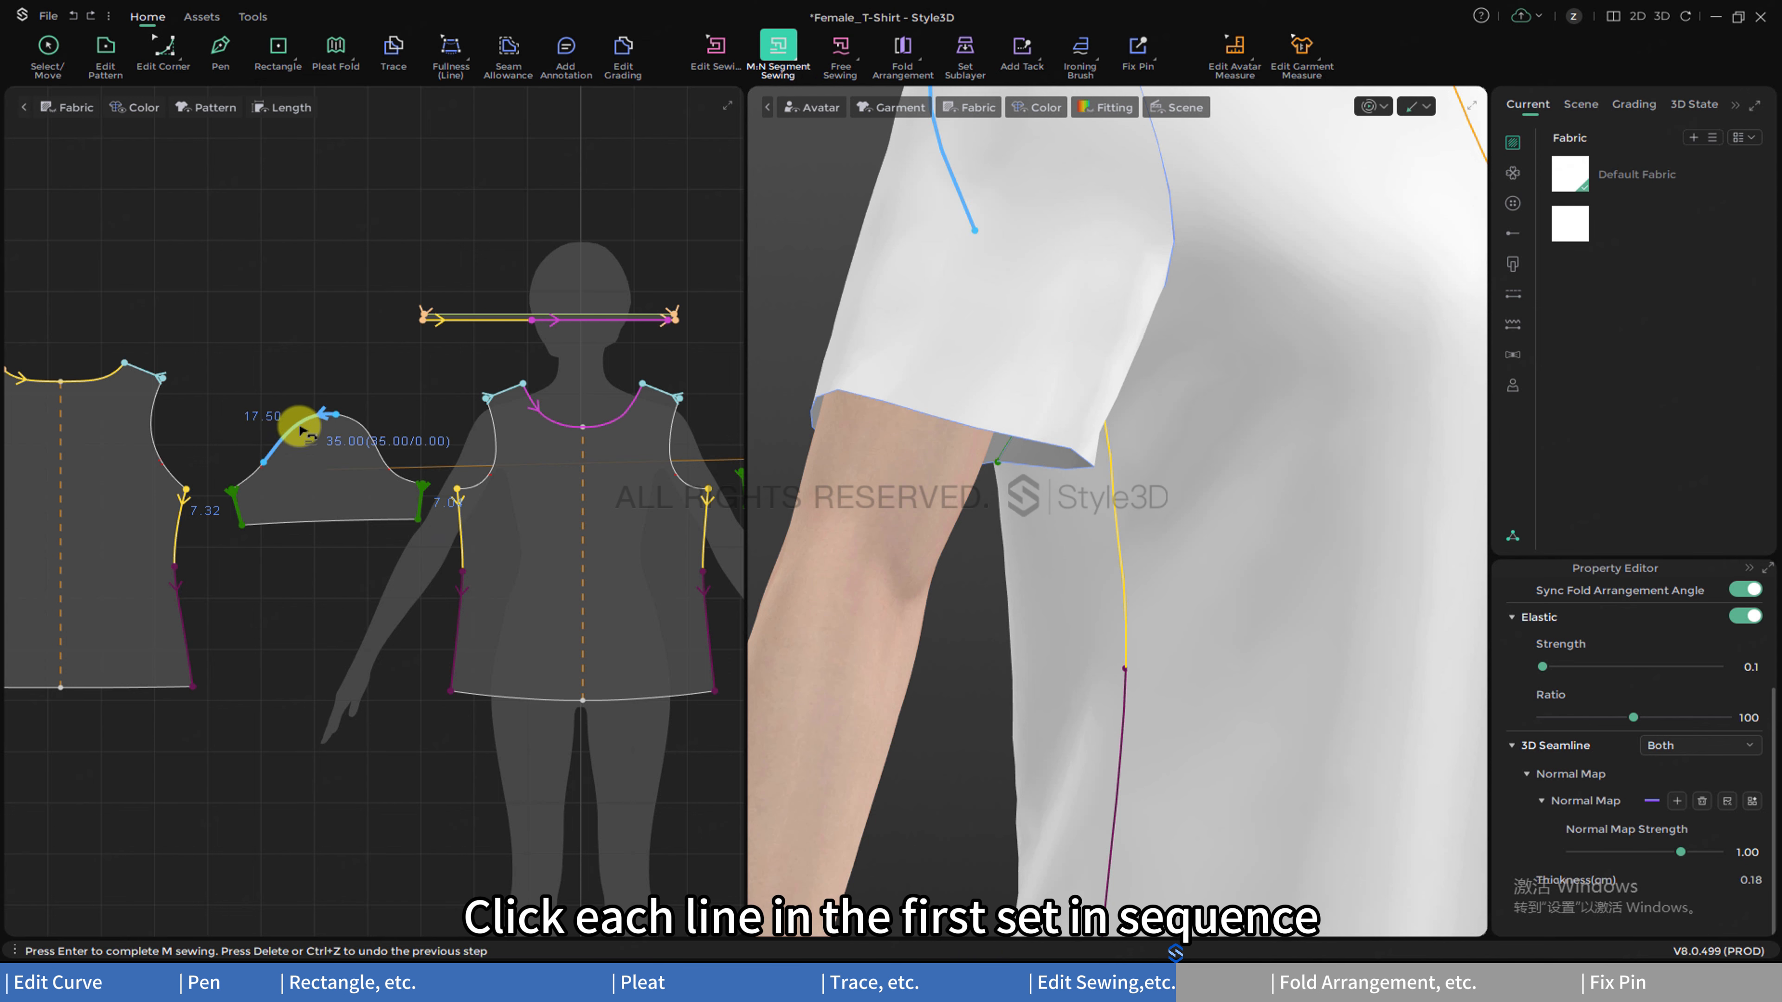
{"action": "key", "text": "Return"}
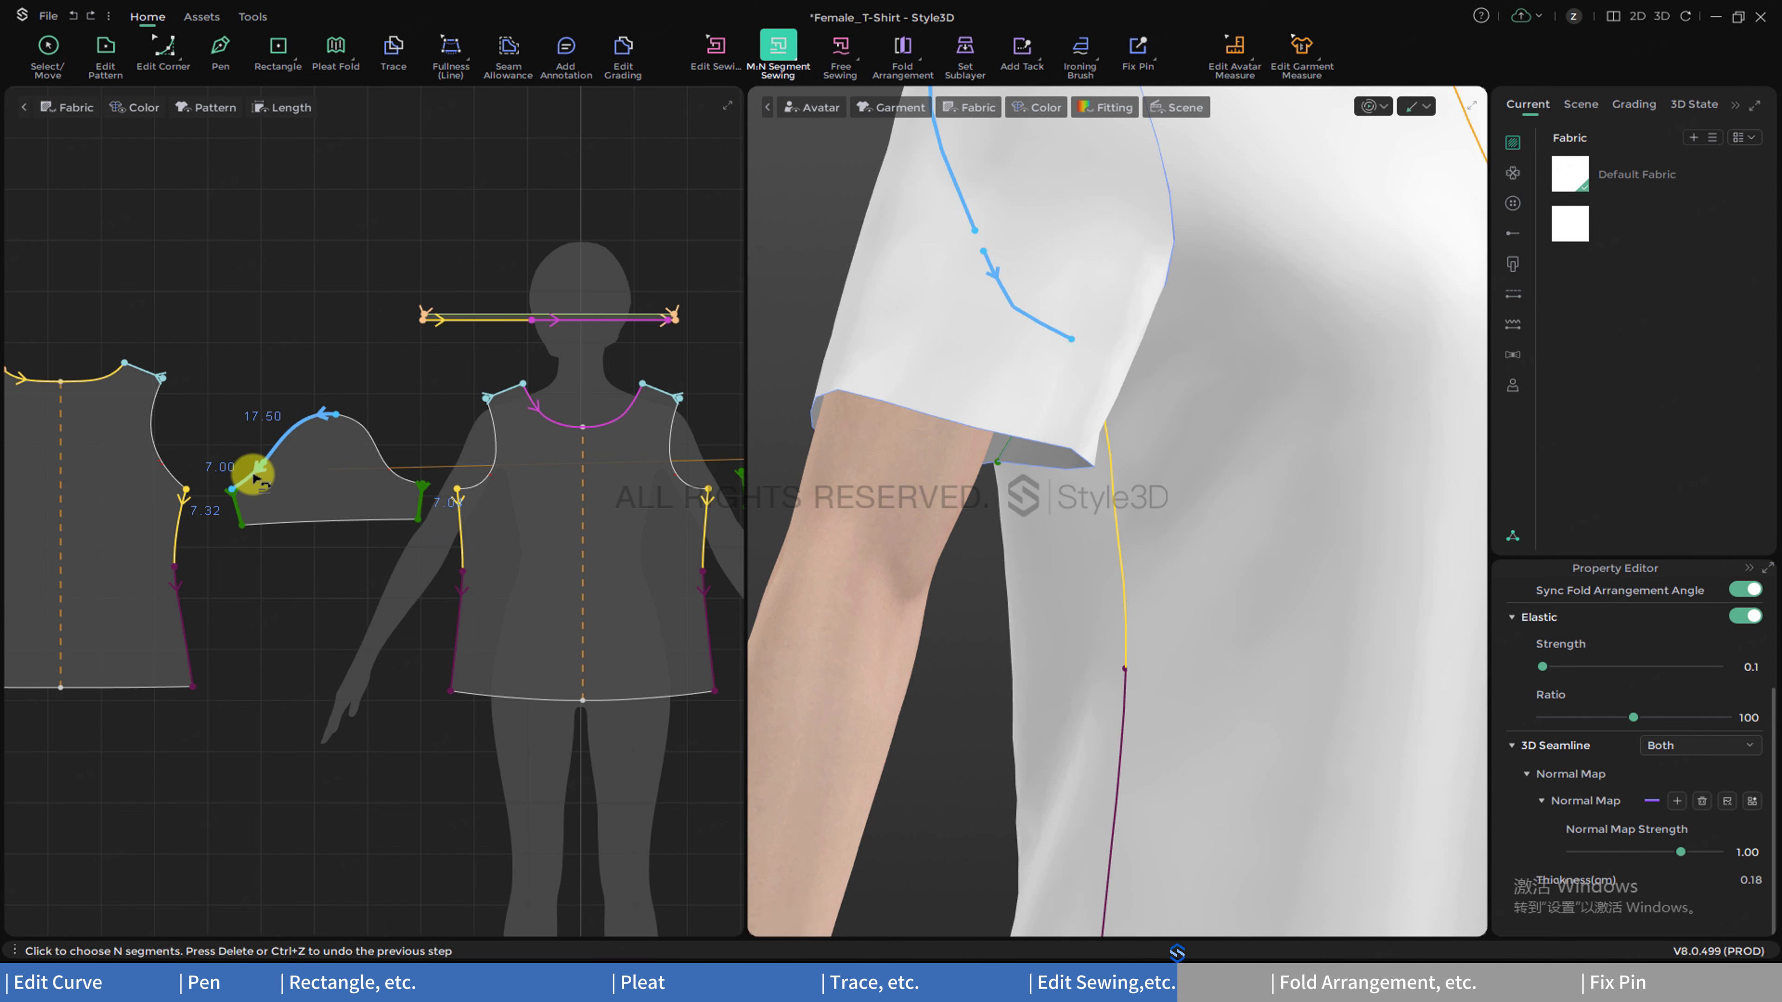
{"action": "left_click", "coordinate": [147, 397]}
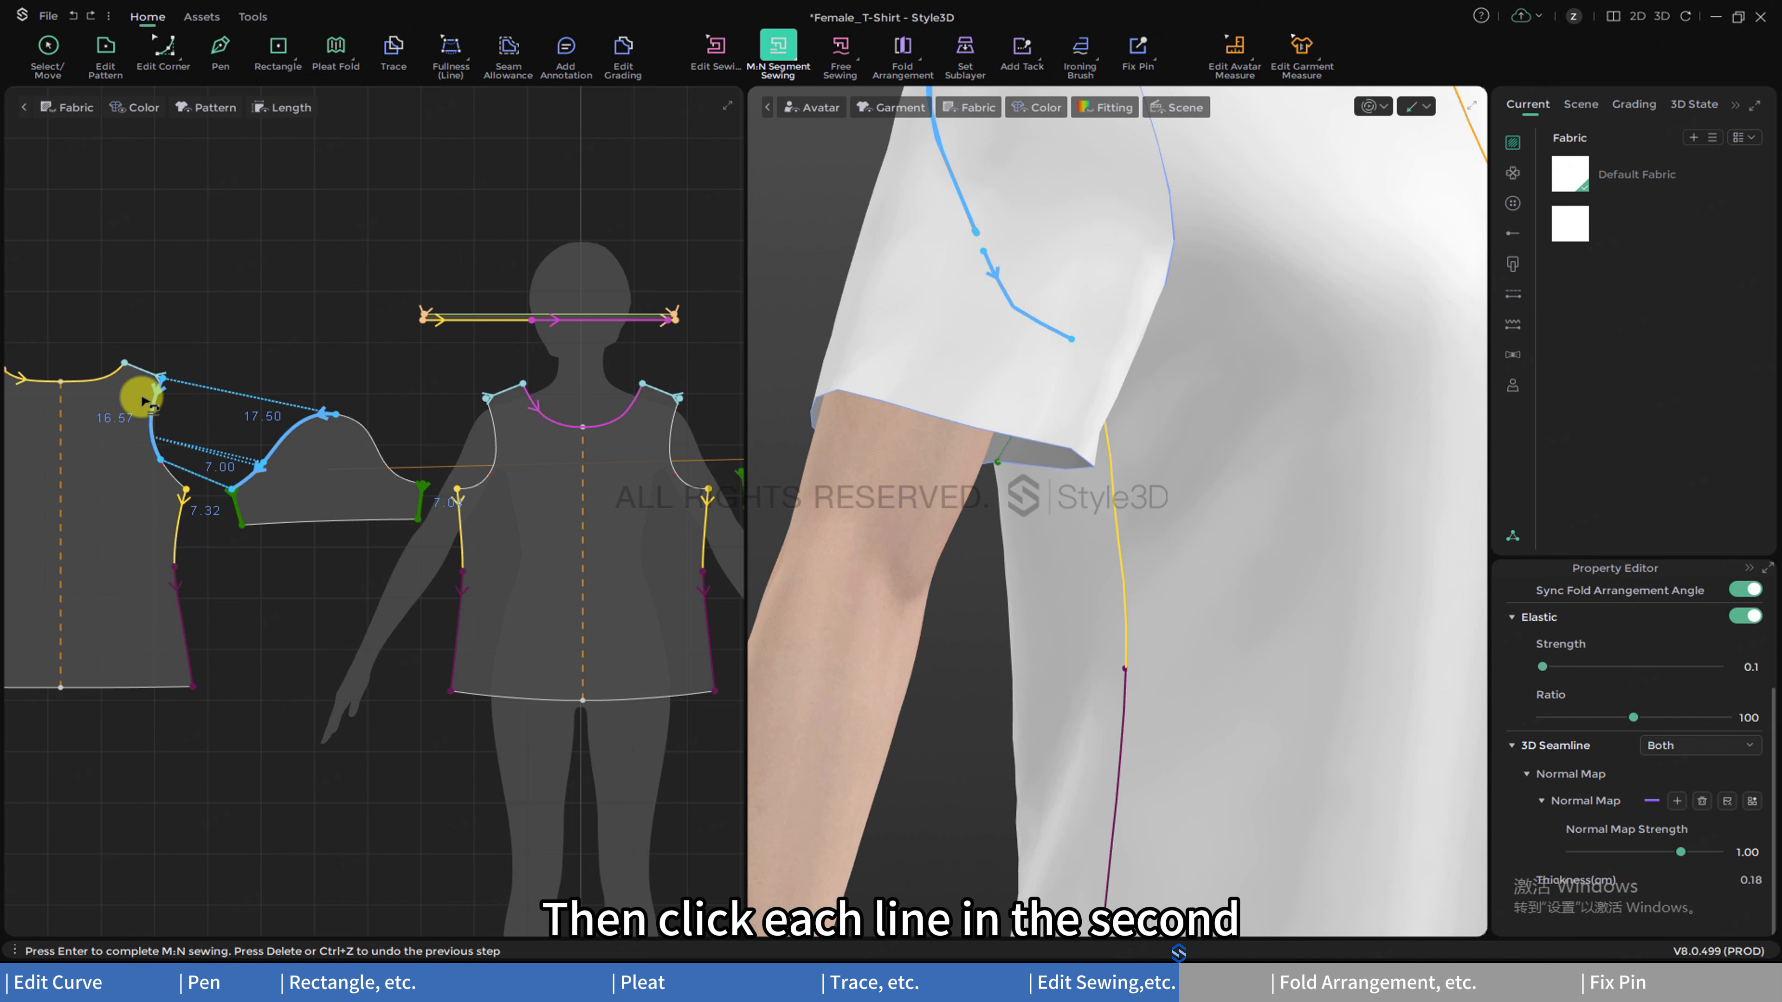
{"action": "left_click", "coordinate": [158, 476]}
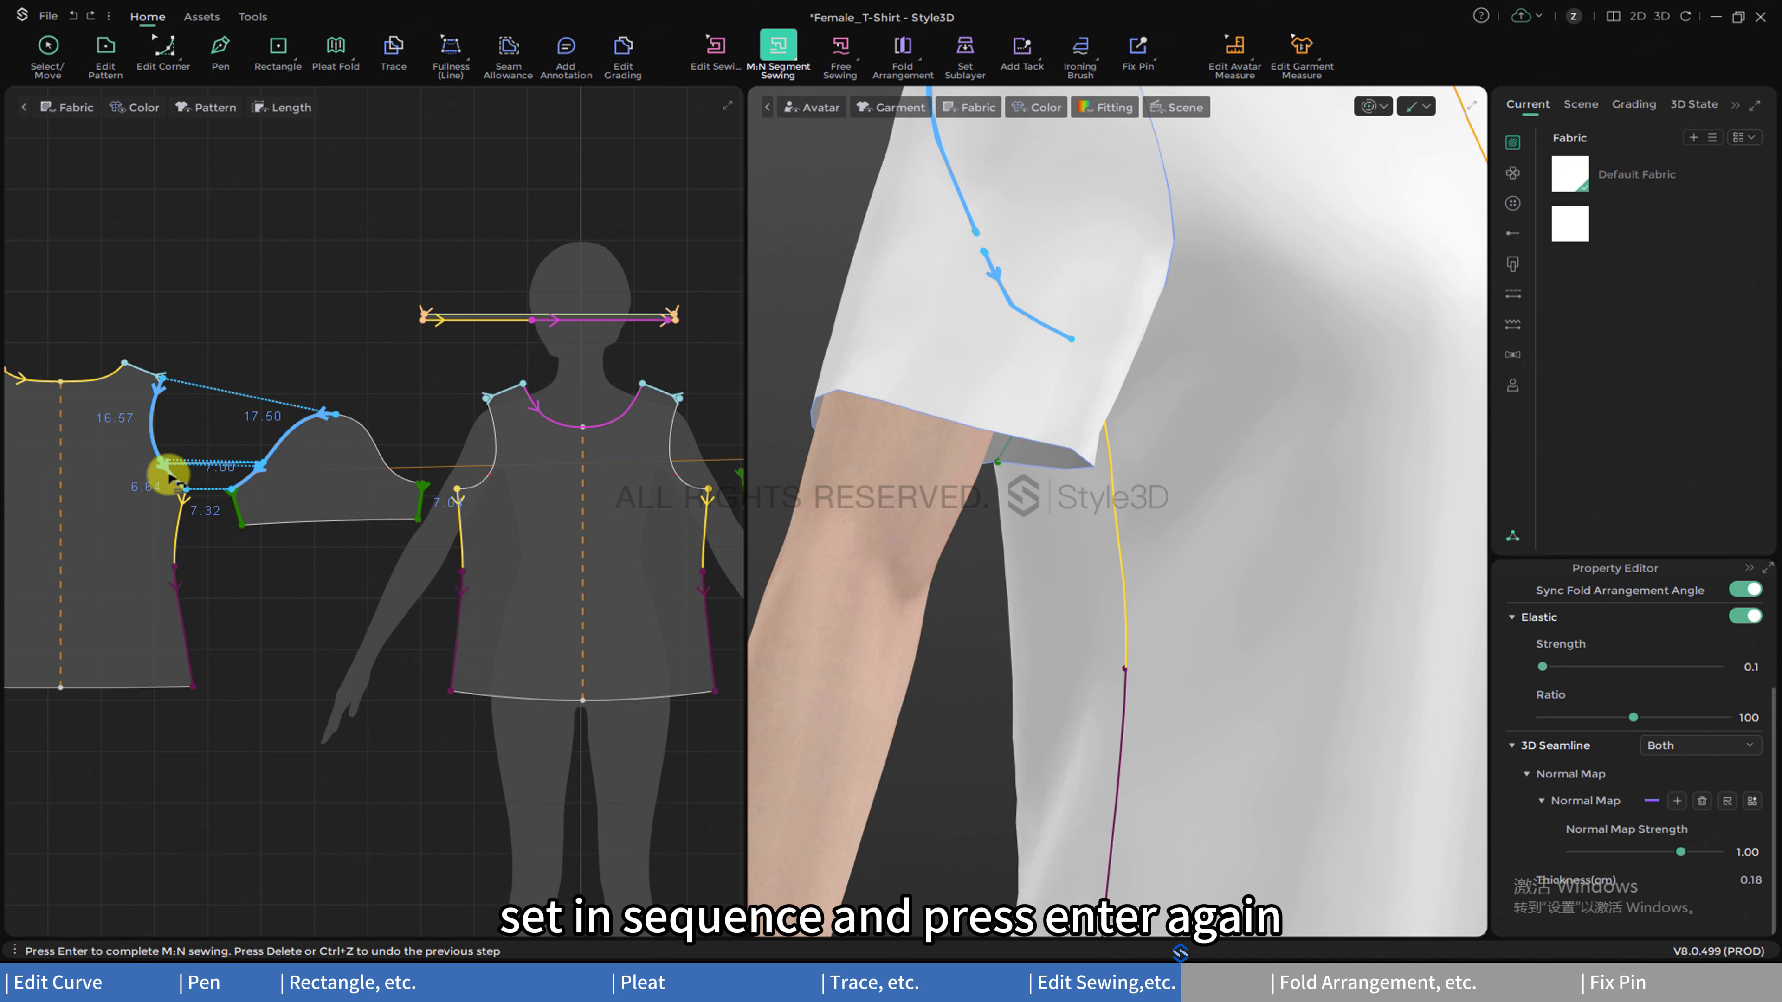
{"action": "key", "text": "Return"}
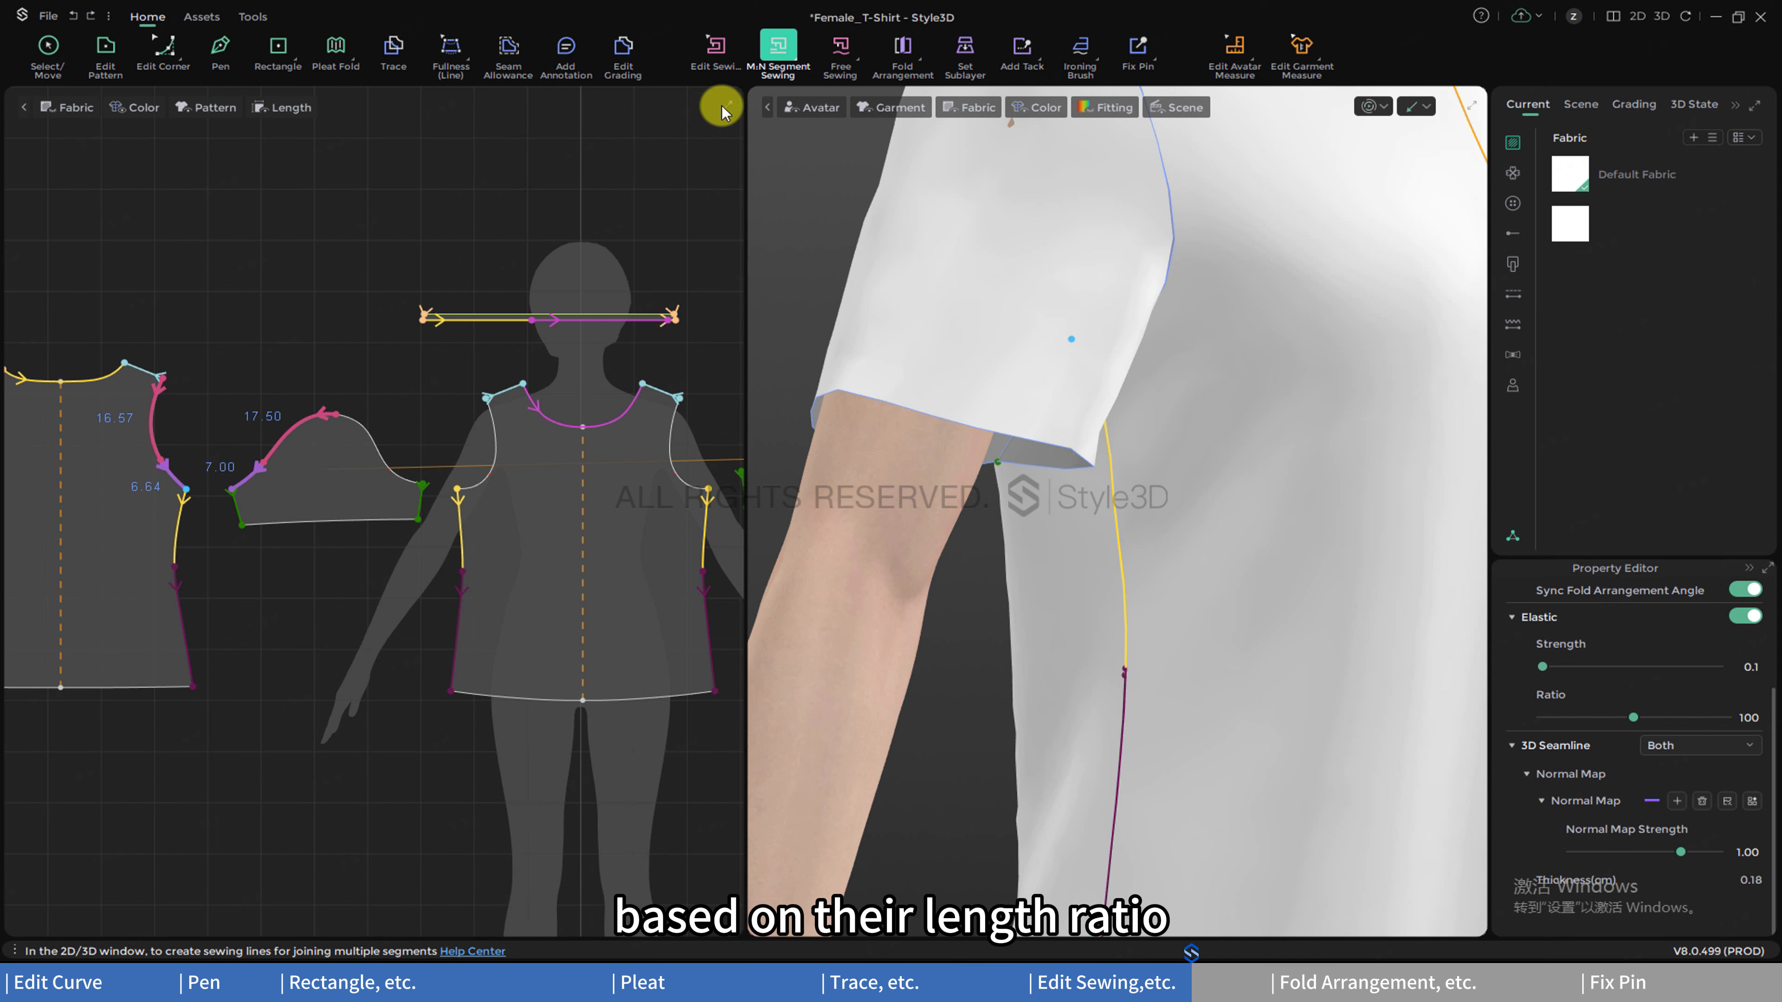
- Use Free Sewing to join the lowest 7 cm of the front armhole to the matching lower front part of the left-hand sleeve cap
{"action": "left_click", "coordinate": [840, 56]}
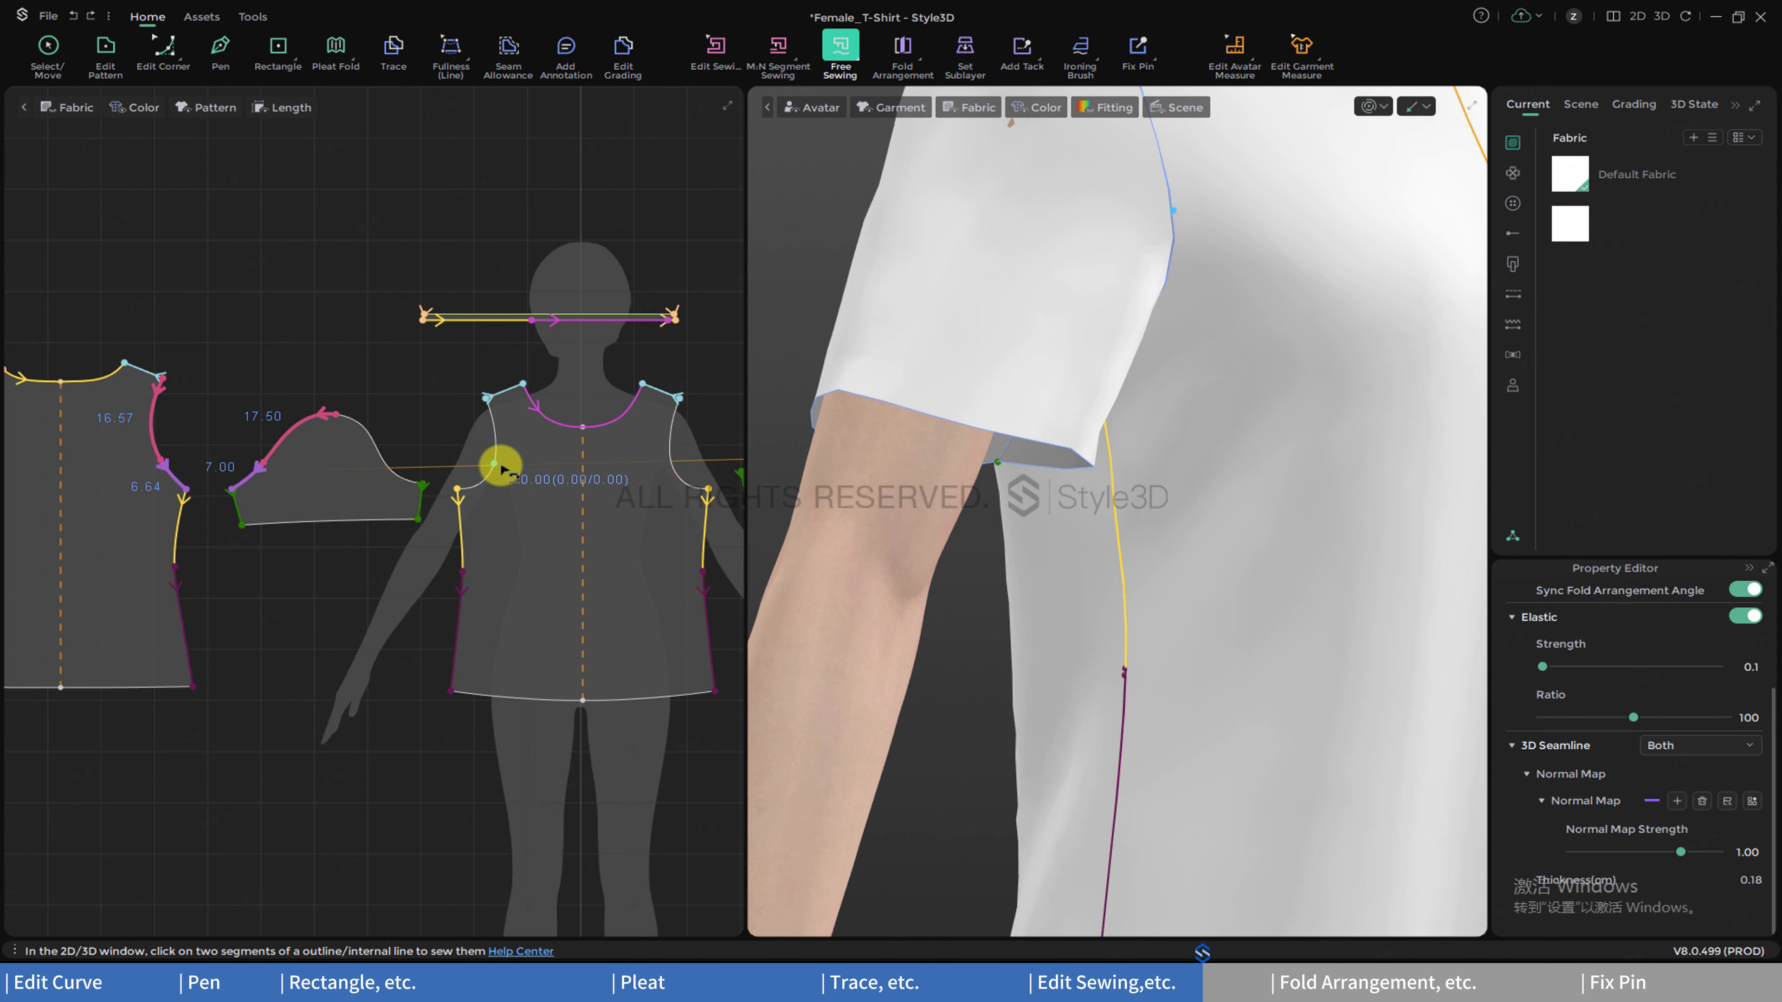
{"action": "left_click", "coordinate": [457, 486]}
{"action": "left_click", "coordinate": [489, 476]}
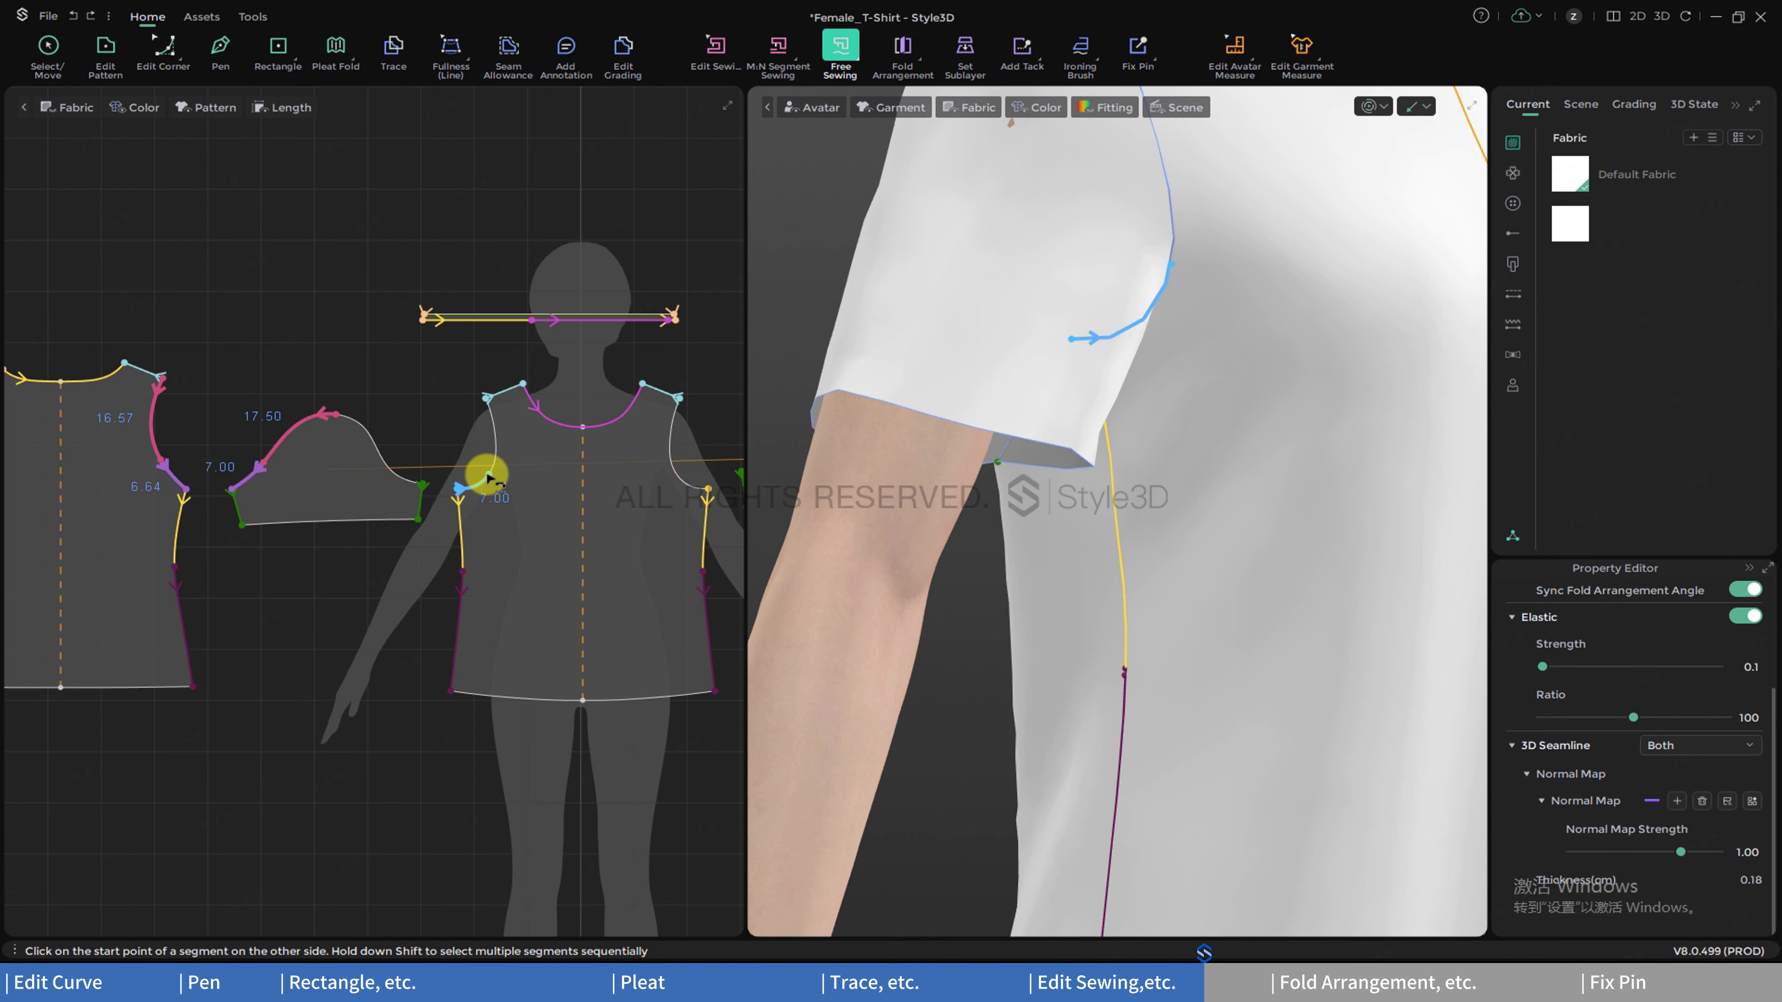
{"action": "left_click", "coordinate": [415, 485]}
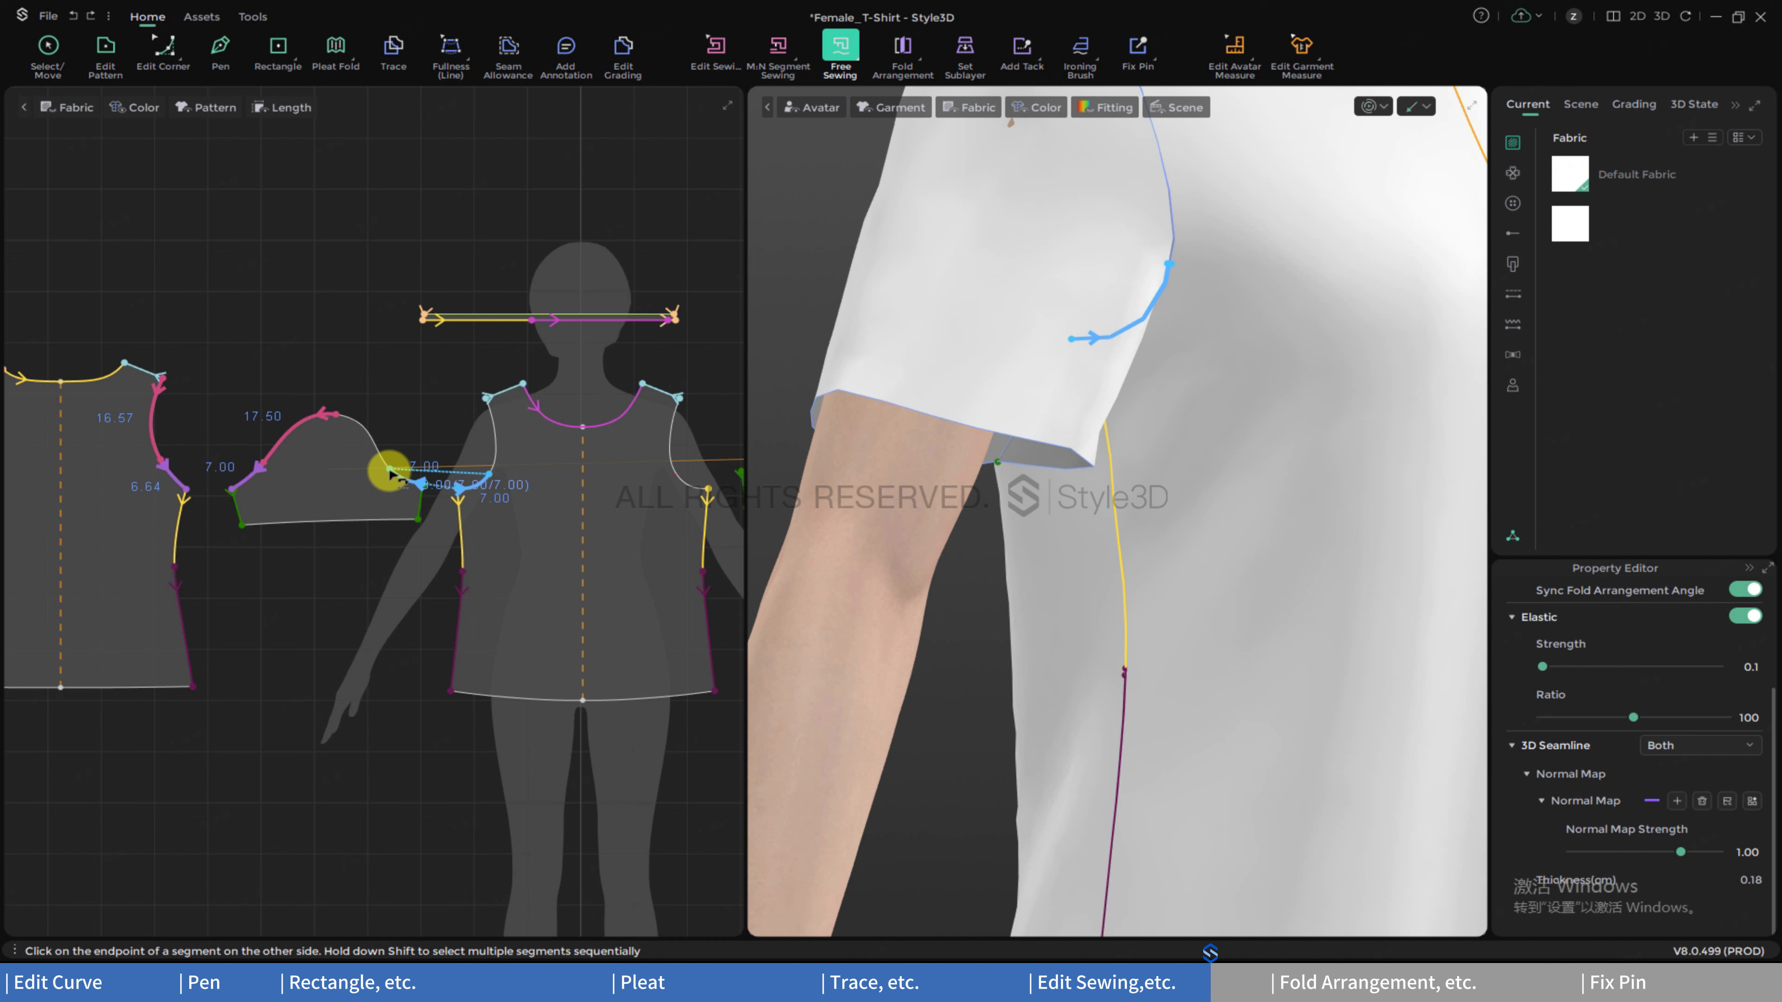
{"action": "left_click", "coordinate": [391, 475]}
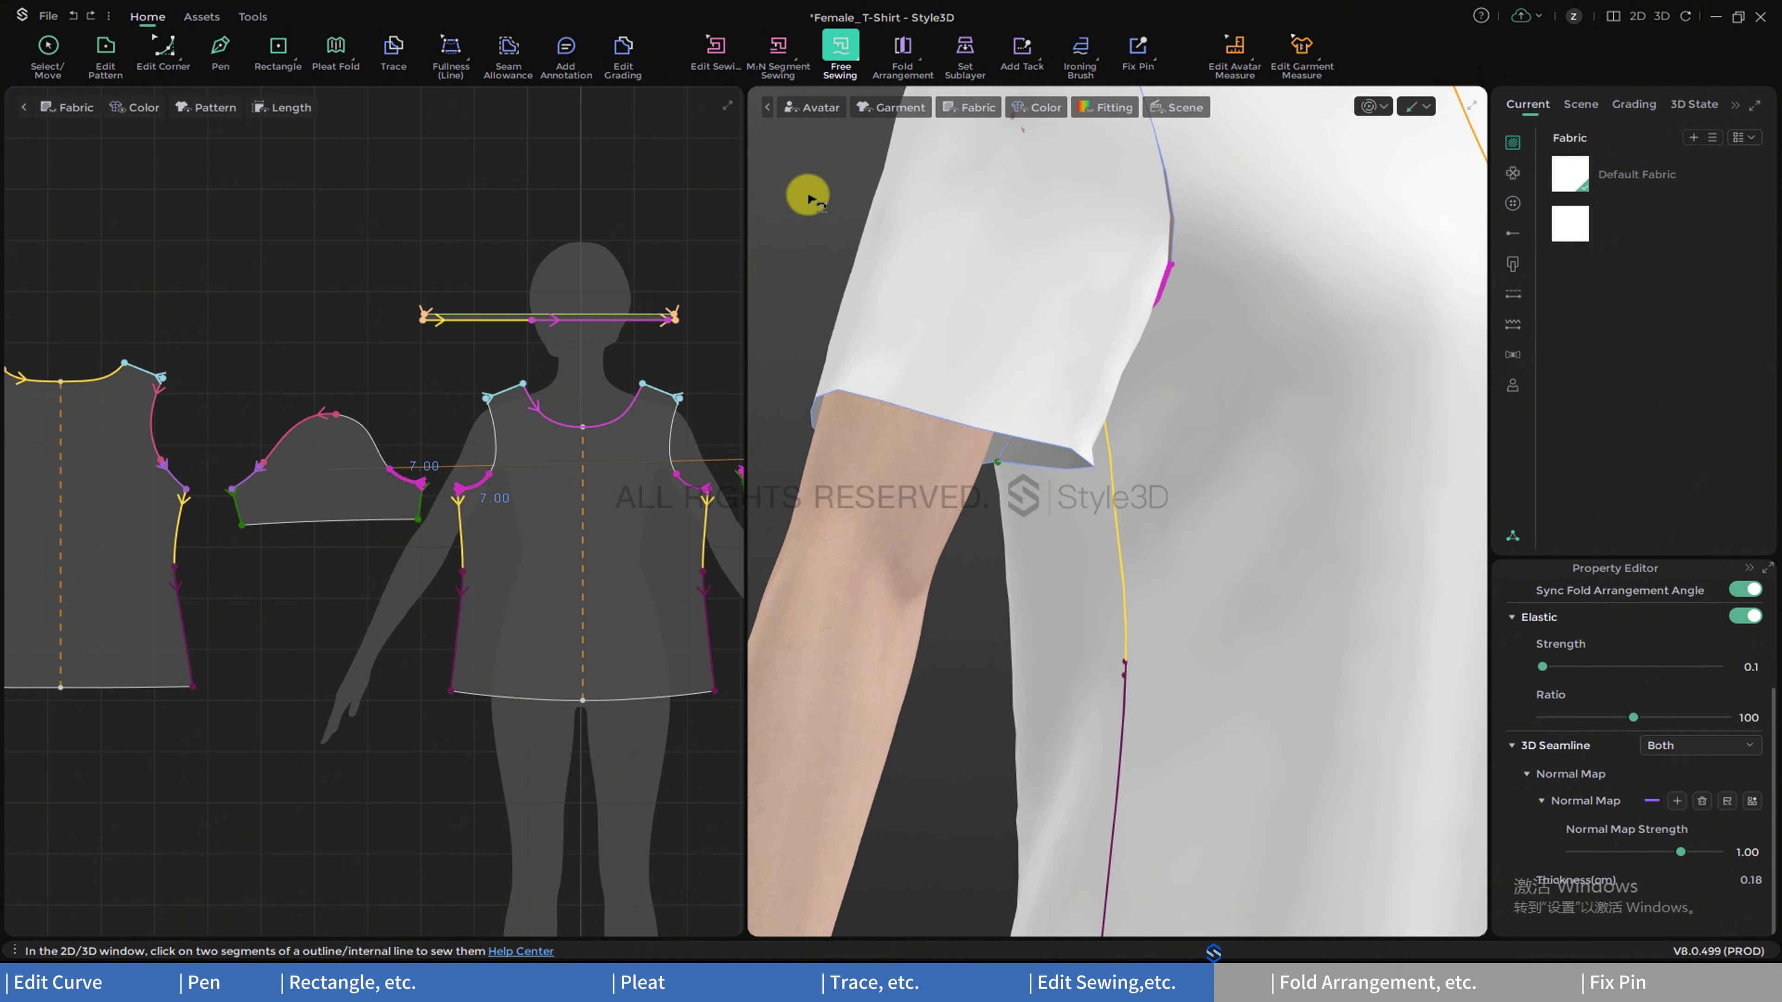
- Use M:N Free Sewing to join two front armhole segments, about 6.35 and 8.94 cm, to the remaining front sleeve cap in two segments
{"action": "left_click", "coordinate": [859, 65]}
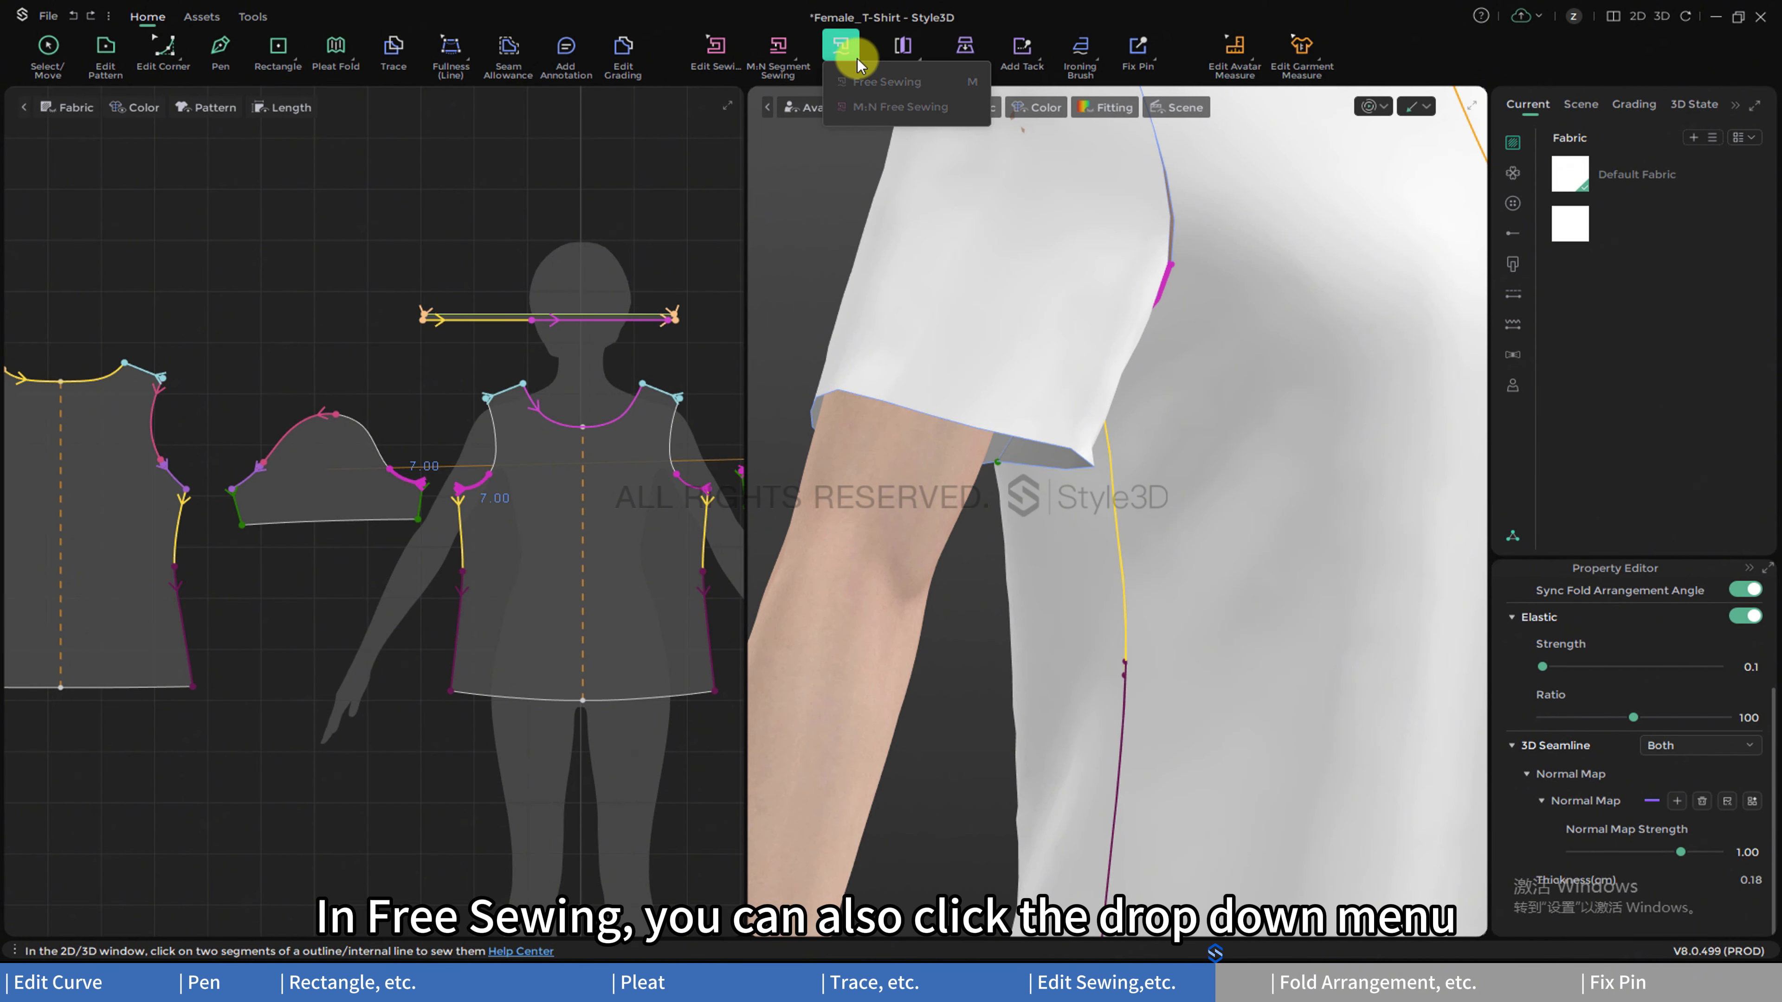
{"action": "left_click", "coordinate": [862, 106]}
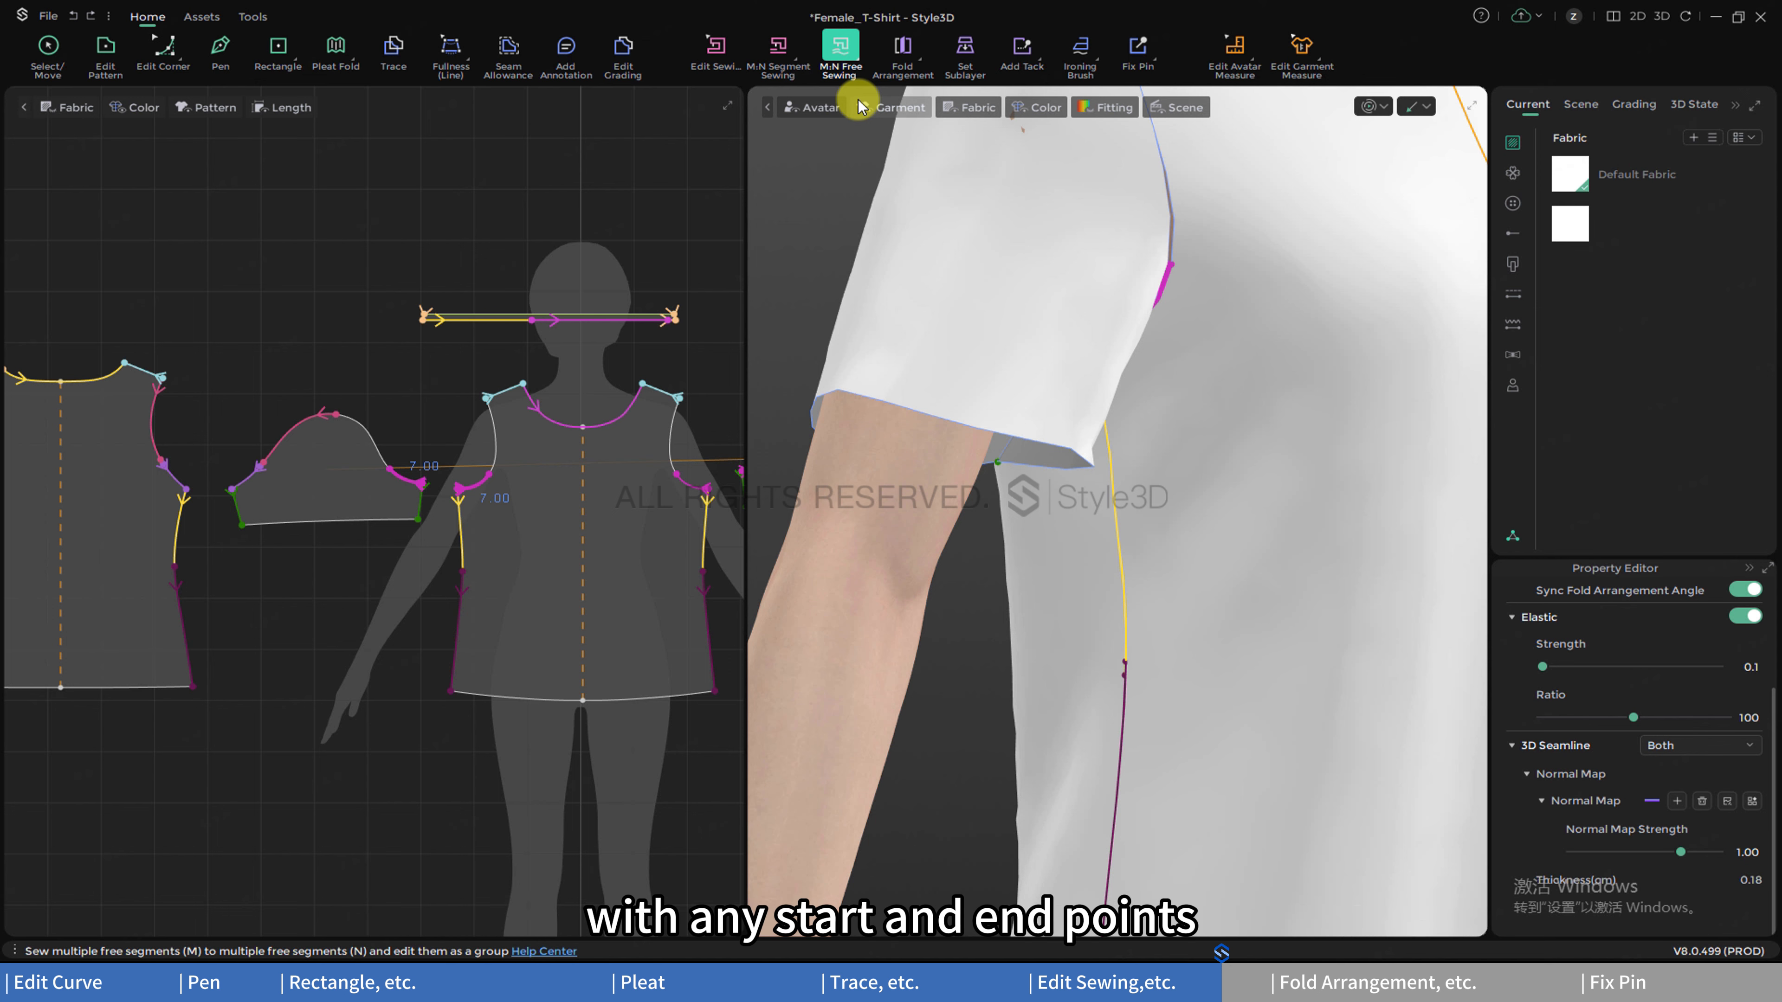
{"action": "left_click", "coordinate": [490, 473]}
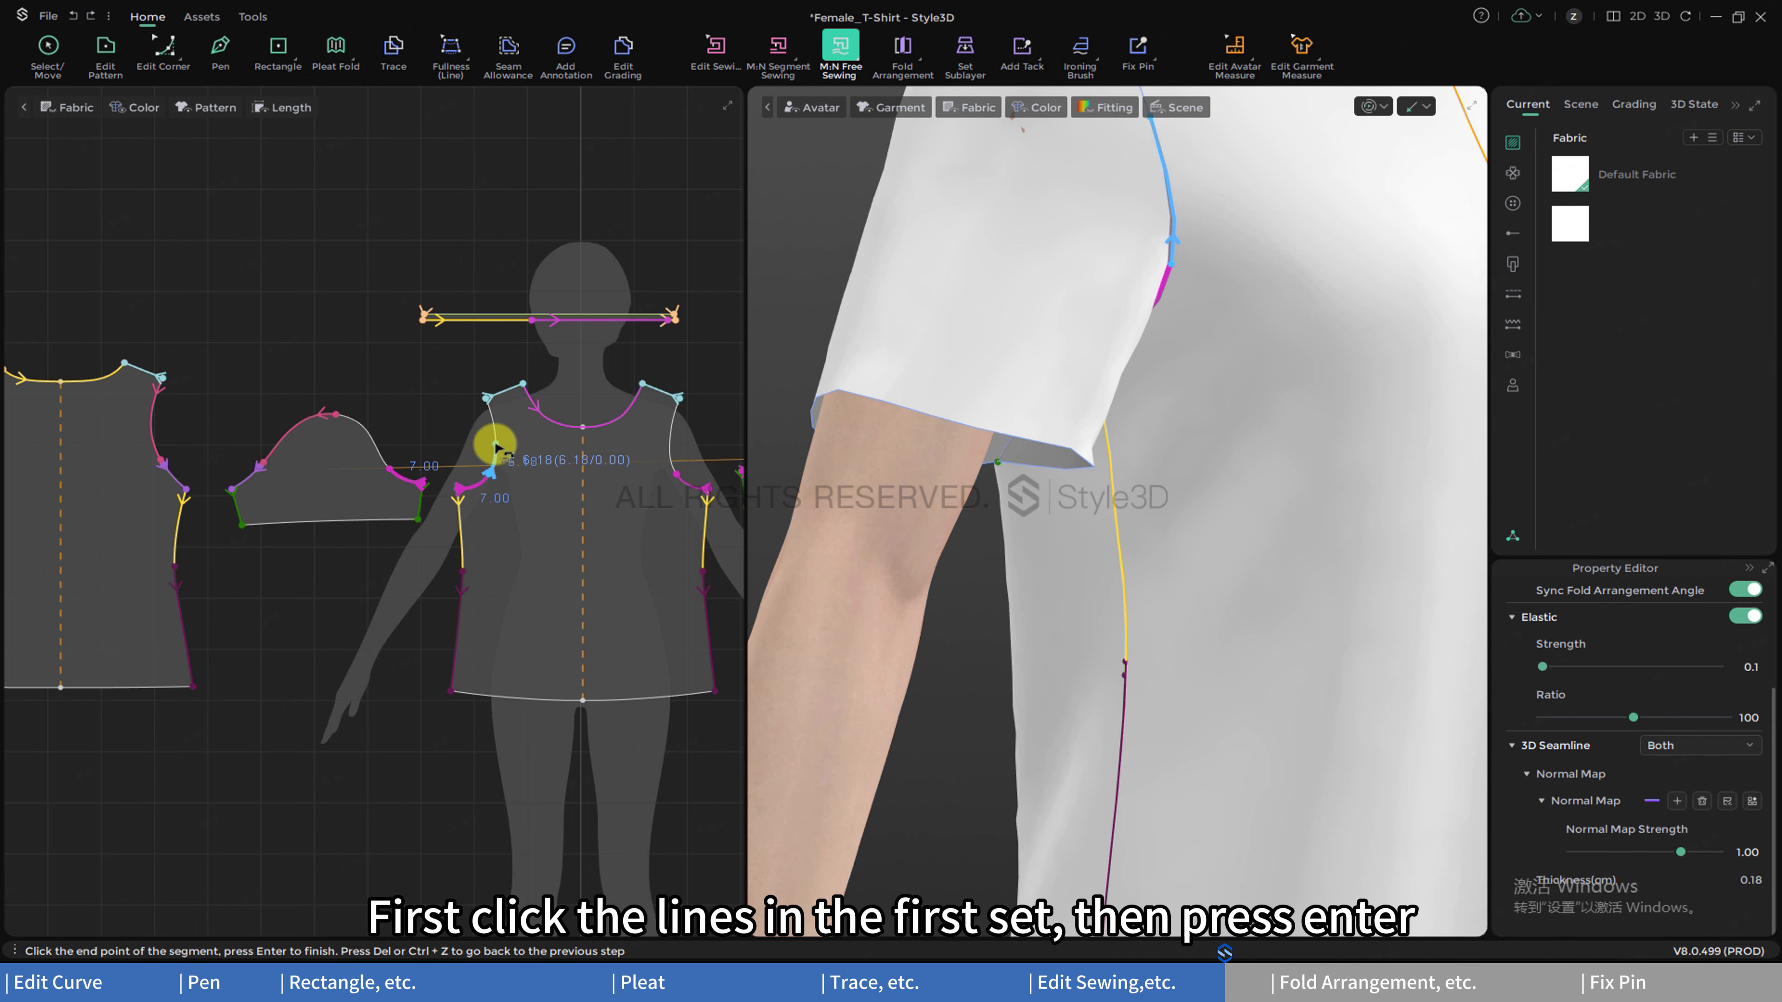
{"action": "left_click", "coordinate": [496, 445]}
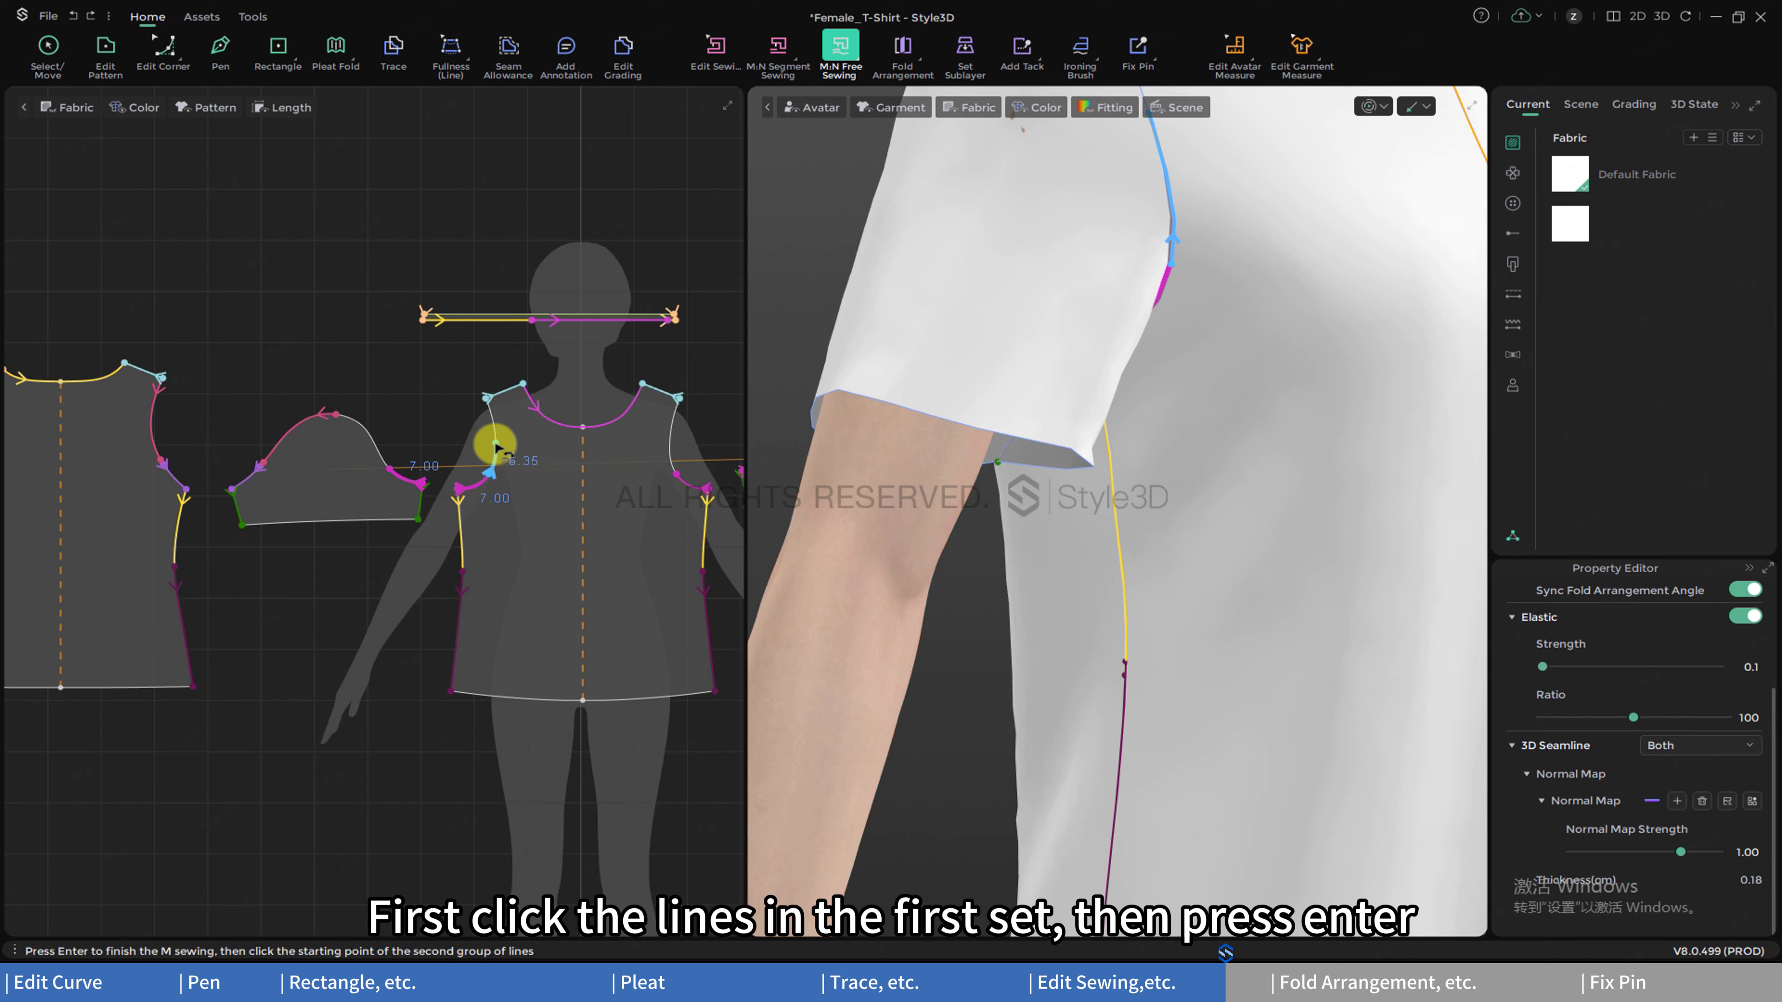
{"action": "left_click", "coordinate": [488, 400]}
{"action": "key", "text": "Return"}
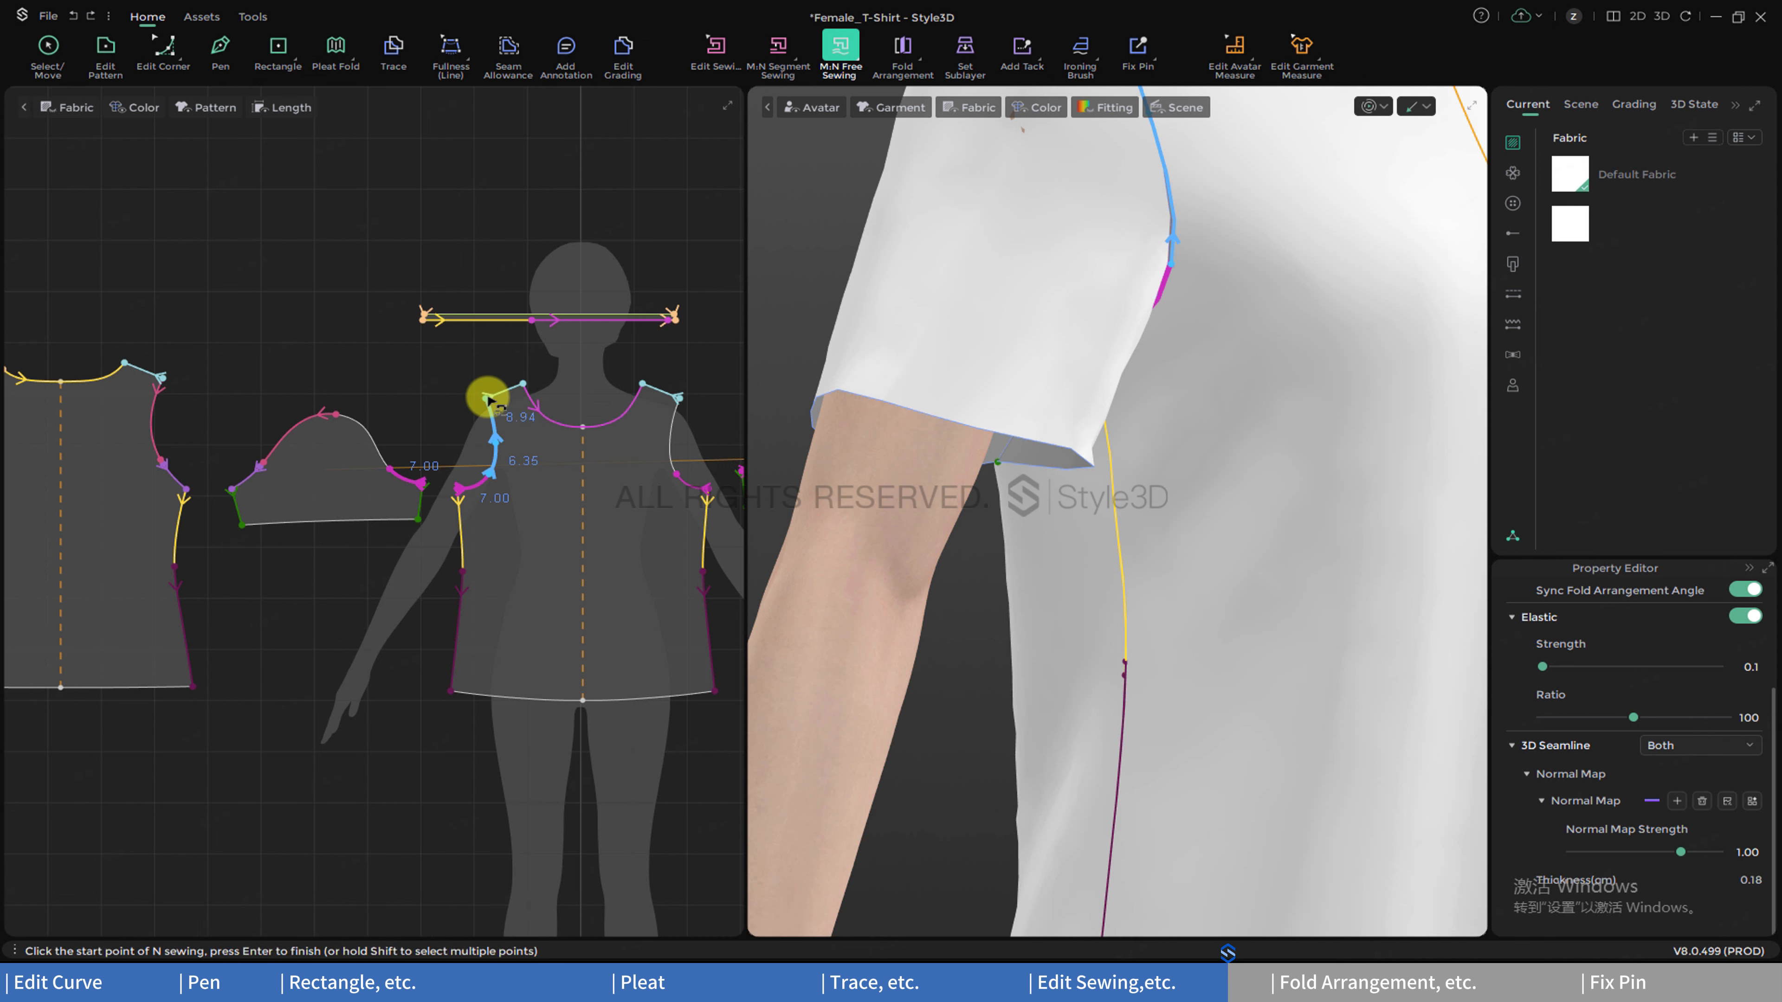
{"action": "left_click", "coordinate": [389, 468]}
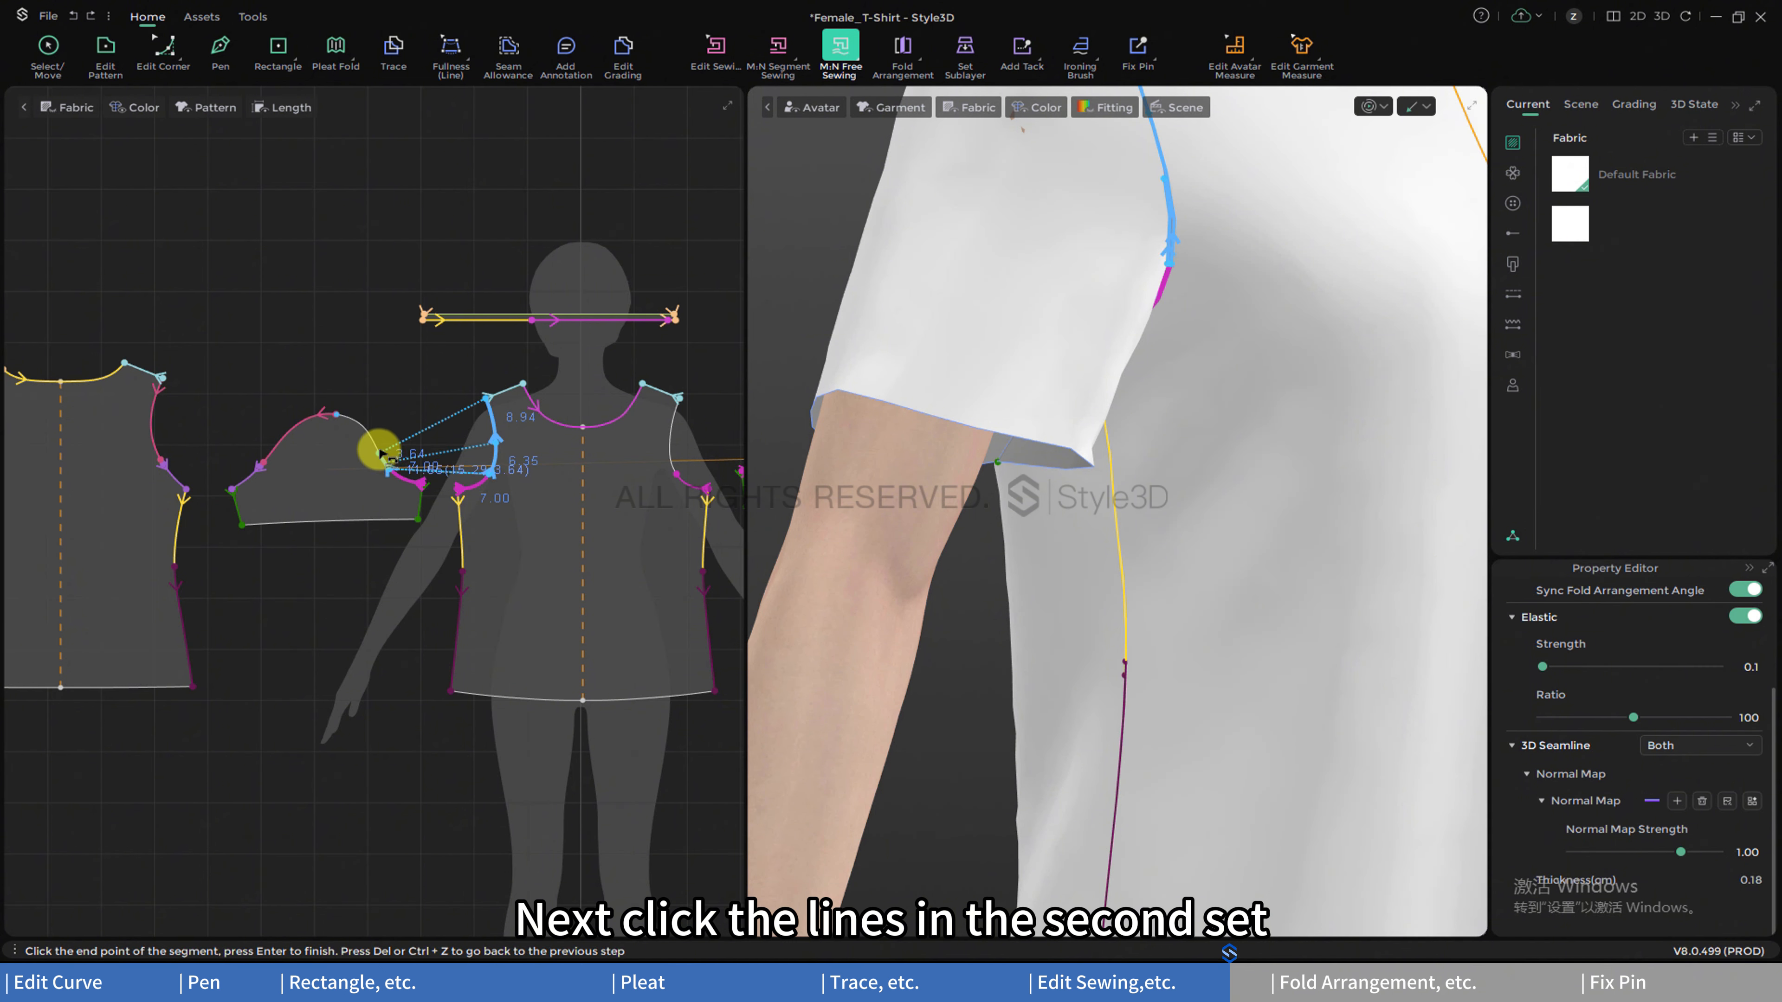
{"action": "left_click", "coordinate": [337, 417]}
{"action": "key", "text": "Return"}
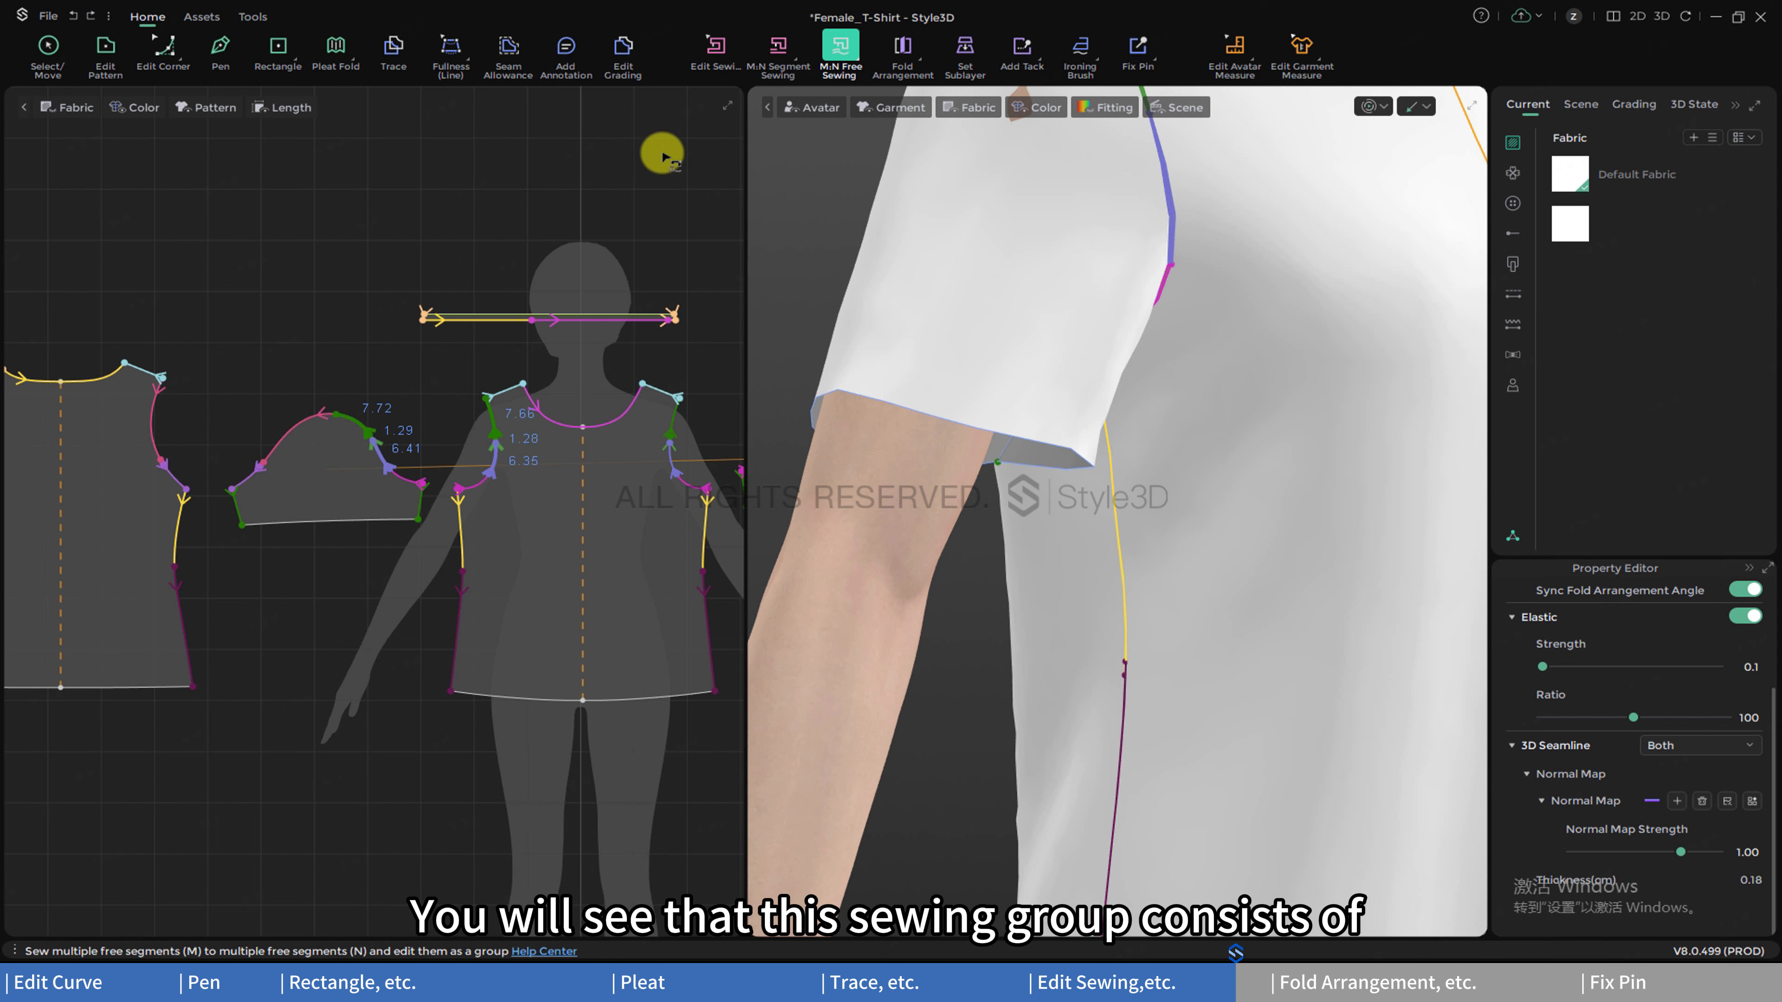
- Delete the armhole and sleeve cap sewing lines on the front, back and sleeve pieces, keeping the sleeve's underarm sewing
{"action": "left_click", "coordinate": [715, 46]}
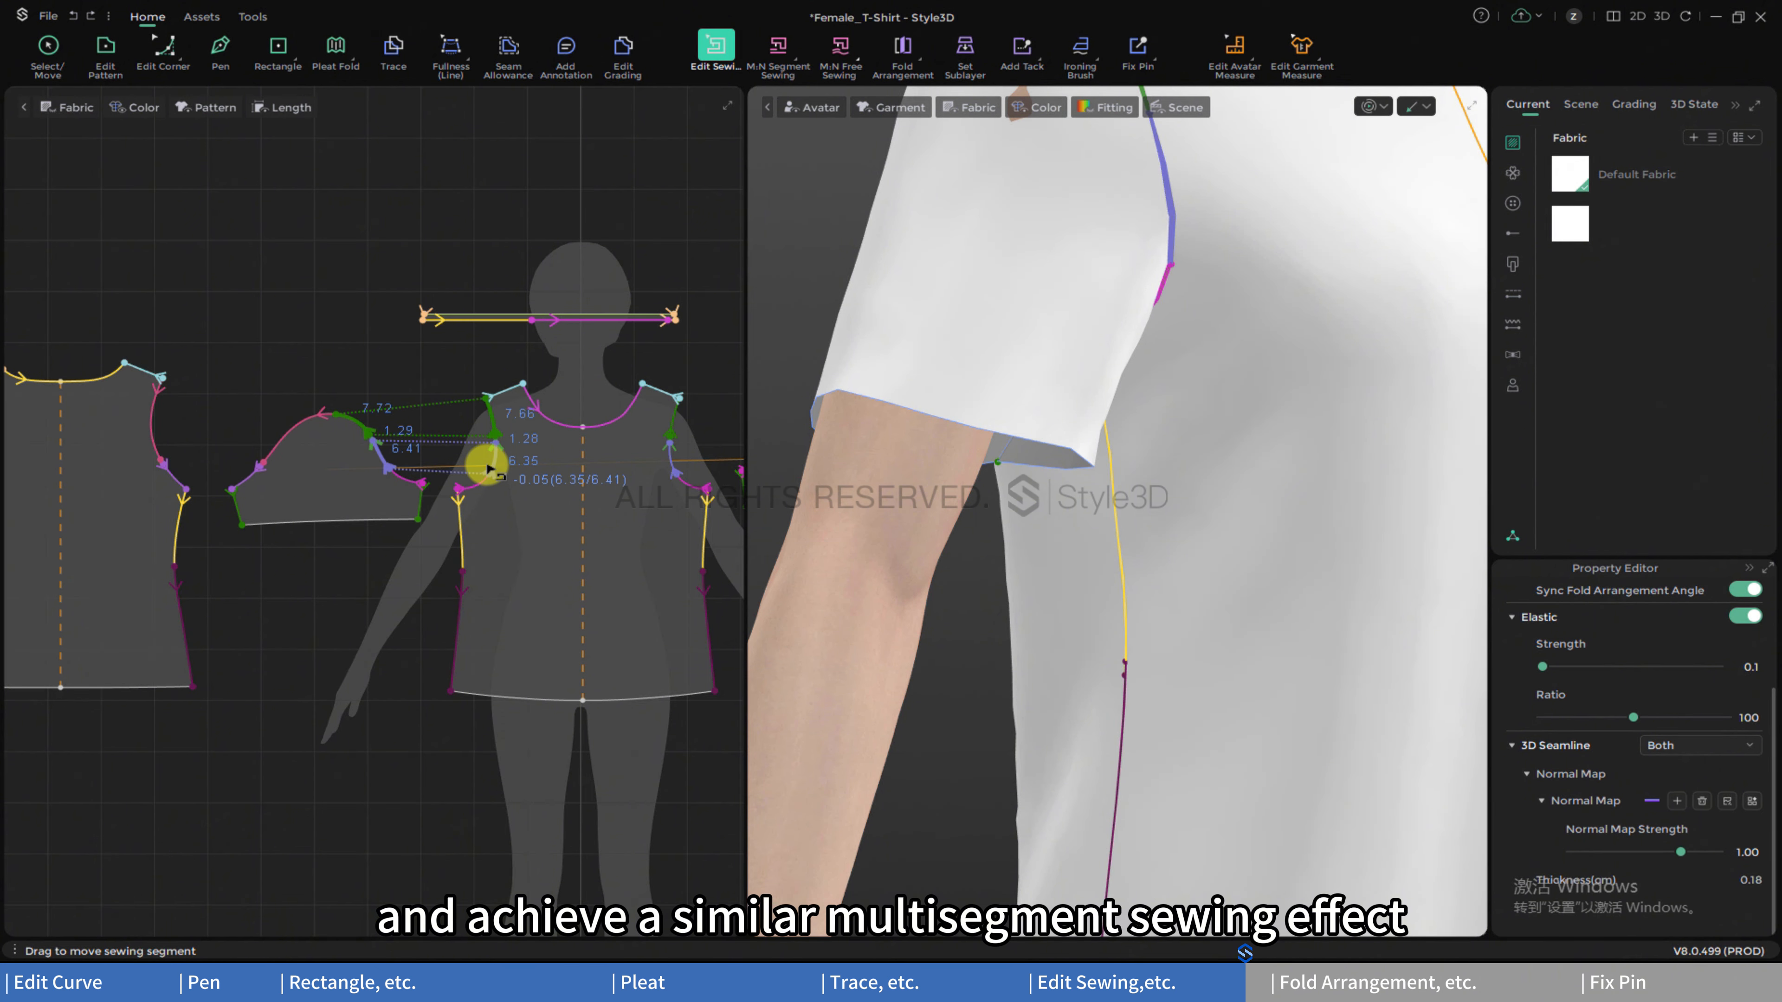
{"action": "key", "text": "Delete"}
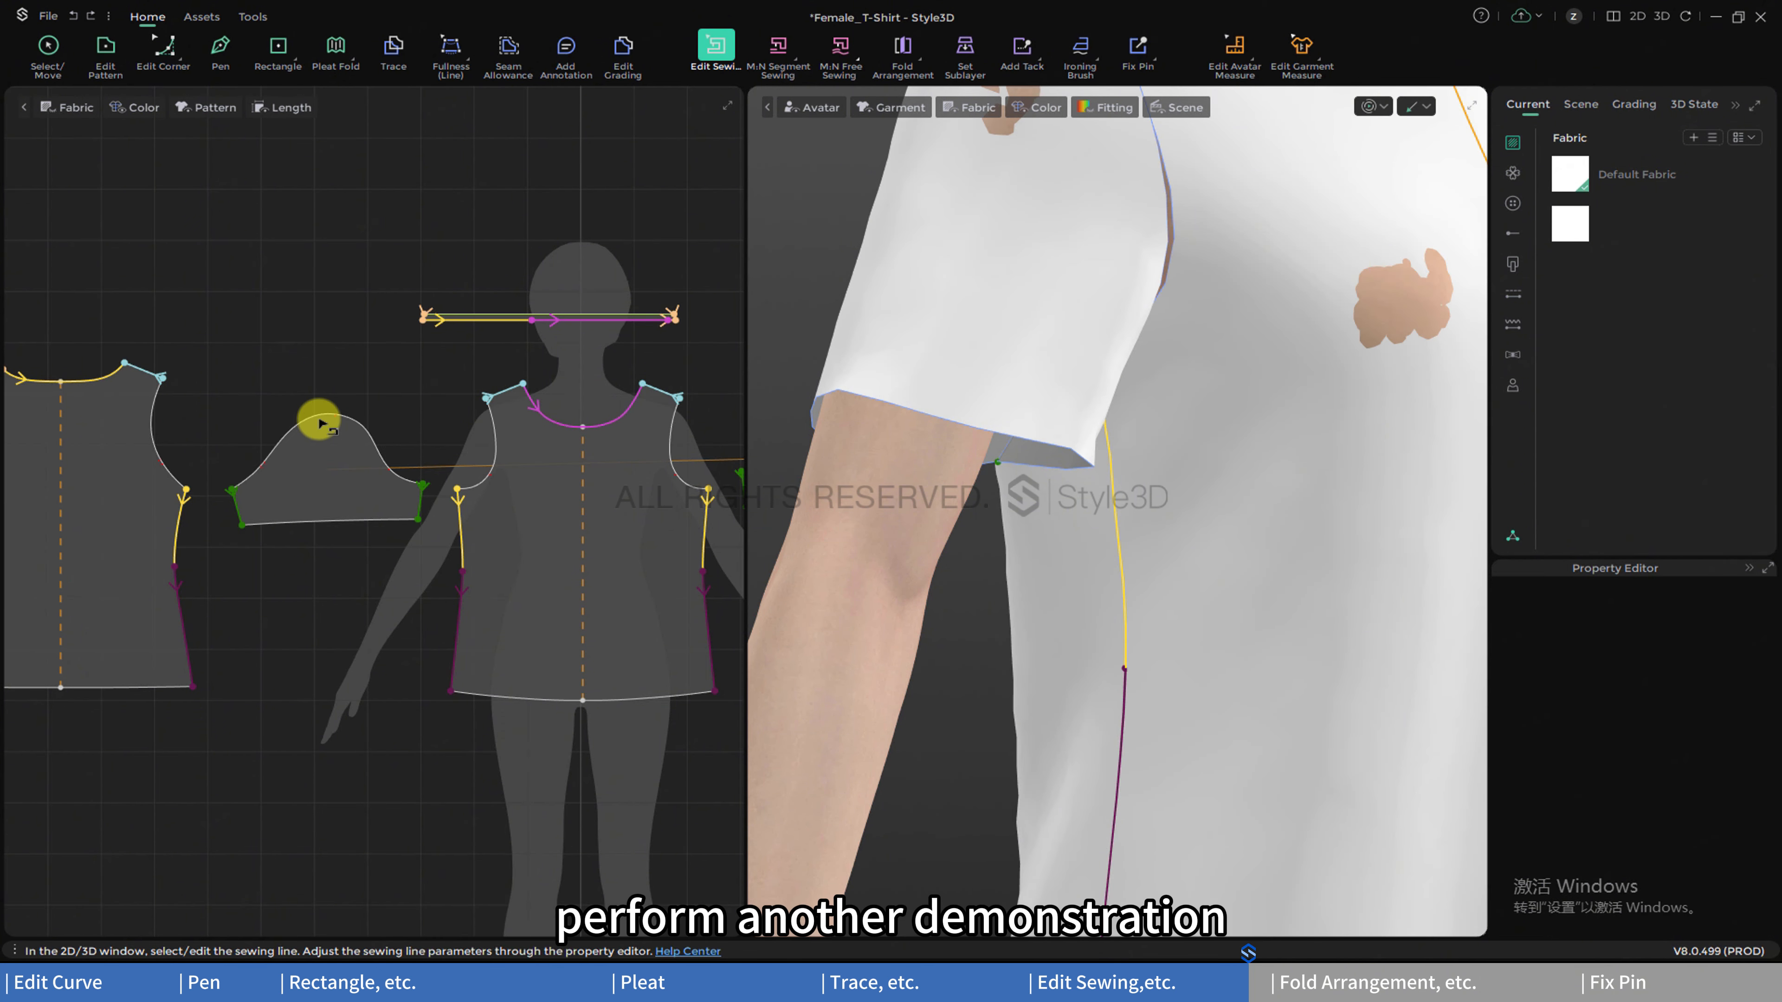
- Use Segment Sewing with multiple selection to join the back armhole's two segments, from the underarm upward, to the left-hand sleeve's back cap segments
{"action": "left_click", "coordinate": [778, 48]}
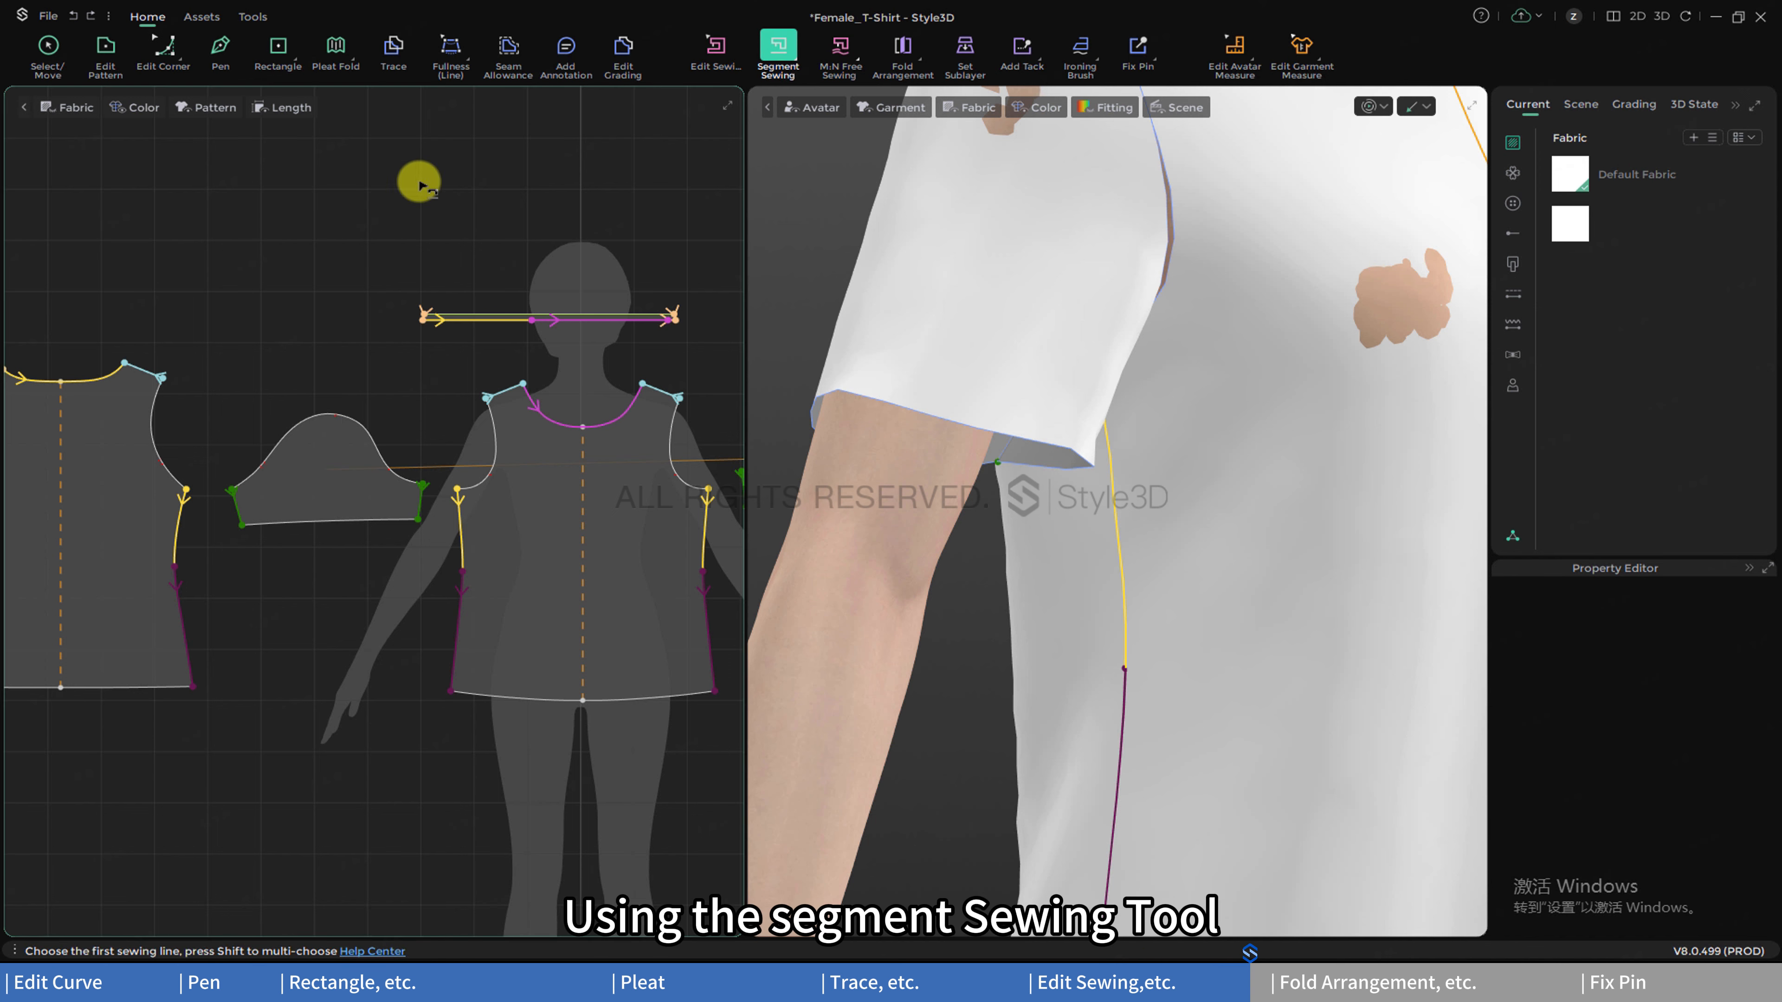
{"action": "left_click", "coordinate": [176, 482], "text": "shift"}
{"action": "left_click", "coordinate": [144, 423], "text": "shift"}
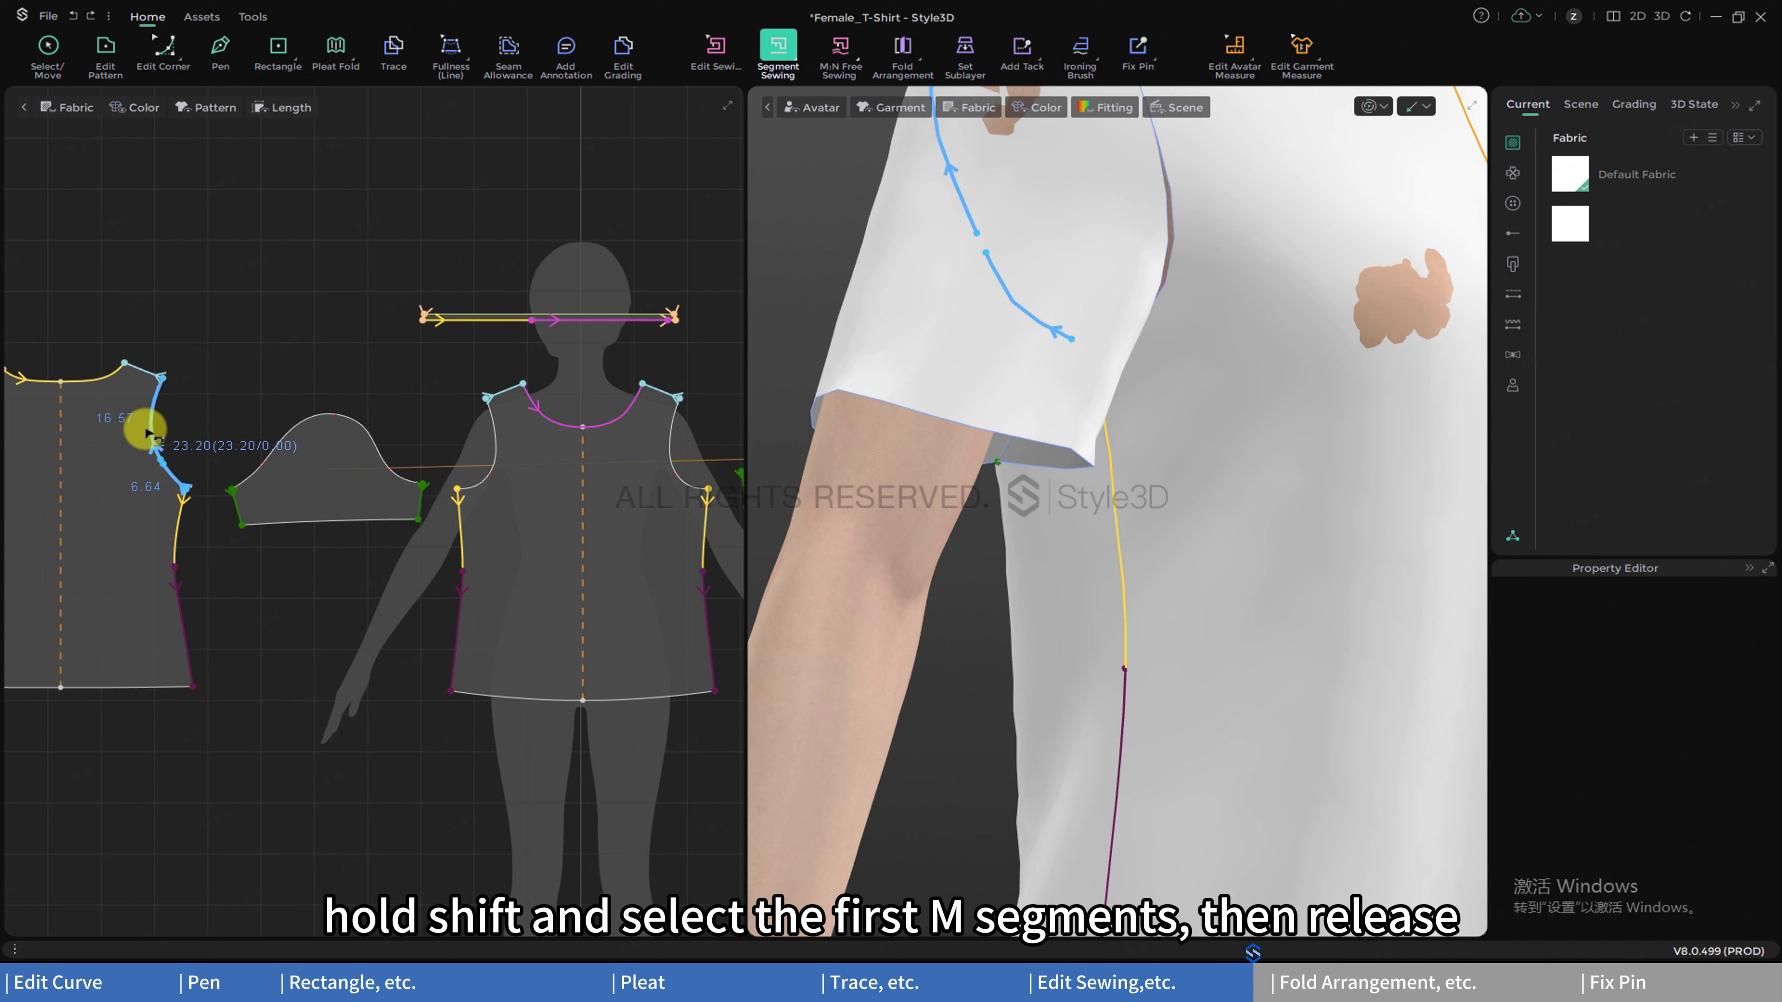
{"action": "left_click", "coordinate": [246, 479], "text": "shift"}
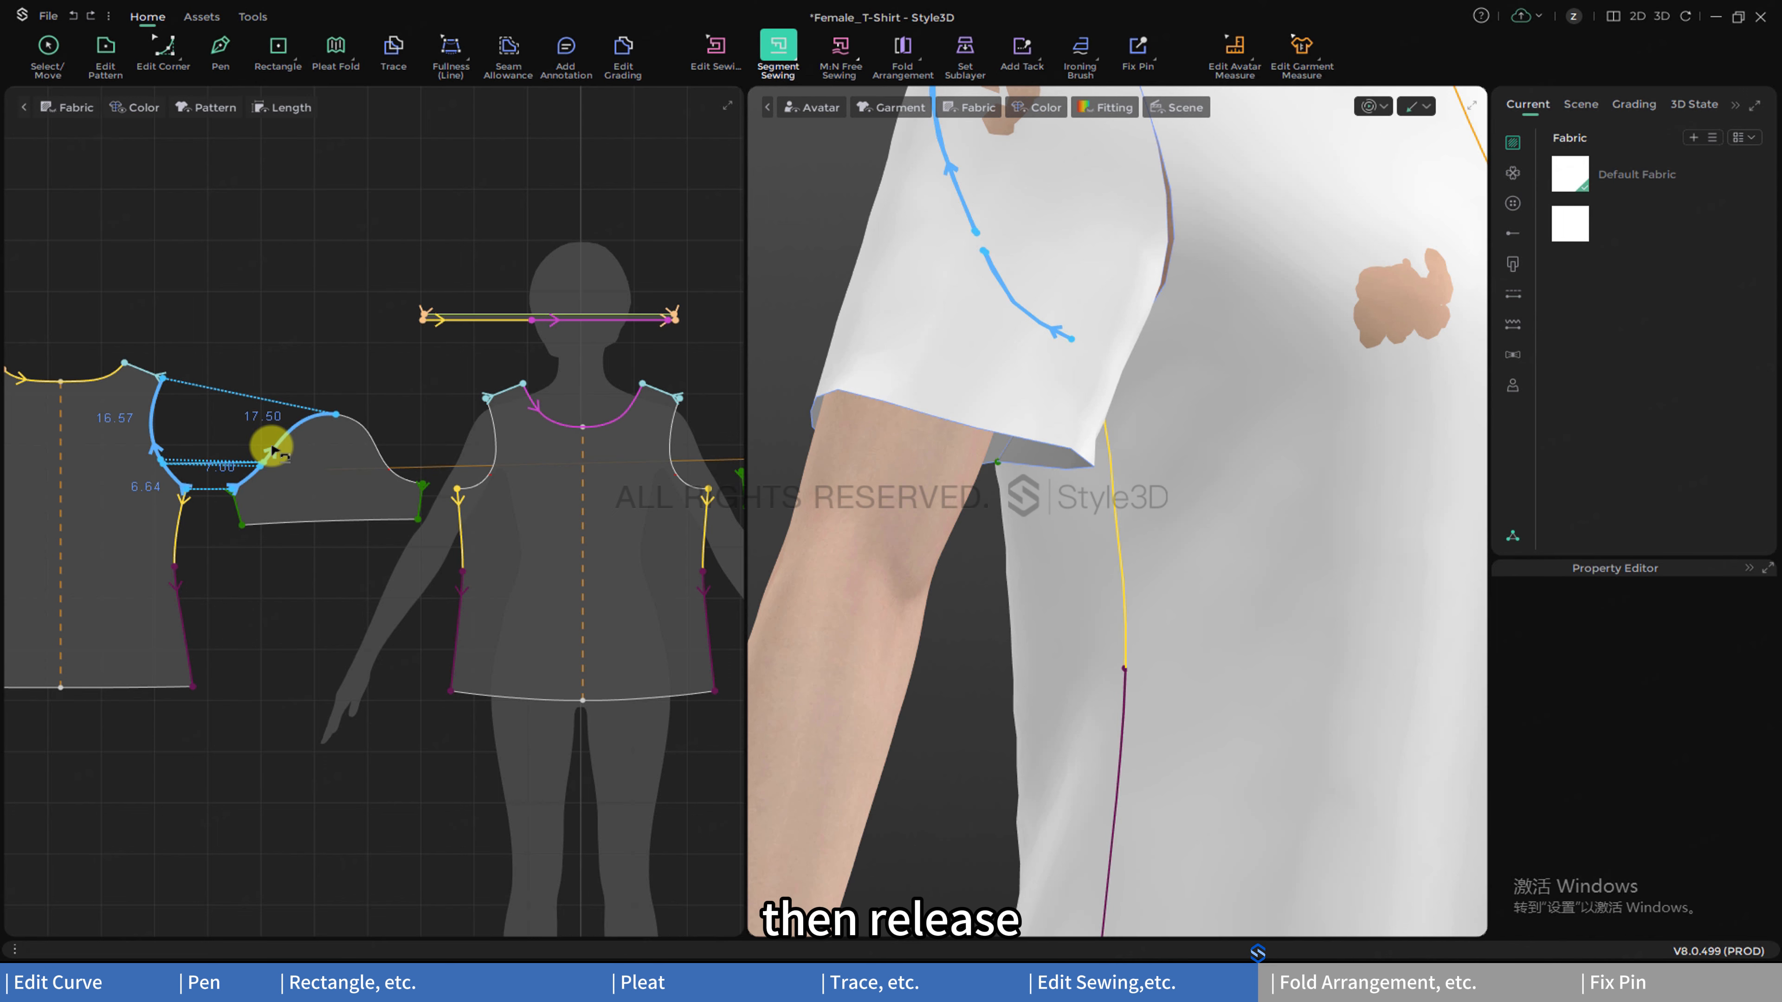
{"action": "left_click", "coordinate": [273, 449], "text": "shift"}
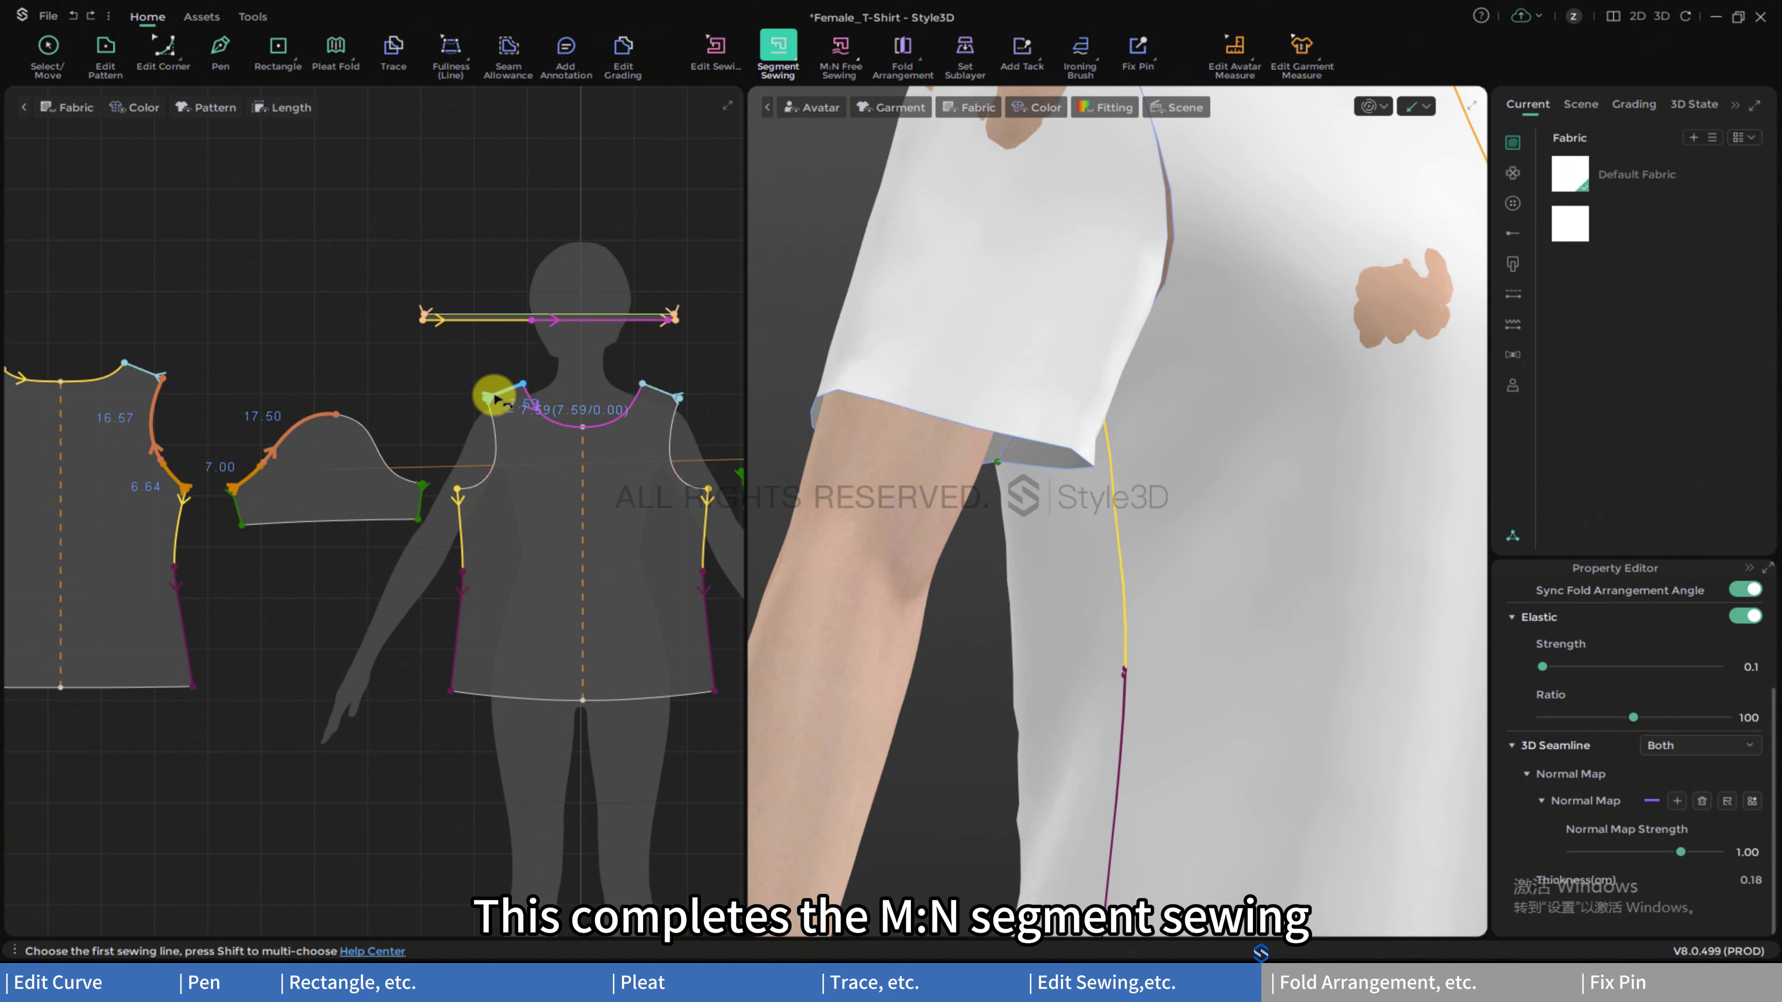
- Use Free Sewing with multiple selection to join the front armhole's 7 cm and 15.29 cm segments to the left-hand sleeve's front cap segments
{"action": "left_click", "coordinate": [840, 49]}
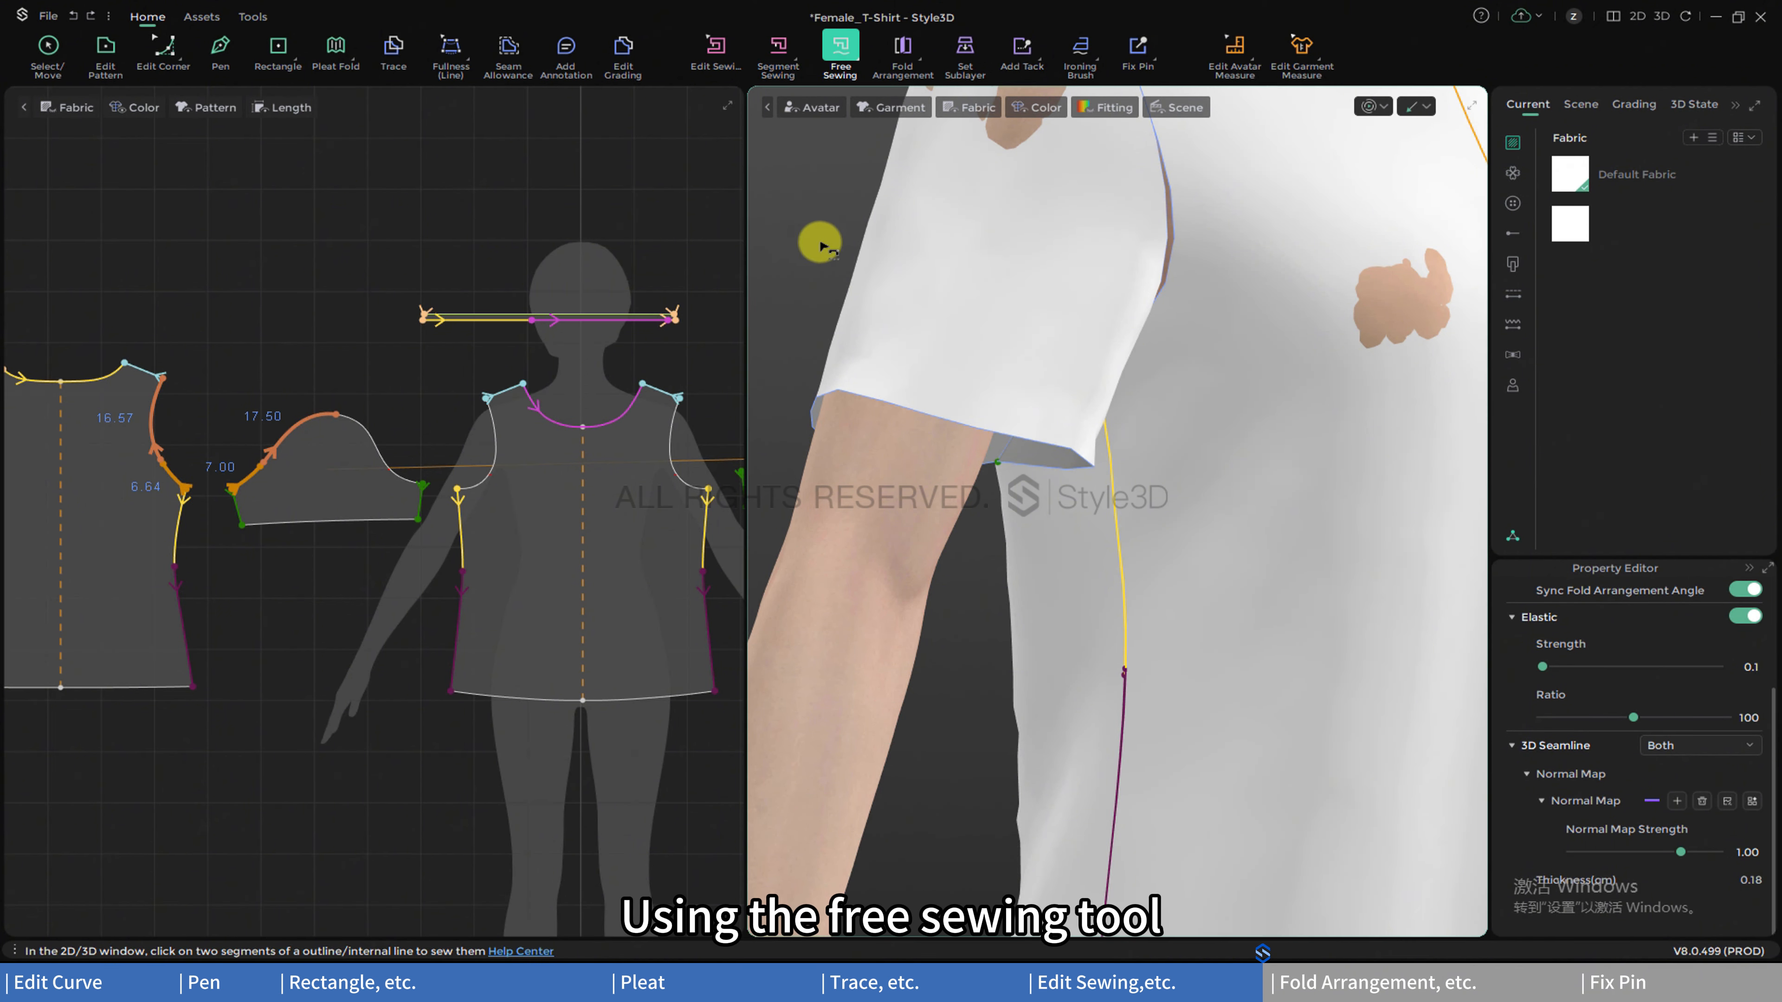
{"action": "left_click", "coordinate": [458, 488]}
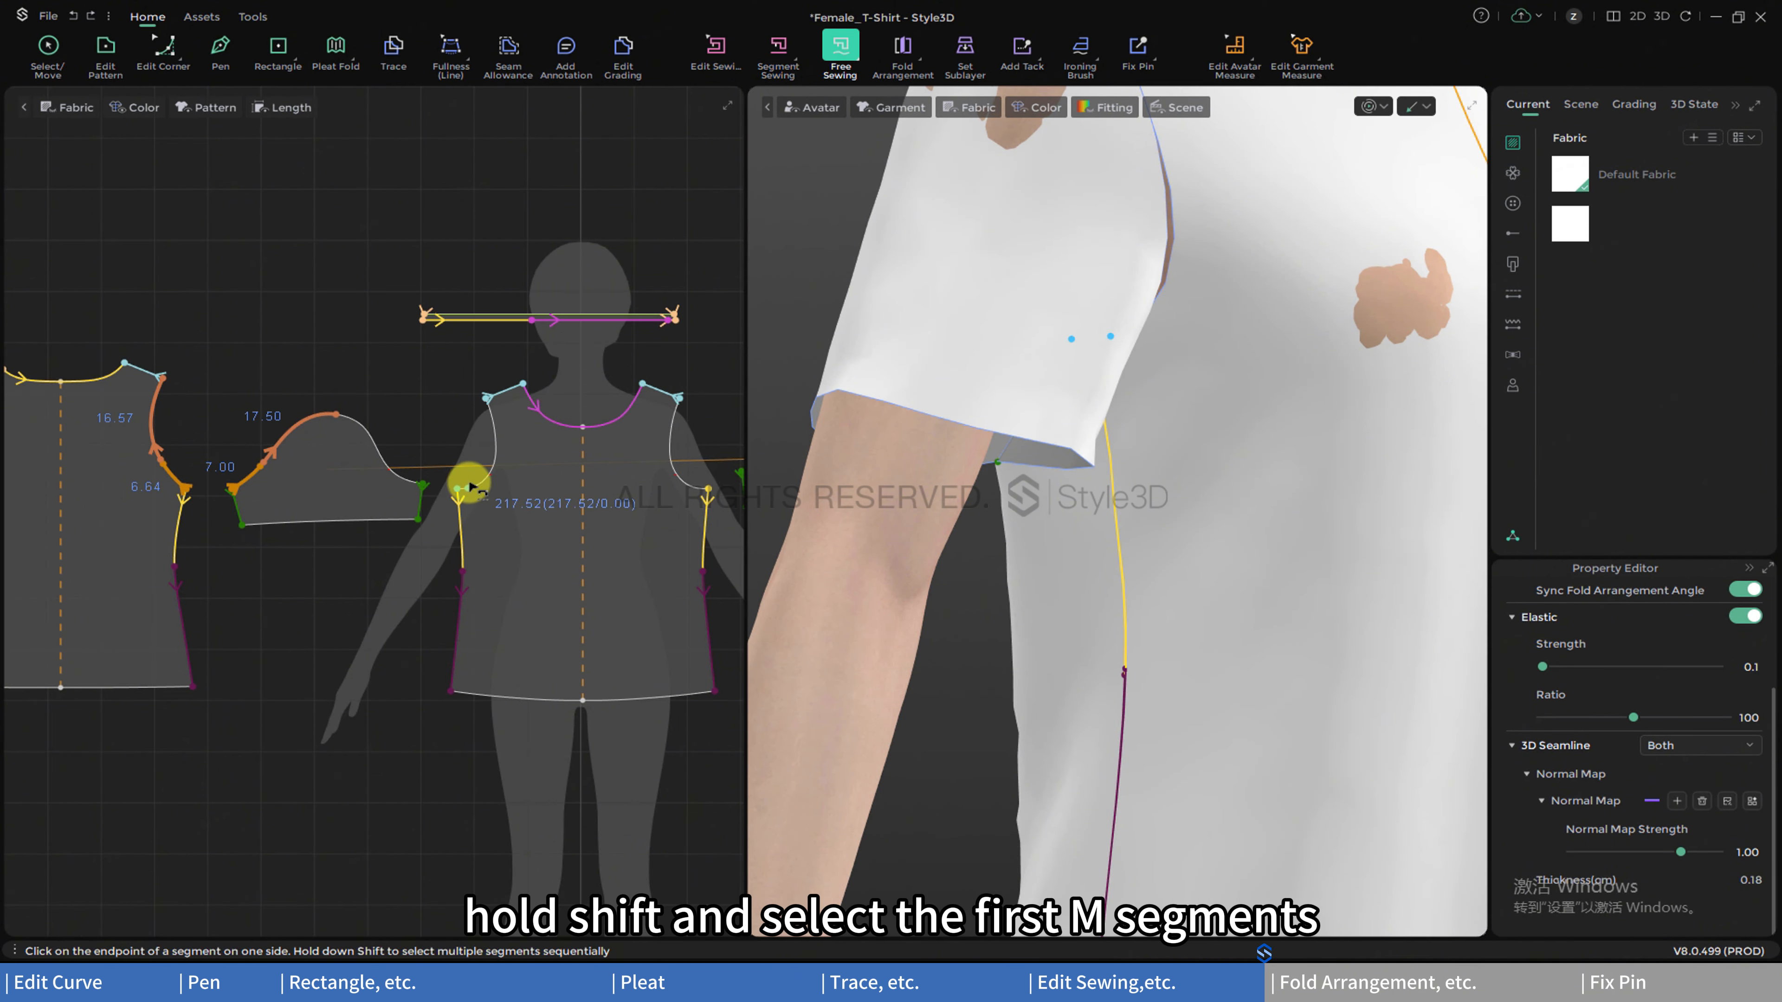
{"action": "left_click", "coordinate": [483, 407], "text": "shift"}
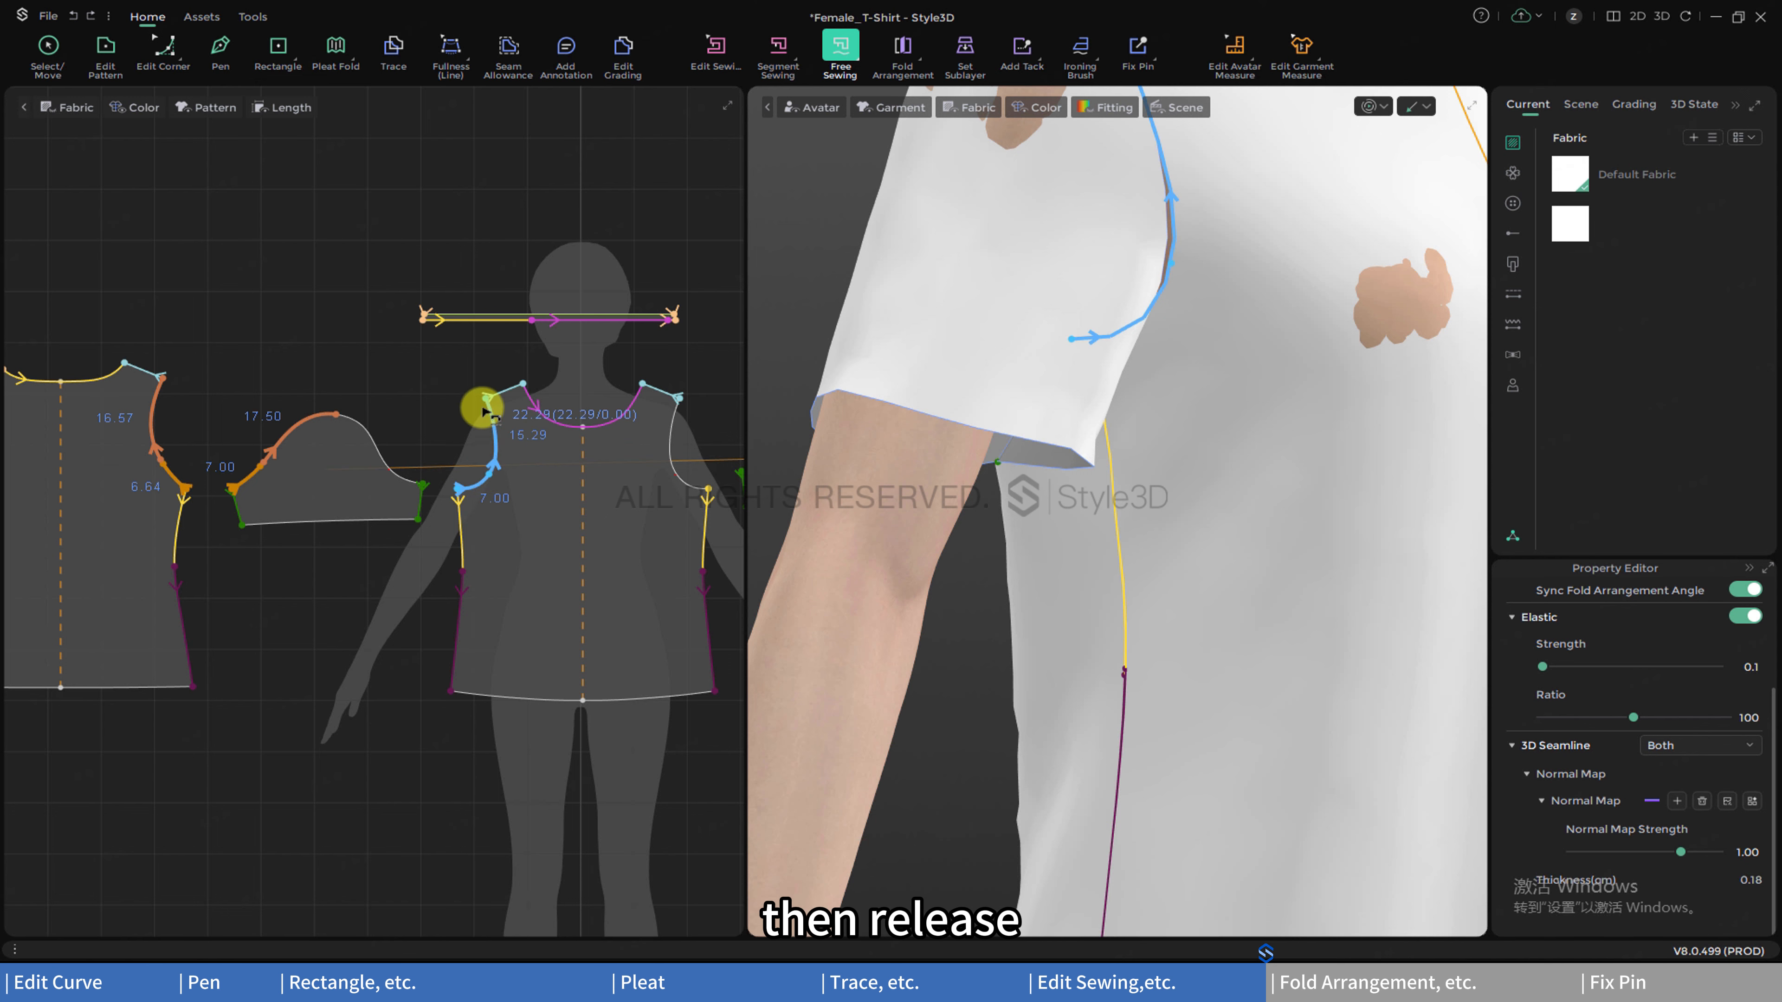
{"action": "left_click", "coordinate": [422, 485]}
{"action": "left_click", "coordinate": [389, 469], "text": "shift"}
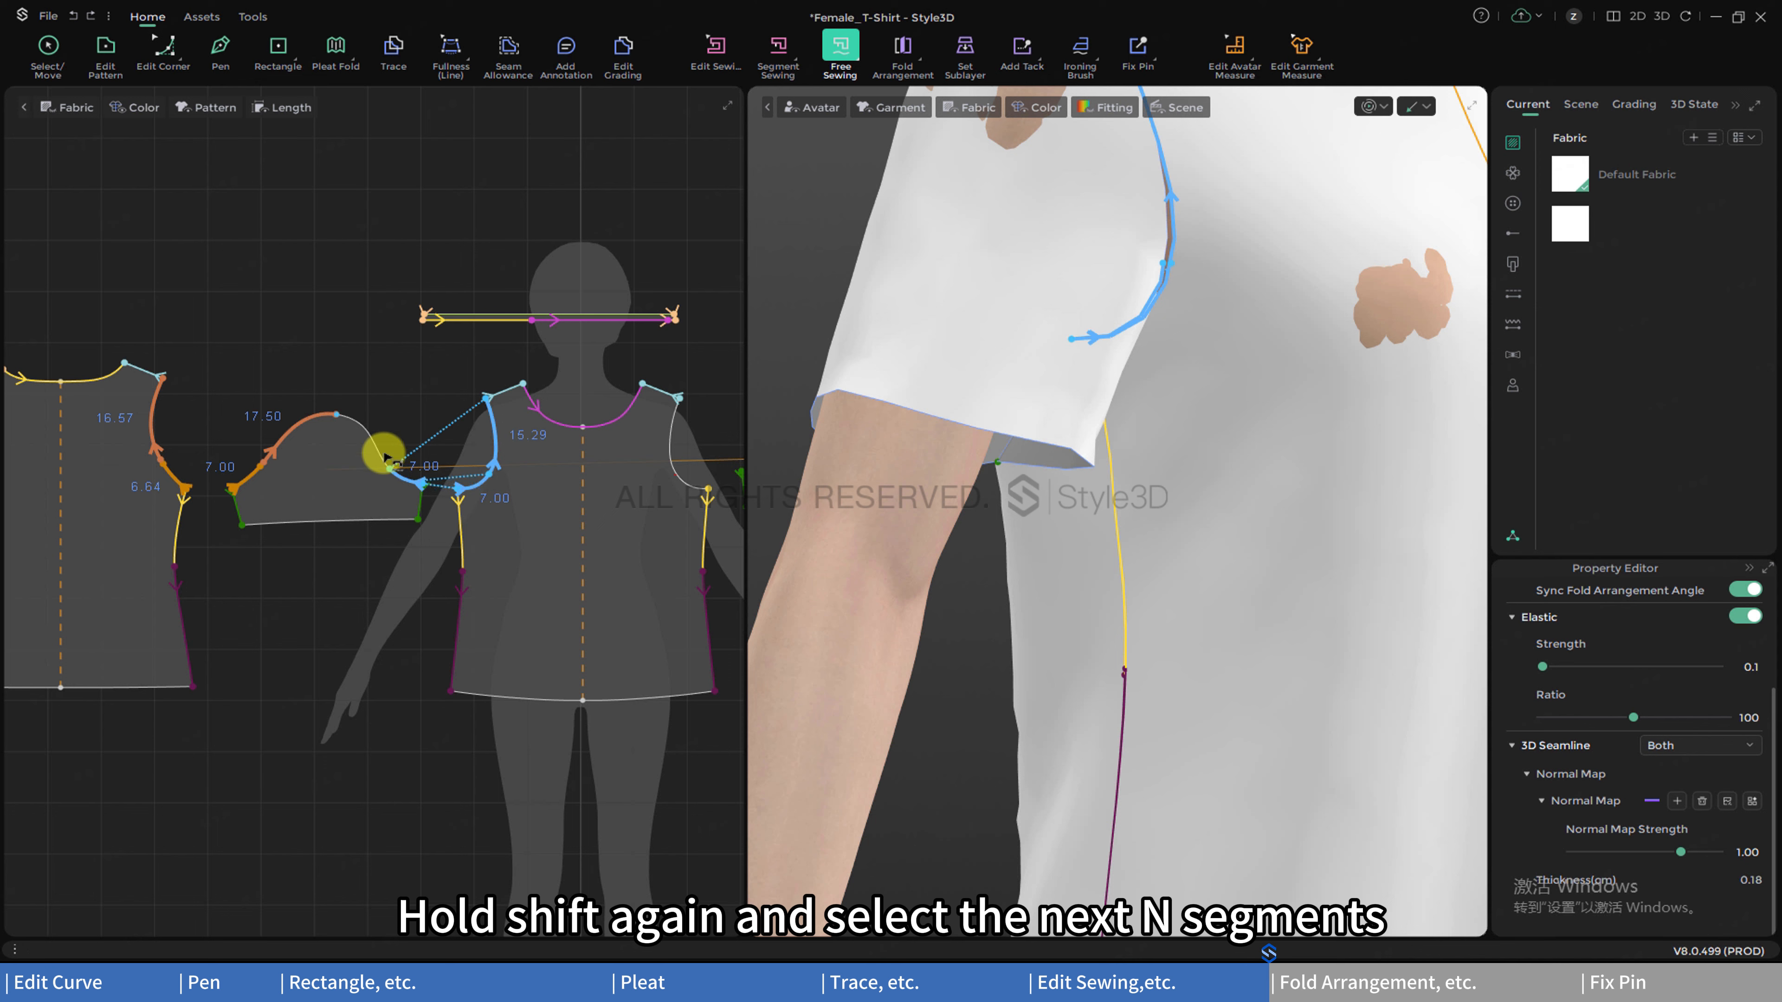
{"action": "left_click", "coordinate": [338, 415], "text": "shift"}
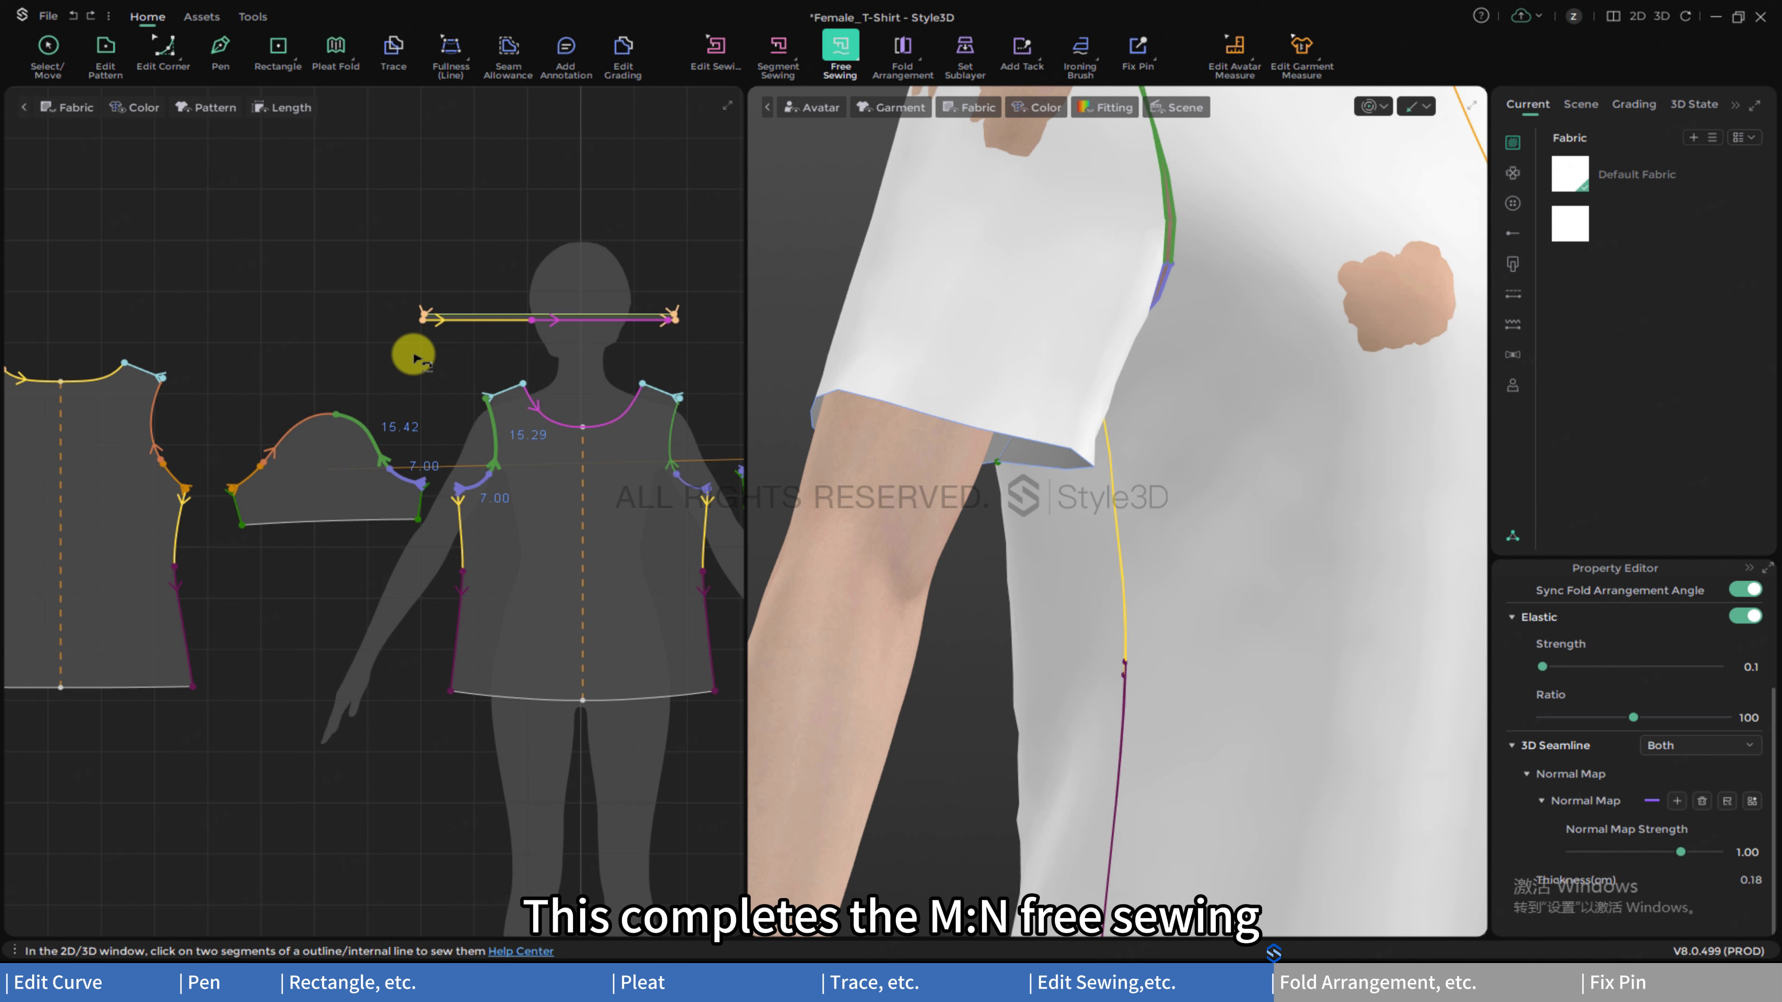
- Draw an internal line about 34 cm long across the left-hand sleeve piece, just above the cuff edge, with the Pen tool
{"action": "left_click", "coordinate": [903, 48]}
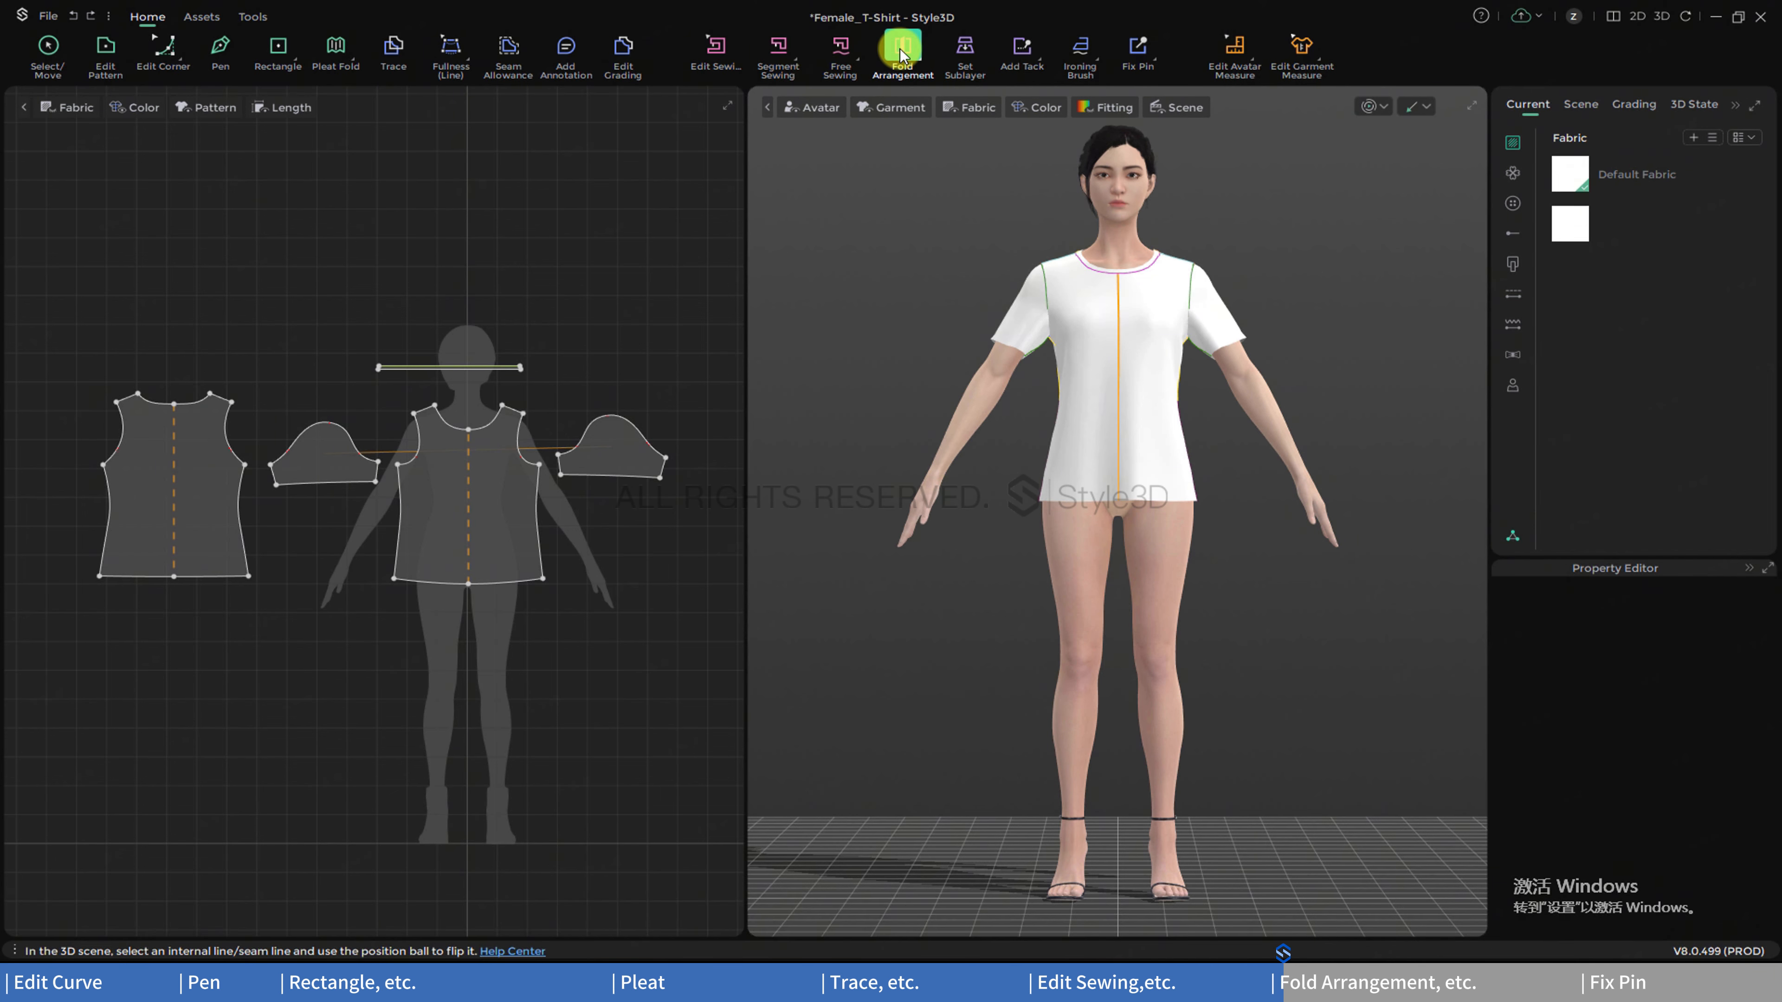
{"action": "left_click", "coordinate": [220, 56]}
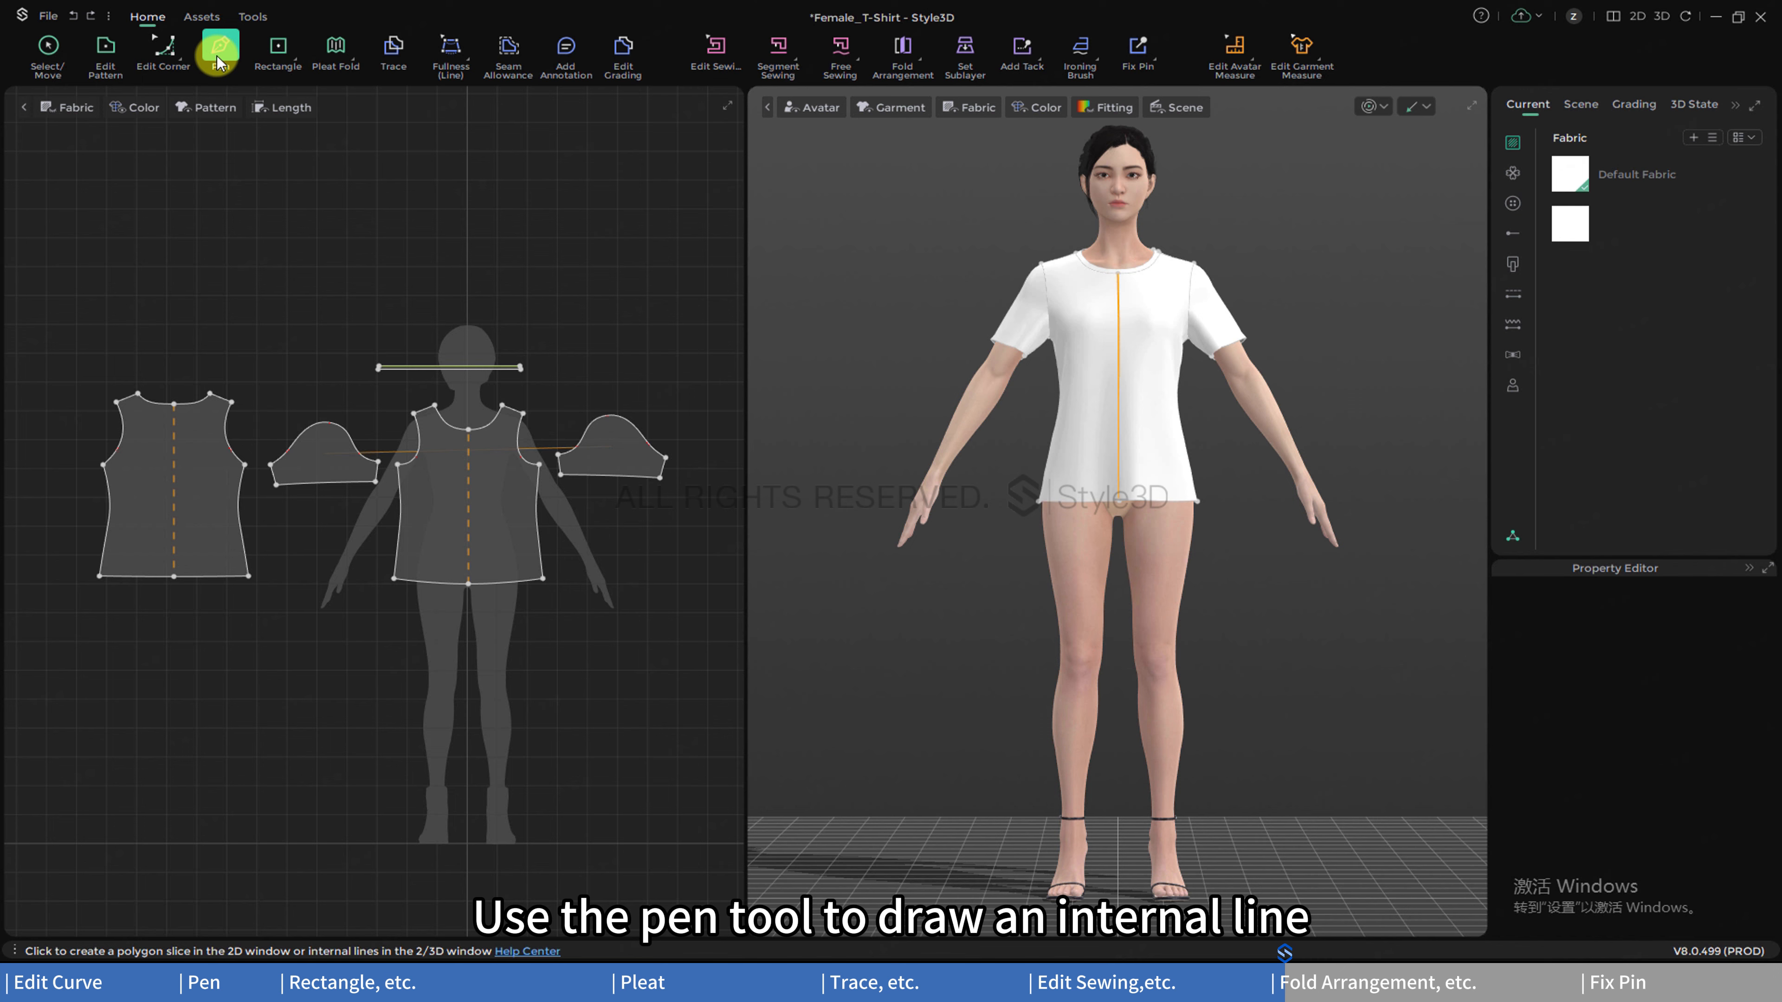
{"action": "scroll", "coordinate": [334, 493], "scroll_direction": "up", "scroll_amount": 5}
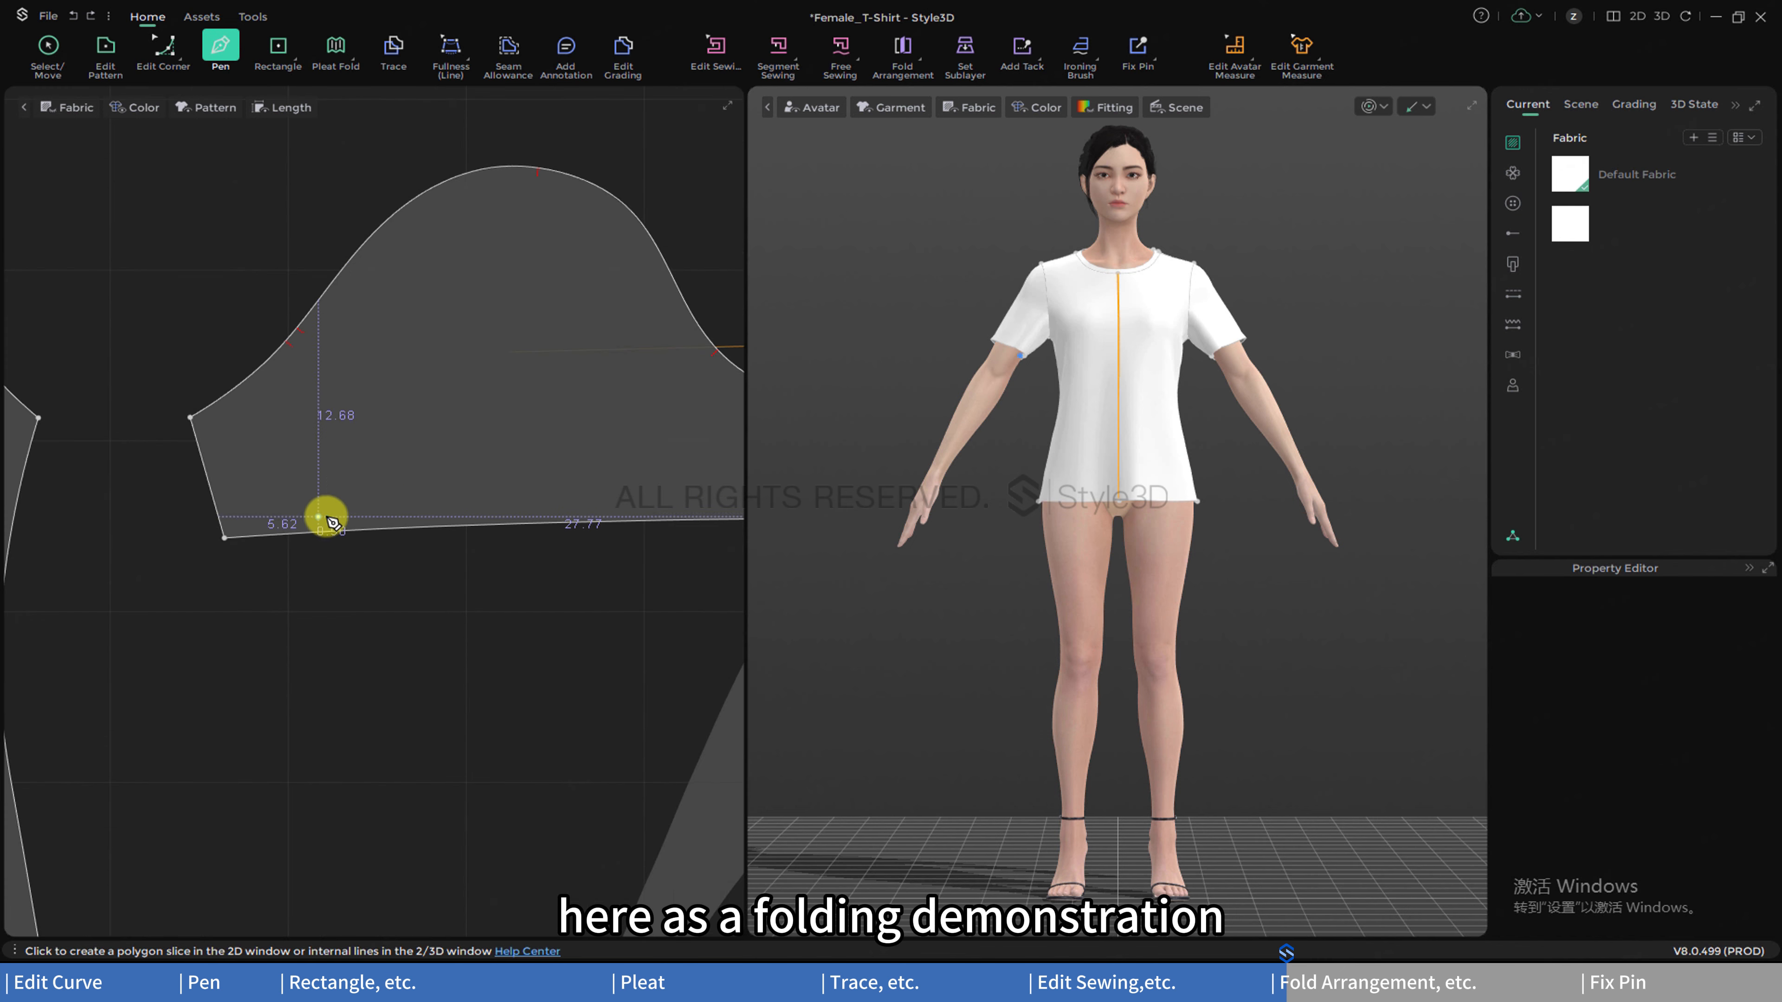
{"action": "scroll", "coordinate": [334, 521], "scroll_direction": "down", "scroll_amount": 3}
{"action": "left_click", "coordinate": [243, 511]}
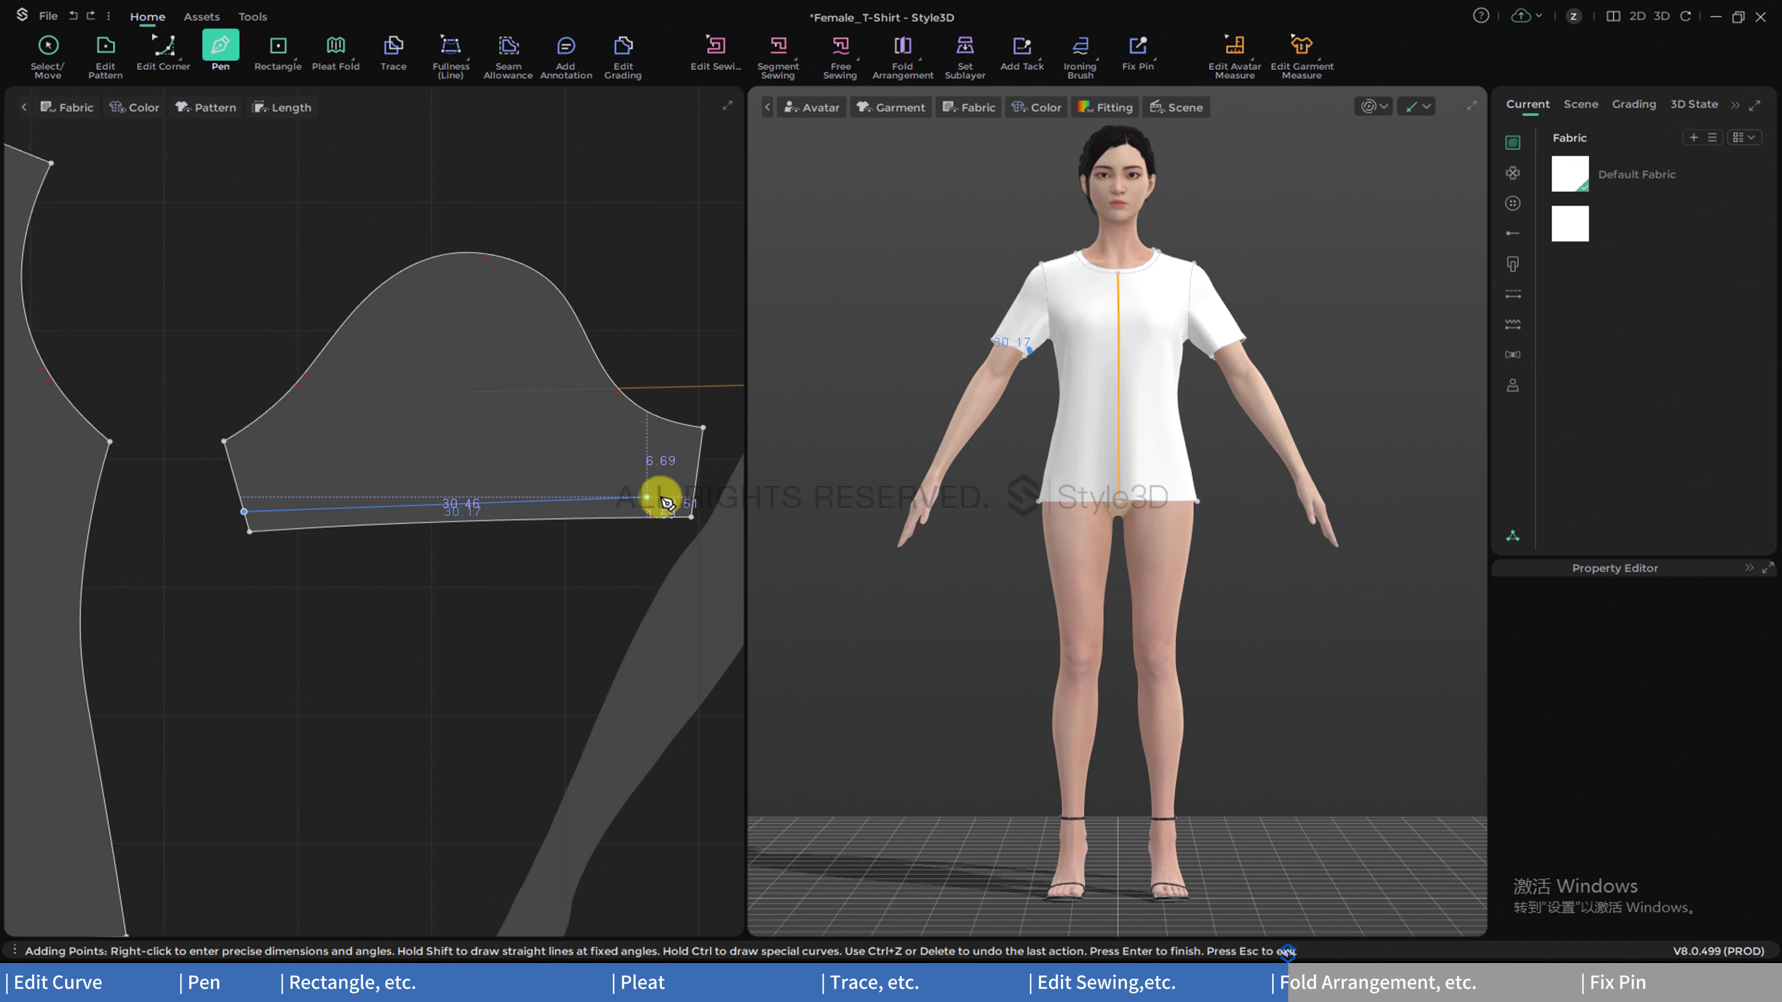
{"action": "double_click", "coordinate": [693, 492]}
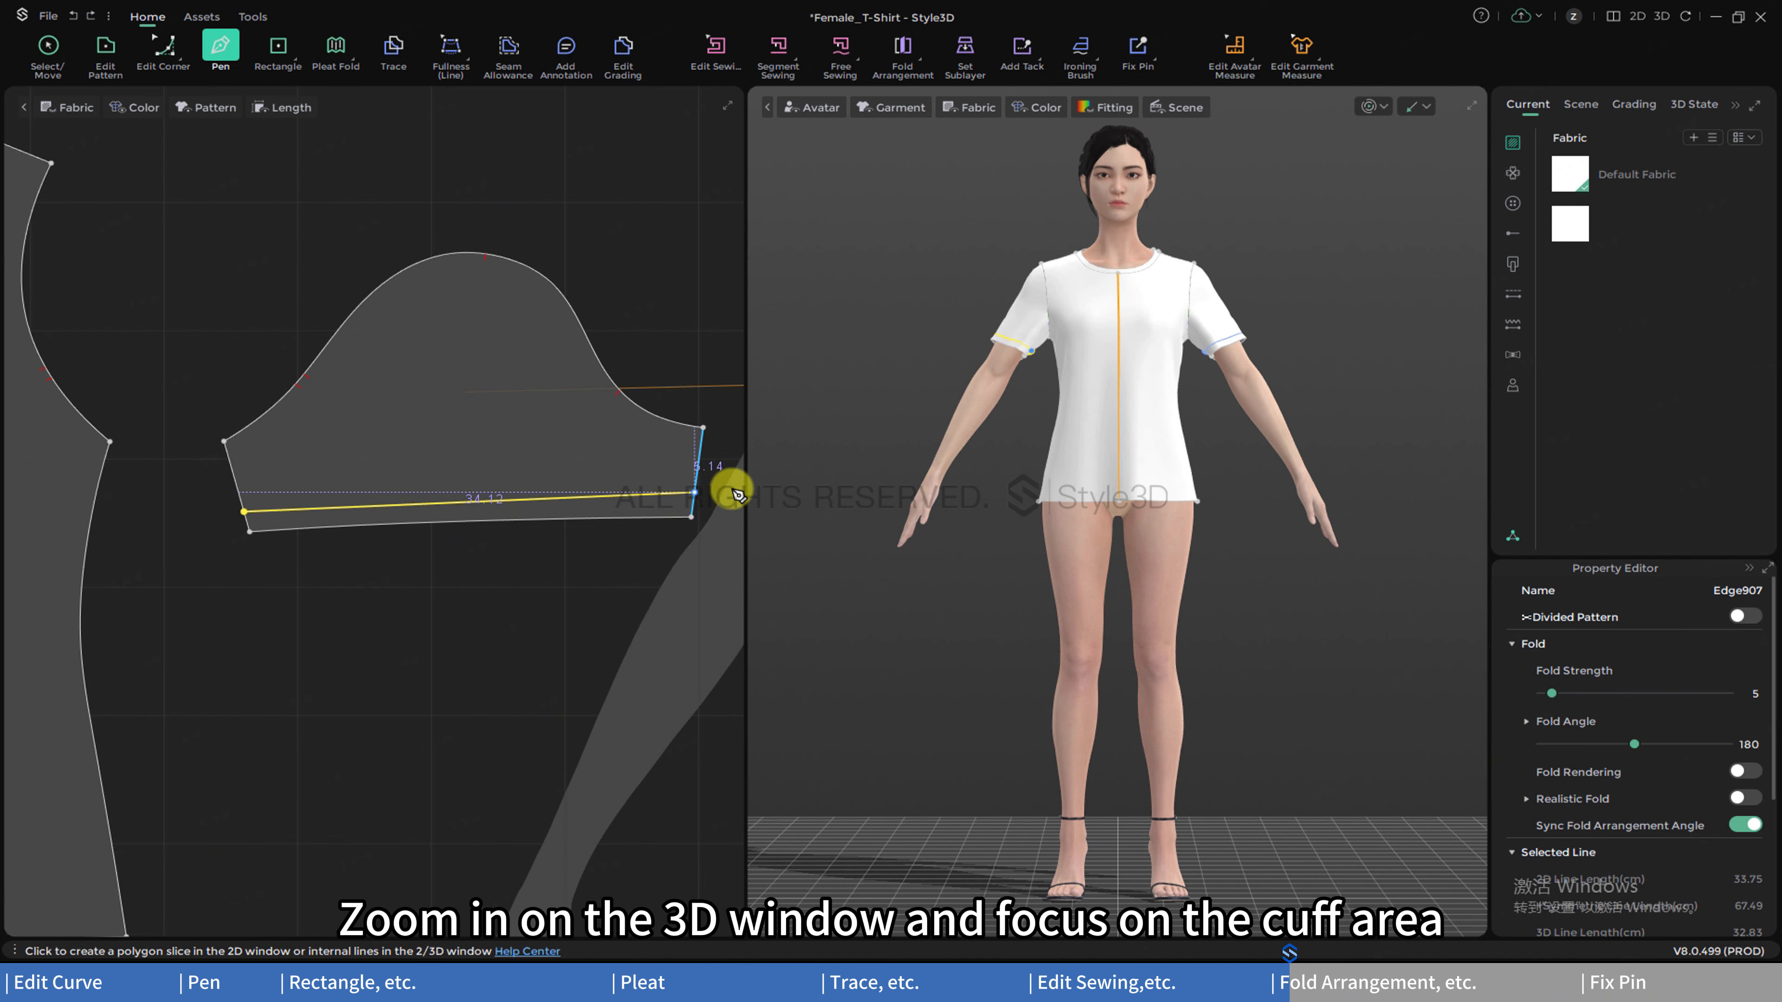
- Use Fold Arrangement on the new internal line in the 3D garment to turn the sleeve's cuff
{"action": "scroll", "coordinate": [975, 219], "scroll_direction": "up", "scroll_amount": 5}
{"action": "middle_click_drag", "start_coordinate": [966, 191], "coordinate": [1042, 112]}
{"action": "scroll", "coordinate": [1105, 437], "scroll_direction": "up", "scroll_amount": 5}
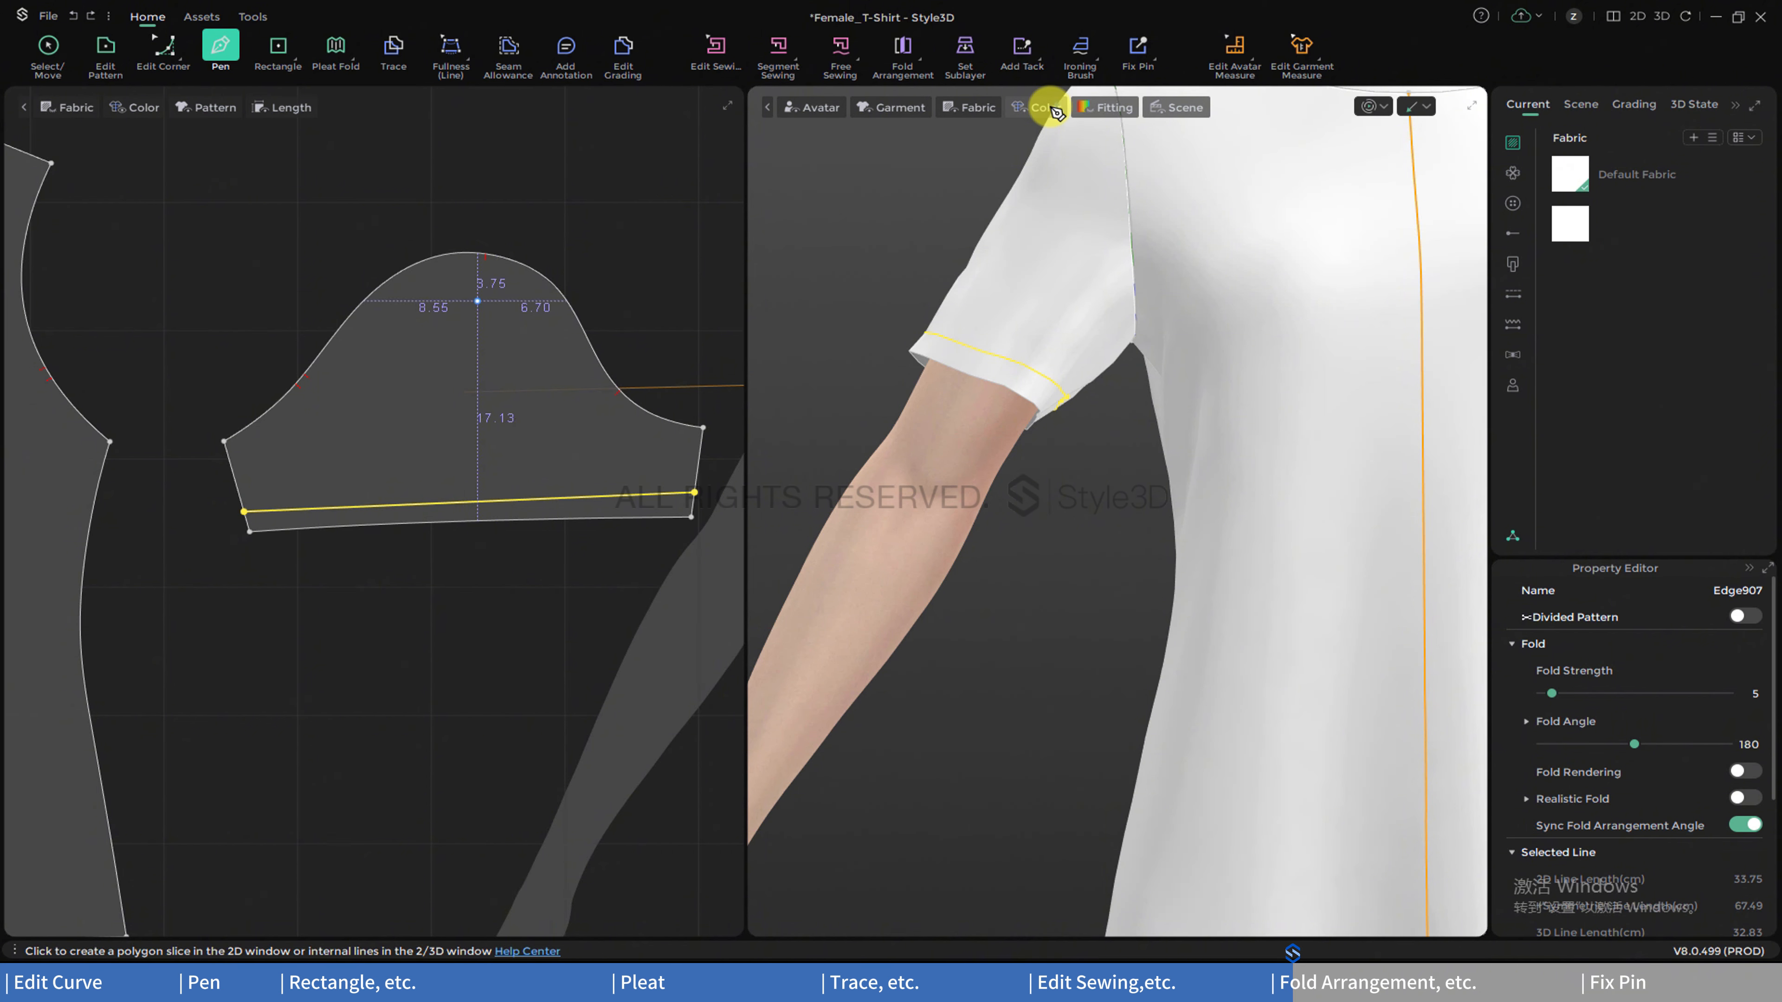
{"action": "left_click", "coordinate": [897, 45]}
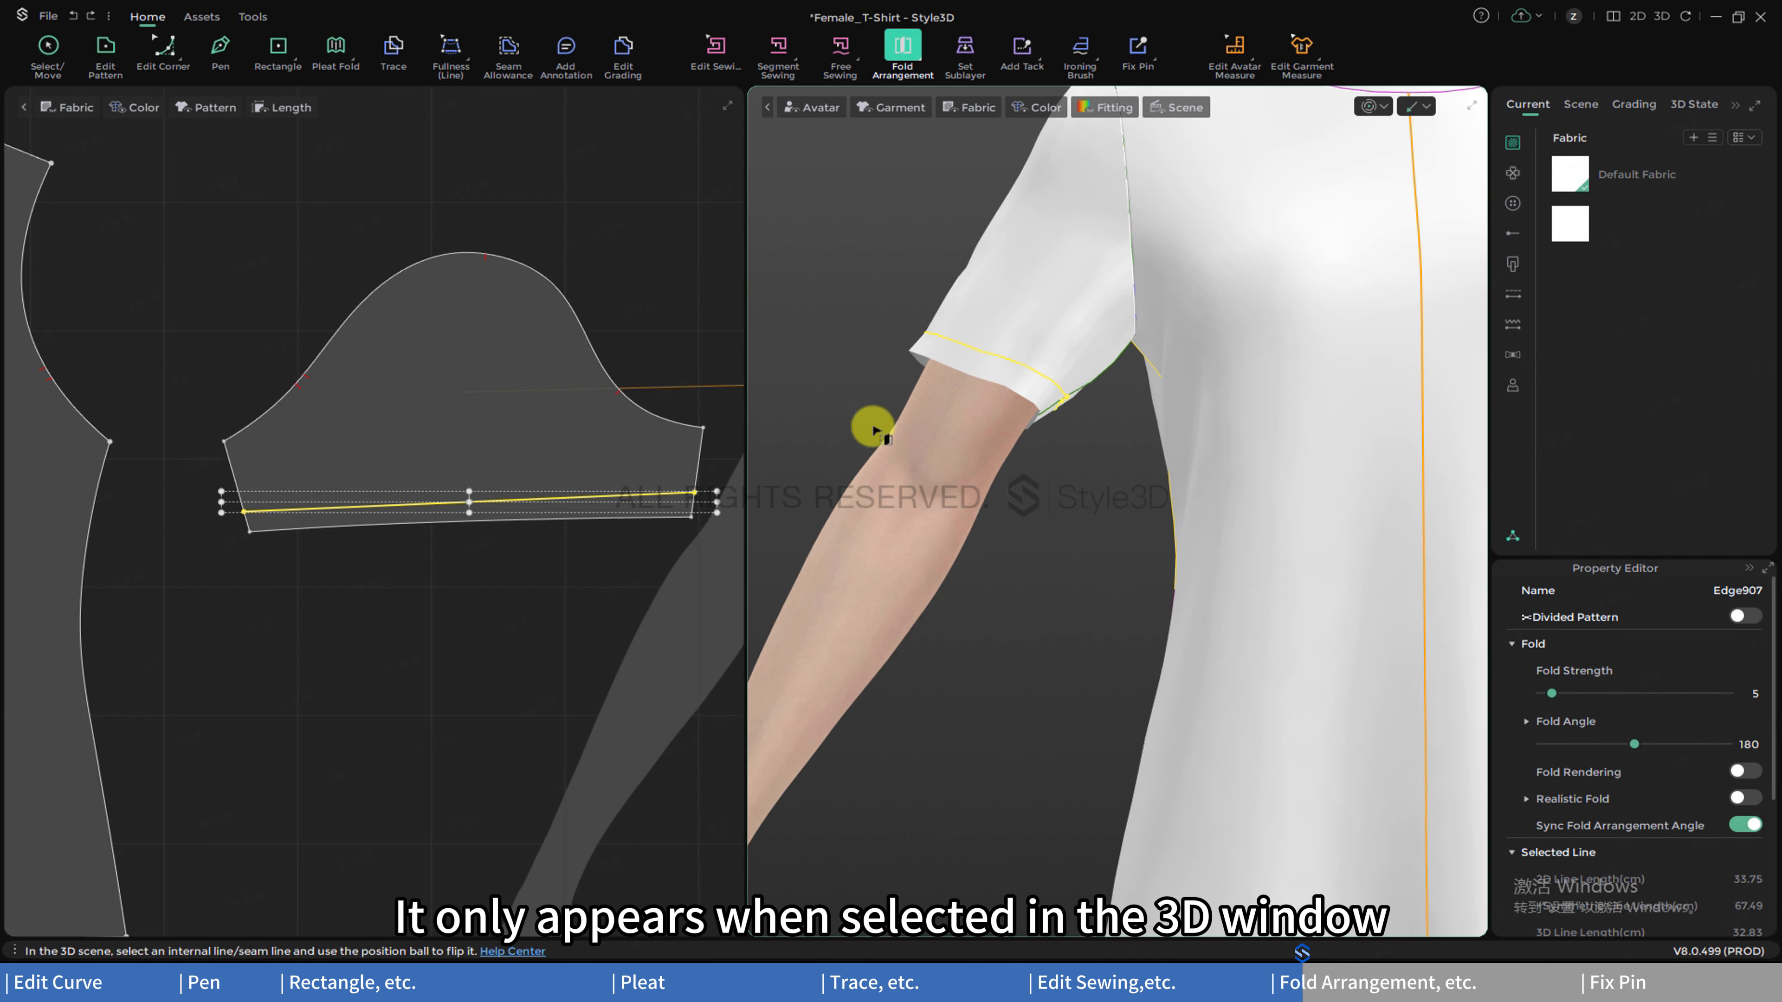
{"action": "left_click", "coordinate": [1021, 364]}
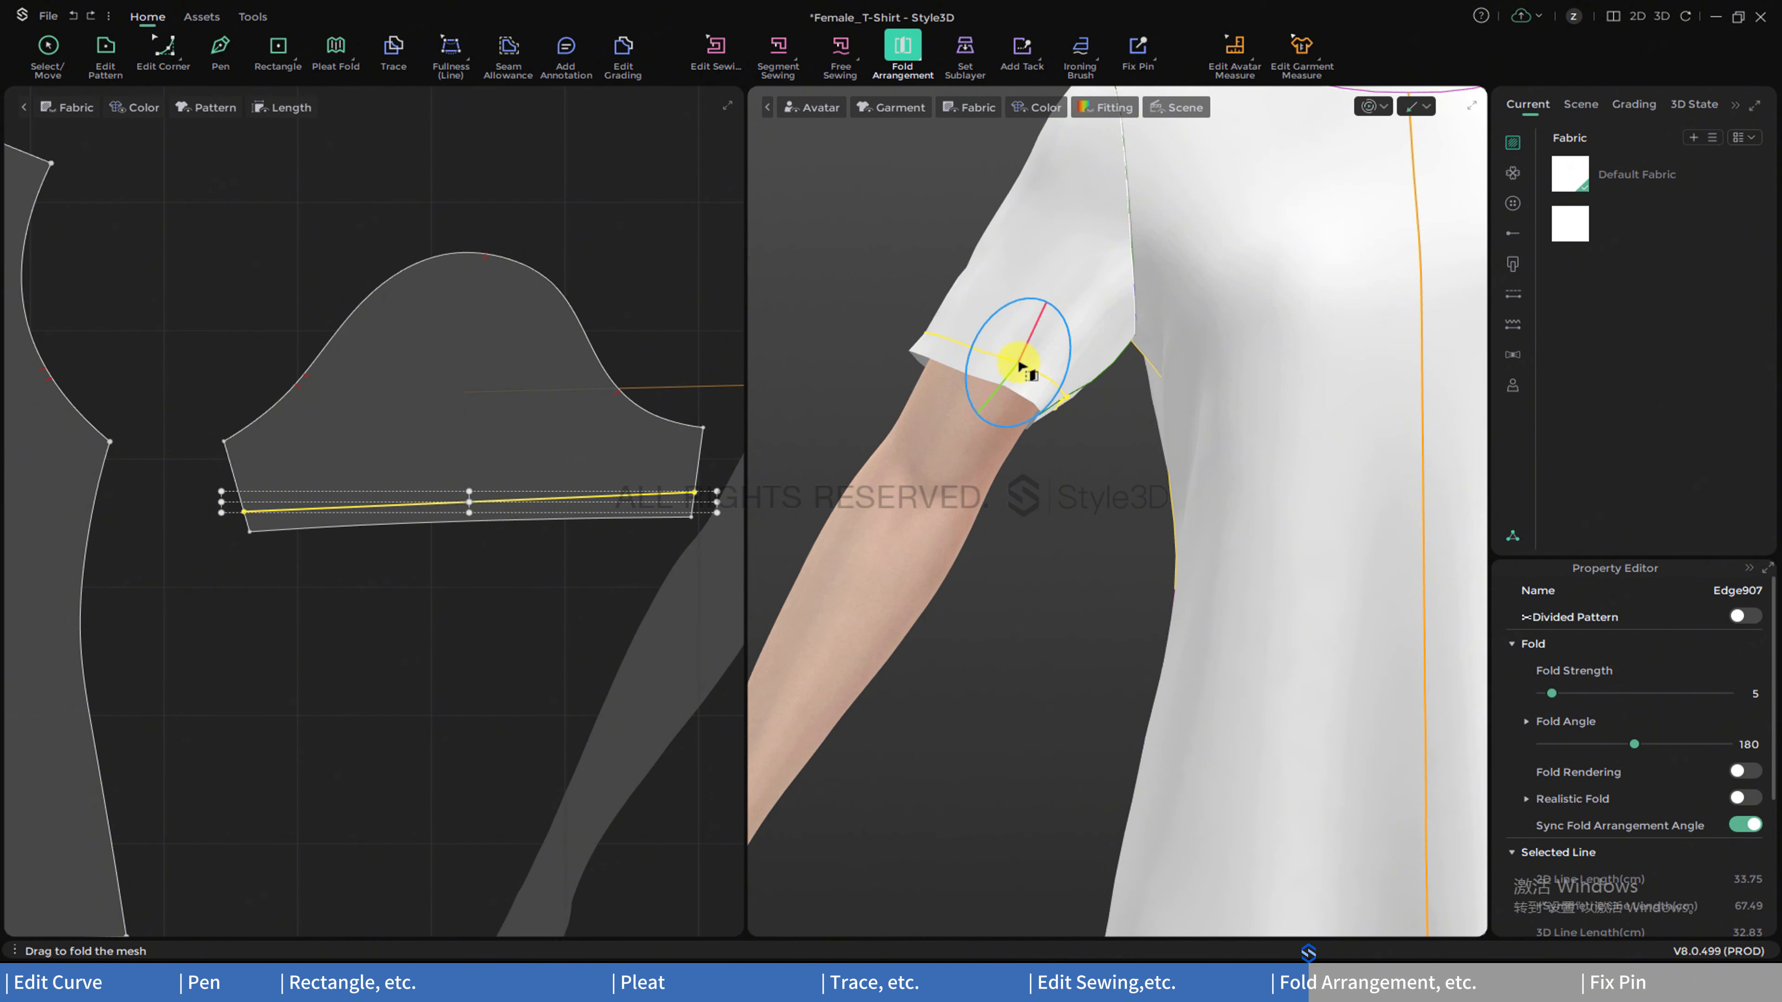
{"action": "mouse_move", "coordinate": [1021, 365]}
{"action": "left_mouse_down"}
{"action": "mouse_move", "coordinate": [1052, 359]}
{"action": "mouse_move", "coordinate": [975, 398]}
{"action": "mouse_move", "coordinate": [1040, 366]}
{"action": "mouse_move", "coordinate": [1015, 379]}
{"action": "mouse_move", "coordinate": [1032, 385]}
{"action": "left_mouse_up"}
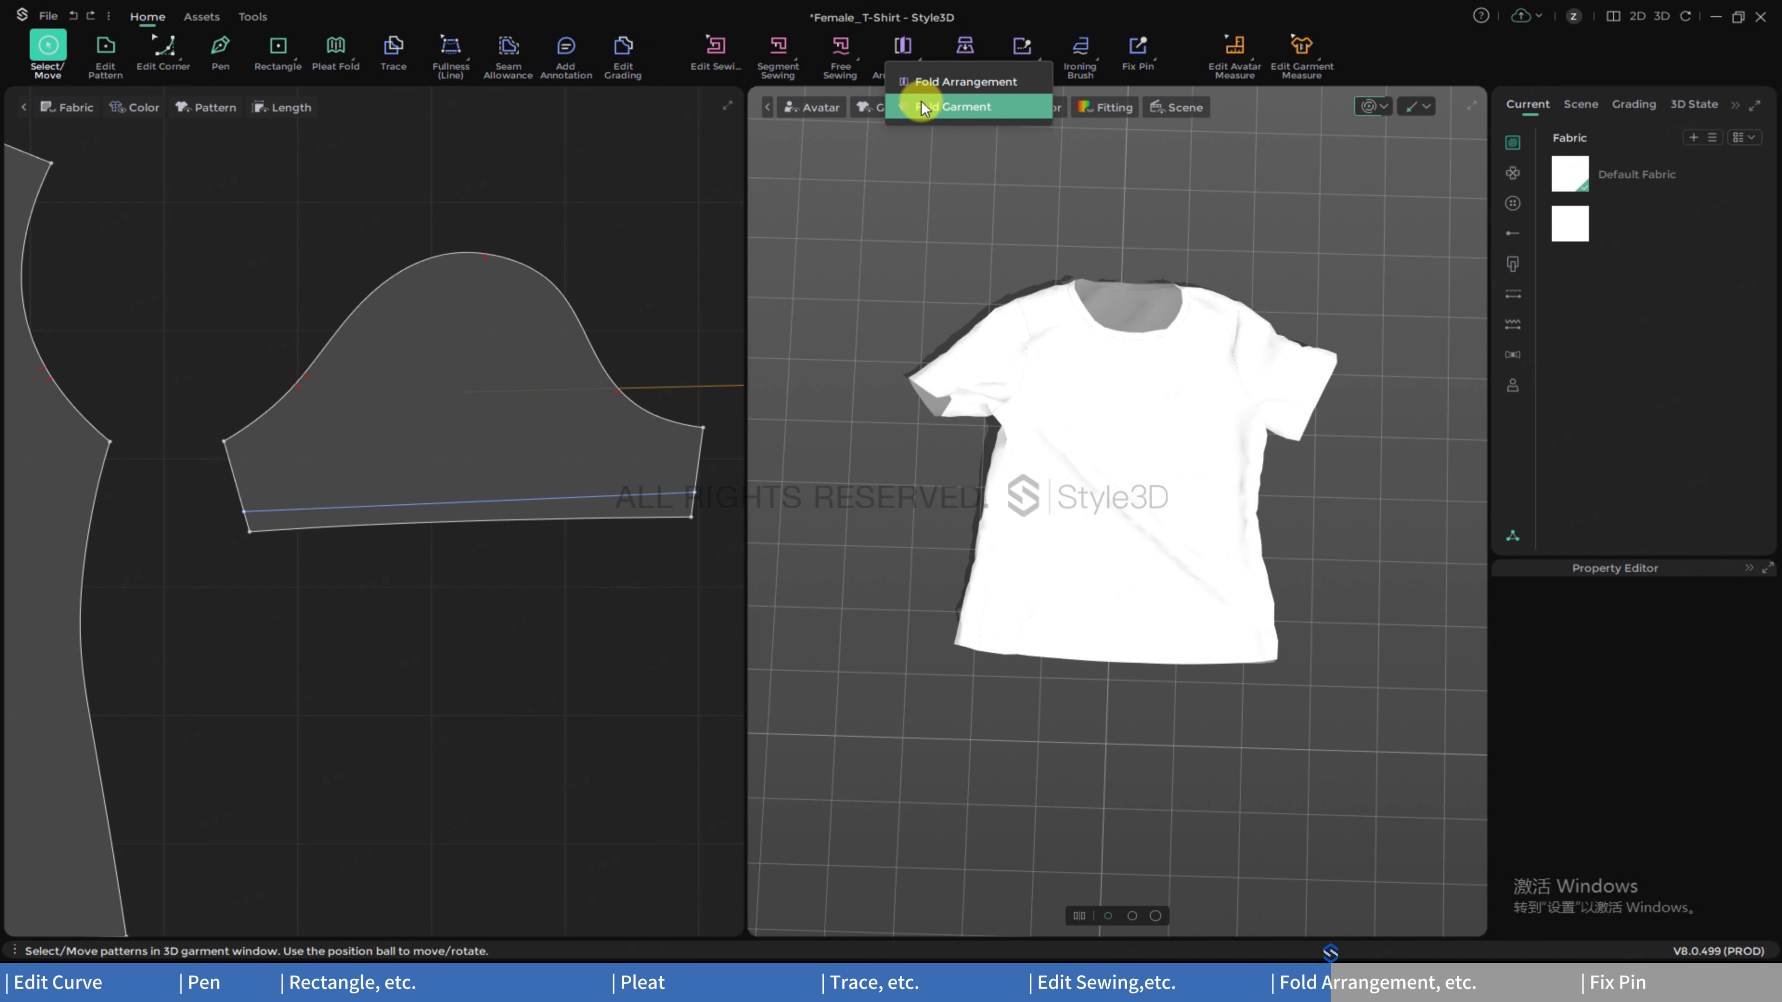
- Use Fold Garment to place a lengthwise folding line on the front piece of the flat T-shirt and try rotating its fold handles
{"action": "left_click", "coordinate": [921, 107]}
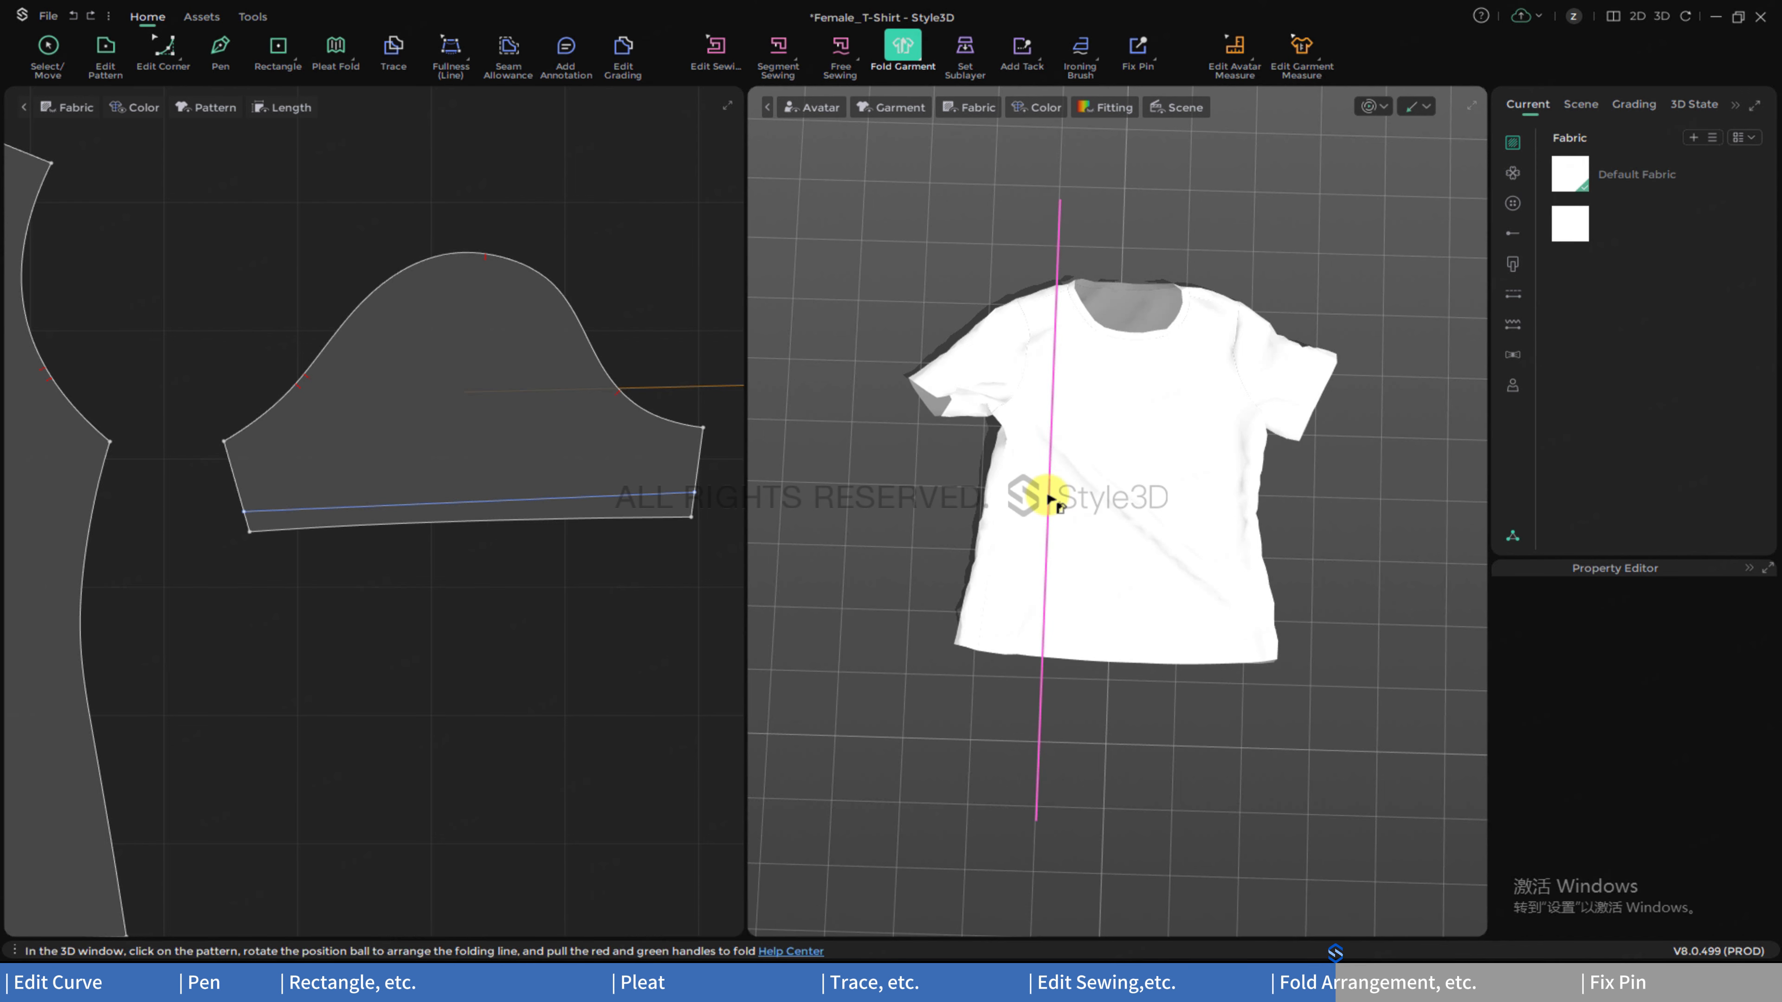
{"action": "left_click", "coordinate": [1050, 499]}
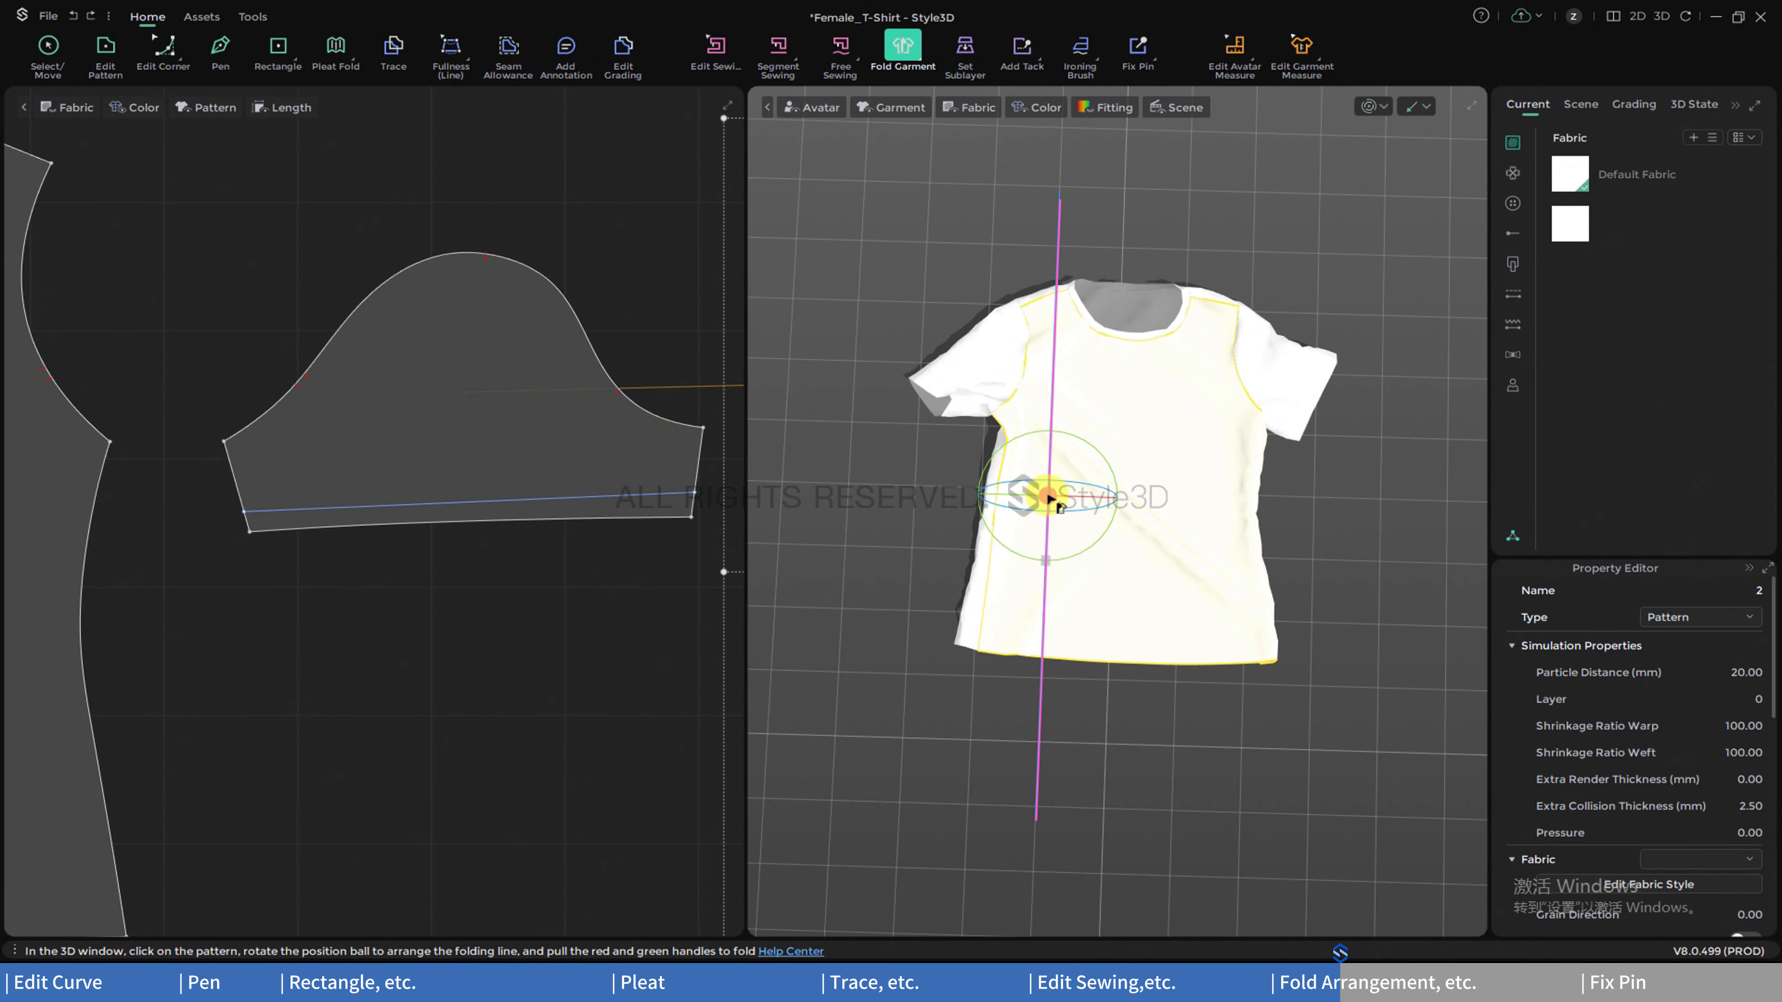
{"action": "right_click_drag", "start_coordinate": [1022, 490], "coordinate": [1032, 494]}
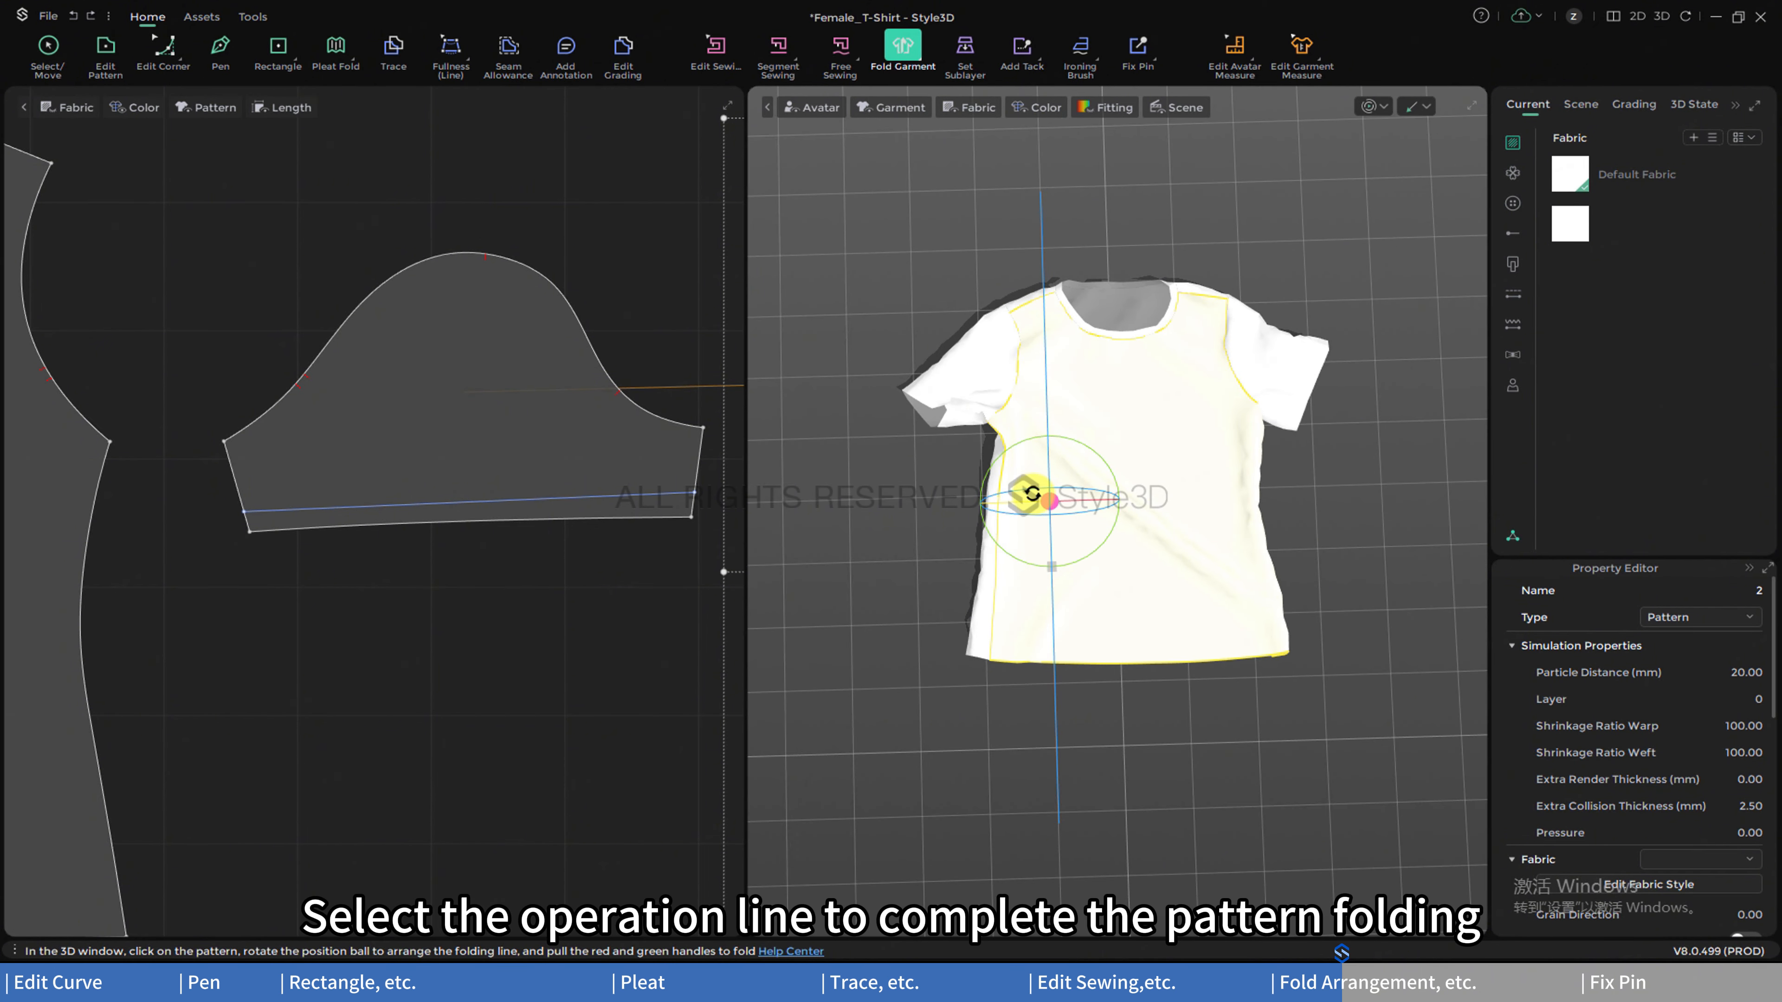
{"action": "left_click_drag", "start_coordinate": [1029, 494], "coordinate": [1068, 498]}
- Select all pattern pieces and place a lengthwise Fold Garment line through the whole T-shirt for folding
{"action": "scroll", "coordinate": [545, 546], "scroll_direction": "down", "scroll_amount": 10}
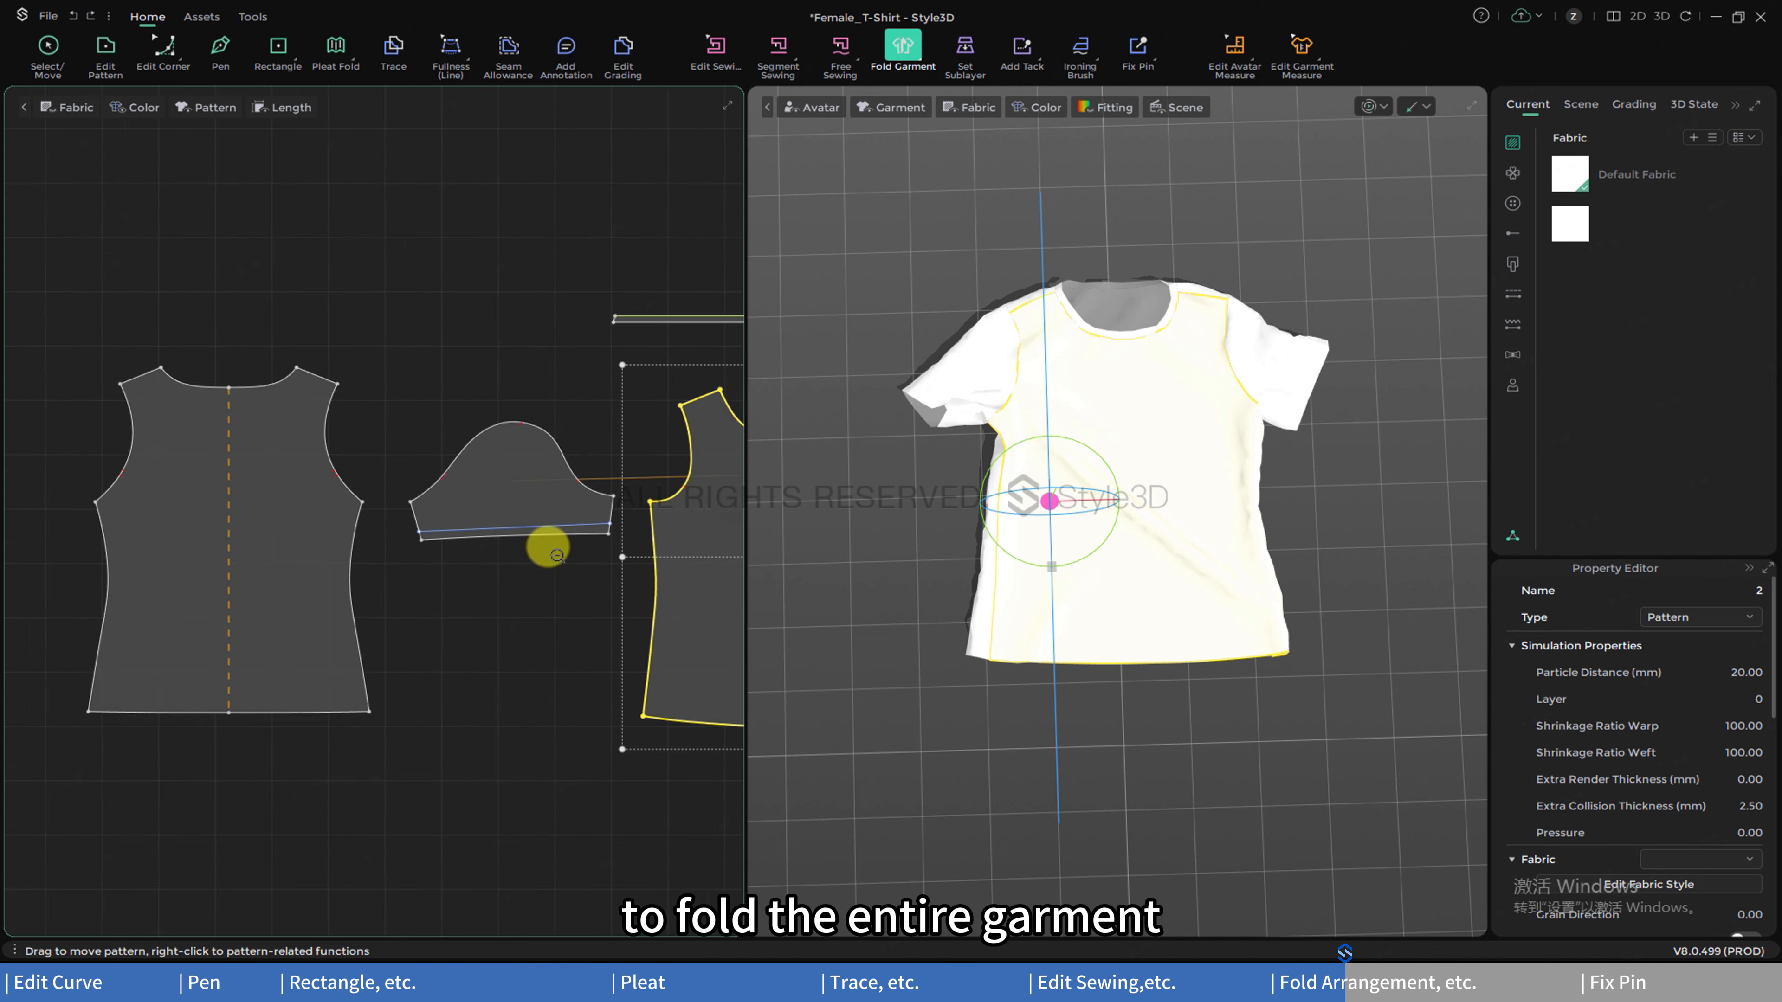
{"action": "left_click_drag", "start_coordinate": [674, 604], "coordinate": [378, 495]}
{"action": "left_click", "coordinate": [1058, 458]}
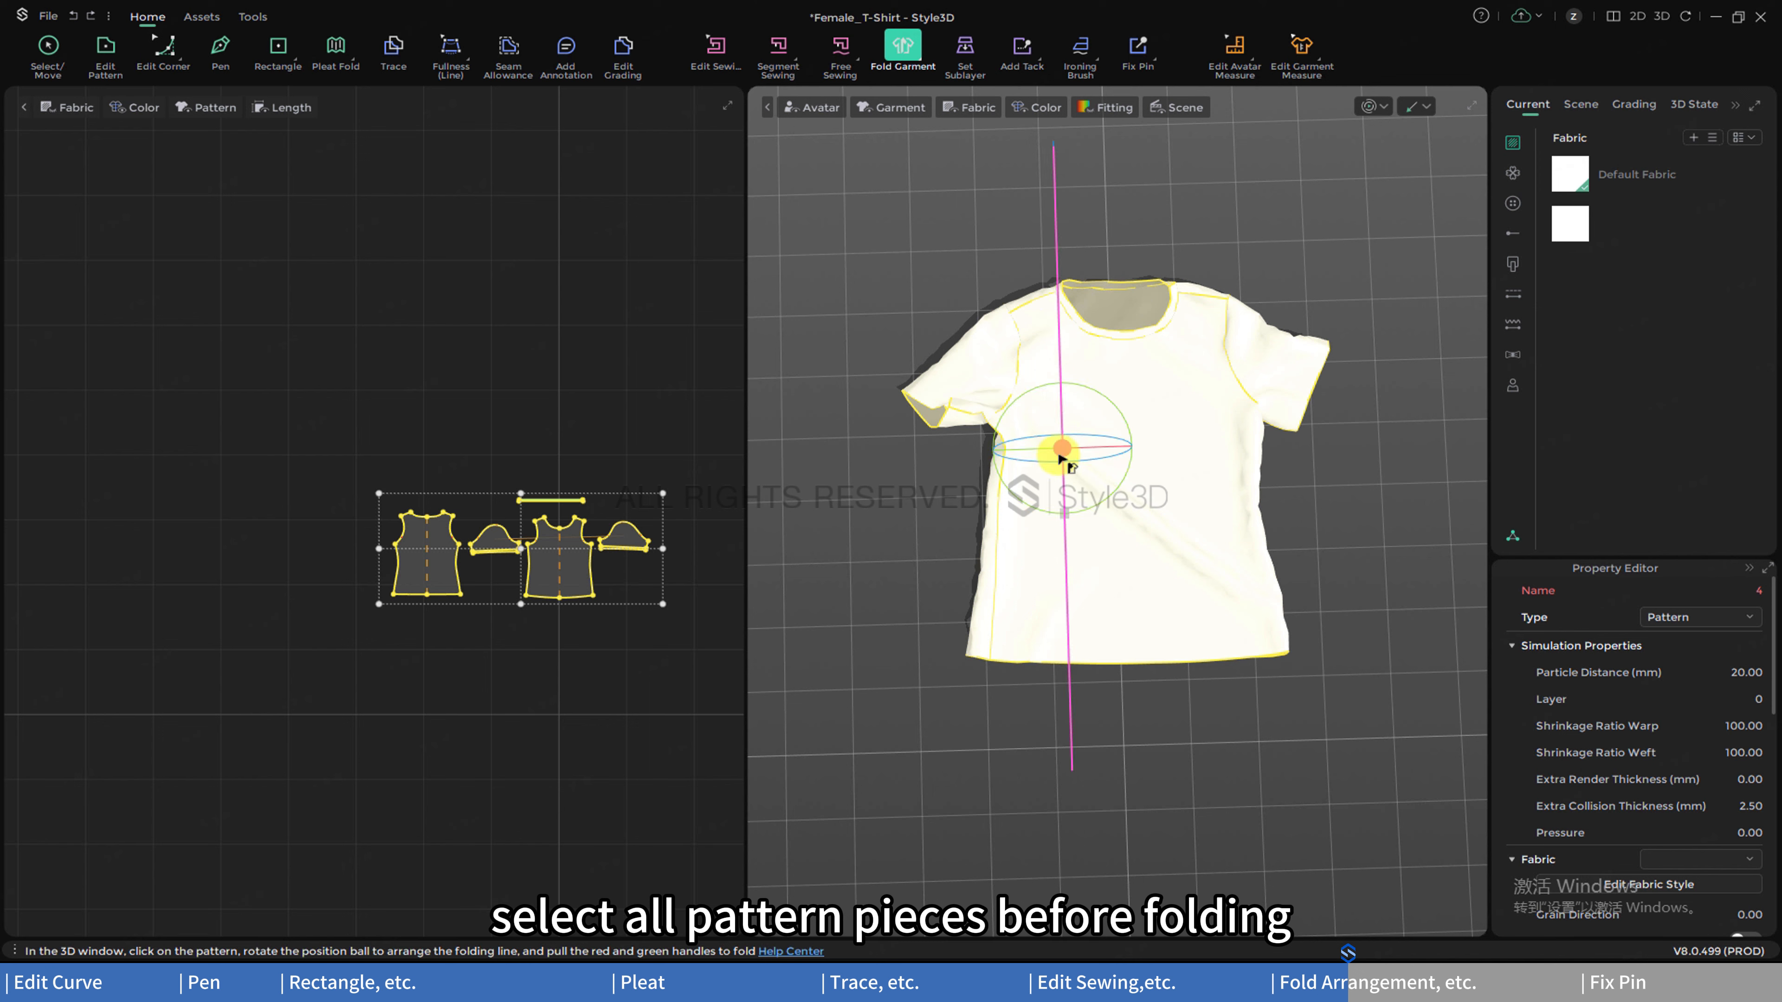
{"action": "mouse_move", "coordinate": [1042, 454]}
{"action": "left_mouse_down"}
{"action": "mouse_move", "coordinate": [1106, 454]}
{"action": "mouse_move", "coordinate": [1018, 456]}
{"action": "mouse_move", "coordinate": [1037, 463]}
{"action": "left_mouse_up"}
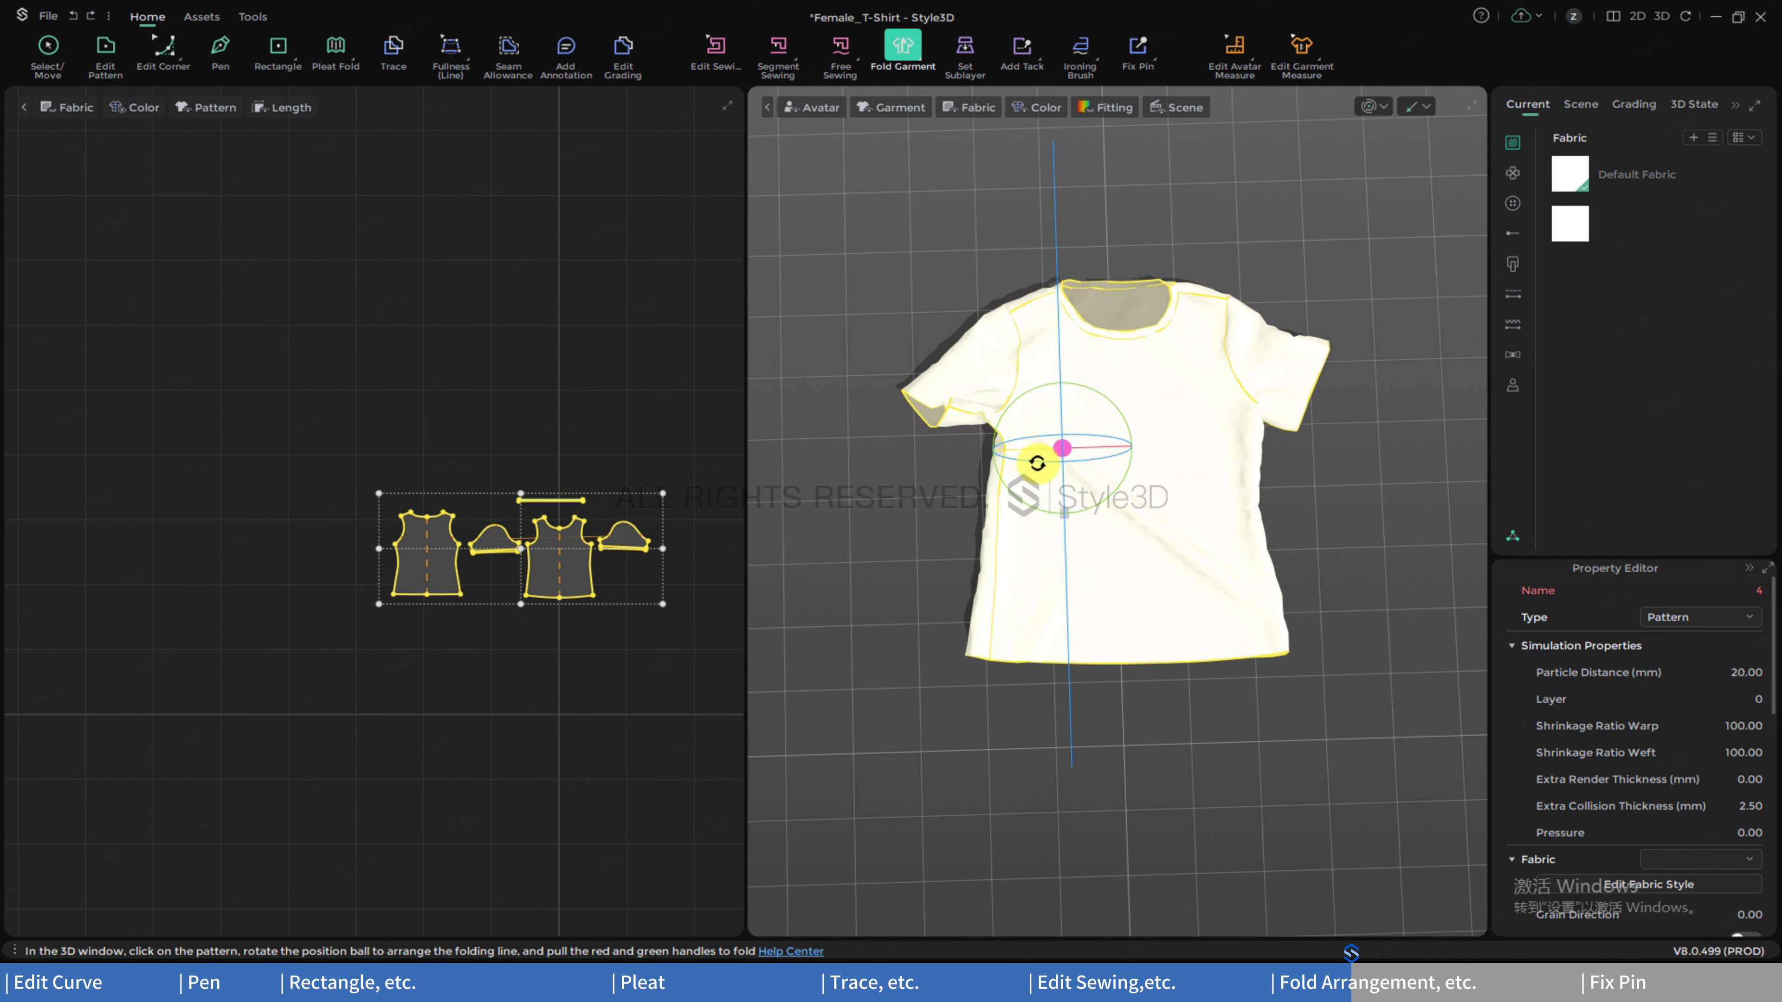
- Examine the two layers at the left-hand sleeve's cuff, selecting the sleeve piece and its lining piece in turn
{"action": "left_click", "coordinate": [965, 49]}
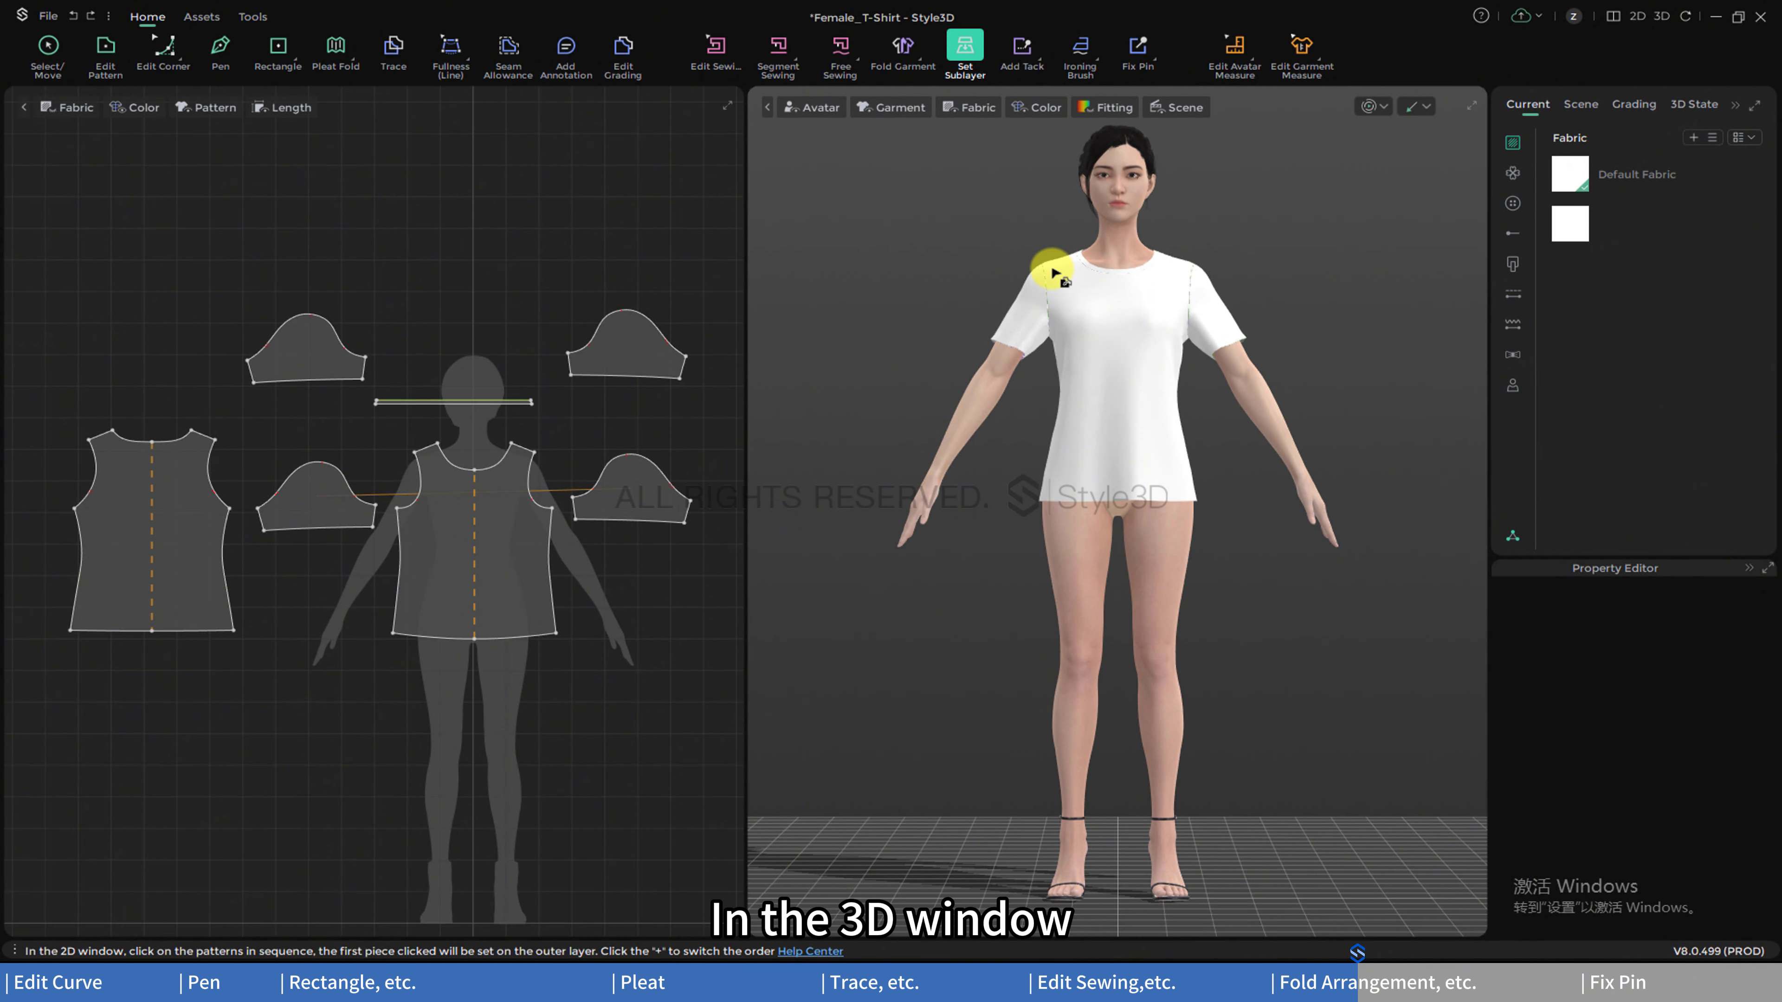
{"action": "middle_click_drag", "start_coordinate": [1054, 271], "coordinate": [1114, 374]}
{"action": "scroll", "coordinate": [1114, 374], "scroll_direction": "up", "scroll_amount": 12}
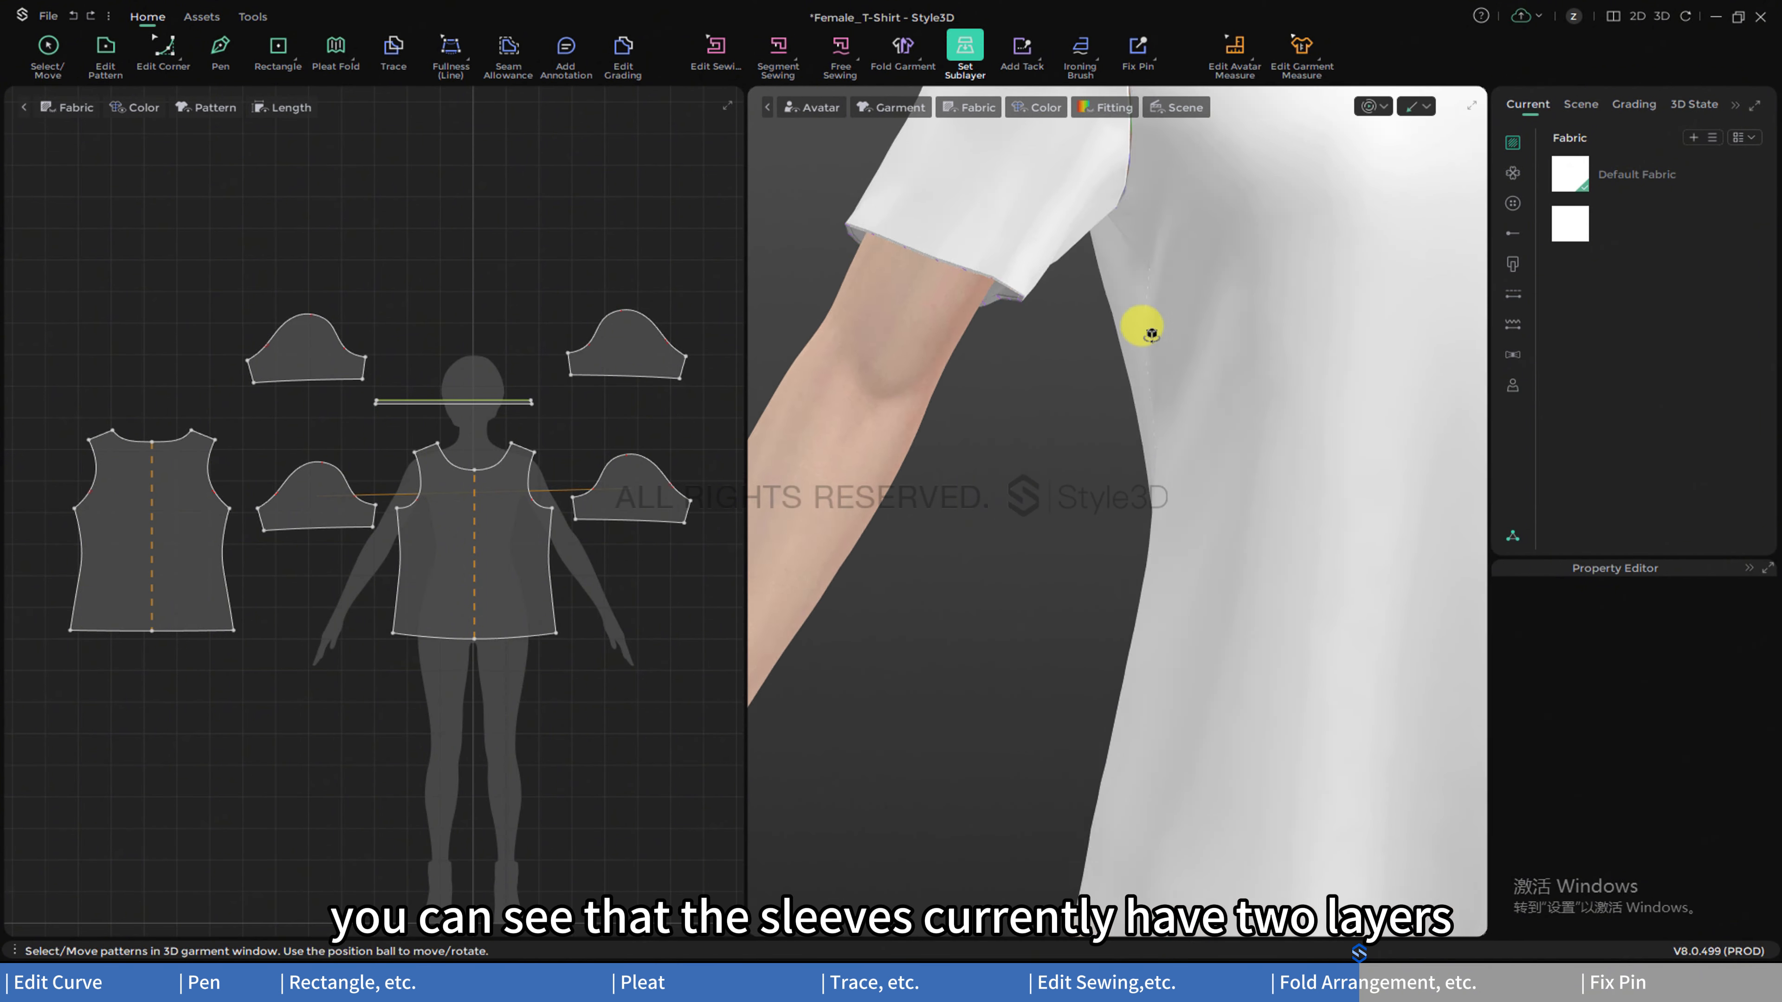
{"action": "right_click_drag", "start_coordinate": [1215, 320], "coordinate": [1194, 325]}
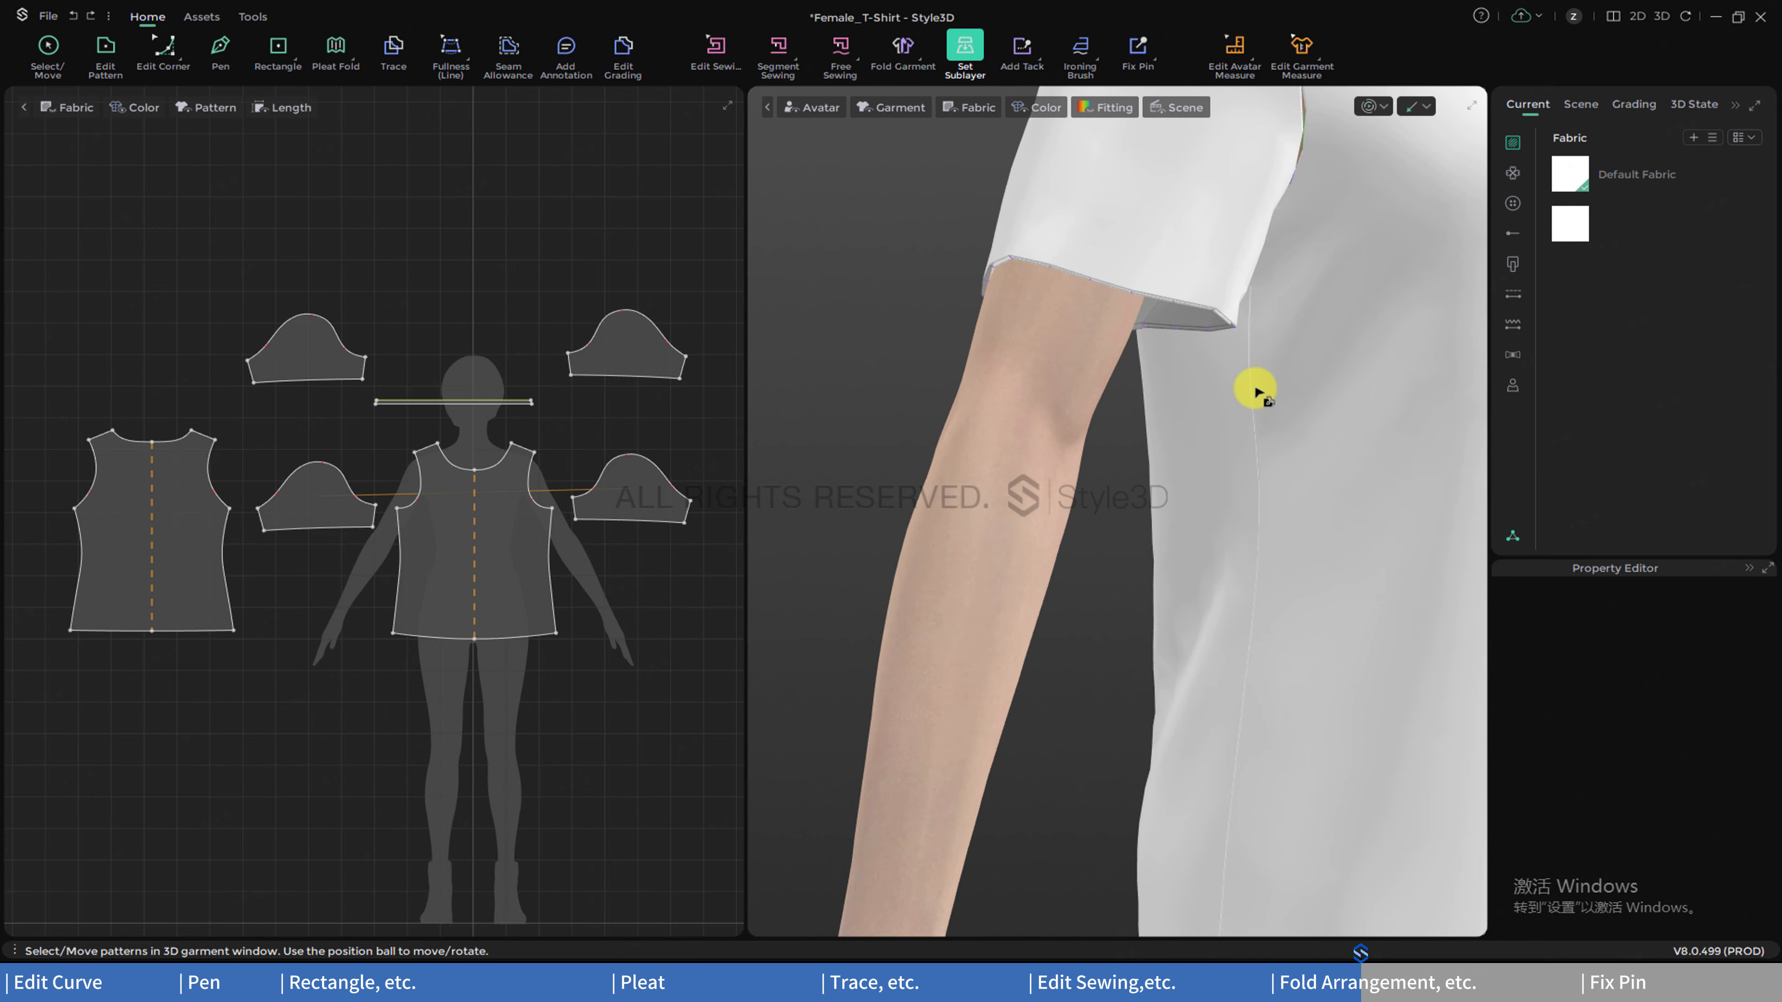
{"action": "right_click_drag", "start_coordinate": [1252, 390], "coordinate": [1254, 383]}
{"action": "key", "text": "a"}
{"action": "left_click", "coordinate": [310, 505]}
{"action": "left_click", "coordinate": [291, 347]}
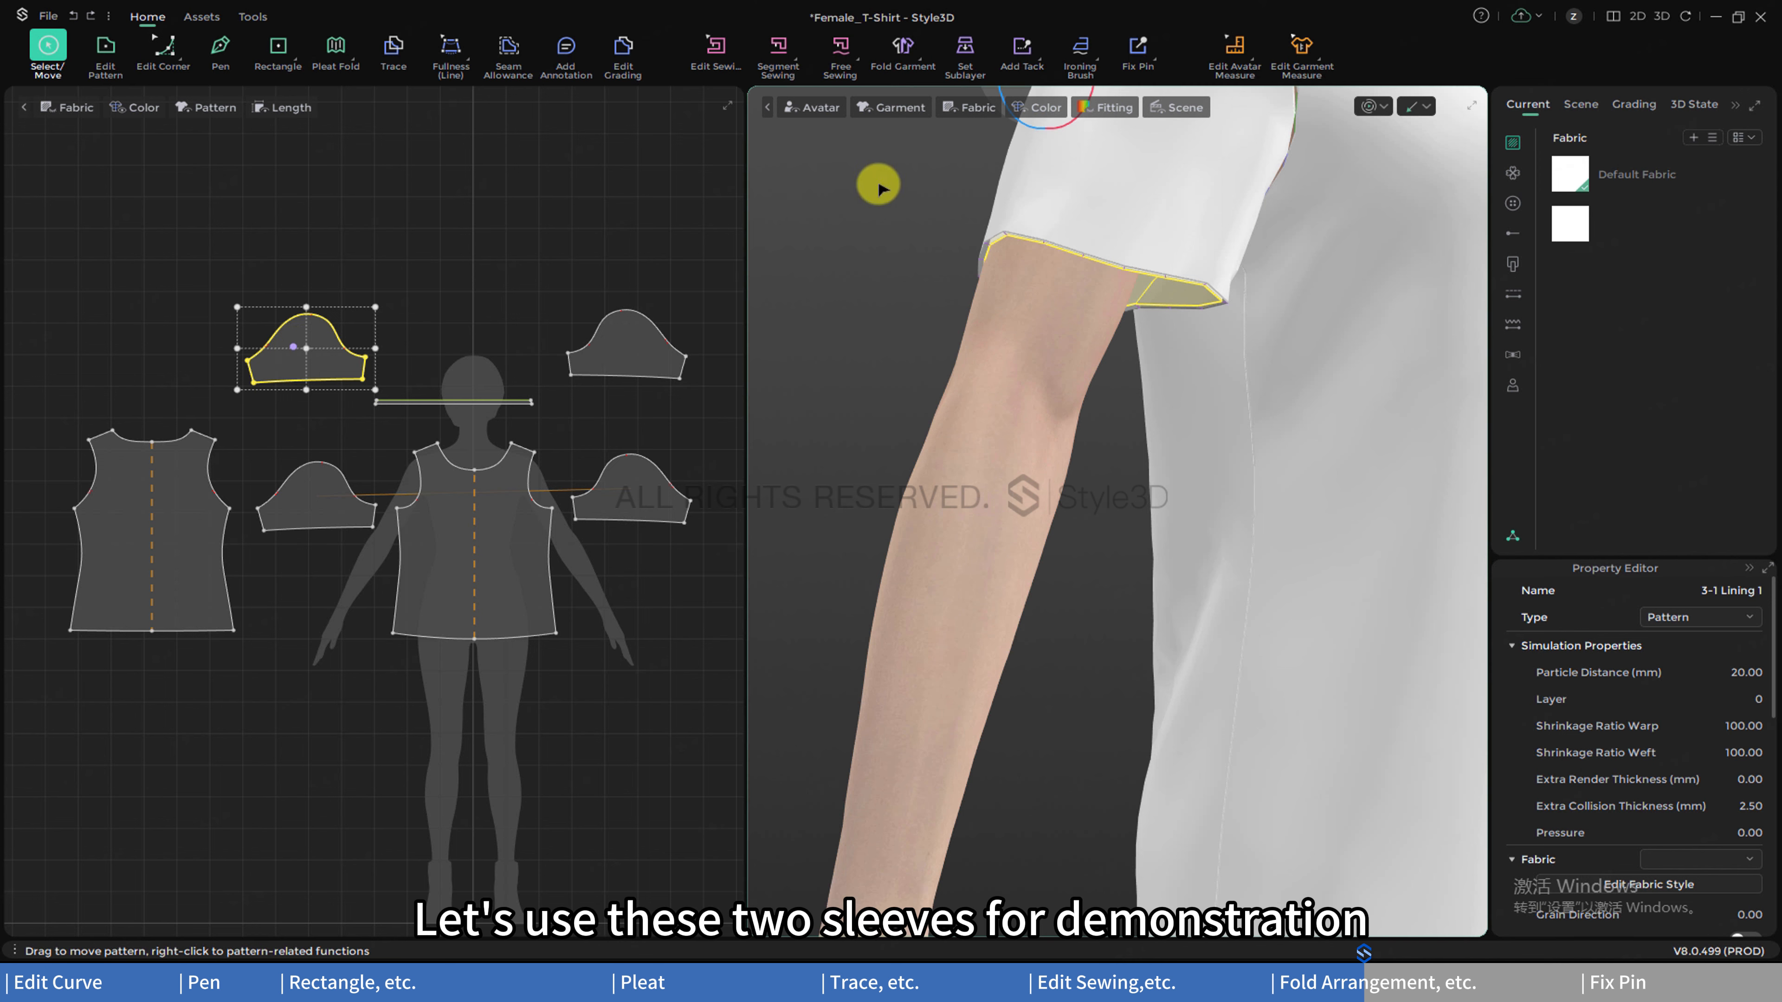
- Use Set Sublayer to link the left-hand sleeve's lining piece to the sleeve piece below it, and simulate the garment
{"action": "left_click", "coordinate": [972, 50]}
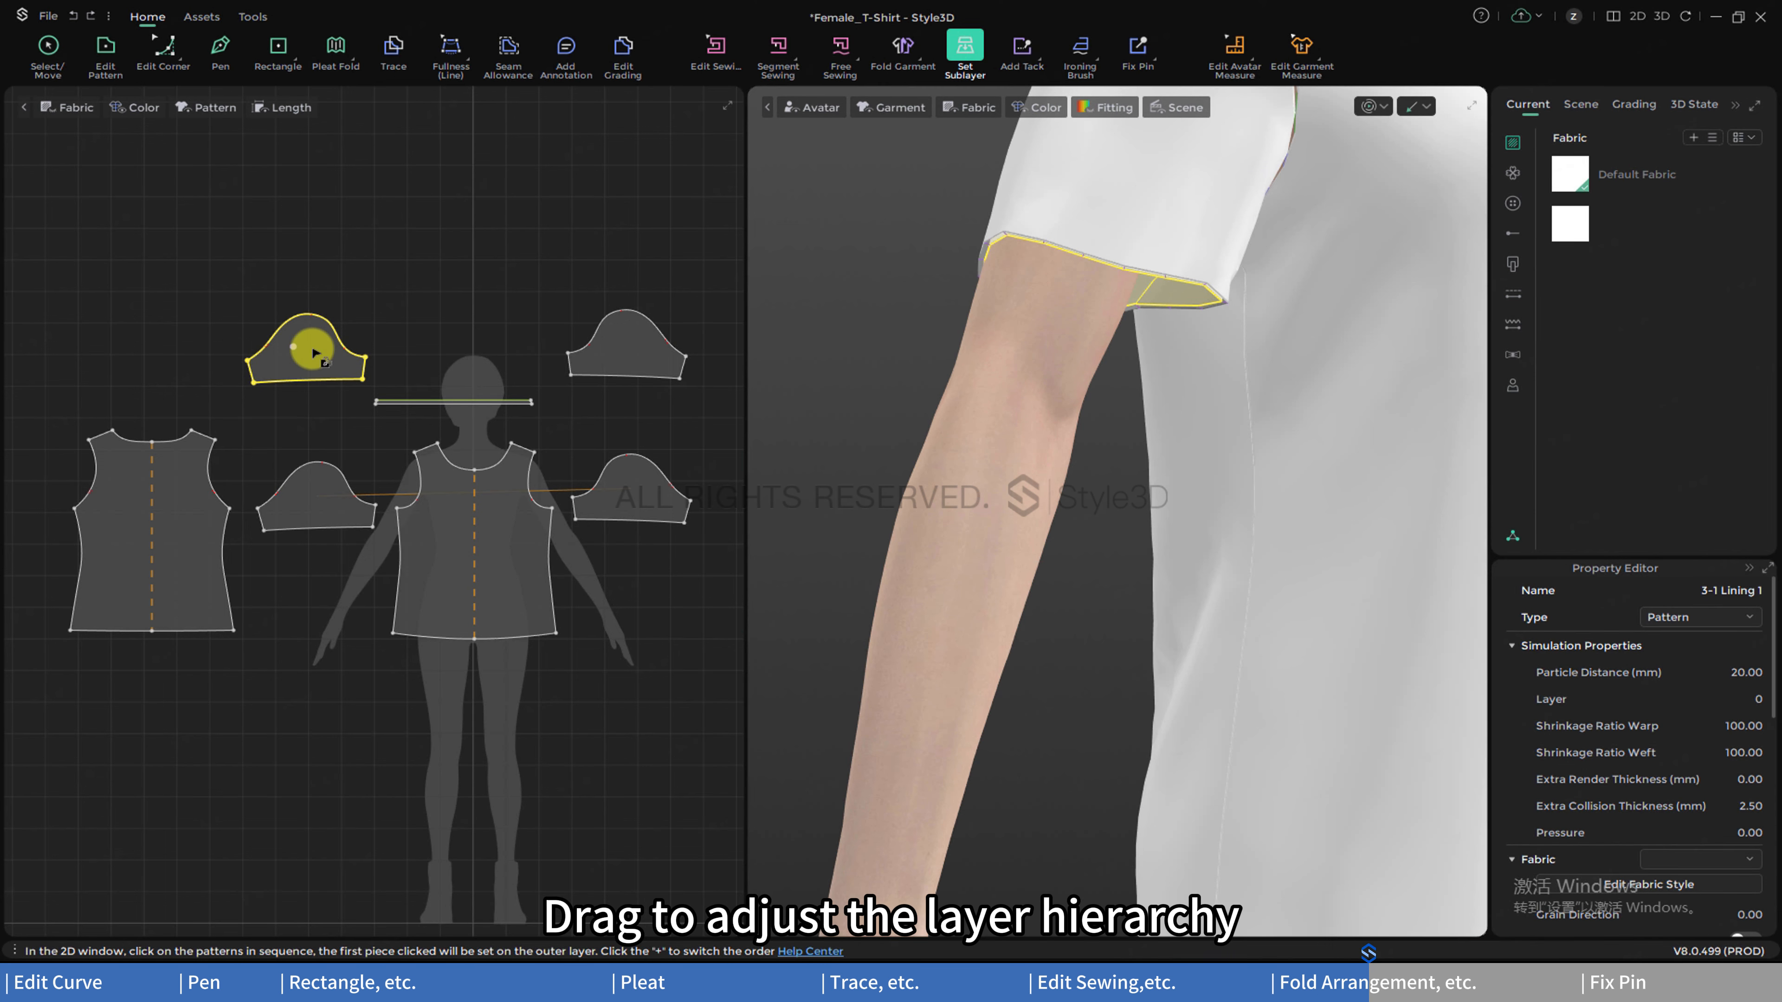
{"action": "left_click_drag", "start_coordinate": [309, 356], "coordinate": [309, 486]}
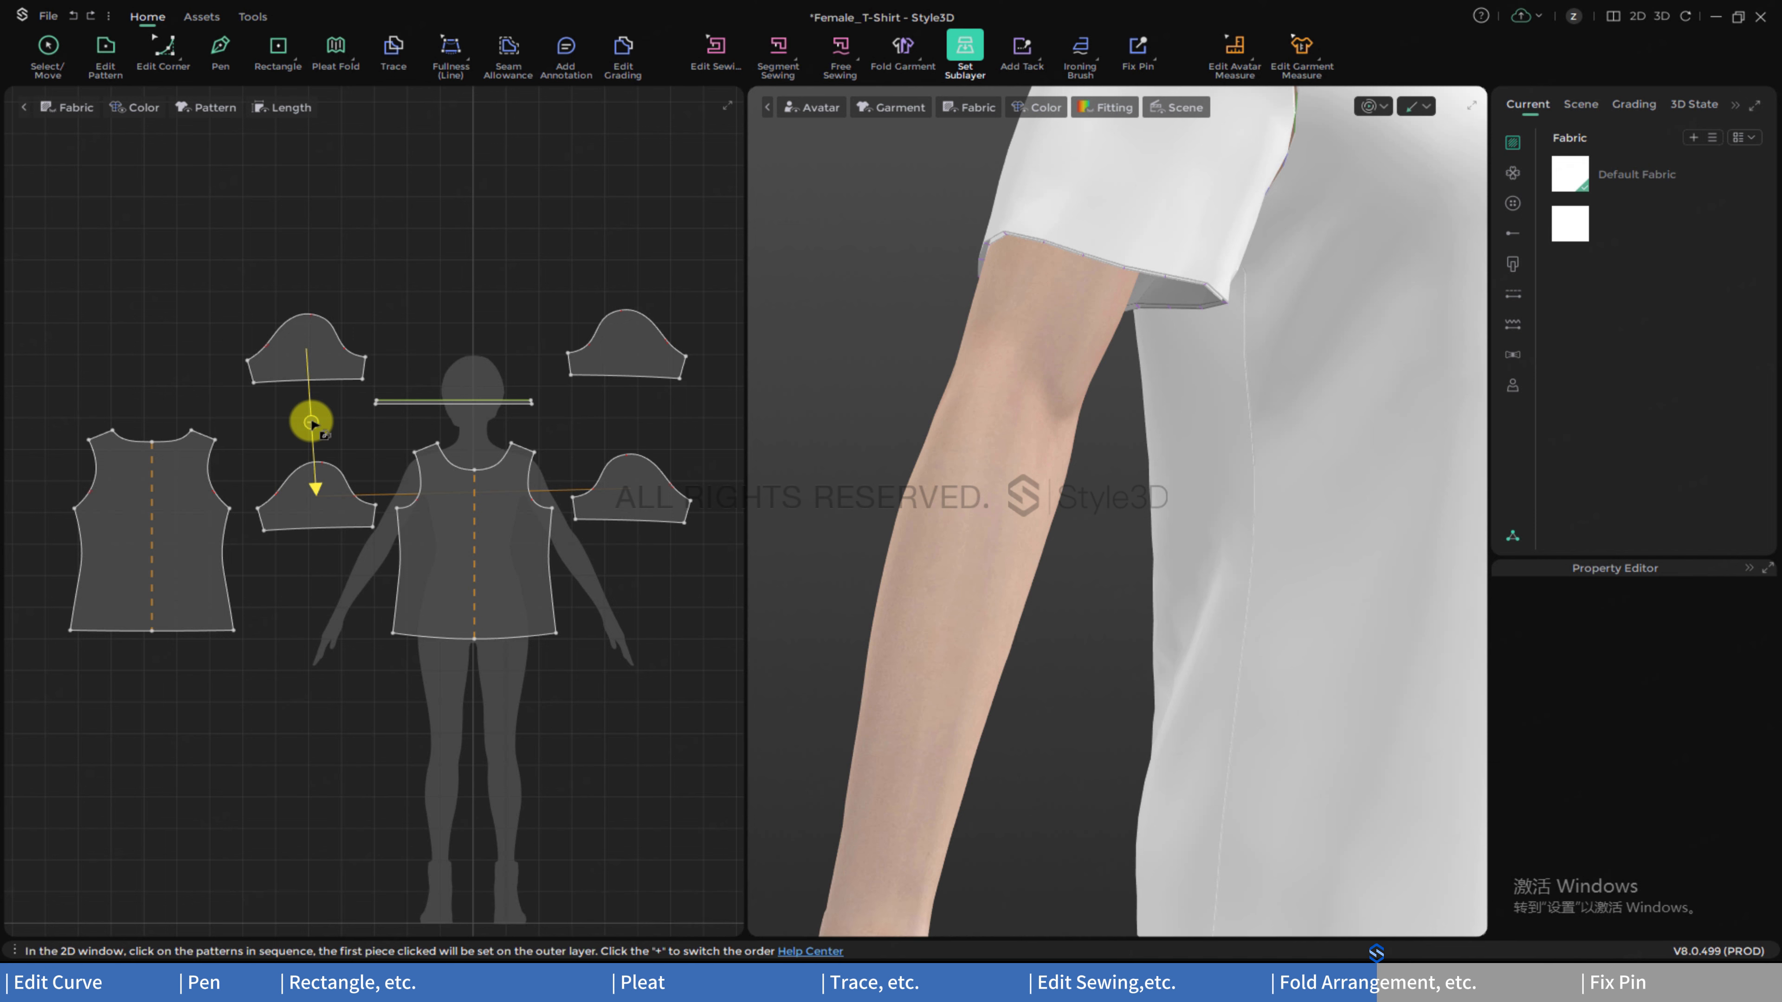
{"action": "key", "text": "space"}
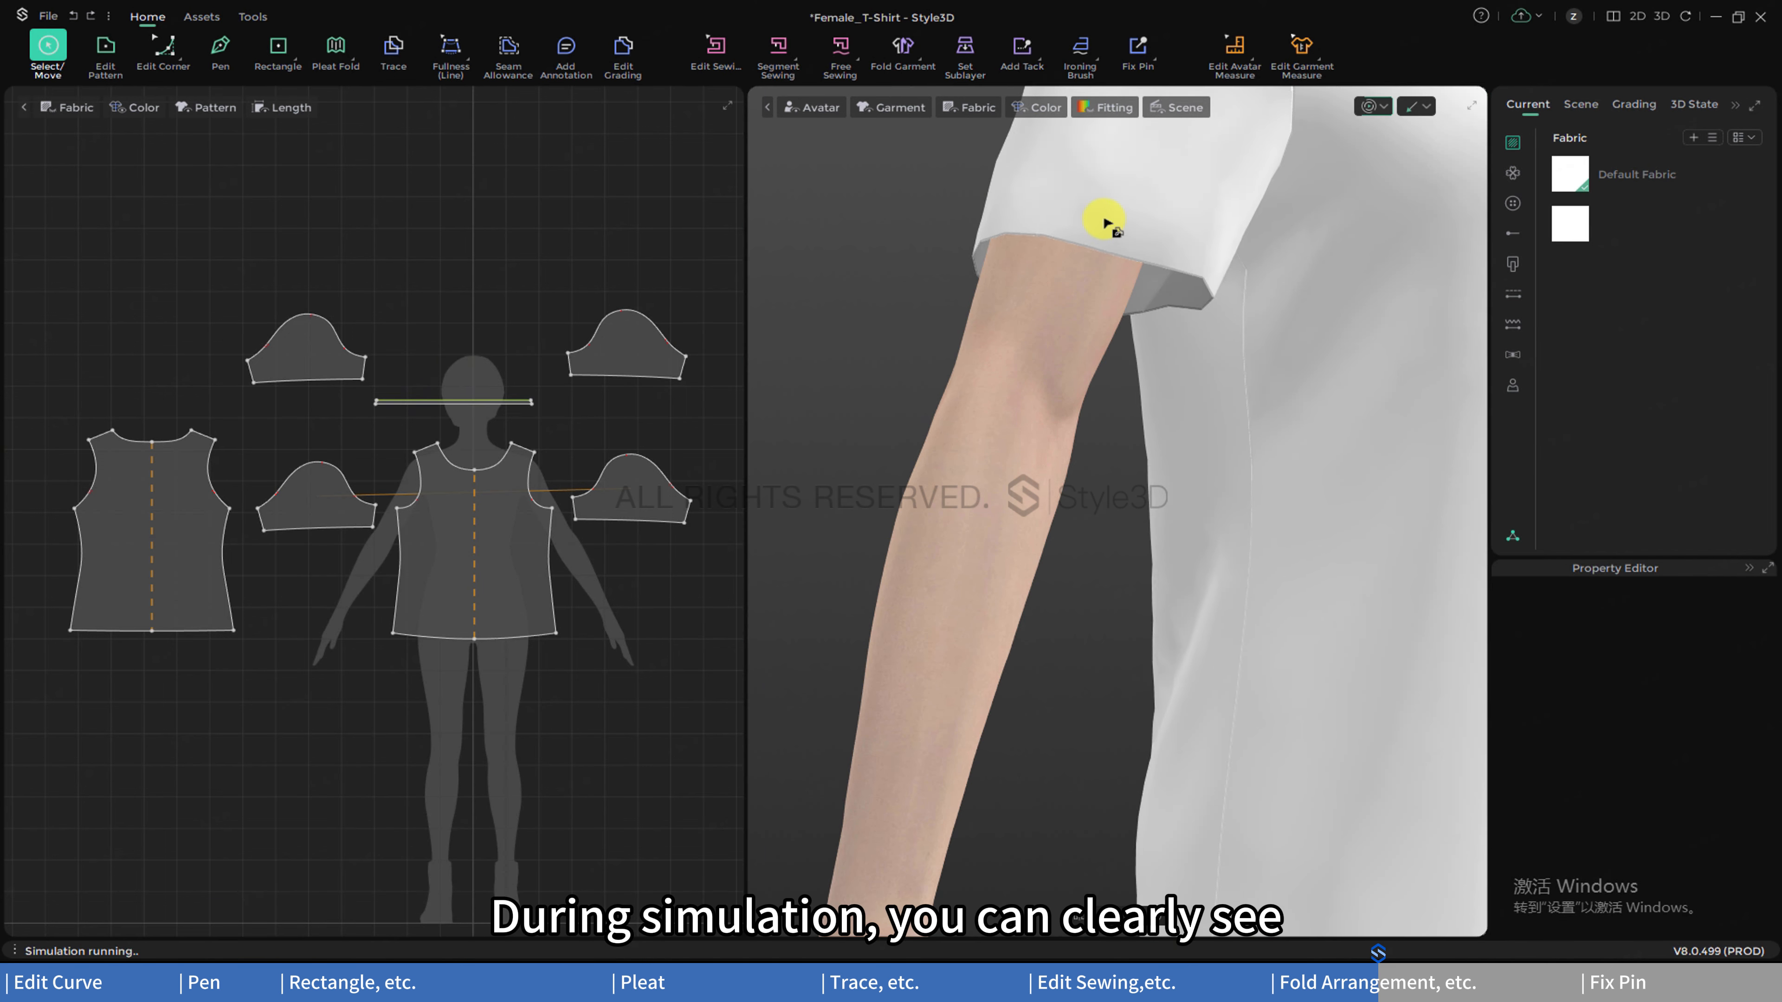
{"action": "scroll", "coordinate": [1175, 216], "scroll_direction": "down", "scroll_amount": 2}
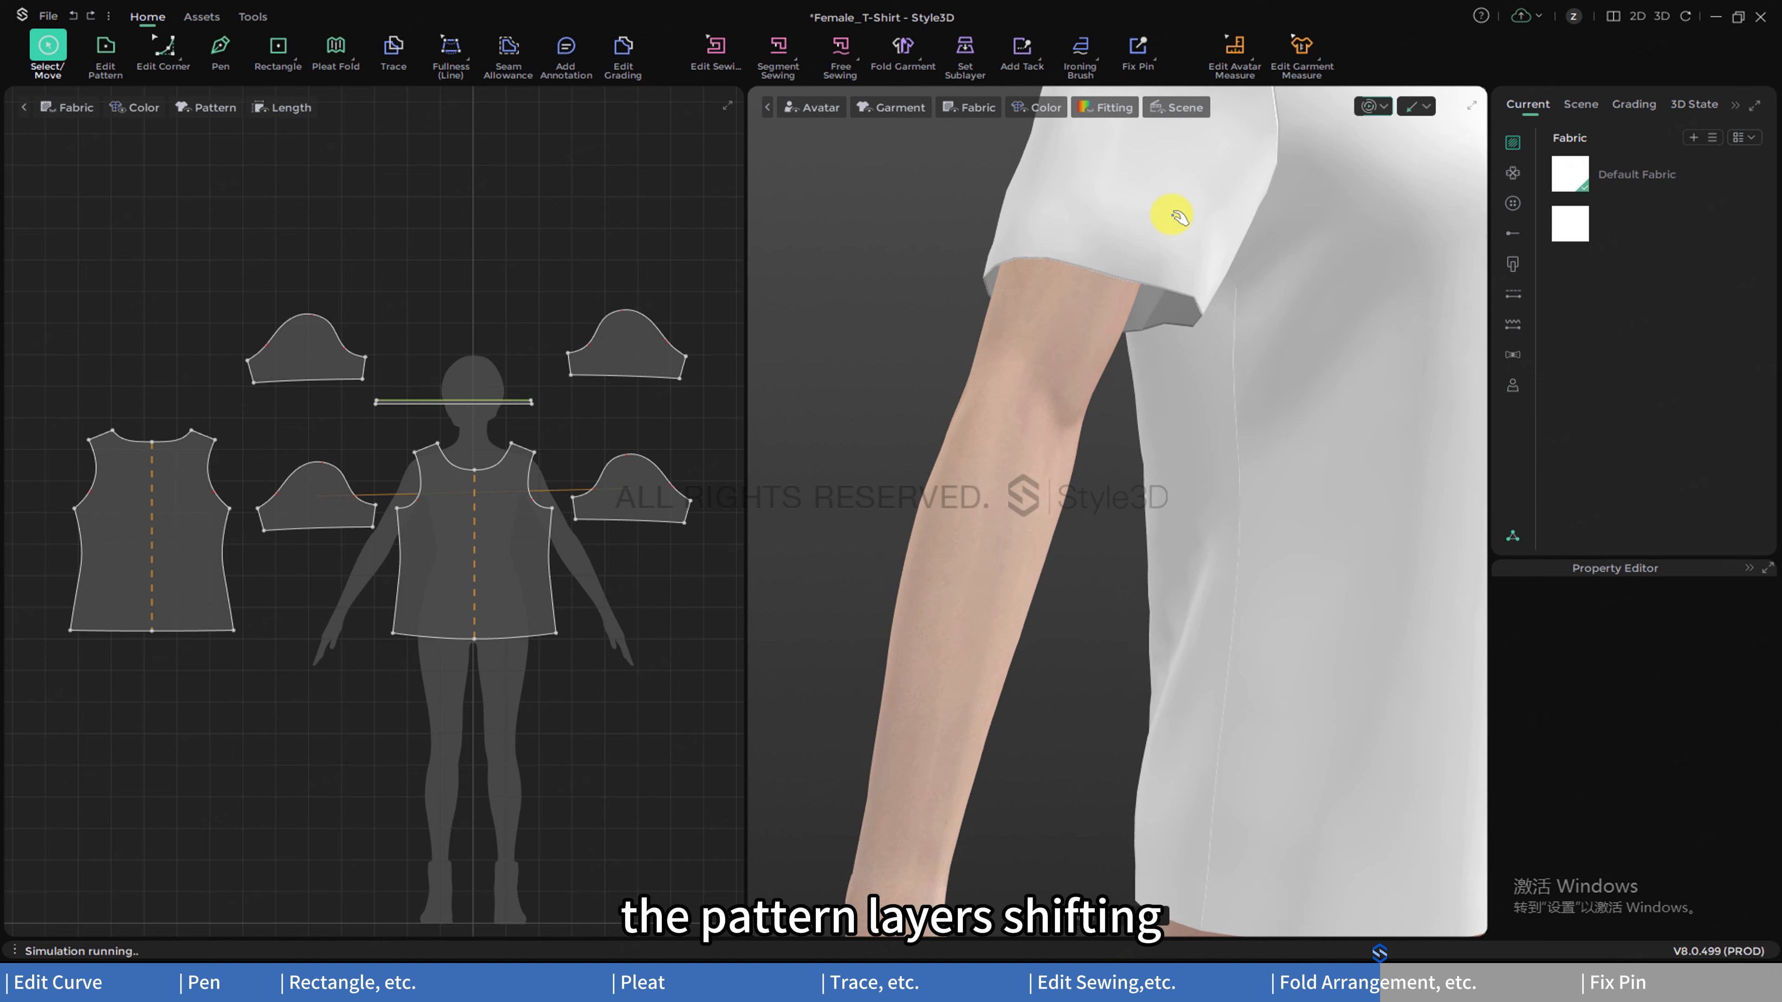
{"action": "middle_click_drag", "start_coordinate": [1224, 197], "coordinate": [1052, 379]}
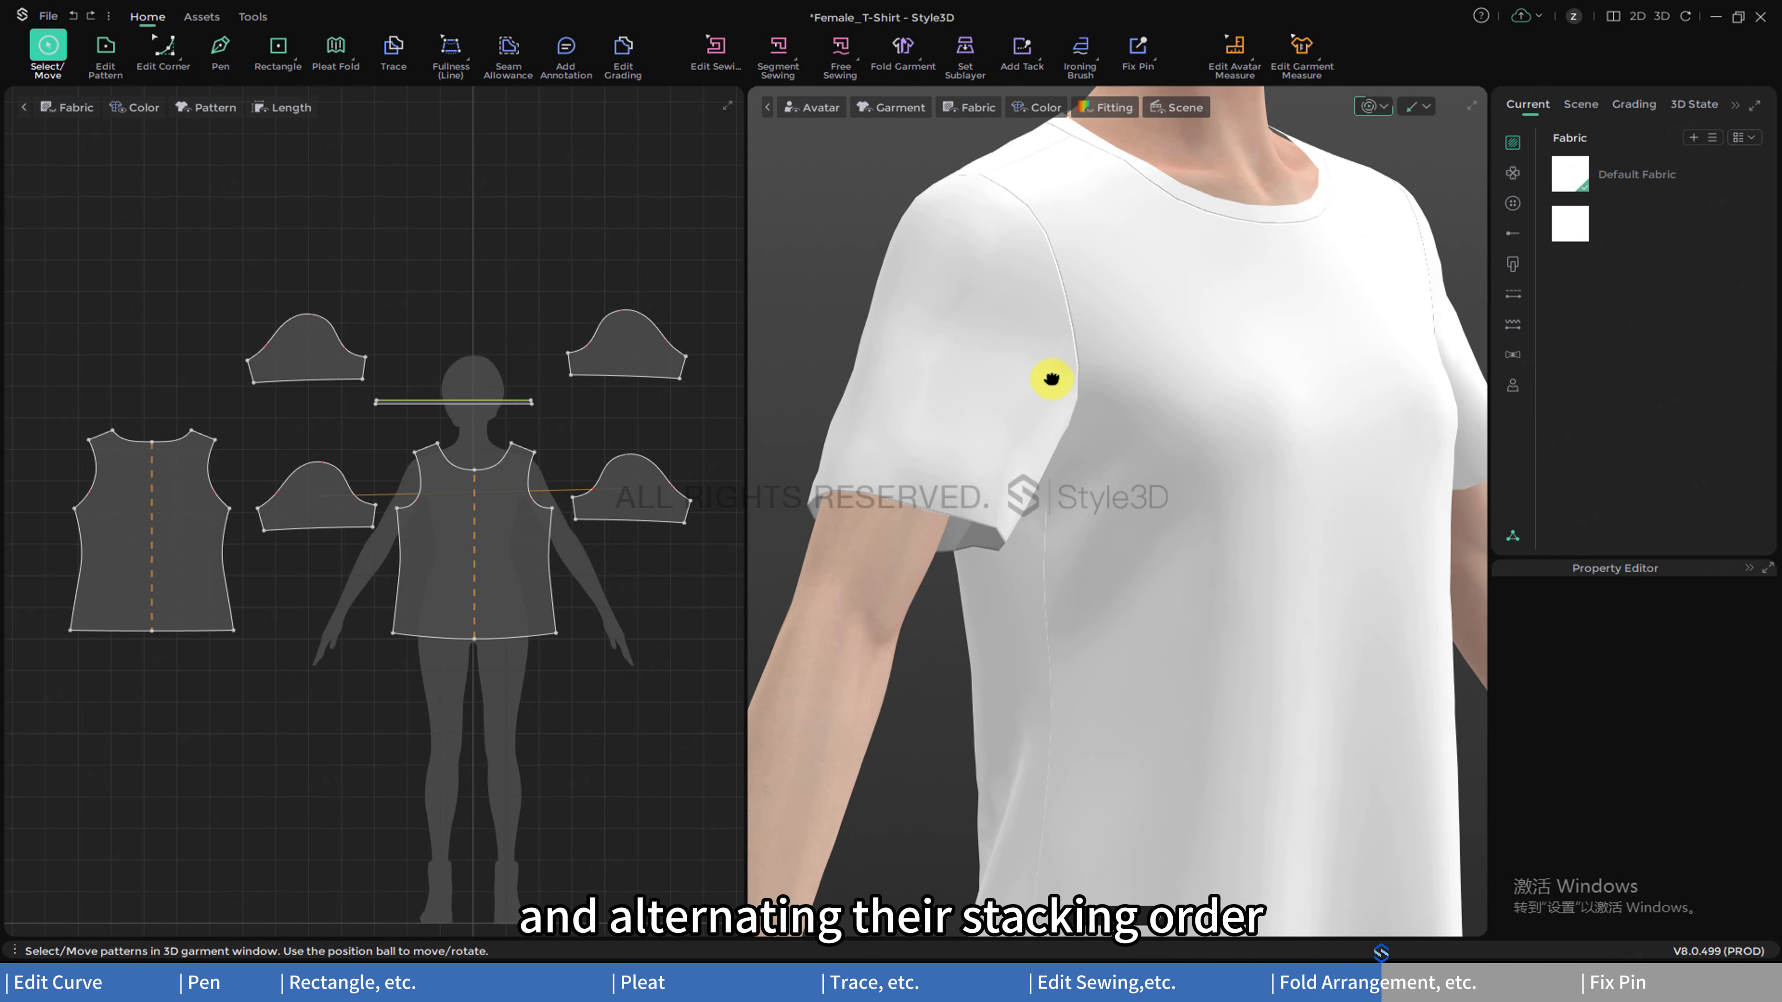
- Add two tacks on the front piece, one about 11.74 cm long in the 2D pattern and one on the 3D garment, and toggle simulation
{"action": "left_click", "coordinate": [1023, 46]}
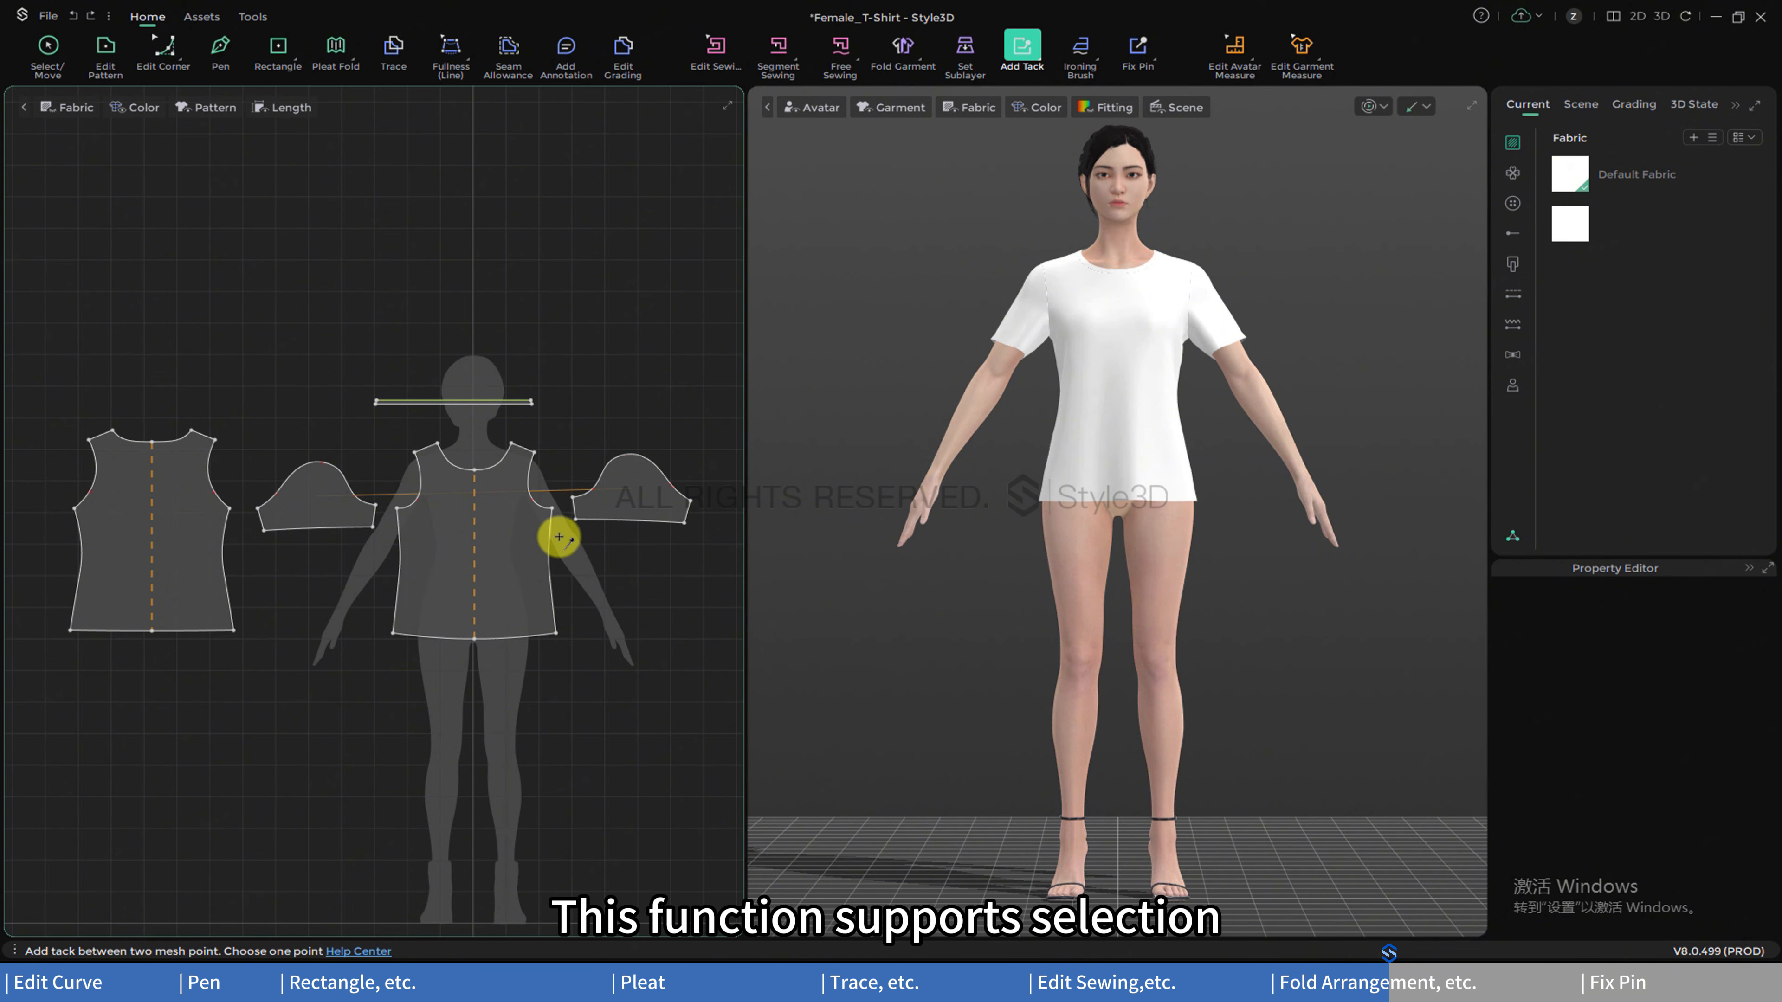
{"action": "left_click", "coordinate": [538, 536]}
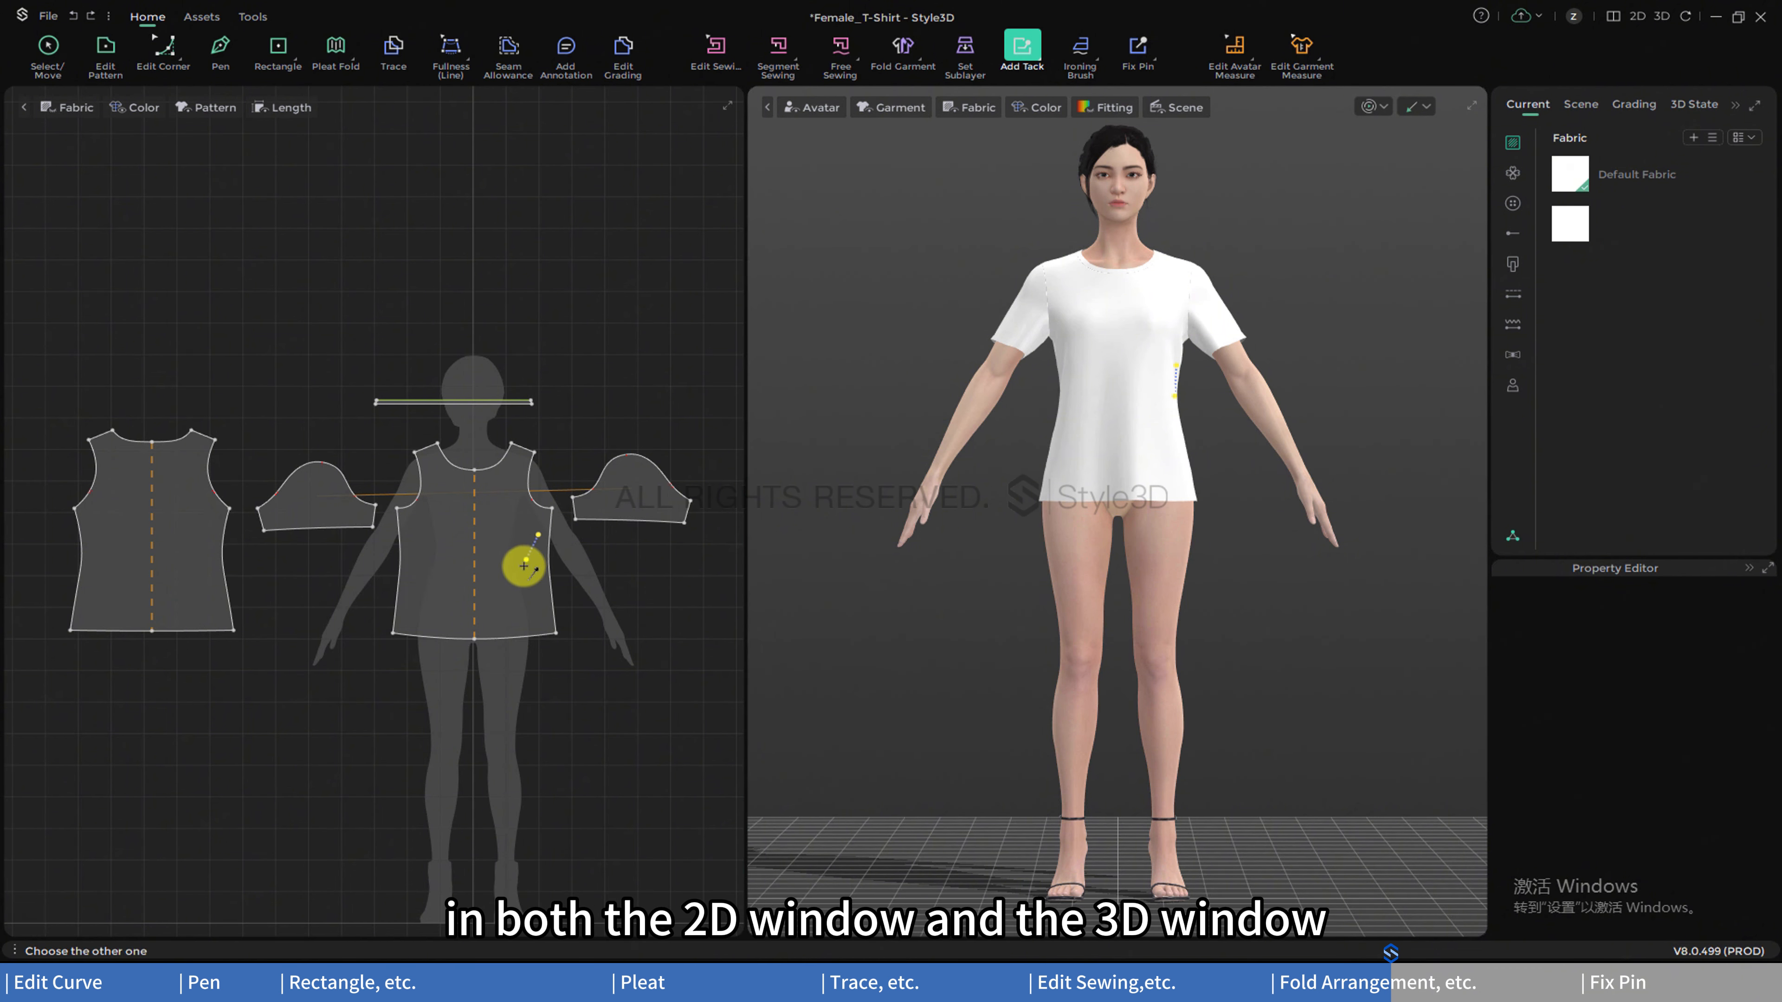
{"action": "left_click", "coordinate": [522, 567]}
{"action": "left_click", "coordinate": [1080, 389]}
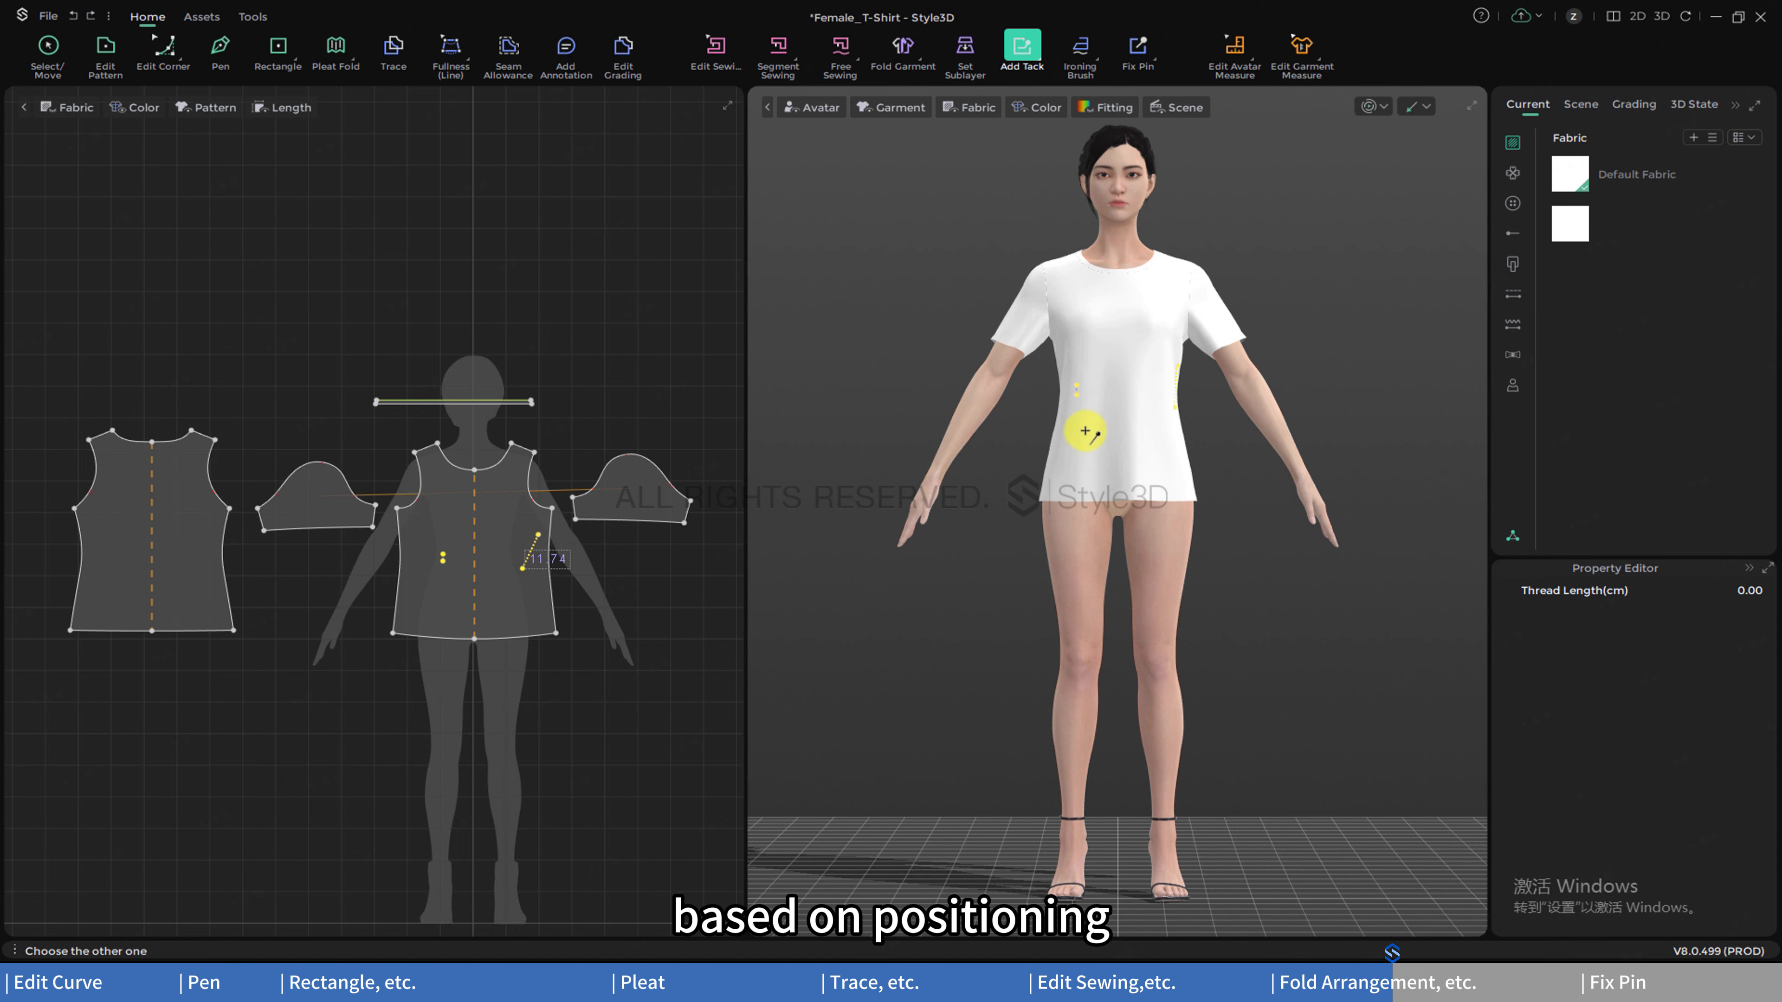
{"action": "left_click", "coordinate": [1093, 447]}
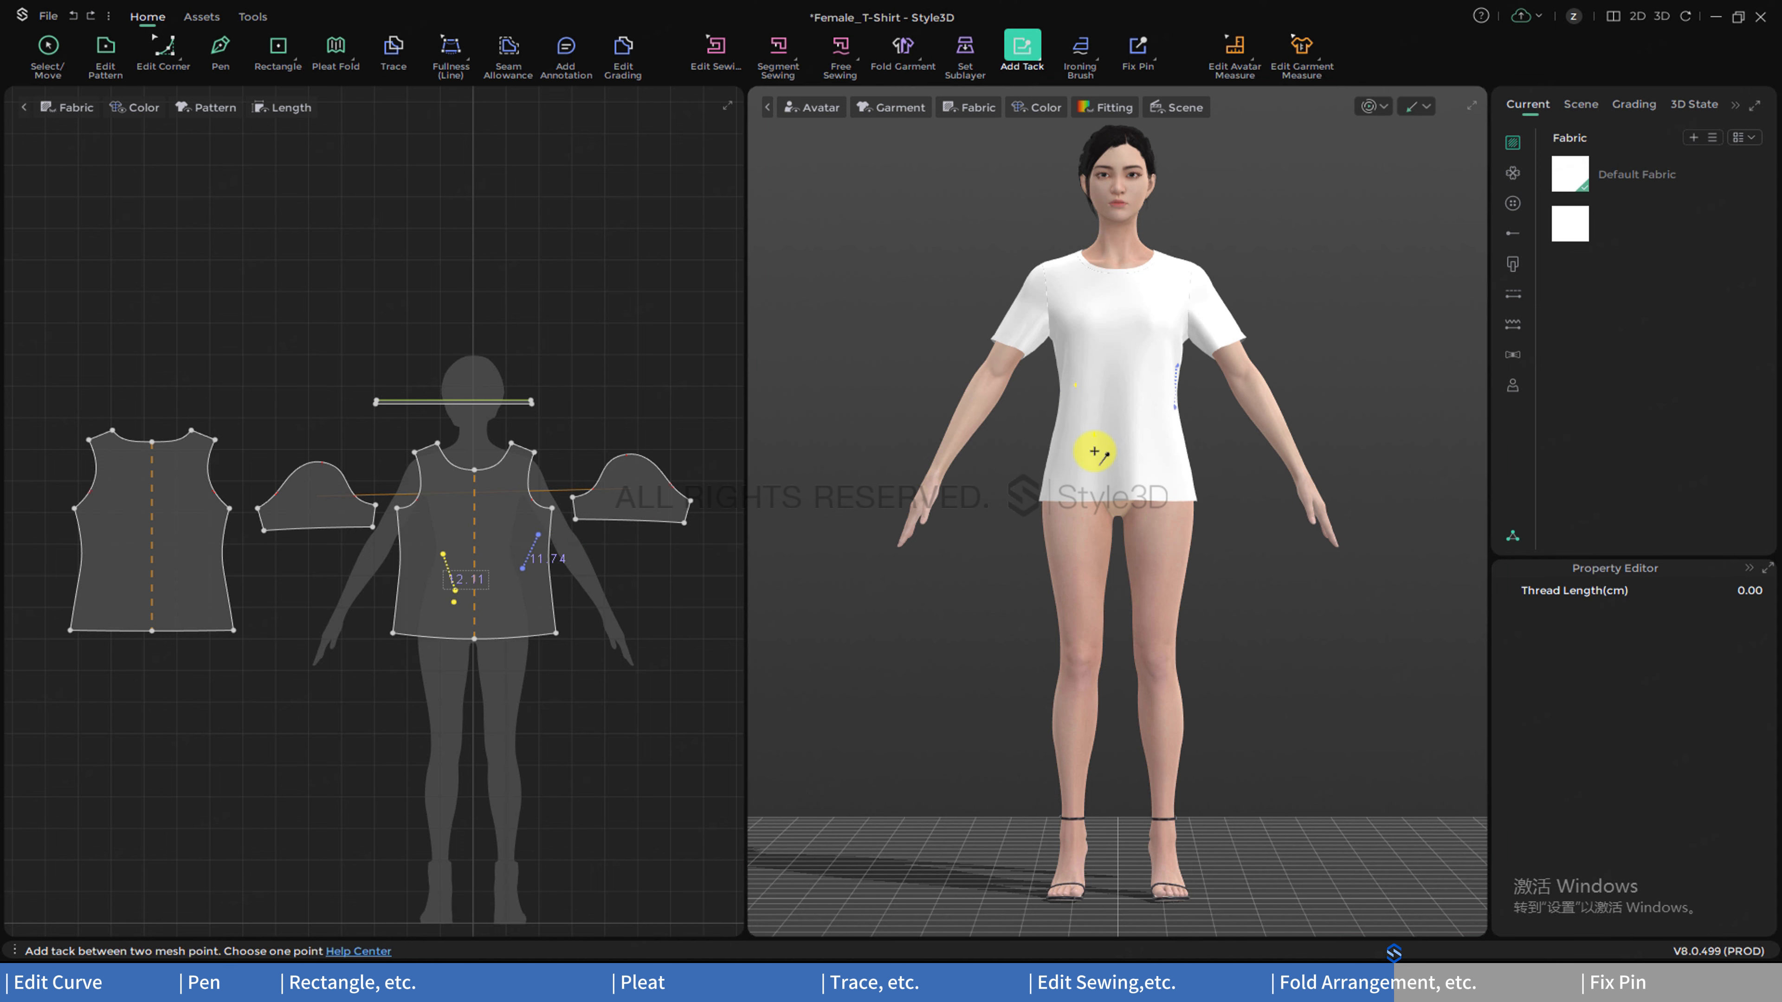
{"action": "key", "text": "space"}
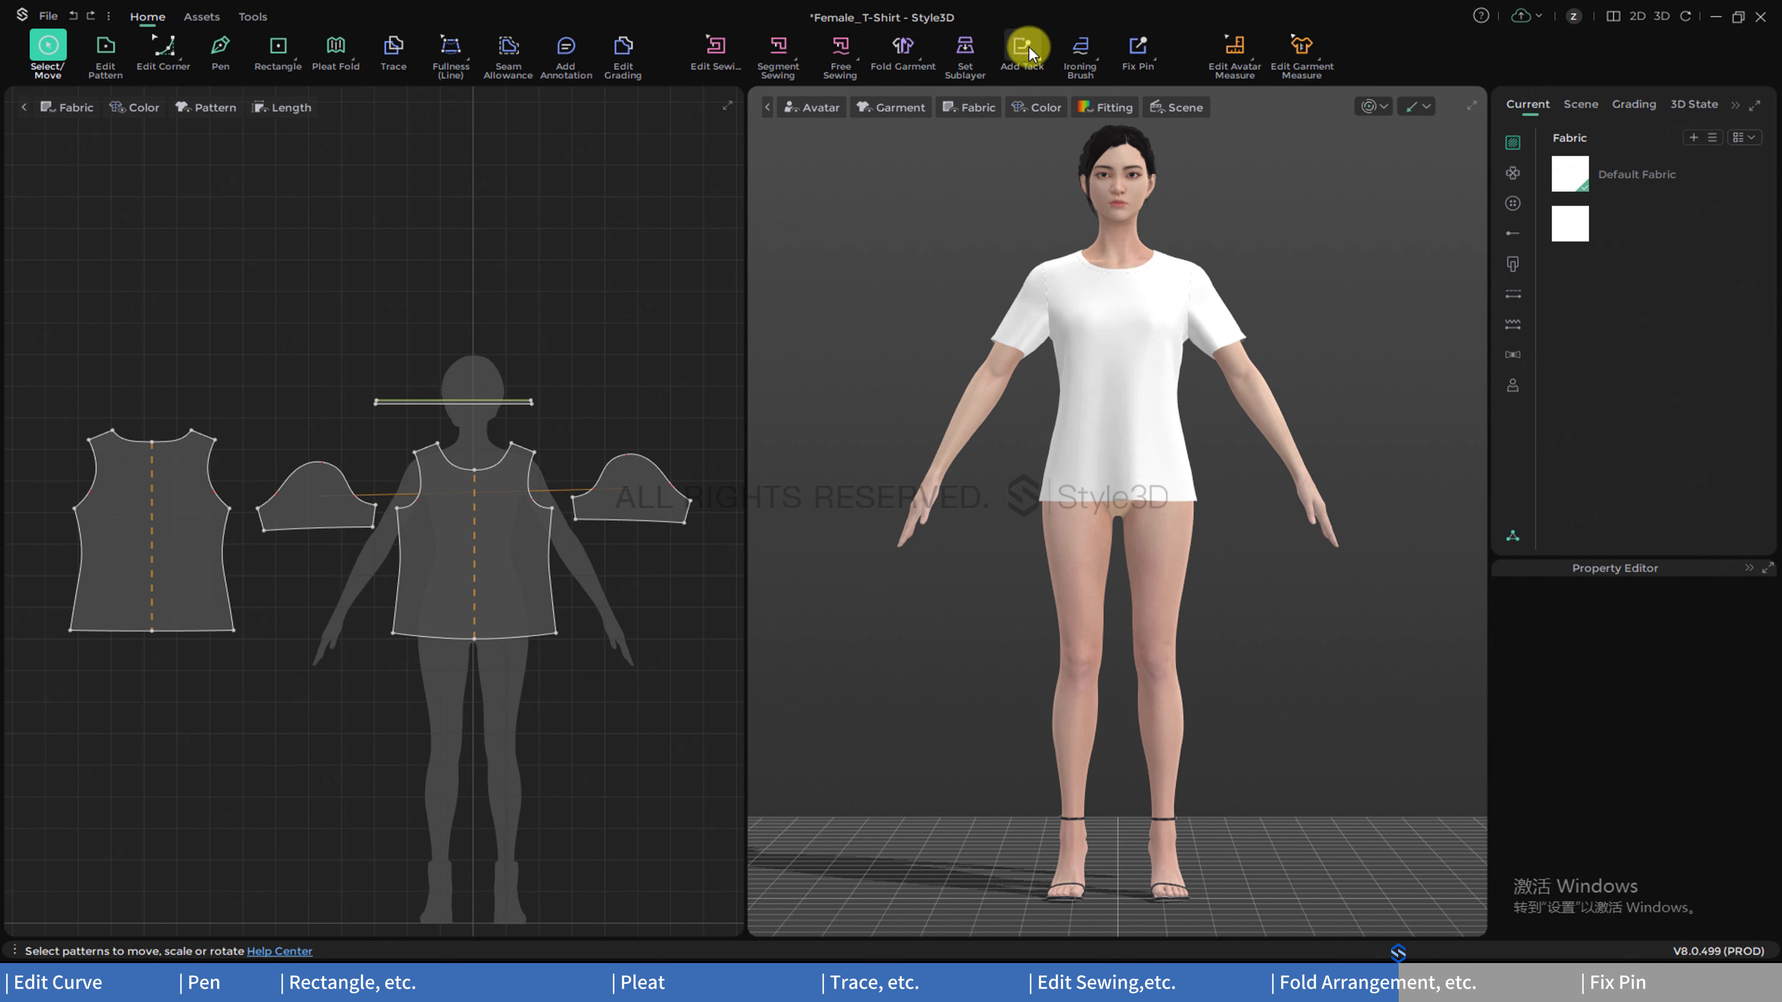
- Switch the tacking command from Add Tack to Tack to Avatar
{"action": "left_click", "coordinate": [1026, 46]}
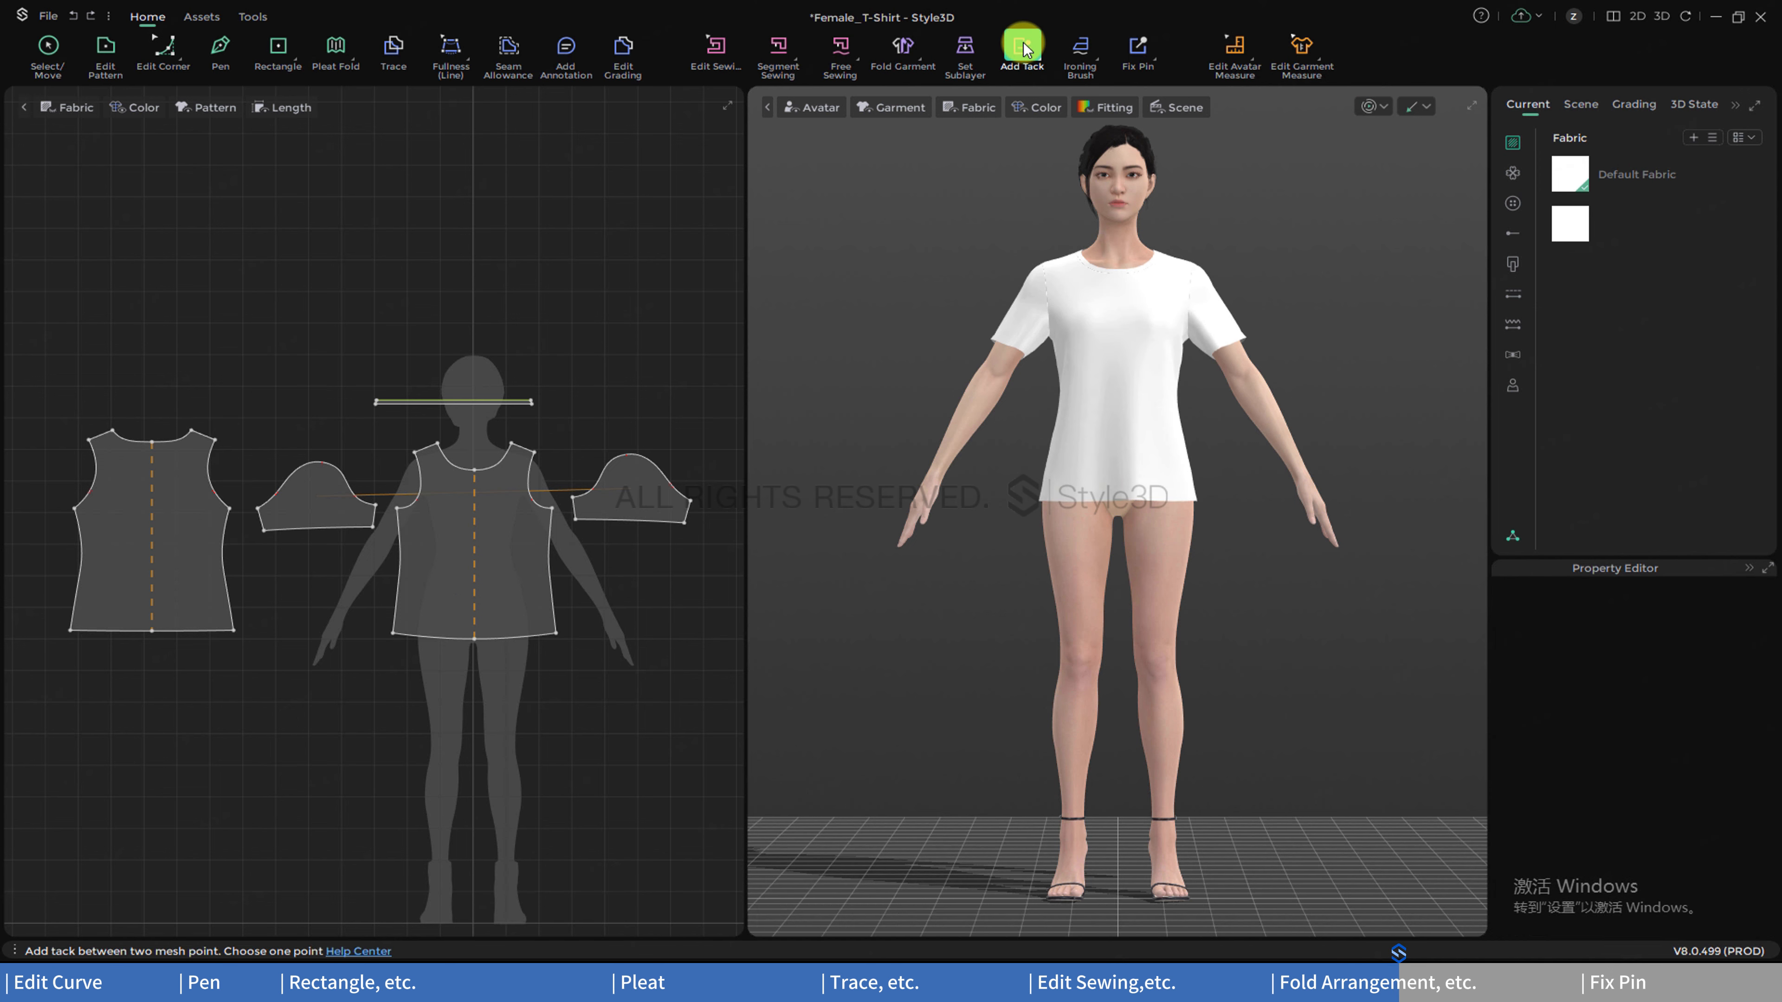
{"action": "left_click", "coordinate": [1041, 57]}
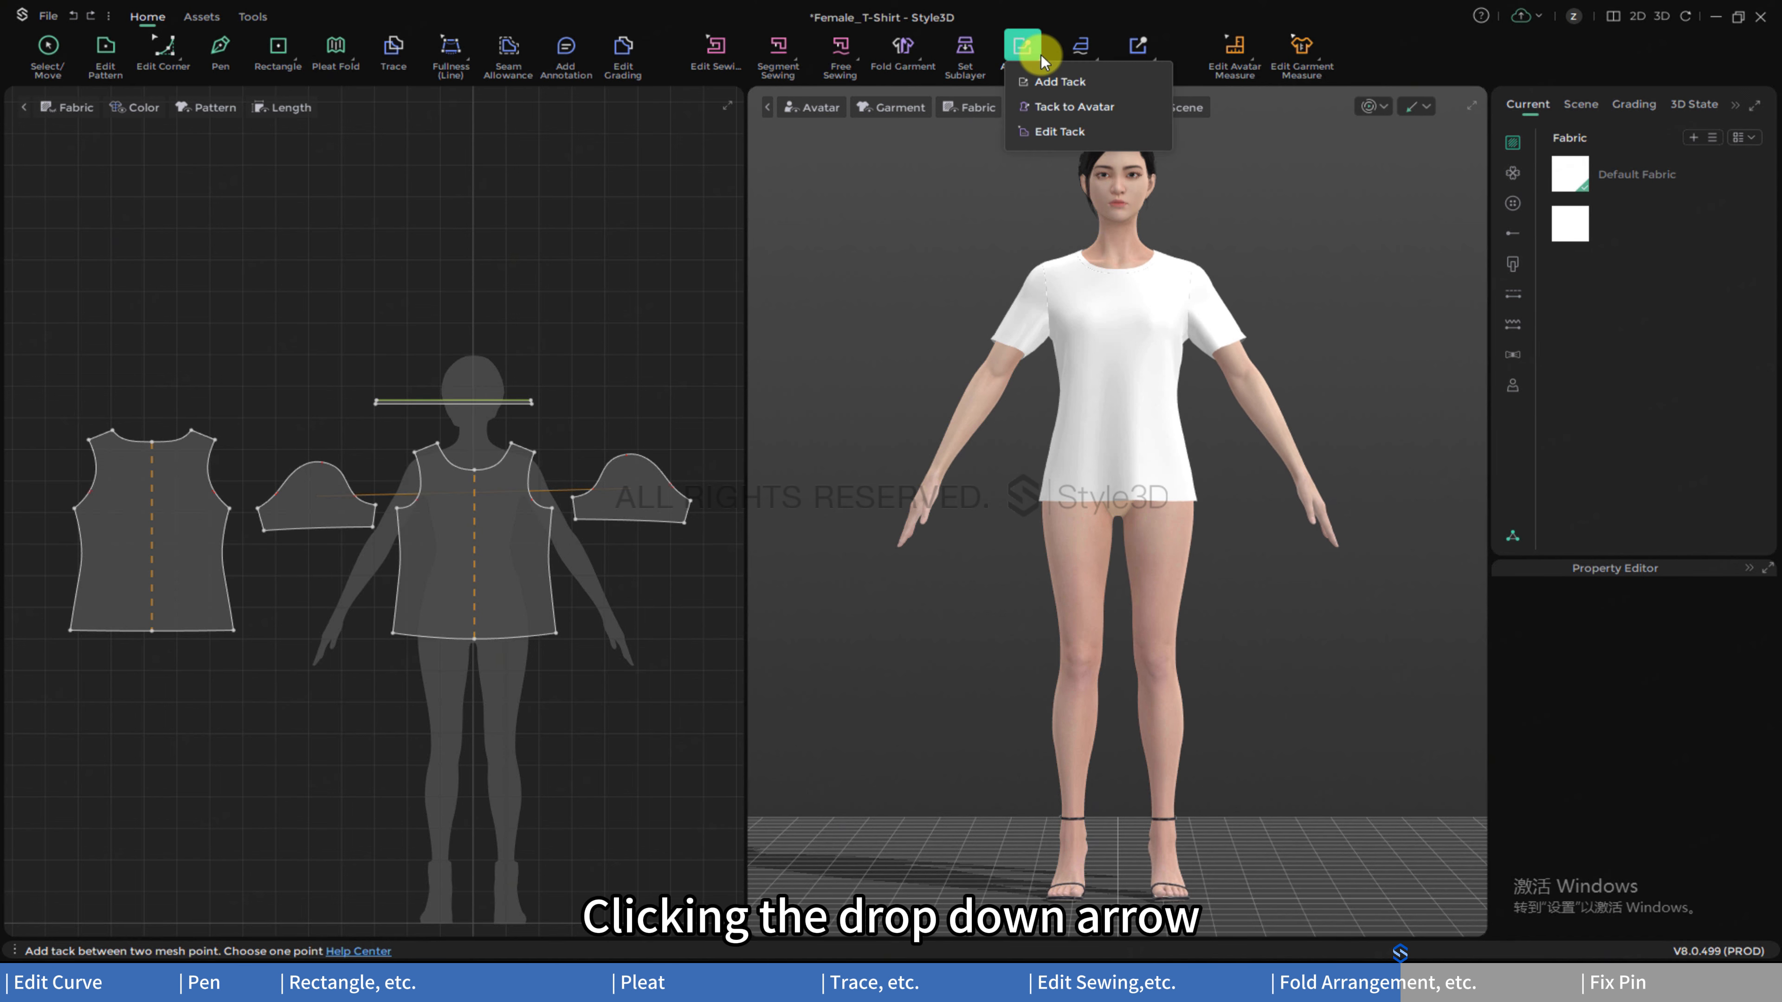
{"action": "left_click", "coordinate": [1048, 107]}
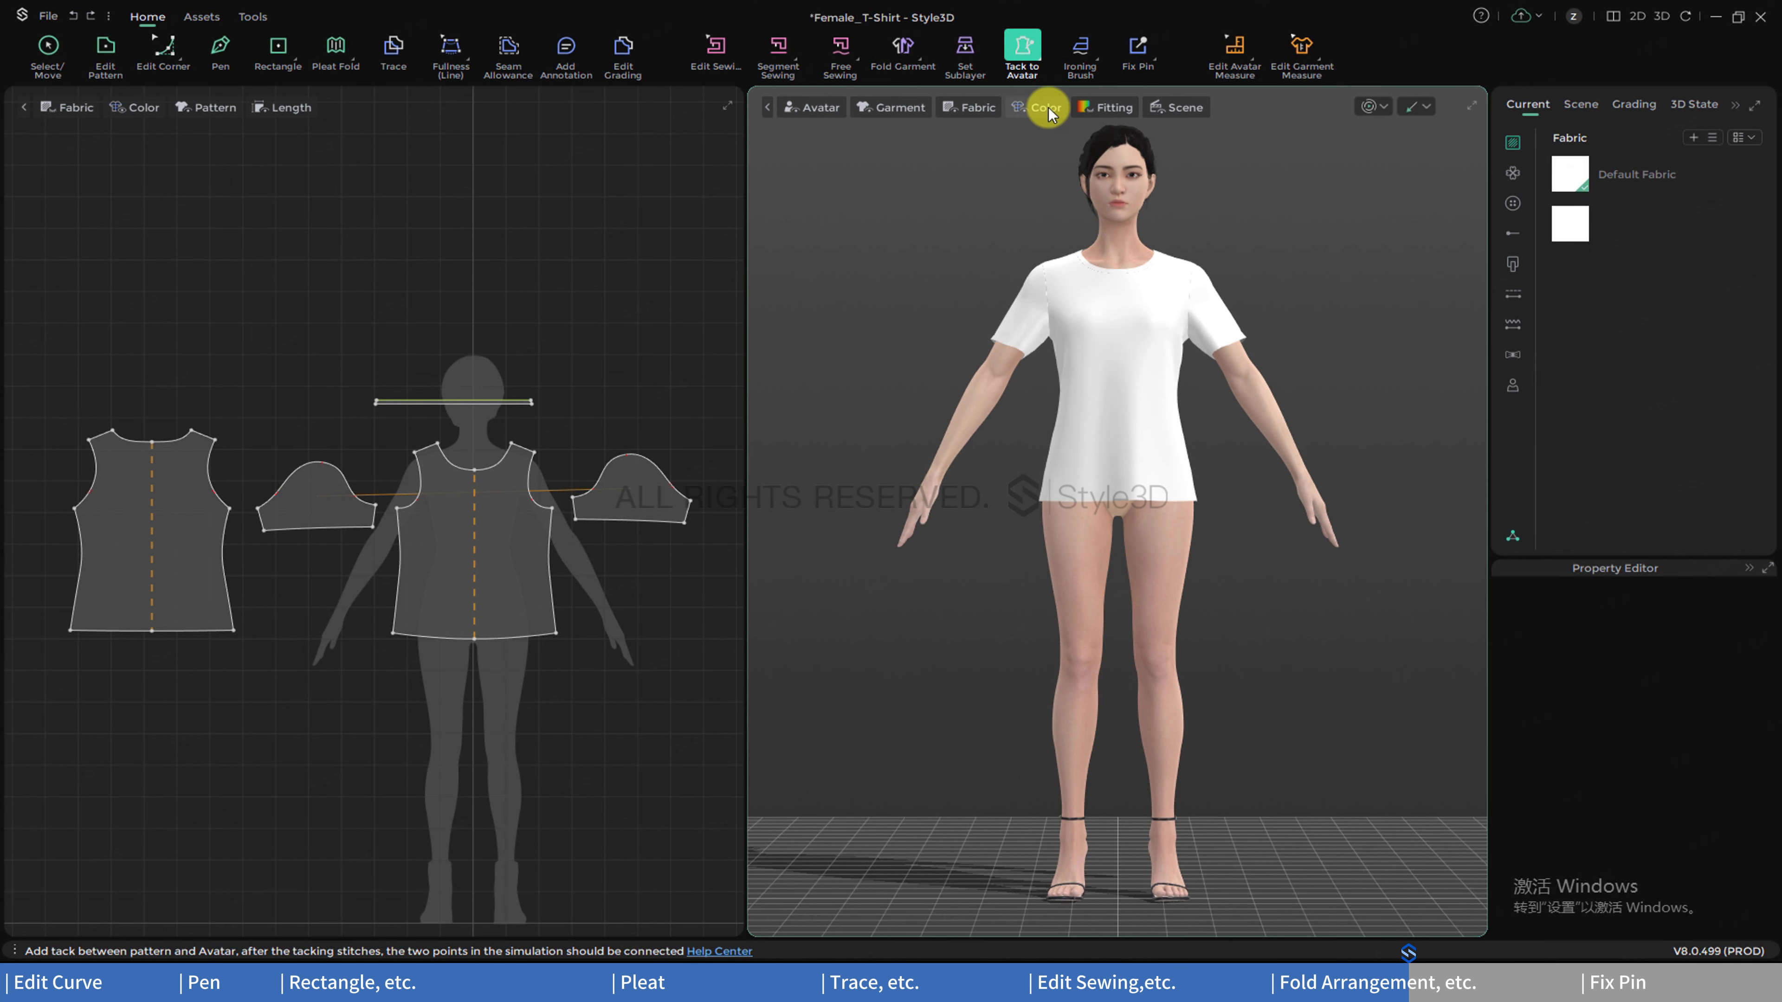
- Draw a small, nearly square rectangular pattern piece below the left-hand sleeve, beside the front piece's hem
{"action": "left_click", "coordinate": [278, 46]}
{"action": "scroll", "coordinate": [326, 685], "scroll_direction": "up", "scroll_amount": 3}
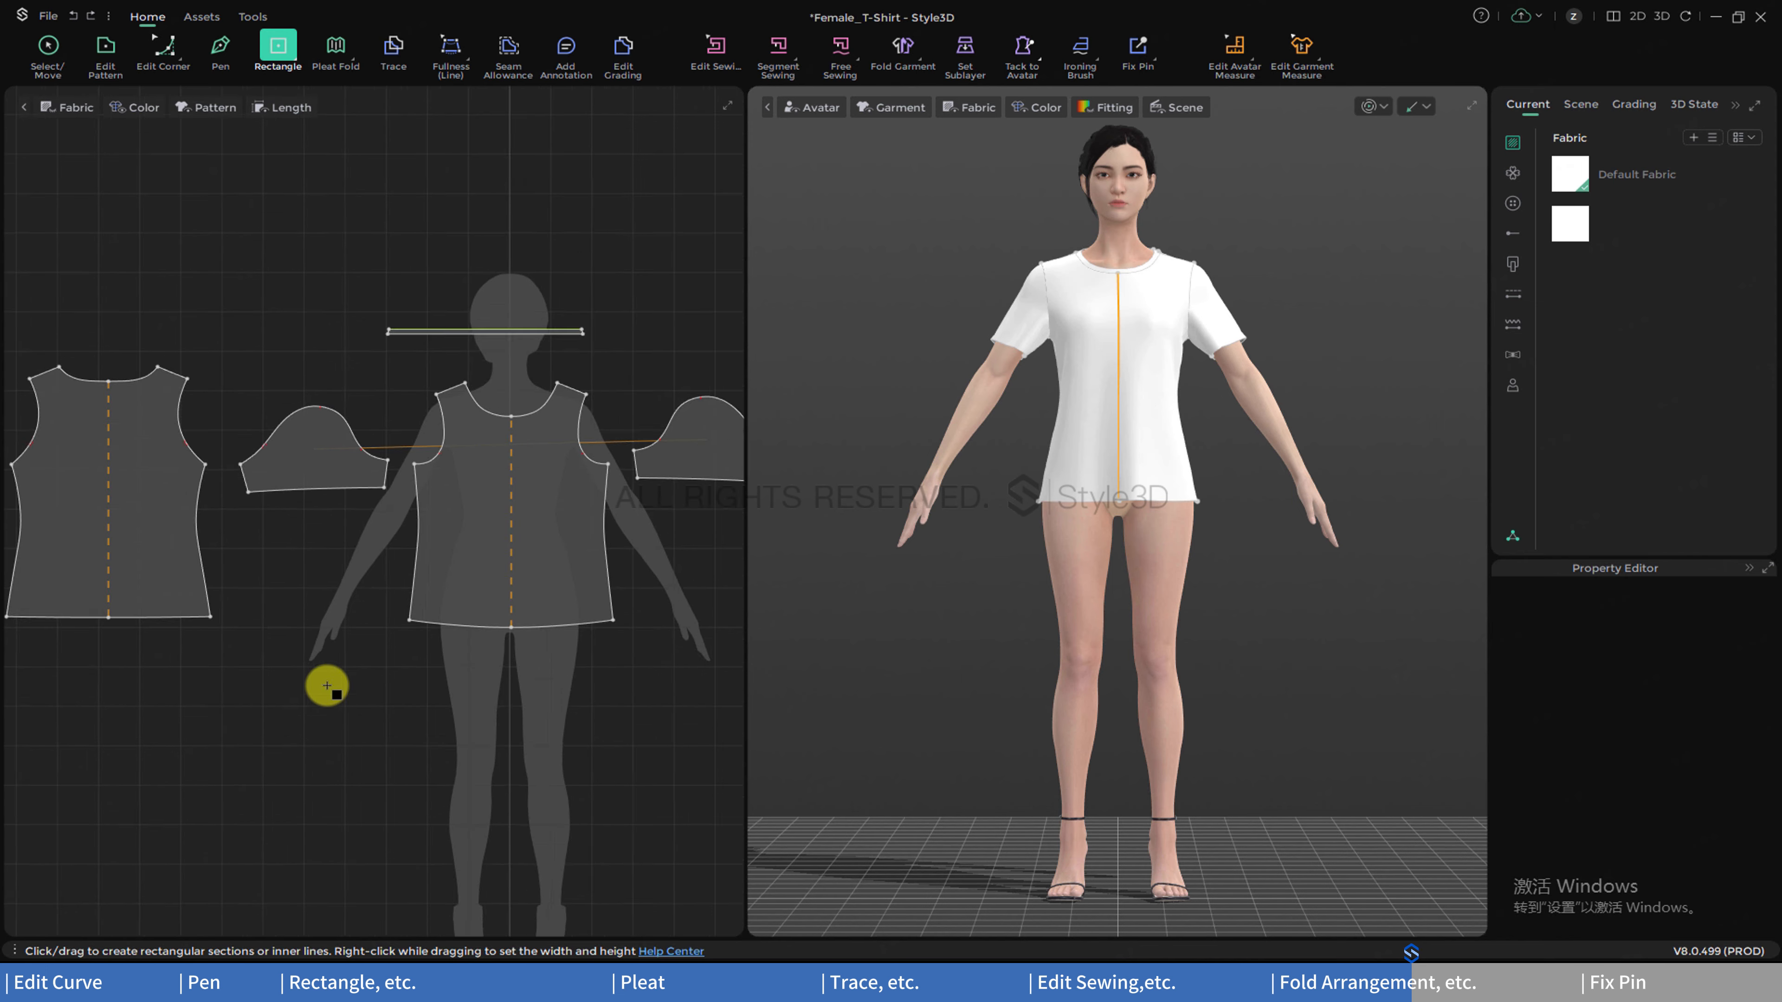
{"action": "left_click_drag", "start_coordinate": [287, 566], "coordinate": [372, 640]}
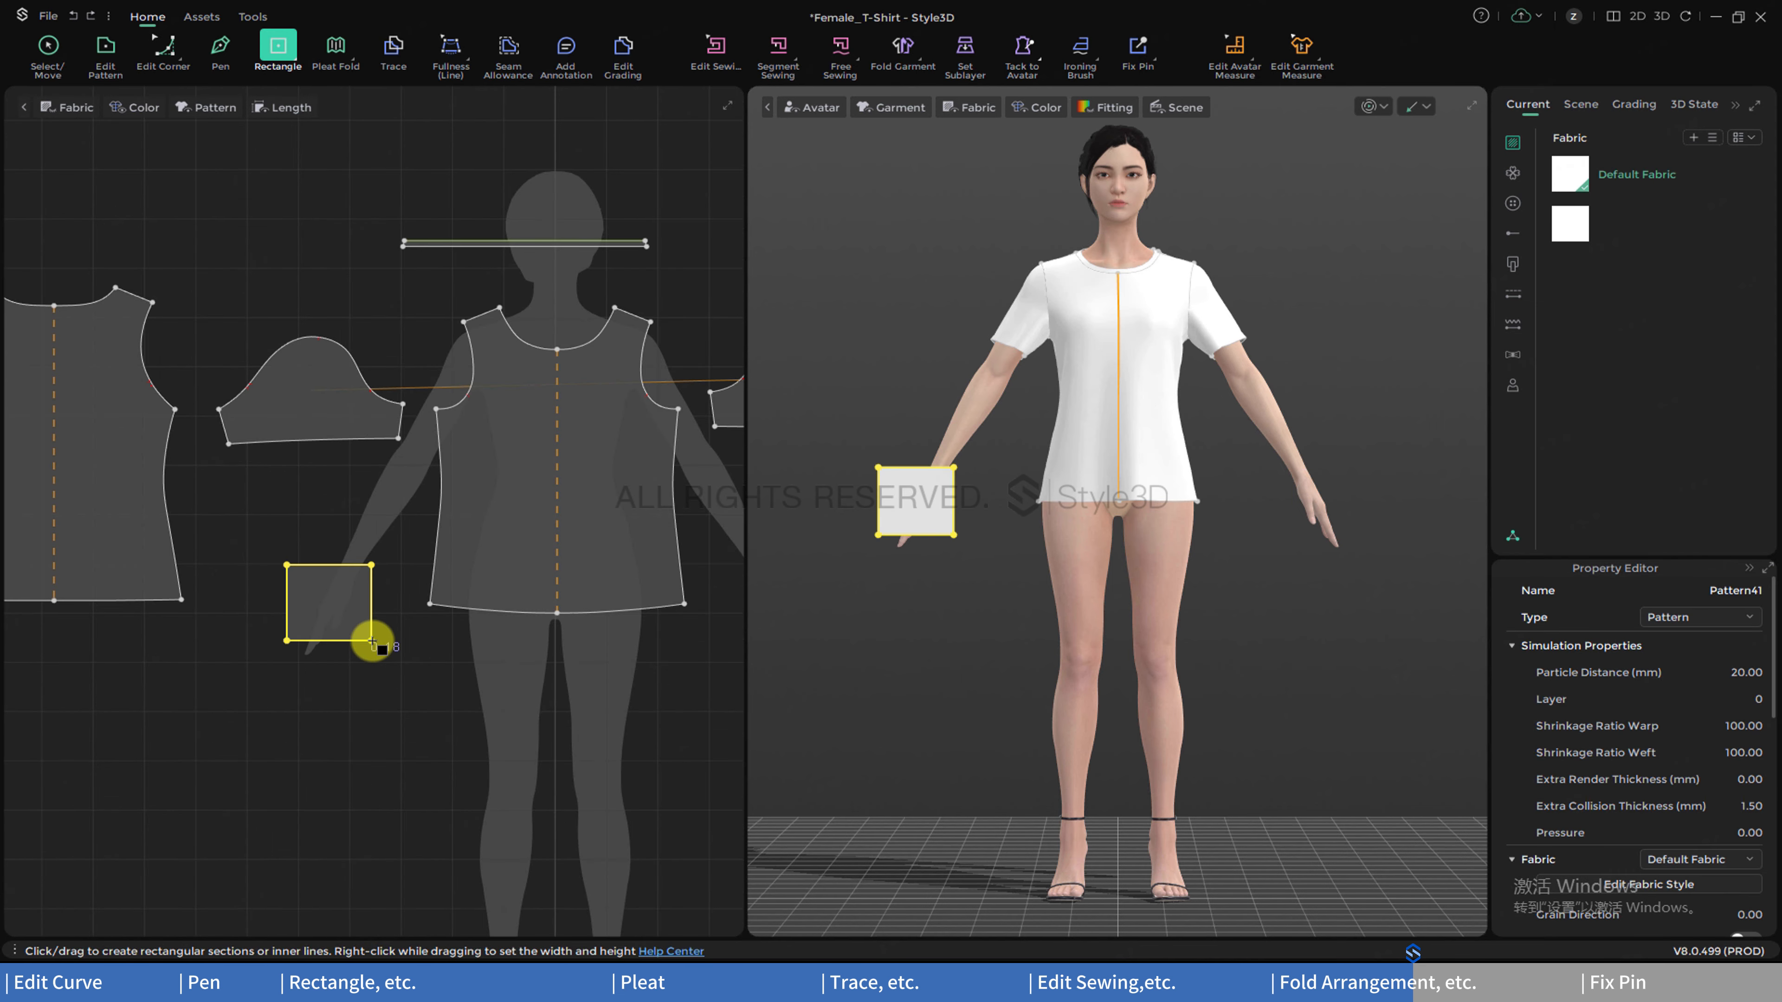
- Use Tack to Avatar to fasten the small square piece to the avatar's nearby hand, and simulate the garment
{"action": "left_click", "coordinate": [1022, 47]}
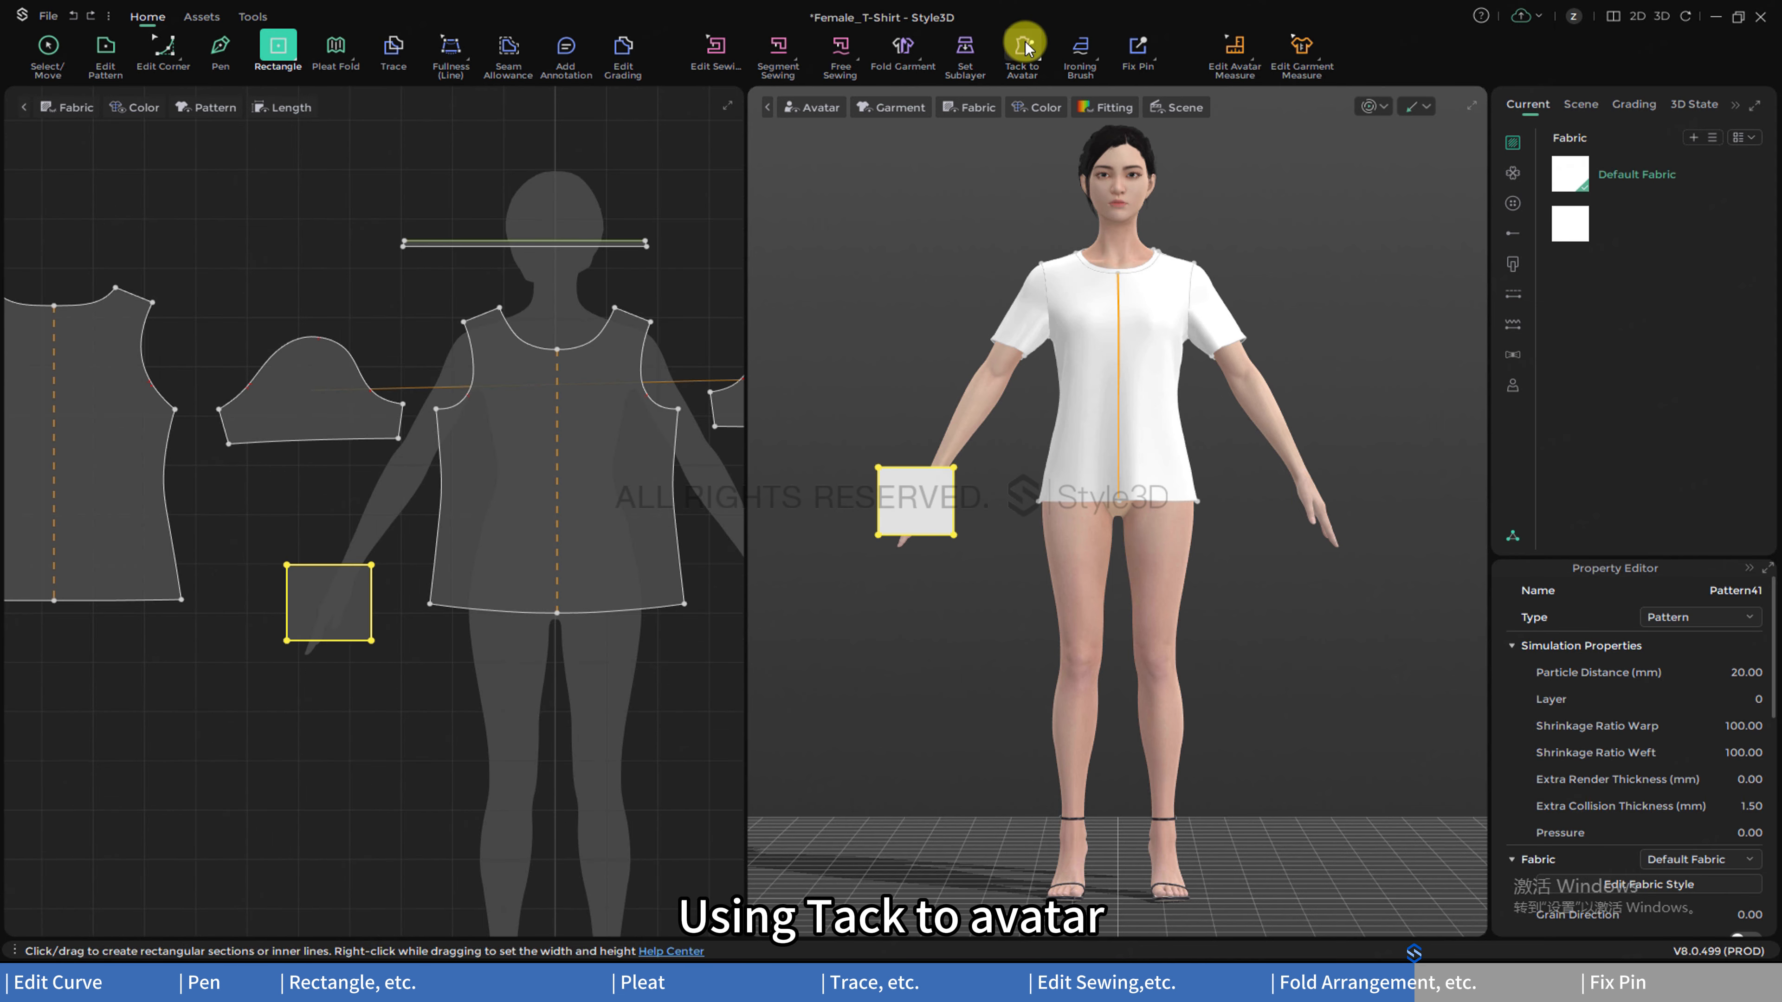
{"action": "left_click", "coordinate": [910, 507]}
{"action": "right_click_drag", "start_coordinate": [919, 565], "coordinate": [887, 464]}
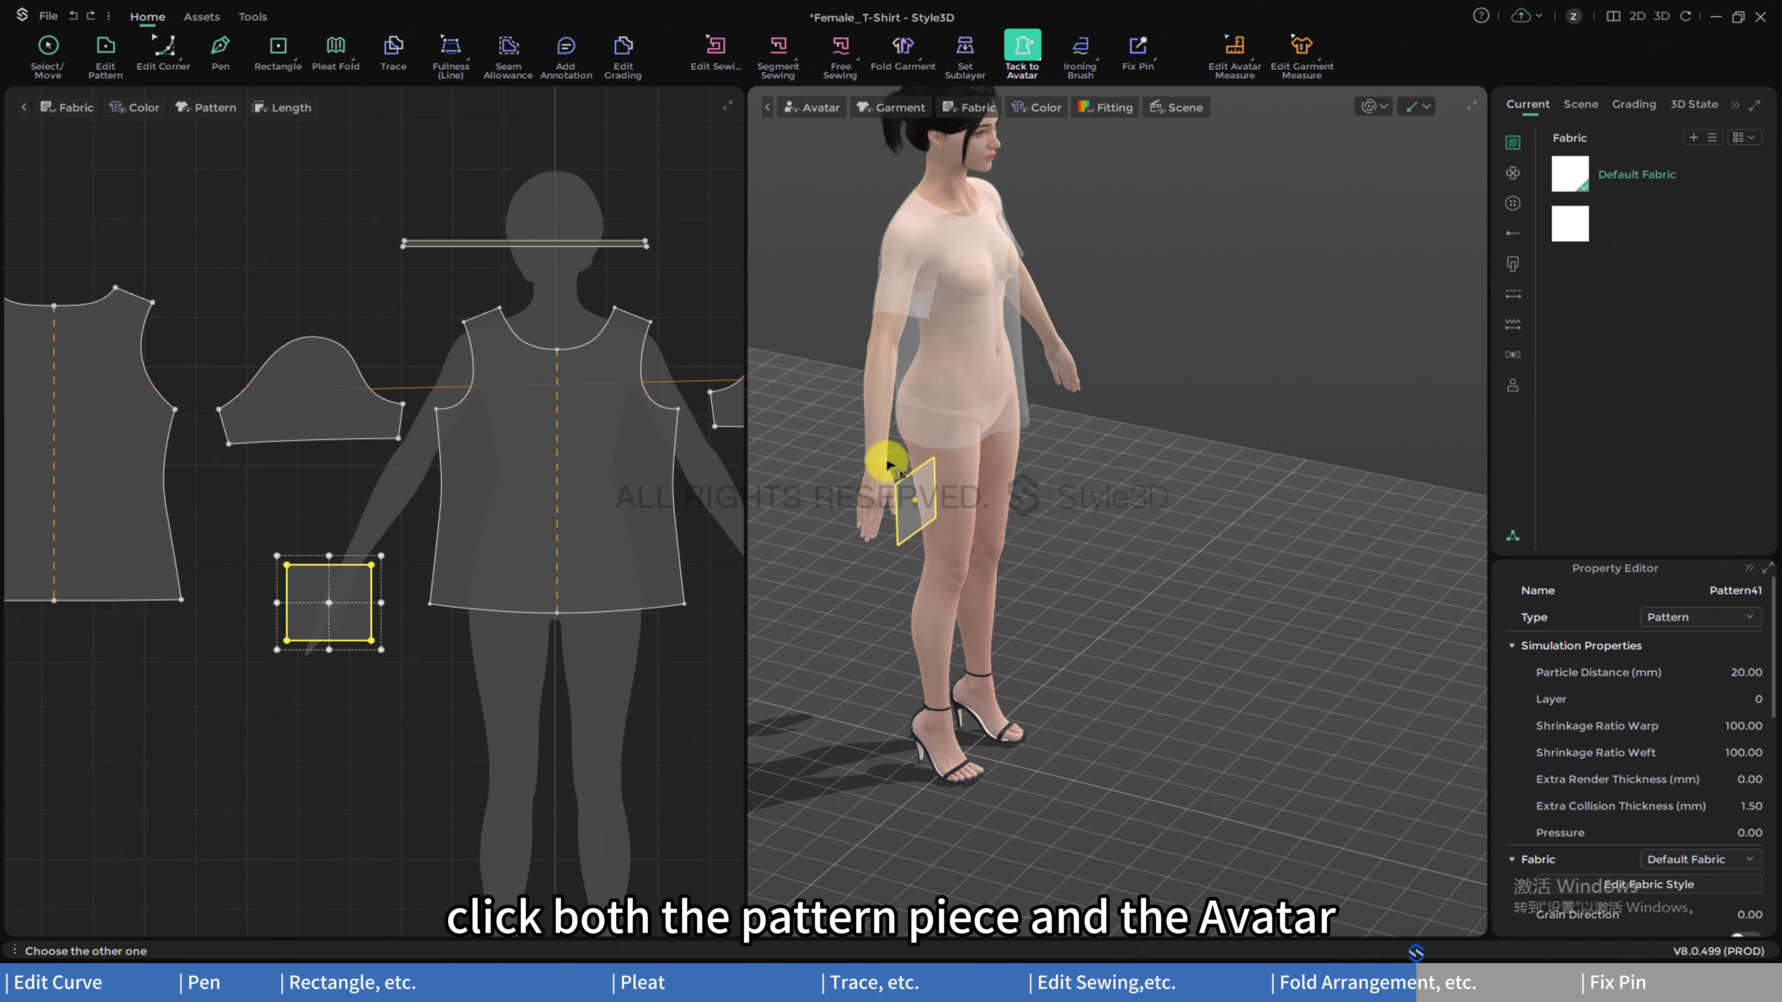
{"action": "left_click", "coordinate": [919, 463]}
{"action": "key", "text": "space"}
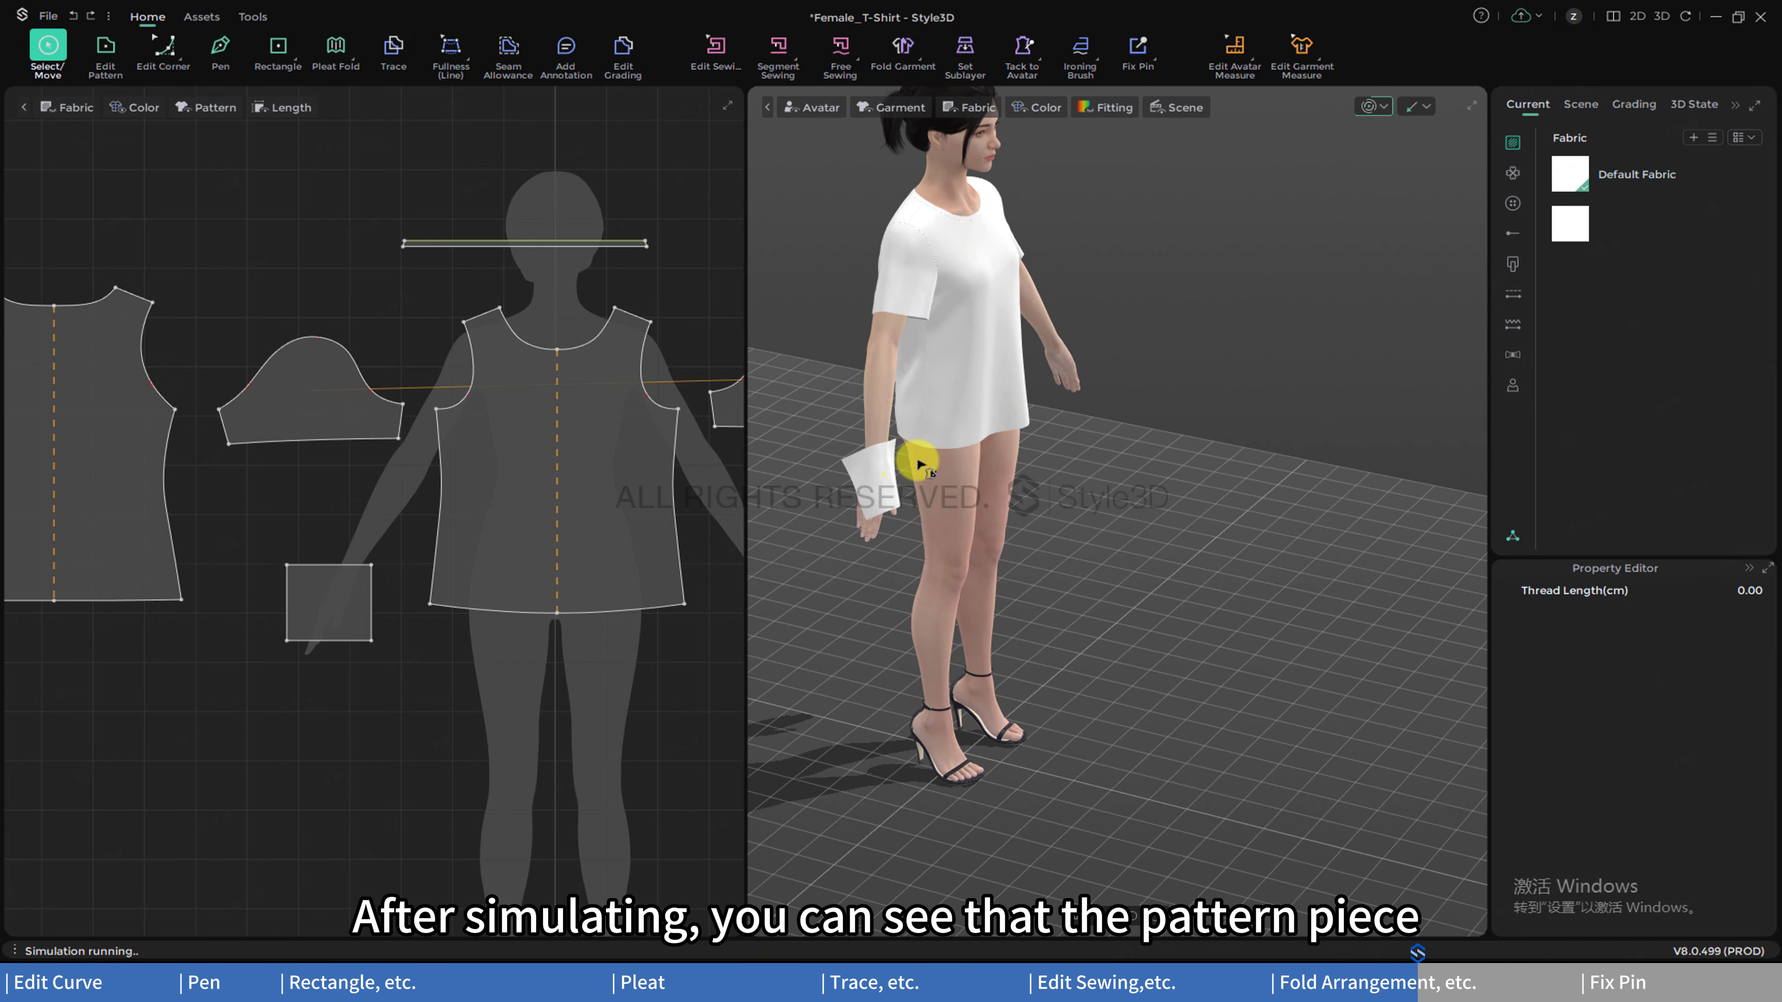
{"action": "right_click_drag", "start_coordinate": [909, 517], "coordinate": [834, 477]}
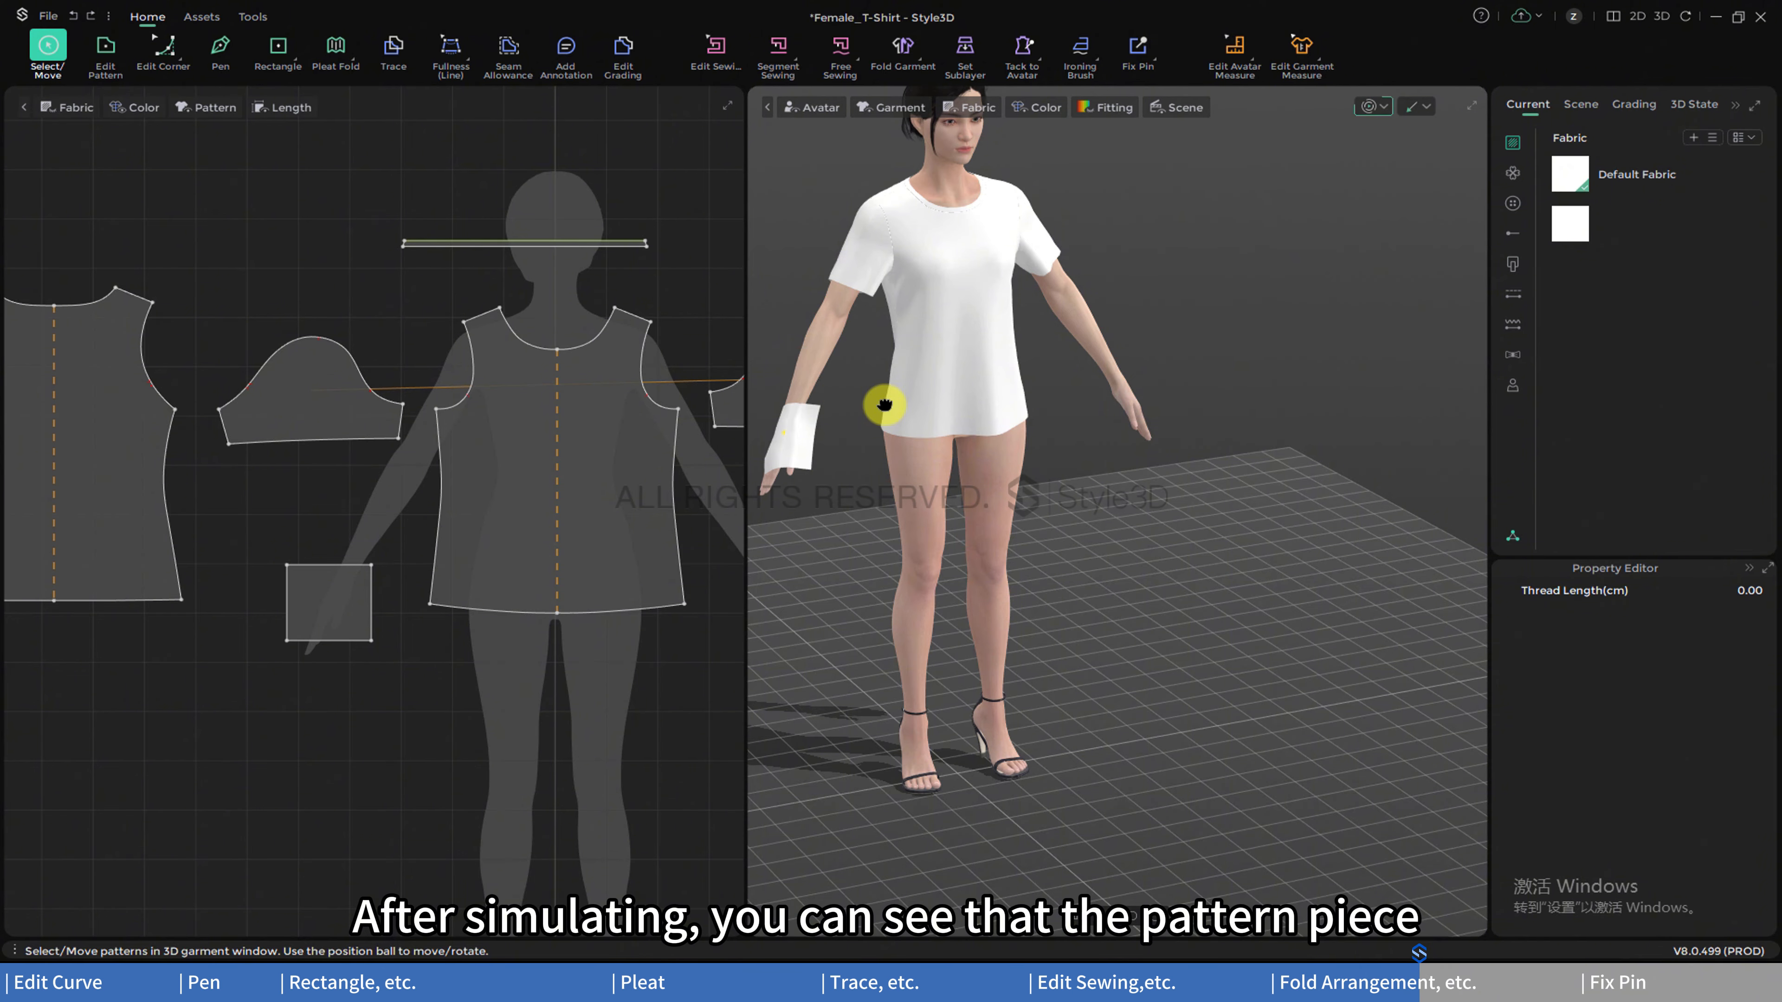
{"action": "right_click_drag", "start_coordinate": [883, 403], "coordinate": [1027, 446]}
{"action": "left_click", "coordinate": [973, 492]}
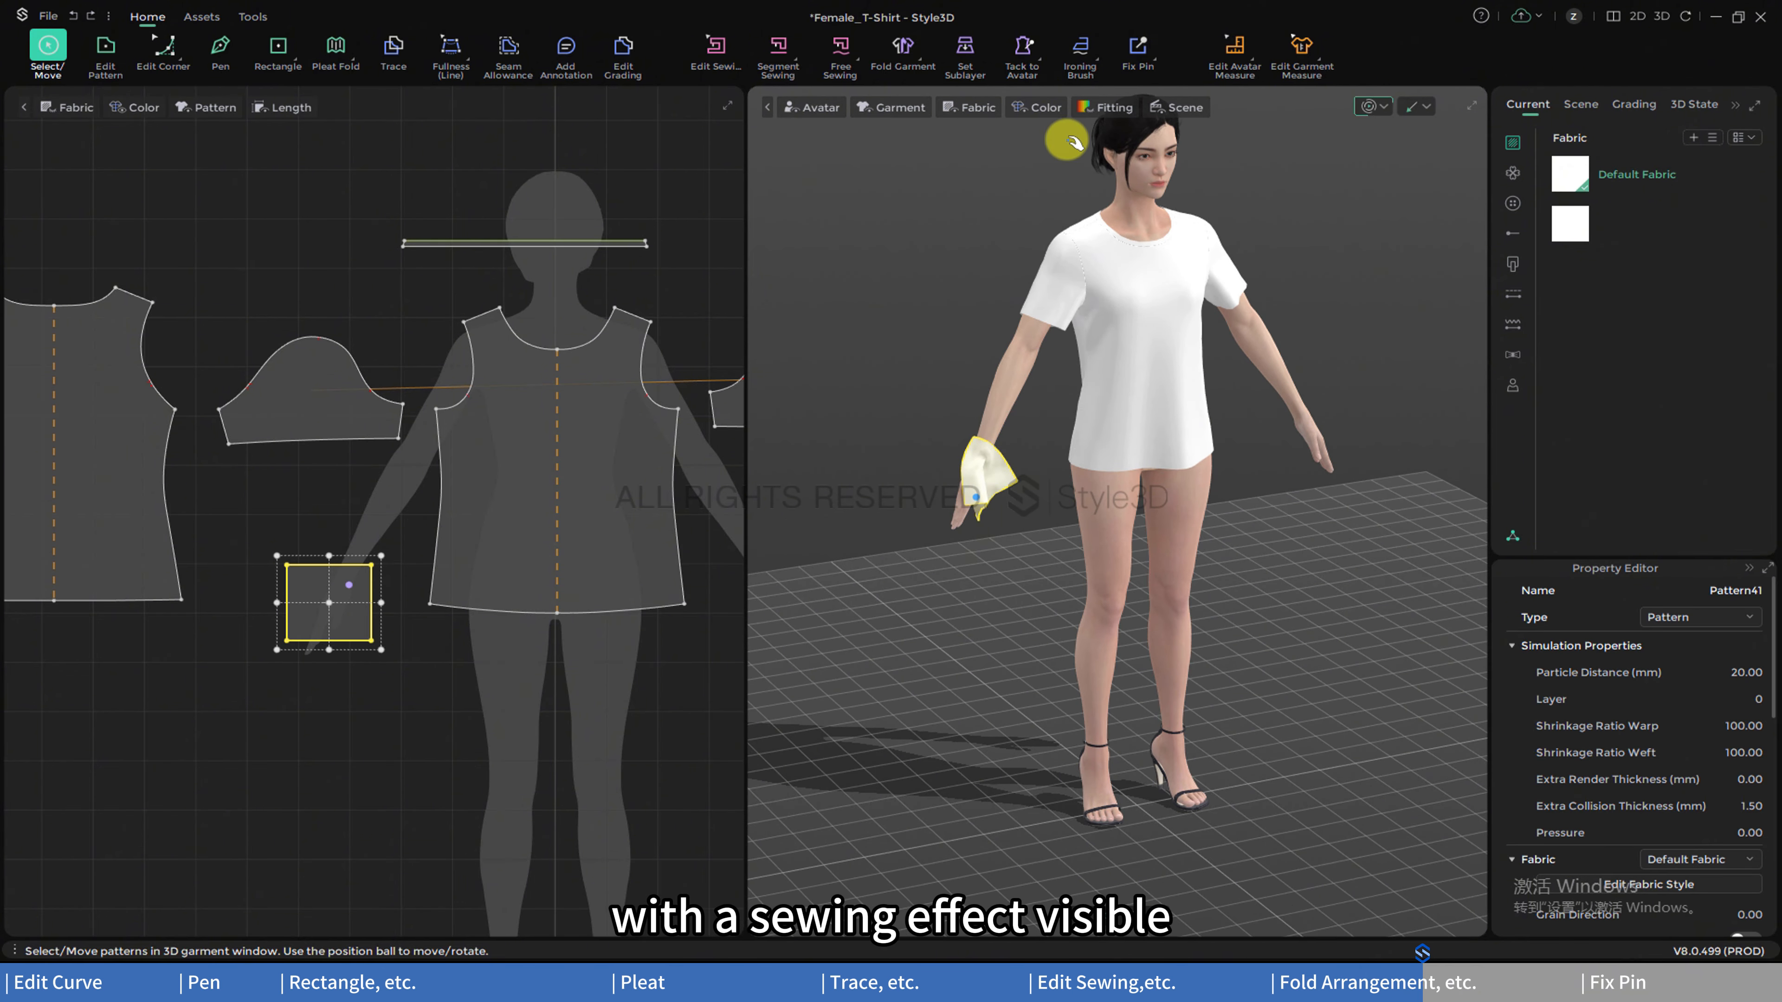
- Use Edit Tack to delete the tack that holds the square piece to the avatar's hand
{"action": "left_click", "coordinate": [1040, 62]}
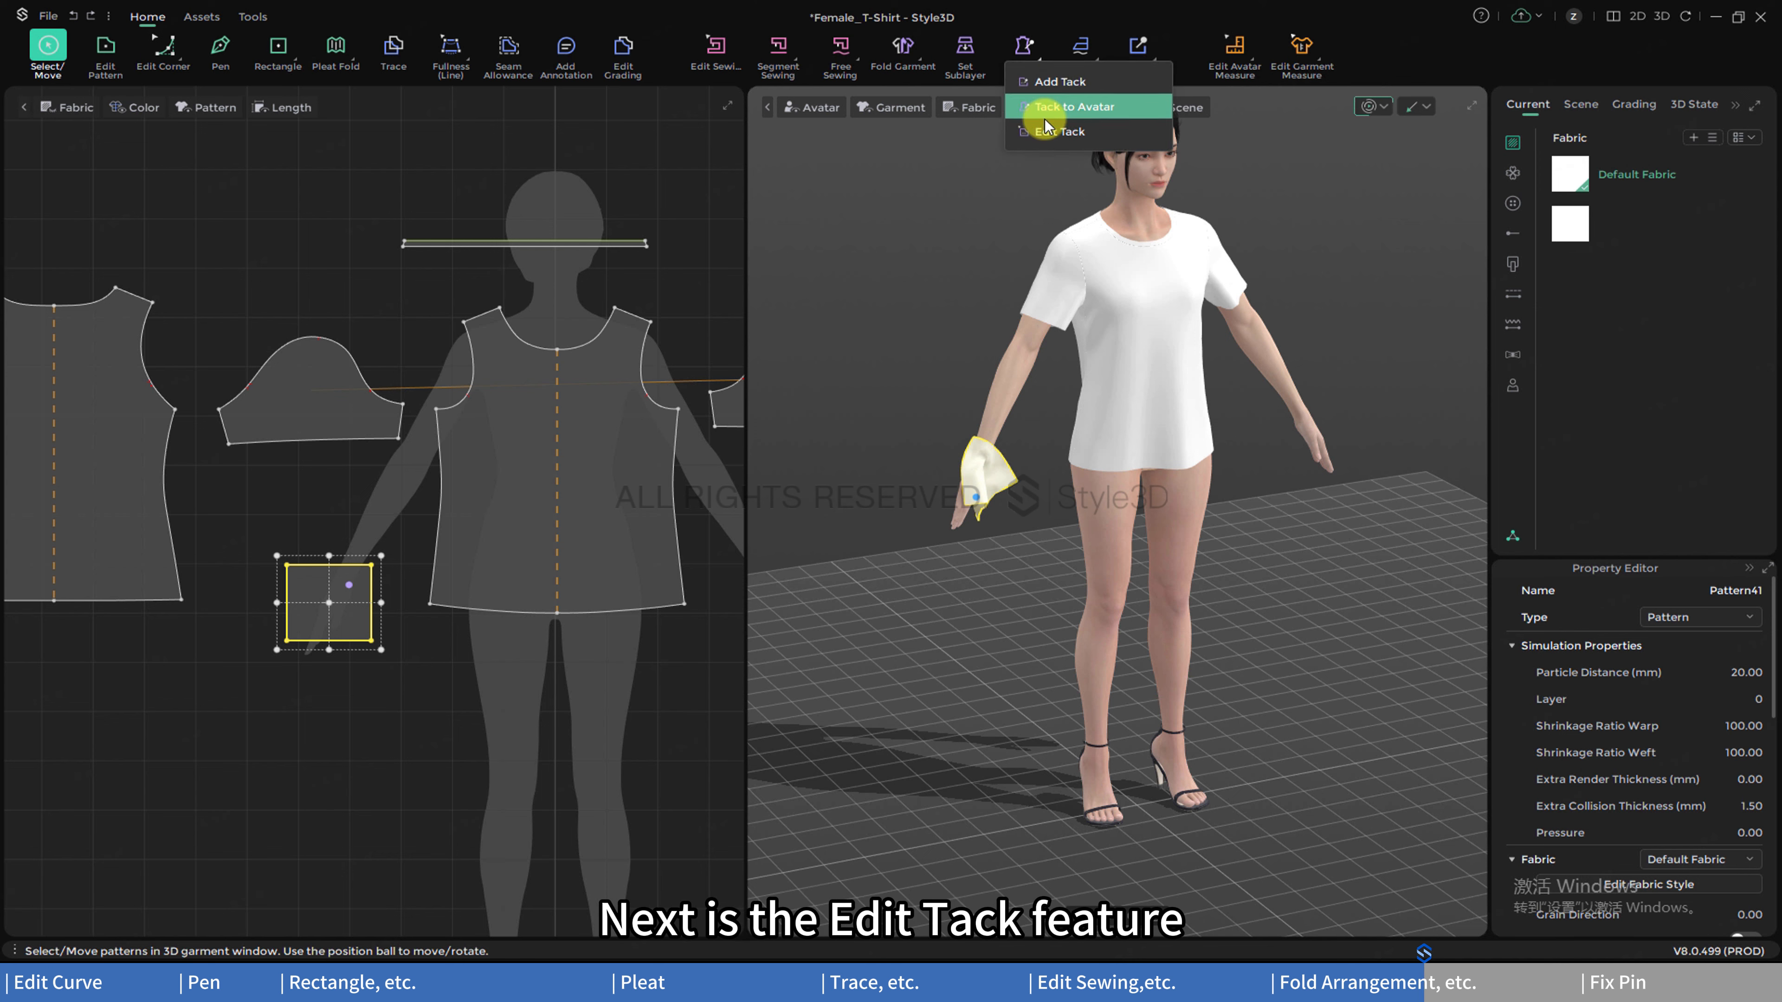
{"action": "left_click", "coordinate": [1044, 134]}
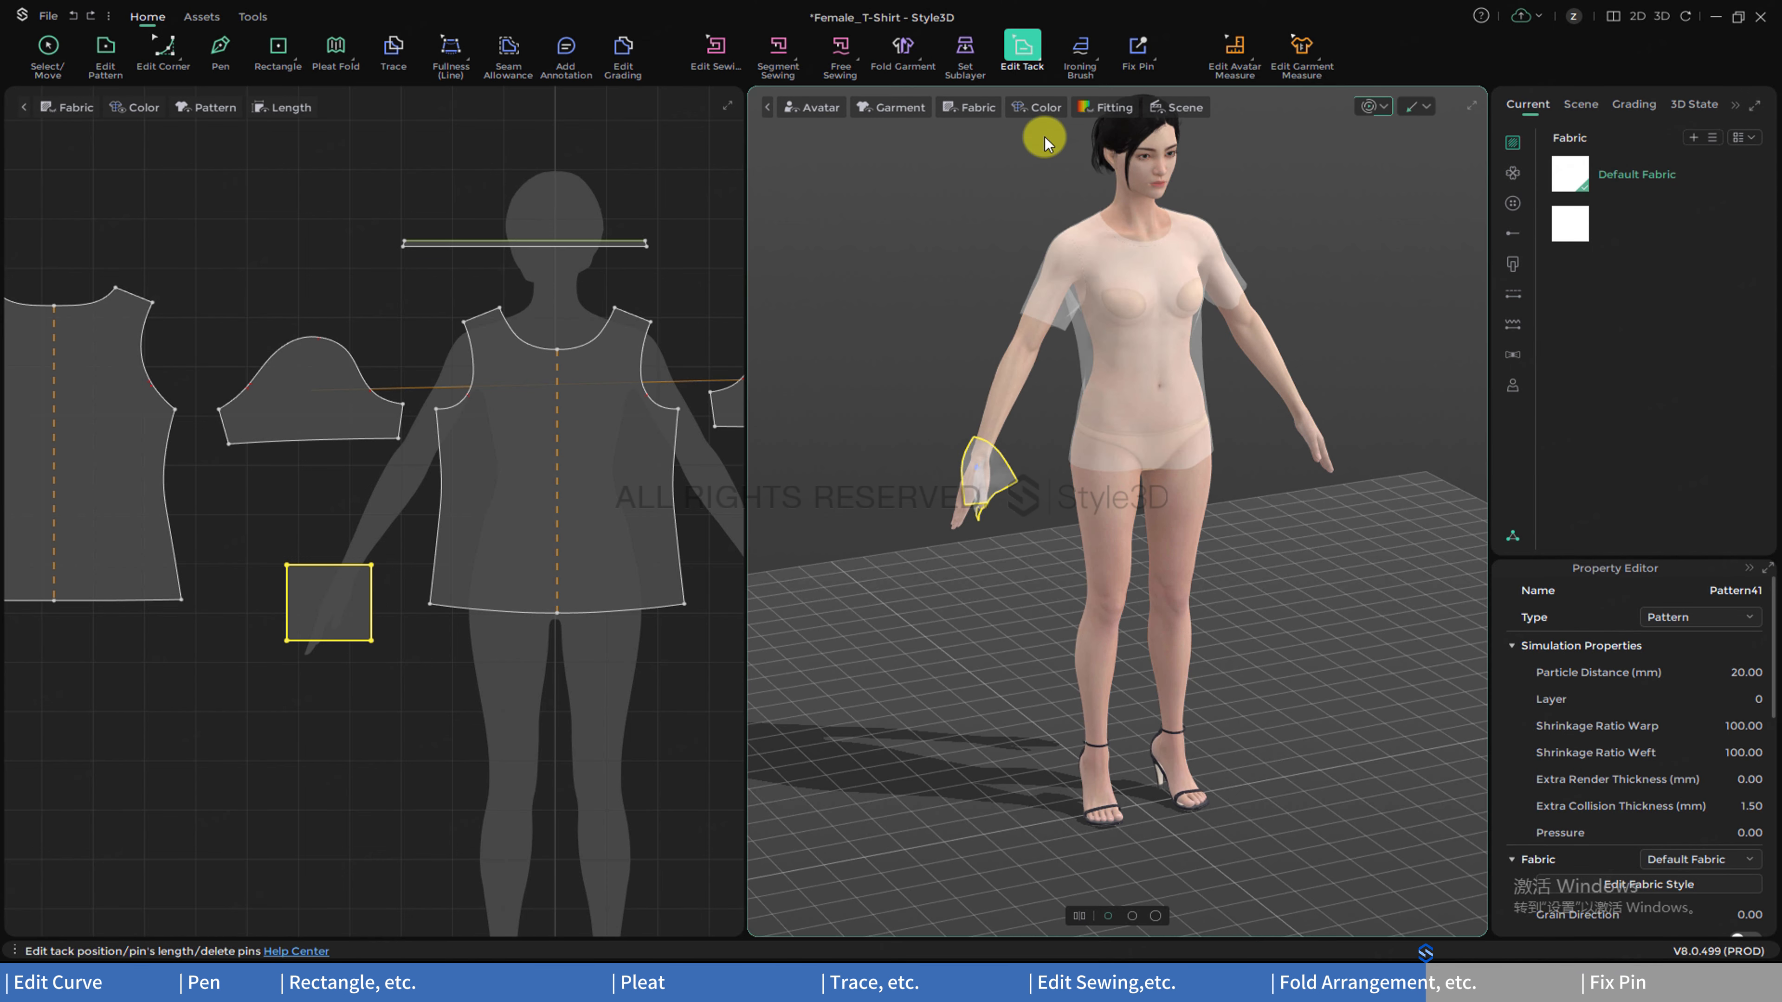
{"action": "left_click", "coordinate": [978, 477]}
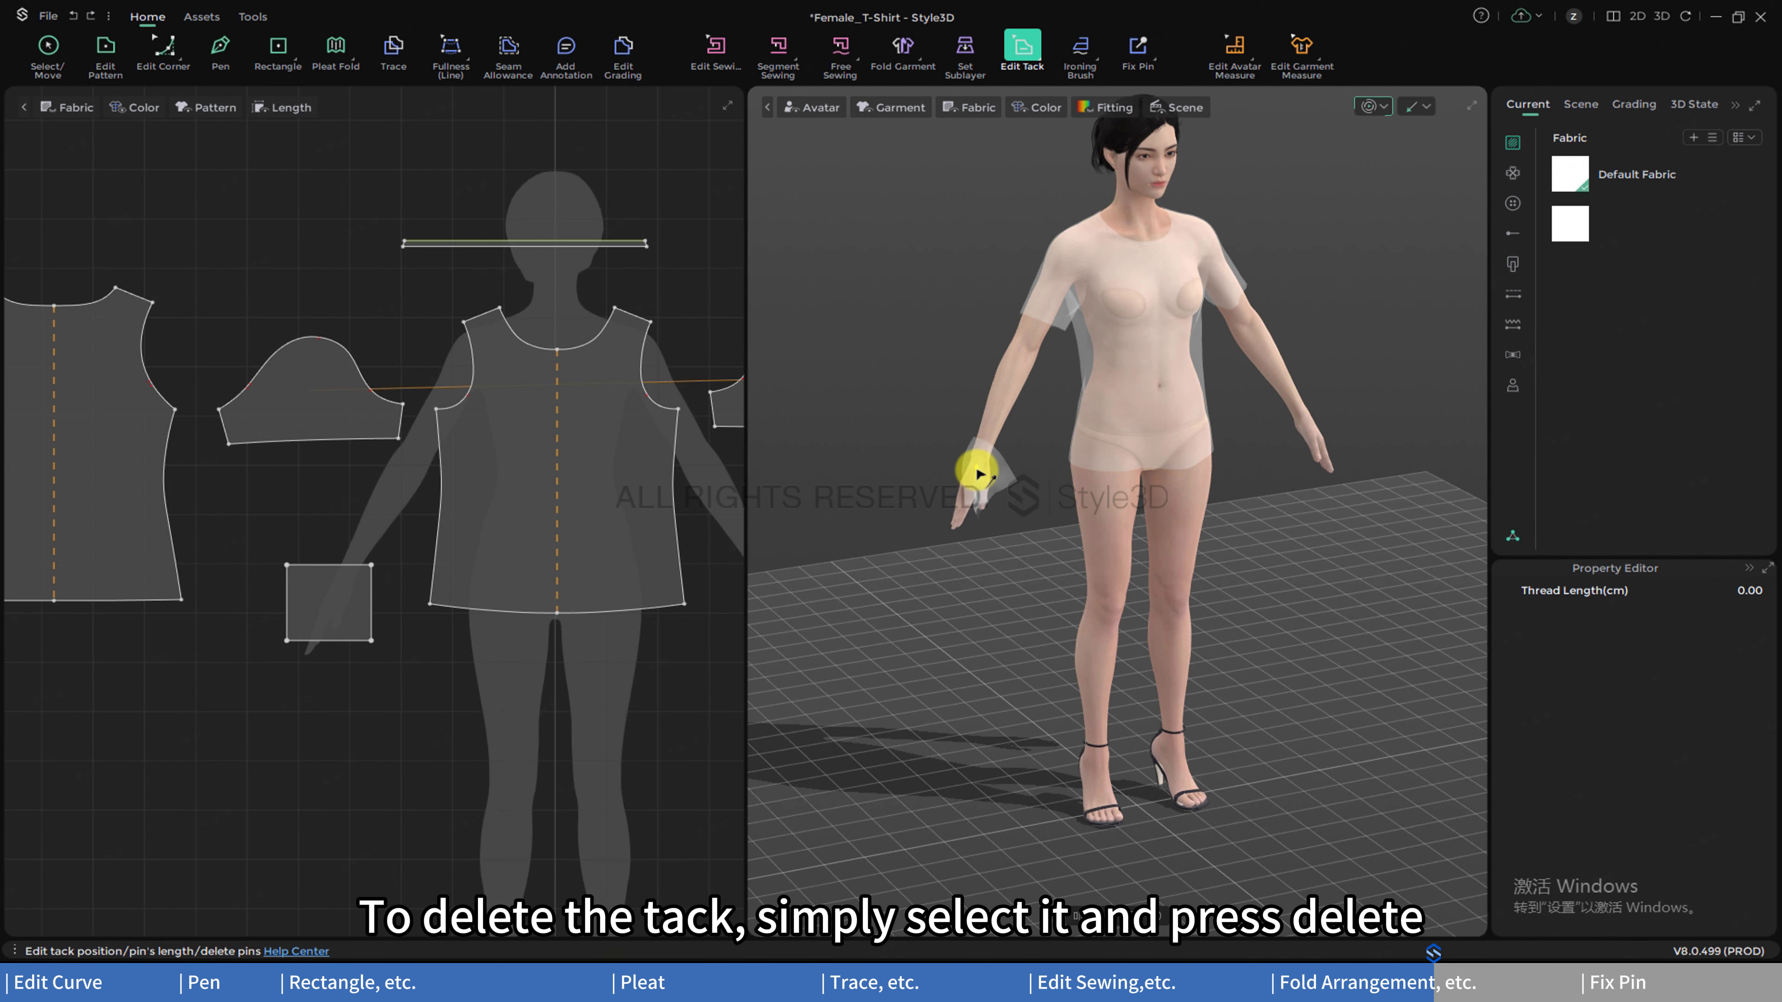
{"action": "key", "text": "Delete"}
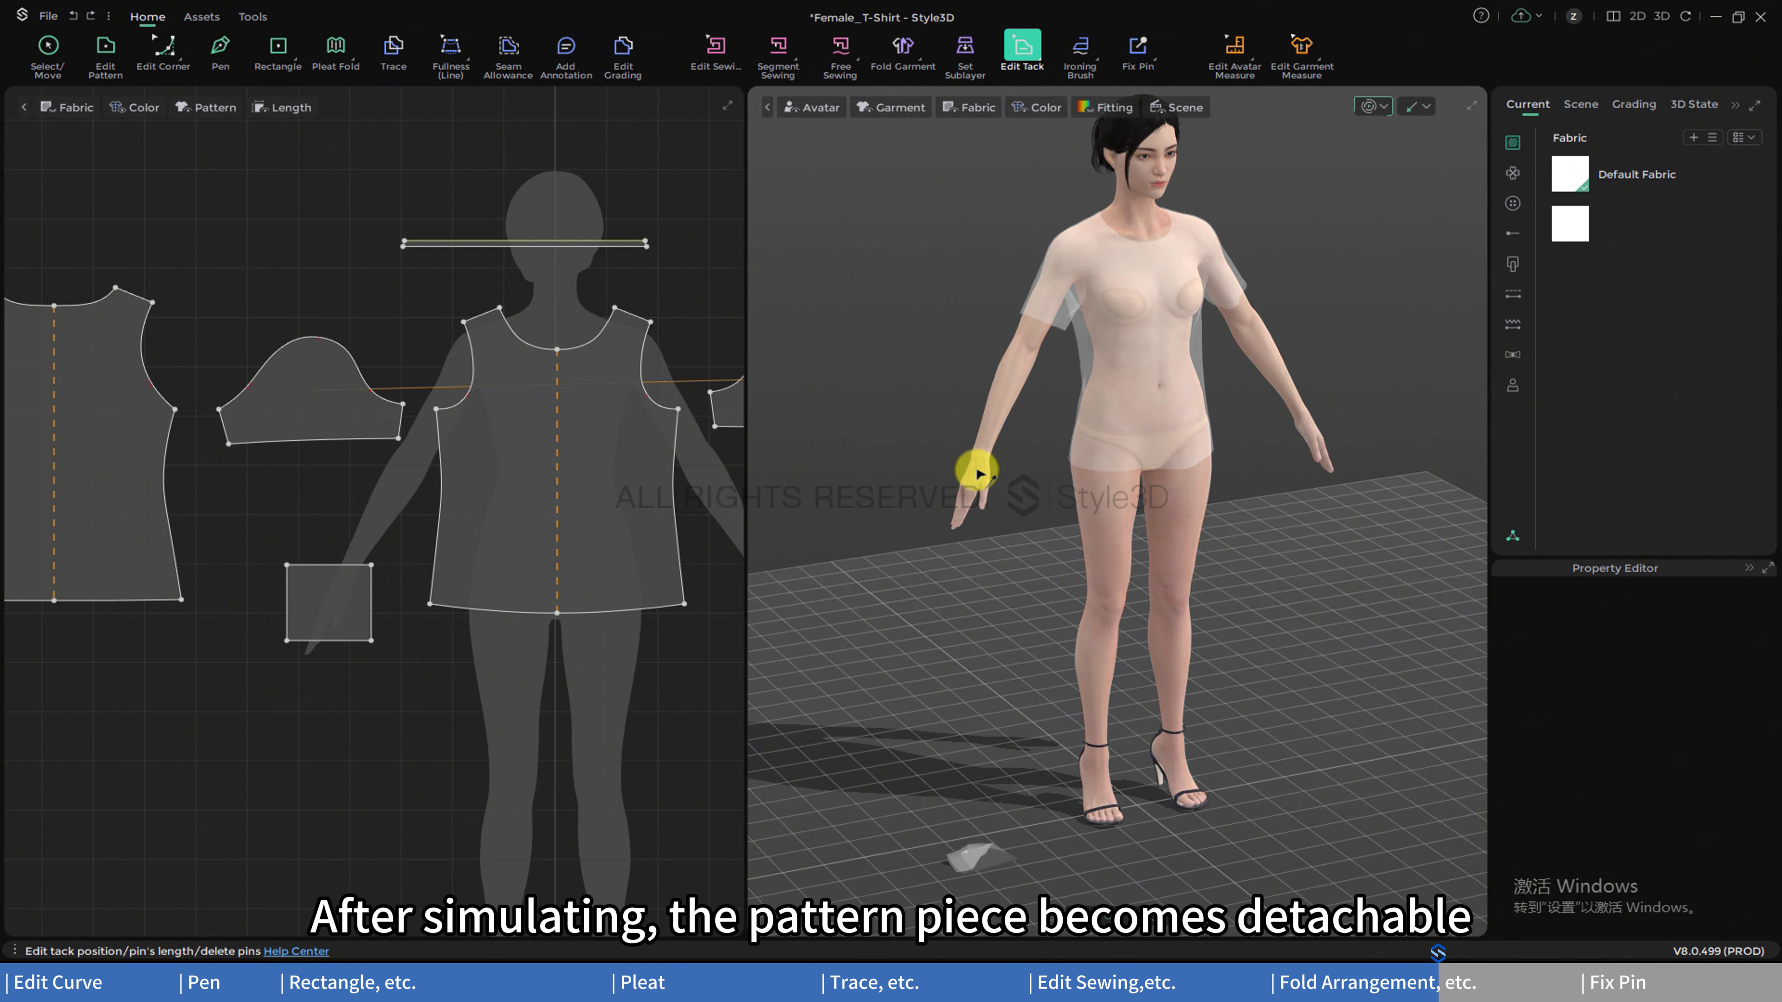
- Set the Ironing Brush to warp -32%, weft -28%, radius 190 mm and hardness 49%, and iron across the T-shirt's chest
{"action": "left_click", "coordinate": [1081, 48]}
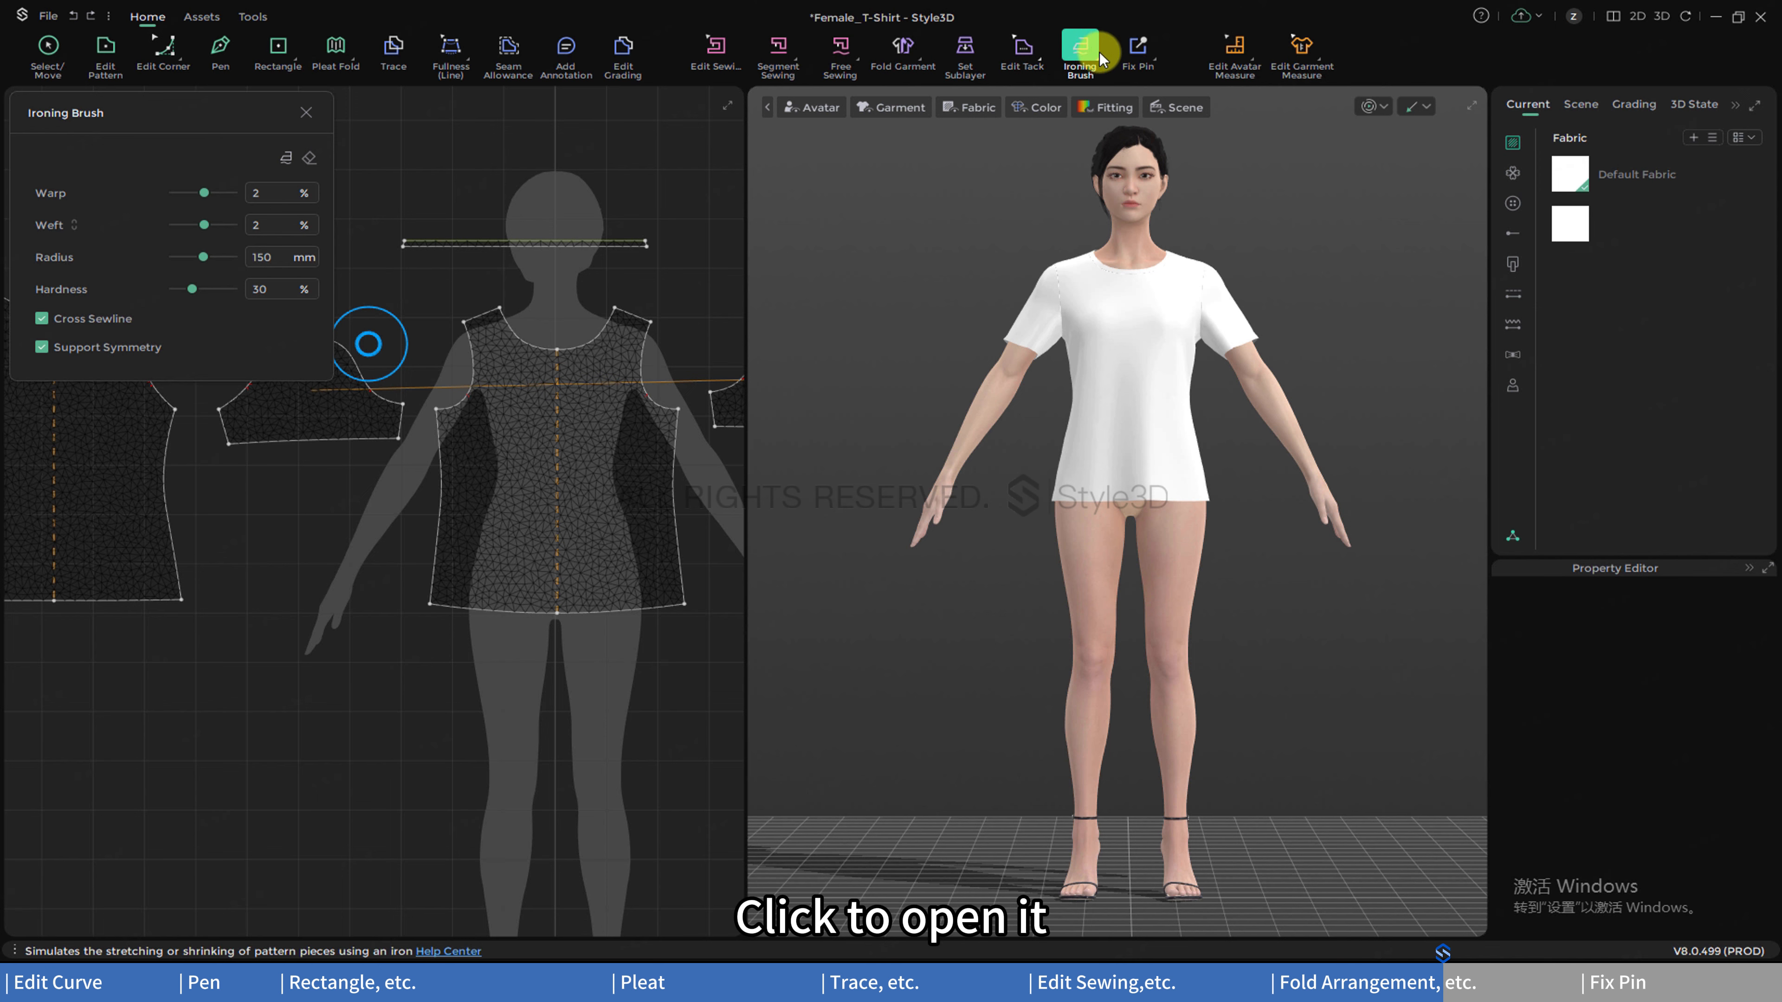
{"action": "left_click", "coordinate": [1098, 59]}
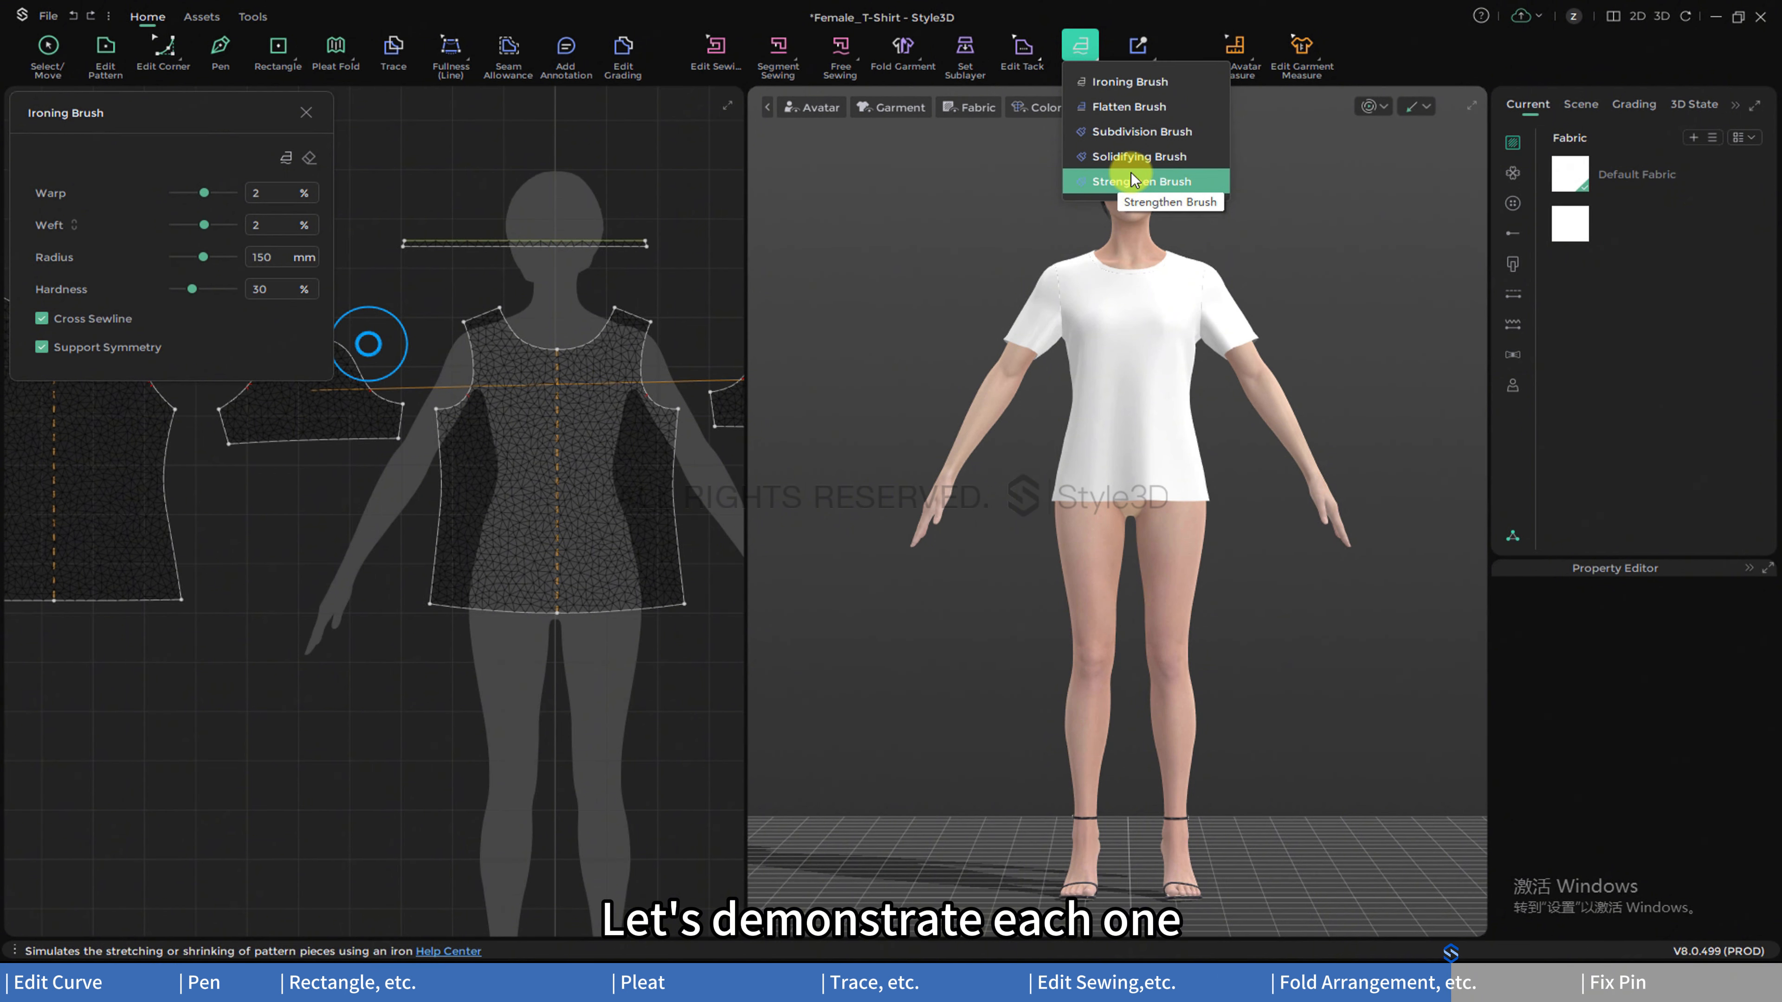
{"action": "left_click", "coordinate": [1109, 84]}
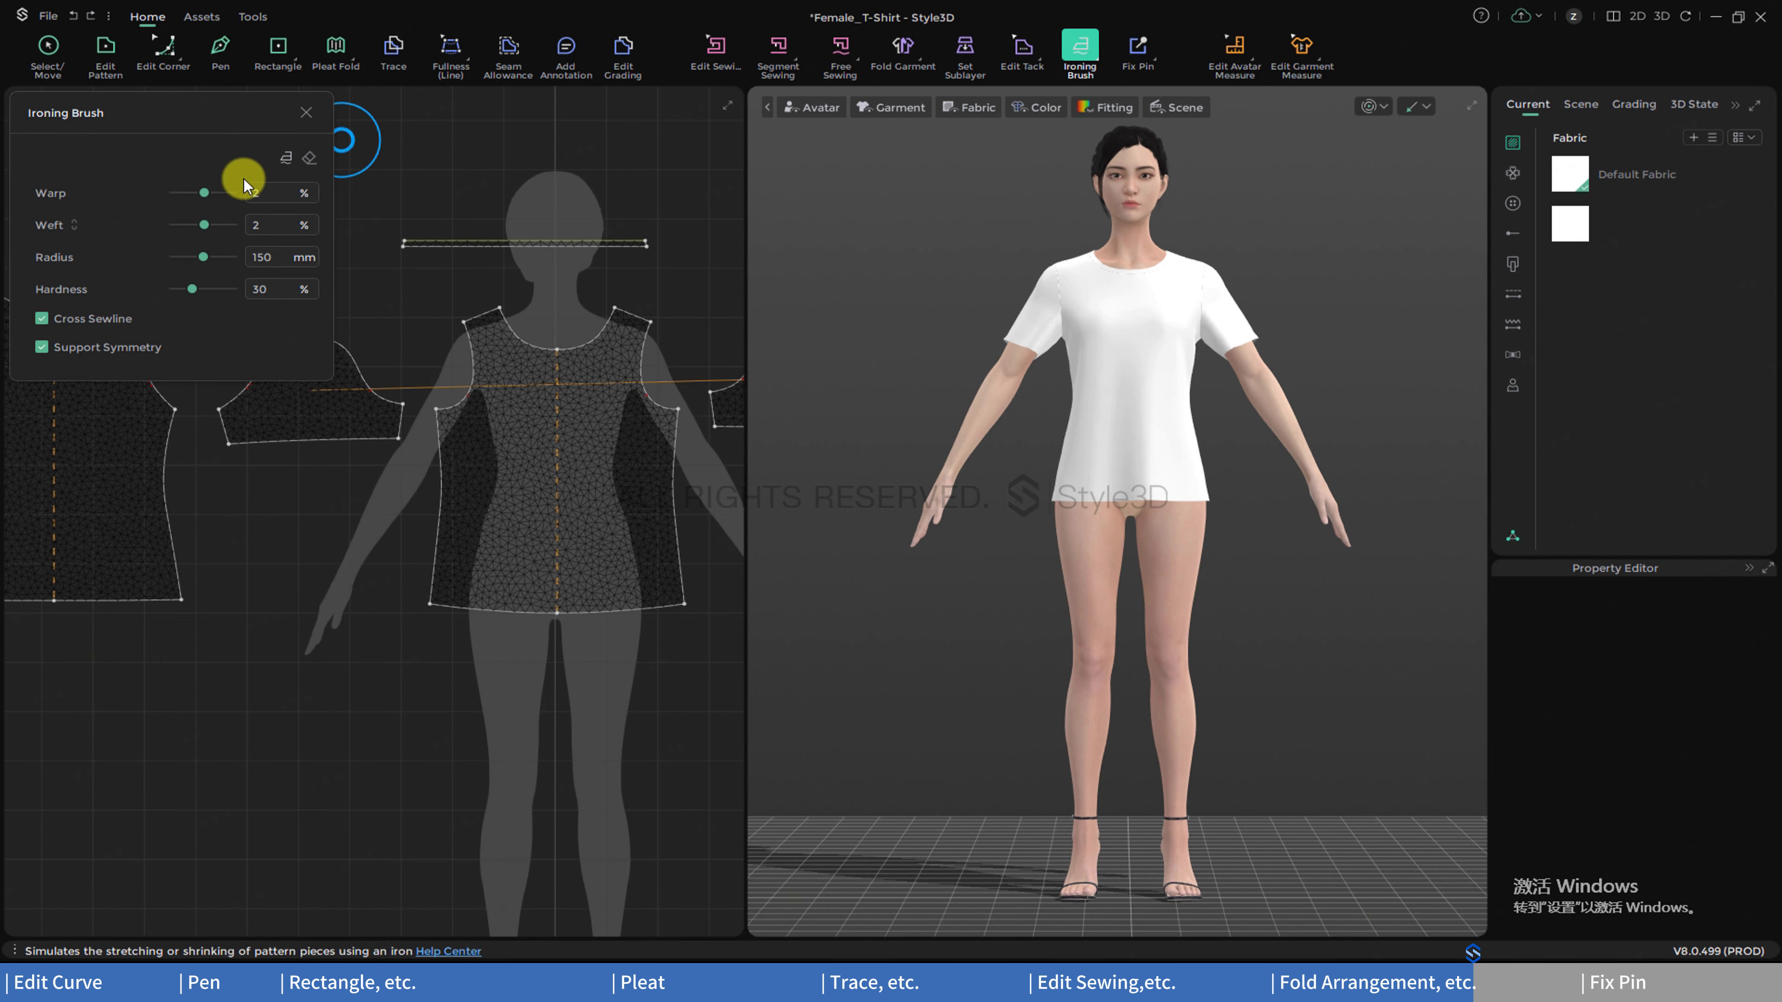
{"action": "mouse_move", "coordinate": [206, 192]}
{"action": "left_mouse_down"}
{"action": "mouse_move", "coordinate": [187, 191]}
{"action": "mouse_move", "coordinate": [212, 225]}
{"action": "mouse_move", "coordinate": [189, 223]}
{"action": "left_mouse_up"}
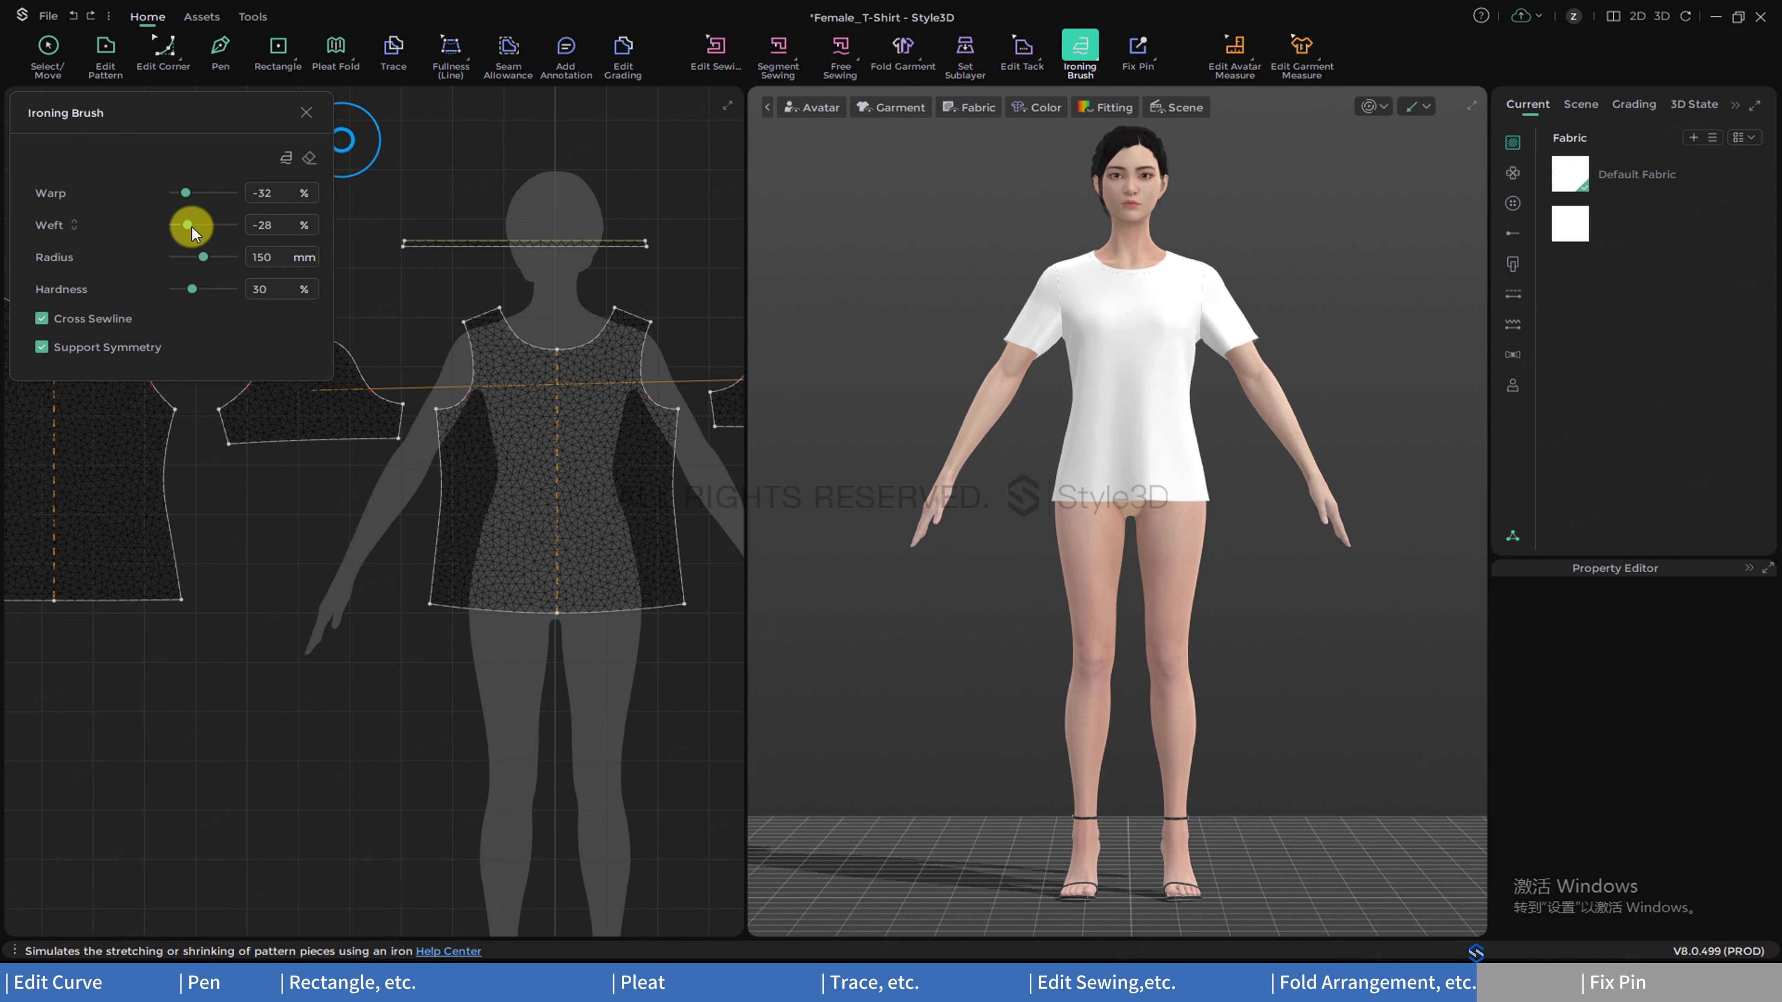
{"action": "left_click_drag", "start_coordinate": [189, 289], "coordinate": [209, 258]}
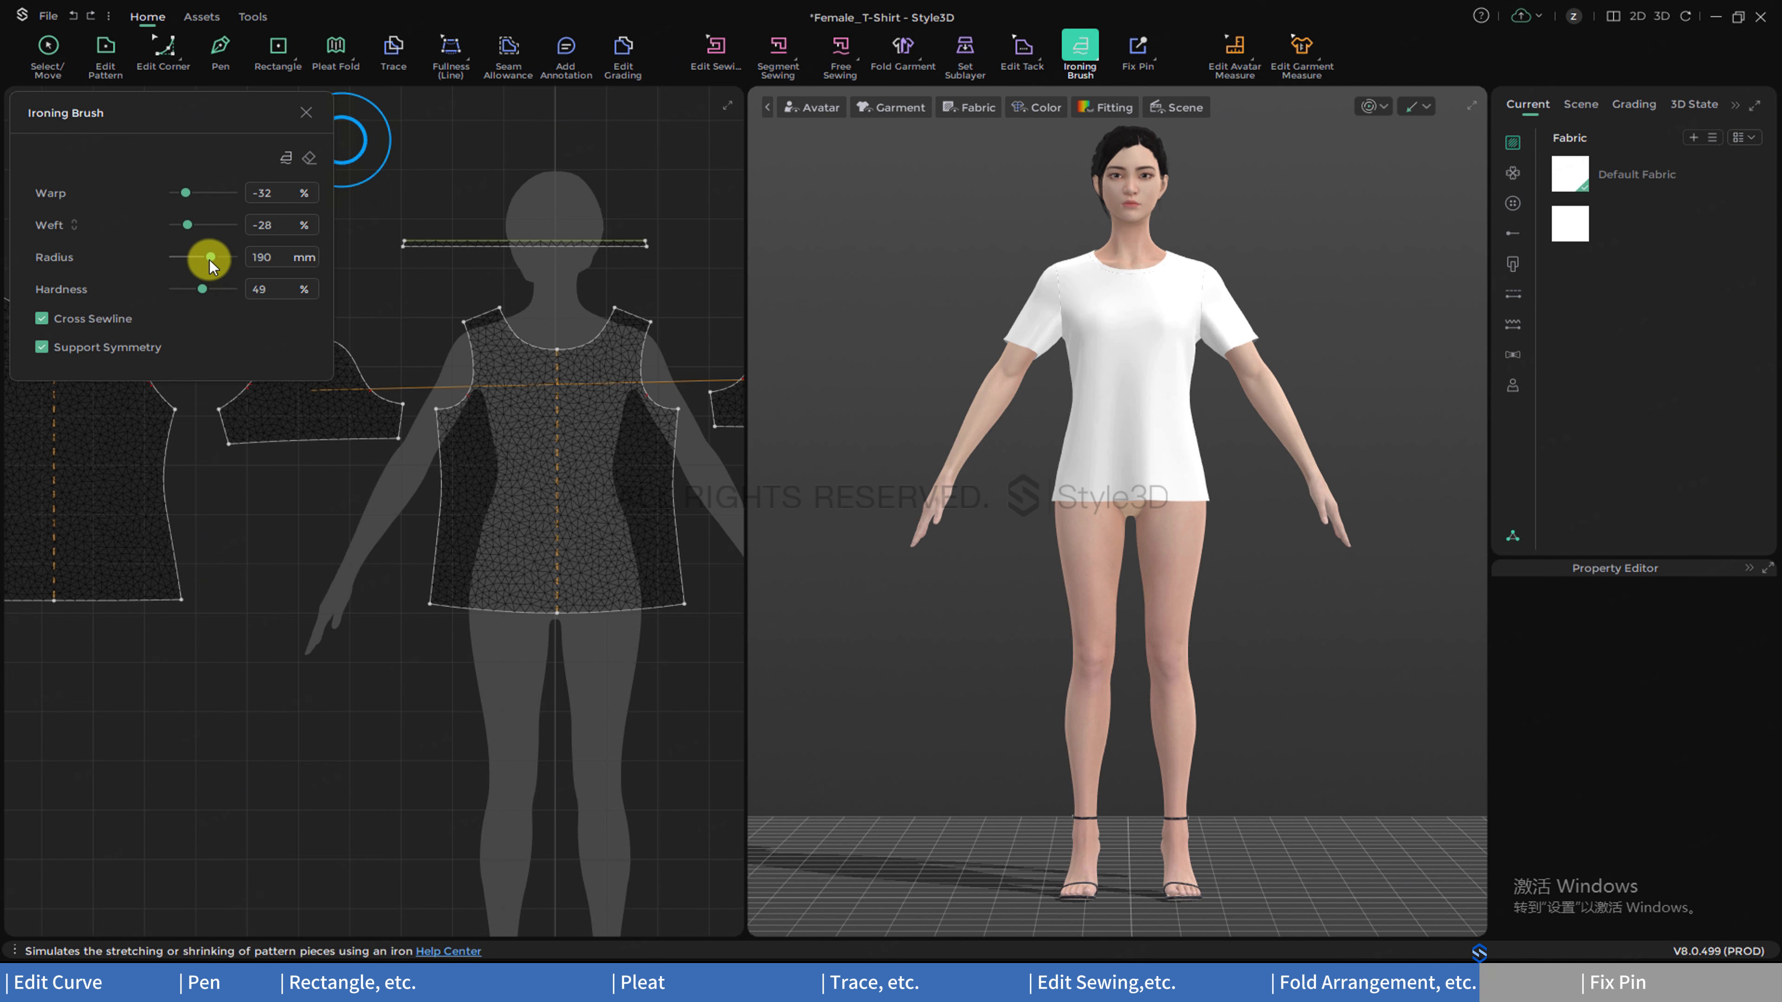
{"action": "mouse_move", "coordinate": [1050, 351]}
{"action": "left_mouse_down"}
{"action": "mouse_move", "coordinate": [1133, 346]}
{"action": "mouse_move", "coordinate": [1116, 355]}
{"action": "mouse_move", "coordinate": [1142, 365]}
{"action": "left_mouse_up"}
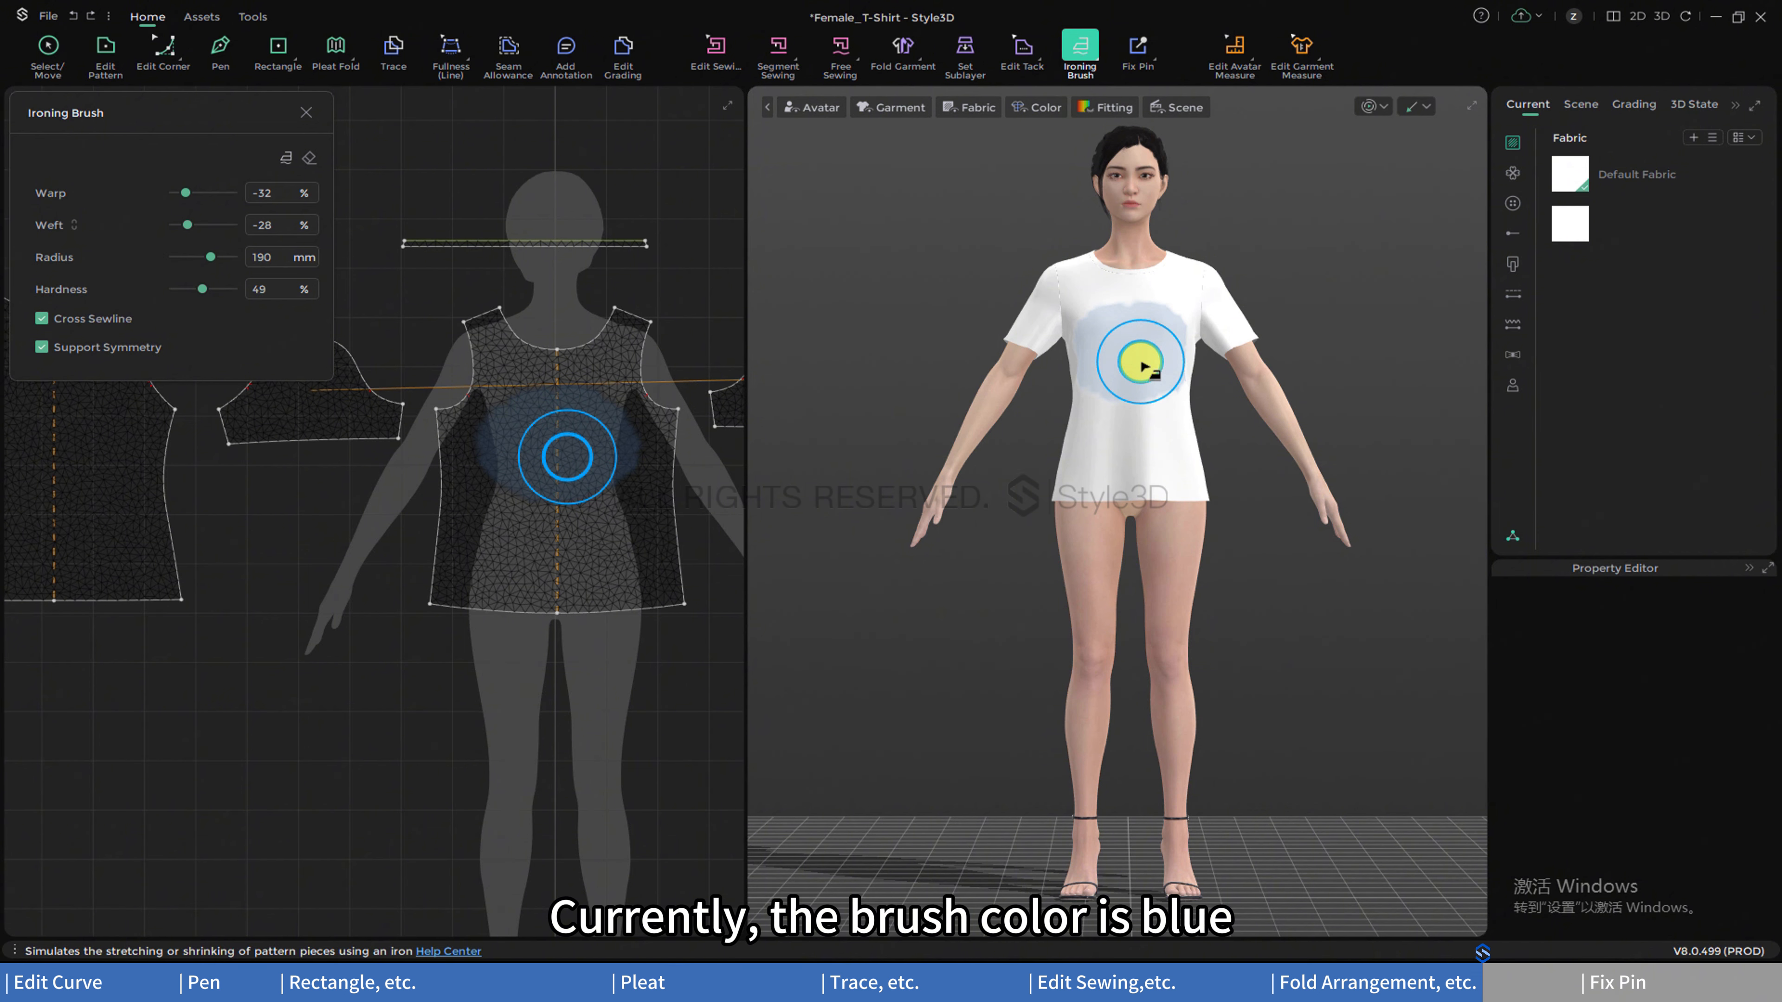
- Set the Ironing Brush's warp to 28% and iron over the chest and belly of the front piece
{"action": "left_click_drag", "start_coordinate": [186, 192], "coordinate": [219, 193]}
{"action": "left_click_drag", "start_coordinate": [1115, 330], "coordinate": [1162, 421]}
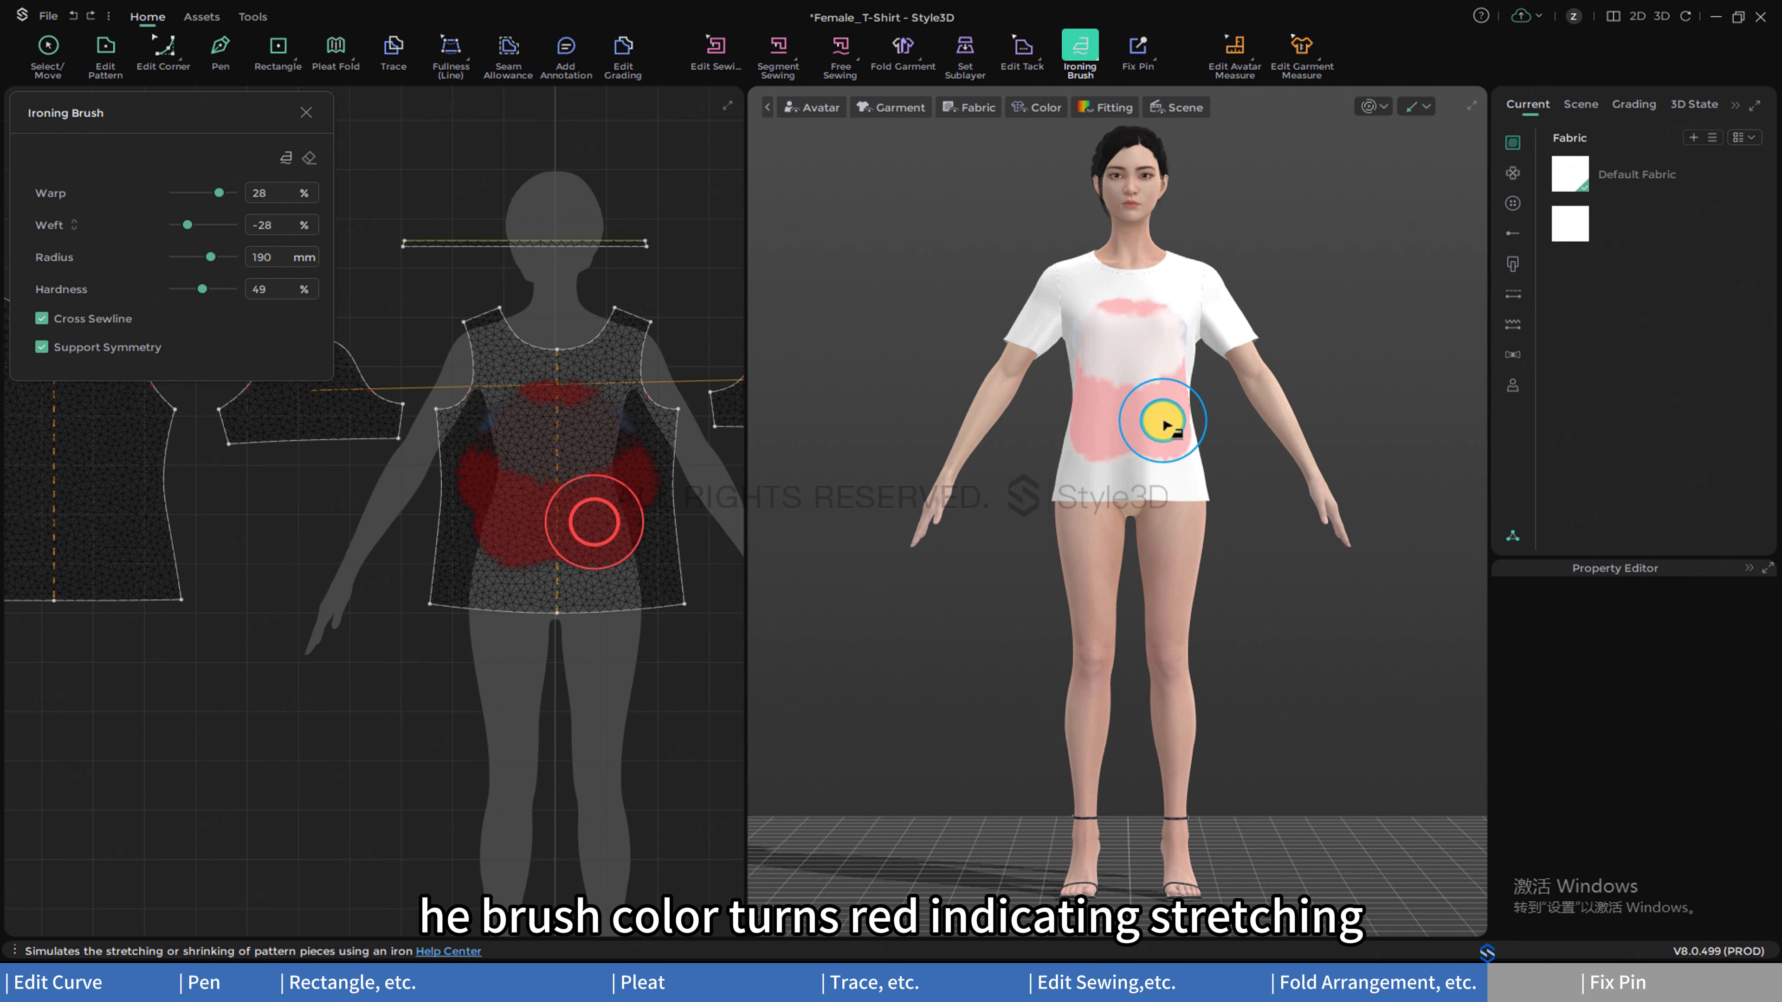
{"action": "left_click_drag", "start_coordinate": [1162, 421], "coordinate": [1149, 371]}
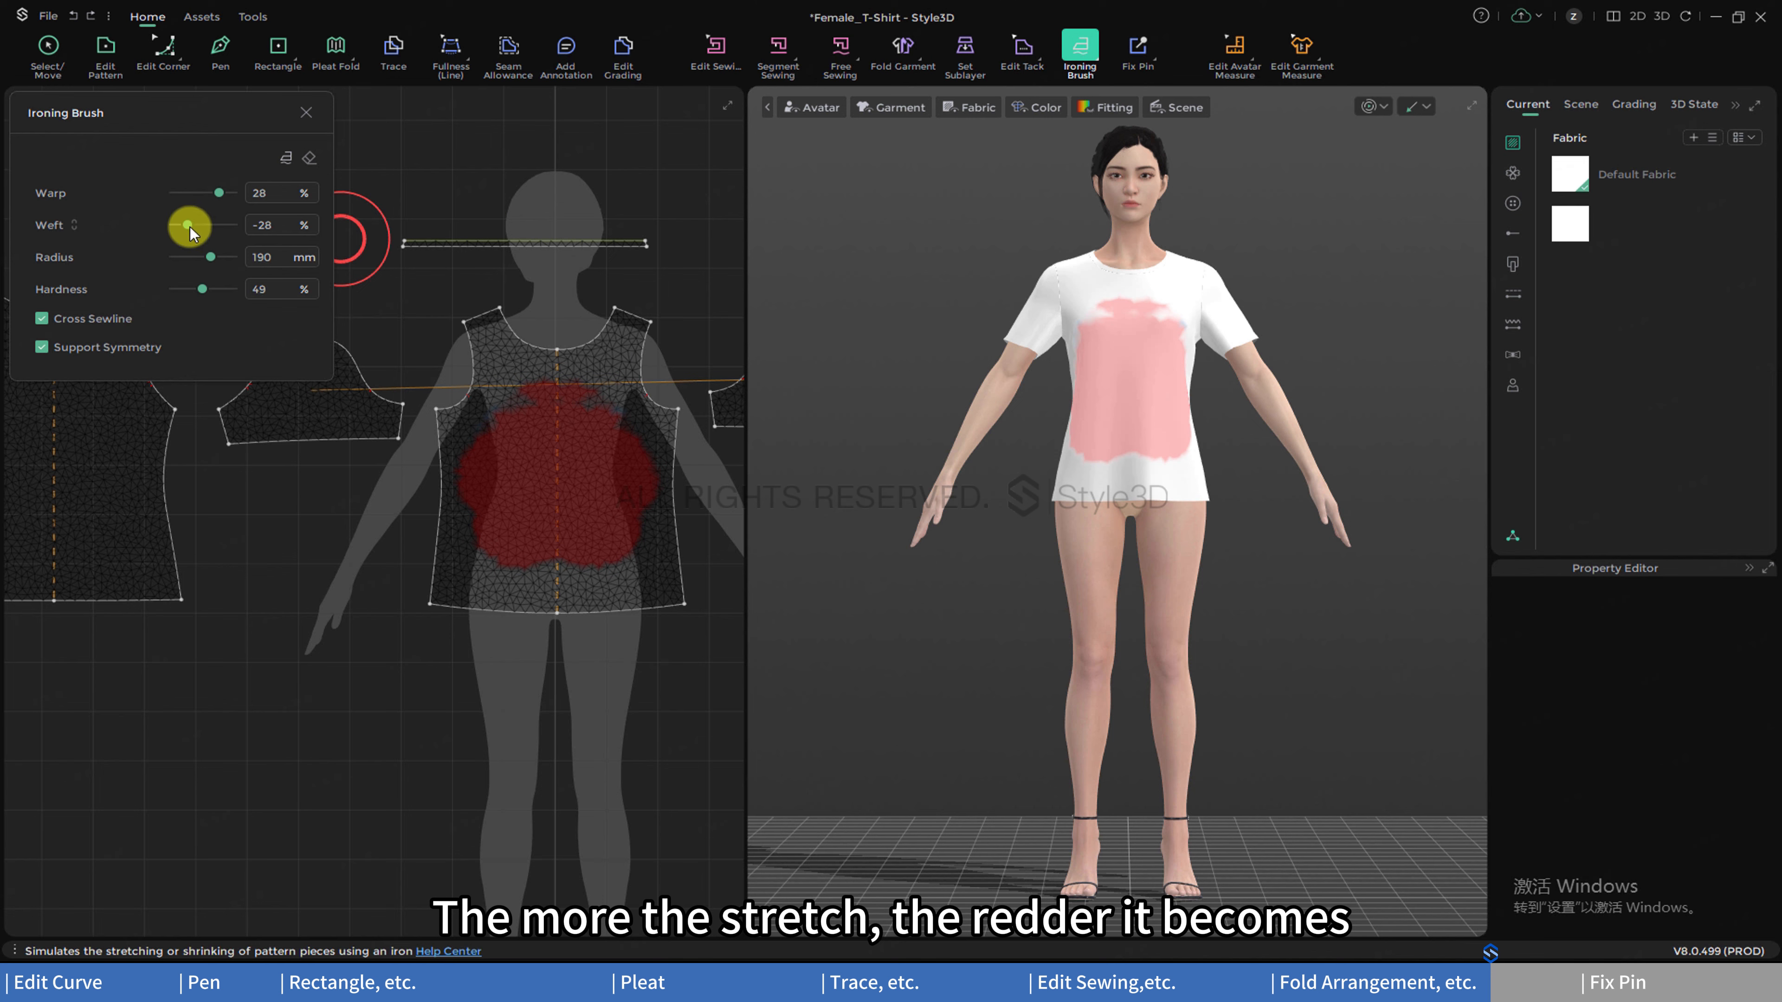
- Set the Ironing Brush's weft to 18% and extend the ironing over most of the front and the sleeves
{"action": "left_click_drag", "start_coordinate": [187, 226], "coordinate": [215, 225]}
{"action": "mouse_move", "coordinate": [1113, 398]}
{"action": "left_mouse_down"}
{"action": "mouse_move", "coordinate": [1166, 450]}
{"action": "mouse_move", "coordinate": [1185, 413]}
{"action": "left_mouse_up"}
{"action": "scroll", "coordinate": [1201, 370], "scroll_direction": "up", "scroll_amount": 5}
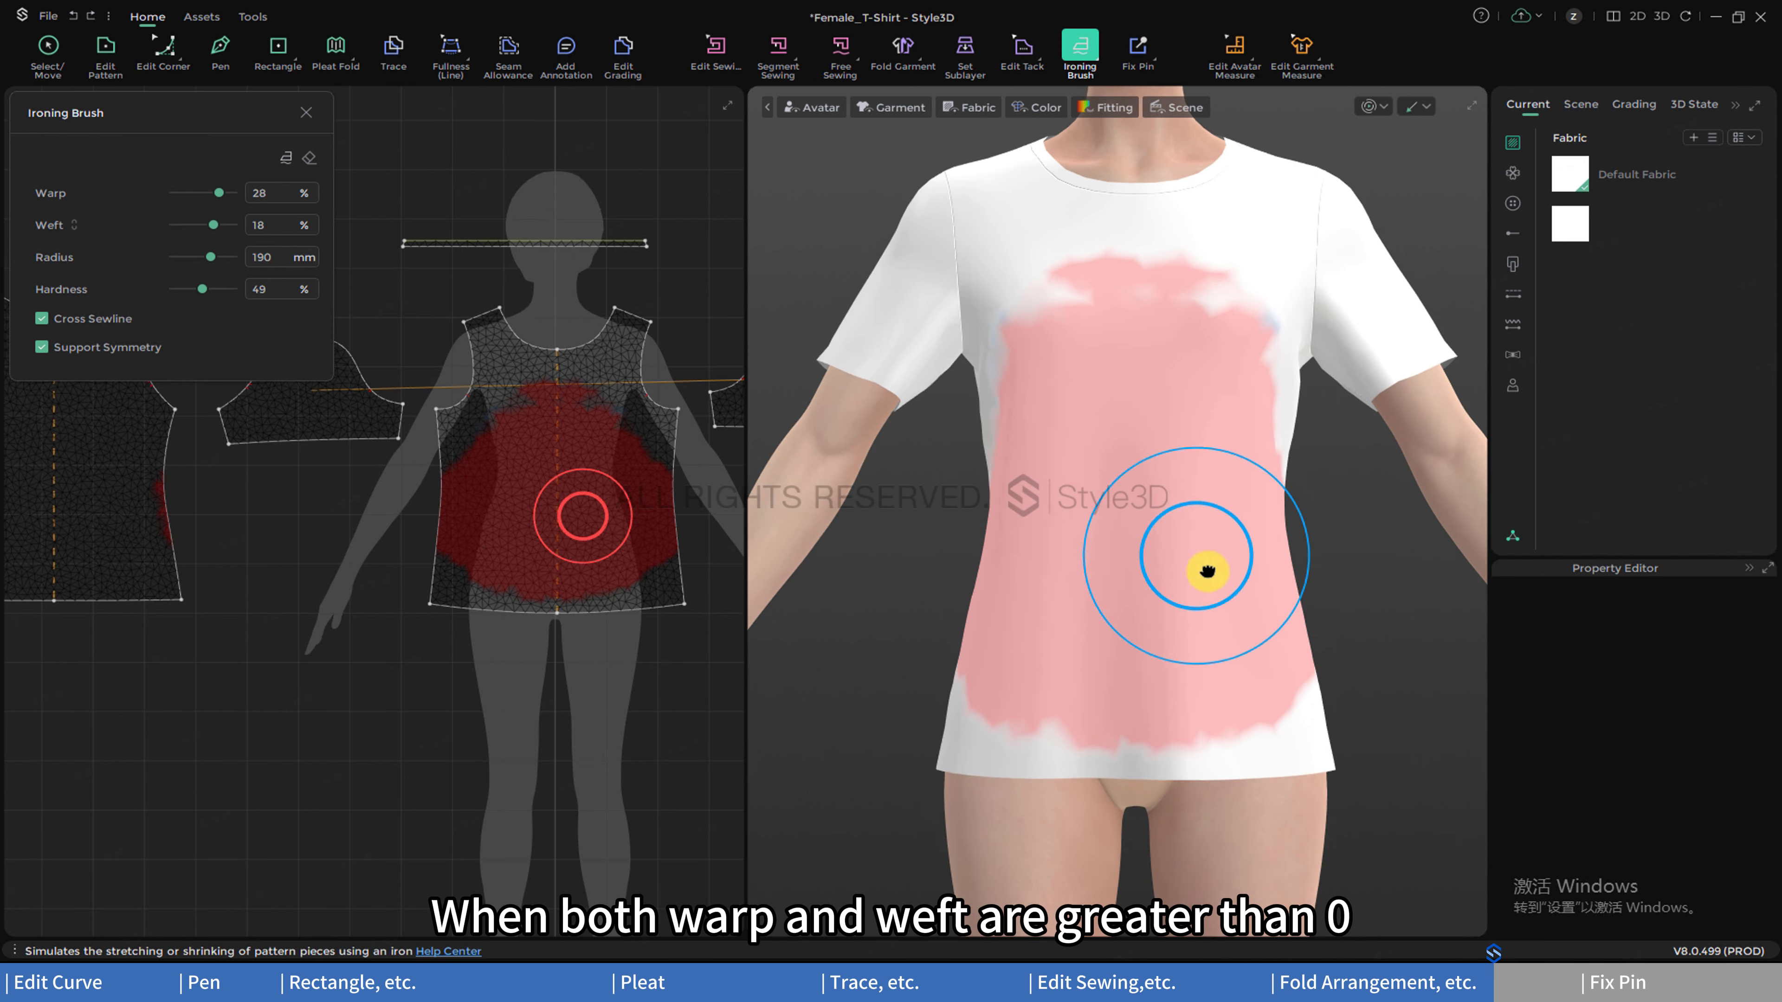
{"action": "mouse_move", "coordinate": [1260, 284]}
{"action": "left_mouse_down"}
{"action": "mouse_move", "coordinate": [1327, 289]}
{"action": "mouse_move", "coordinate": [1373, 355]}
{"action": "left_mouse_up"}
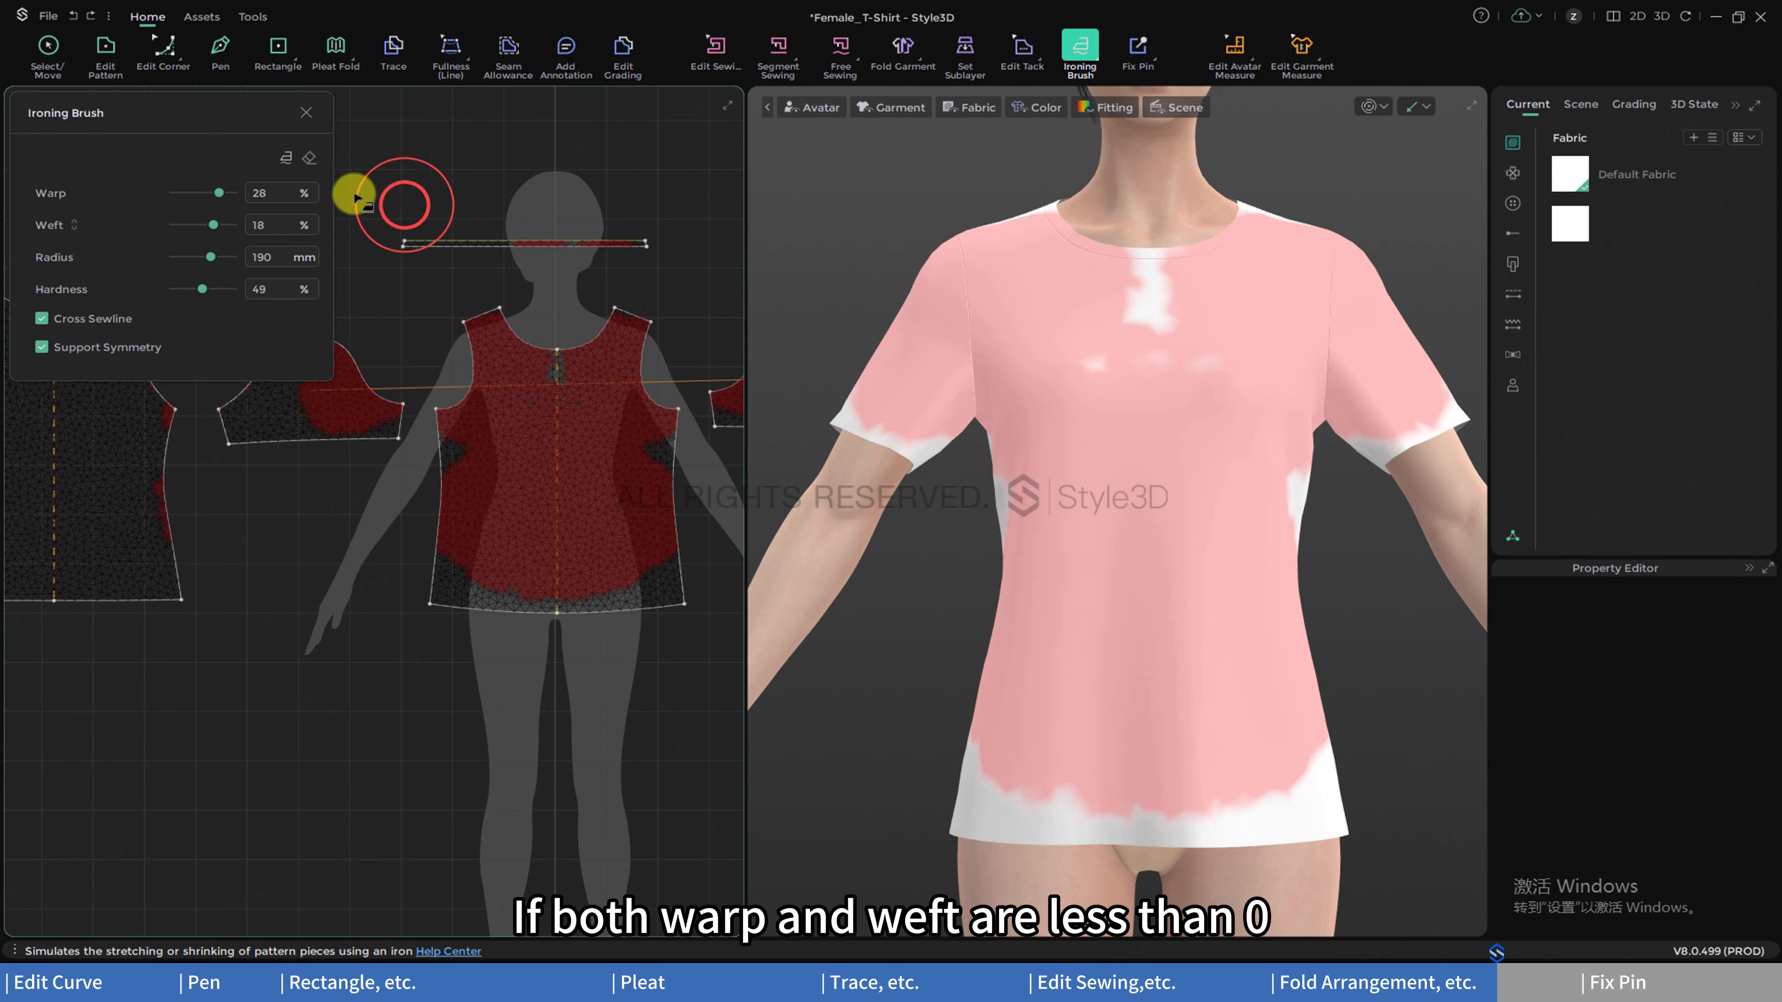
- Iron the middle of the front with warp -18% and weft -12%, and its chest area with warp 27%
{"action": "mouse_move", "coordinate": [213, 224]}
{"action": "left_mouse_down"}
{"action": "mouse_move", "coordinate": [197, 226]}
{"action": "mouse_move", "coordinate": [193, 193]}
{"action": "left_mouse_up"}
{"action": "mouse_move", "coordinate": [1042, 457]}
{"action": "left_mouse_down"}
{"action": "mouse_move", "coordinate": [1142, 456]}
{"action": "mouse_move", "coordinate": [1086, 518]}
{"action": "mouse_move", "coordinate": [1110, 562]}
{"action": "mouse_move", "coordinate": [1207, 540]}
{"action": "mouse_move", "coordinate": [1217, 464]}
{"action": "left_mouse_up"}
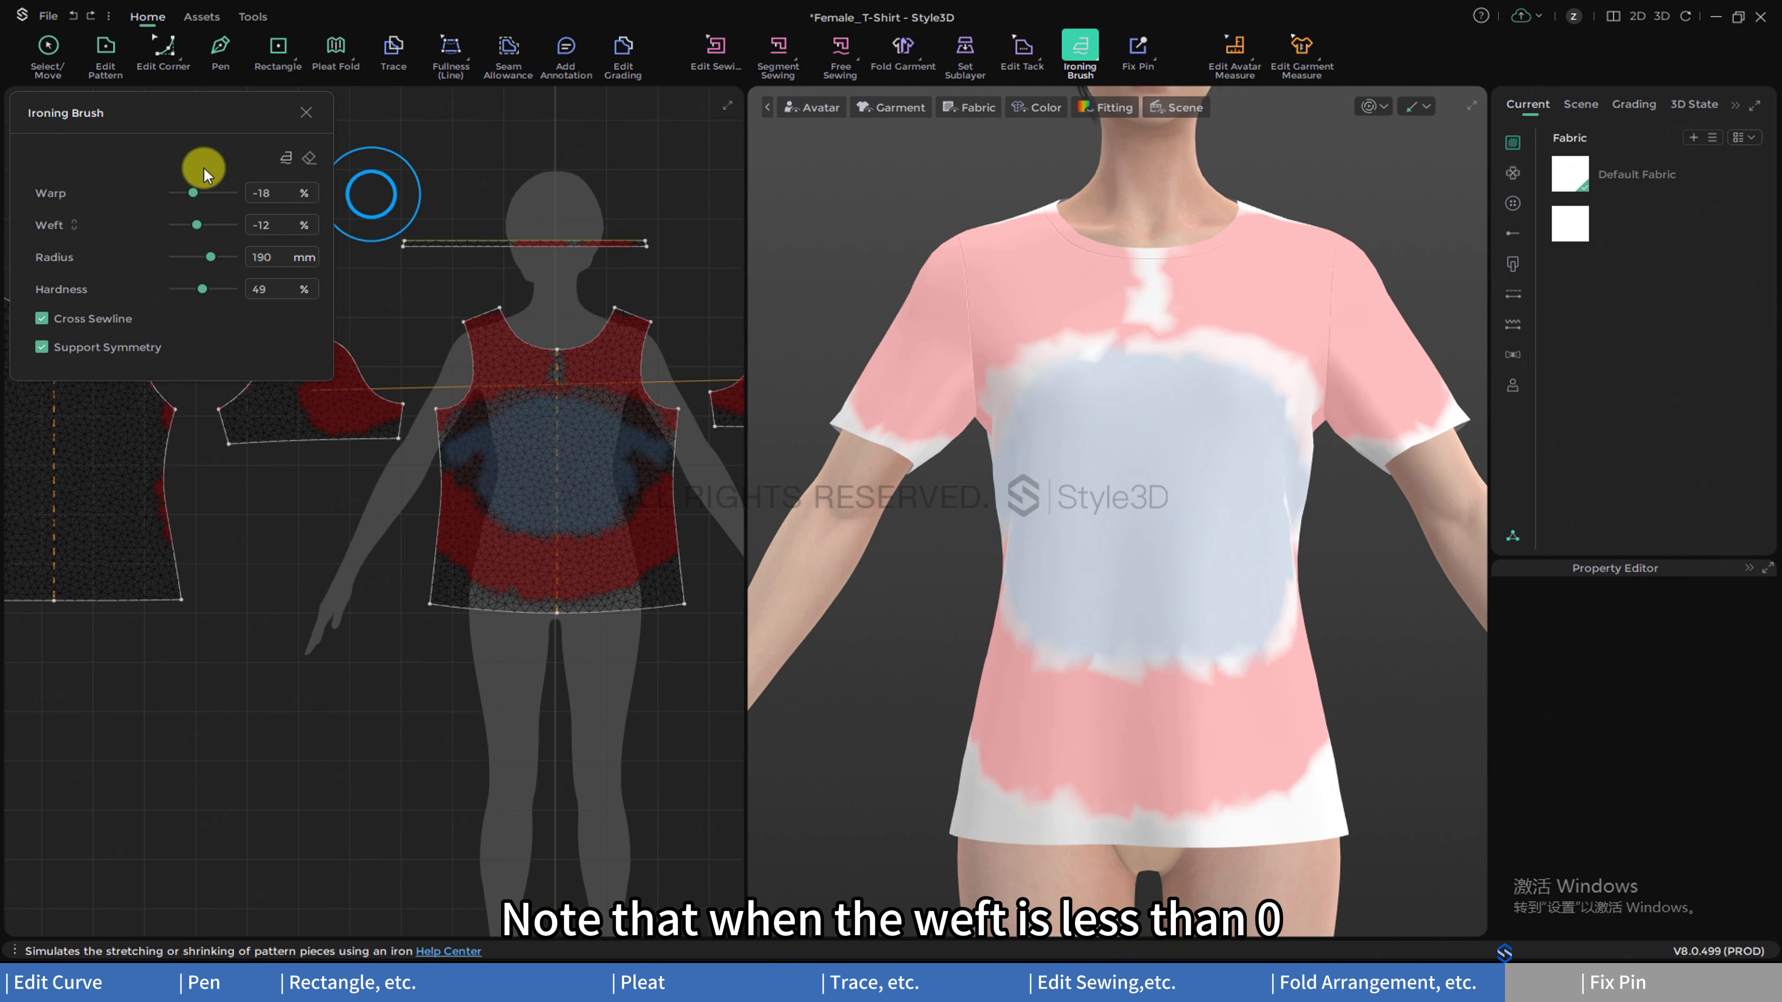
{"action": "left_click_drag", "start_coordinate": [192, 191], "coordinate": [218, 192]}
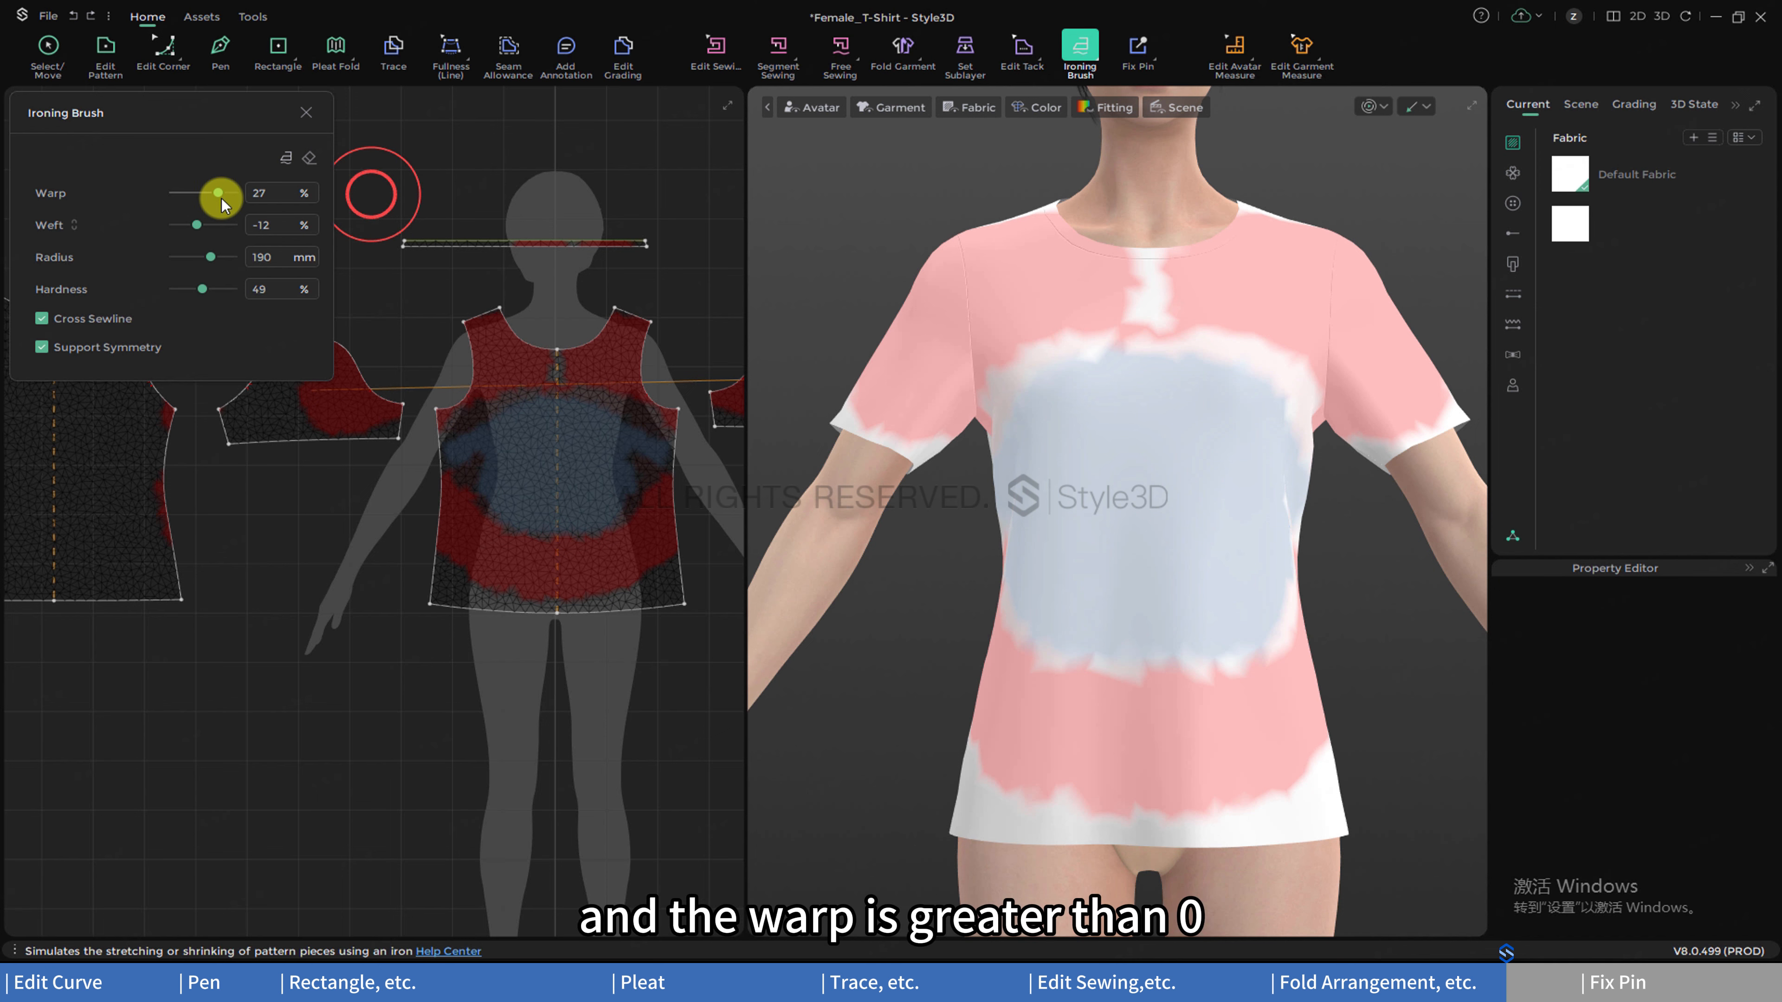
{"action": "left_click_drag", "start_coordinate": [1324, 438], "coordinate": [1148, 422]}
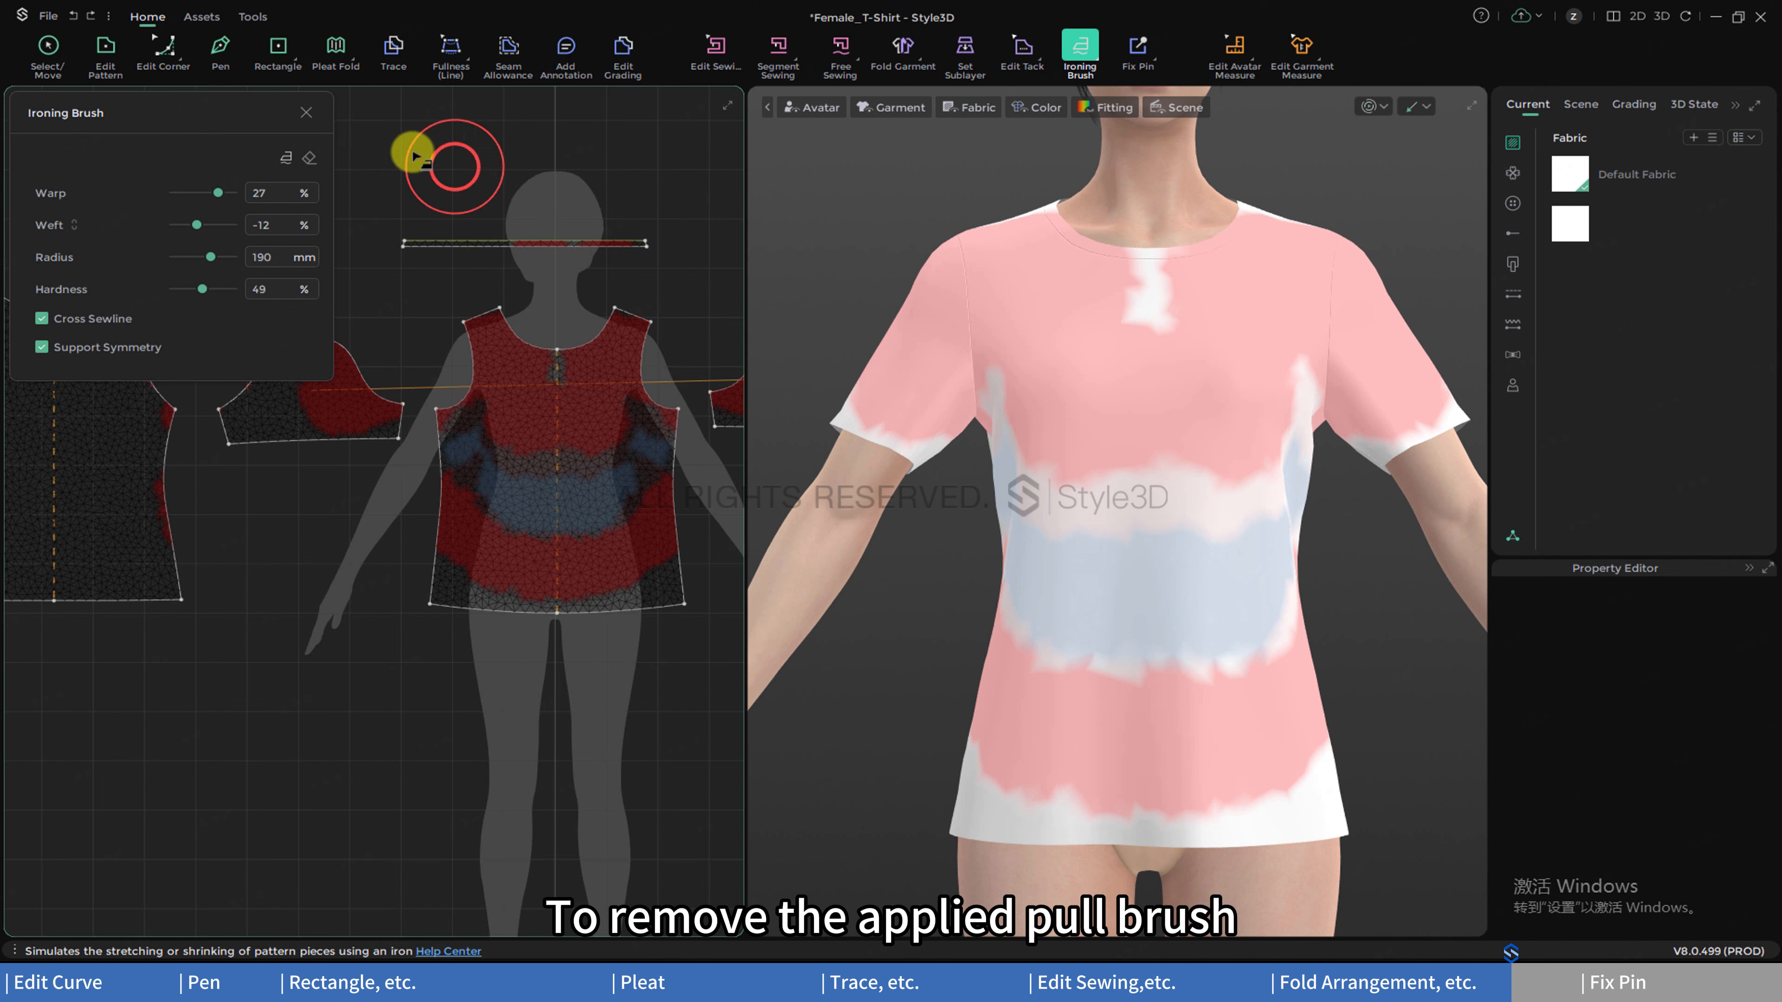
- Erase the applied ironing from the T-shirt's front and sleeves with the Ironing Brush's eraser
{"action": "left_click", "coordinate": [309, 159]}
{"action": "mouse_move", "coordinate": [1094, 337]}
{"action": "left_mouse_down"}
{"action": "mouse_move", "coordinate": [1297, 462]}
{"action": "mouse_move", "coordinate": [1103, 570]}
{"action": "mouse_move", "coordinate": [1146, 618]}
{"action": "mouse_move", "coordinate": [1007, 685]}
{"action": "mouse_move", "coordinate": [1284, 724]}
{"action": "left_mouse_up"}
{"action": "right_click", "coordinate": [1188, 412]}
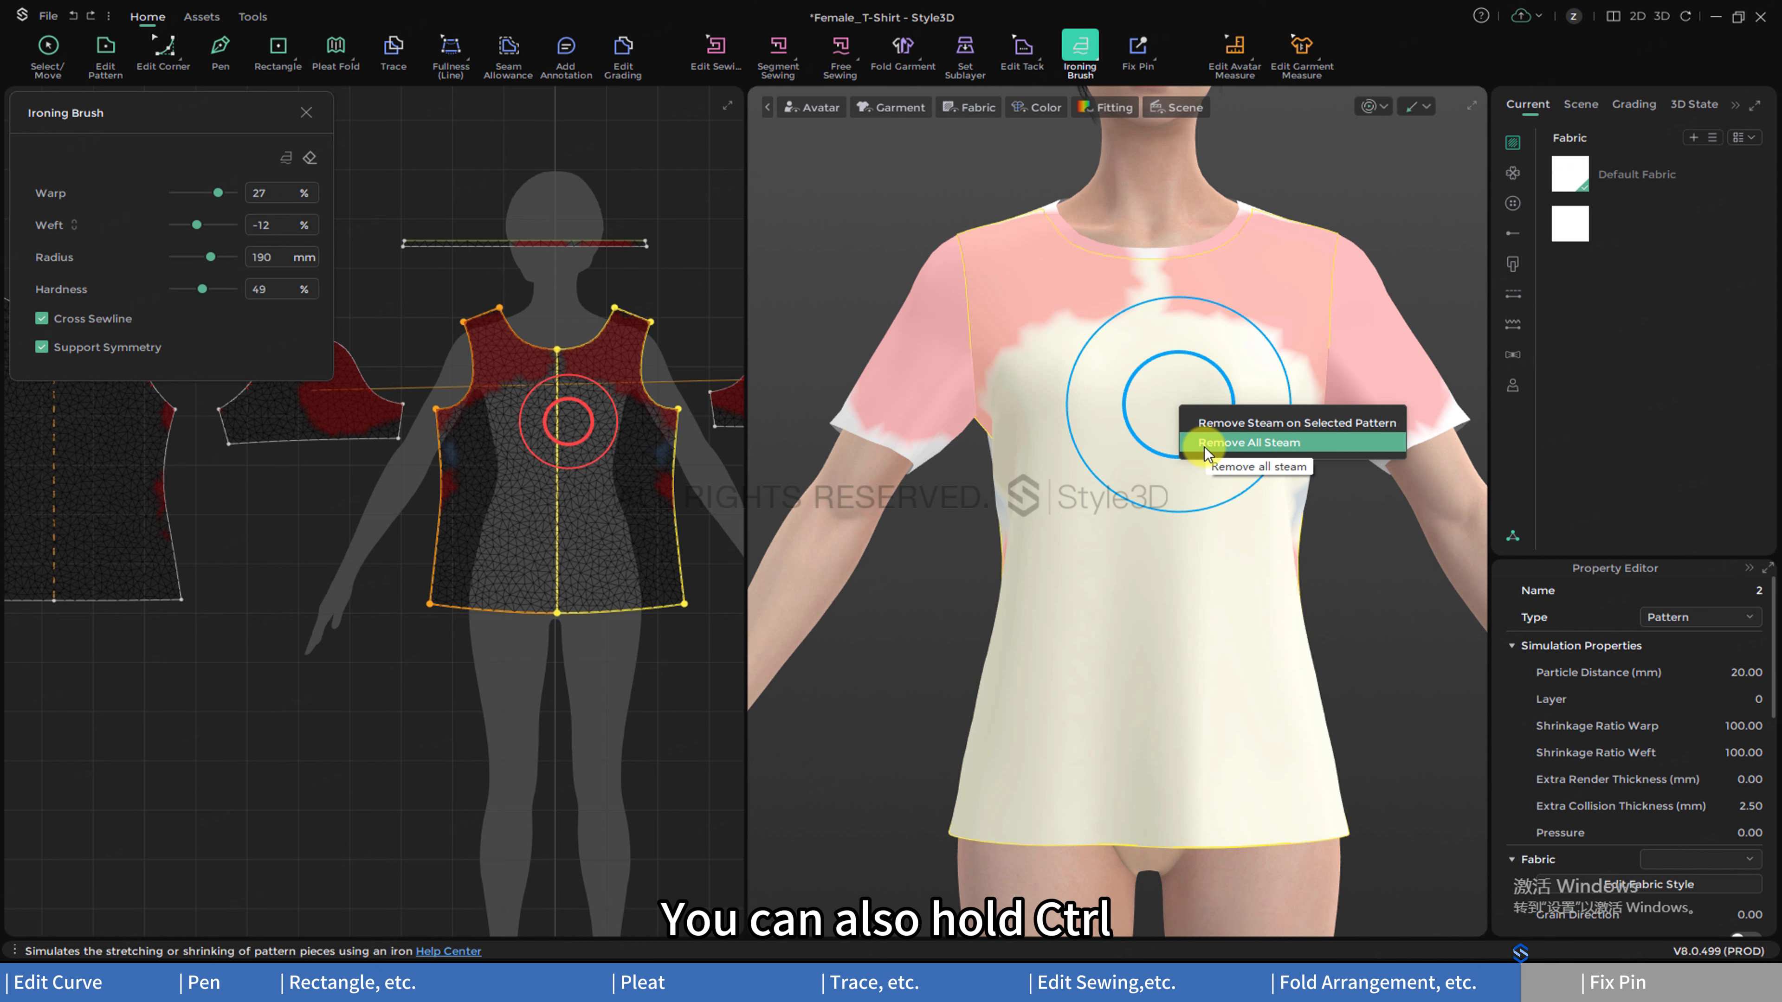
{"action": "left_click", "coordinate": [1342, 529]}
{"action": "mouse_move", "coordinate": [1298, 297]}
{"action": "left_mouse_down", "text": "ctrl"}
{"action": "mouse_move", "coordinate": [1417, 417]}
{"action": "mouse_move", "coordinate": [1120, 293]}
{"action": "mouse_move", "coordinate": [1388, 328]}
{"action": "mouse_move", "coordinate": [1360, 383]}
{"action": "left_mouse_up", "text": "ctrl"}
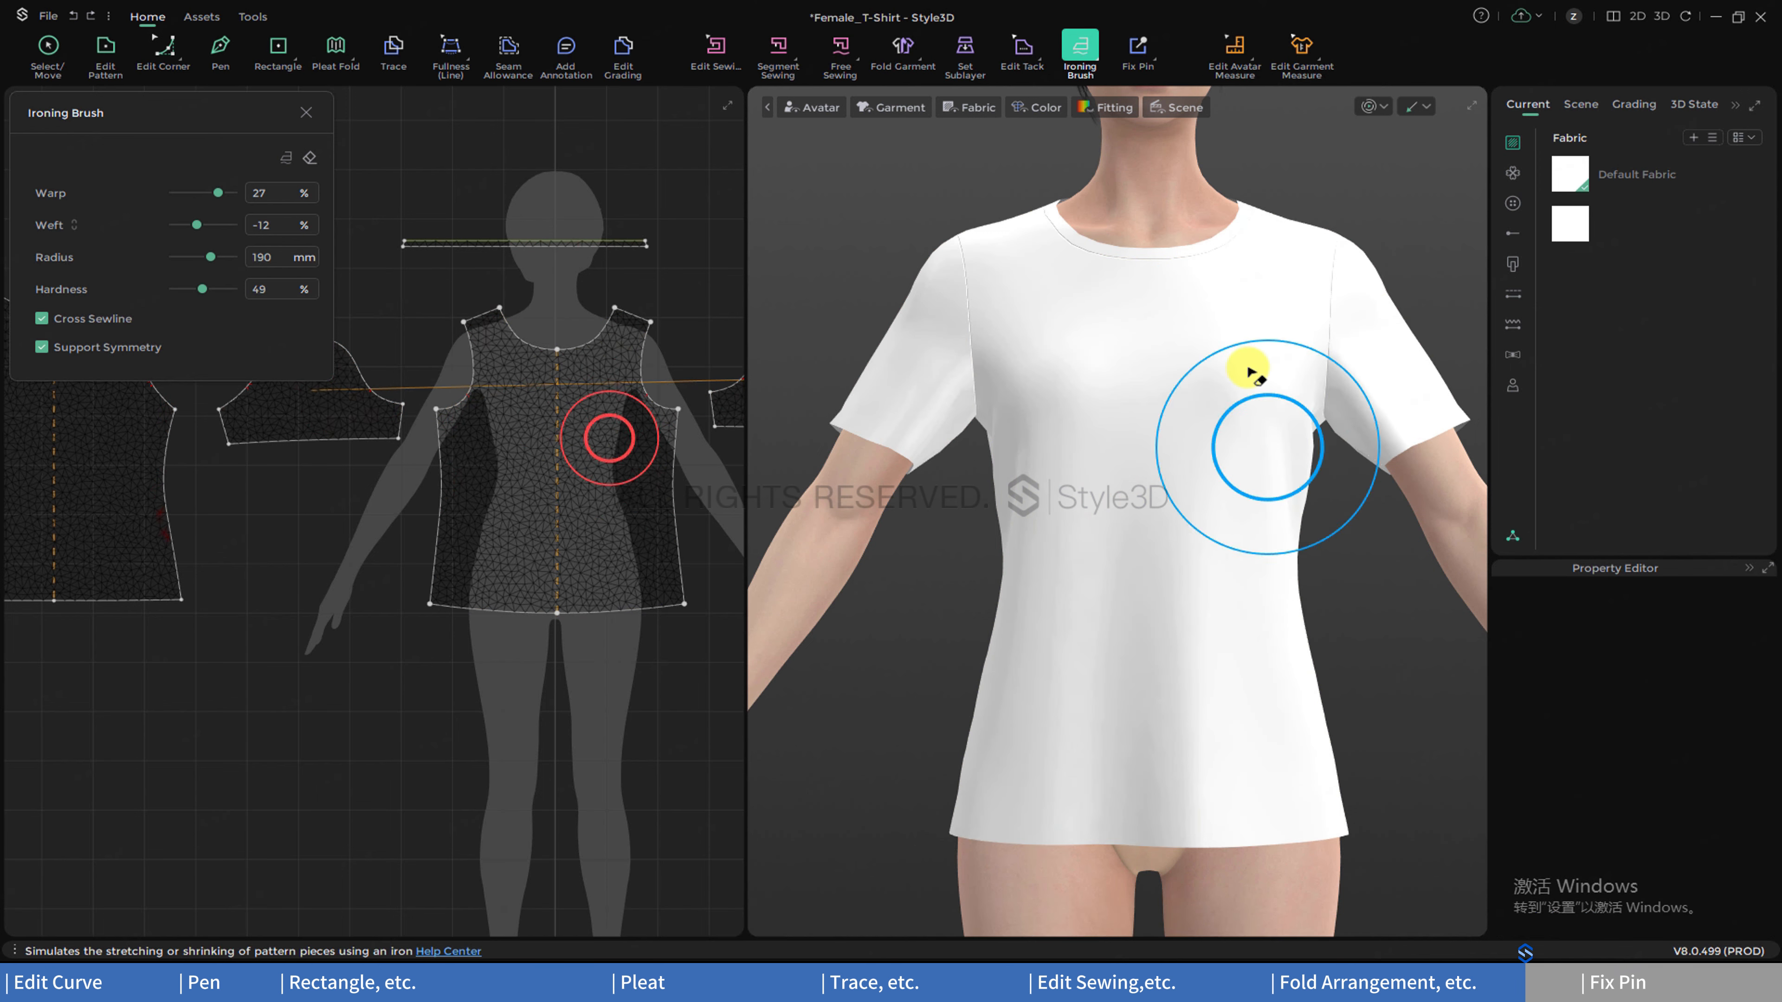
- Flatten the middle of the front piece with the Flatten Brush at strength 50, radius 150 mm and hardness 30%
{"action": "left_click", "coordinate": [1081, 45]}
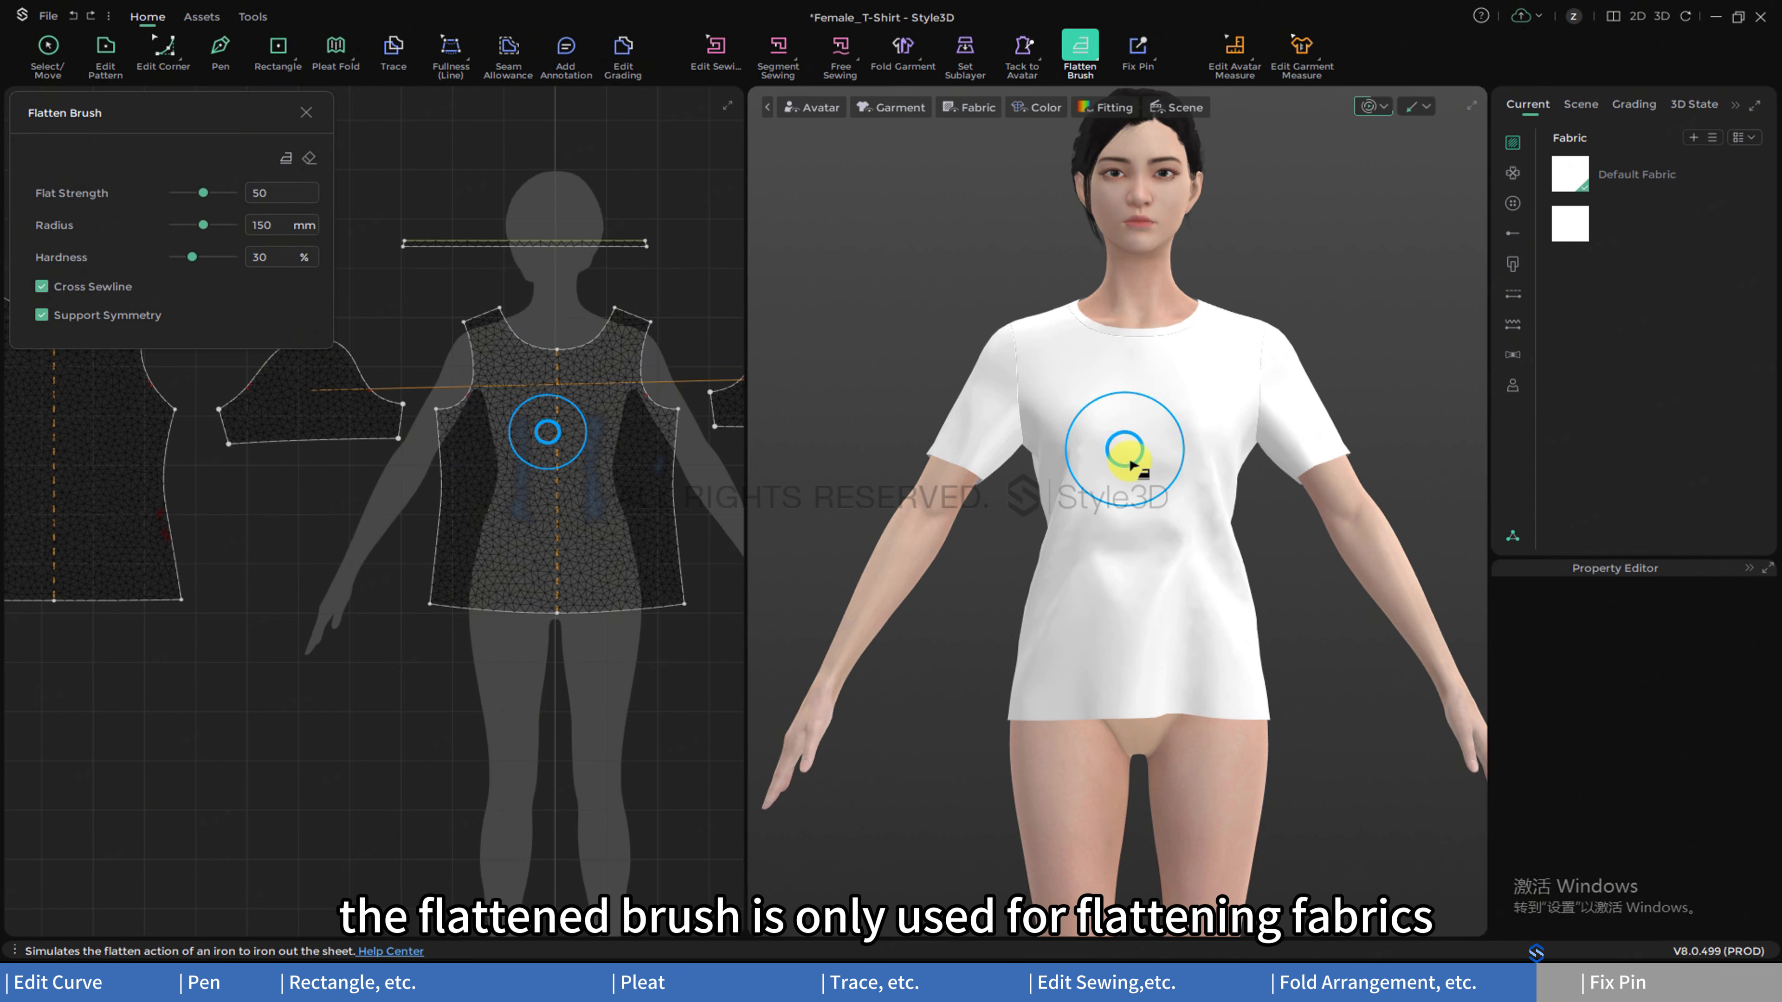
{"action": "mouse_move", "coordinate": [1128, 458]}
{"action": "left_mouse_down"}
{"action": "mouse_move", "coordinate": [1131, 528]}
{"action": "mouse_move", "coordinate": [1147, 524]}
{"action": "left_mouse_up"}
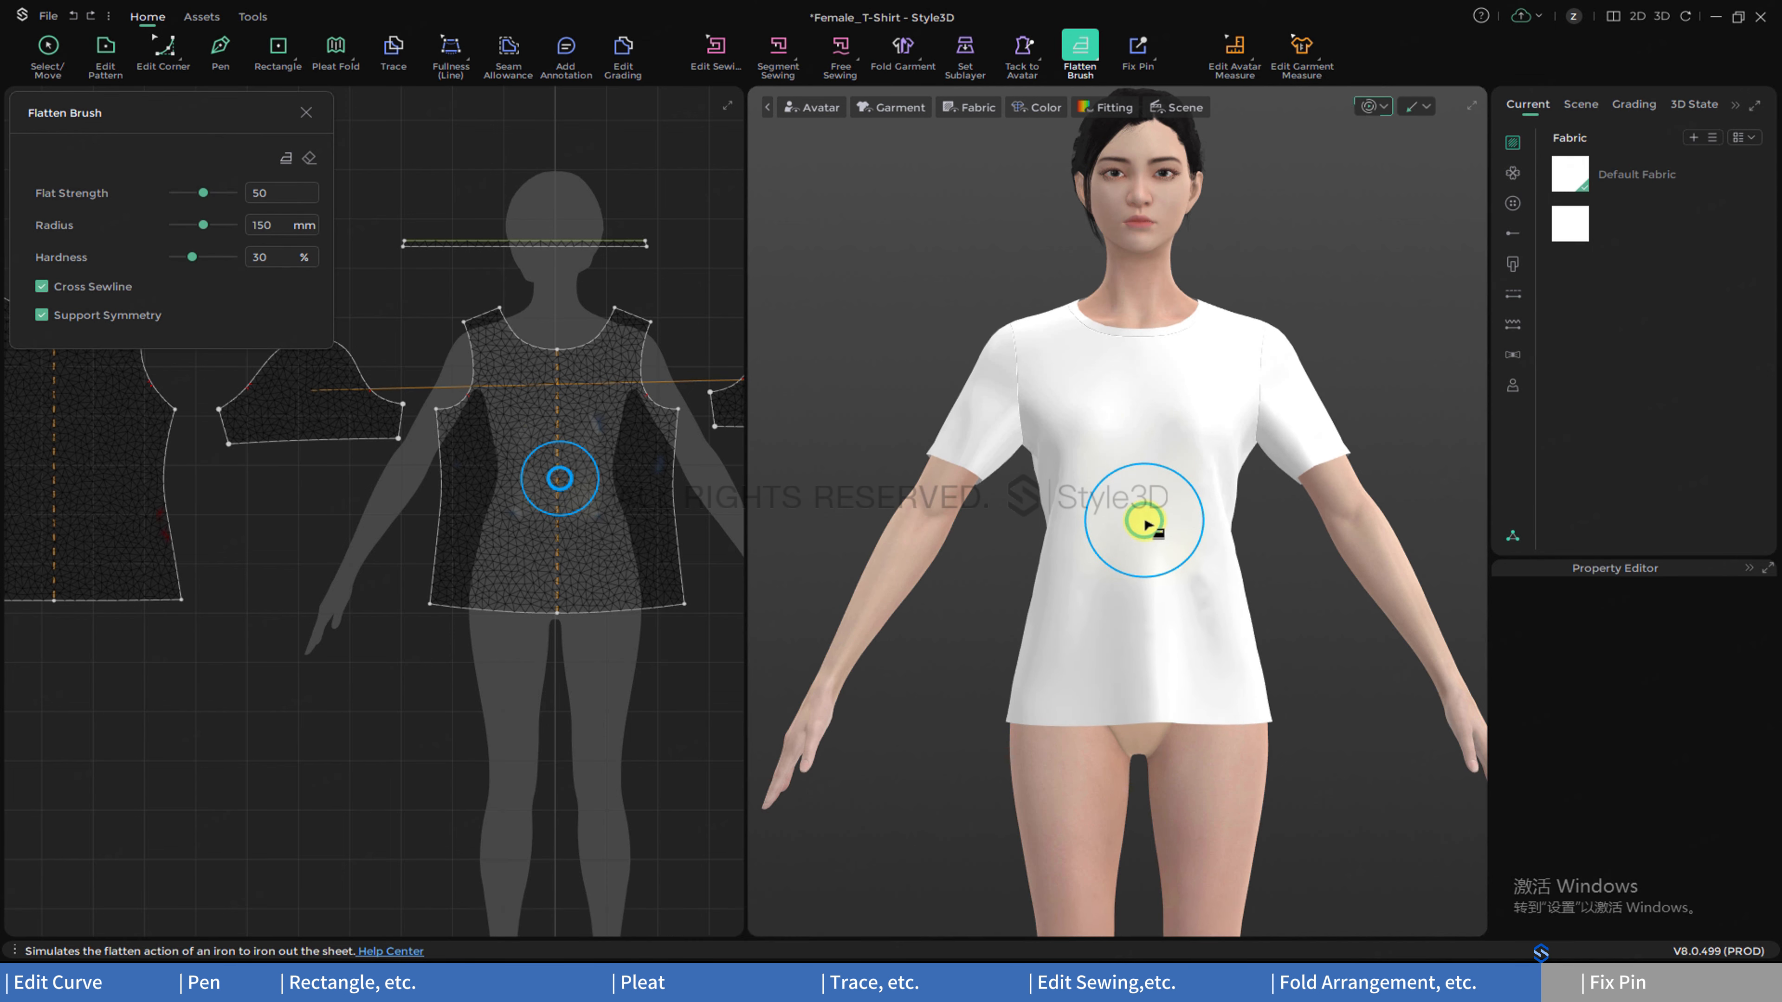
- Refine the mesh in the middle of the front piece with the Subdivision Brush at 5 mm particle distance and 150 mm radius
{"action": "left_click", "coordinate": [1084, 49]}
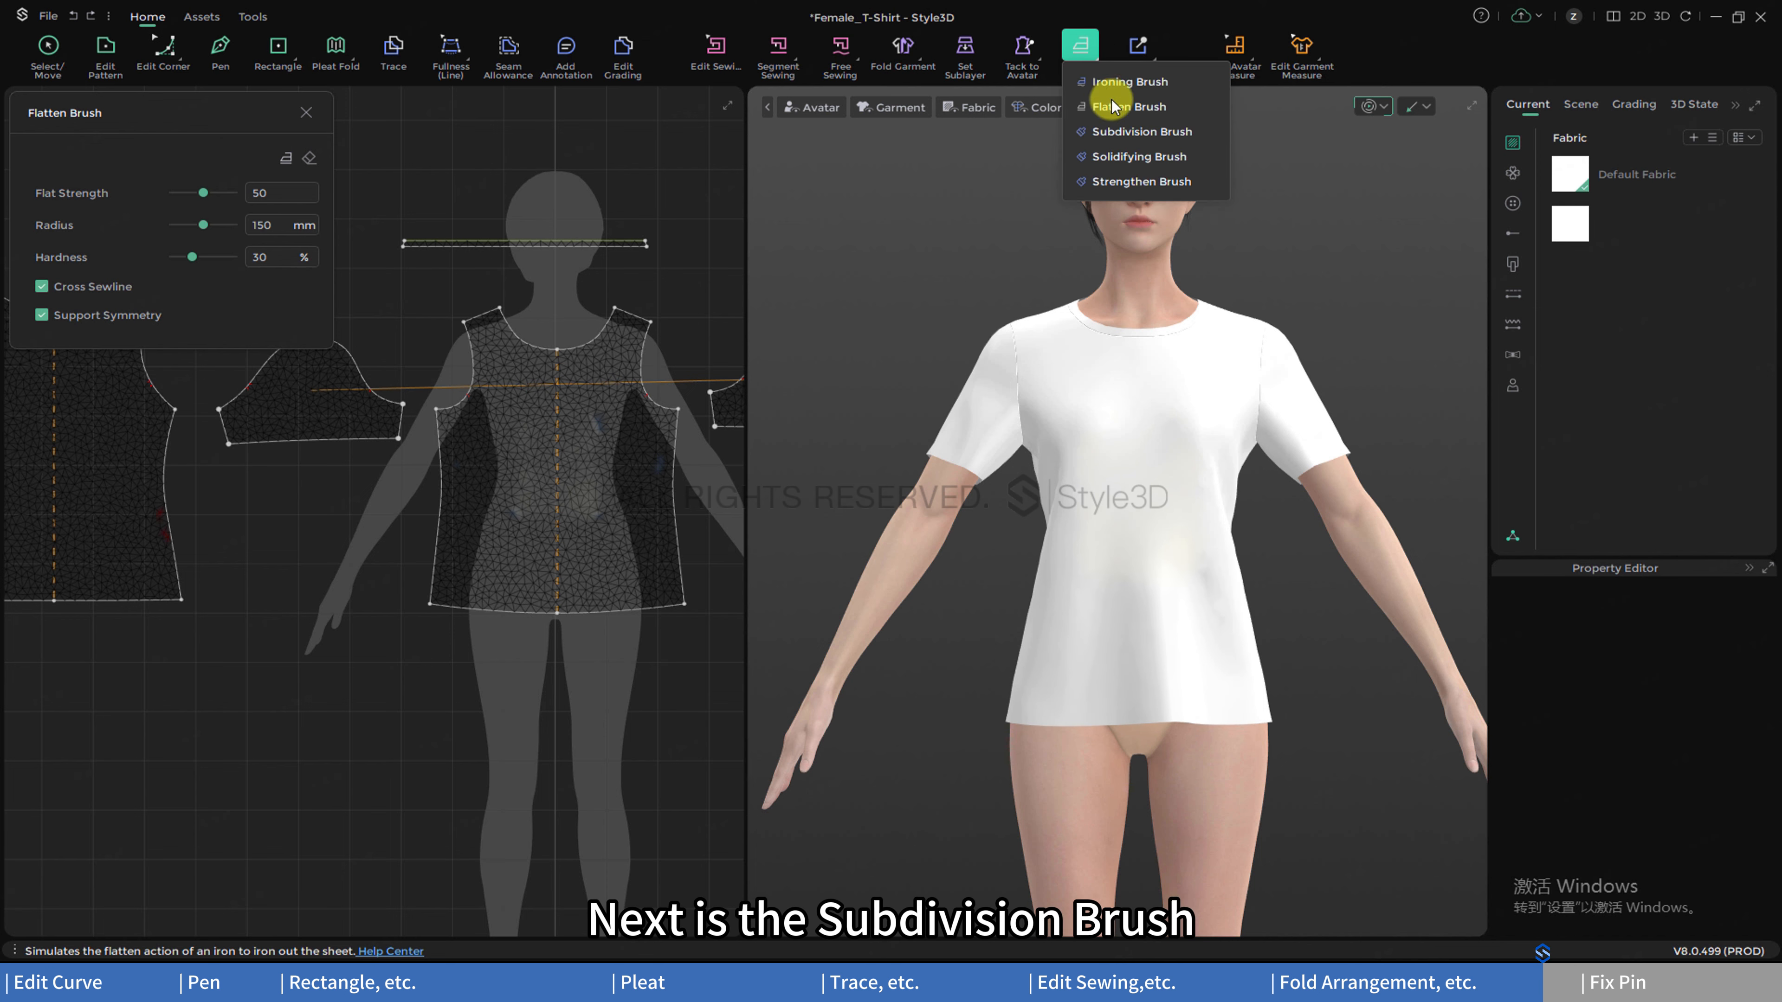
{"action": "left_click", "coordinate": [1119, 126]}
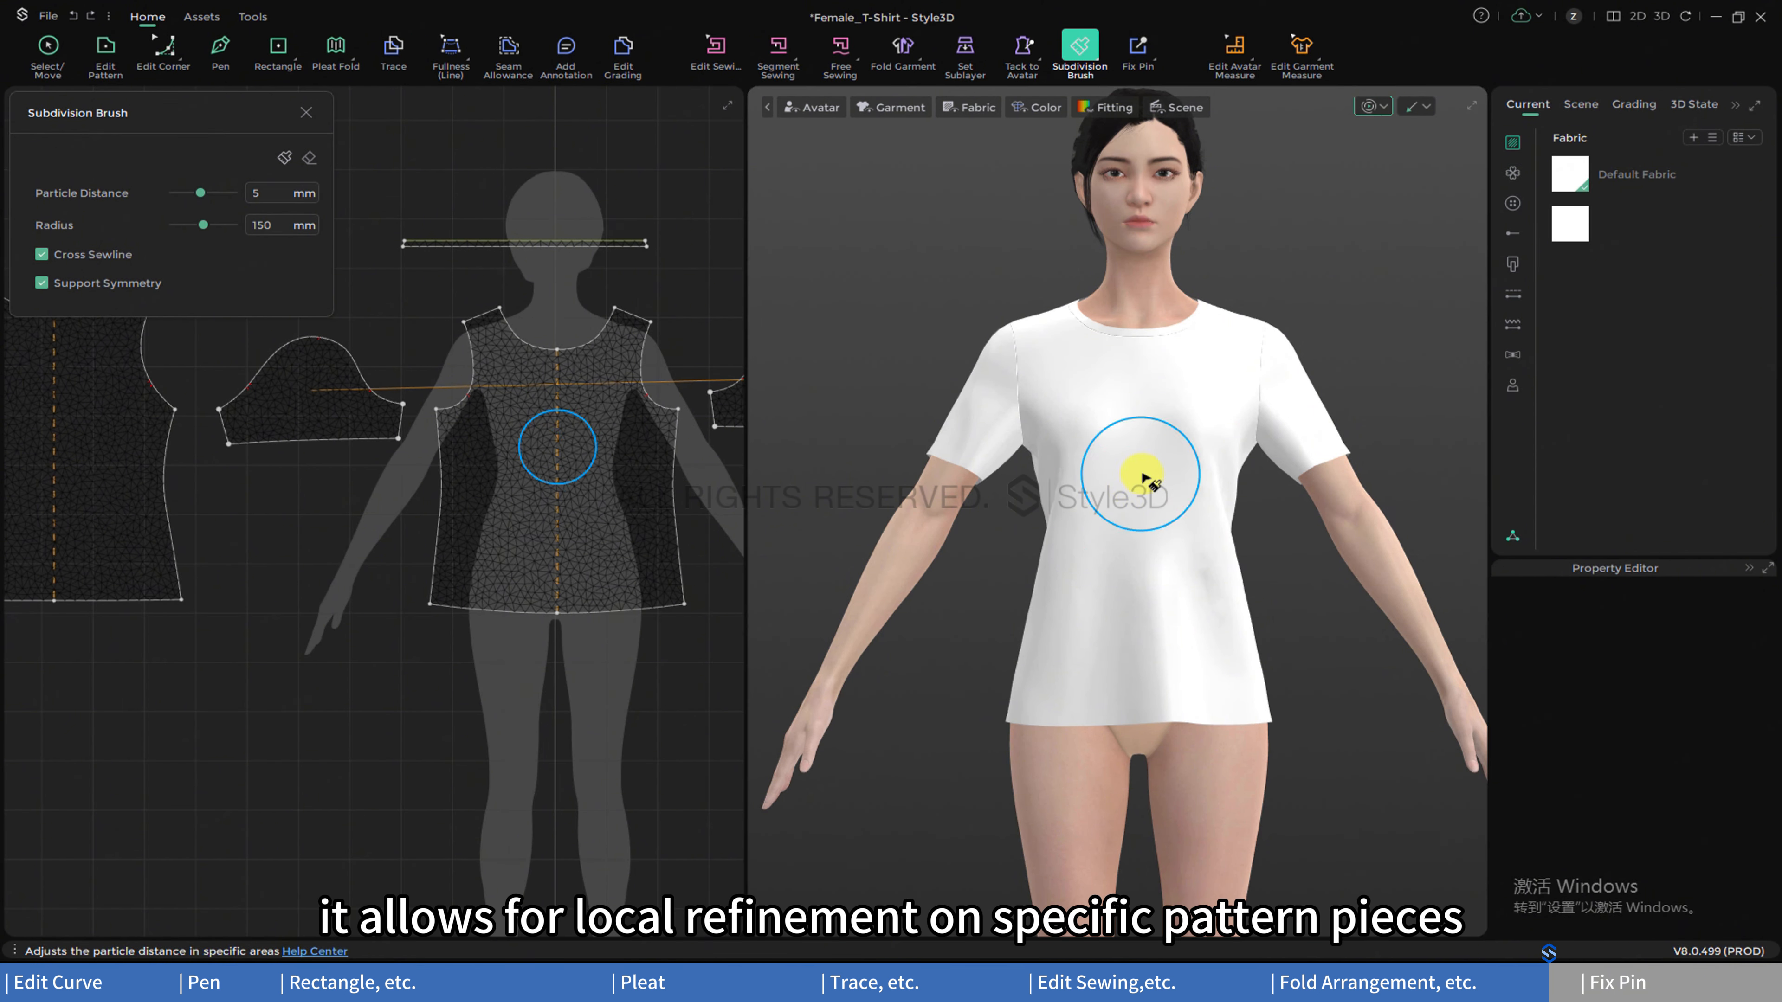
{"action": "mouse_move", "coordinate": [1145, 473]}
{"action": "left_mouse_down"}
{"action": "mouse_move", "coordinate": [1162, 532]}
{"action": "mouse_move", "coordinate": [1142, 407]}
{"action": "left_mouse_up"}
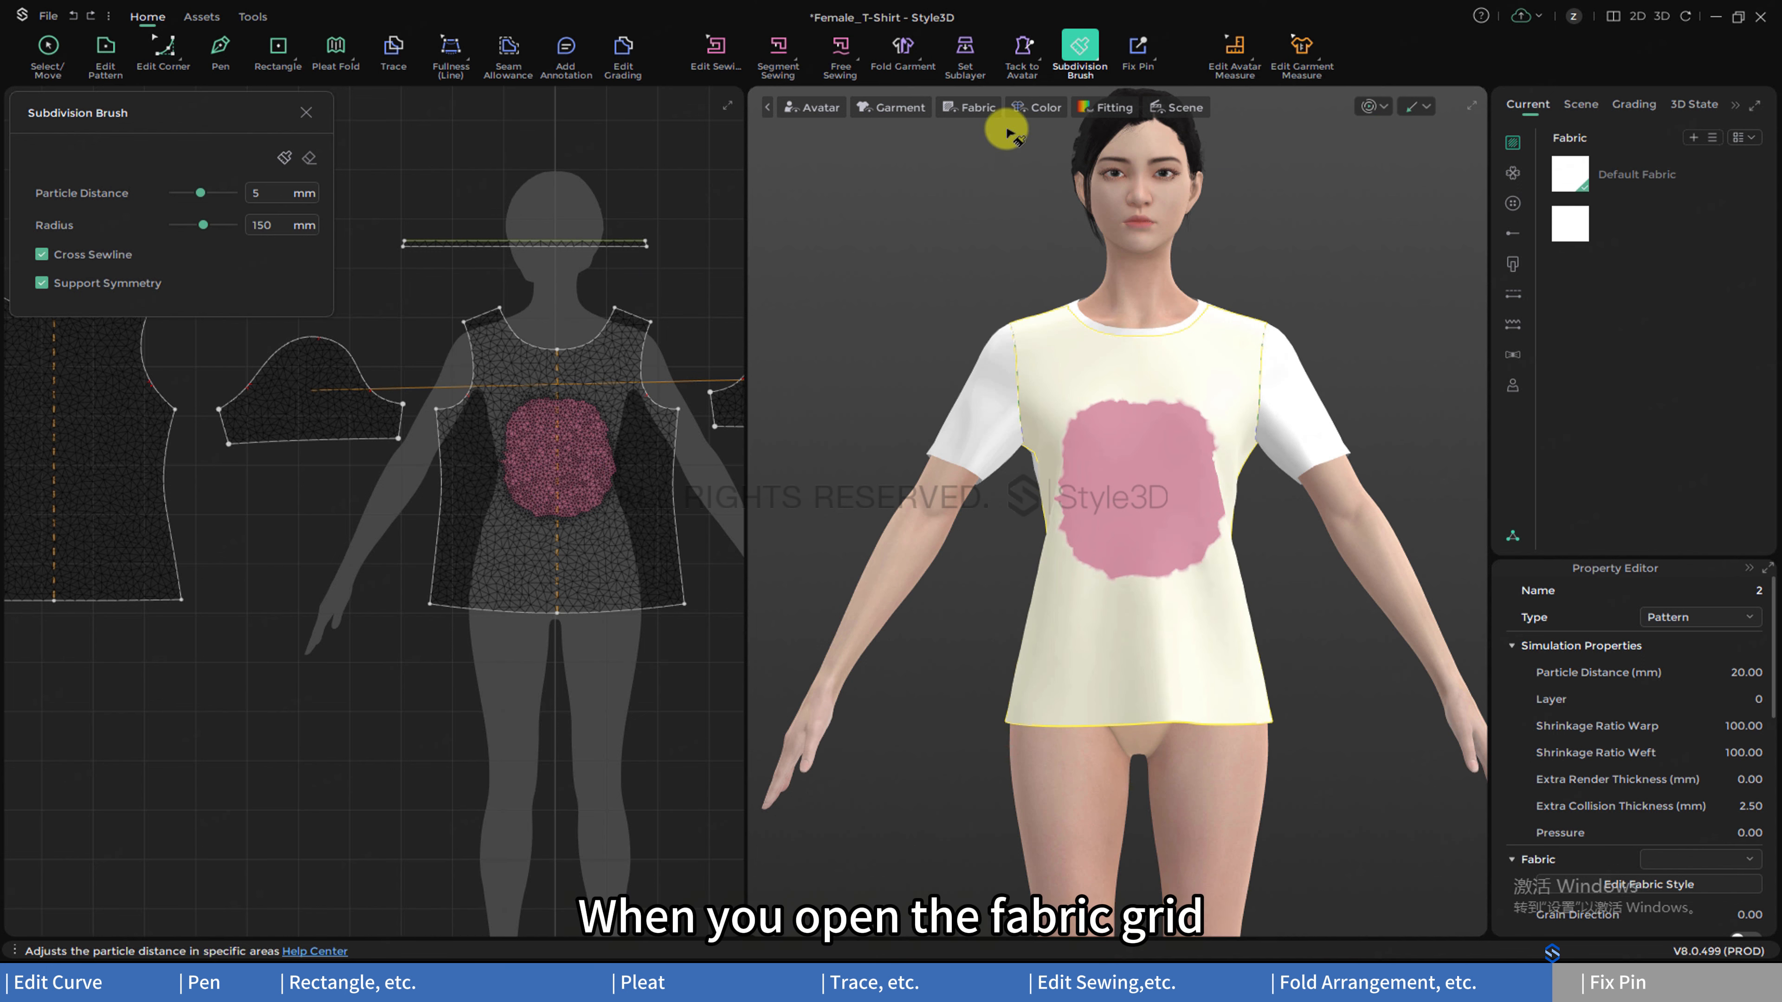
- Show the 3D mesh on the garment and extend the subdivided area down over the front's lower belly
{"action": "left_click", "coordinate": [974, 108]}
{"action": "left_click", "coordinate": [996, 166]}
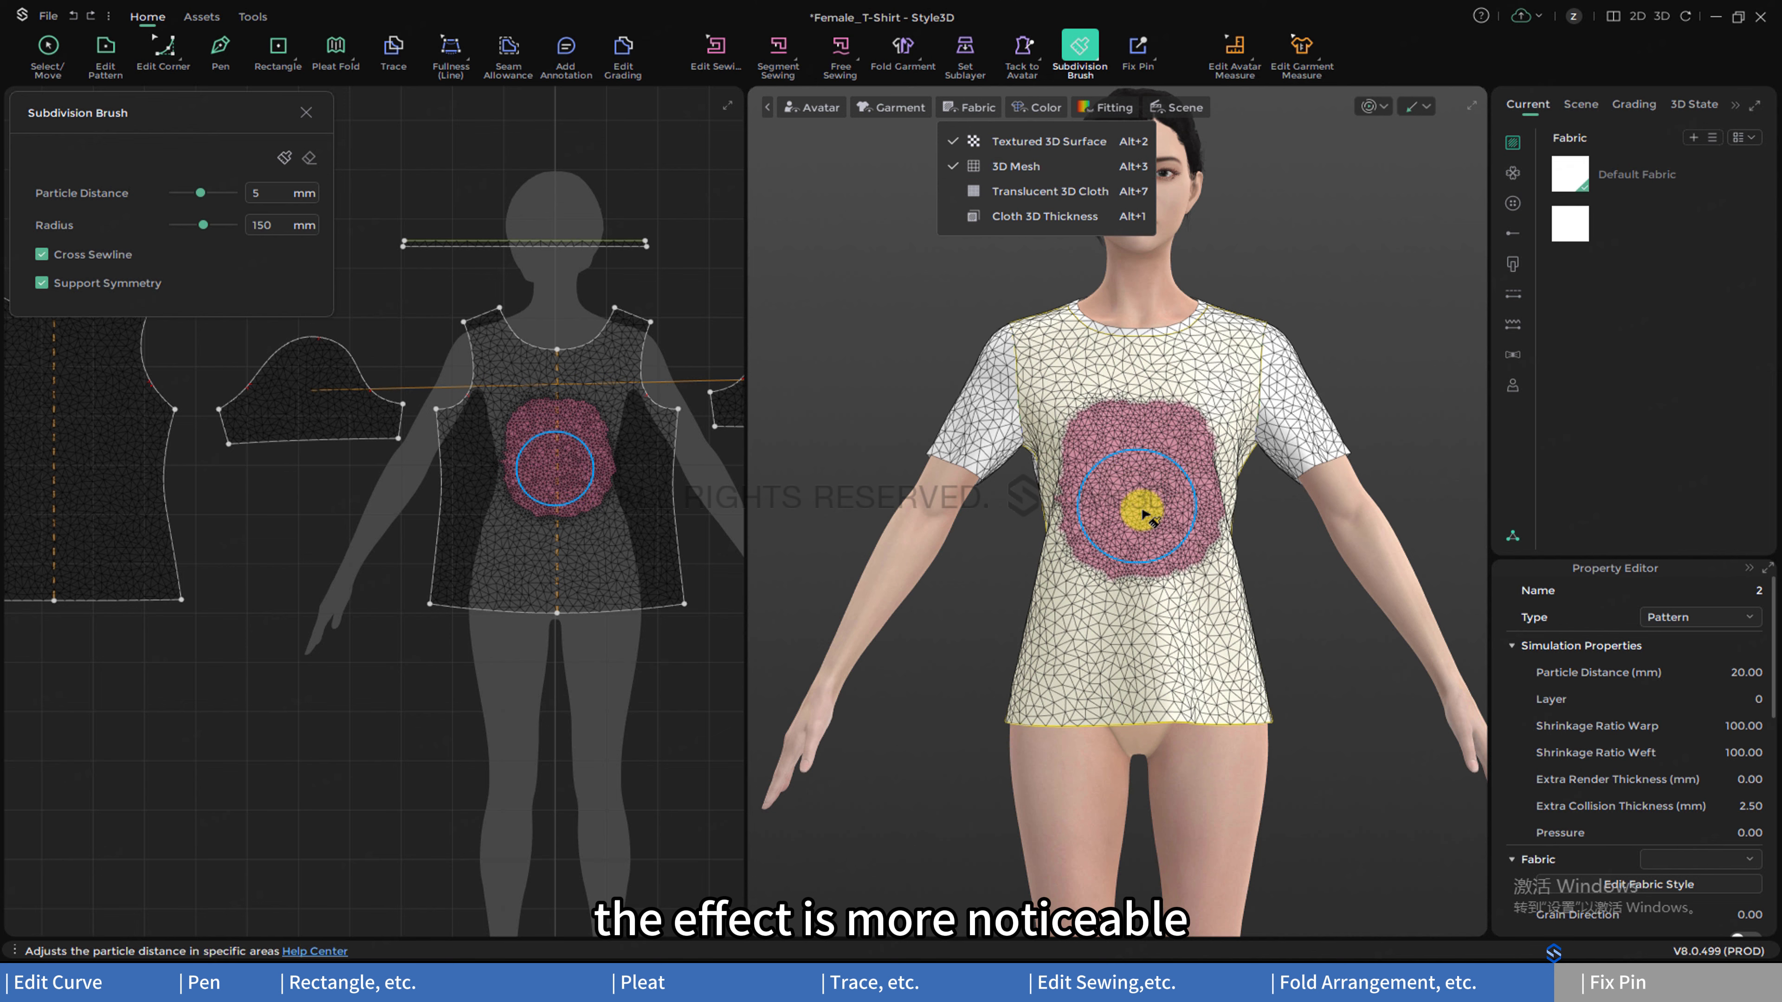
{"action": "scroll", "coordinate": [1145, 516], "scroll_direction": "up", "scroll_amount": 5}
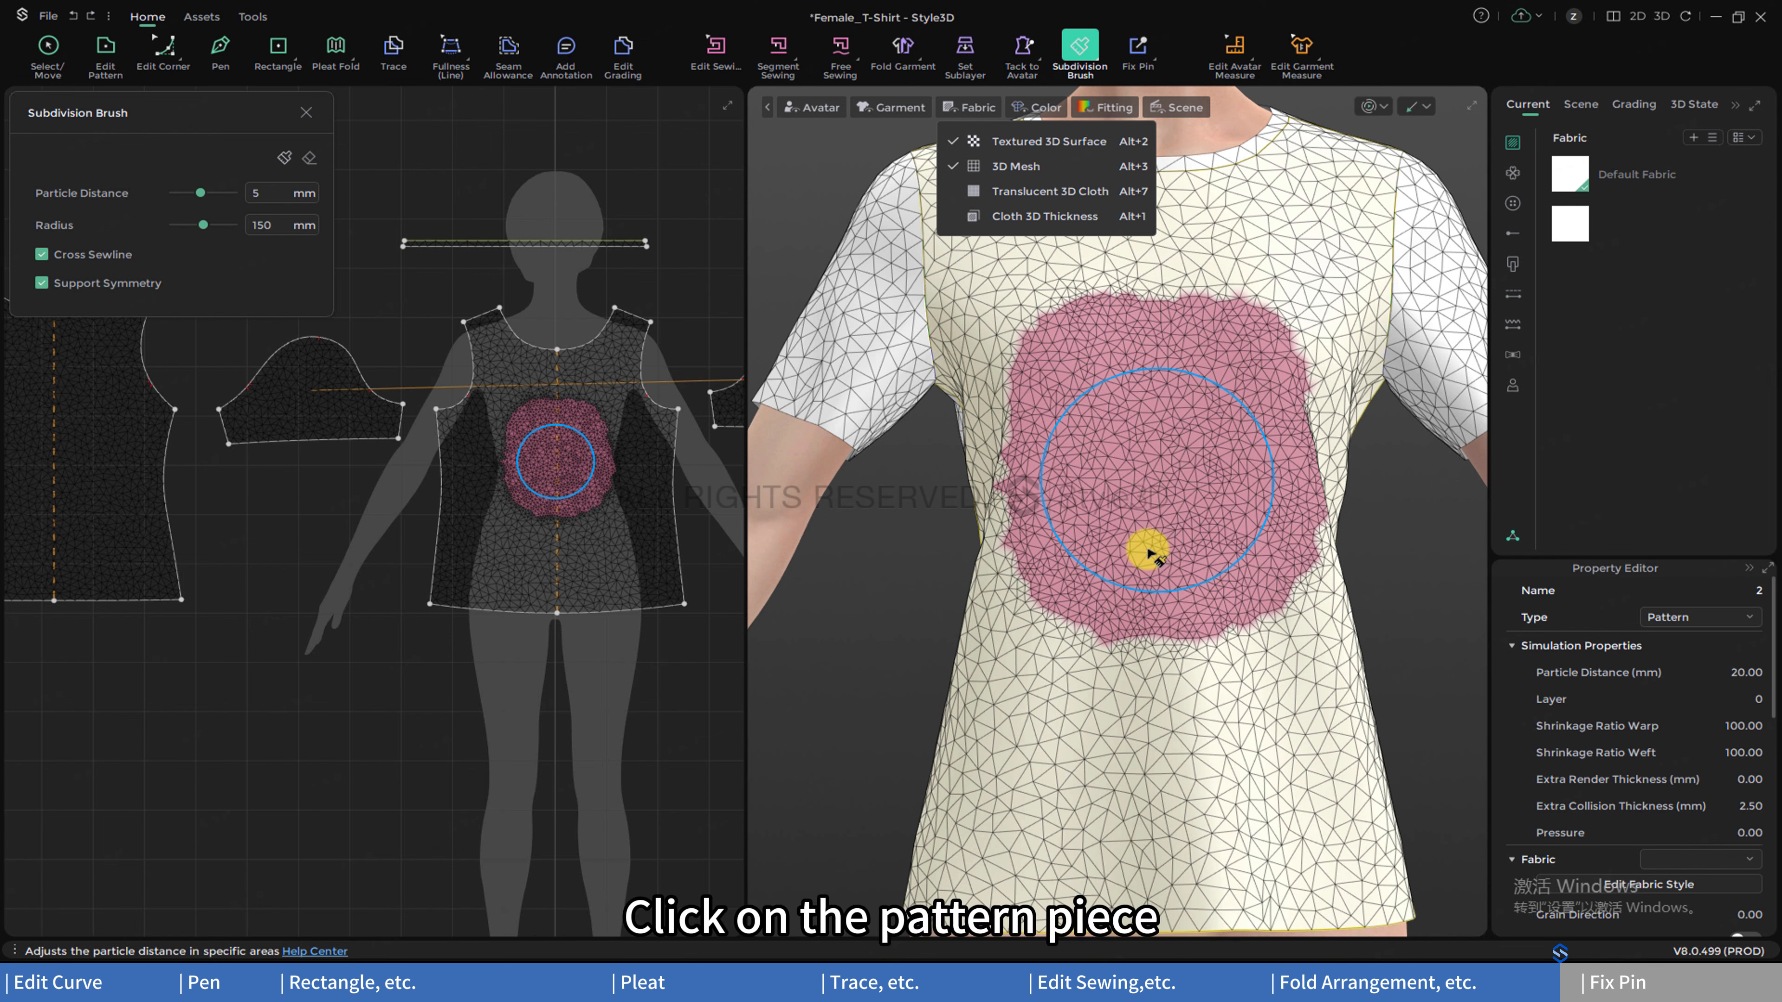
{"action": "mouse_move", "coordinate": [1145, 549]}
{"action": "left_mouse_down"}
{"action": "mouse_move", "coordinate": [1058, 720]}
{"action": "mouse_move", "coordinate": [1096, 697]}
{"action": "left_mouse_up"}
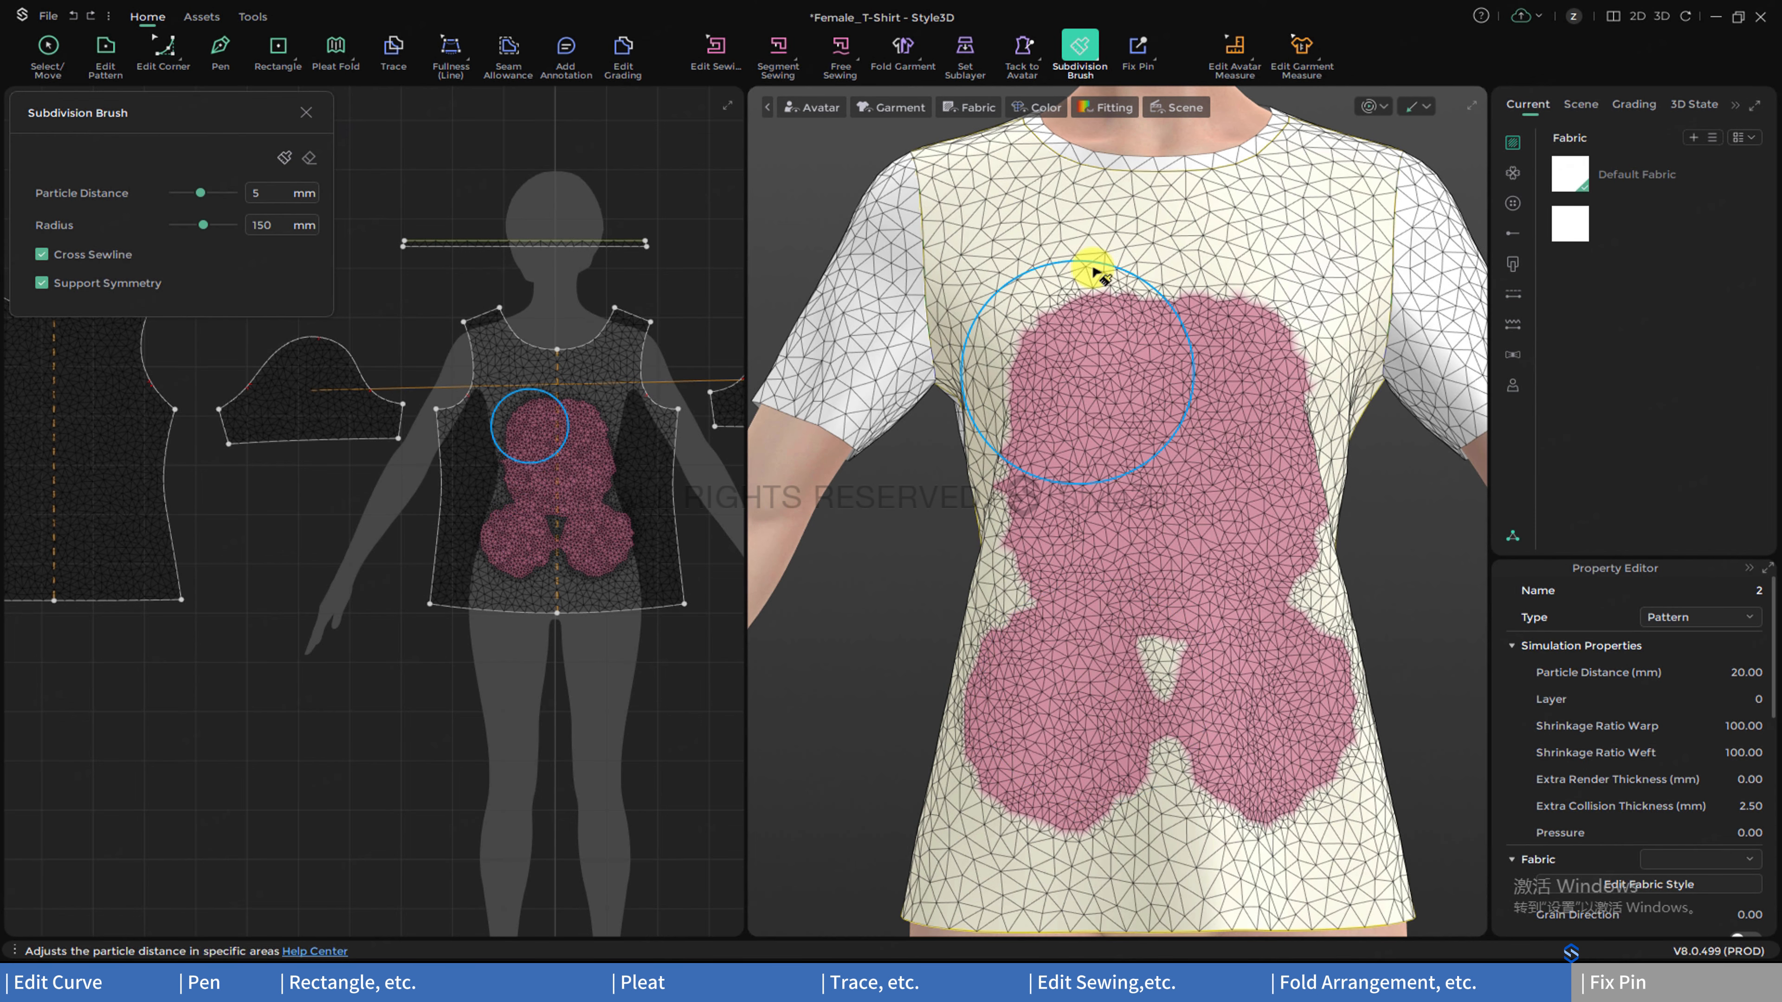
- Solidify the sleeves symmetrically with the Solidifying Brush at strength 50, radius 150 mm and hardness 30%
{"action": "left_click", "coordinate": [1099, 58]}
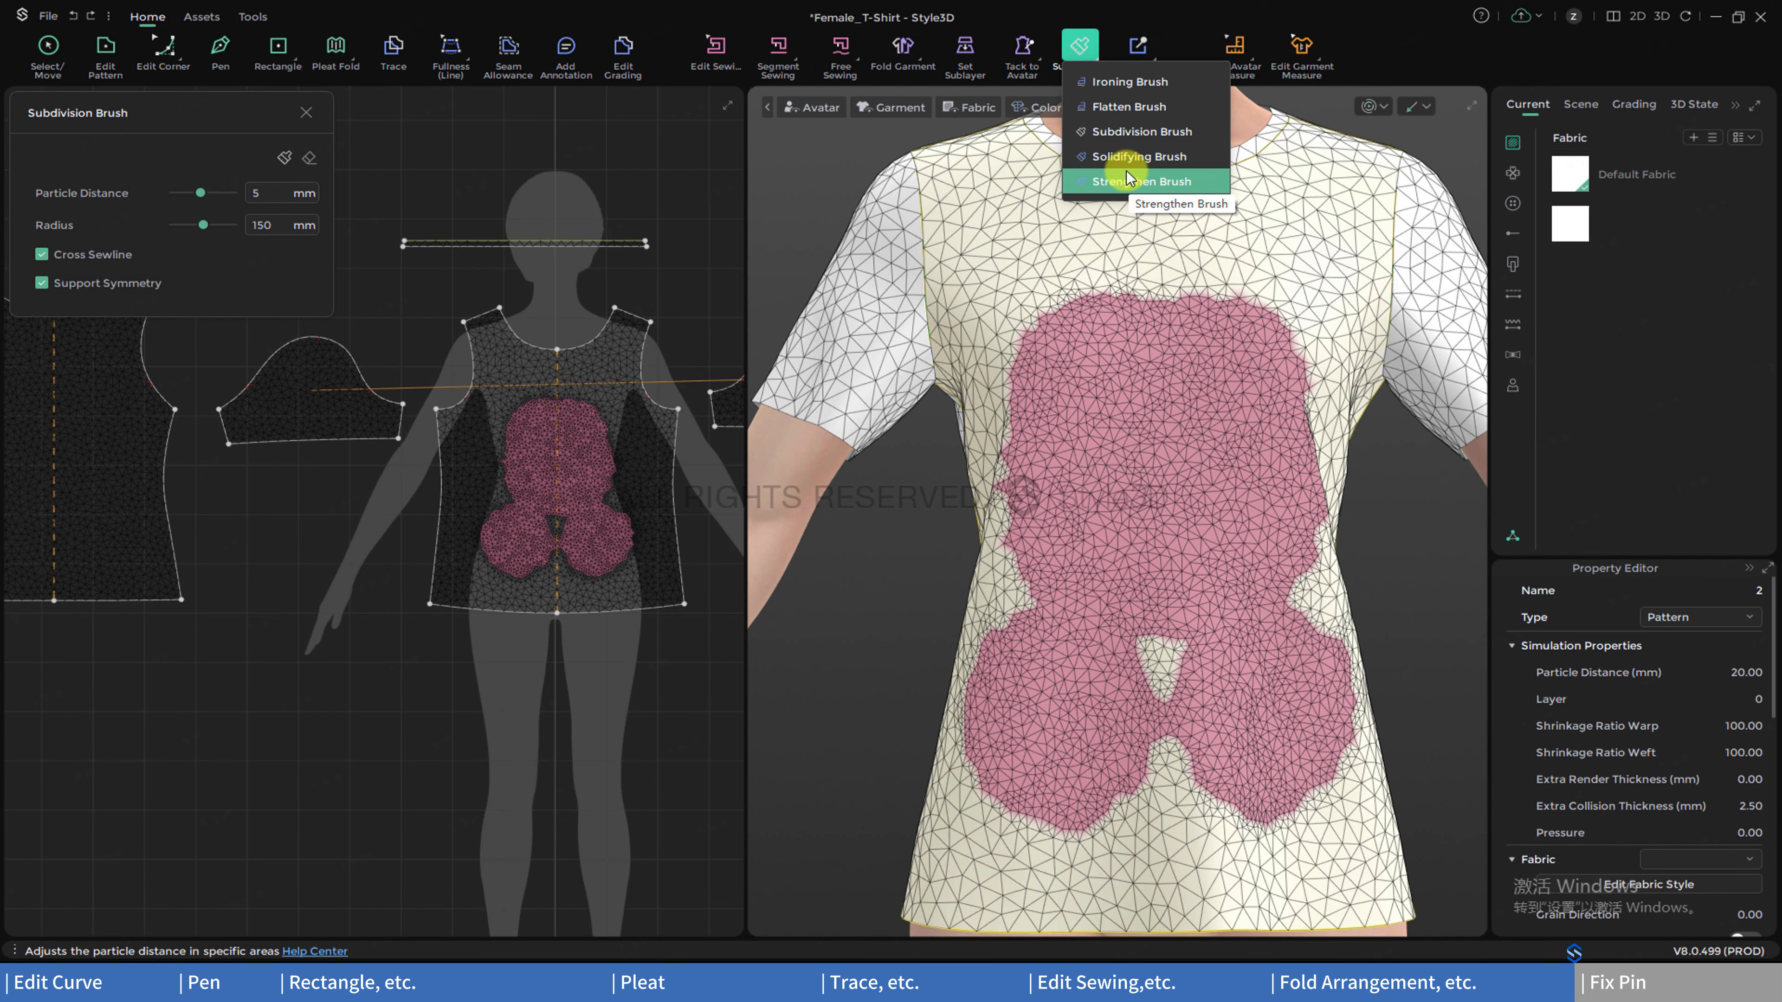
{"action": "left_click", "coordinate": [1136, 155]}
{"action": "scroll", "coordinate": [1052, 351], "scroll_direction": "down", "scroll_amount": 5}
{"action": "mouse_move", "coordinate": [940, 413]}
{"action": "left_mouse_down"}
{"action": "mouse_move", "coordinate": [963, 410]}
{"action": "mouse_move", "coordinate": [1037, 303]}
{"action": "left_mouse_up"}
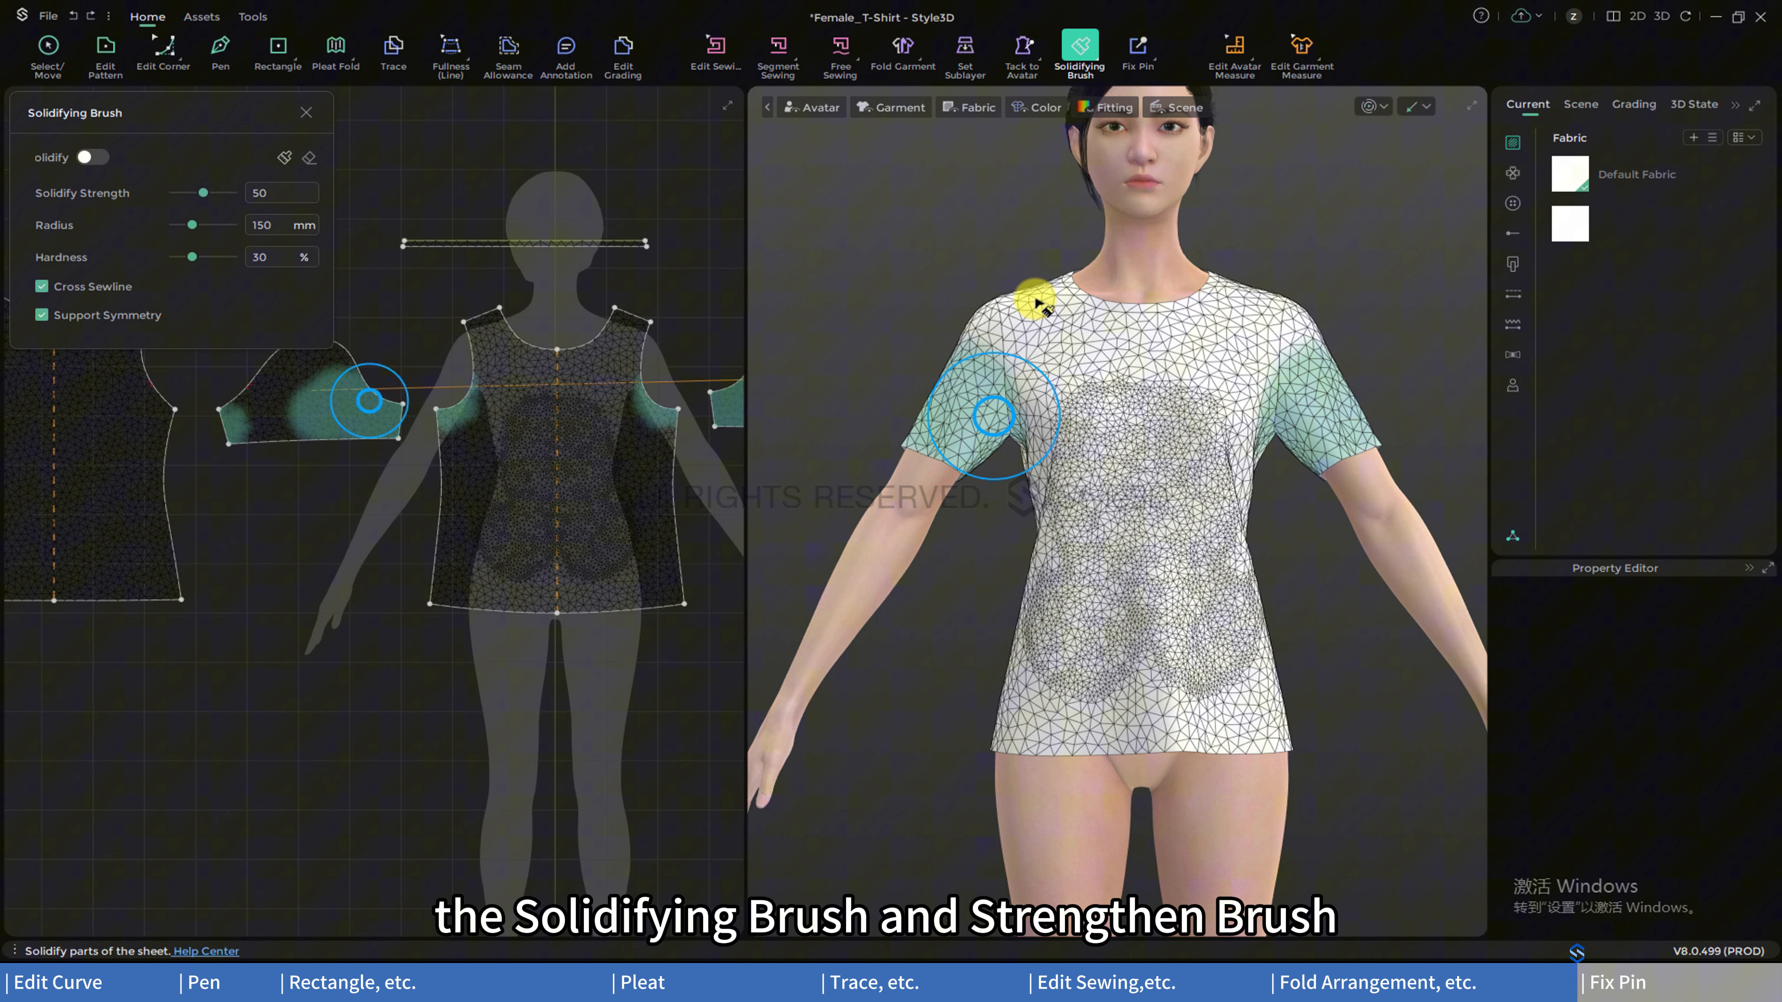
- Strengthen the front piece's hem area symmetrically with the Strengthen Brush at harden strength 50, radius 150 mm and hardness 30%
{"action": "left_click", "coordinate": [1095, 56]}
{"action": "left_click", "coordinate": [1133, 182]}
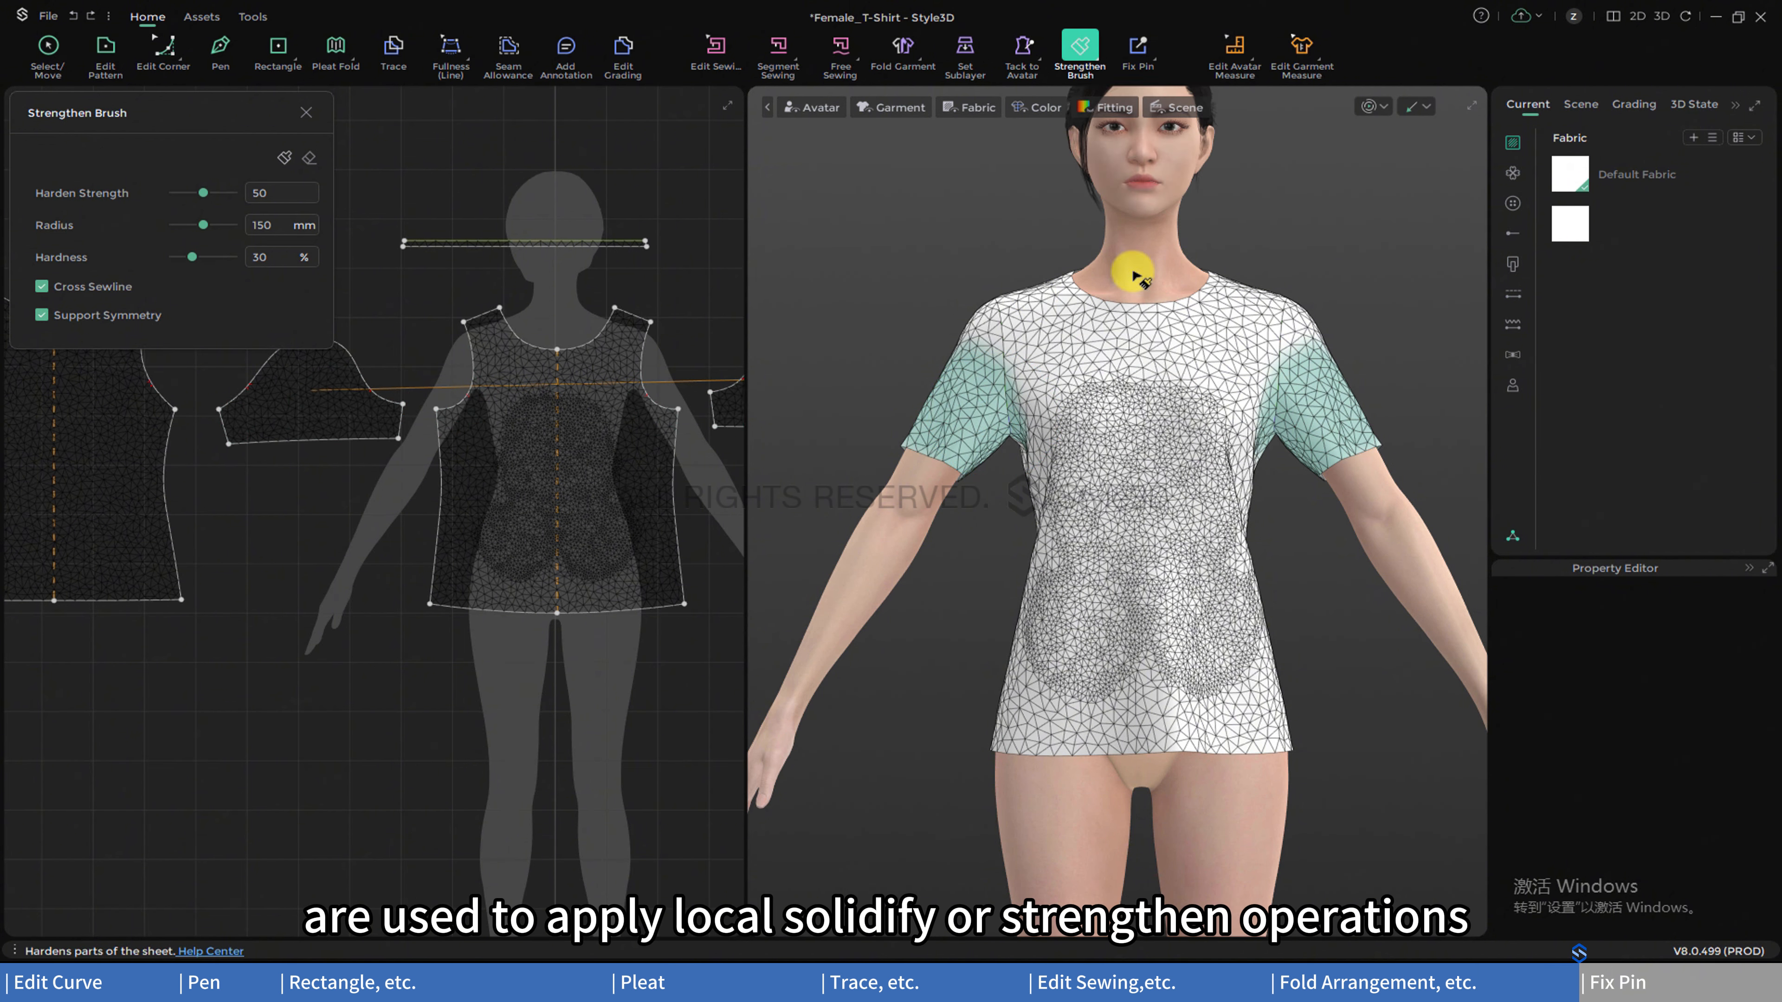
{"action": "mouse_move", "coordinate": [1057, 690]}
{"action": "left_mouse_down"}
{"action": "mouse_move", "coordinate": [987, 731]}
{"action": "mouse_move", "coordinate": [1258, 699]}
{"action": "left_mouse_up"}
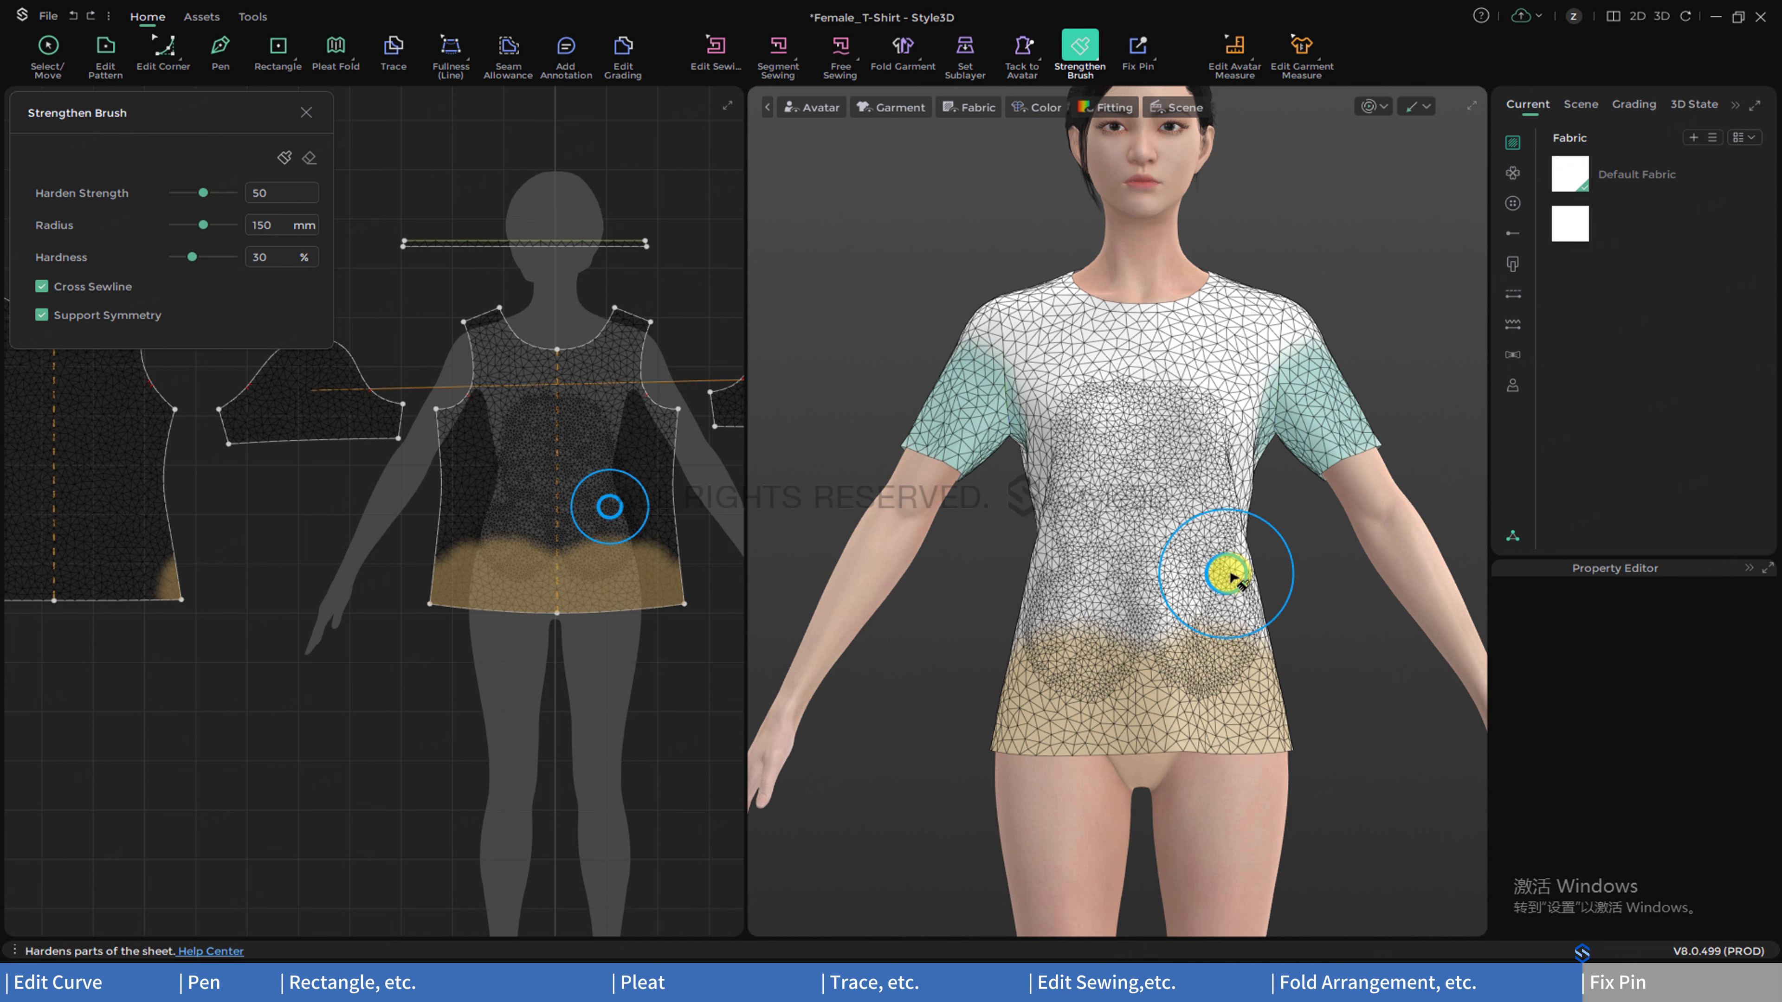
- Simulate the garment and pull on the solidified sleeve and the strengthened front hem in 3D
{"action": "key", "text": "space"}
{"action": "left_click", "coordinate": [954, 439]}
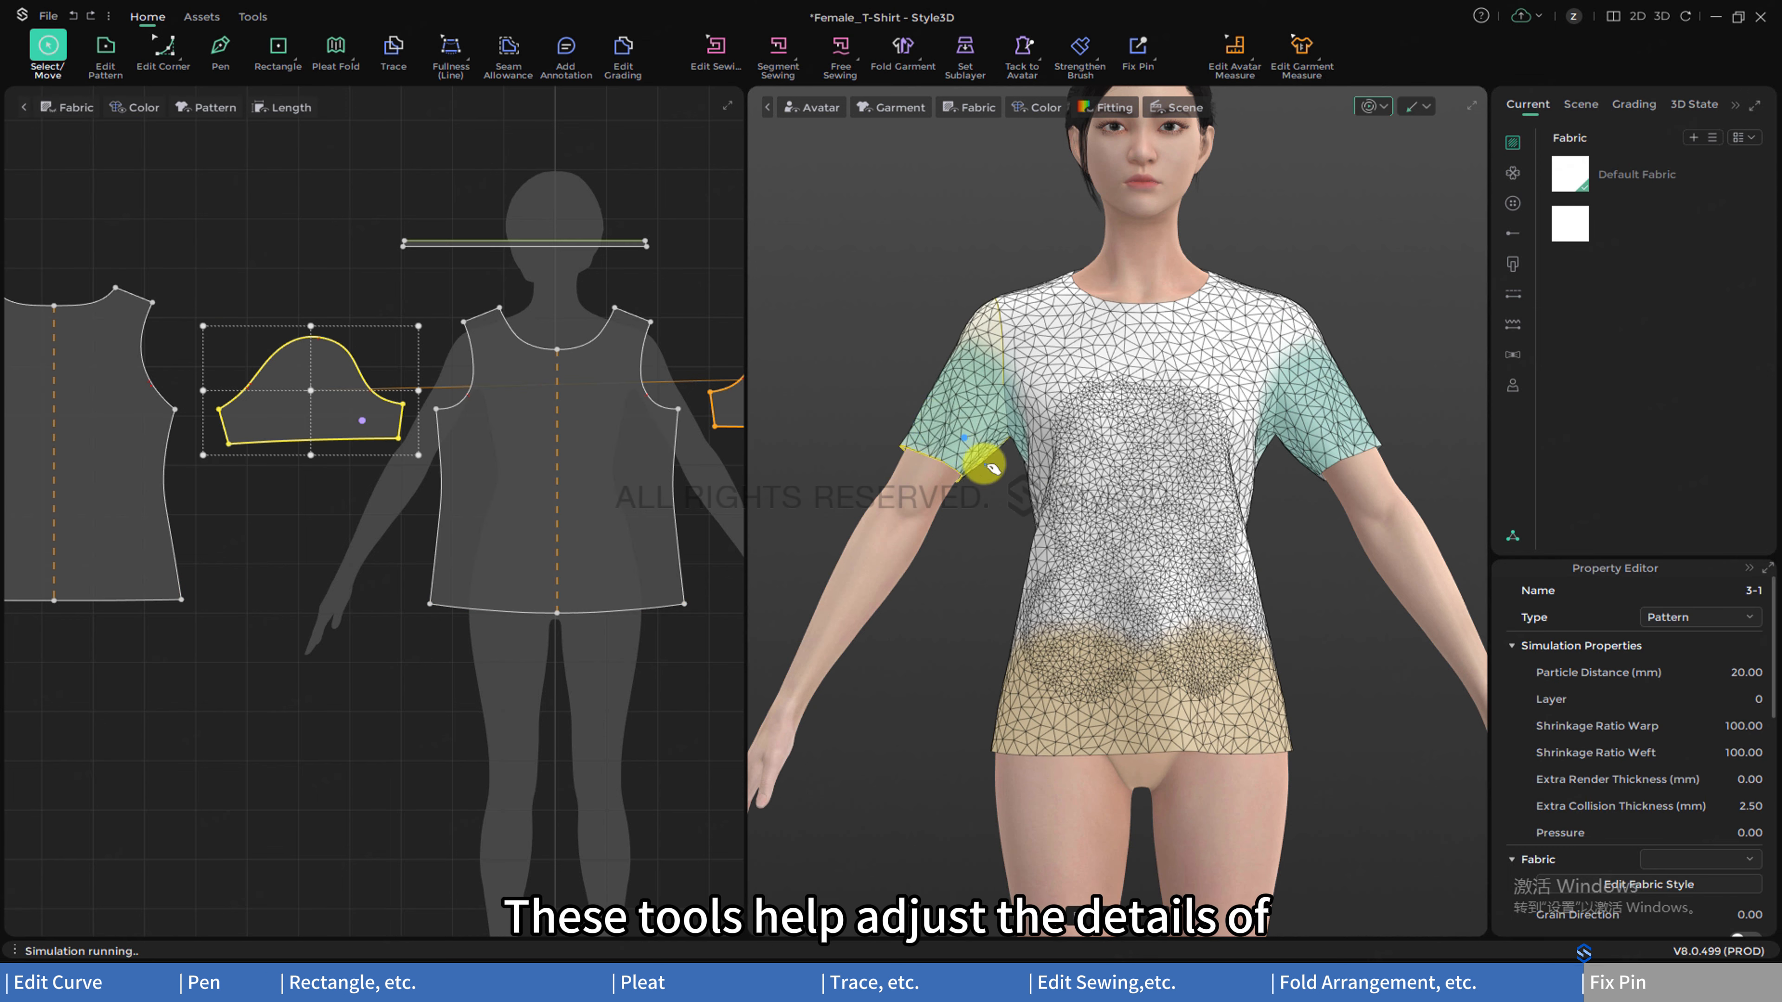
{"action": "left_click", "coordinate": [1420, 463]}
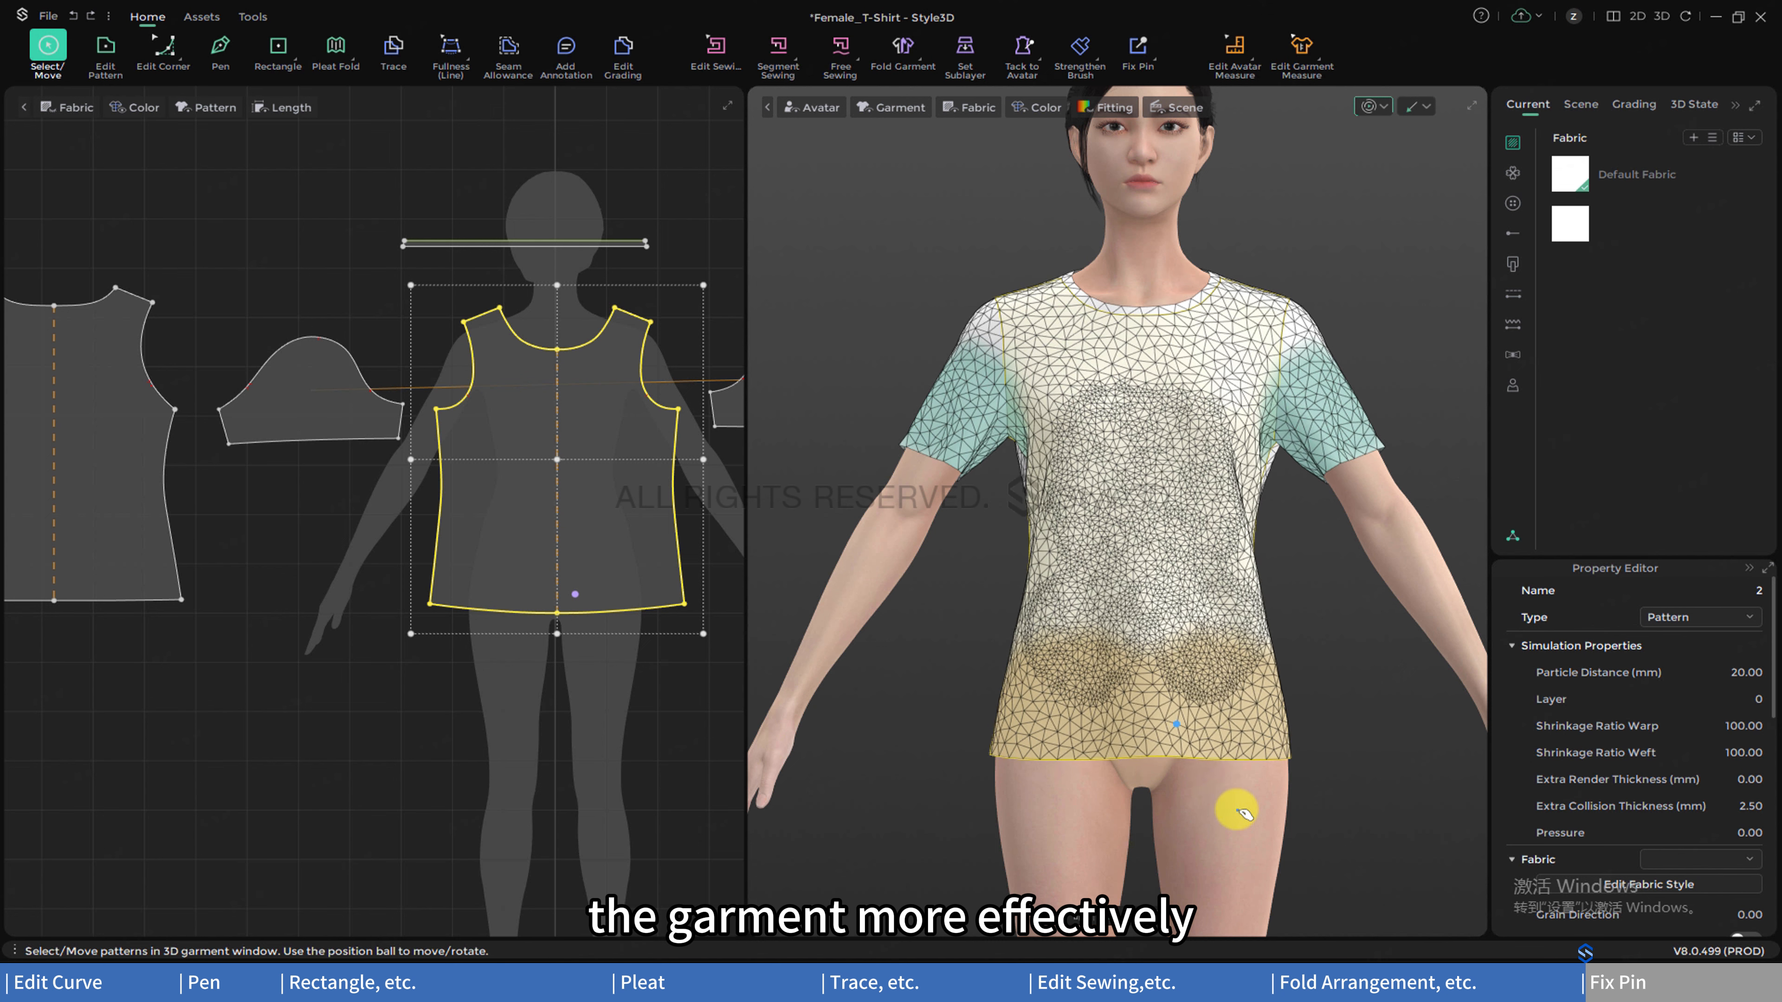
- Draw a wide rectangular pattern piece below the T-shirt's front piece
{"action": "left_click", "coordinate": [1137, 46]}
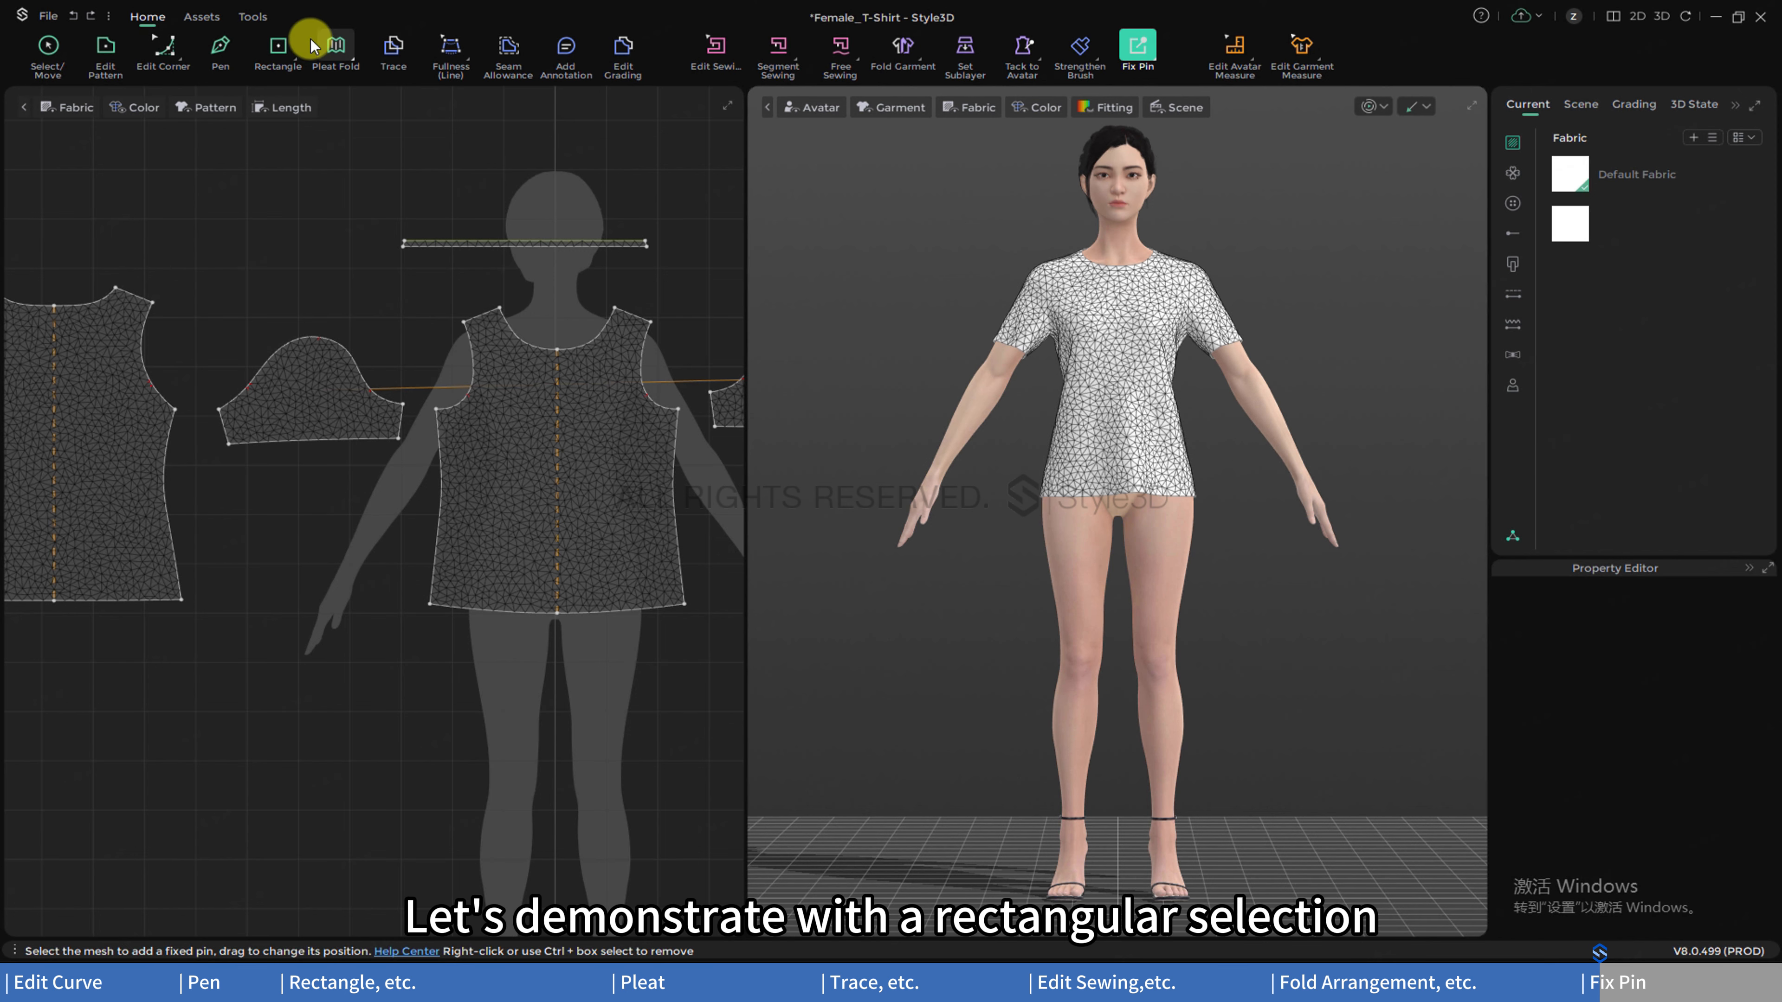
{"action": "left_click", "coordinate": [284, 51]}
{"action": "left_click_drag", "start_coordinate": [327, 693], "coordinate": [683, 870]}
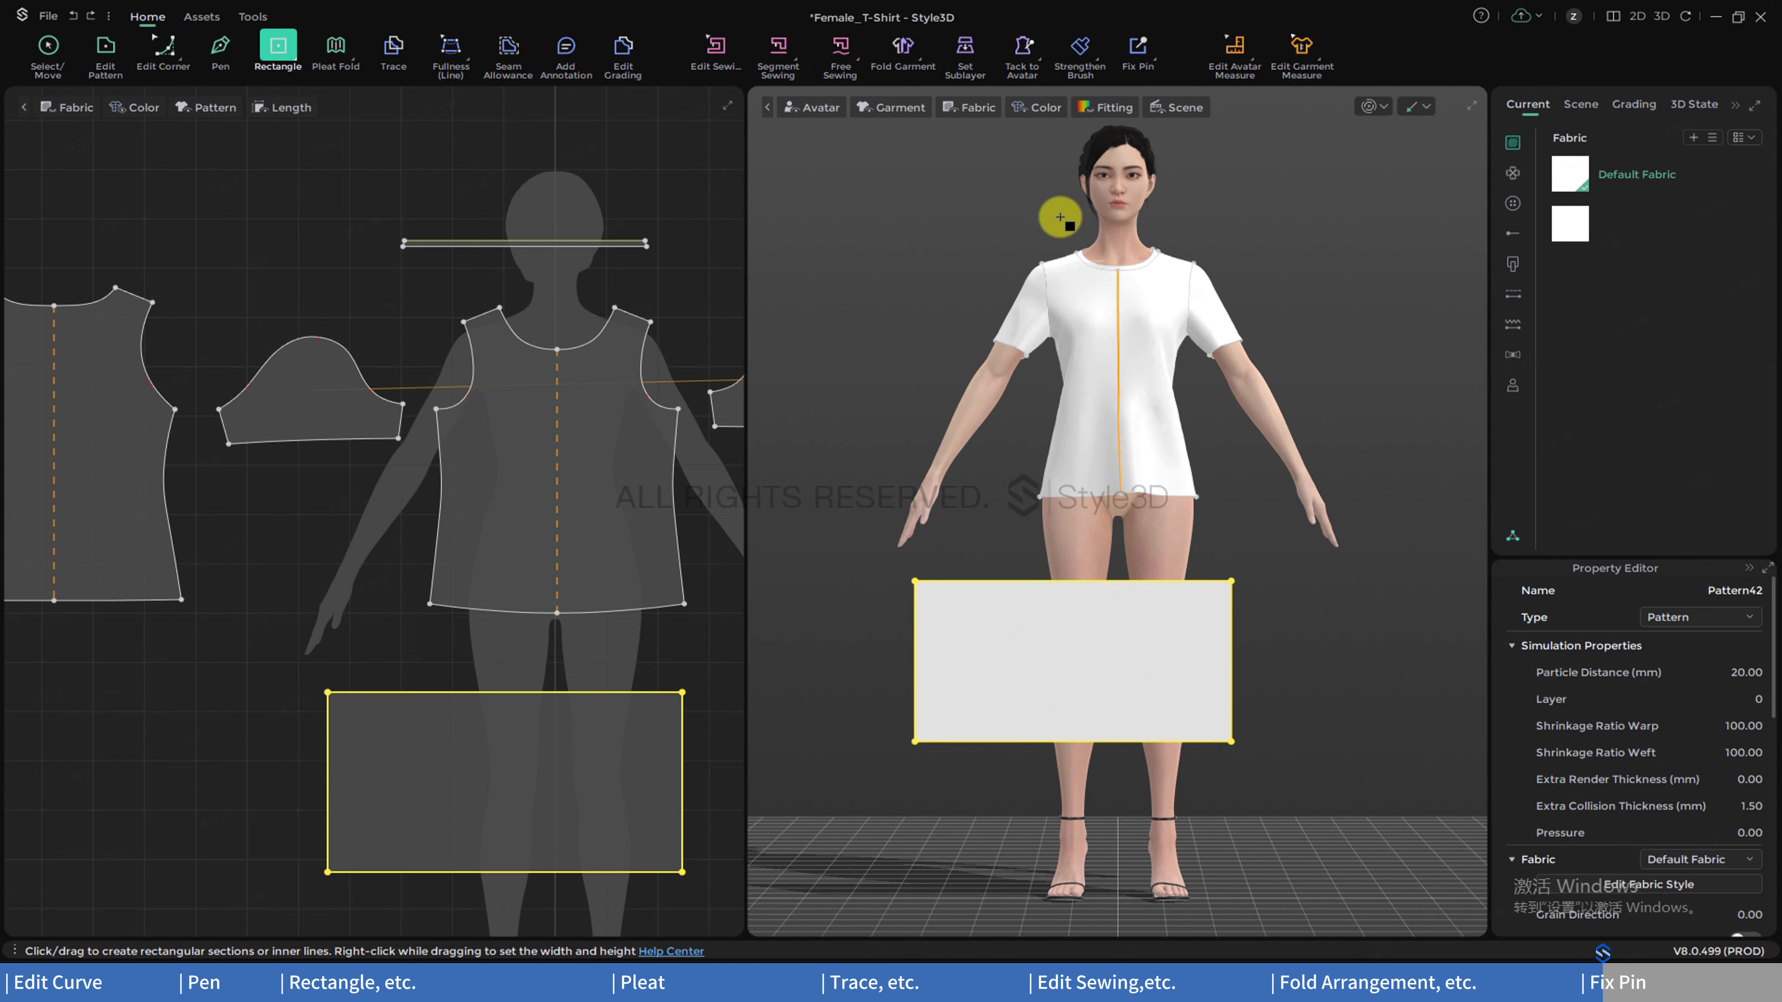
- Use Fix Pin to pin one mesh spot inside the rectangle near its upper right corner, plus its entire top edge
{"action": "left_click", "coordinate": [1133, 50]}
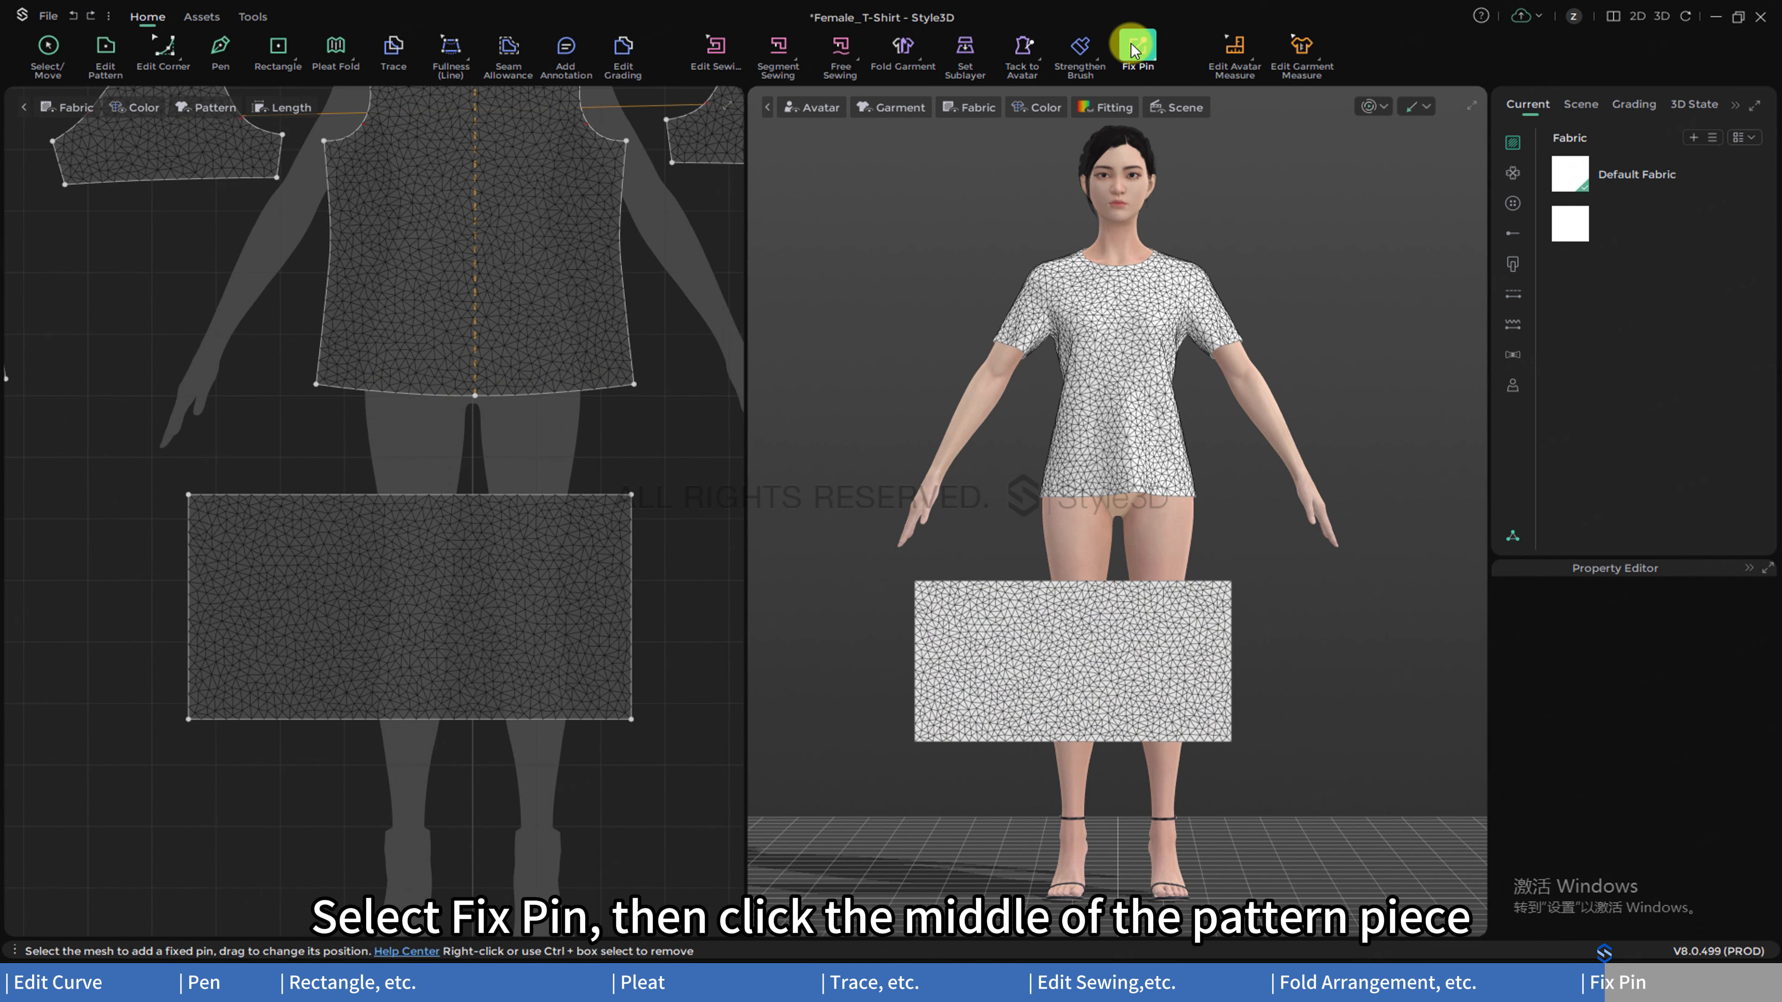
{"action": "scroll", "coordinate": [558, 534], "scroll_direction": "up", "scroll_amount": 5}
{"action": "left_click", "coordinate": [542, 551]}
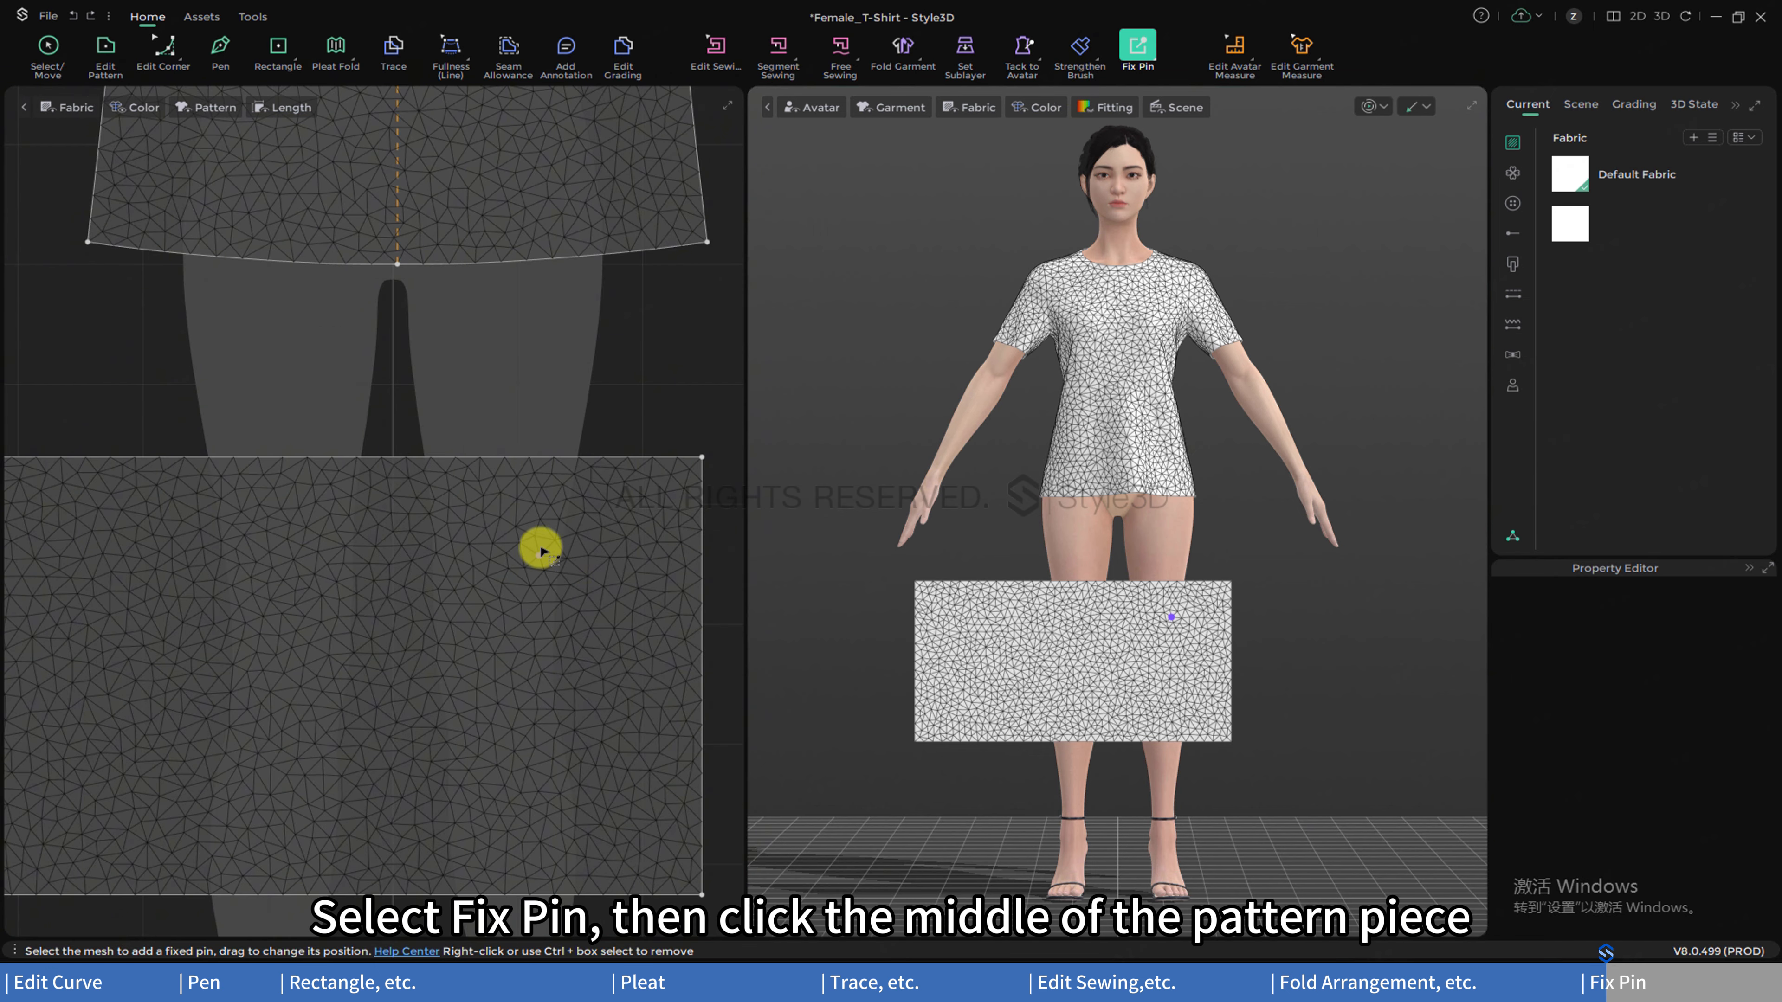
{"action": "left_click_drag", "start_coordinate": [541, 551], "coordinate": [535, 539]}
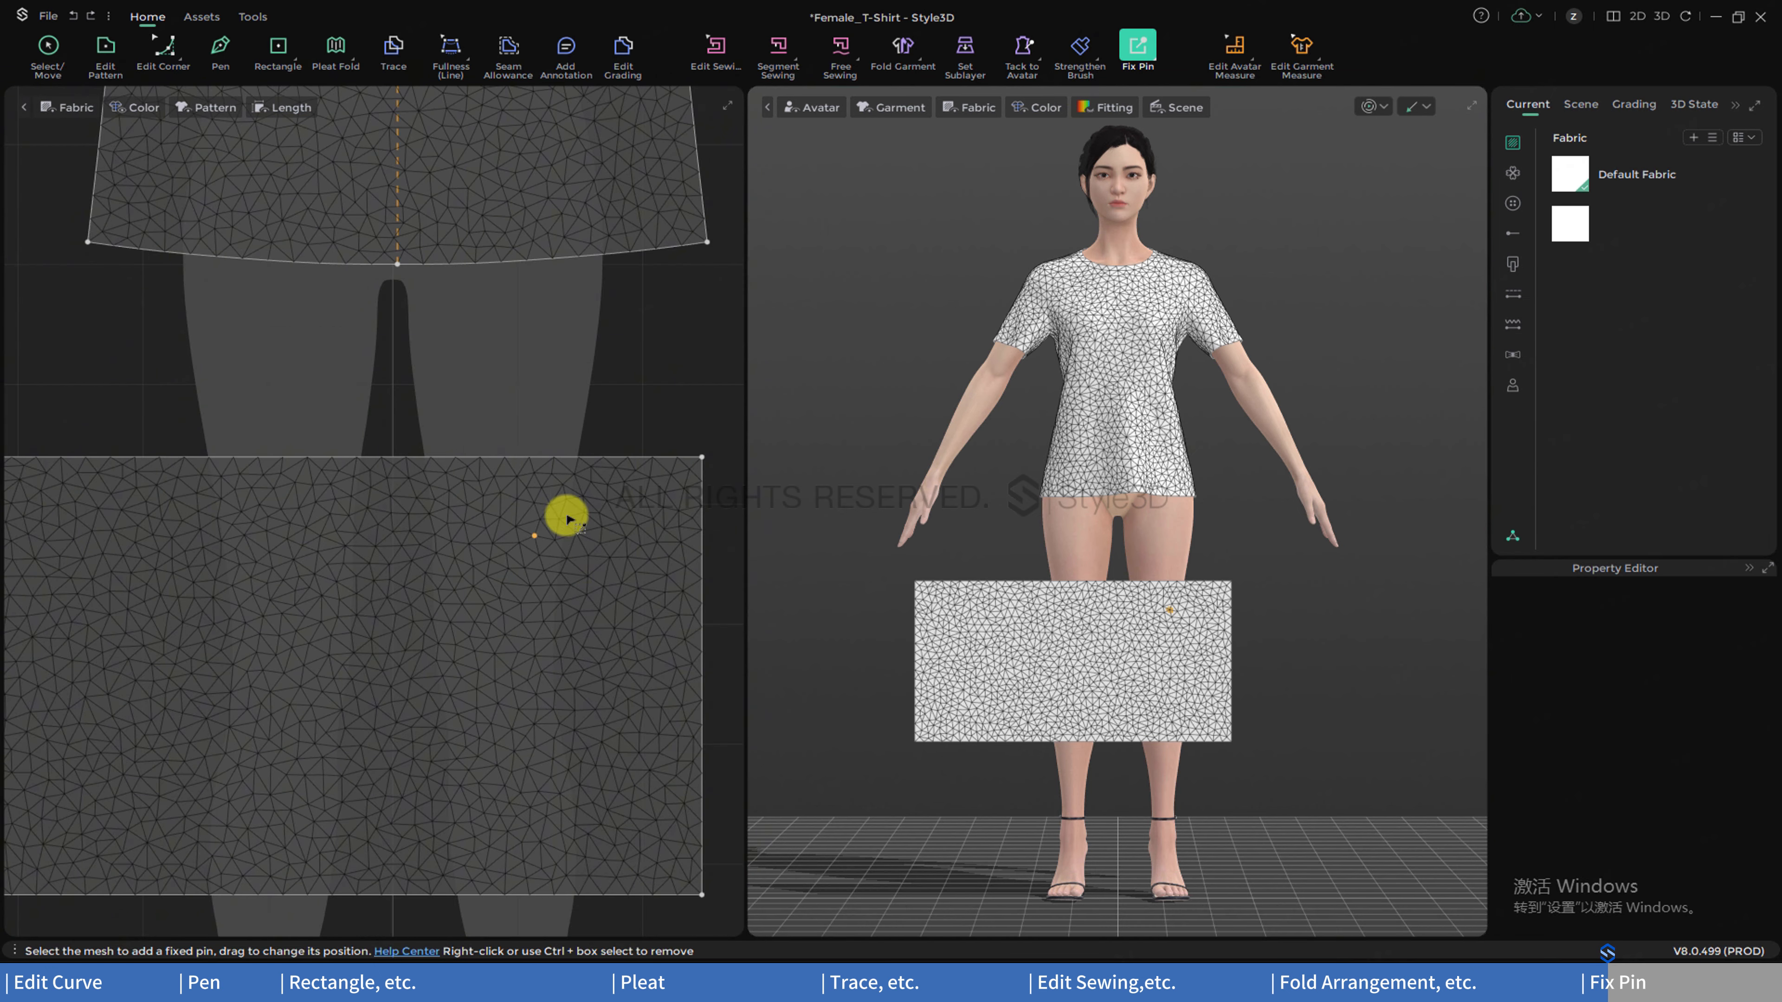
{"action": "double_click", "coordinate": [655, 458]}
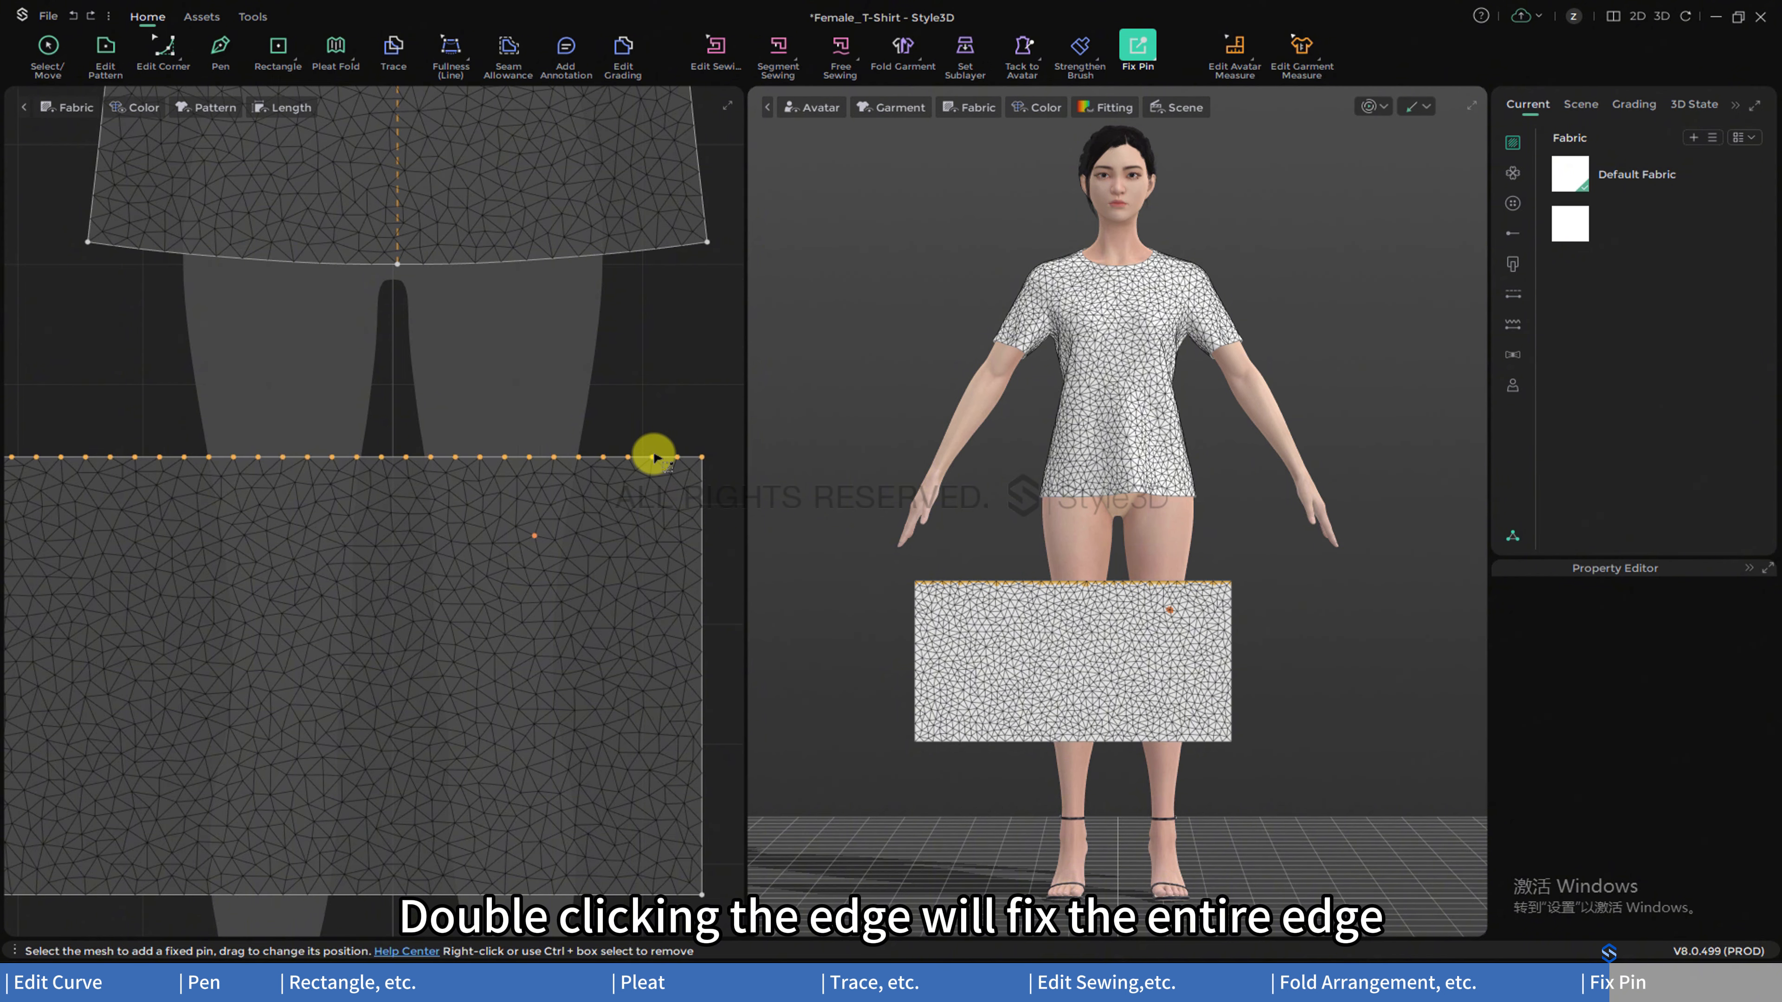
{"action": "scroll", "coordinate": [655, 457], "scroll_direction": "down", "scroll_amount": 3}
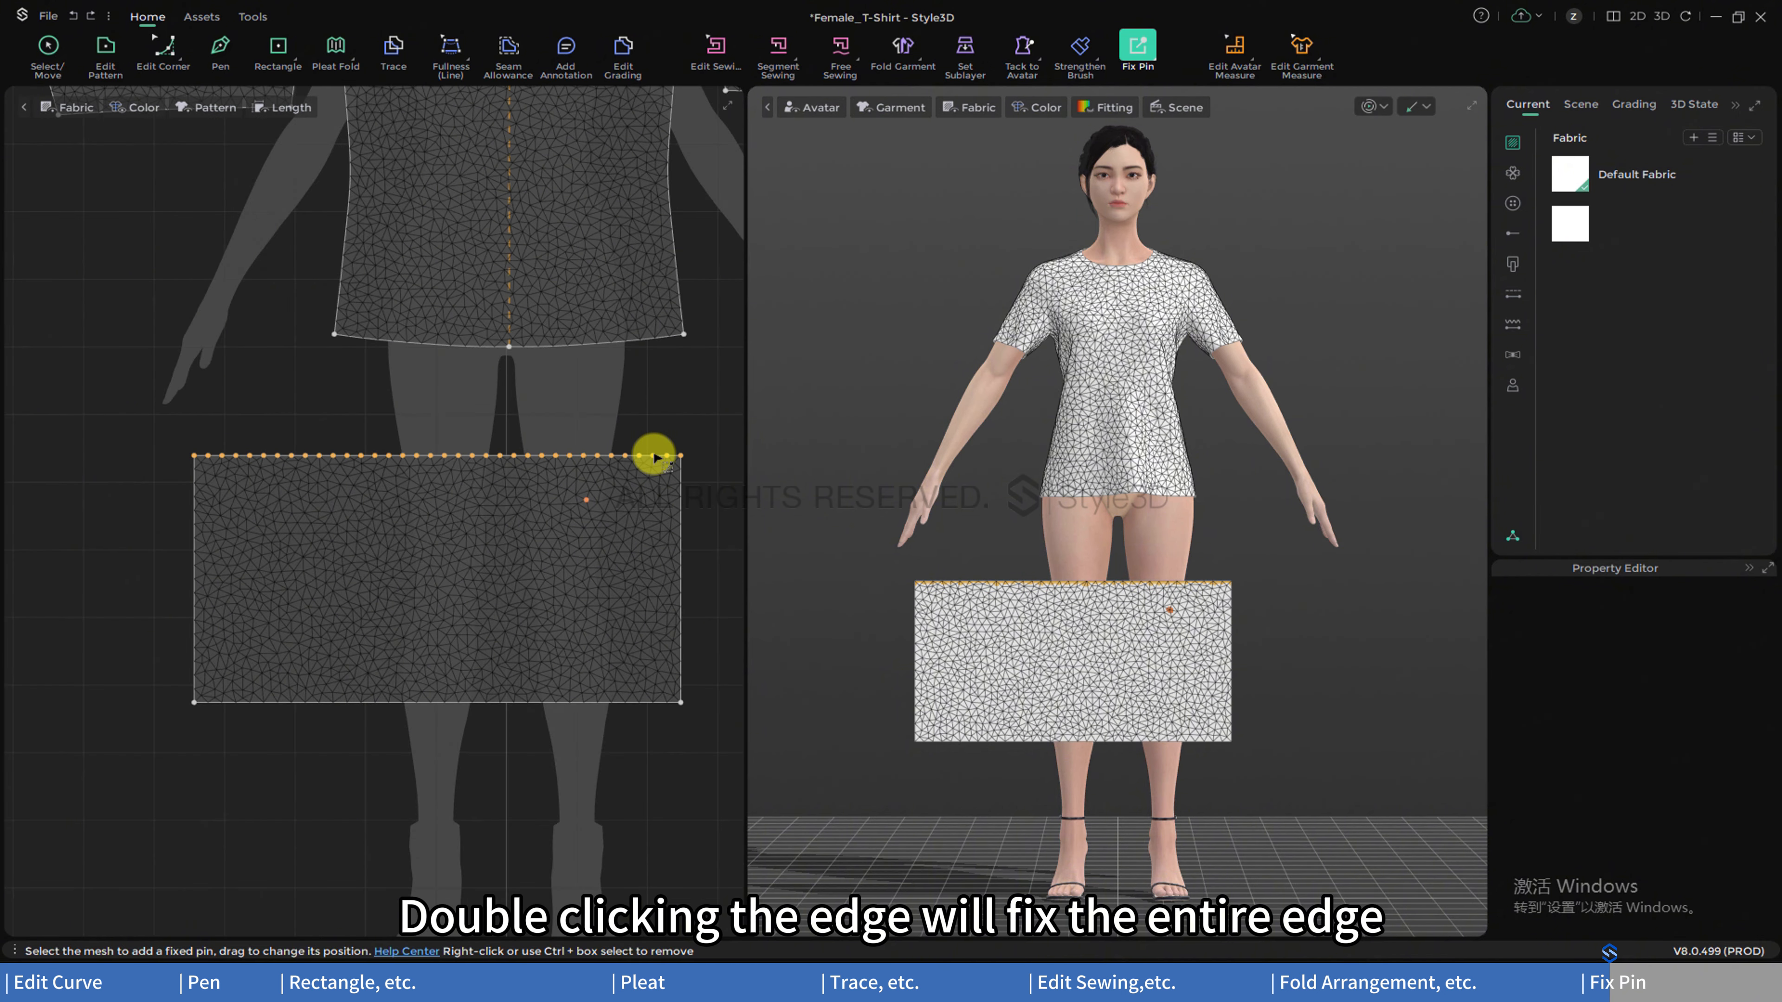
- Pin the rectangle's entire mesh, and delete the selected pins again
{"action": "double_click", "coordinate": [485, 560]}
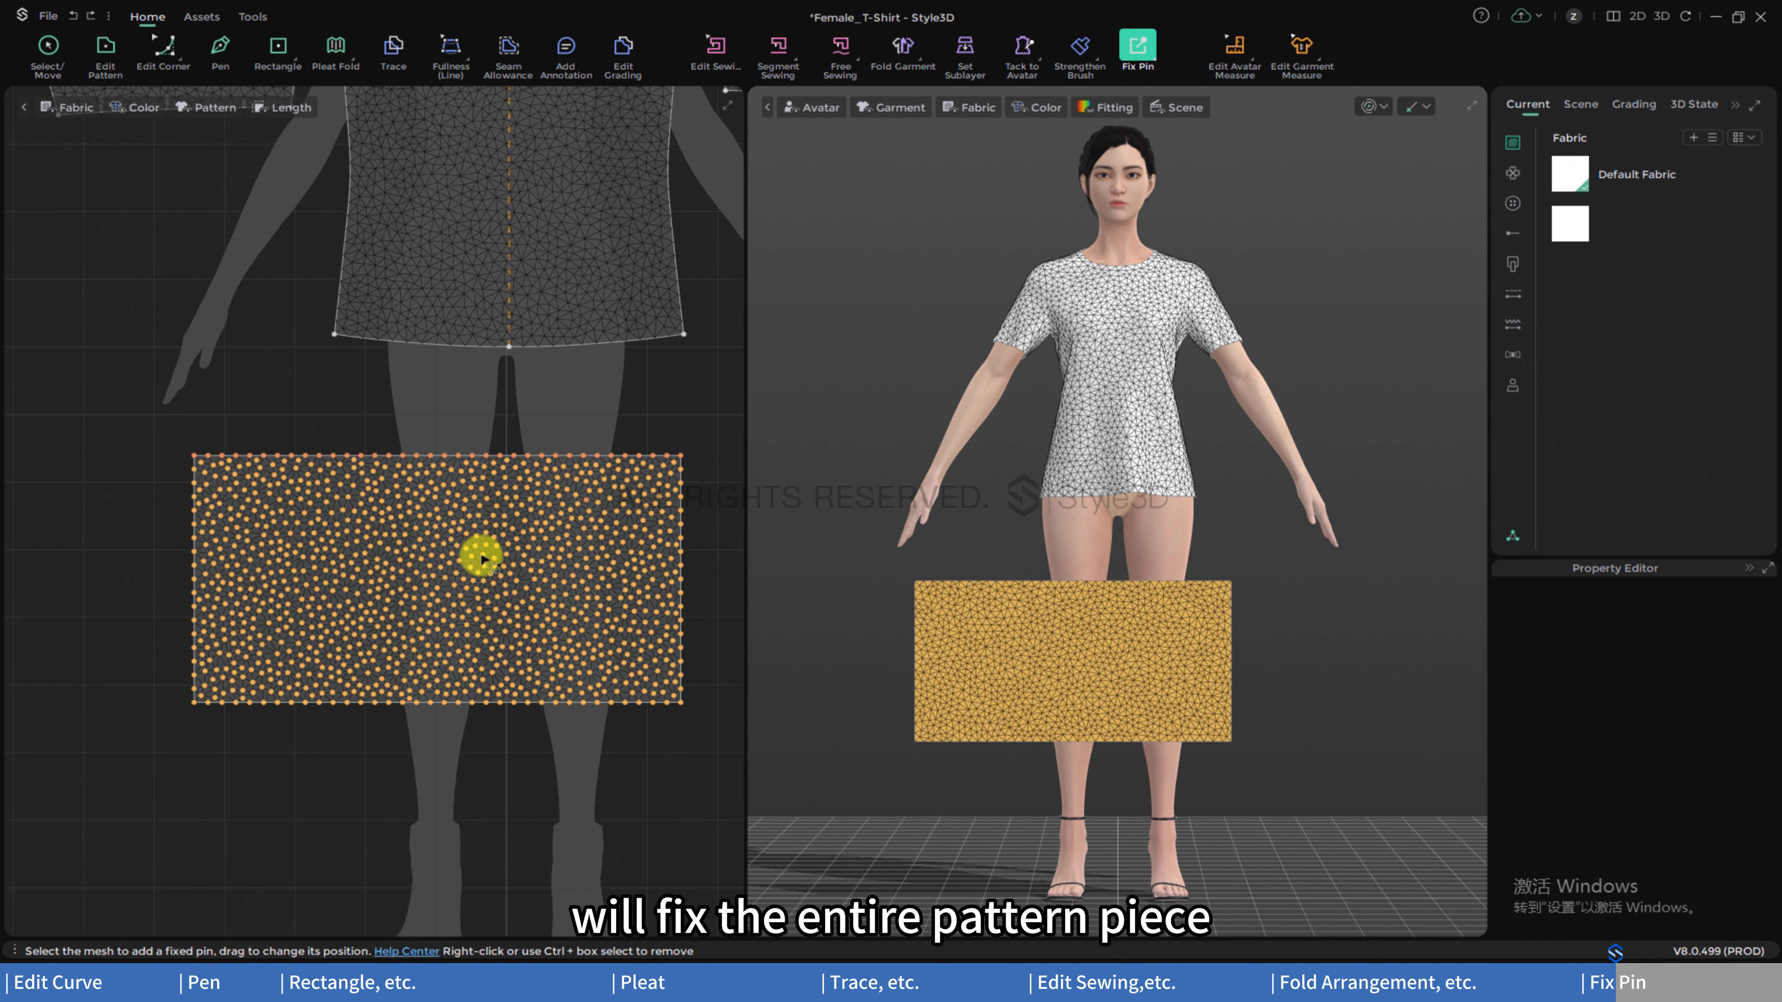
{"action": "right_click", "coordinate": [485, 560]}
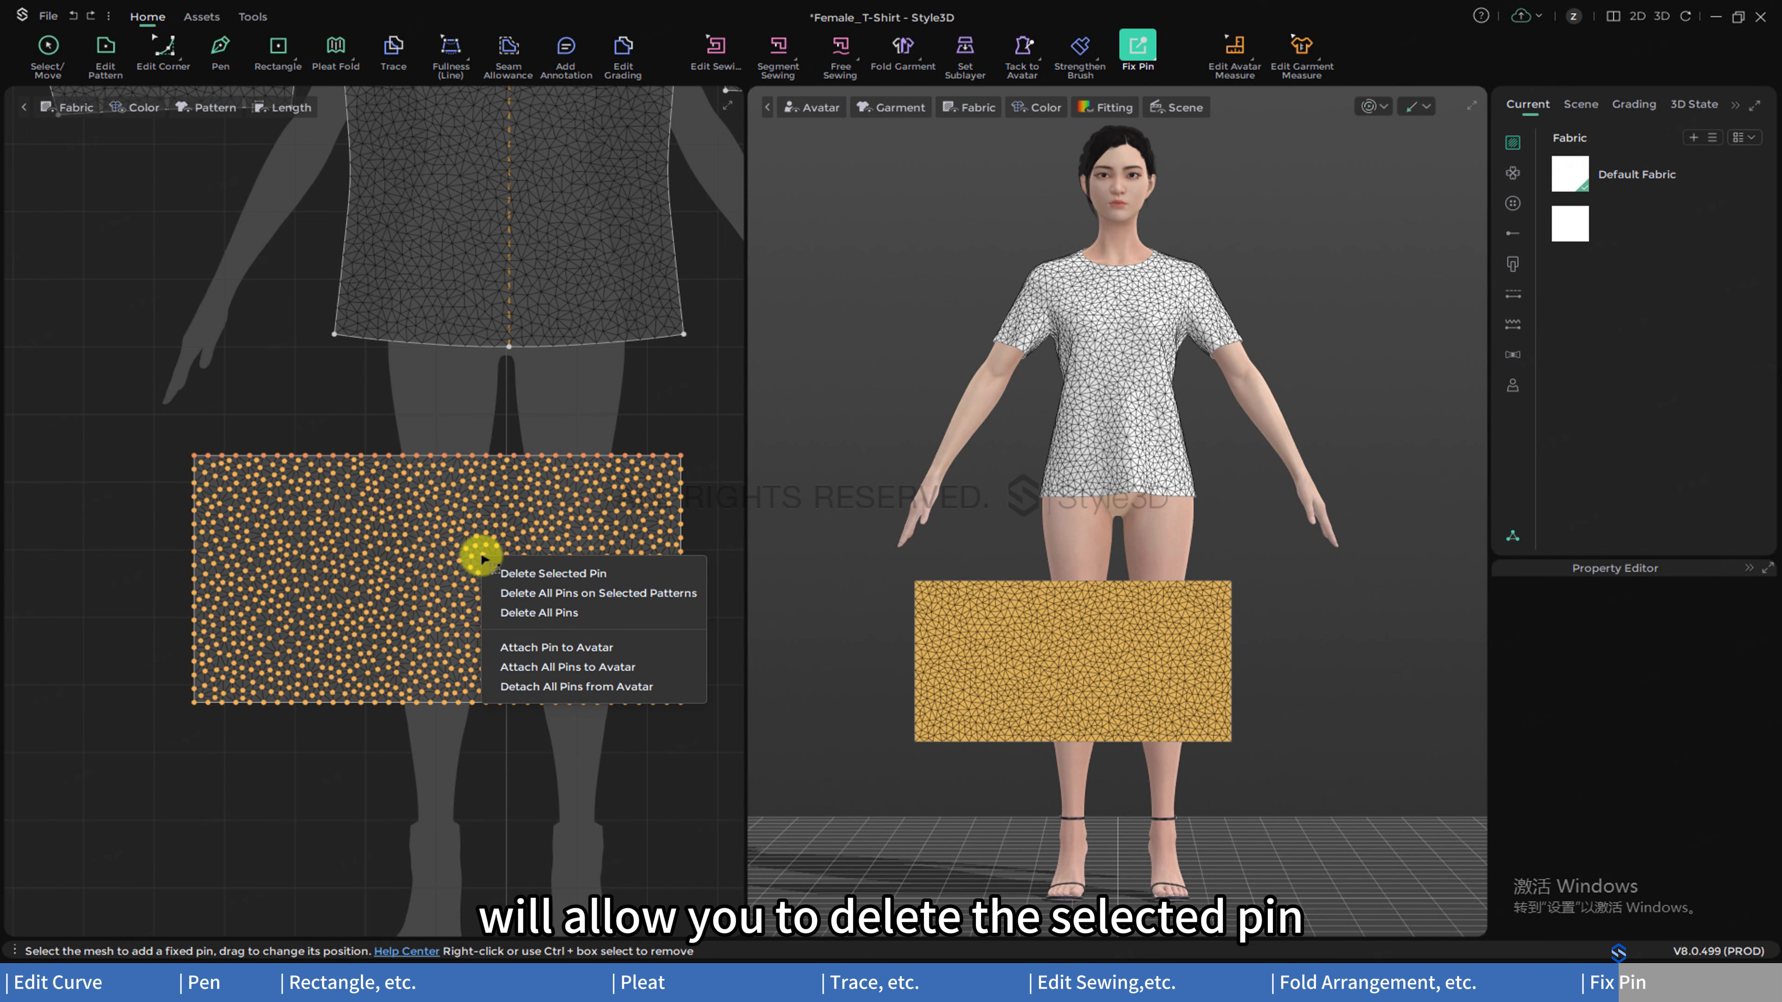
{"action": "left_click", "coordinate": [492, 568]}
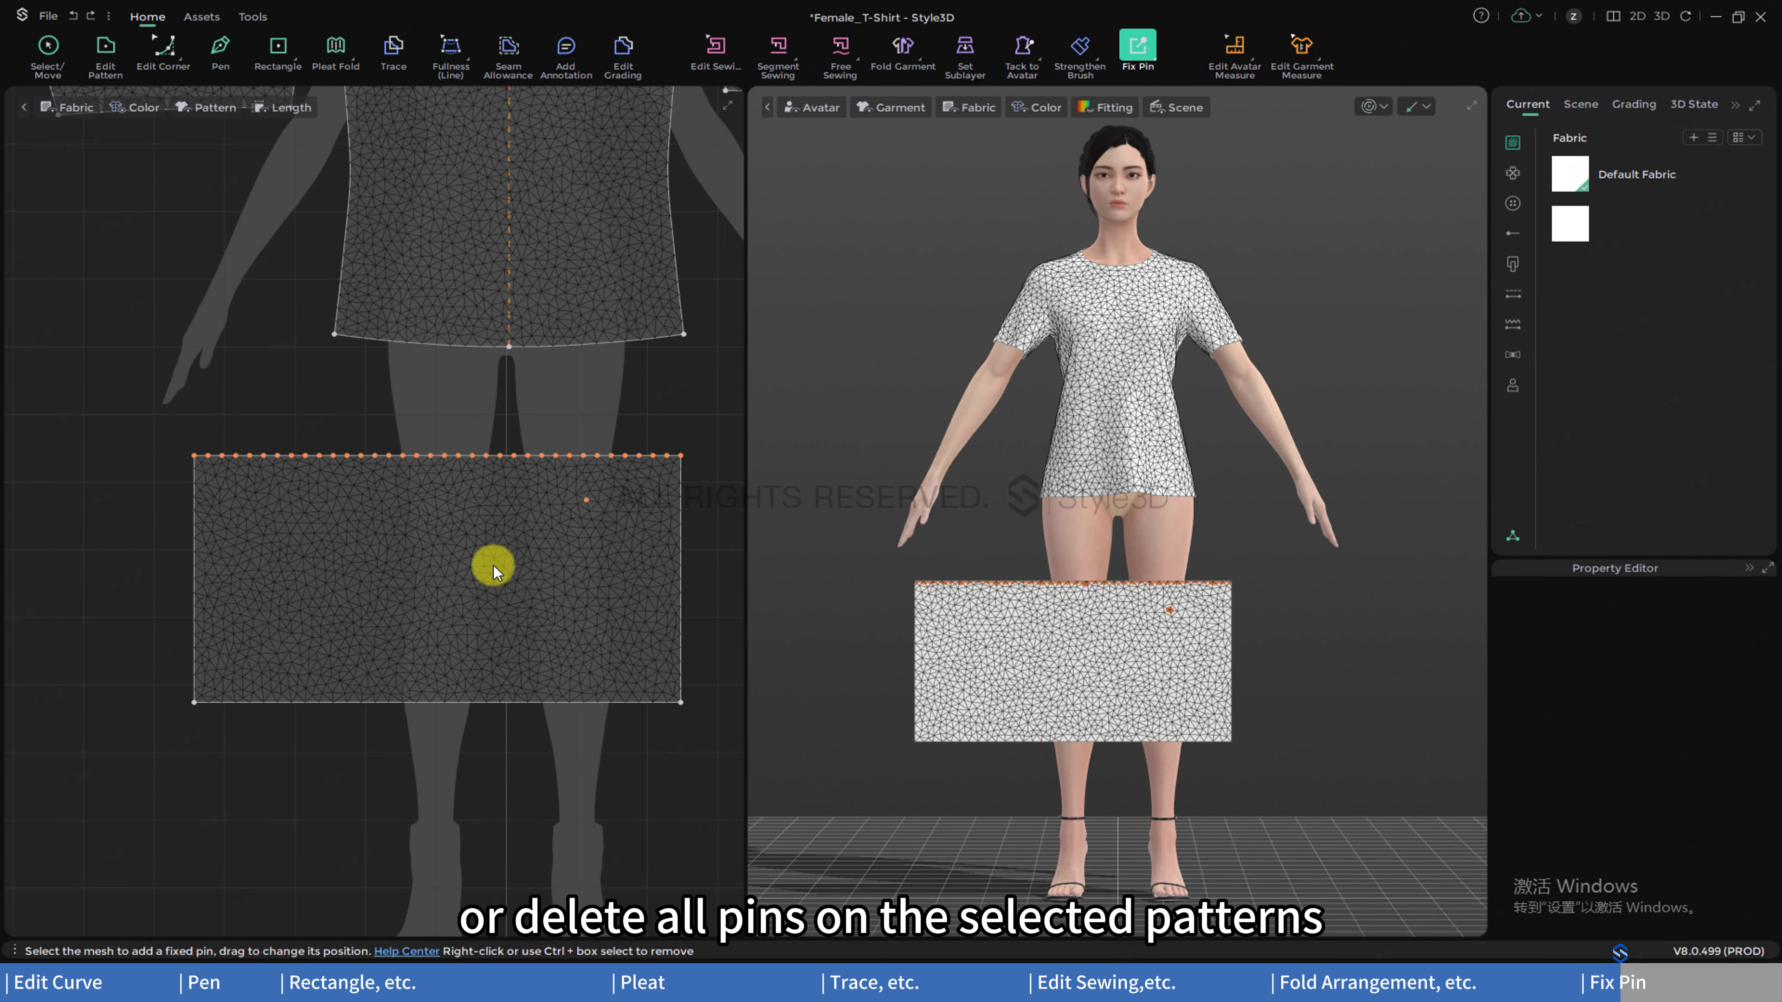
- Delete all pins on the rectangle, and undo the deletion
{"action": "right_click", "coordinate": [596, 455]}
{"action": "left_click", "coordinate": [626, 492]}
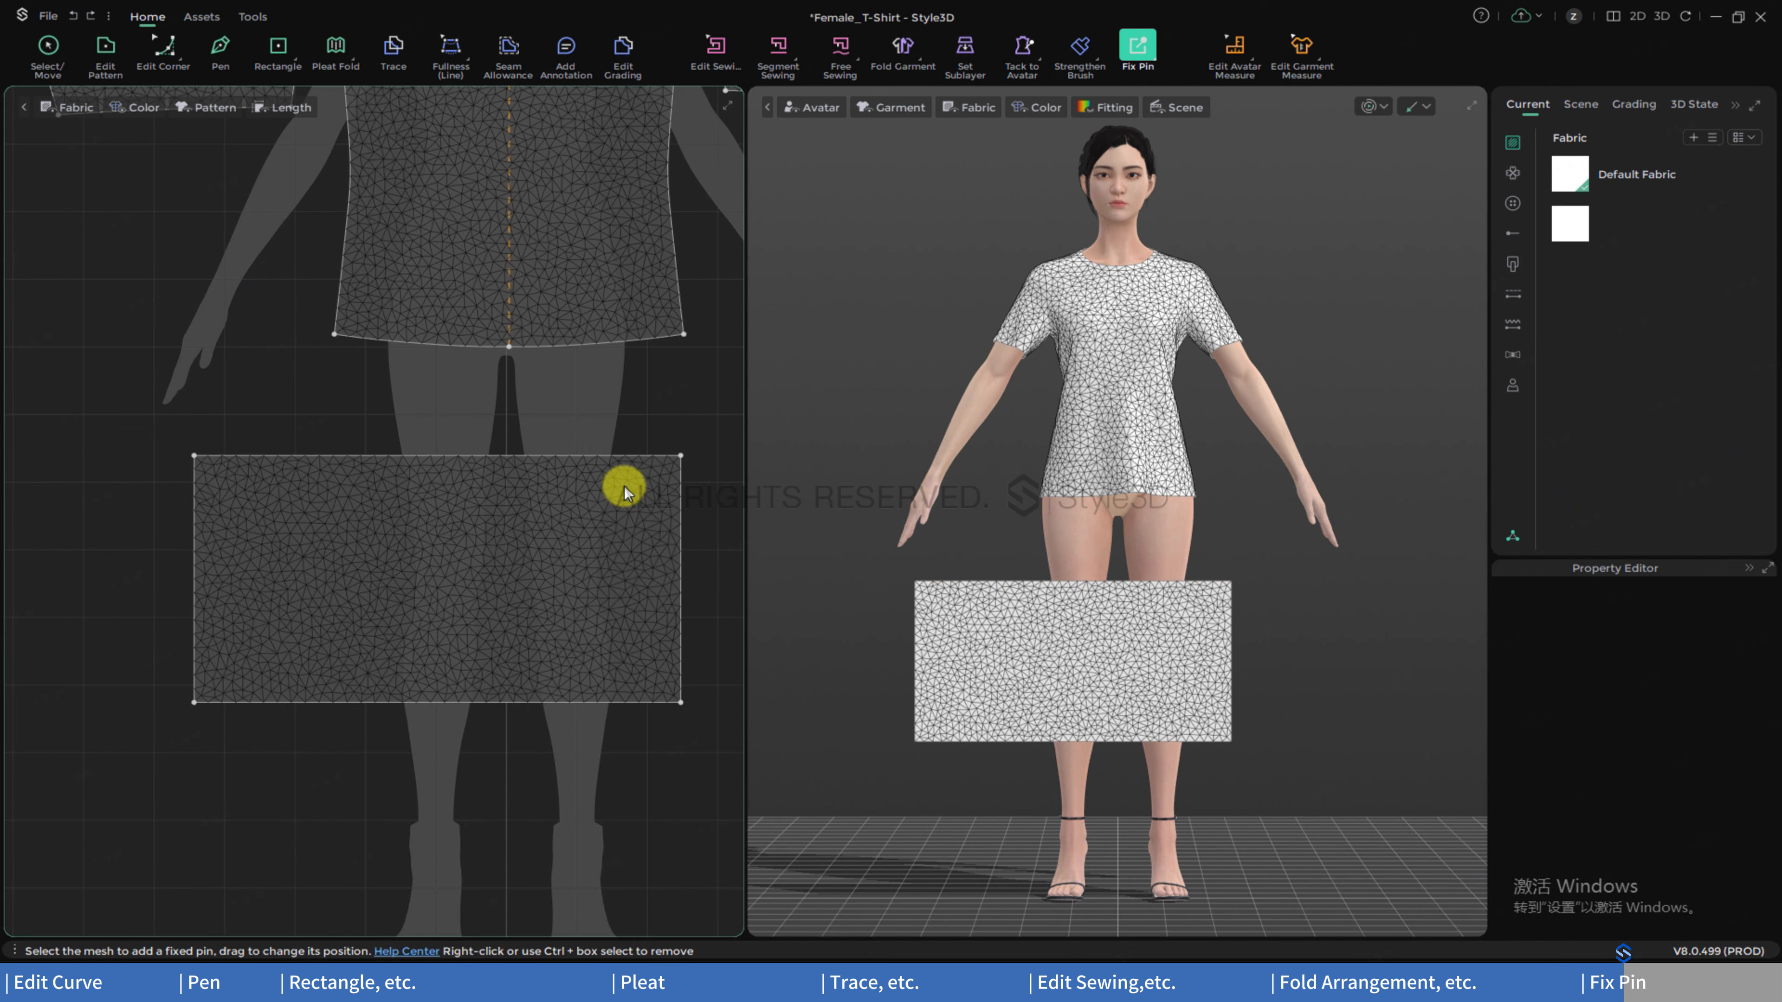
{"action": "key", "text": "ctrl+z"}
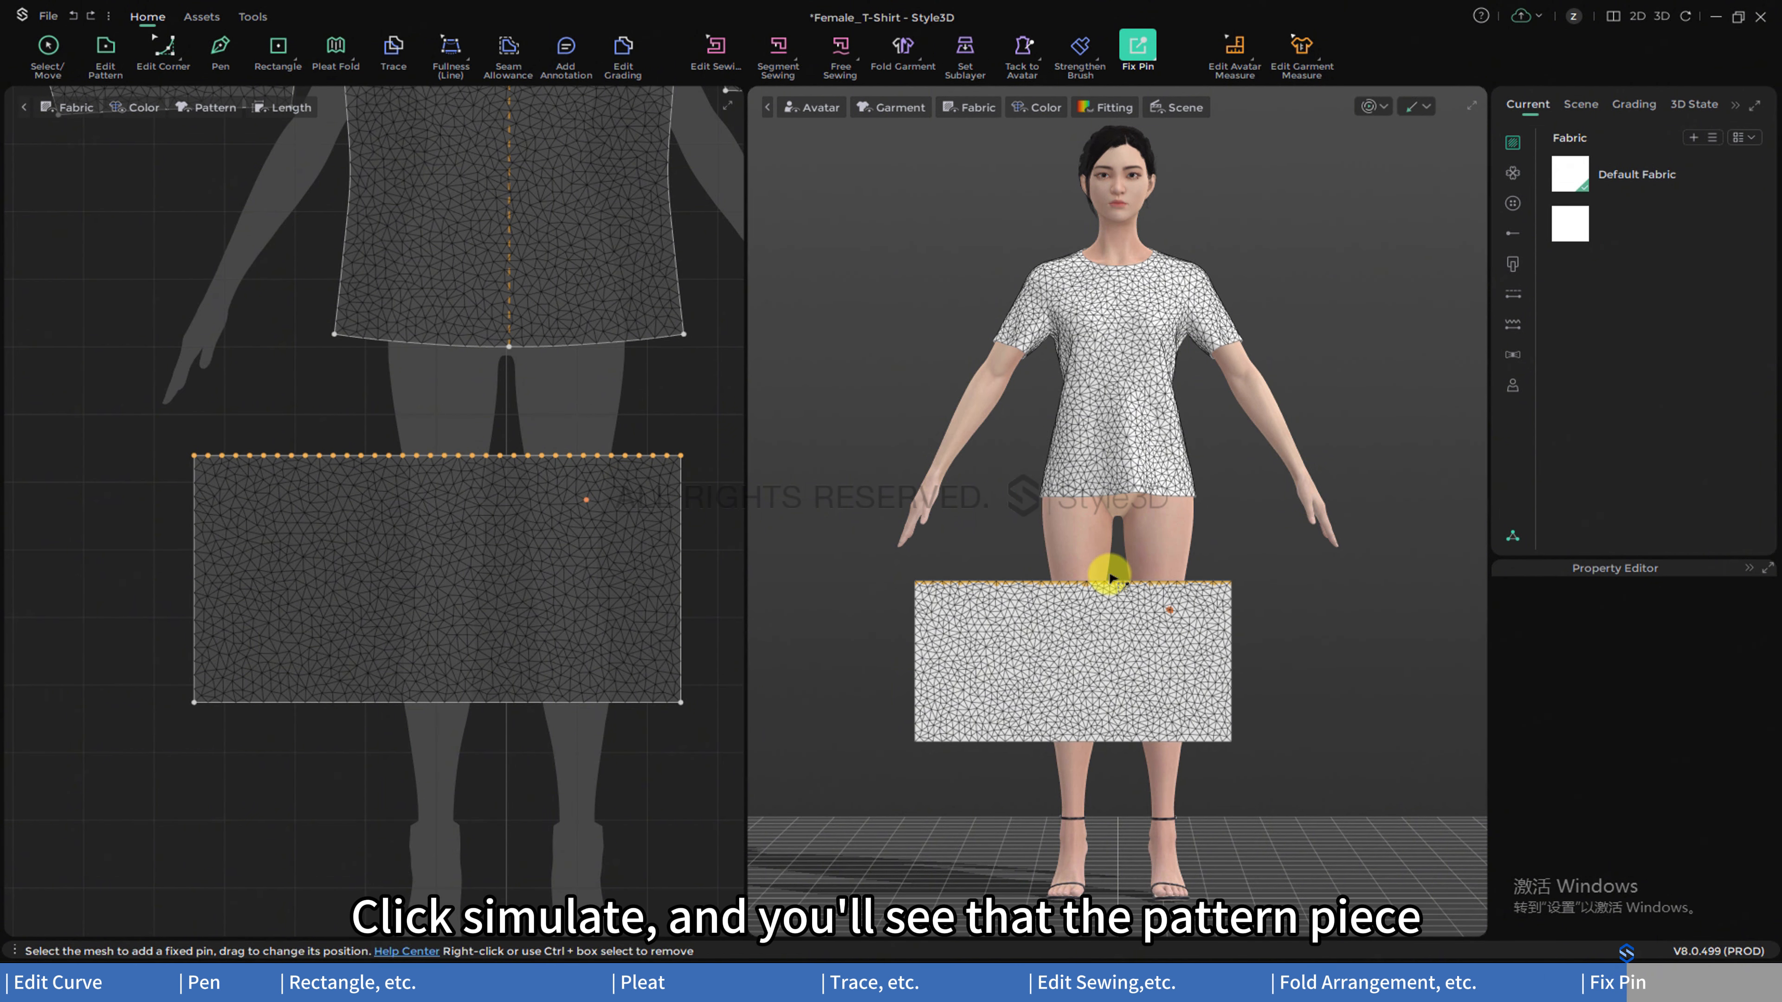
- Run the simulation and pull the pinned rectangle down towards the avatar's lower legs in 3D
{"action": "key", "text": "space"}
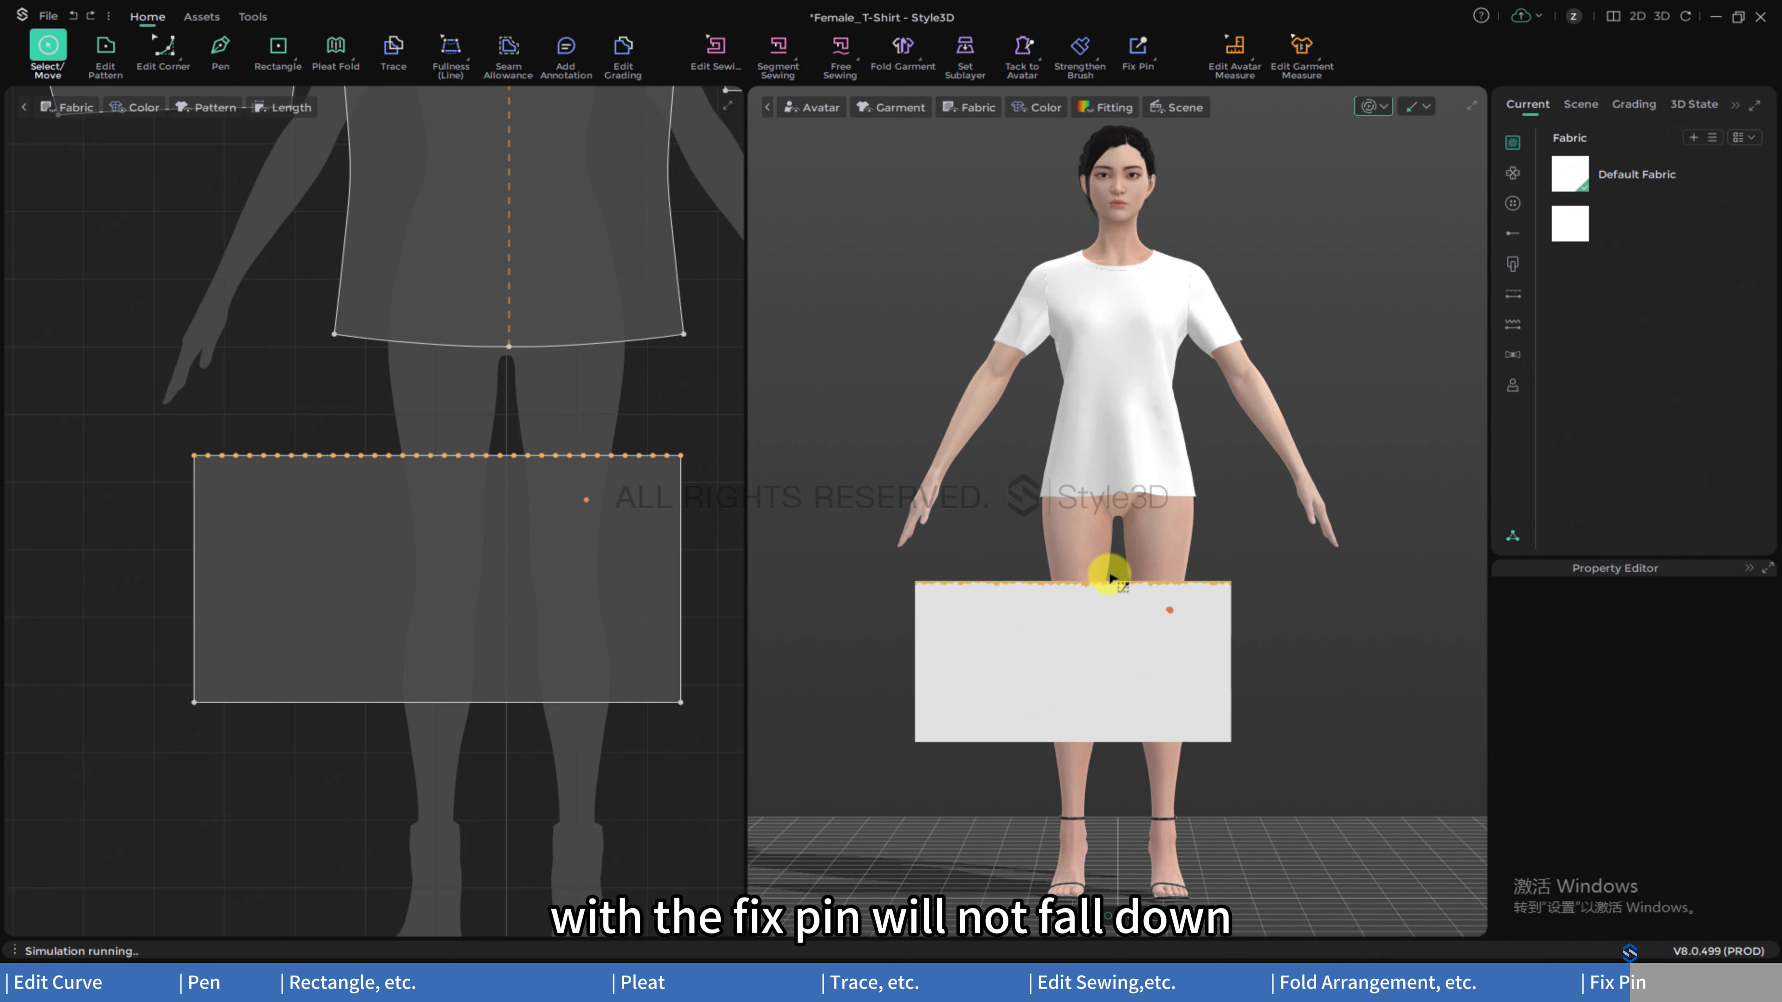
{"action": "left_click_drag", "start_coordinate": [1094, 591], "coordinate": [1212, 713]}
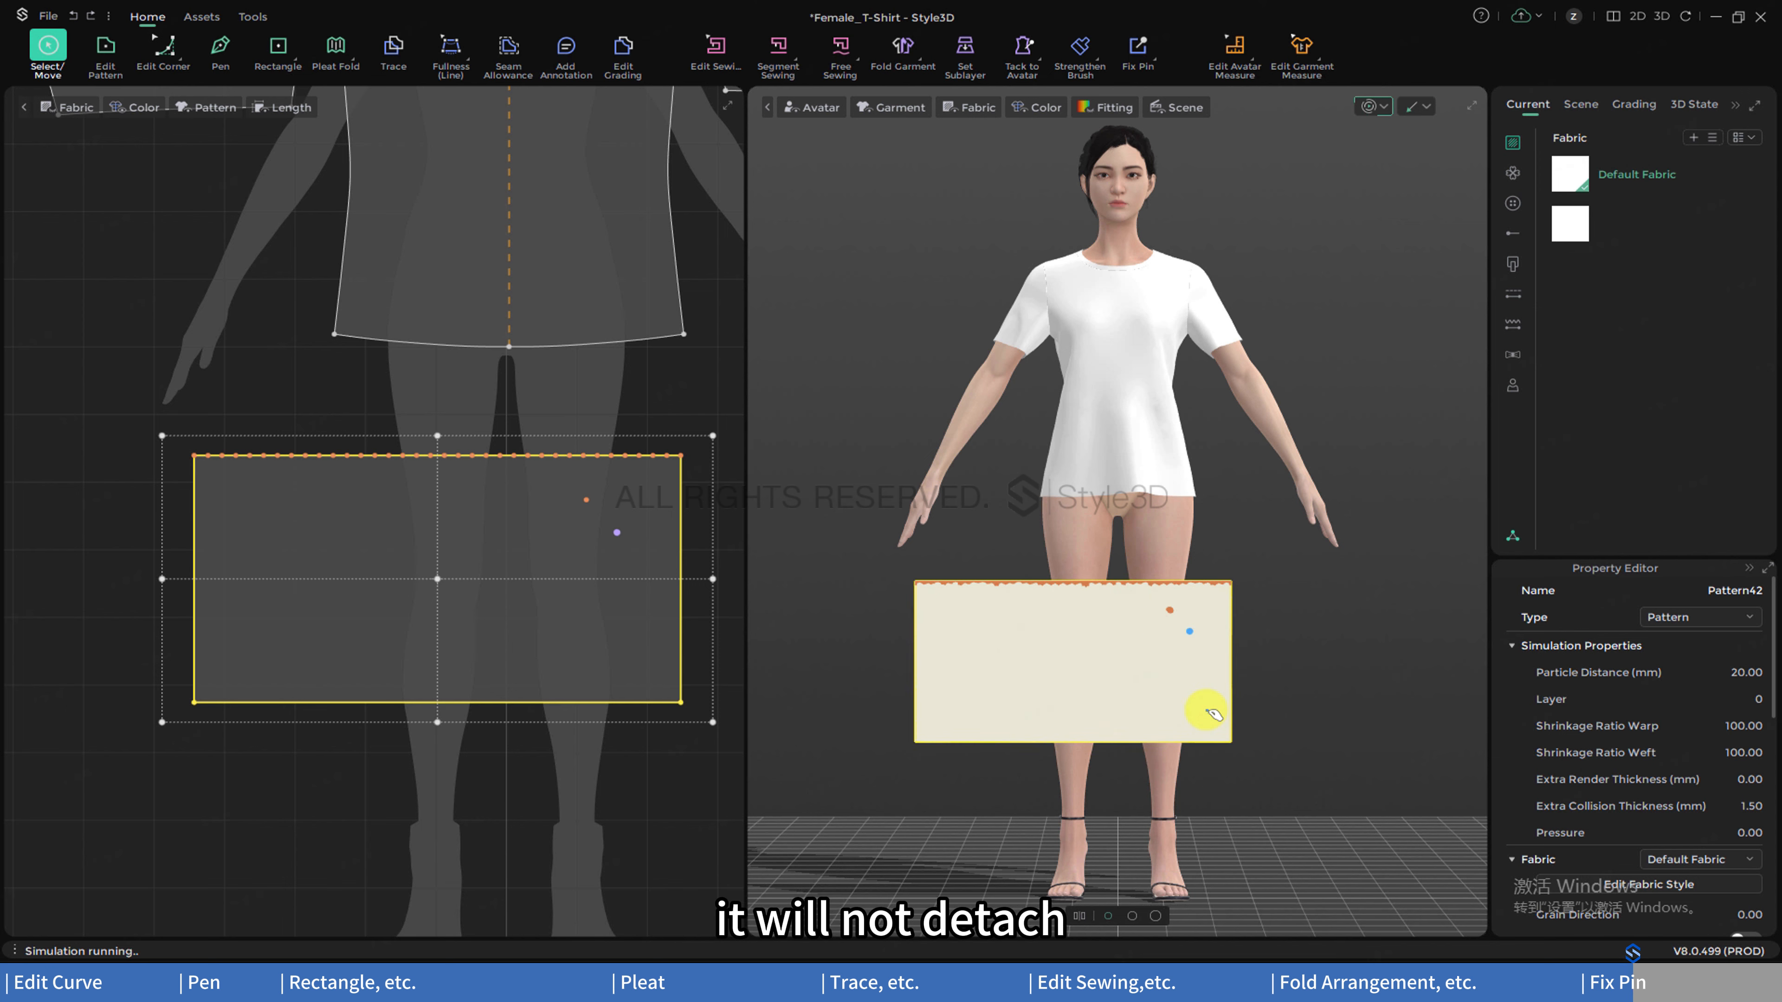
- Attach the rectangle's top-edge pins to the avatar and simulate how the piece hangs from the legs
{"action": "left_click", "coordinate": [1138, 52]}
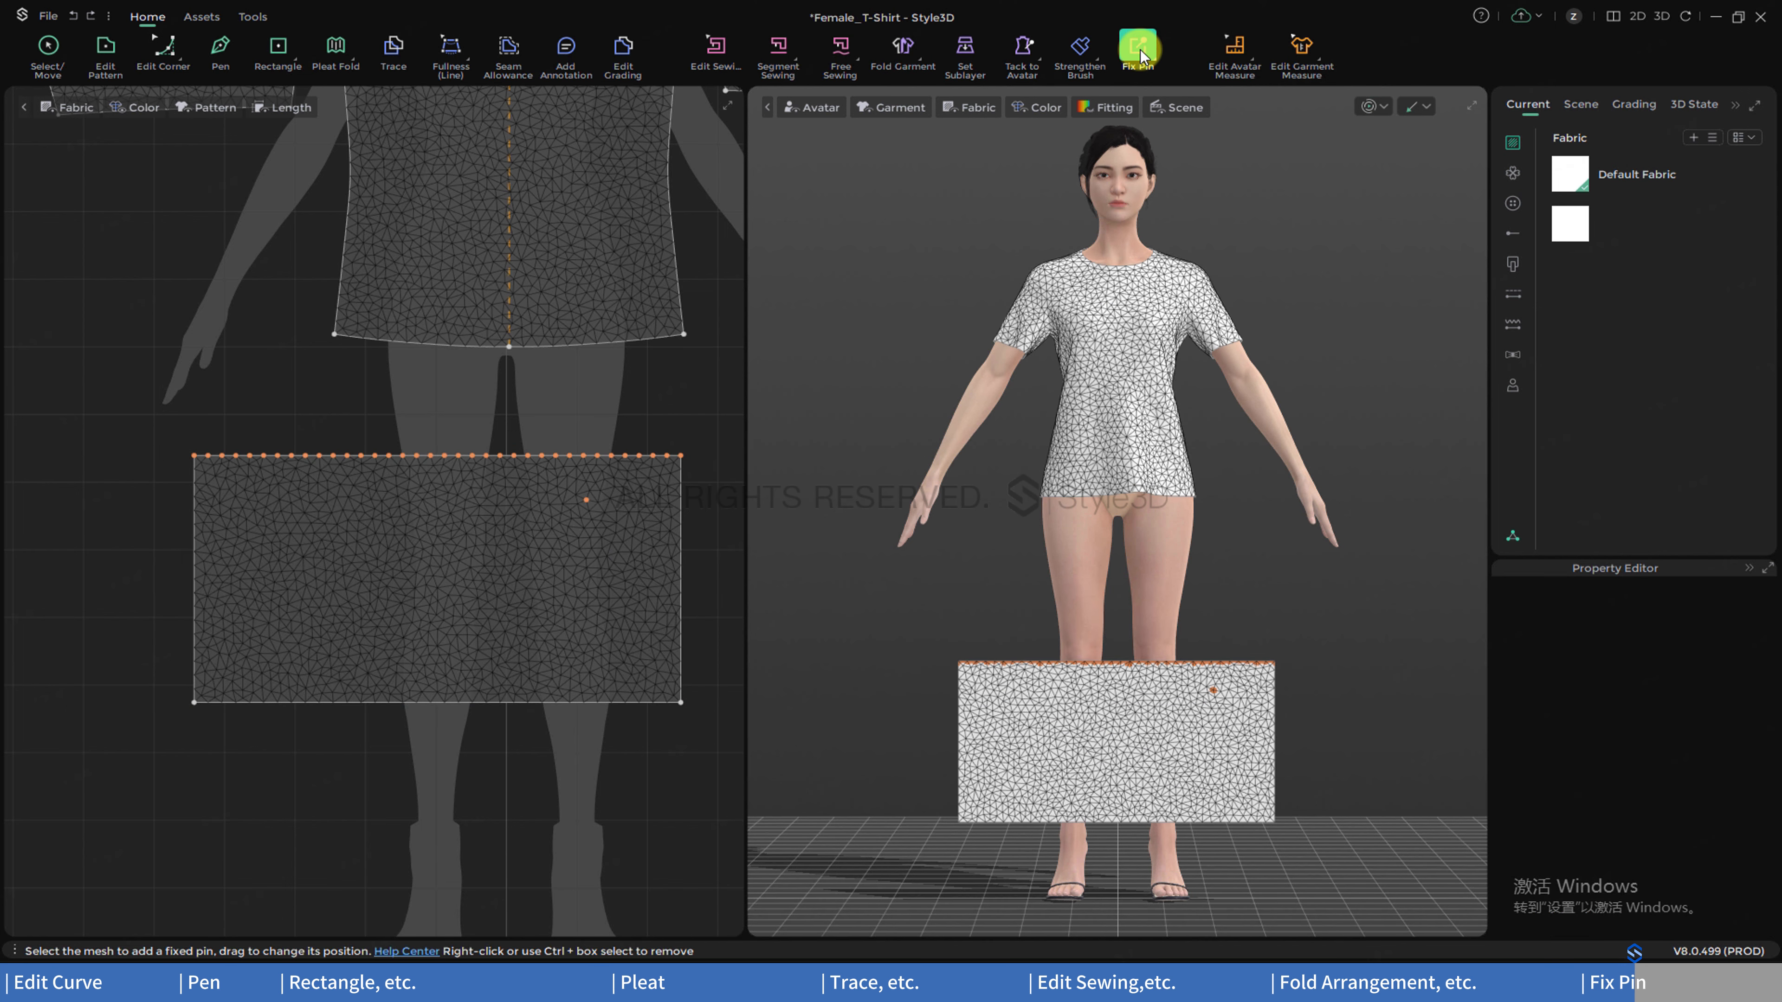
{"action": "right_click", "coordinate": [615, 457]}
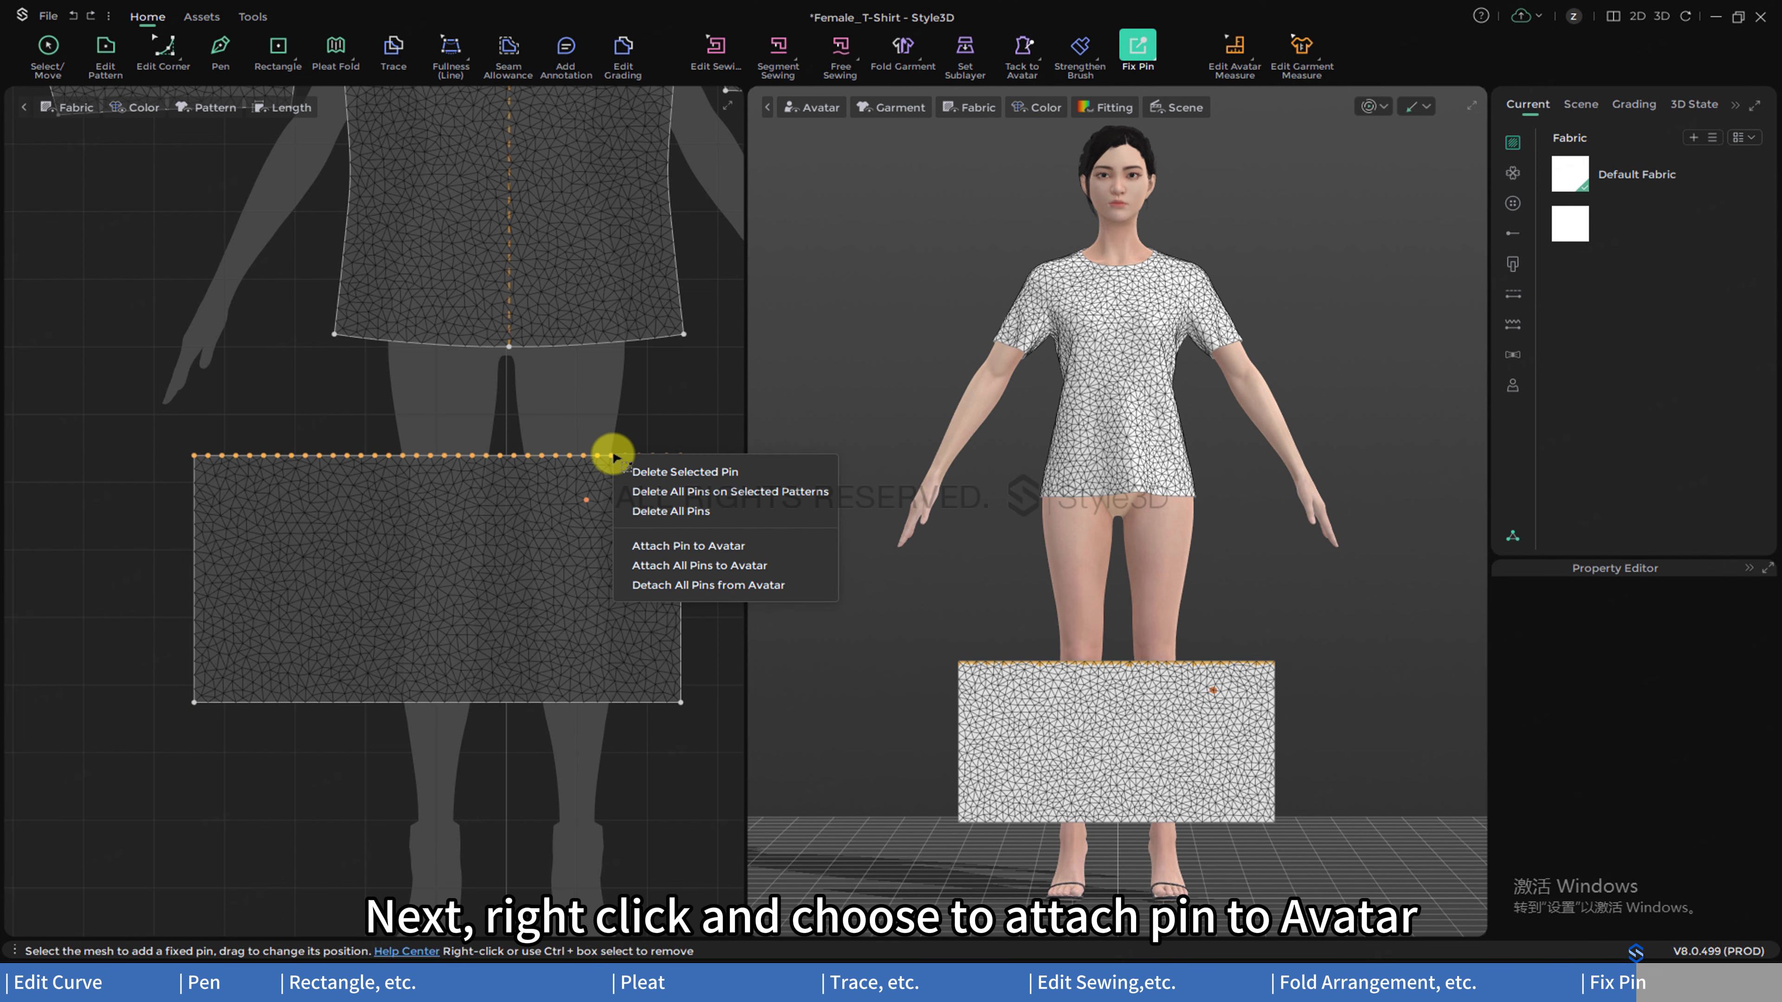
{"action": "left_click", "coordinate": [705, 548]}
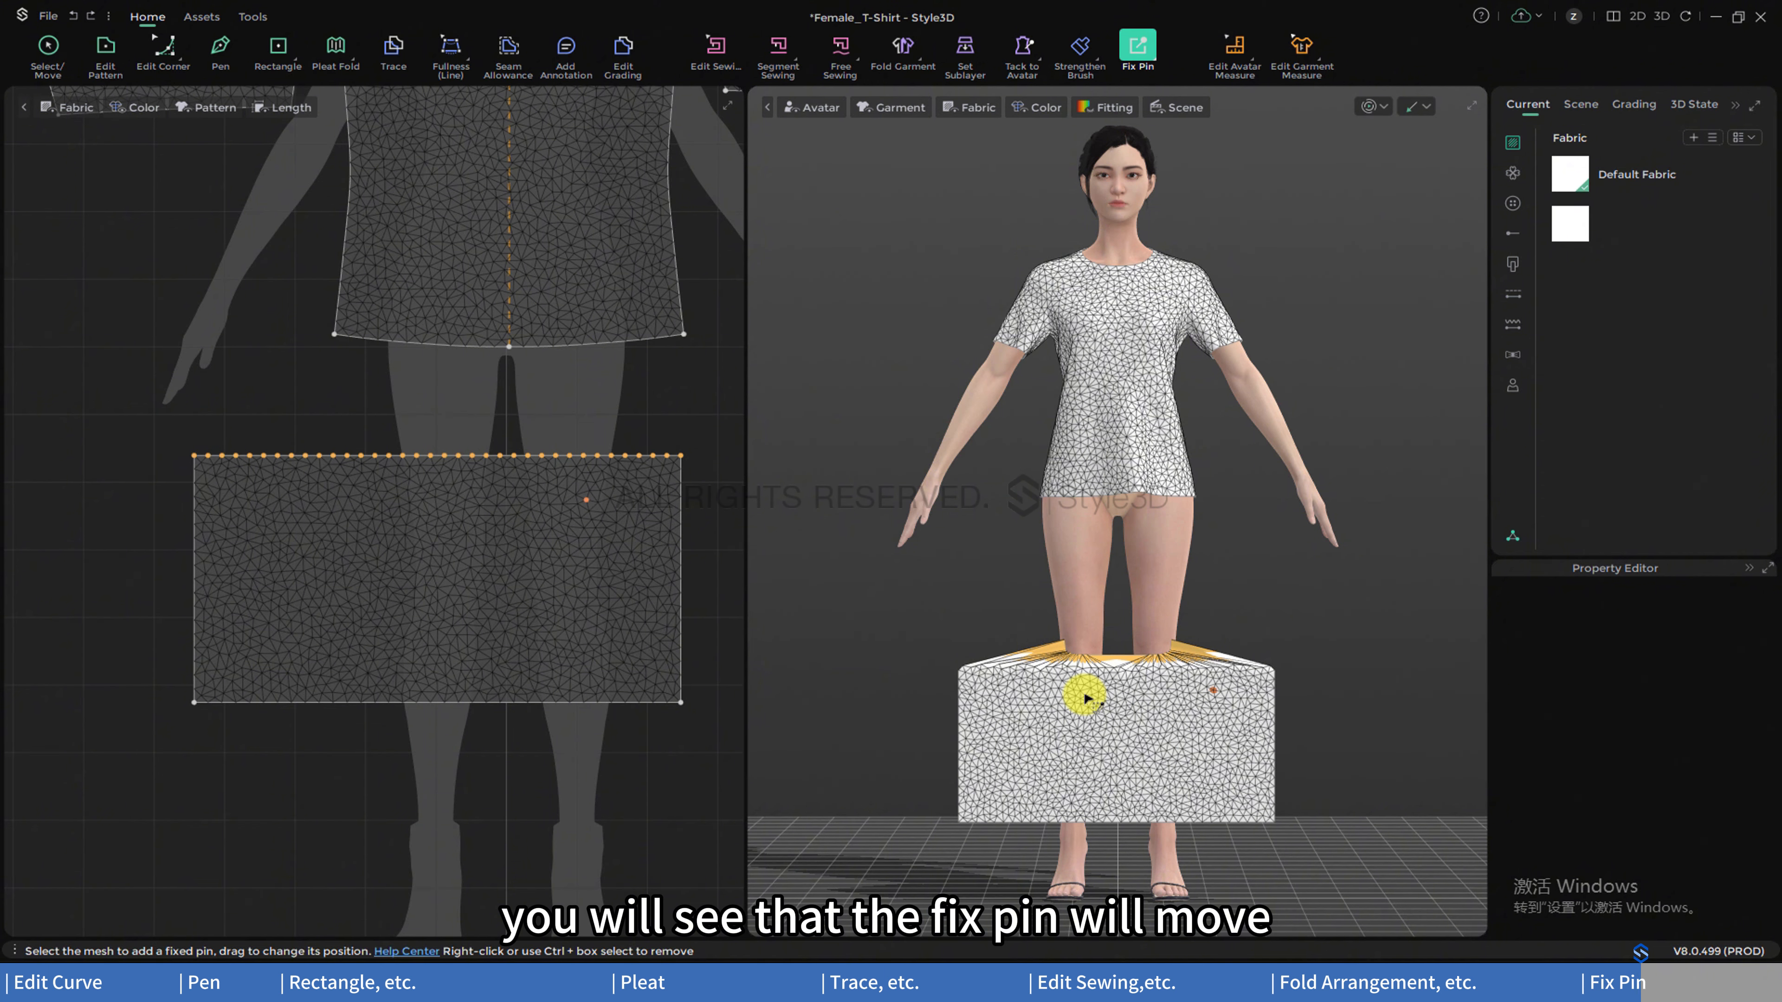
{"action": "mouse_move", "coordinate": [1084, 697]}
{"action": "right_mouse_down"}
{"action": "mouse_move", "coordinate": [1177, 712]}
{"action": "mouse_move", "coordinate": [1073, 705]}
{"action": "right_mouse_up"}
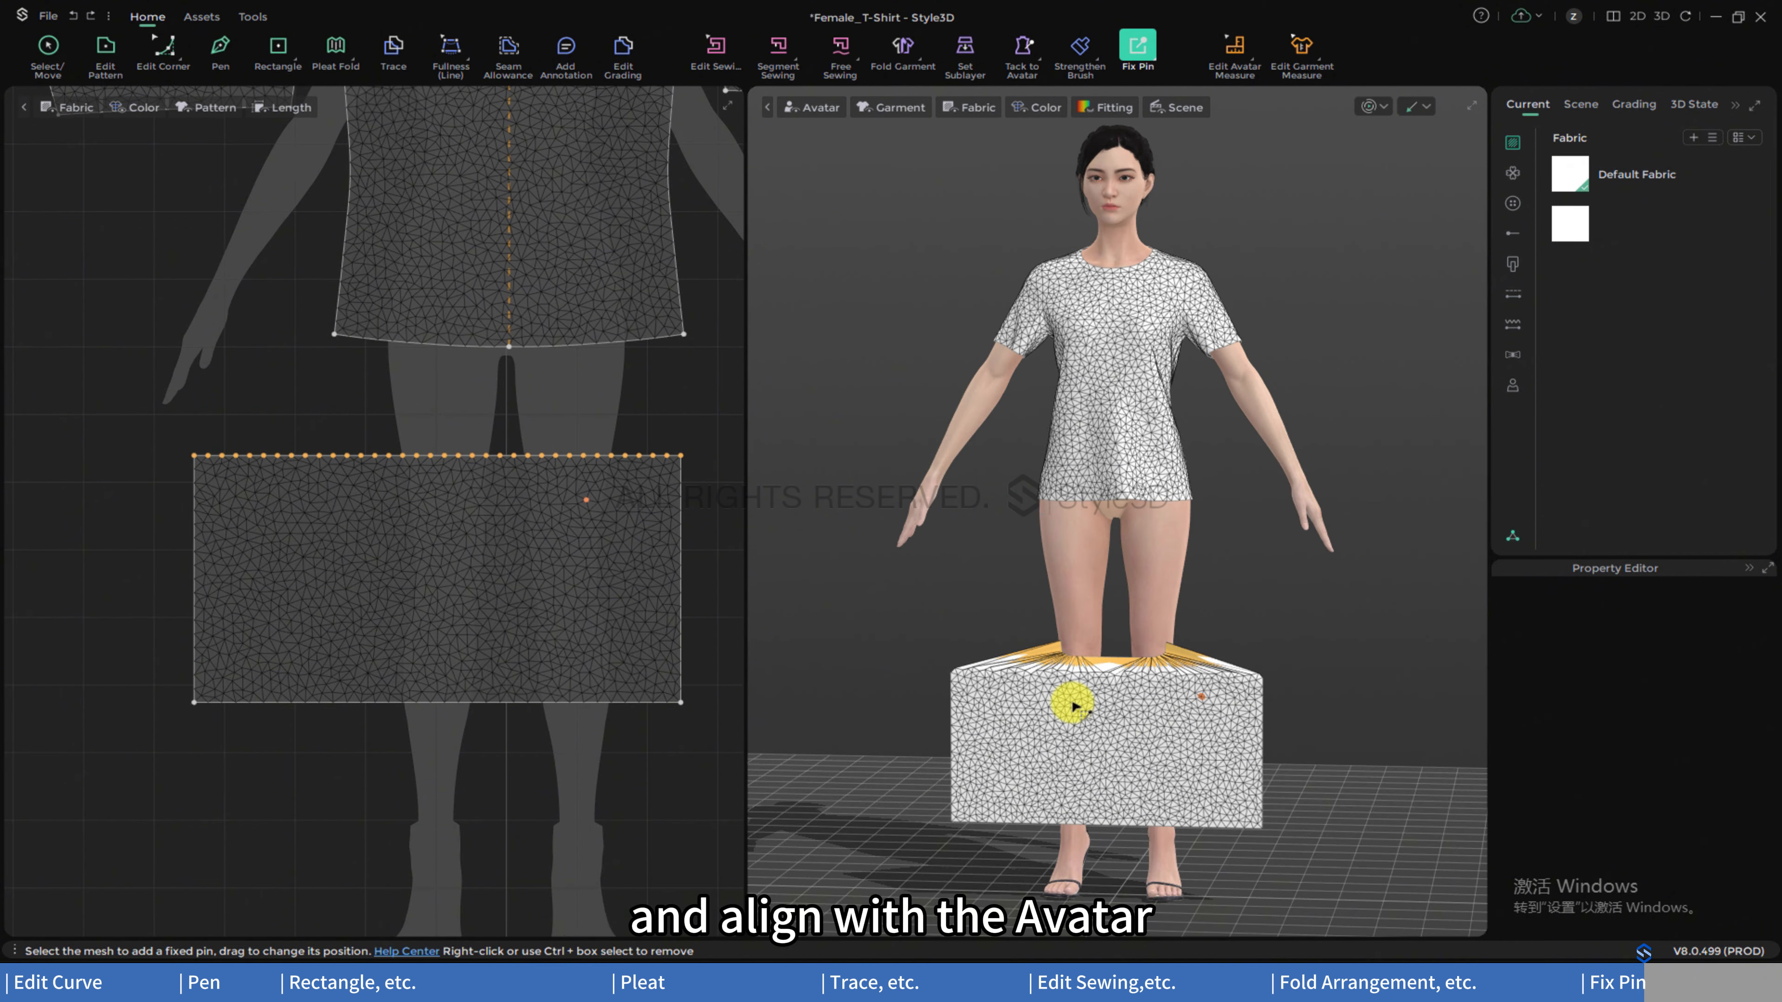
{"action": "key", "text": "space"}
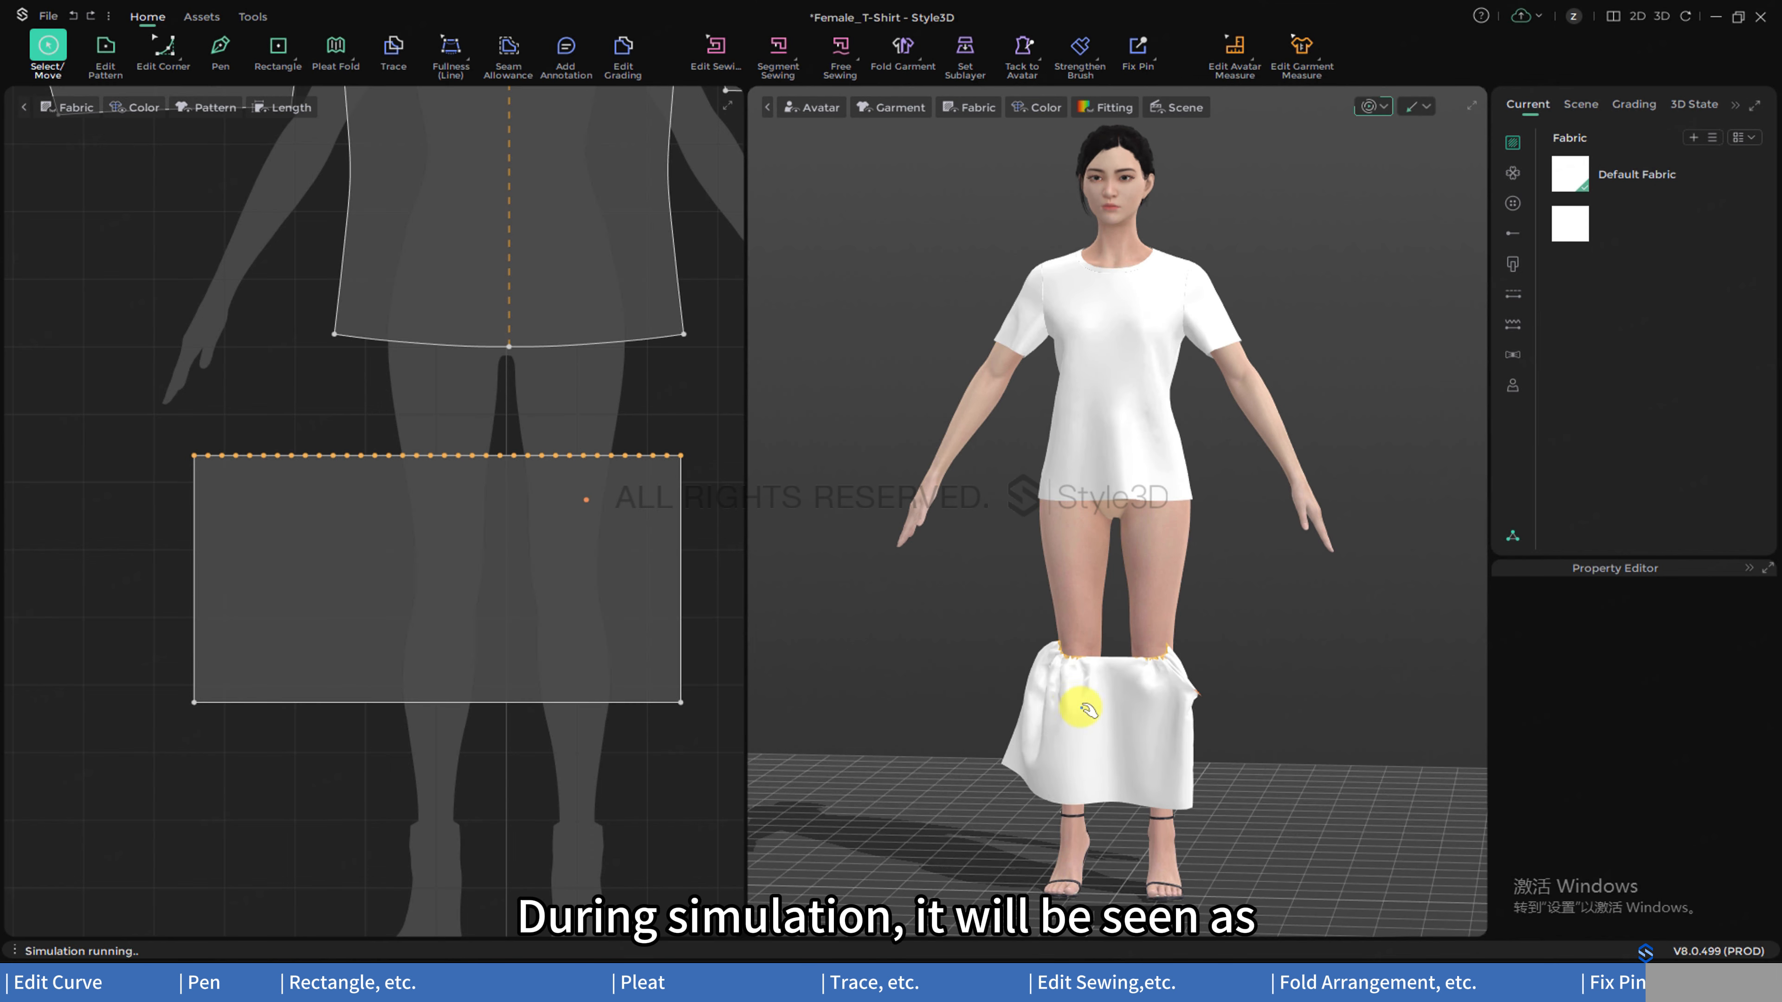
{"action": "right_click_drag", "start_coordinate": [1081, 704], "coordinate": [1230, 720]}
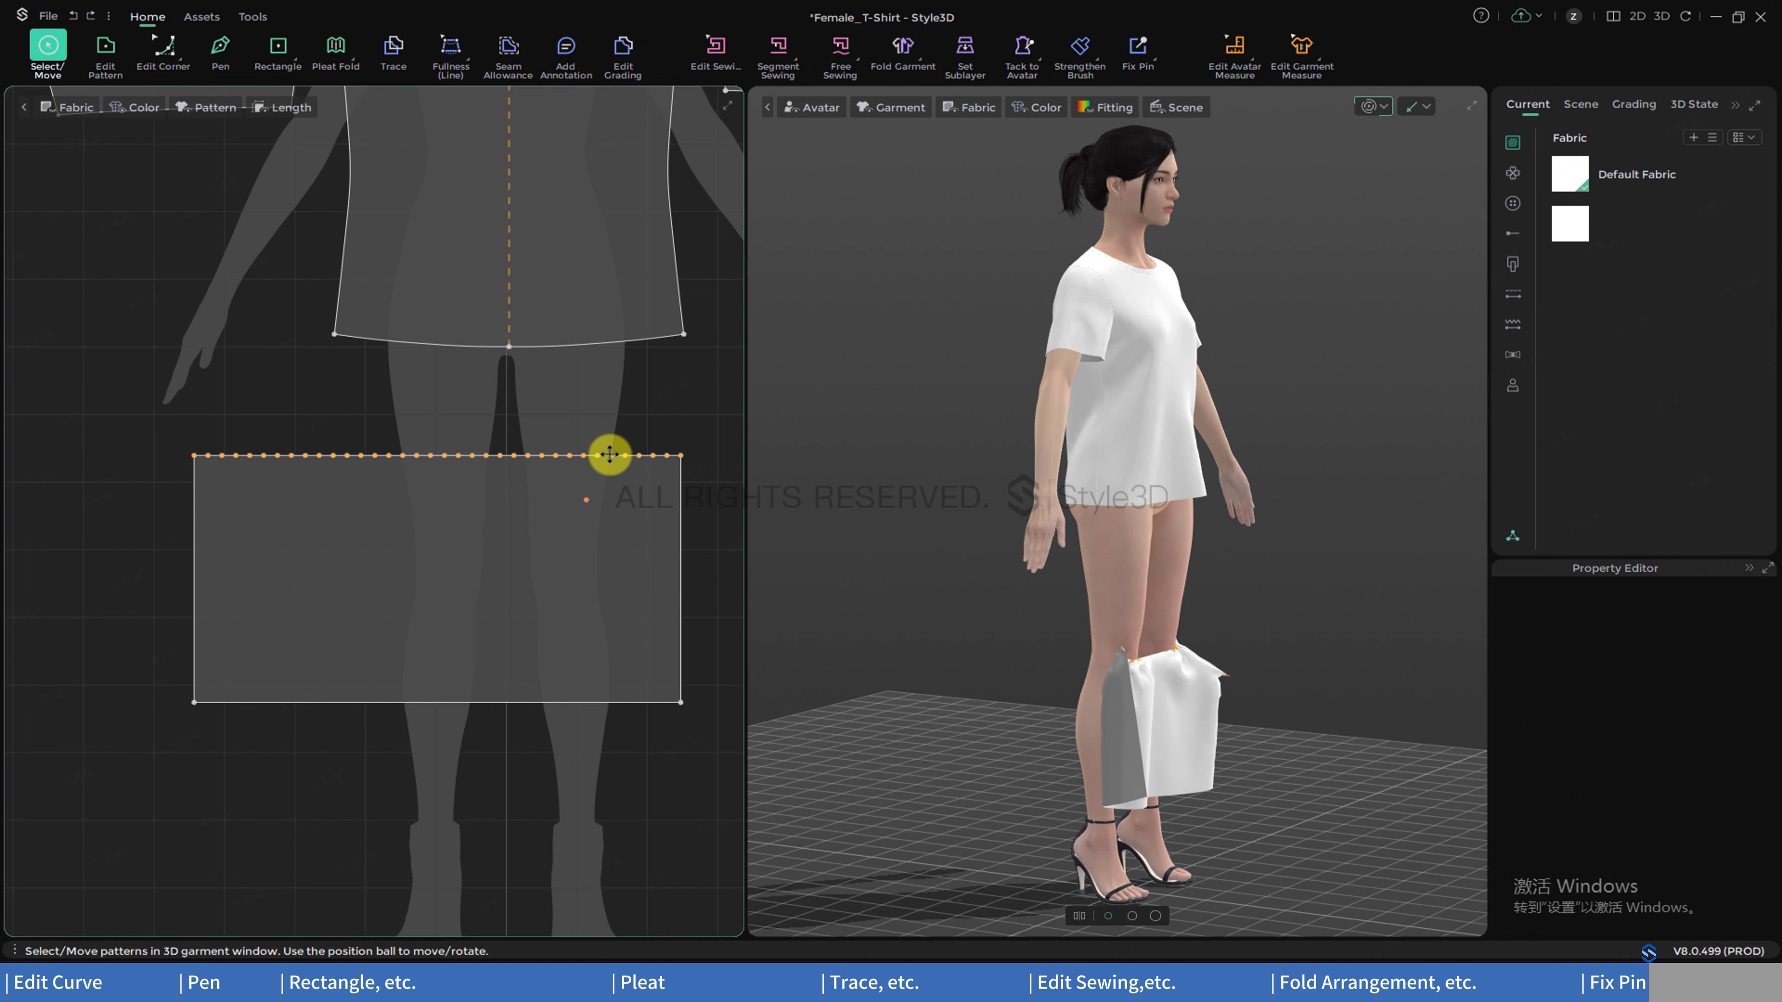
- Detach all pins from the avatar and move the draped rectangle sideways away from the legs
{"action": "left_click", "coordinate": [1135, 49]}
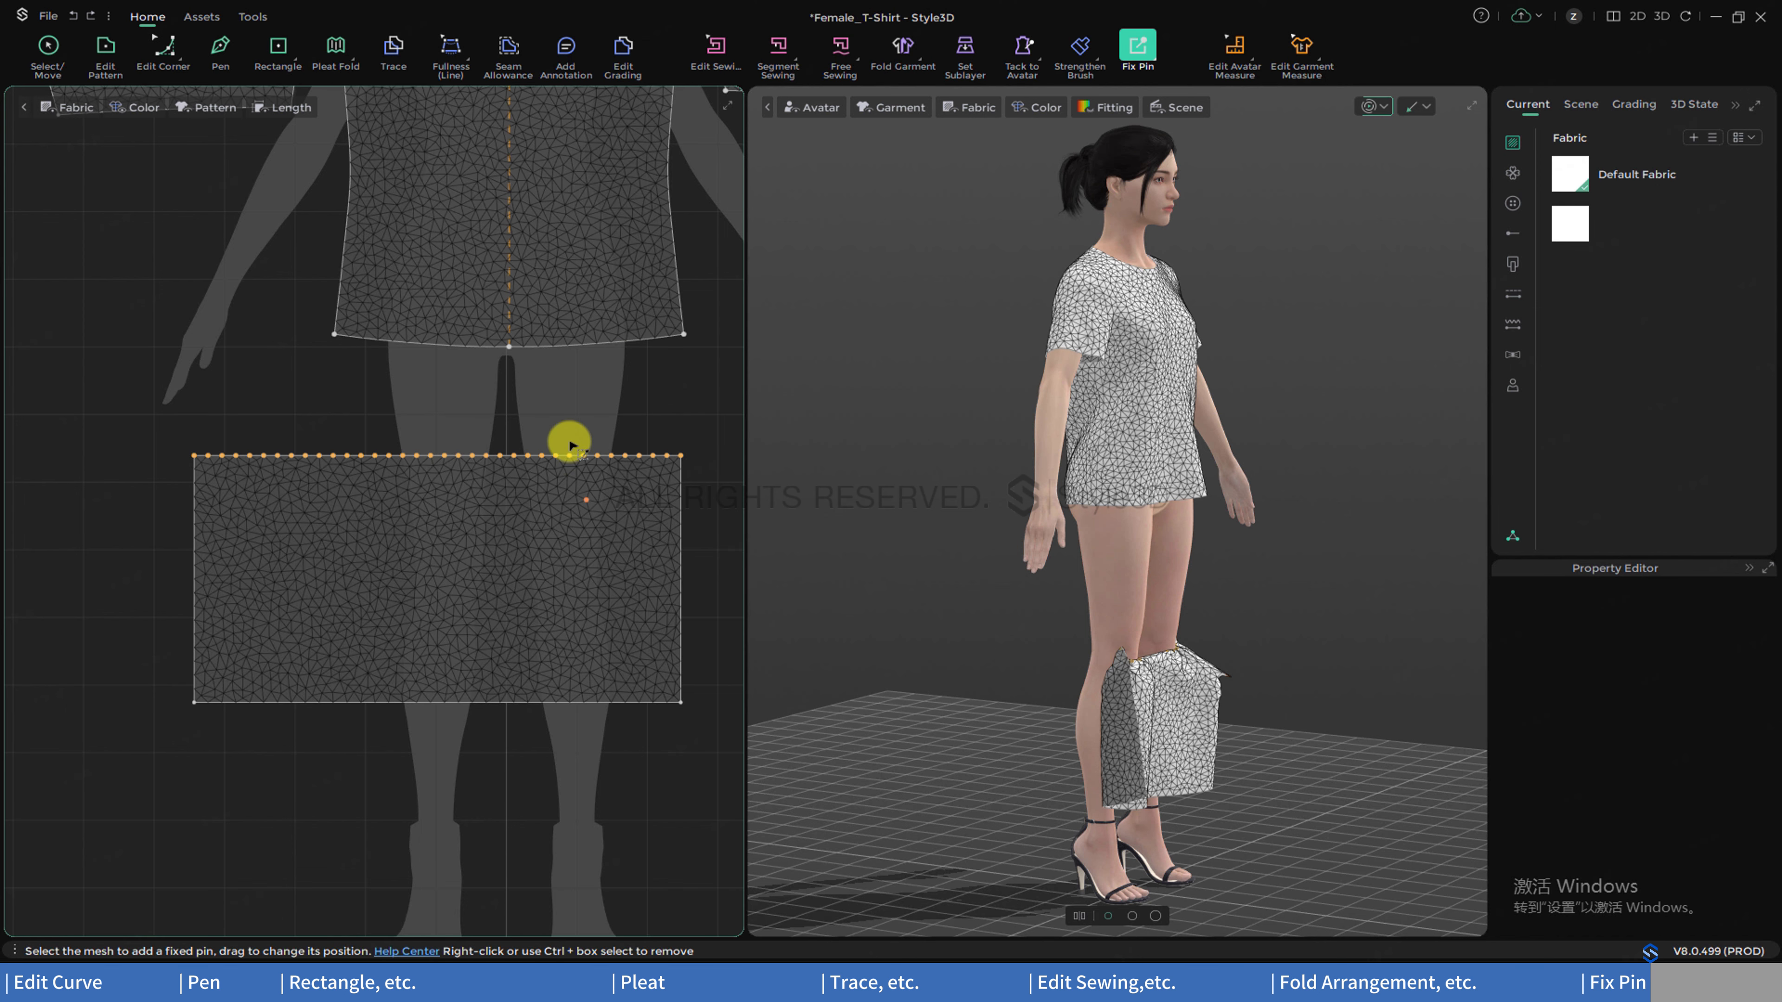
{"action": "right_click", "coordinate": [570, 456]}
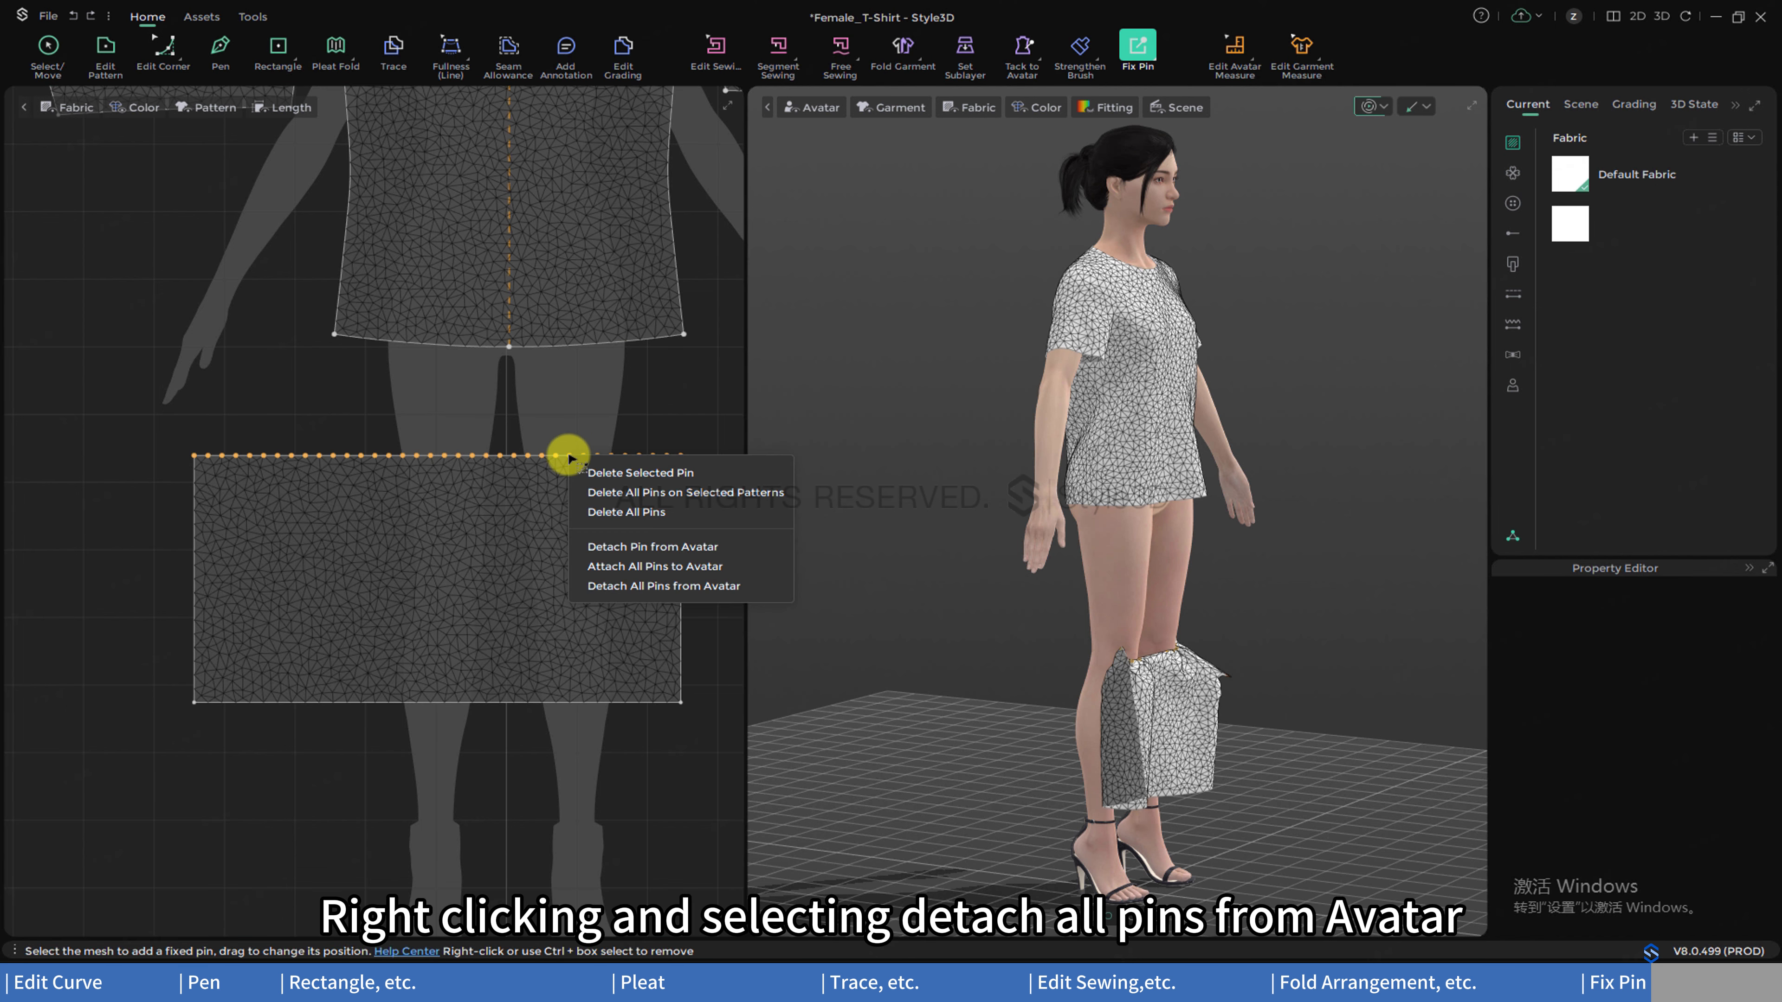
{"action": "left_click", "coordinate": [634, 585]}
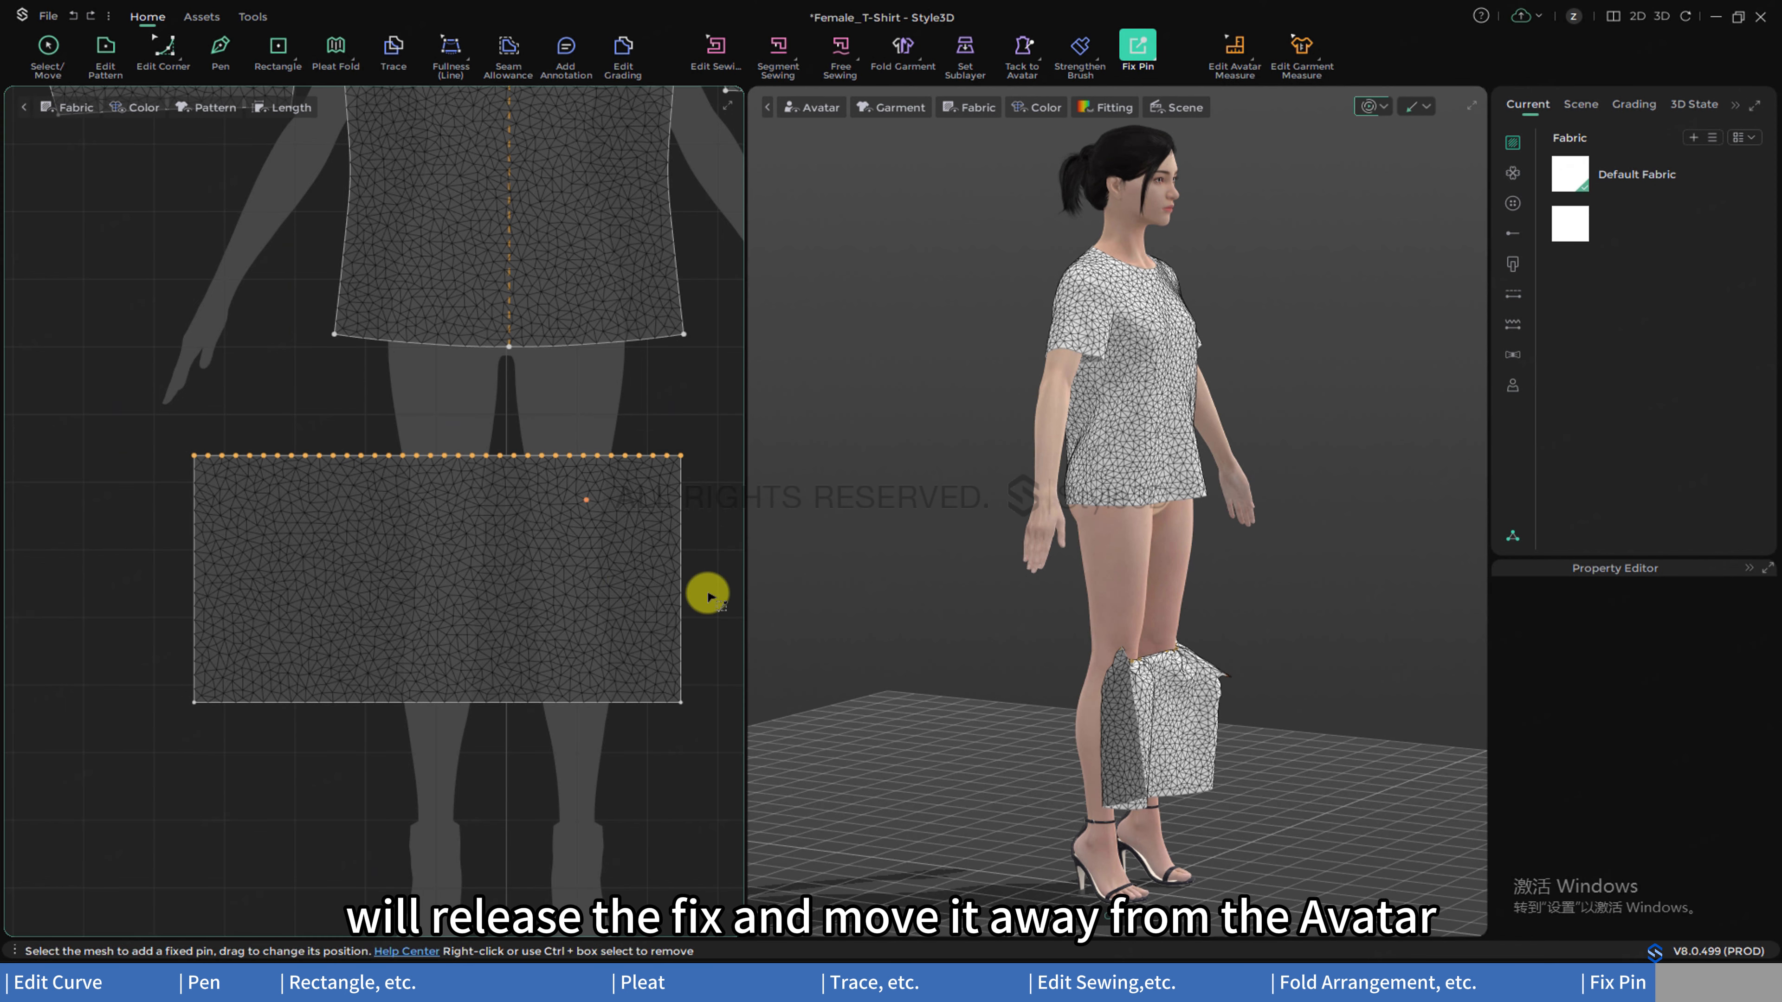
{"action": "left_click", "coordinate": [48, 47]}
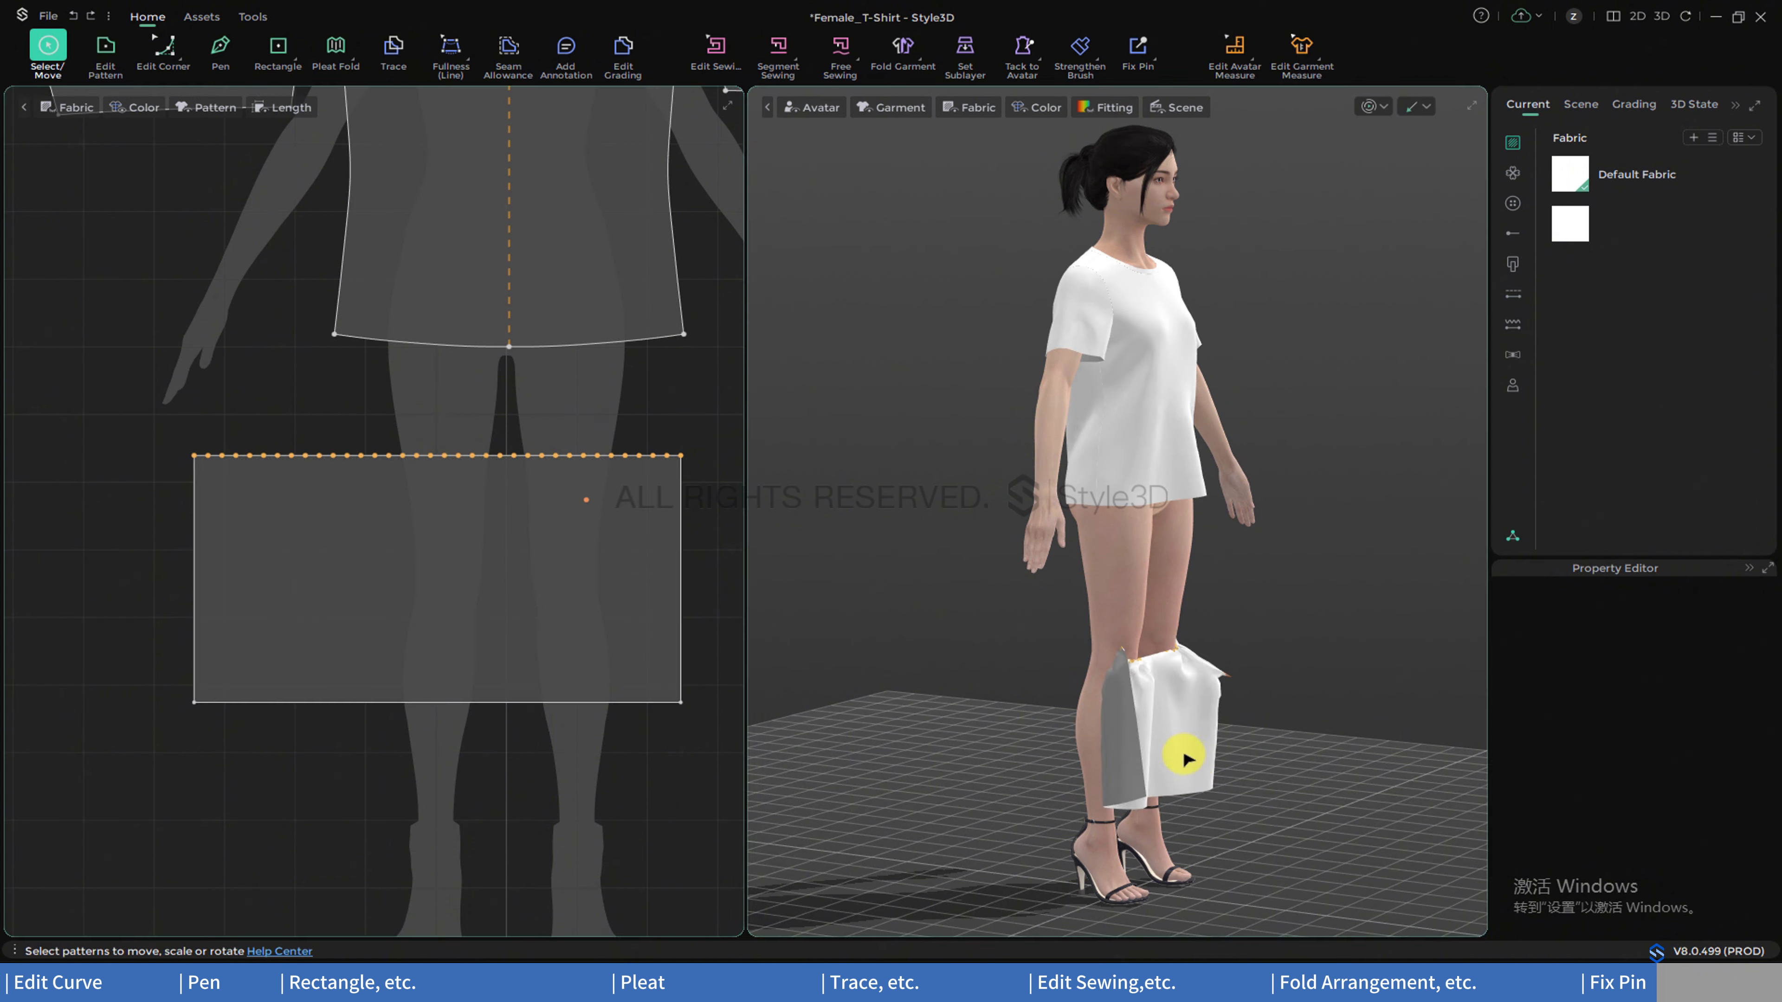
{"action": "left_click", "coordinate": [1186, 751]}
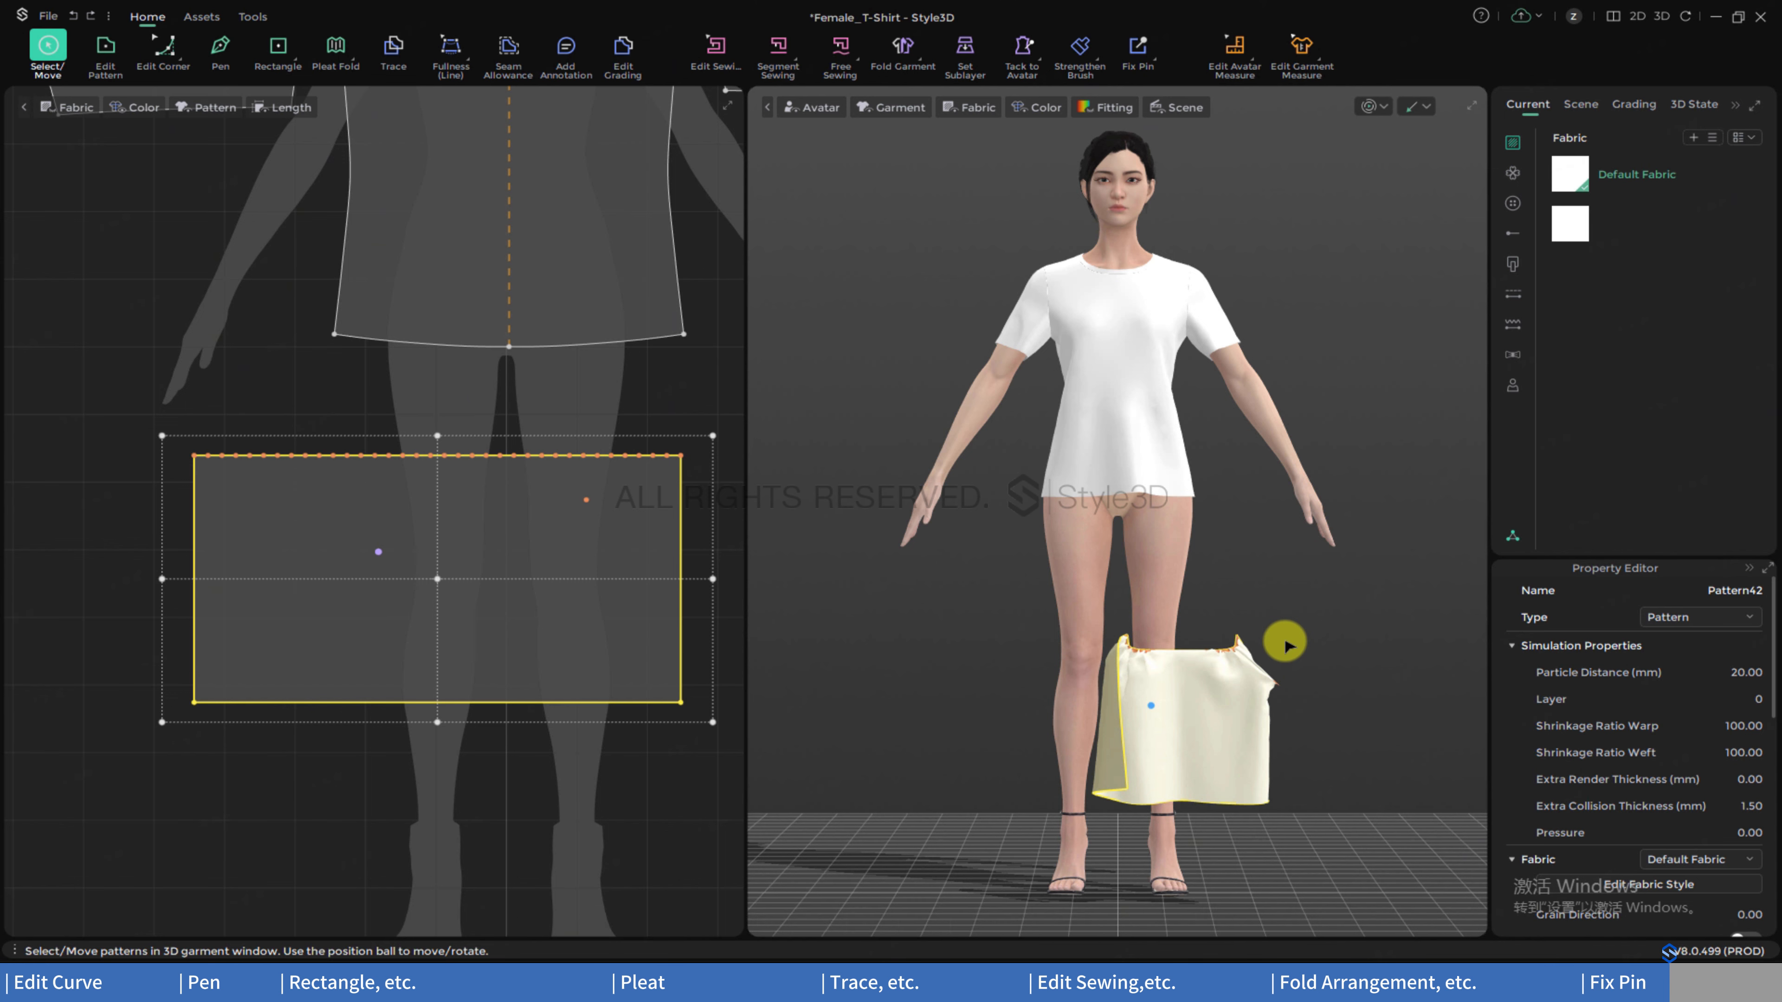
- Activate the Fix Pin (Brush) tool for painting pins onto the mesh
{"action": "left_click", "coordinate": [1153, 55]}
{"action": "left_click", "coordinate": [1154, 55]}
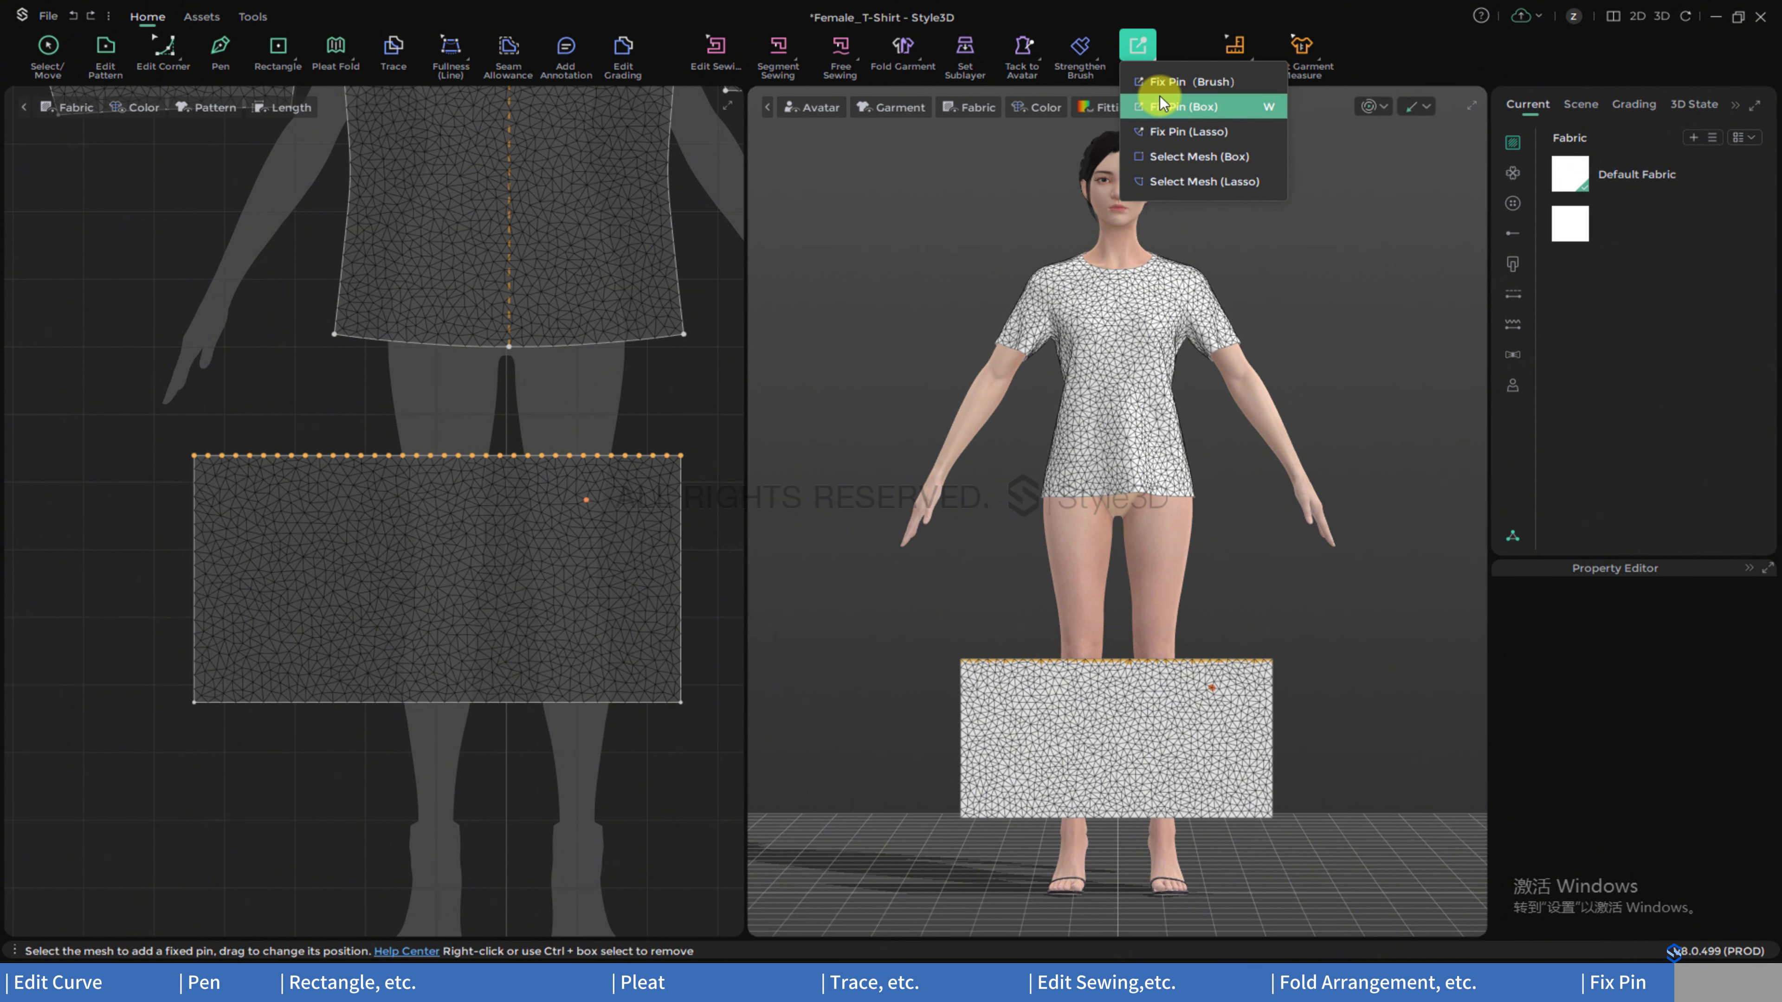
{"action": "left_click", "coordinate": [1183, 83]}
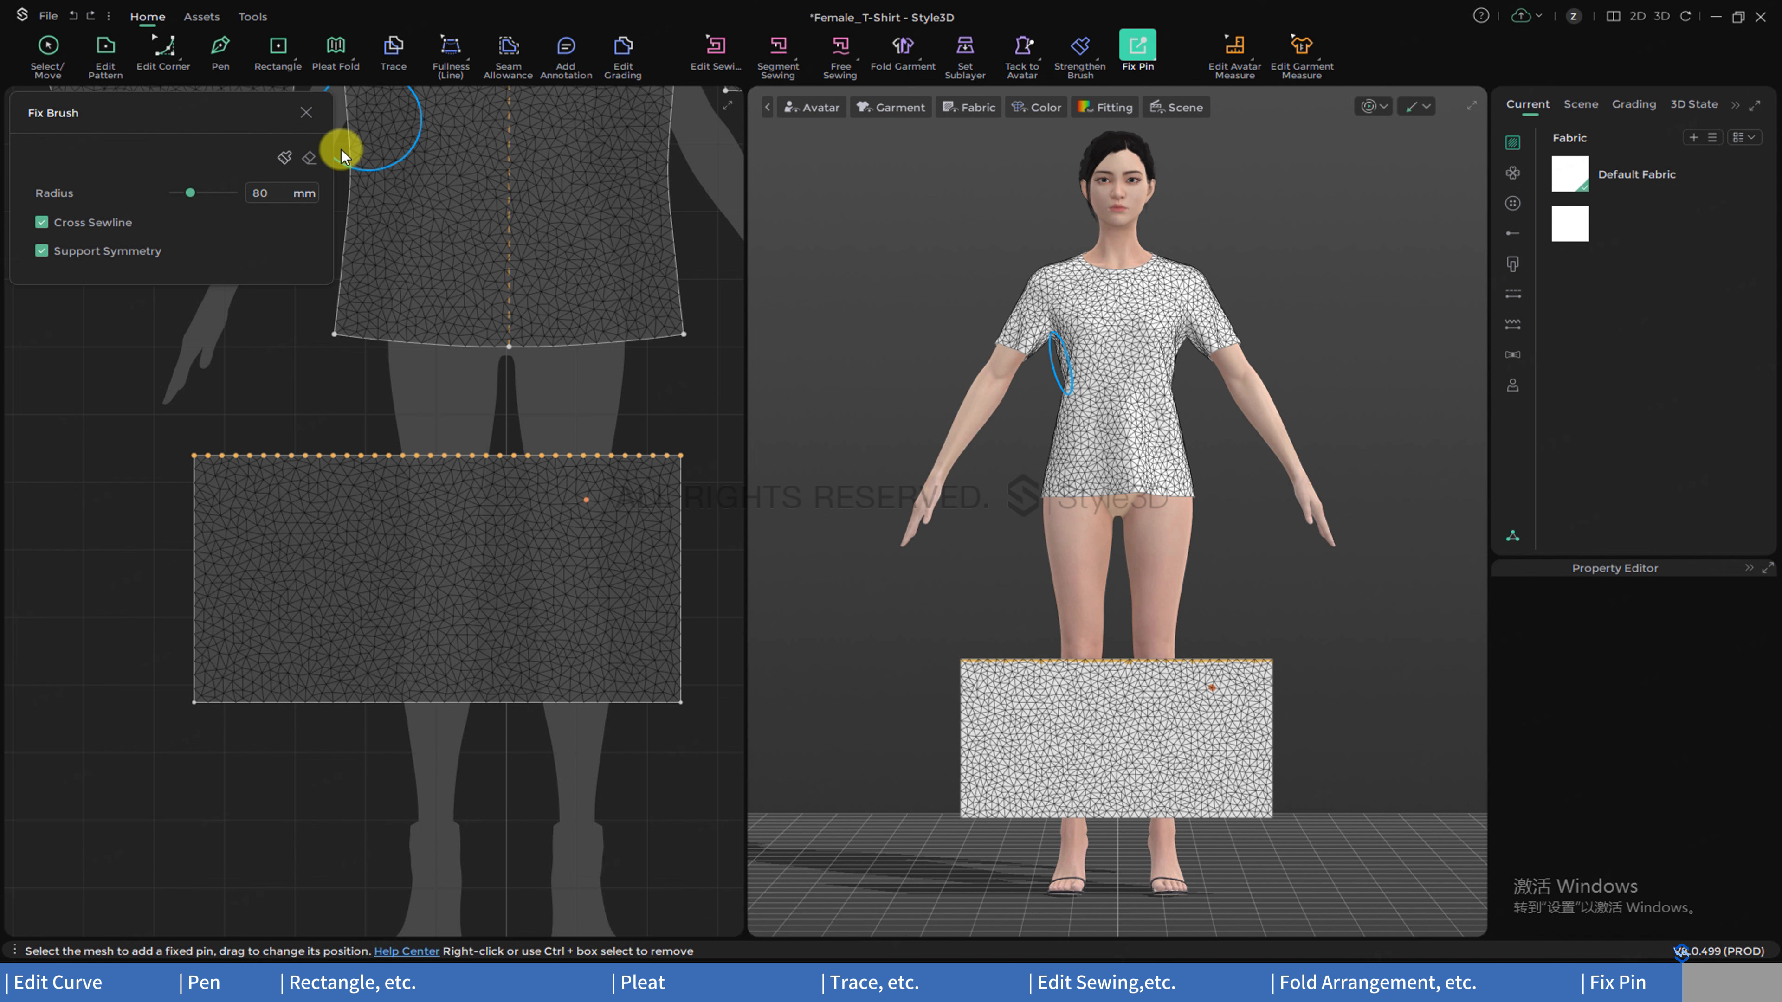
- Add pins to a small patch in the rectangle's middle with Fix Pin (Lasso), and remove them with another lasso selection
{"action": "left_click", "coordinate": [1155, 56]}
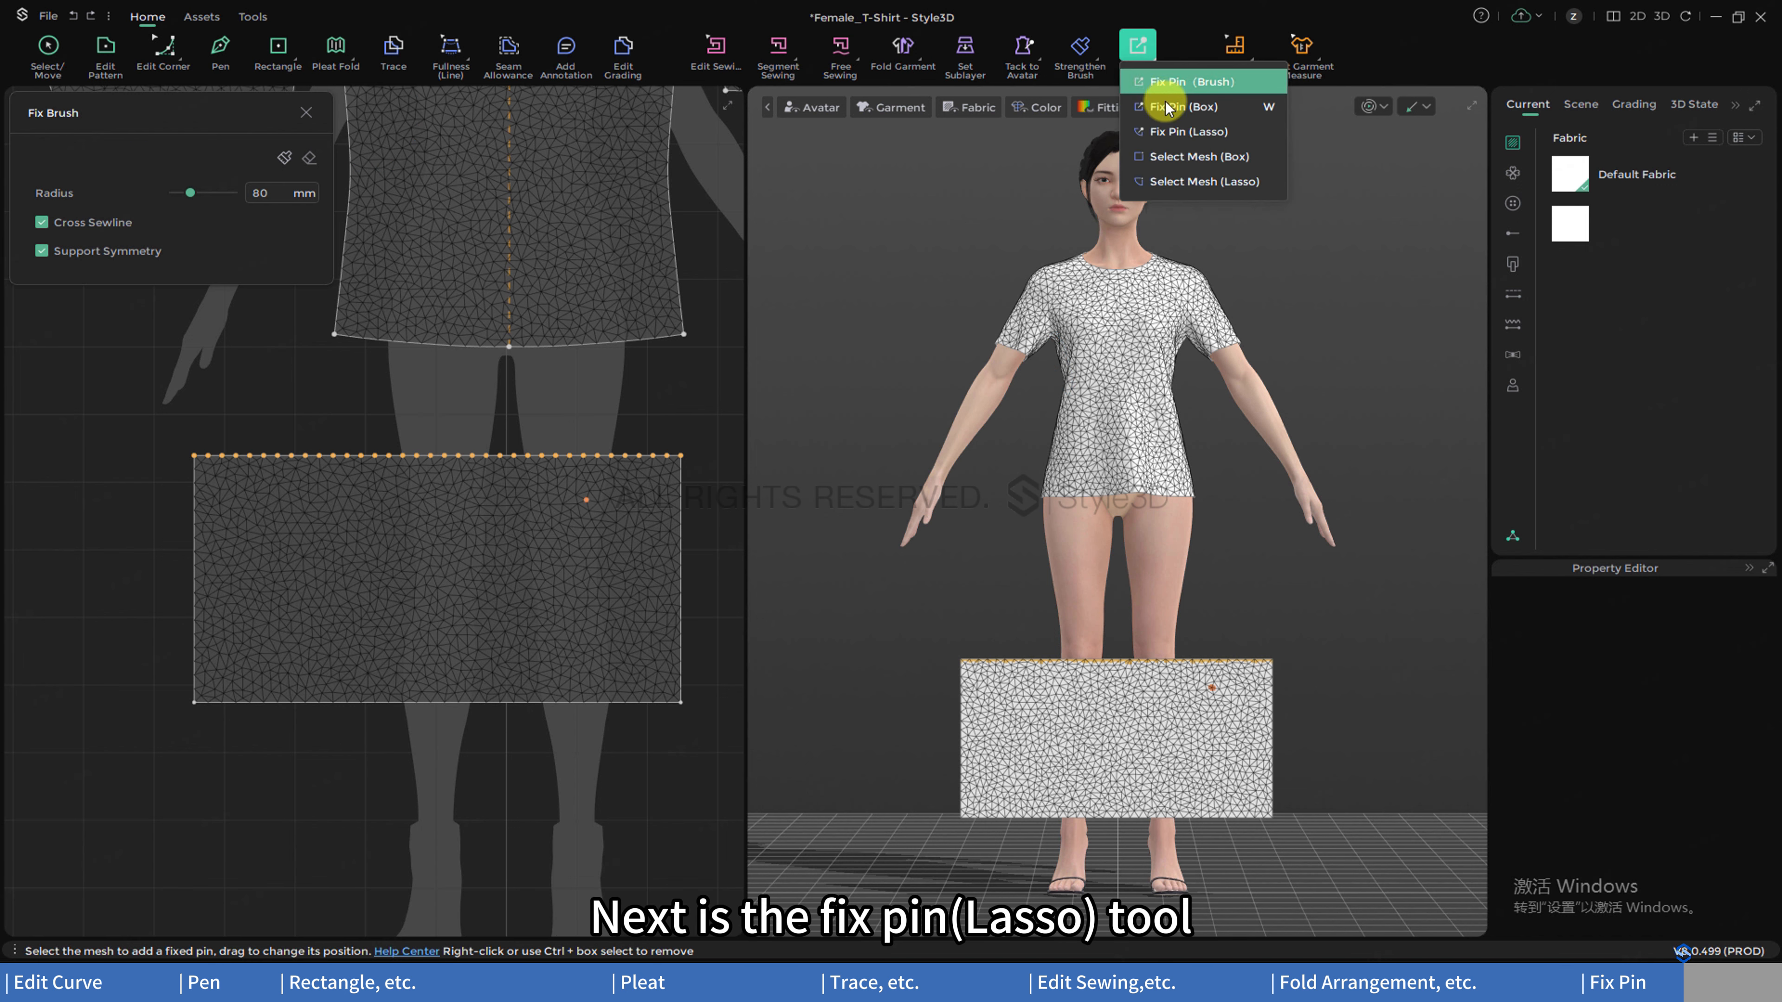
{"action": "left_click", "coordinate": [1169, 120]}
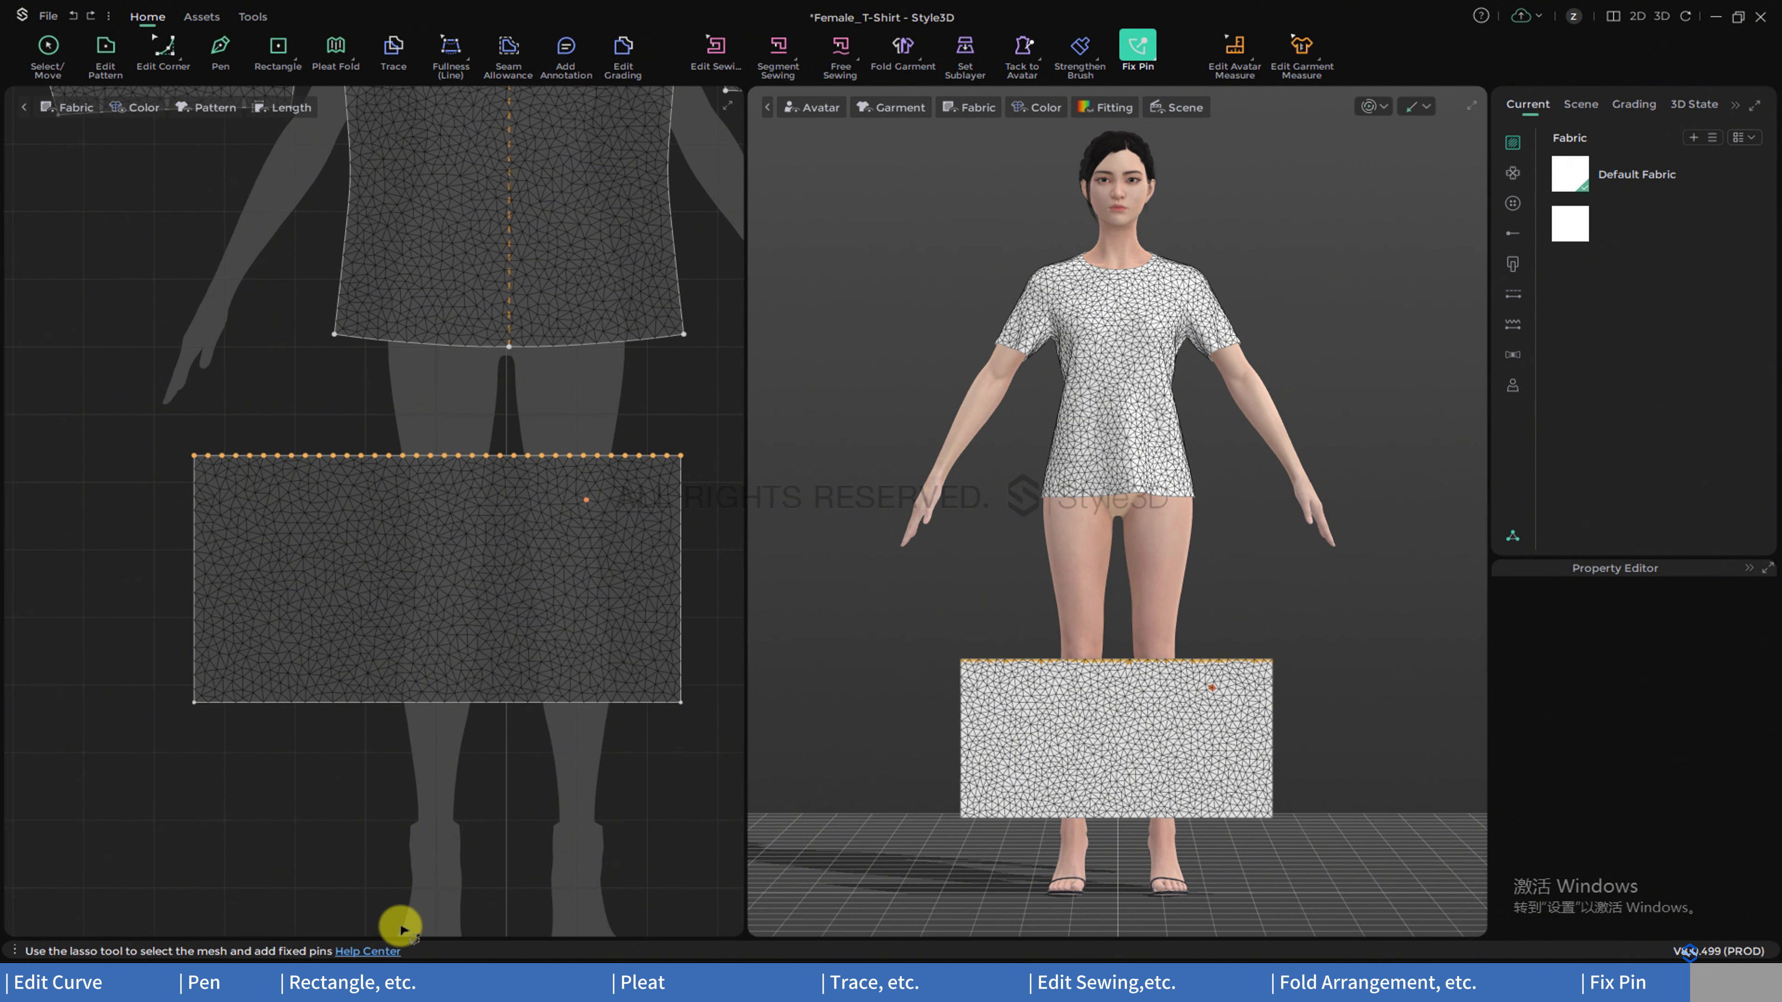
{"action": "mouse_move", "coordinate": [461, 597]}
{"action": "left_mouse_down"}
{"action": "mouse_move", "coordinate": [442, 541]}
{"action": "mouse_move", "coordinate": [482, 557]}
{"action": "mouse_move", "coordinate": [465, 592]}
{"action": "left_mouse_up"}
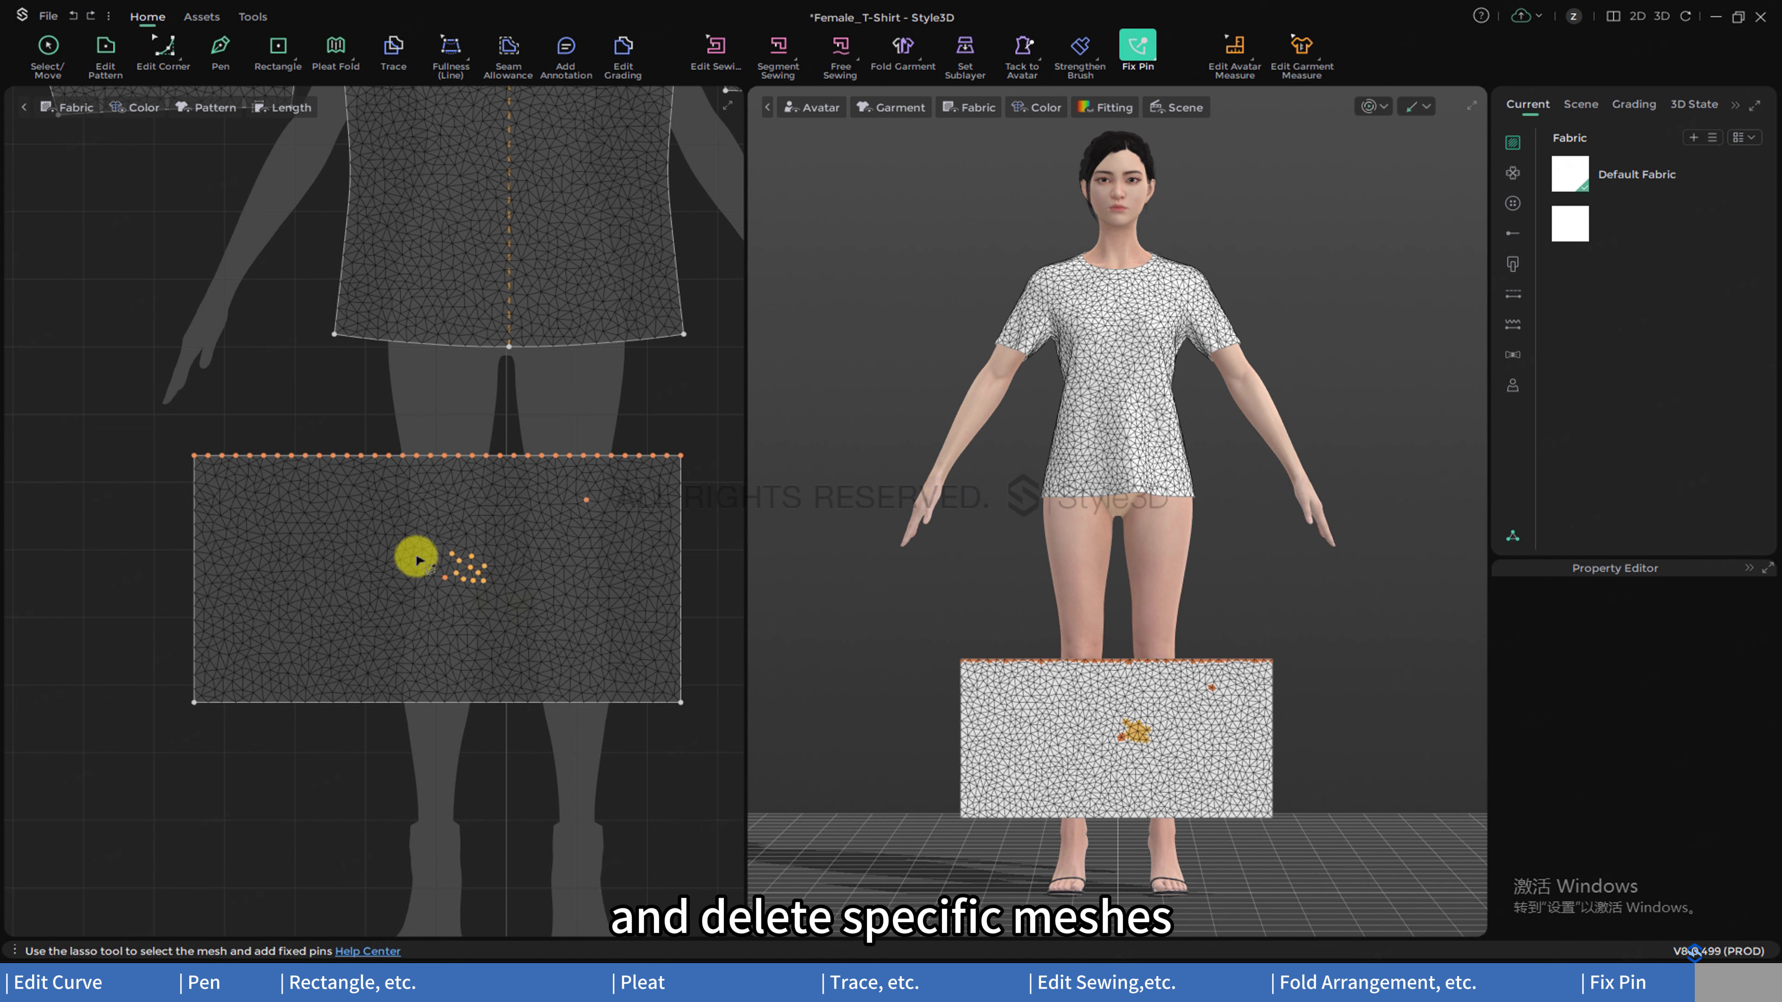
{"action": "mouse_move", "coordinate": [411, 558]}
{"action": "left_mouse_down", "text": "ctrl"}
{"action": "mouse_move", "coordinate": [523, 573]}
{"action": "mouse_move", "coordinate": [498, 628]}
{"action": "left_mouse_up", "text": "ctrl"}
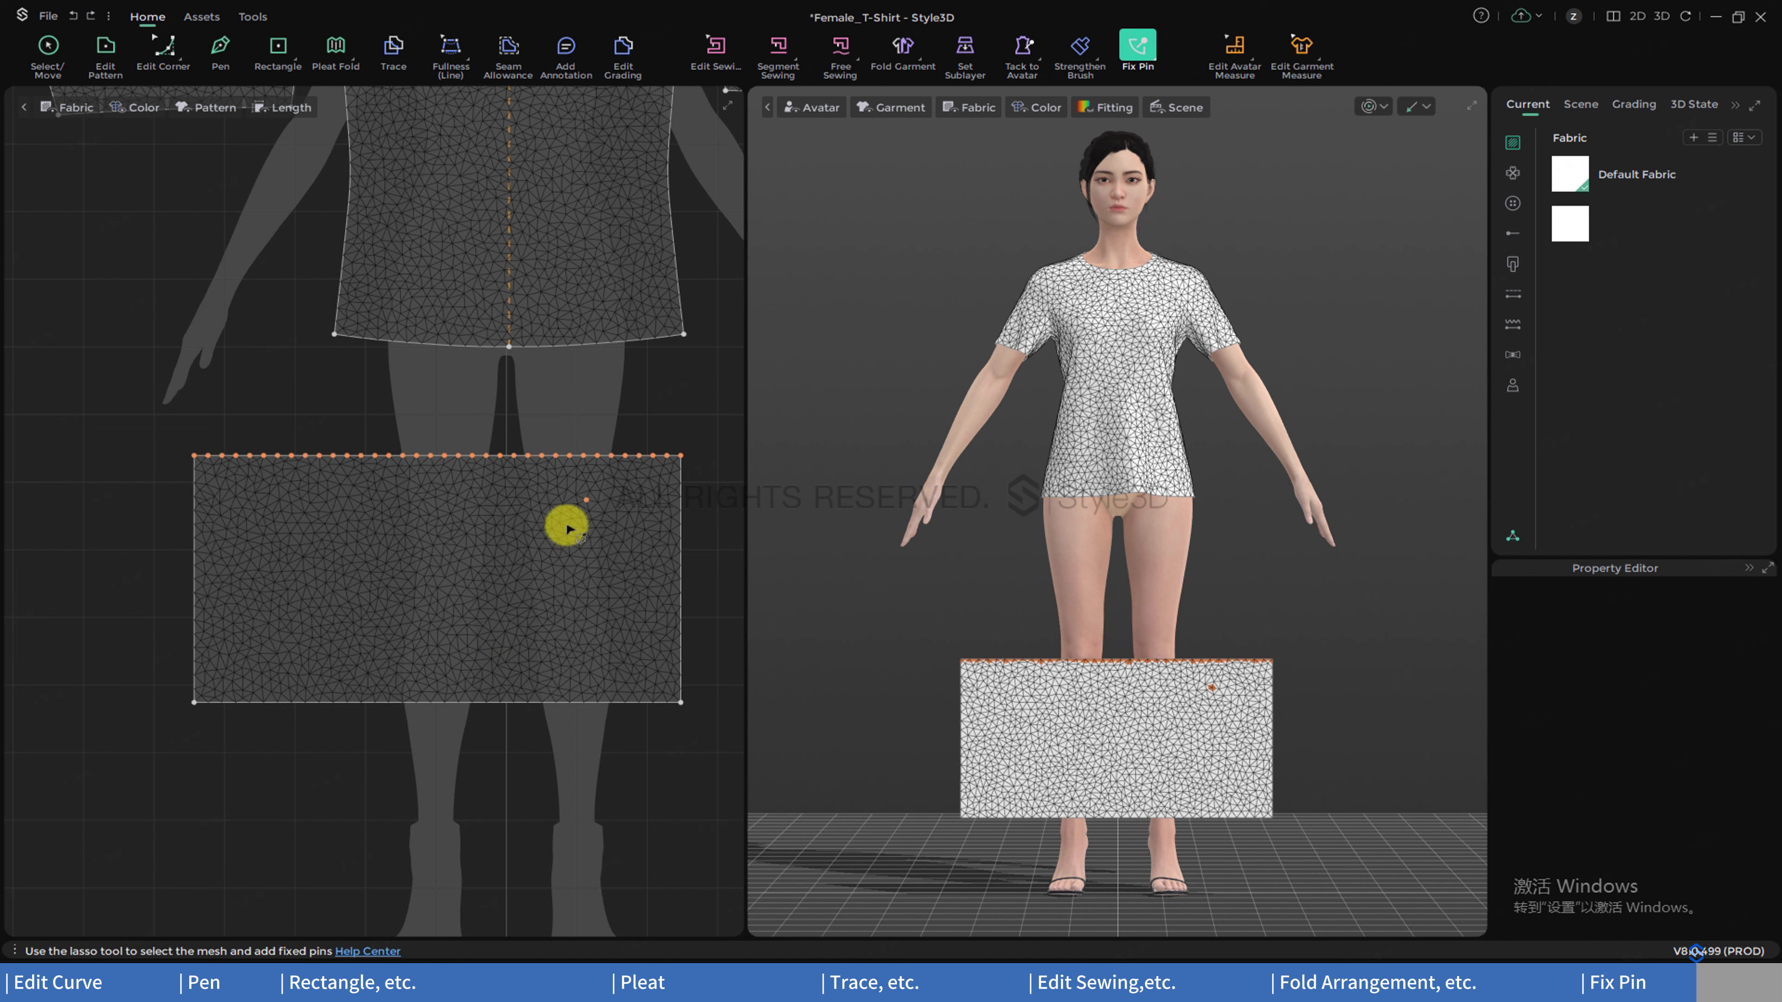
- Add a patch of pins to the rectangle with Fix Pin (Lasso), show its pin options, and undo the patch
{"action": "left_click_drag", "start_coordinate": [477, 525], "coordinate": [614, 578]}
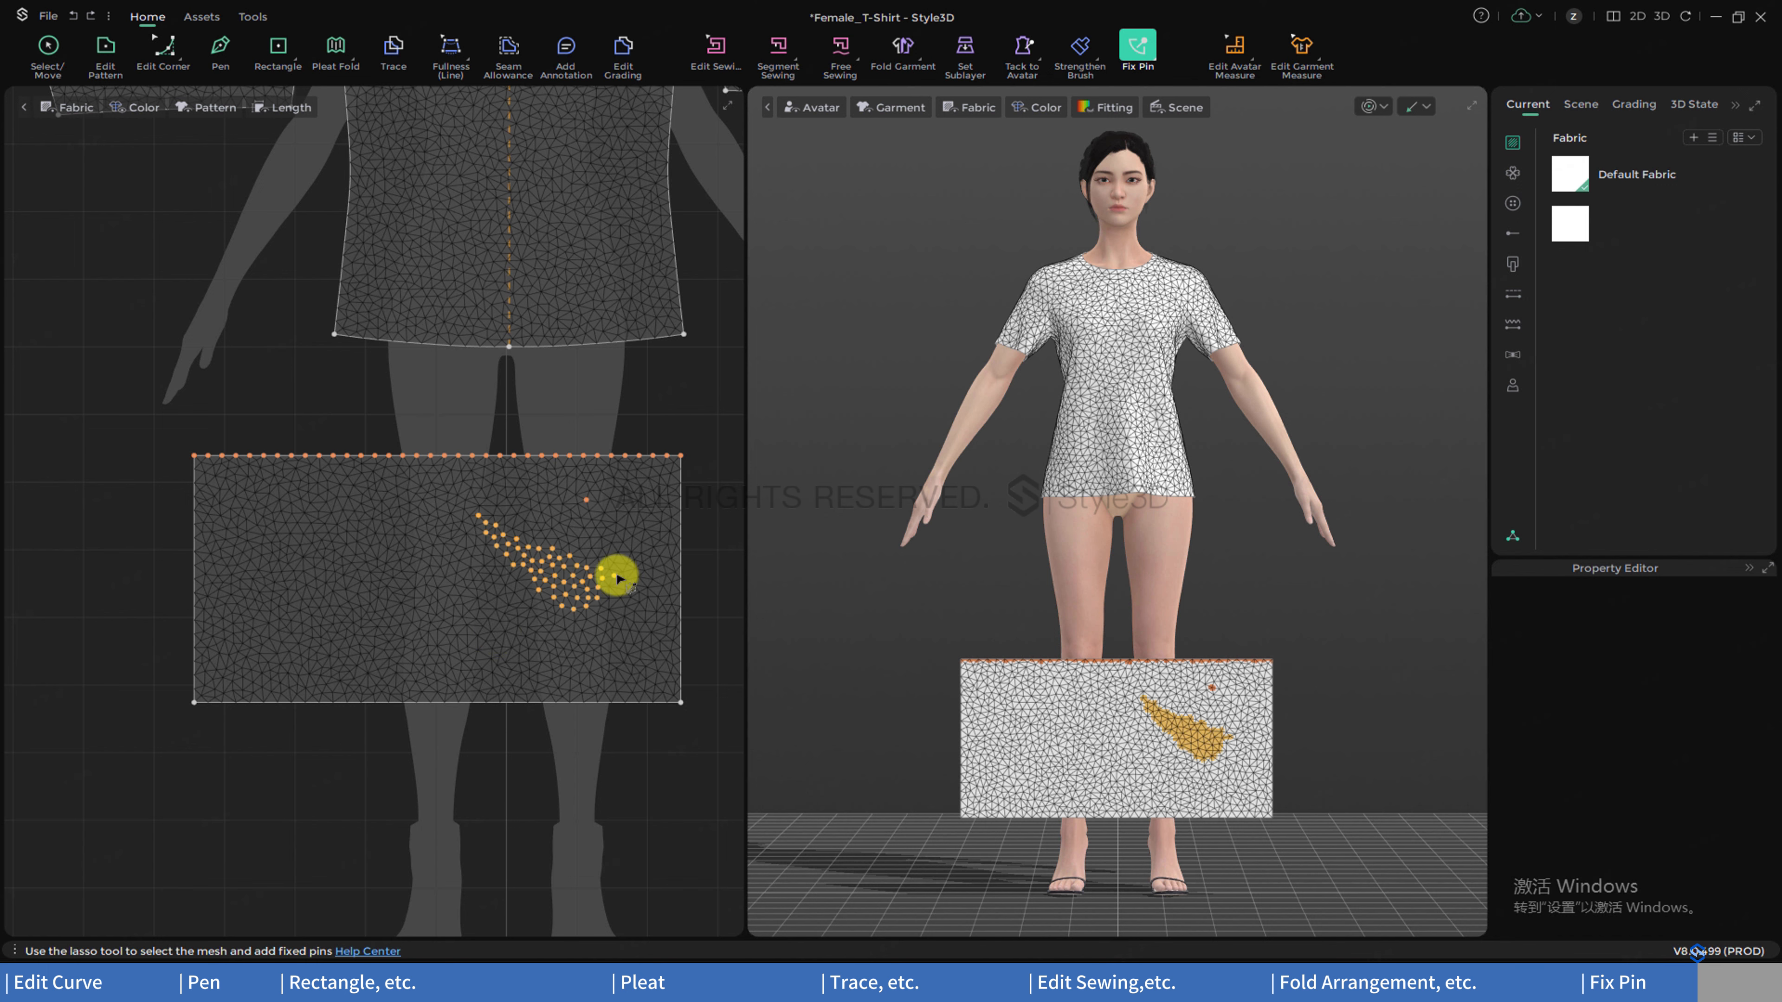
{"action": "right_click", "coordinate": [588, 582]}
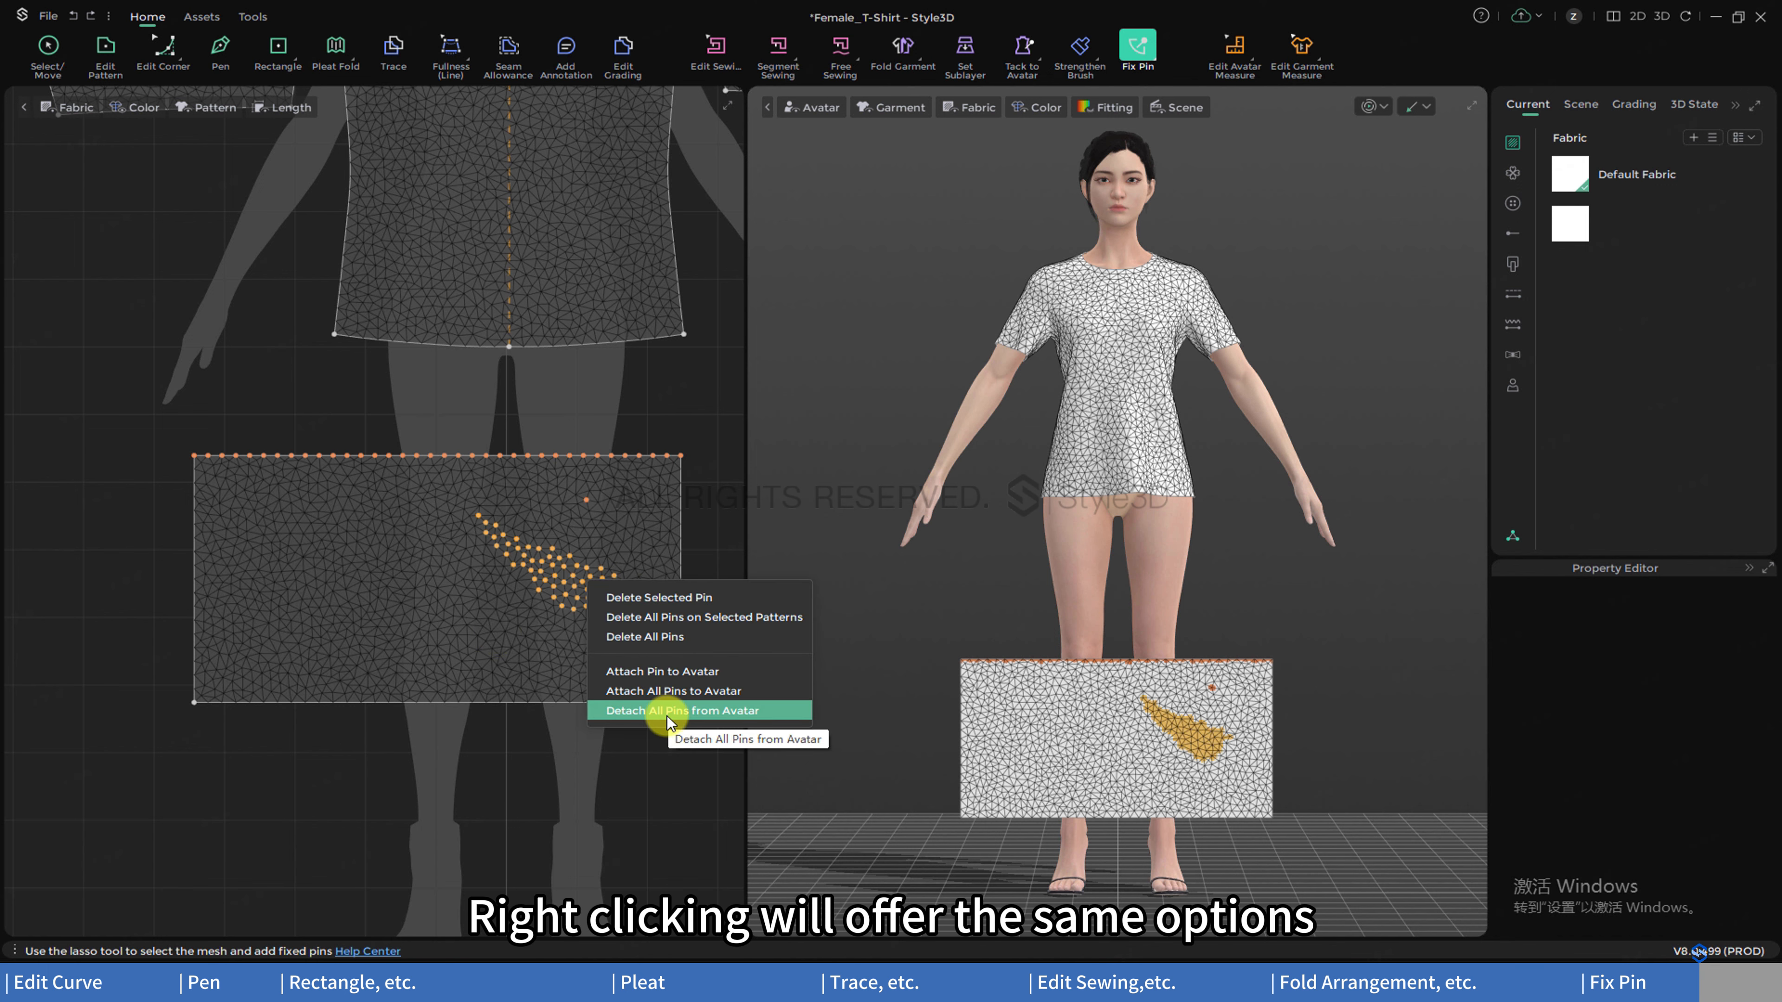
{"action": "left_click", "coordinate": [706, 511]}
{"action": "key", "text": "ctrl+z"}
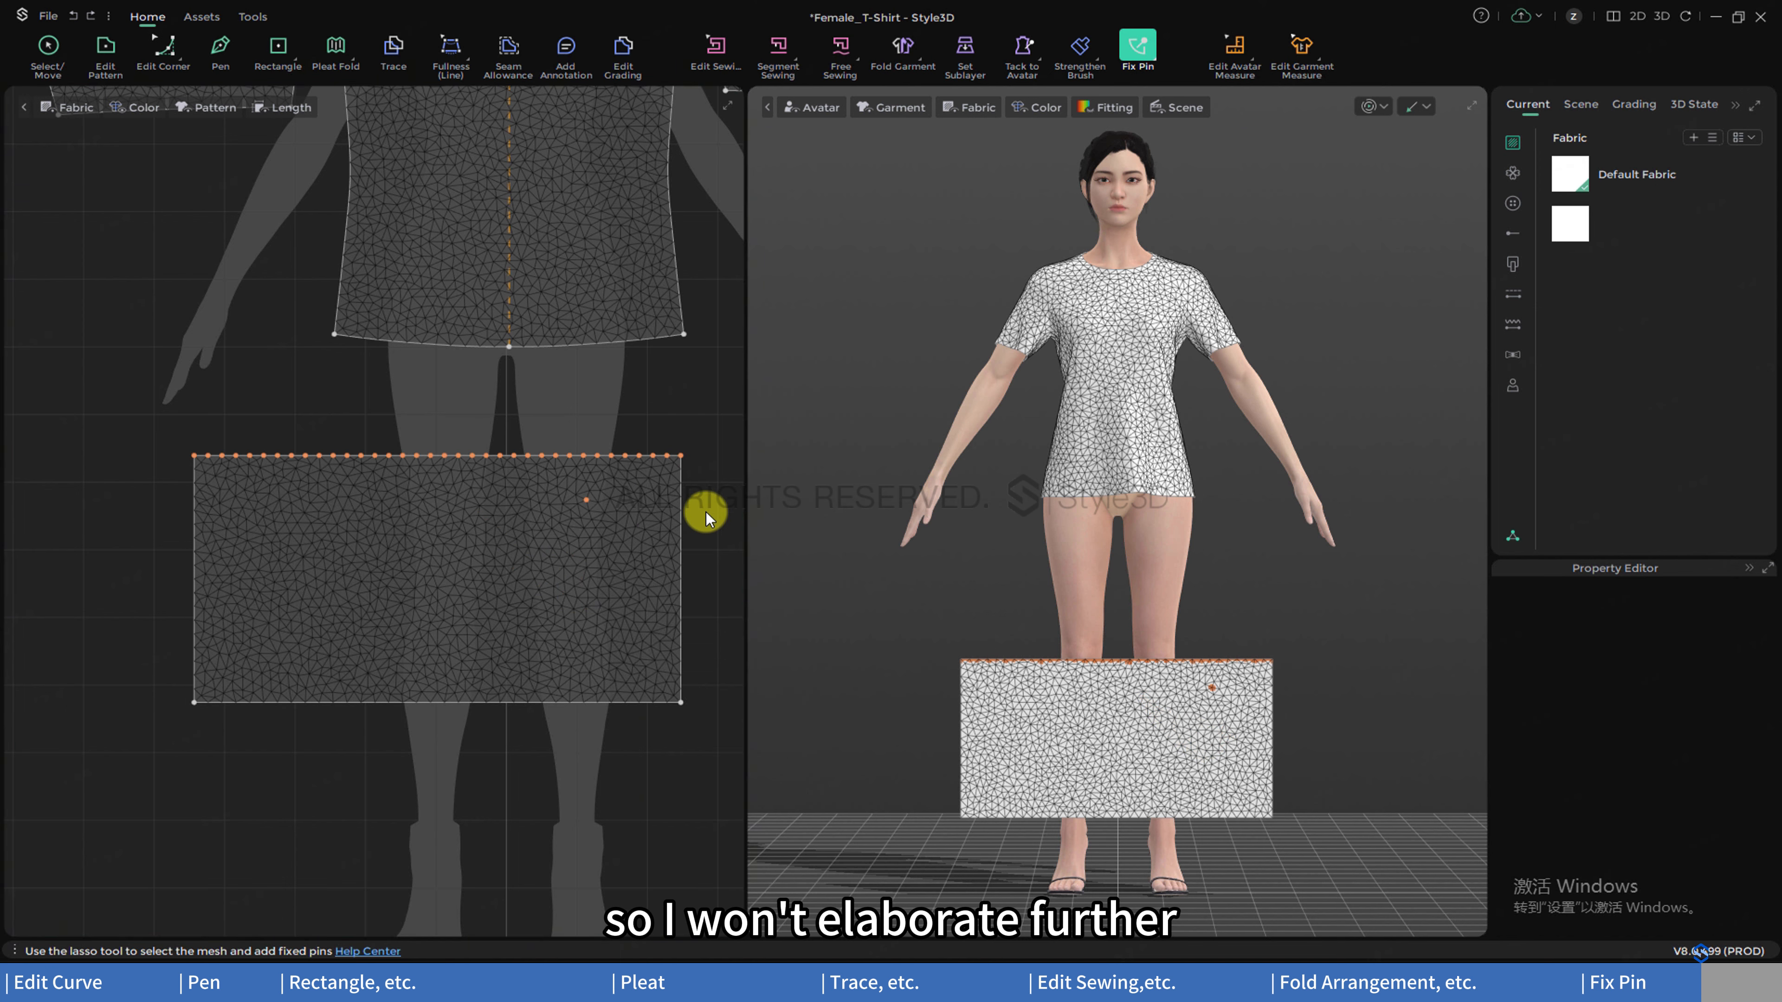
- Select a rectangular block of the piece's mesh with Select Mesh (Box) and pull it forward, away from the avatar's legs
{"action": "left_click", "coordinate": [1152, 60]}
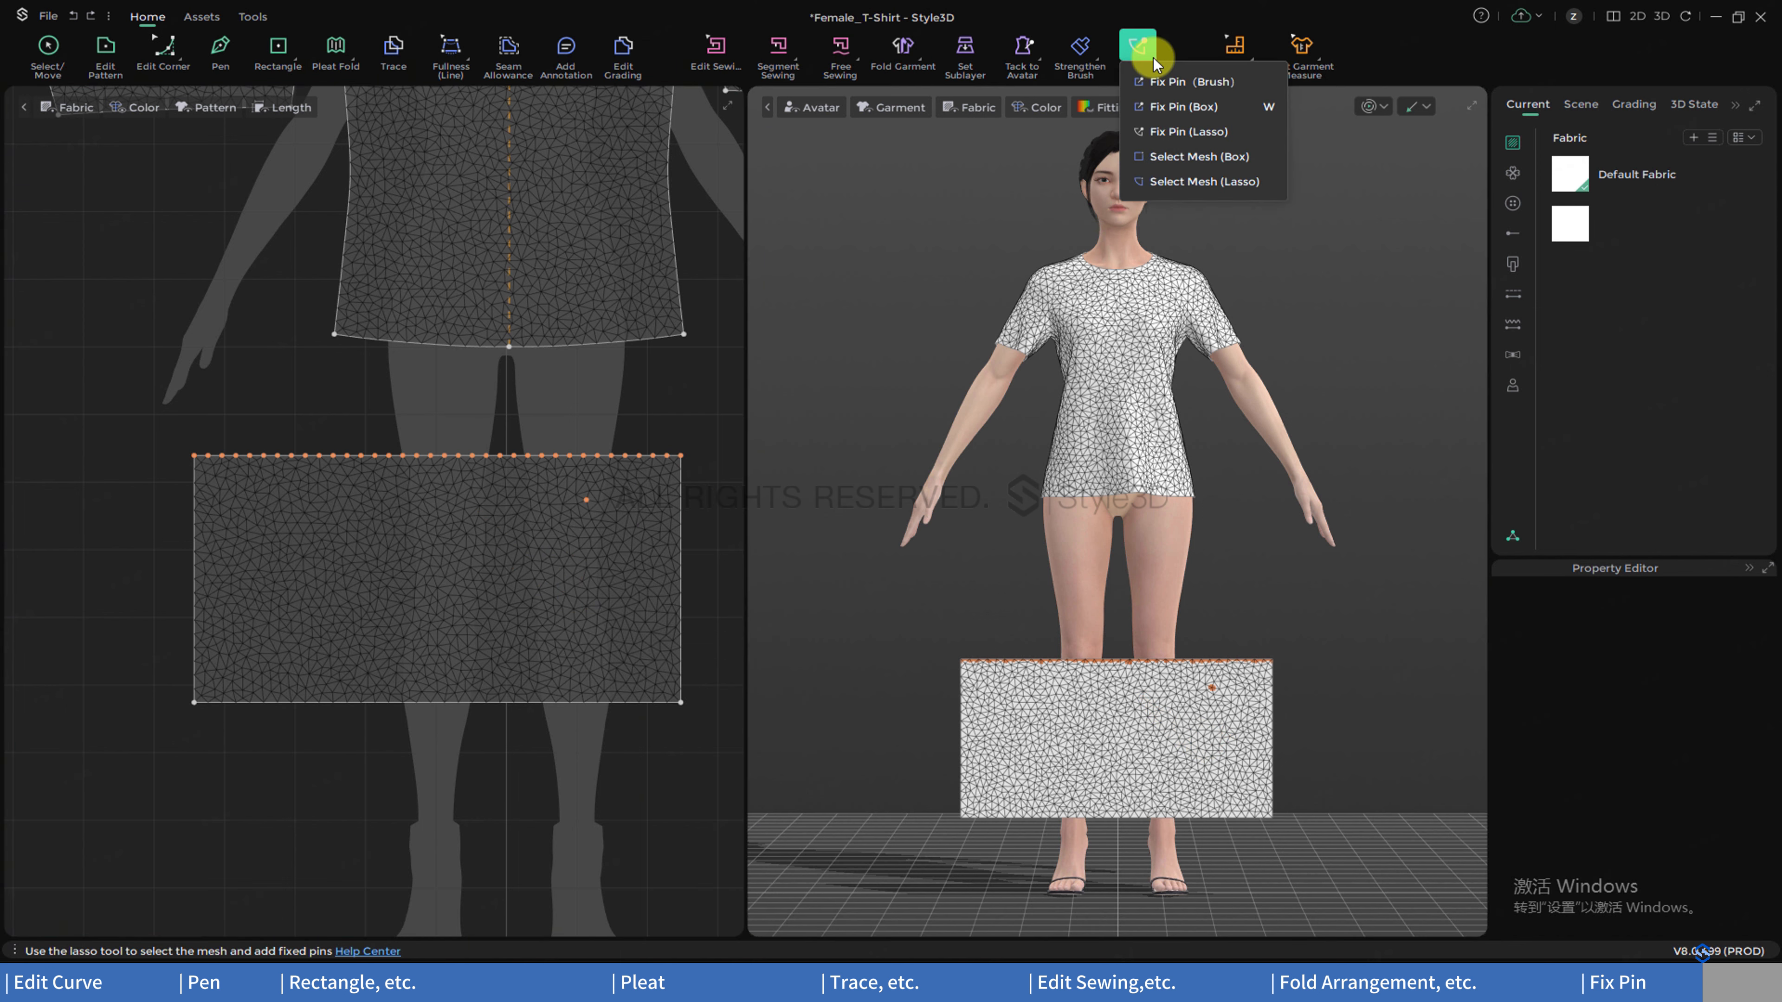
{"action": "left_click", "coordinate": [1168, 159]}
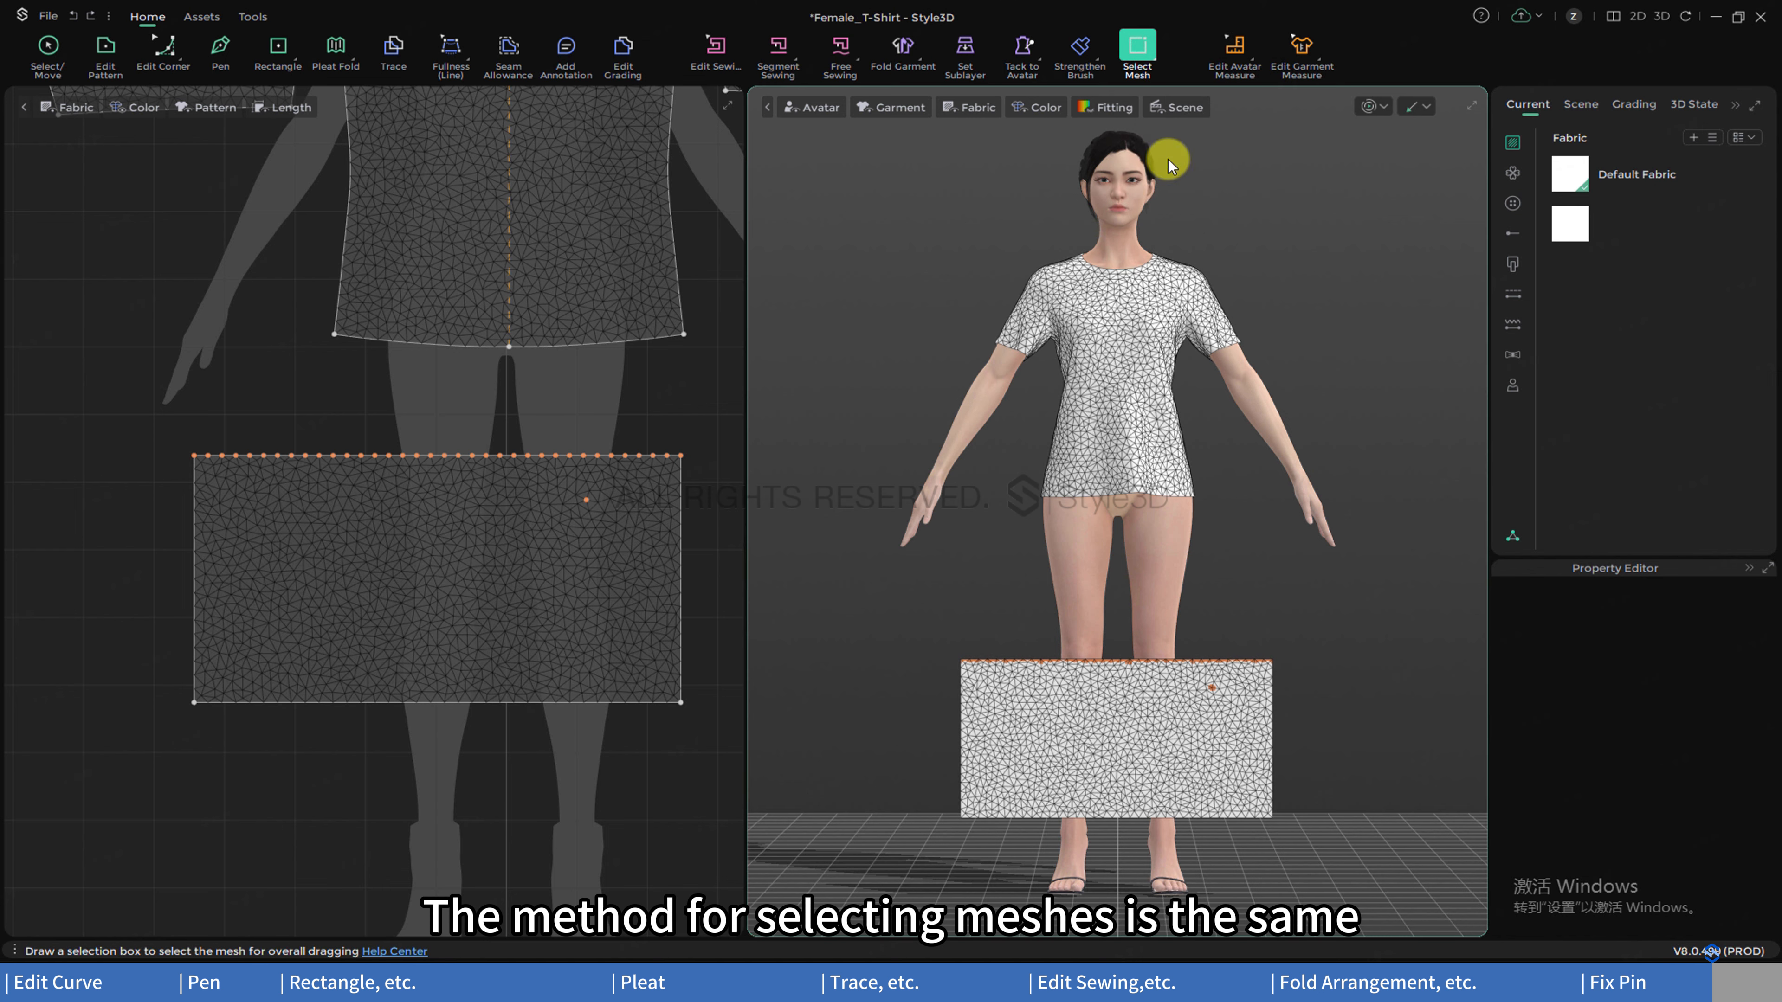
{"action": "left_click_drag", "start_coordinate": [291, 517], "coordinate": [519, 607]}
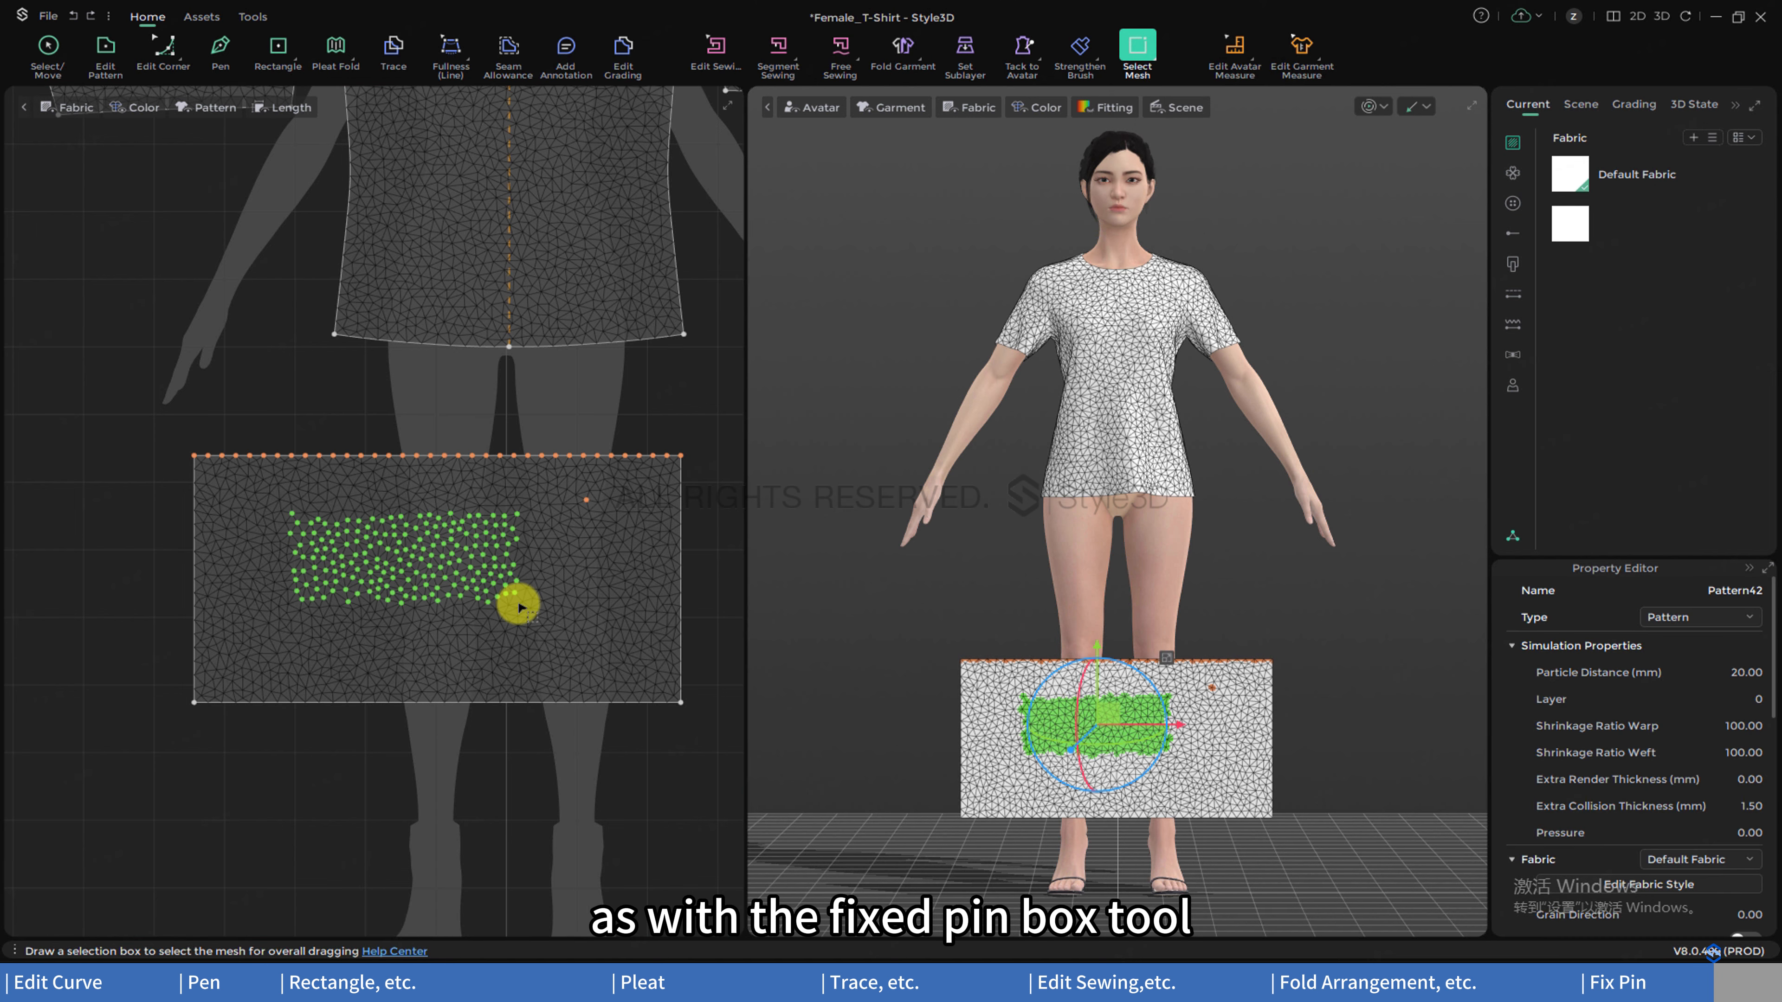
{"action": "right_click_drag", "start_coordinate": [1054, 784], "coordinate": [1213, 789]}
{"action": "left_click_drag", "start_coordinate": [1125, 728], "coordinate": [1203, 730]}
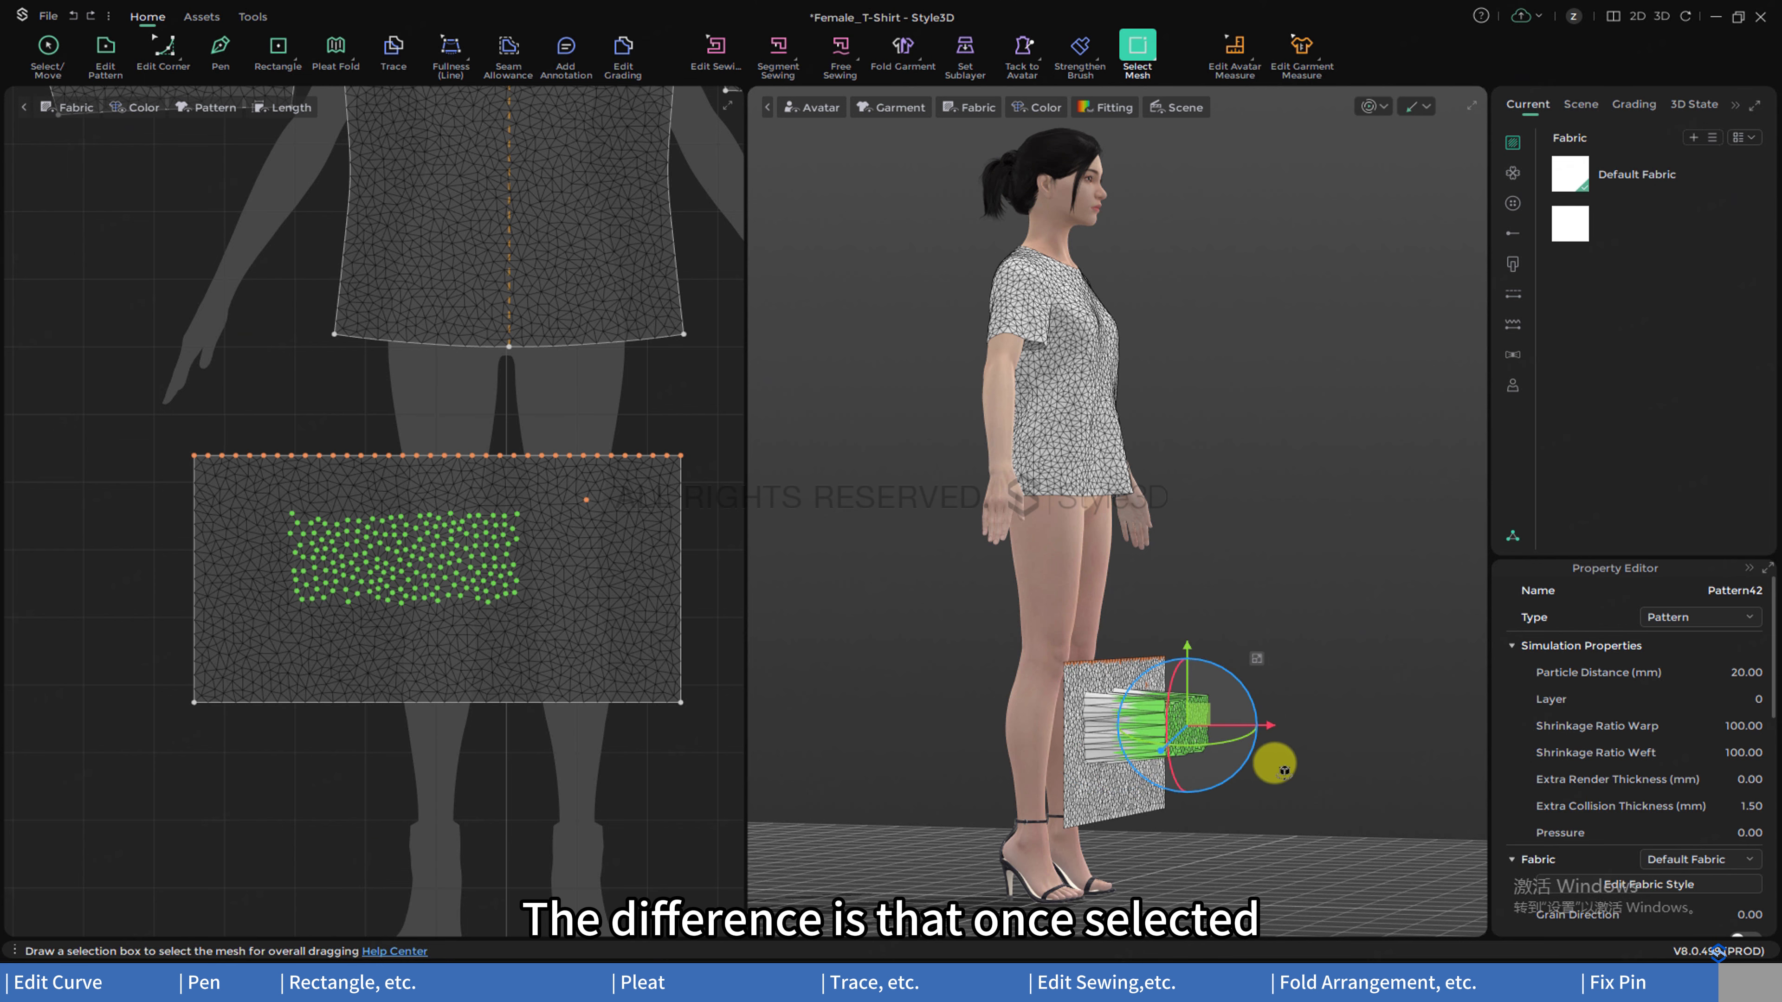
- Remove roughly half of the block from the mesh selection with a subtracting box, and clear the remaining selection
{"action": "right_click_drag", "start_coordinate": [1245, 748], "coordinate": [1016, 799]}
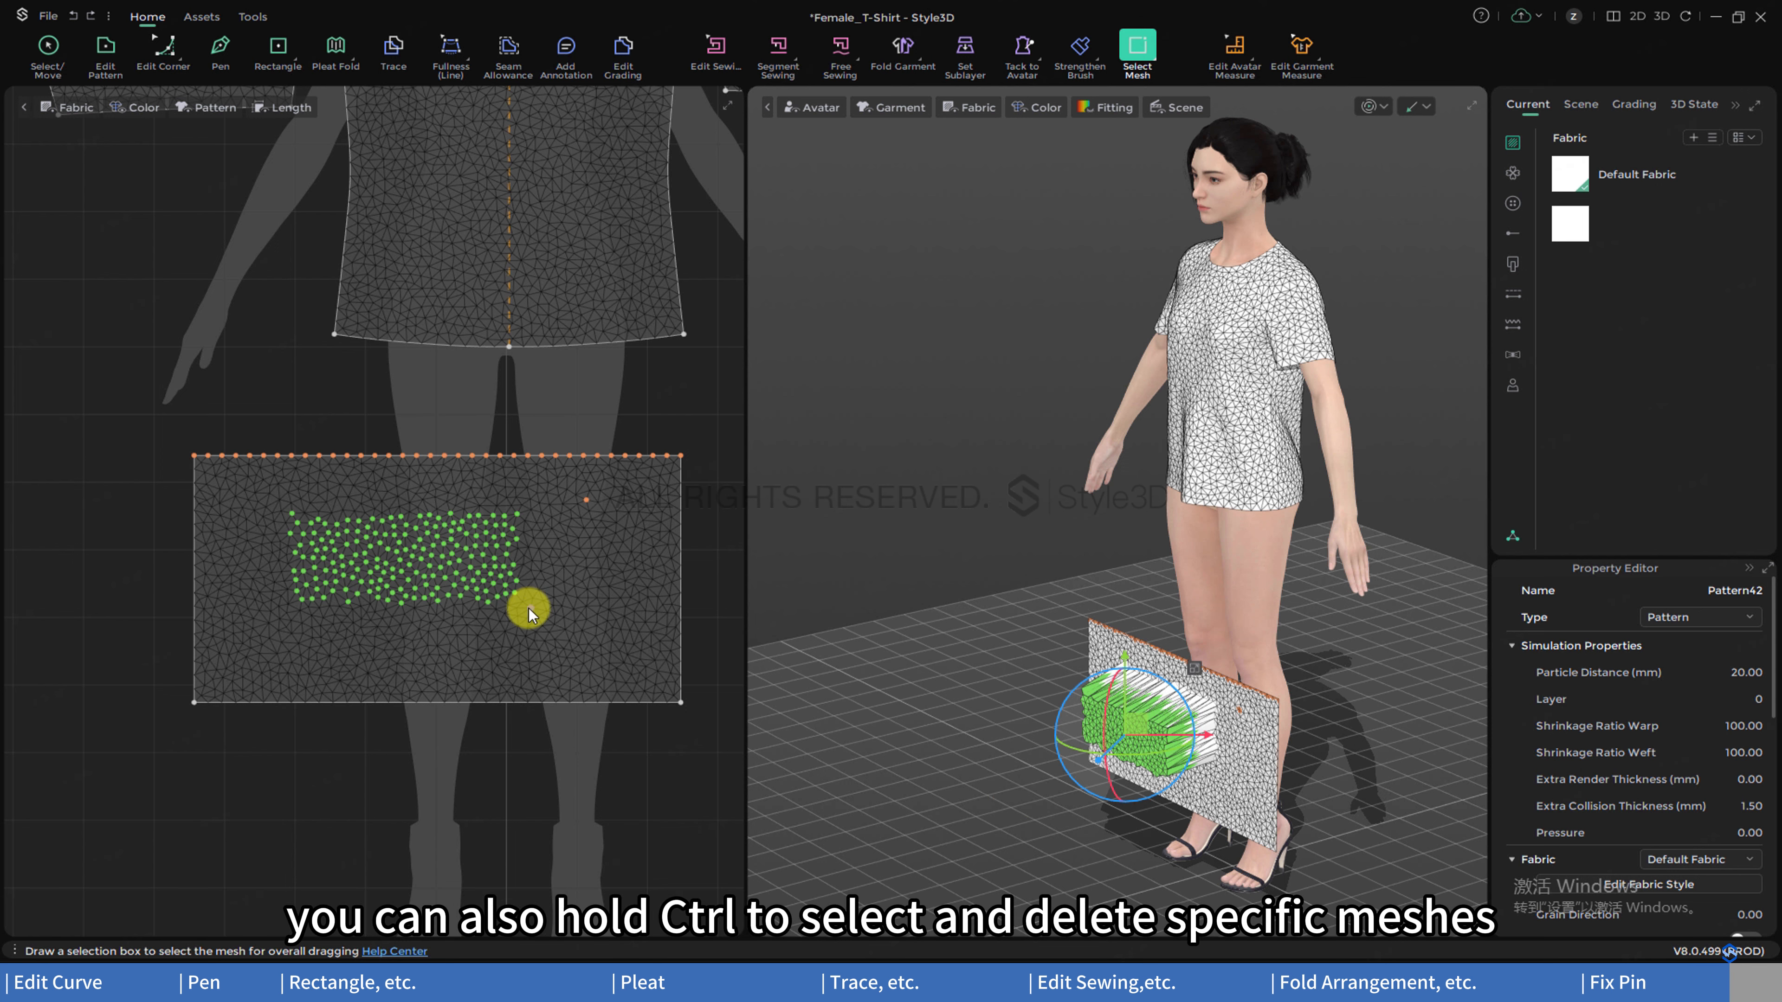
{"action": "left_click_drag", "start_coordinate": [529, 608], "coordinate": [399, 513], "text": "ctrl"}
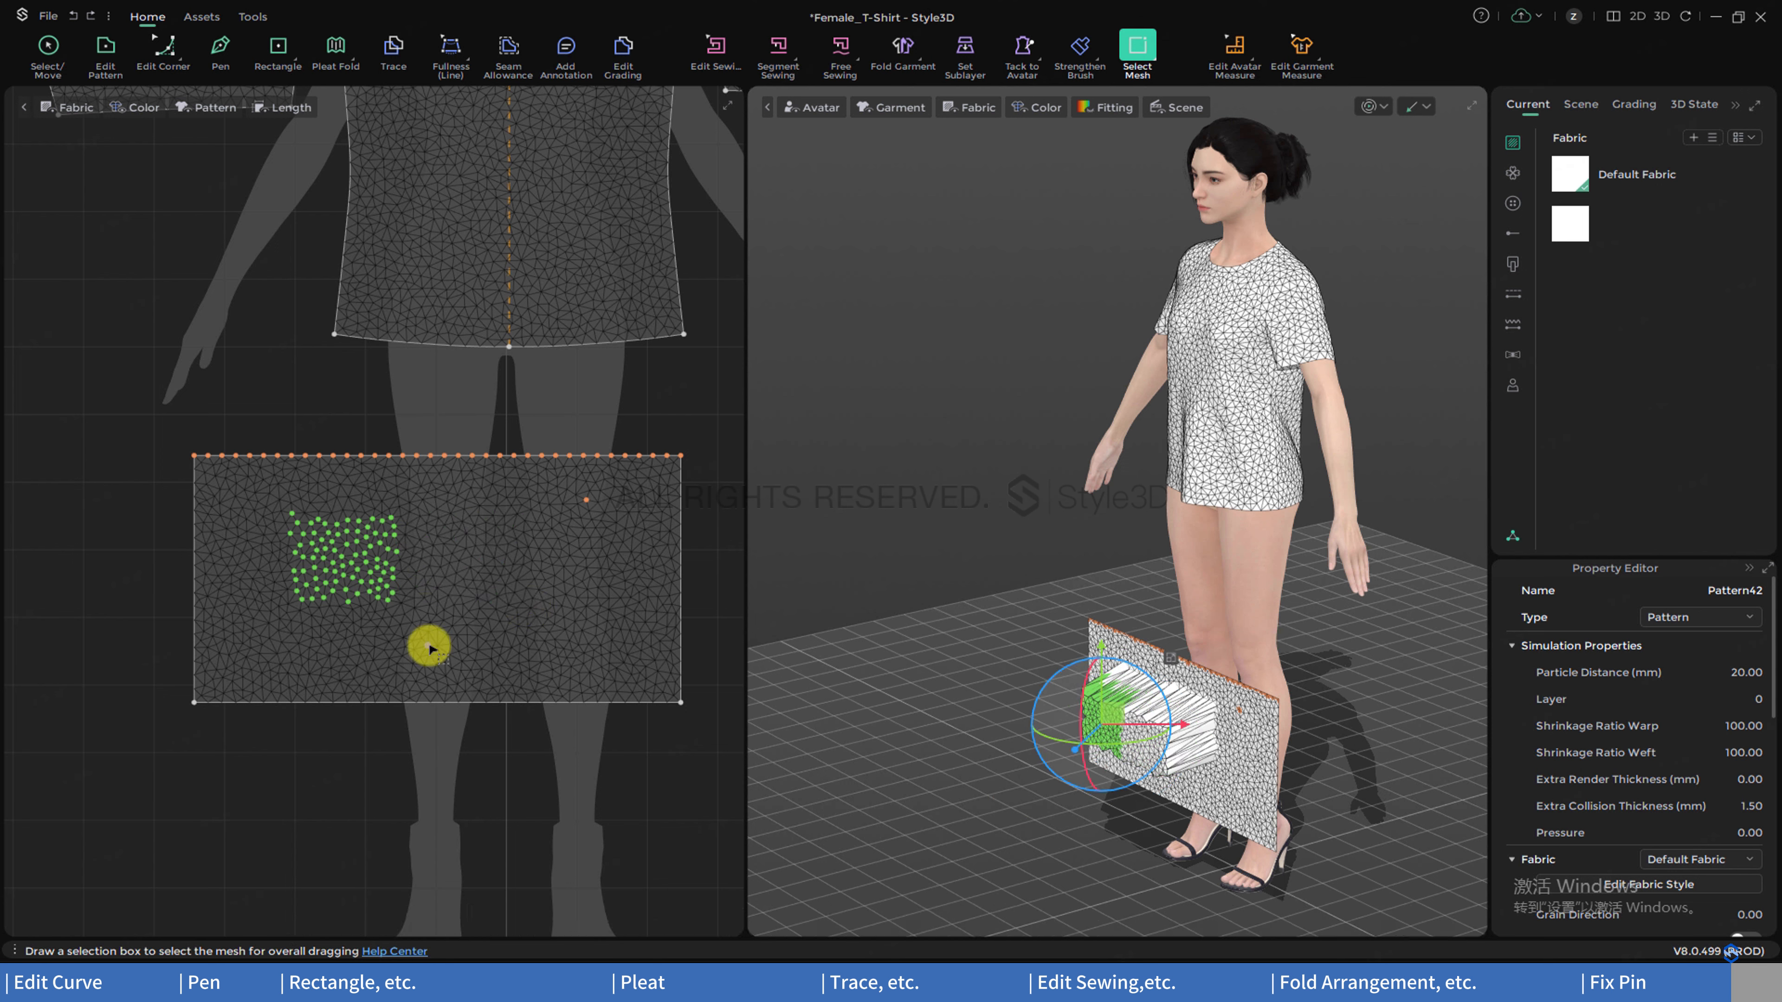
{"action": "left_click", "coordinate": [271, 498]}
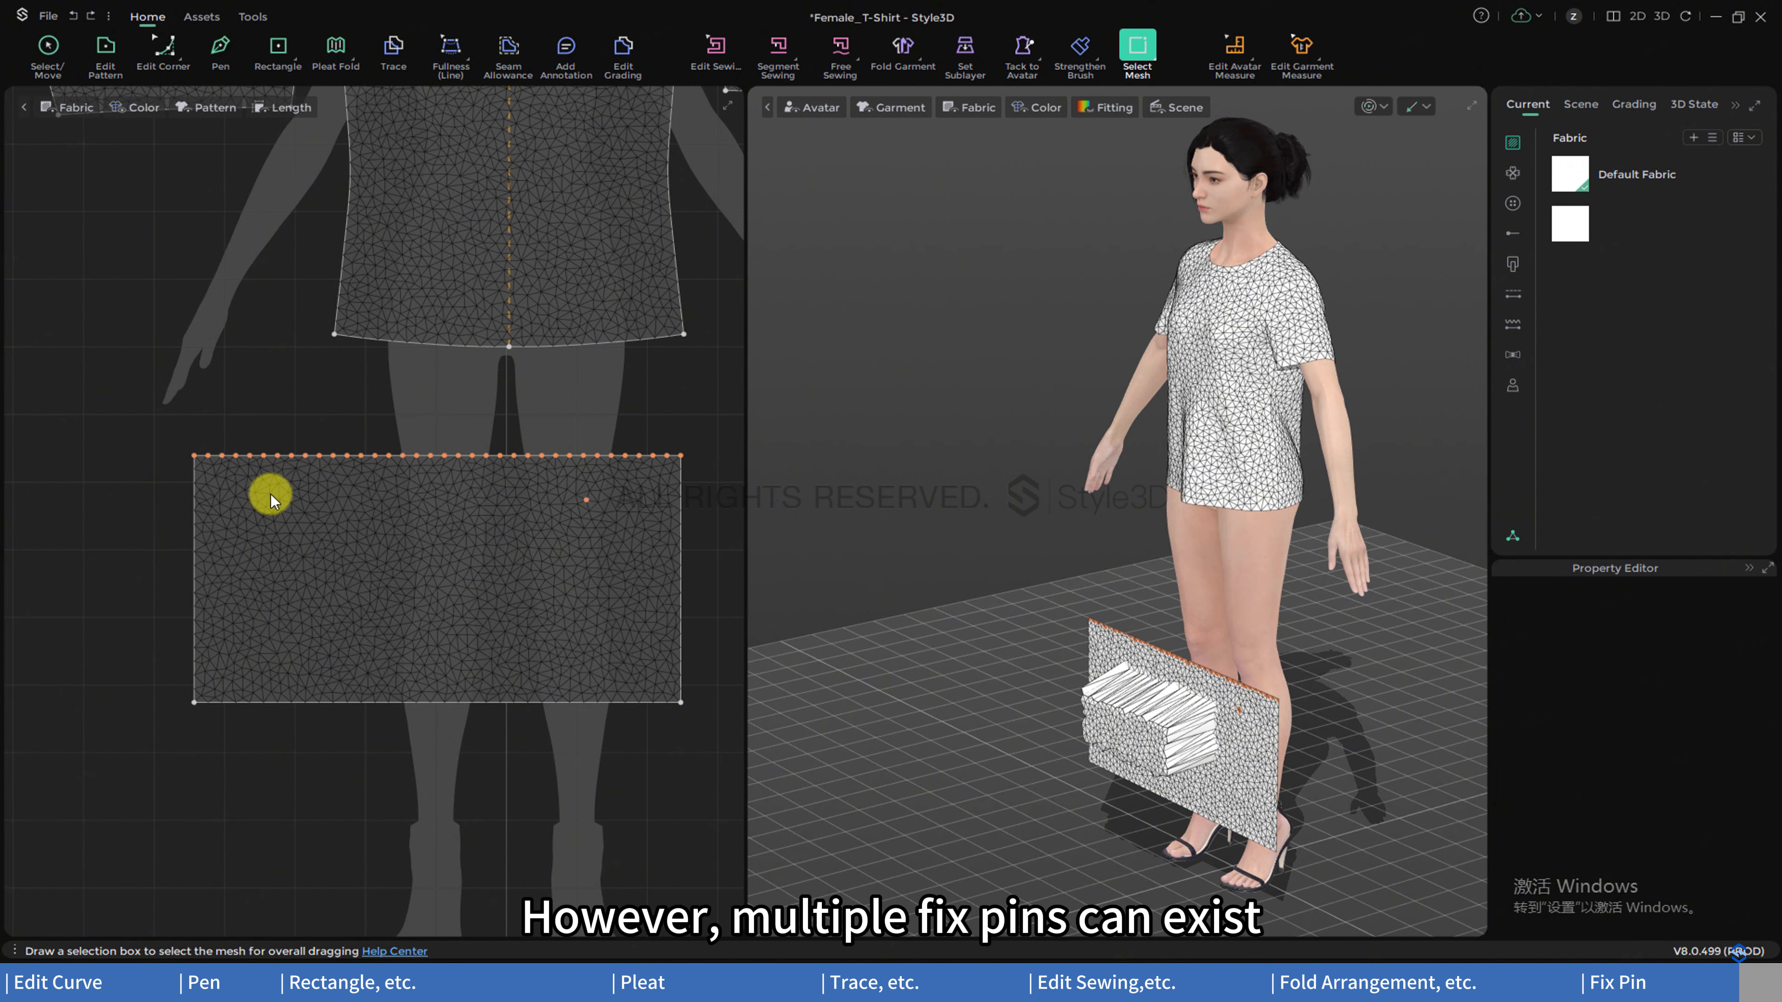
- Select the rectangle's entire mesh with Select Mesh (Lasso), and clear the selection
{"action": "left_click", "coordinate": [1151, 65]}
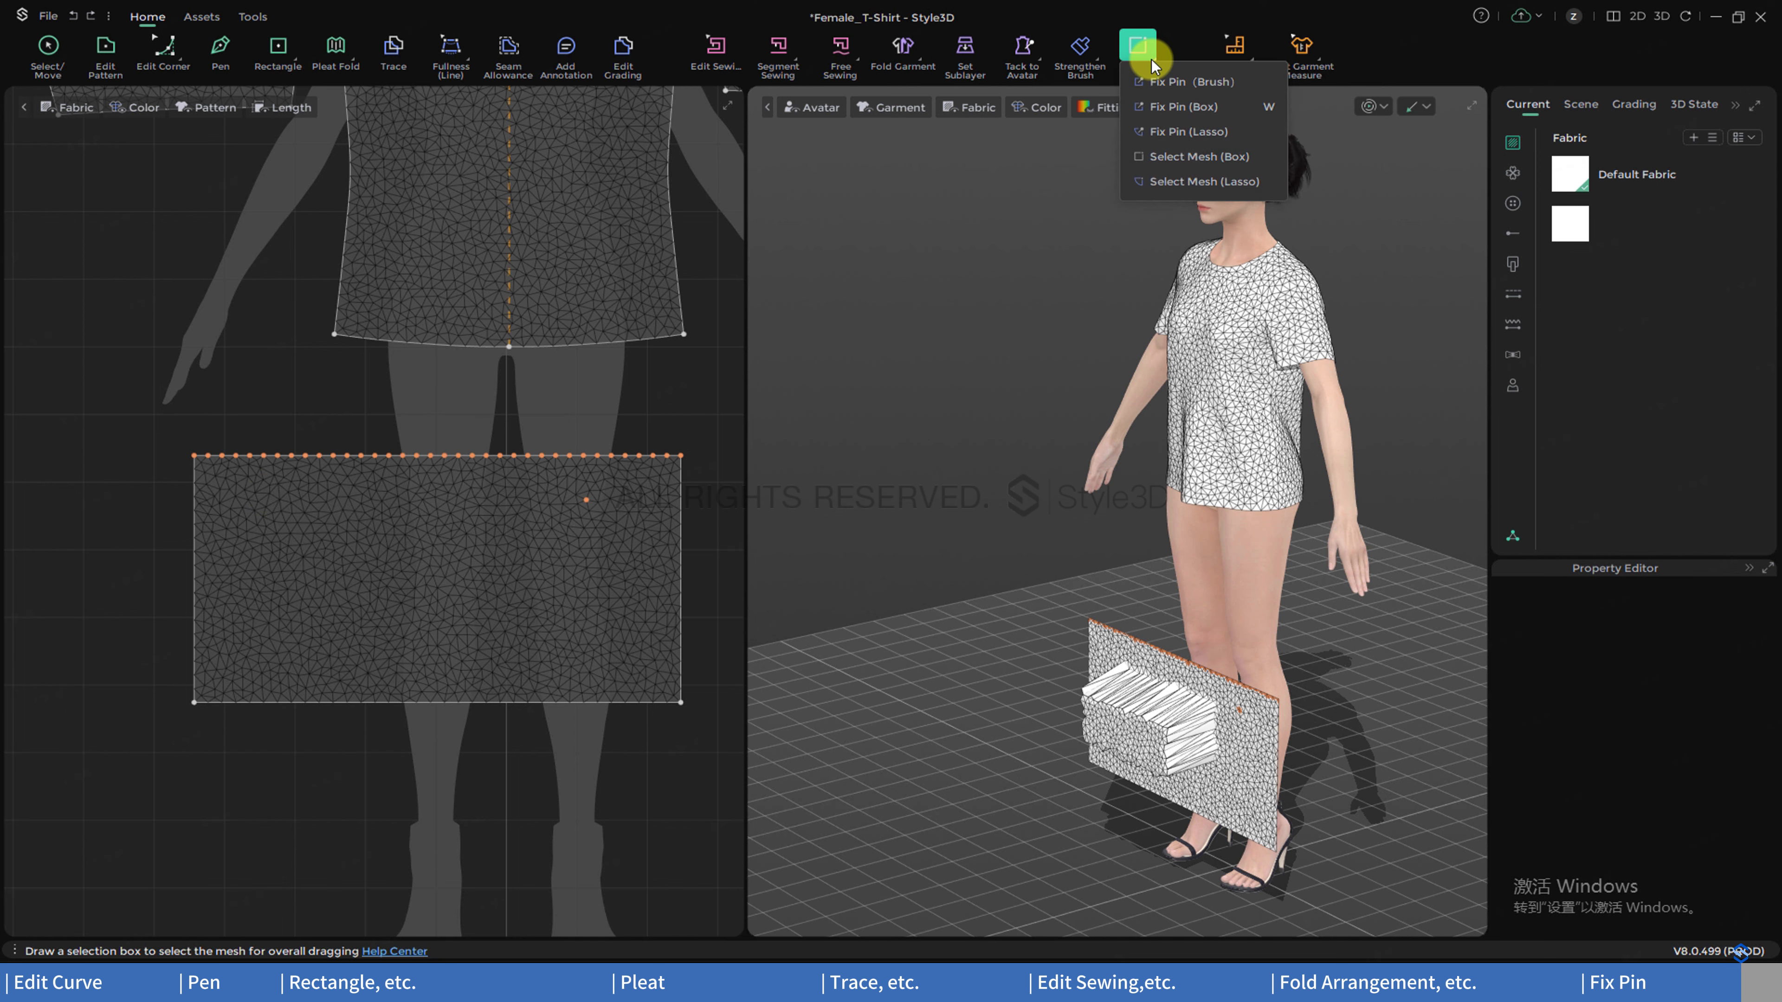
{"action": "left_click", "coordinate": [1182, 172]}
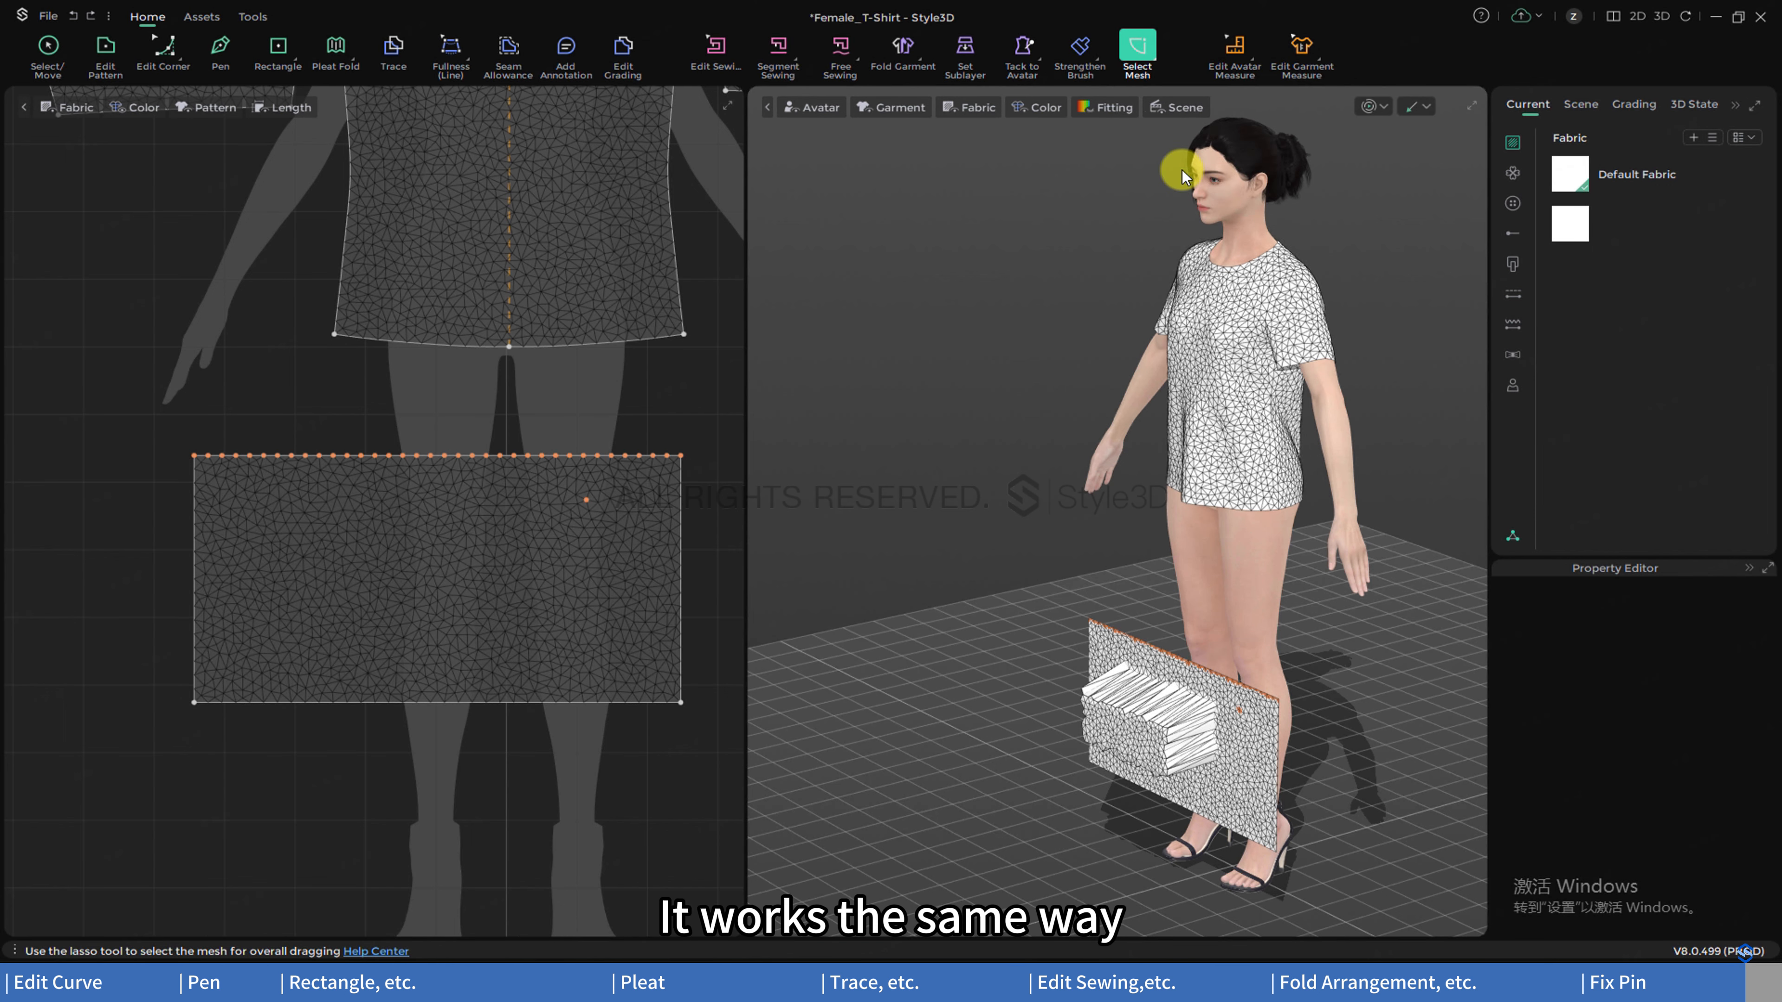
{"action": "left_click", "coordinate": [618, 515]}
{"action": "double_click", "coordinate": [545, 537]}
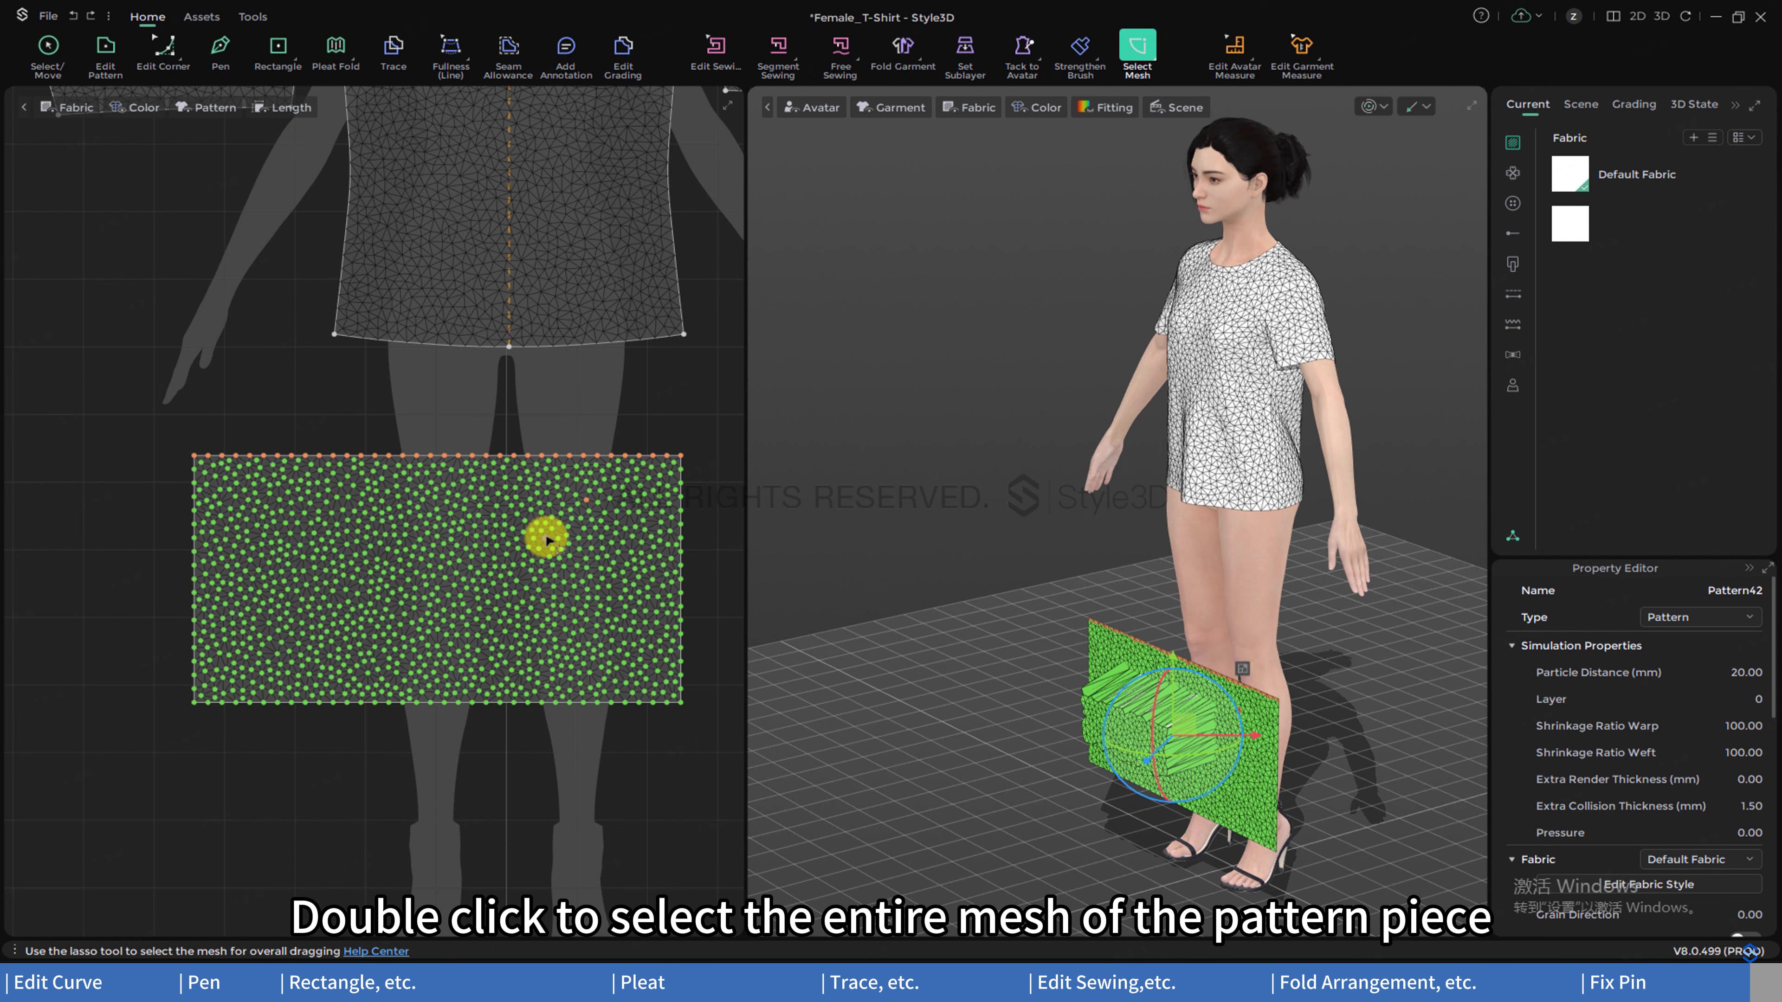
{"action": "left_click", "coordinate": [545, 536]}
- Lasso a narrow mesh patch across the rectangle's middle and pull it forward, away from the avatar's legs
{"action": "mouse_move", "coordinate": [369, 516]}
{"action": "left_mouse_down"}
{"action": "mouse_move", "coordinate": [465, 566]}
{"action": "mouse_move", "coordinate": [616, 560]}
{"action": "left_mouse_up"}
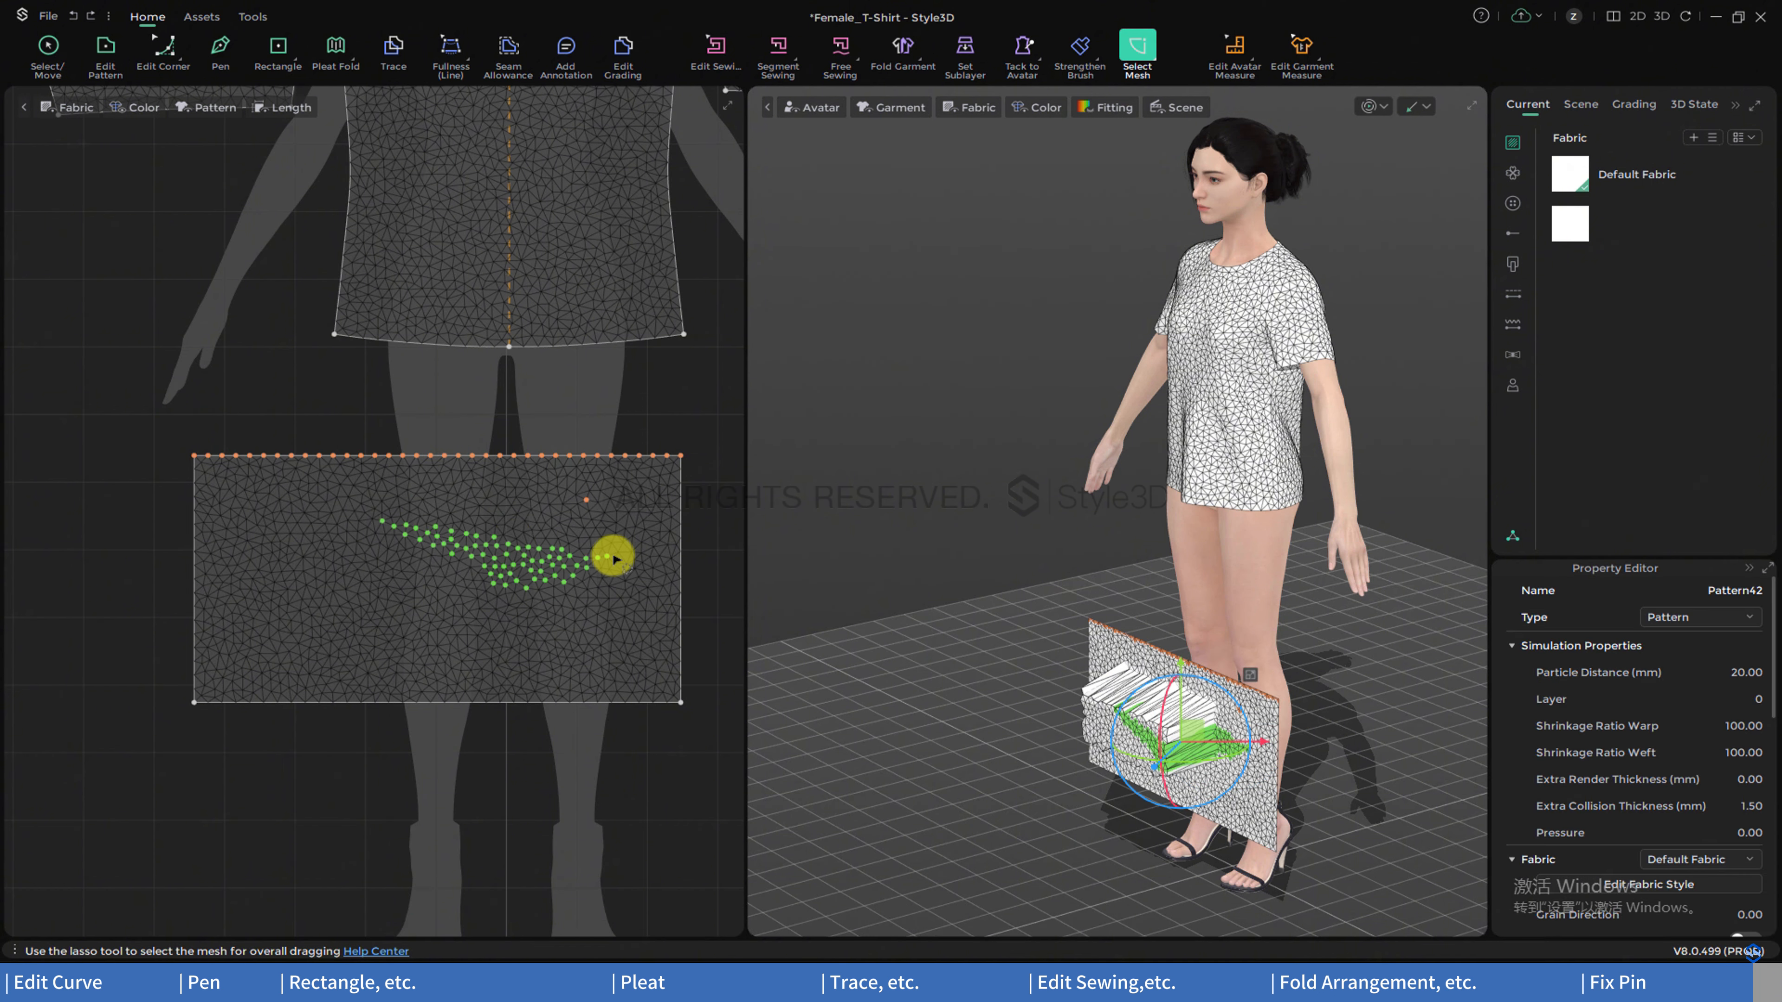
{"action": "right_click_drag", "start_coordinate": [895, 730], "coordinate": [1171, 722]}
{"action": "left_click_drag", "start_coordinate": [1172, 723], "coordinate": [1312, 709]}
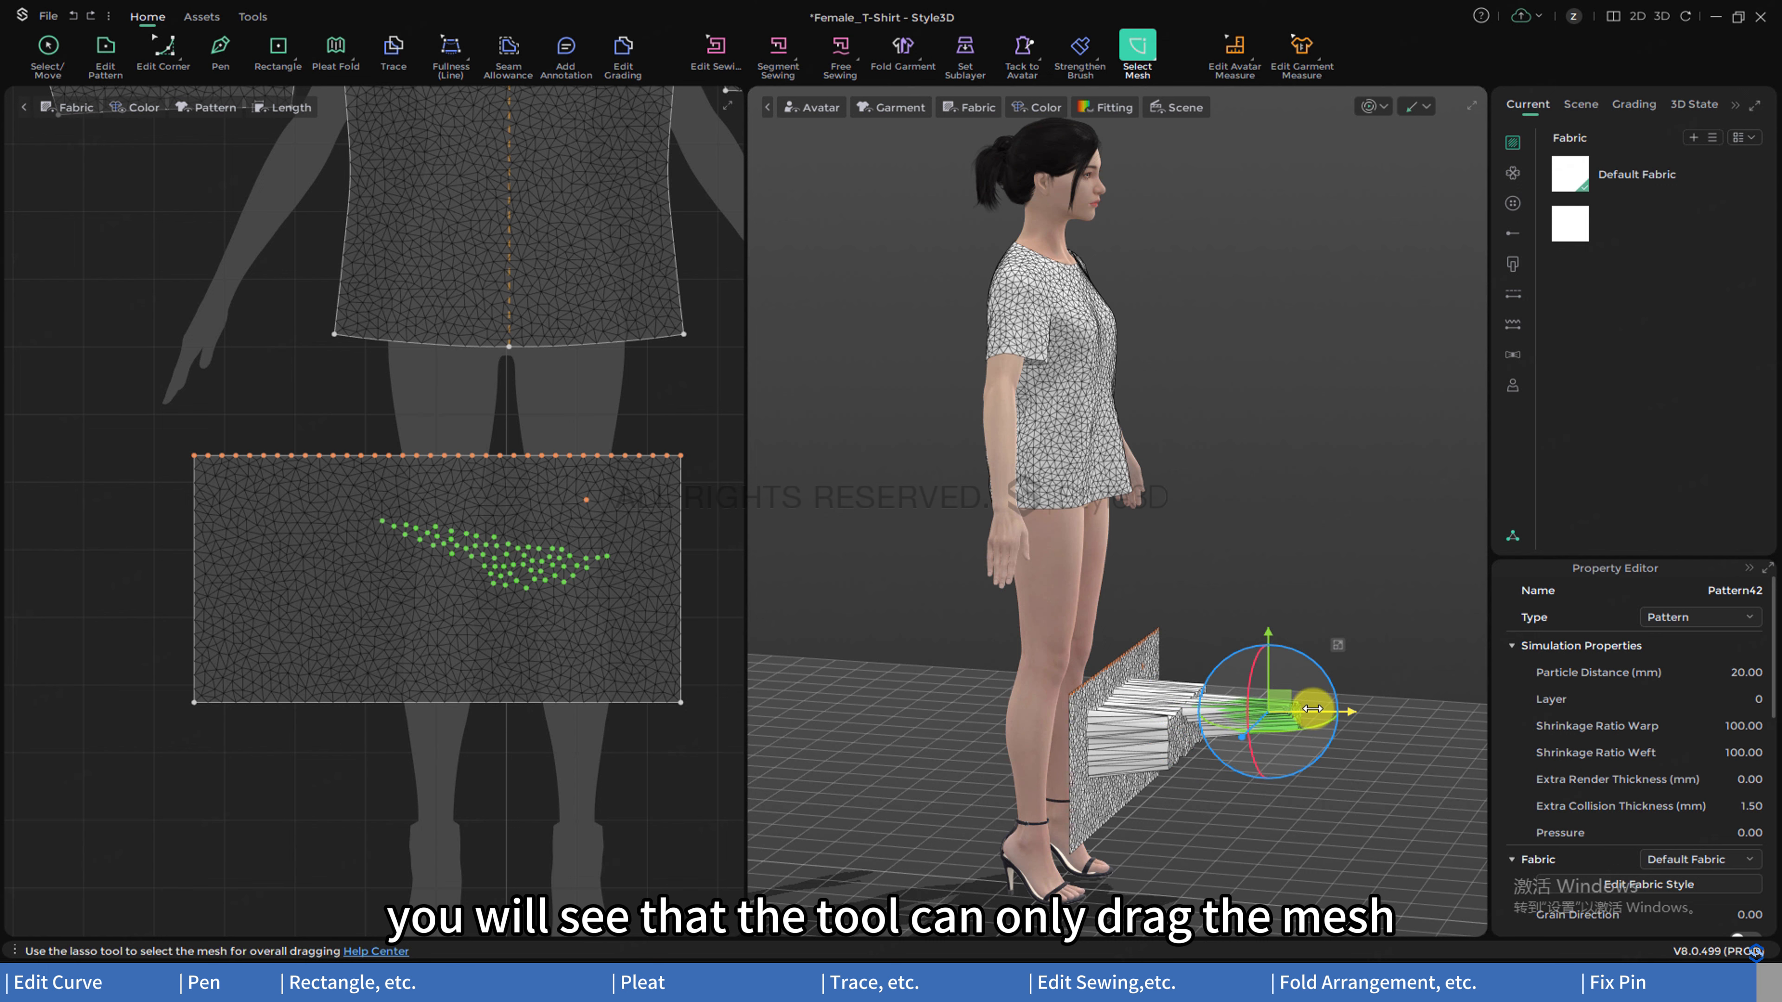
- Switch to Select/Move and simulate the garment with the pulled mesh patch left unpinned
{"action": "key", "text": "q"}
{"action": "right_click_drag", "start_coordinate": [1309, 709], "coordinate": [1182, 723]}
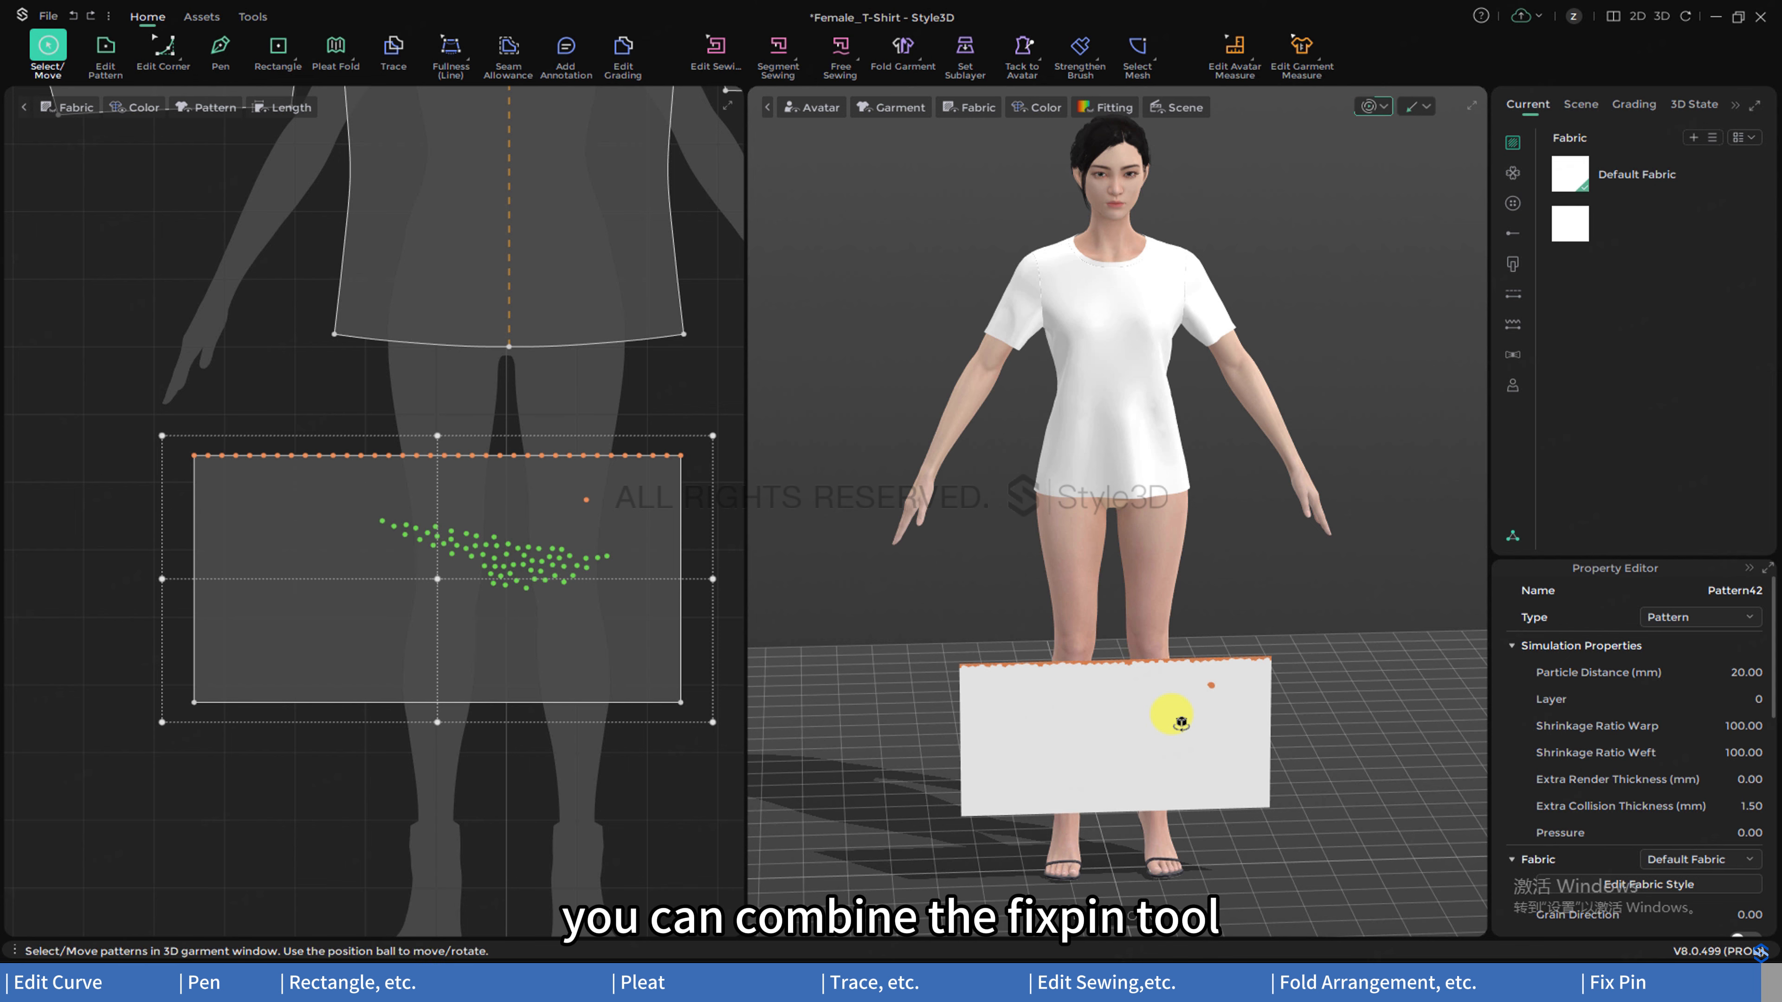
{"action": "key", "text": "space"}
- Pull the lassoed mesh patch forward again and simulate the garment with part of that patch fixed by Fix Pin (Box)
{"action": "right_click_drag", "start_coordinate": [1181, 723], "coordinate": [1305, 744]}
{"action": "left_click_drag", "start_coordinate": [1174, 714], "coordinate": [1251, 721]}
{"action": "left_click", "coordinate": [1154, 56]}
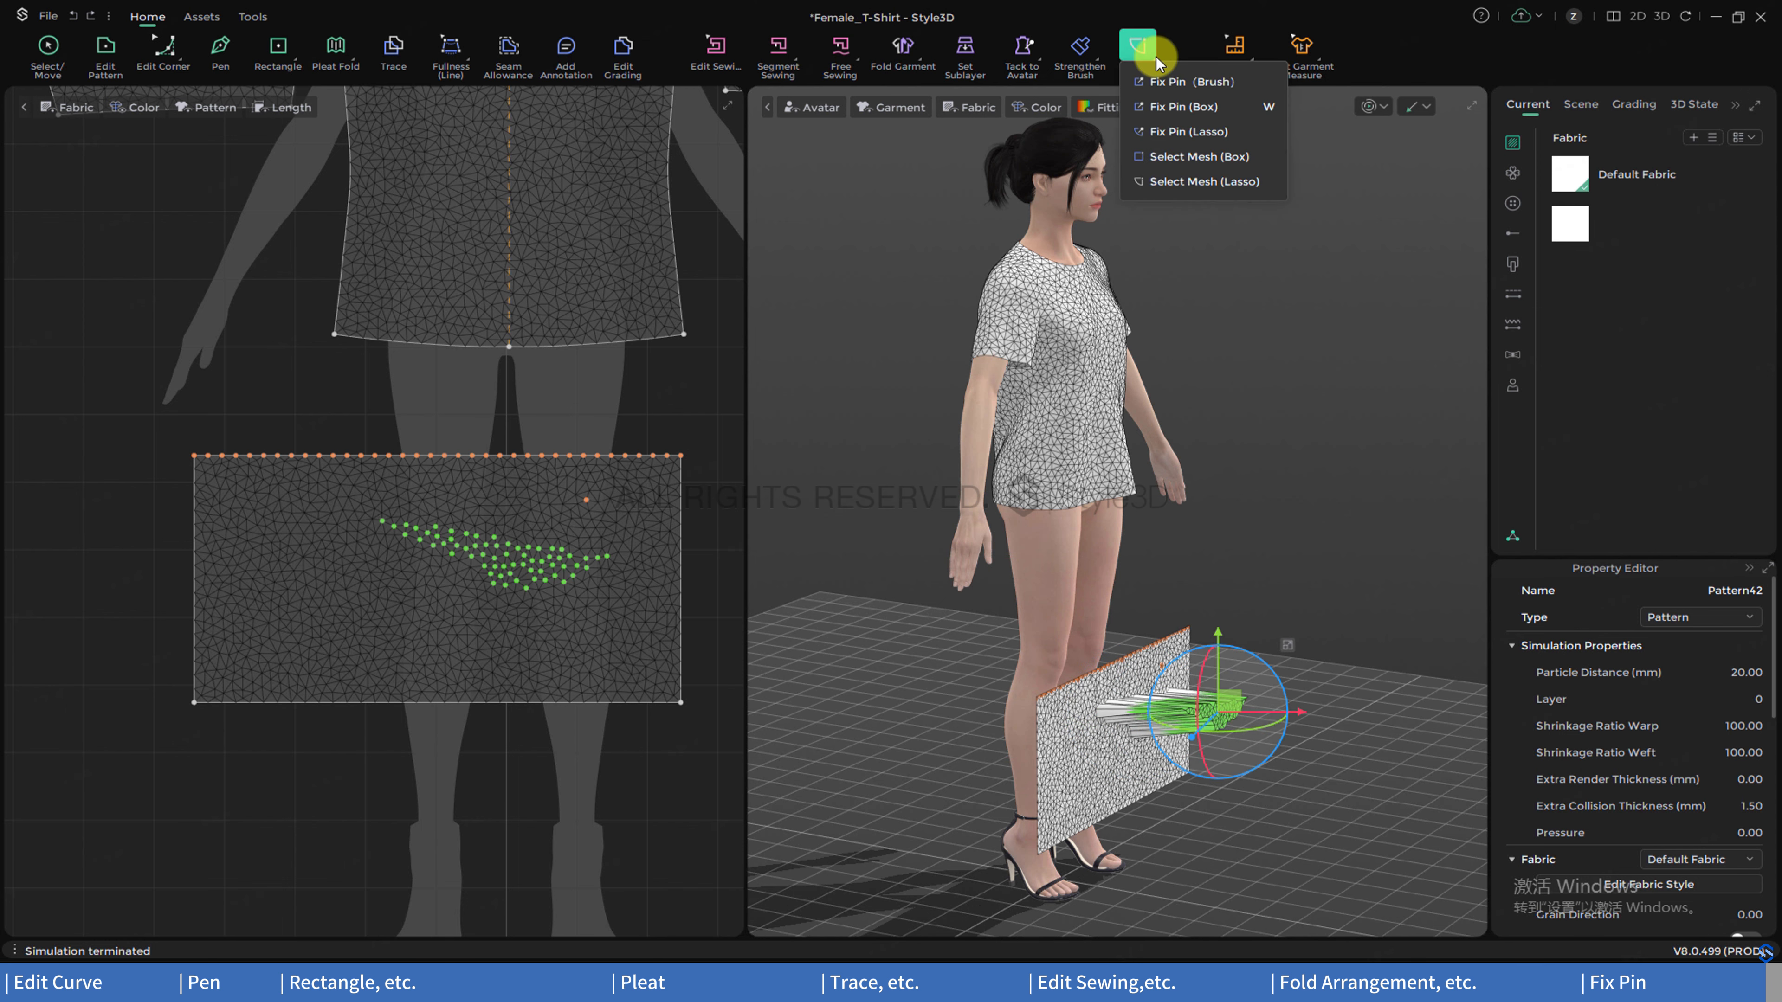
{"action": "left_click", "coordinate": [1165, 104]}
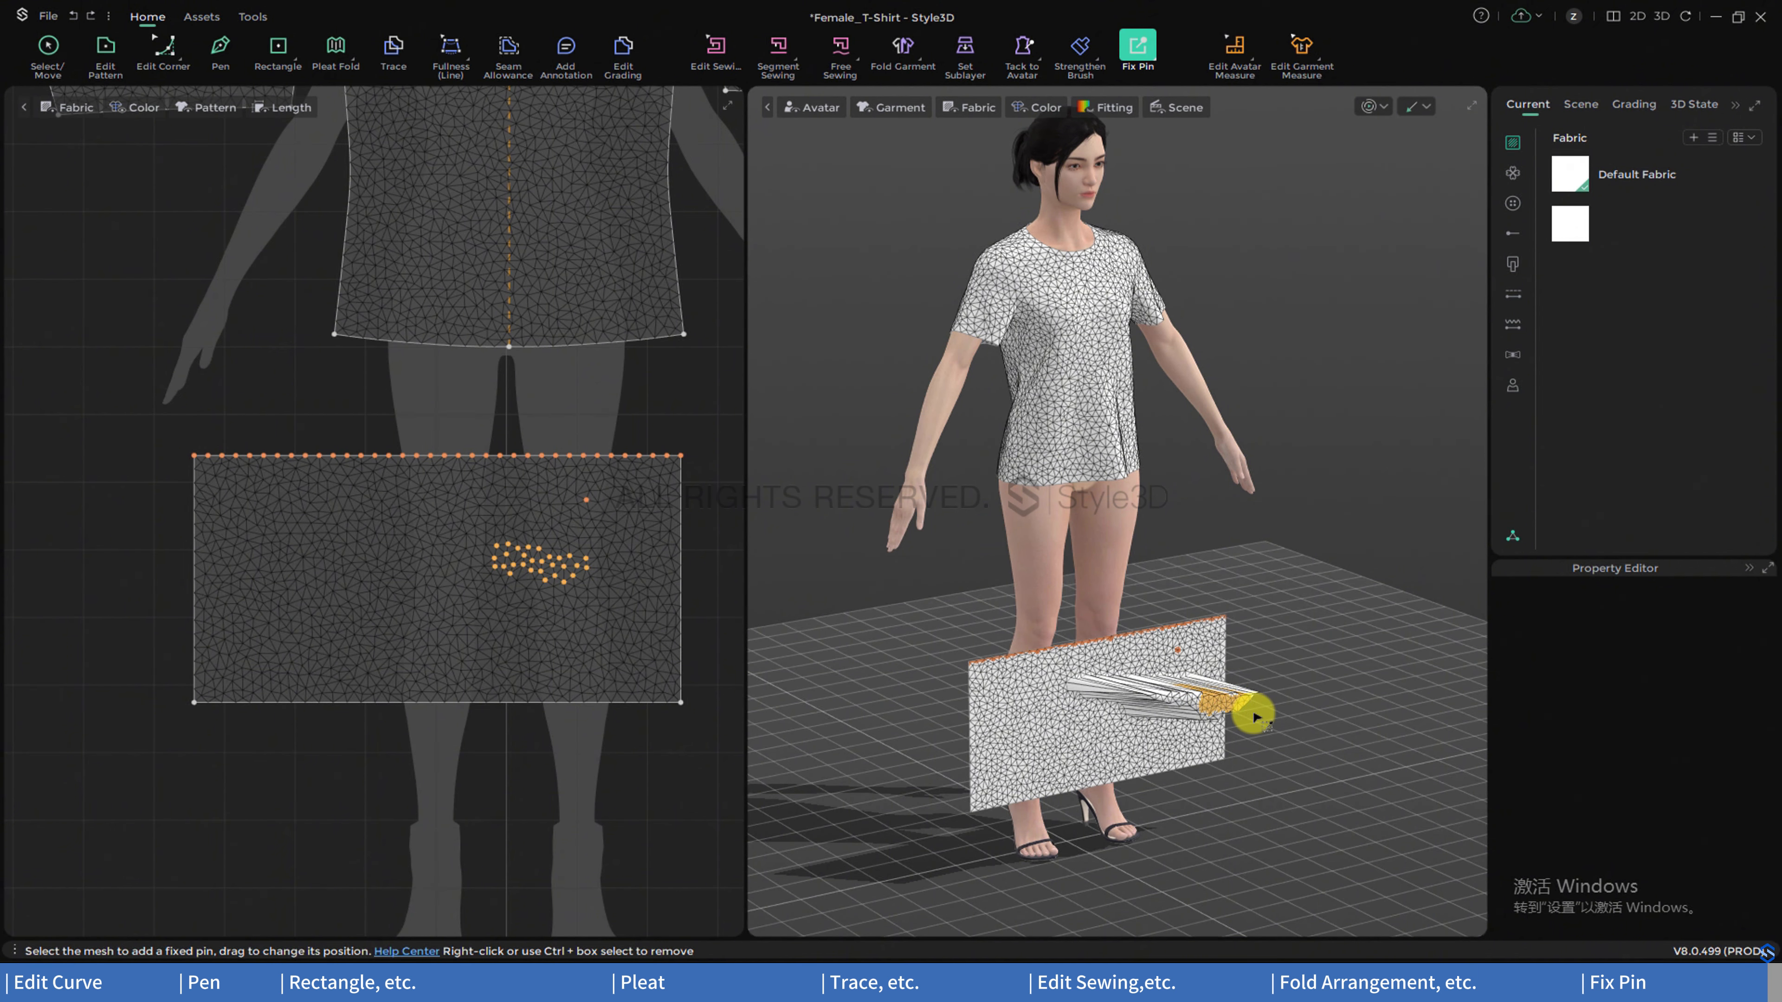
{"action": "right_click_drag", "start_coordinate": [1253, 717], "coordinate": [1296, 697]}
{"action": "key", "text": "space"}
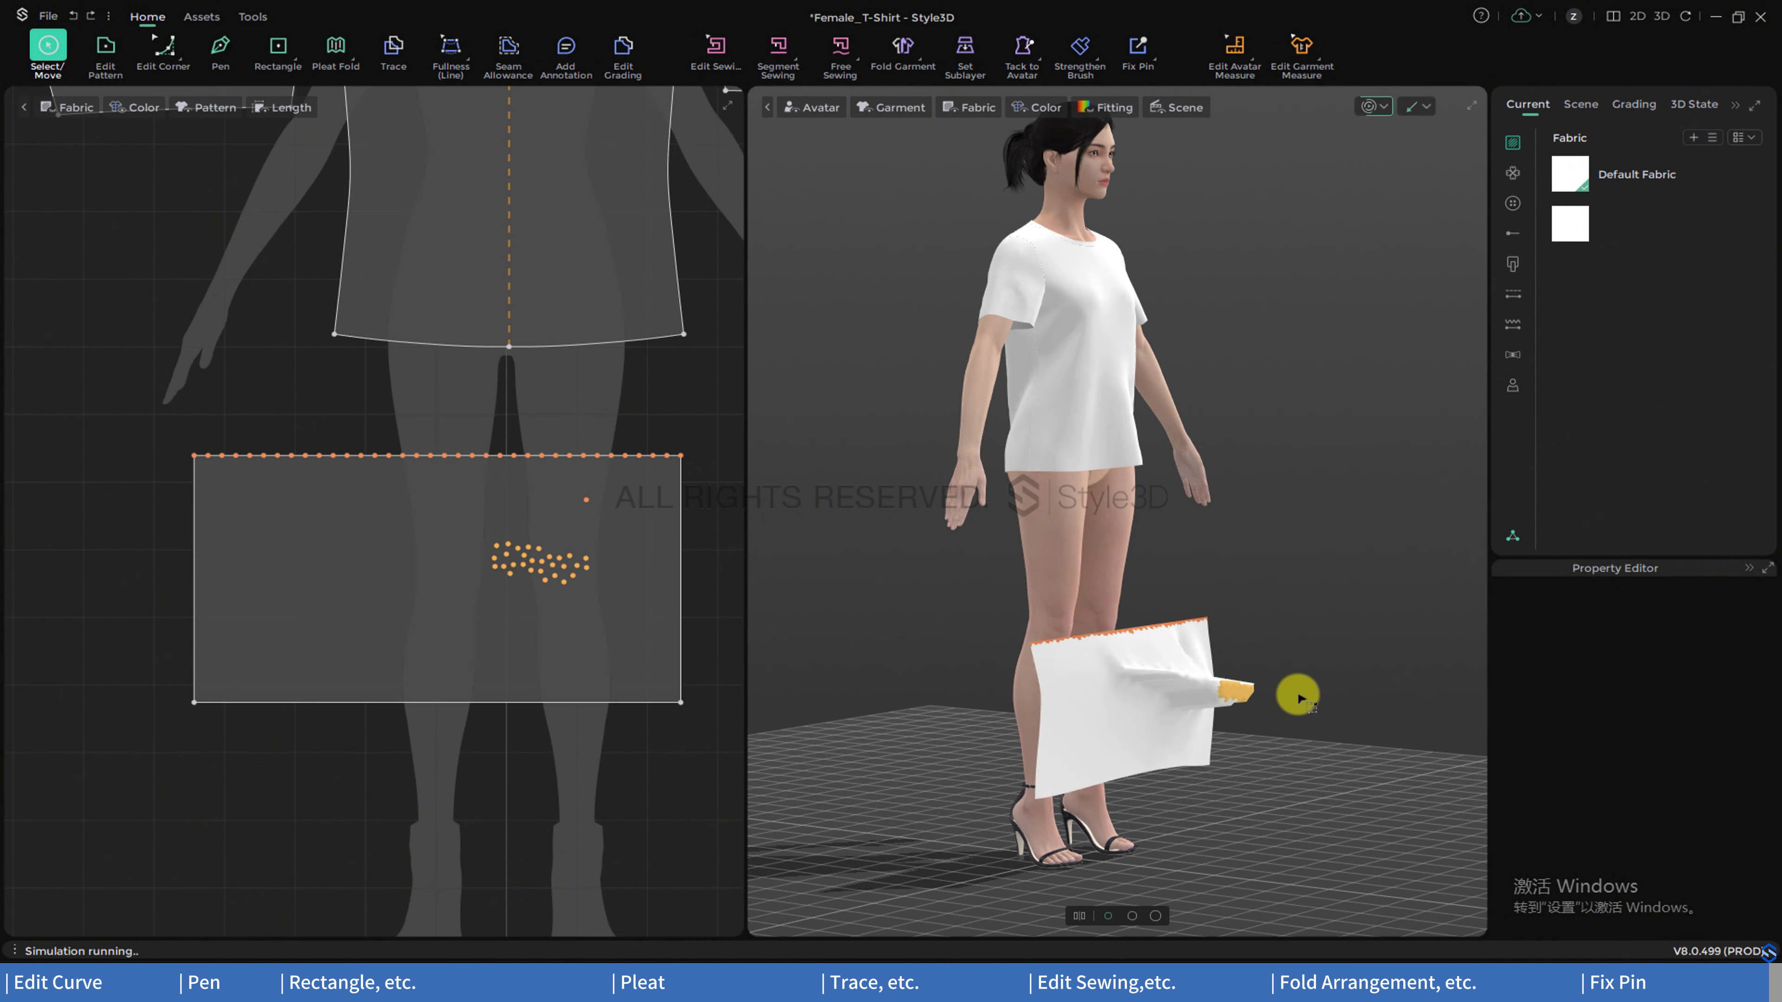